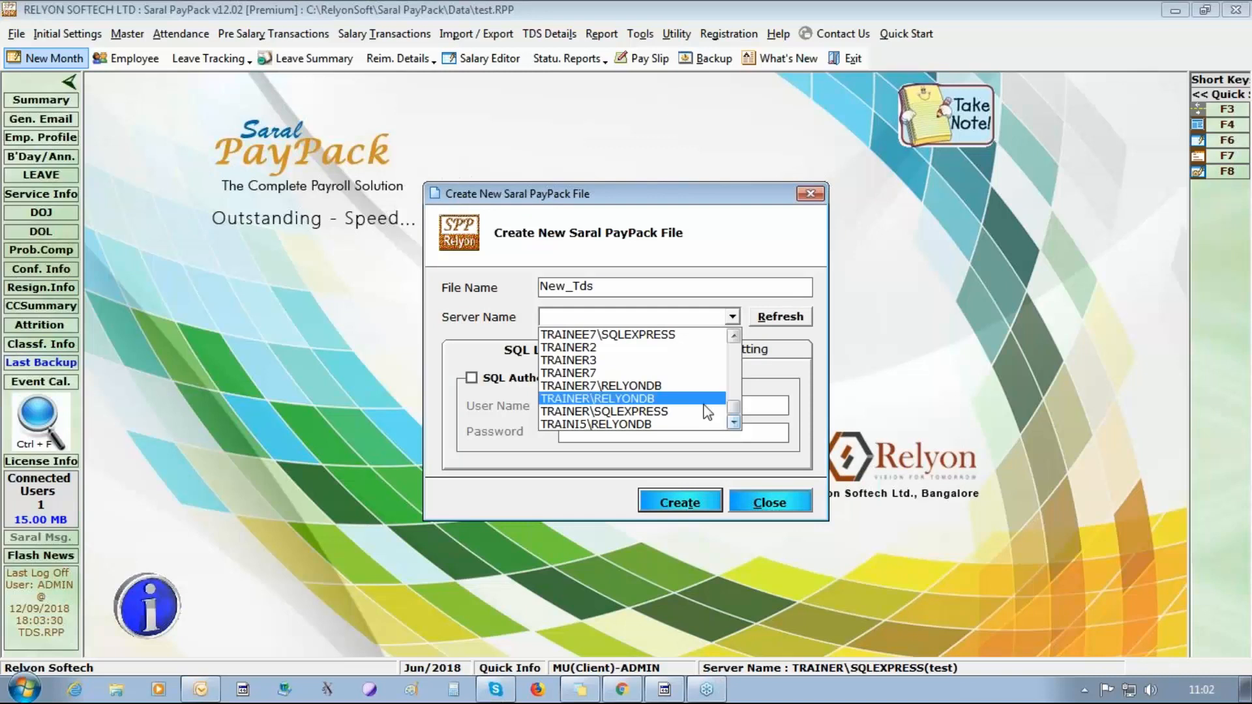
Create the payroll file New_Tds on the server TRAINER\SQLEXPRESS in the default data location.
click(675, 413)
click(666, 493)
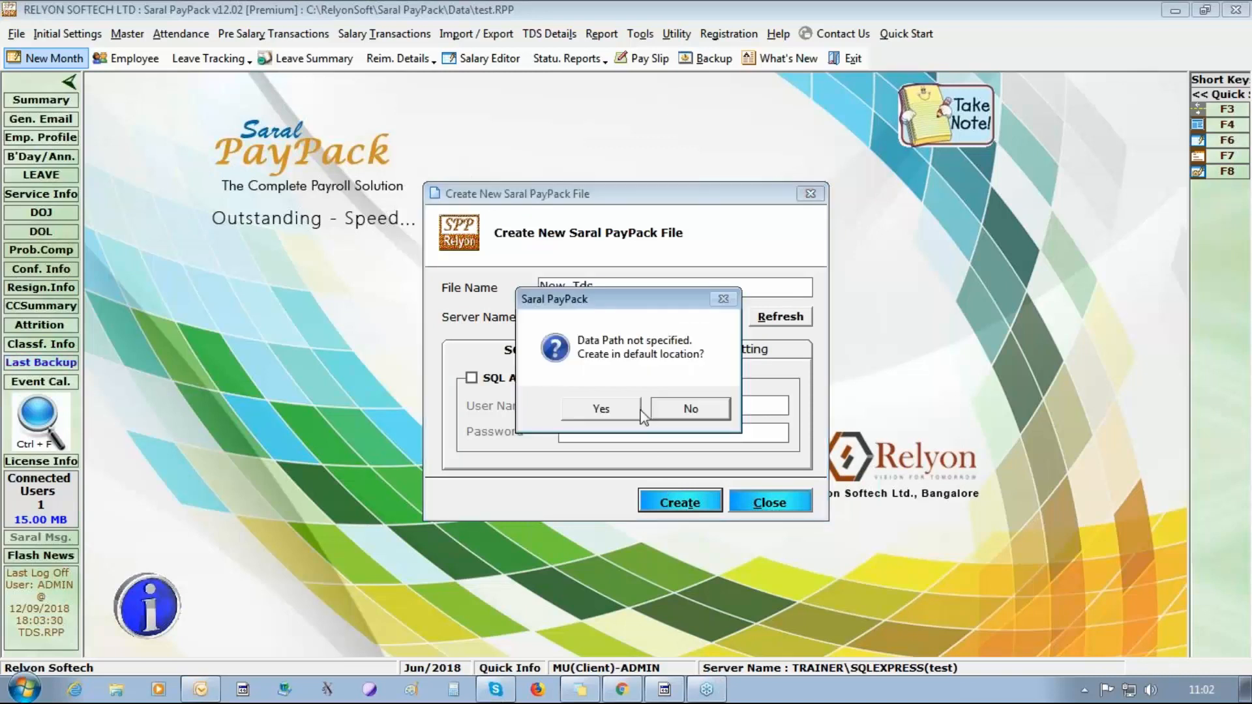
click(641, 413)
click(637, 413)
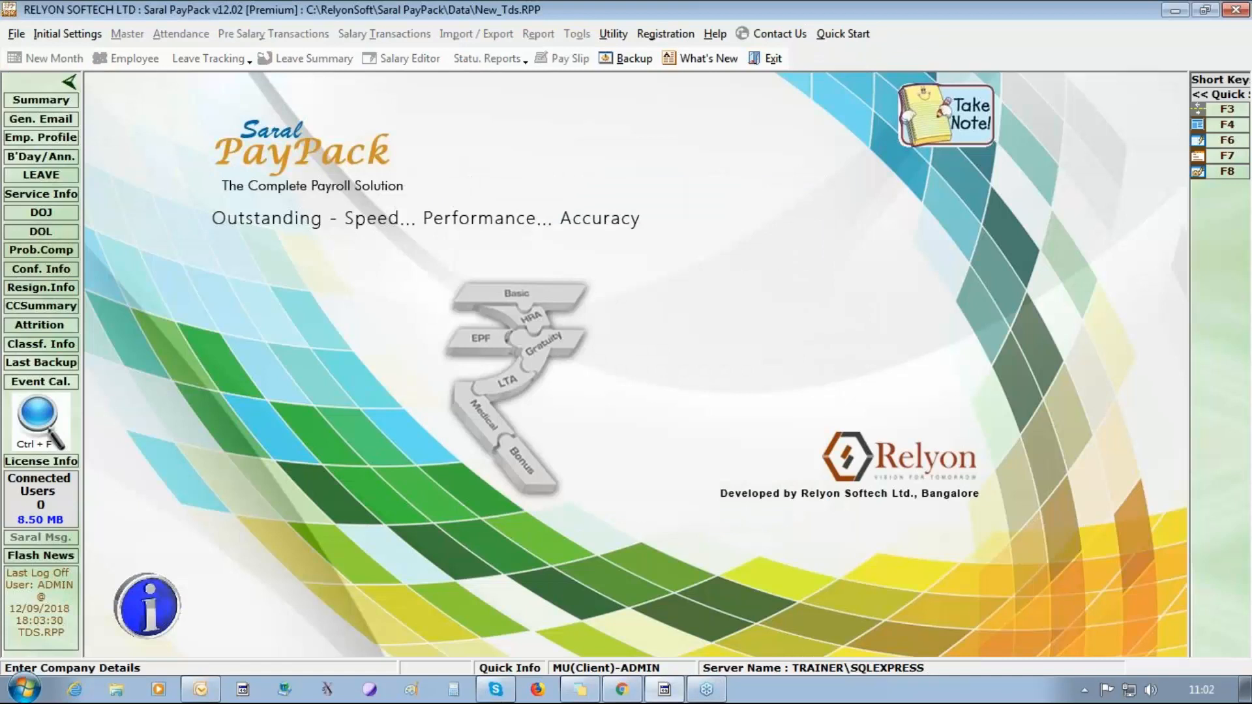
Enter Relyon Softech Ltd as the company name in Company Details, with the responsible person's name and Bangalore as the address.
click(67, 33)
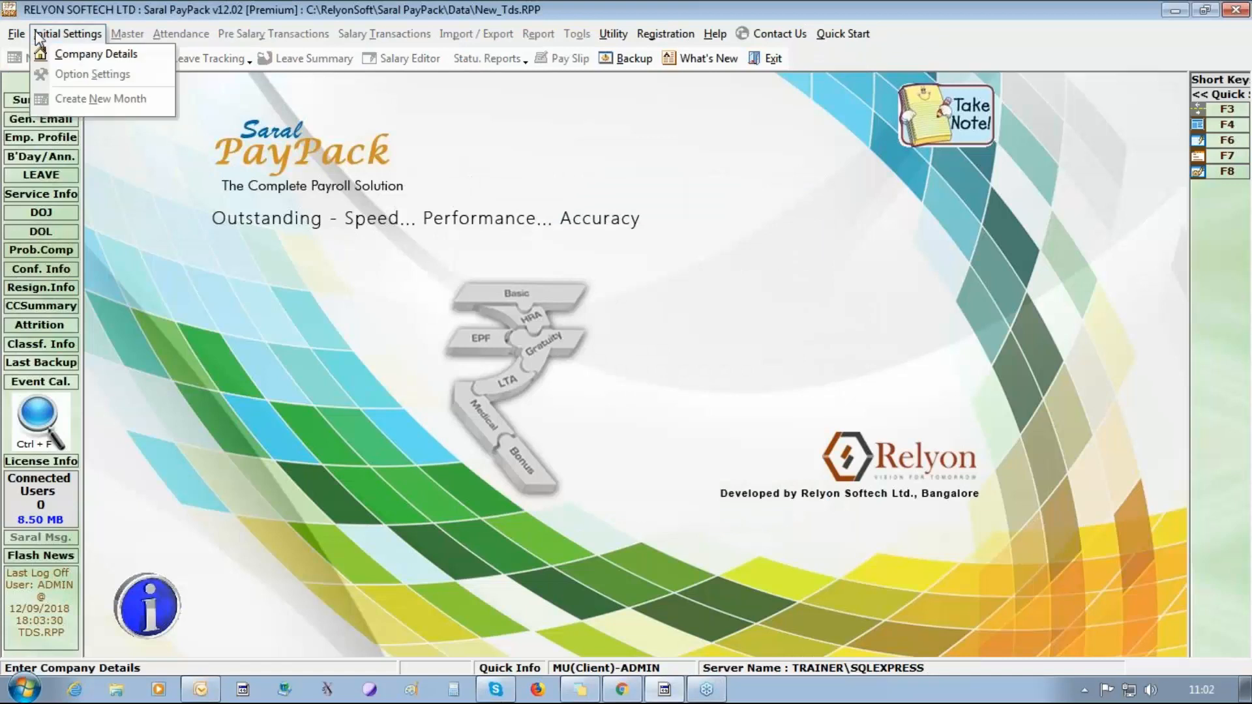
click(66, 50)
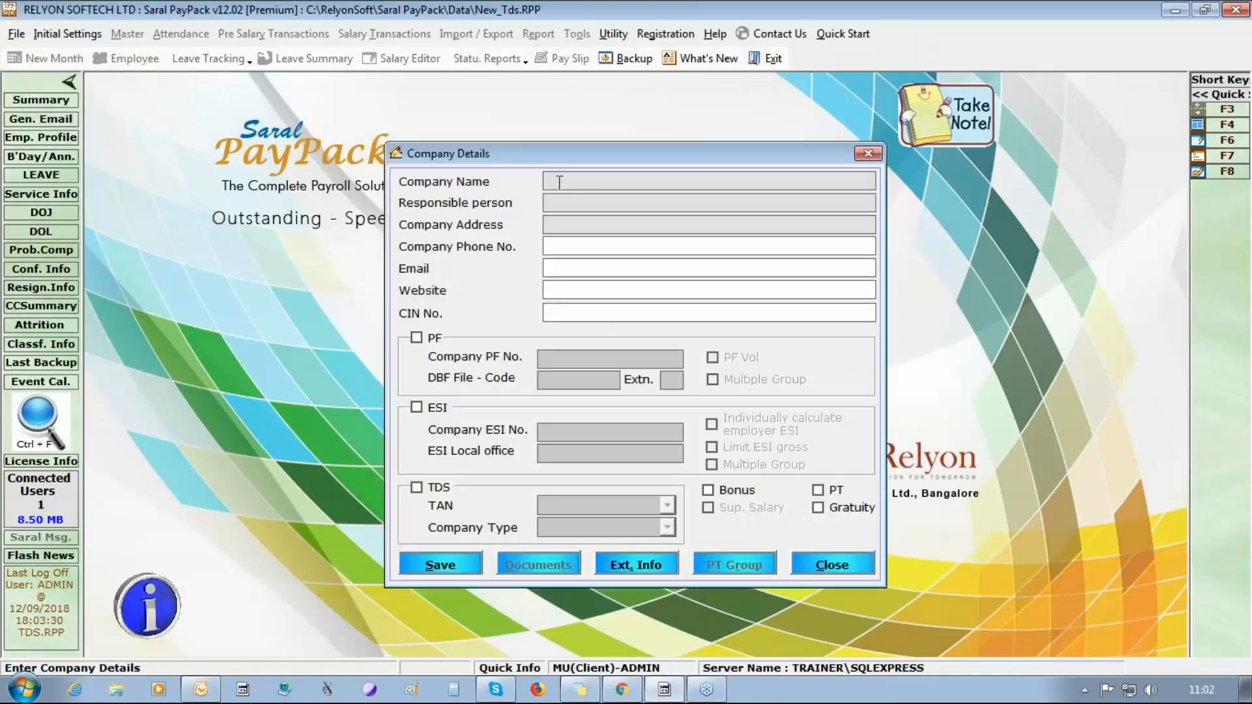
text(Relyon Softech Ltd)
click(589, 202)
text(S)
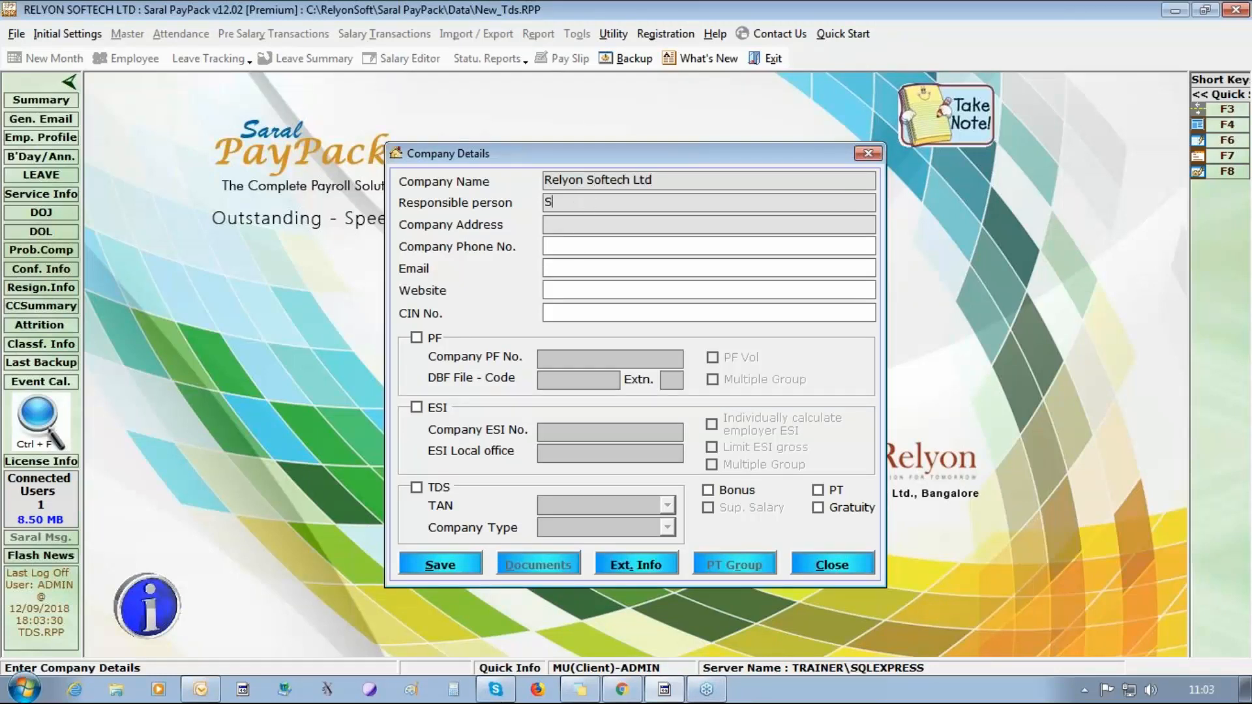
text(adh)
text(ana)
text(Bangalore)
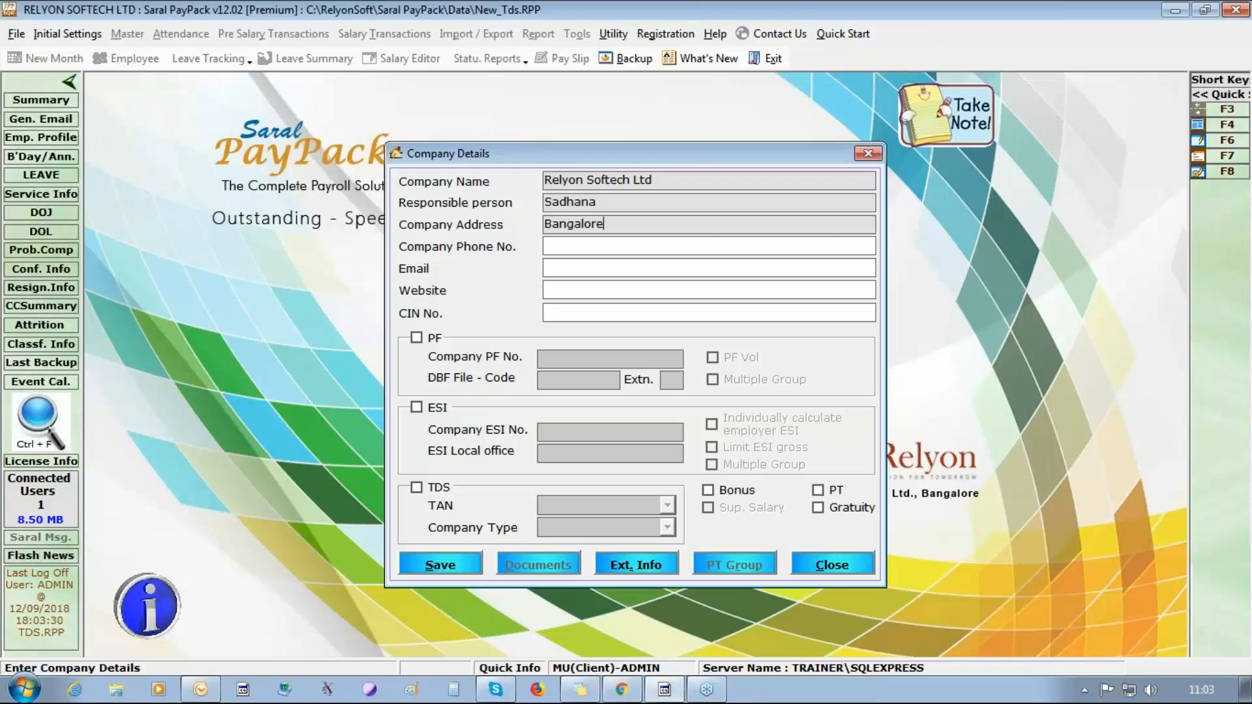
Enable PF and ESI for the company and enter the company PF number and company ESI number.
click(417, 339)
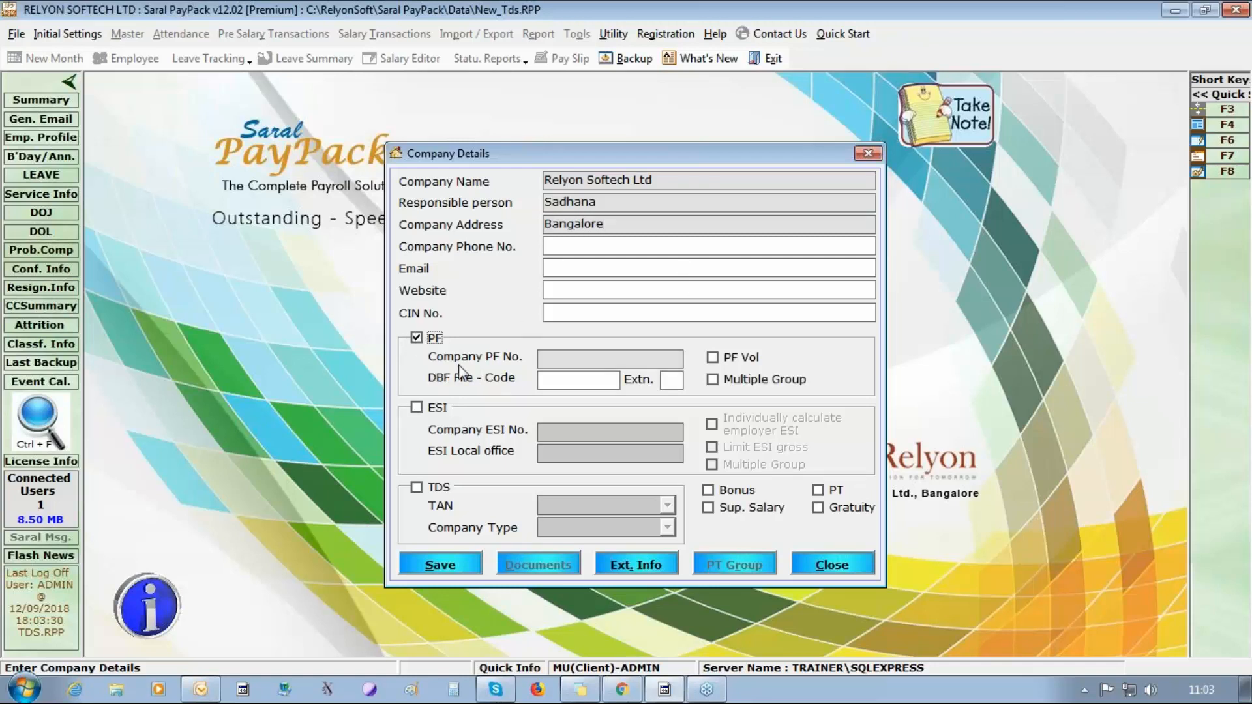
text(kn/78945)
click(417, 409)
click(576, 430)
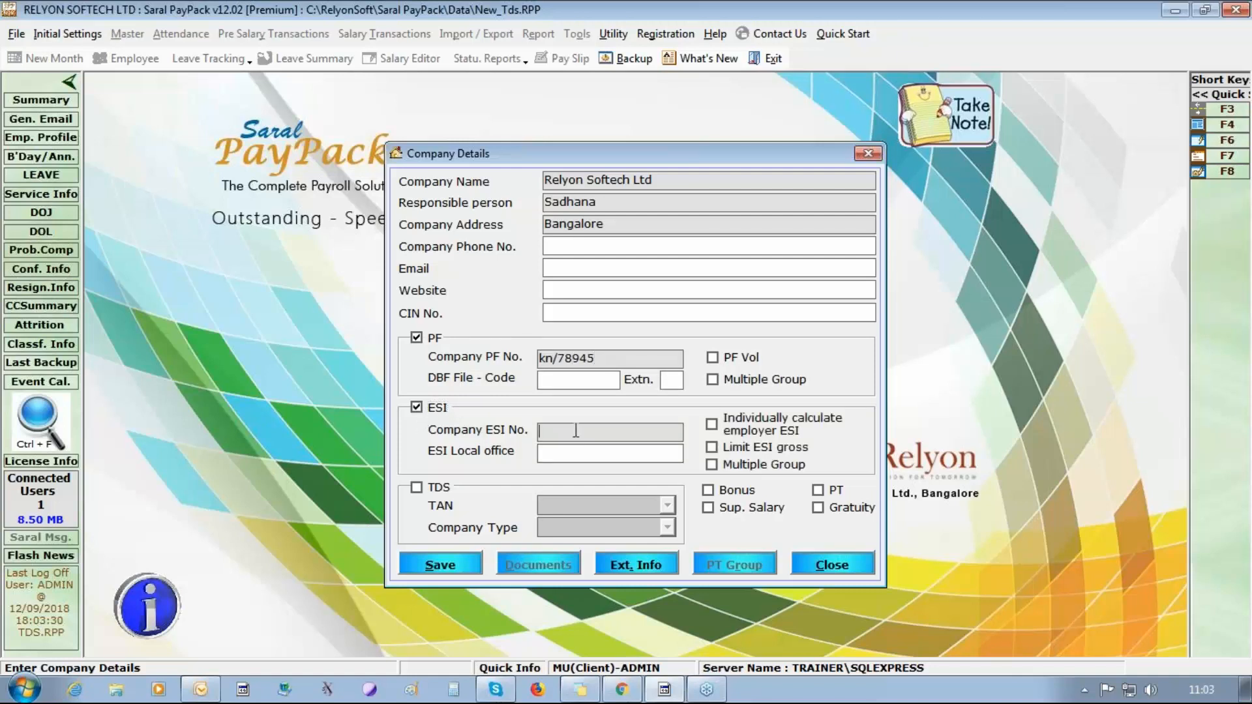
text(123-78945-7879)
Enable TDS for the company, enter the TAN and set the company type to Others.
click(416, 487)
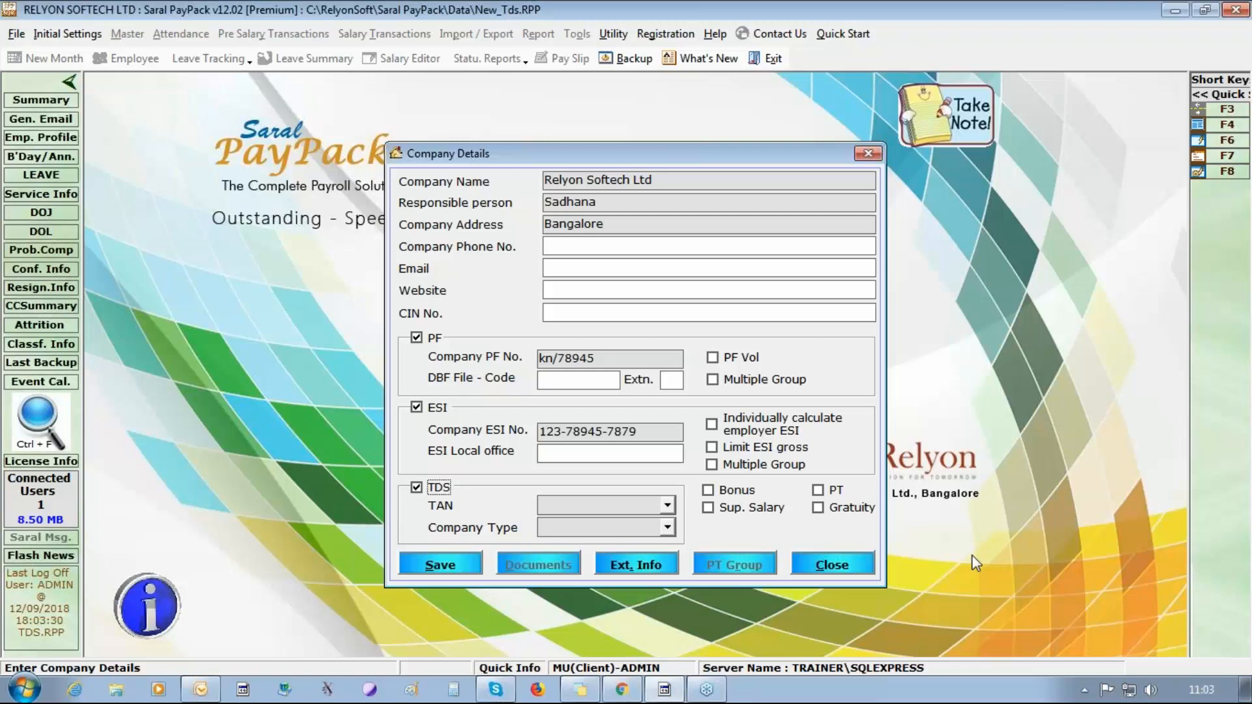
click(604, 504)
click(667, 527)
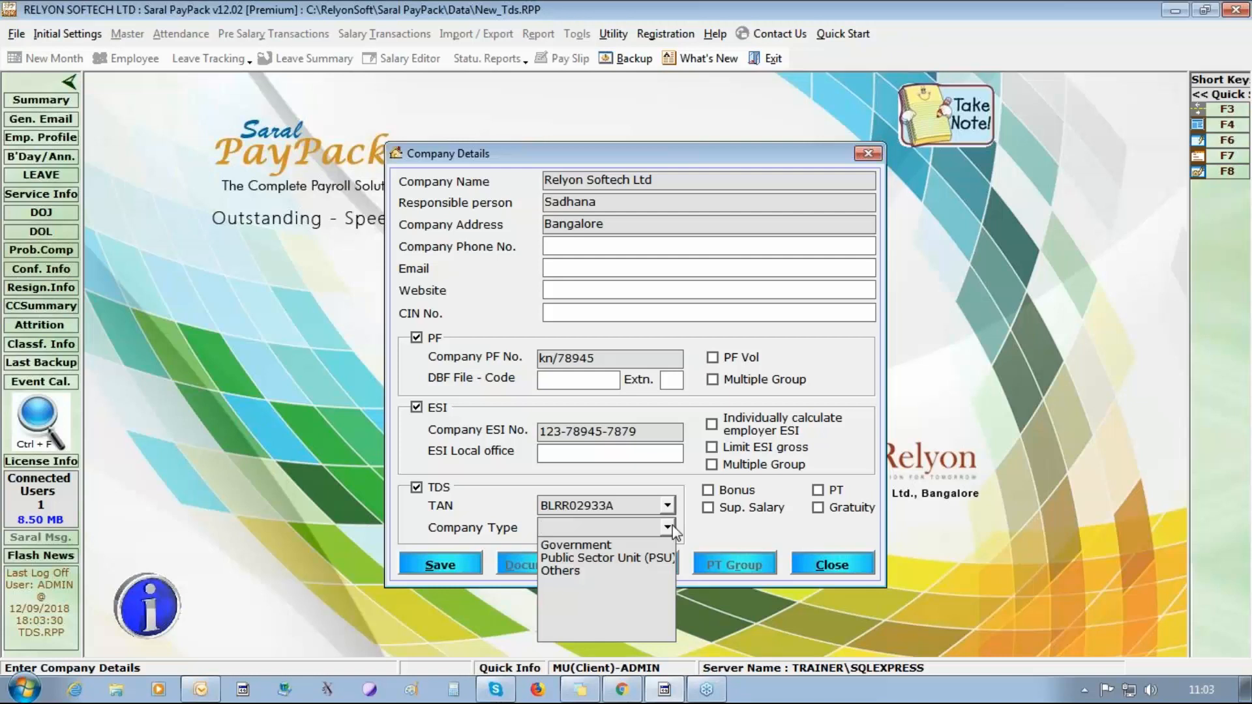
click(607, 572)
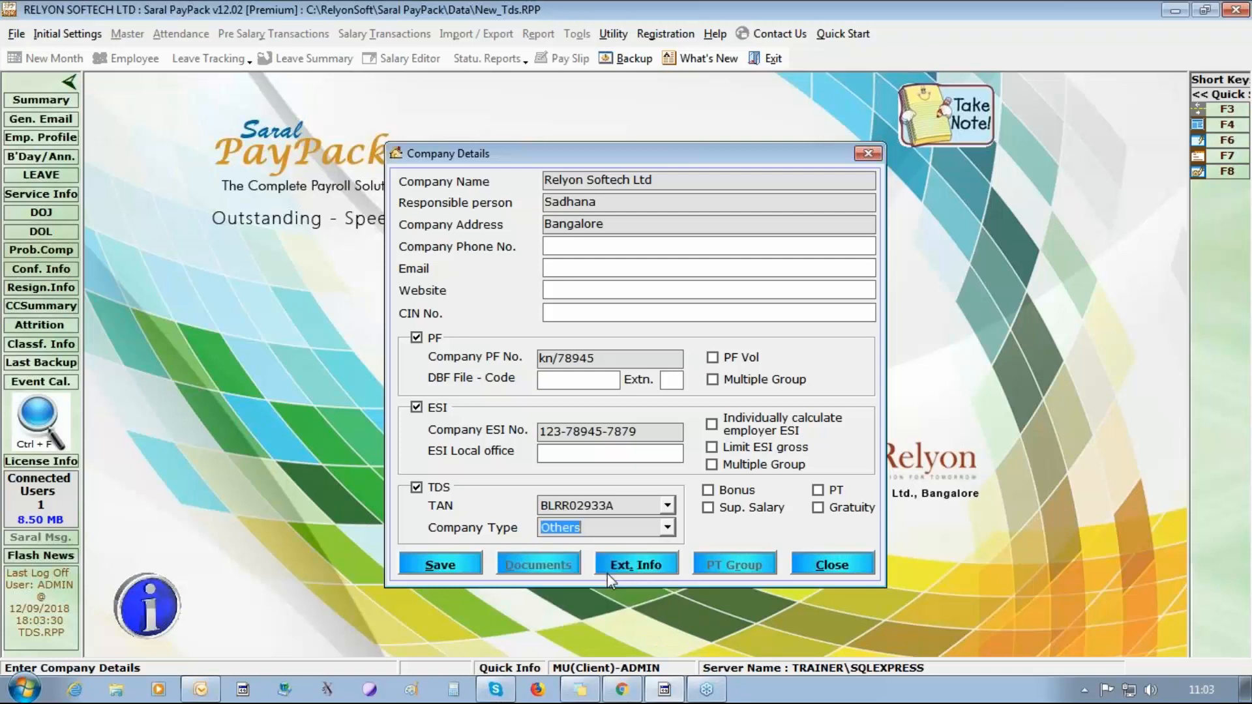
Enable PT for the company, then save and close the company details.
click(817, 490)
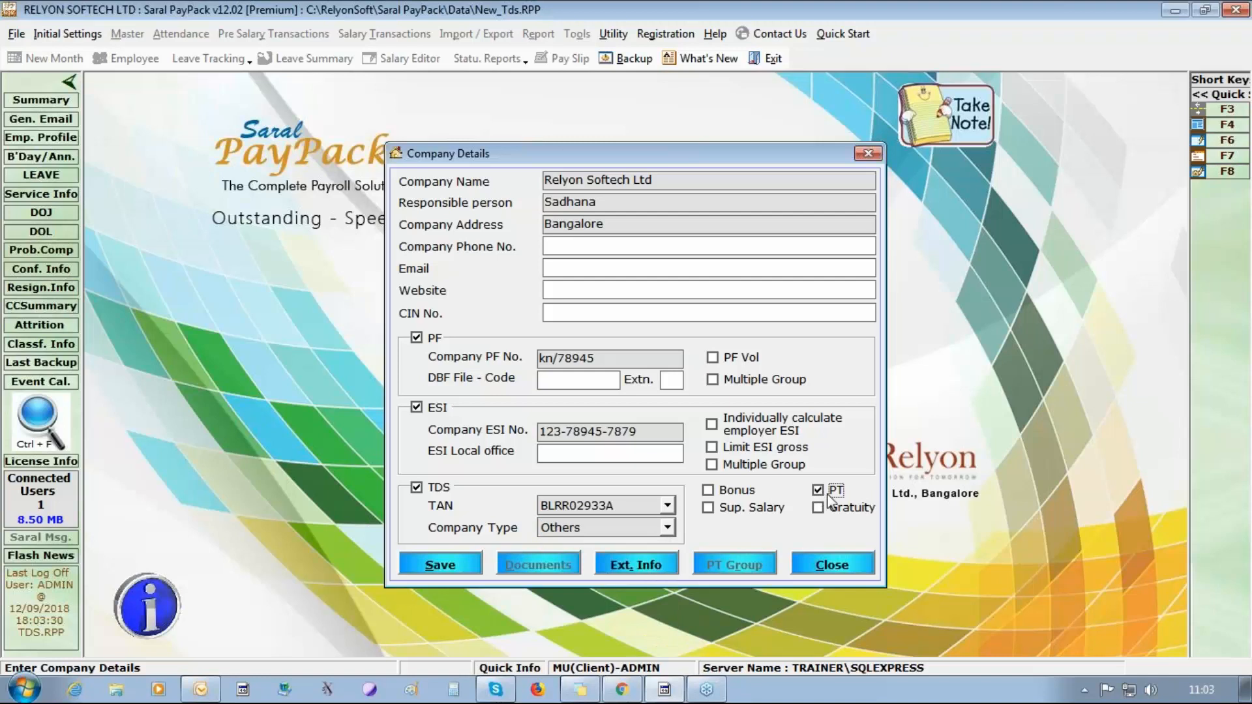
click(441, 566)
key(Return)
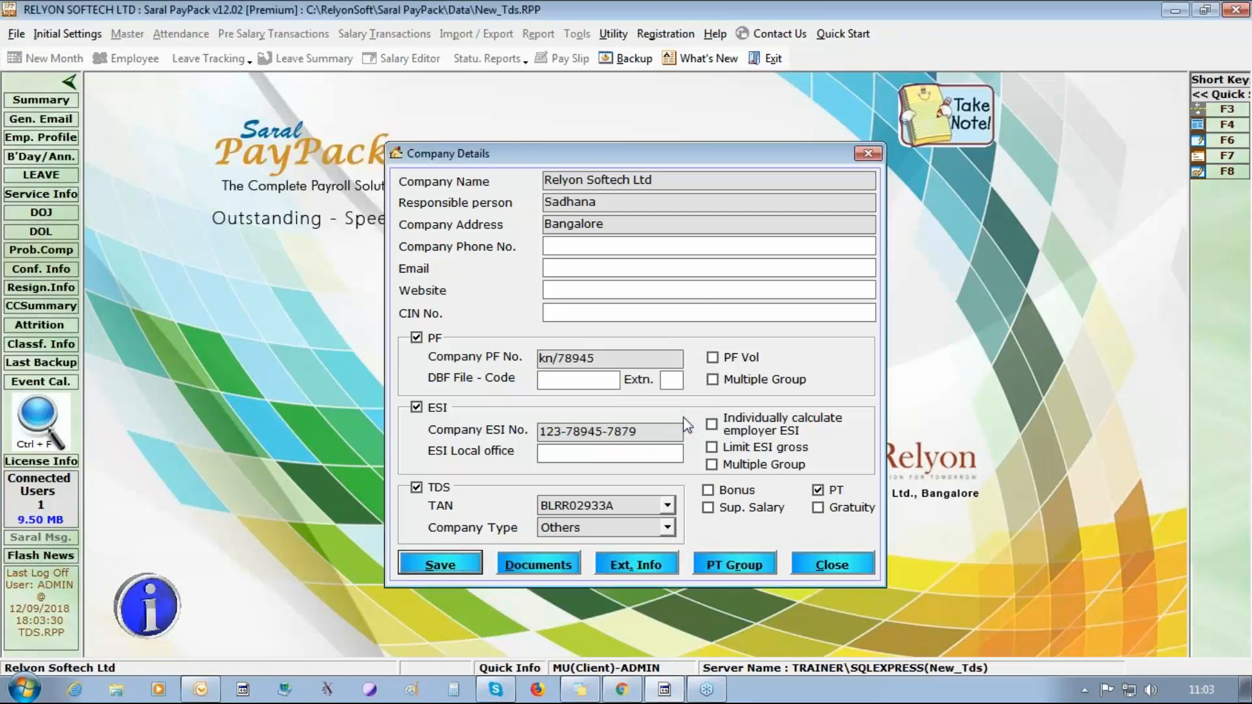
click(846, 567)
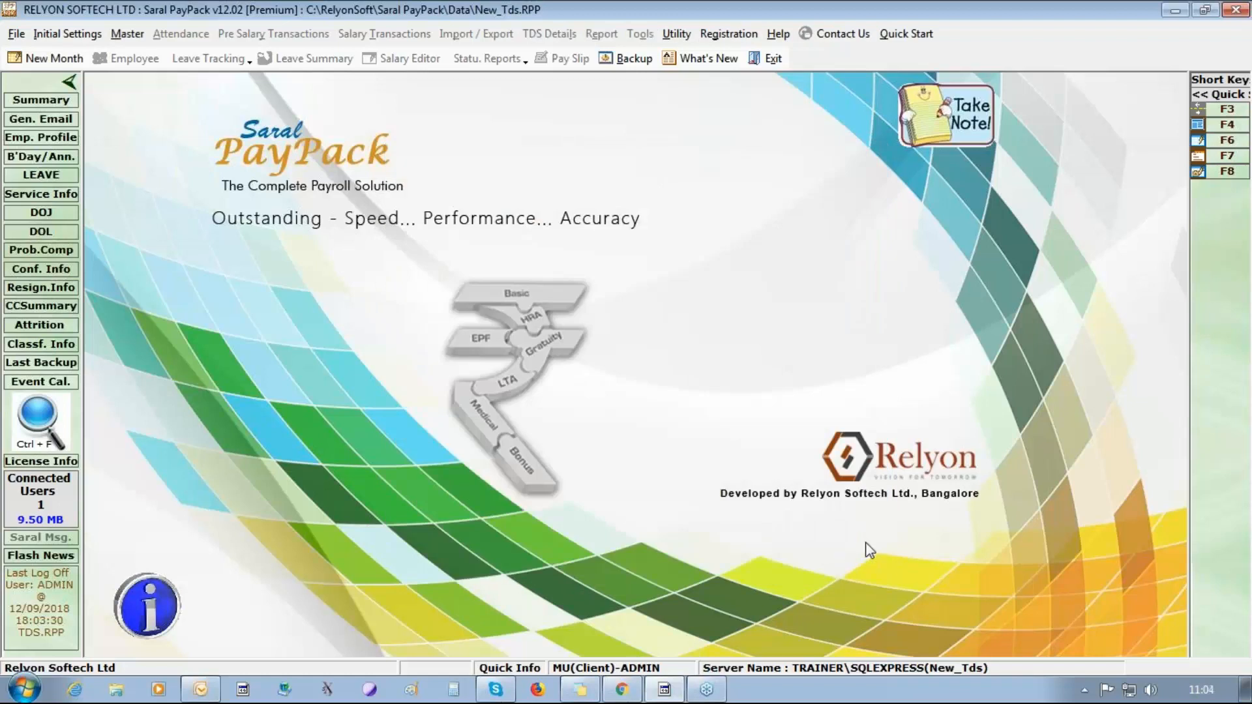
click(1234, 54)
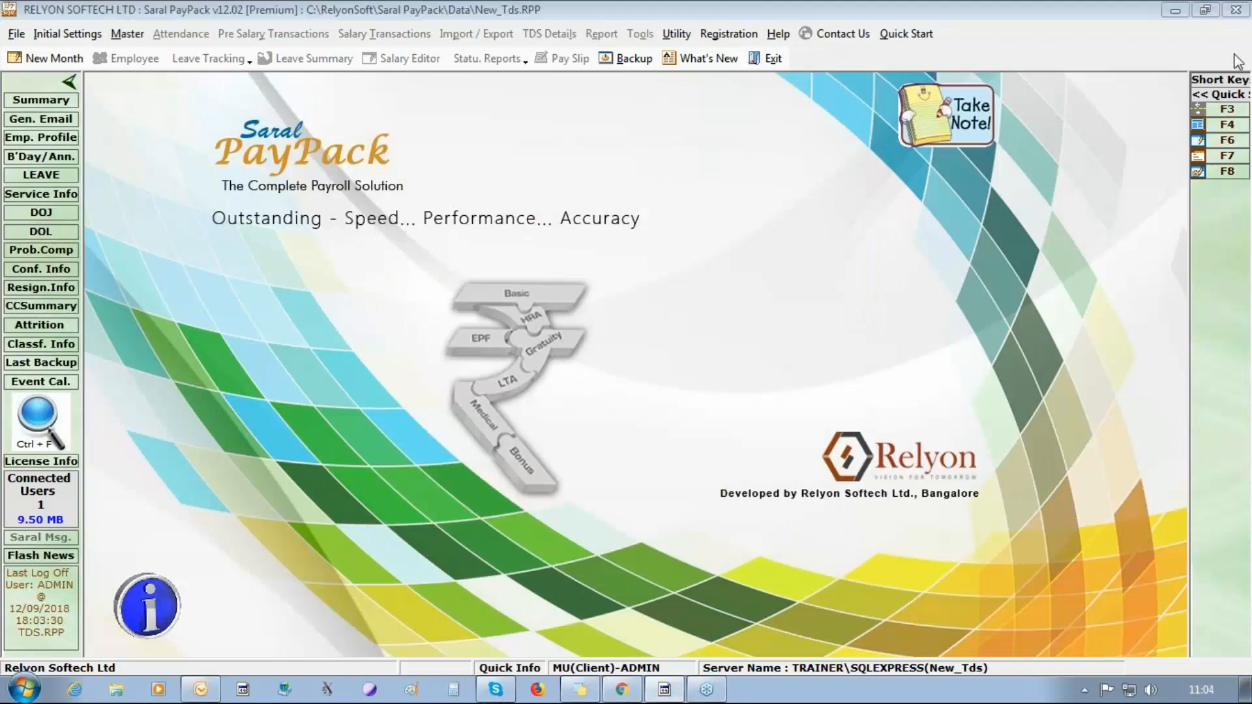
Create a new payroll month for Apr/2018.
click(73, 36)
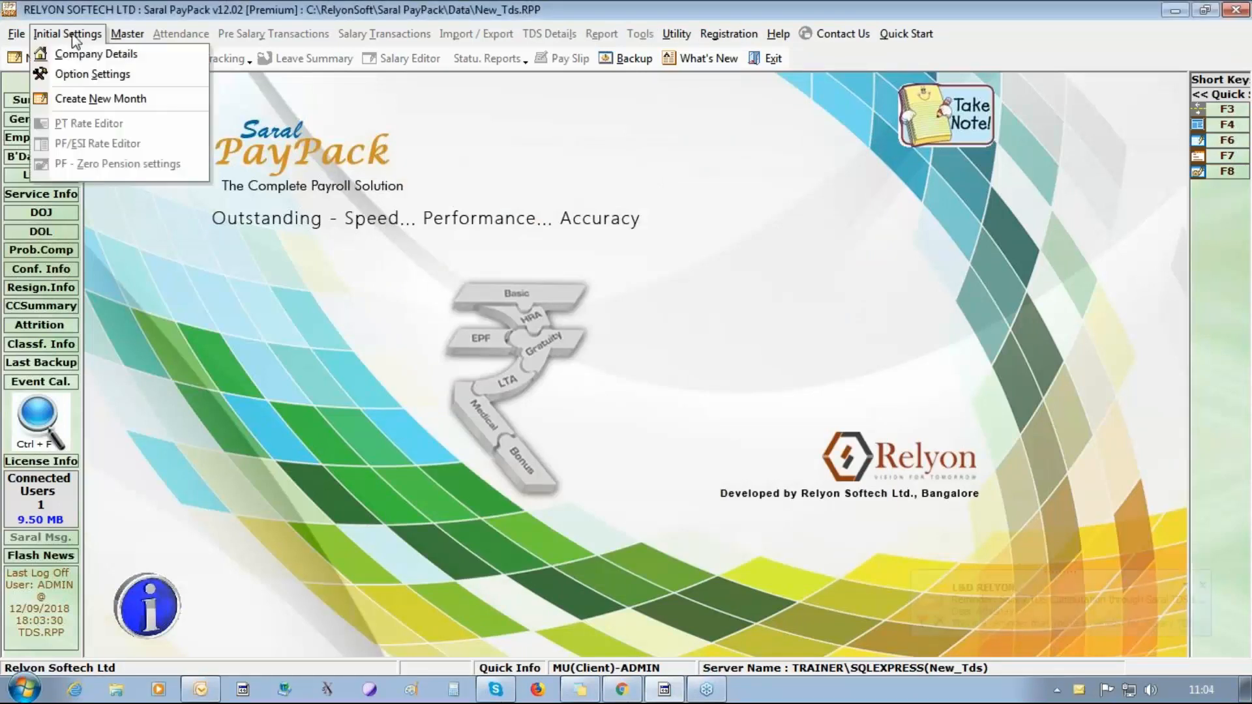
click(98, 98)
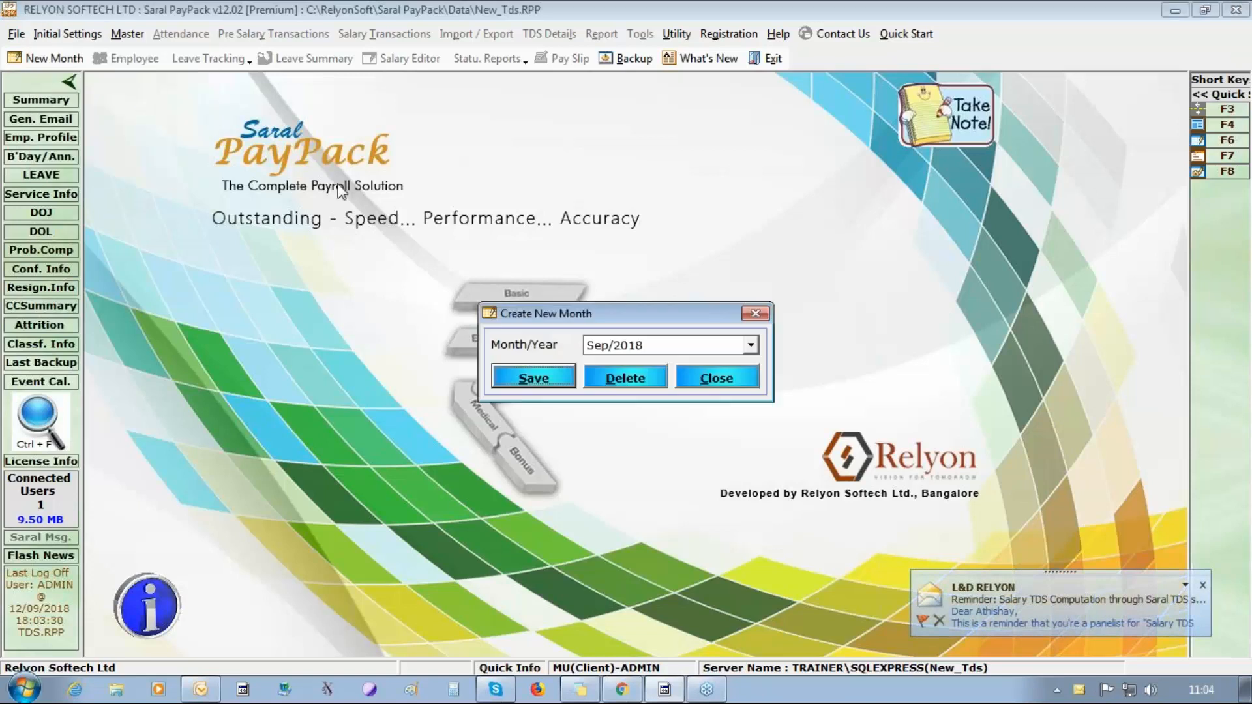
click(605, 344)
click(627, 345)
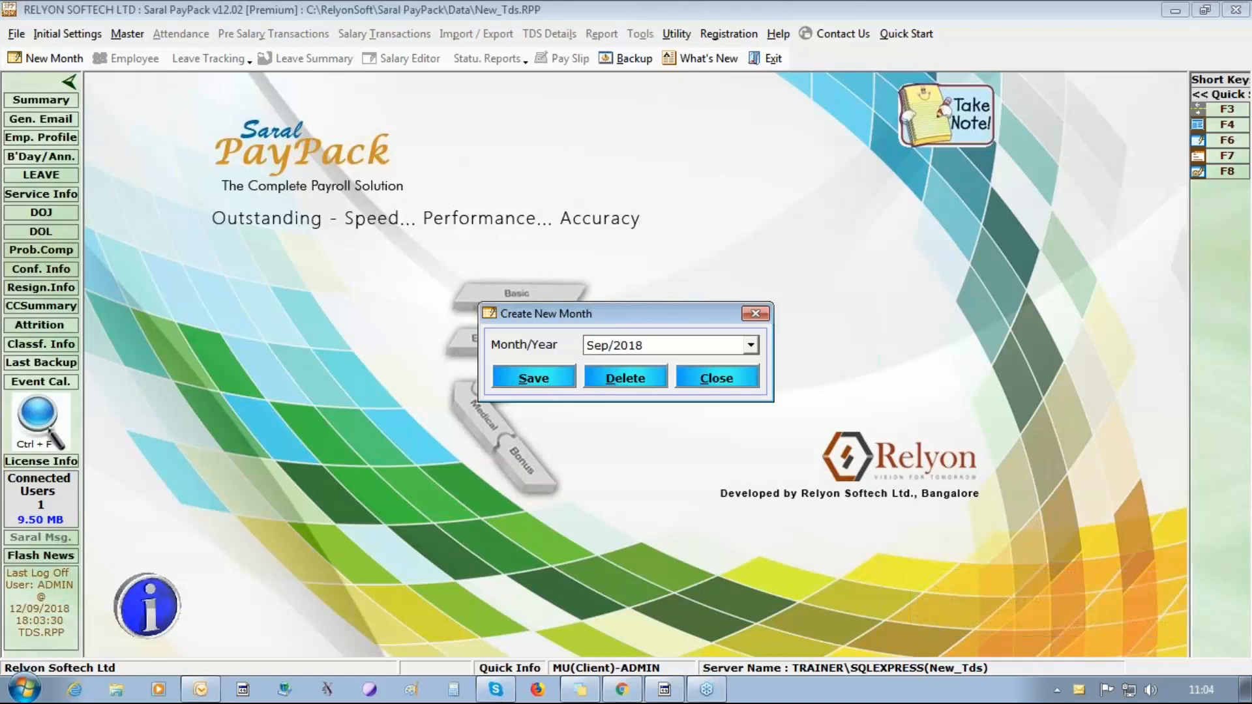
key(BackSpace)
key(BackSpace)
key(BackSpace)
text(apr)
click(562, 377)
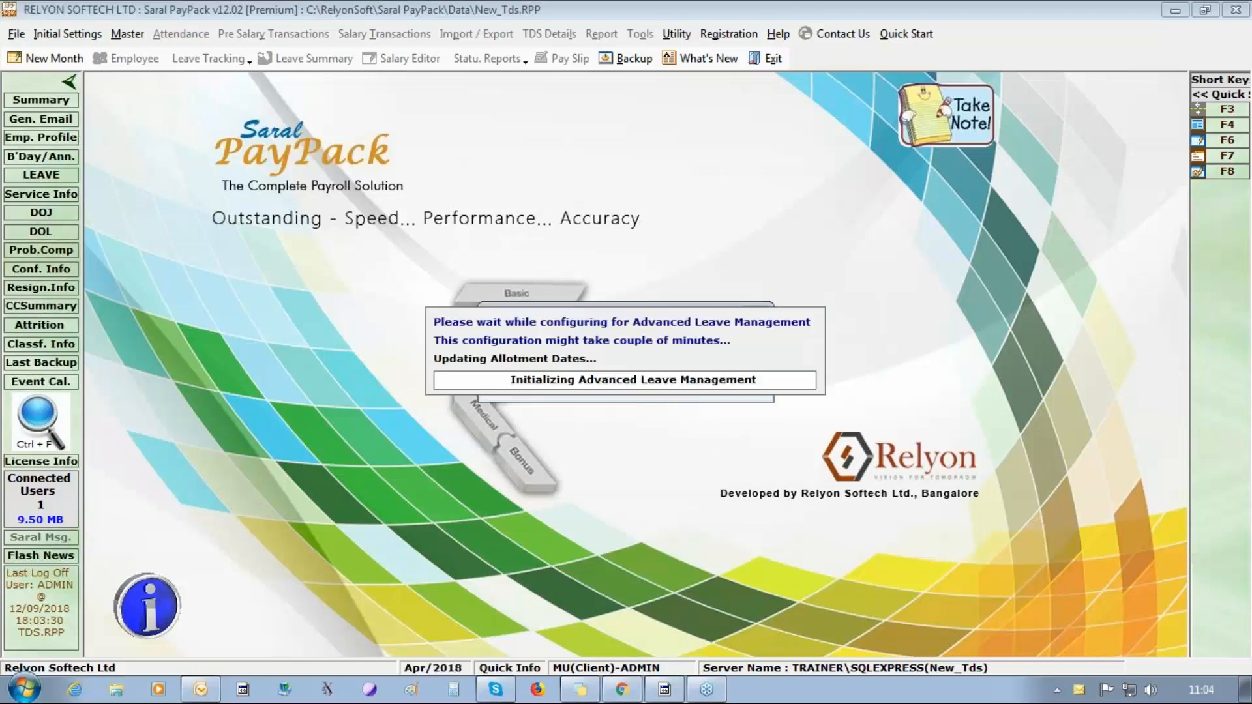
click(672, 409)
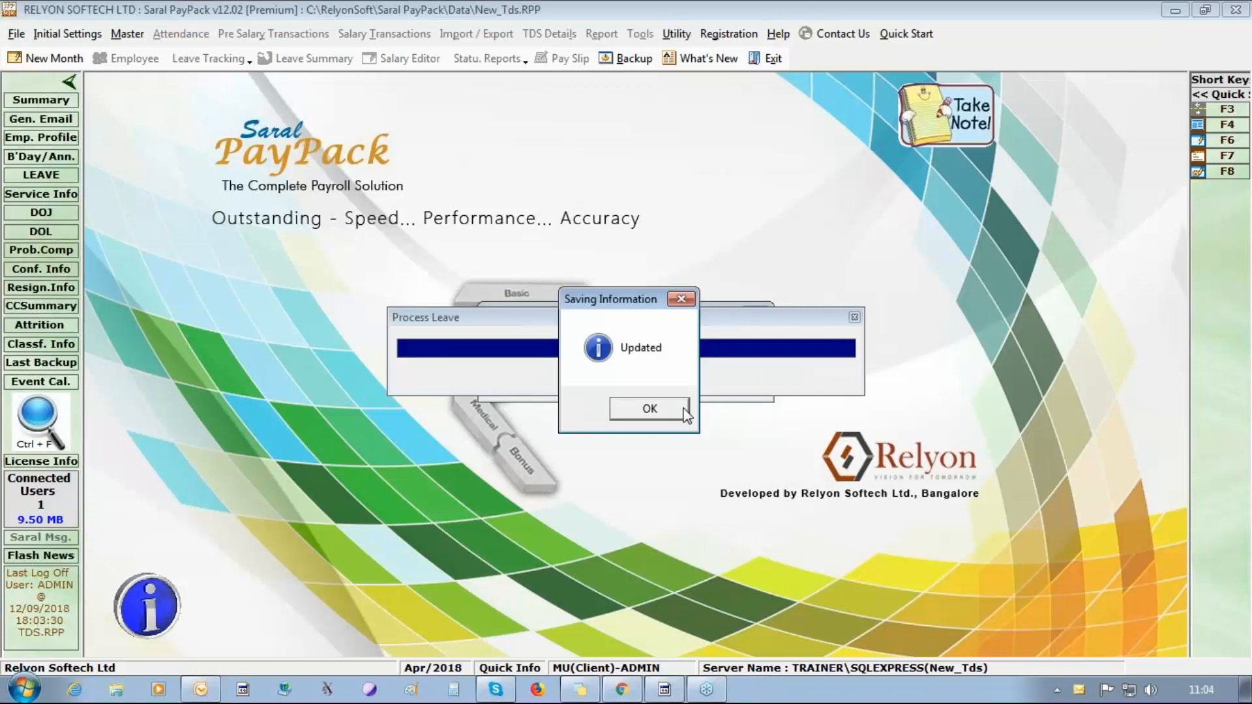
click(668, 409)
click(724, 381)
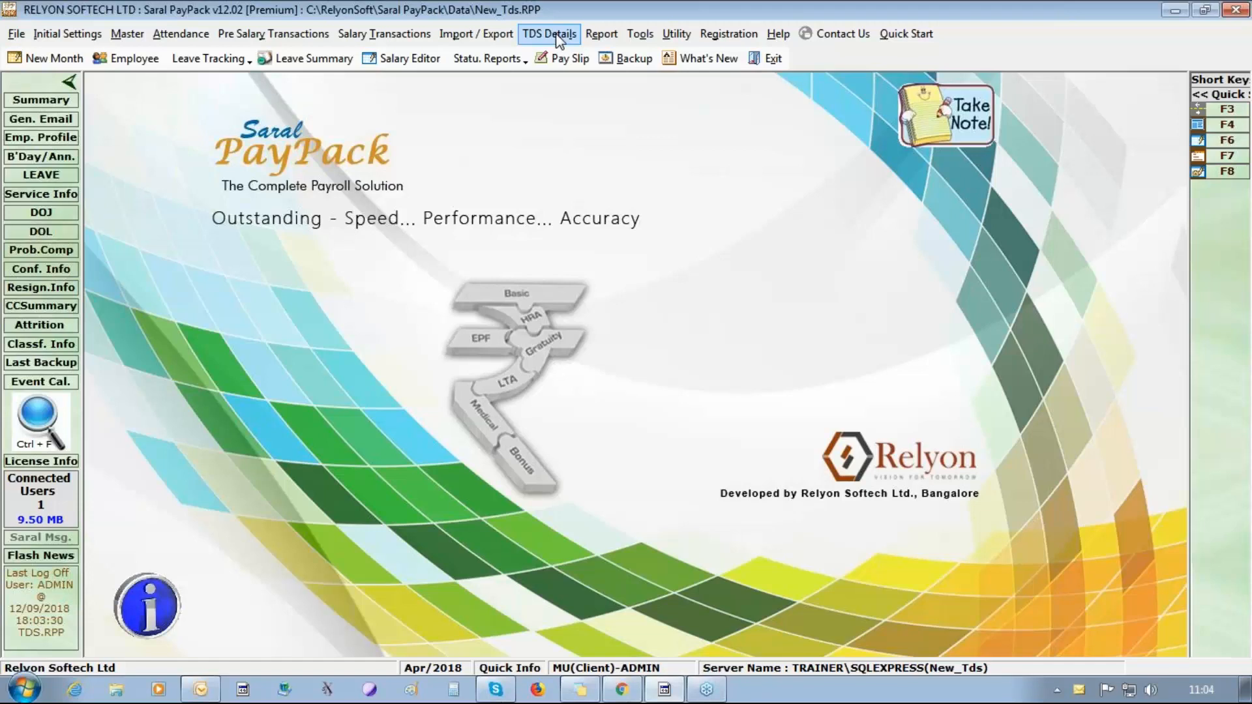
Define the first PT group with the state KARNATAKA, using KARNATAKA as the group name and address, and save it.
click(86, 37)
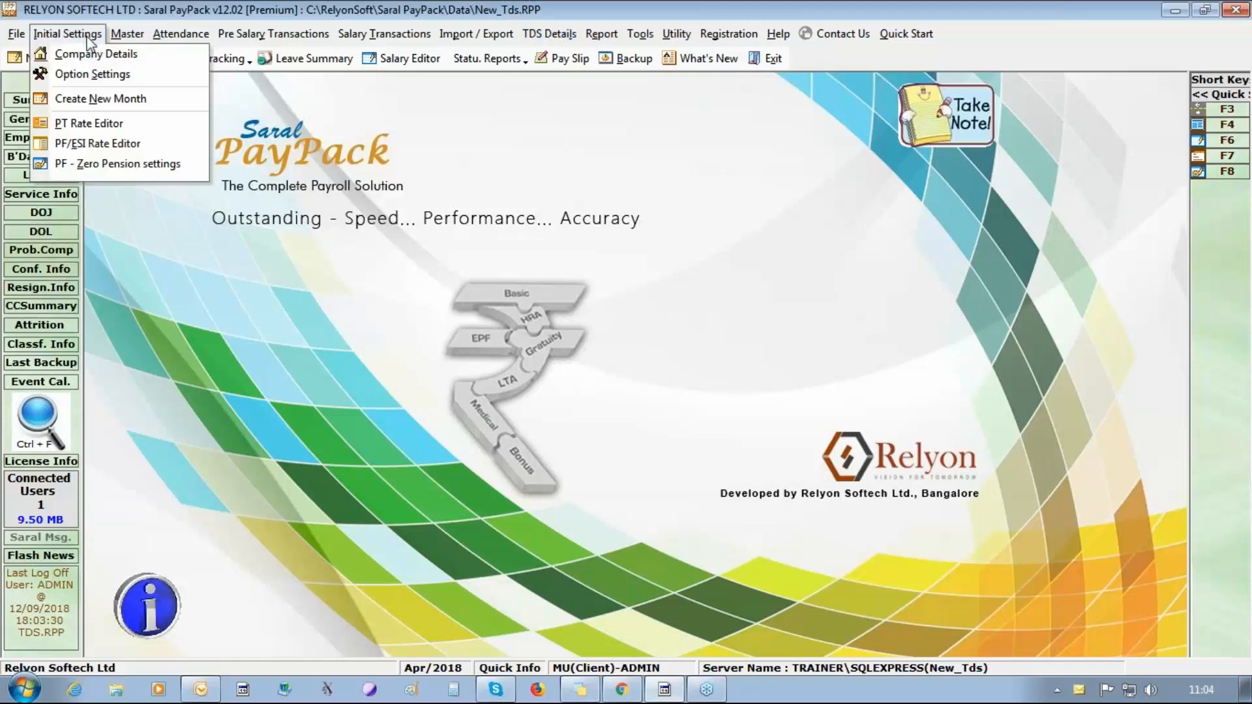
click(96, 124)
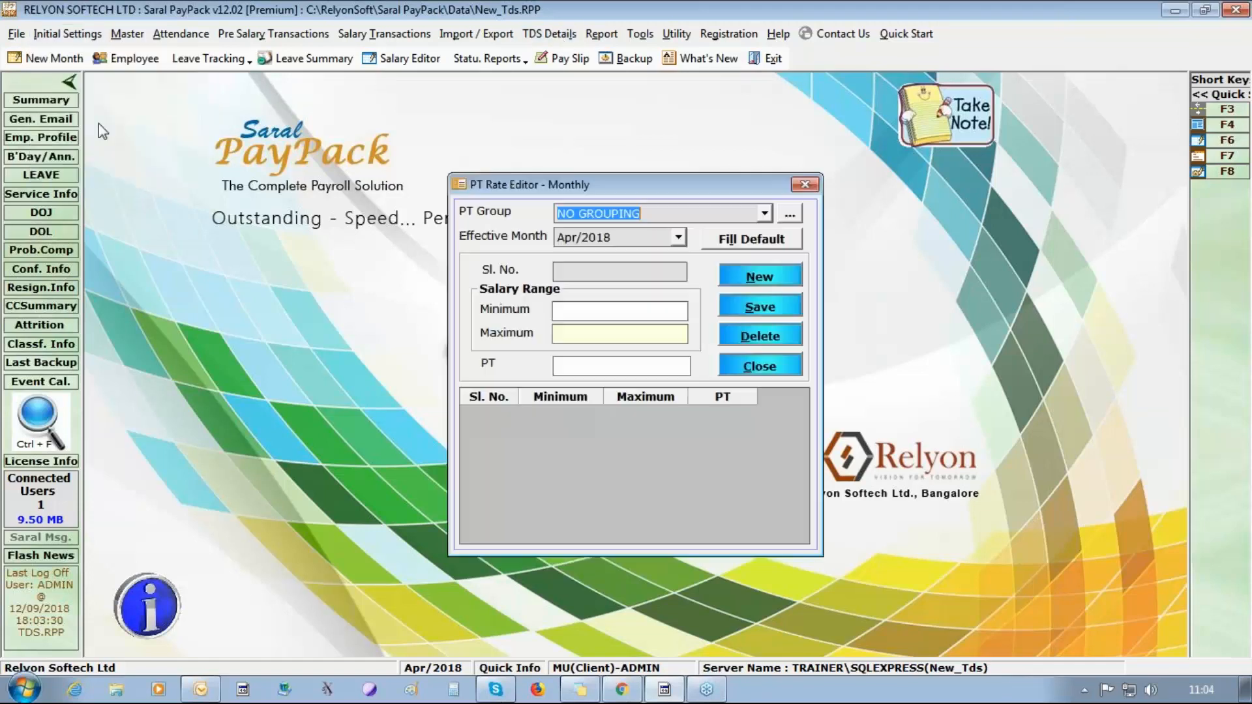
click(795, 221)
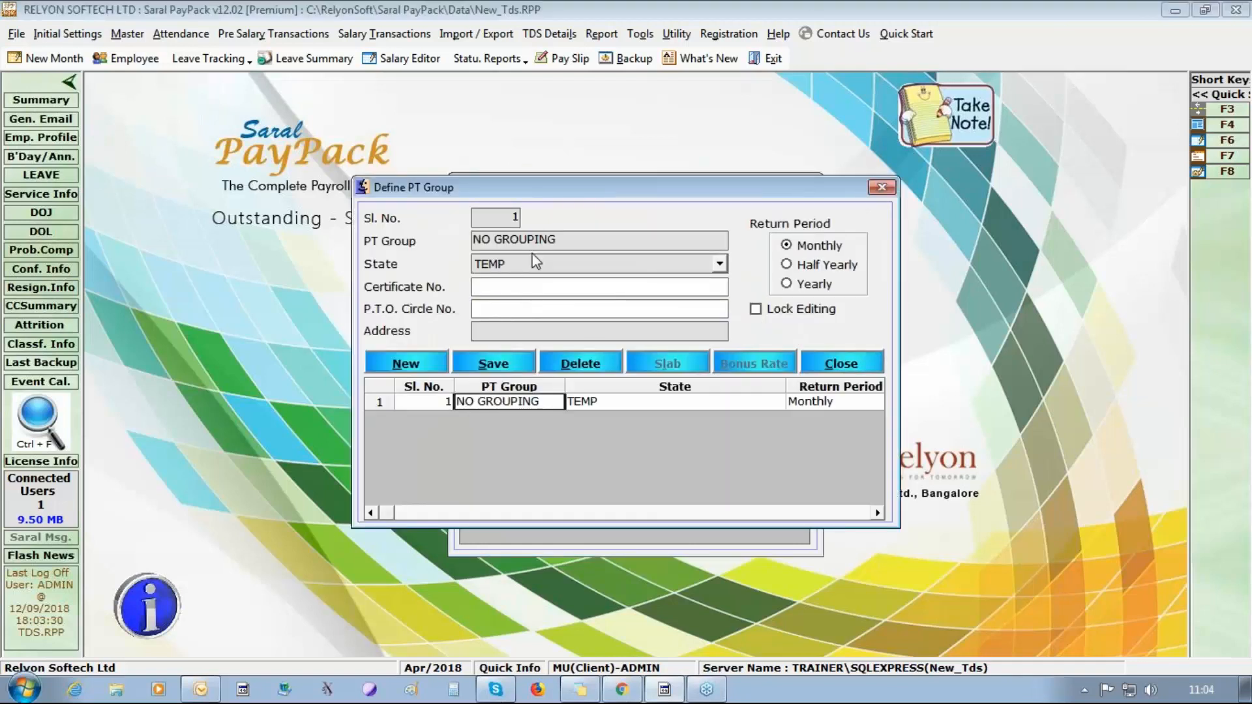
click(533, 262)
text(ka)
key(Down)
key(Return)
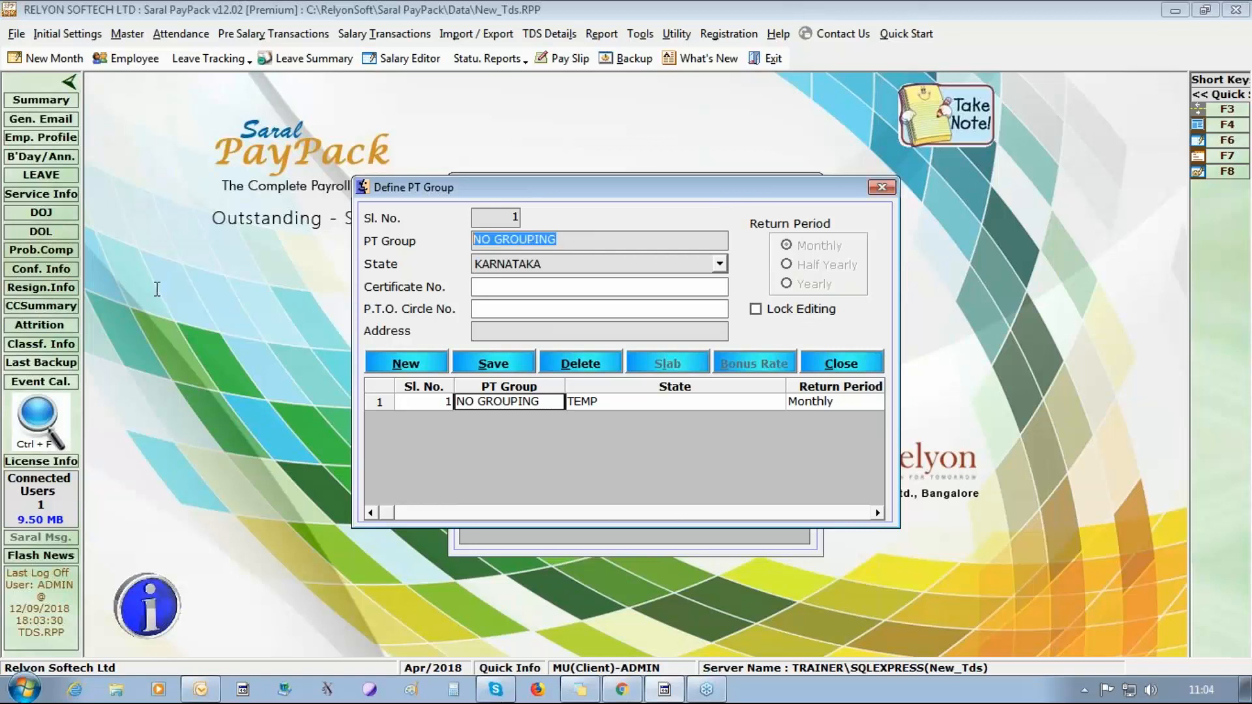
click(672, 332)
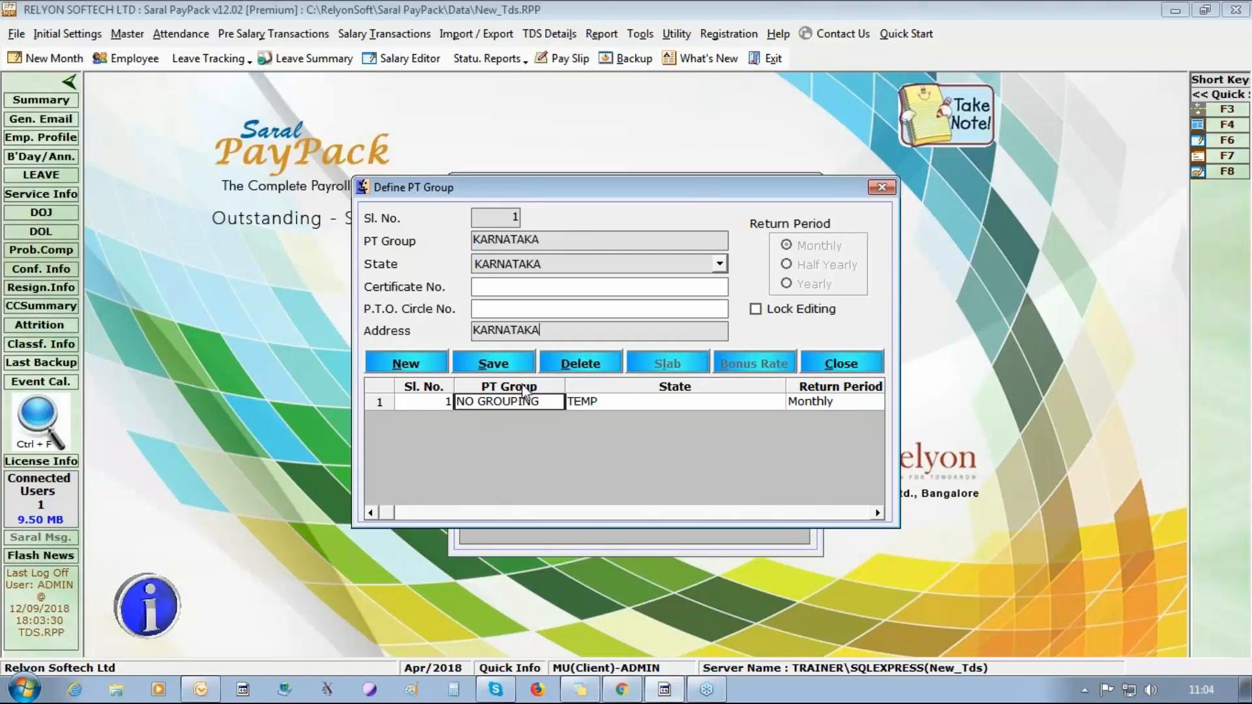
click(532, 362)
click(647, 413)
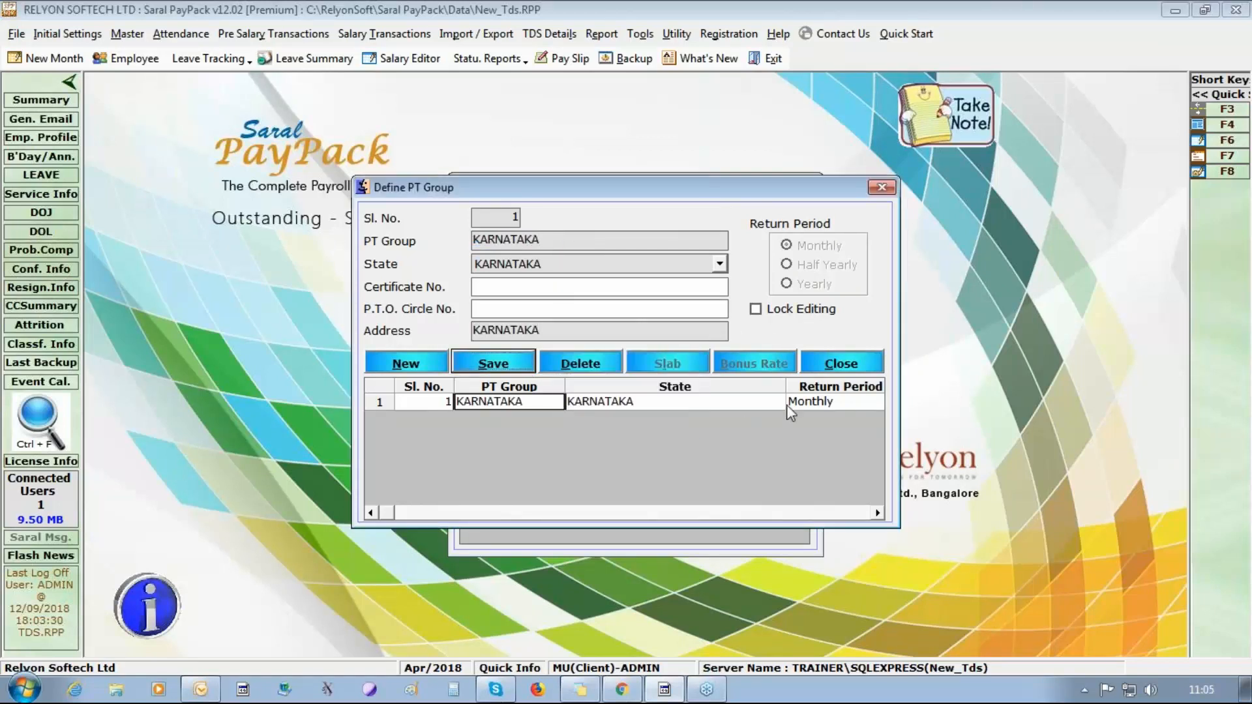
click(841, 364)
Fill in the default PT rates for the KARNATAKA group effective Apr/2018 and close the PT rate editor.
click(752, 247)
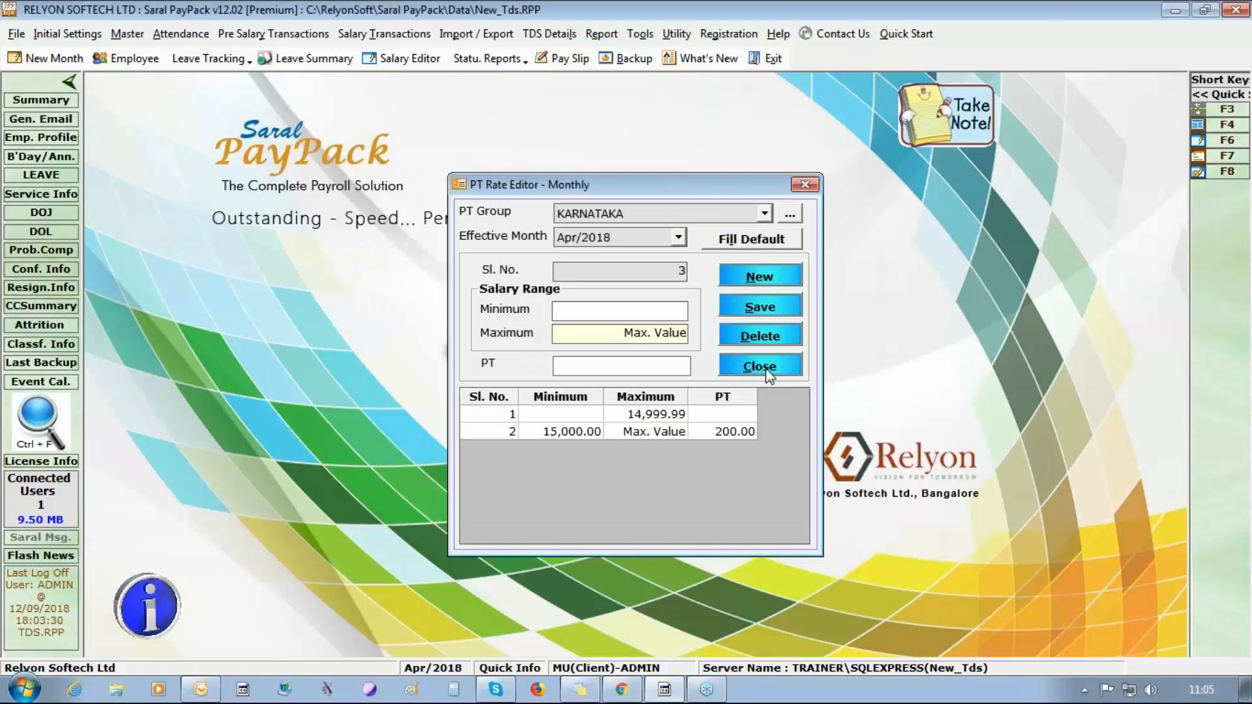
click(768, 372)
click(761, 367)
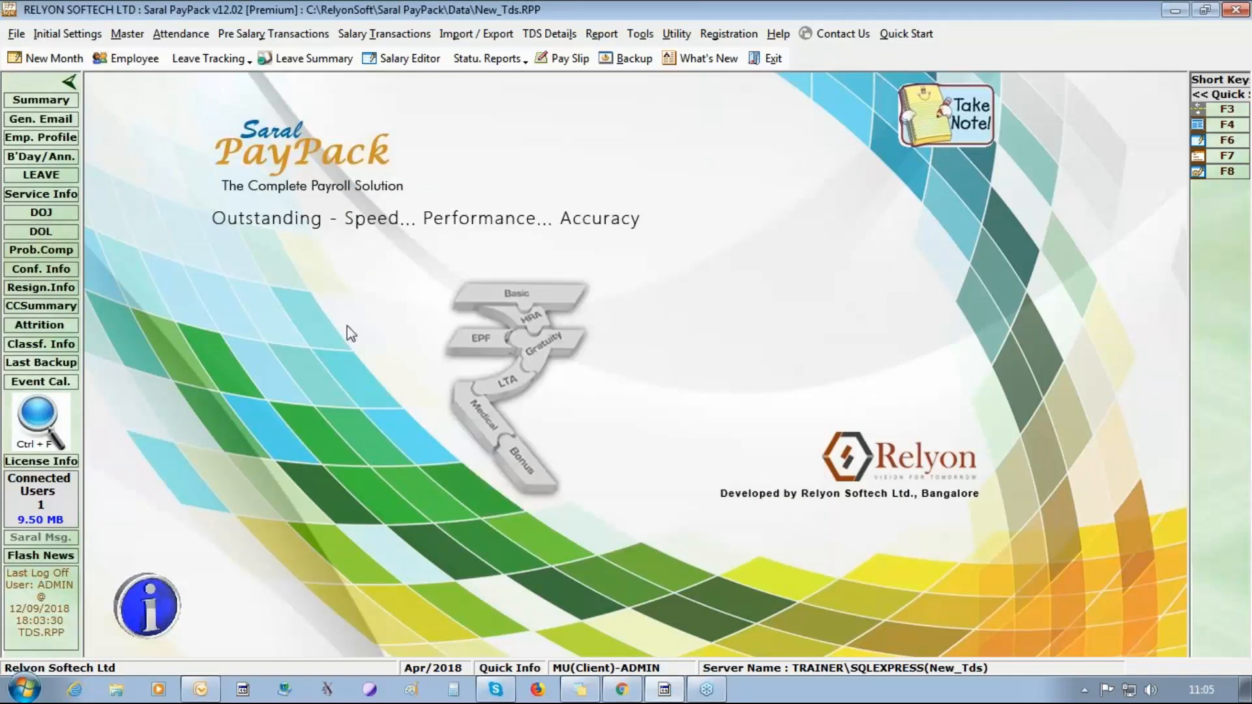
Restrict the employer share and the employee share to employer share in the Apr/2018 PF/ESI rates, and save them.
click(66, 36)
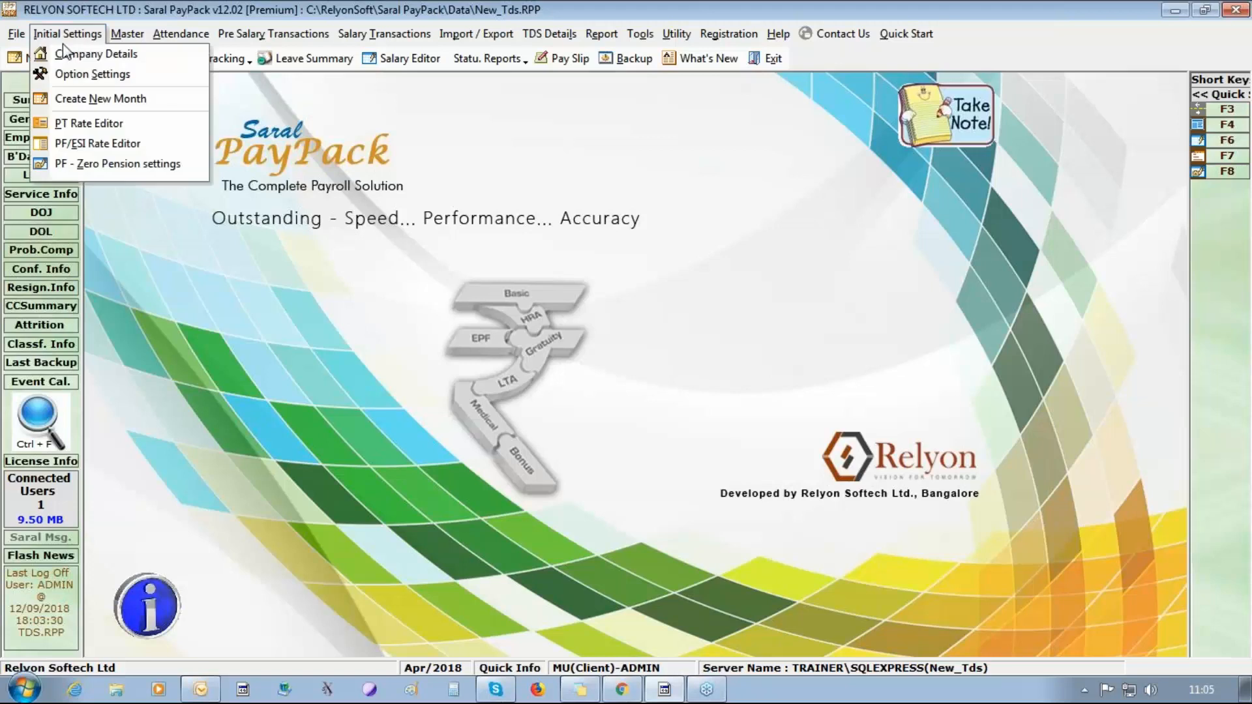
click(78, 145)
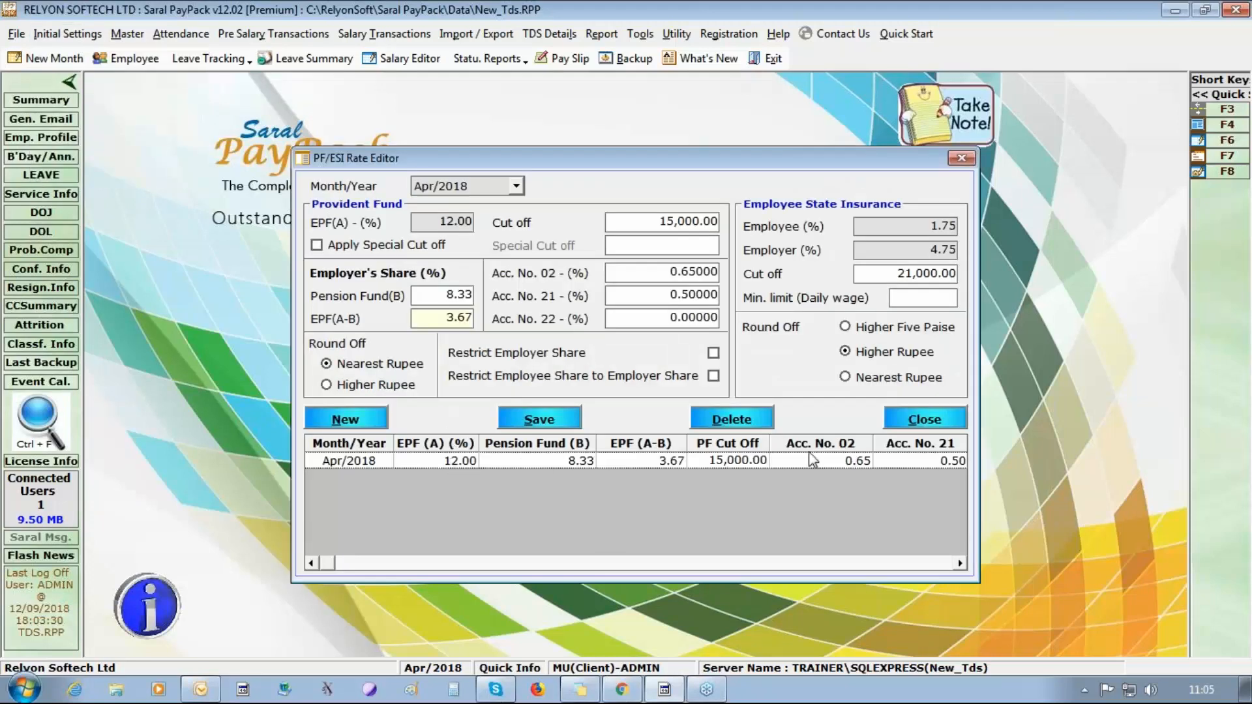
click(713, 352)
click(713, 376)
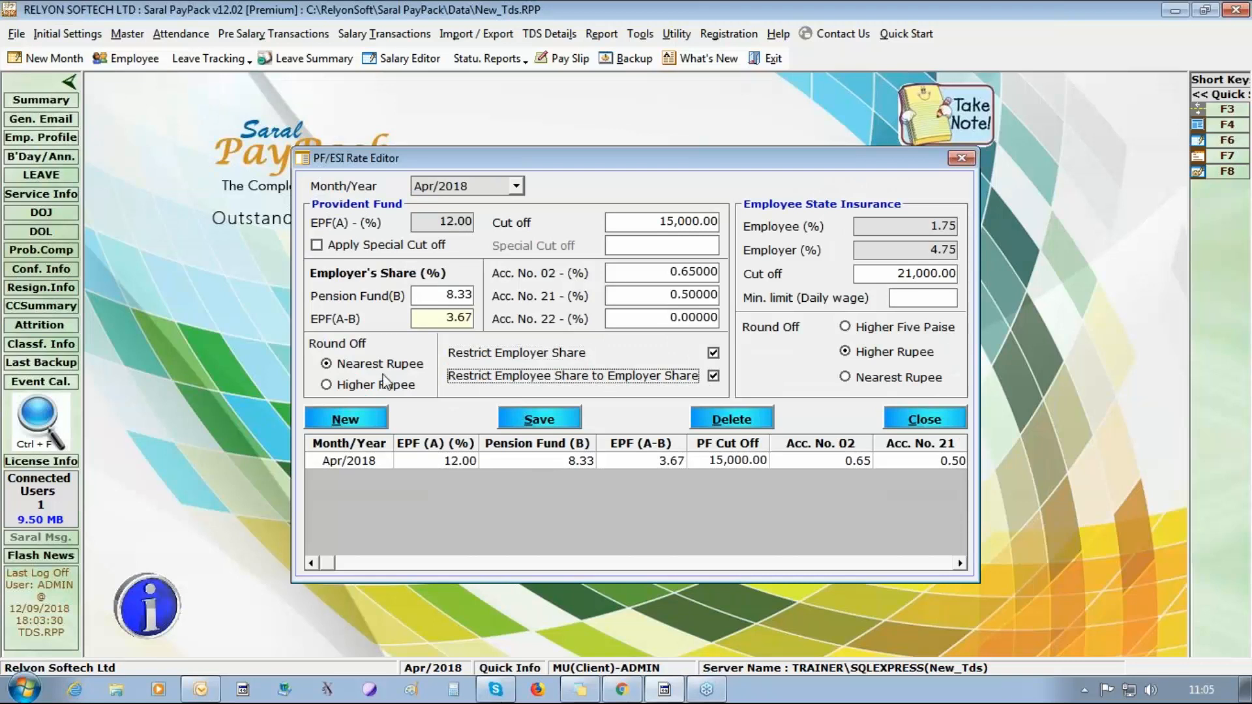
click(534, 422)
click(657, 411)
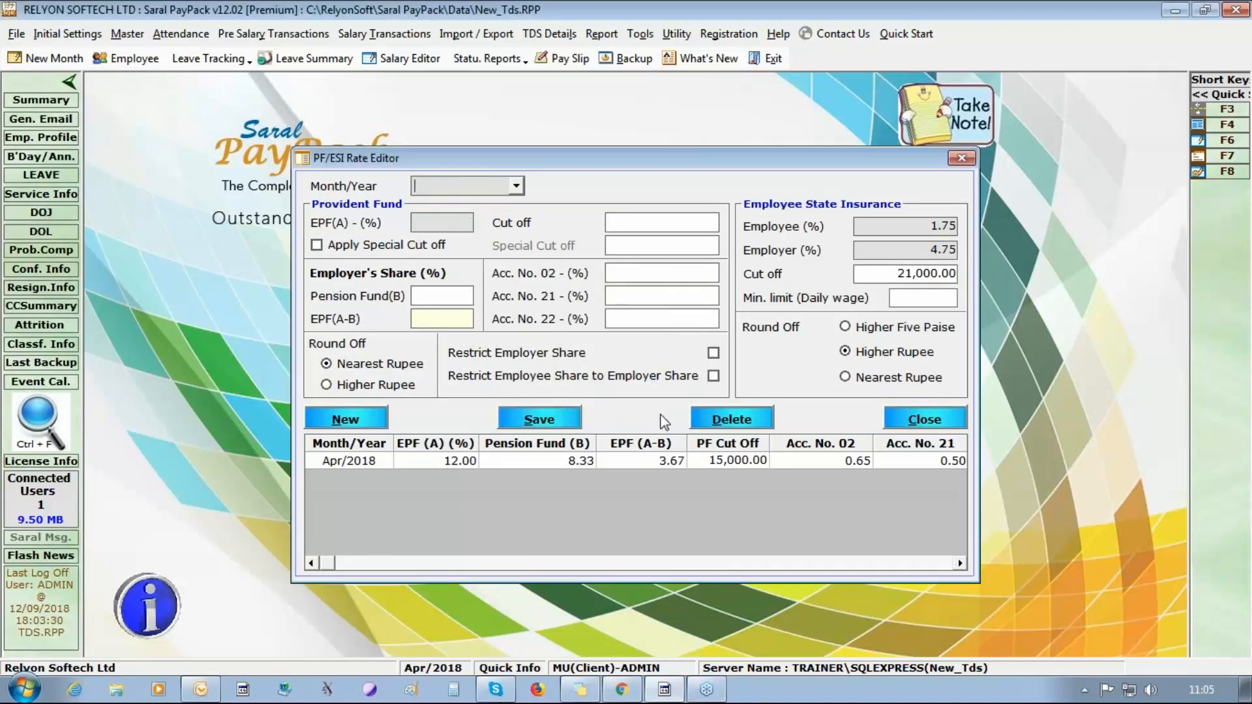
click(937, 421)
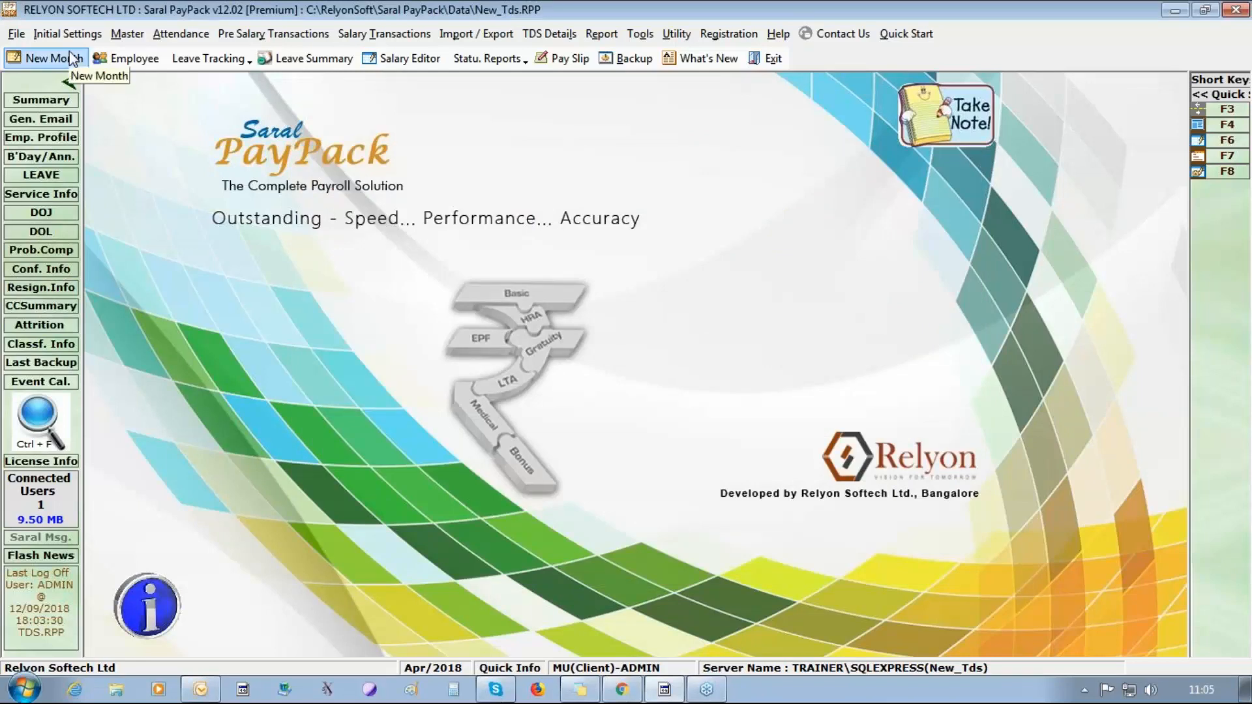
Define the earning salary heads Da, Hra and Conveyance below BASIC.
click(129, 33)
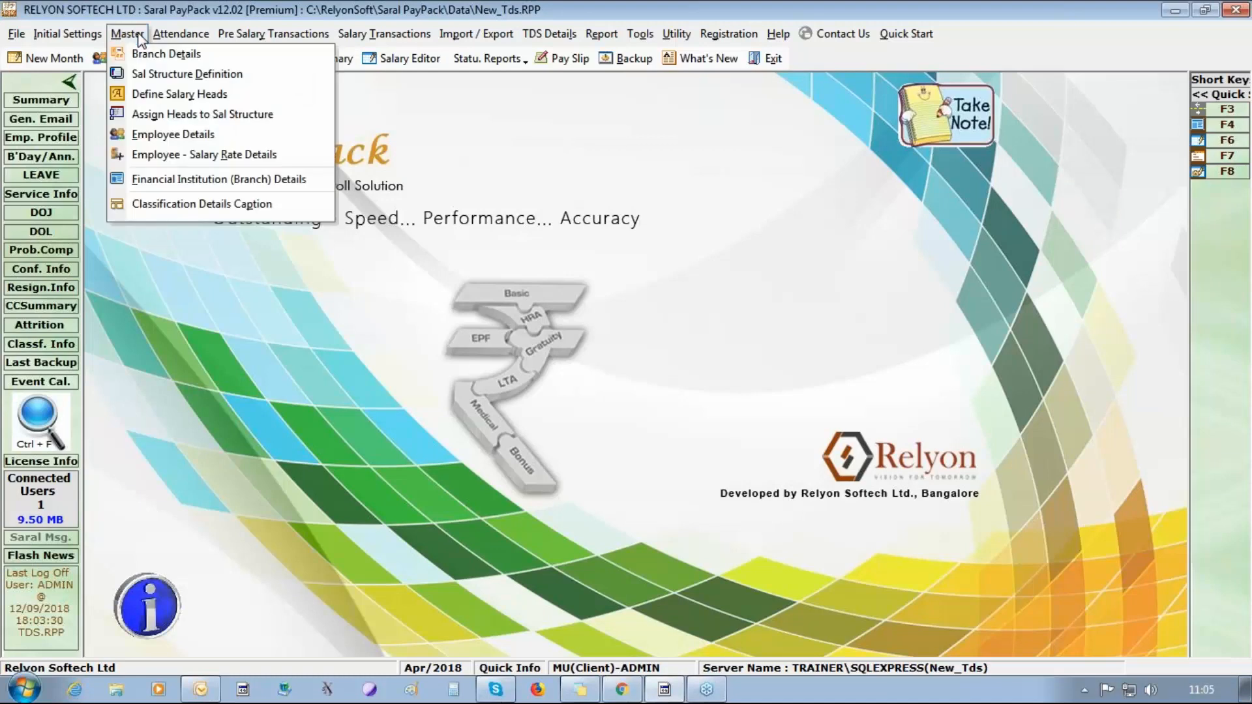
click(149, 96)
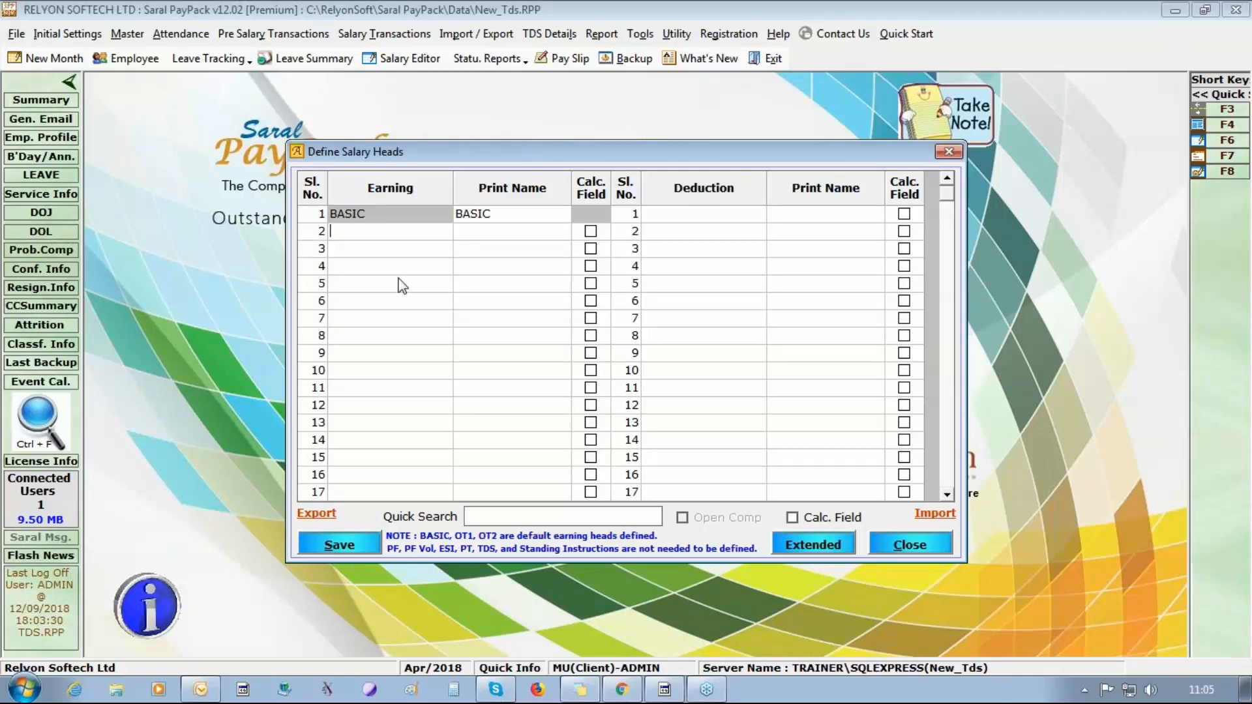
text(Da)
key(Return)
text(Hra)
key(Return)
text(Con)
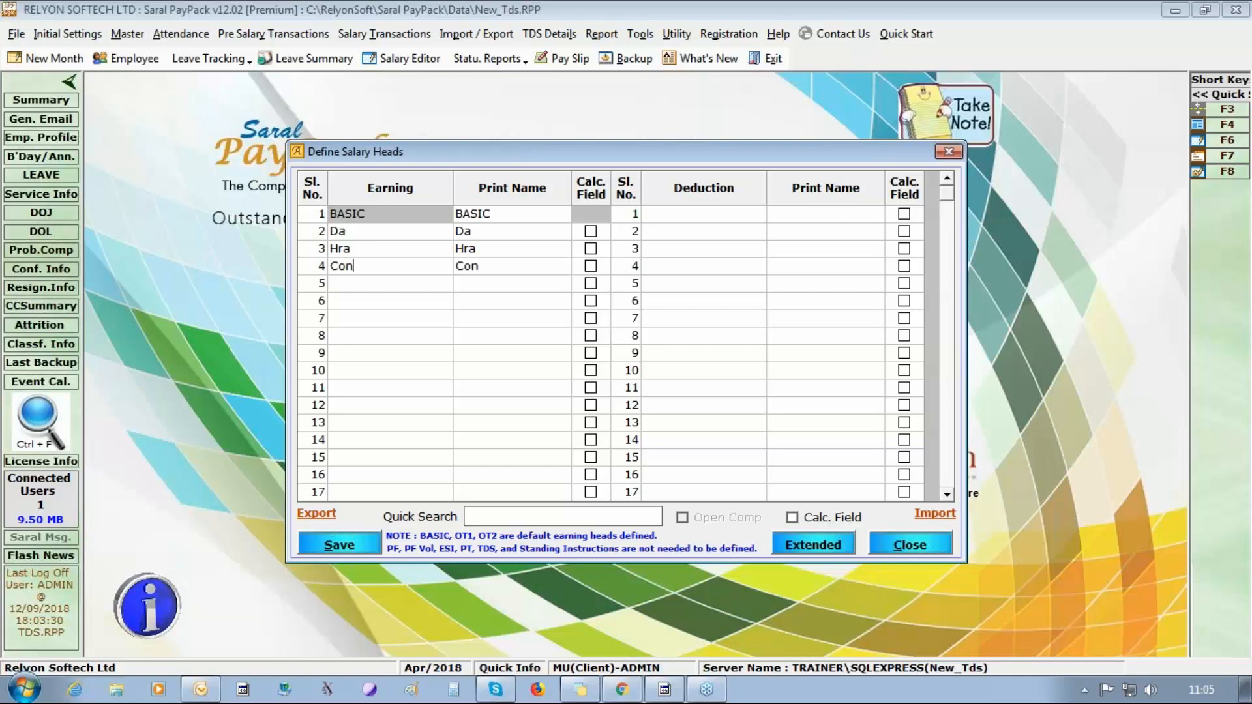
text(veyam)
key(BackSpace)
text(nce)
key(Down)
Add the earning heads Spl All and Other All below Conveyance.
text(s)
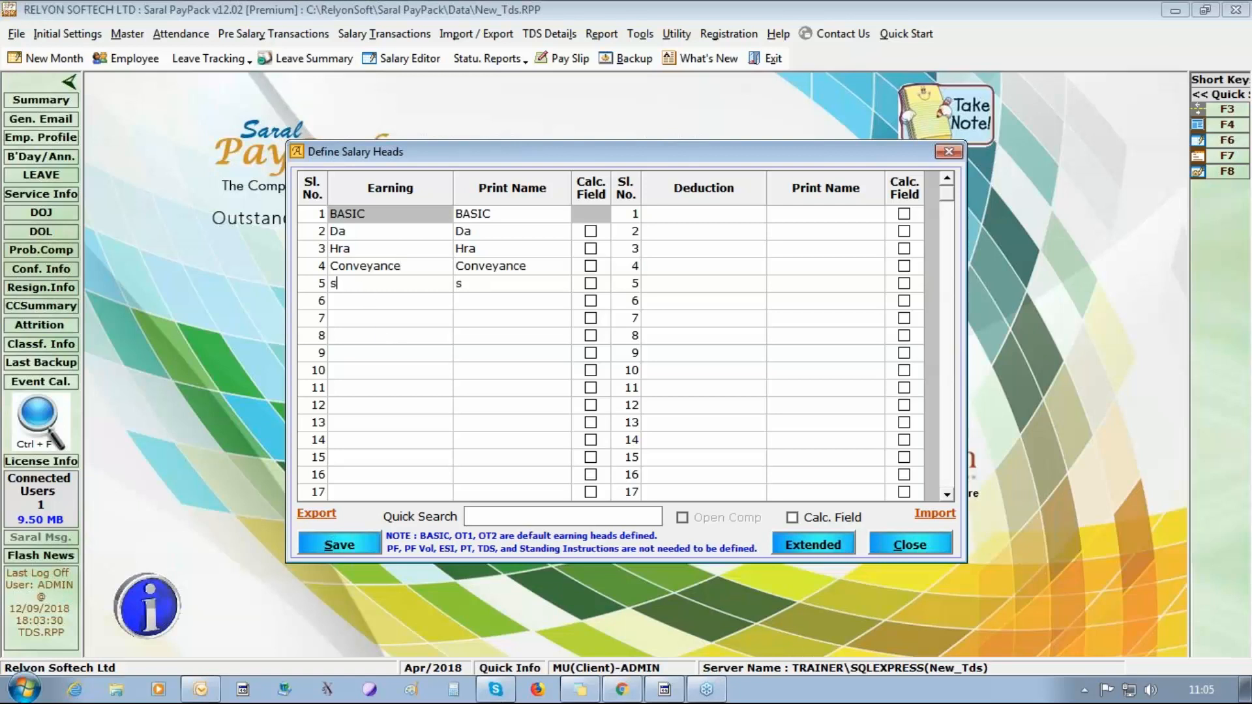
key(BackSpace)
text(SP)
key(BackSpace)
text(pl All)
key(Down)
text(Other )
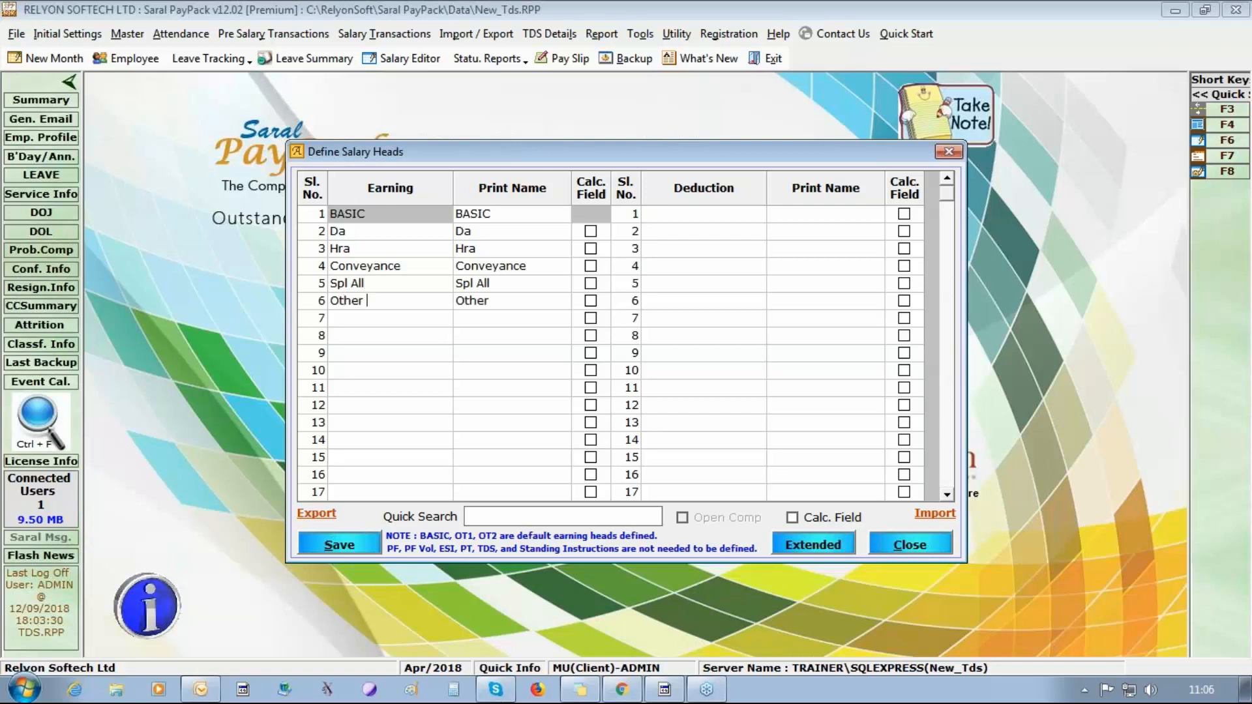
text(ALl)
key(BackSpace)
text(ll)
Add canteen as the first deduction head, then save and close the salary head definitions.
click(740, 213)
text(canteen)
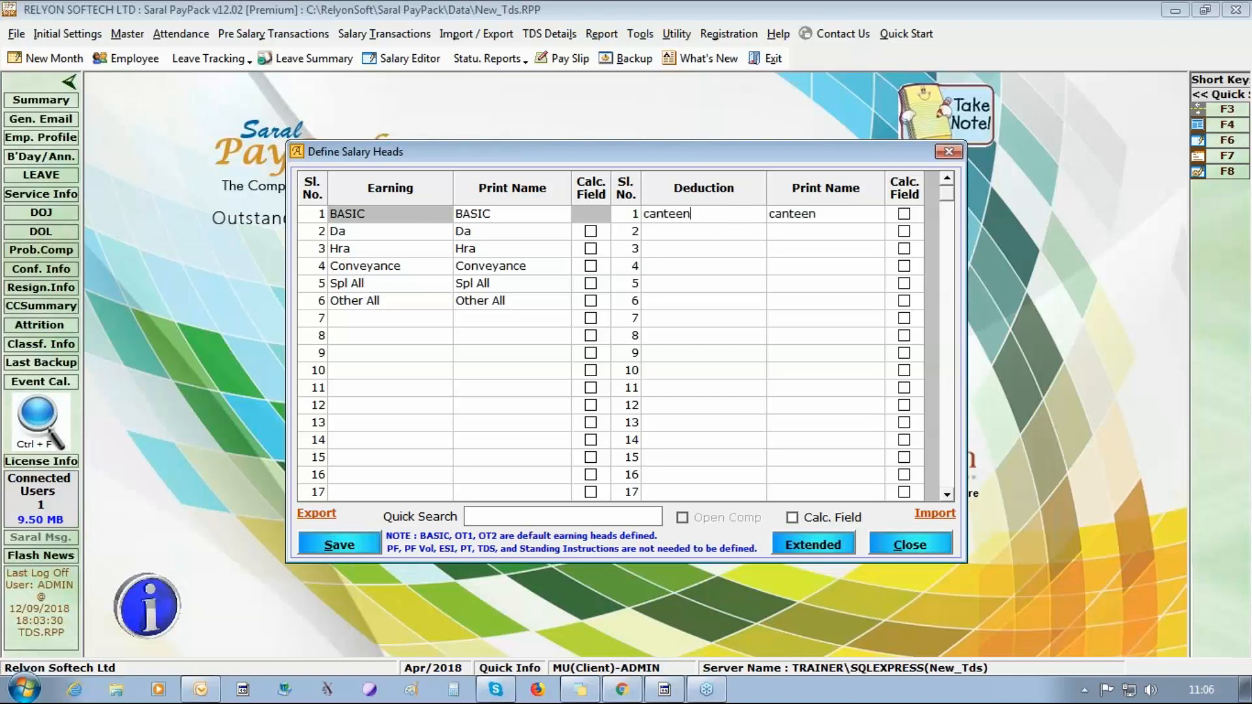
key(Tab)
click(330, 549)
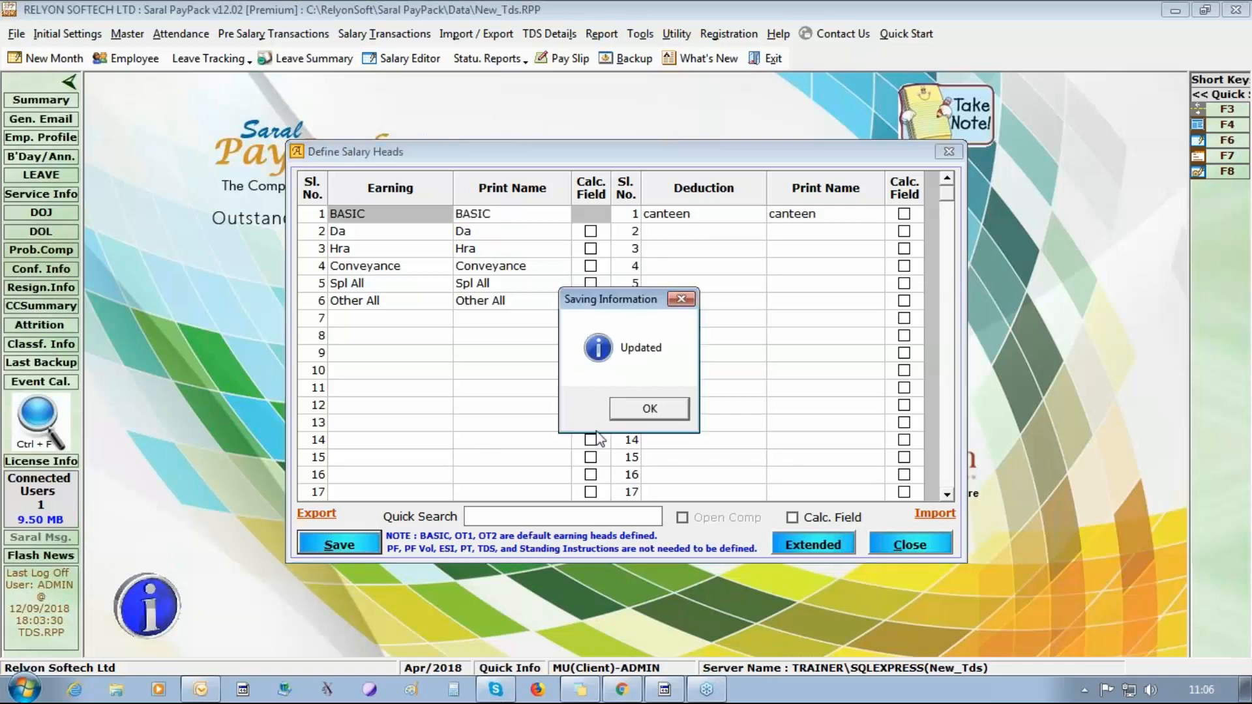
click(650, 410)
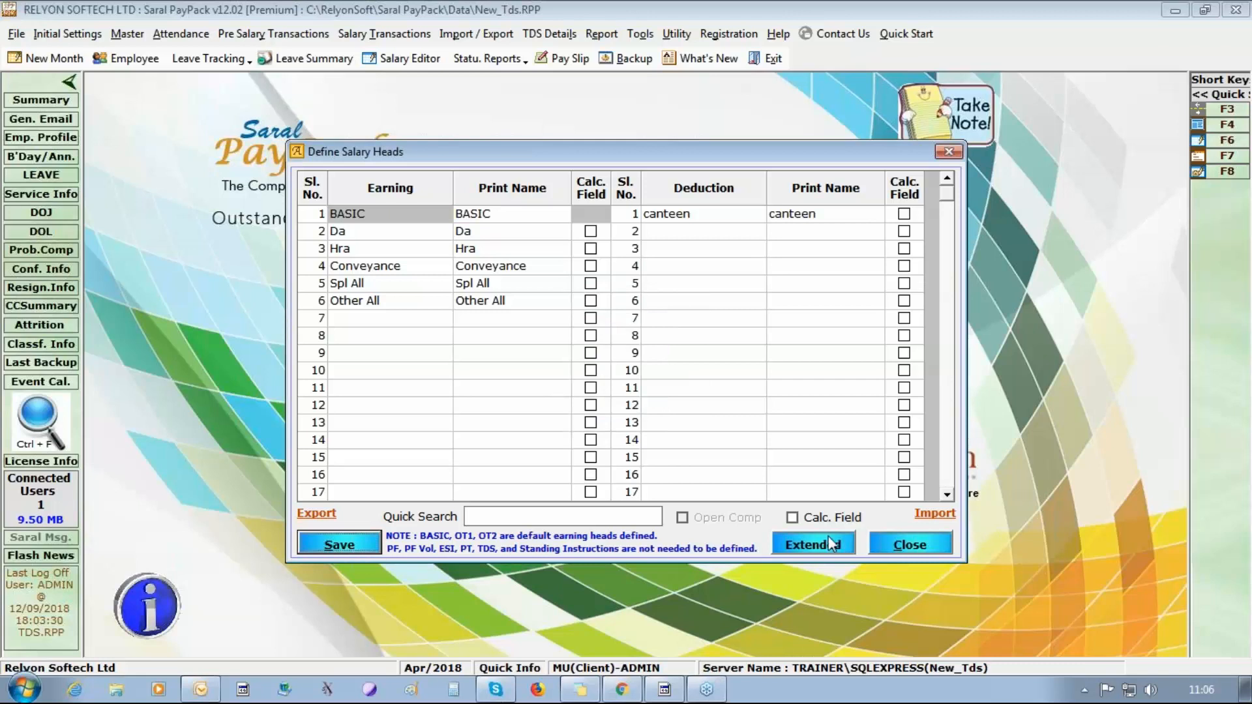
click(937, 549)
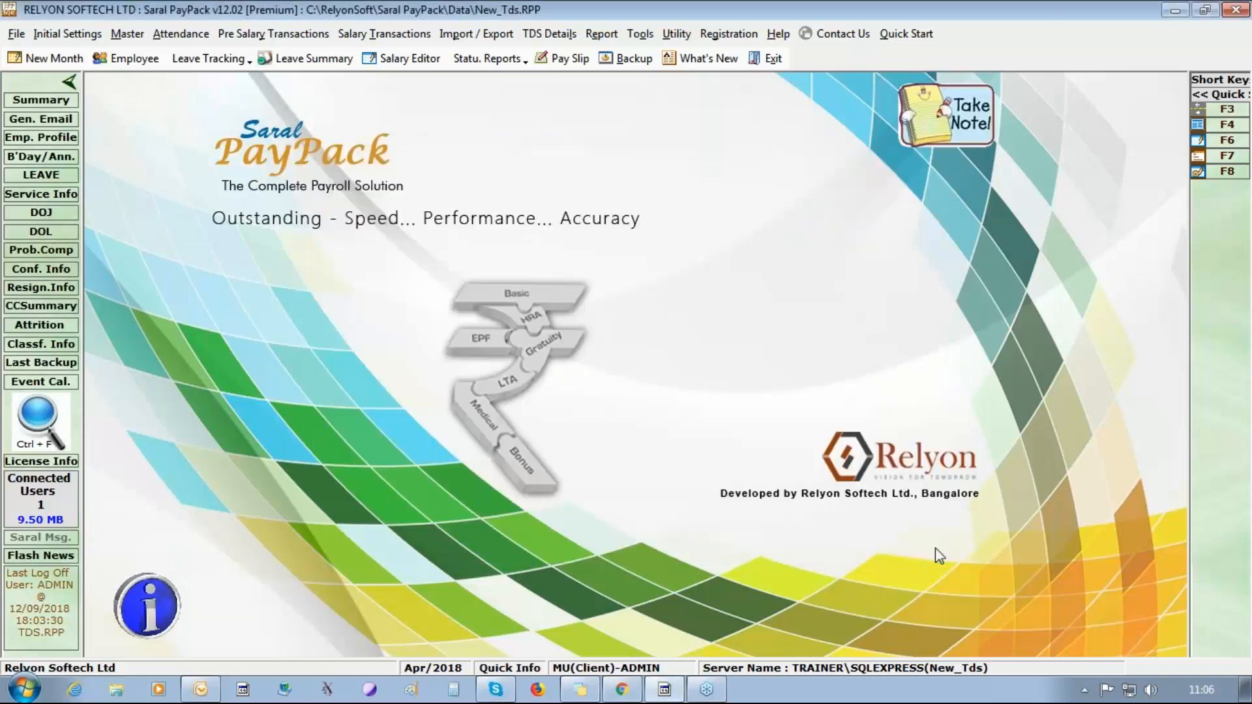
Start assigning the BASIC head to Sal Structure with calculation basis Pay Days and calculation type LUMPSUM.
click(128, 36)
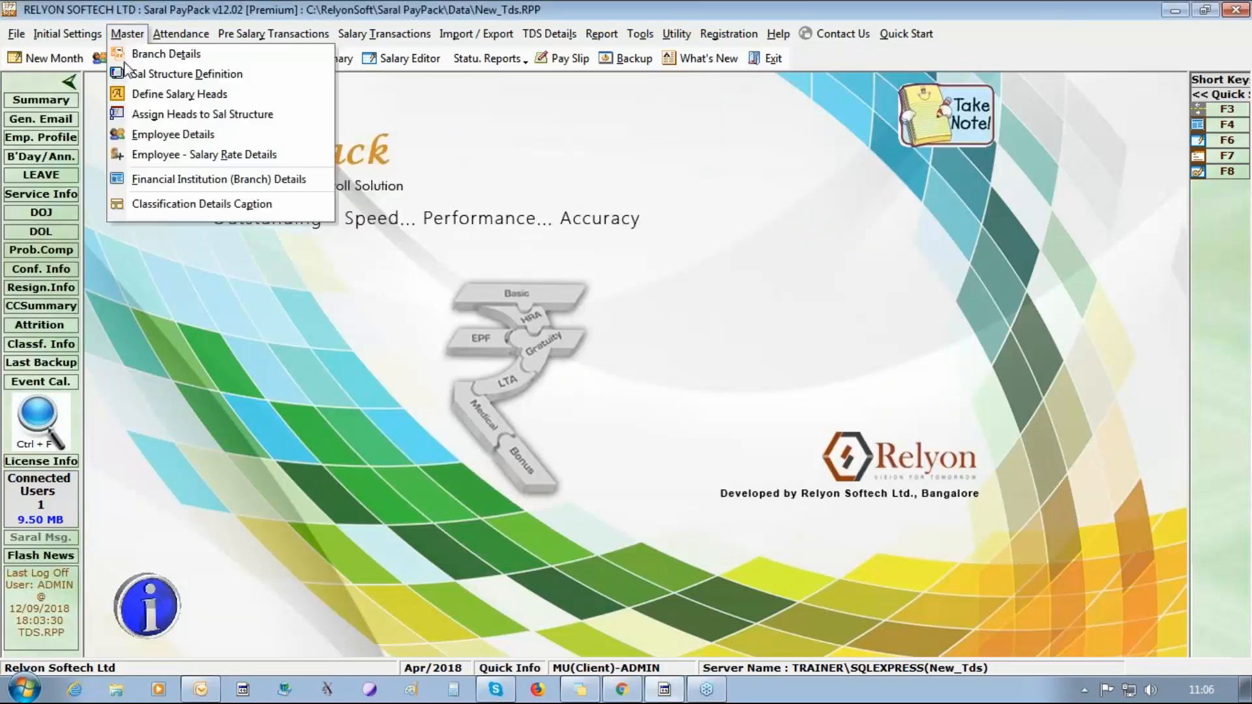
click(145, 117)
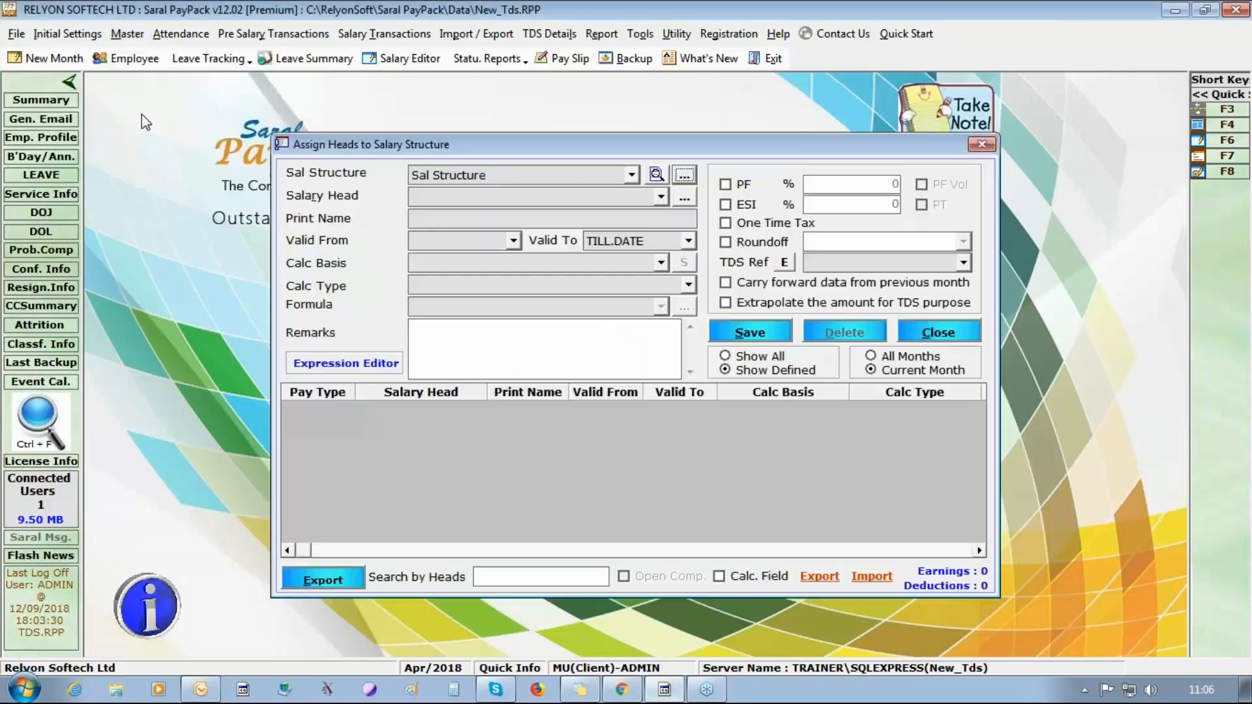
click(661, 197)
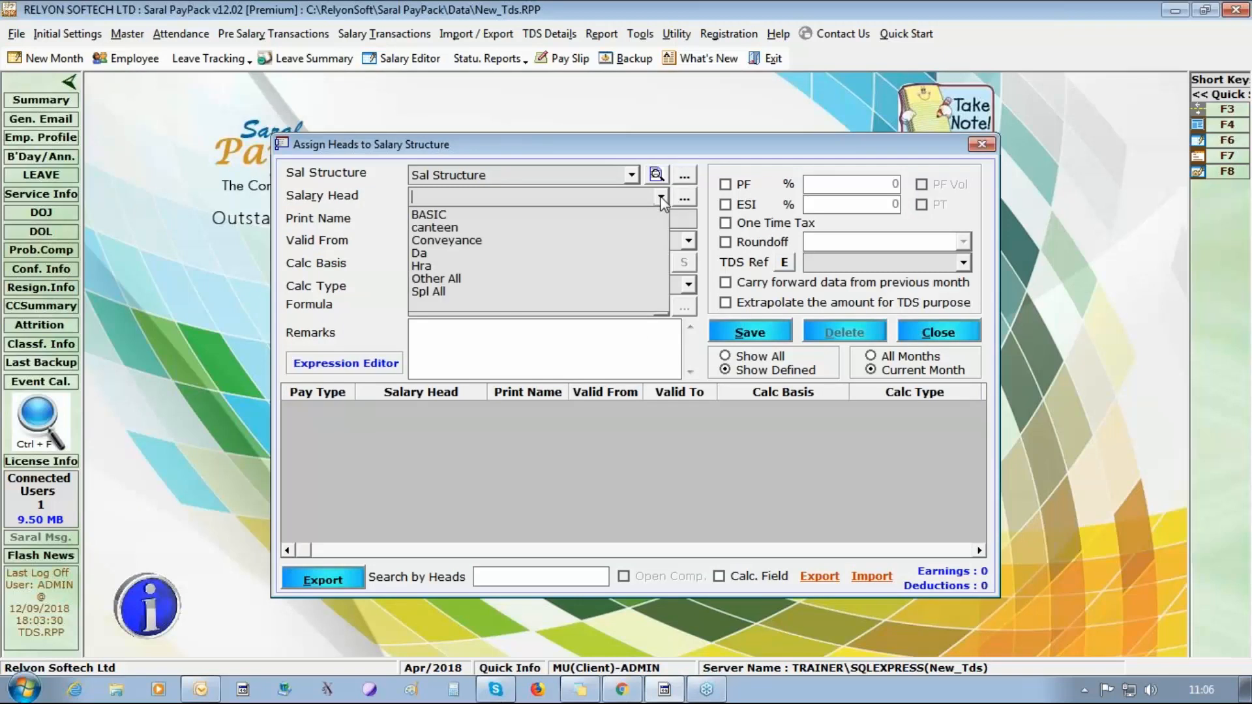
key(Down)
key(Return)
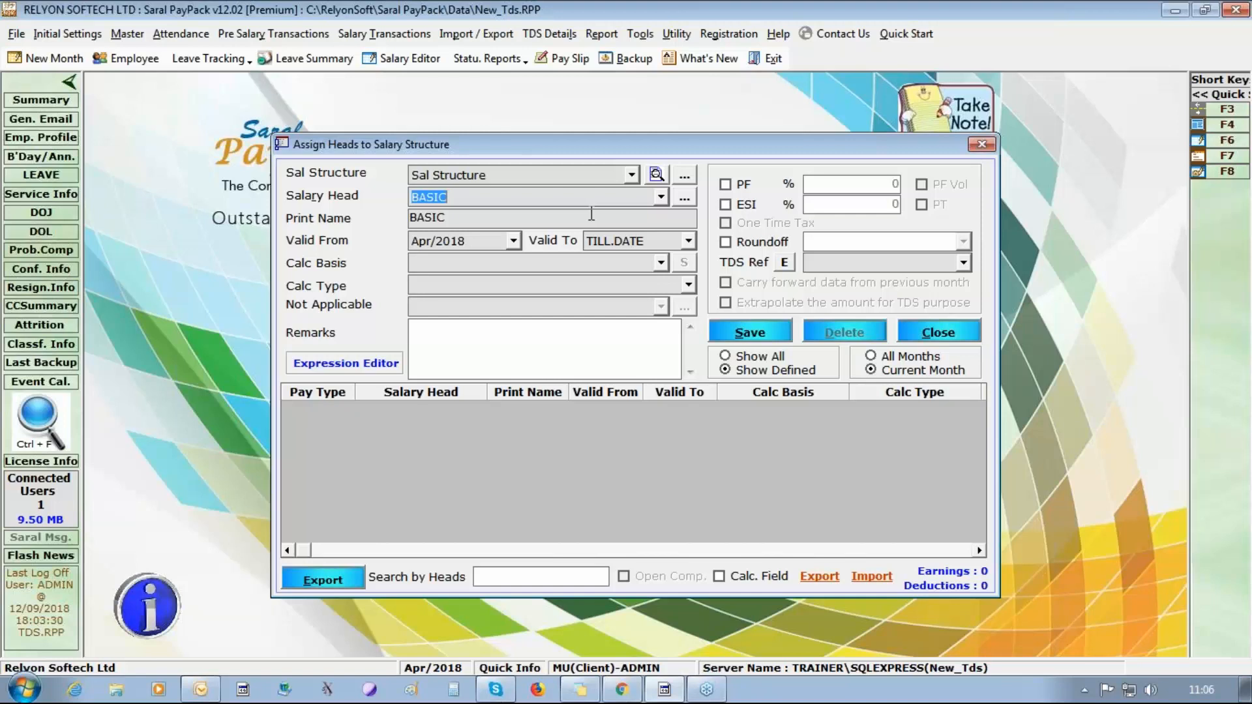
click(661, 262)
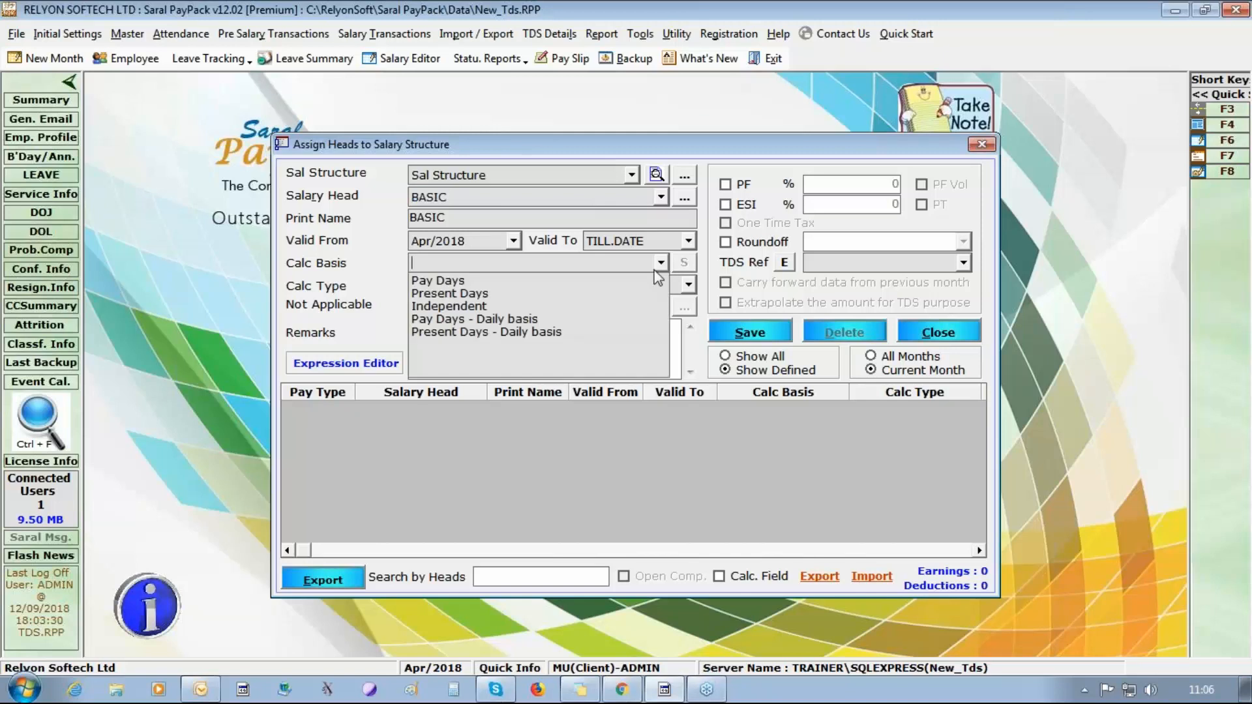
click(644, 281)
click(689, 285)
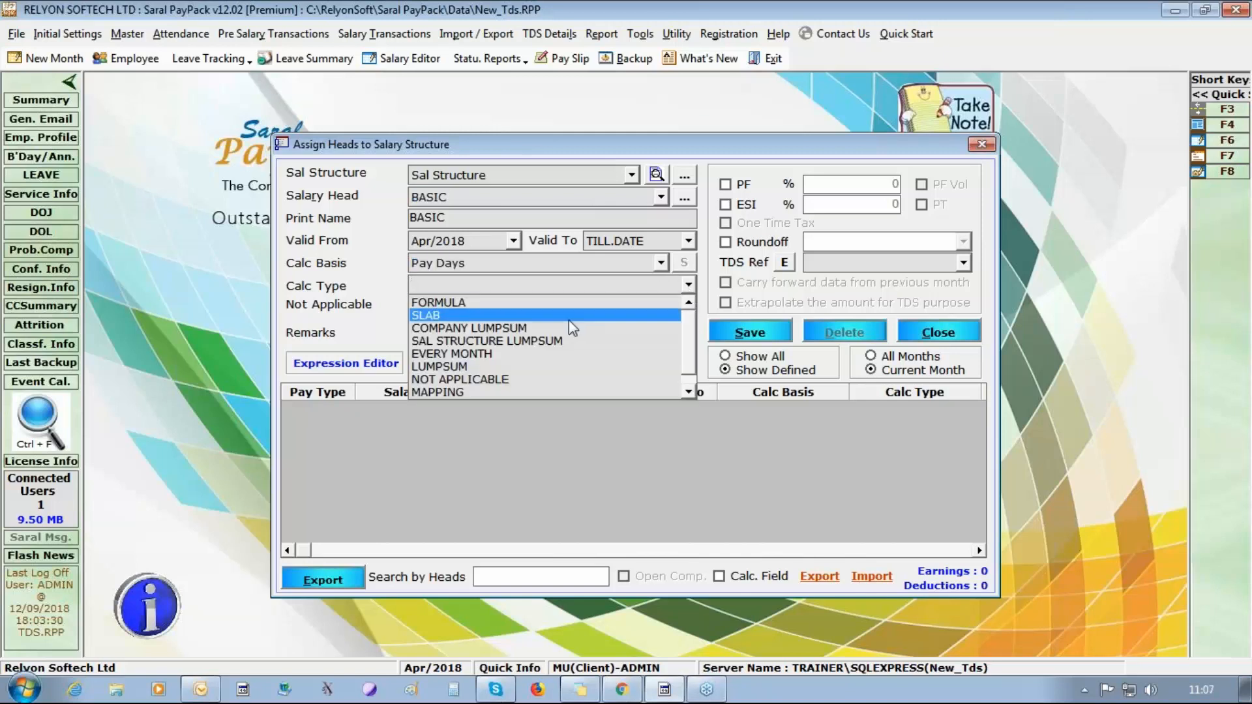
click(559, 366)
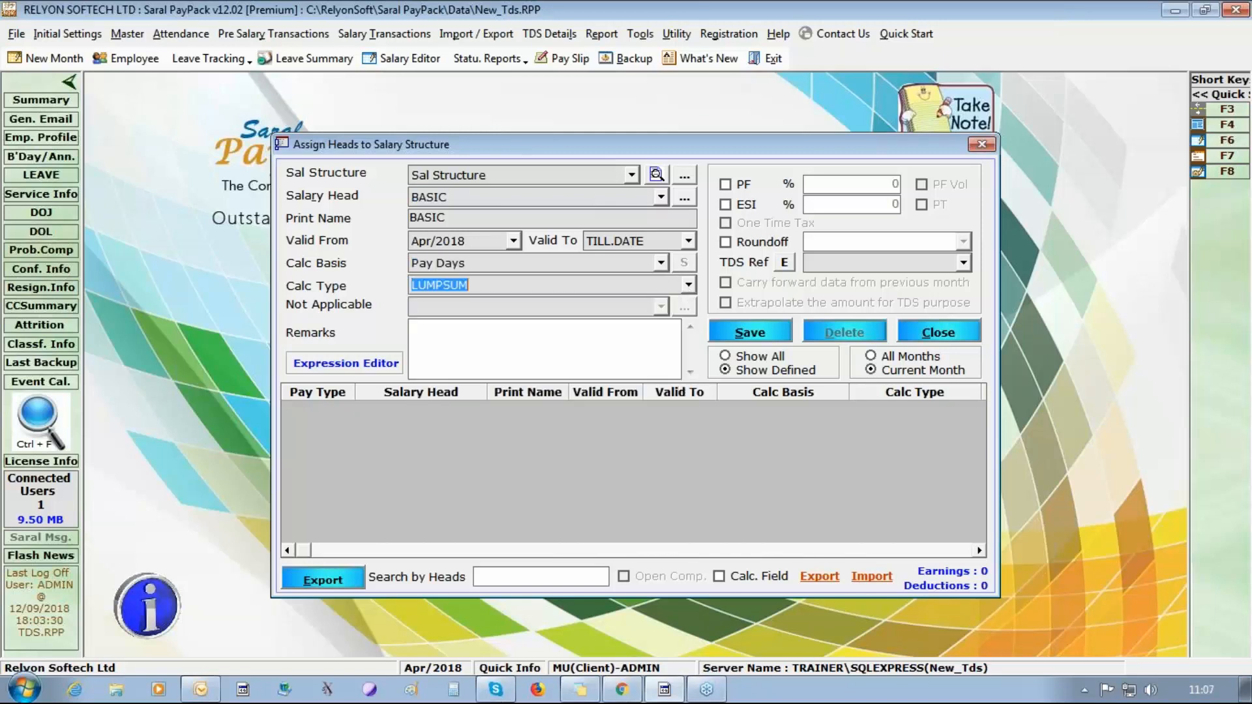
Make BASIC count for PF and ESI, round off to Higher Rupee, set its TDS reference to Basic, and save it.
click(738, 185)
click(744, 207)
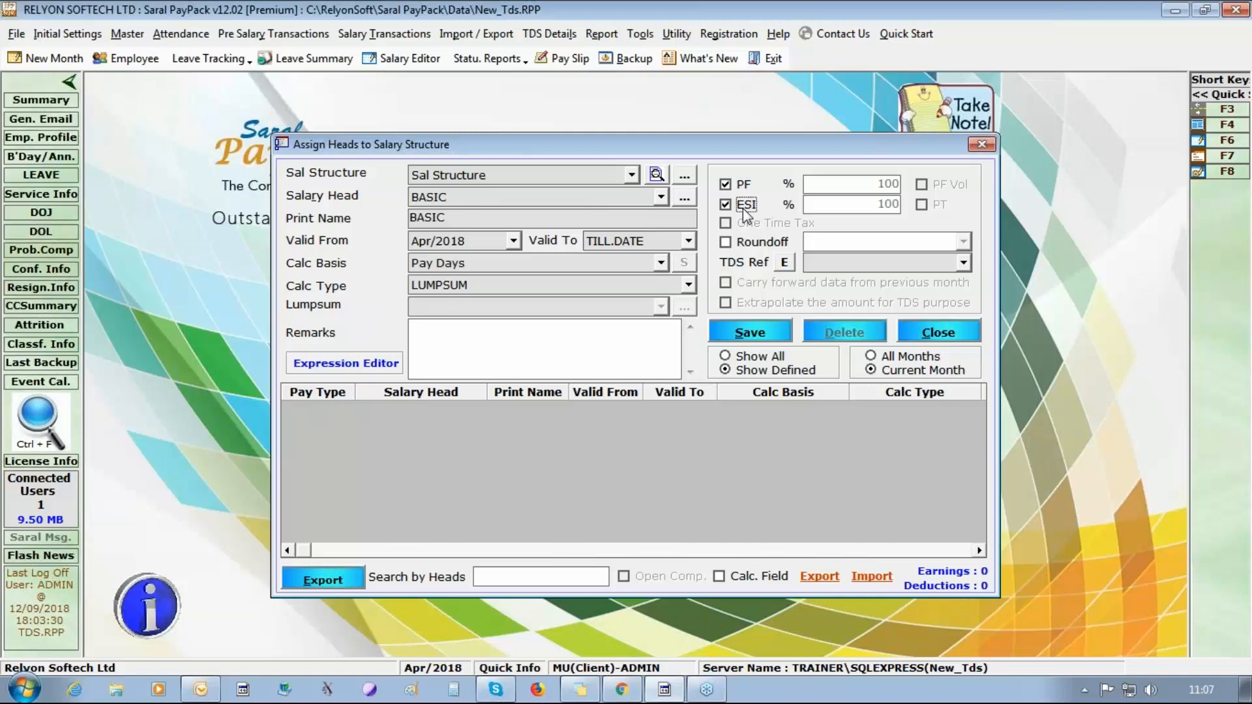
click(783, 243)
click(963, 242)
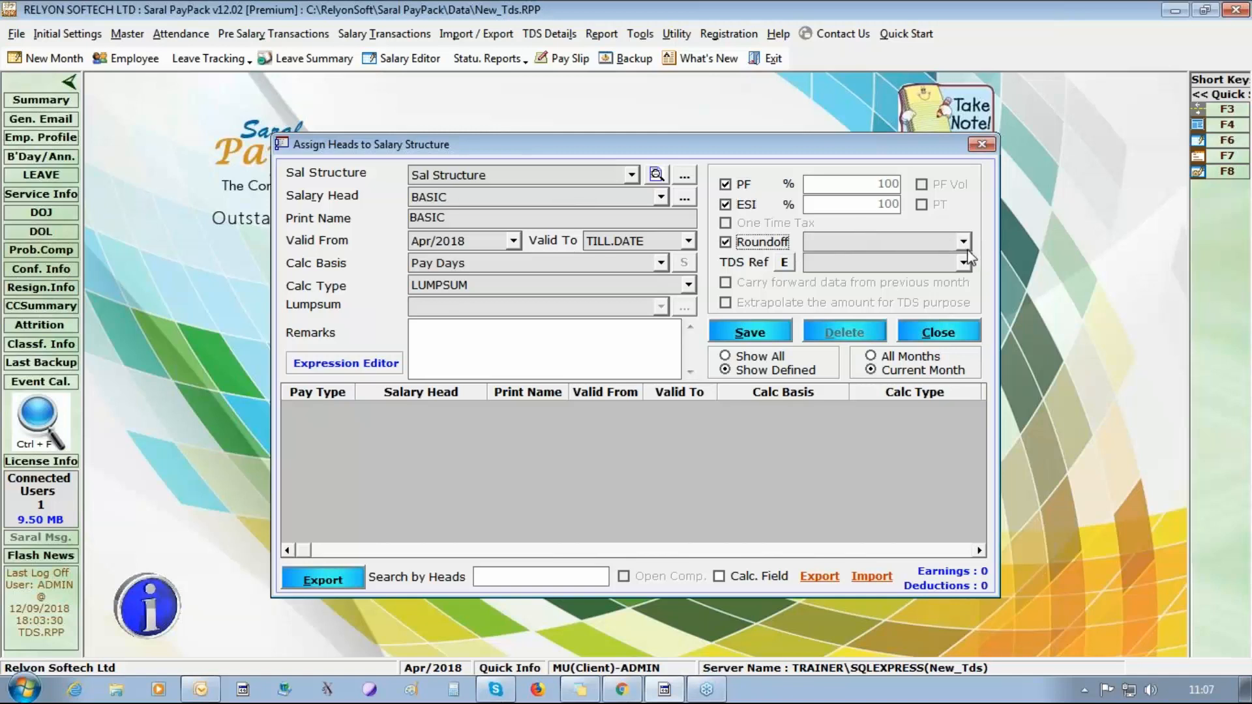
click(927, 272)
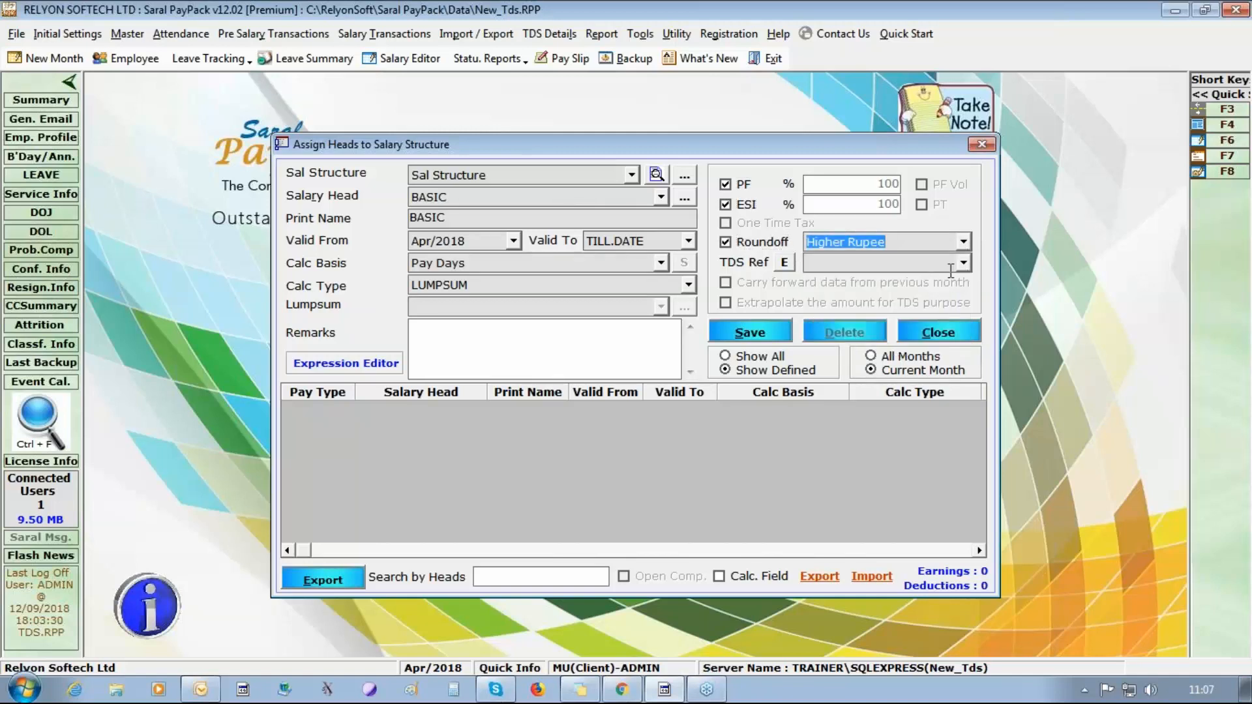
click(963, 263)
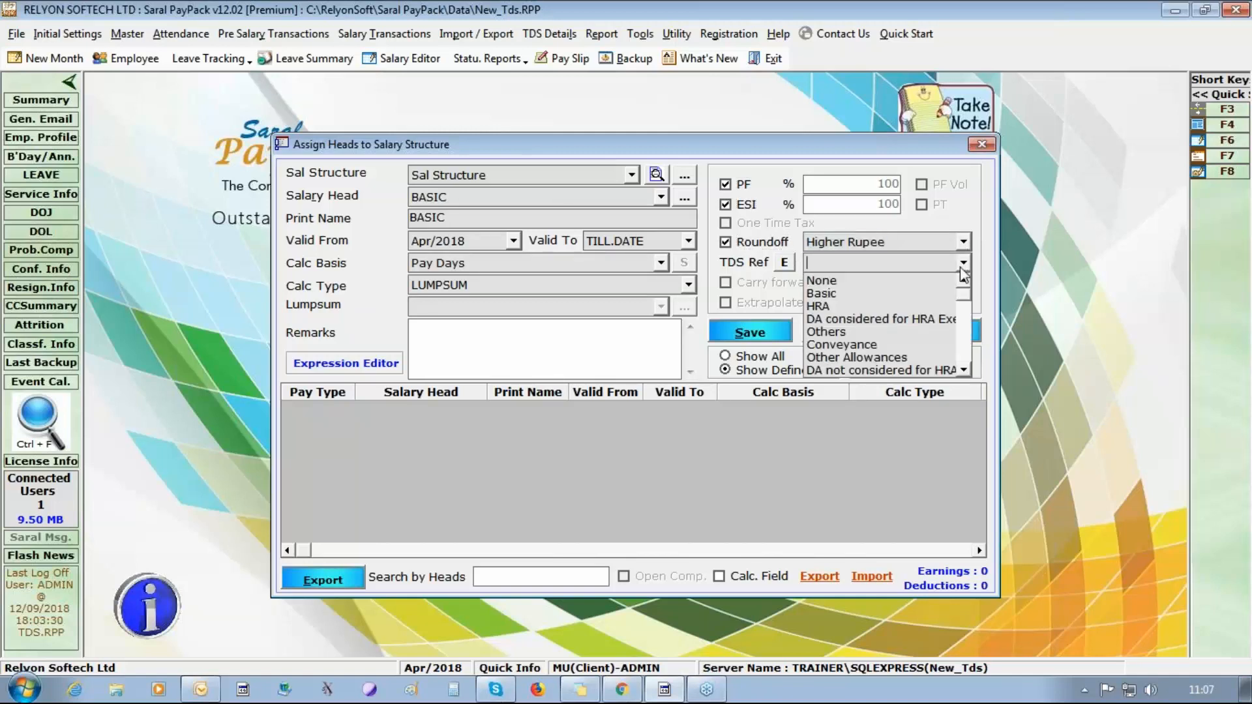
click(862, 294)
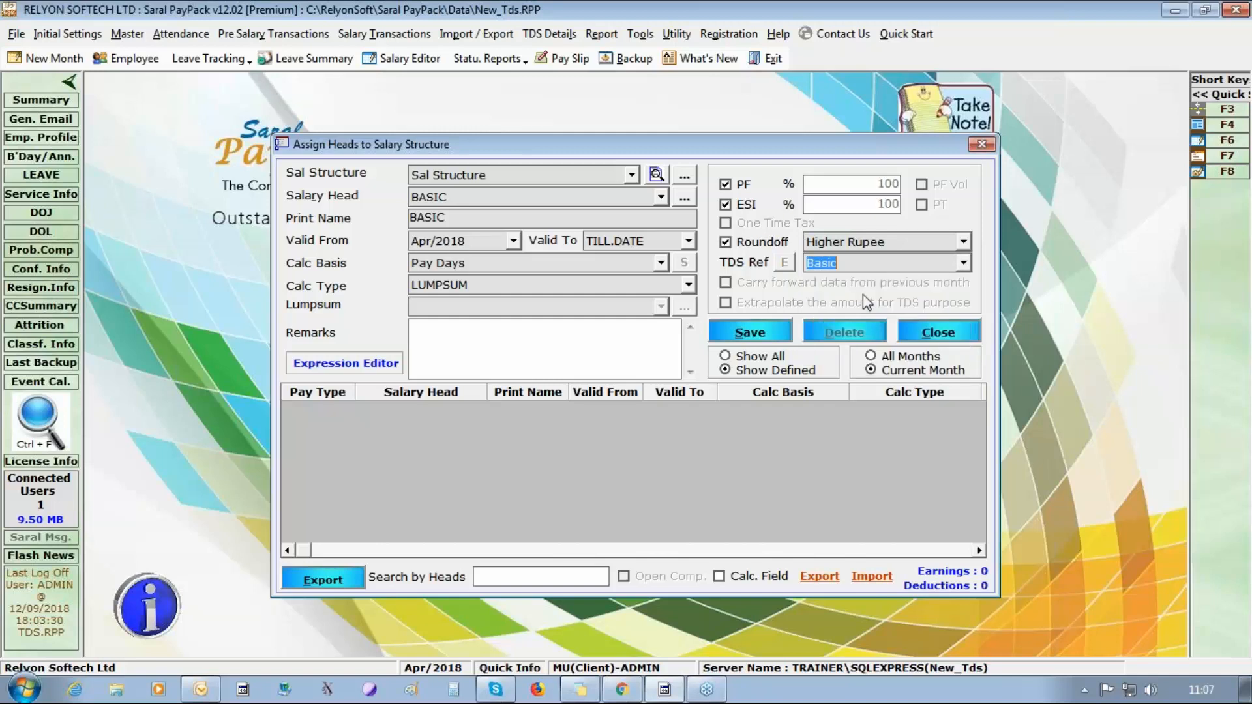
click(769, 334)
click(657, 409)
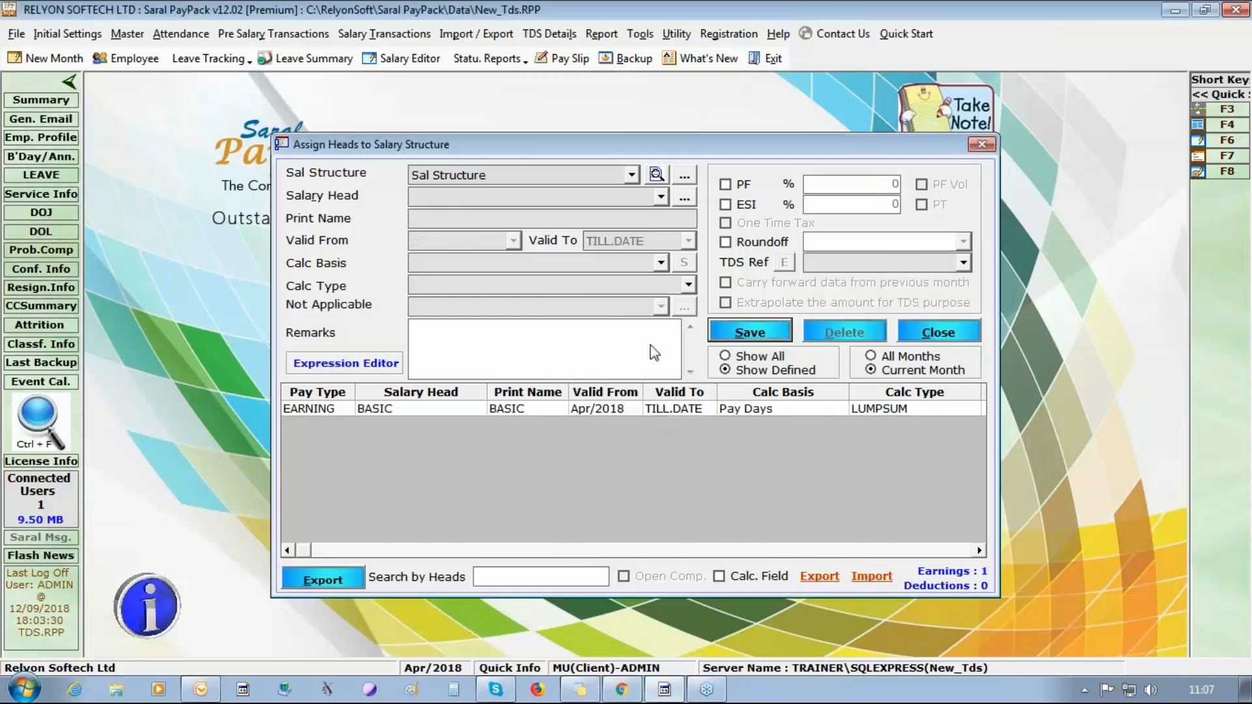
Start assigning the Da head to Sal Structure with calculation basis Pay Days and calculation type LUMPSUM.
click(661, 196)
click(646, 253)
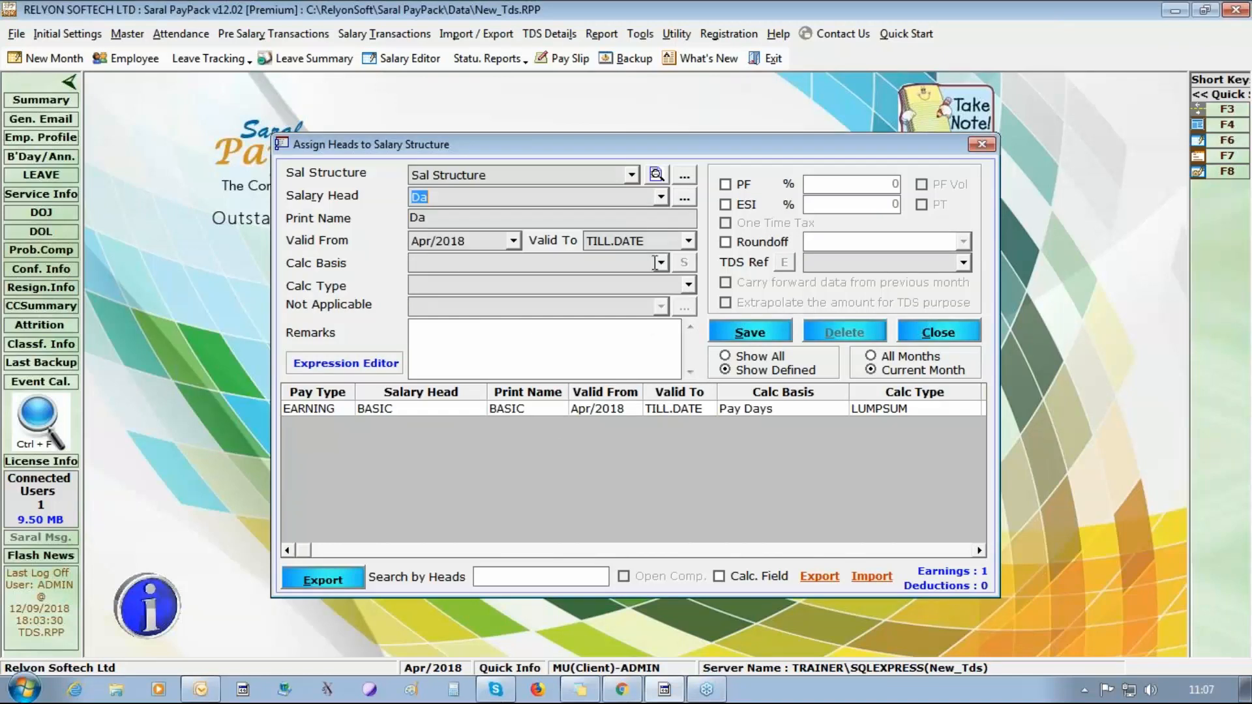
click(660, 263)
click(640, 281)
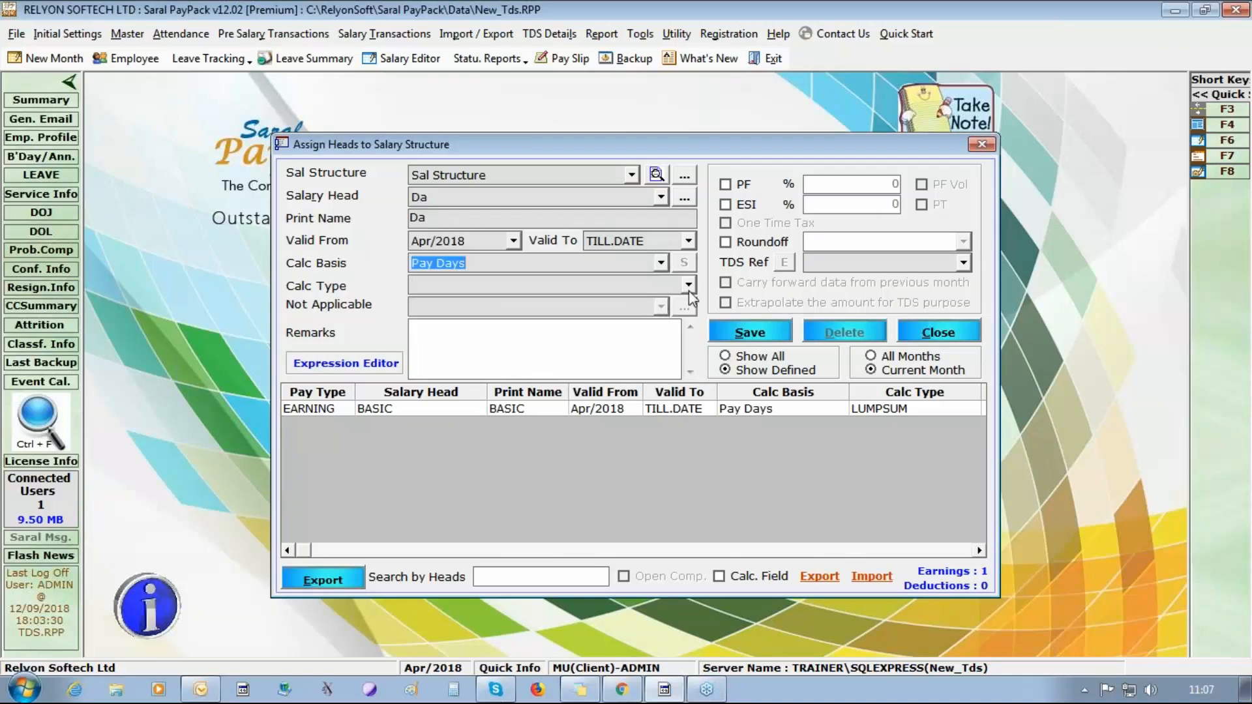
click(689, 285)
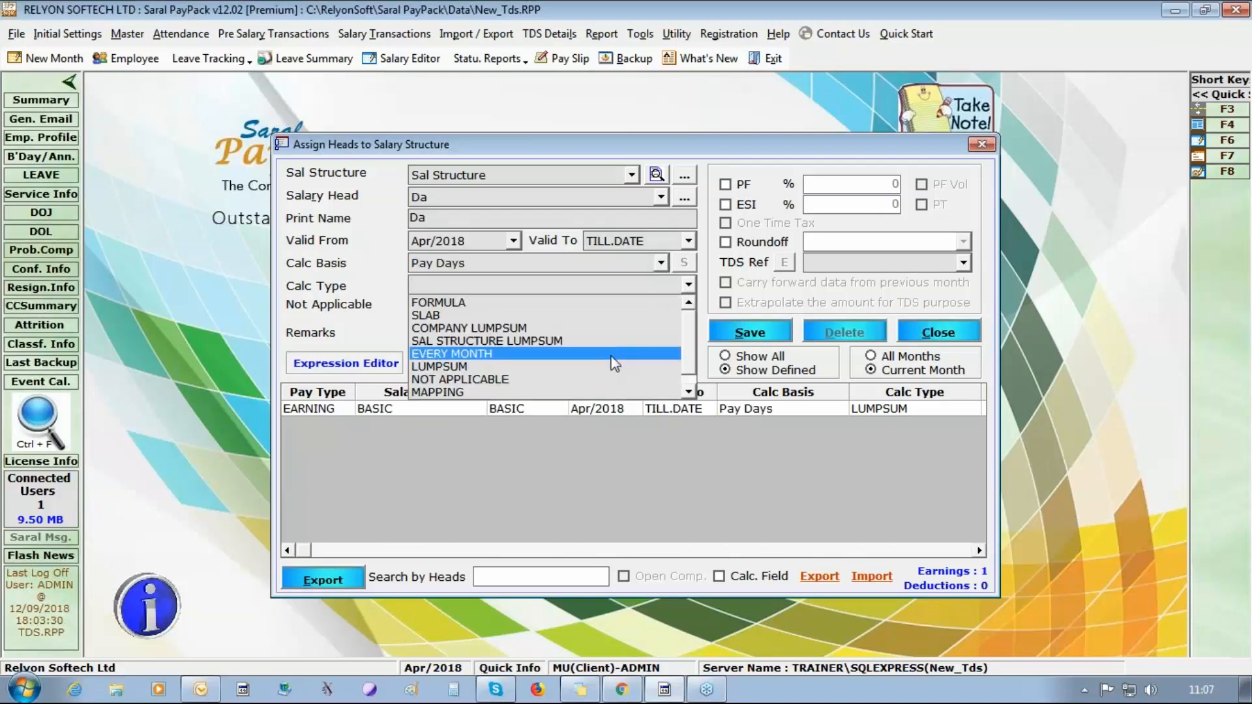
click(482, 369)
Enable ESI and PF for Da, round off to Higher Rupee, set TDS reference to DA considered for HRA Exemption, and save it.
click(745, 204)
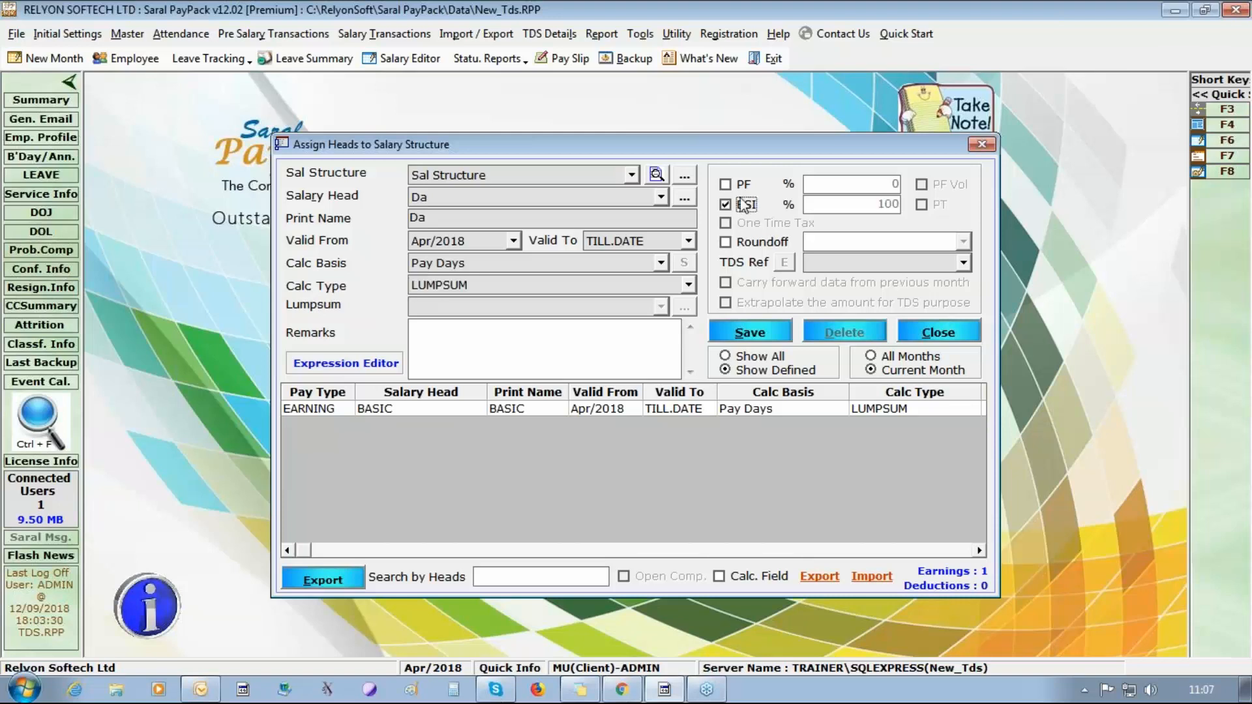
click(743, 185)
click(773, 242)
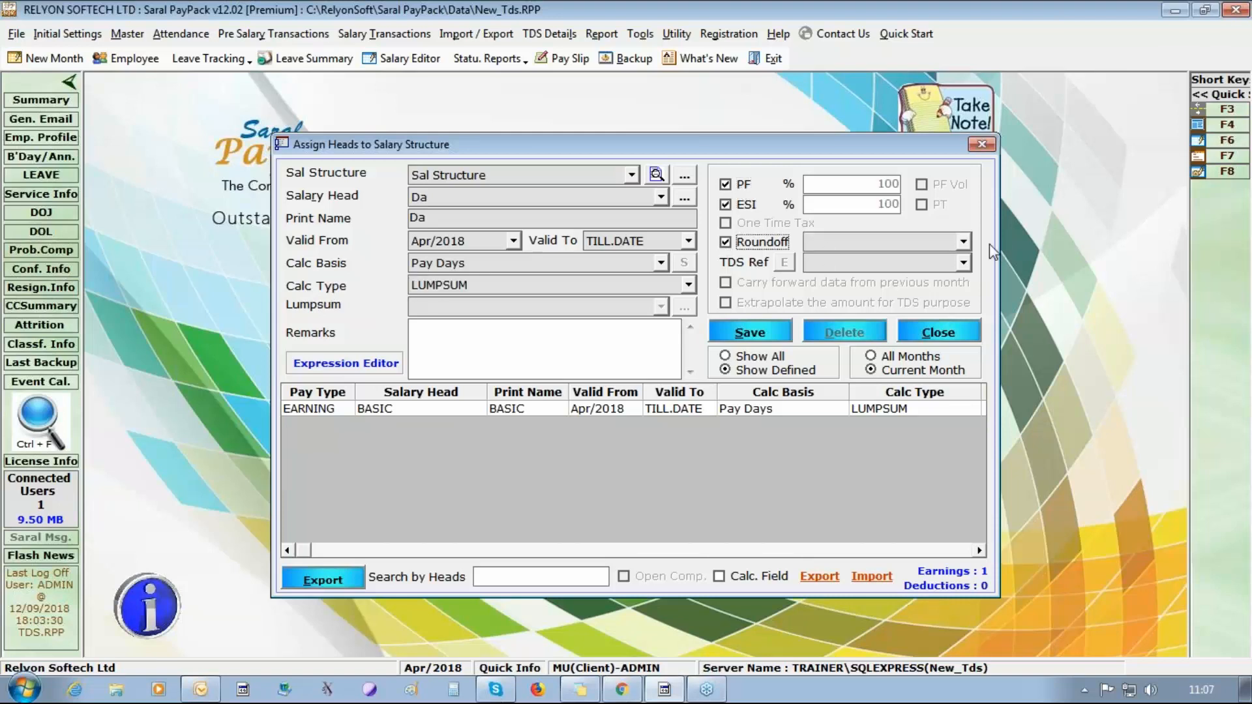
click(963, 241)
click(913, 272)
click(963, 262)
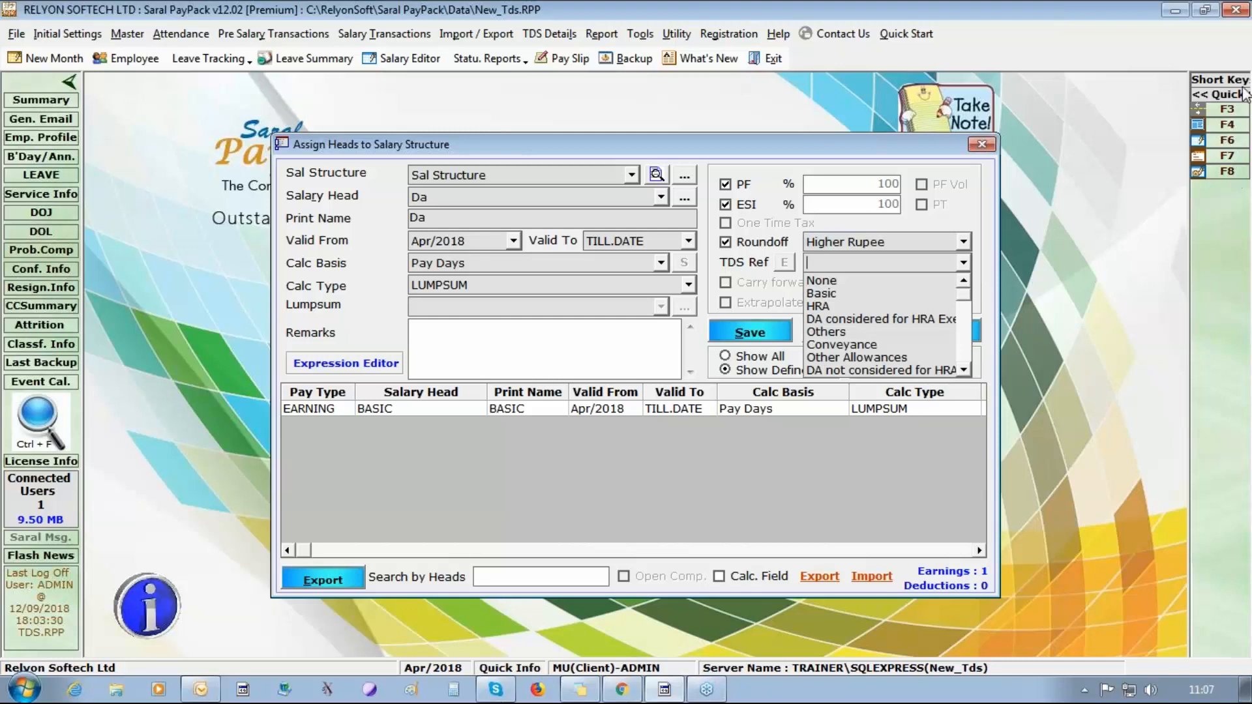
click(1236, 58)
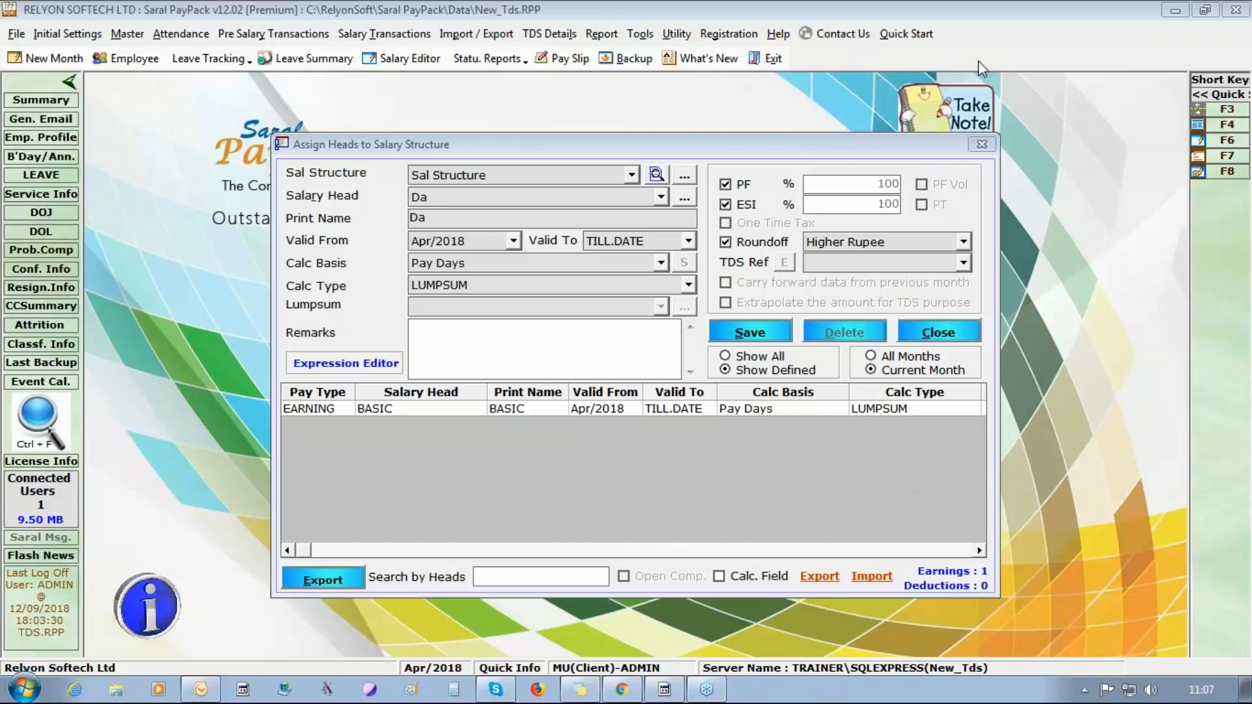
click(964, 262)
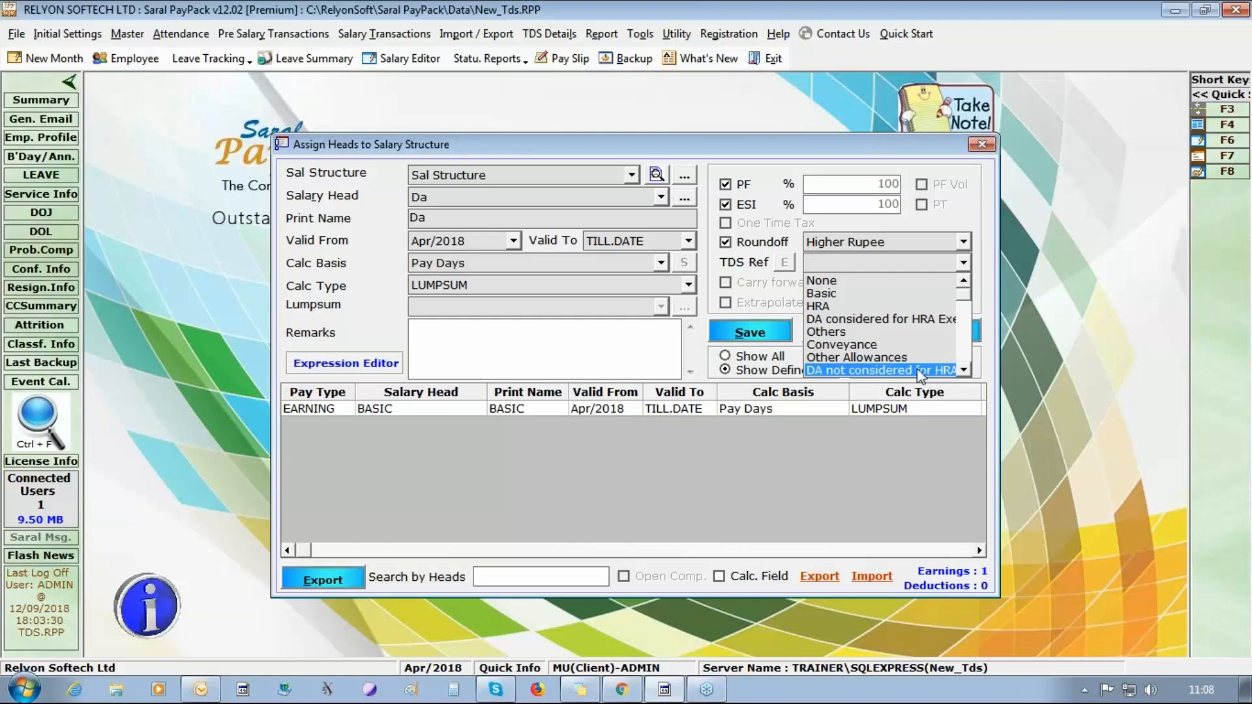
click(890, 318)
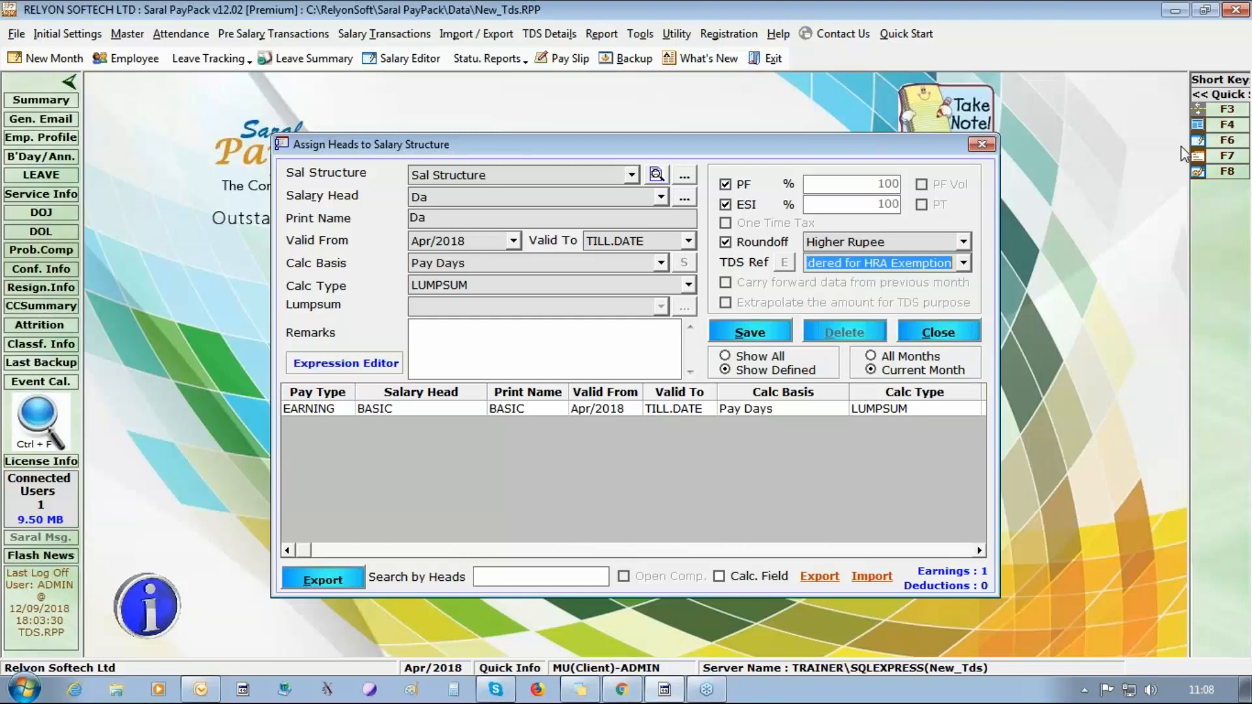
click(750, 332)
click(652, 409)
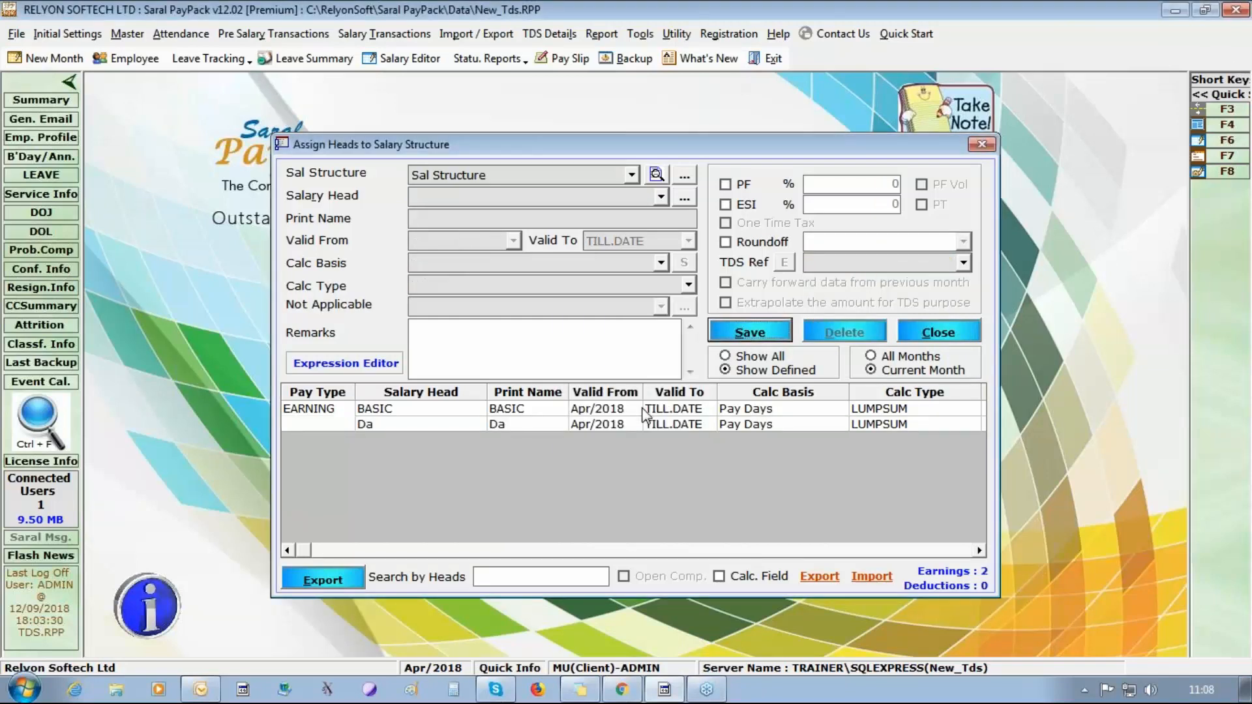
Start assigning the Hra head to Sal Structure with calculation basis Pay Days and calculation type LUMPSUM.
click(1230, 57)
click(661, 196)
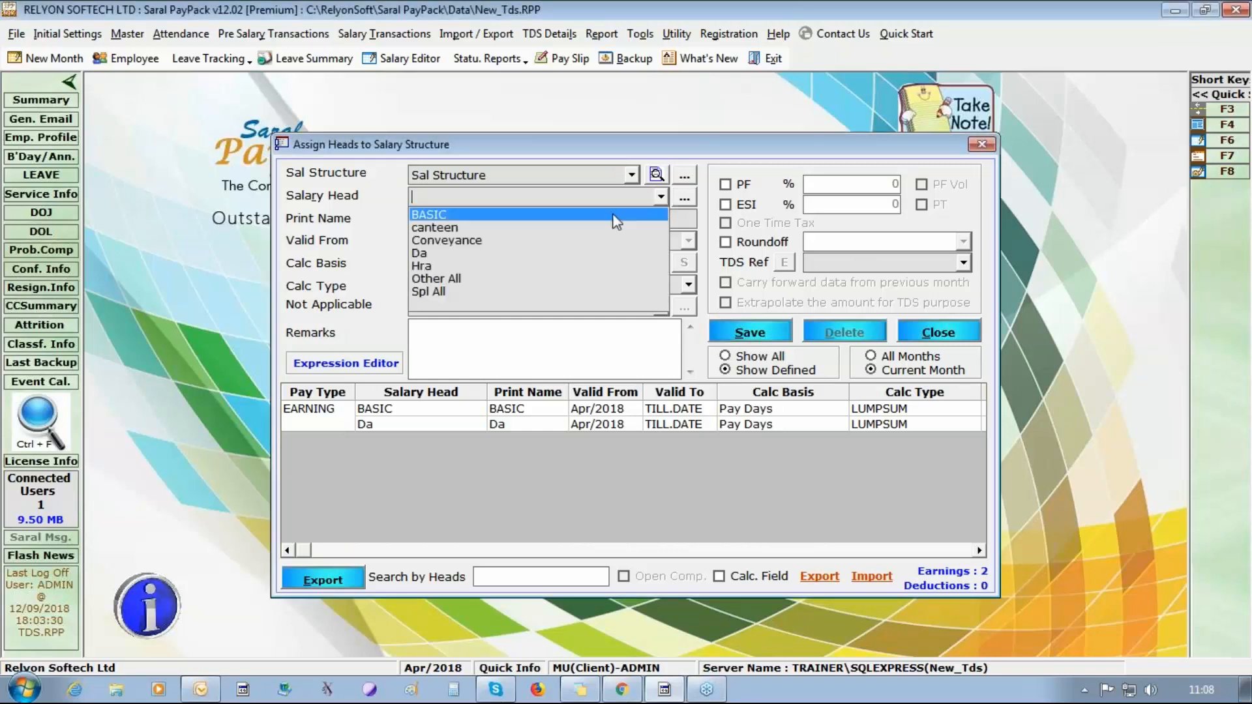
click(574, 265)
click(661, 263)
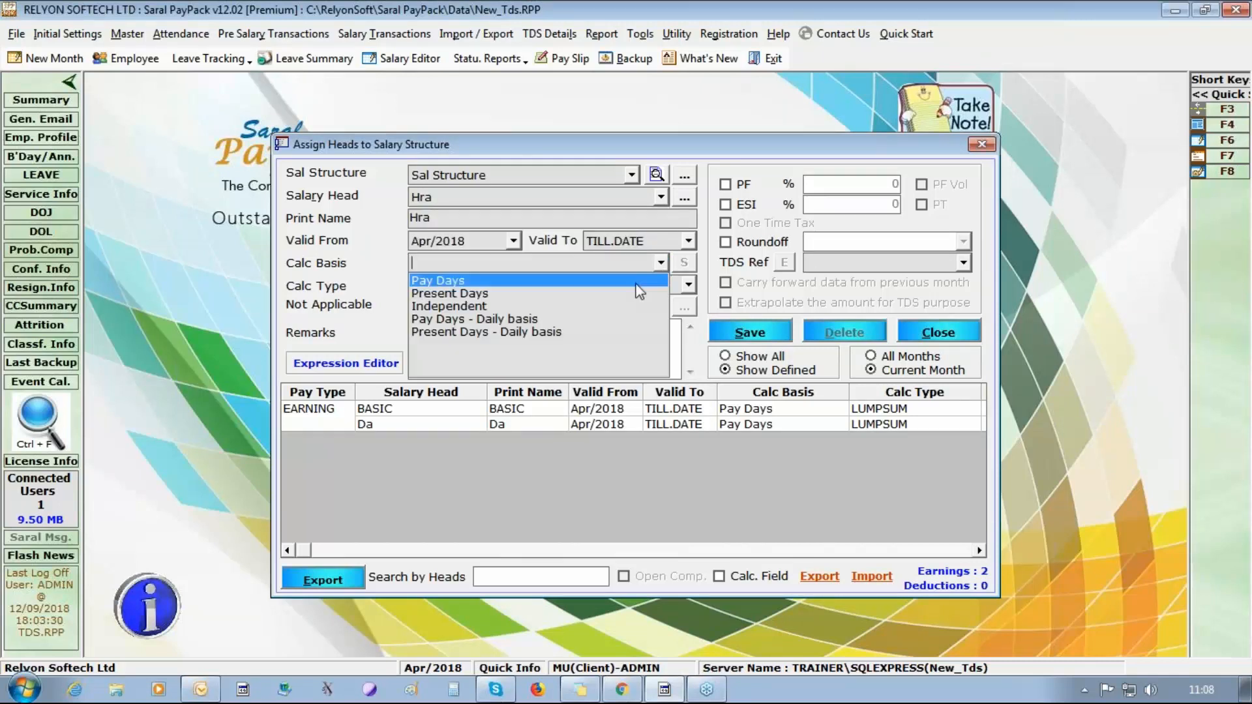
click(626, 279)
click(688, 284)
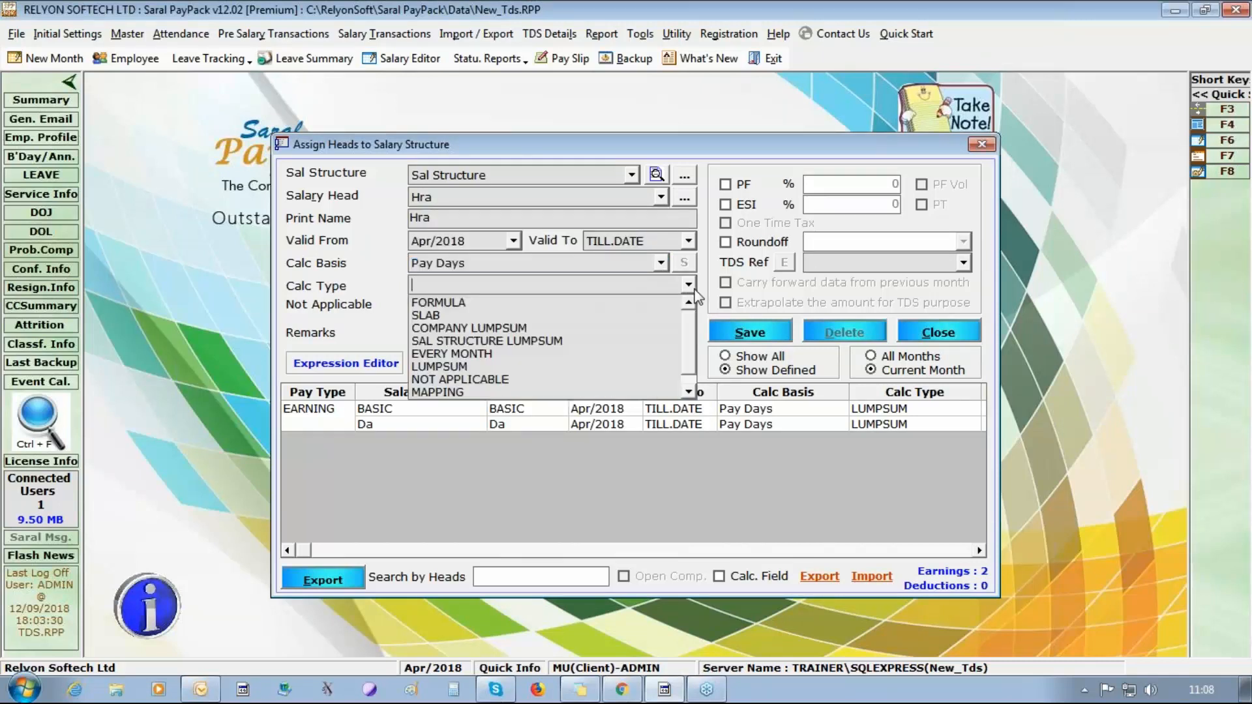
click(585, 366)
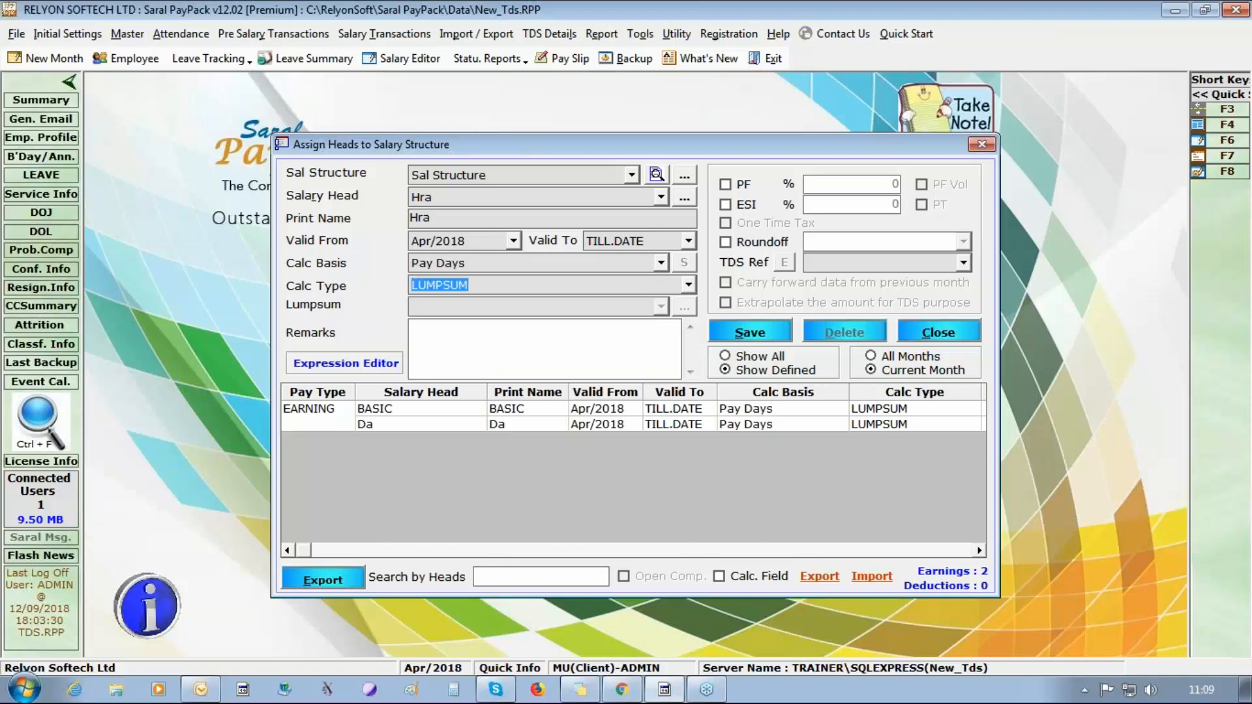
Make Hra count for ESI, round off to Higher Rupee, set its TDS reference to HRA, and save it.
click(726, 204)
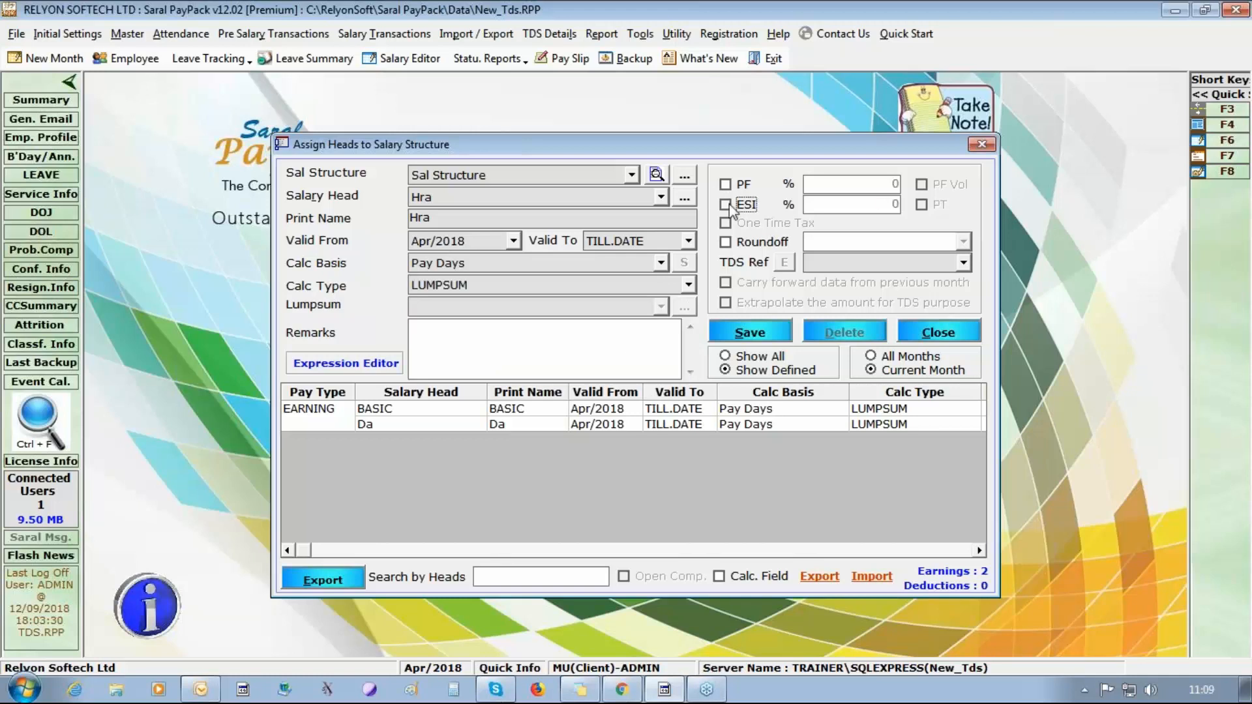
click(761, 242)
click(964, 243)
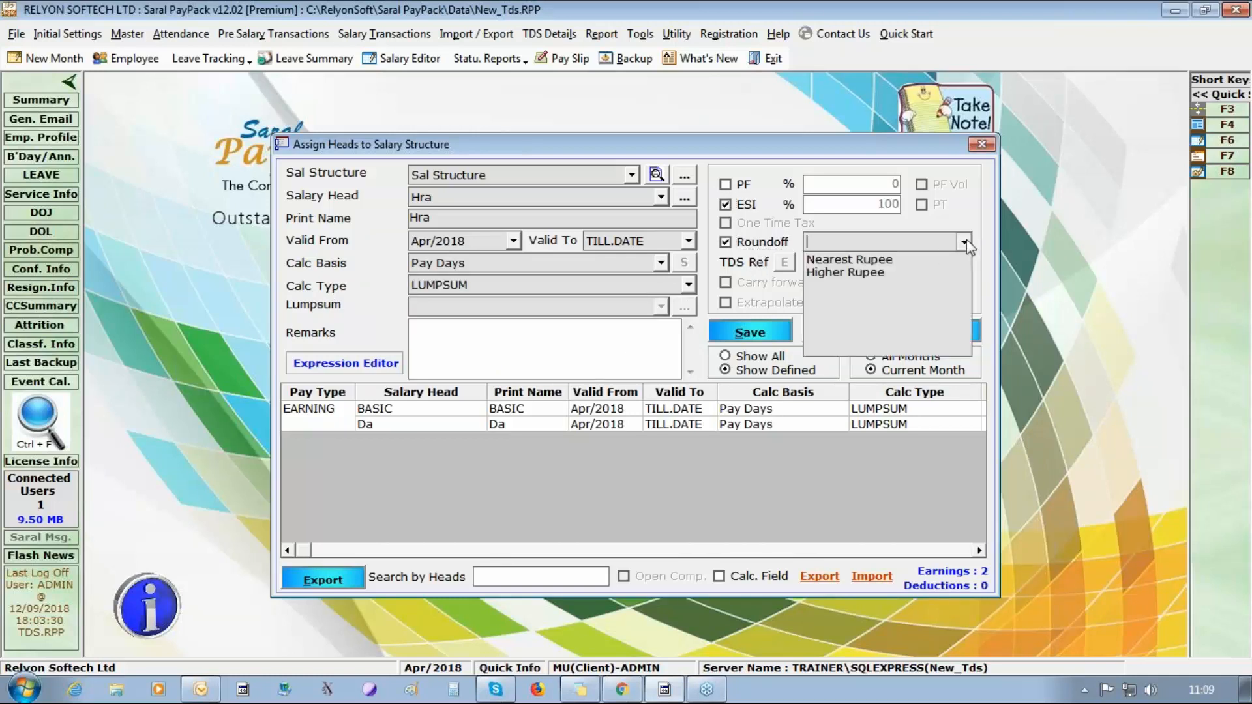
click(921, 274)
click(964, 263)
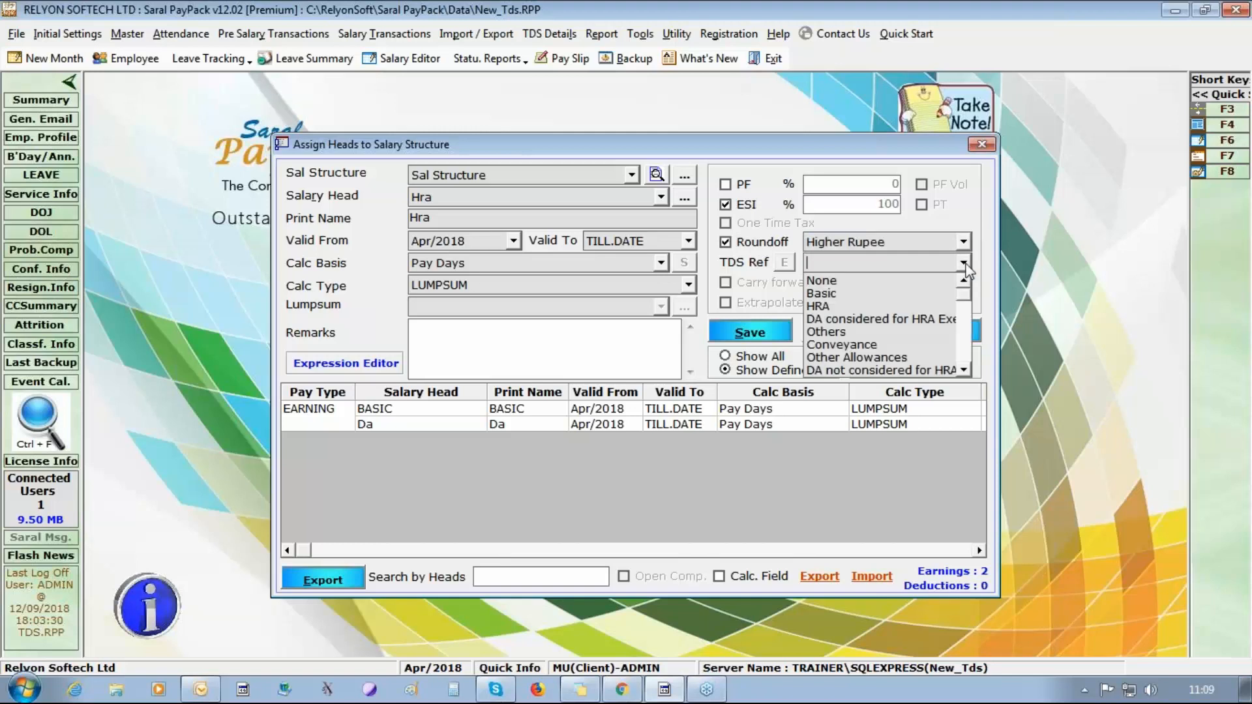
click(870, 306)
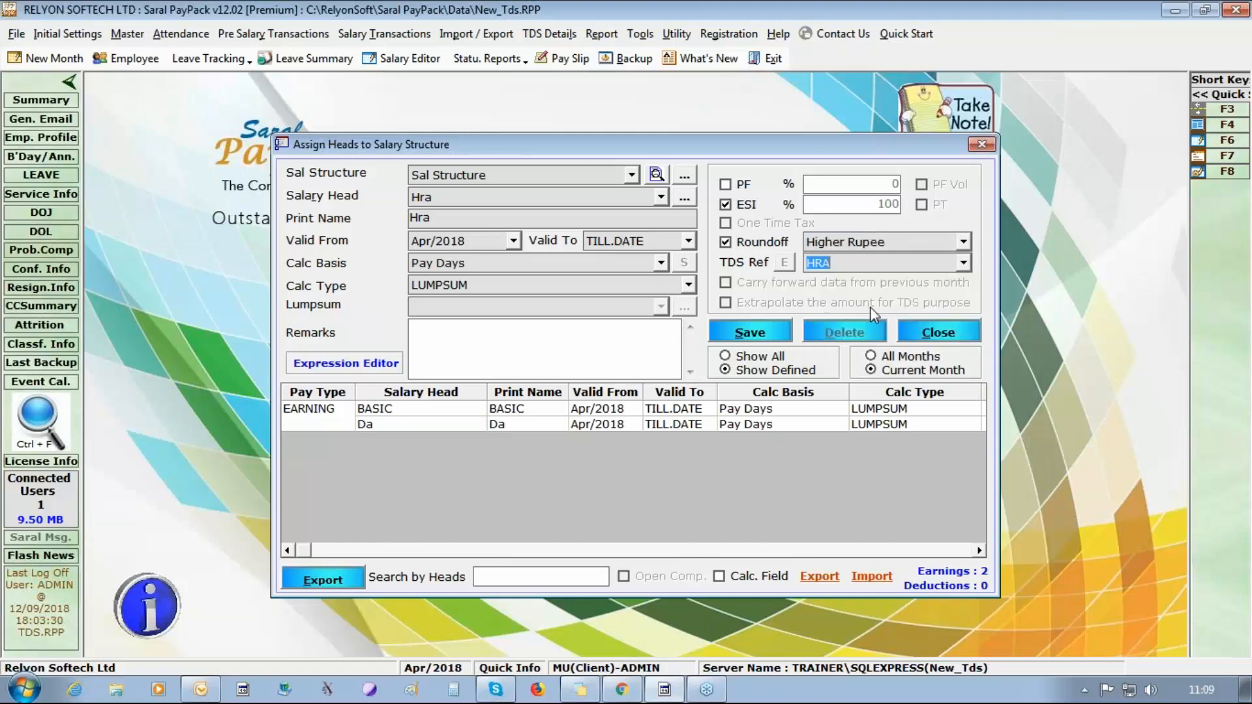
click(730, 333)
click(663, 410)
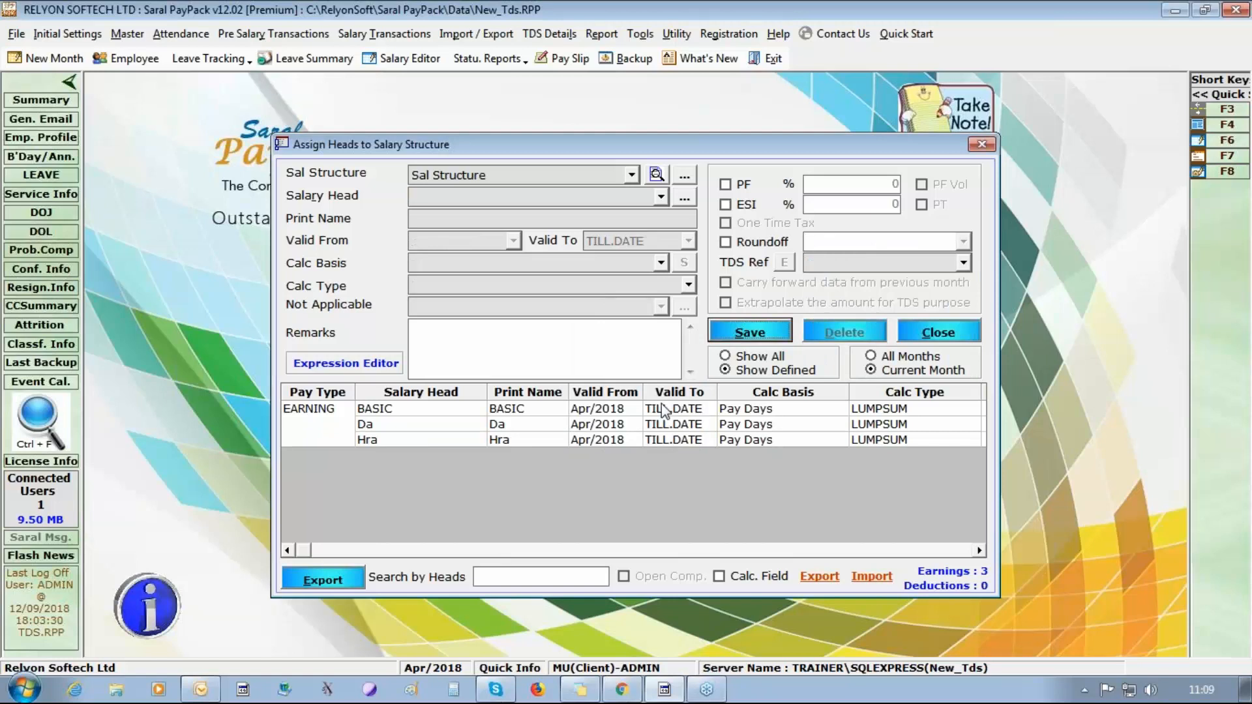
Start assigning the Conveyance head to Sal Structure with calculation basis Pay Days and calculation type LUMPSUM.
click(661, 197)
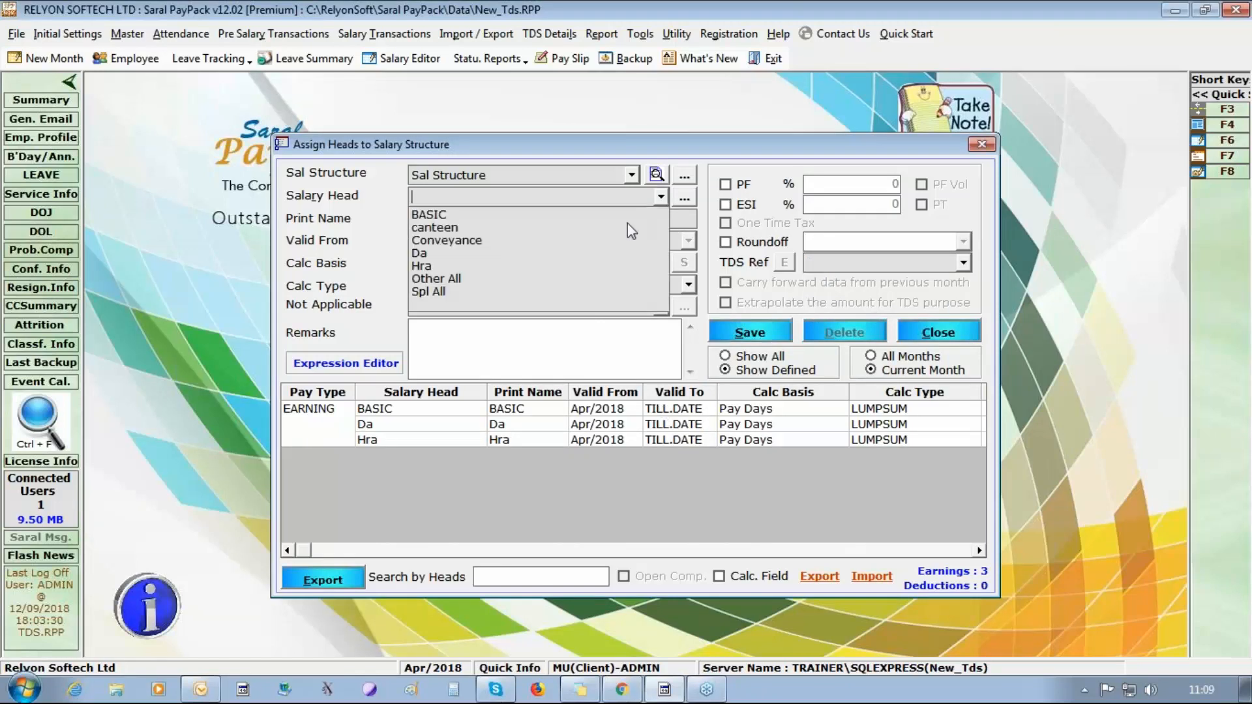
click(597, 240)
click(662, 263)
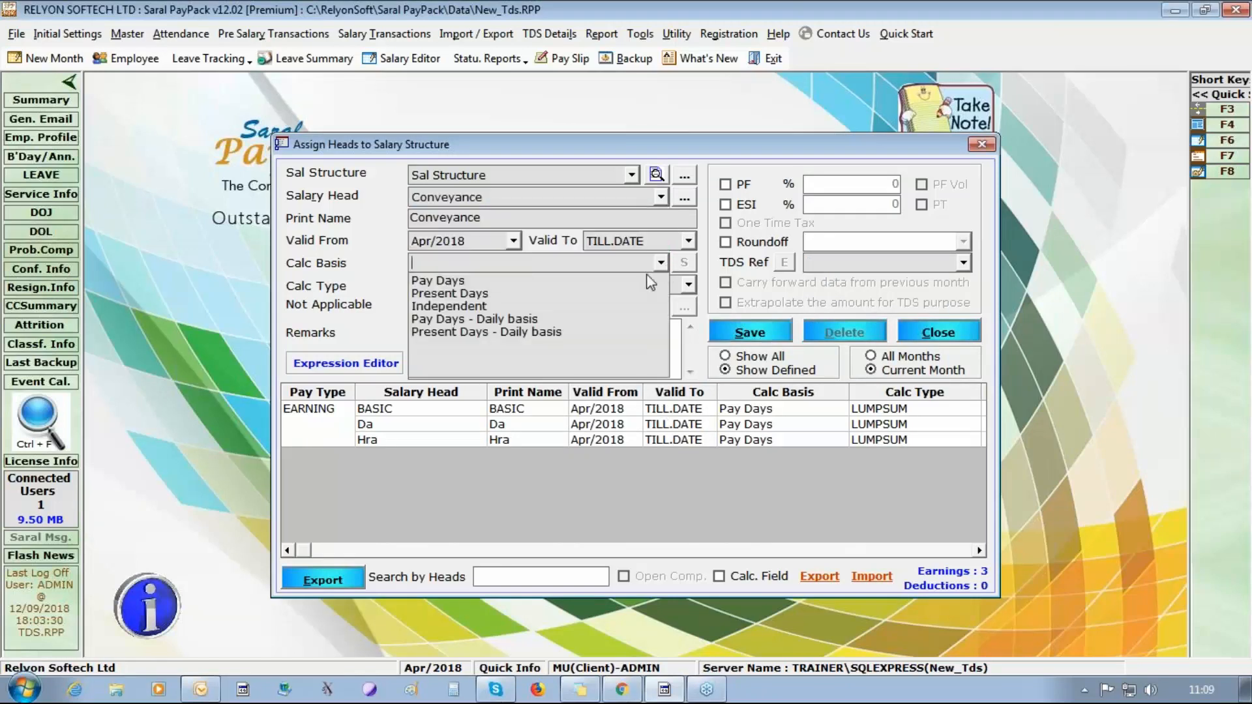
click(626, 284)
click(688, 284)
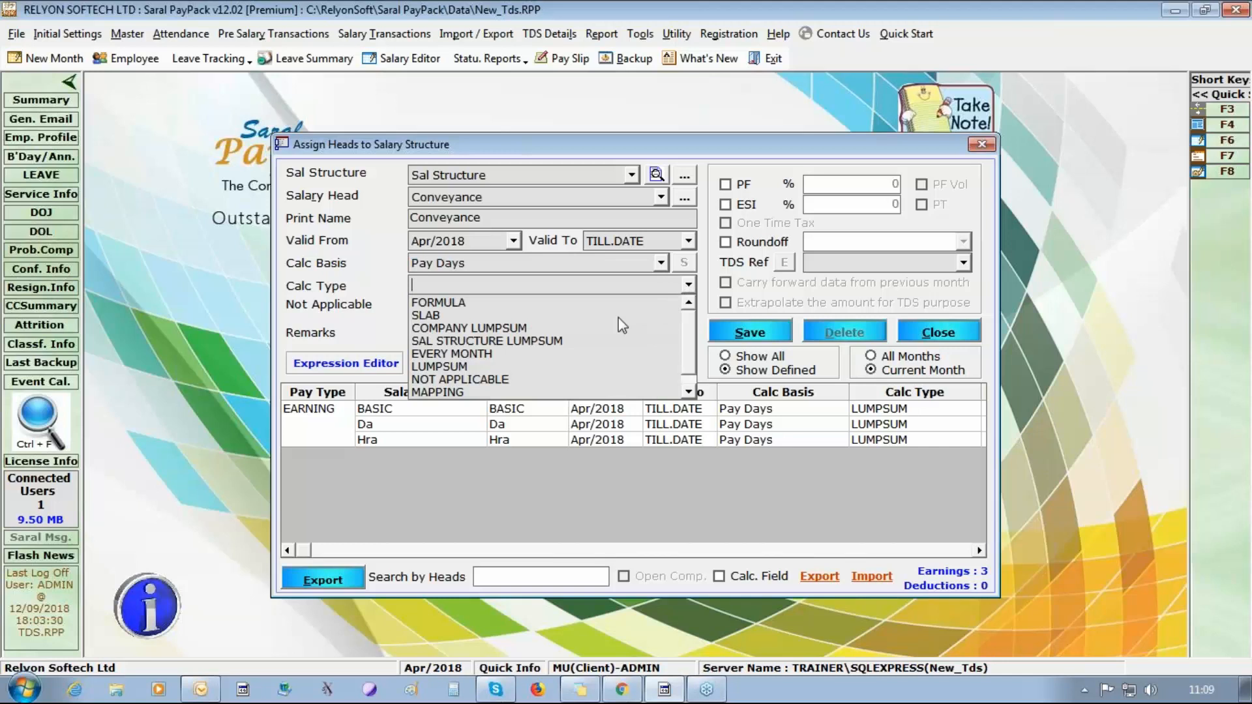
click(599, 364)
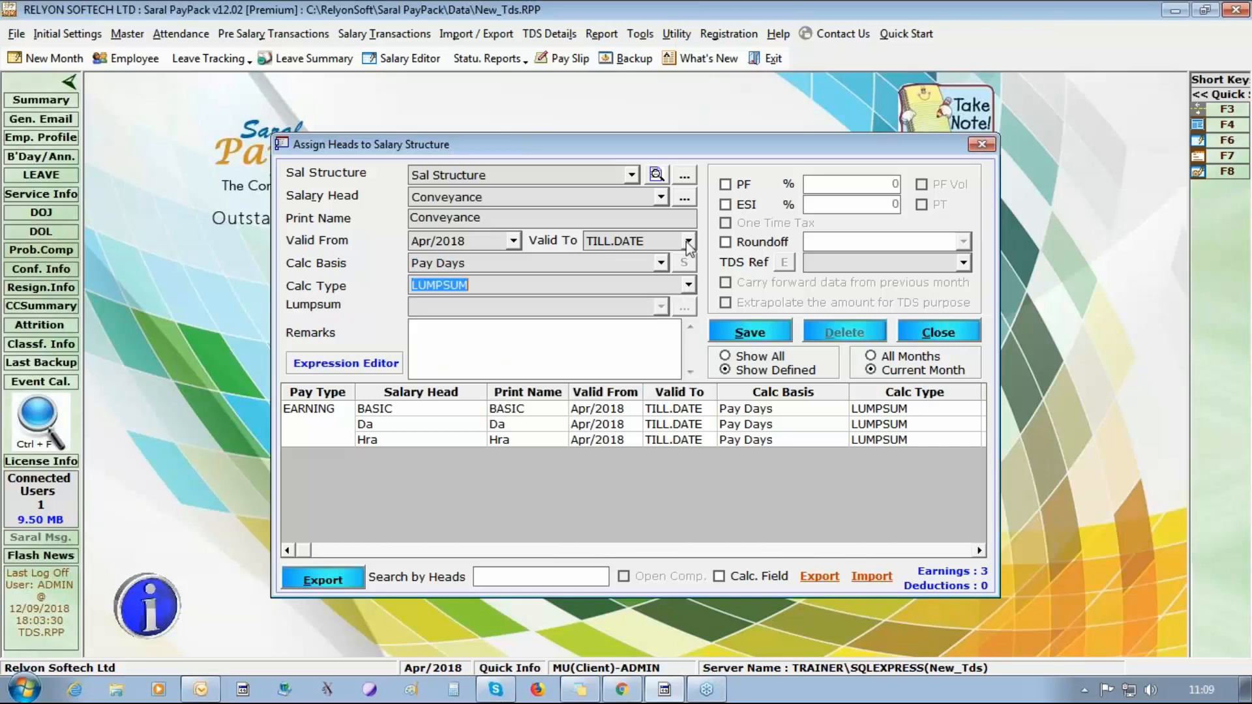
Enable ESI for Conveyance, round off to Nearest Rupee, set its TDS reference to Conveyance, and save it.
click(743, 205)
click(760, 242)
click(964, 242)
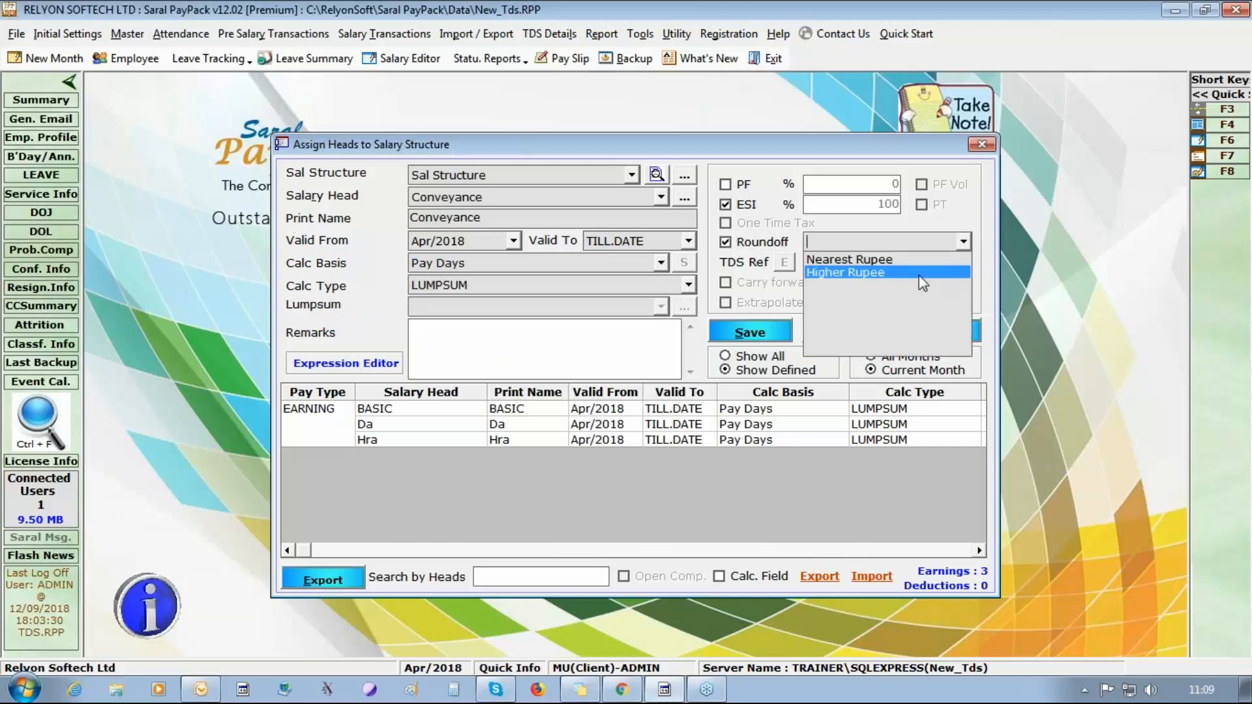
click(923, 259)
click(962, 264)
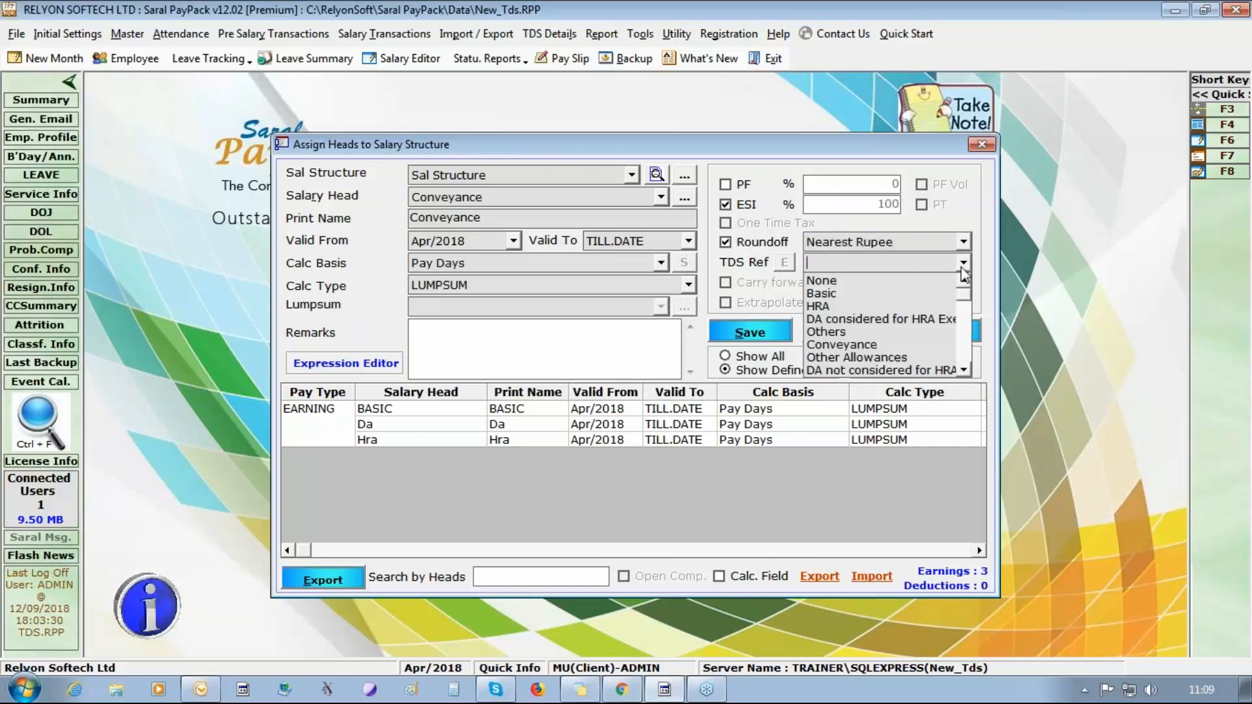
click(899, 344)
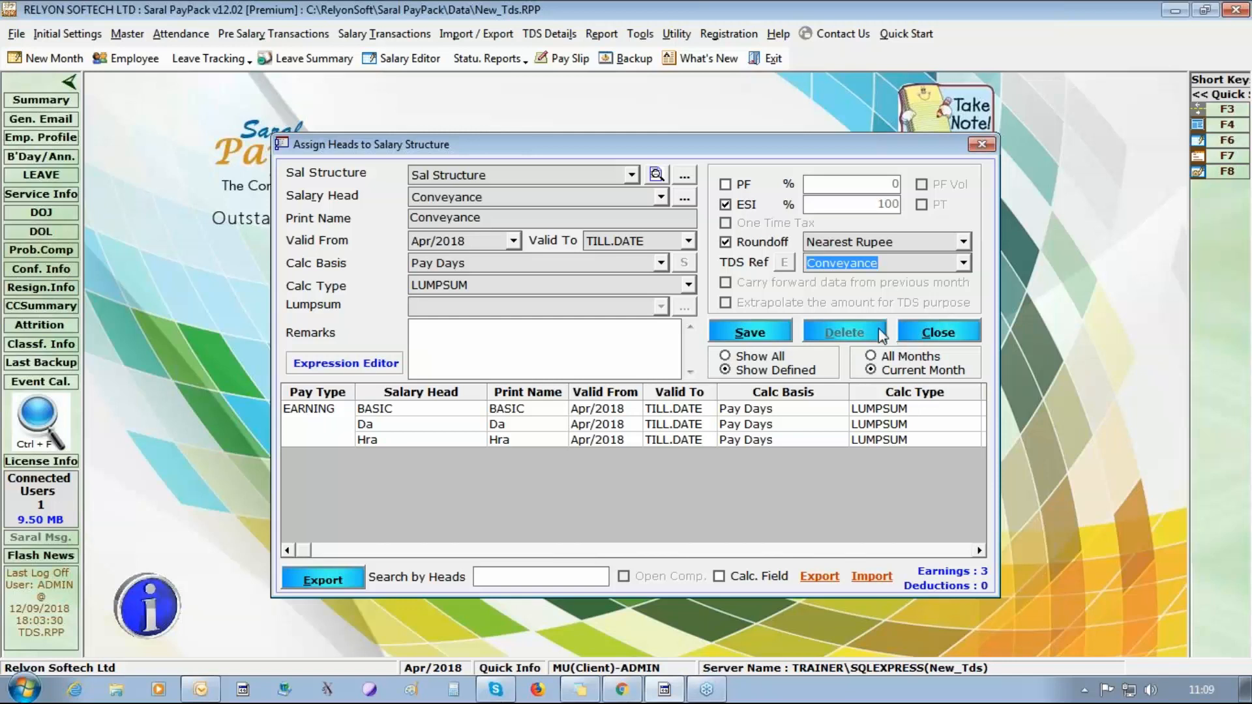
click(756, 334)
click(639, 408)
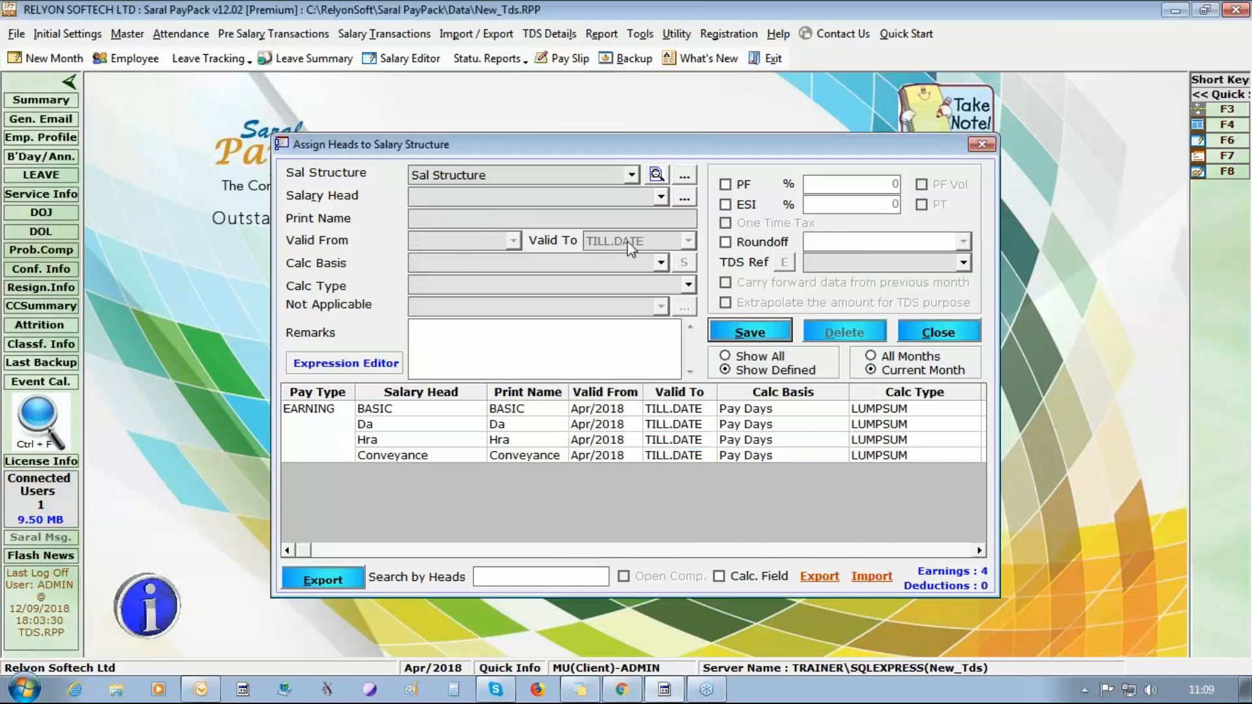
Start assigning the Other All head to Sal Structure with calculation basis Pay Days and calculation type LUMPSUM.
click(660, 196)
click(600, 279)
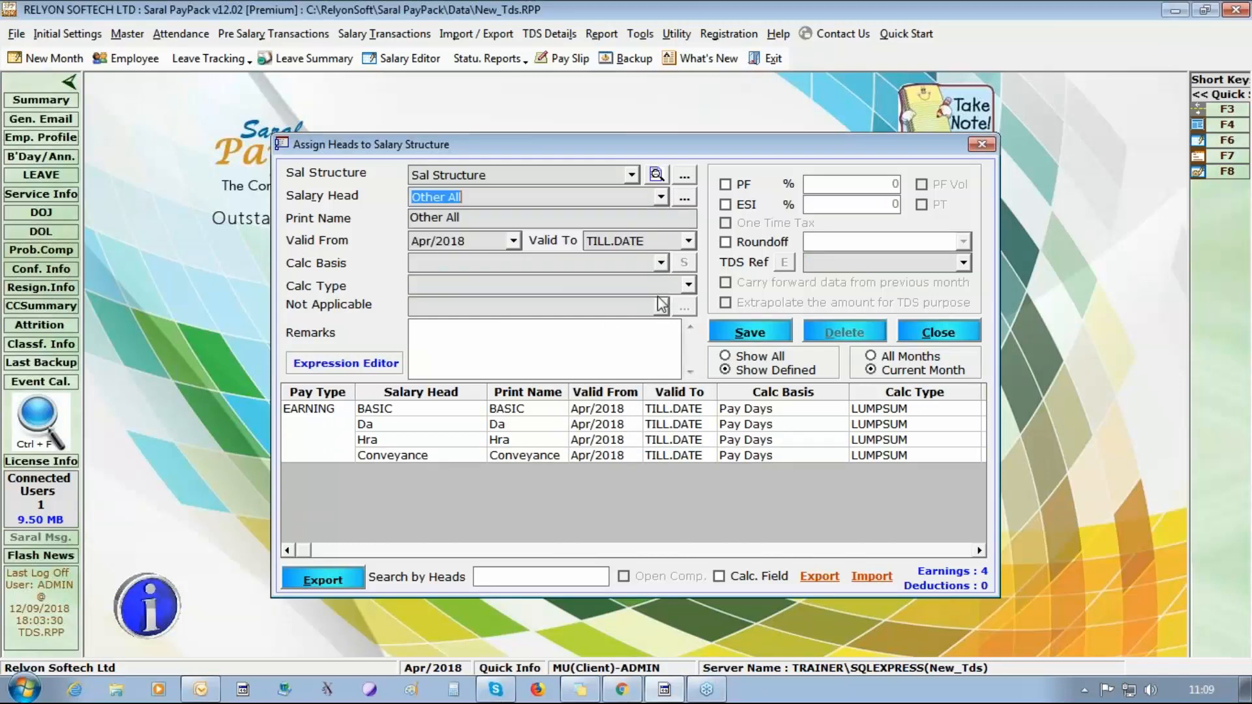
click(660, 263)
click(613, 279)
click(688, 285)
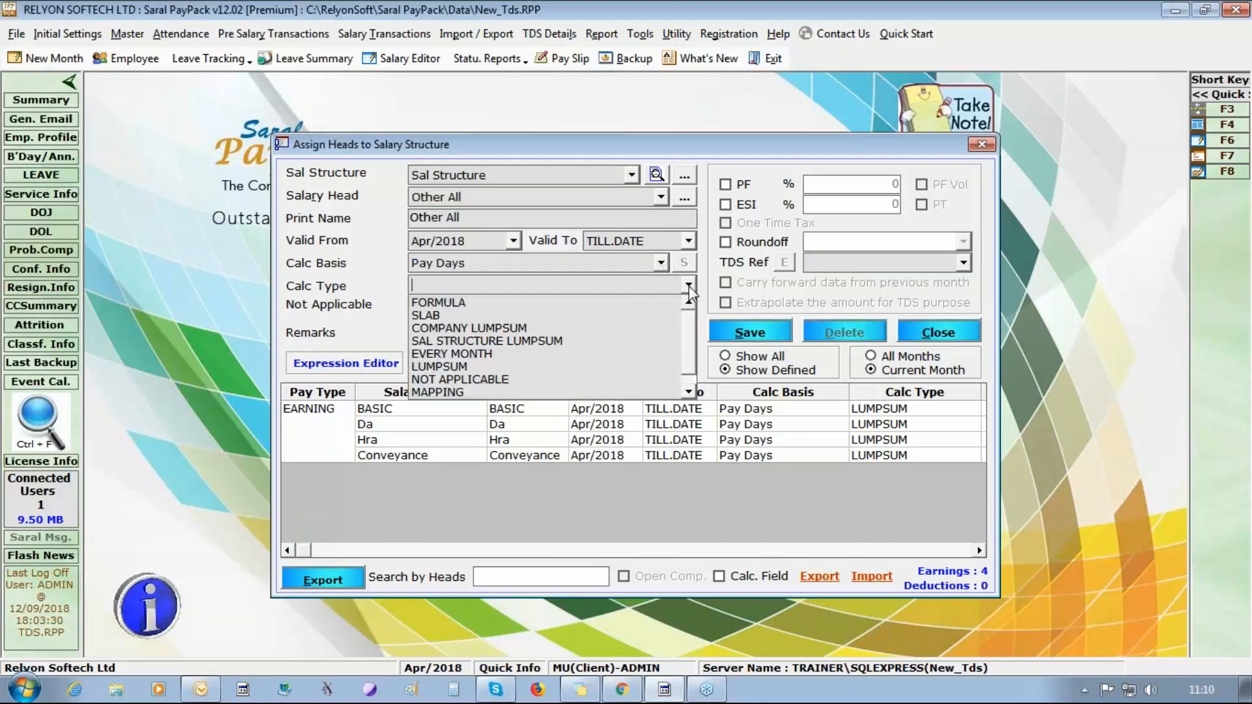
click(626, 364)
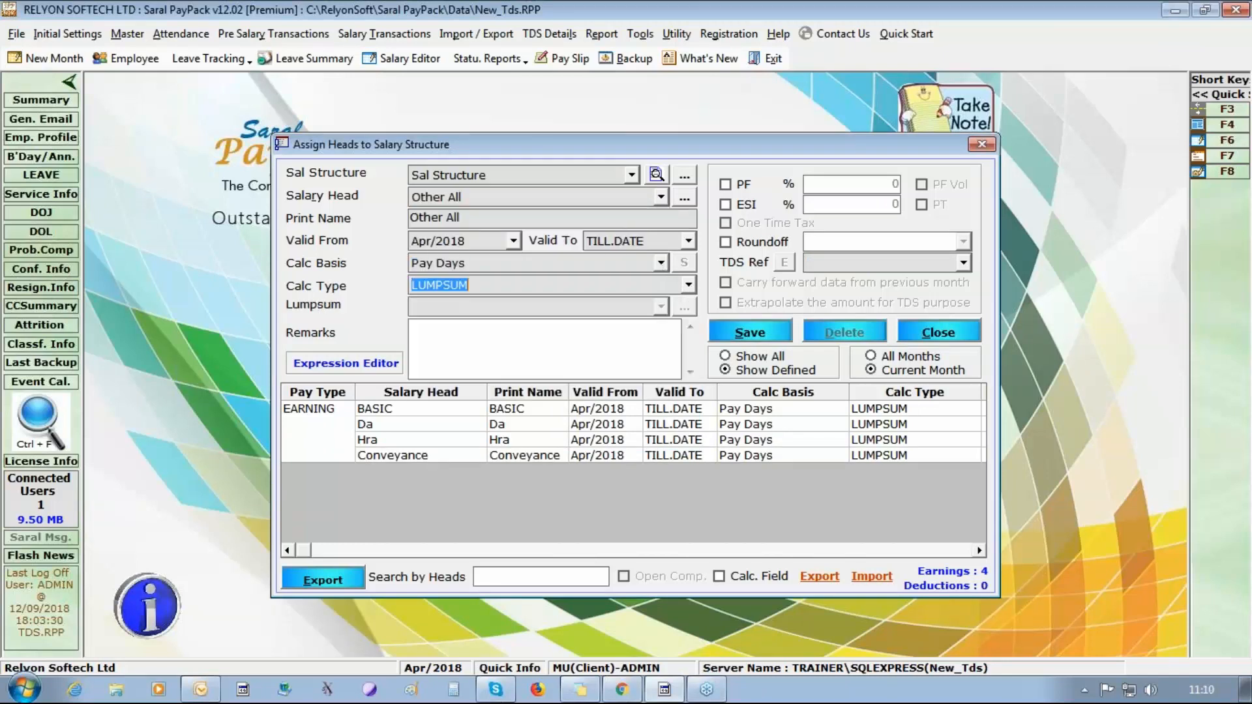
Enable ESI for Other All, round off to Higher Rupee, and set its TDS reference to Other Allowances.
click(750, 205)
click(755, 248)
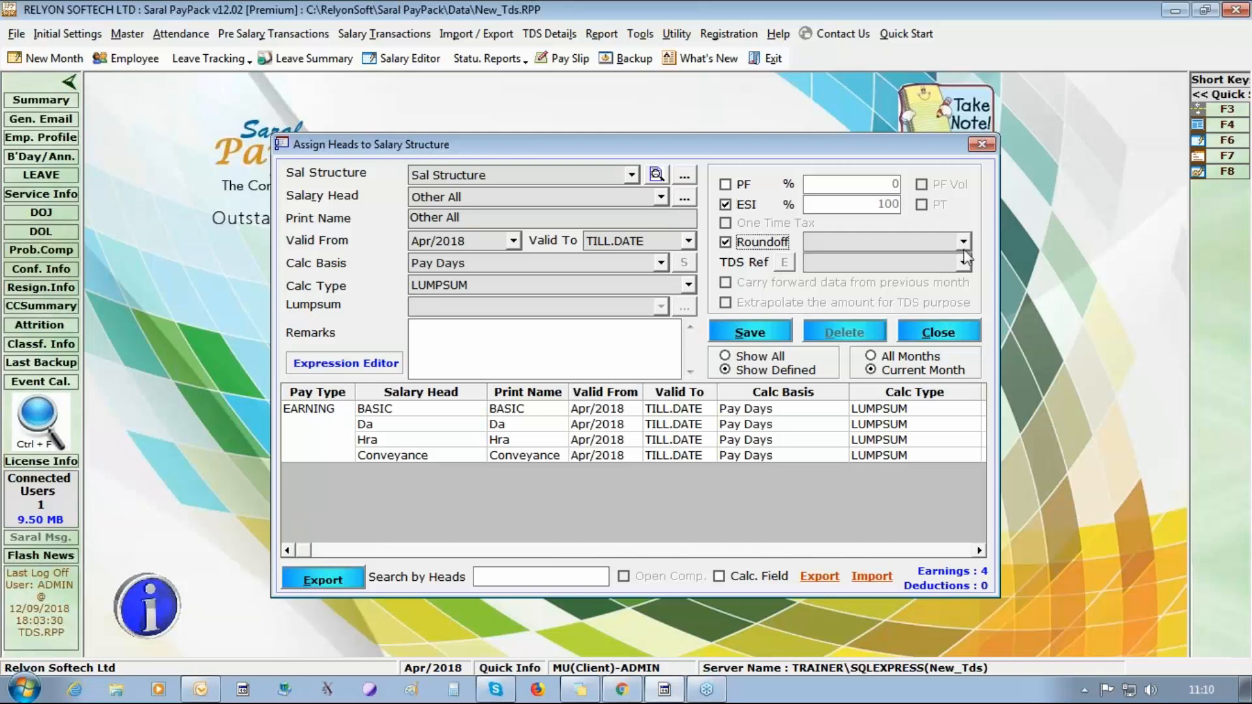
click(963, 242)
click(959, 269)
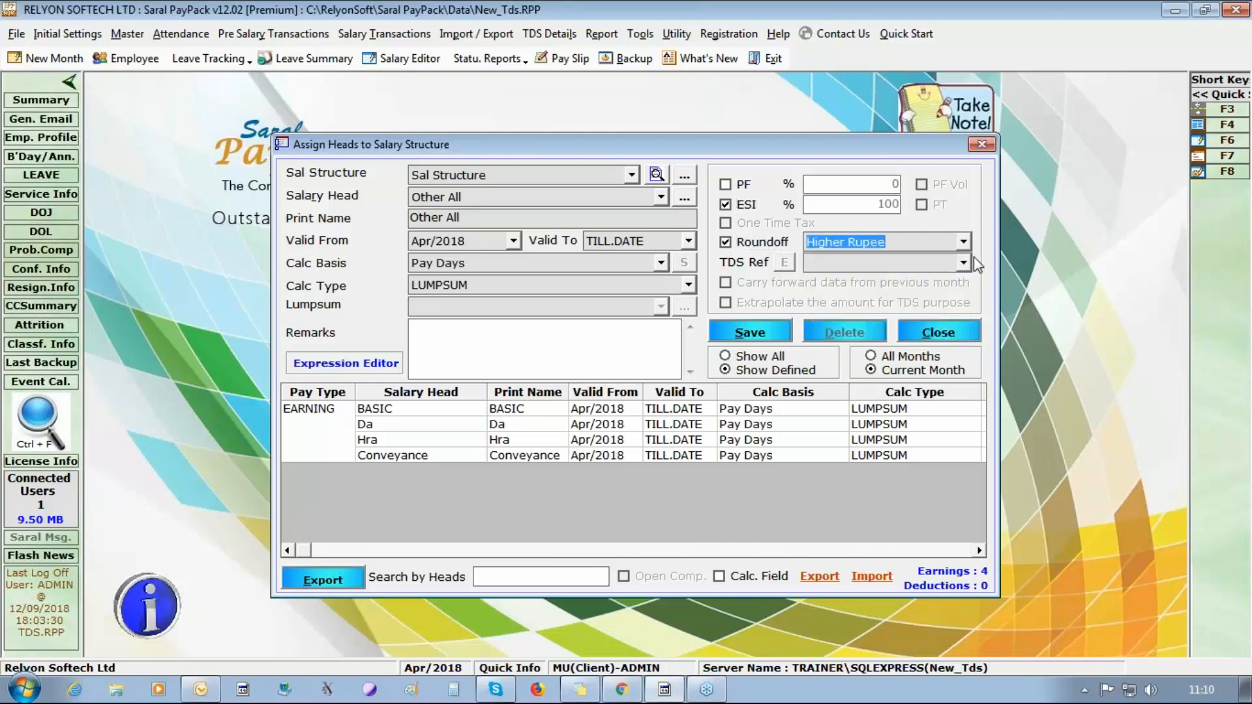
click(969, 266)
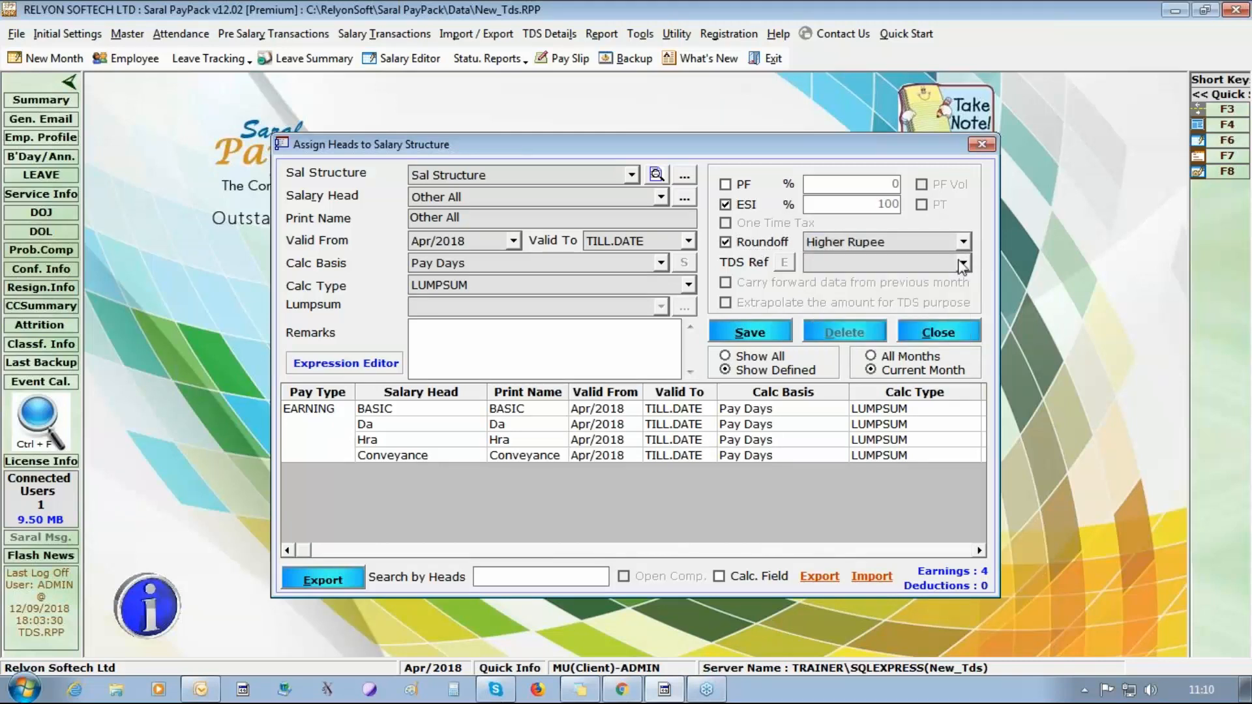
click(963, 264)
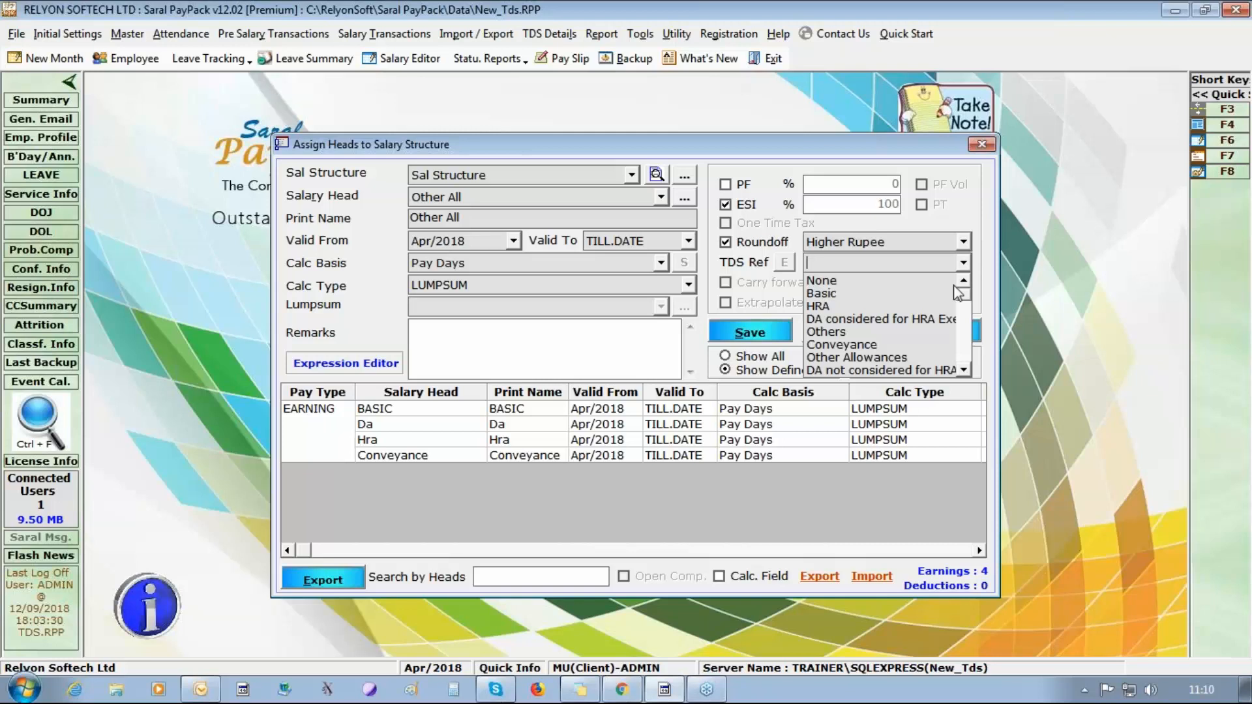
click(850, 358)
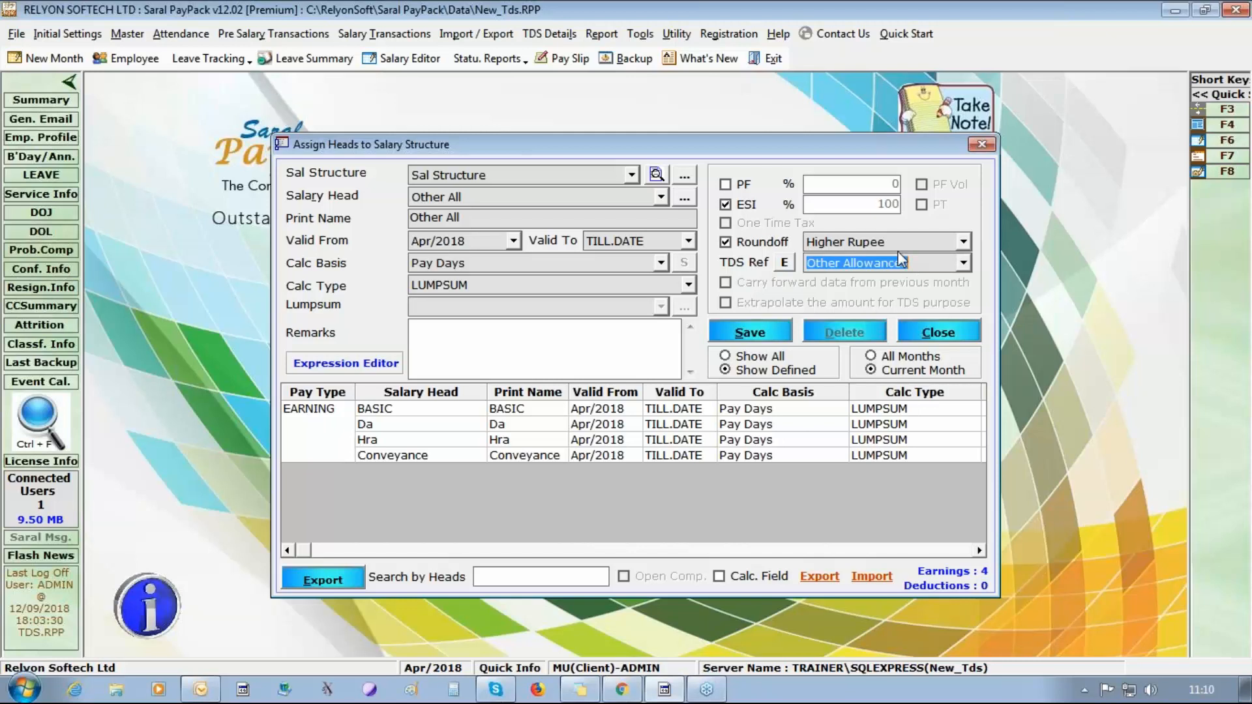
Review the TDS exemption limit options for Other All, close them without accepting, and save the head.
click(784, 263)
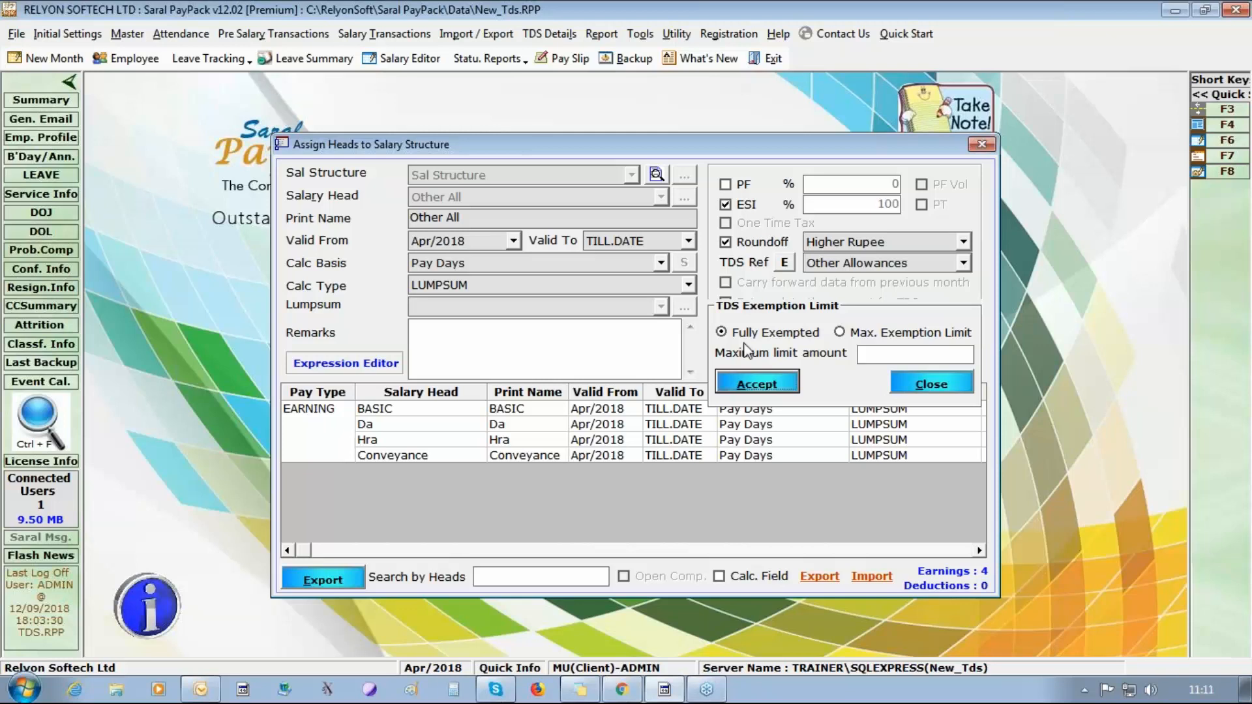
click(953, 385)
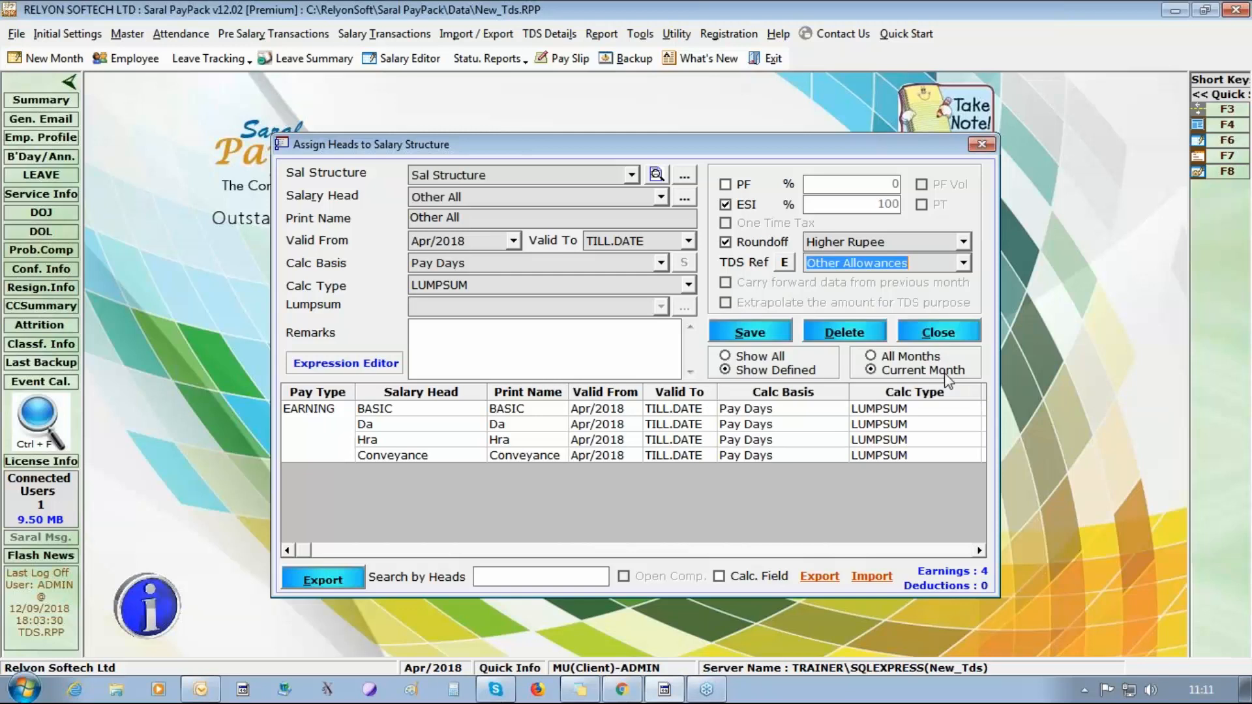
click(737, 333)
click(651, 407)
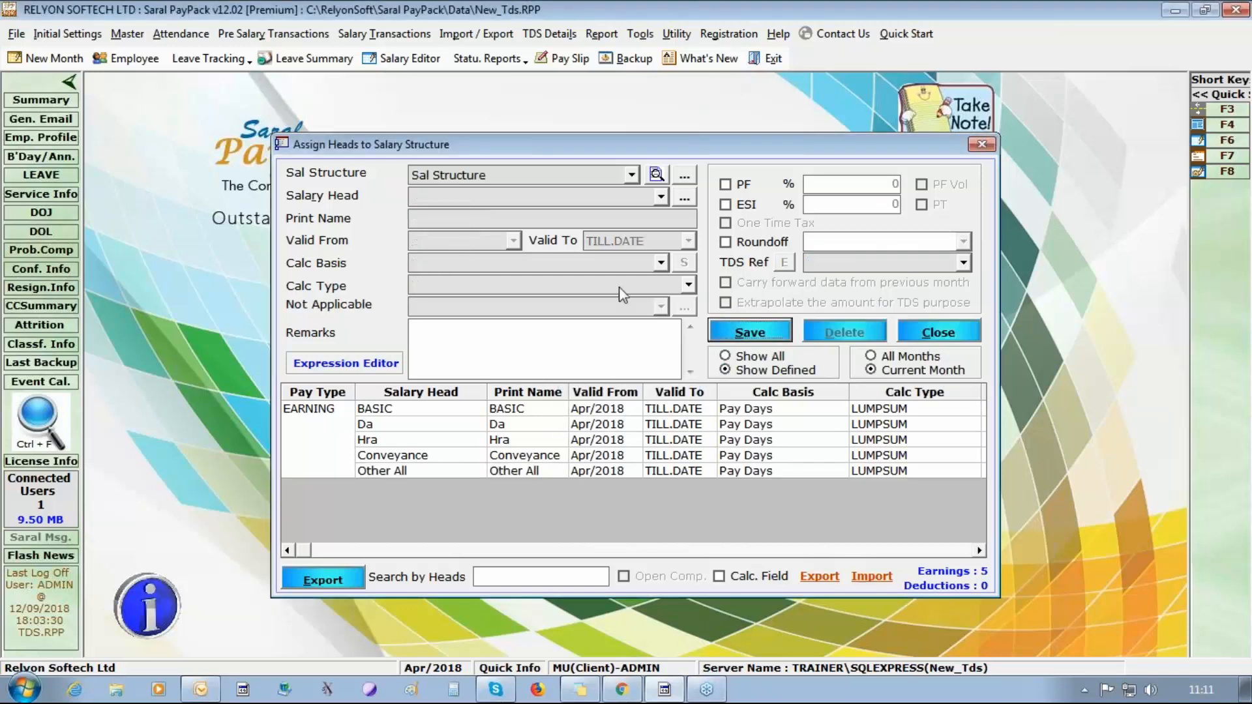
Start assigning the Spl All head to Sal Structure with calculation basis Pay Days and calculation type LUMPSUM.
click(661, 196)
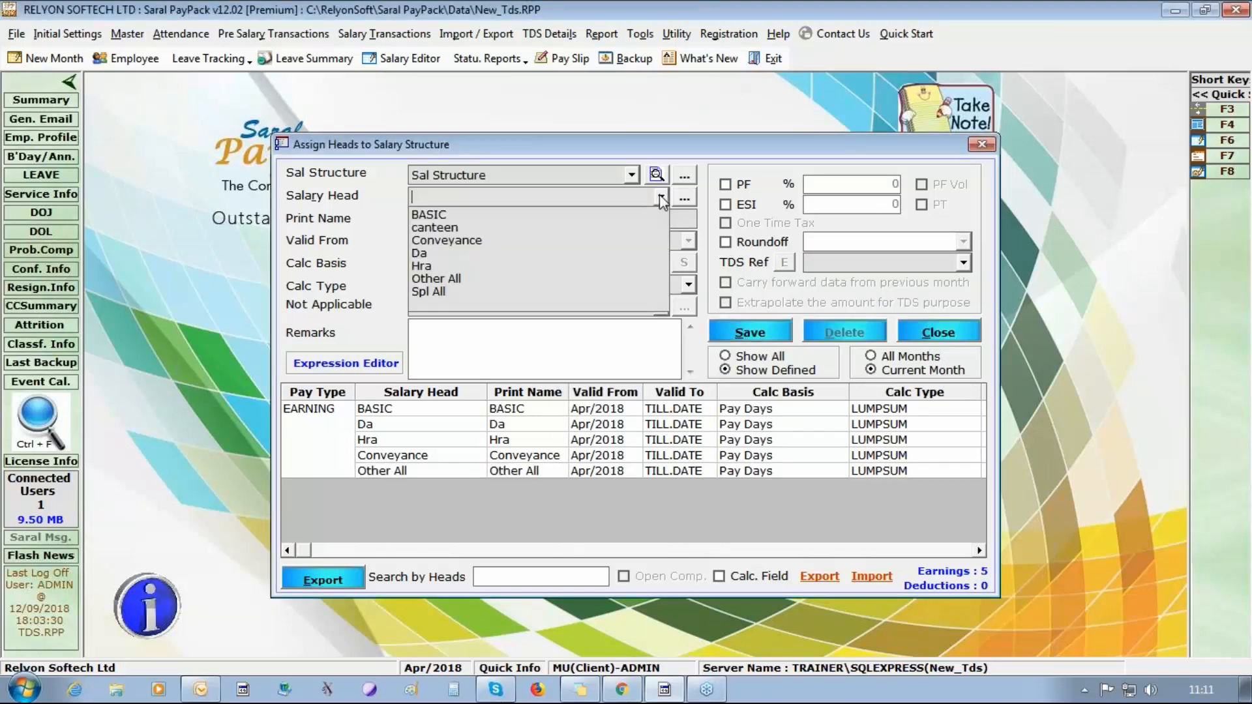
click(593, 292)
click(661, 263)
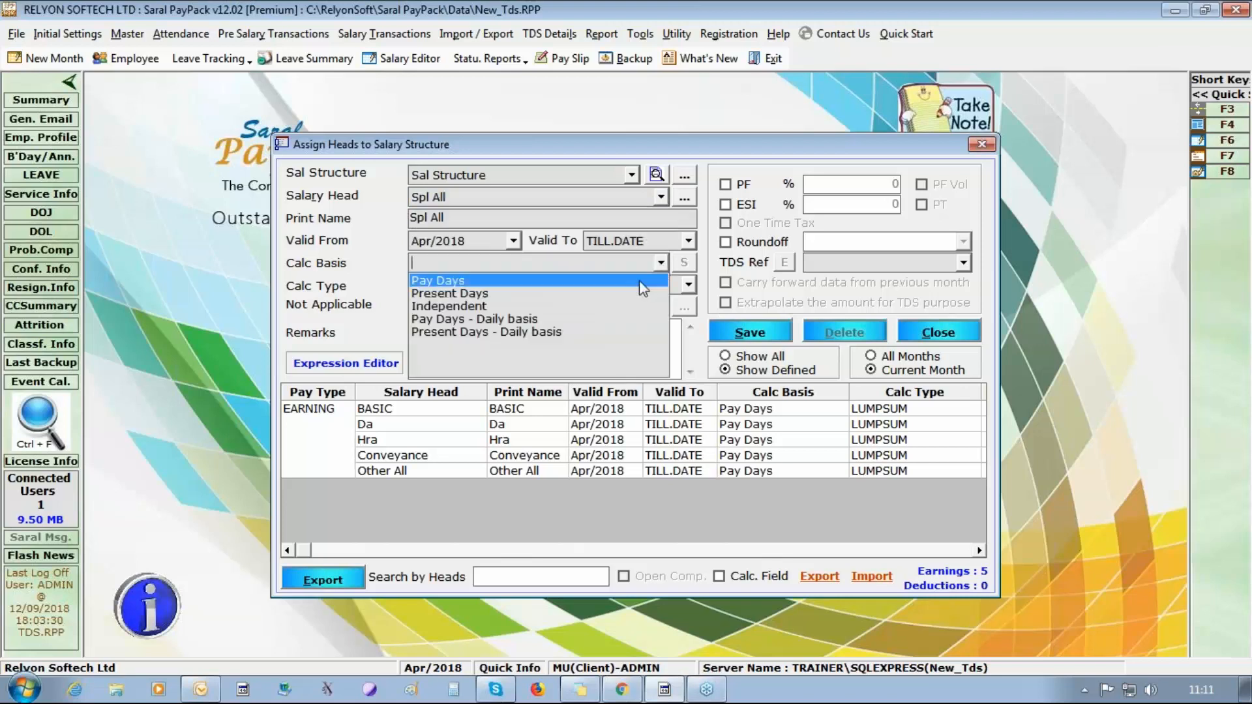
click(660, 276)
click(688, 284)
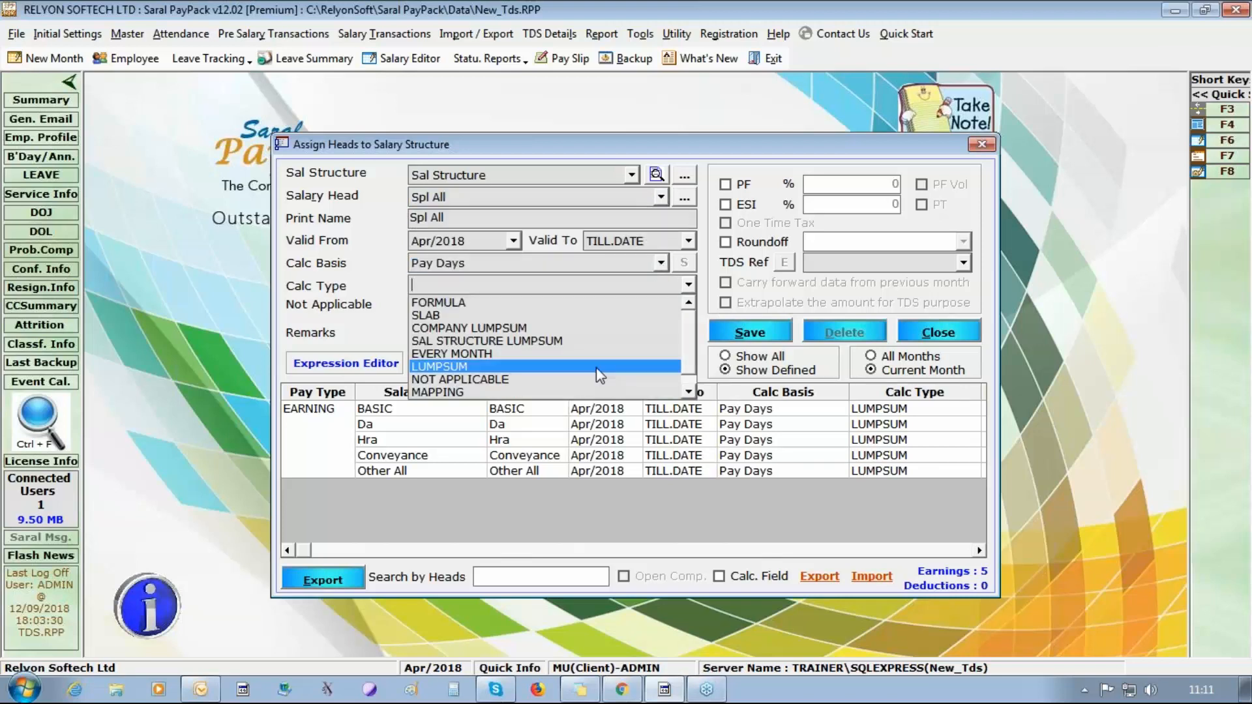
click(665, 367)
Round off Spl All to Higher Rupee, set its TDS reference to Other Allowances, enable ESI, and save it.
click(788, 243)
click(963, 242)
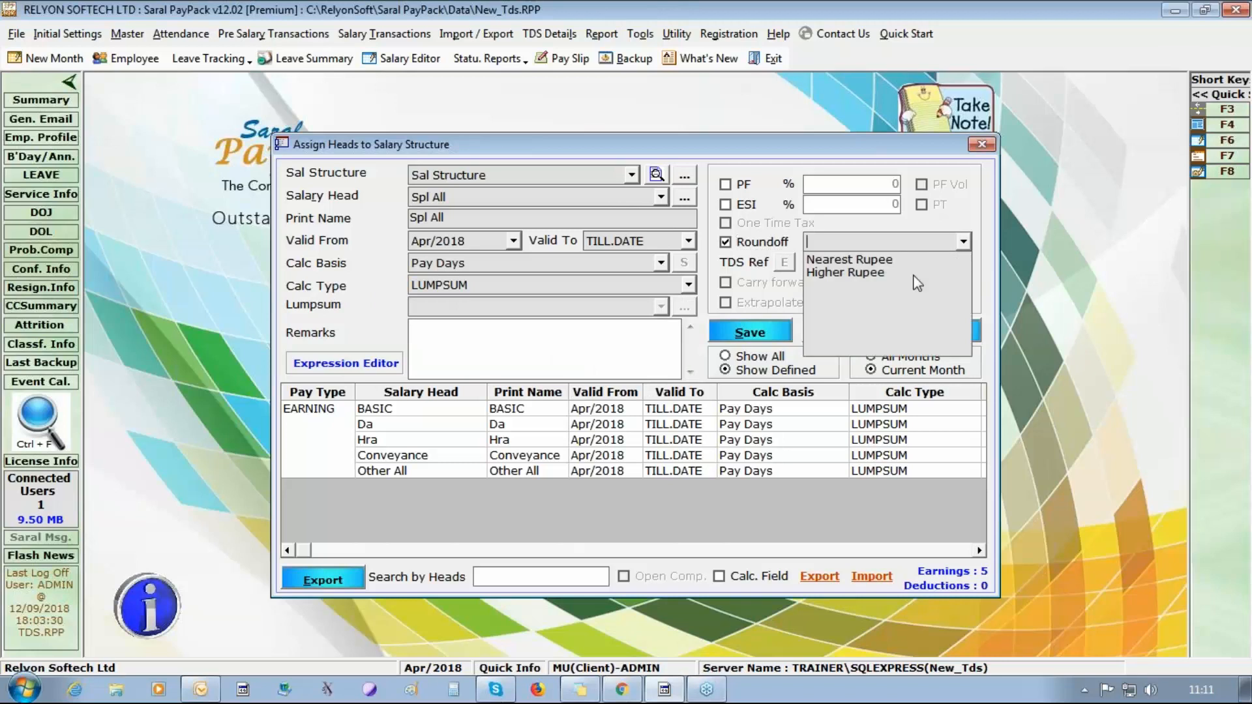
click(929, 272)
click(963, 262)
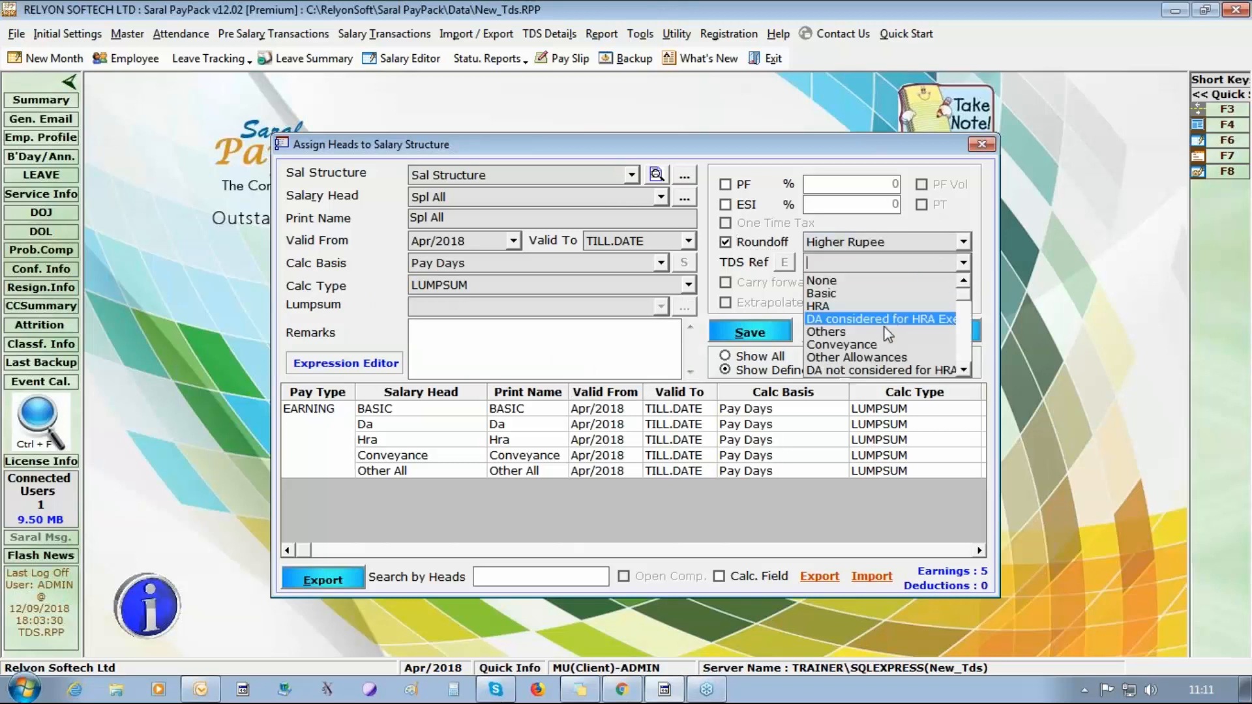
click(887, 358)
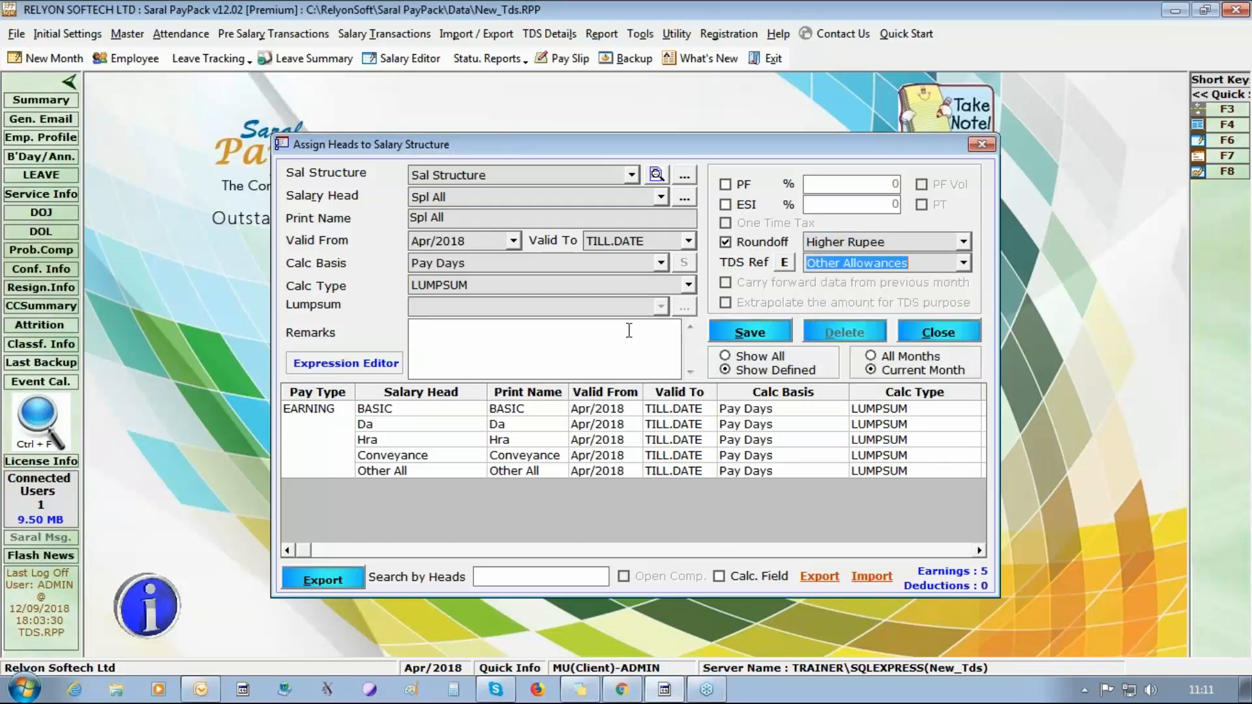
click(730, 208)
click(749, 335)
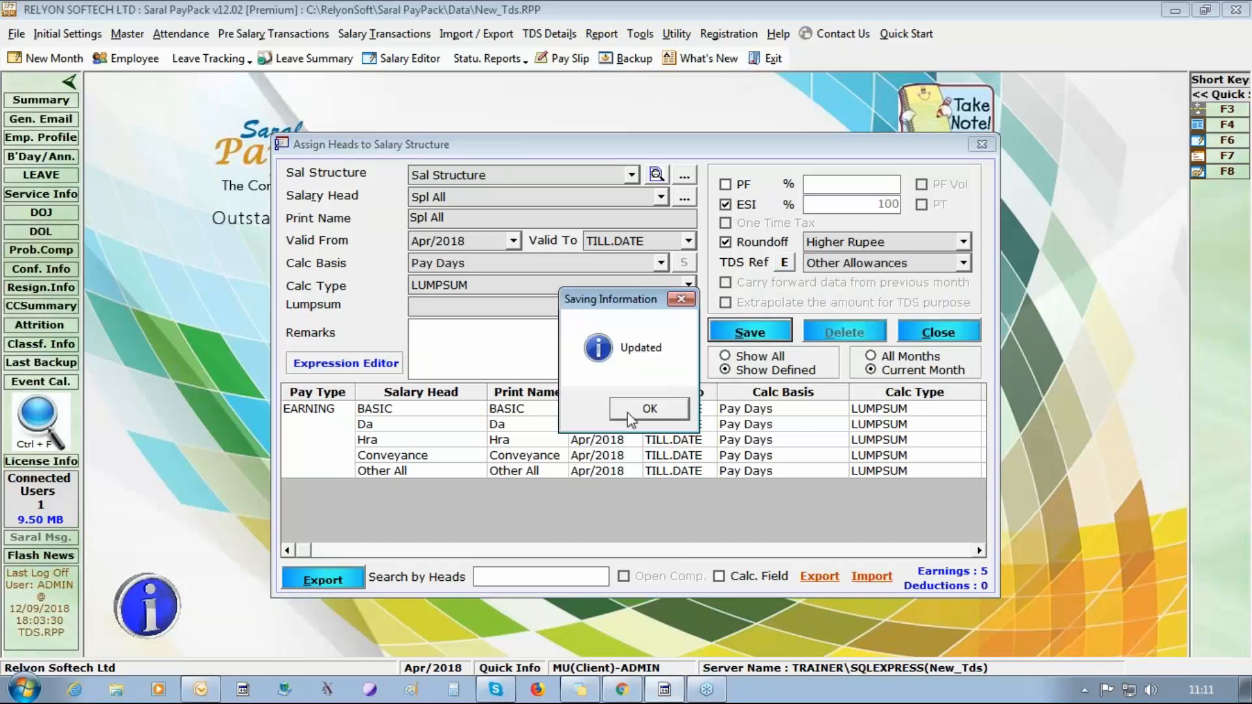
Review the saved assignments of the Other All and Spl All heads in the salary structure.
click(646, 411)
click(496, 471)
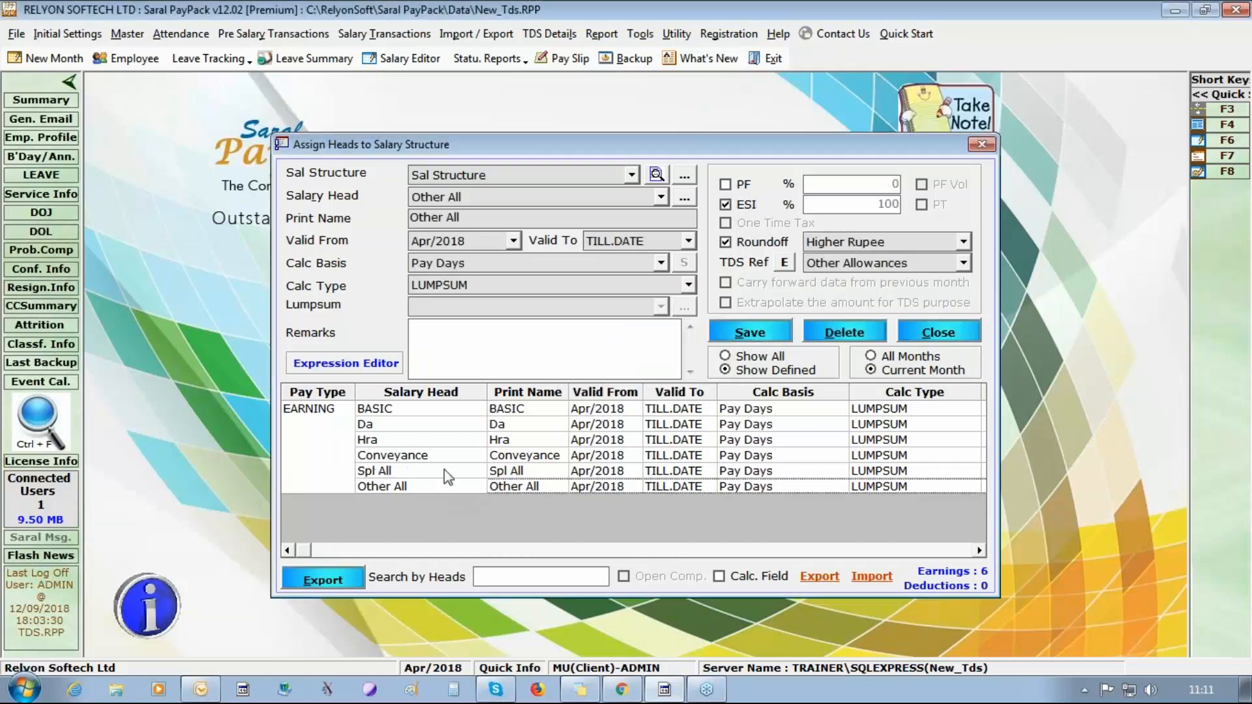
click(444, 470)
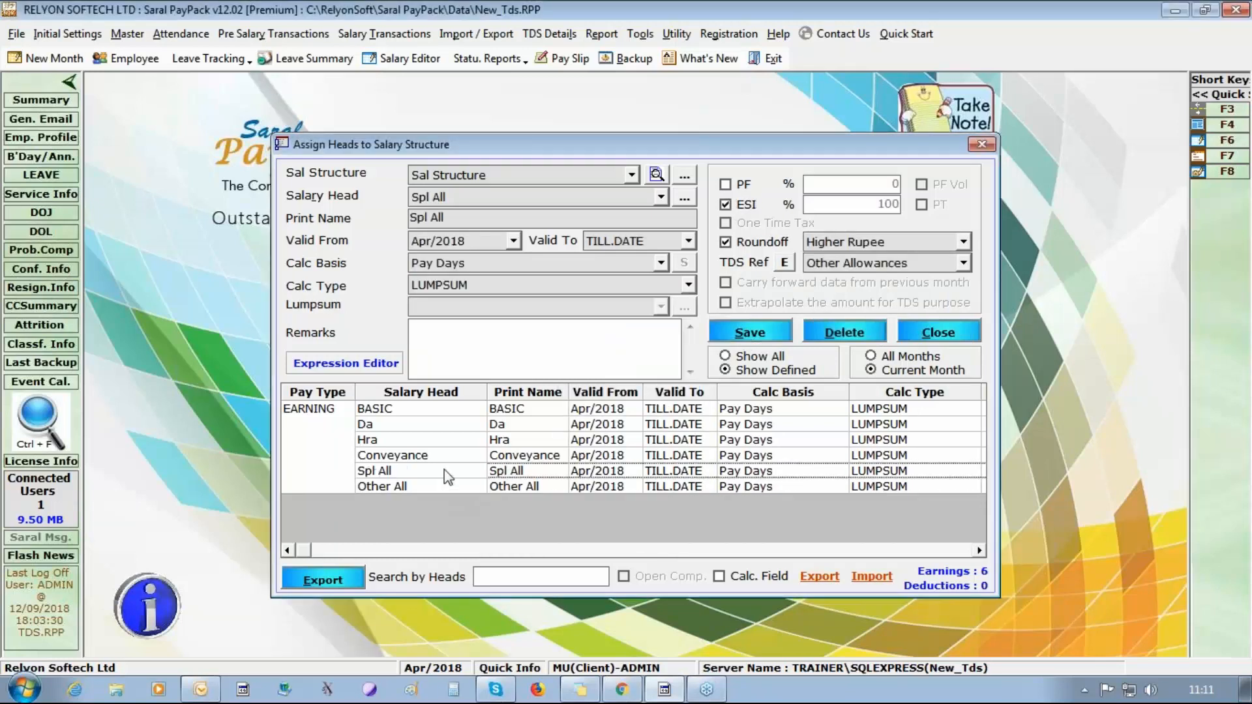
Start assigning the canteen head to Sal Structure with calculation basis Pay Days and calculation type LUMPSUM.
click(661, 197)
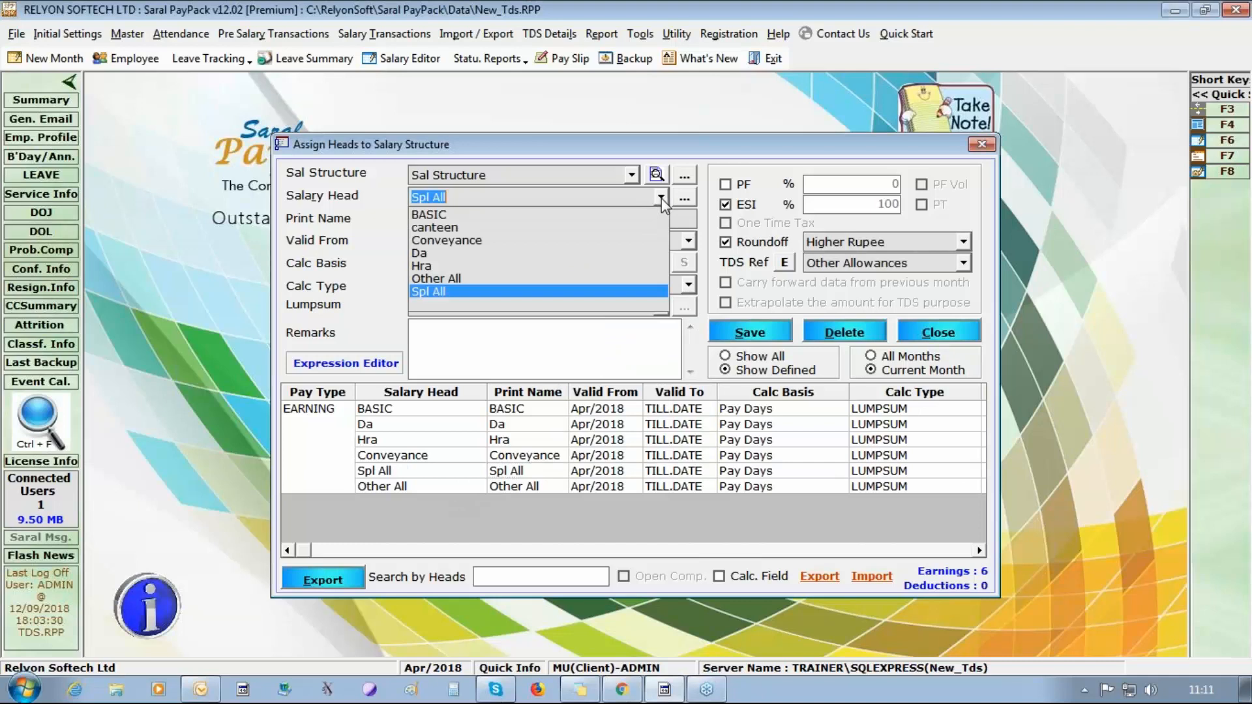
click(594, 227)
click(661, 262)
click(648, 281)
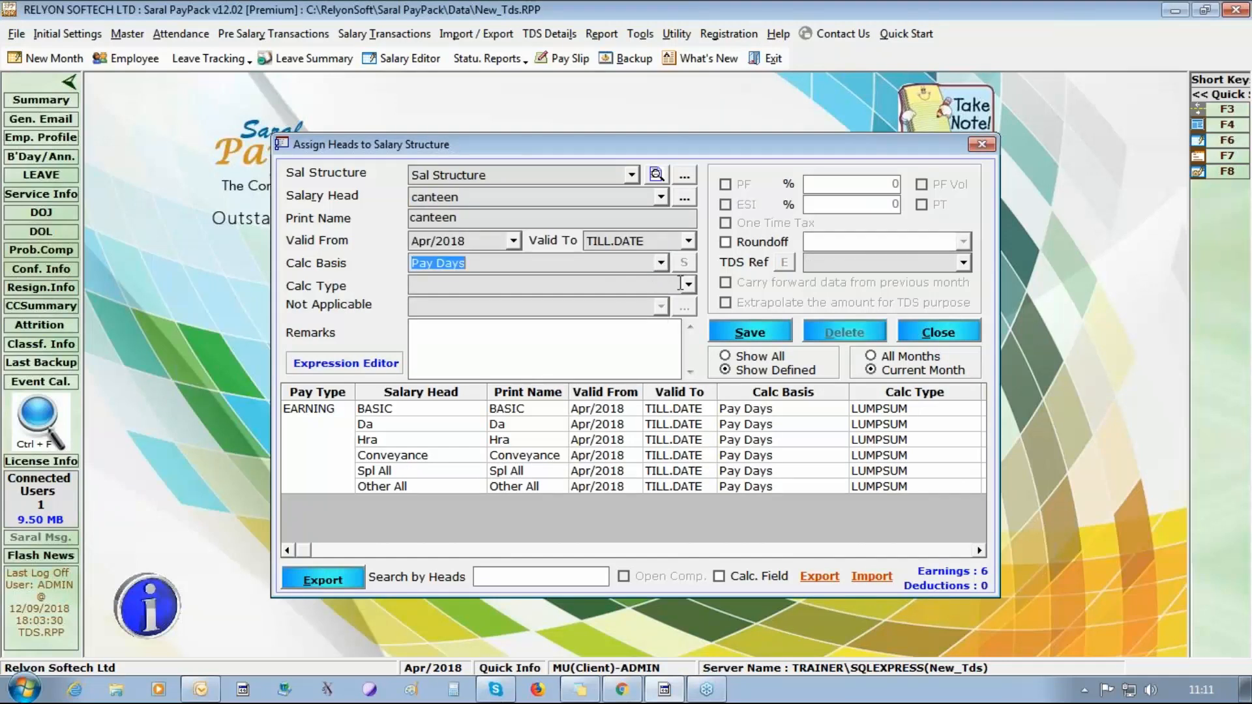
click(688, 284)
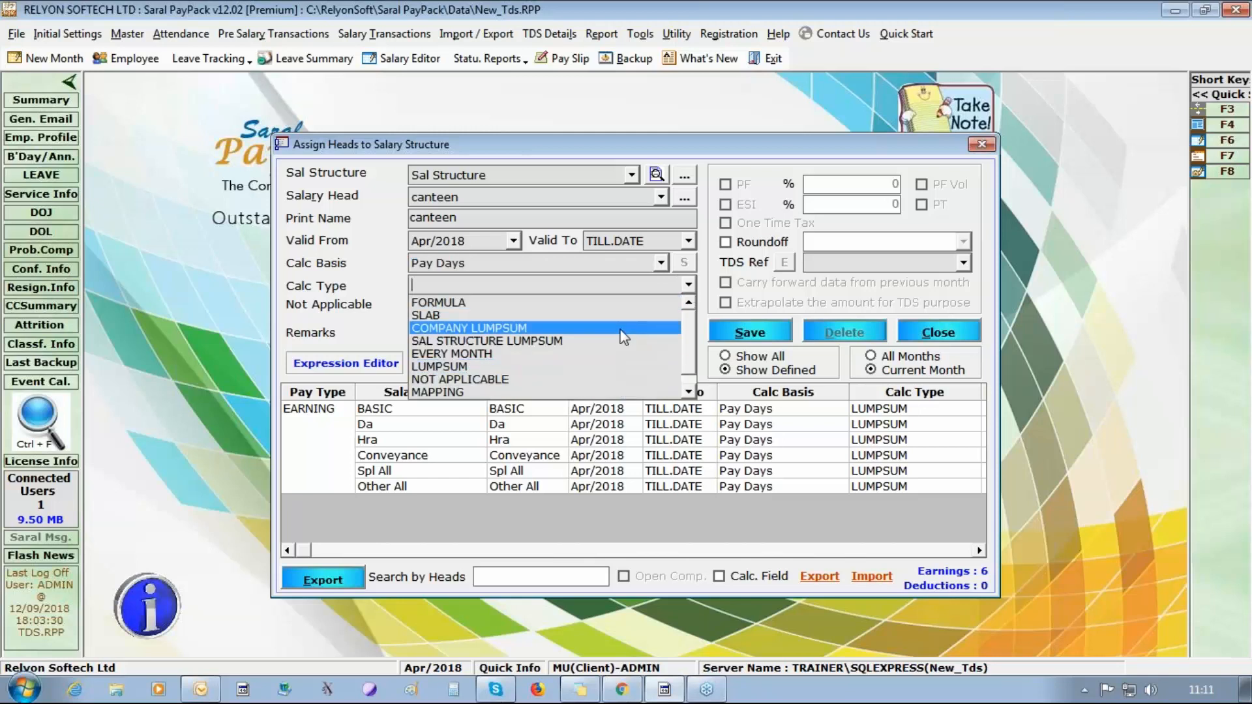
click(617, 369)
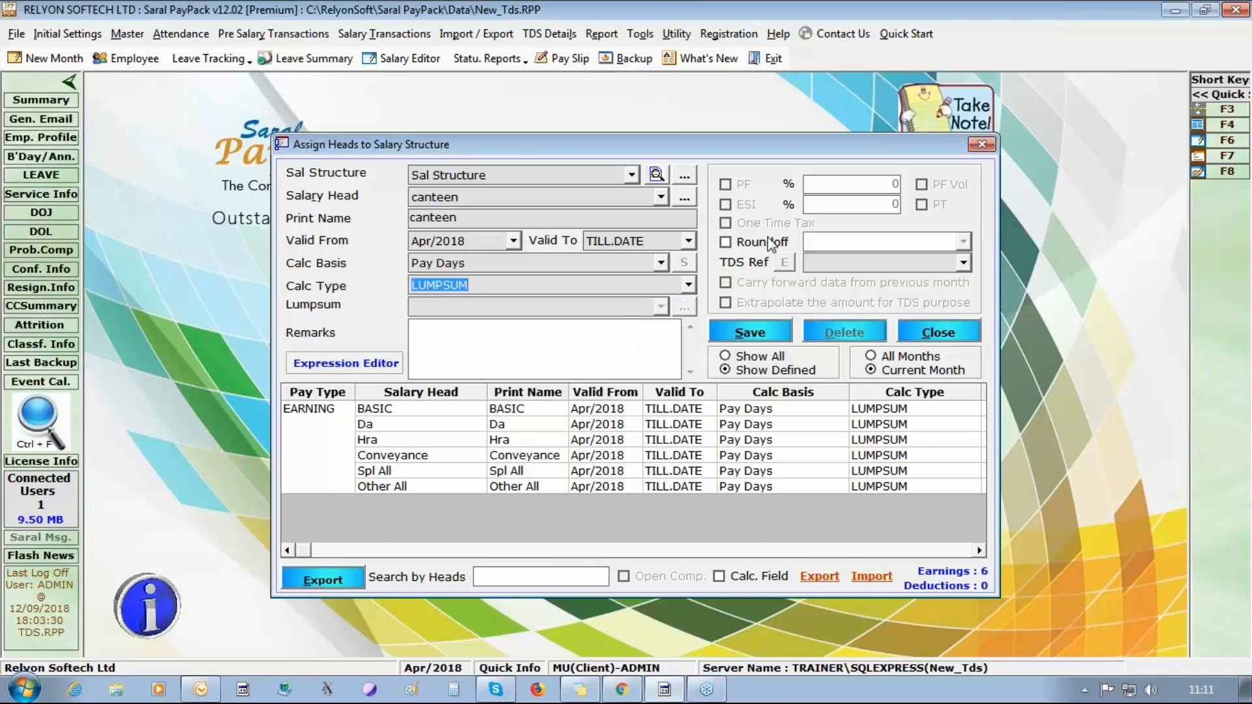
Set the canteen head's TDS reference to None, save it, and close the head assignment window.
click(963, 264)
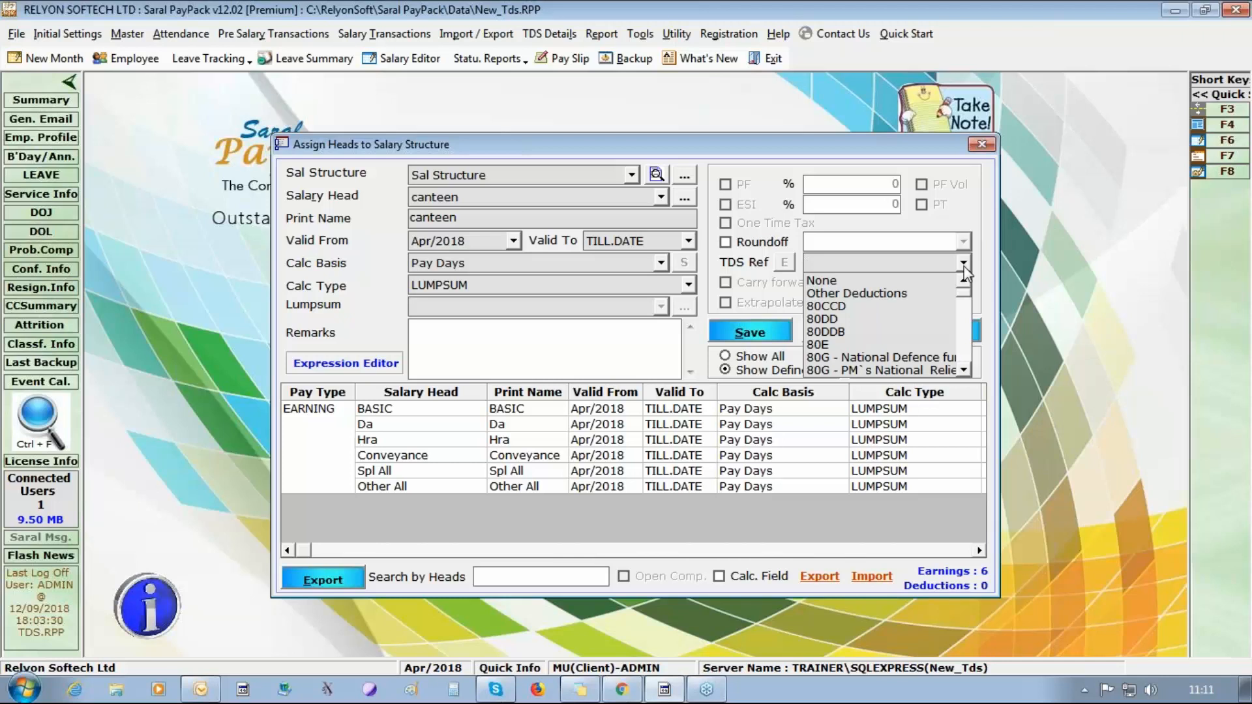
click(878, 286)
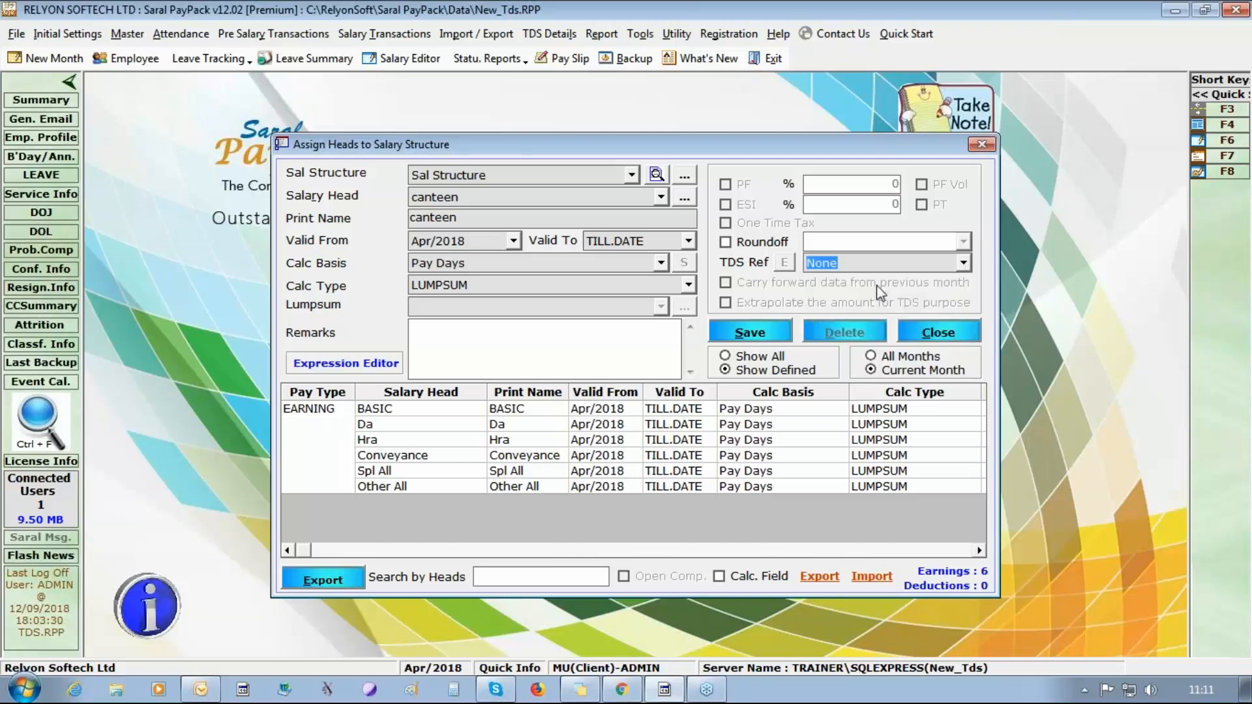
click(750, 332)
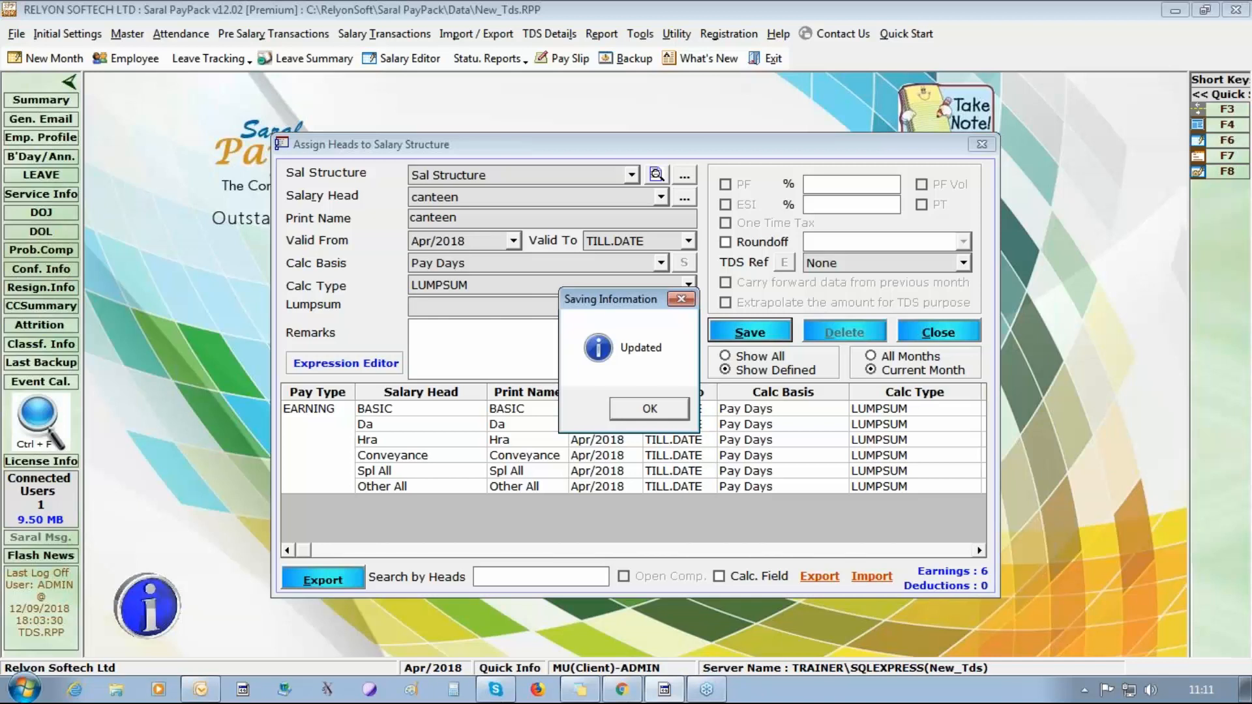
key(Return)
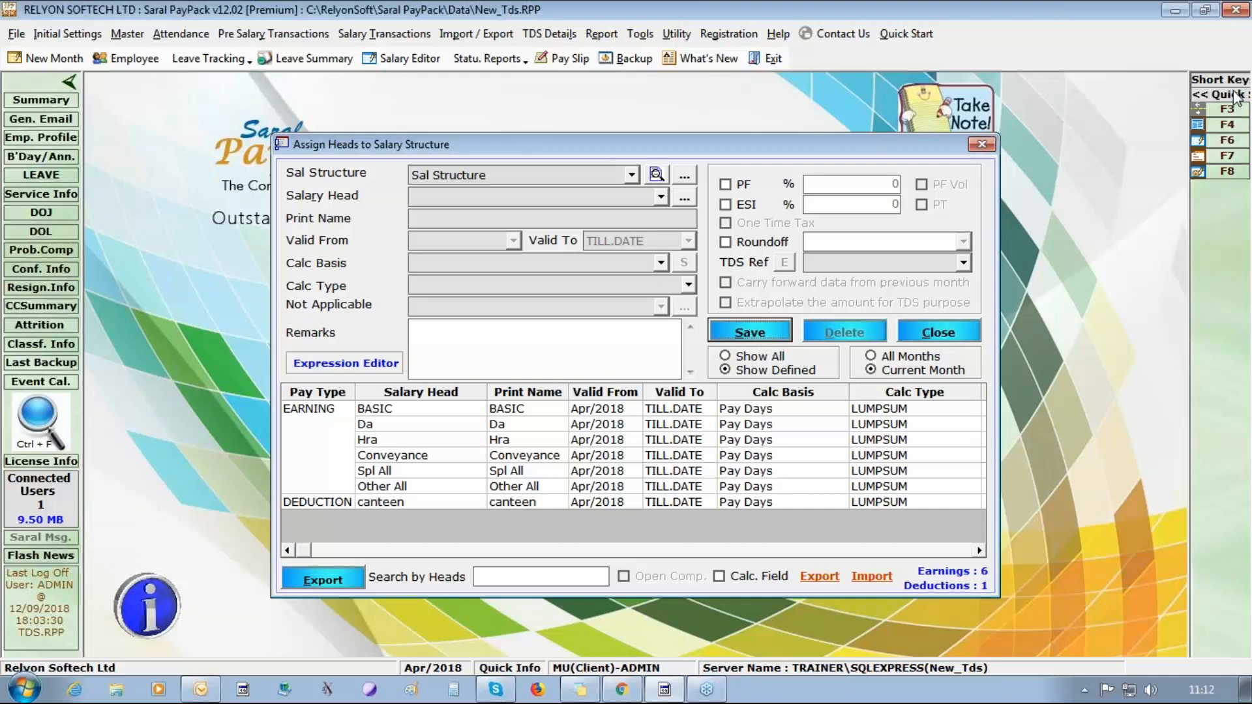
click(1164, 158)
click(930, 332)
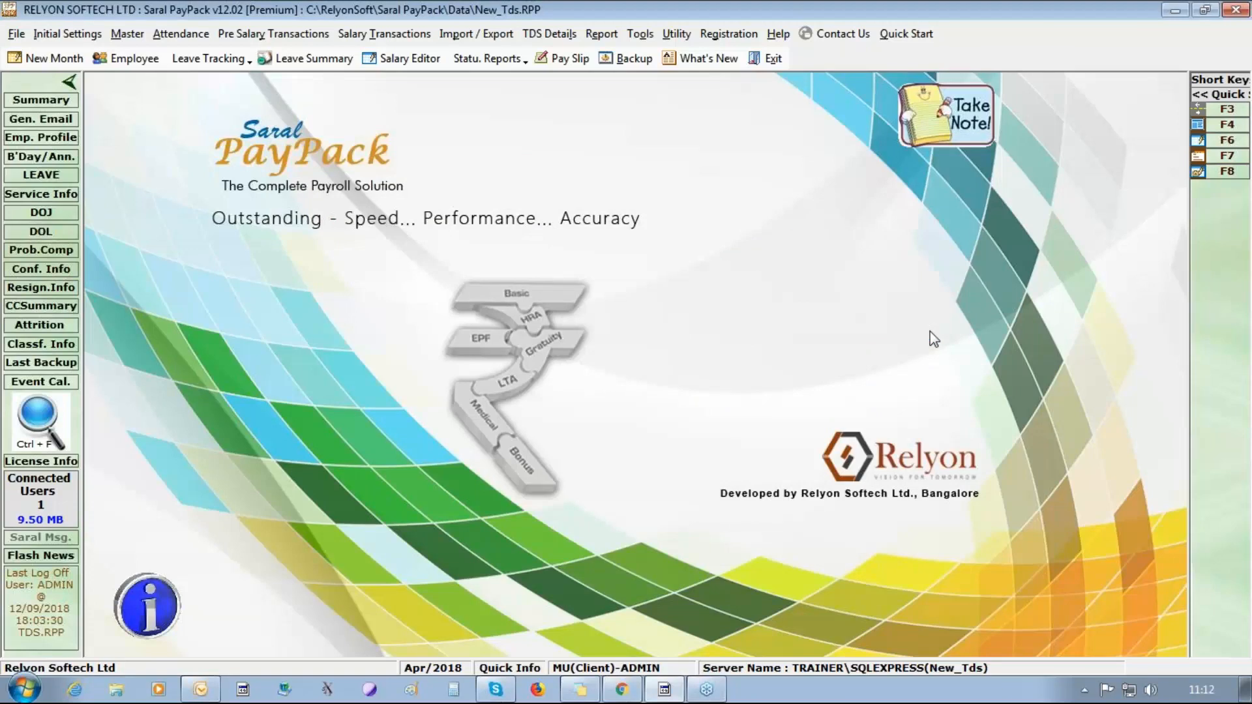
Create the first employee record with the employee's full name, joining and salary calculation dates 01/04/2018, and save it.
click(137, 62)
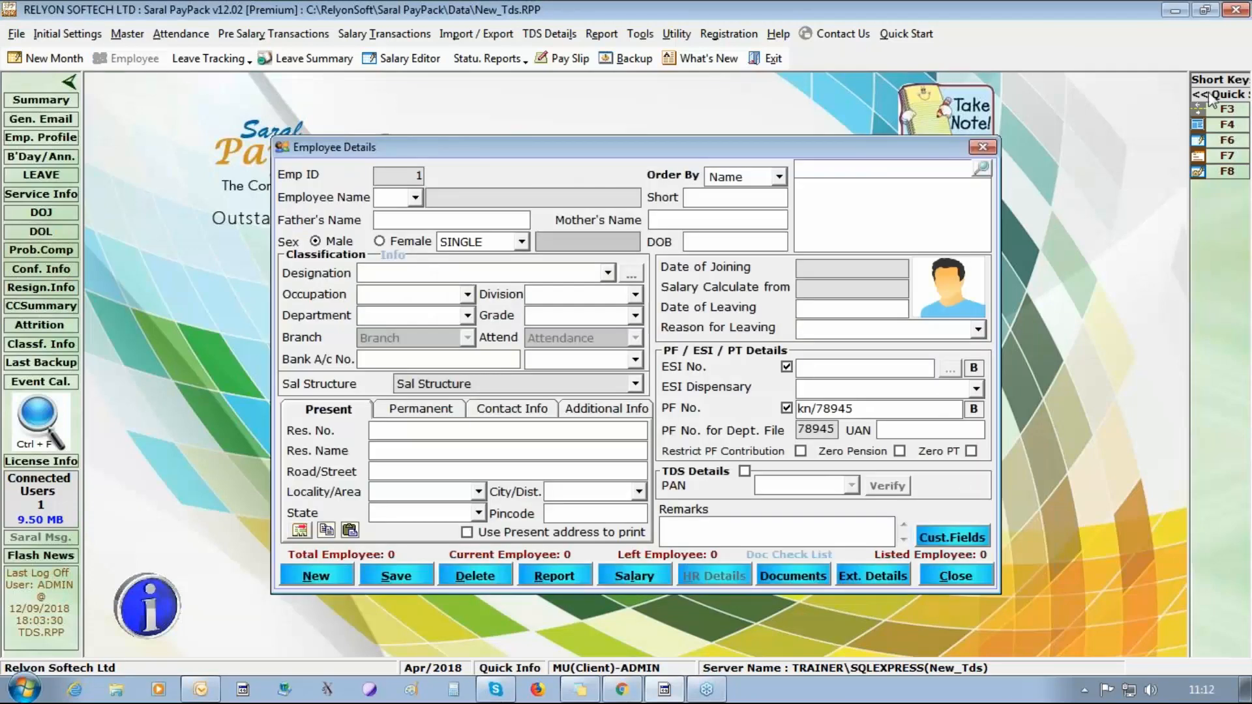
click(509, 196)
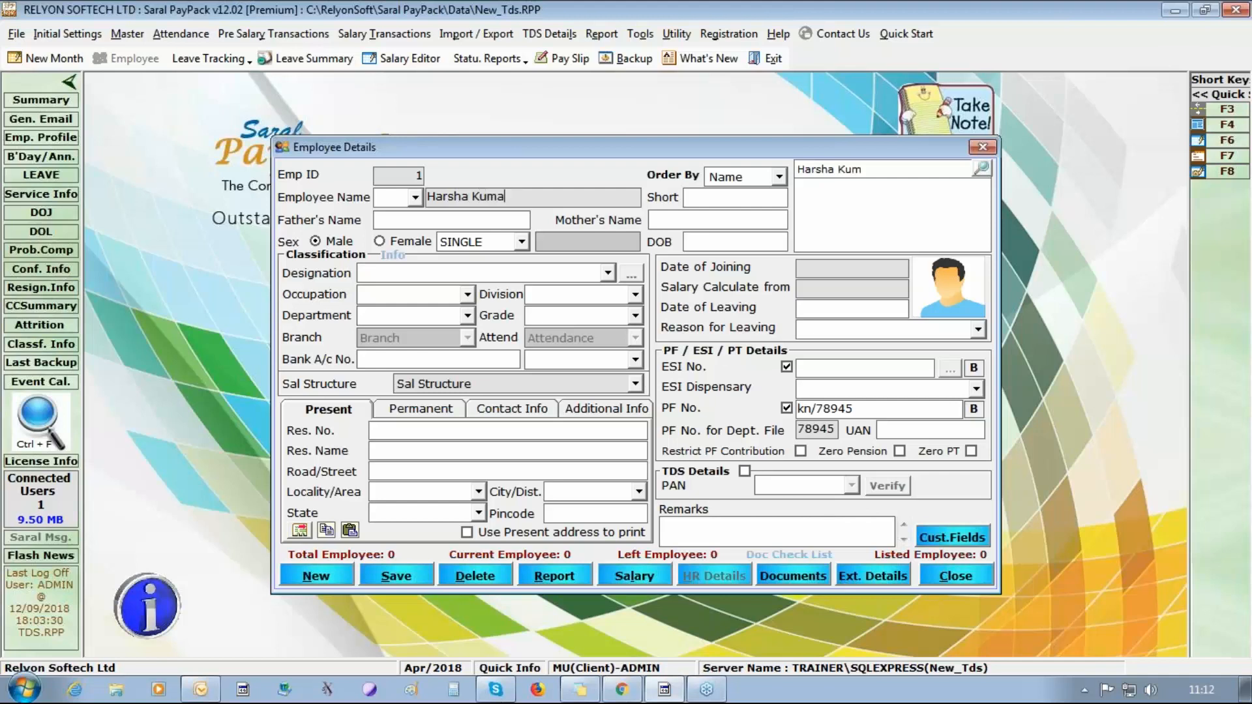
click(868, 270)
text(01/04/2018)
click(839, 289)
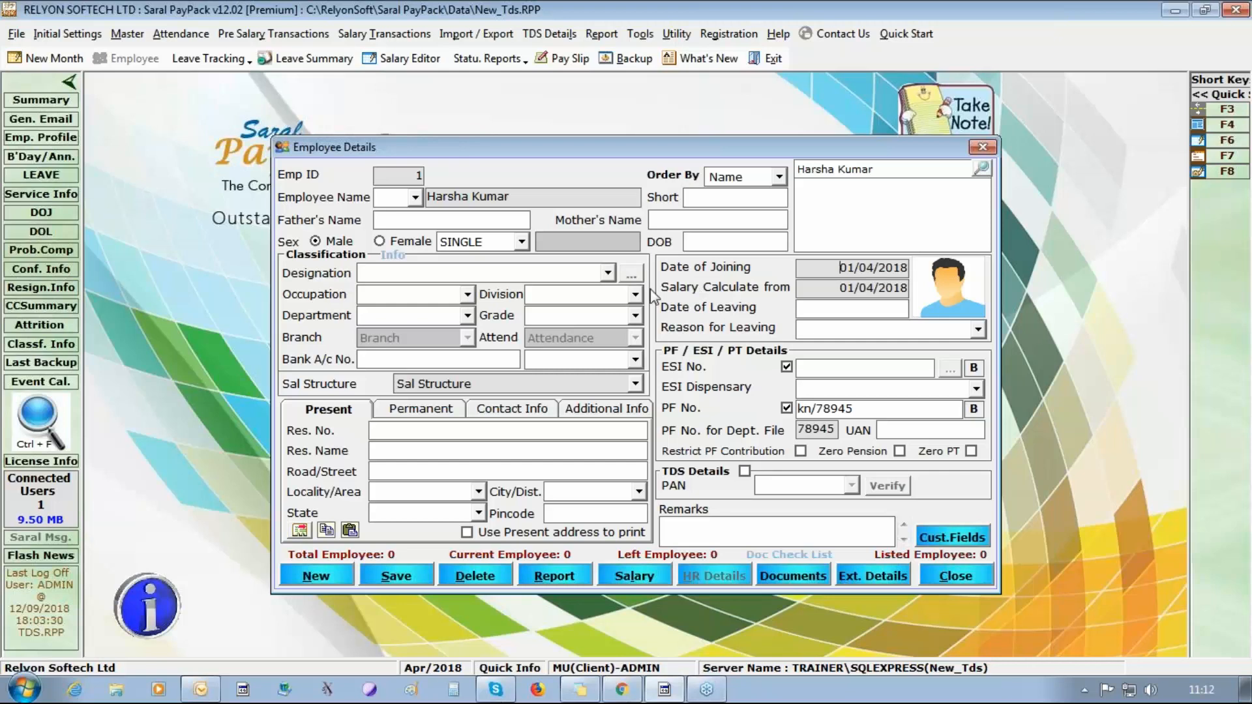
click(411, 575)
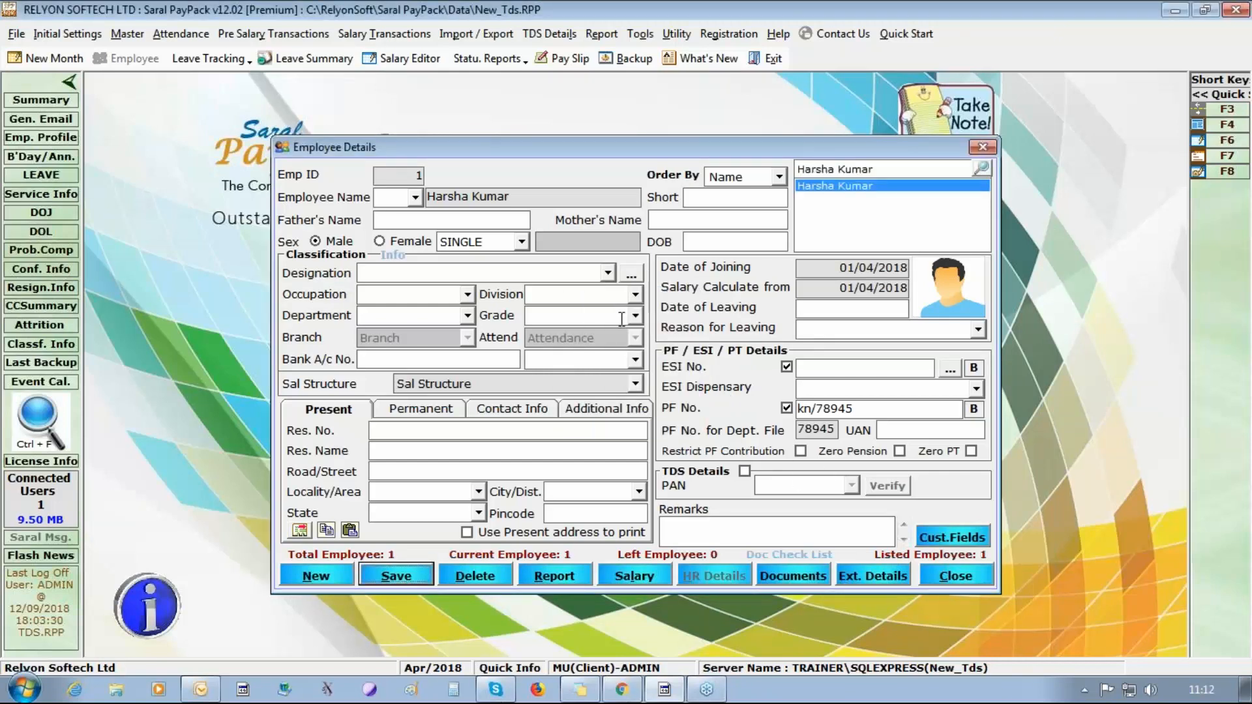
From the first employee's classification entry, add Manager to the Designation Master and save it.
click(631, 274)
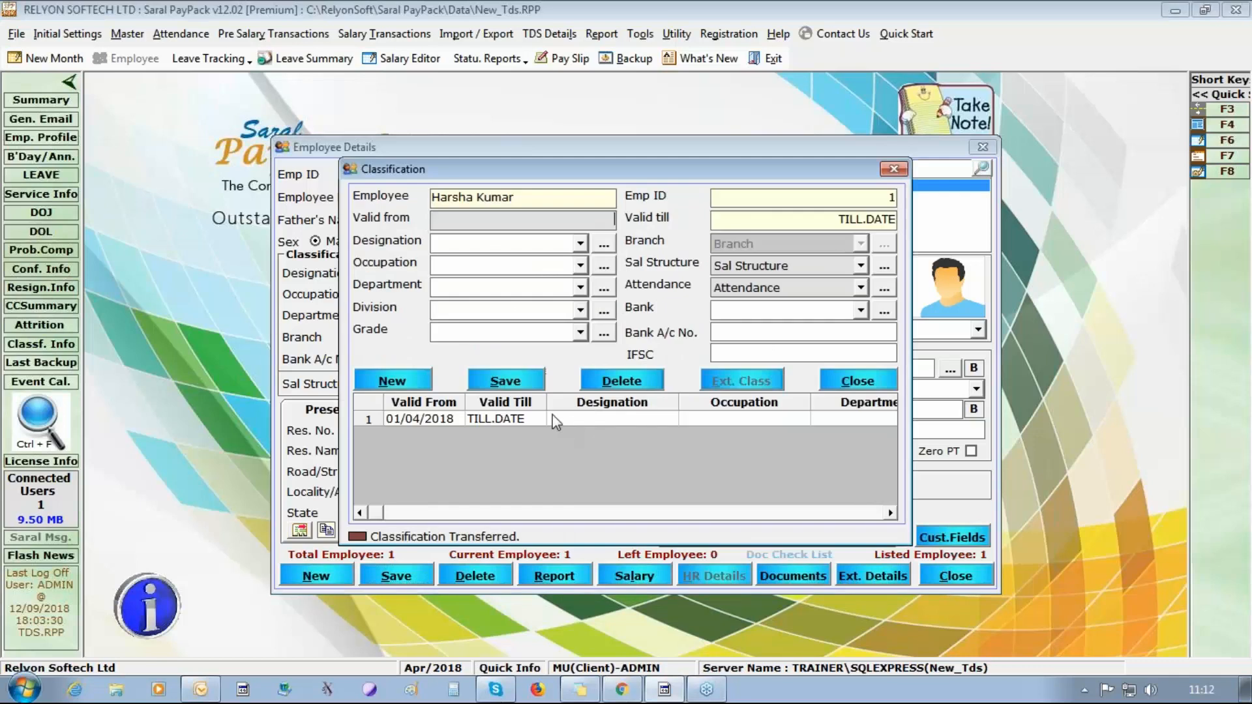
click(499, 420)
click(604, 244)
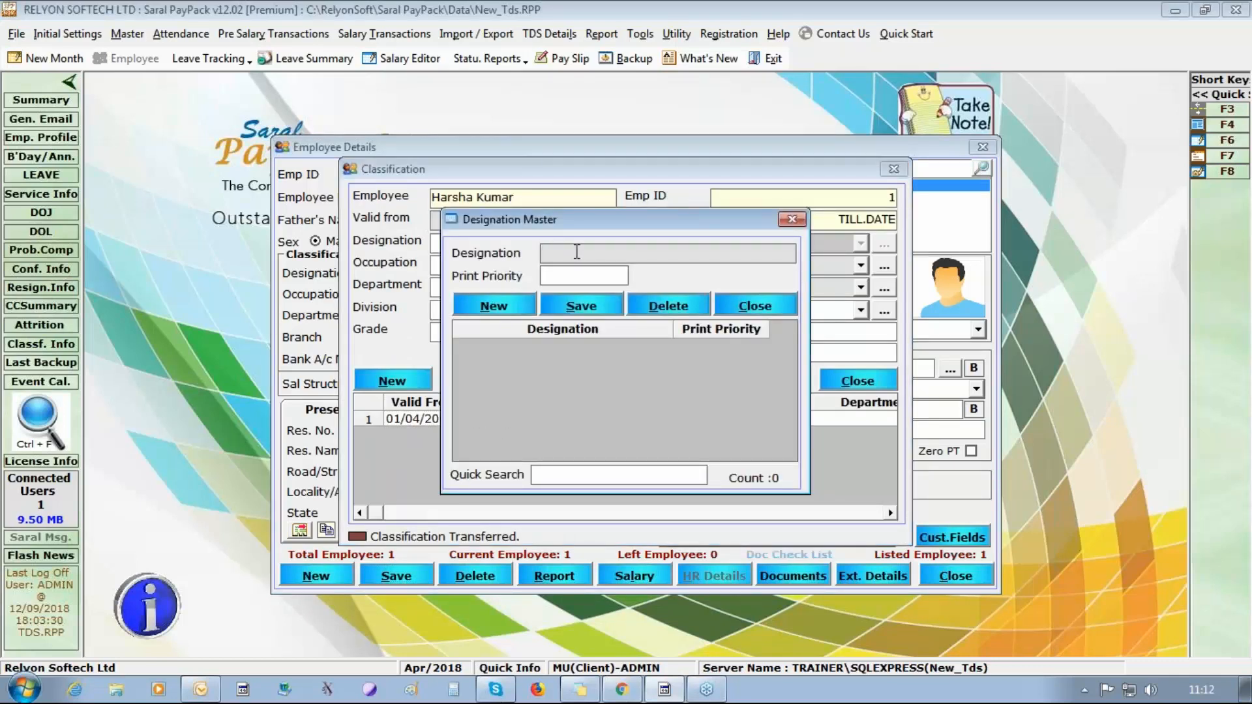
text(MAnager)
key(BackSpace)
text(a)
click(582, 306)
click(647, 408)
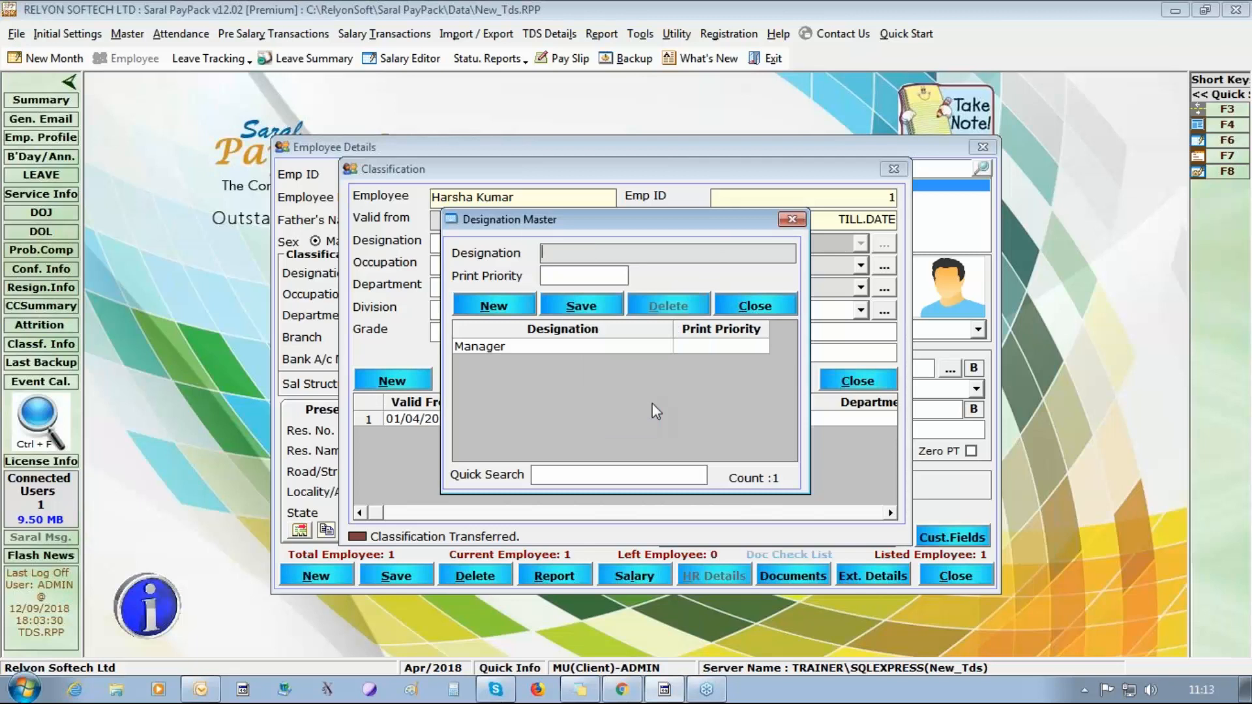
click(762, 306)
Assign the Manager designation to the employee's classification valid from 01/04/2018, save it, and close the classification window.
click(580, 244)
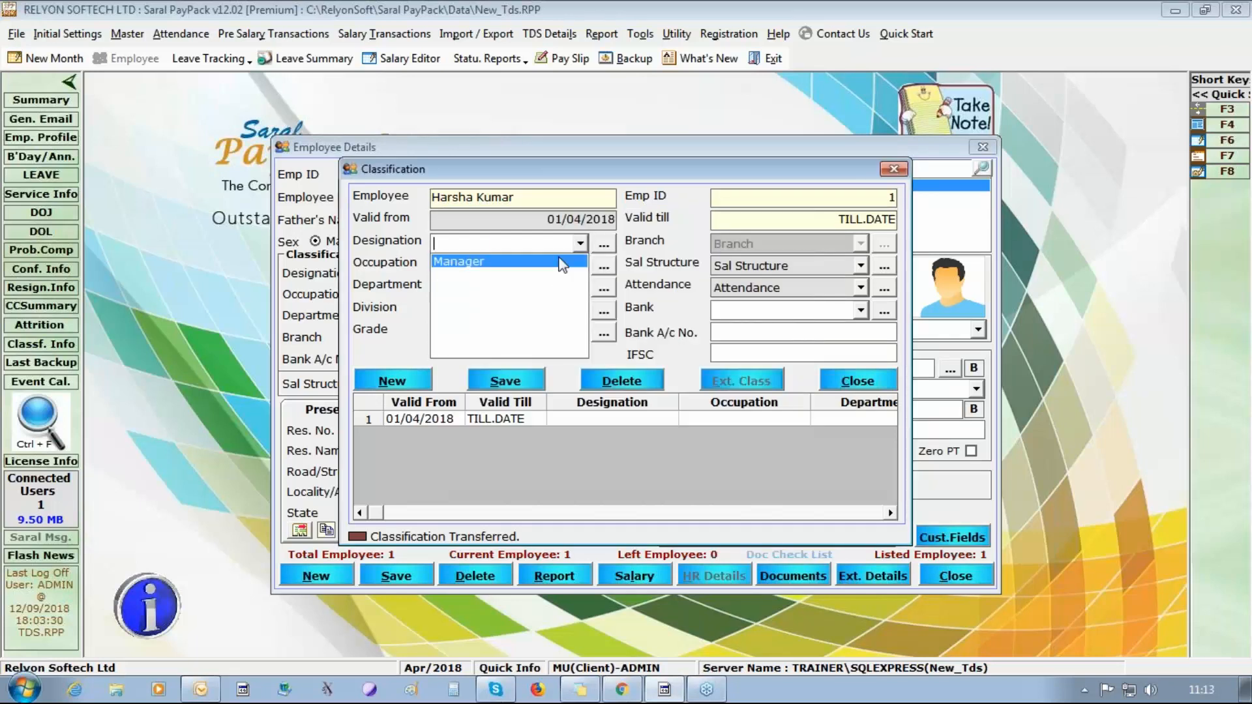
click(496, 258)
click(506, 381)
click(702, 413)
click(671, 411)
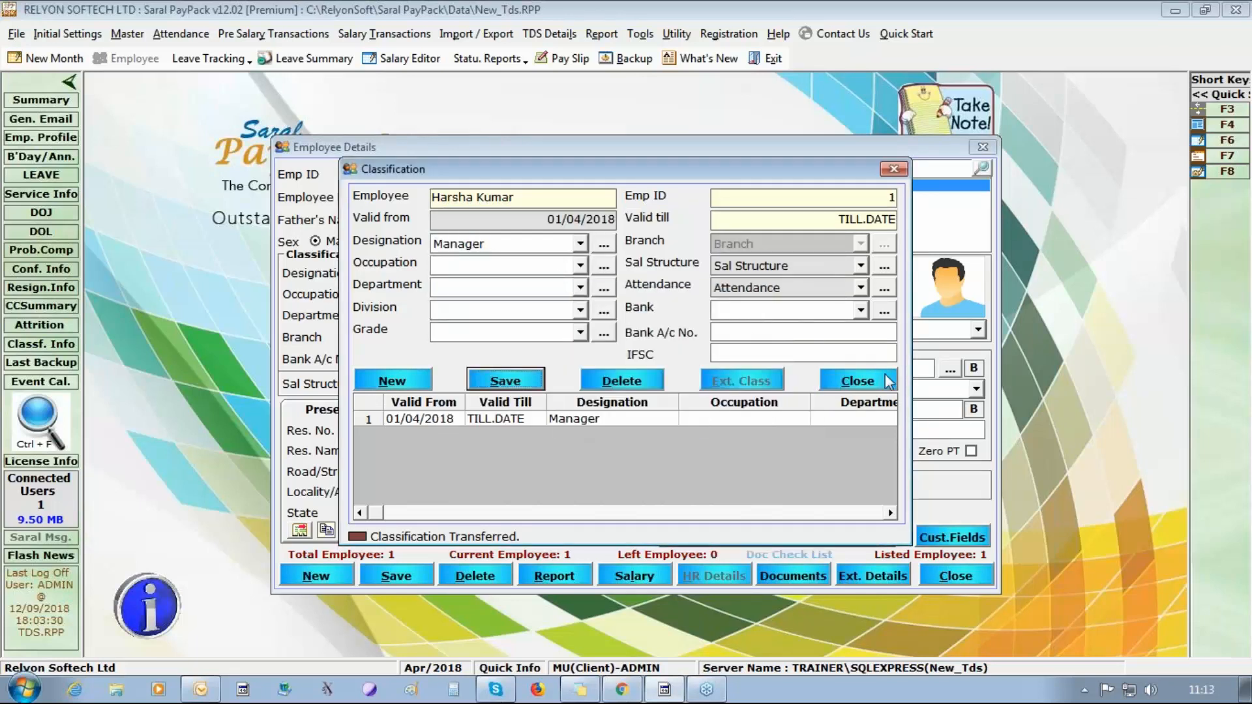
click(826, 381)
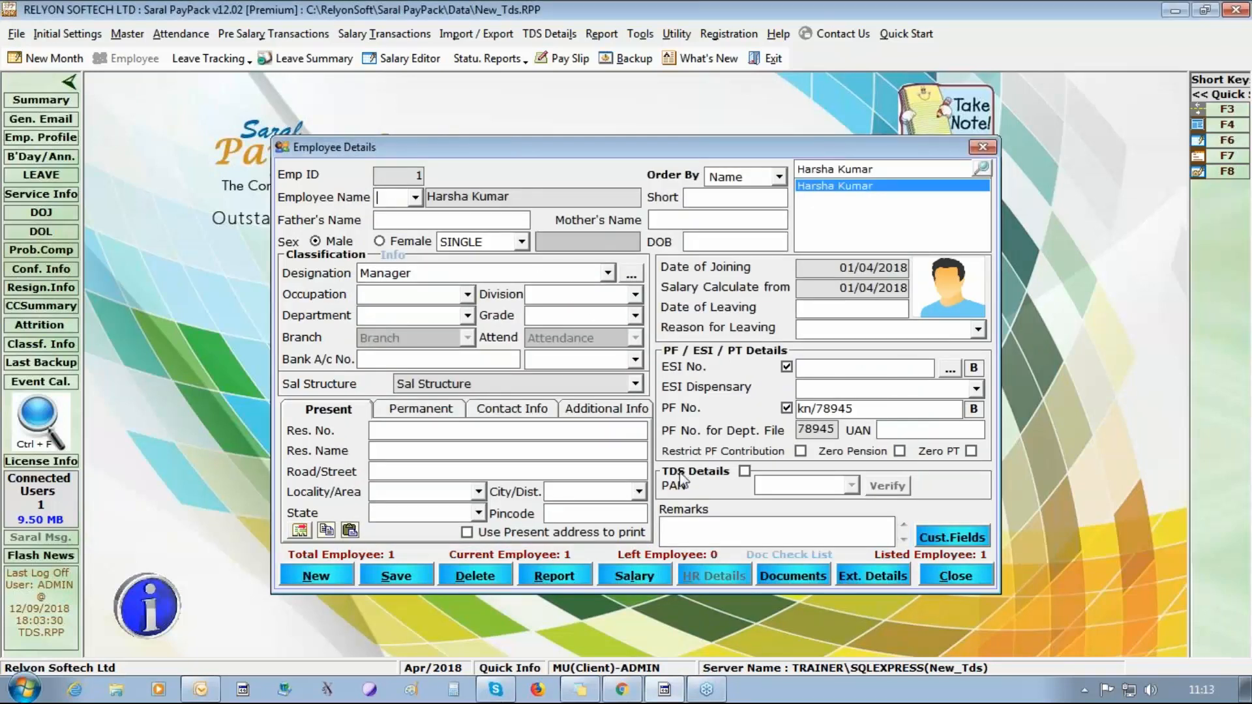
Enable TDS details for the employee, enter the PAN and date of birth, and save the record.
click(745, 471)
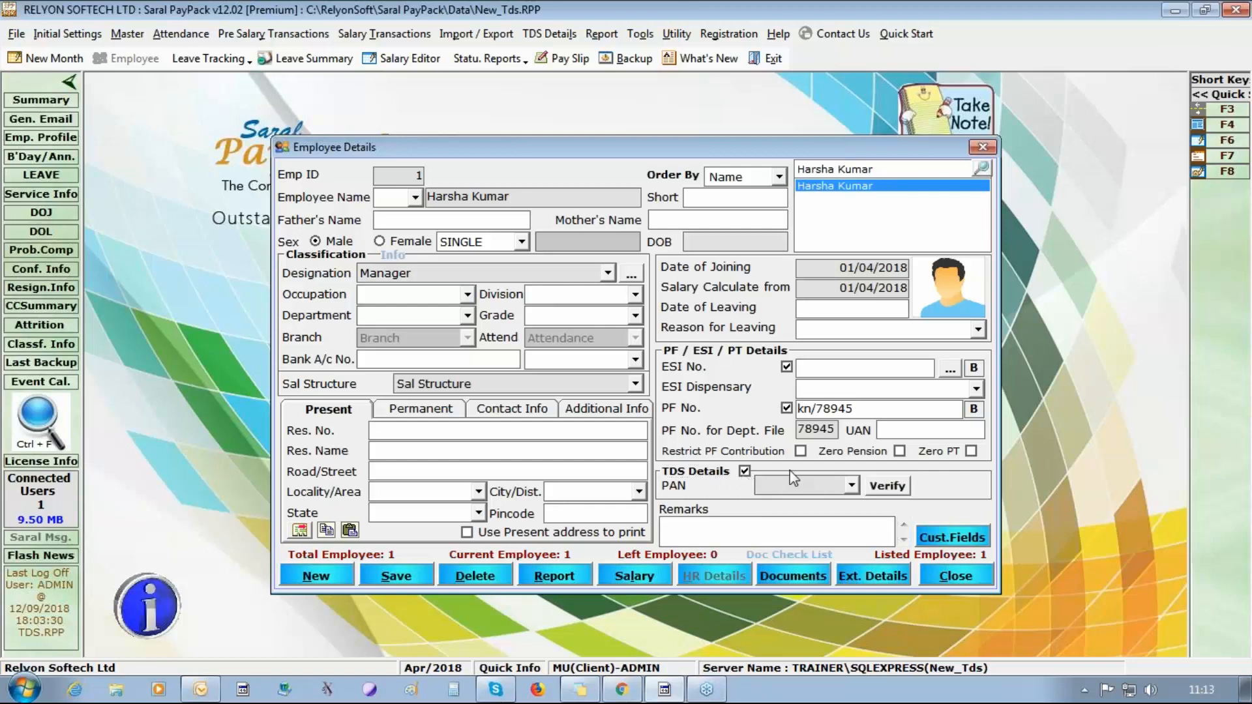
click(741, 243)
text(01/05/1970)
click(397, 577)
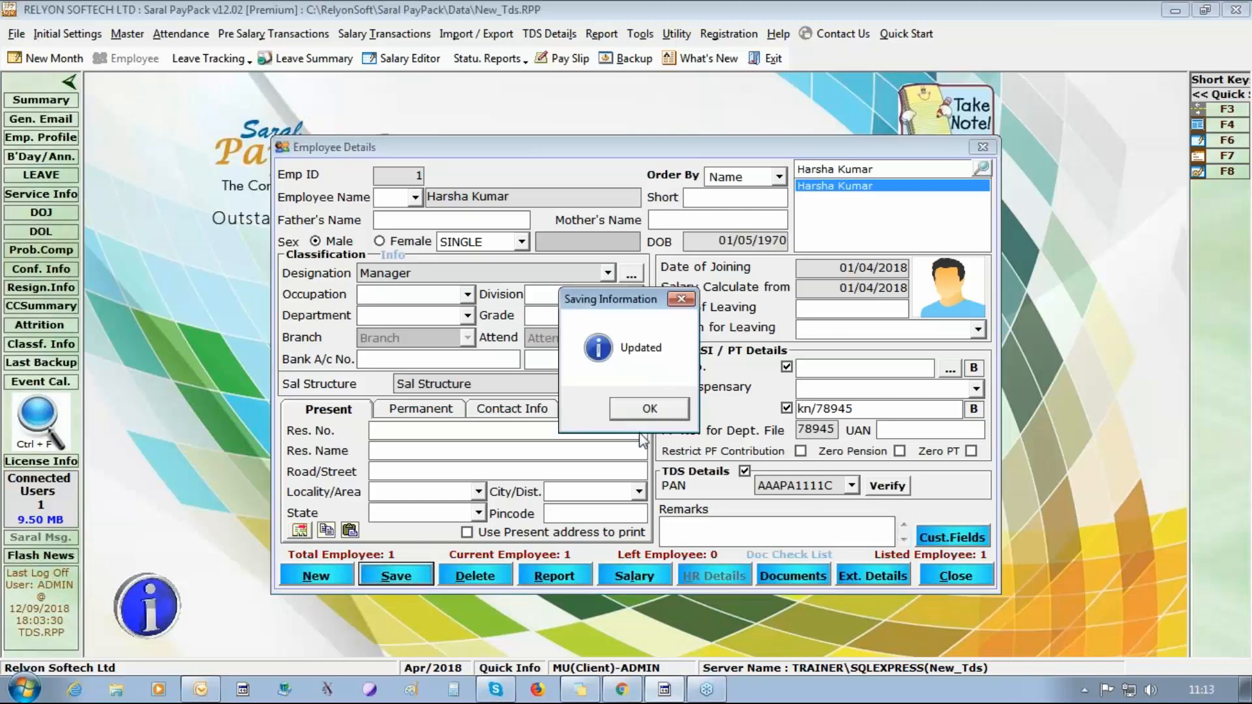
click(644, 411)
Verify the employee's PAN and save the employee record again.
click(887, 486)
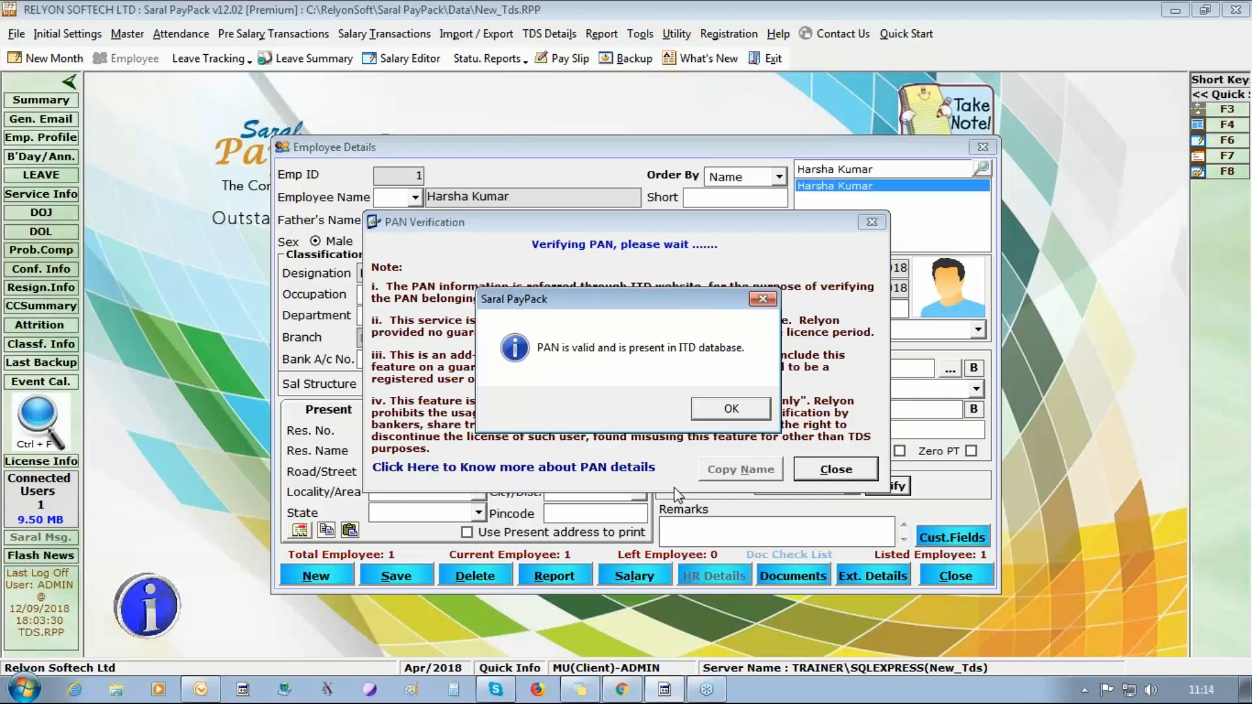
click(727, 411)
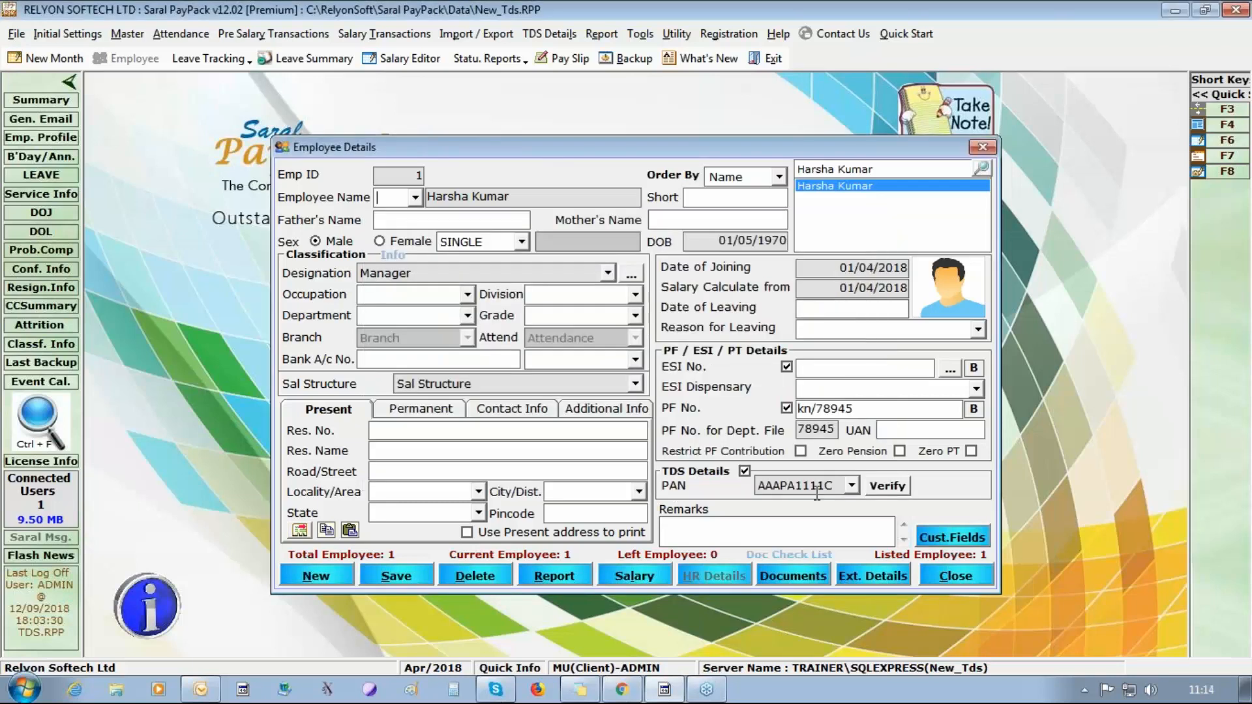
click(381, 578)
click(651, 412)
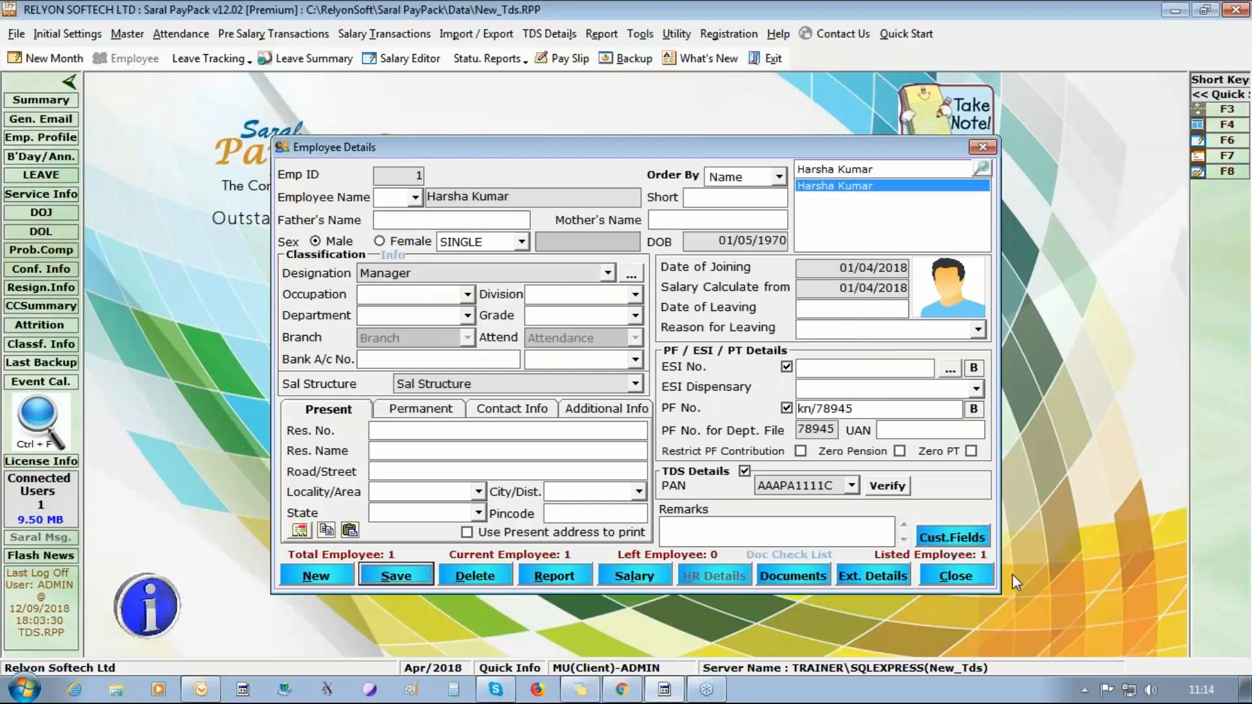
click(975, 578)
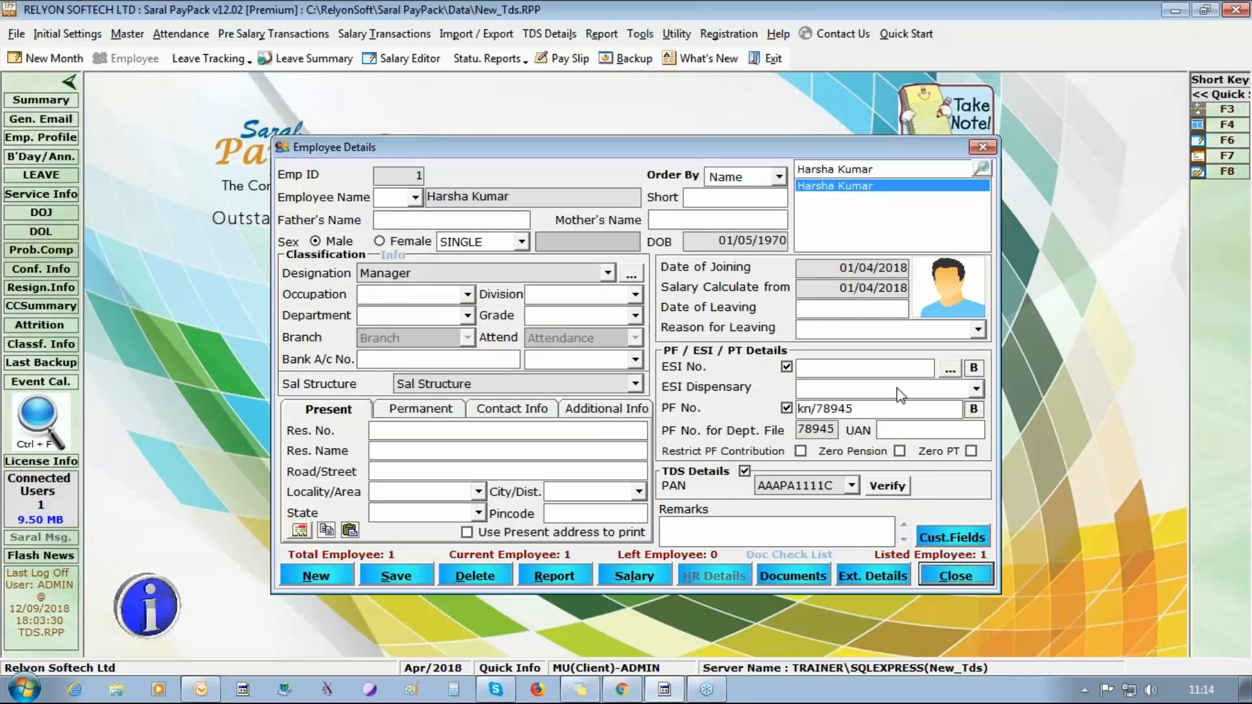
click(395, 576)
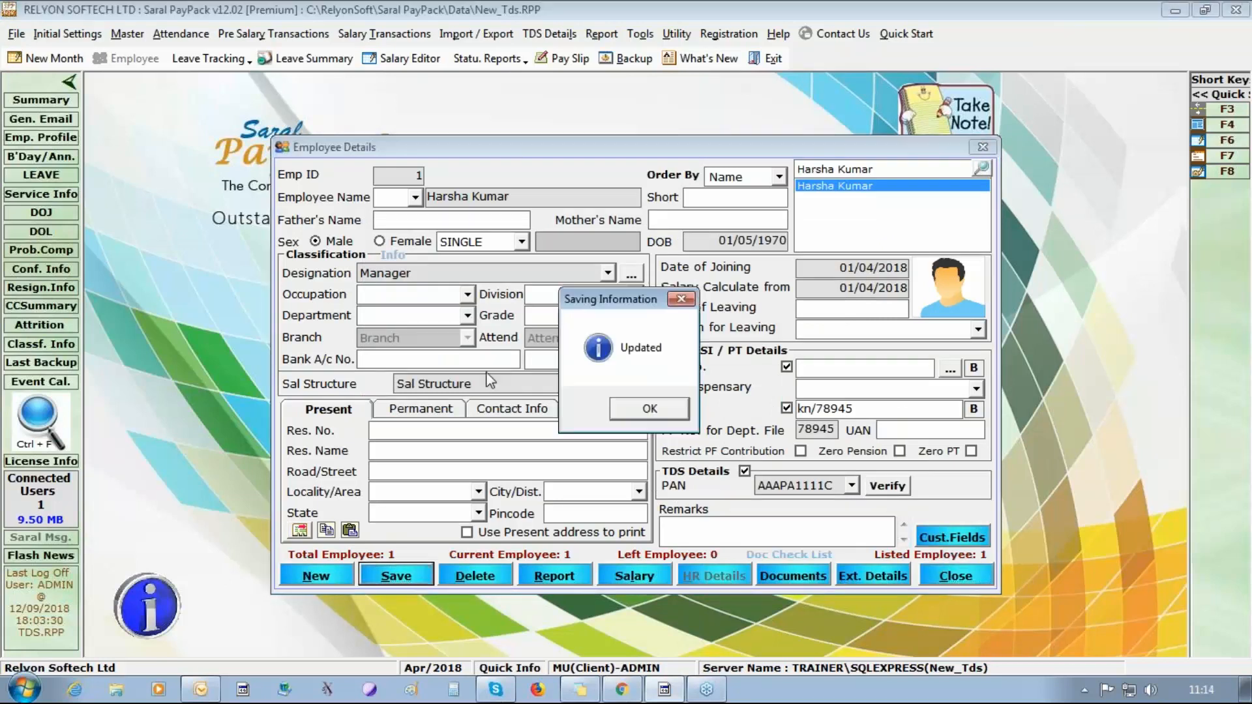
click(677, 399)
Start a second employee record, enter the employee's name, and set the sex to Female.
click(308, 577)
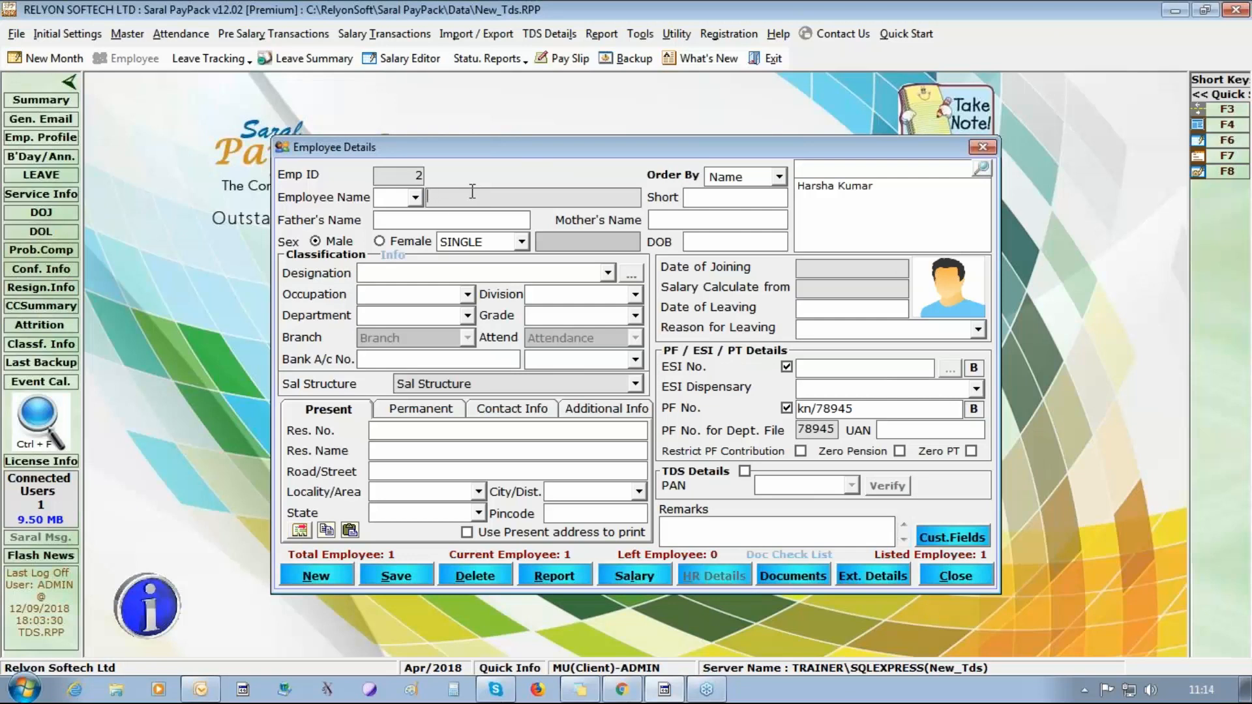
text(pADMA)
key(BackSpace)
key(BackSpace)
key(BackSpace)
key(BackSpace)
key(BackSpace)
text(Padma)
click(399, 240)
Set the second employee's joining and salary calculation dates to 01/04/2018, complete the PF number, and save the record.
click(848, 267)
text(01)
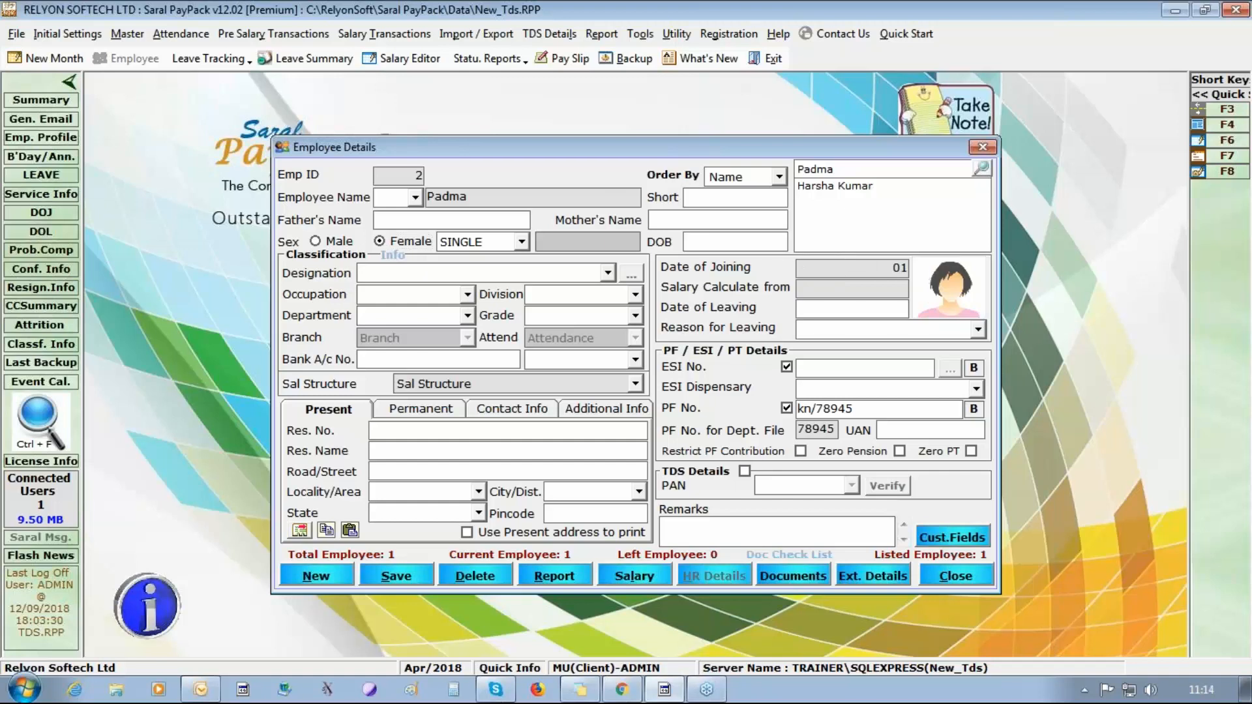
text(/04/2018)
click(820, 287)
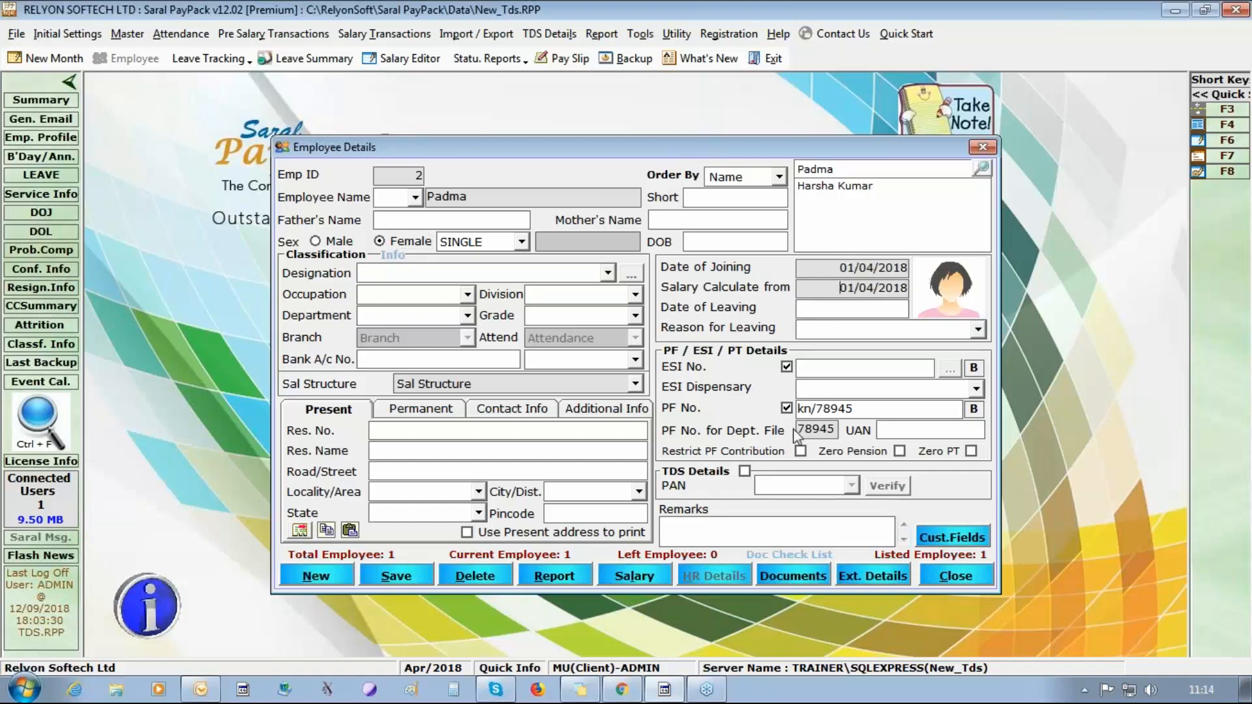
text(/789)
click(411, 577)
click(639, 411)
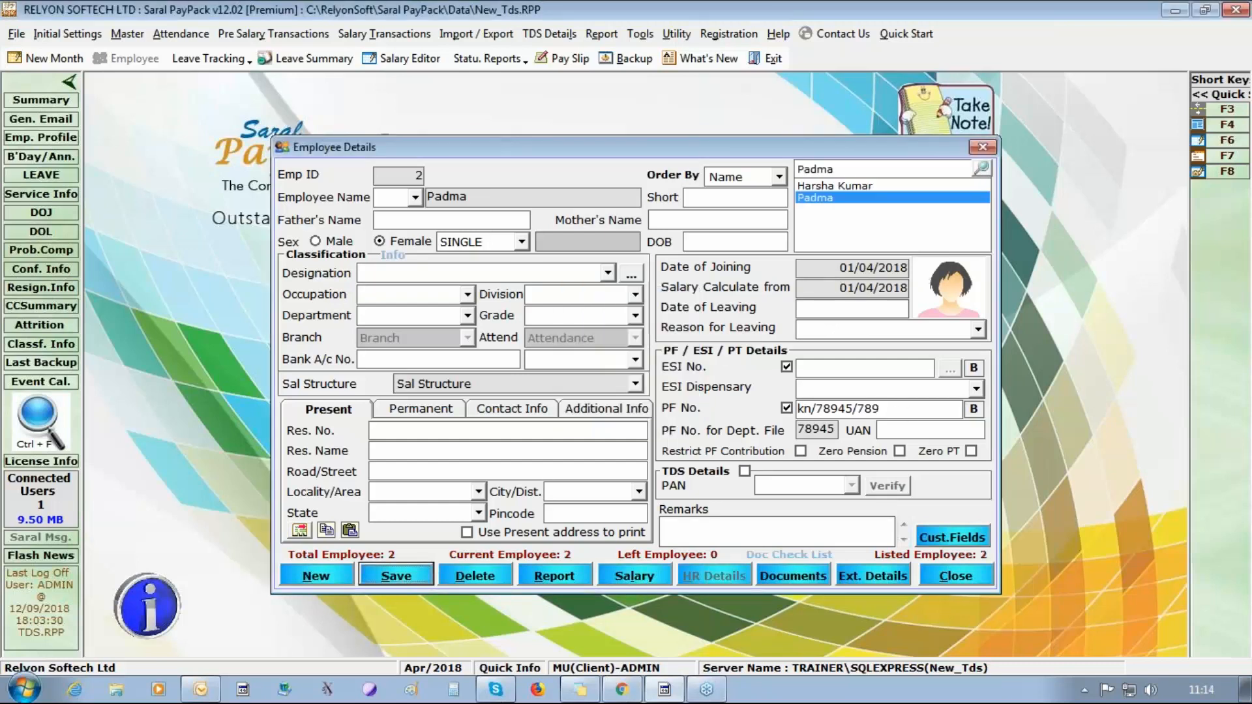
Start a third employee record and enter the employee's full name.
click(323, 576)
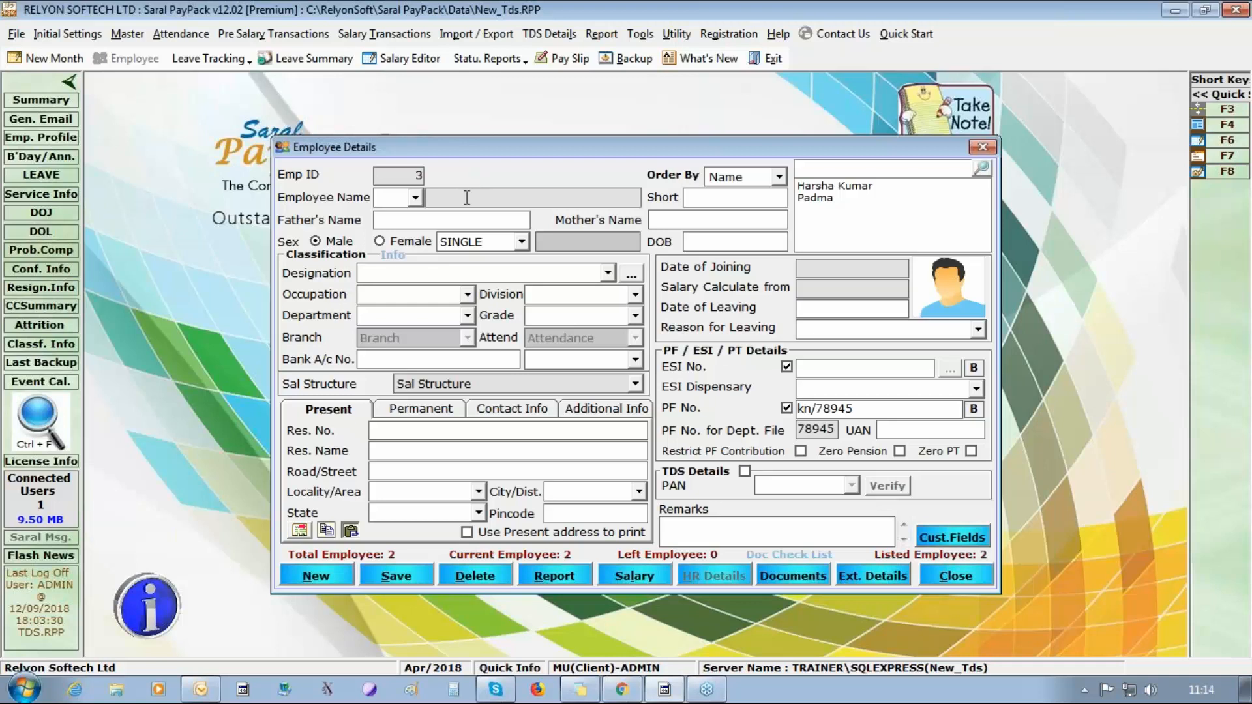
Set the third employee's joining and salary calculation dates to 01/04/2018, complete a unique PF number, and save the record.
click(832, 270)
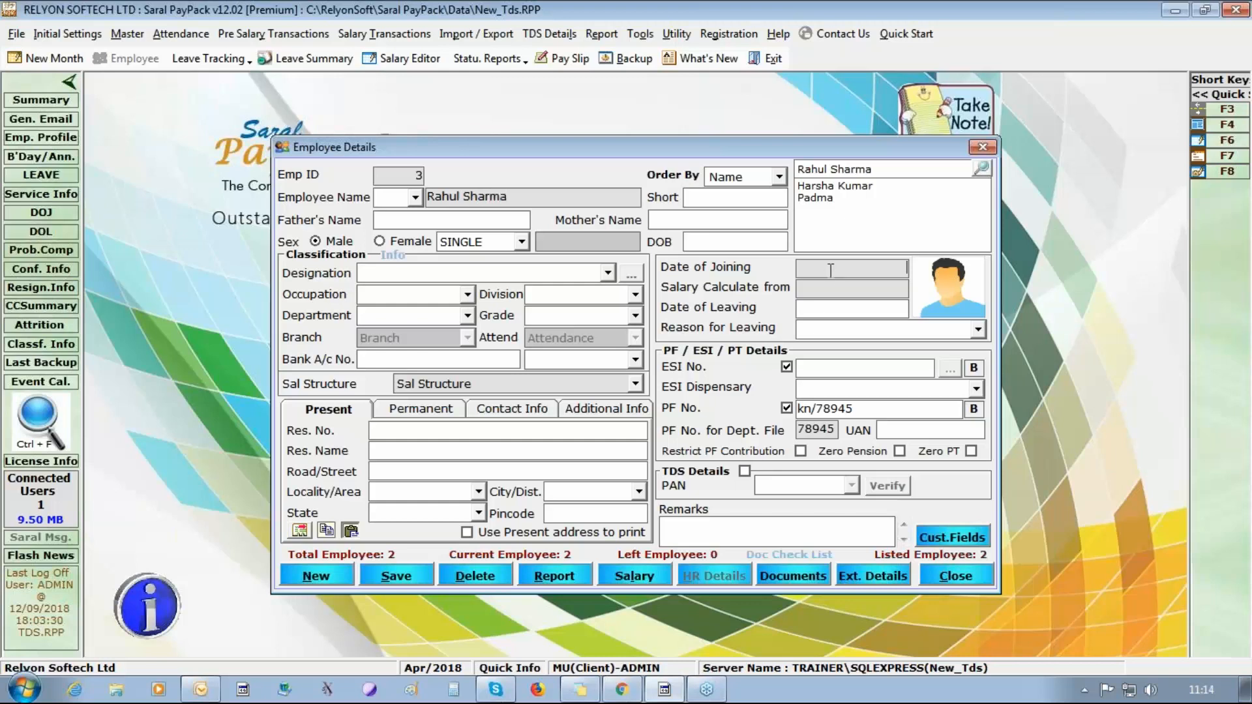
text(01/04/2018)
click(864, 409)
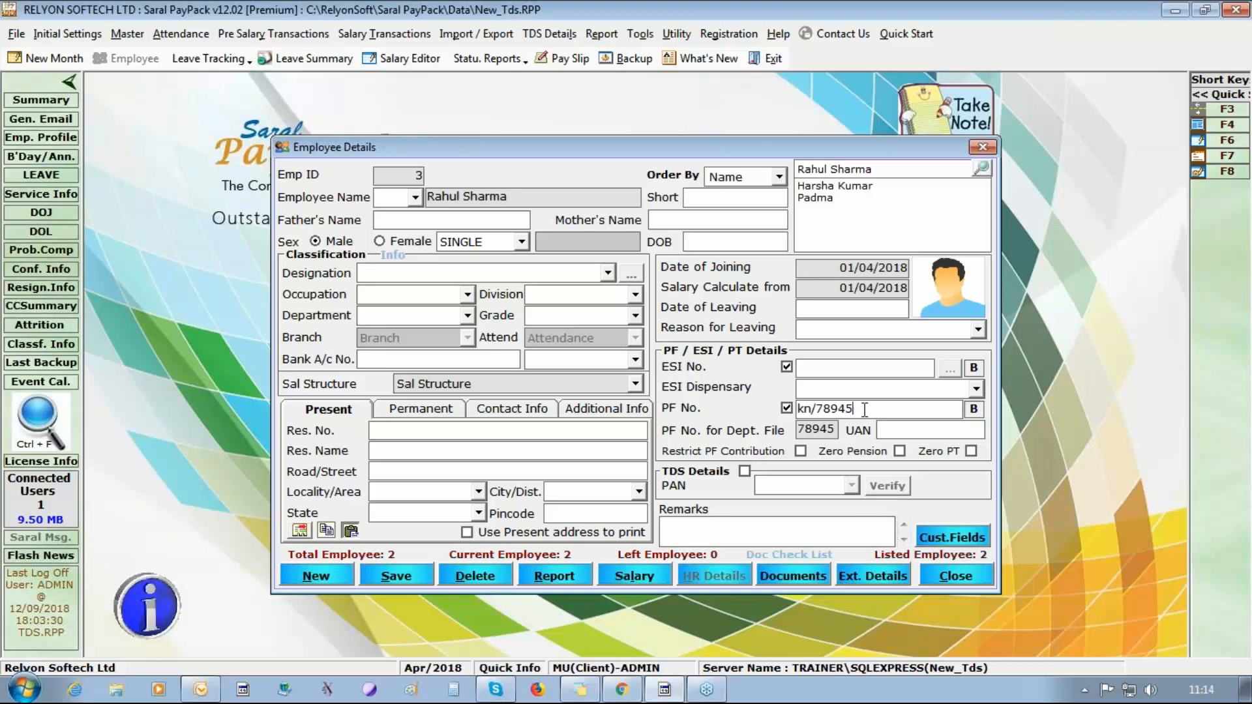
click(369, 582)
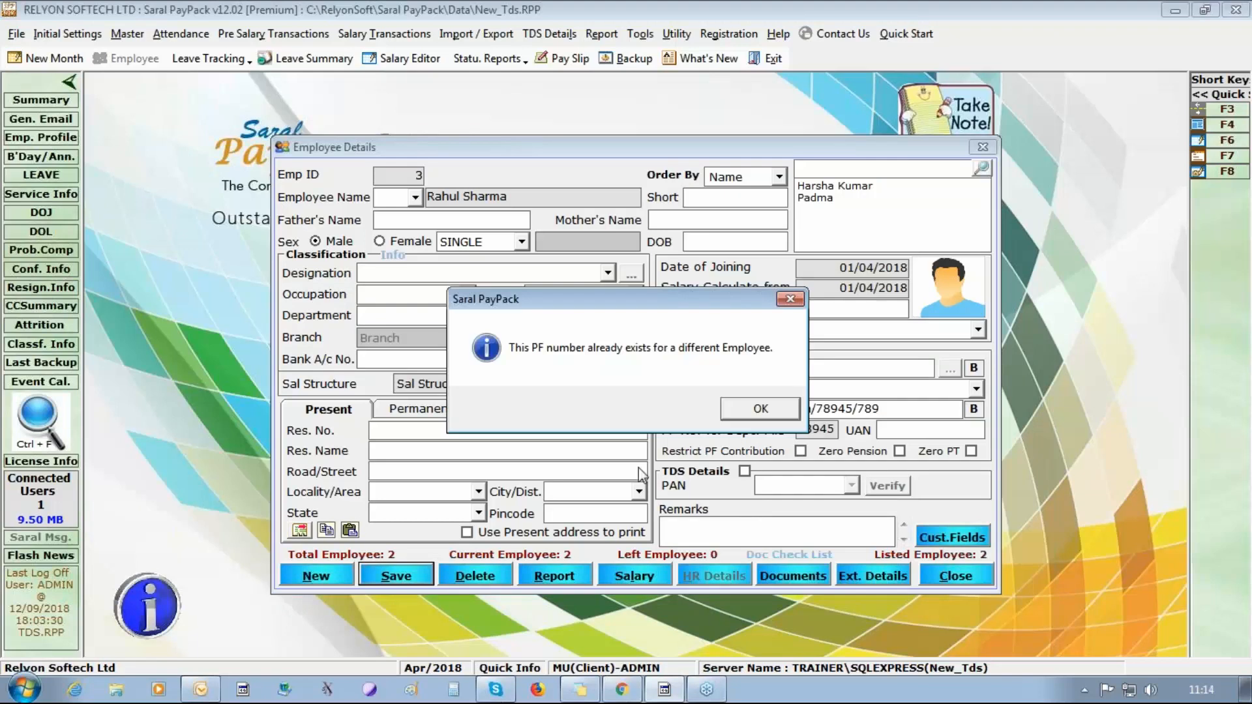
click(788, 415)
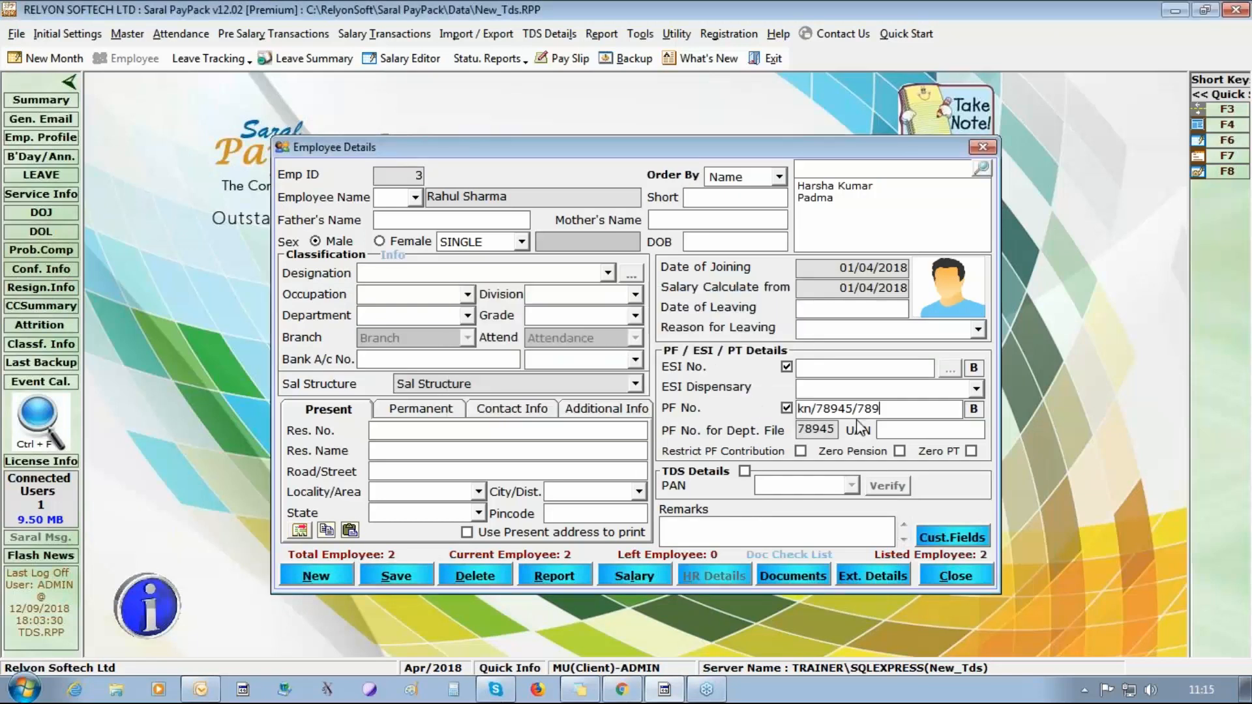
text(1)
click(396, 576)
click(665, 421)
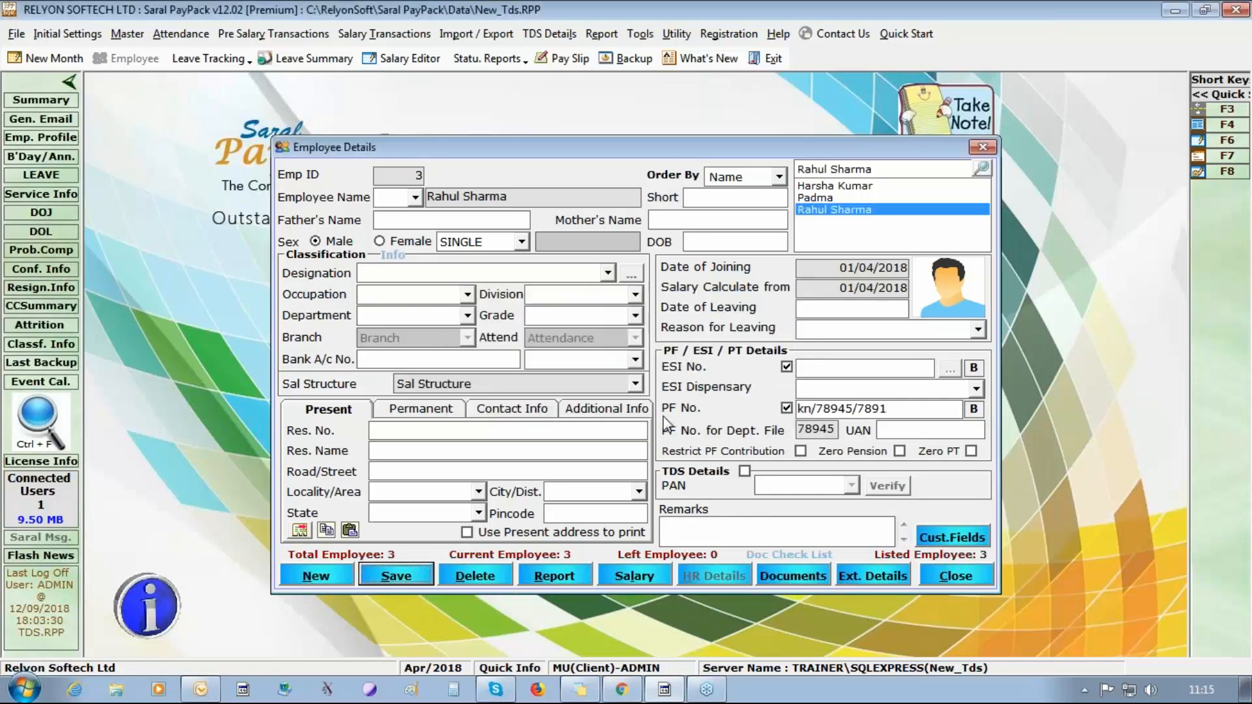
Enable TDS details for the third employee, set the designation to Manager, and enter the date of birth.
click(744, 471)
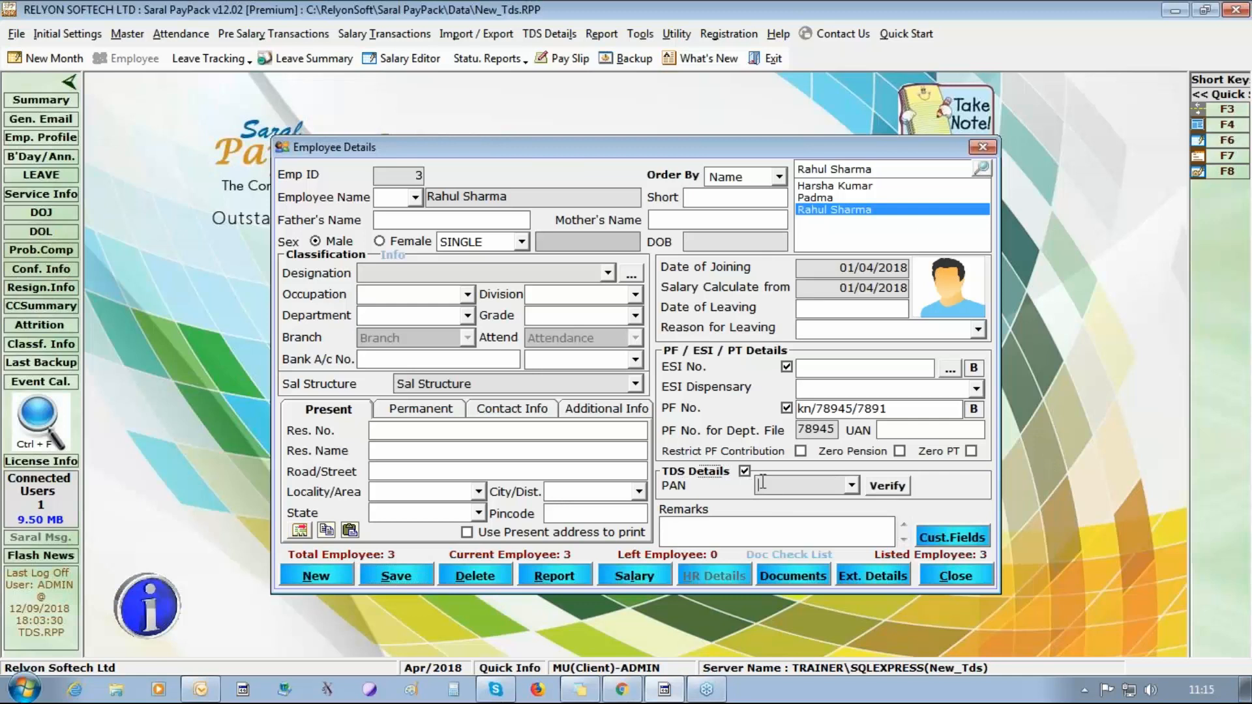
click(607, 273)
click(573, 307)
click(672, 243)
text(01/01/1985)
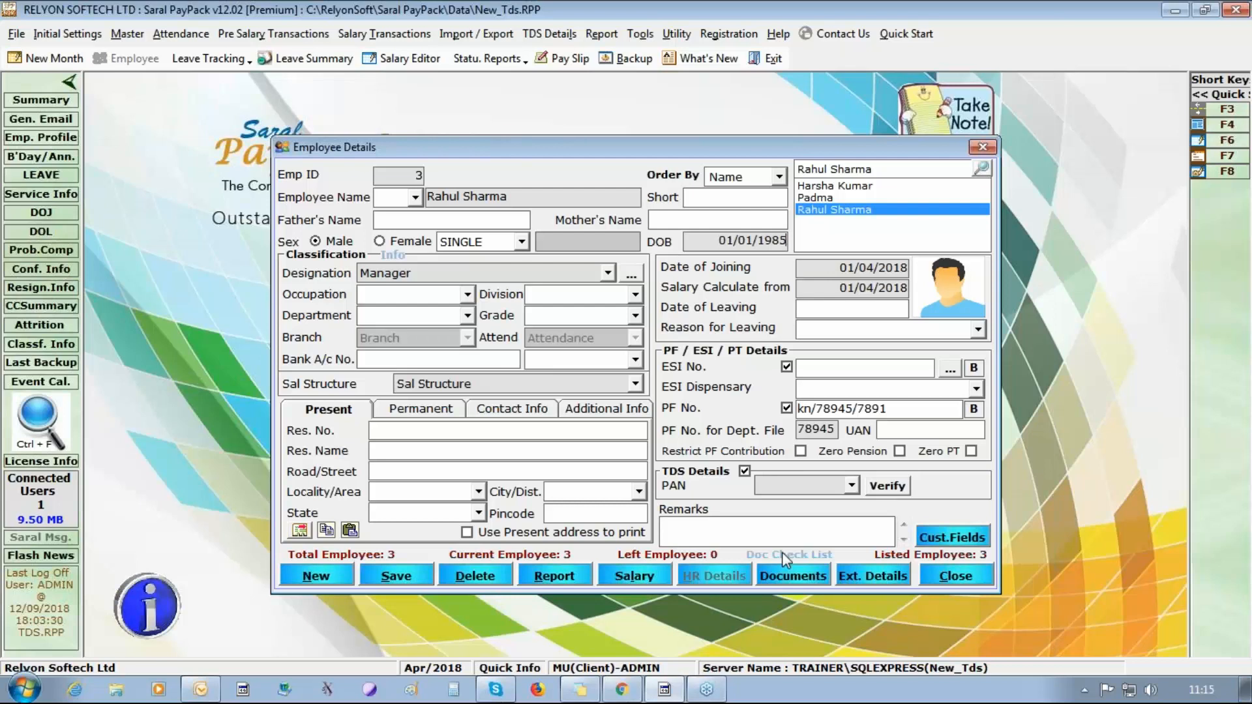
Try to enter the third employee's PAN and save the record.
click(772, 486)
text(aaaapa2222)
click(396, 576)
click(768, 410)
click(786, 482)
key(BackSpace)
text(p)
click(399, 577)
click(718, 418)
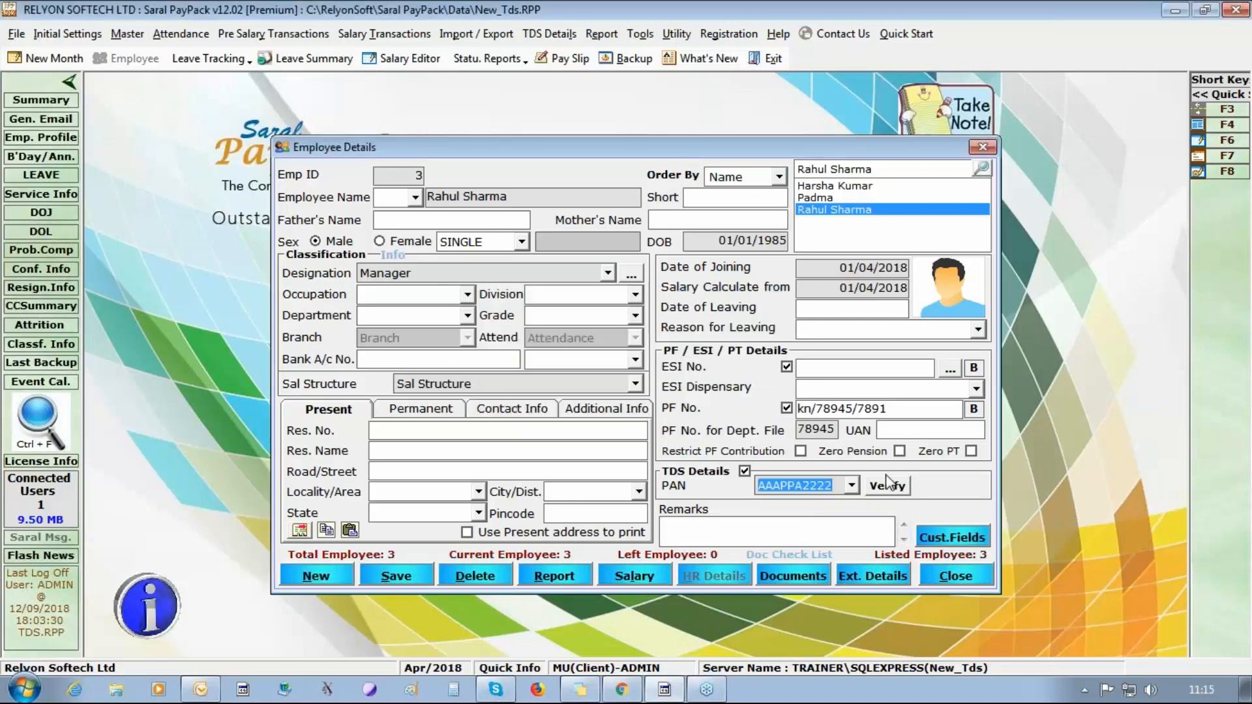
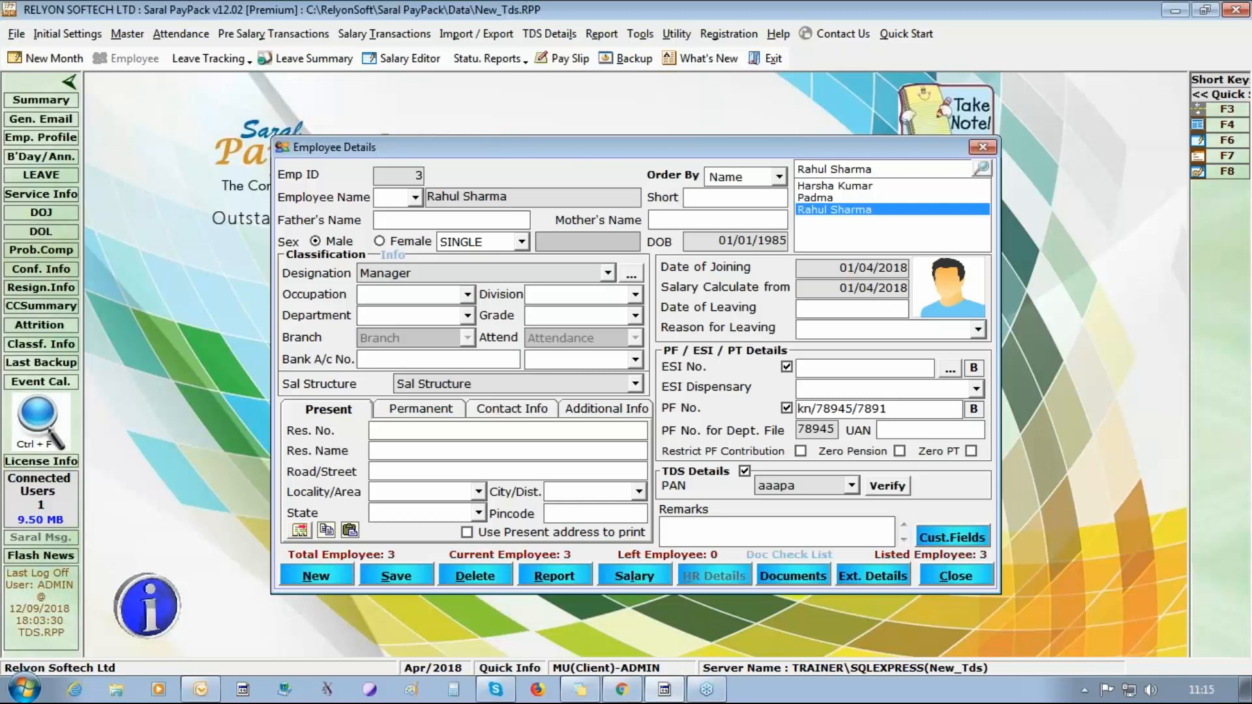
Replace the third employee's PAN with a complete, valid one and save the record.
click(412, 577)
click(628, 410)
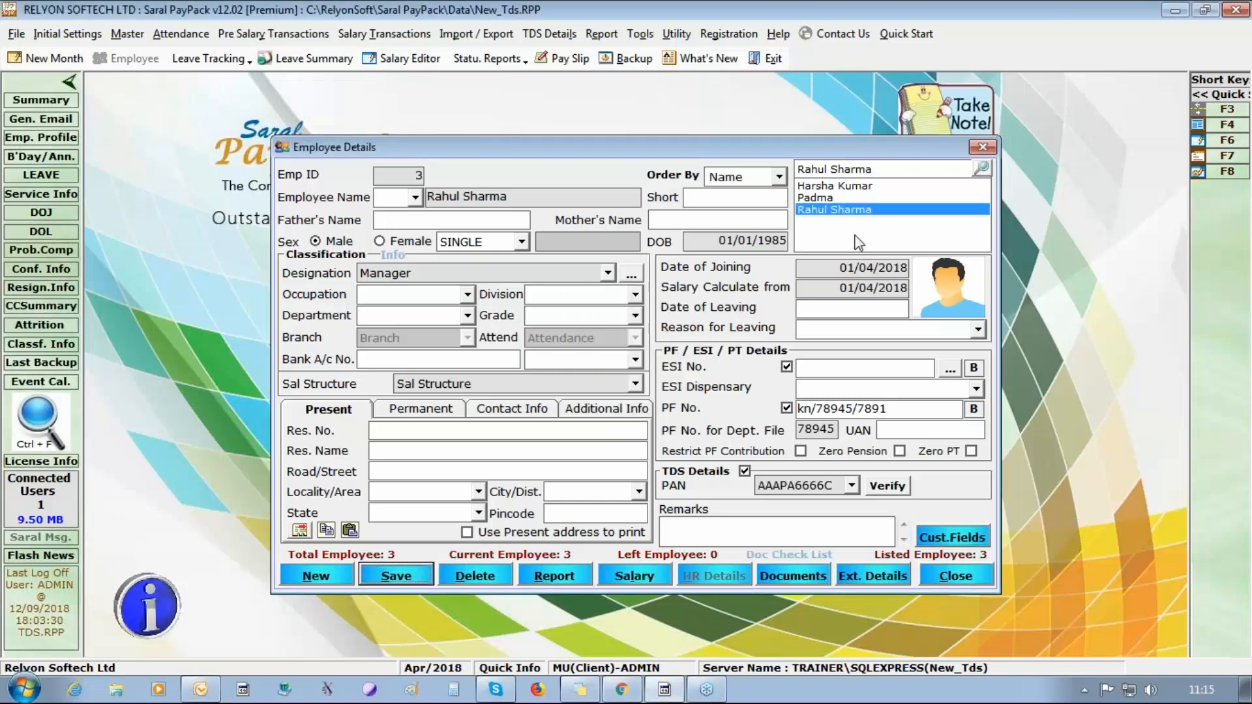
Open the second employee's record, set the designation to Manager, and fill in the date of birth.
click(829, 196)
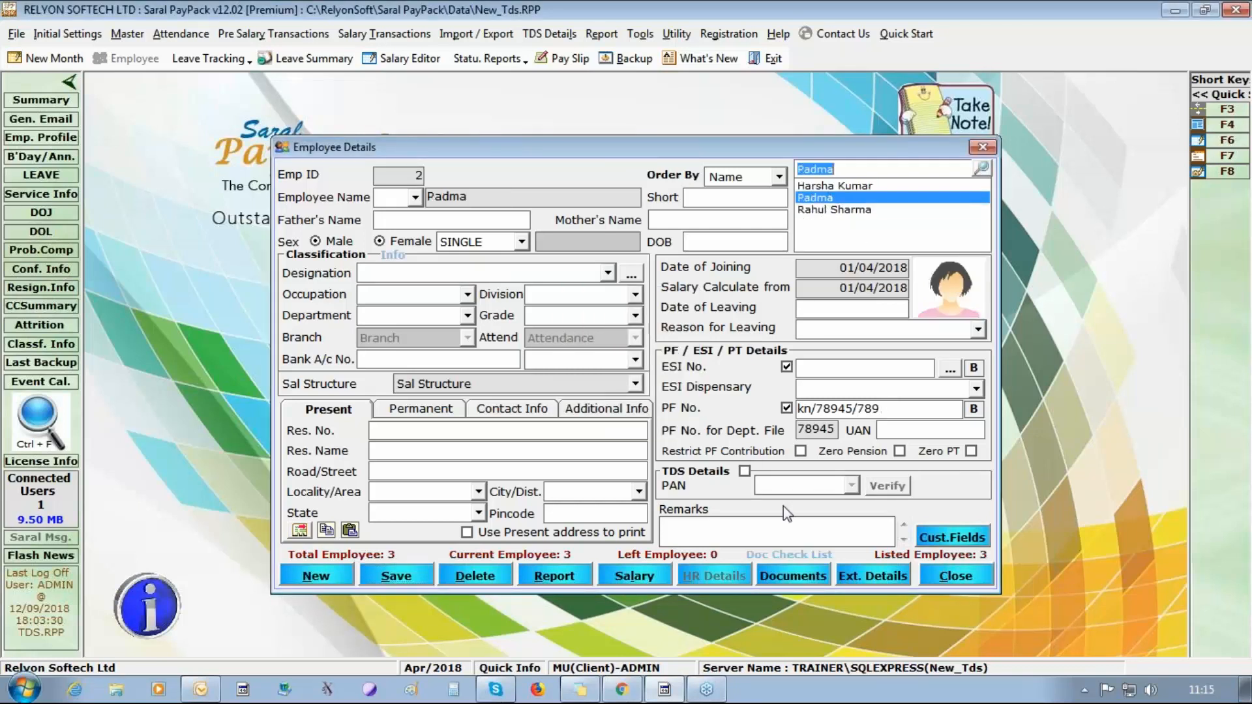
click(706, 240)
click(606, 273)
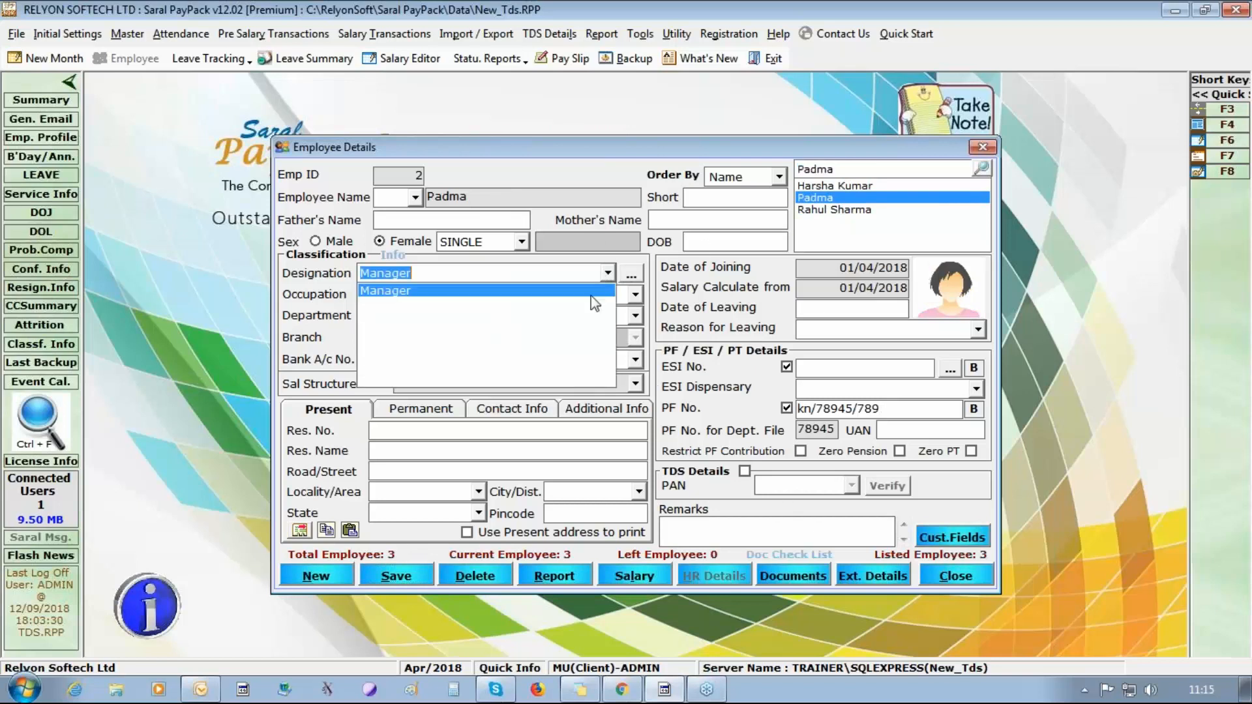
click(595, 293)
text(14/01/199)
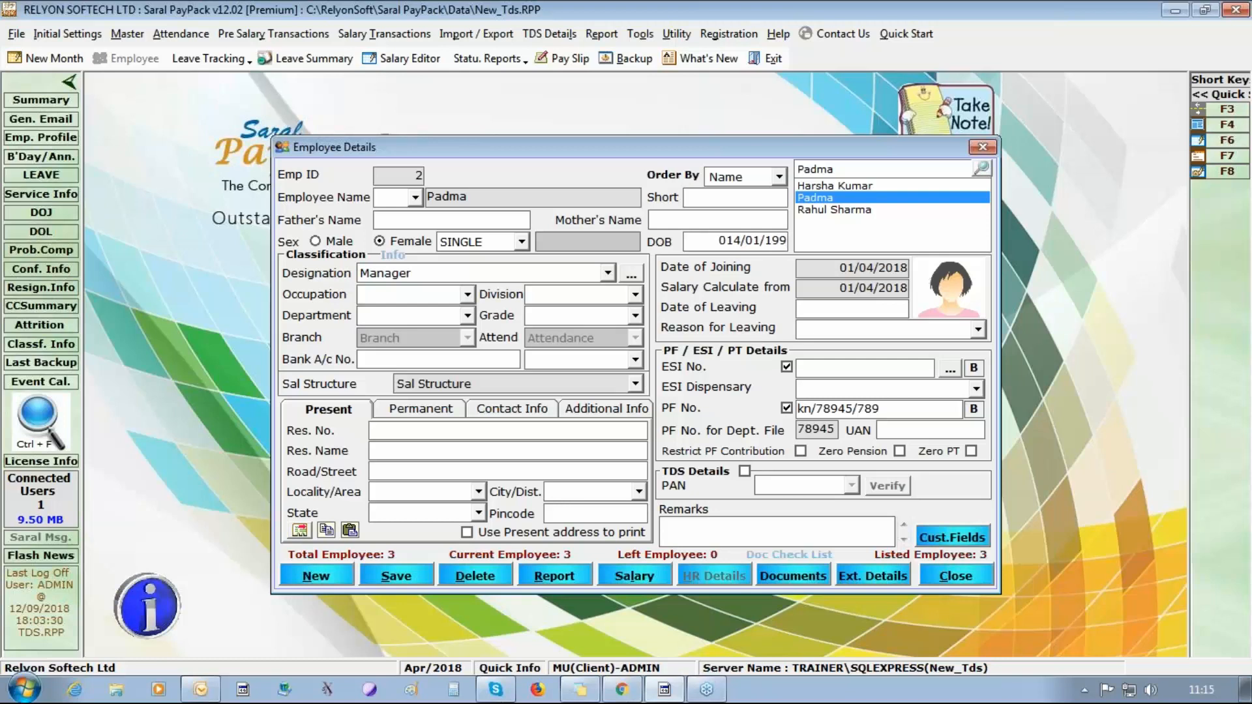
Try to enable TDS details for the second employee, enter the PAN, and save the record.
click(753, 470)
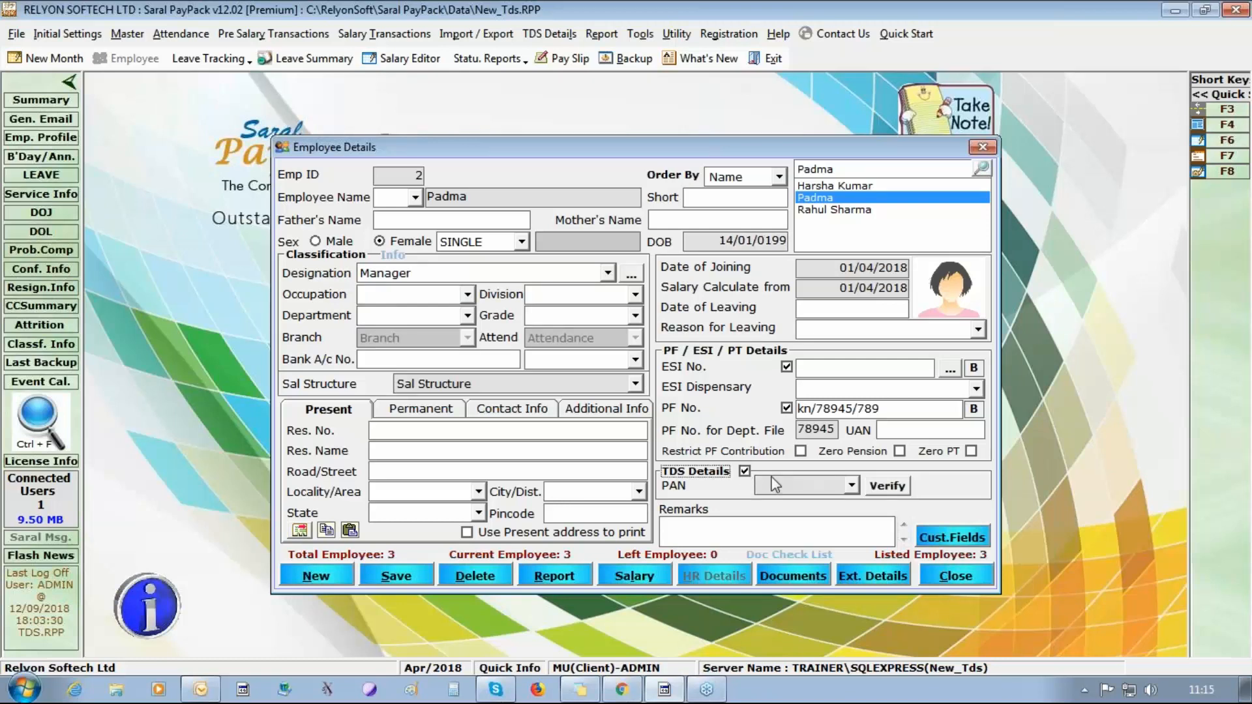
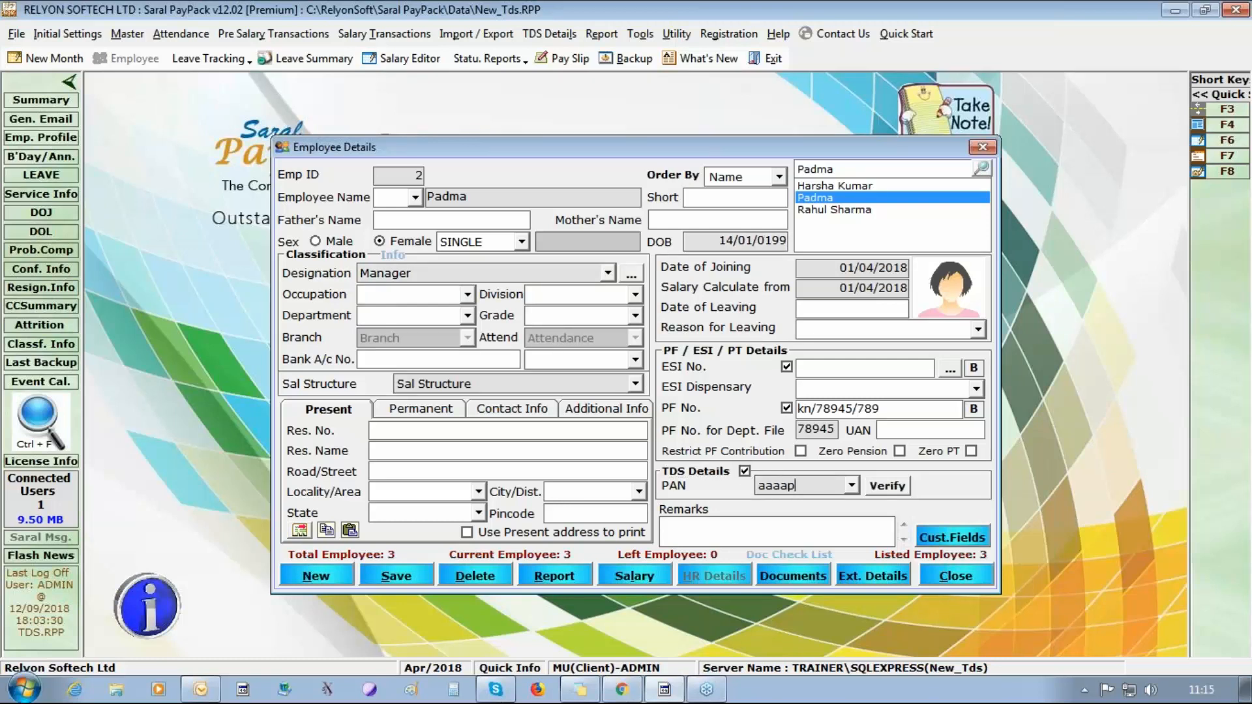
click(899, 411)
text(1)
click(396, 575)
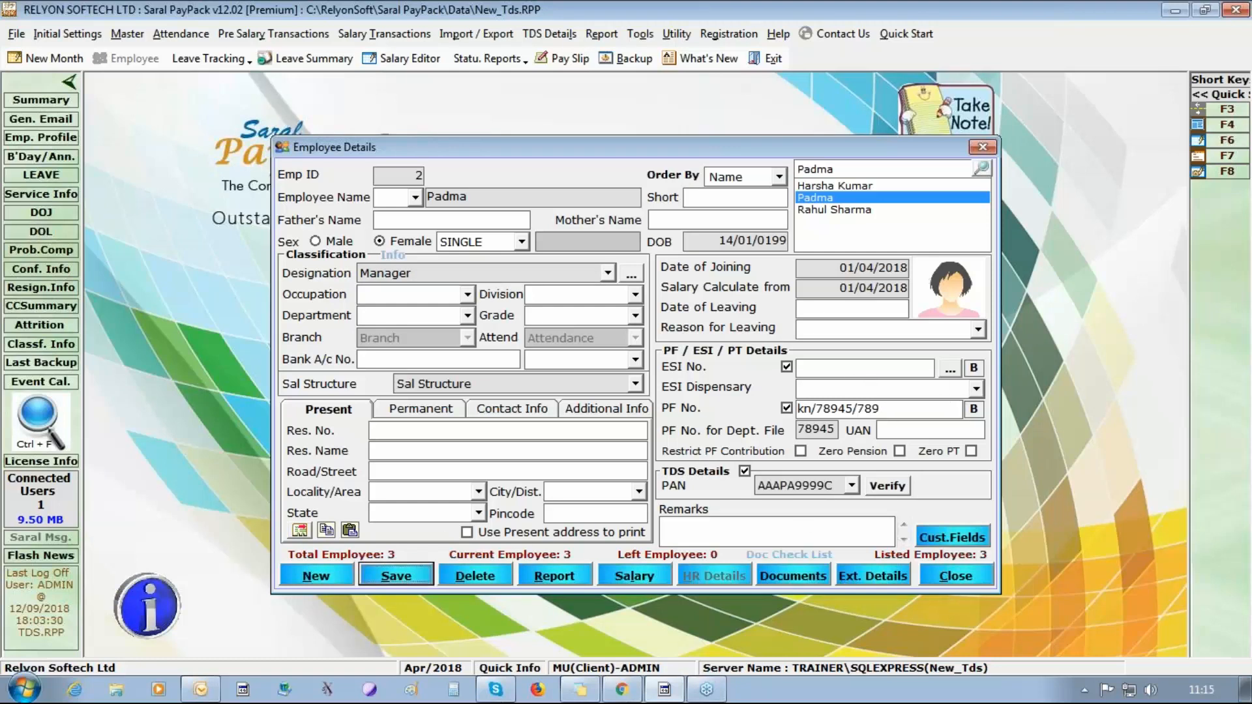
click(733, 421)
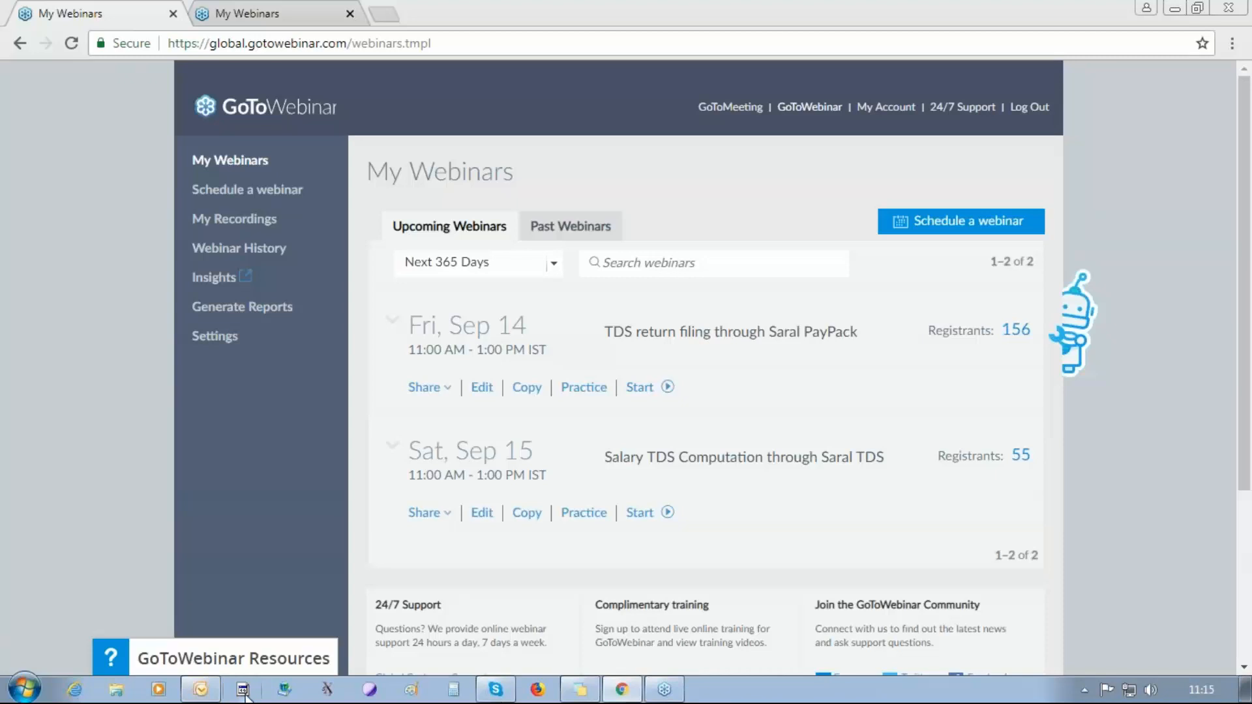
Minimize the browser, relaunch Saral PayPack from the desktop, and open the employee details.
click(1173, 8)
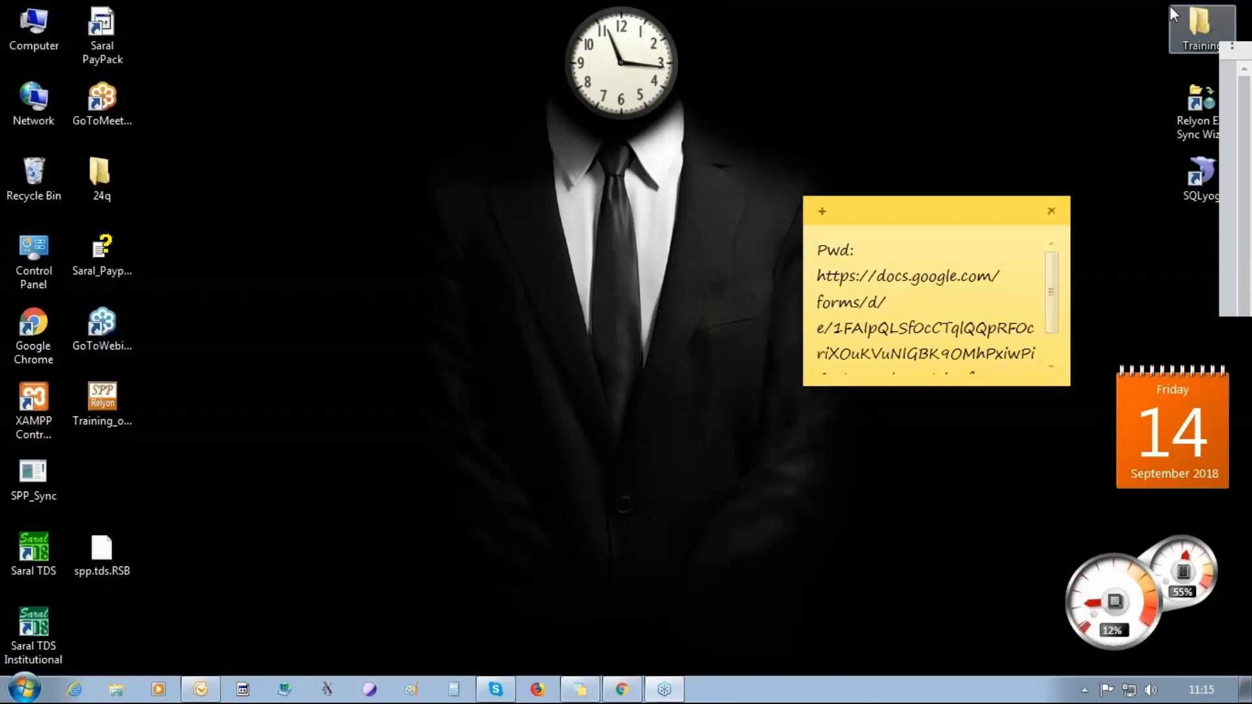
right_click(99, 30)
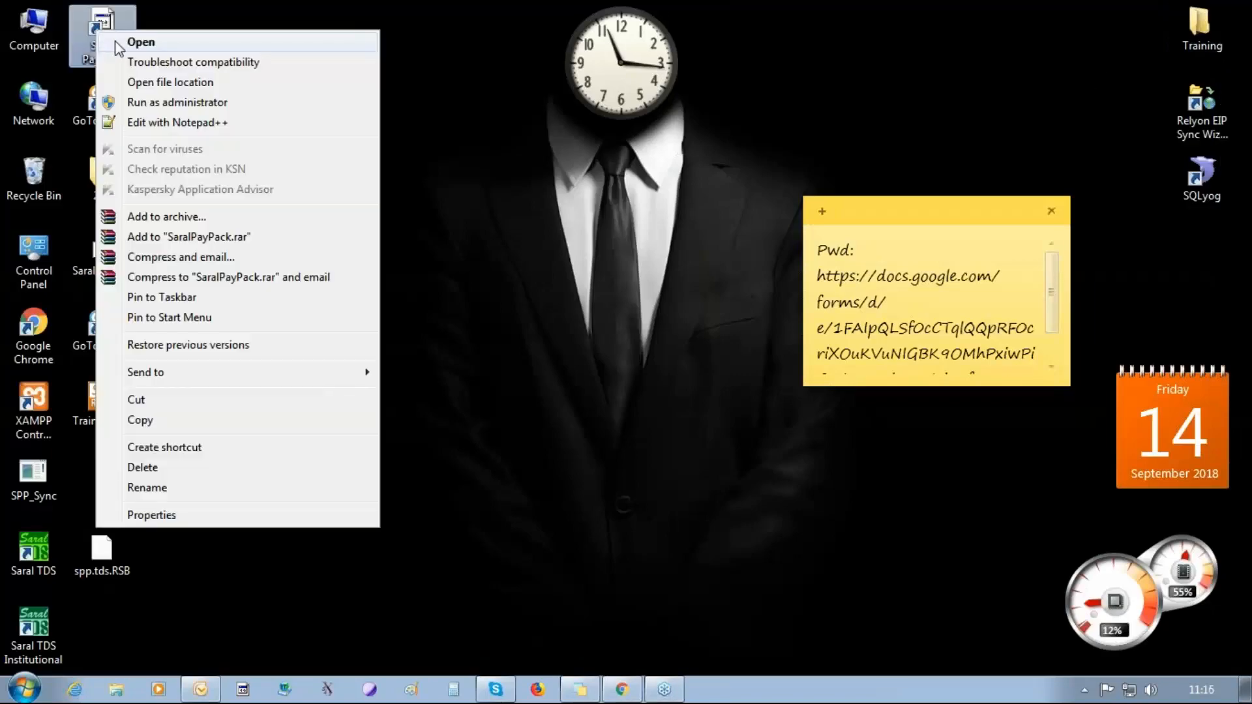
key(Escape)
key(Return)
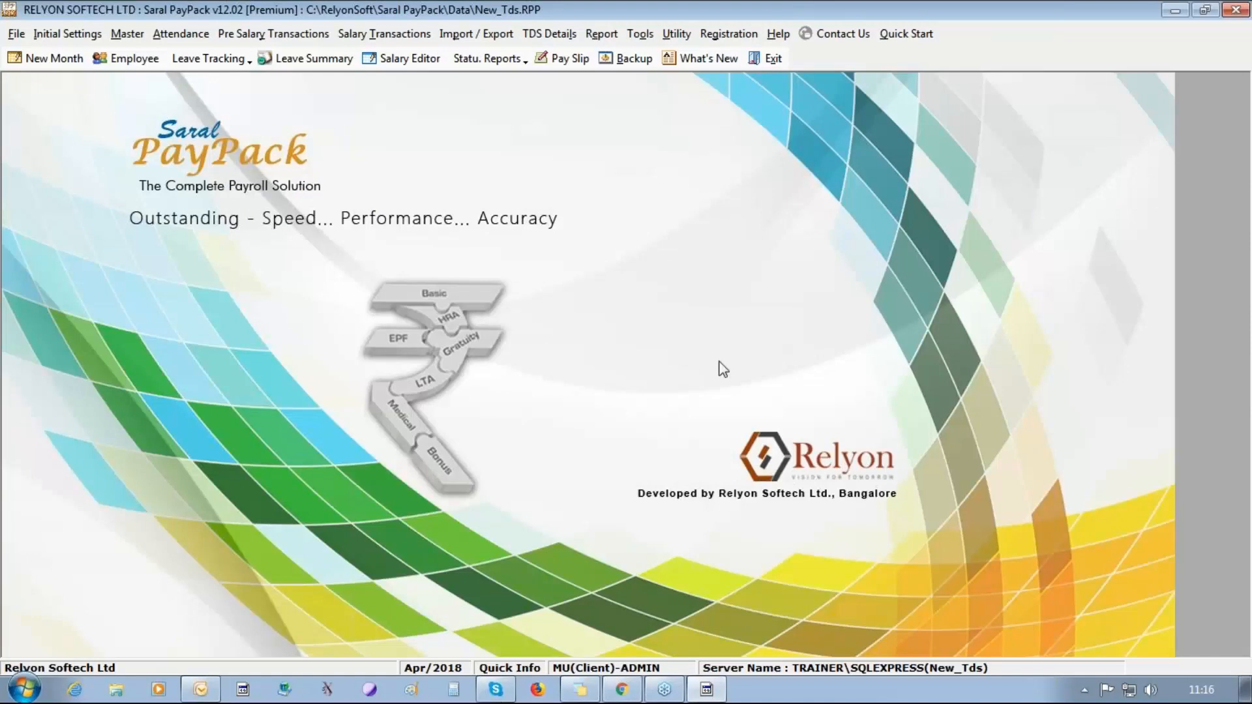
click(129, 60)
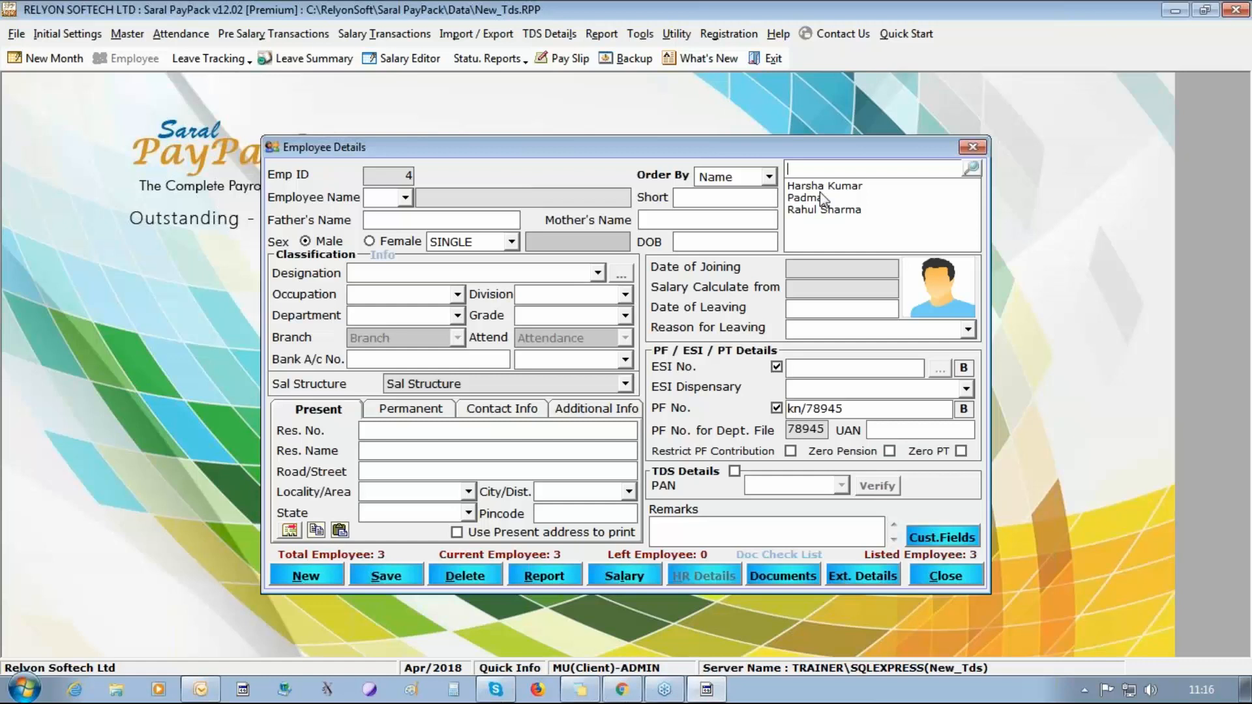
Check the employee records, reopen the second employee's record, and enter the designation Manager and the date of birth.
click(821, 186)
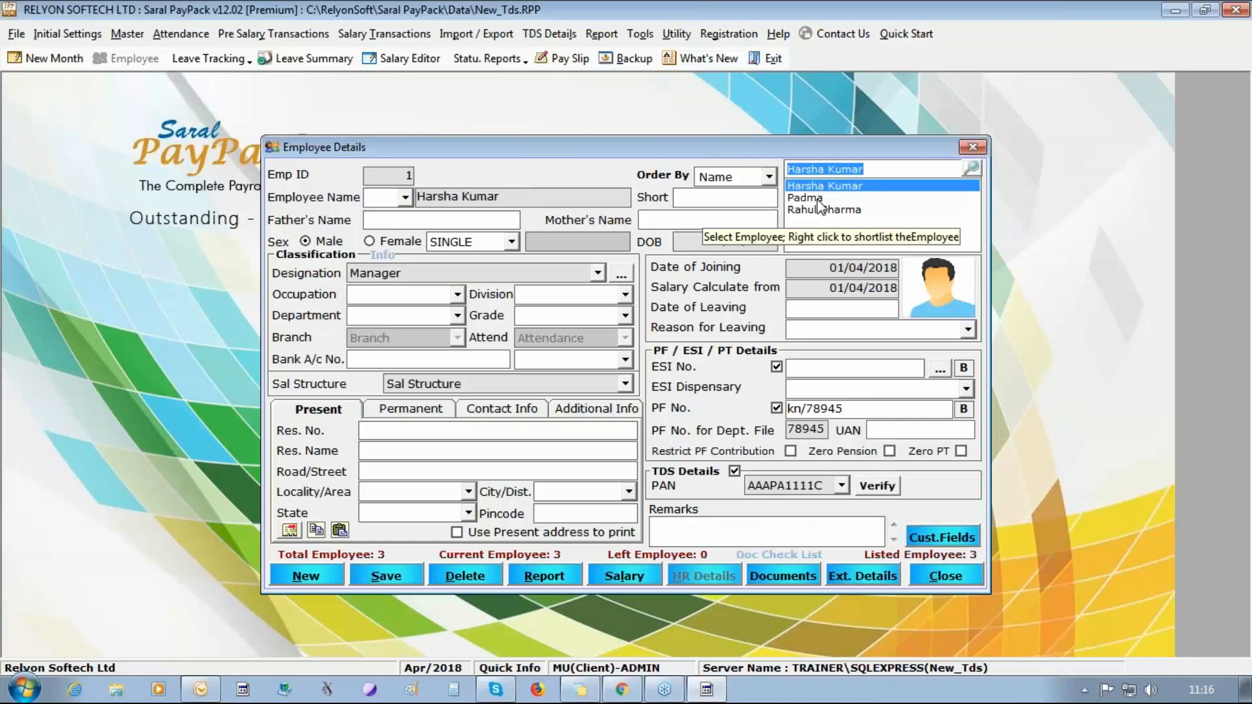
click(821, 202)
click(818, 211)
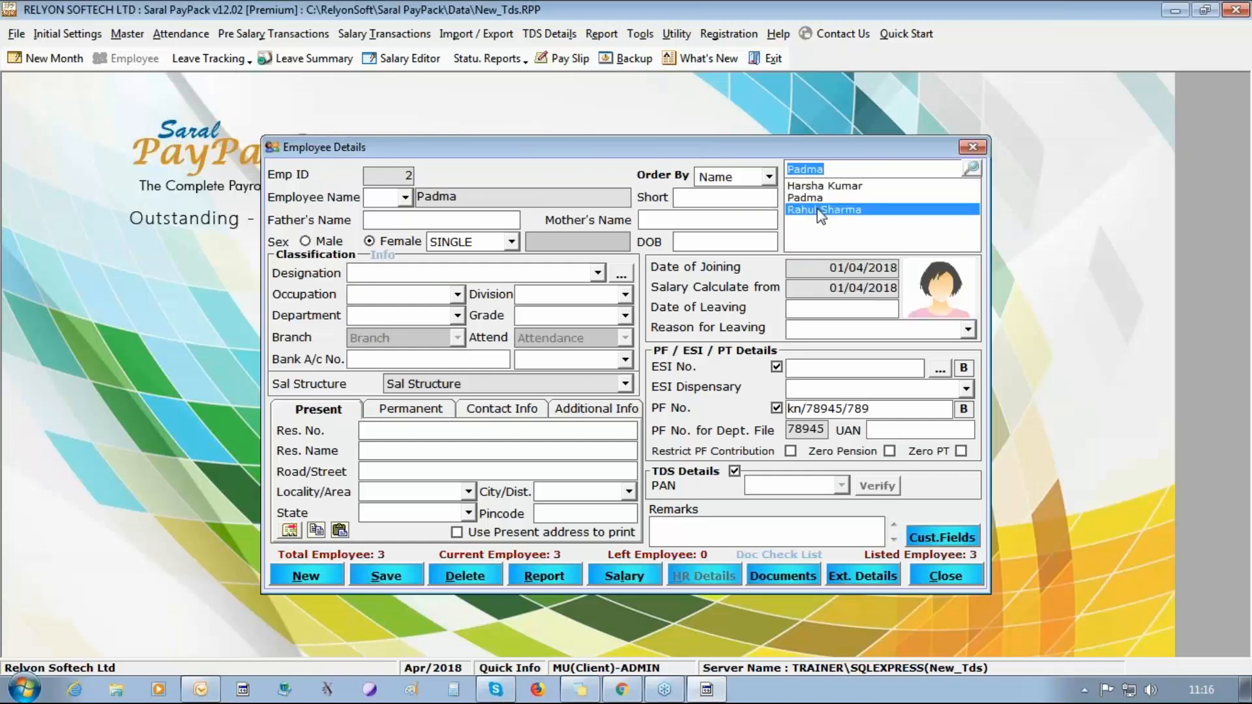
click(815, 198)
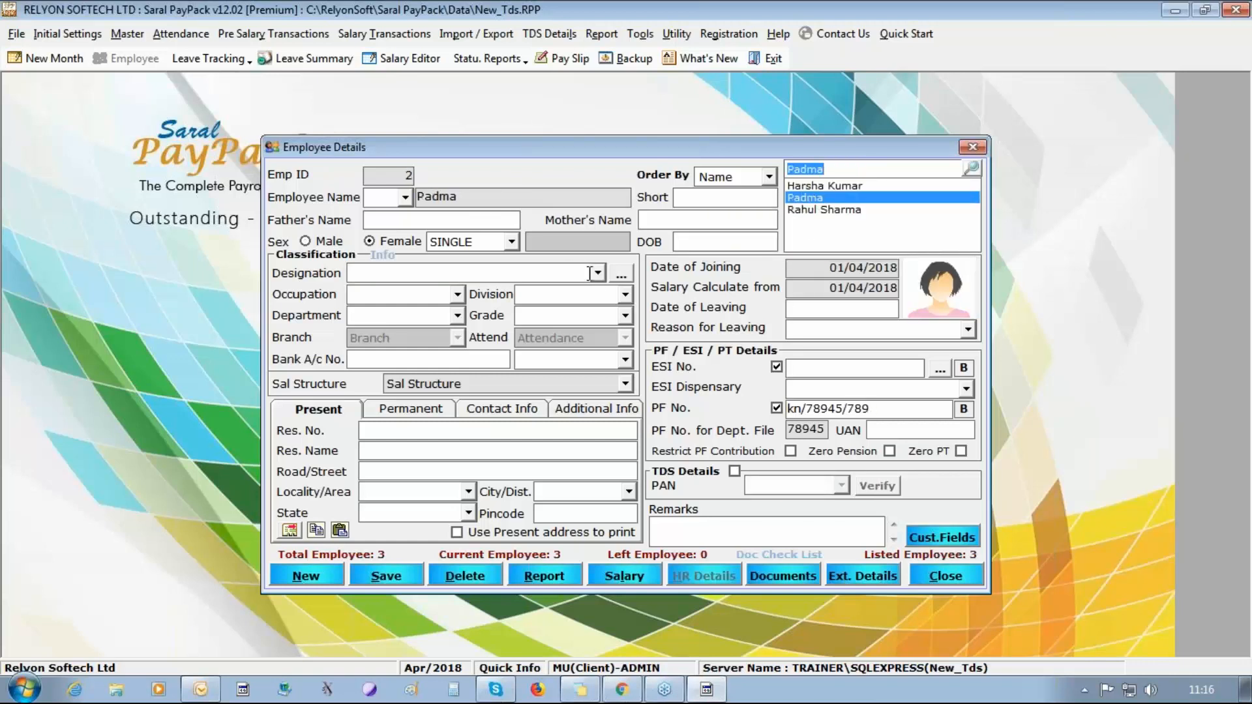
click(707, 241)
text(01)
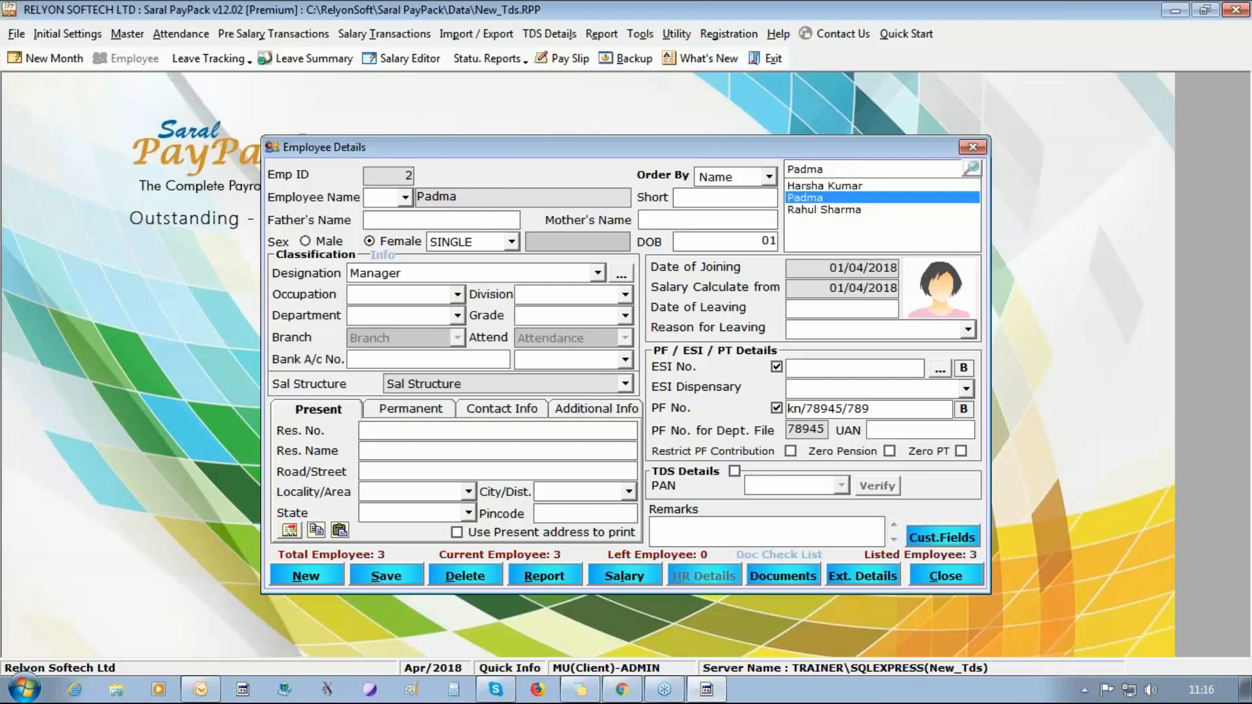
text(/01/1980)
Enable TDS details for the second employee, enter the PAN, and save the record.
click(735, 470)
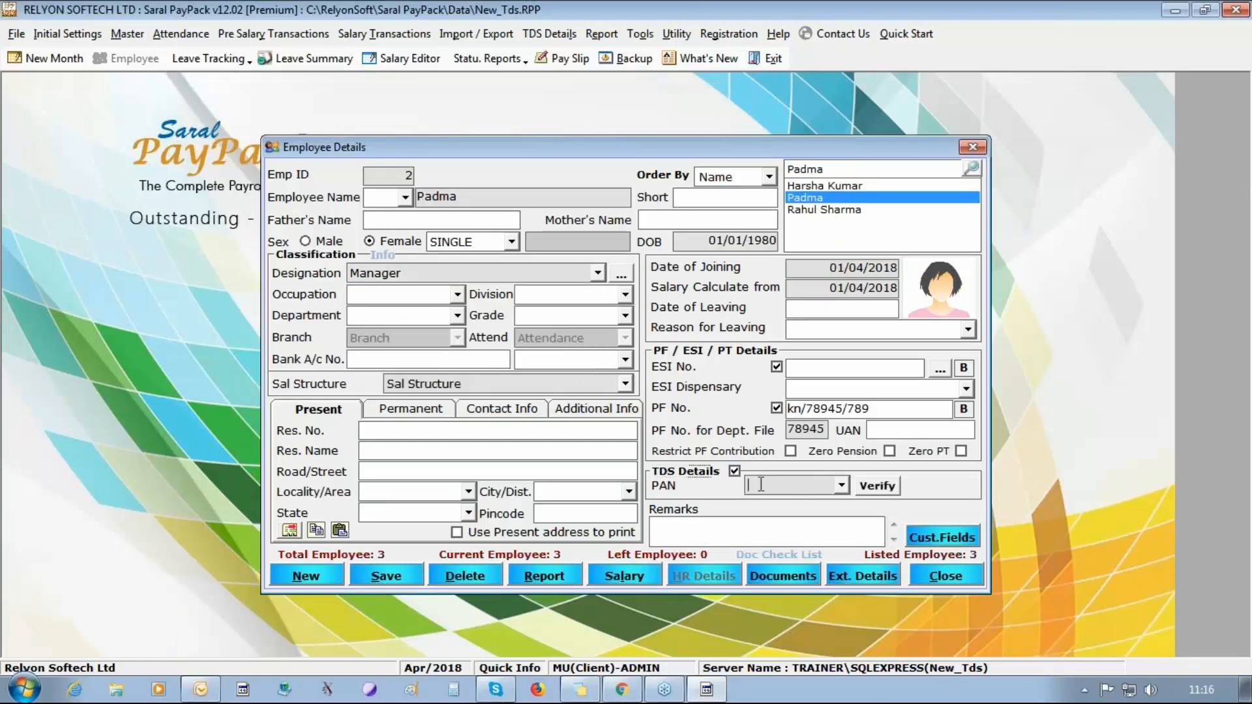
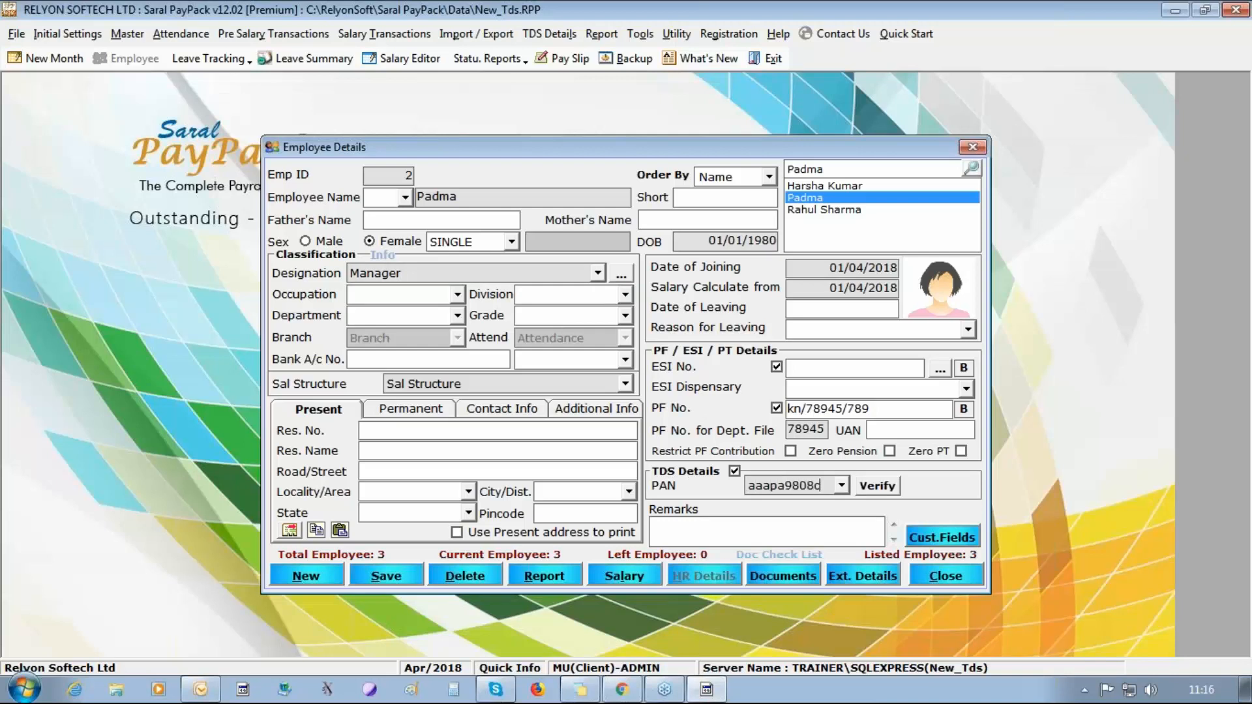
click(395, 577)
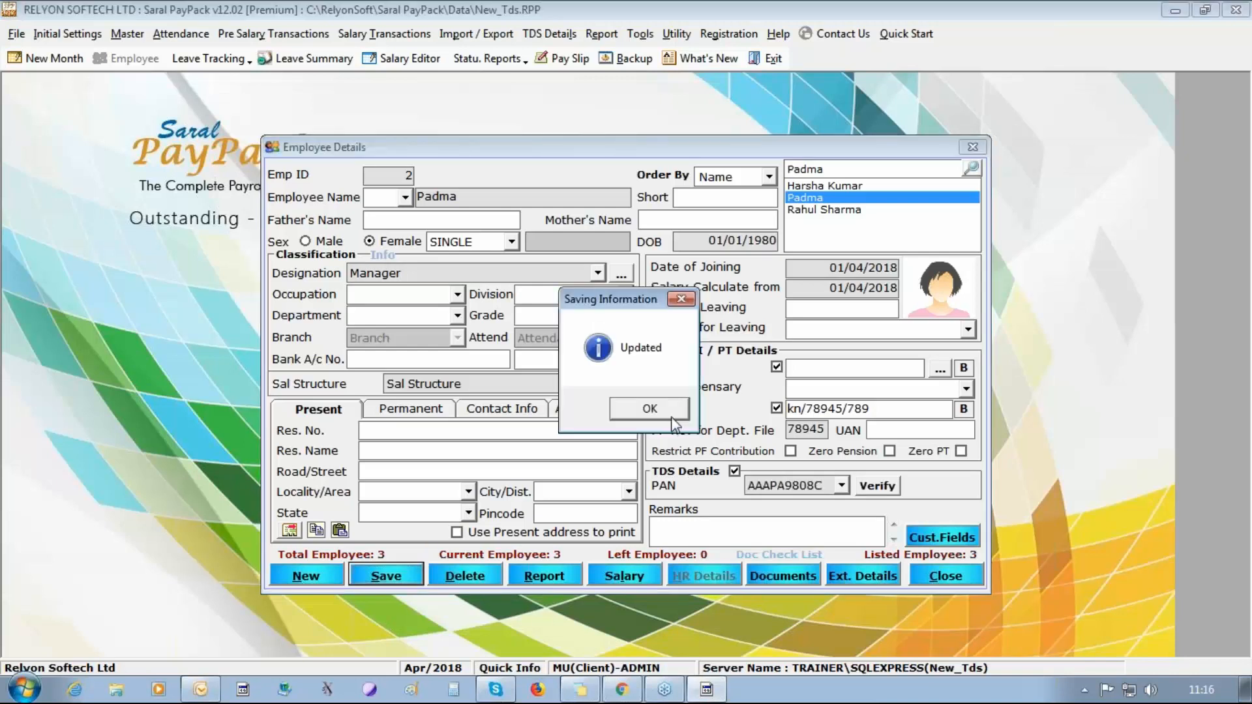
click(672, 418)
Go through the saved employee records to the third employee and open the salary entry, accepting the salary rate update.
click(848, 187)
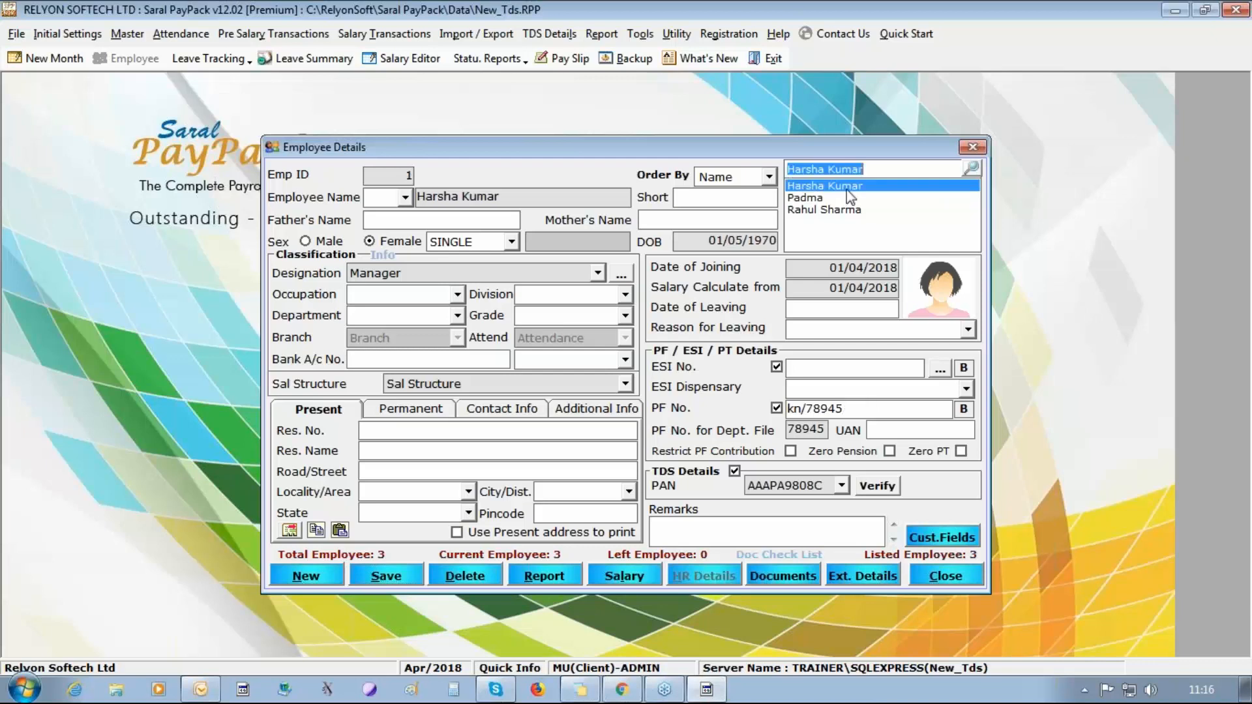
key(Down)
key(Down)
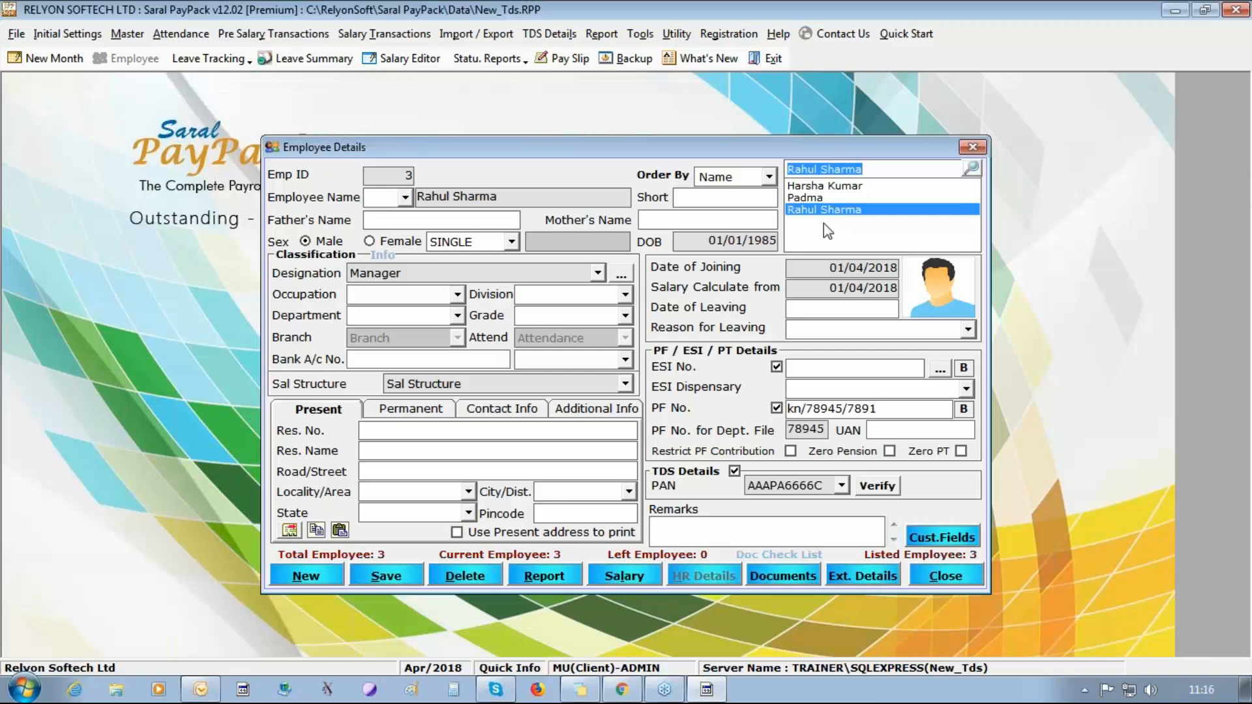
click(624, 577)
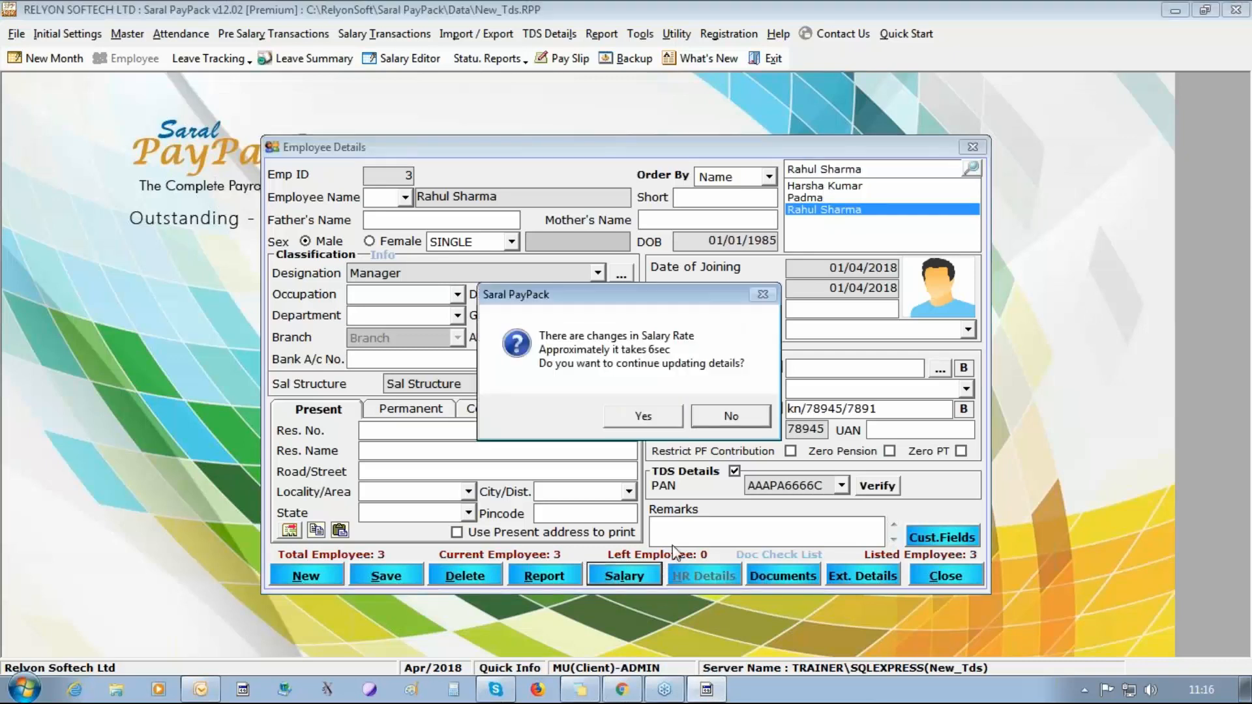
click(638, 418)
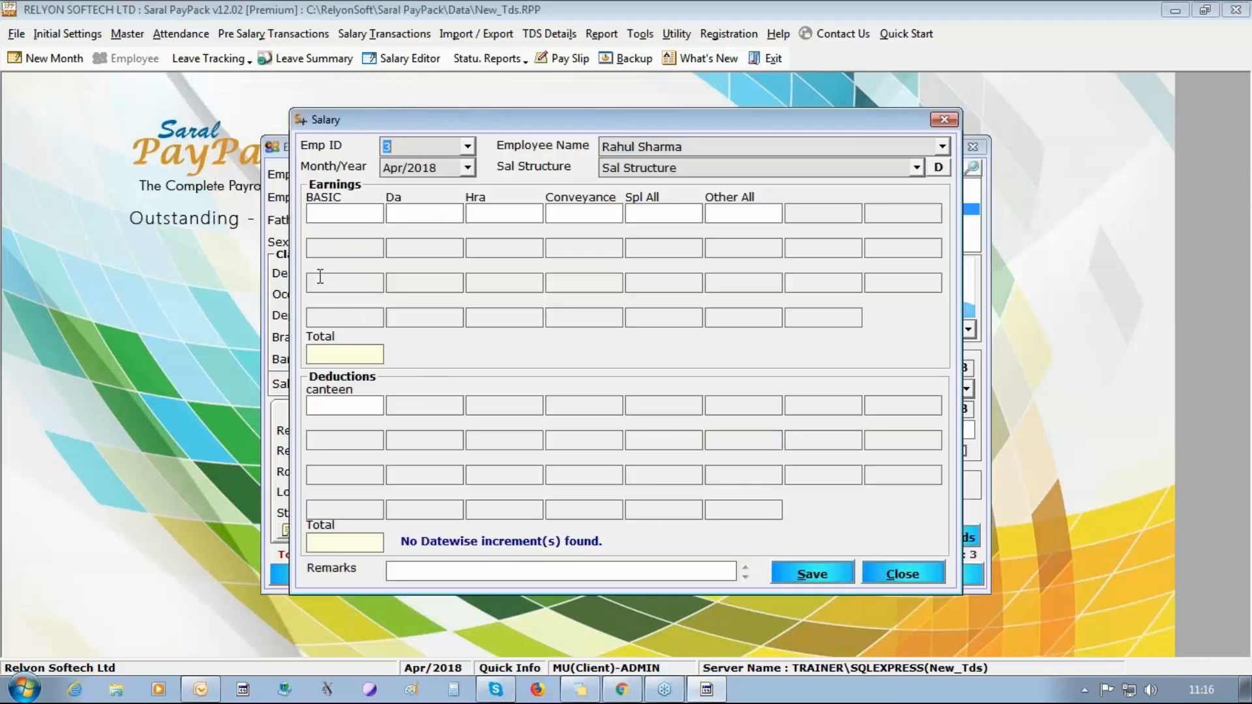
Enter the third employee's April 2018 earnings: Basic 20,000, Da 18,500 and Hra 15,000.
click(332, 208)
text(20000)
key(Tab)
text(185000)
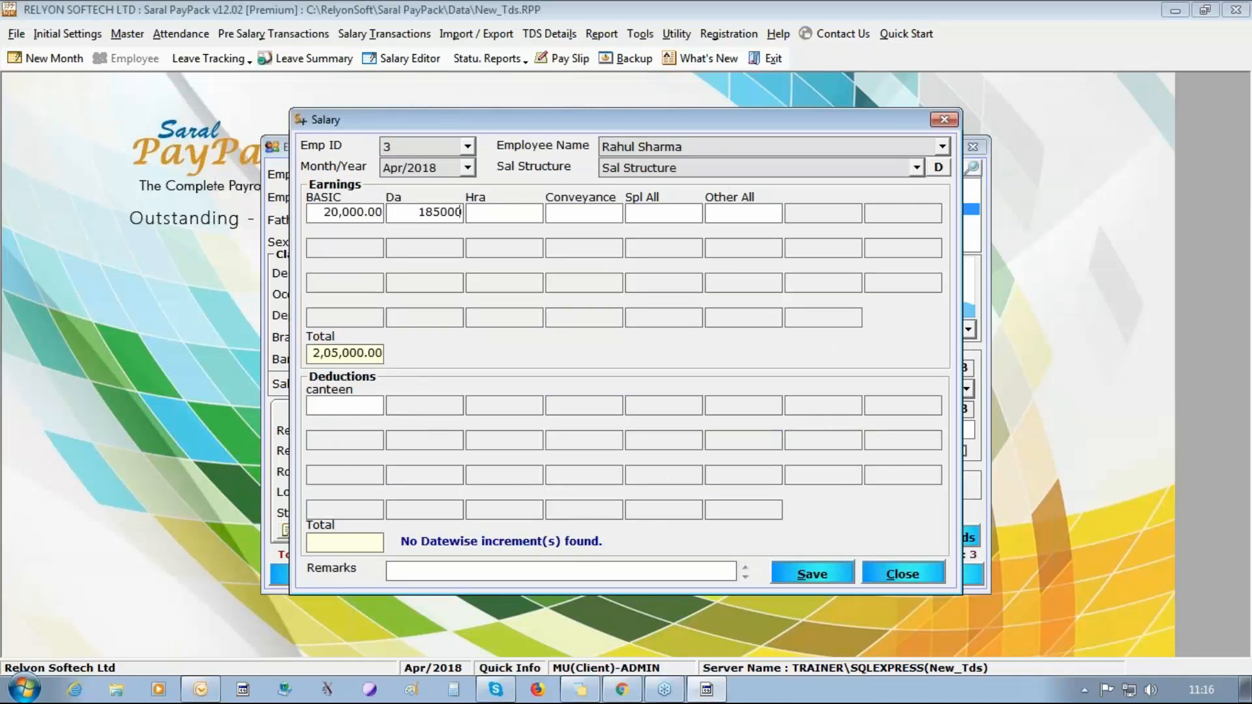
key(BackSpace)
key(Tab)
text(15,00)
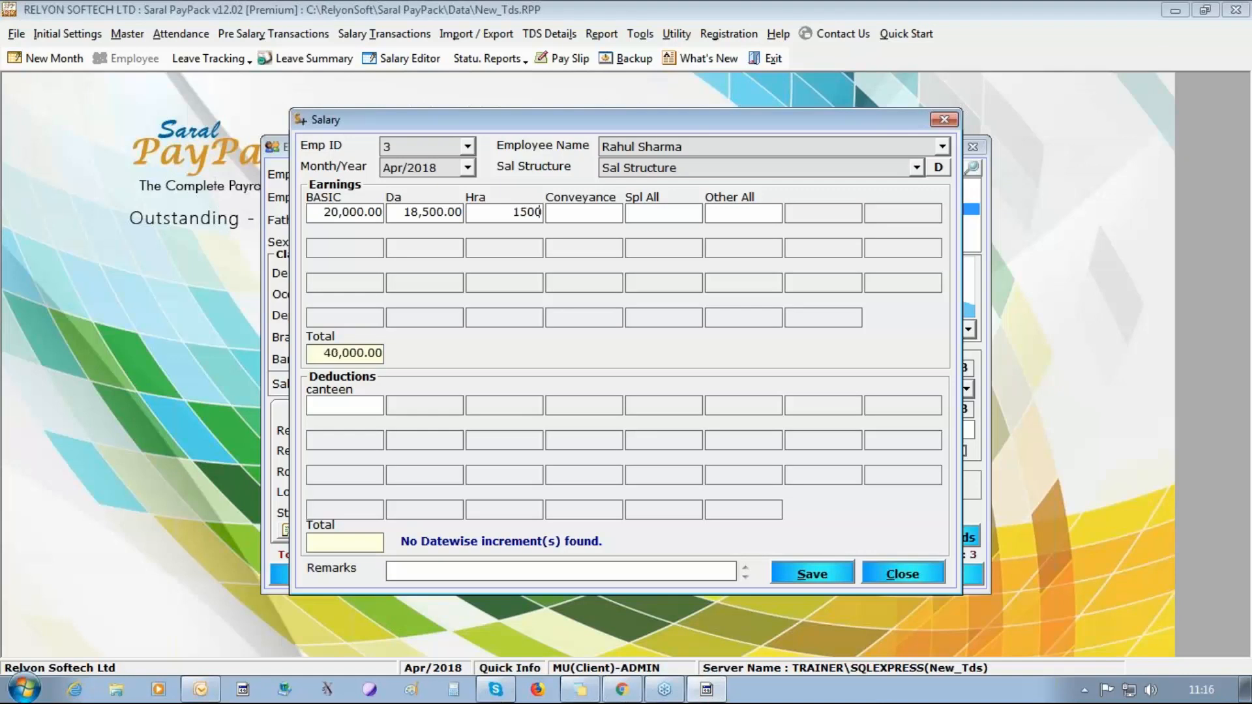
text(0)
Enter the third employee's remaining earnings: Conveyance 5,000, Spl All 5,000 and Other All 10,000.
key(Tab)
text(5000)
key(BackSpace)
text(0)
key(Tab)
text(5000)
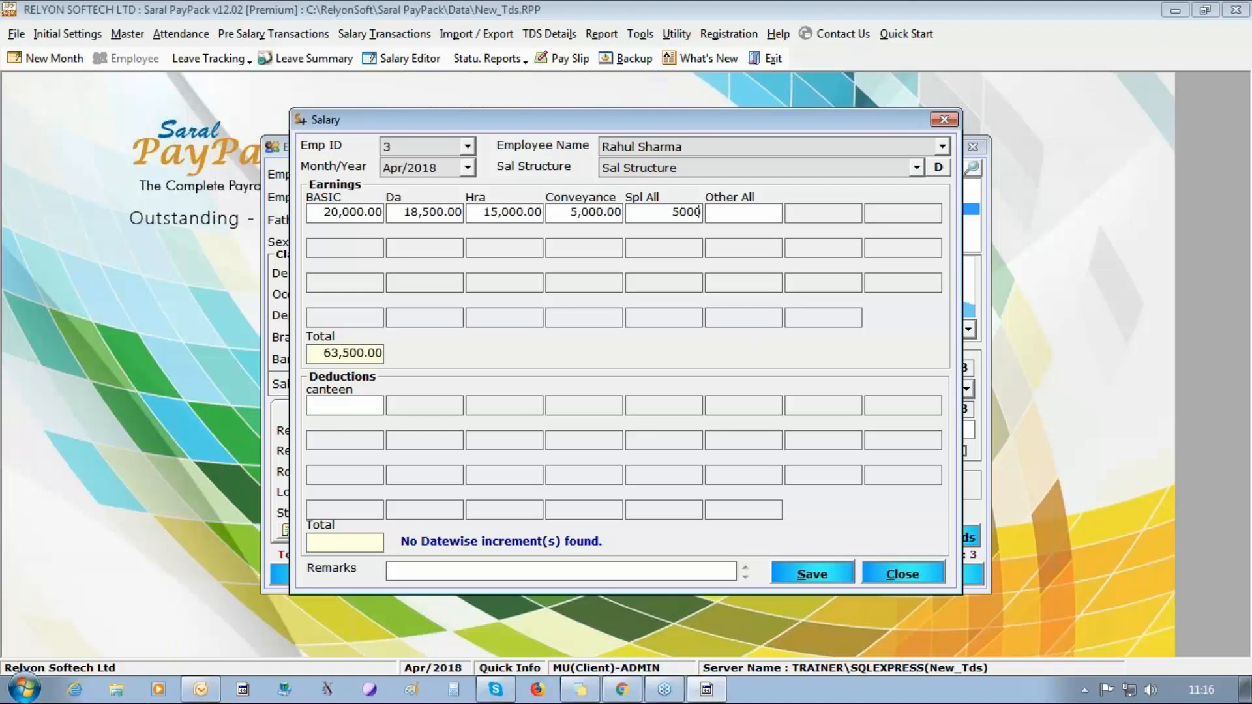
key(Tab)
text(10,000)
Set the third employee's canteen deduction to 1,000 and save the salary.
click(339, 401)
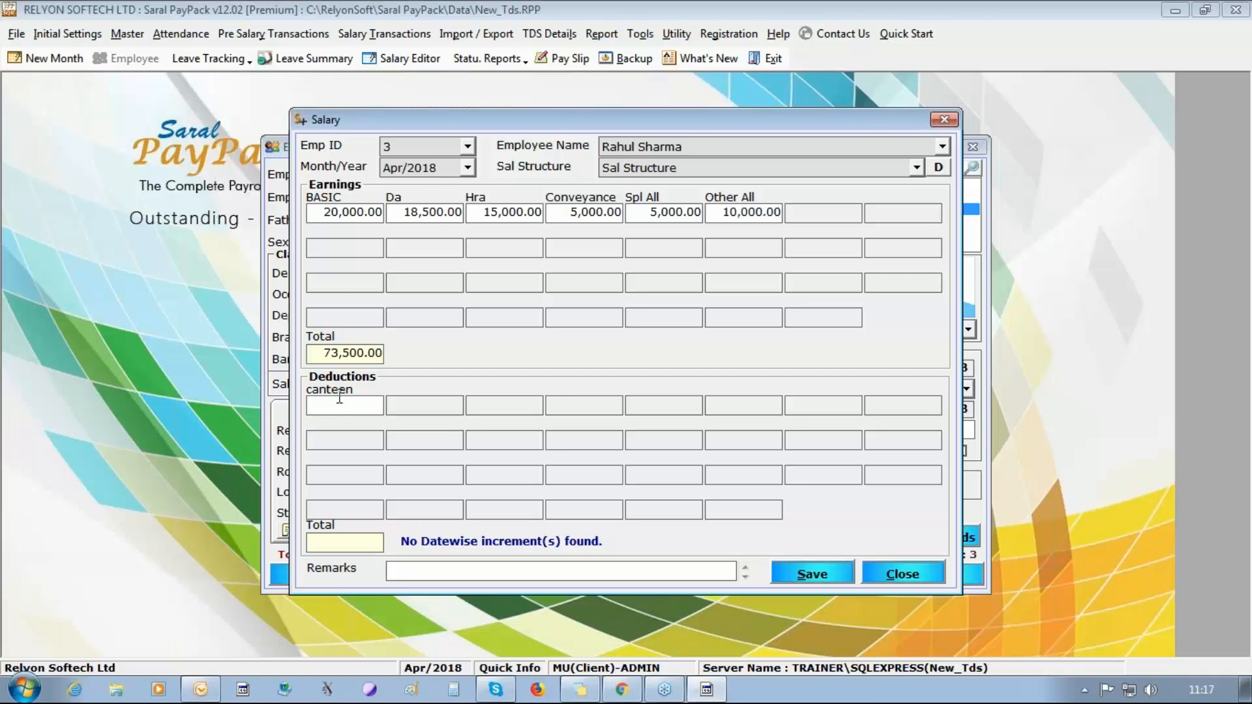
text(1000)
click(825, 571)
click(653, 406)
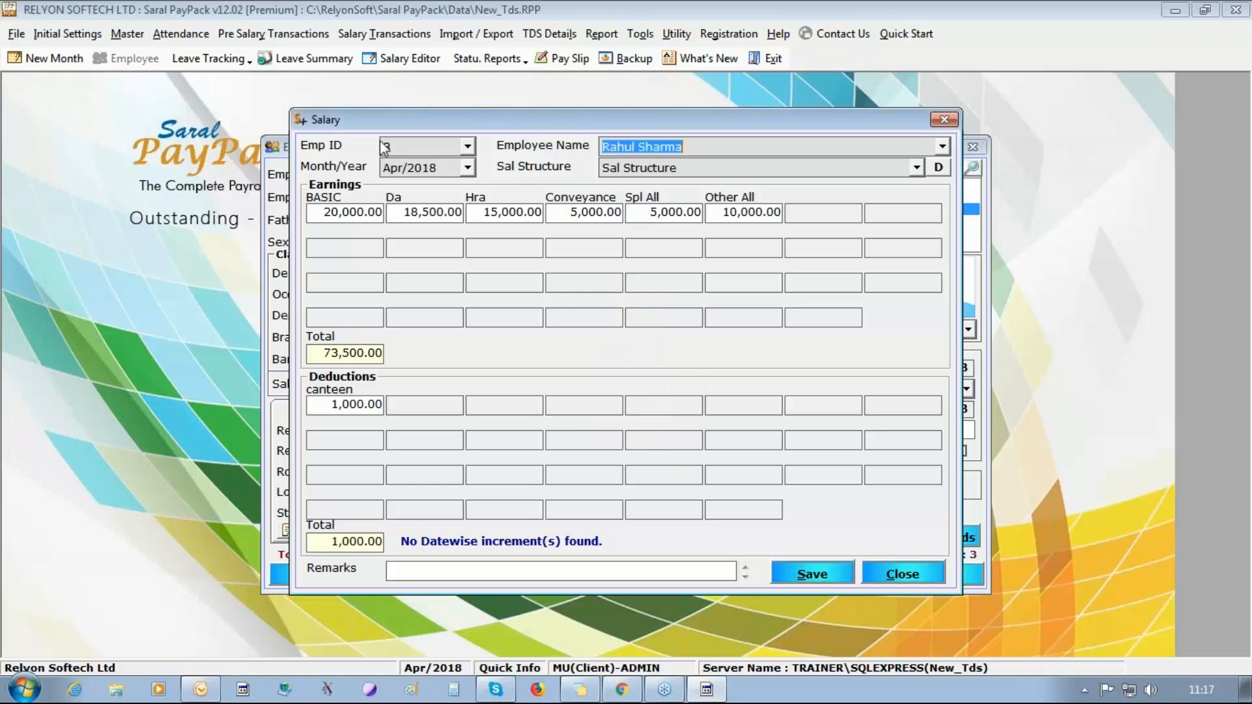
Switch to the first employee's salary and enter Basic 15,000, Da 12,000 and Hra 10,000.
click(467, 146)
click(437, 166)
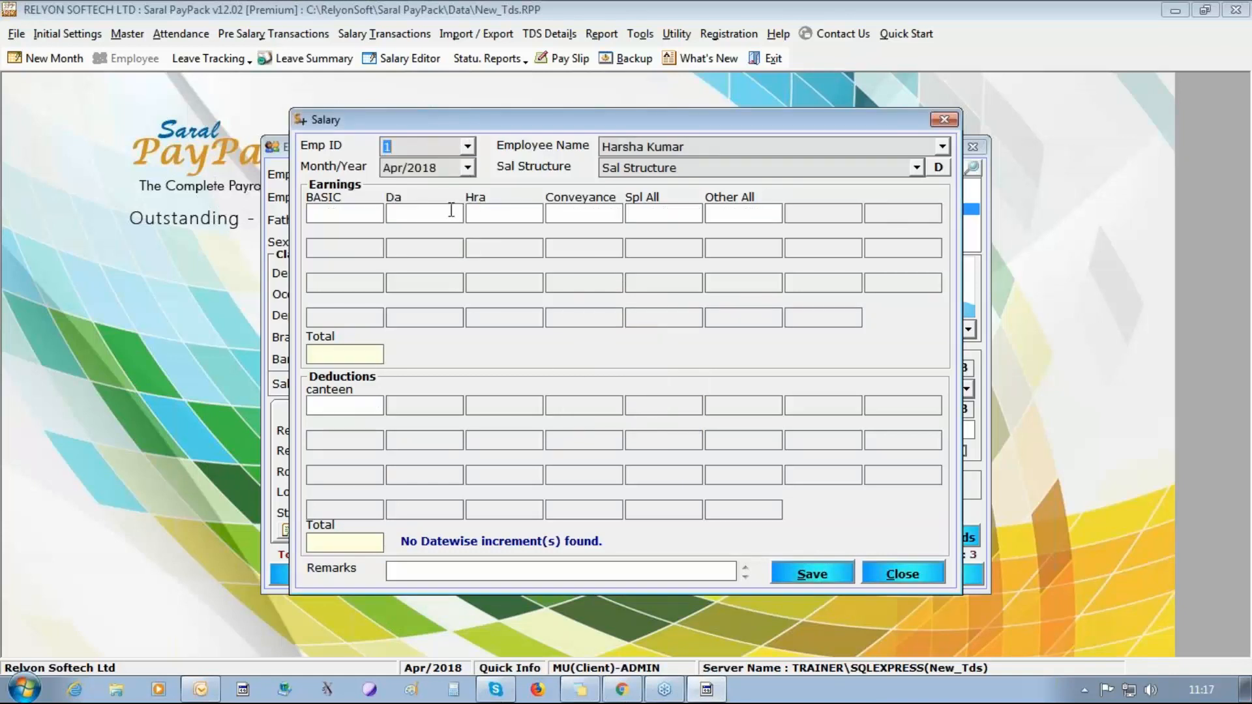
click(378, 212)
text(15,000)
click(459, 212)
text(1000)
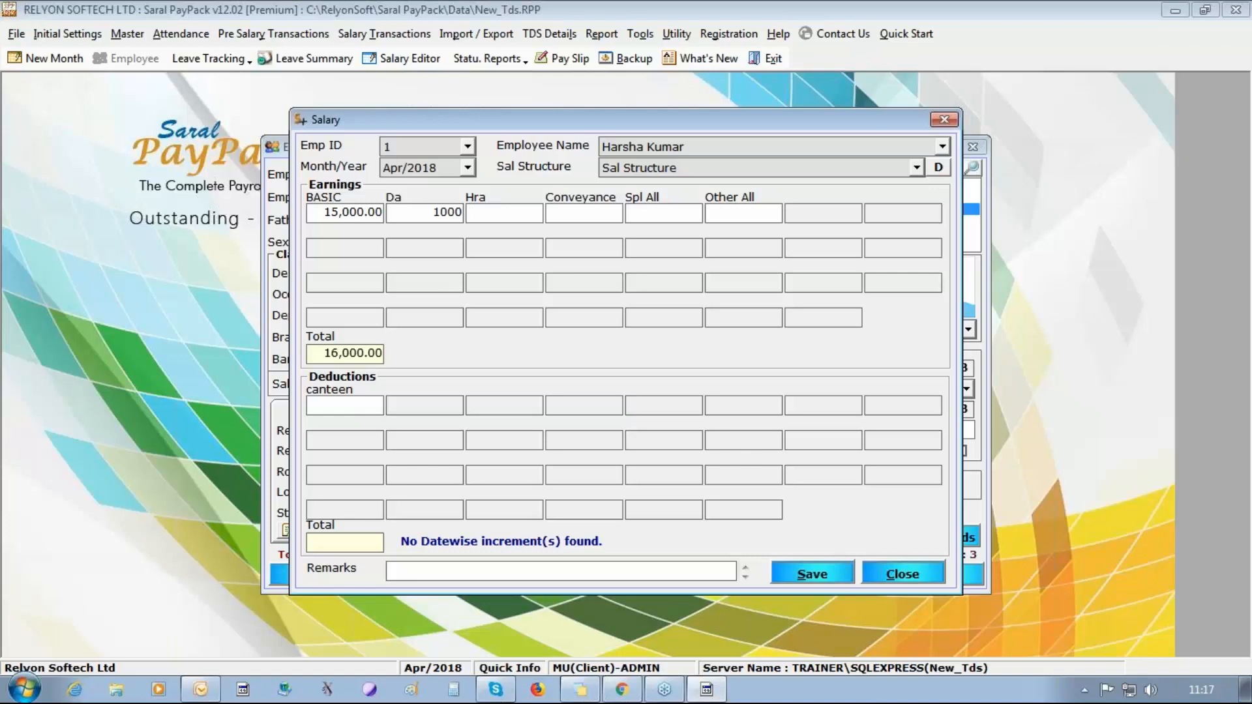
key(BackSpace)
key(BackSpace)
key(BackSpace)
text(2000)
key(Tab)
text(10000)
key(Tab)
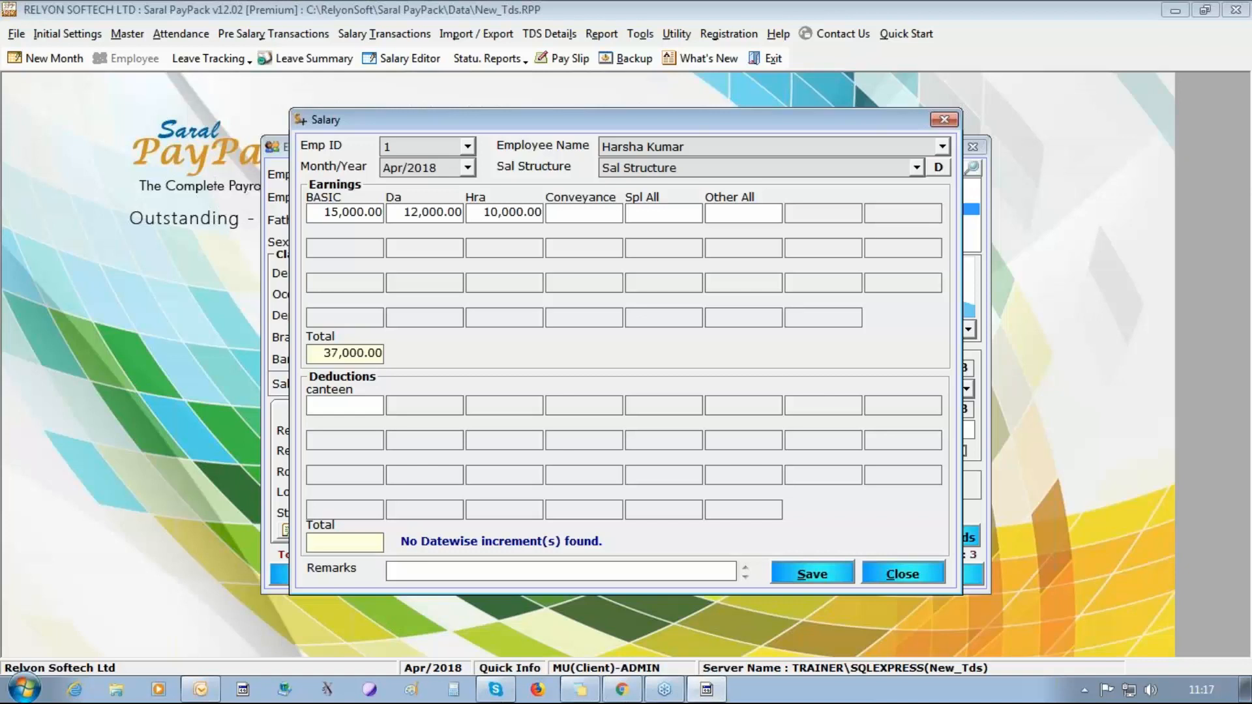
Enter the first employee's Conveyance 2,000, Spl All 1,000 and Other All 10,000.
text(2000)
key(Tab)
text(1000)
key(Tab)
text(10000)
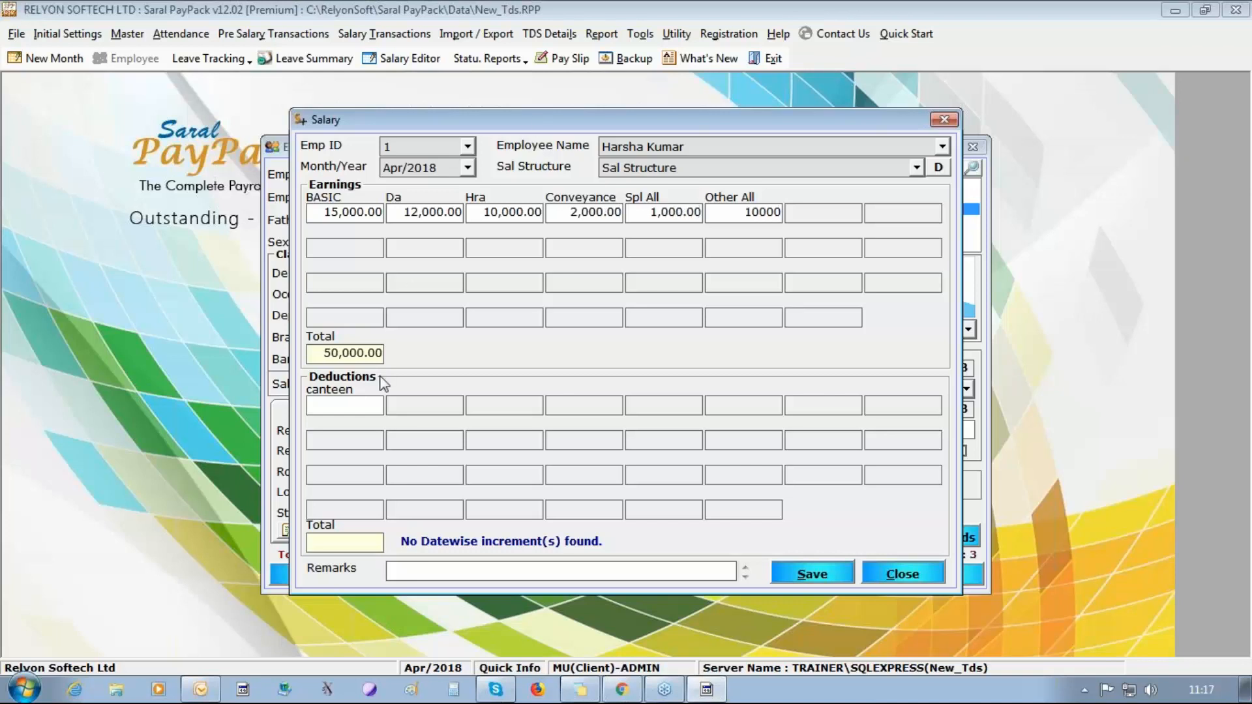
Set the first employee's canteen deduction to 1,000 and save the salary.
key(Tab)
text(1000)
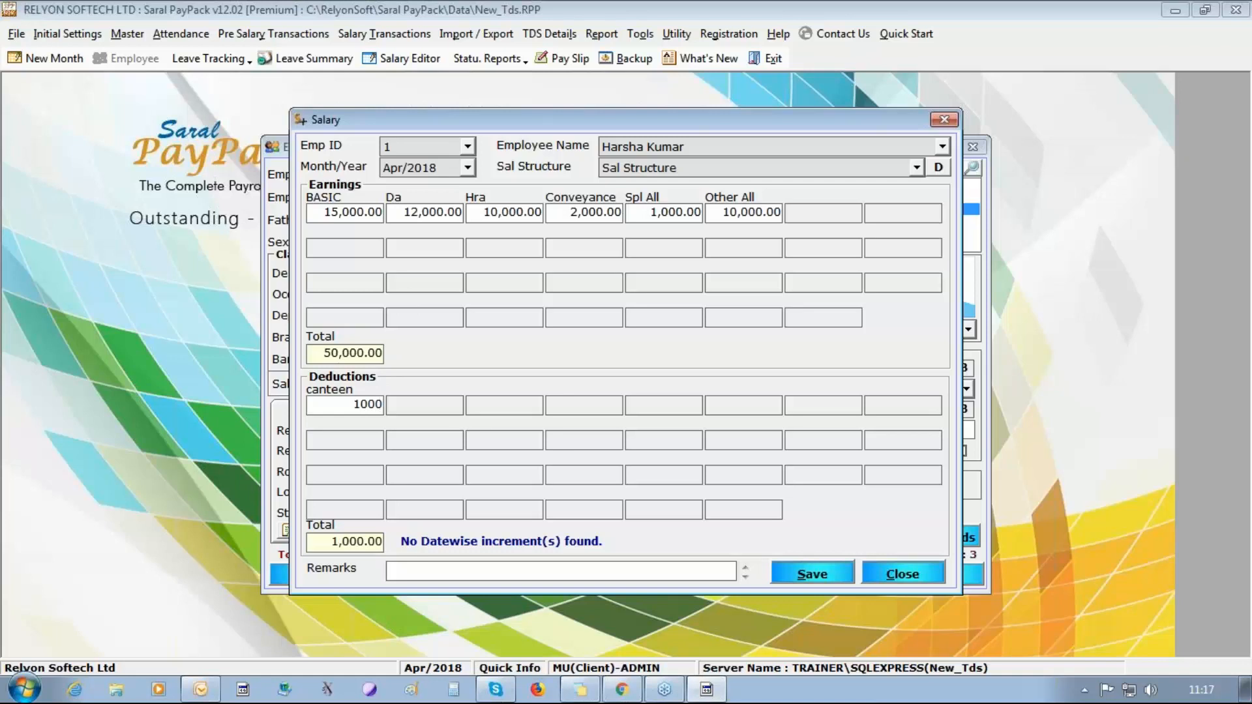
click(812, 575)
click(651, 411)
Switch to the second employee's salary and enter Basic 30,000 and Da 25,000.
click(470, 147)
click(422, 195)
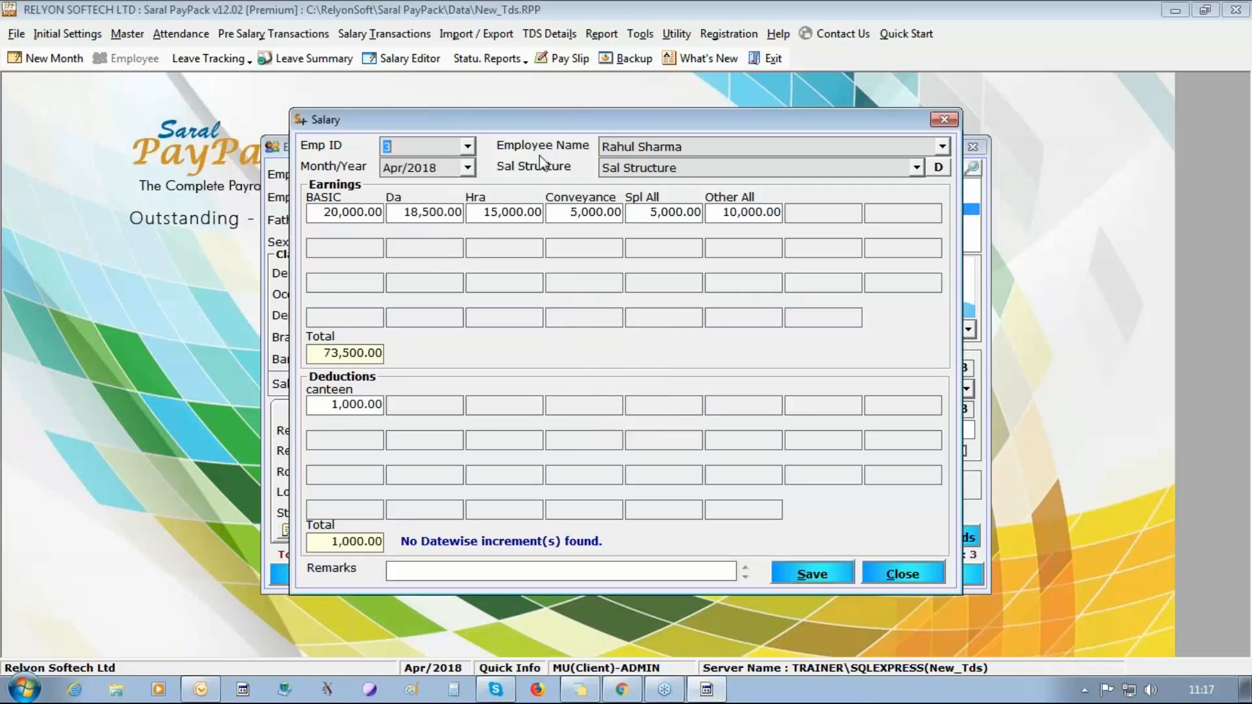
key(Up)
click(333, 213)
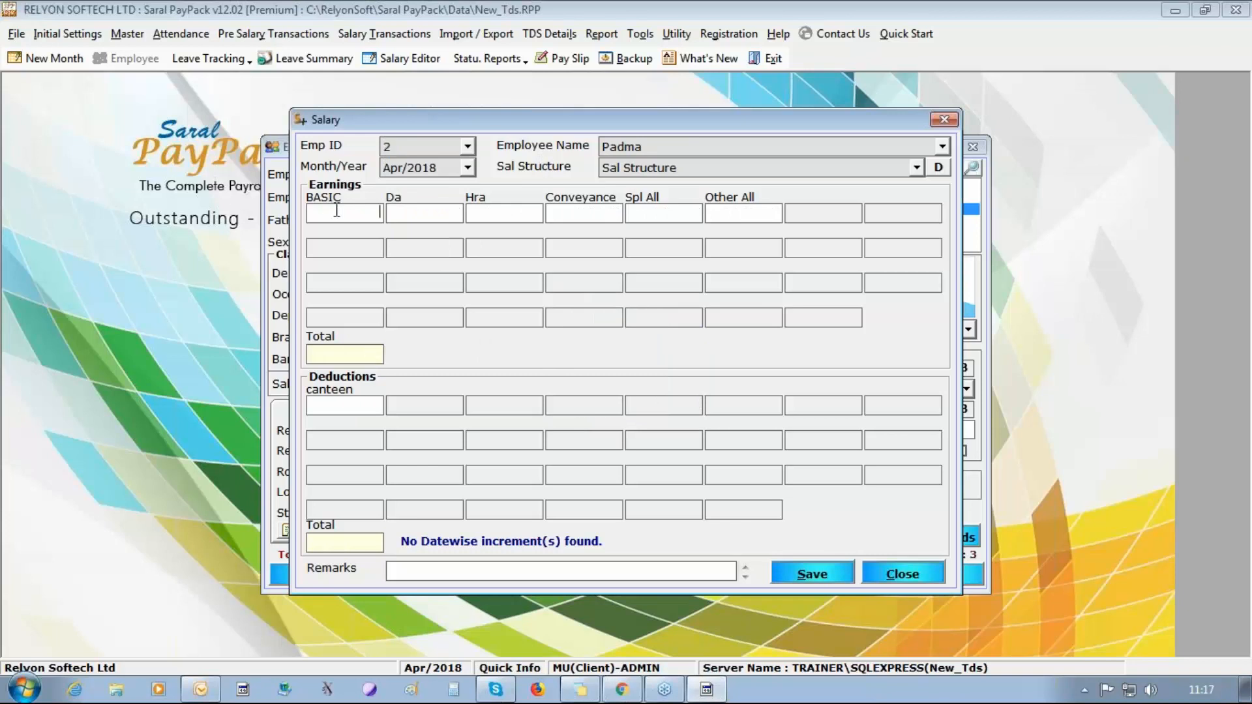
text(30,000)
key(Tab)
text(25,000)
key(Tab)
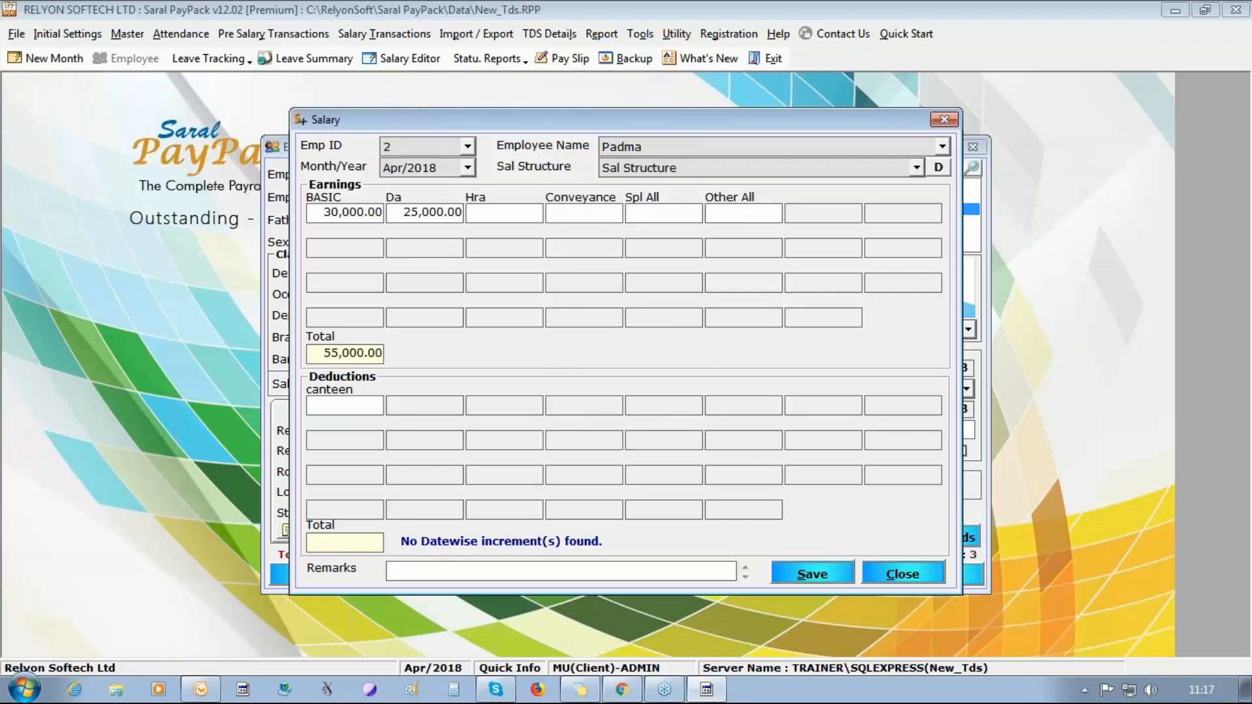
Enter the second employee's Hra 15,000, Conveyance 2,000, Spl All 1,000 and Other All 5,000.
text(15000)
key(Tab)
text(2000)
key(Tab)
text(1000)
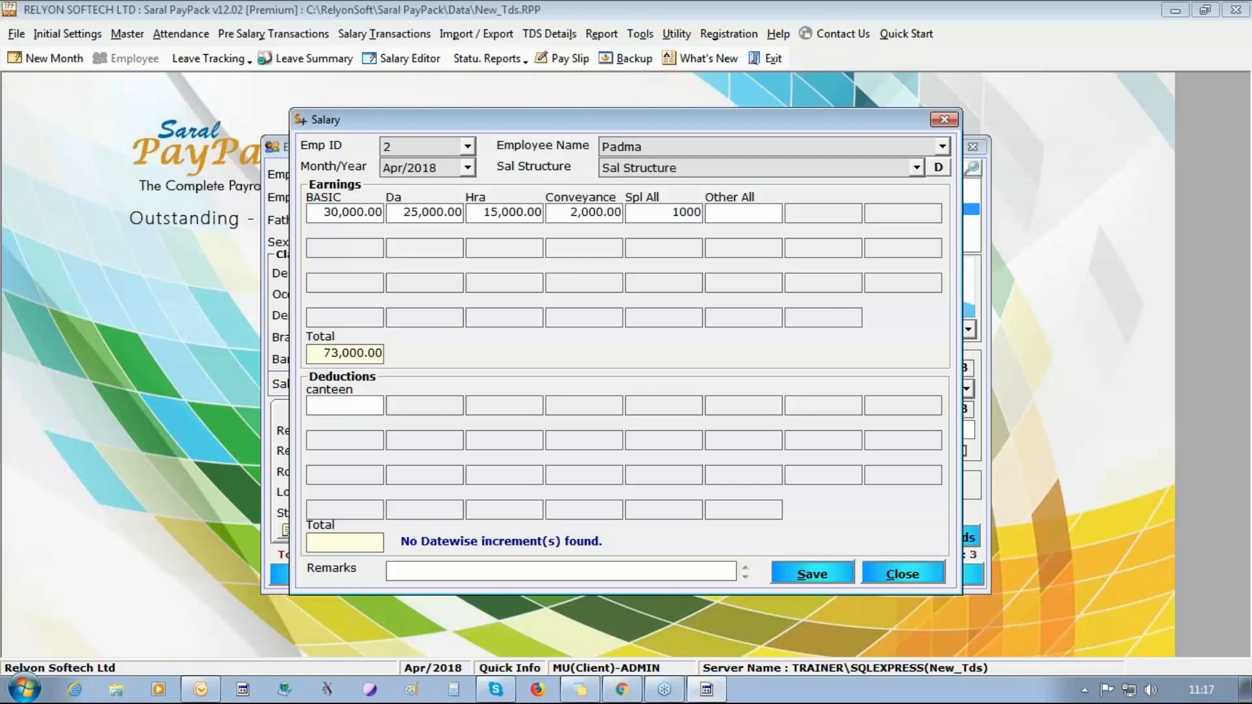
key(Tab)
text(5000)
Set the second employee's canteen deduction to 1,000 and save the salary.
click(340, 403)
text(1000)
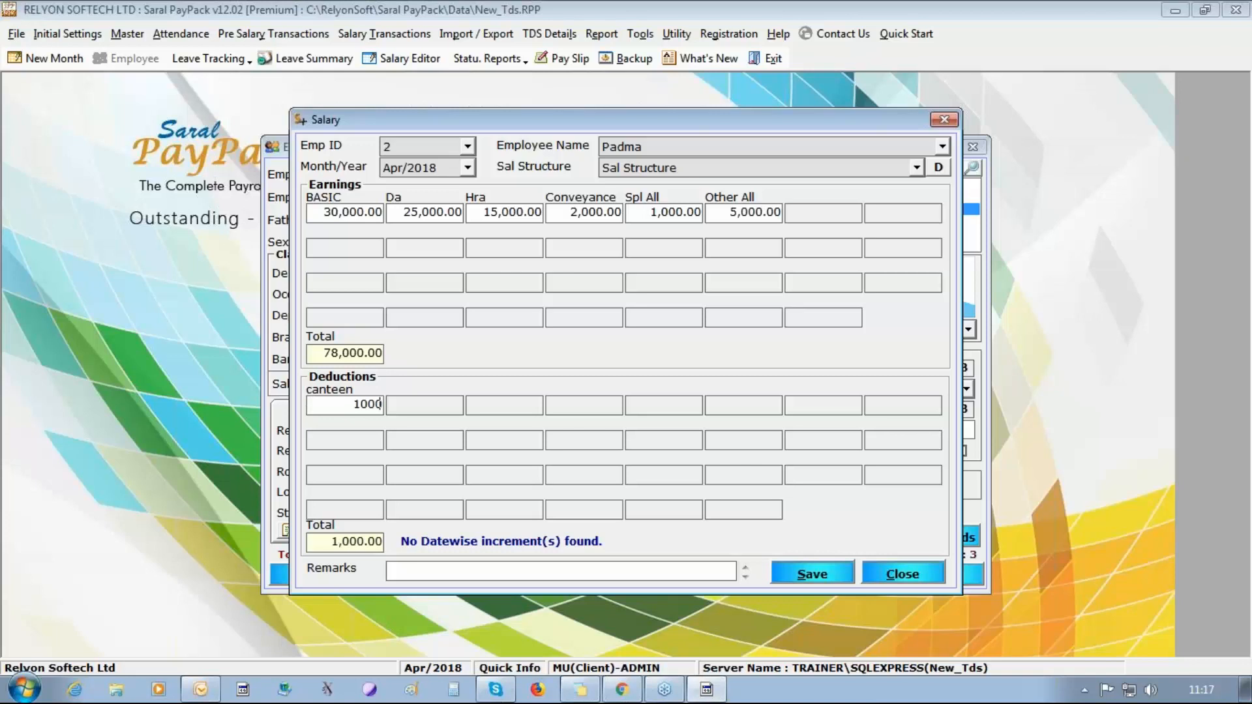
click(820, 575)
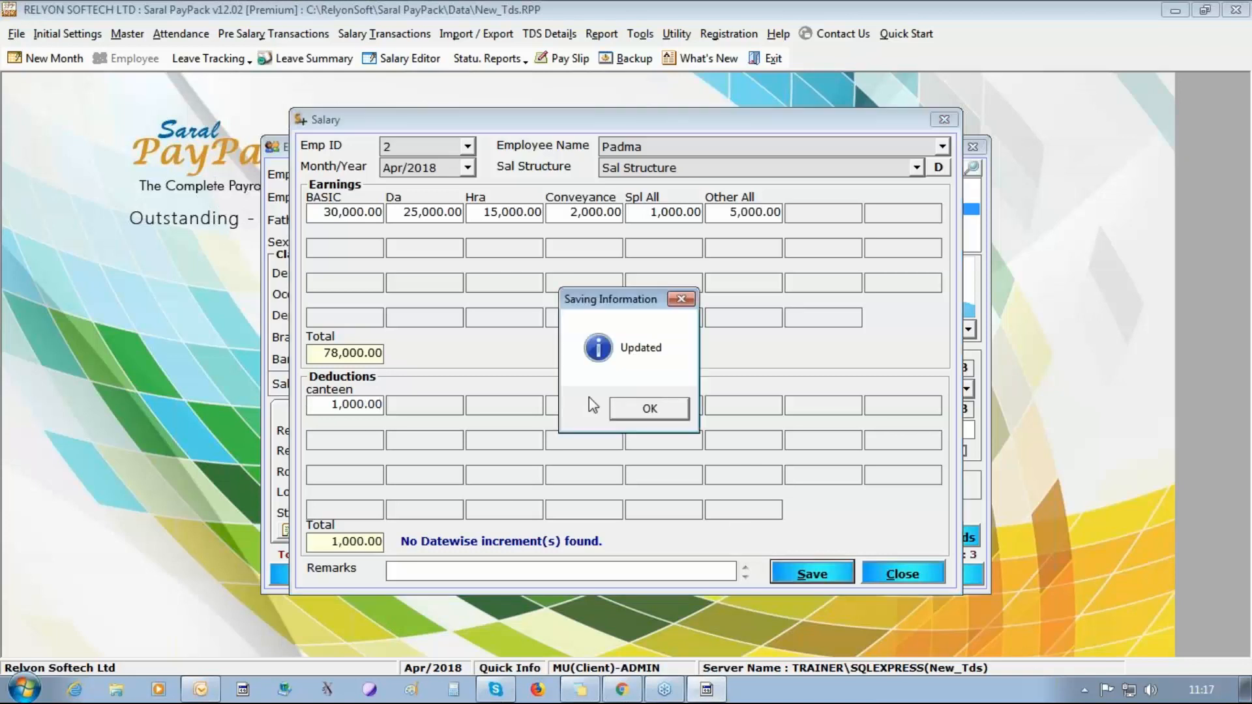
click(649, 409)
click(841, 582)
click(647, 410)
Close the salary entry, save the third employee's record, and close the employee details.
click(902, 574)
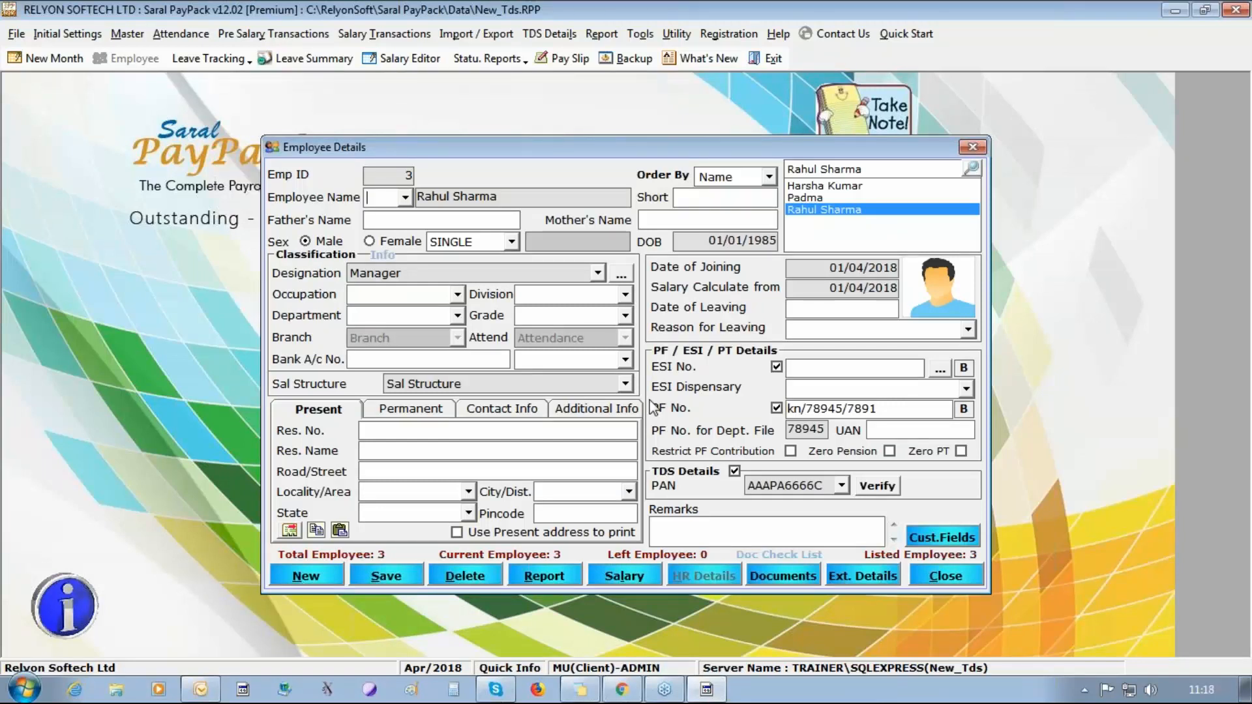
click(401, 582)
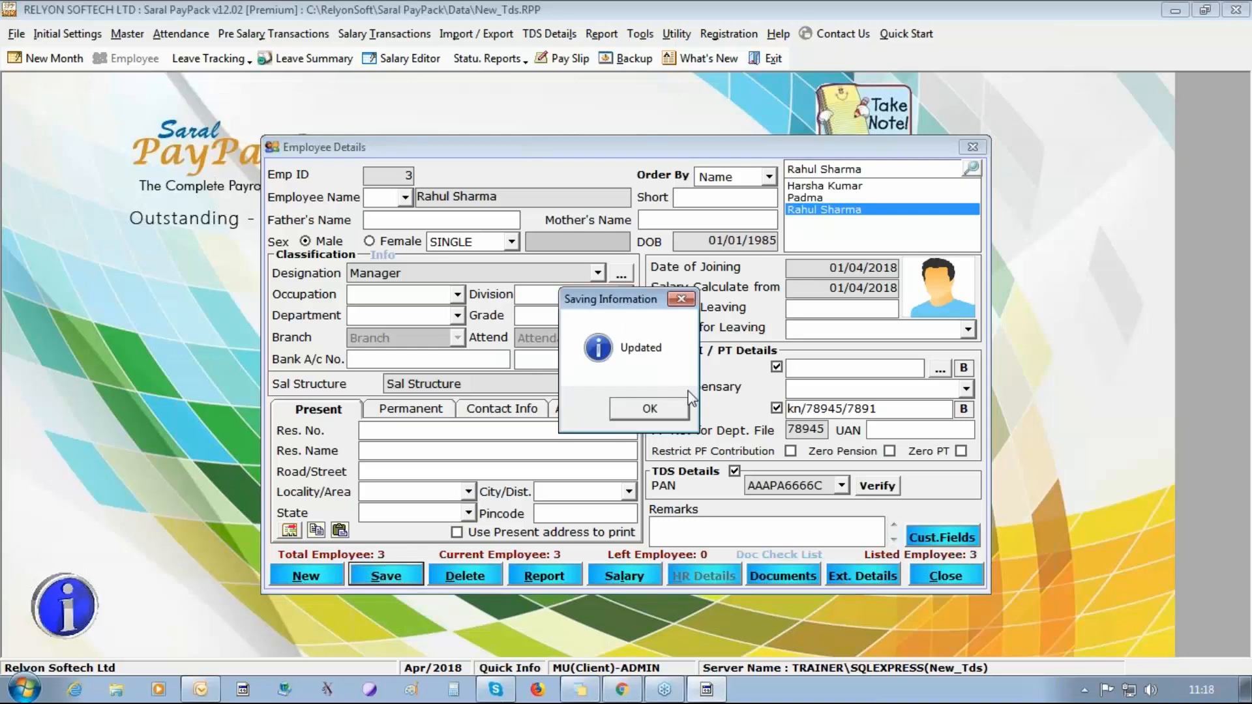
click(652, 410)
click(955, 578)
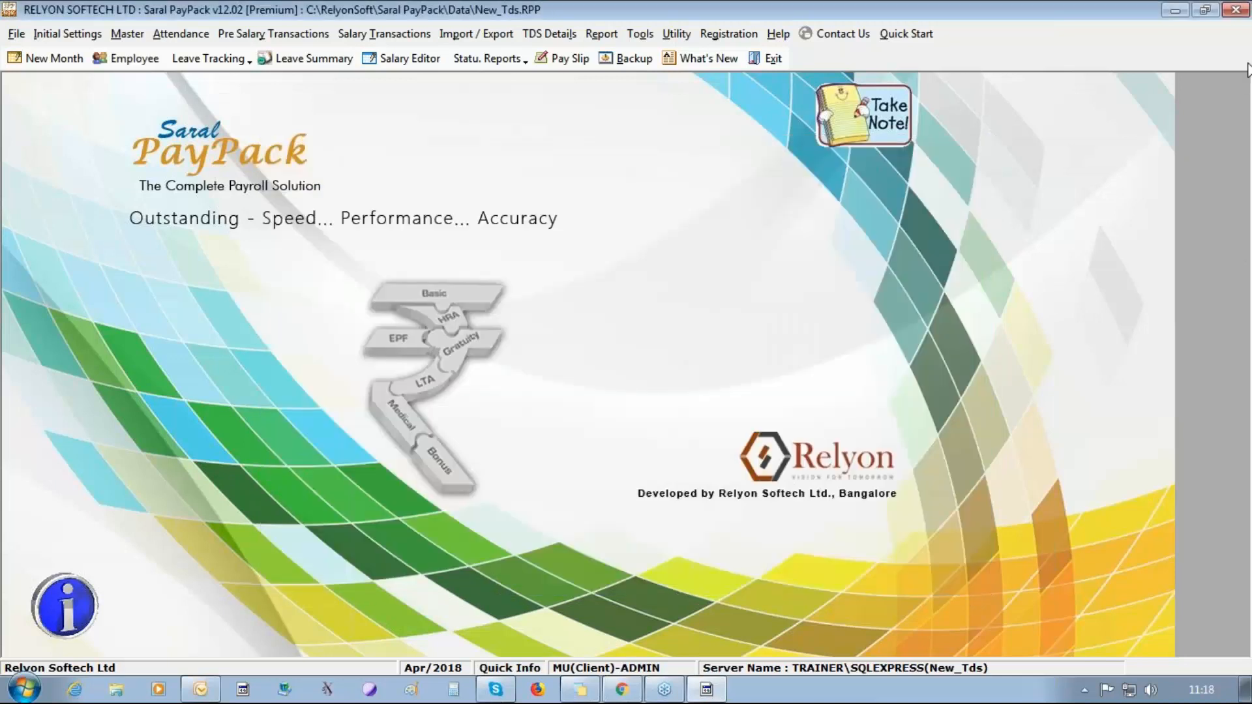
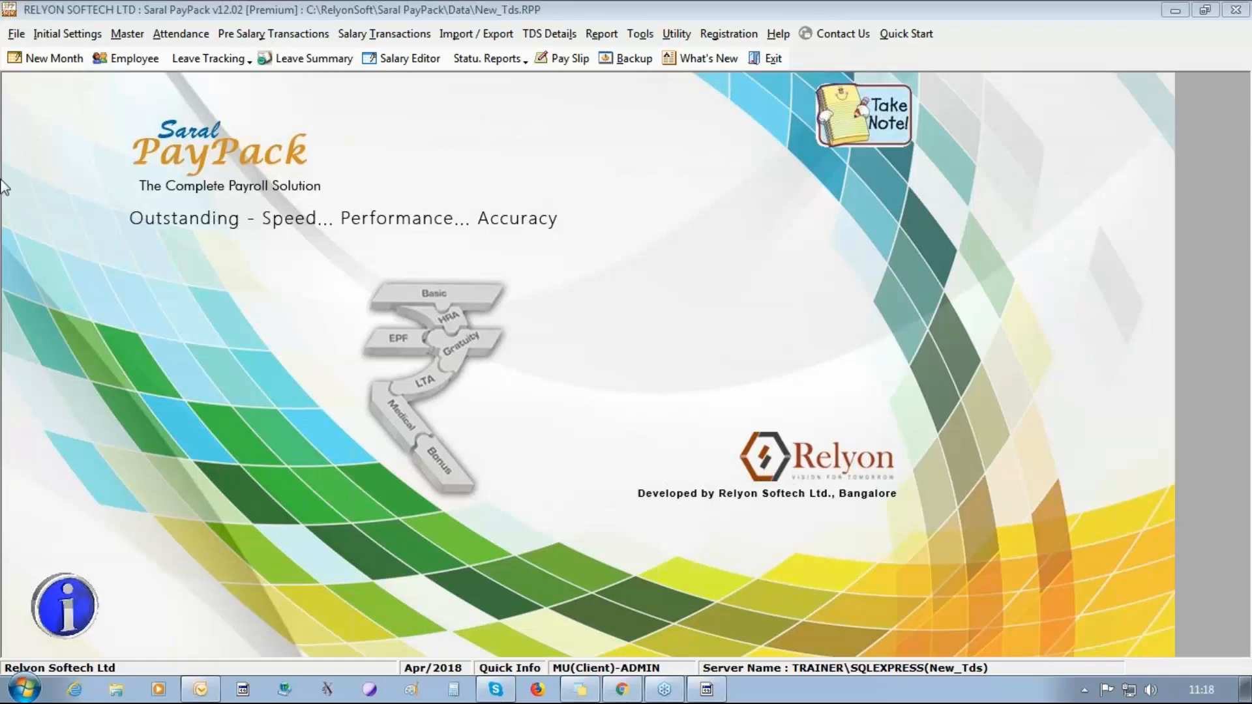
Enable the Reimbursement and Food Coupon additional features in the option settings and try to save them.
click(72, 37)
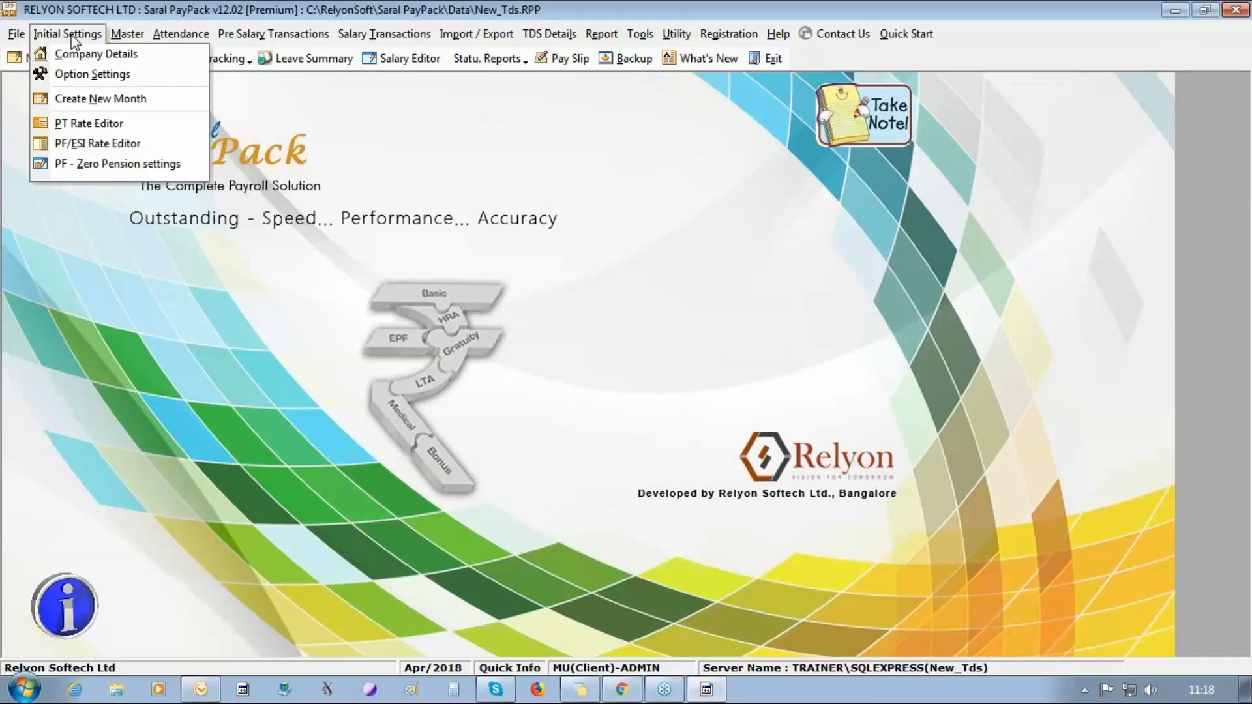
click(82, 78)
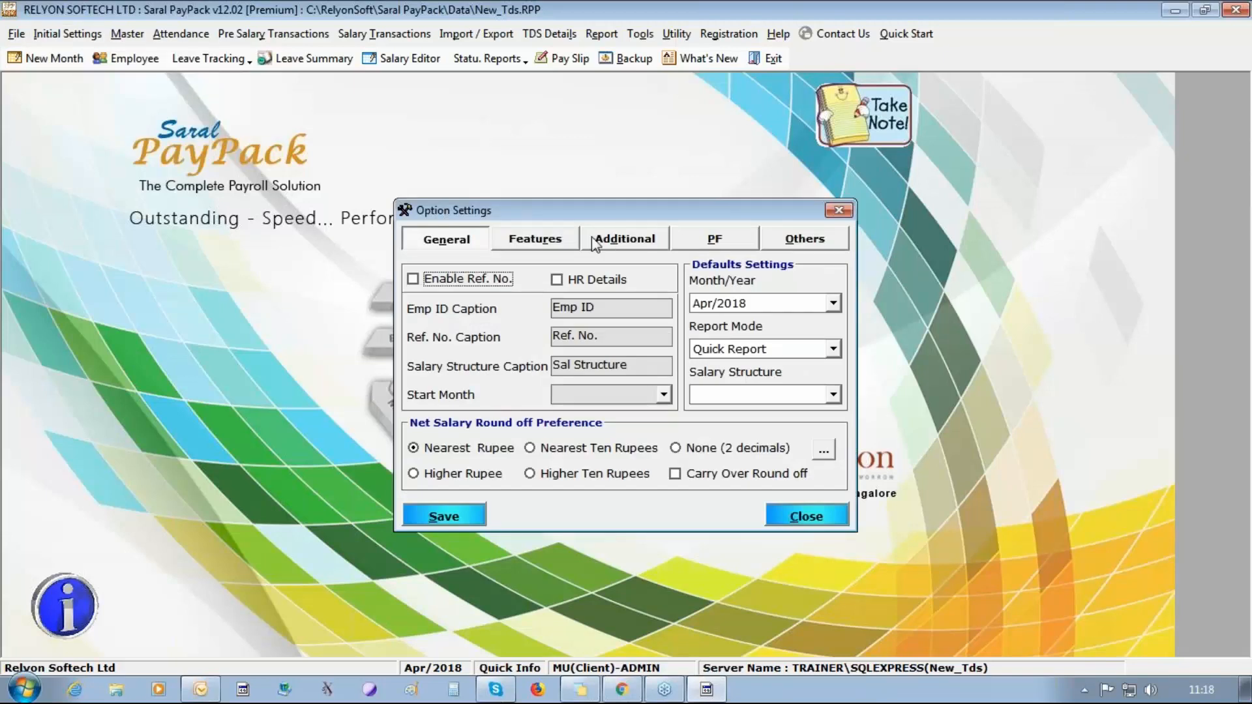
click(592, 238)
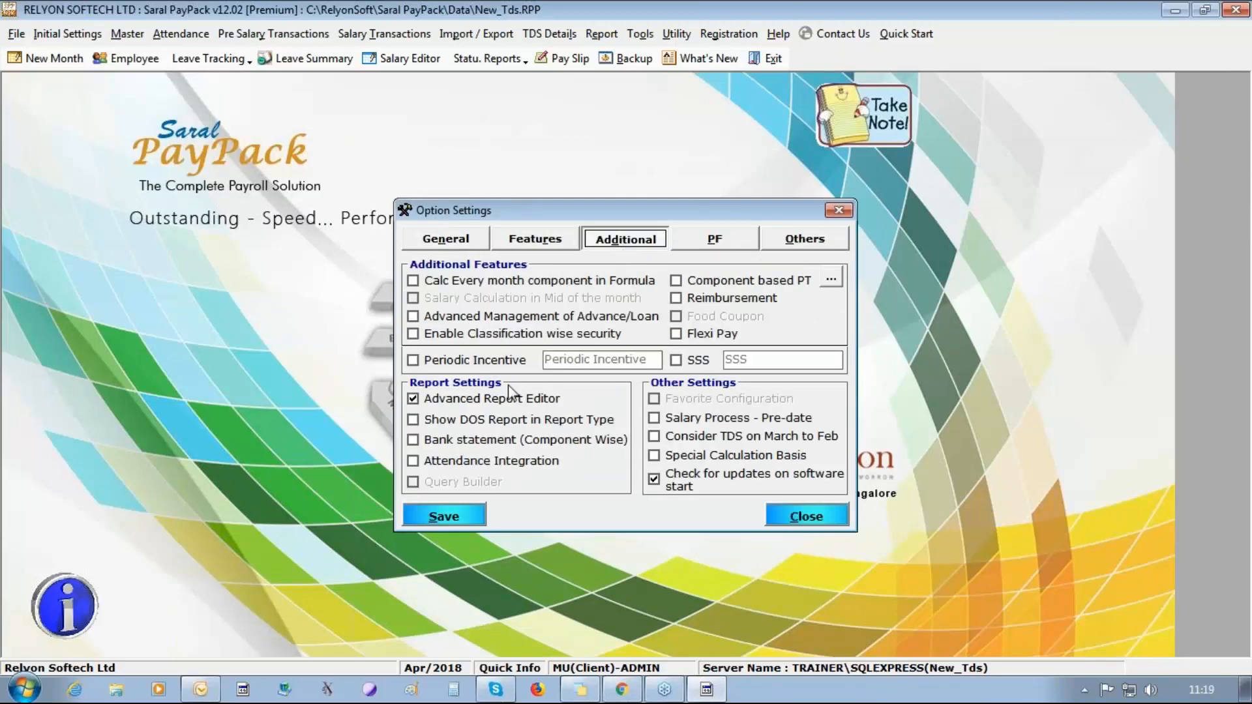
click(718, 299)
click(711, 317)
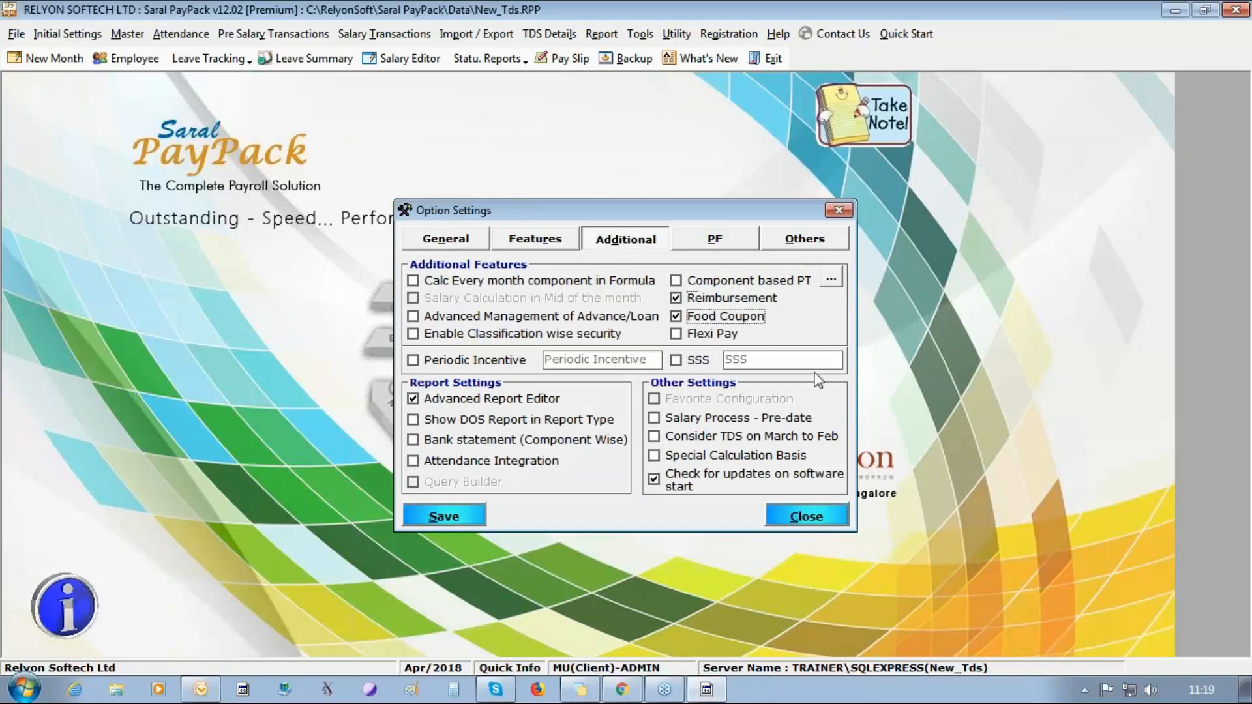
click(444, 516)
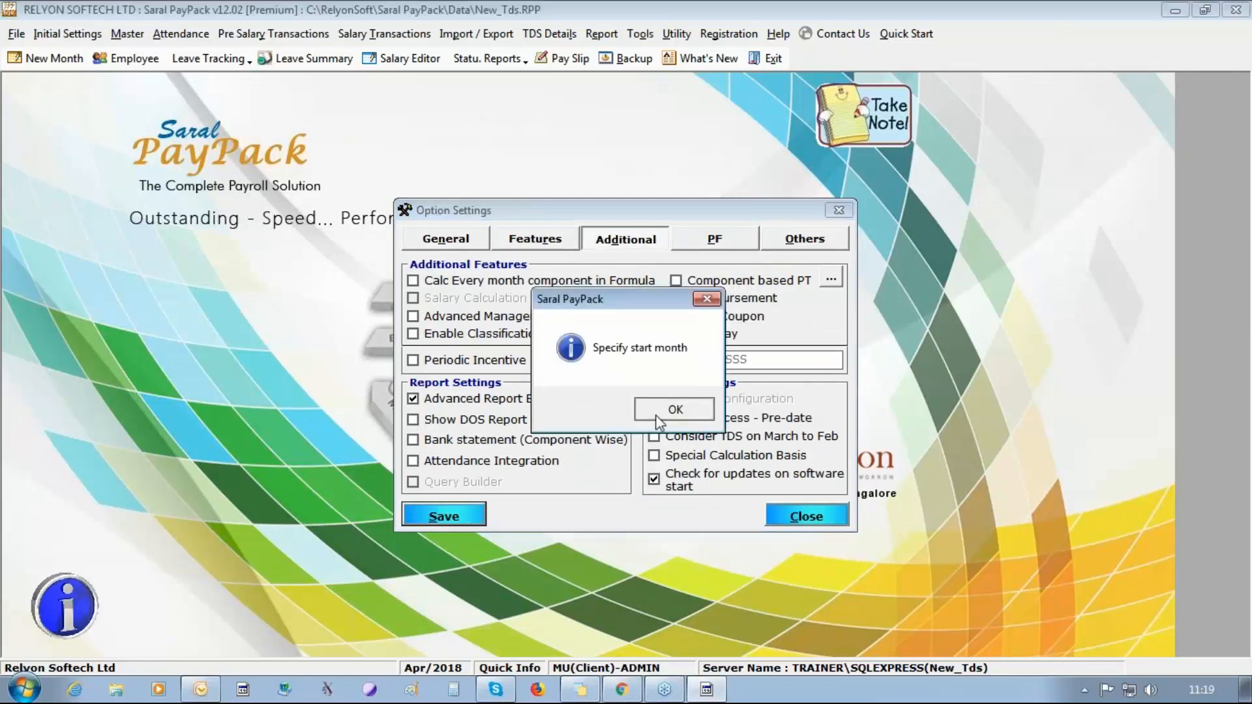
Choose the start month in the general option settings, save the settings and close them.
click(623, 410)
click(663, 394)
click(654, 414)
click(468, 513)
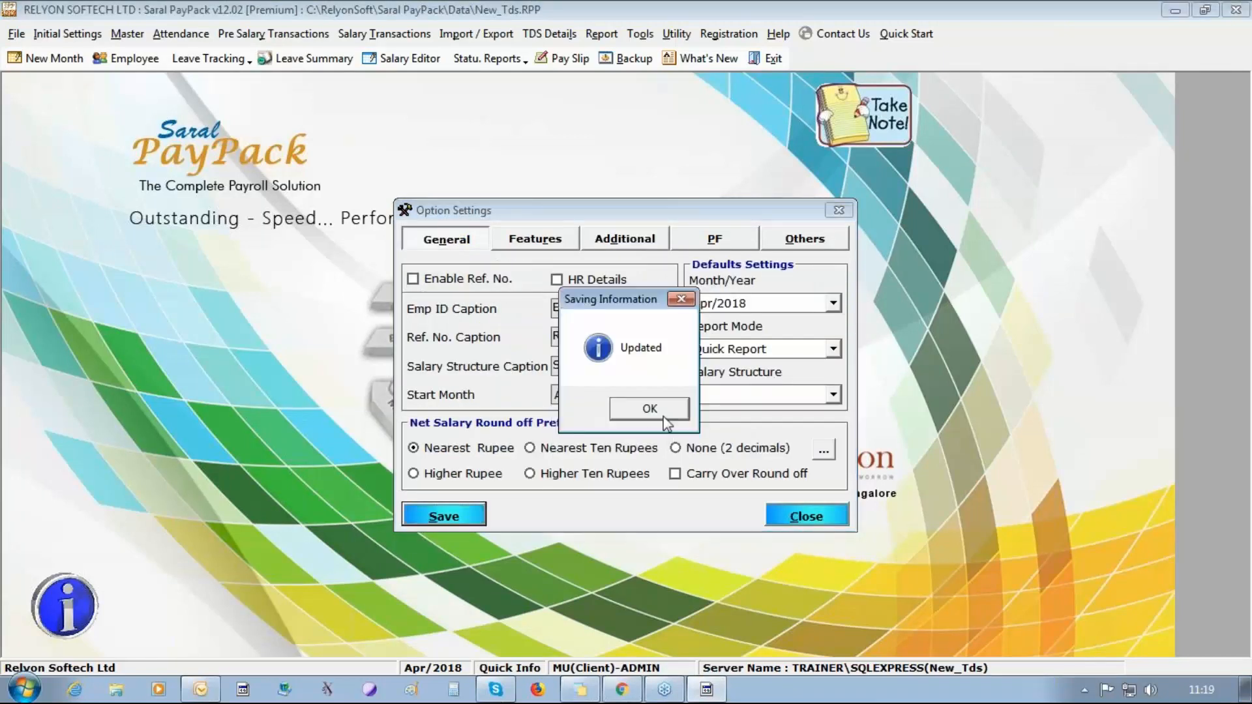
click(643, 408)
click(838, 518)
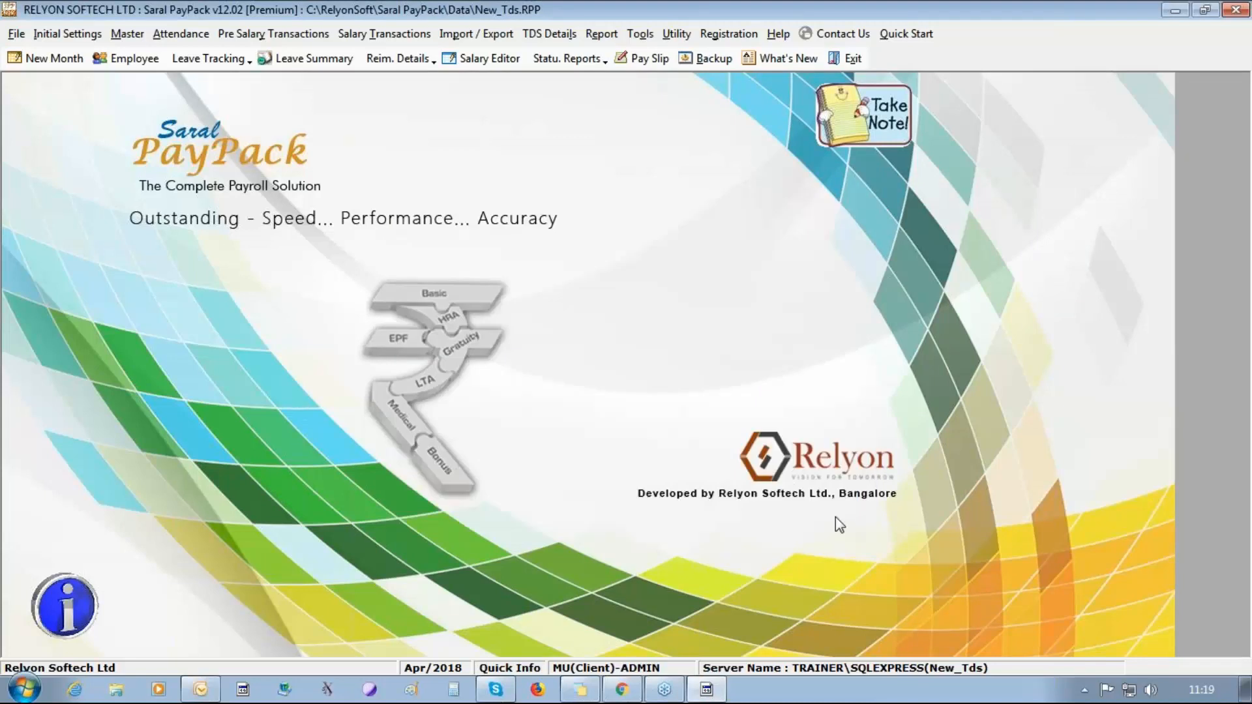
In the Reimbursement Master, enter a reimbursement named LTA with reimbursement type LTA.
click(253, 36)
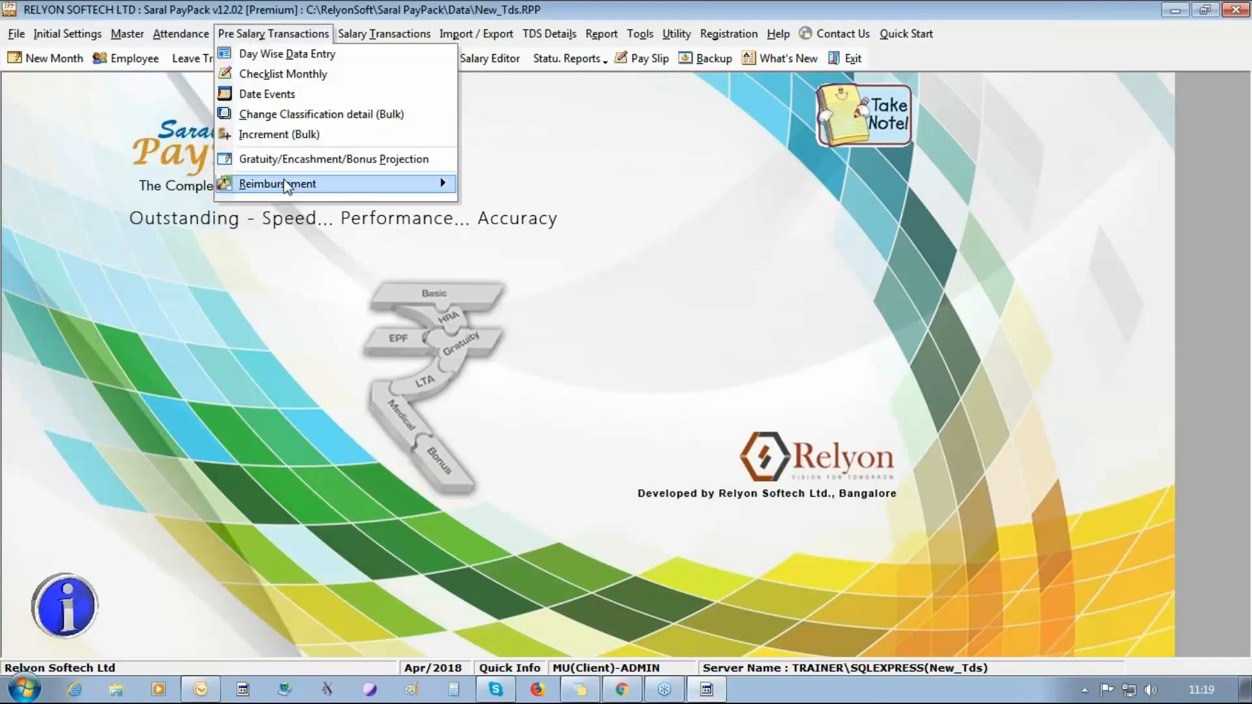
mouse_move(291, 187)
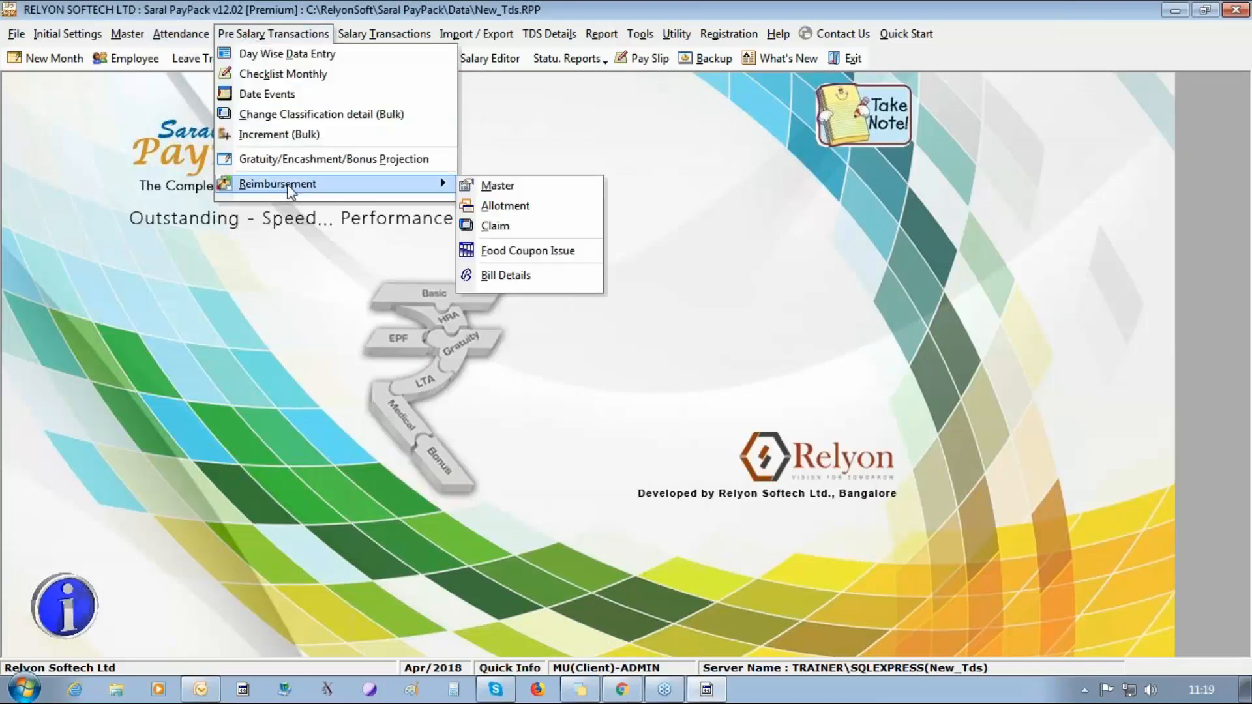
click(509, 188)
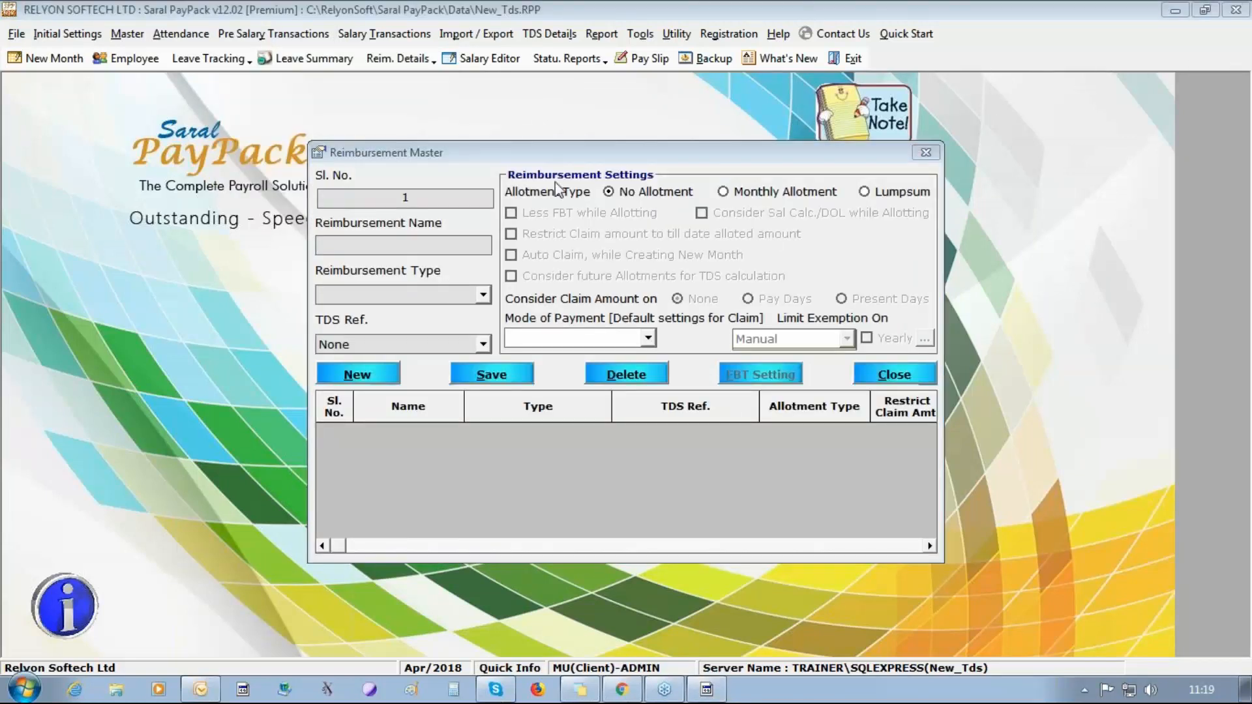
click(484, 294)
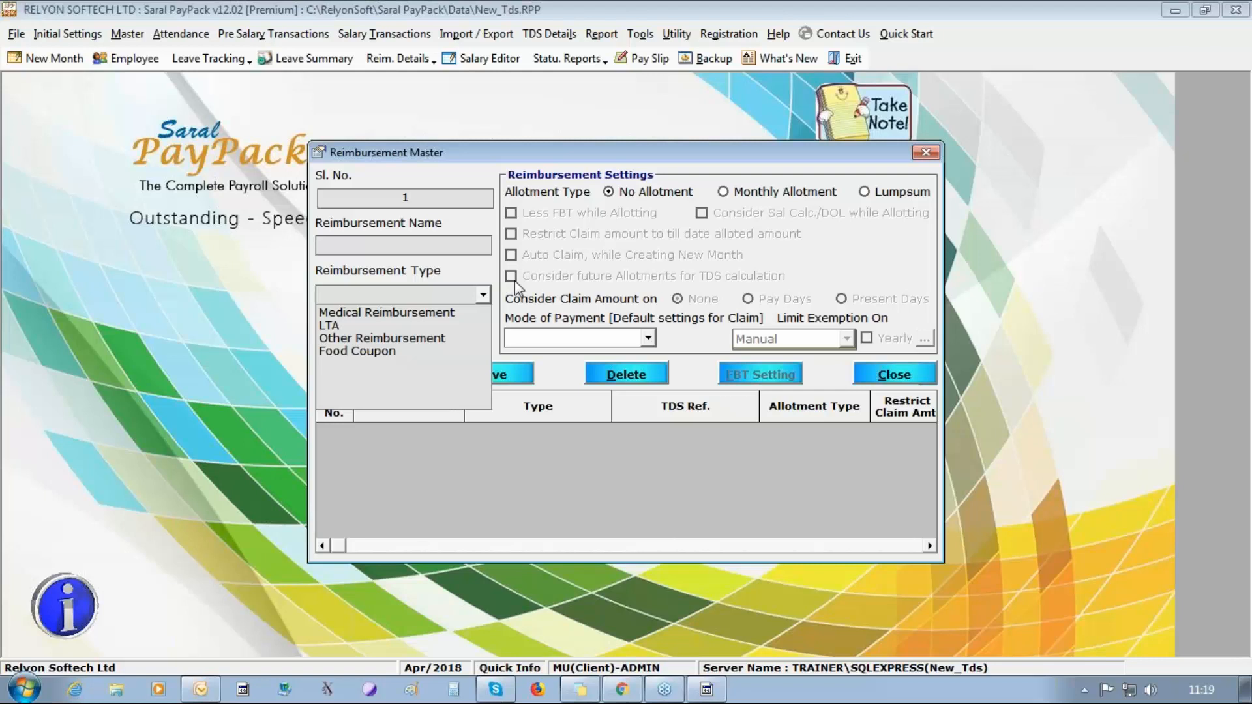
click(386, 241)
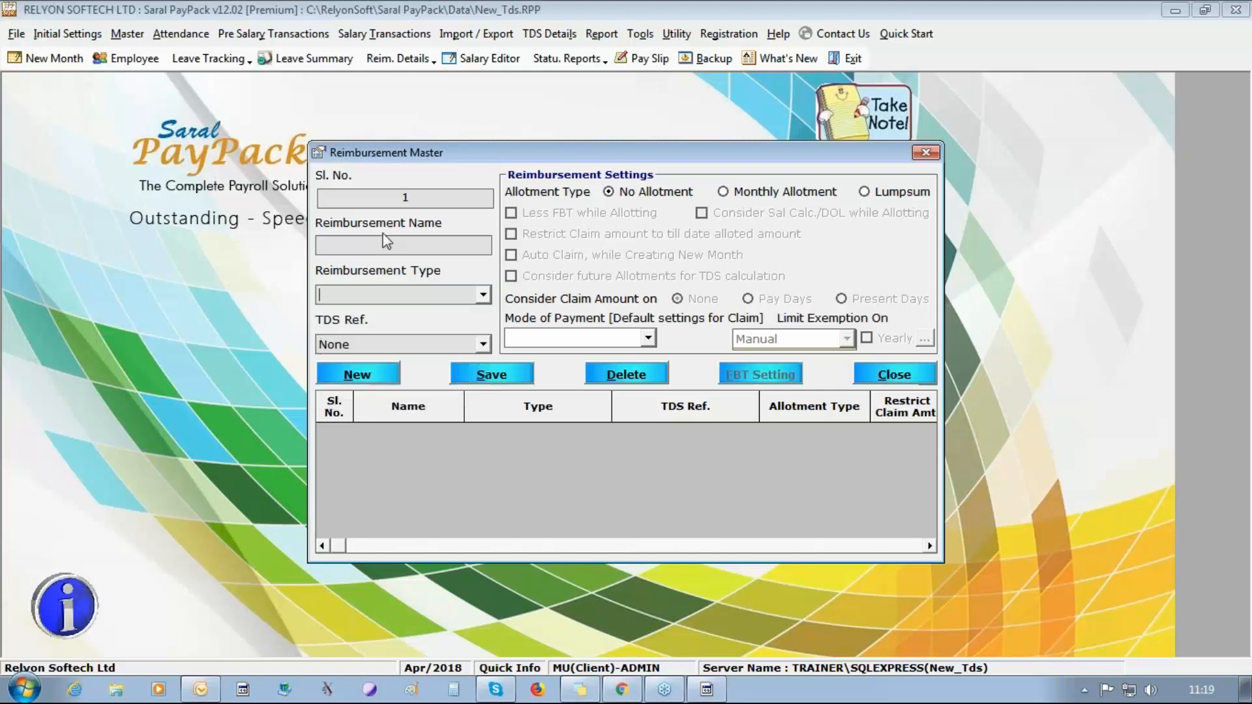
text(LTA)
click(481, 295)
click(449, 324)
Set the LTA reimbursement's mode of payment to Paid in Salary, allotment type to Lumpsum and TDS reference to LTA.
click(648, 338)
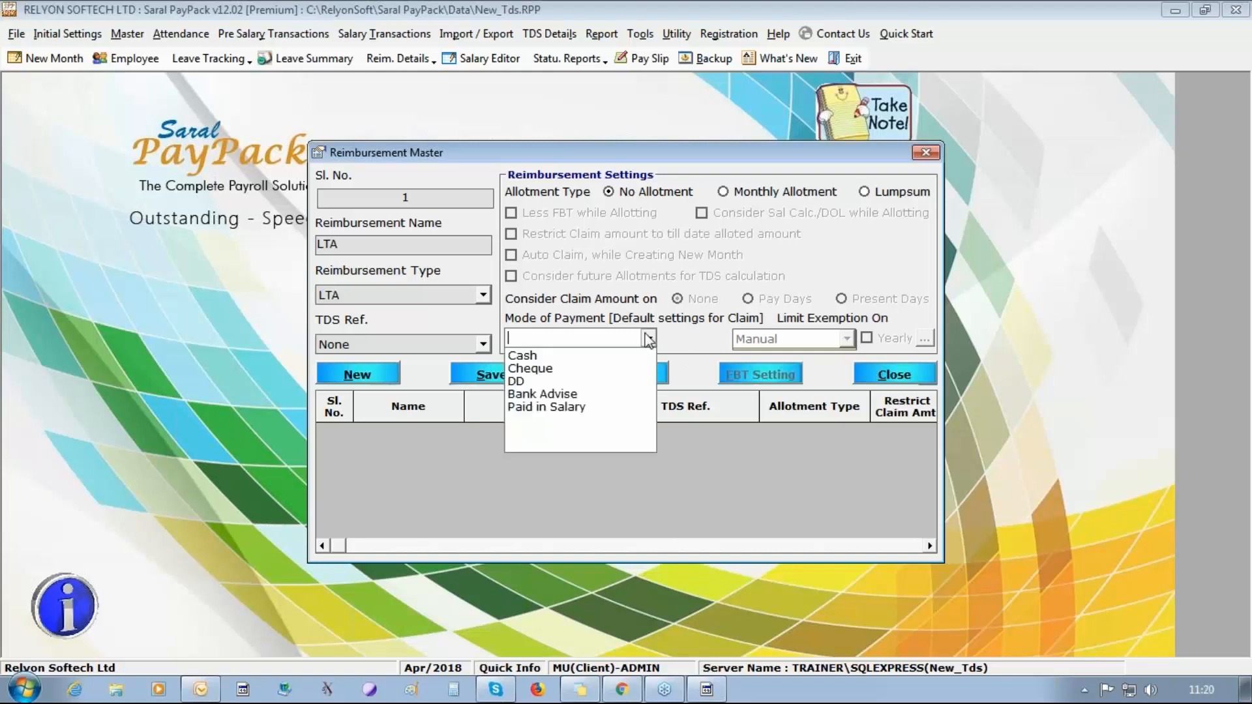
click(613, 409)
click(929, 196)
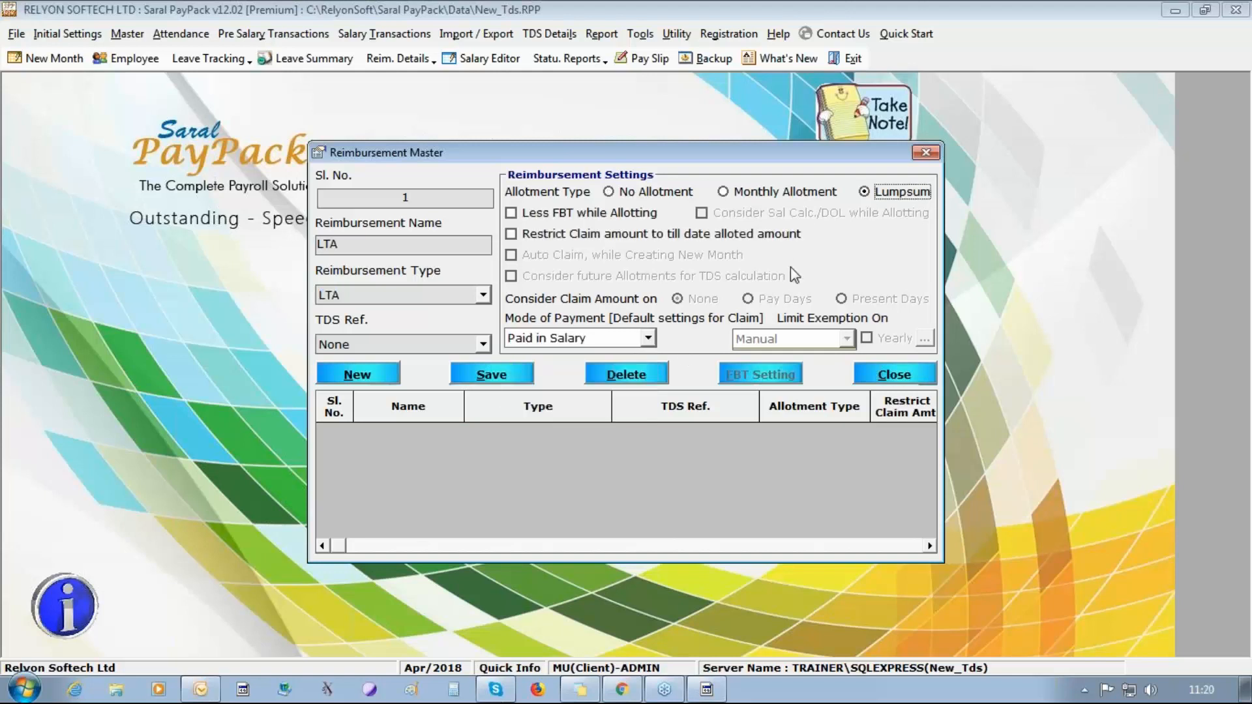
click(483, 345)
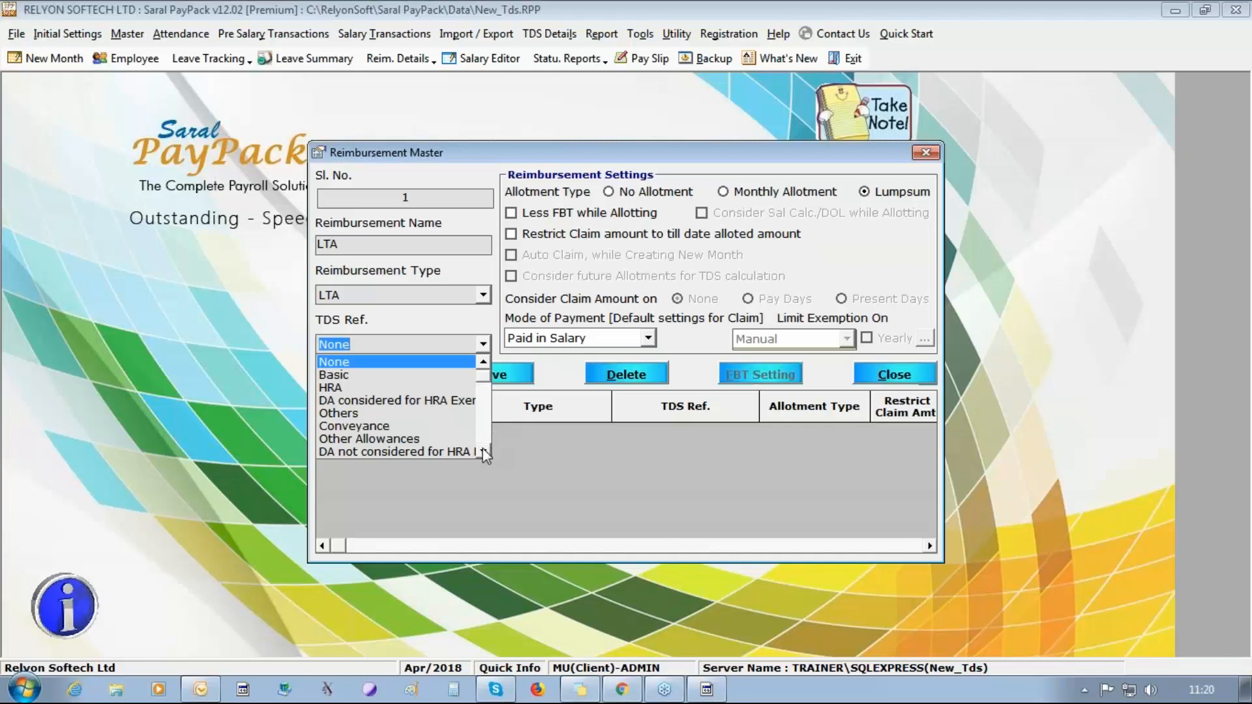
scroll(485, 455, down, 3)
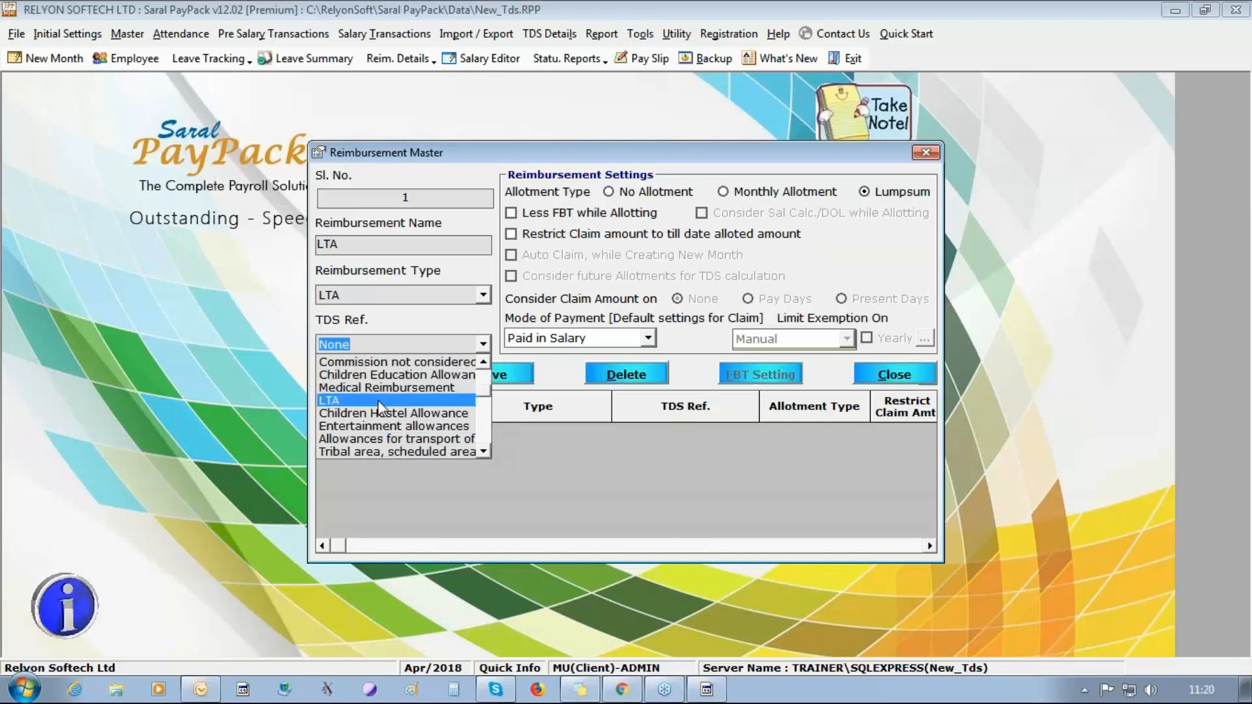
click(382, 400)
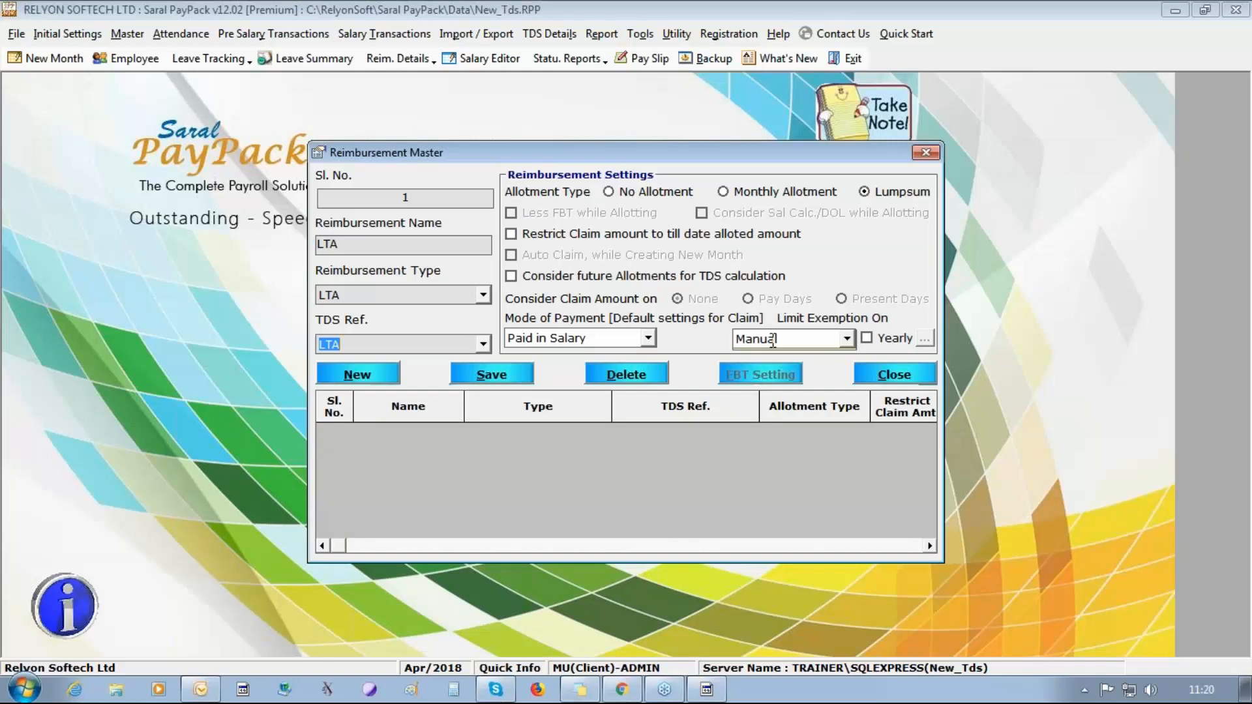
Limit the LTA reimbursement's exemption on Bill Amount and save the entry.
click(846, 339)
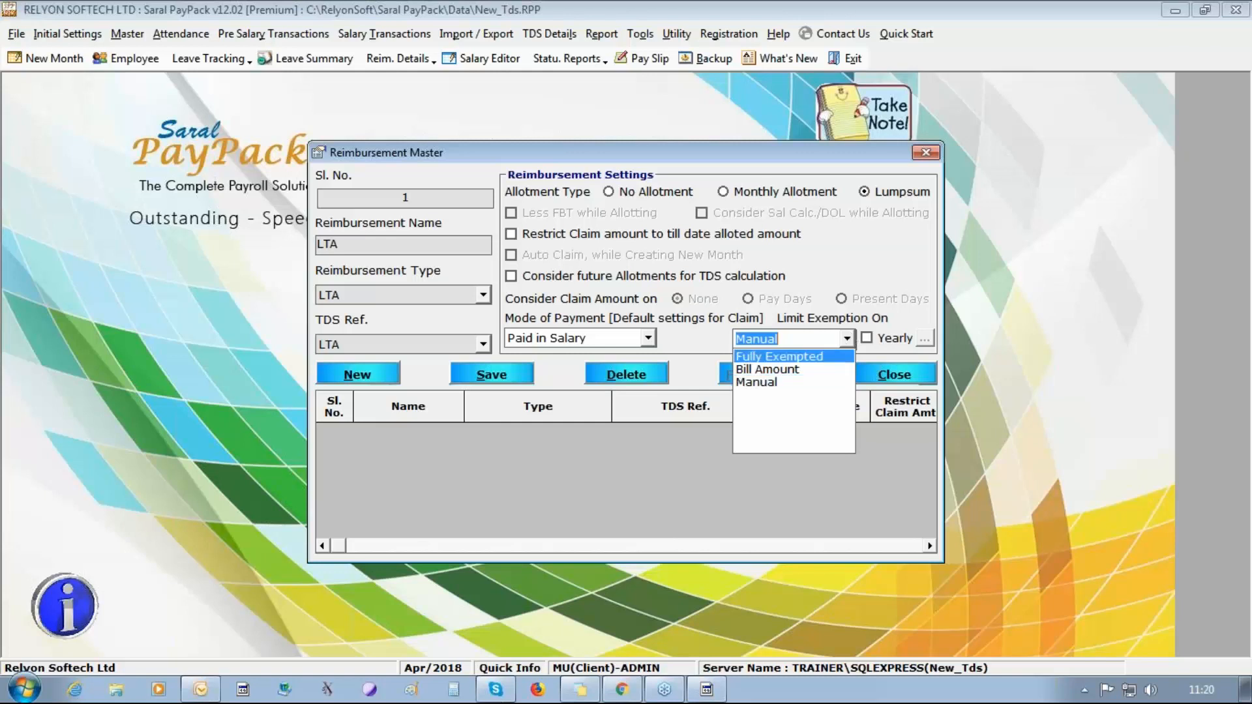
click(767, 369)
click(525, 374)
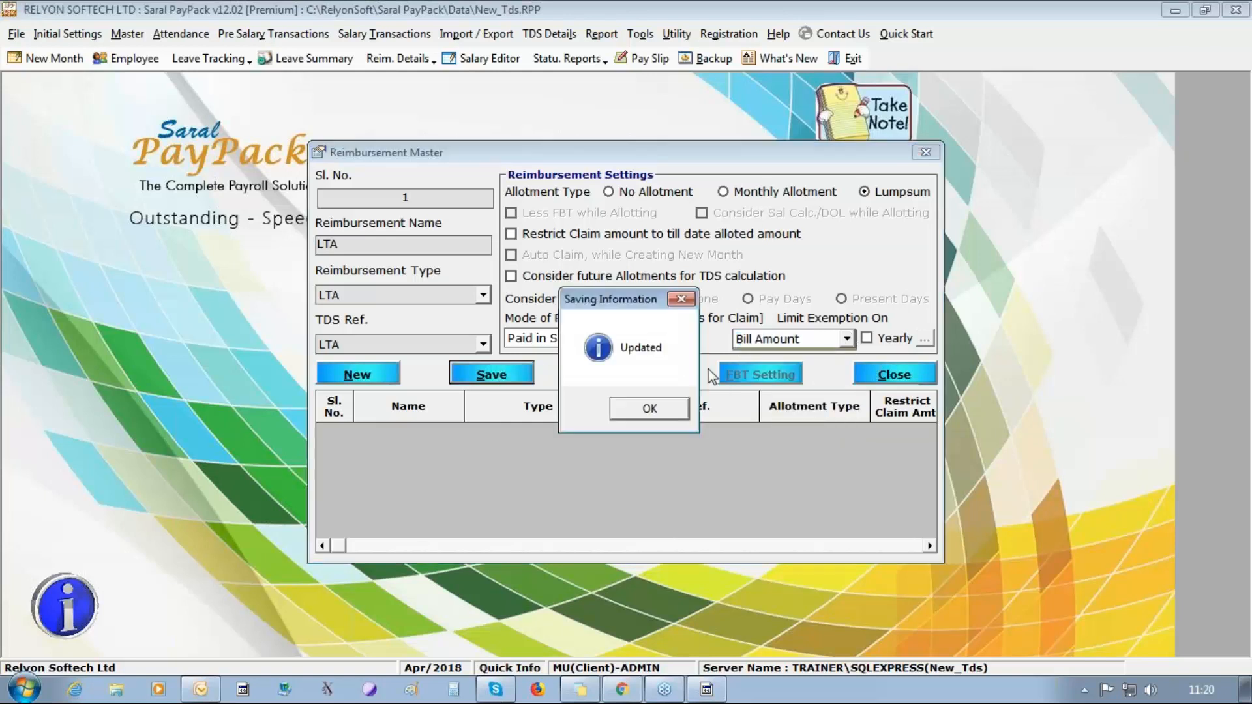
click(620, 403)
click(1237, 59)
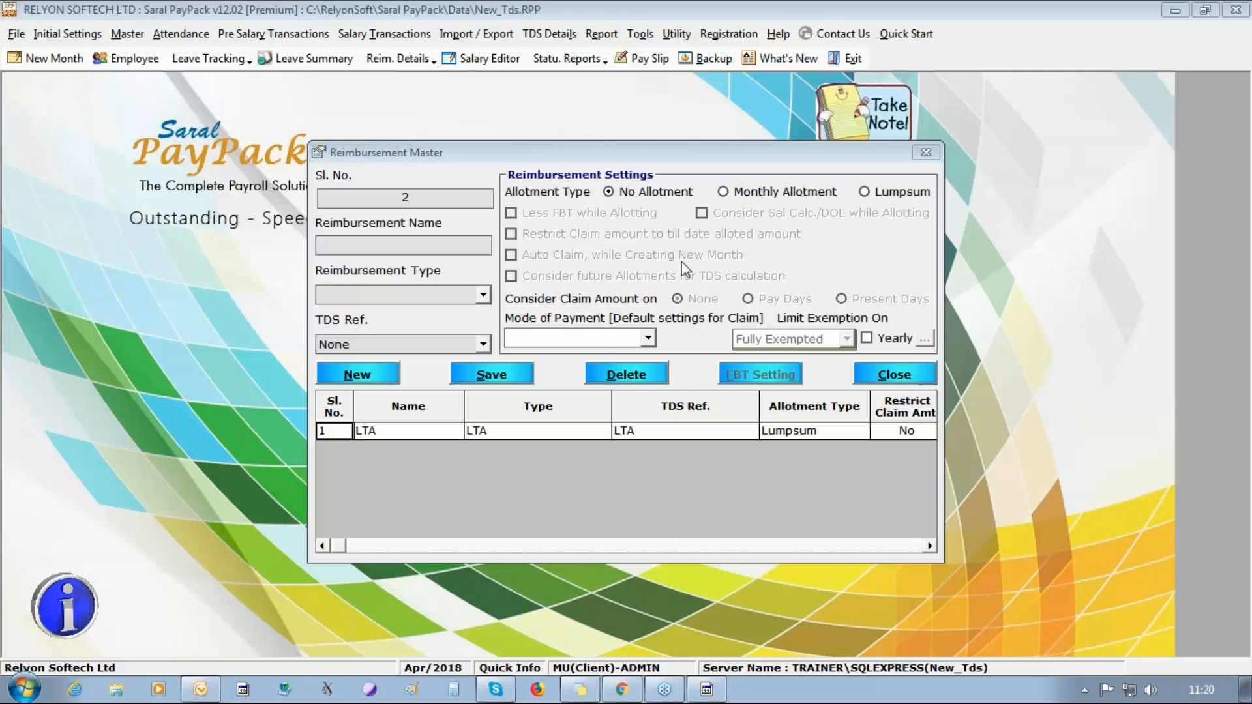
Enter a second reimbursement named Food Coupons with reimbursement type Food Coupon.
click(452, 245)
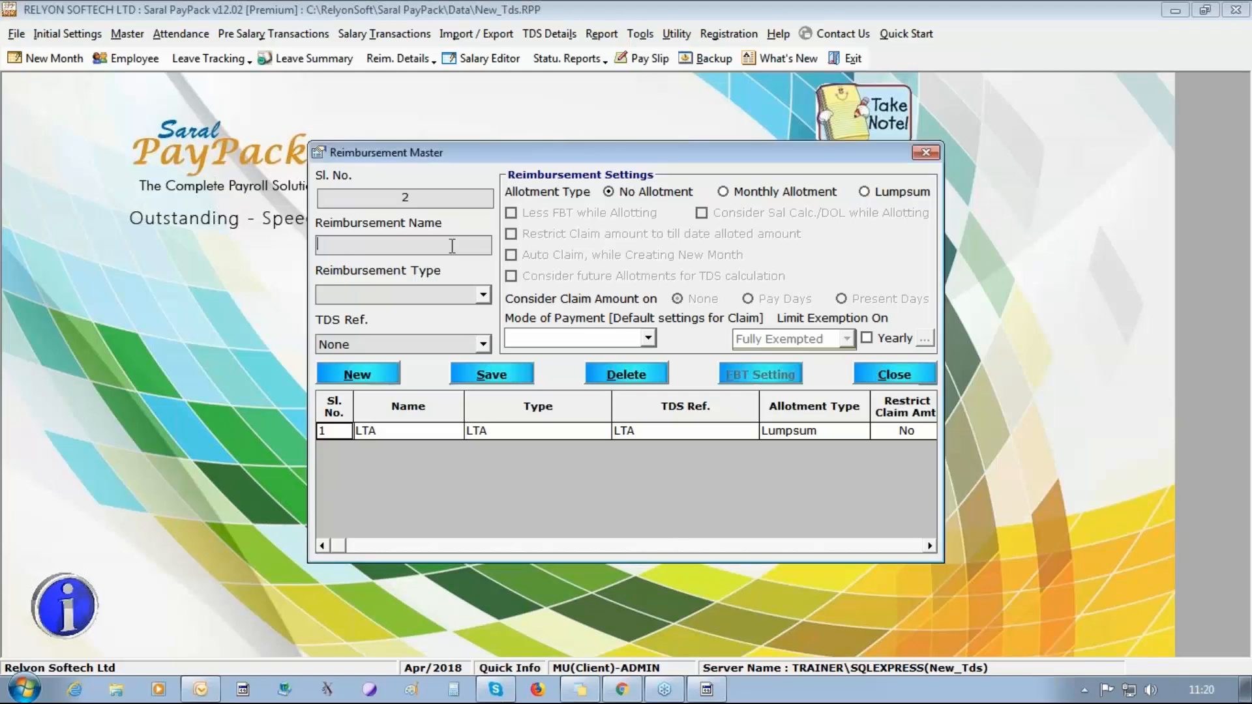
text(Food Coupons)
click(483, 295)
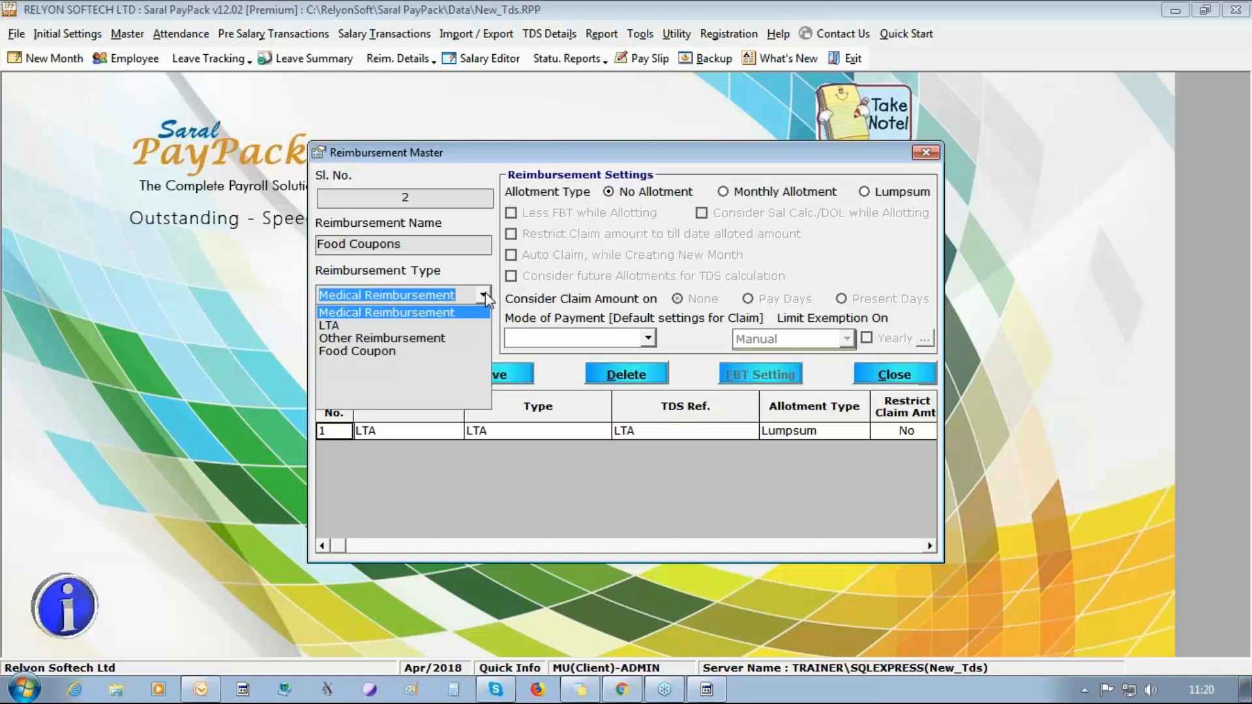
click(453, 353)
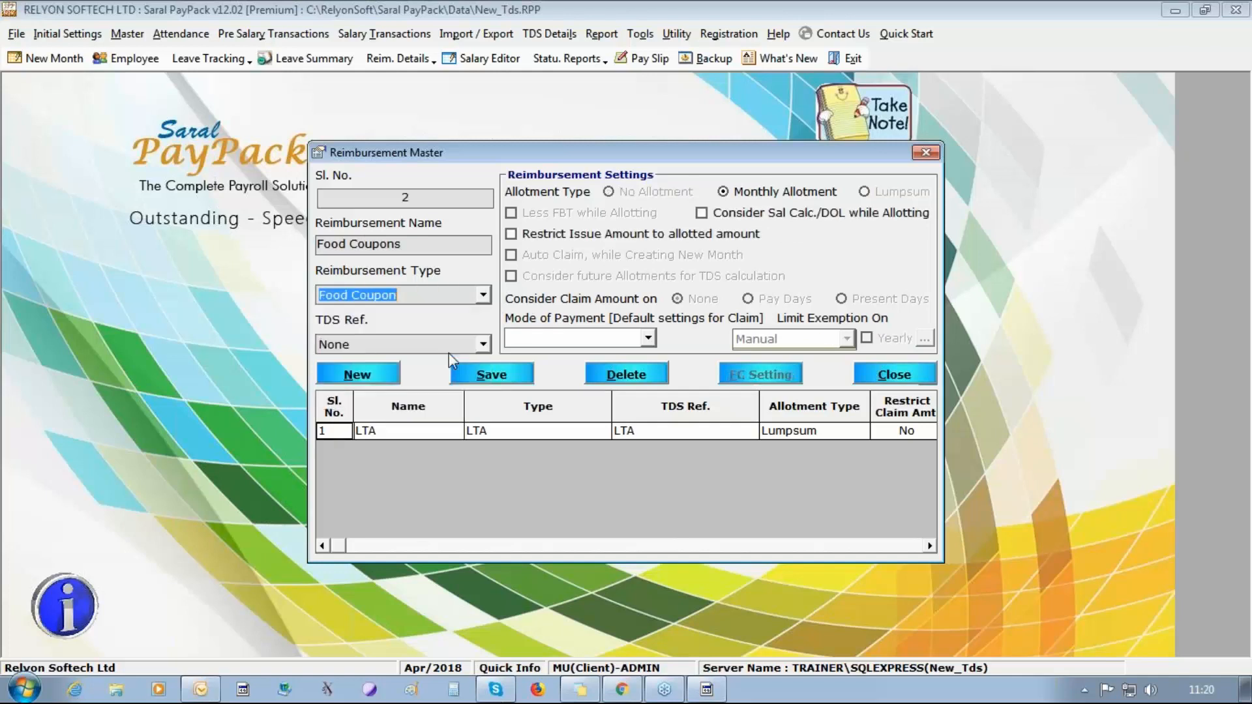
Set the Food Coupons TDS reference to Free food and Non alcoholic Breverage.
click(483, 344)
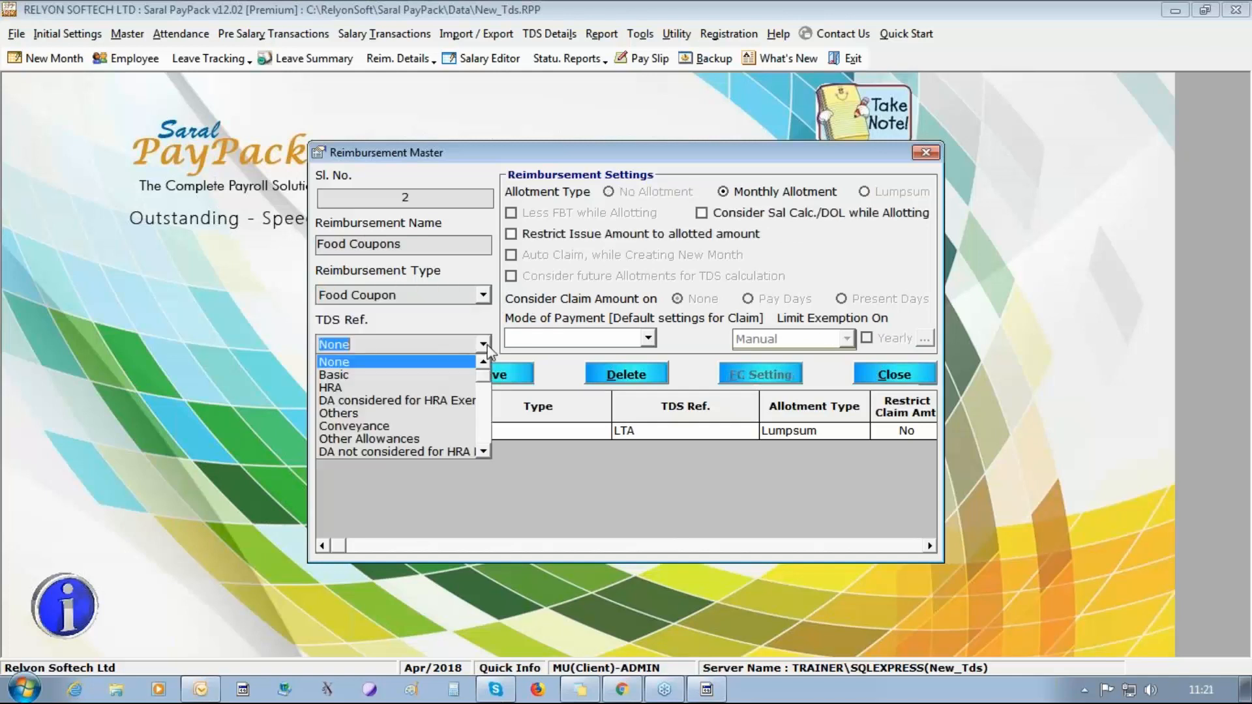
click(483, 452)
click(483, 451)
click(483, 452)
click(483, 451)
click(484, 451)
double_click(483, 451)
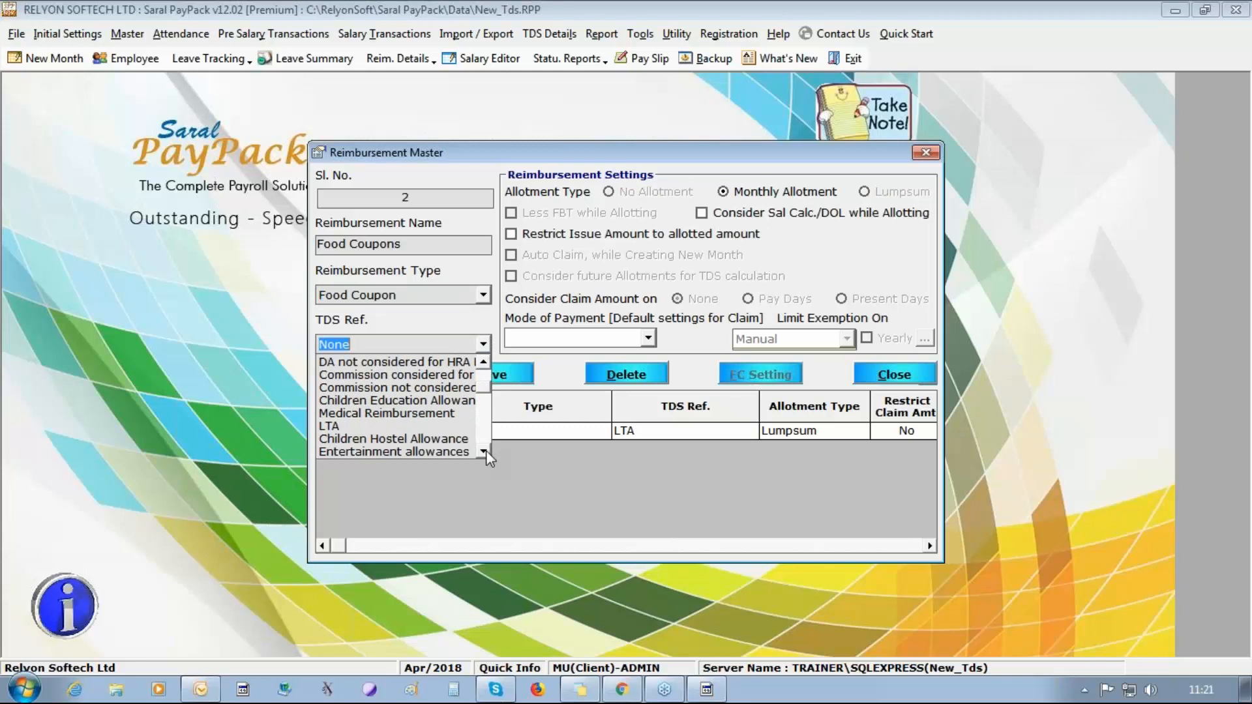
triple_click(483, 452)
click(483, 452)
triple_click(483, 452)
double_click(484, 452)
double_click(483, 451)
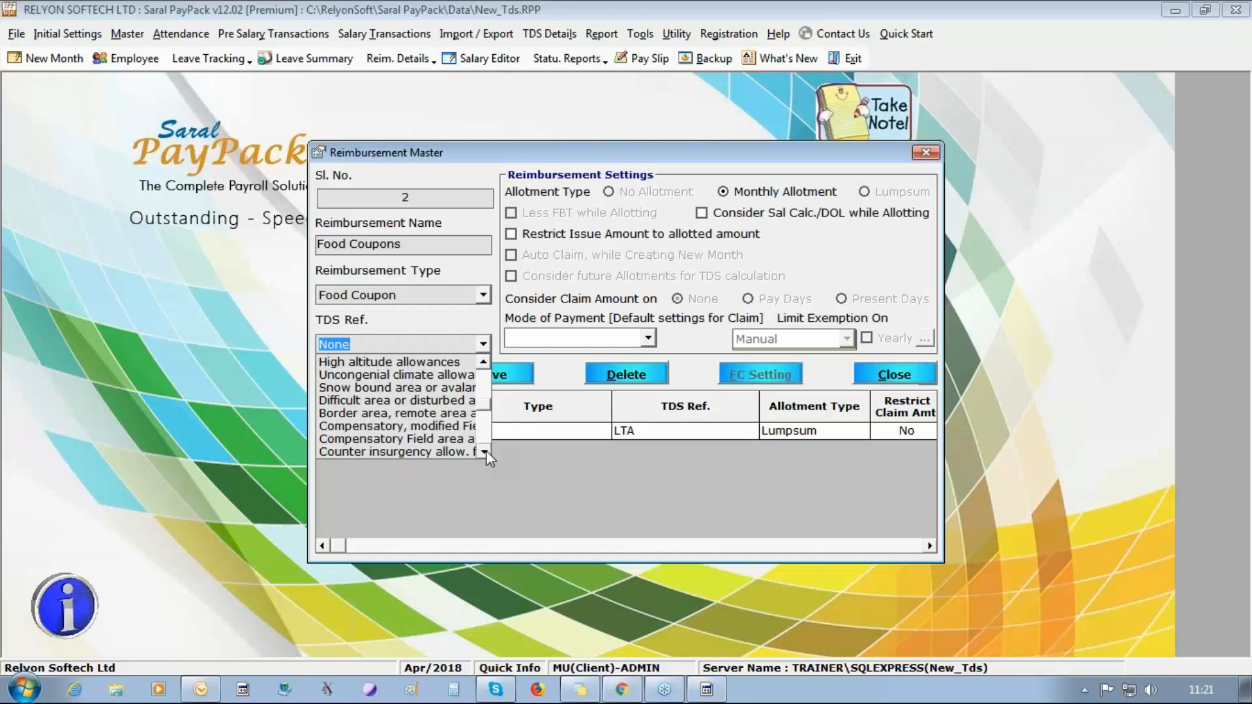
double_click(483, 451)
double_click(484, 451)
double_click(483, 451)
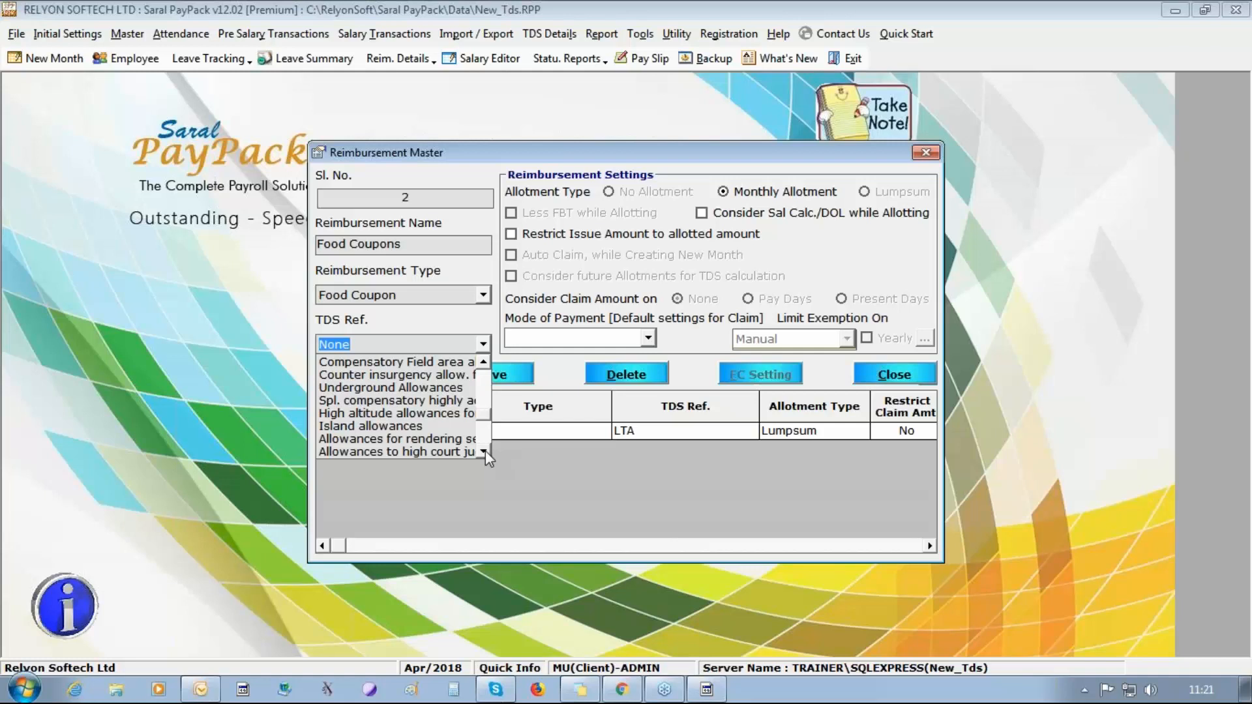
click(483, 451)
double_click(483, 452)
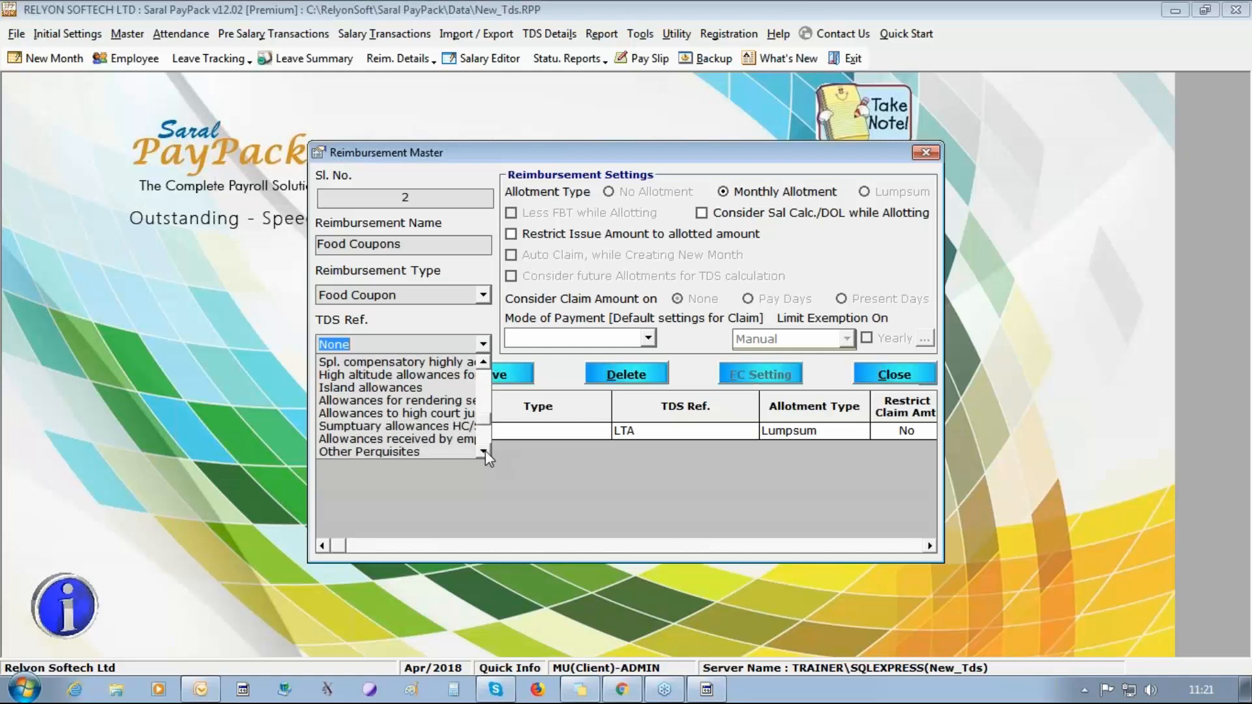
double_click(483, 451)
click(485, 451)
double_click(485, 452)
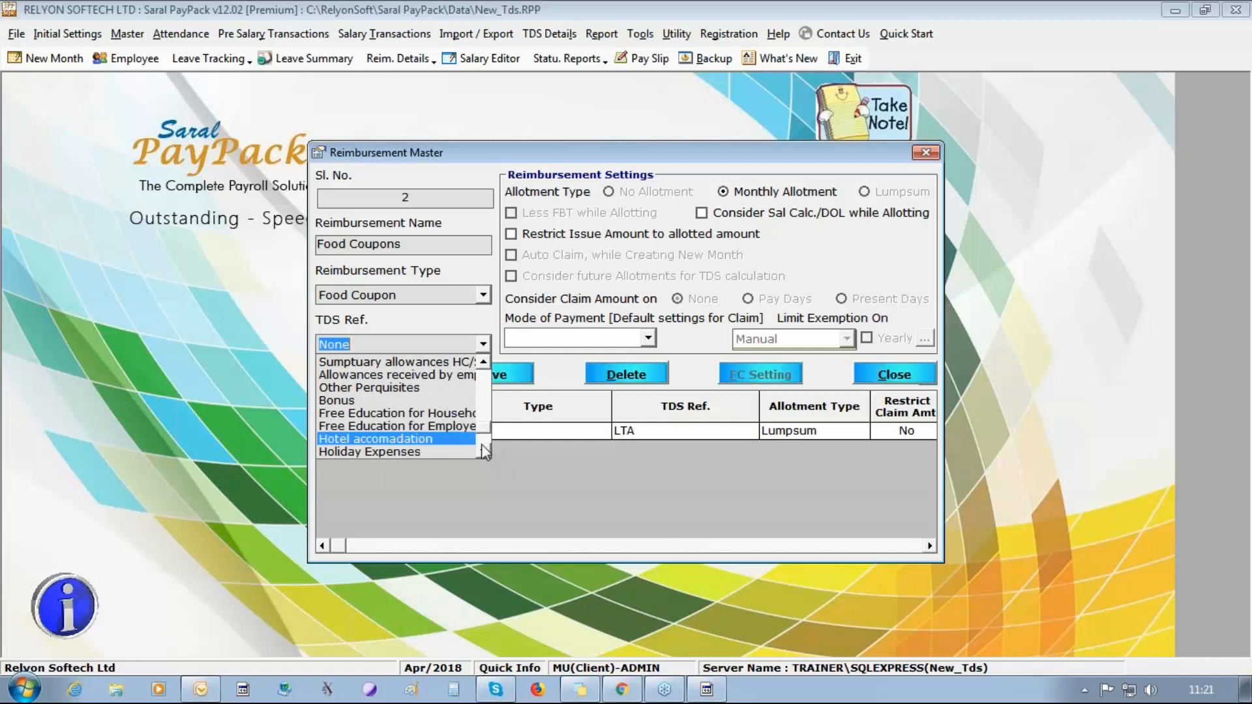
double_click(485, 447)
click(485, 446)
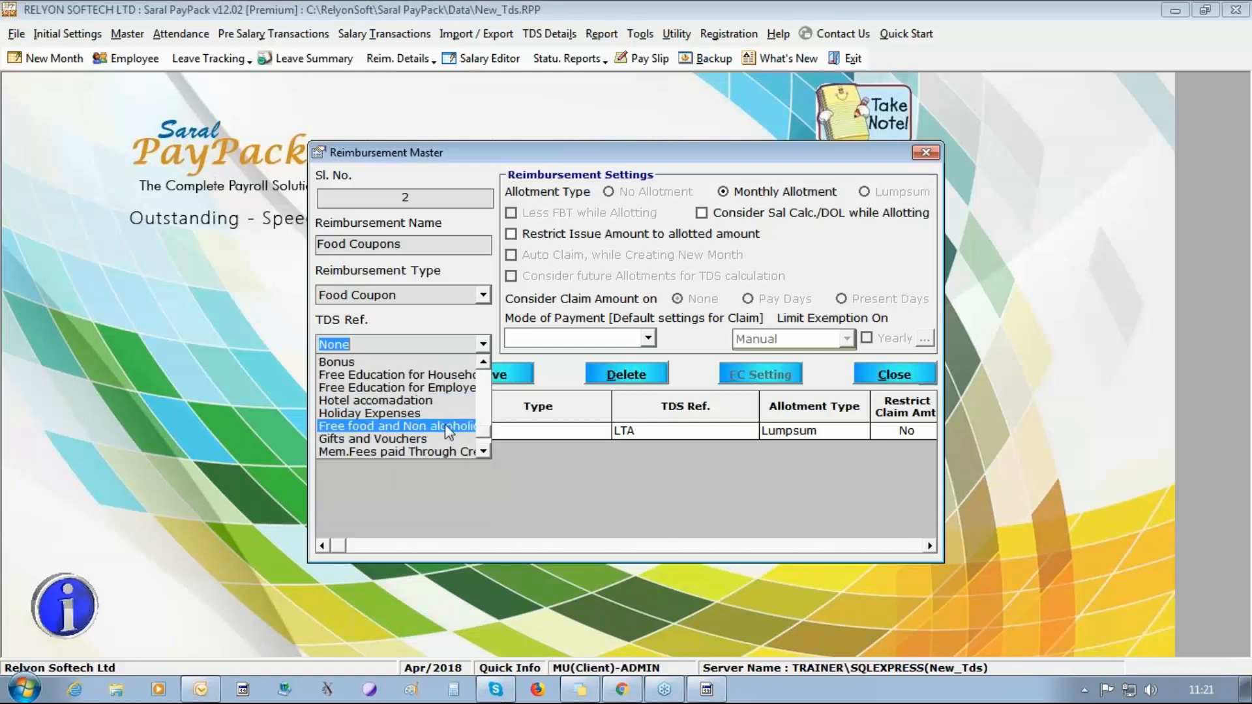
click(445, 424)
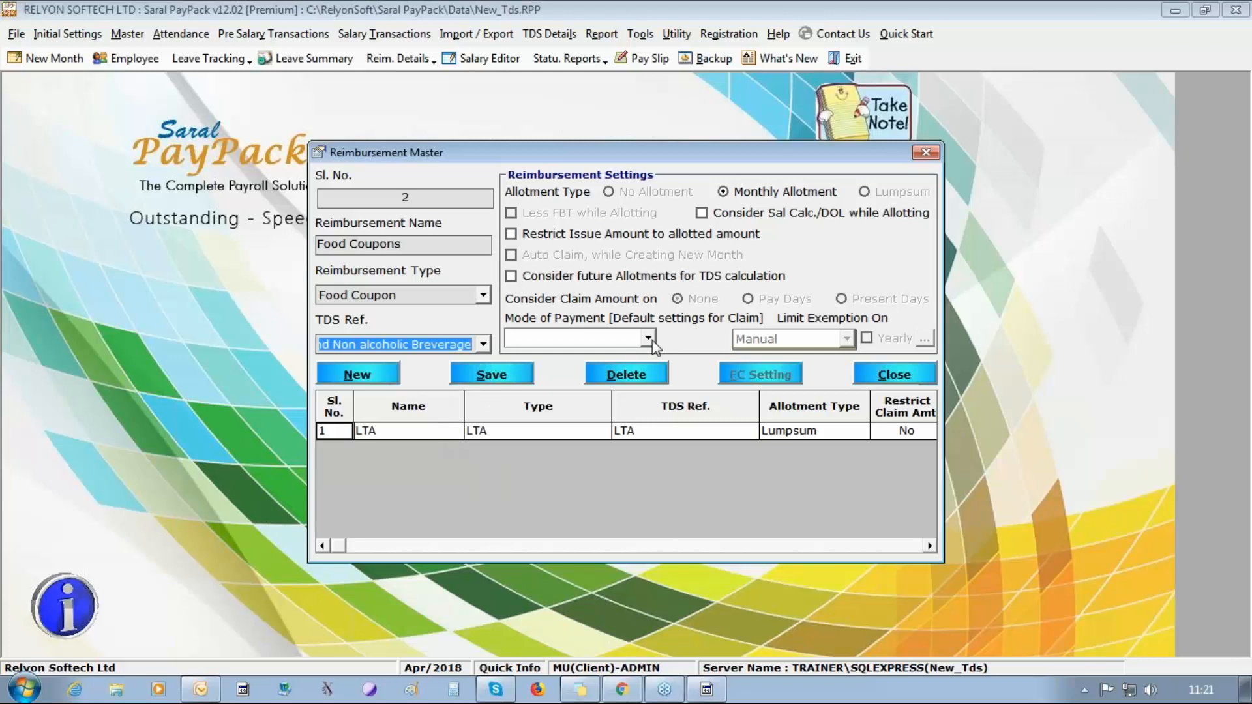
Set the Food Coupons mode of payment to Paid in Salary and save the entry.
click(648, 338)
click(633, 407)
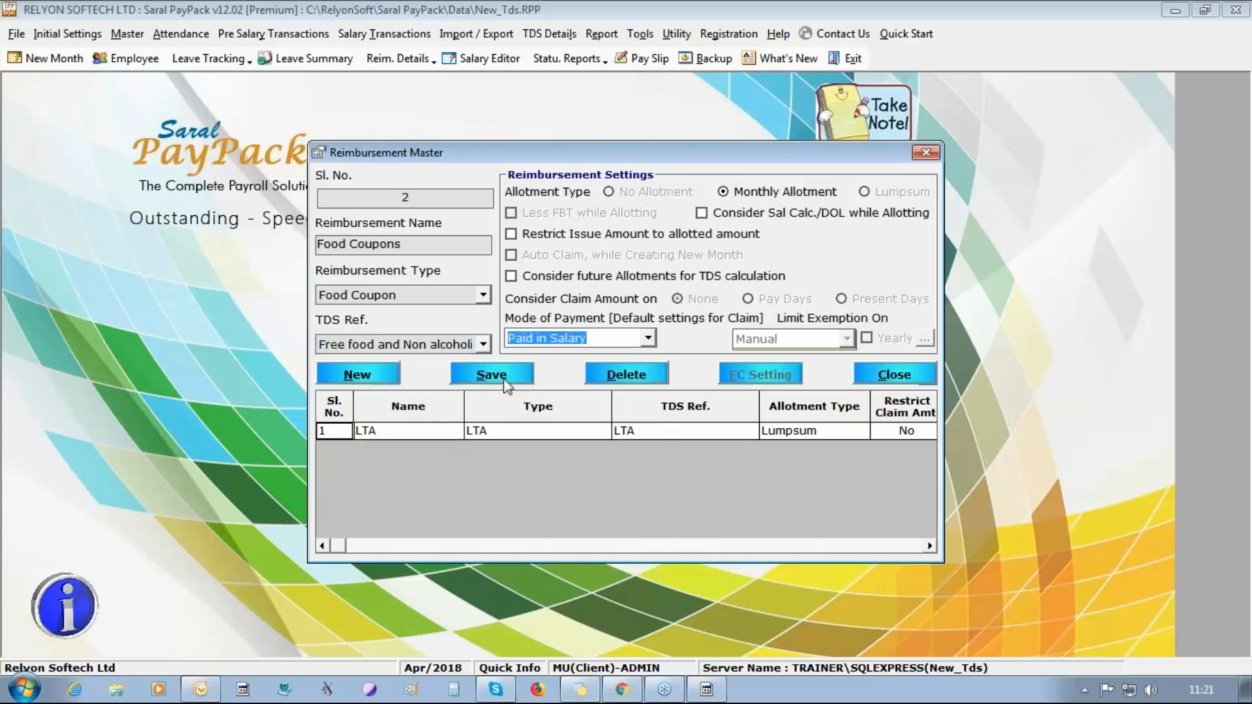
click(506, 382)
click(651, 409)
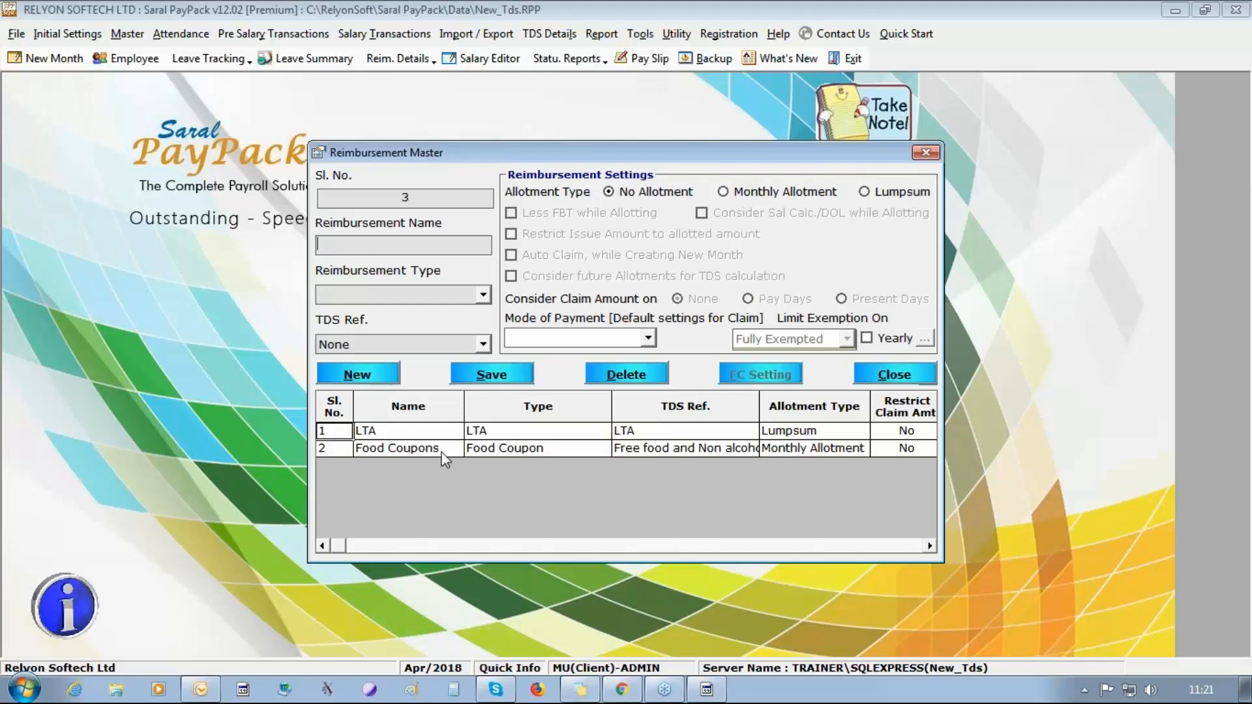
click(430, 435)
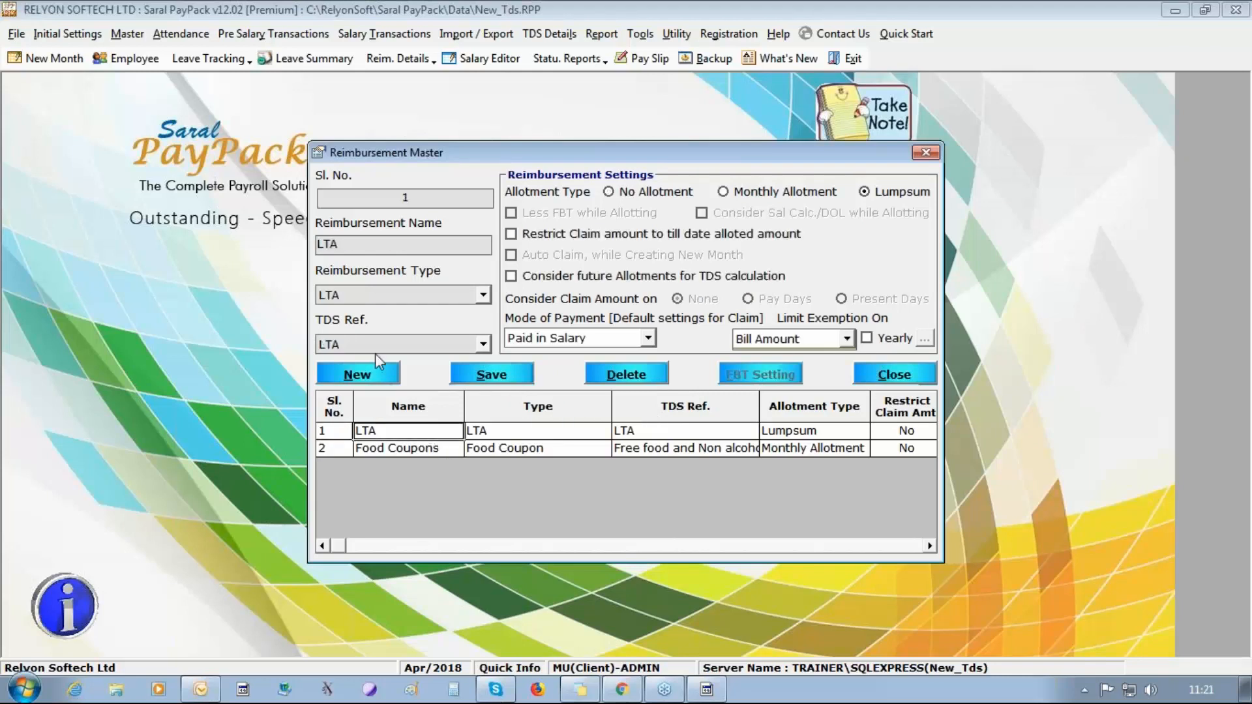
click(369, 372)
click(482, 296)
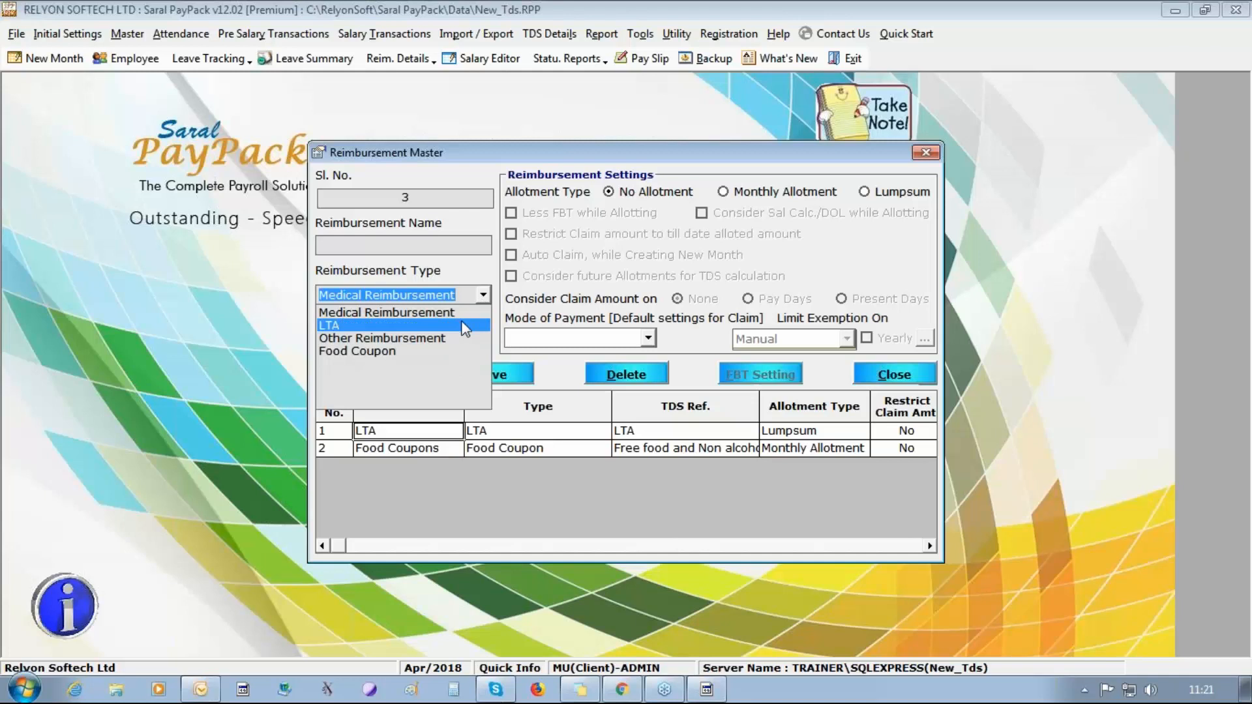
click(529, 370)
click(497, 377)
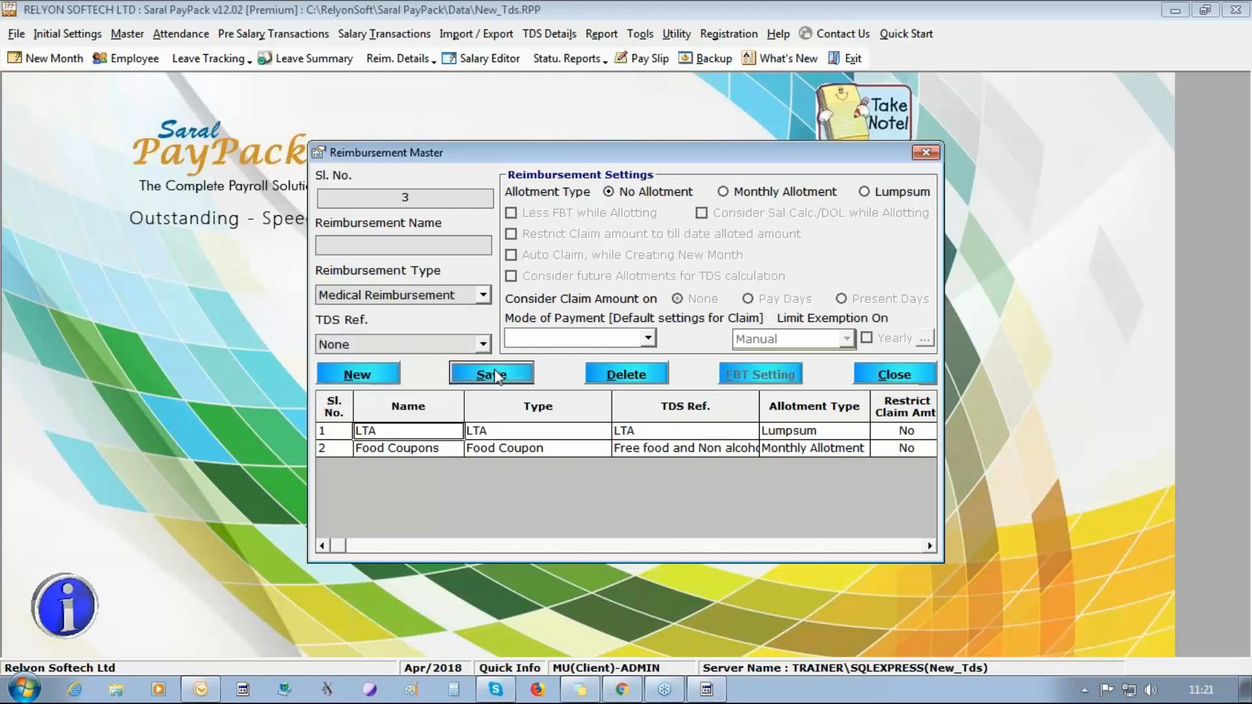
click(708, 409)
Close the reimbursement master and open the reimbursement allotment form.
click(879, 376)
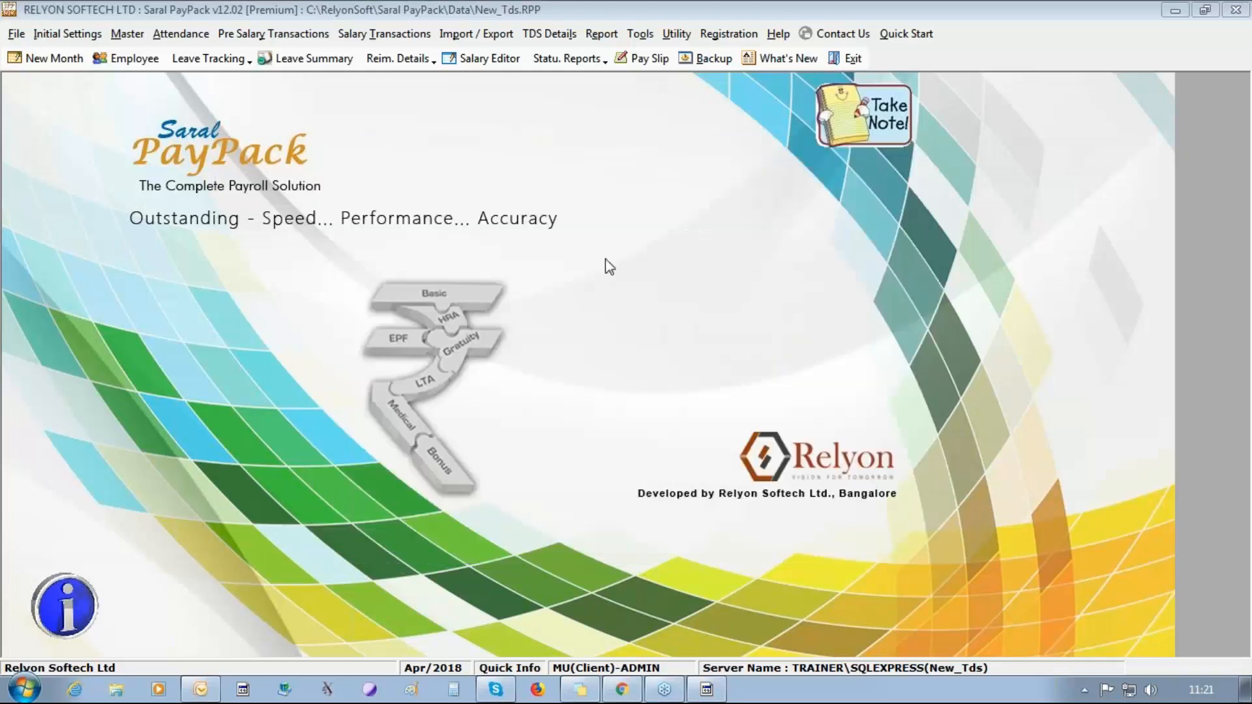
click(273, 34)
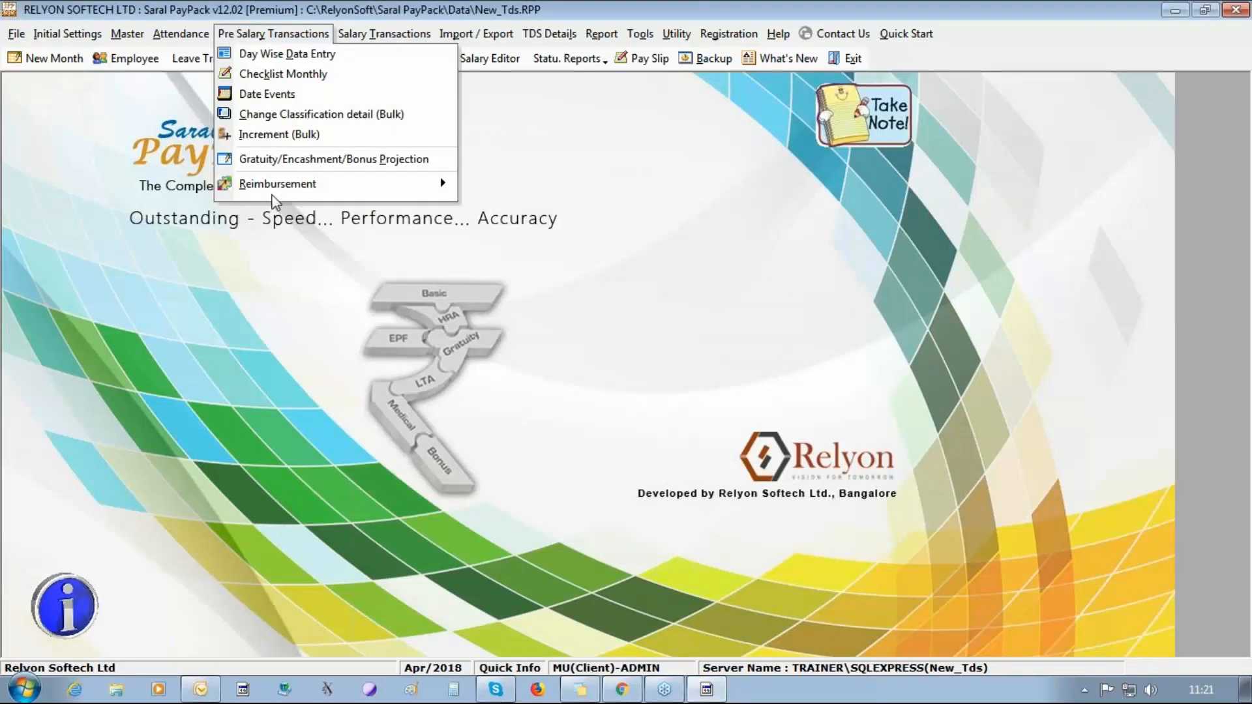
mouse_move(275, 188)
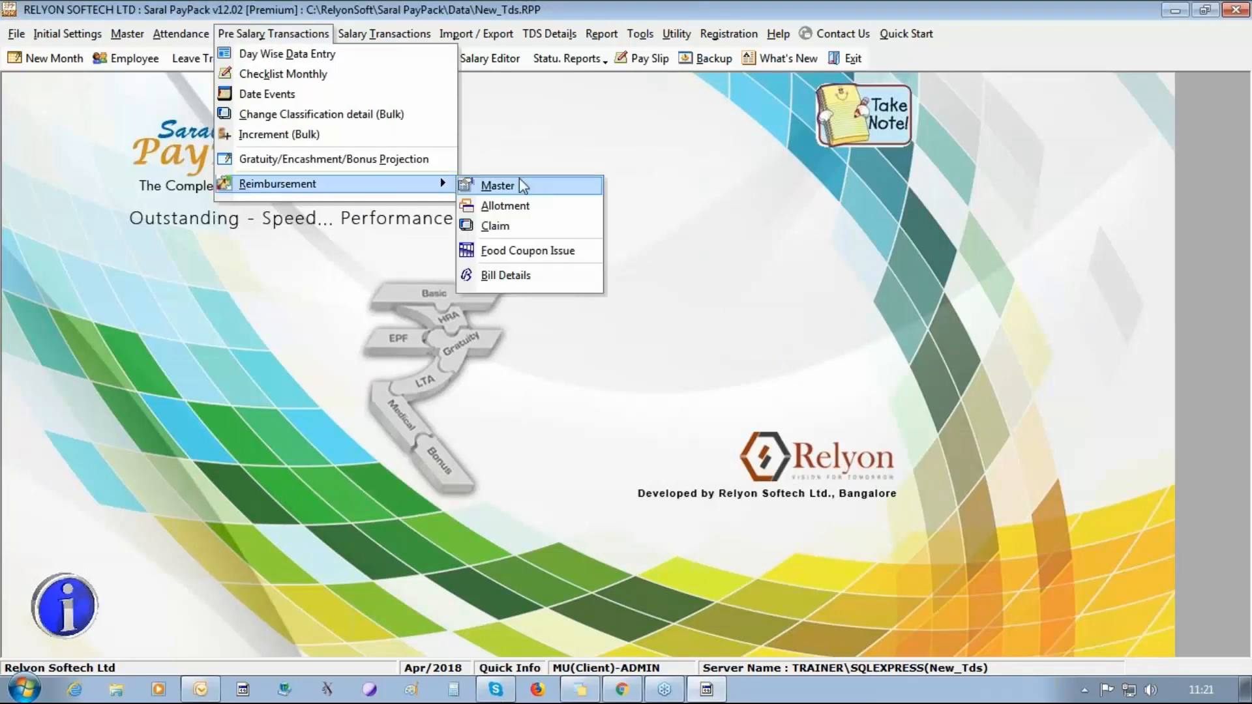
click(528, 208)
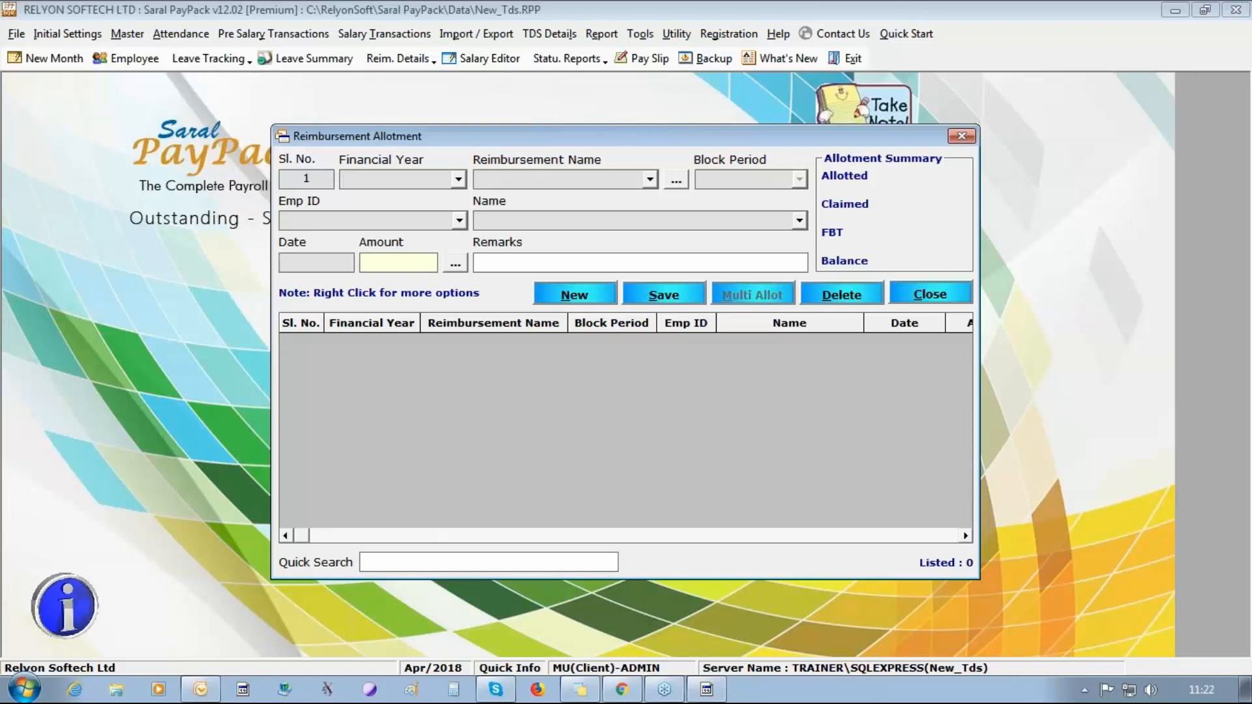
Start an allotment for the first employee with reimbursement LTA and block period 2018 - 2021.
click(459, 221)
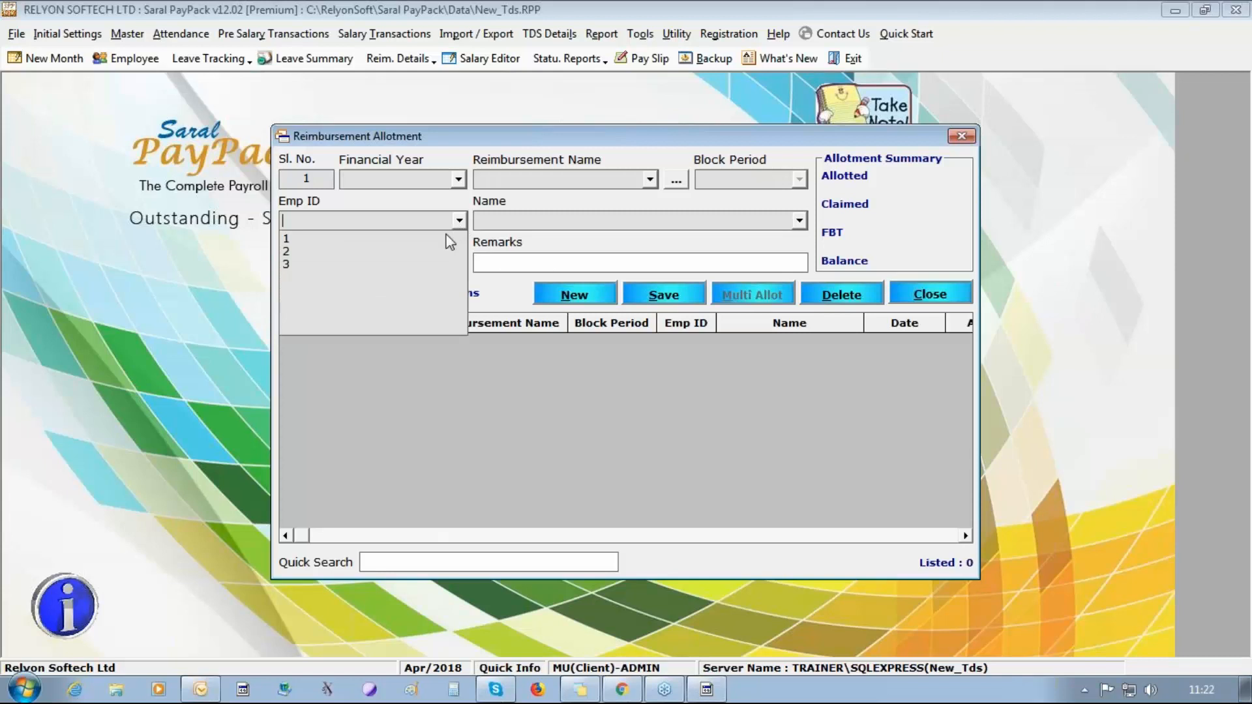
click(445, 241)
click(649, 179)
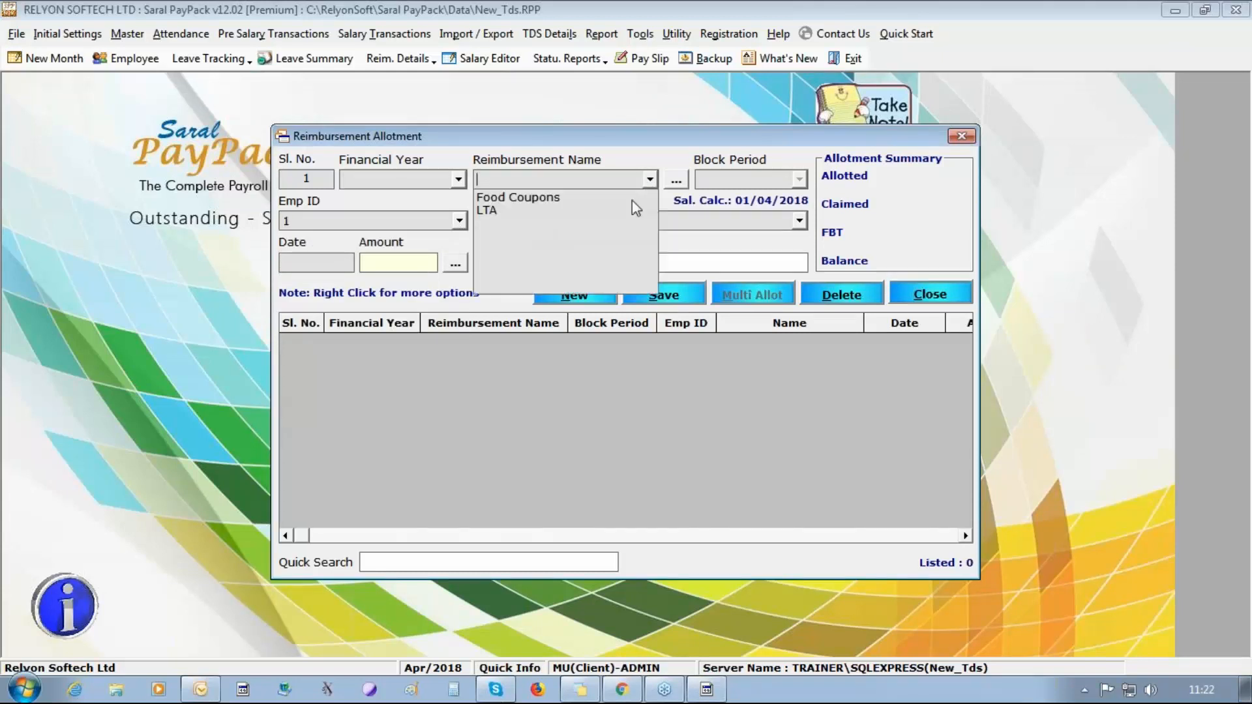
click(620, 214)
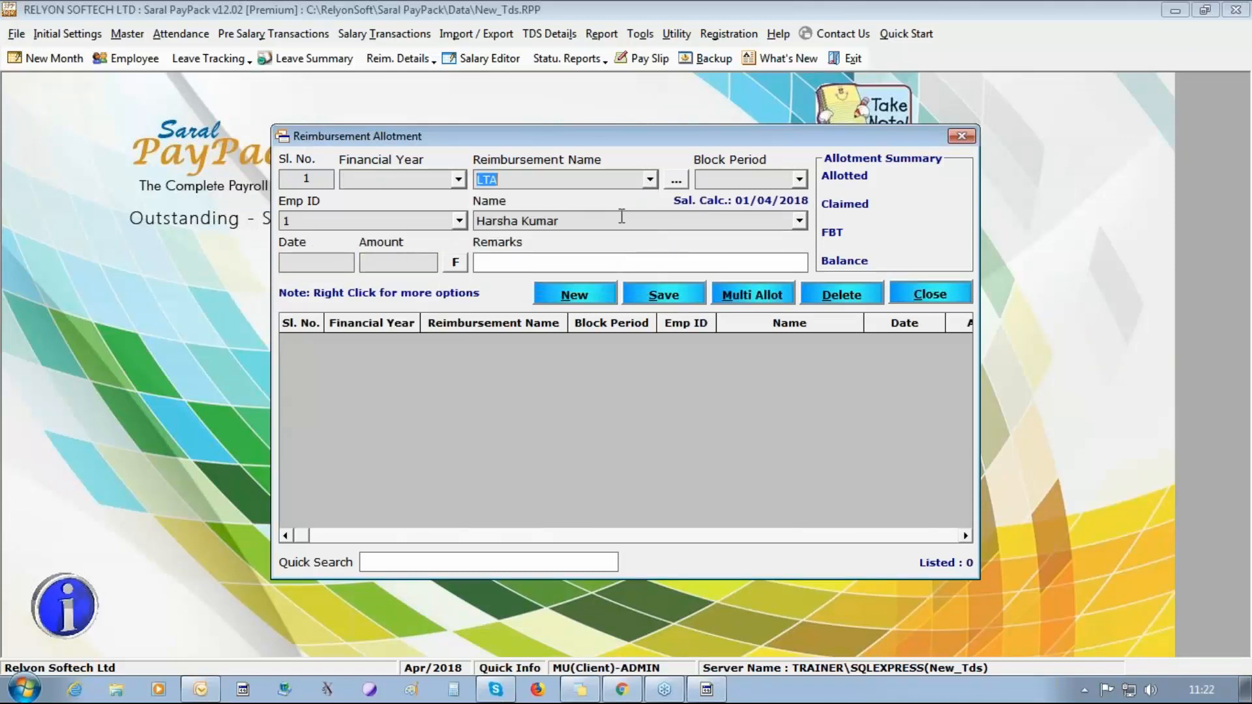
click(799, 180)
click(773, 197)
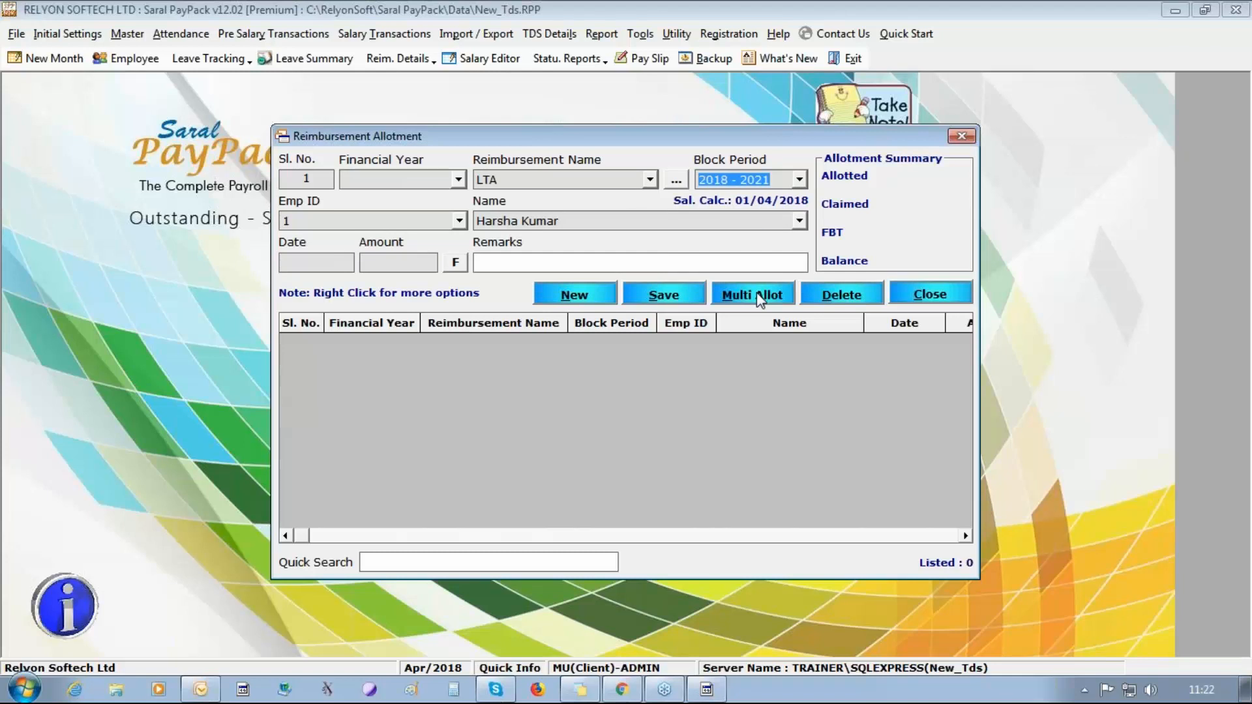
Set the LTA allotment's date to 01/04/2018 and its amount to 100000.
click(340, 259)
text(01/04)
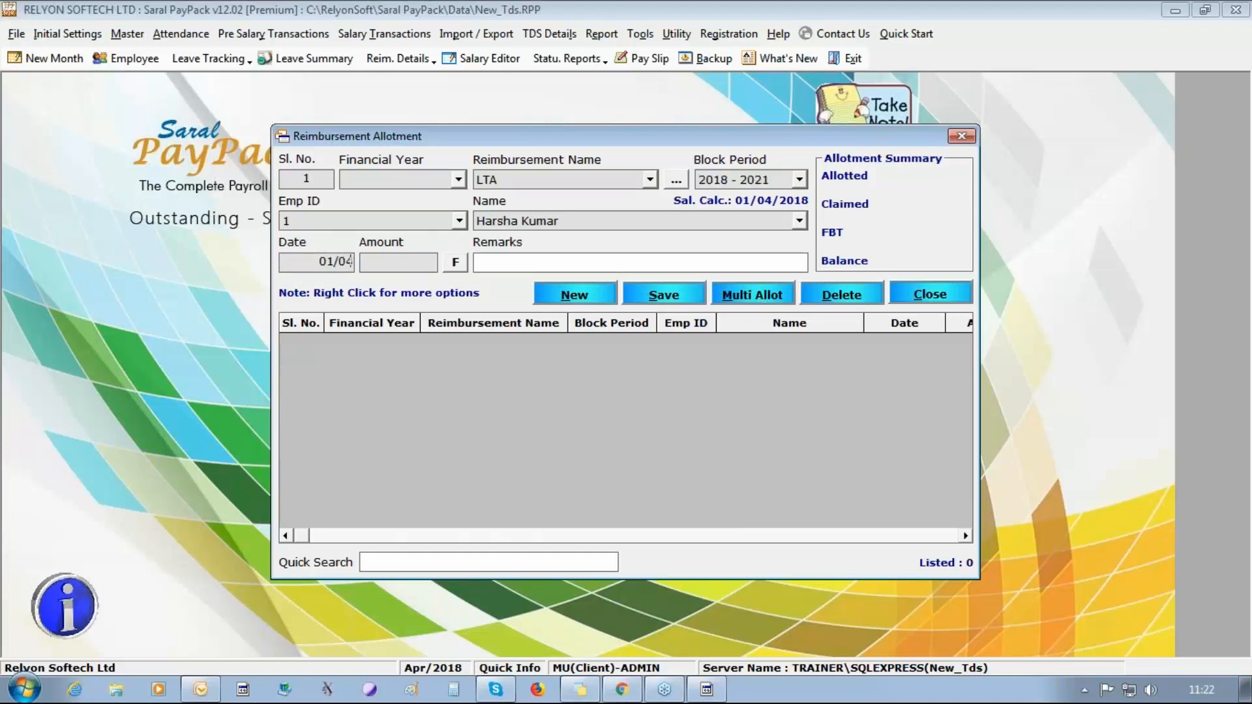
text(/2018)
key(Tab)
text(10000)
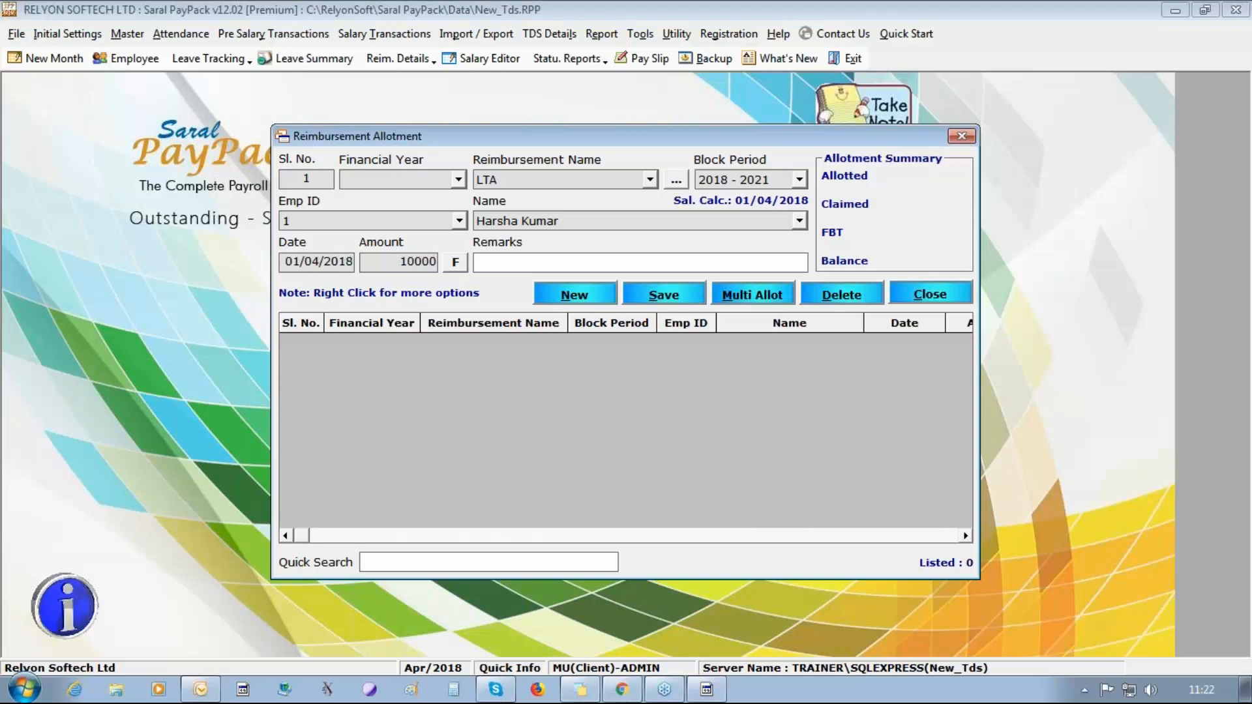
text(0)
Set the LTA allotment's financial year to 2018 - 2019 and save the entry.
click(656, 297)
click(677, 410)
click(458, 180)
click(454, 197)
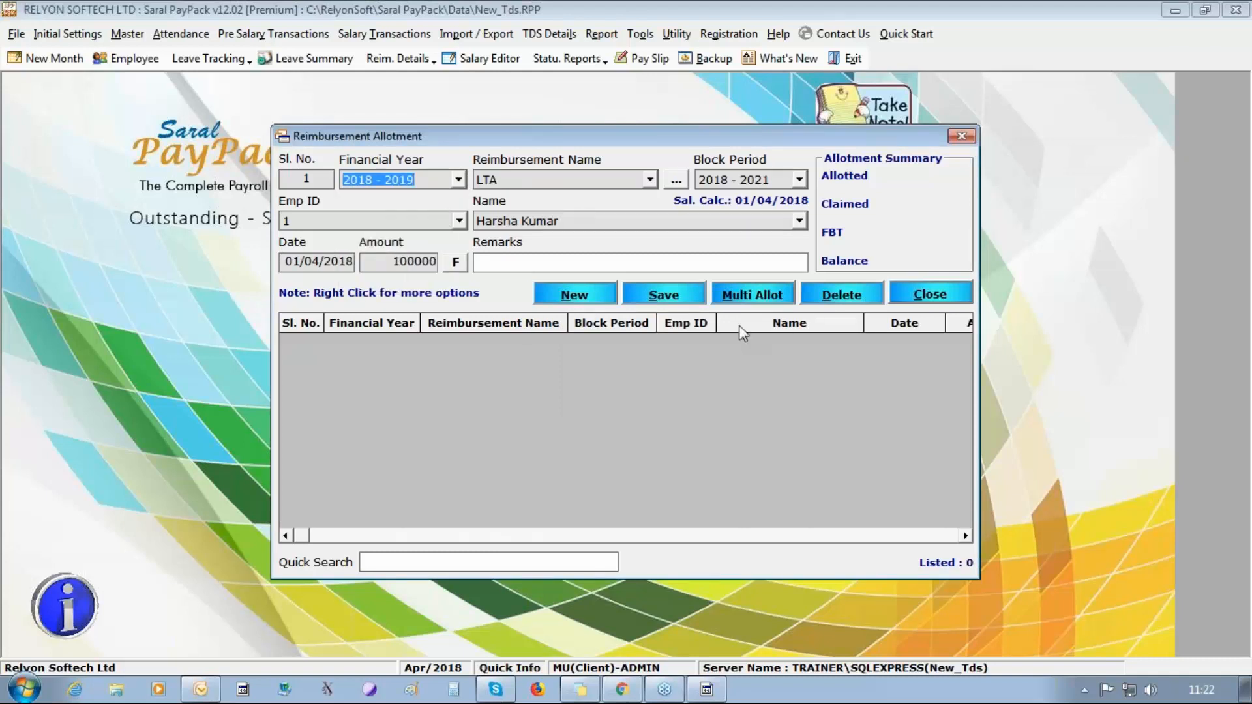
click(650, 298)
click(639, 410)
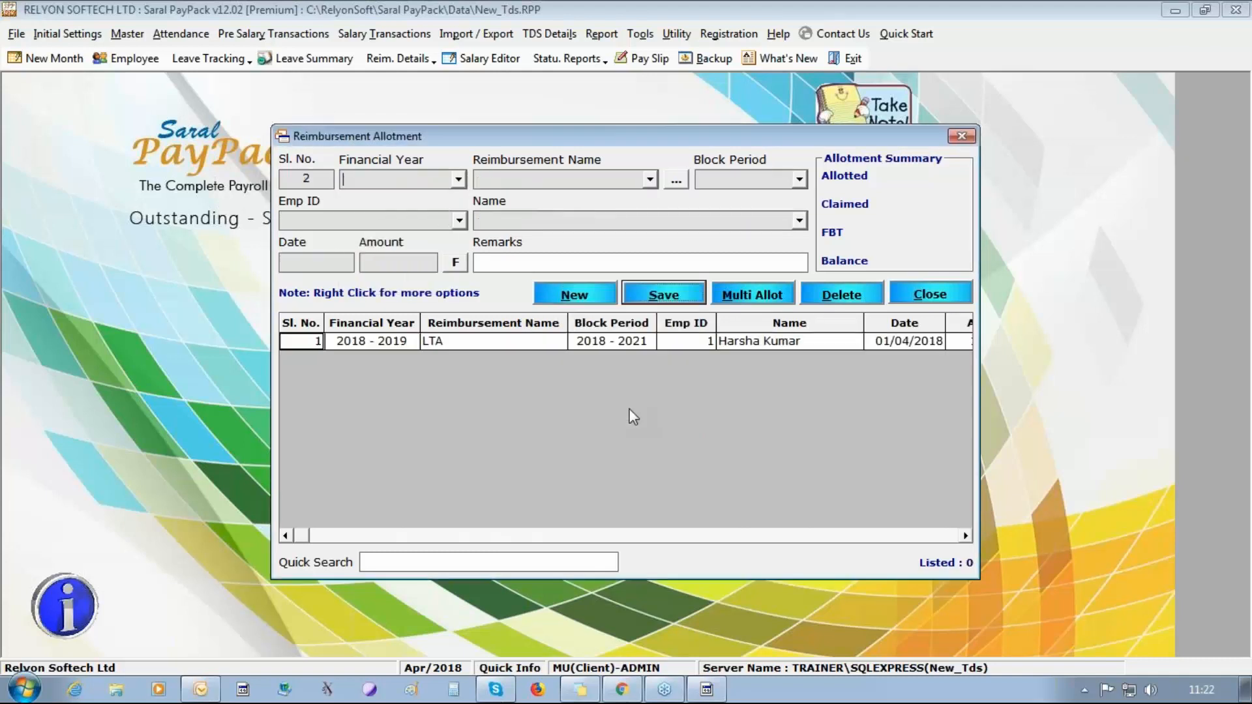
Close the reimbursement allotment form and bring up the reimbursement transaction options.
click(921, 297)
click(178, 34)
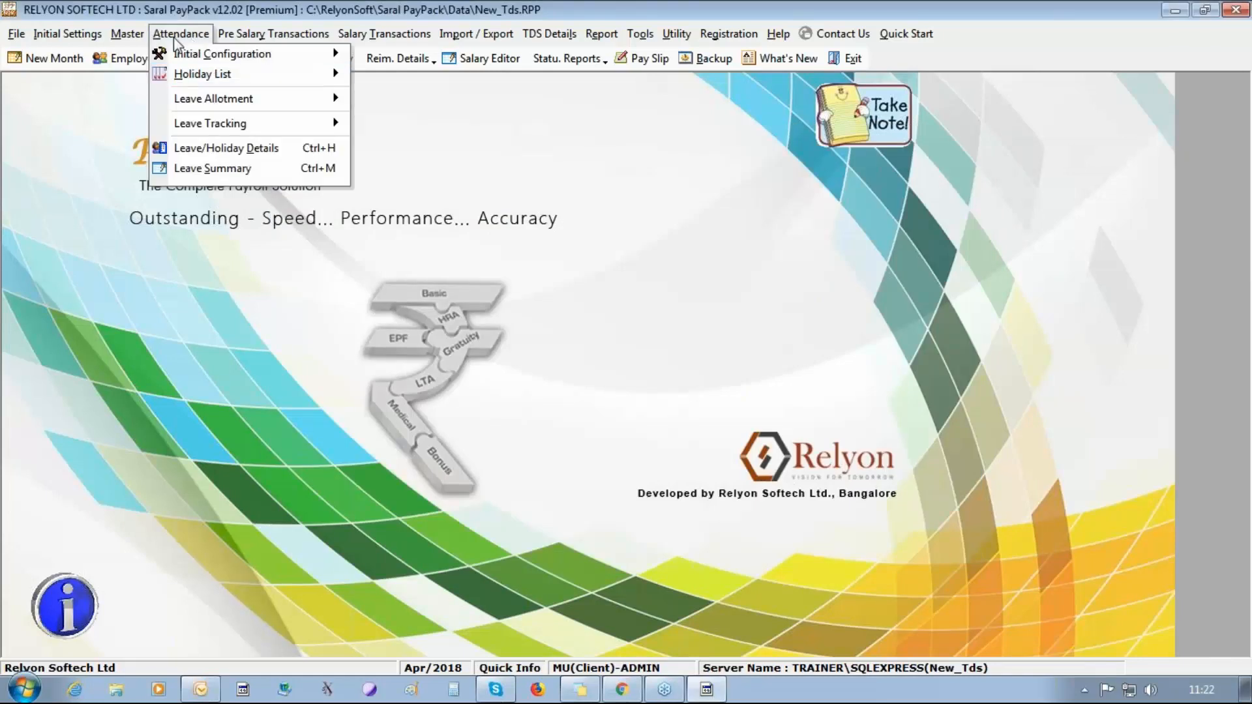
mouse_move(273, 34)
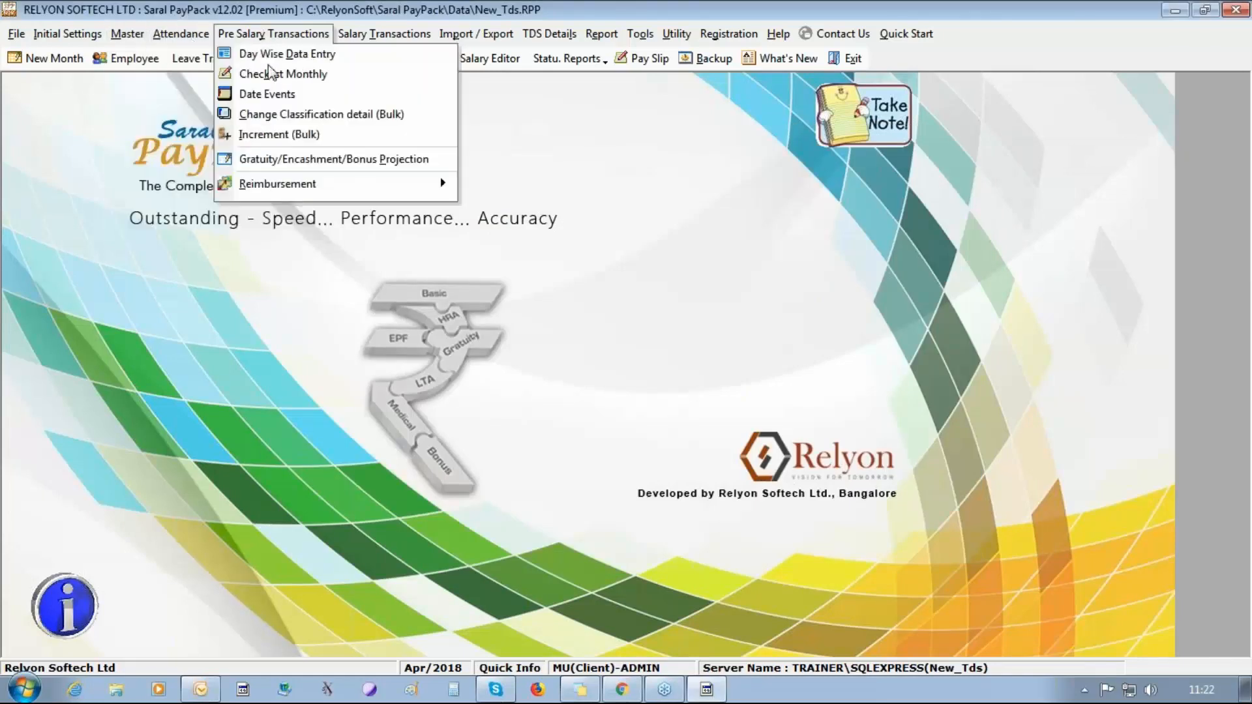
mouse_move(440, 182)
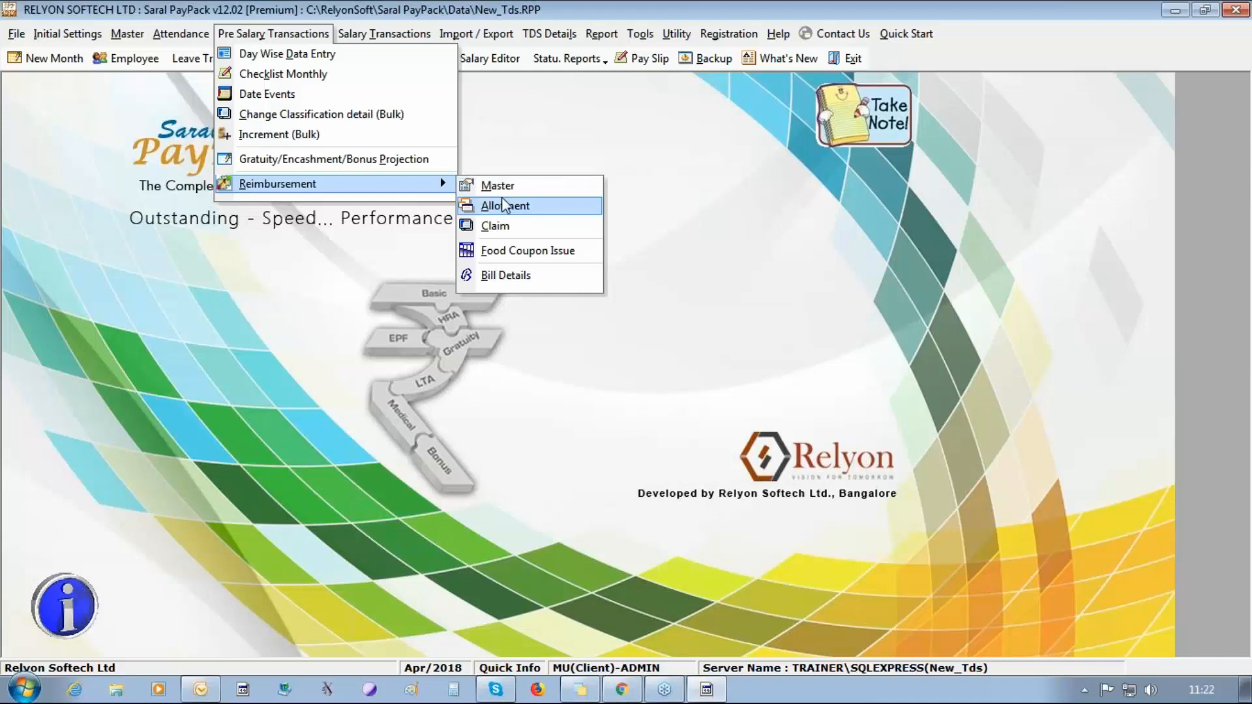
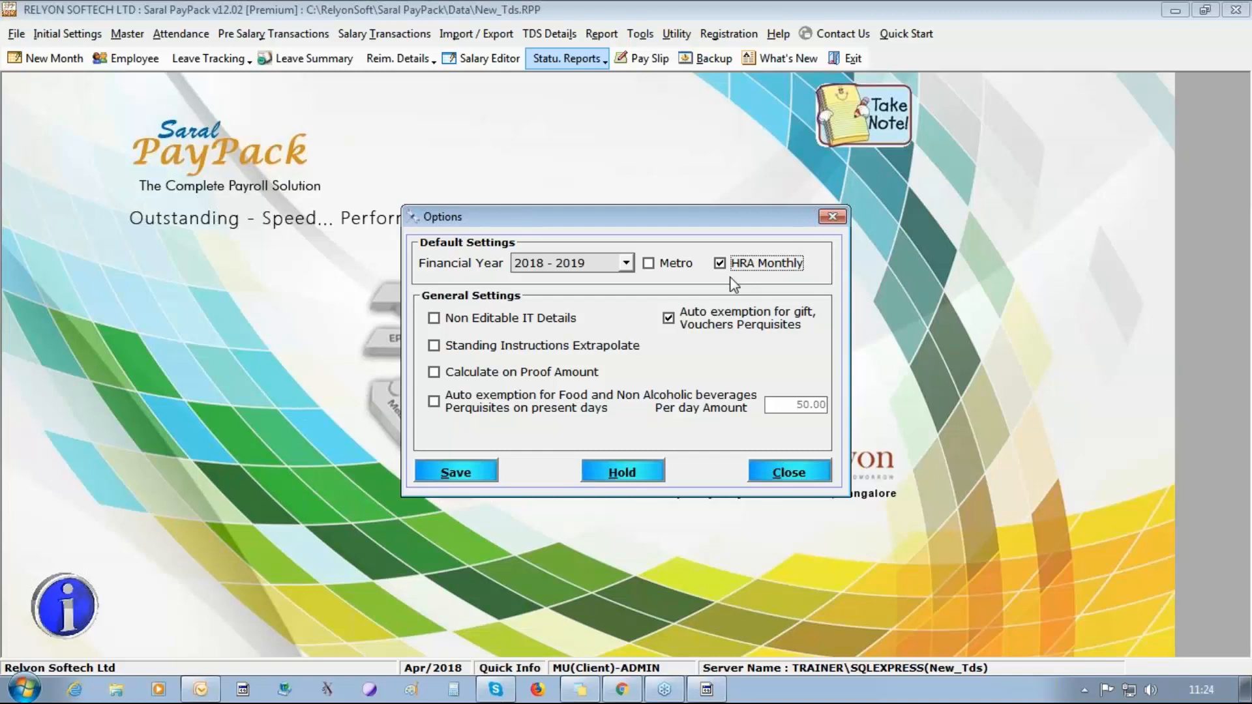
Enable Non Editable IT Details and Calculate on Proof Amount in the TDS options, leave Standing Instructions Extrapolate off, and save.
click(514, 320)
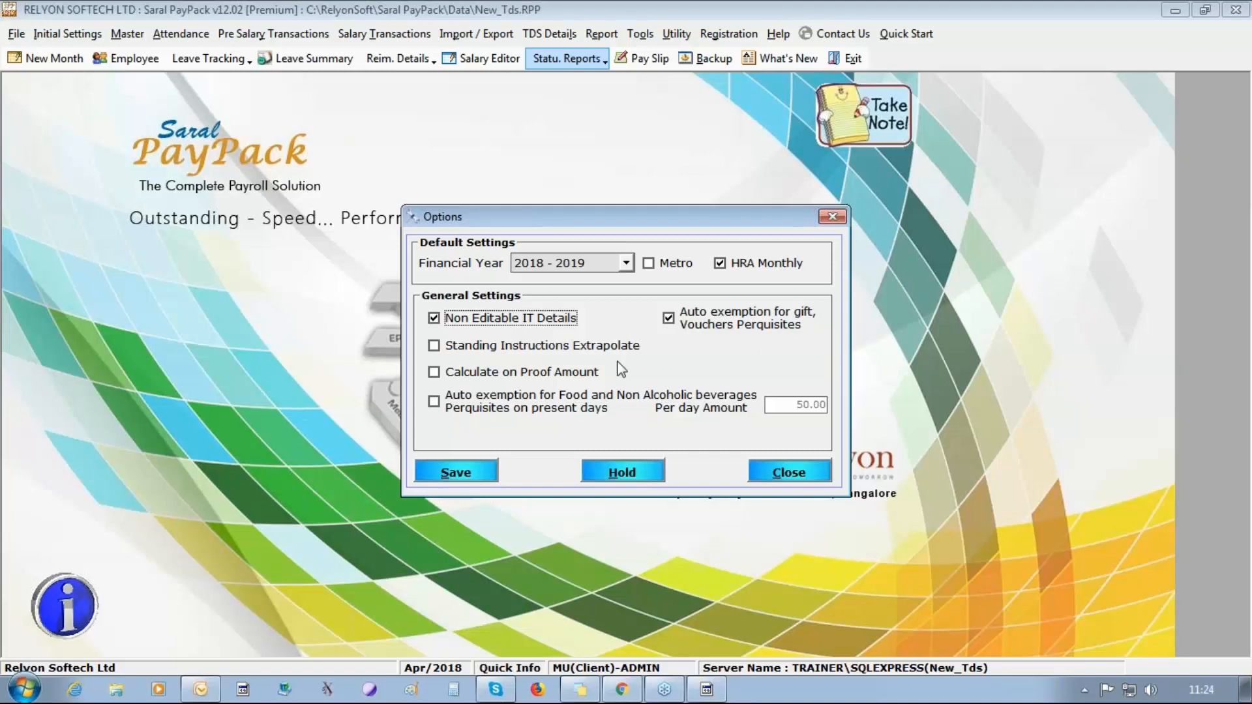
click(499, 347)
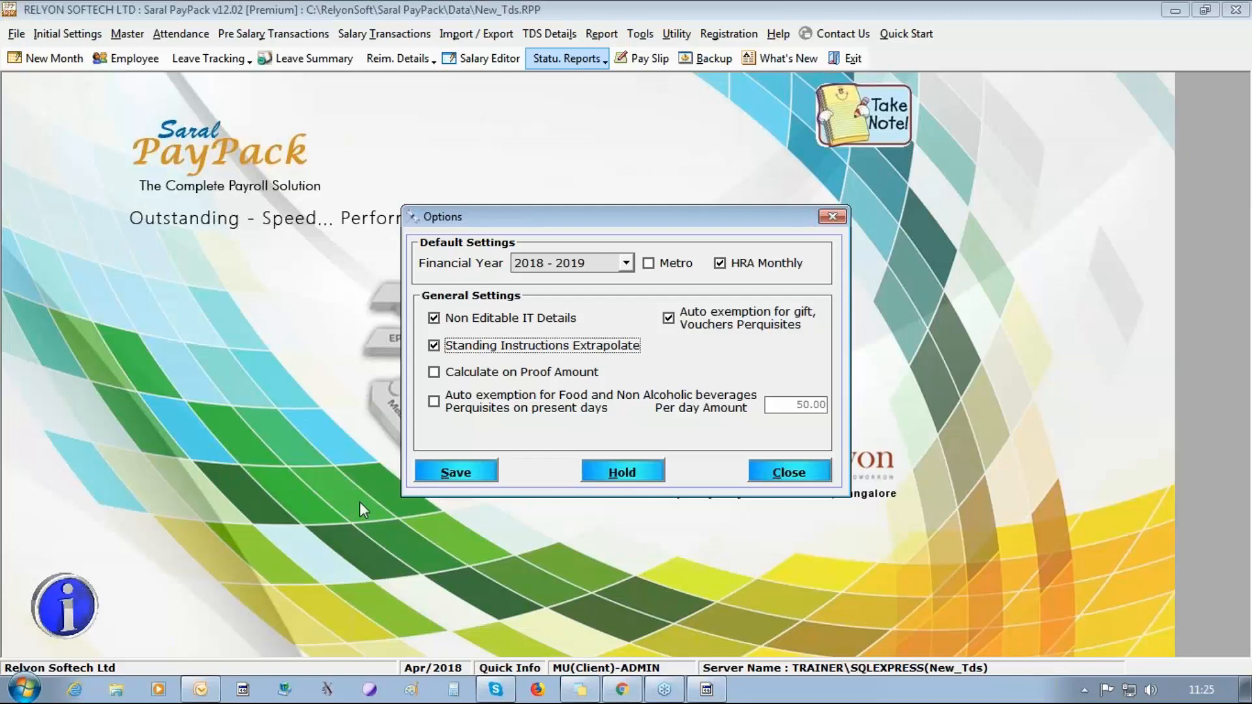
click(435, 347)
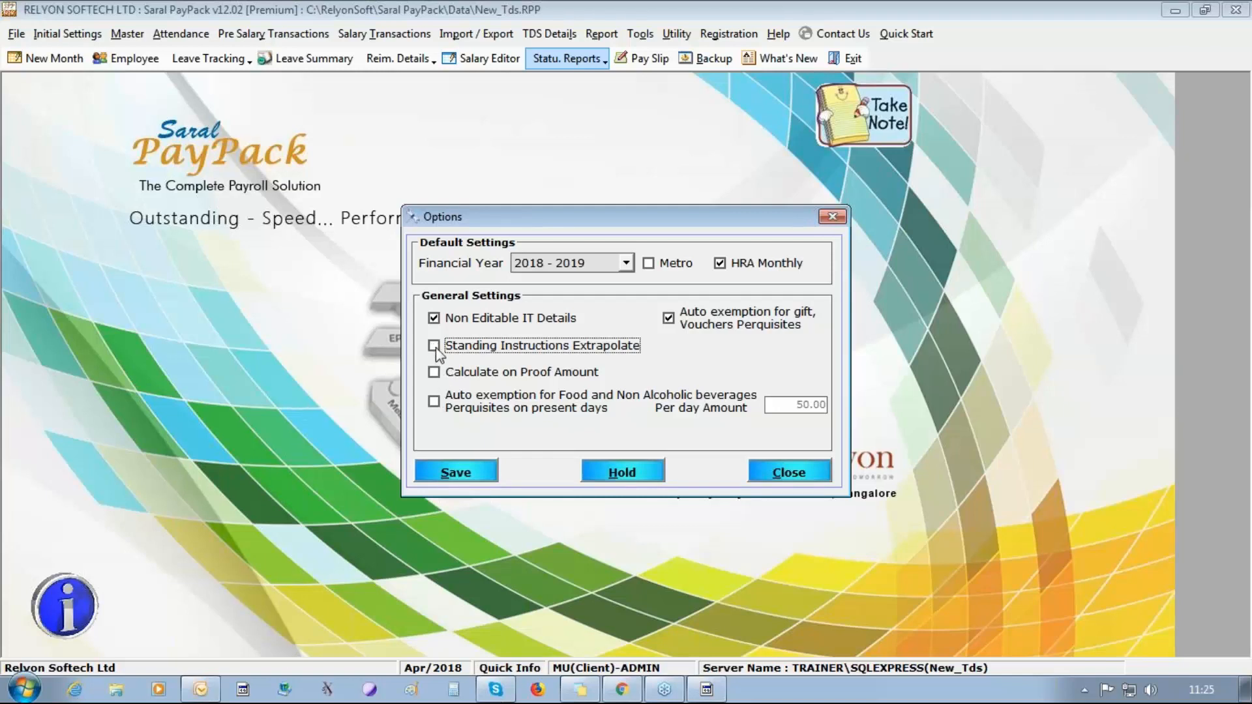
click(460, 372)
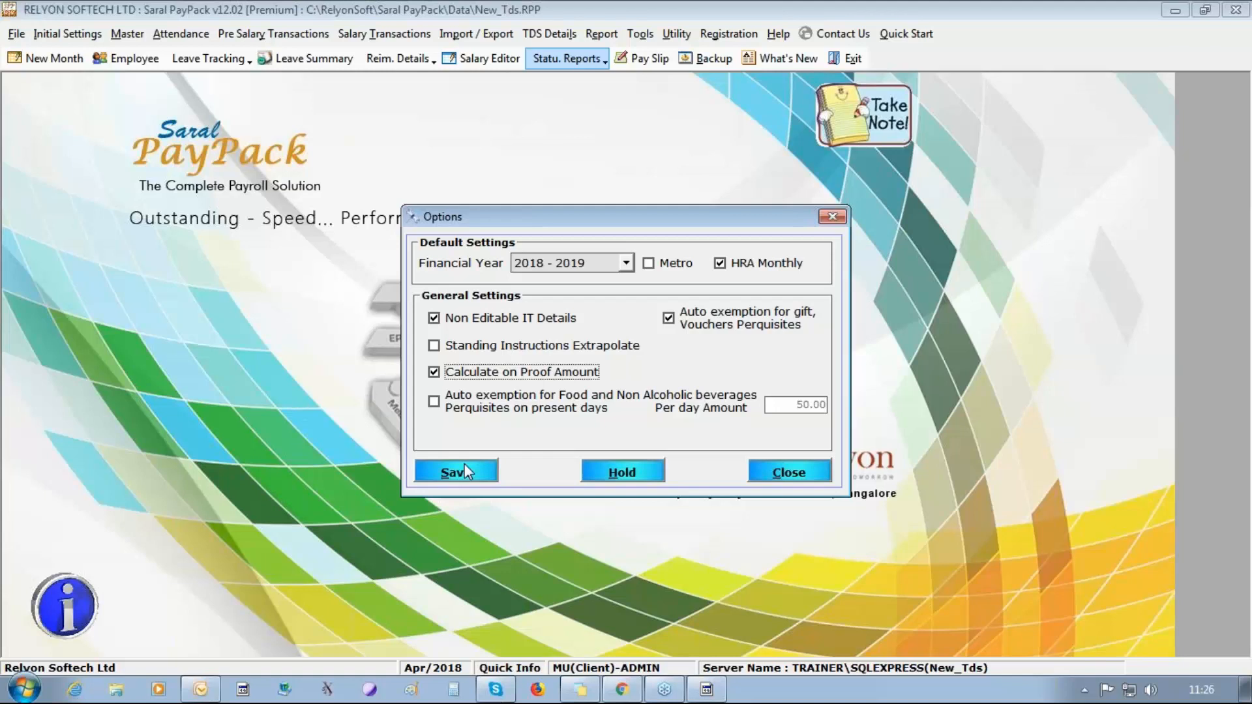
click(466, 471)
click(641, 422)
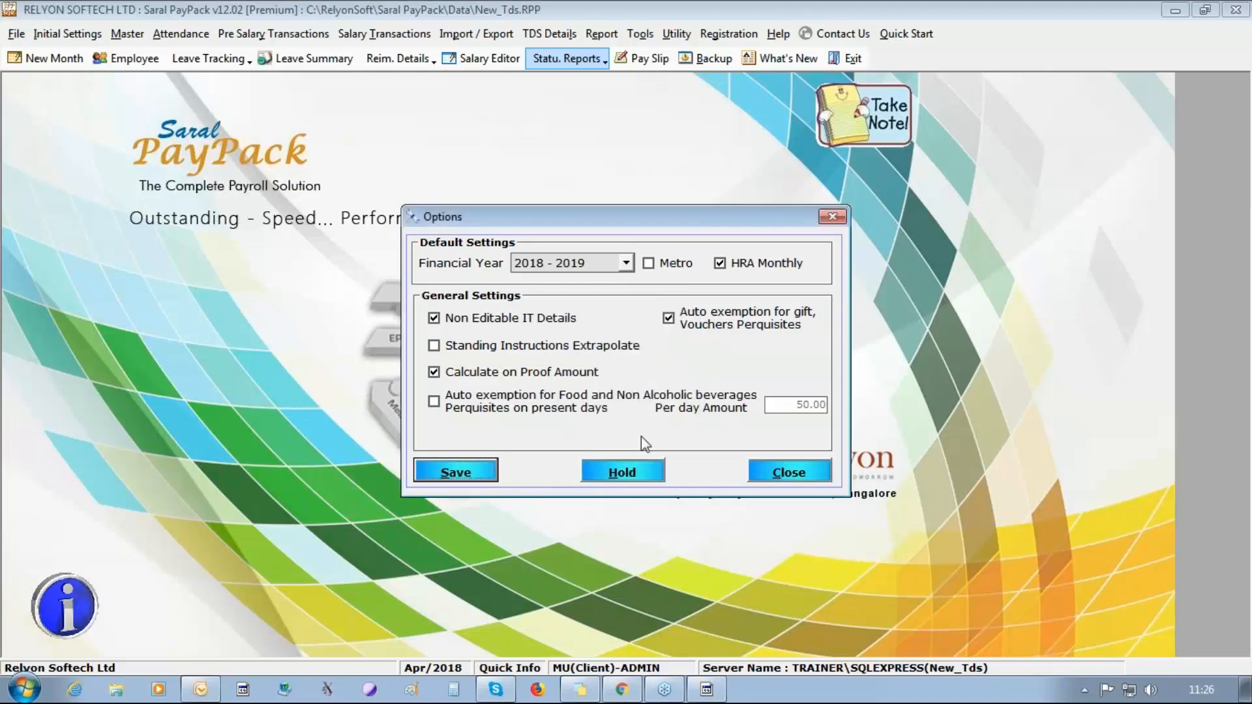
click(782, 472)
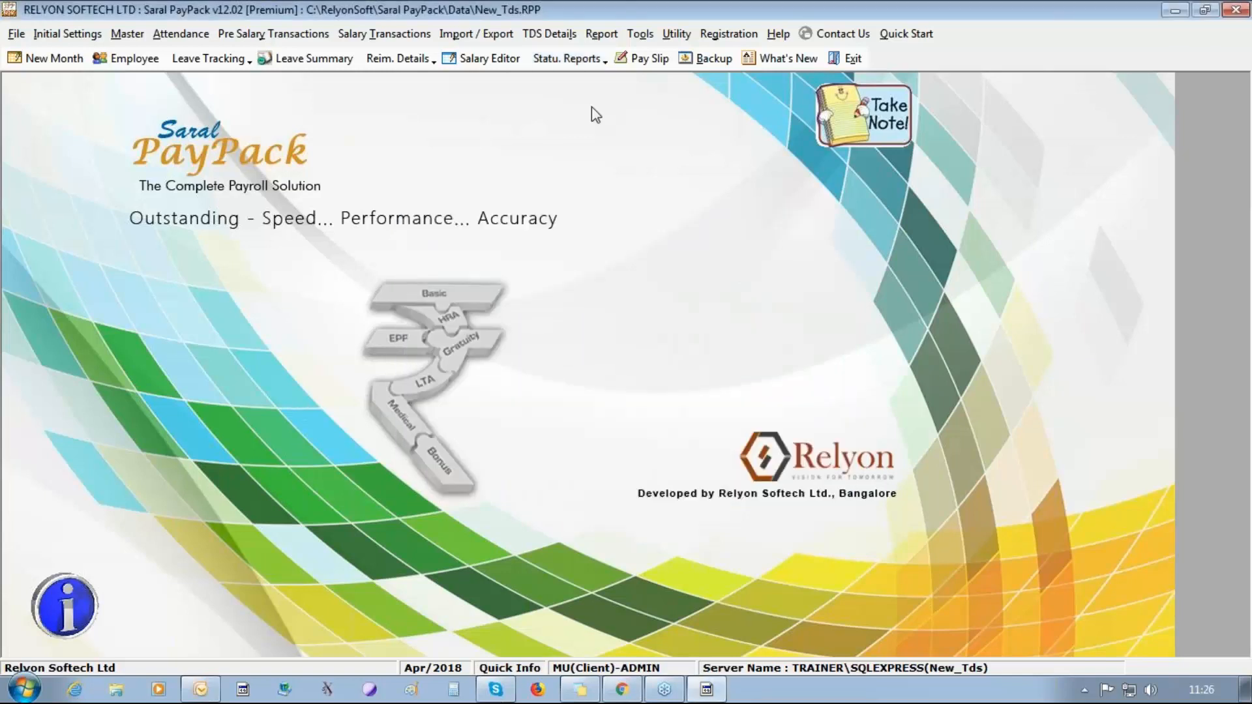
Bring up Bulk TDS Update, agreeing to update the salary details, and list the employees for financial year 2018 - 2019.
click(532, 36)
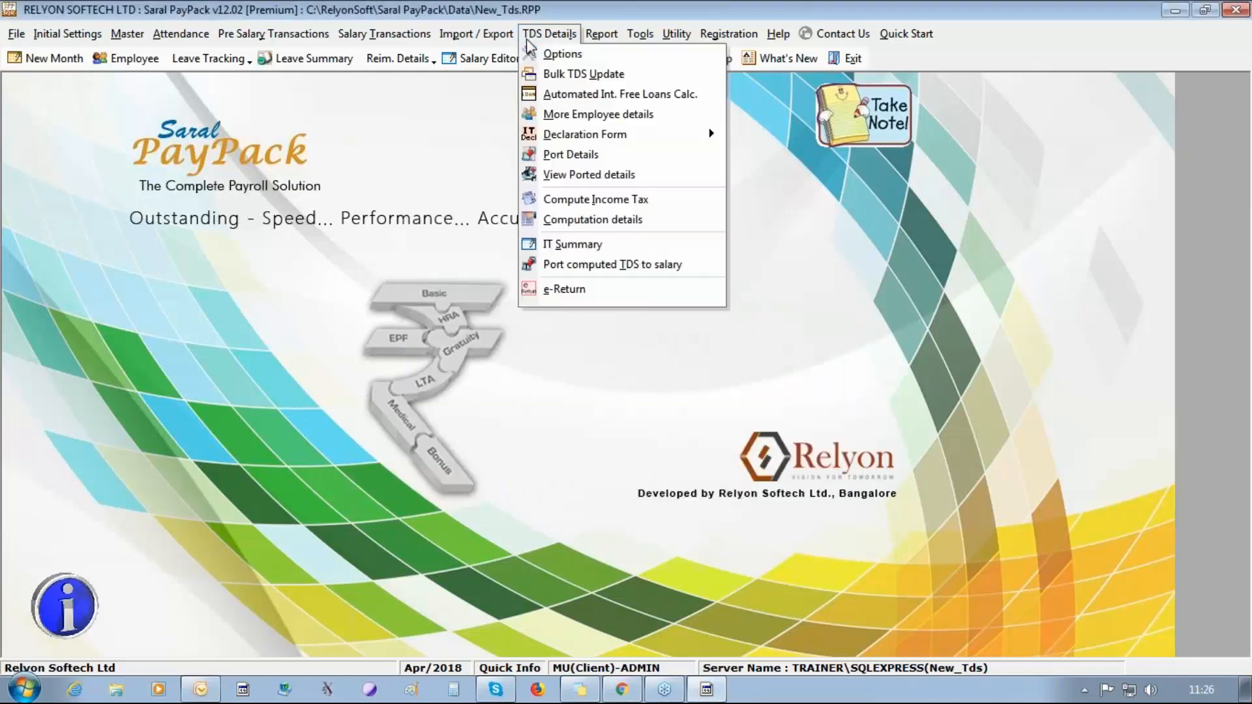
click(553, 74)
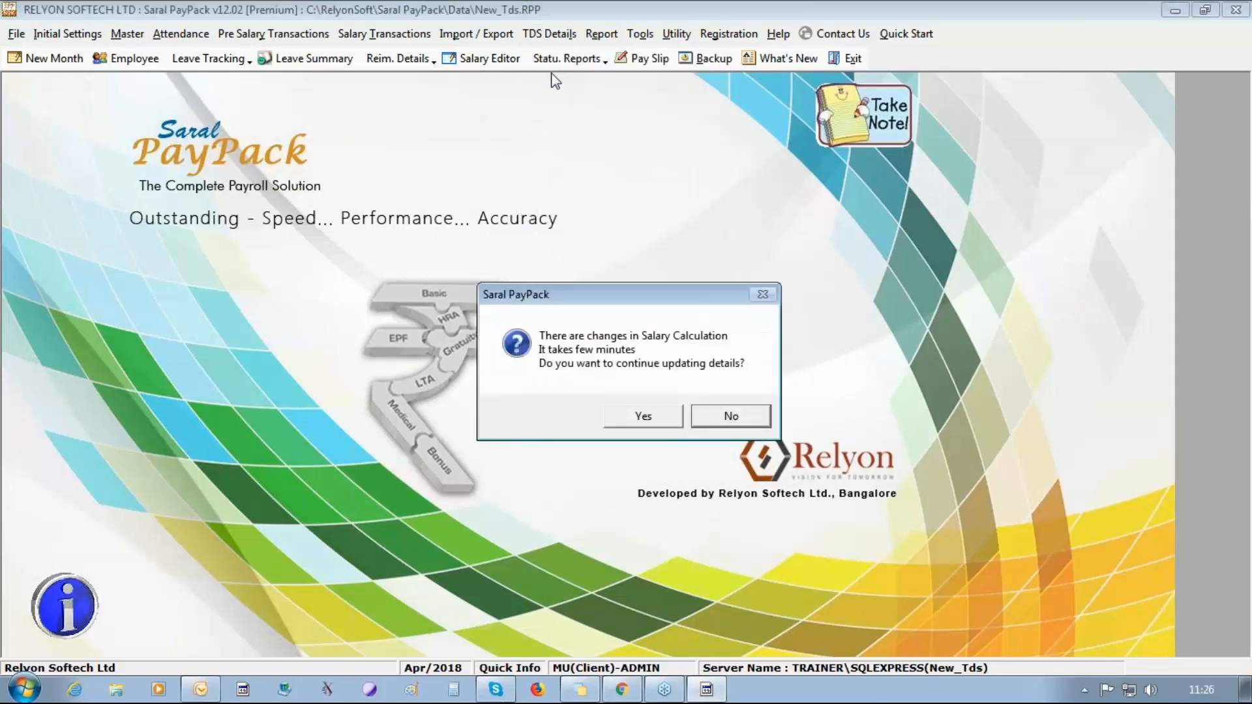
click(644, 416)
click(644, 417)
click(643, 417)
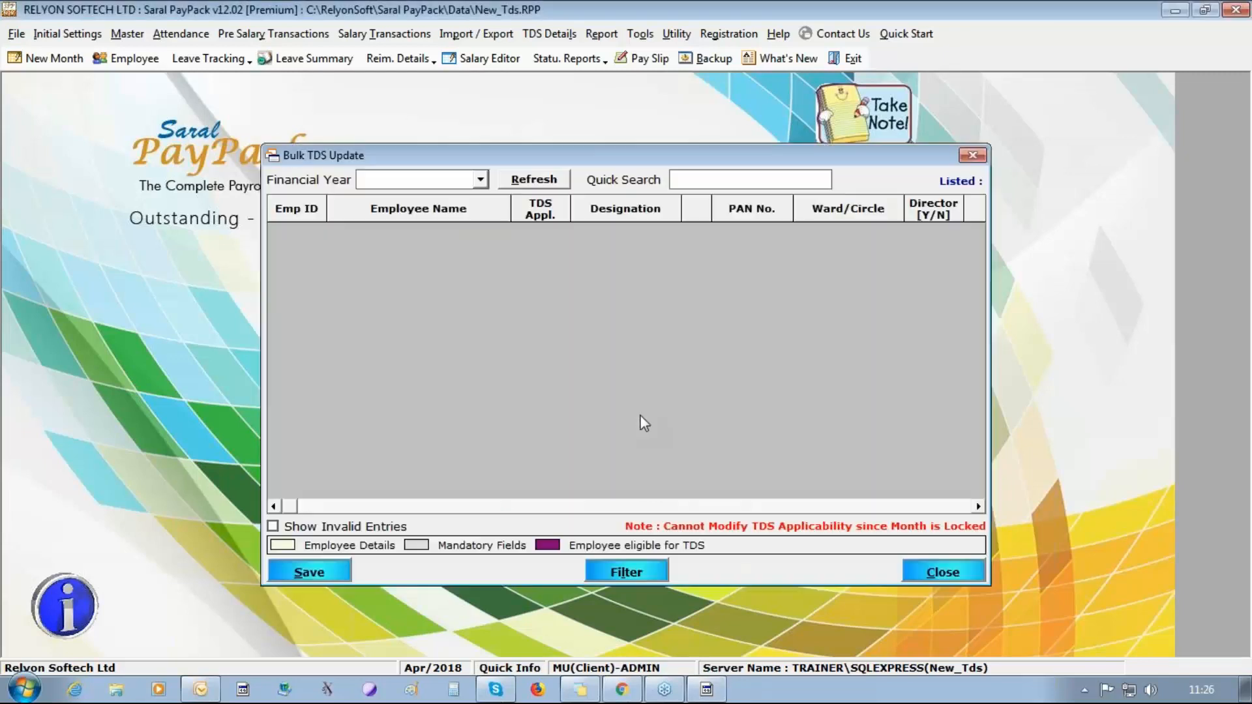
click(481, 180)
click(467, 196)
click(535, 180)
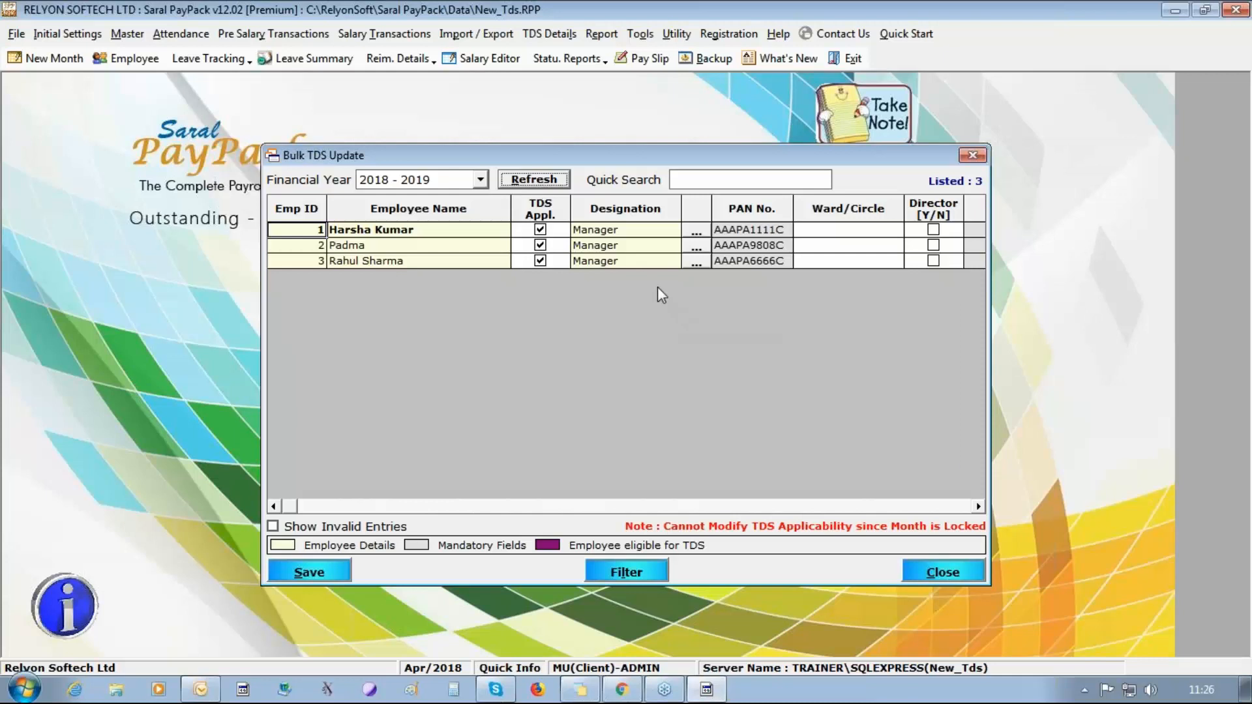
Look at the employee display options in Bulk TDS Update, save the TDS records and close the form.
right_click(682, 236)
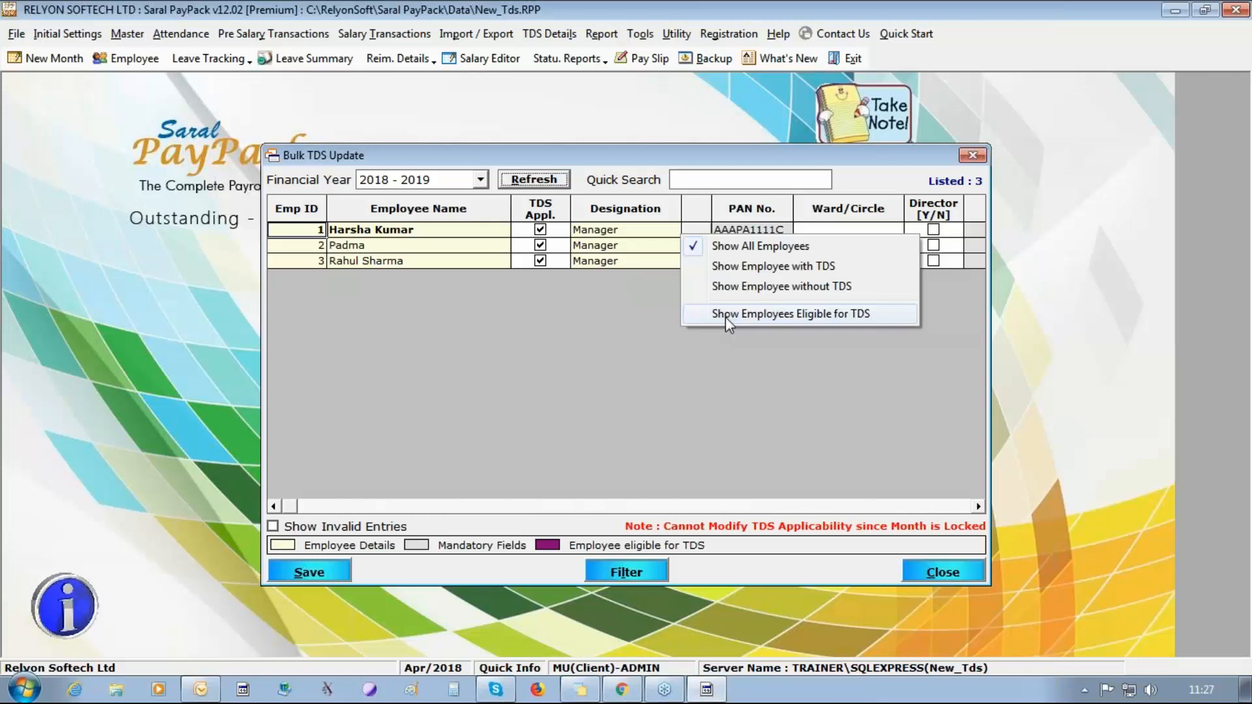
click(326, 569)
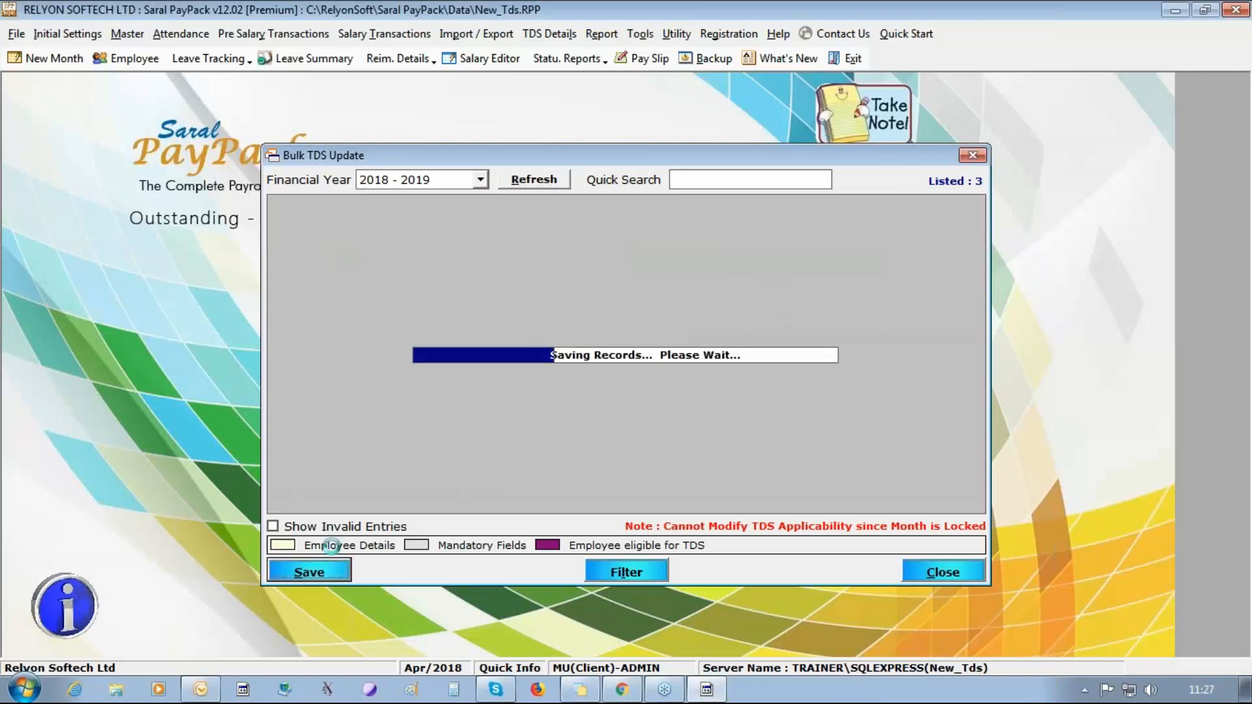
click(652, 409)
click(949, 569)
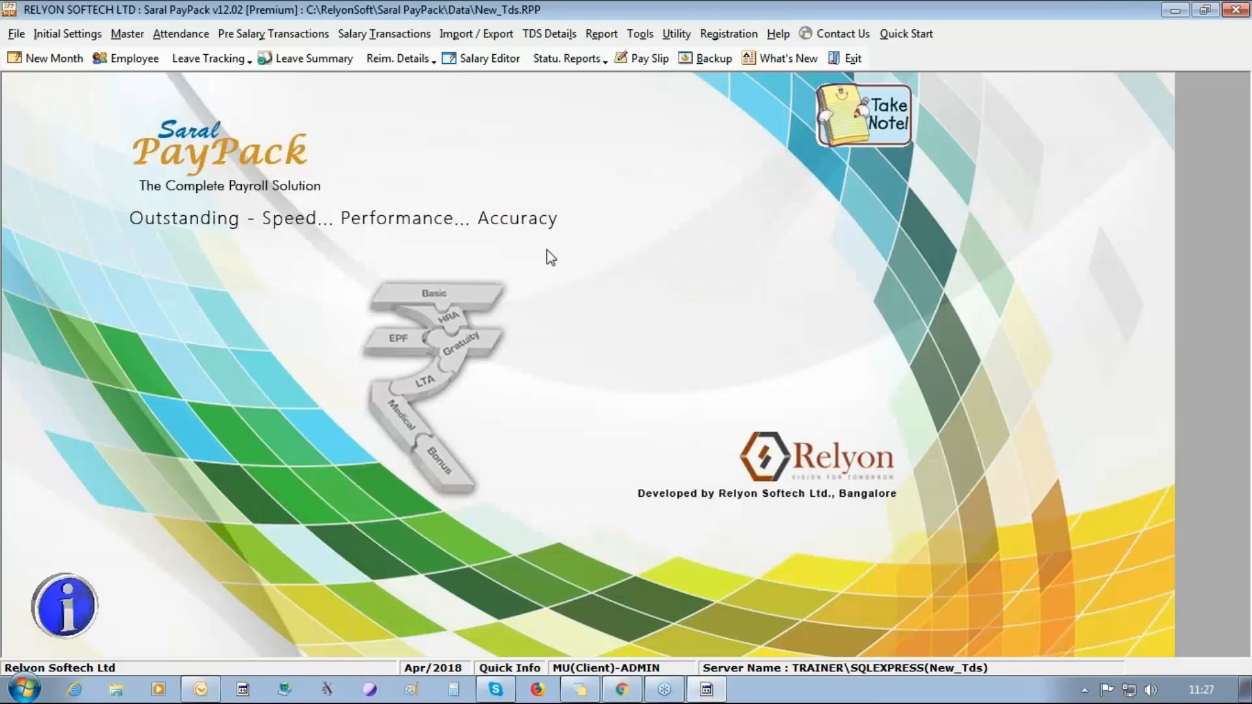
In More Employee Details, mark the first employee's rent paid as yearly and set the total rent to 100000.
click(551, 35)
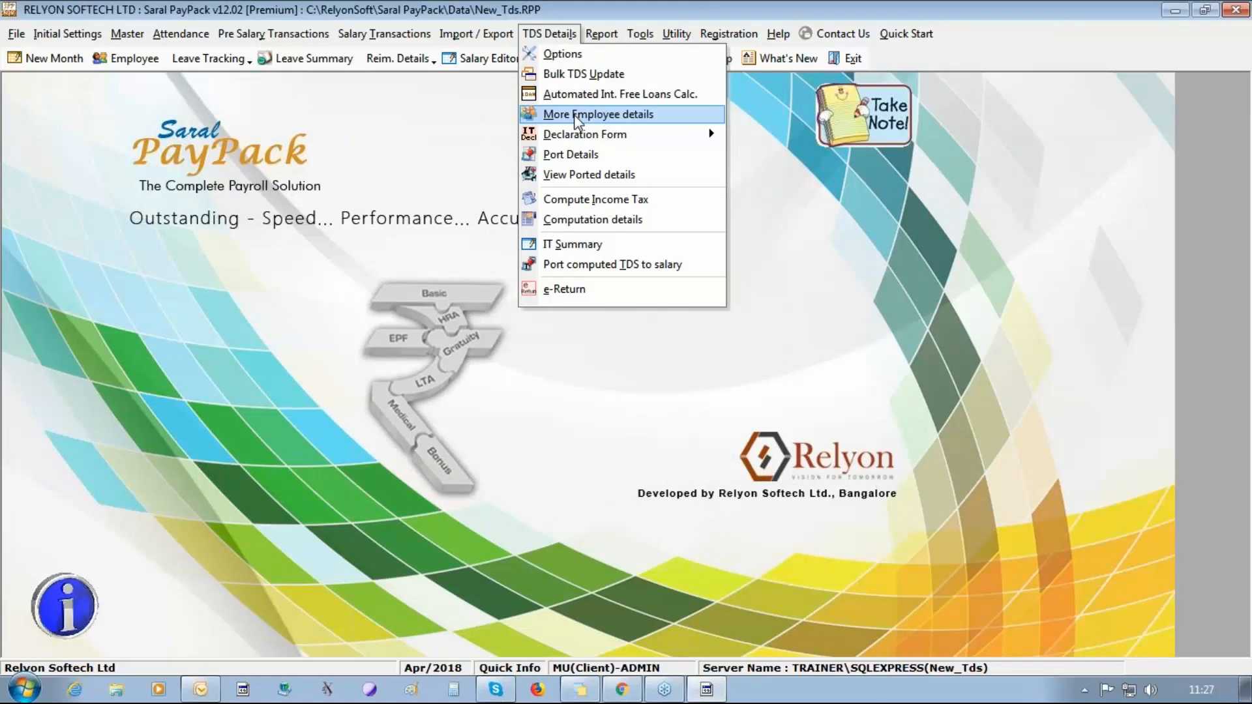
click(577, 115)
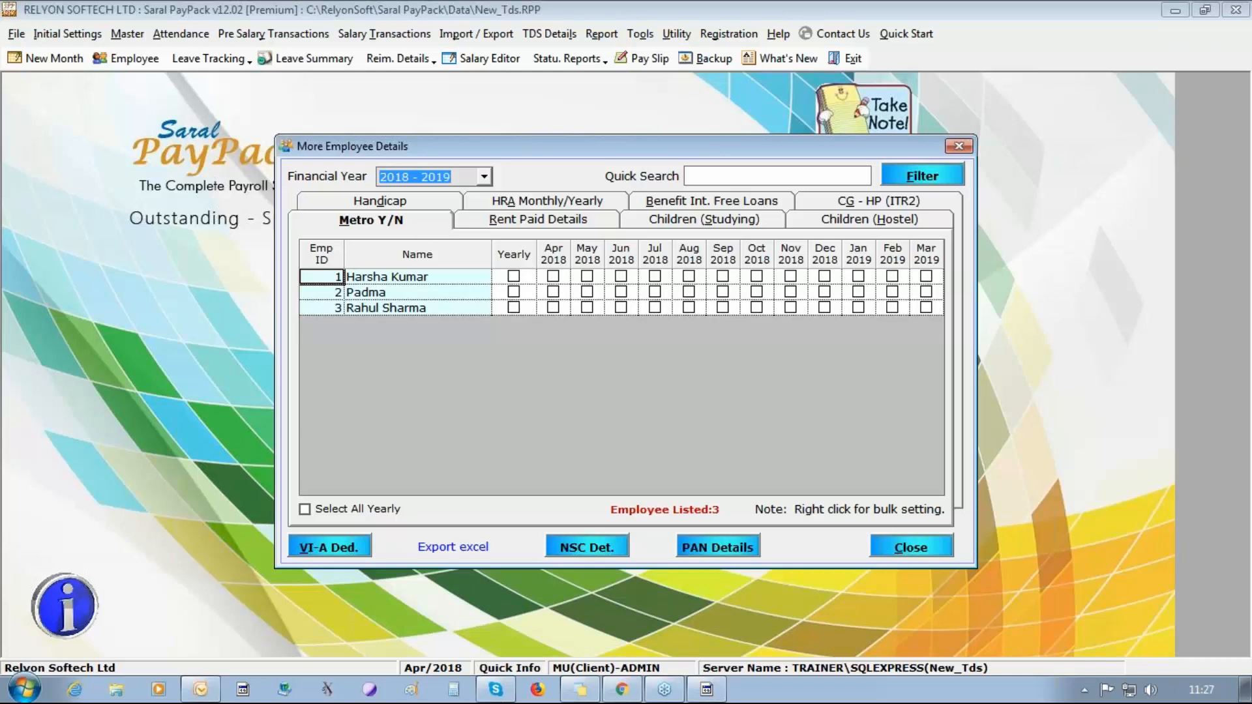
click(542, 220)
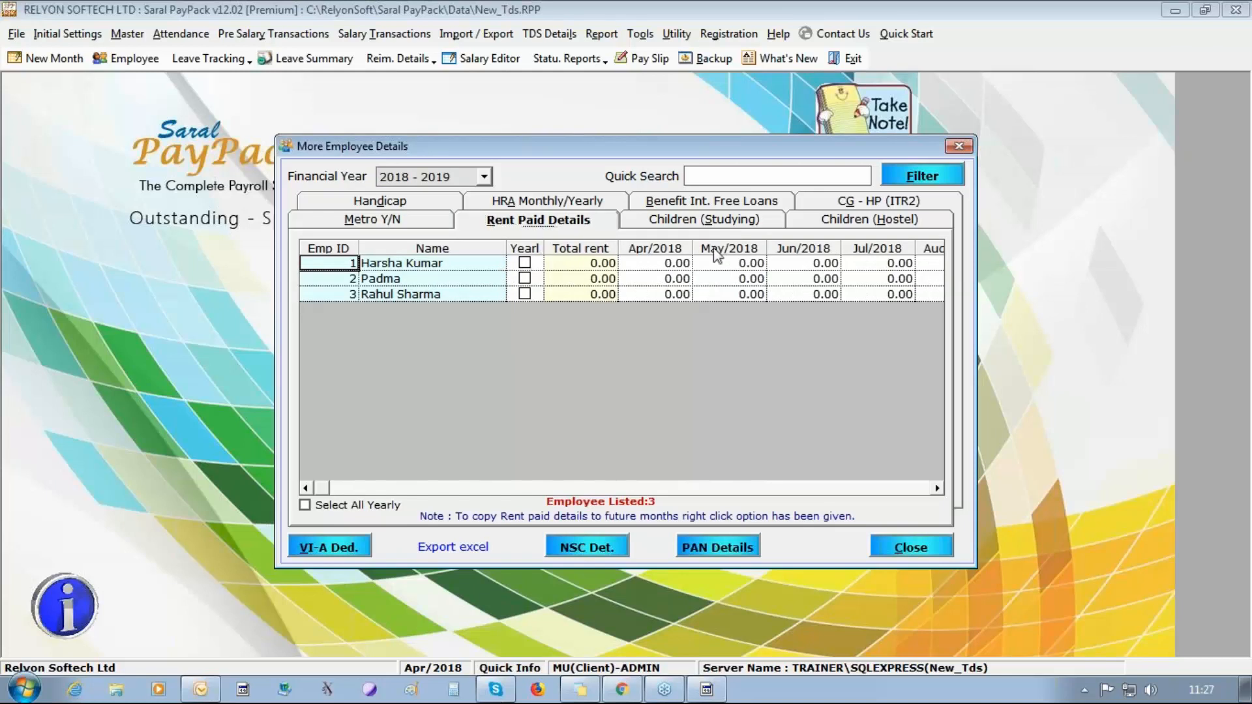
click(649, 267)
text(10000)
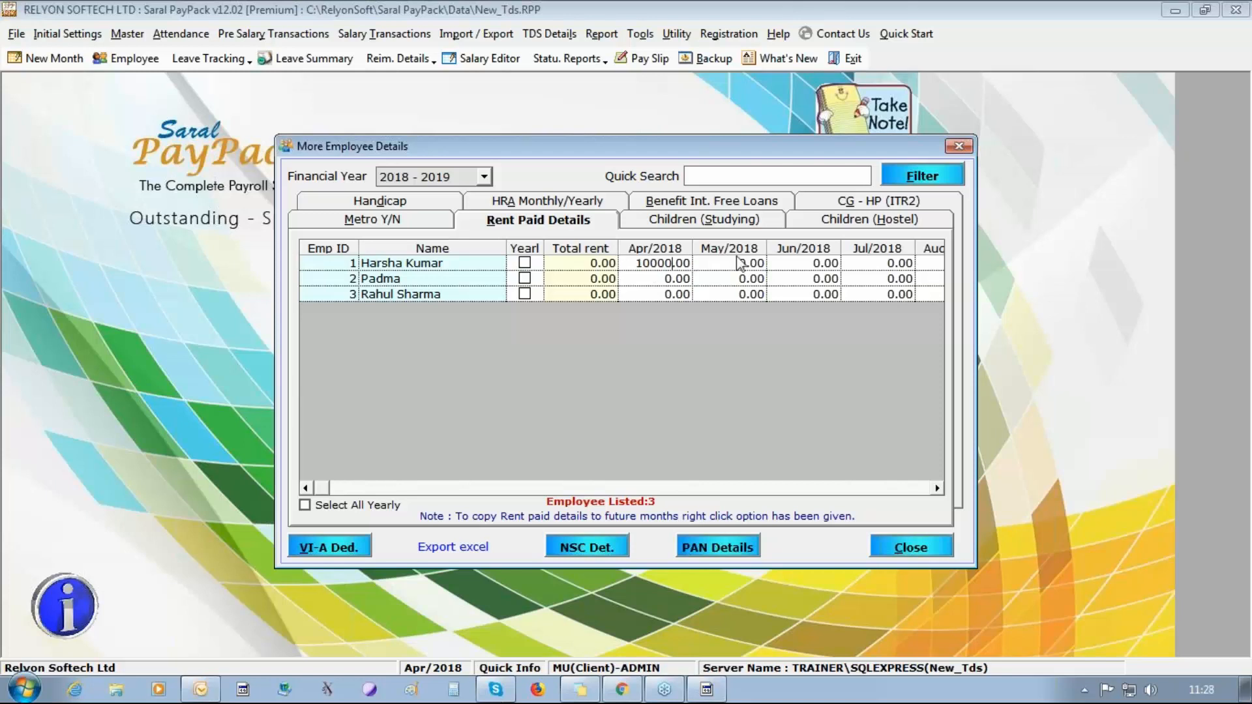
click(525, 263)
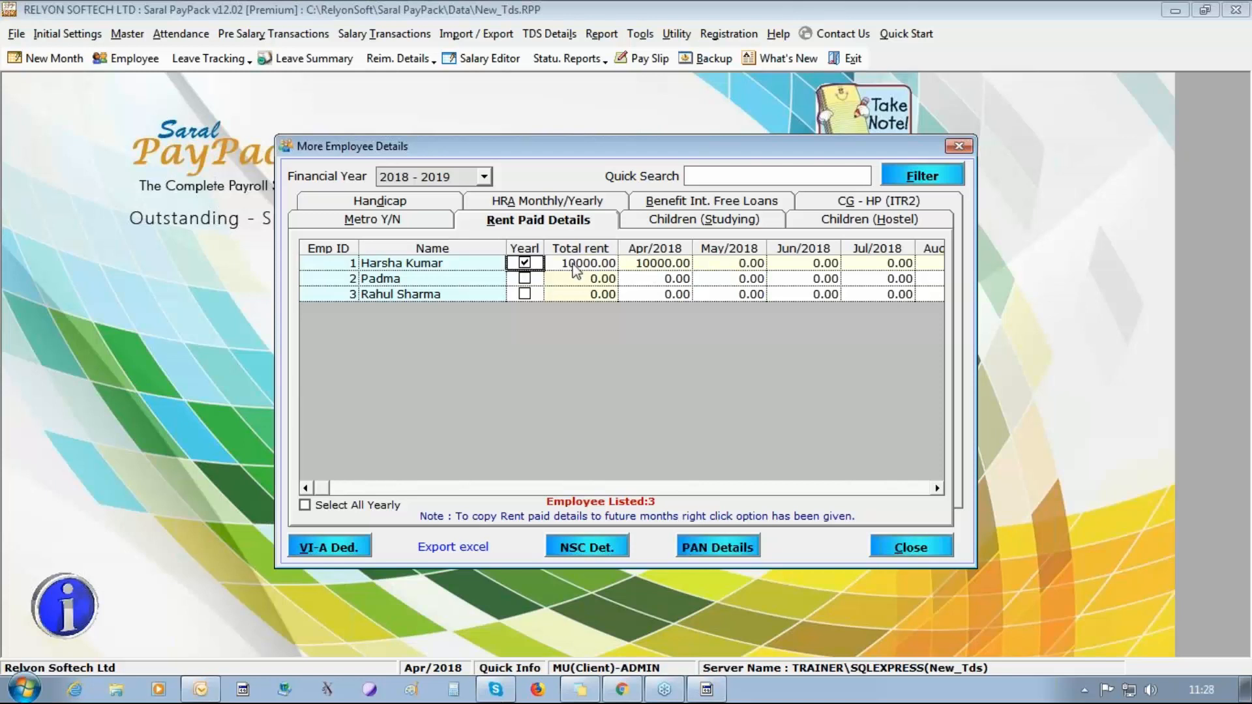
click(594, 263)
text(100000)
key(Return)
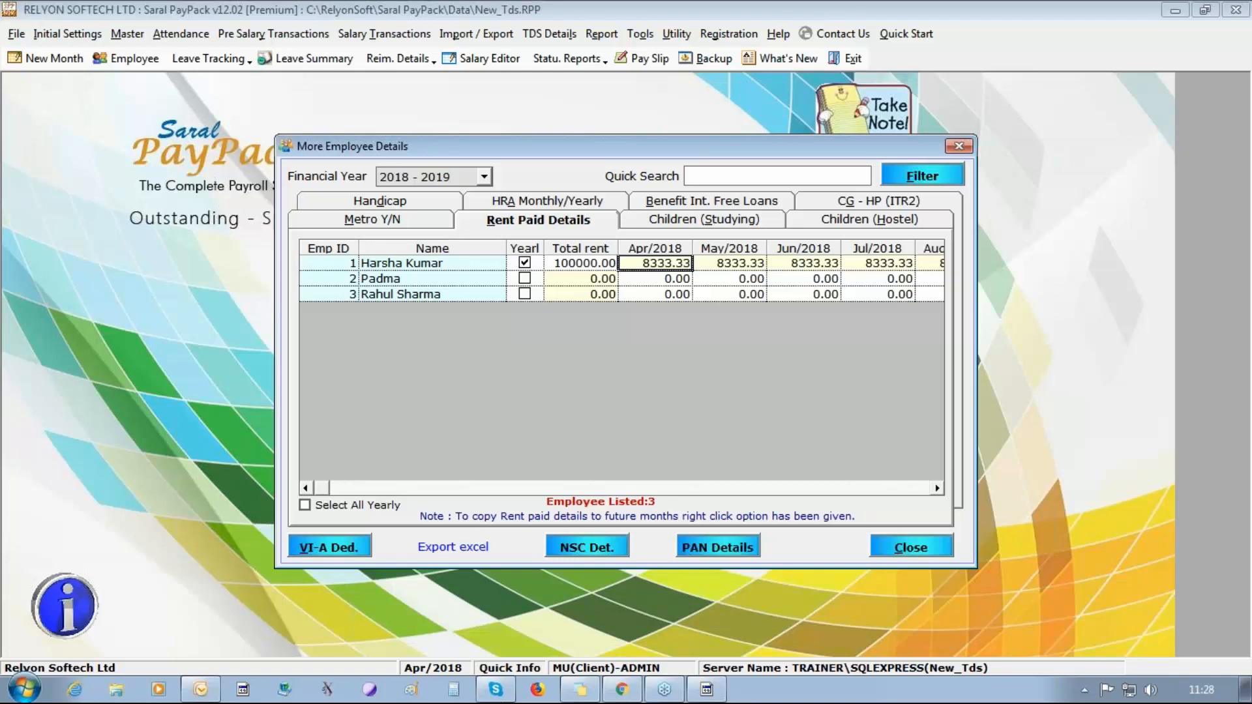
Examine the landlord and lender PAN detail fields for employee ID 1, then close the form.
click(712, 547)
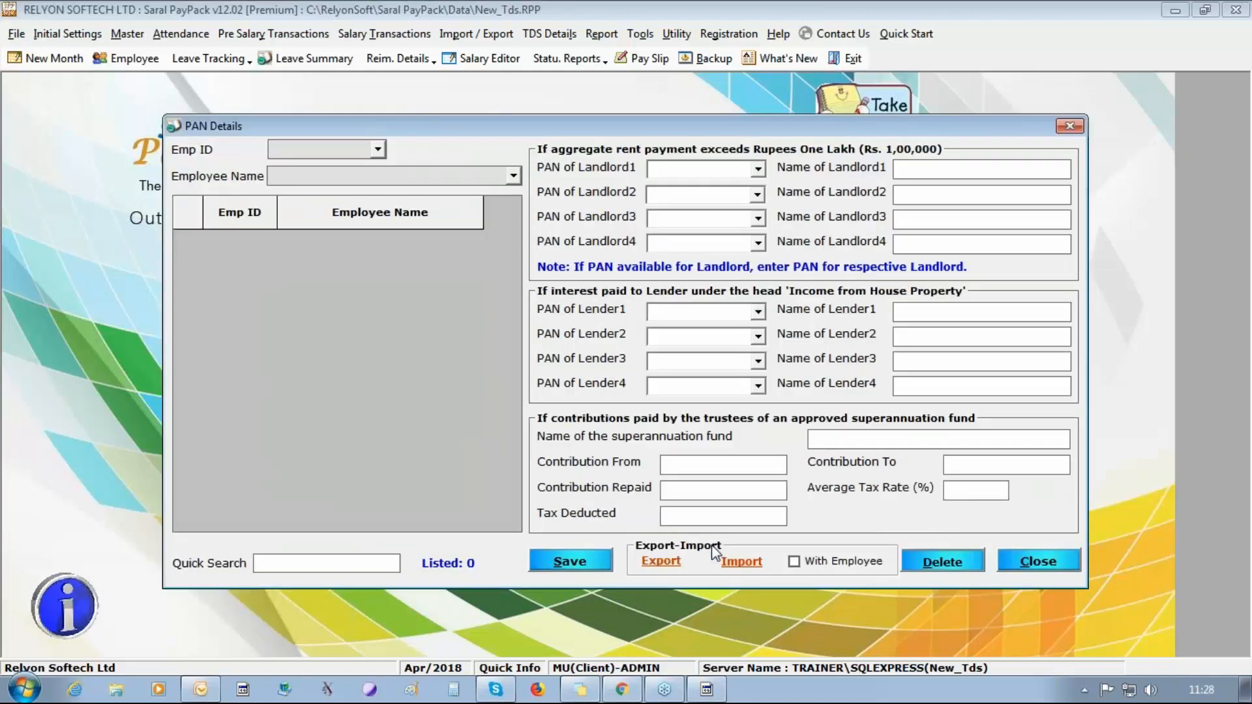
click(377, 151)
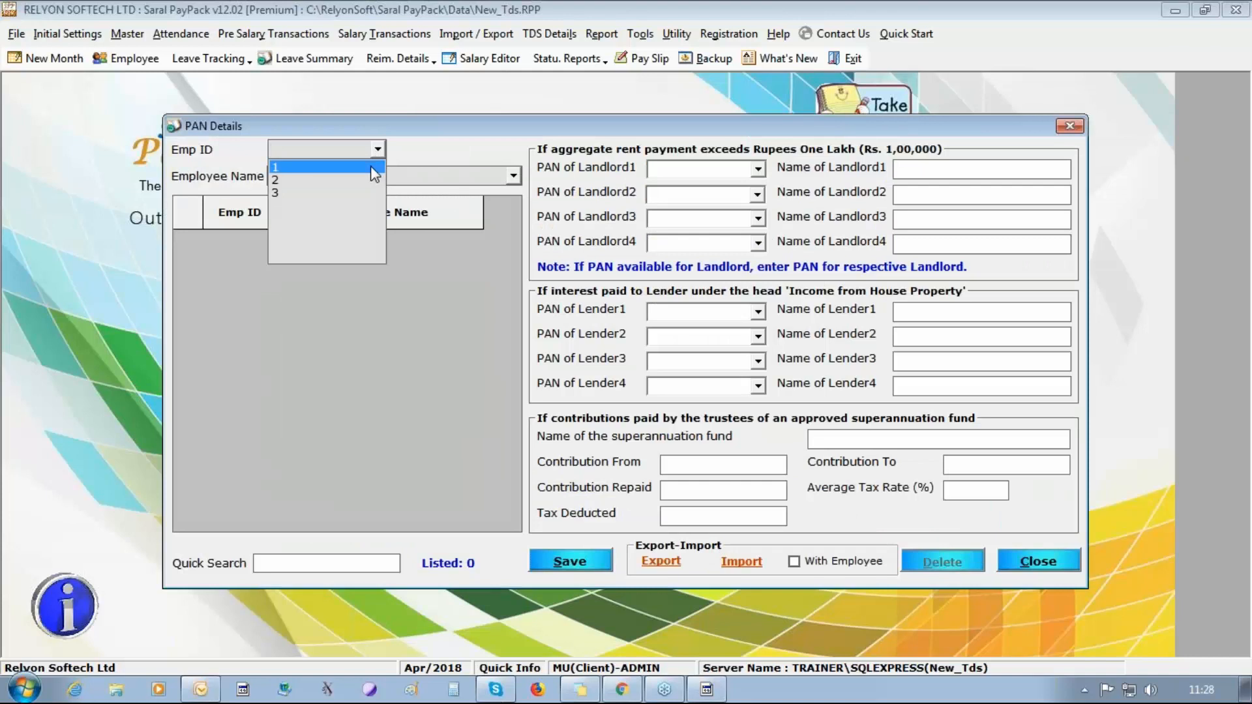
click(371, 166)
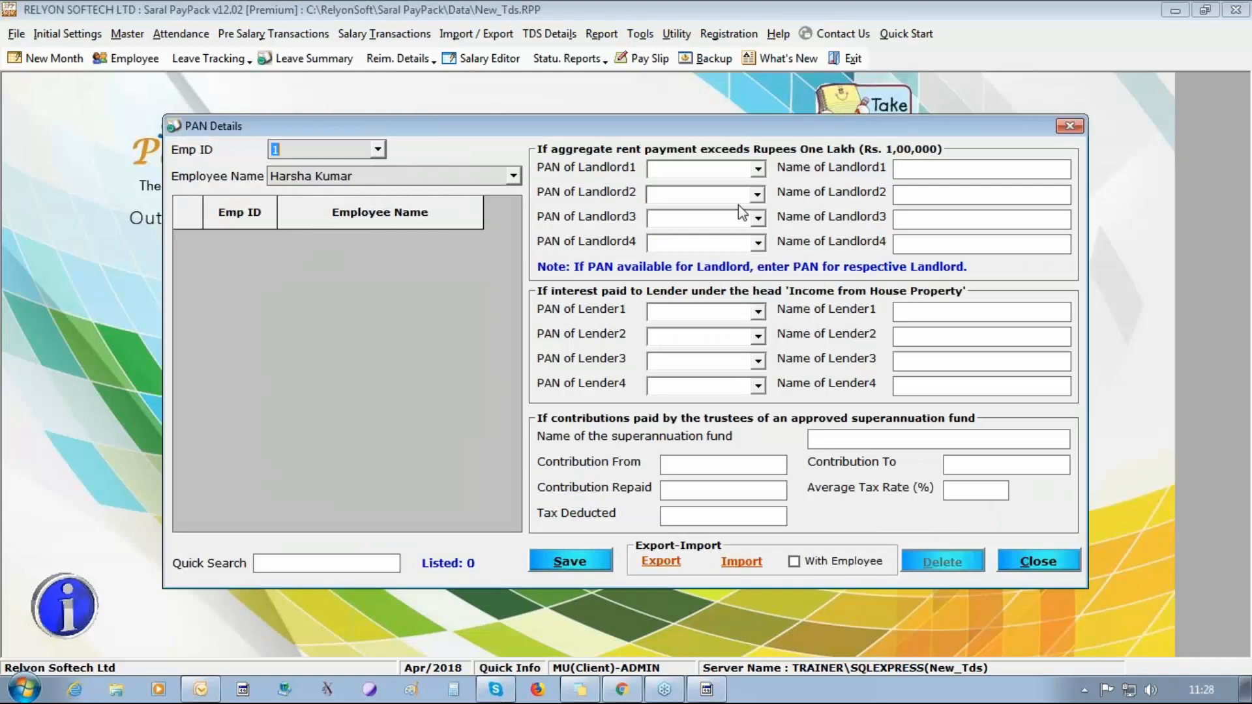
click(939, 195)
click(1024, 560)
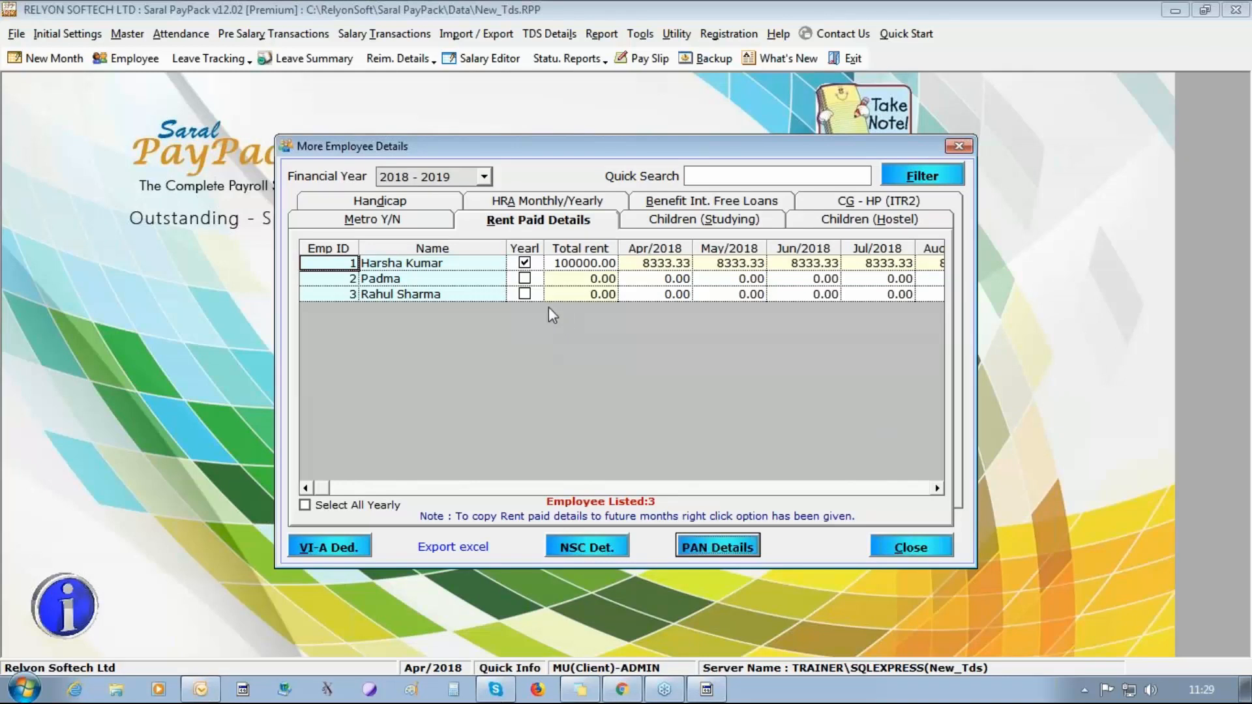
Enter the third employee's monthly rent paid as 10000 for Apr/2018 and 12000 for both May/2018 and Jun/2018.
click(649, 300)
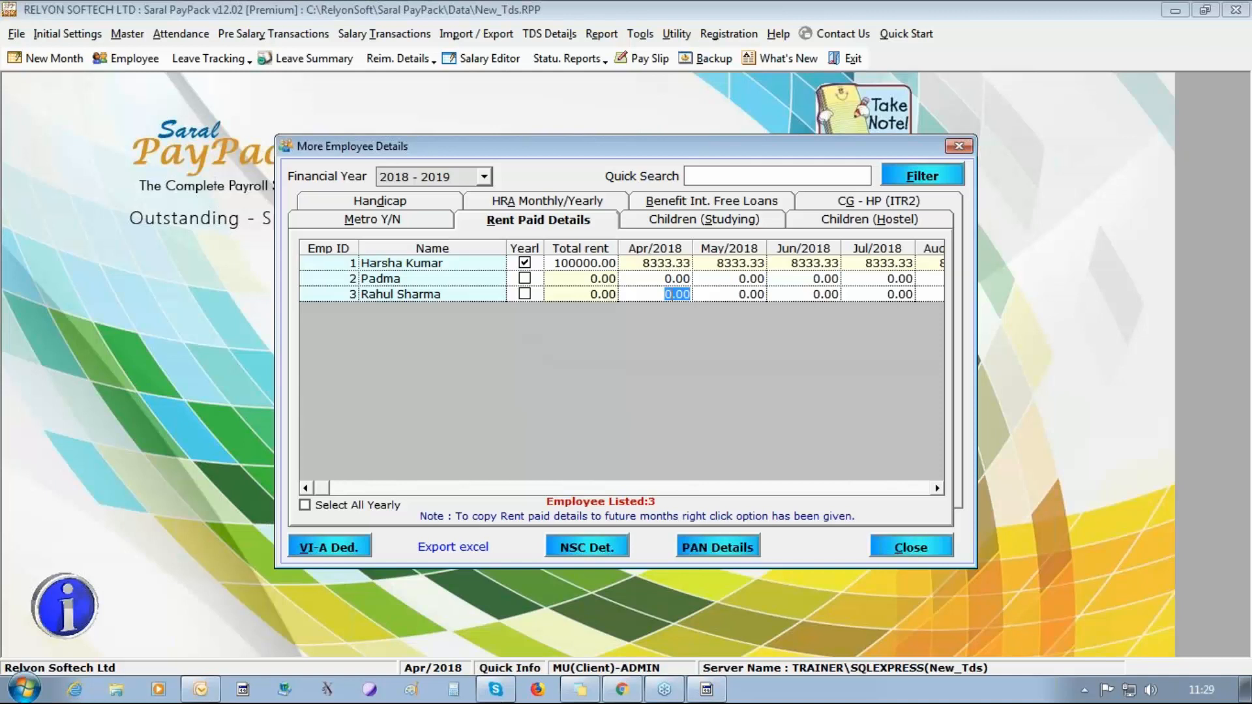
text(10000)
key(Tab)
text(1200)
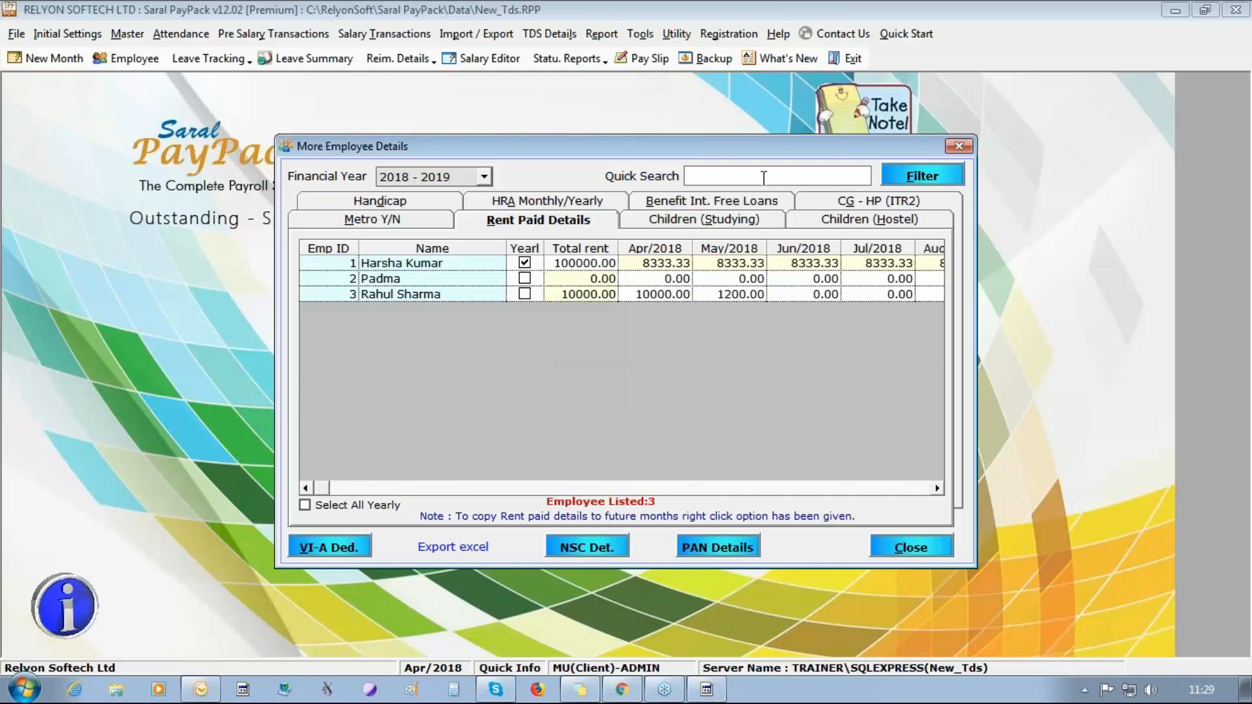
text(0)
key(Tab)
text(120000)
key(BackSpace)
Mark the second employee's house property as let out in the CG - HP (ITR2) details.
click(877, 204)
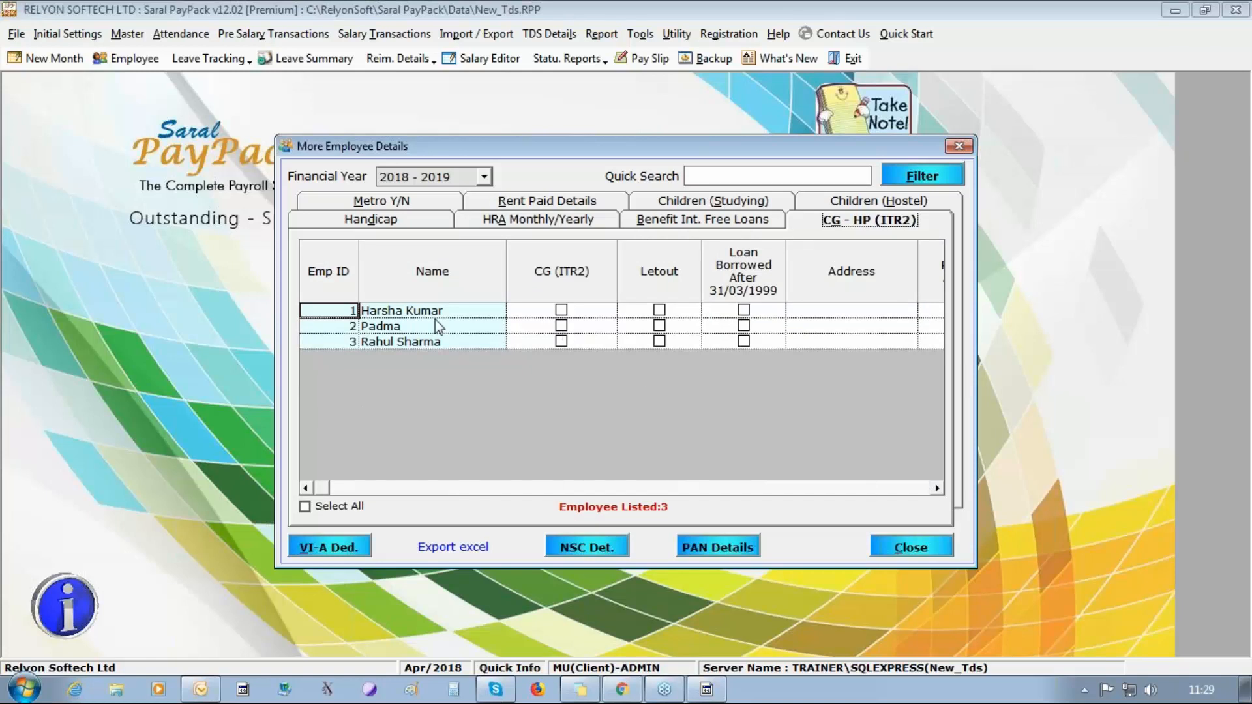
click(661, 328)
click(660, 326)
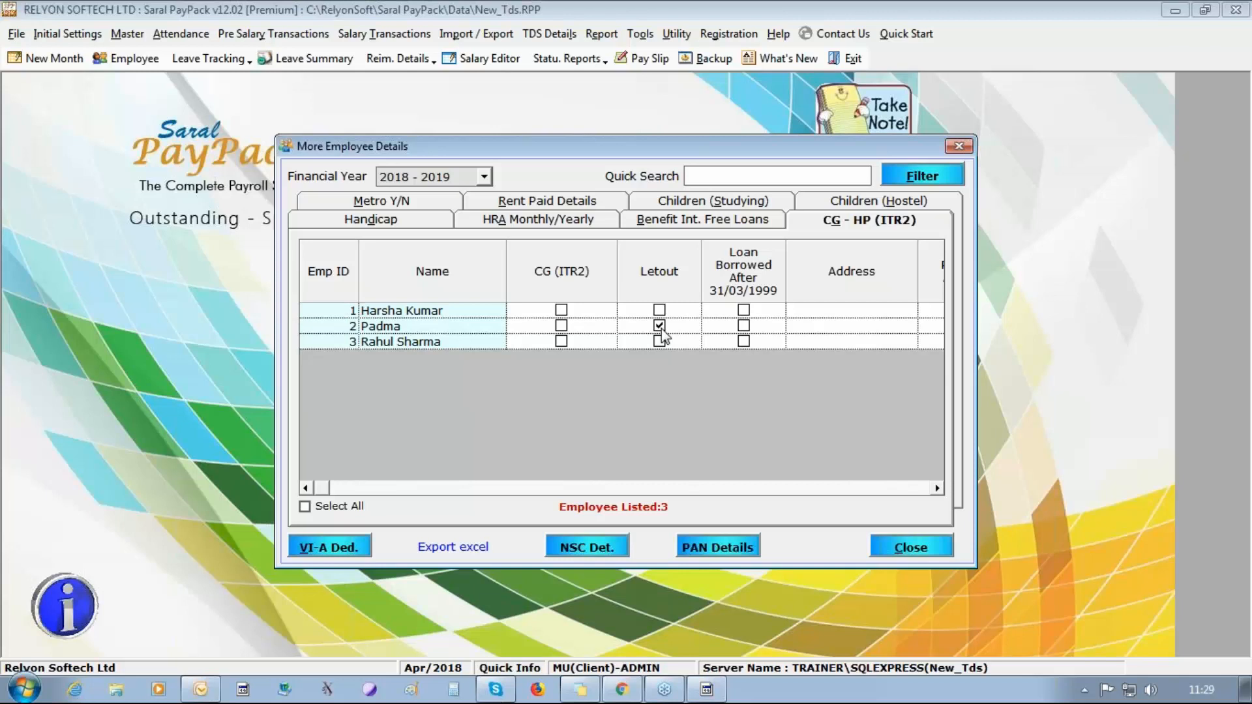
Set the second employee's gross annual value for the let-out property to 200000.
click(937, 489)
click(936, 490)
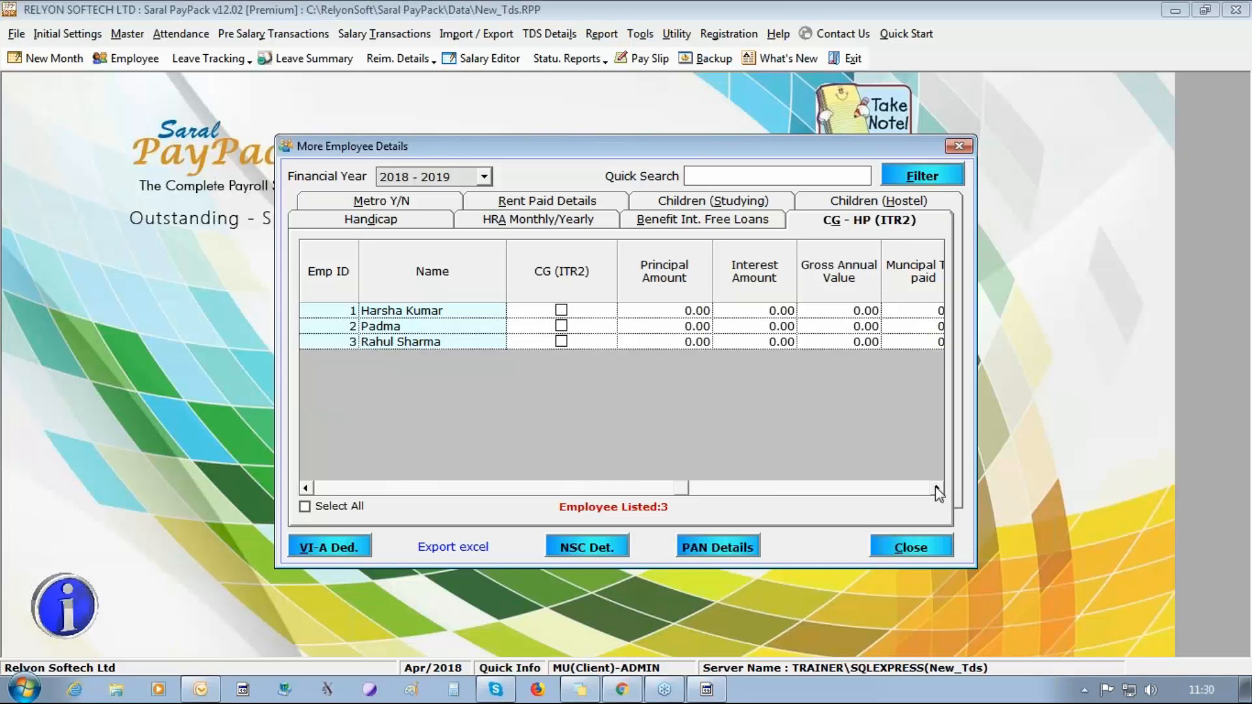
click(652, 311)
key(Down)
key(Right)
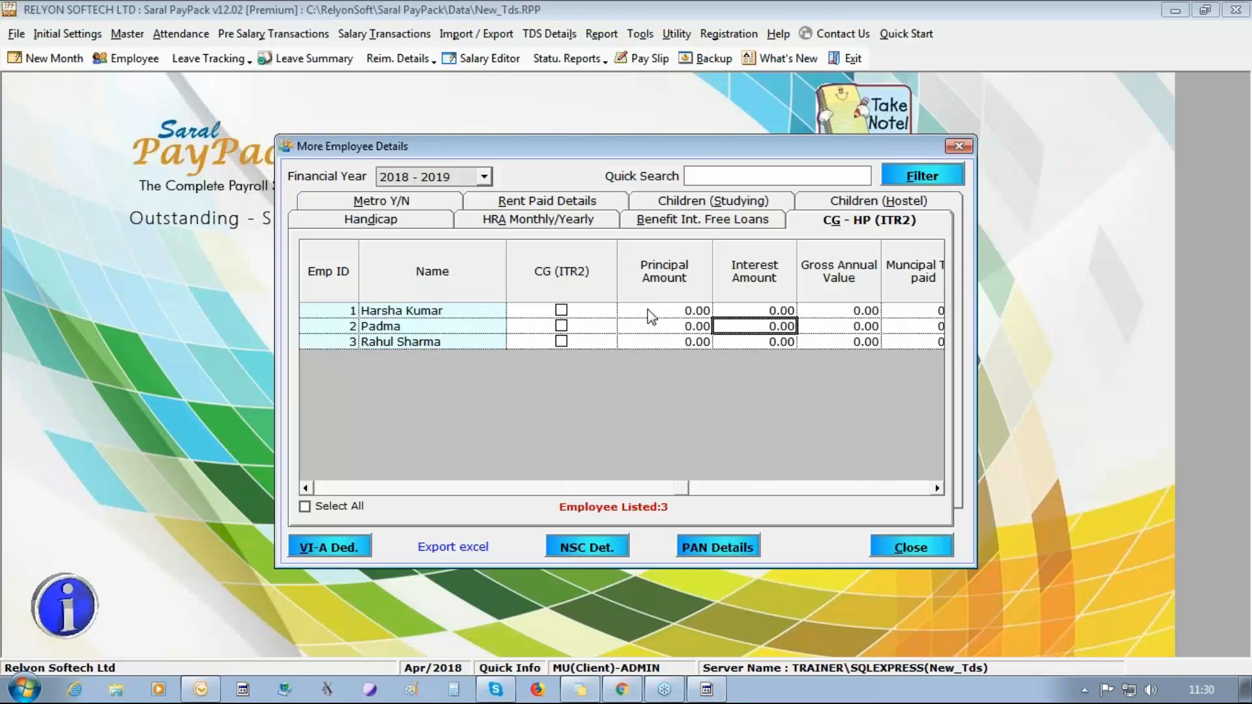
key(Right)
text(200000)
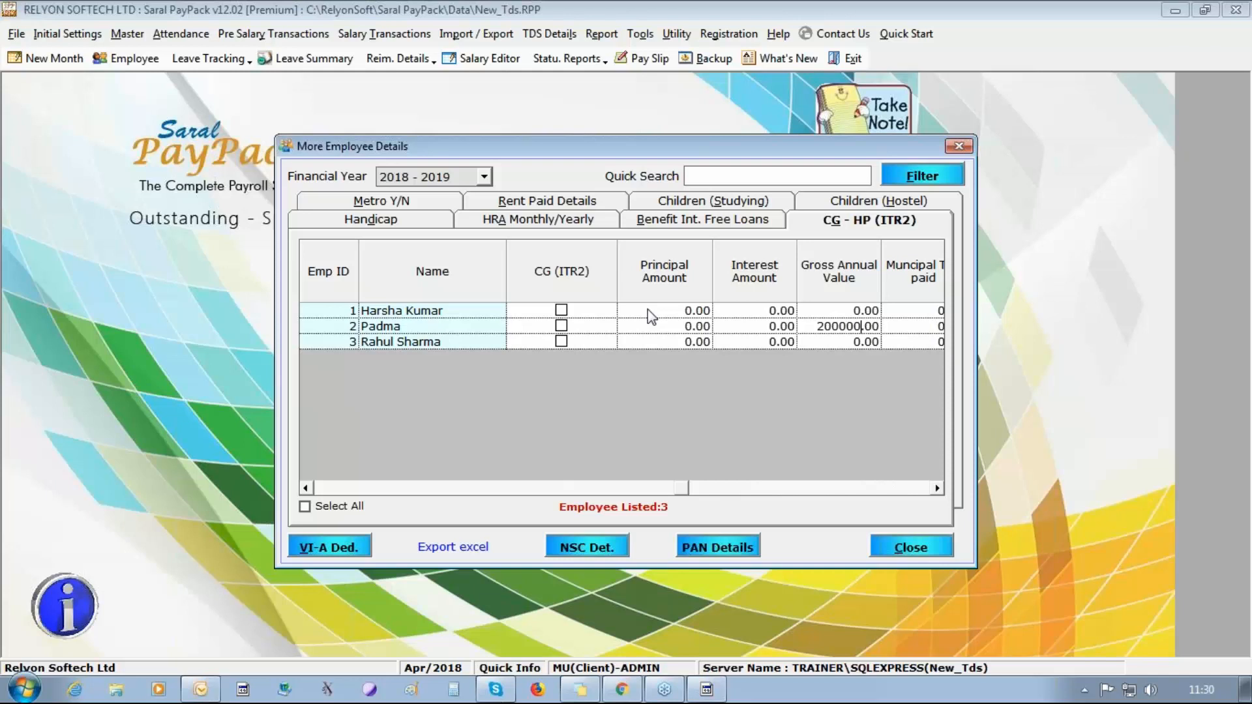
key(Right)
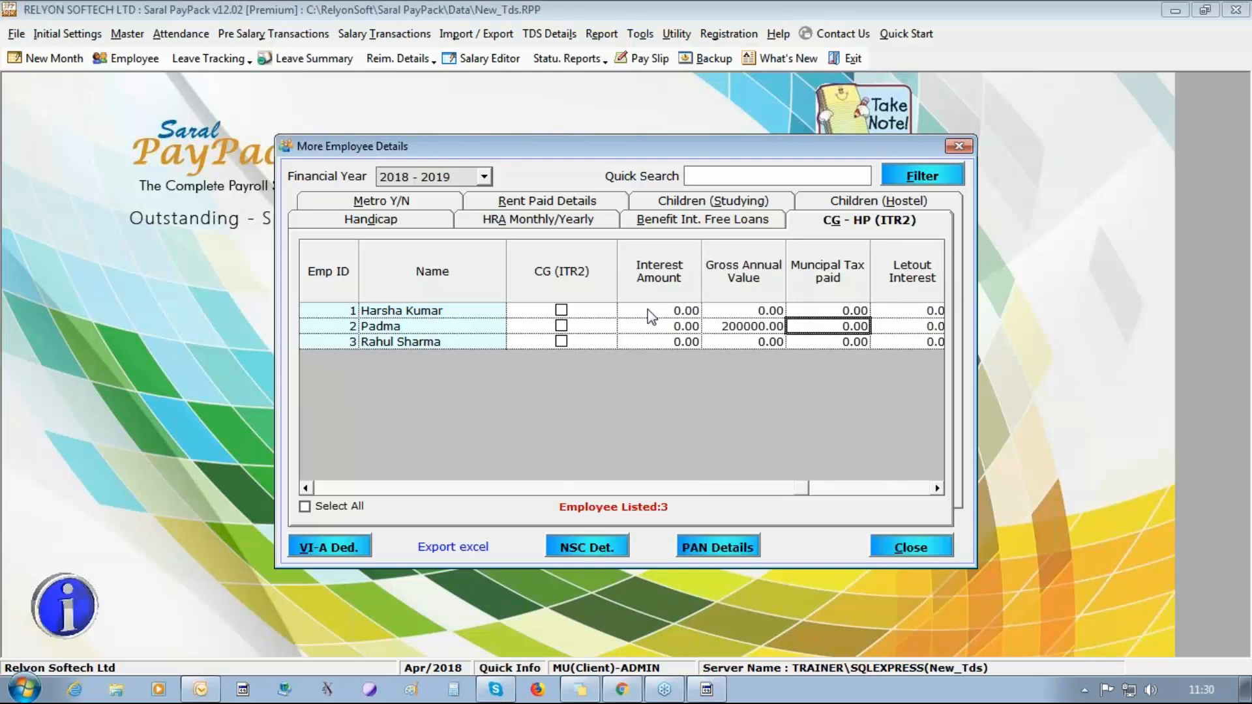
key(Right)
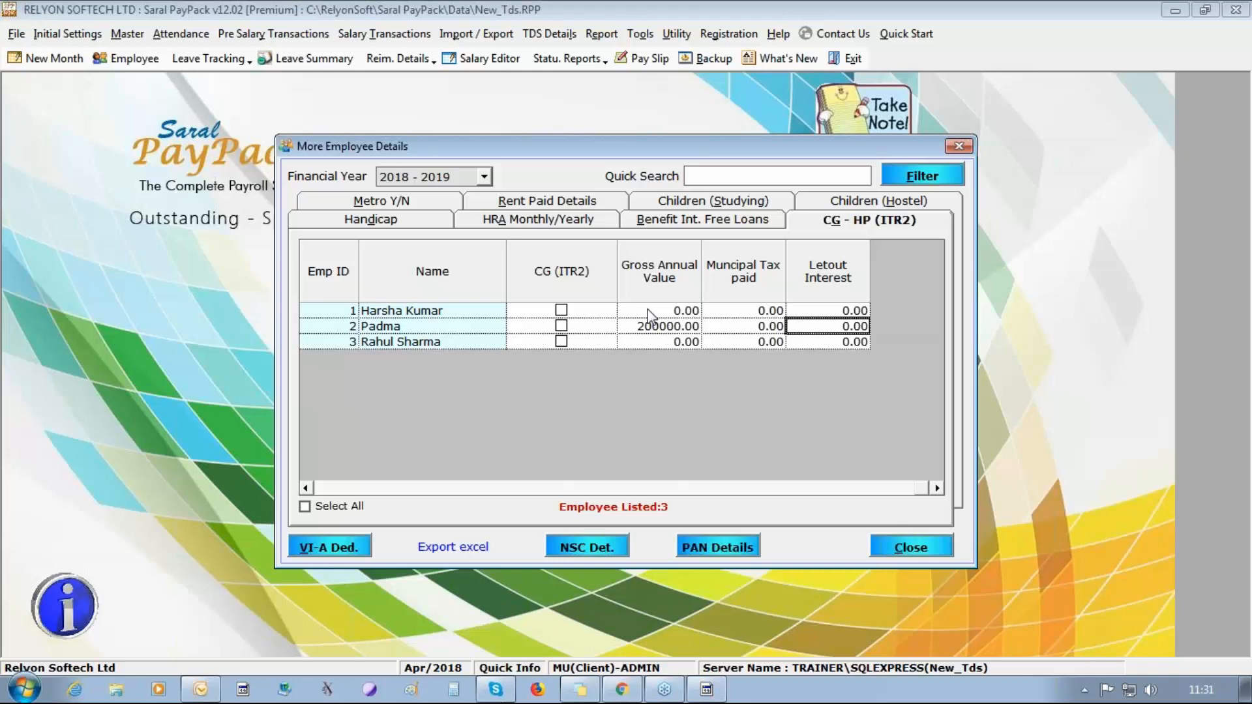
Mark the third employee's housing loan as borrowed after 31/03/1999.
click(305, 488)
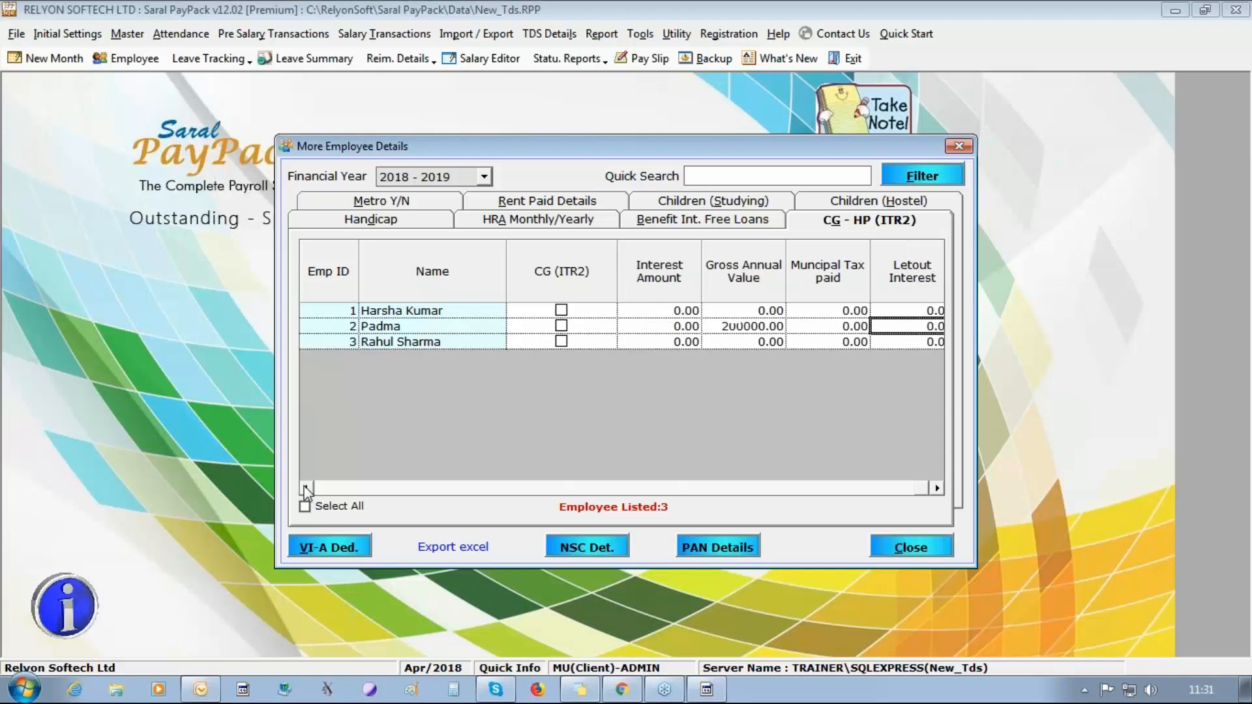
click(305, 488)
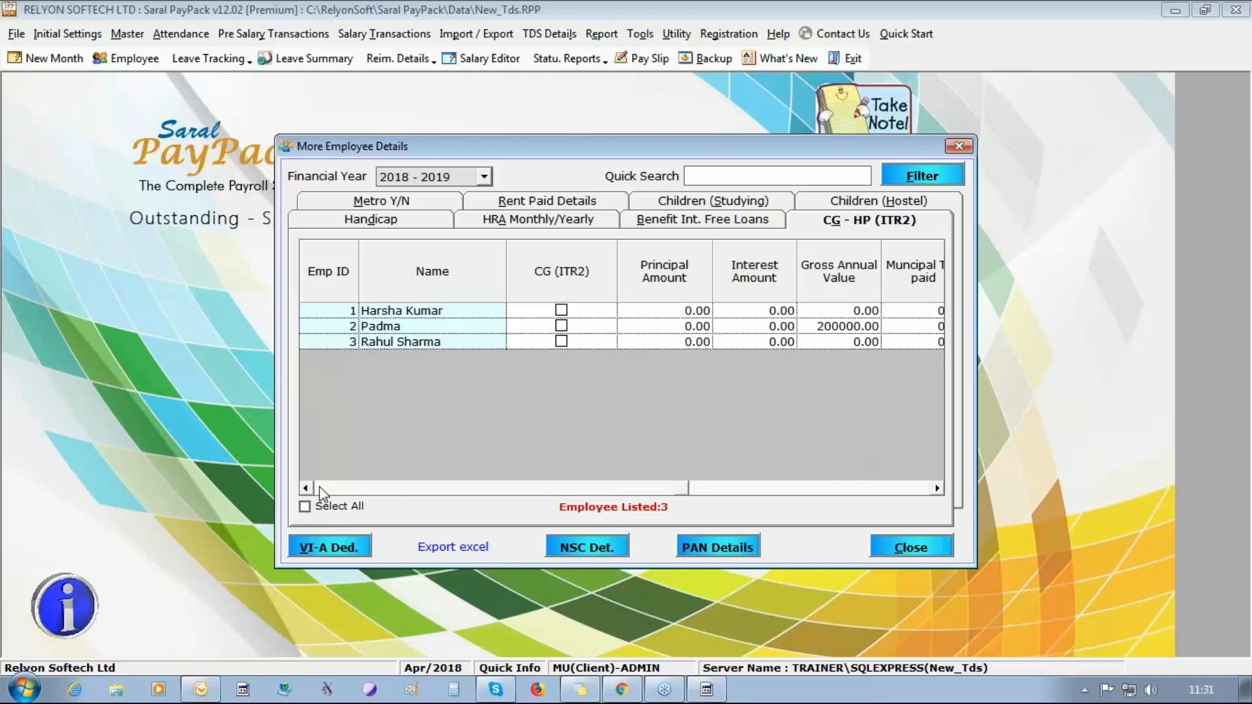
click(305, 488)
click(305, 488)
click(306, 488)
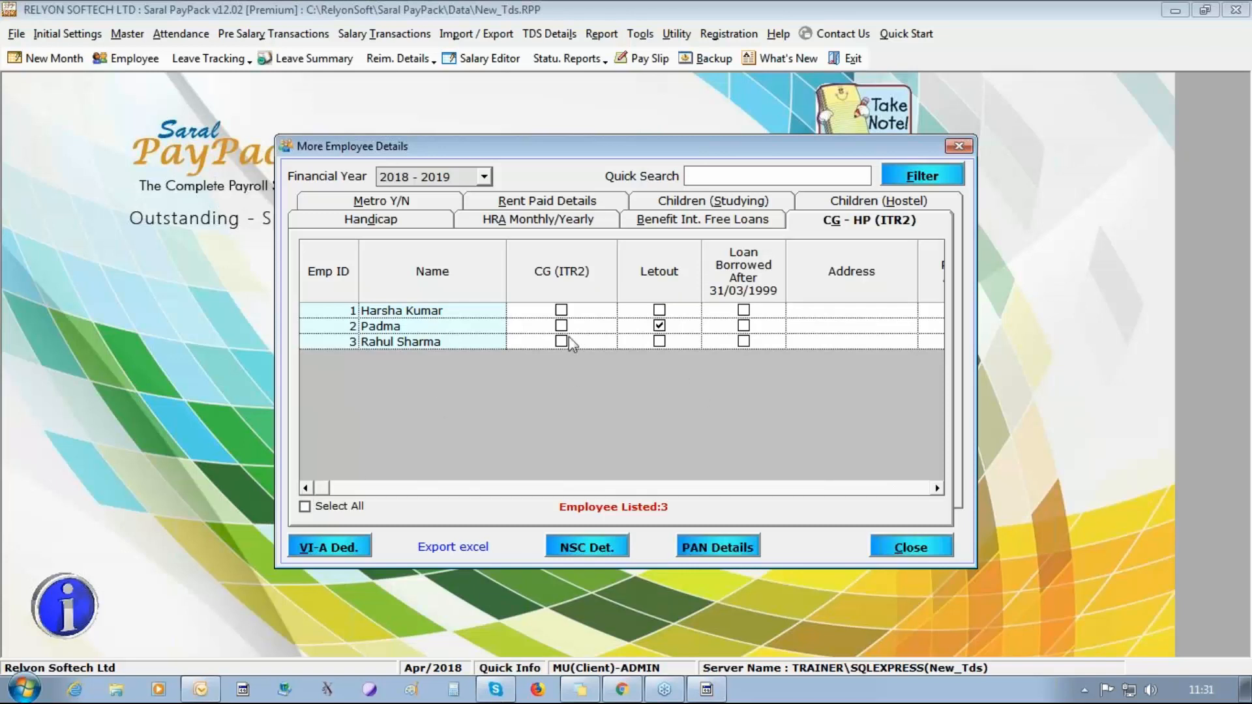
click(744, 341)
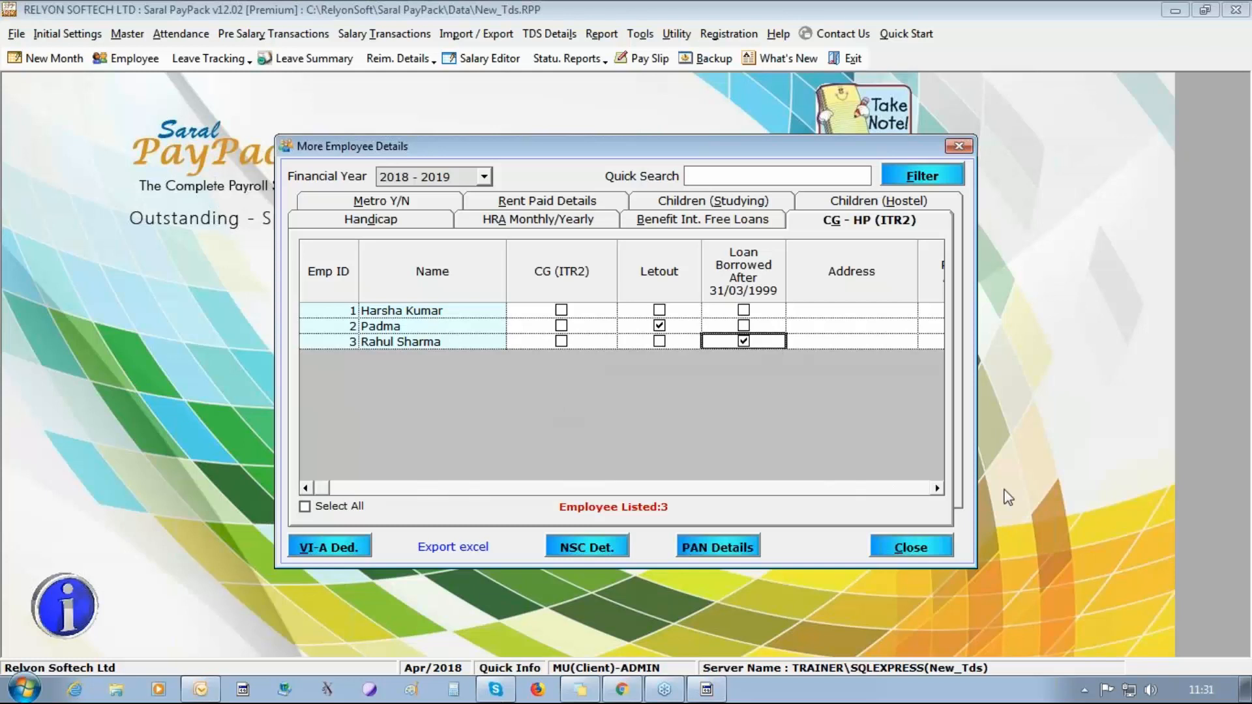
Set the third employee's housing loan interest amount to 125000 in the CG - HP (ITR2) details.
click(937, 488)
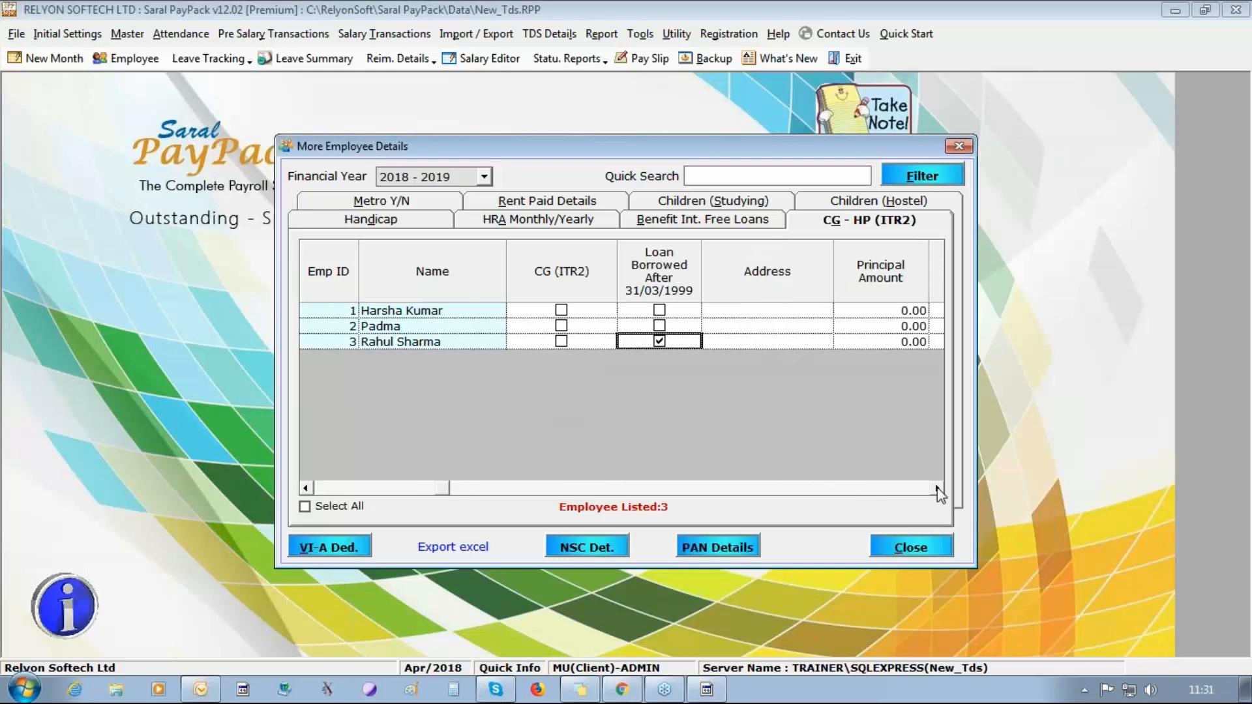
click(938, 489)
click(938, 488)
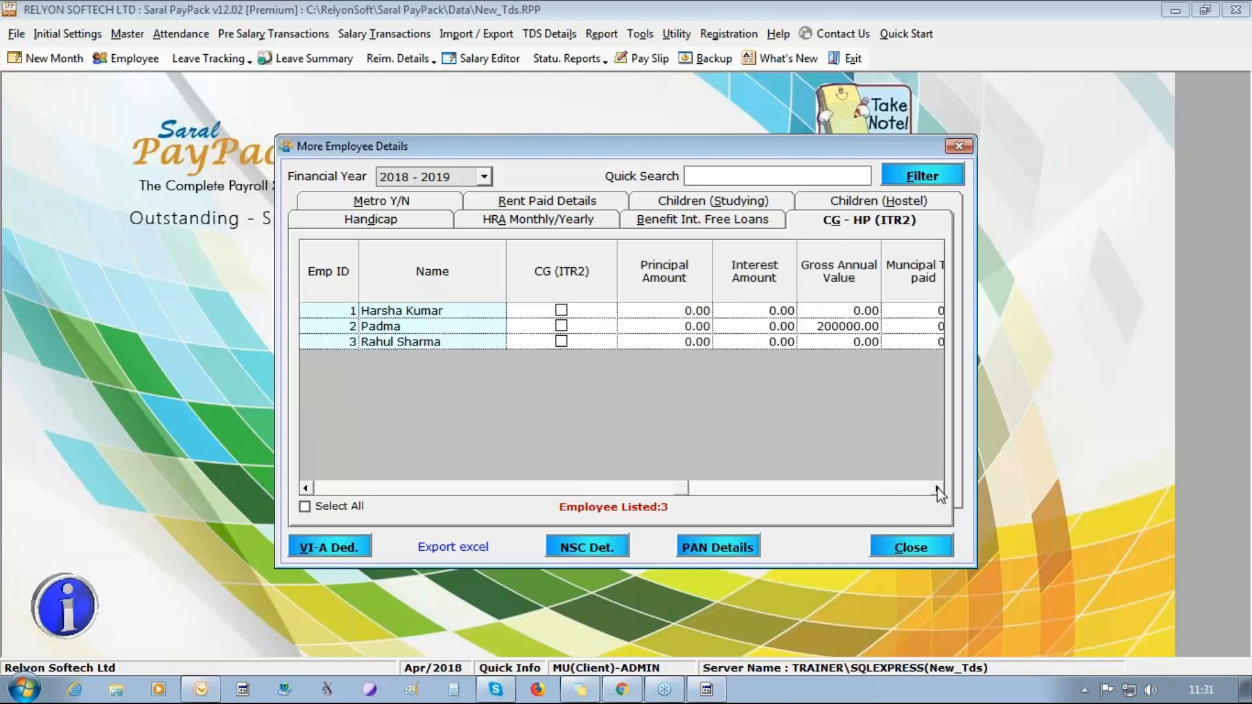
click(744, 342)
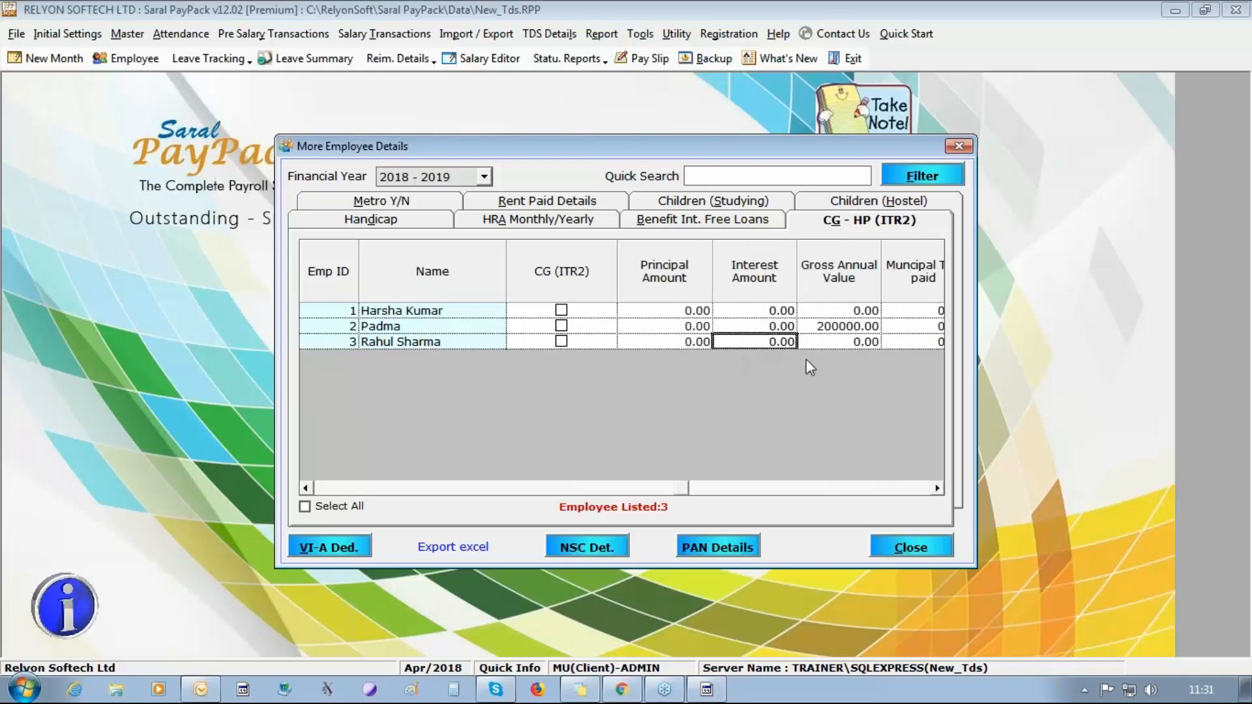
text(125000)
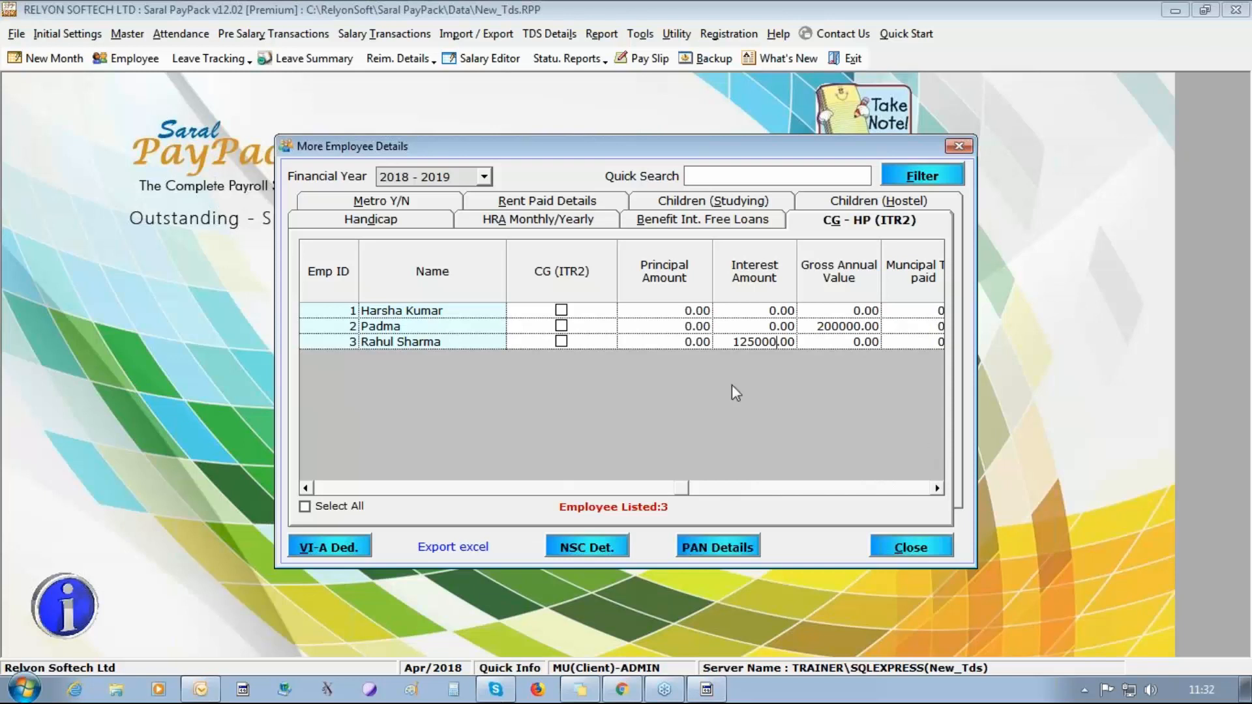
Mark the third employee's studying children details as yearly and set the count to 2 from Apr 2018.
click(685, 205)
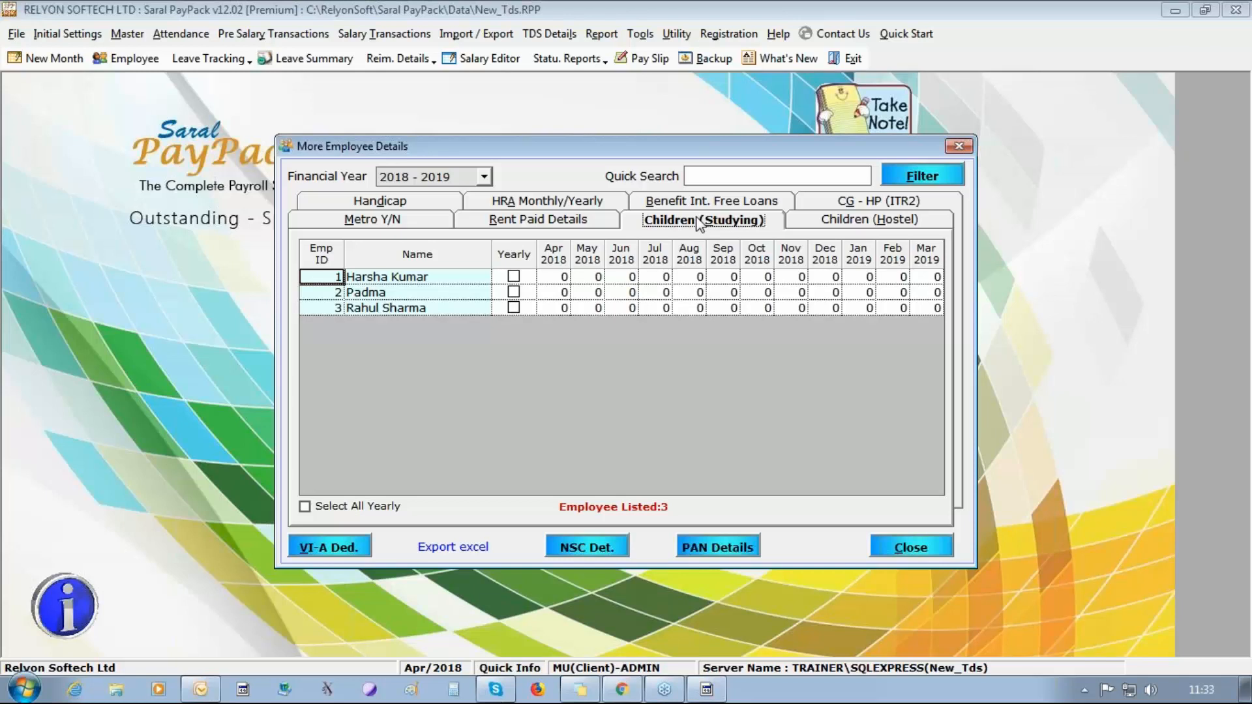
click(525, 312)
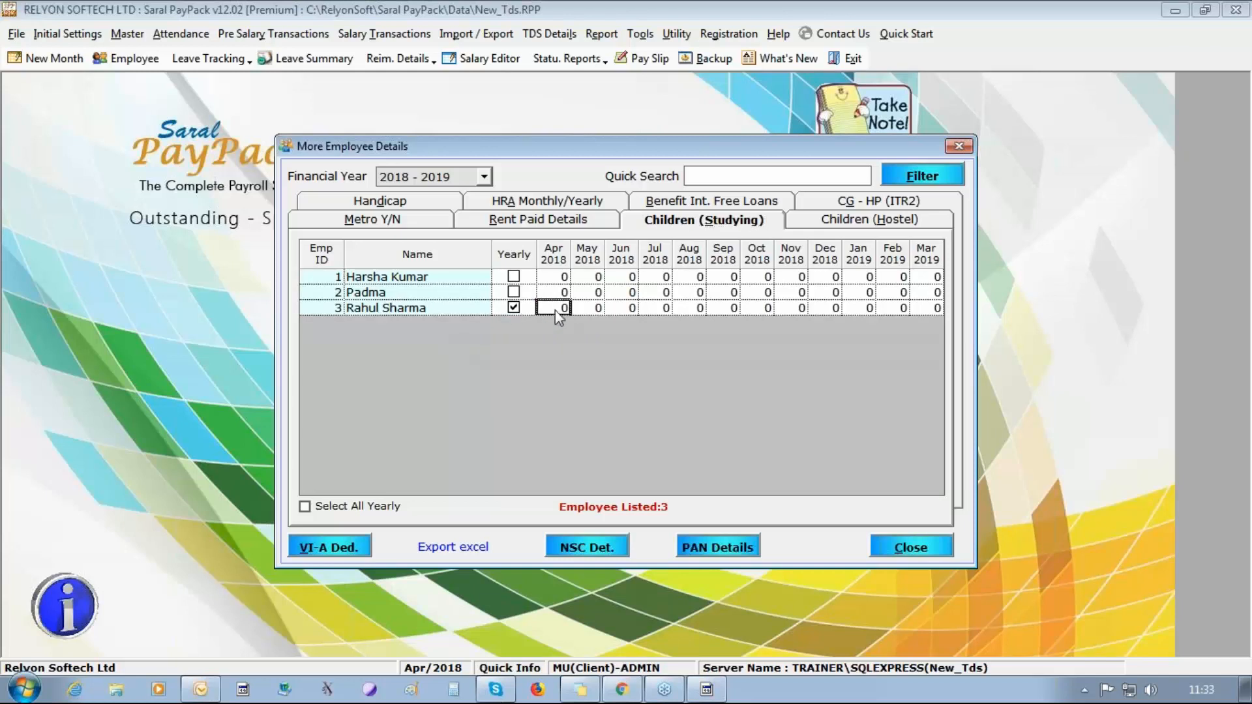
text(2)
key(Tab)
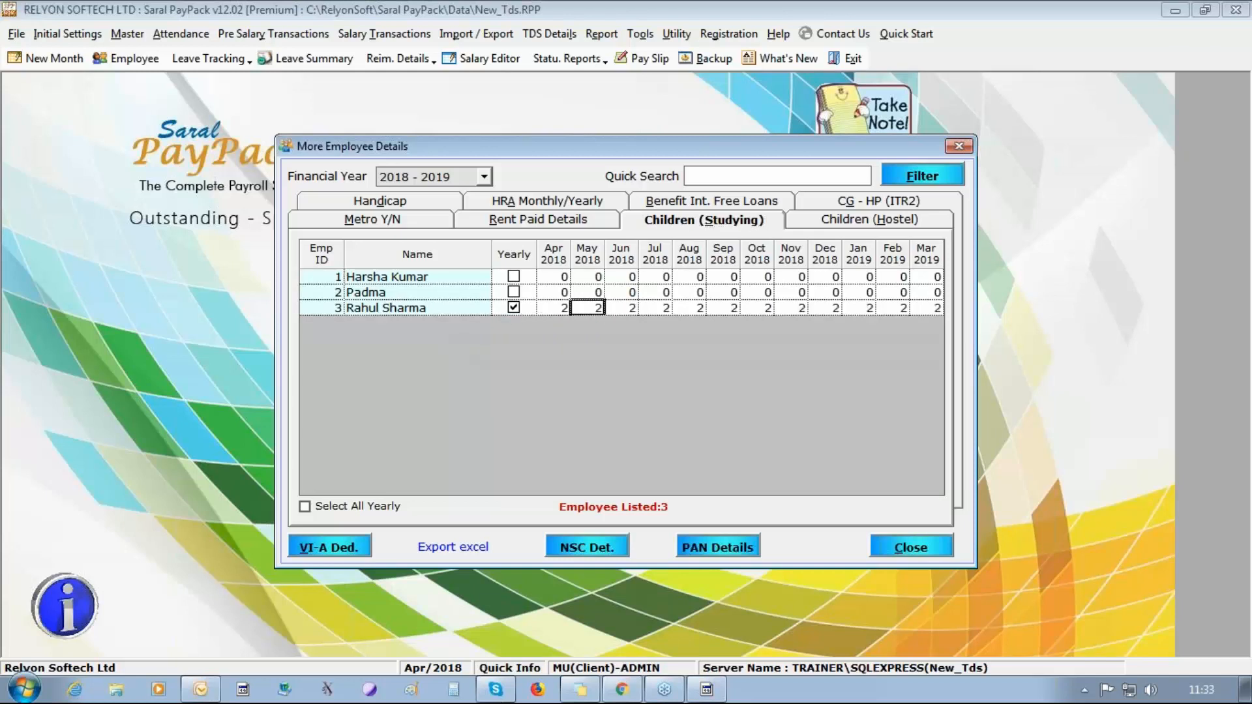
Mark the third employee's hostel children details as yearly and set the count to 1 from Apr 2018.
click(844, 224)
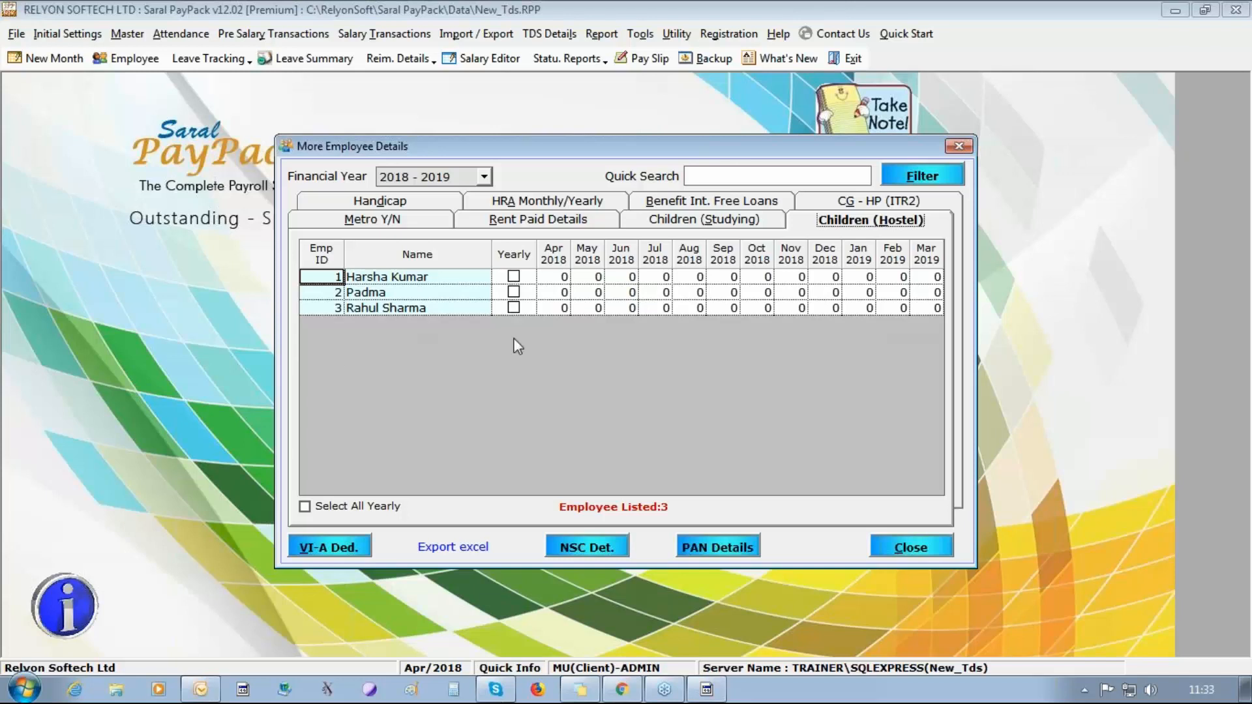
click(514, 308)
text(1)
key(Tab)
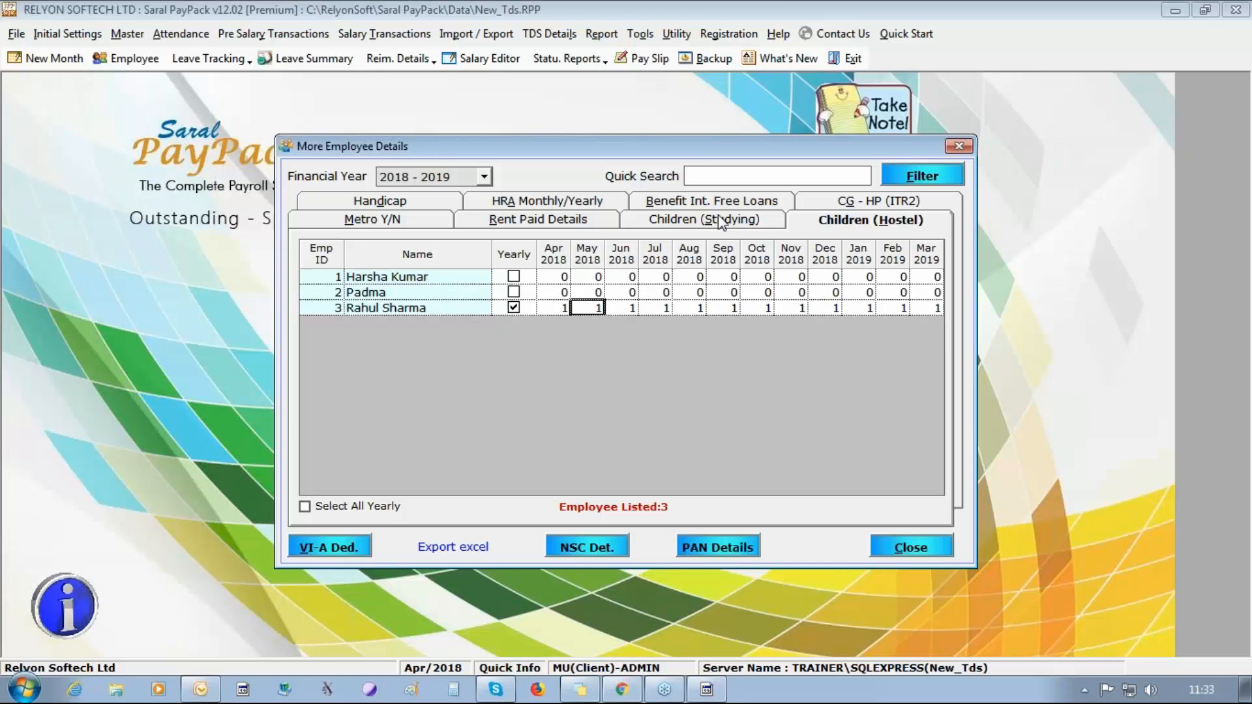
In the VI-A deductions, enter a section 80D gross amount of 30000 for the first employee's assessee/dependents other than parents.
click(331, 549)
click(525, 225)
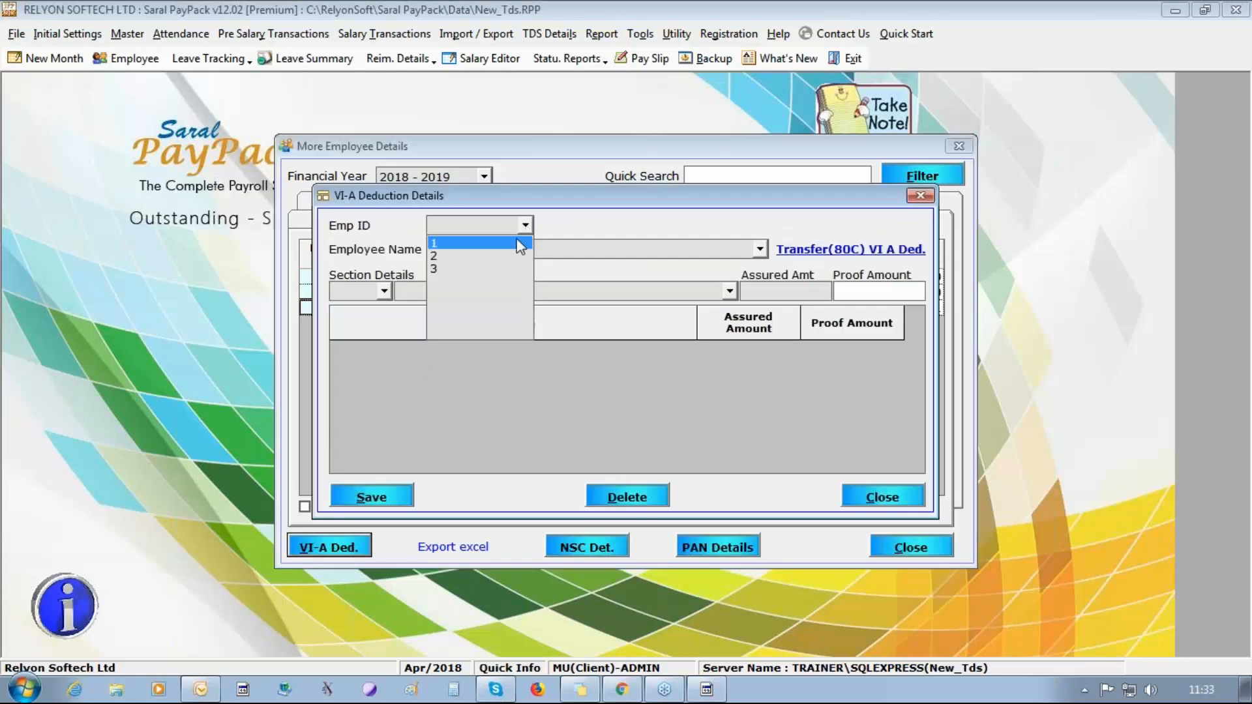
click(457, 240)
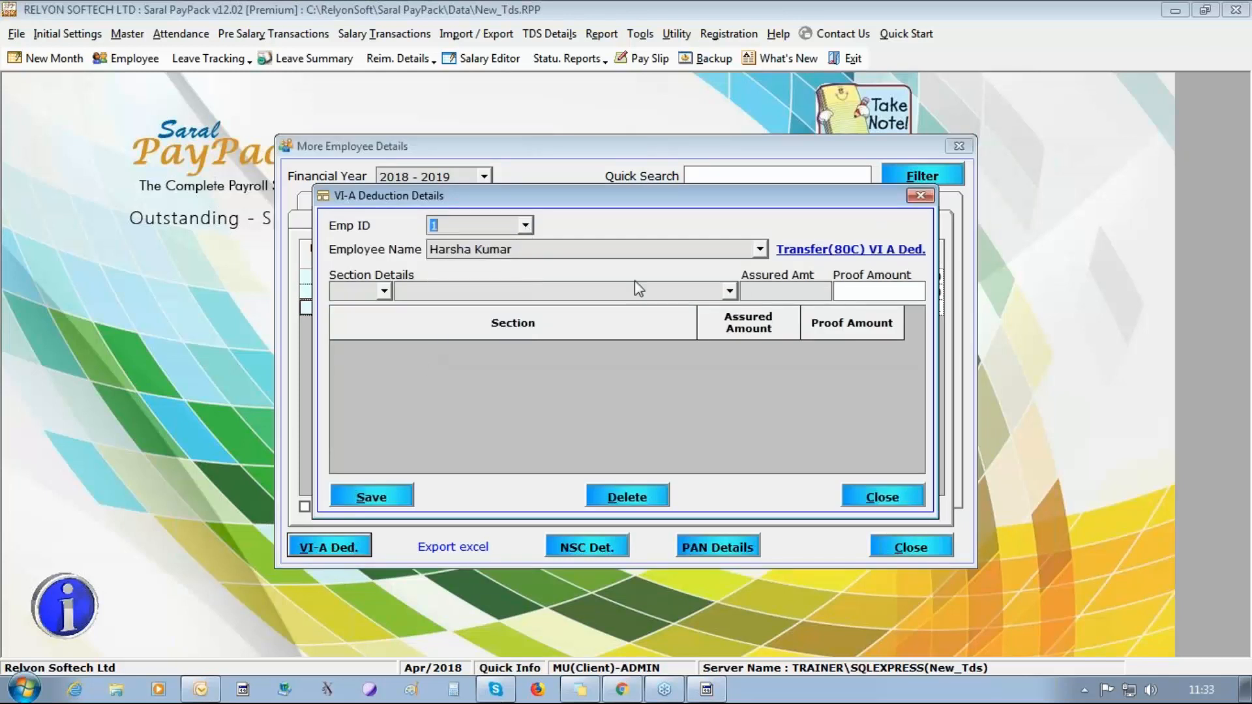
click(385, 292)
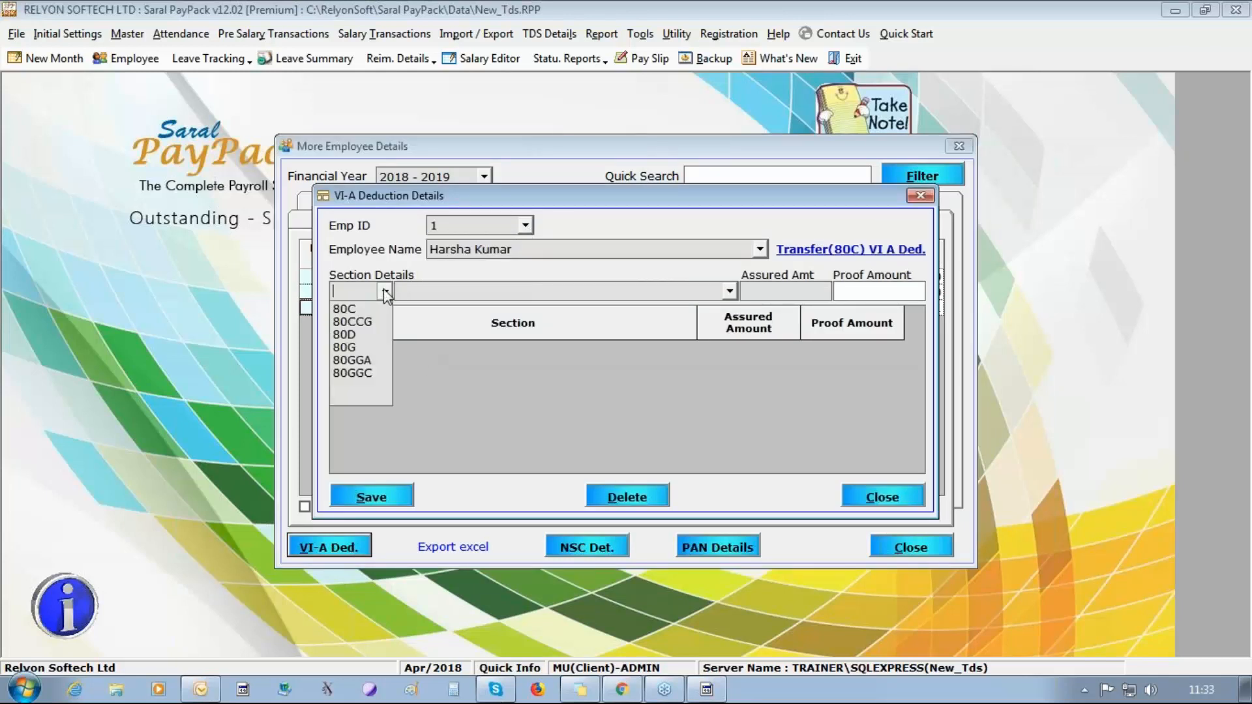
click(352, 334)
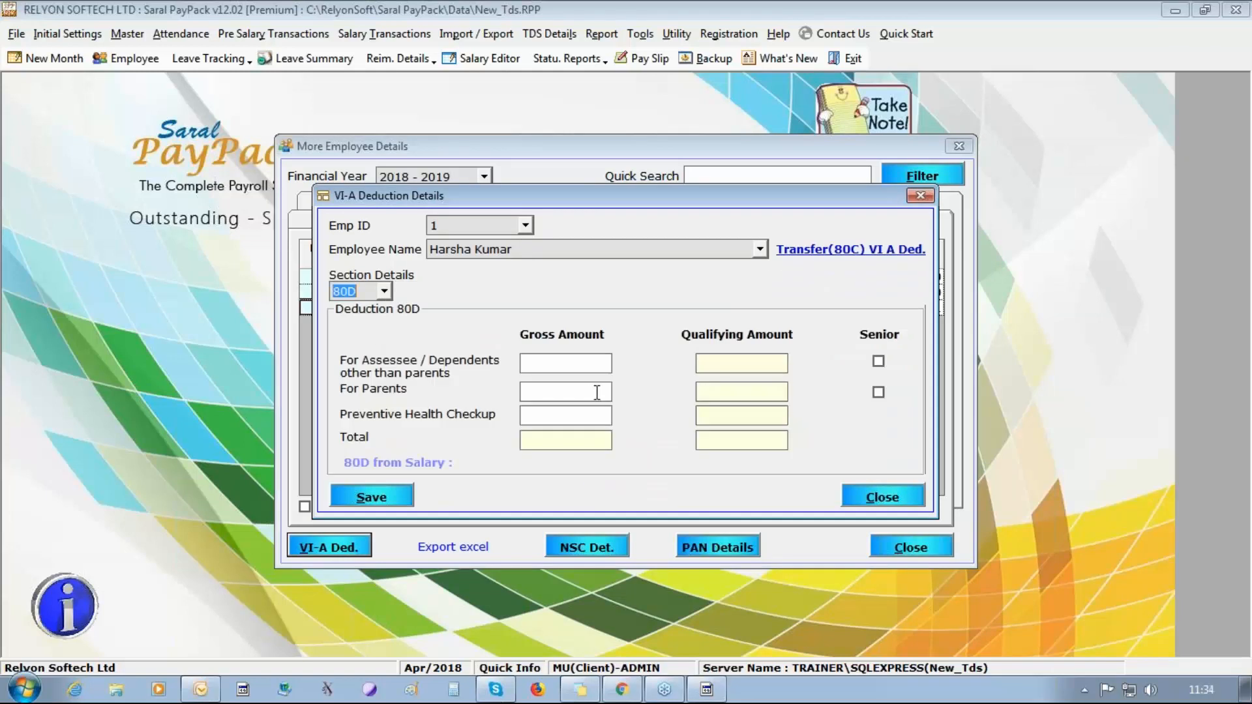
click(583, 364)
text(3)
text(0000)
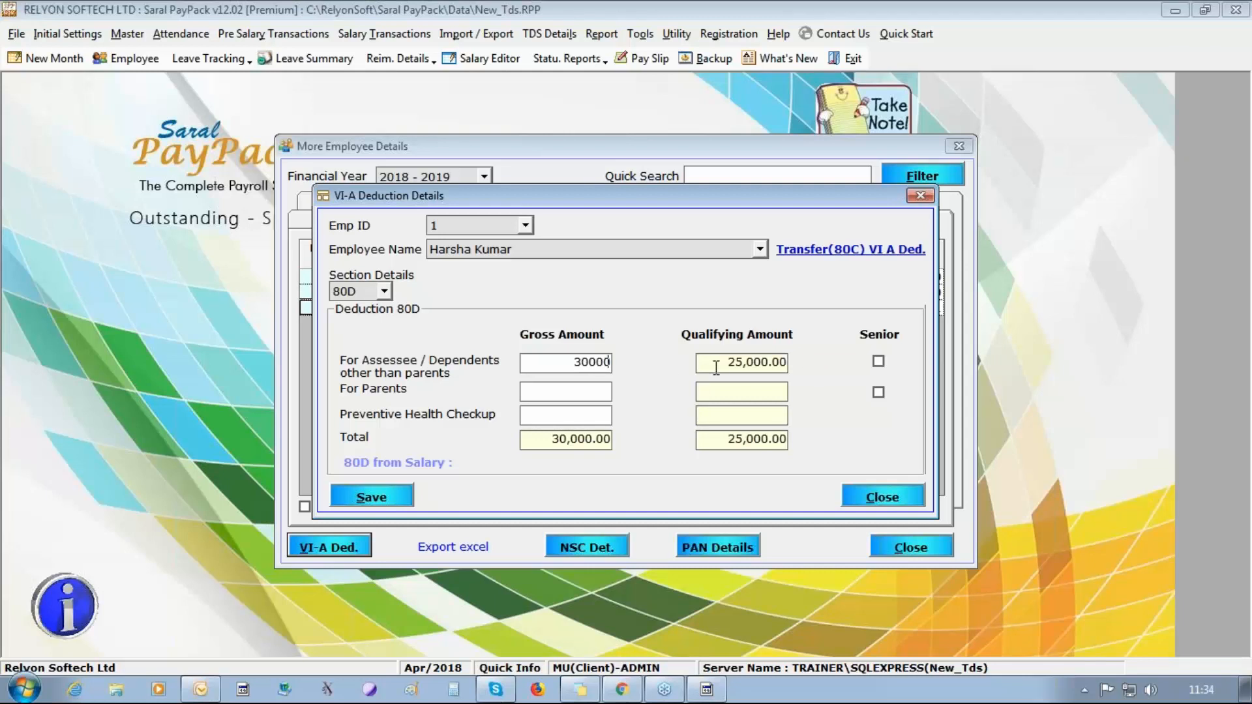
key(Tab)
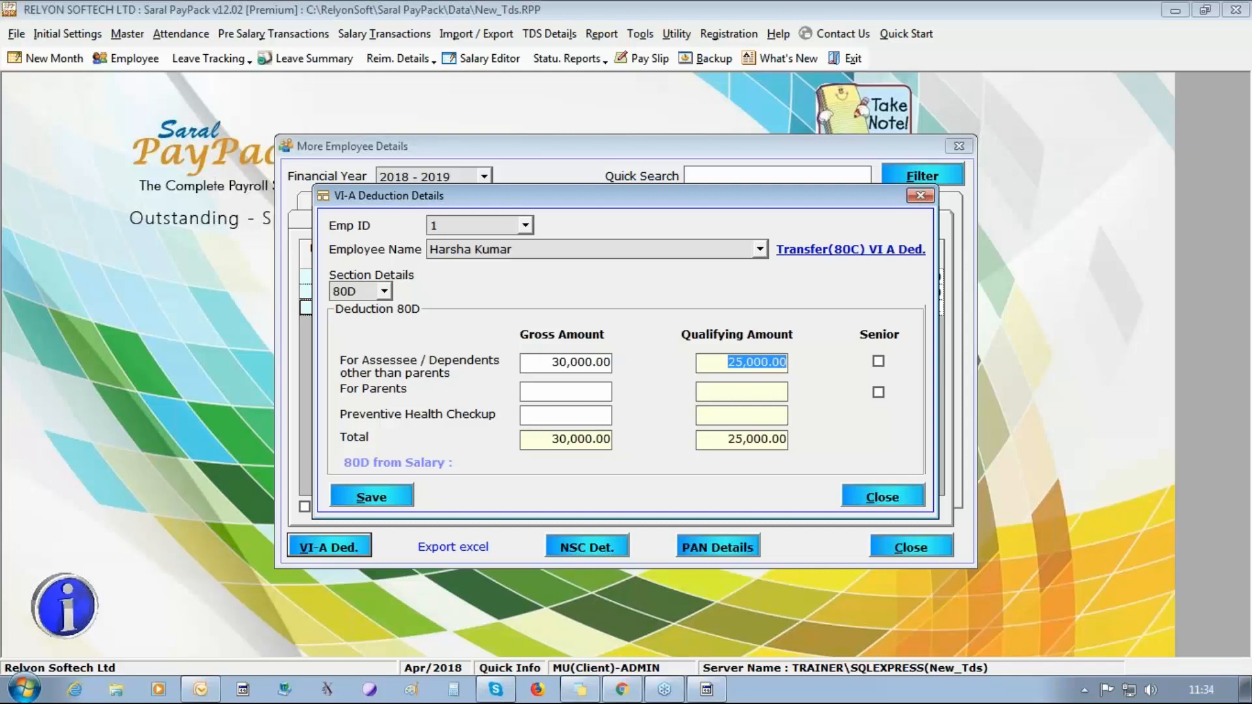
Mark the first employee's parents as senior and enter 70000 as their 80D gross amount.
click(878, 392)
click(598, 390)
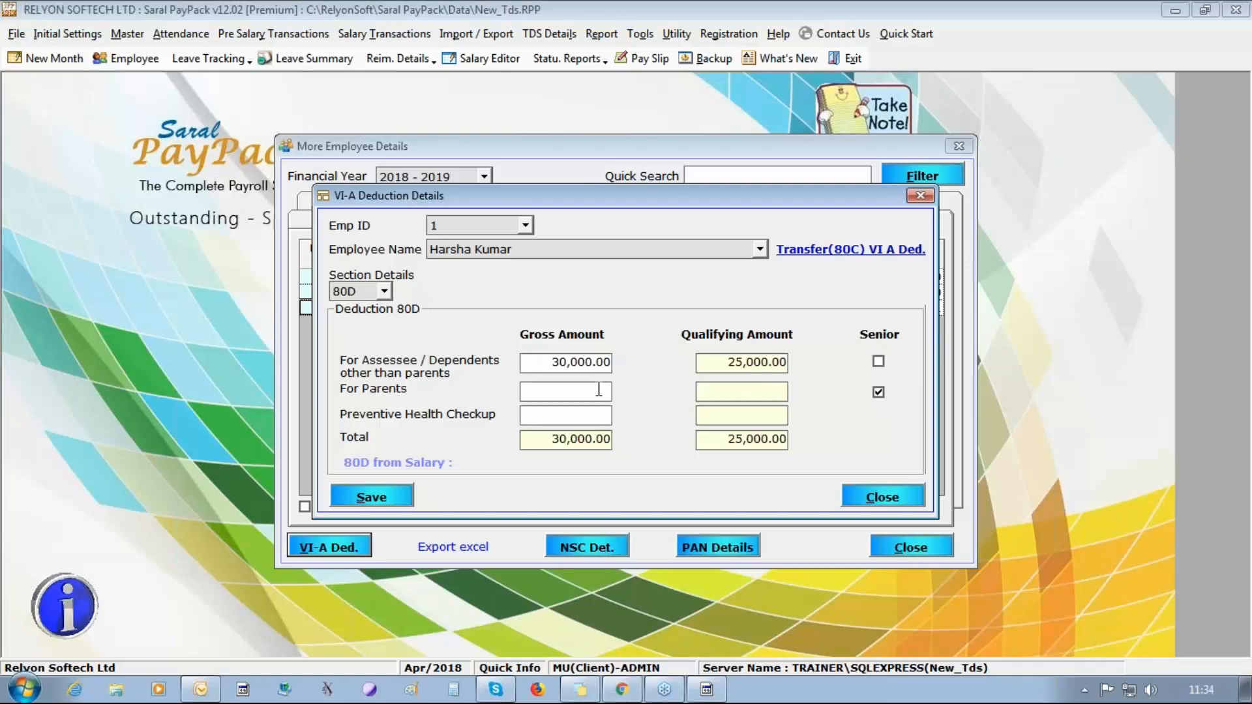
text(70000)
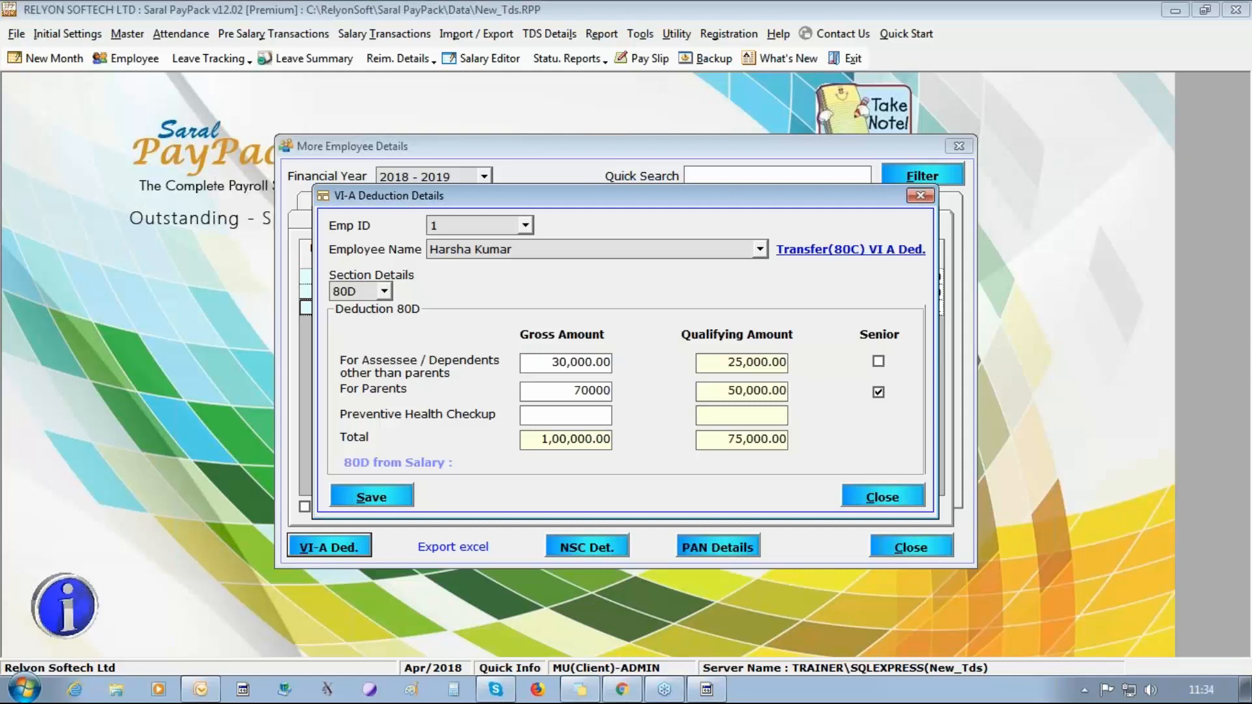
Change the parents' 80D gross amount to 30000, then save and close the first employee's deduction details.
key(BackSpace)
key(BackSpace)
key(BackSpace)
key(BackSpace)
key(BackSpace)
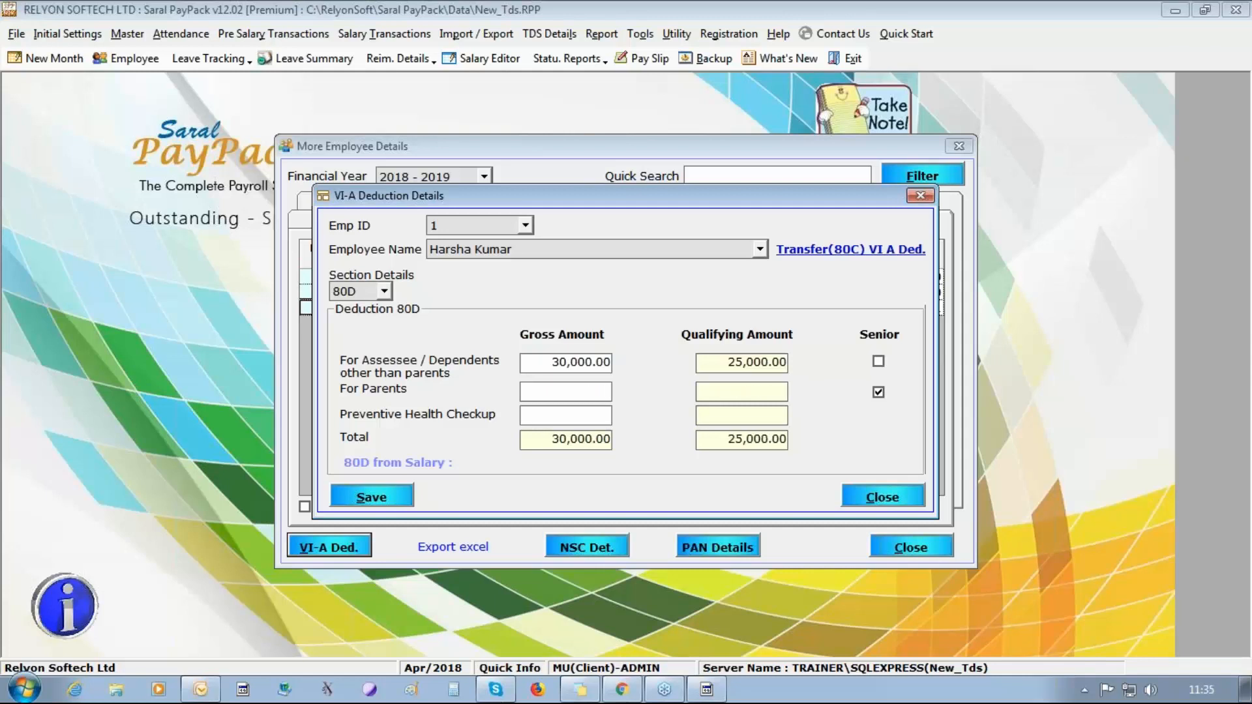
text(30000)
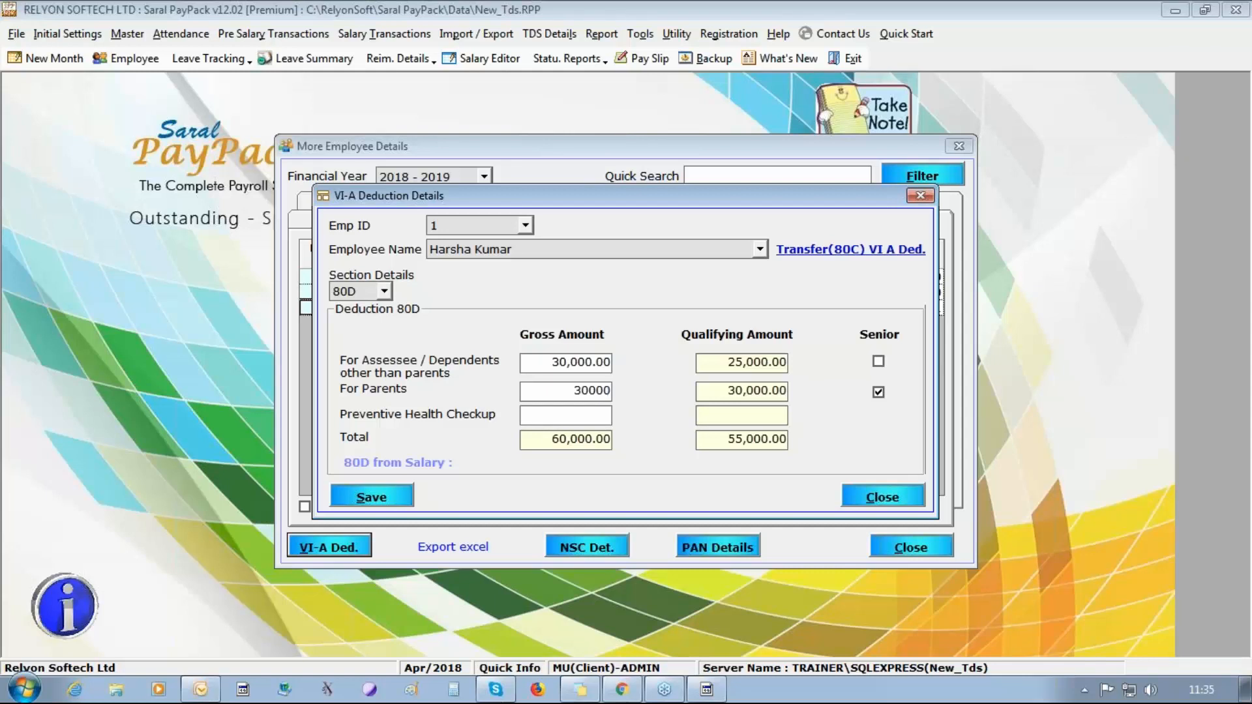
click(370, 498)
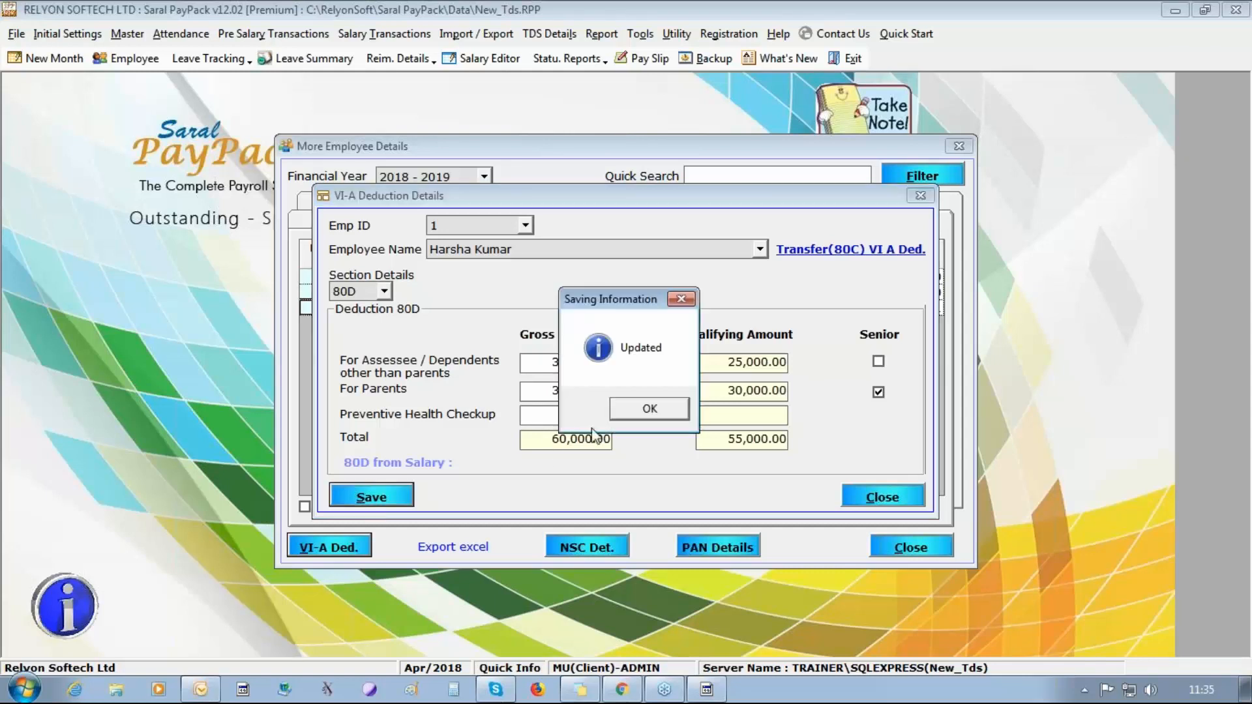
click(616, 418)
click(900, 500)
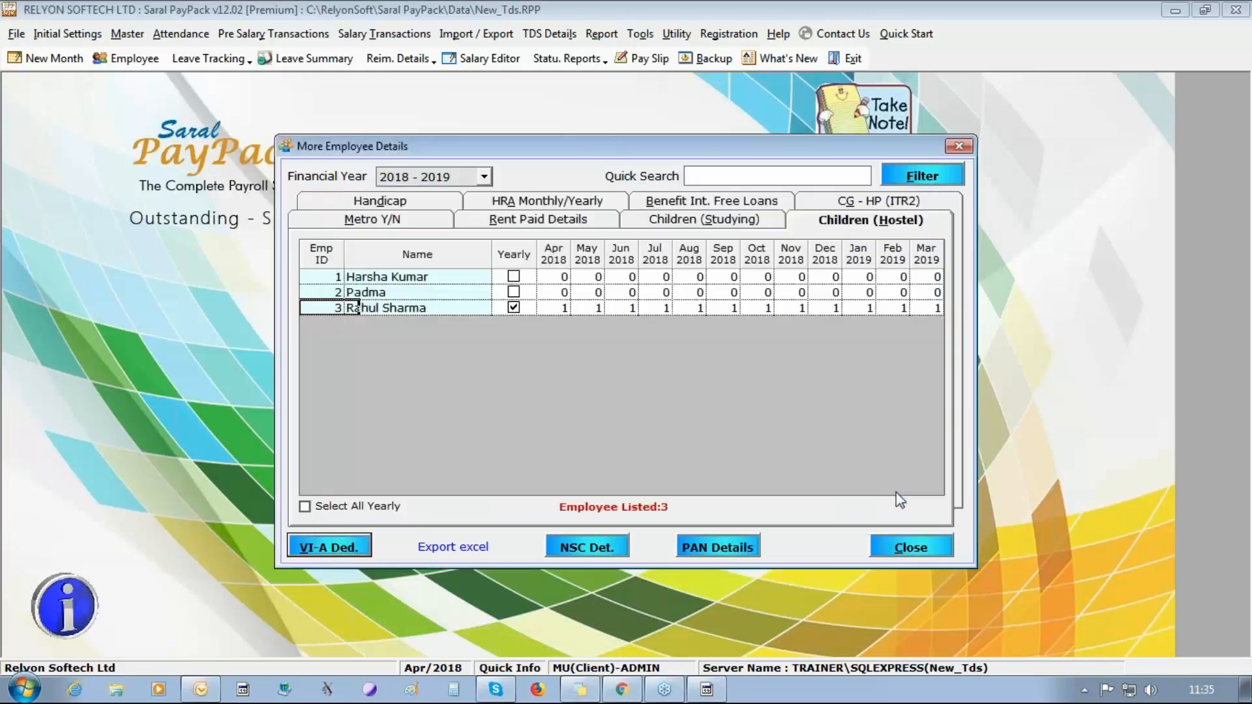
Start a VI-A deduction entry for the third employee under section 80C, Housing loan repayment.
click(304, 552)
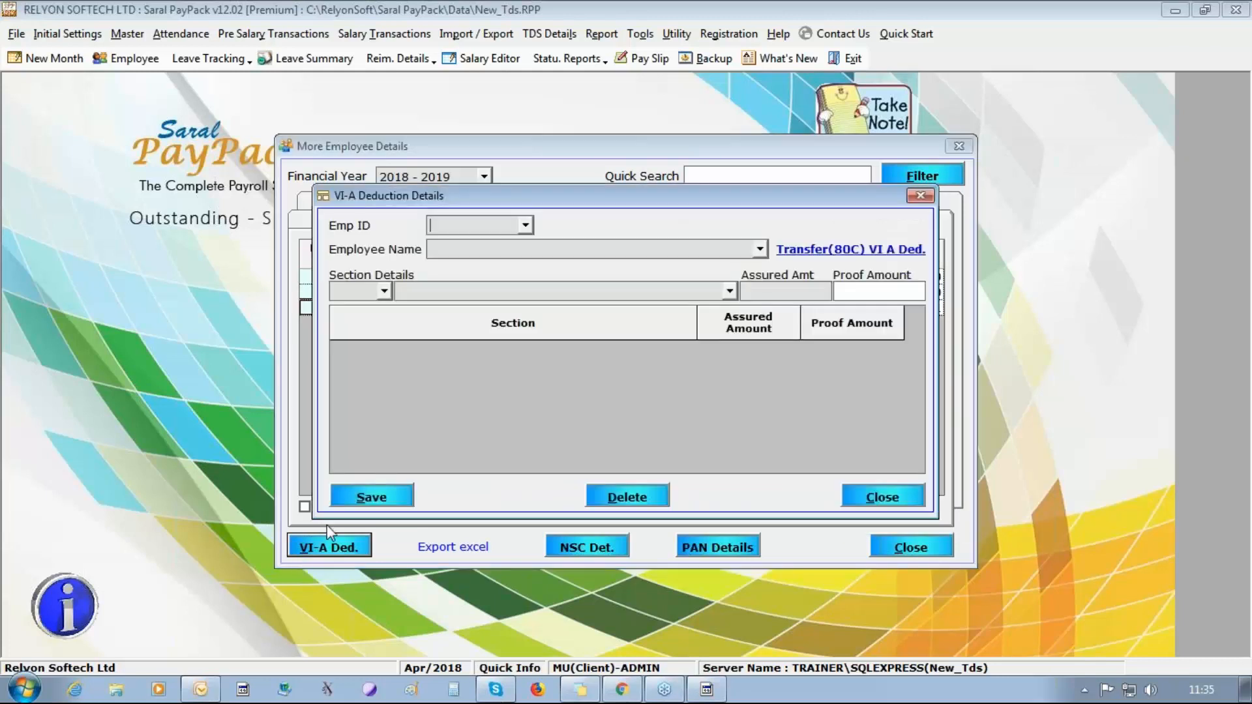
click(525, 226)
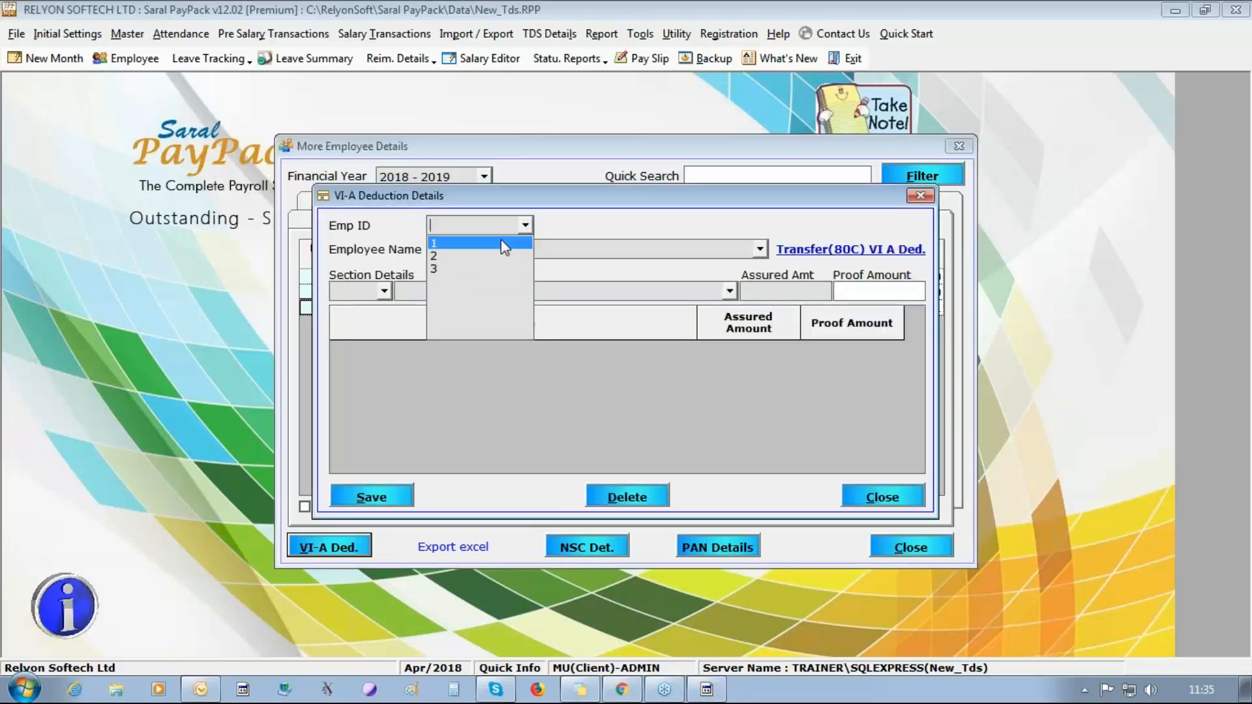
click(501, 241)
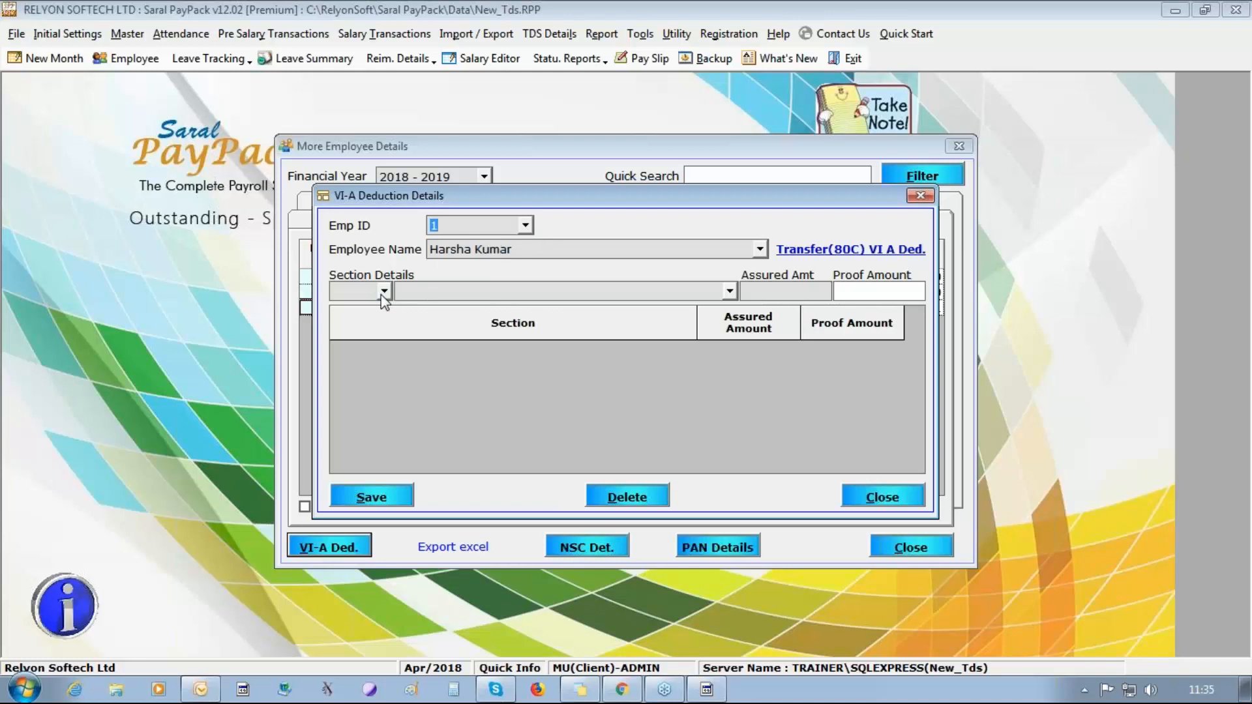
click(761, 249)
click(715, 292)
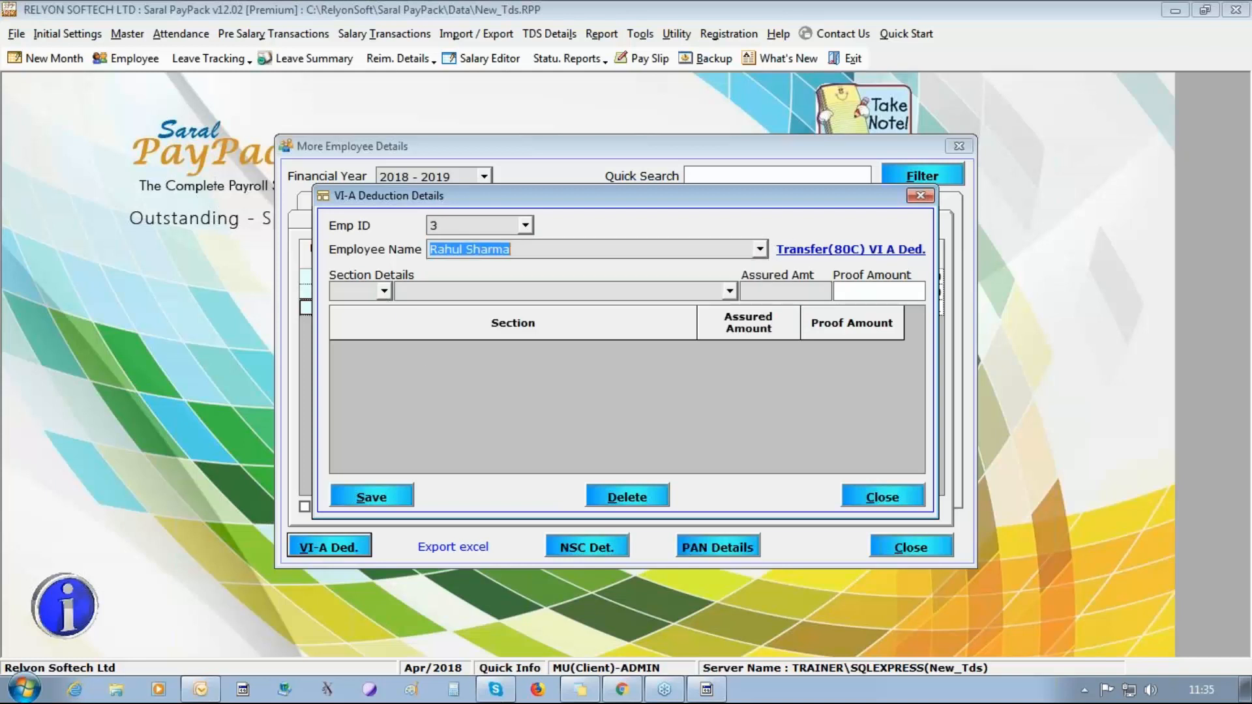
click(384, 290)
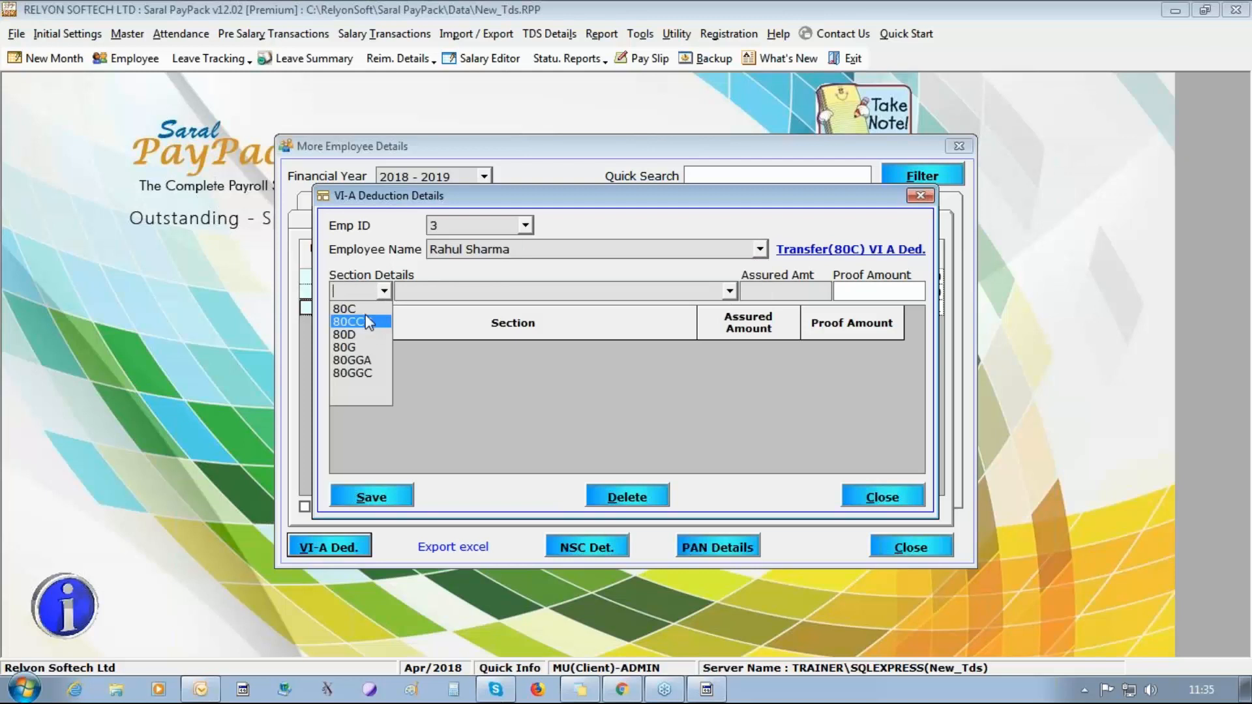
click(345, 308)
click(729, 291)
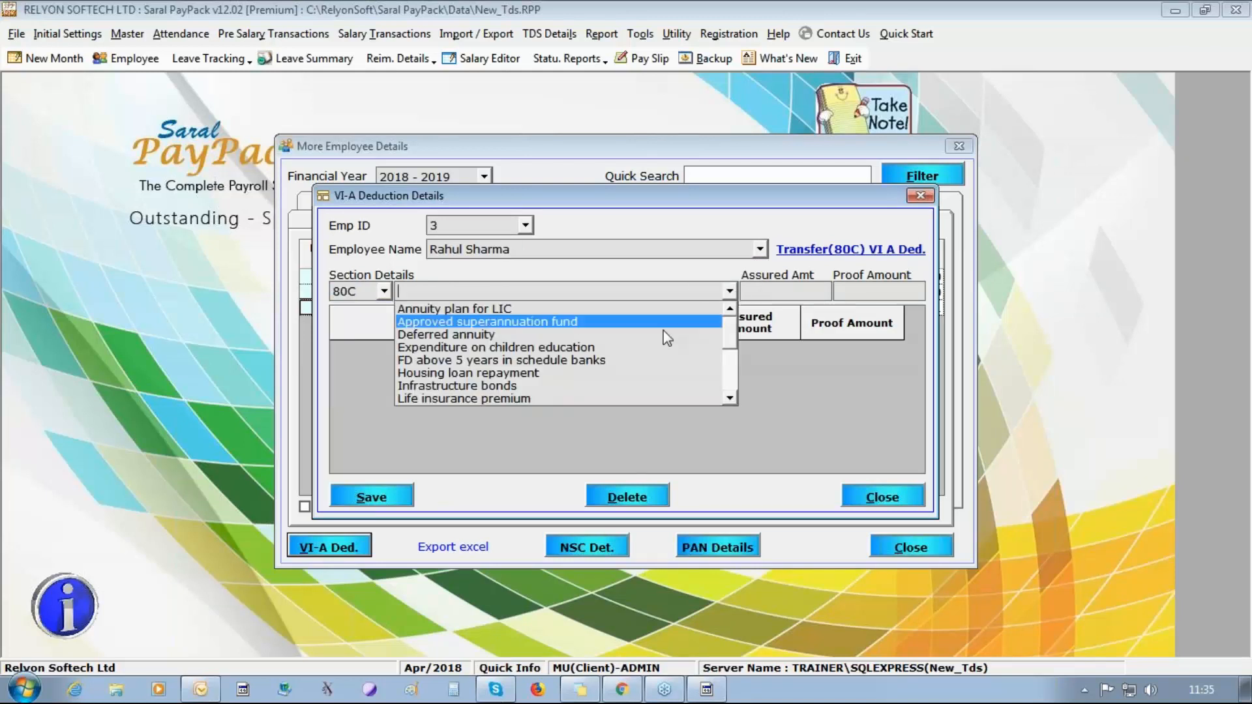
click(613, 372)
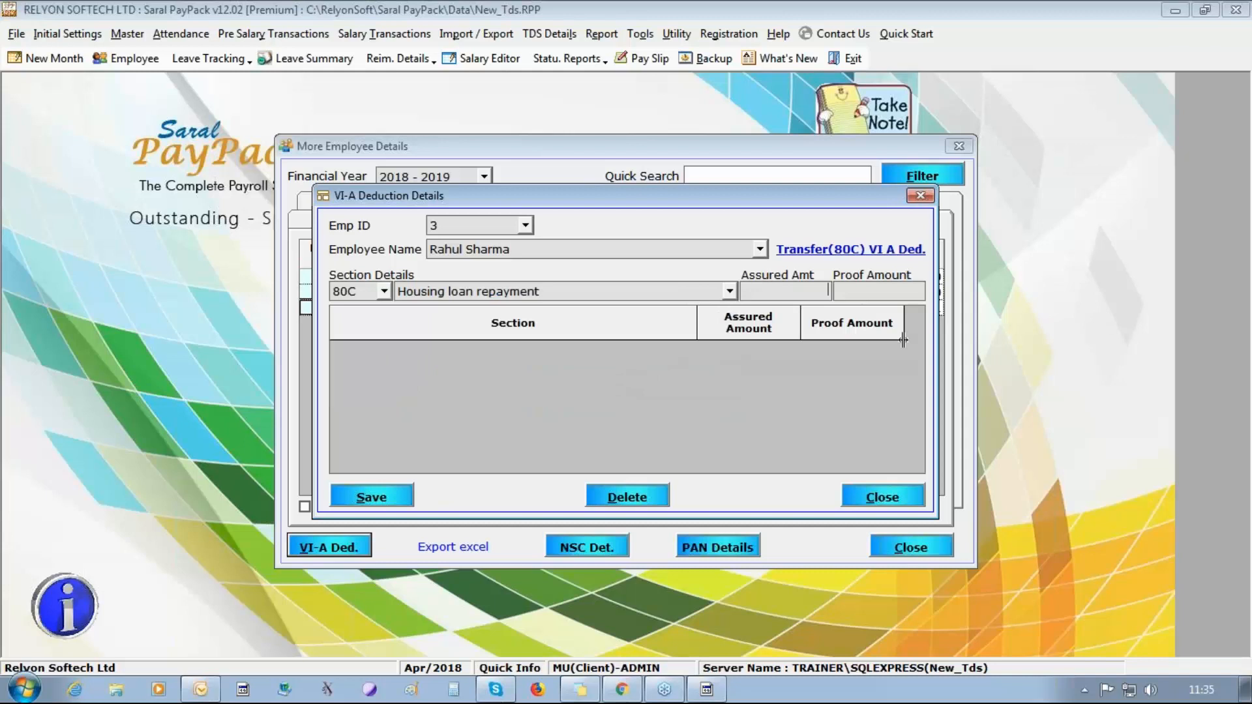
Set the housing loan repayment's assured amount to 20000 and proof amount to 10000, then save and close the deduction details.
text(20000)
key(Tab)
text(10000)
key(Tab)
key(shift+Tab)
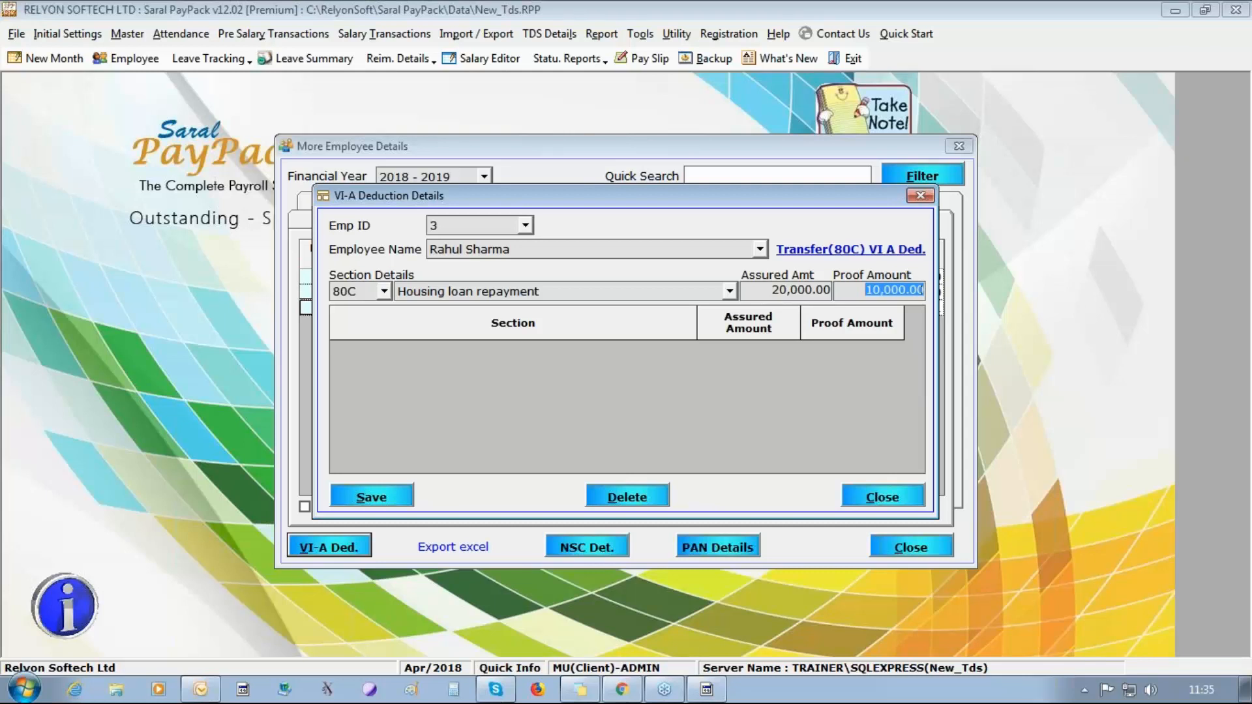
key(alt+s)
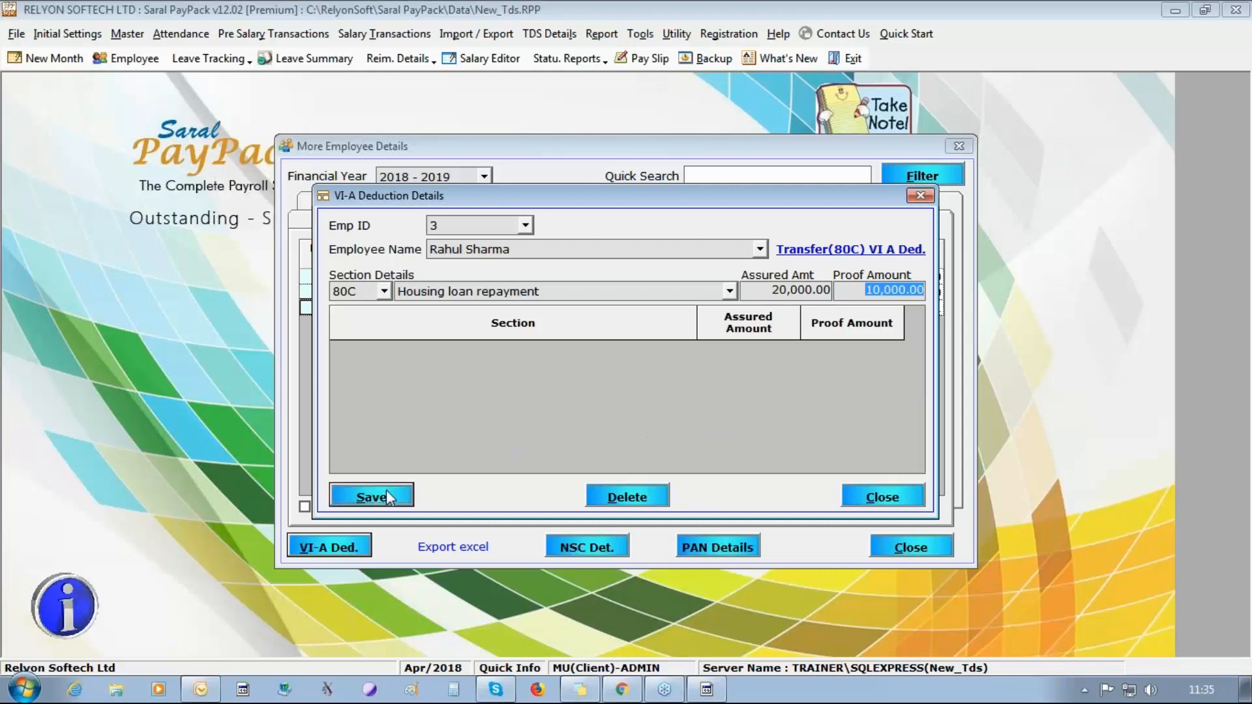
click(646, 415)
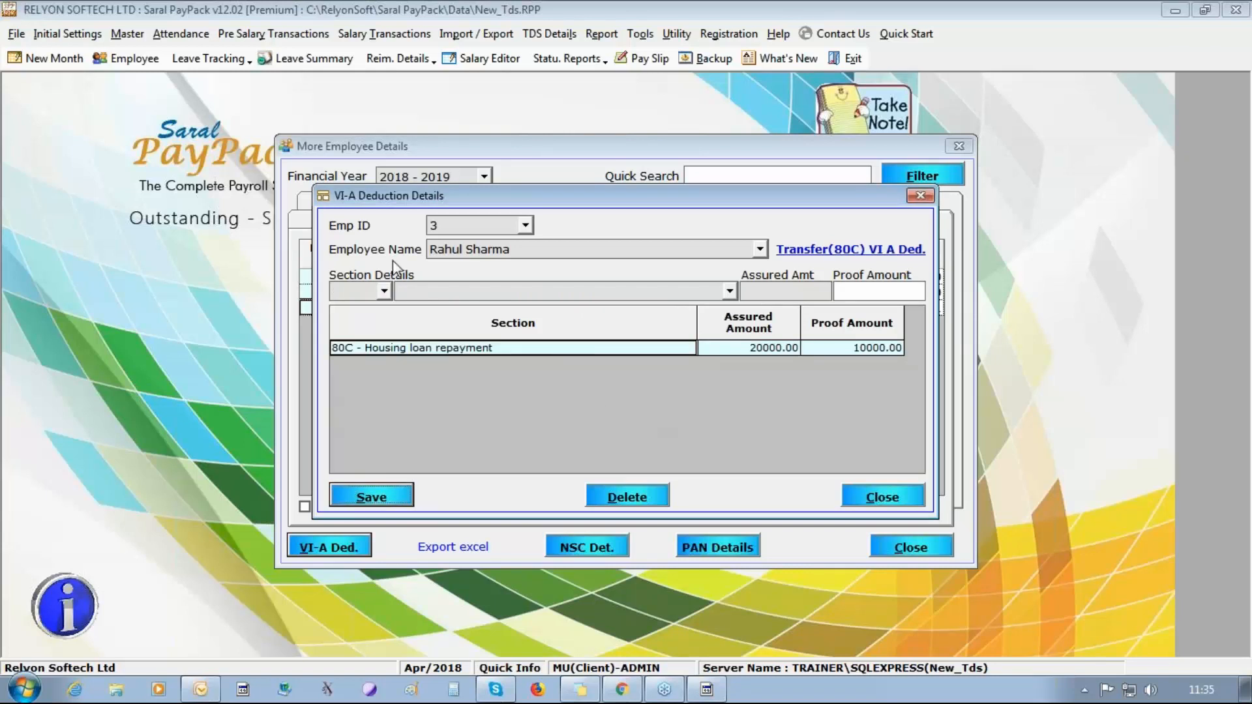
click(386, 294)
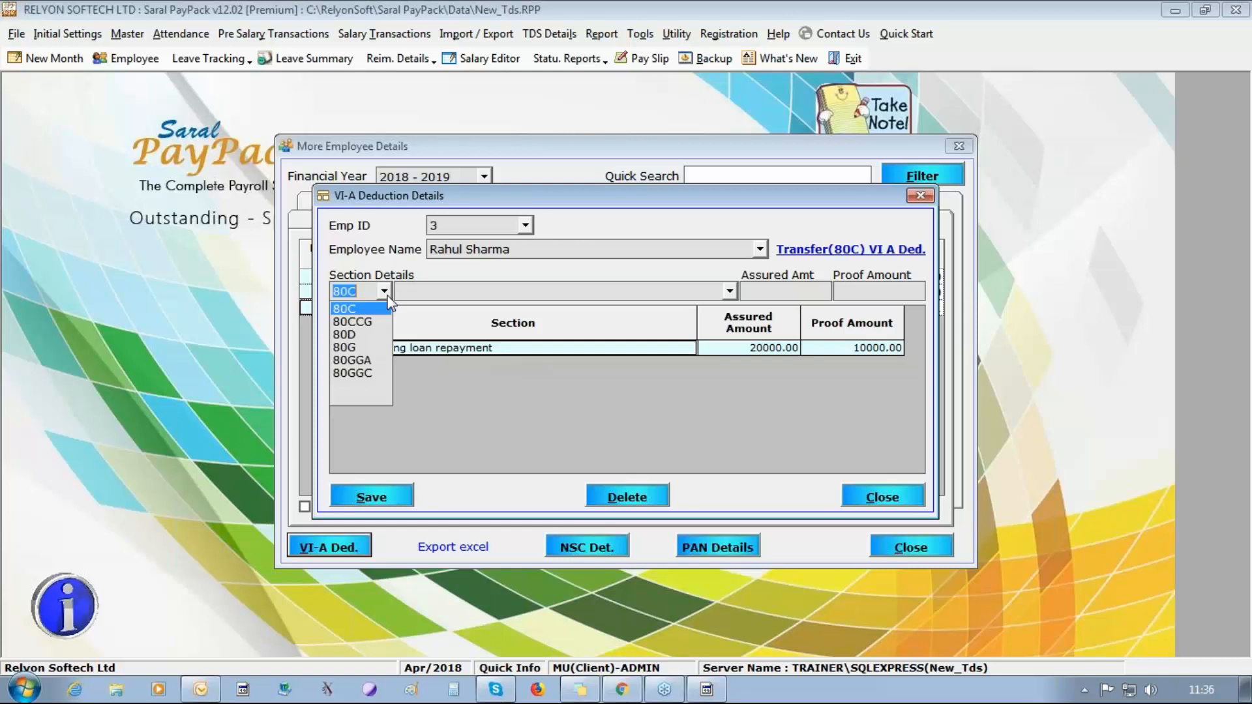
click(856, 497)
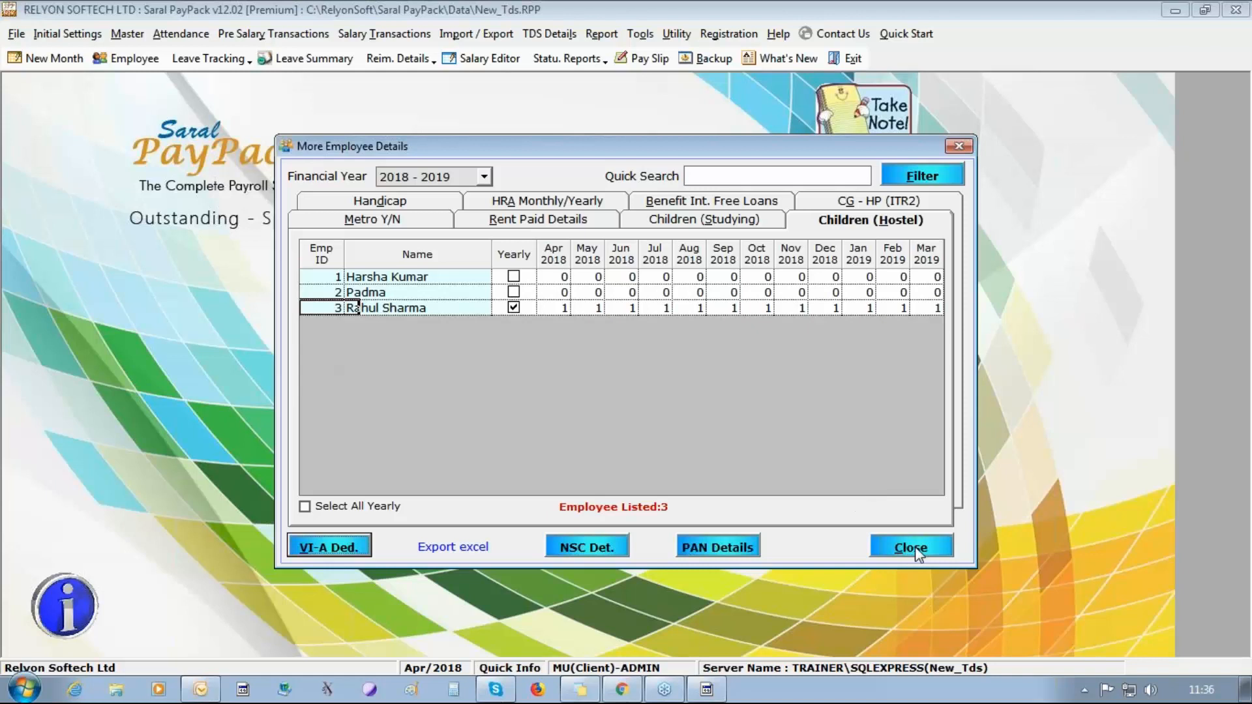
Examine the first employee's NSC interest adjustment and expenditure fields, then close the NSC details without saving.
click(583, 554)
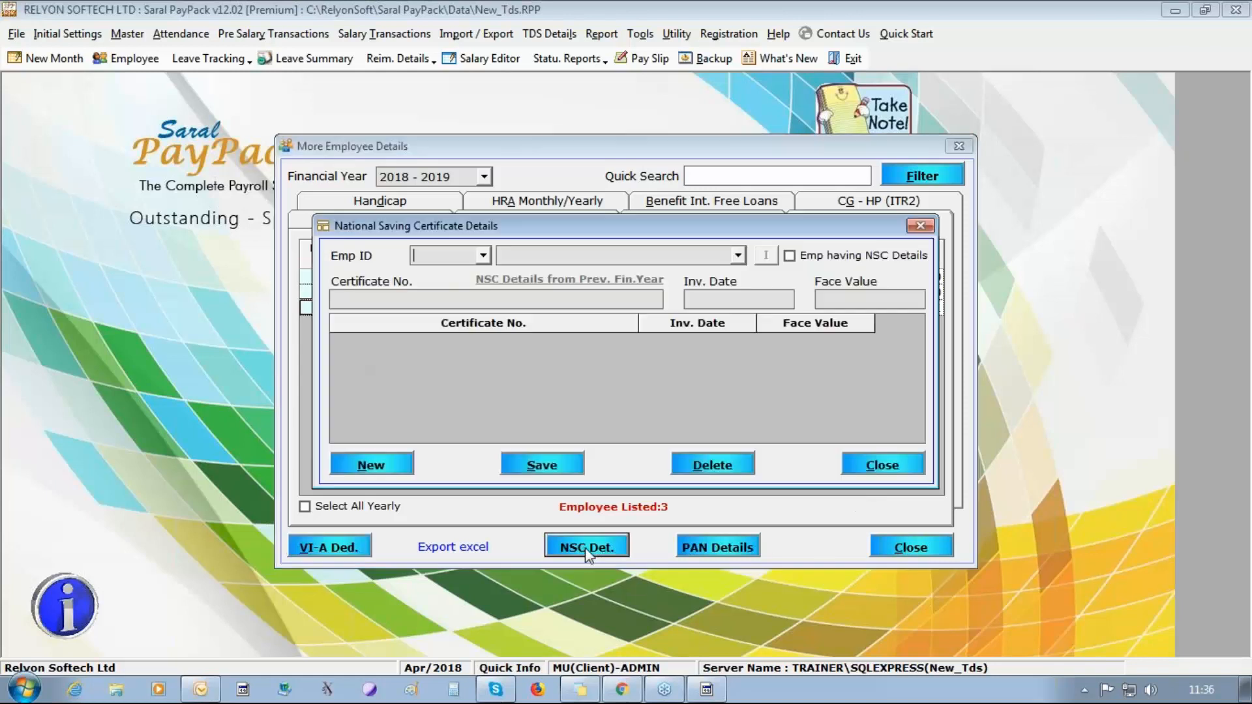
click(483, 256)
click(482, 270)
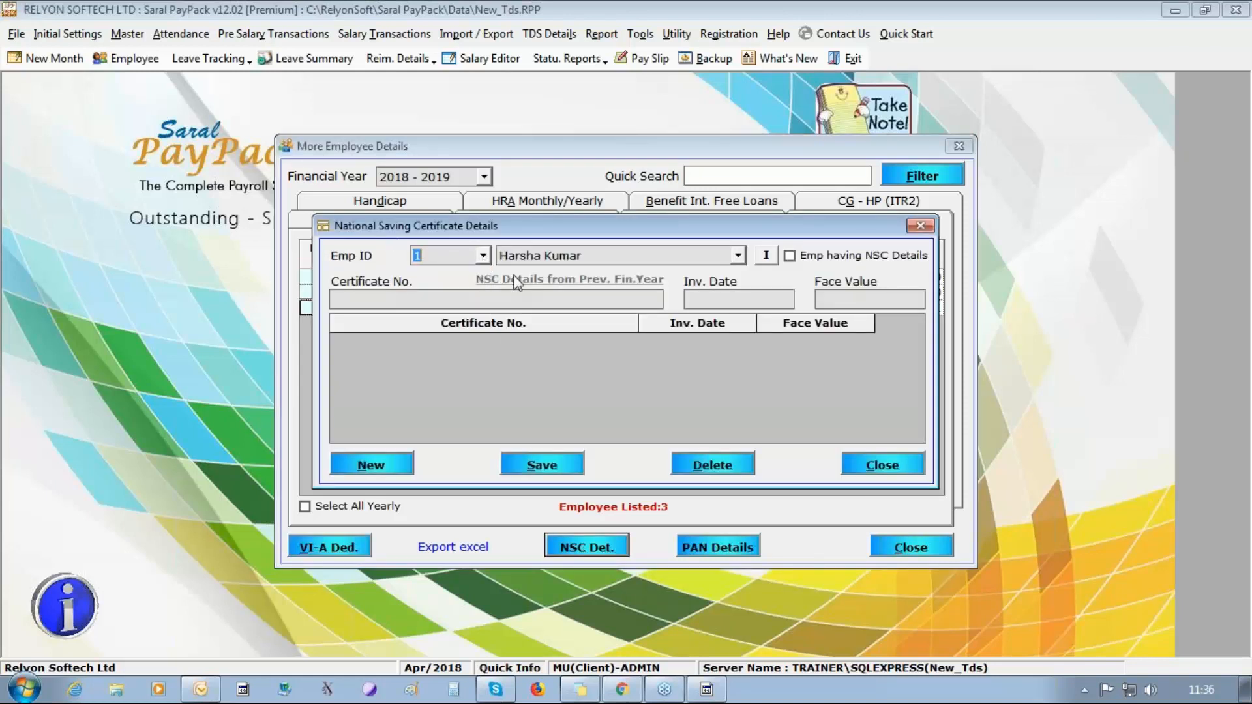
click(768, 257)
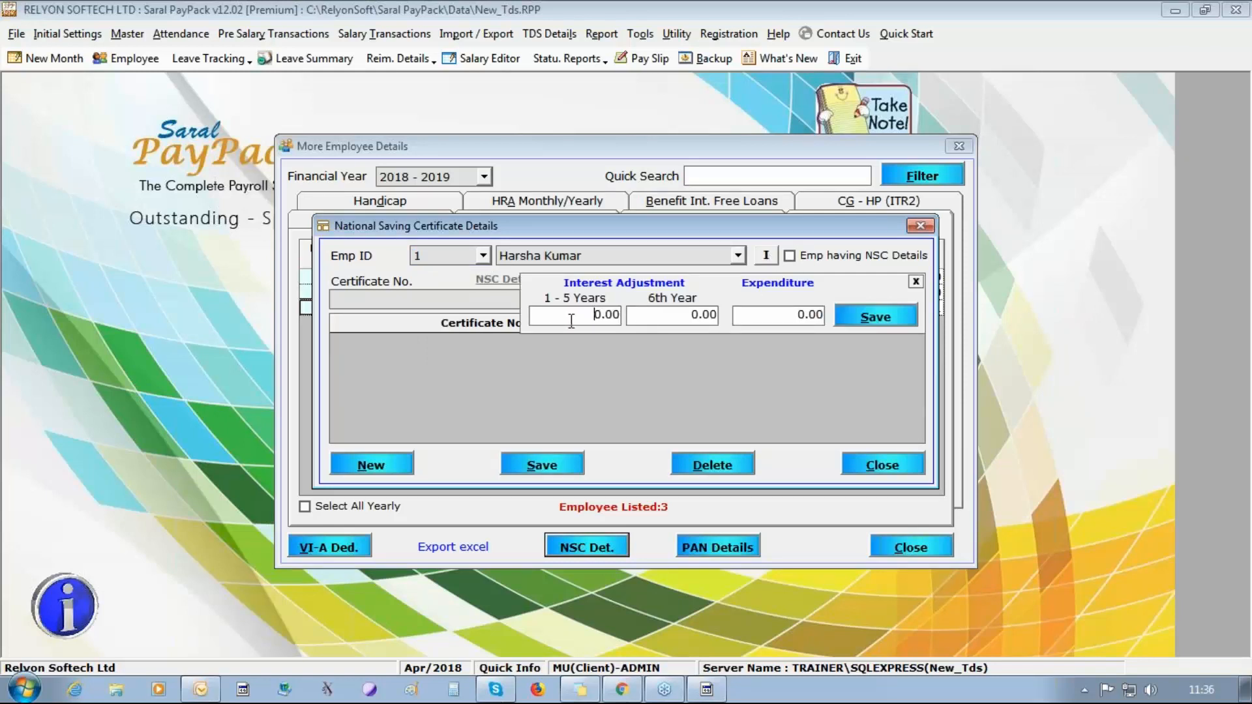
drag(571, 321, 831, 323)
click(882, 465)
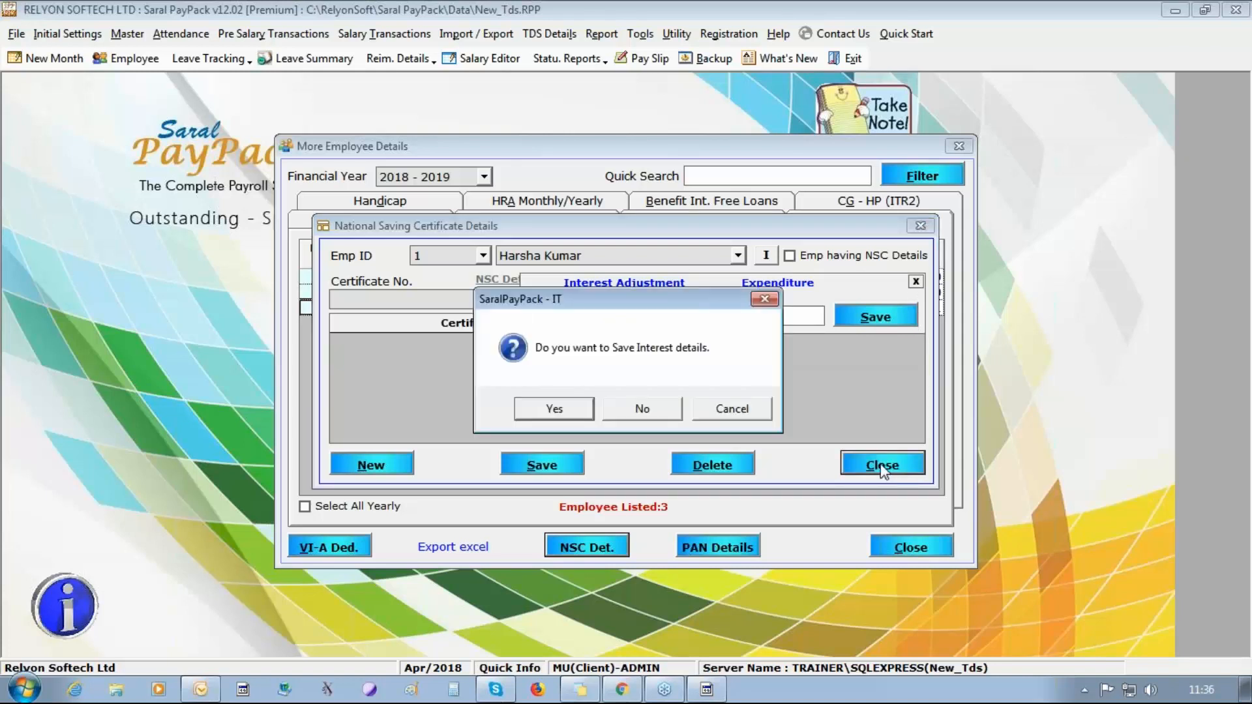
click(680, 410)
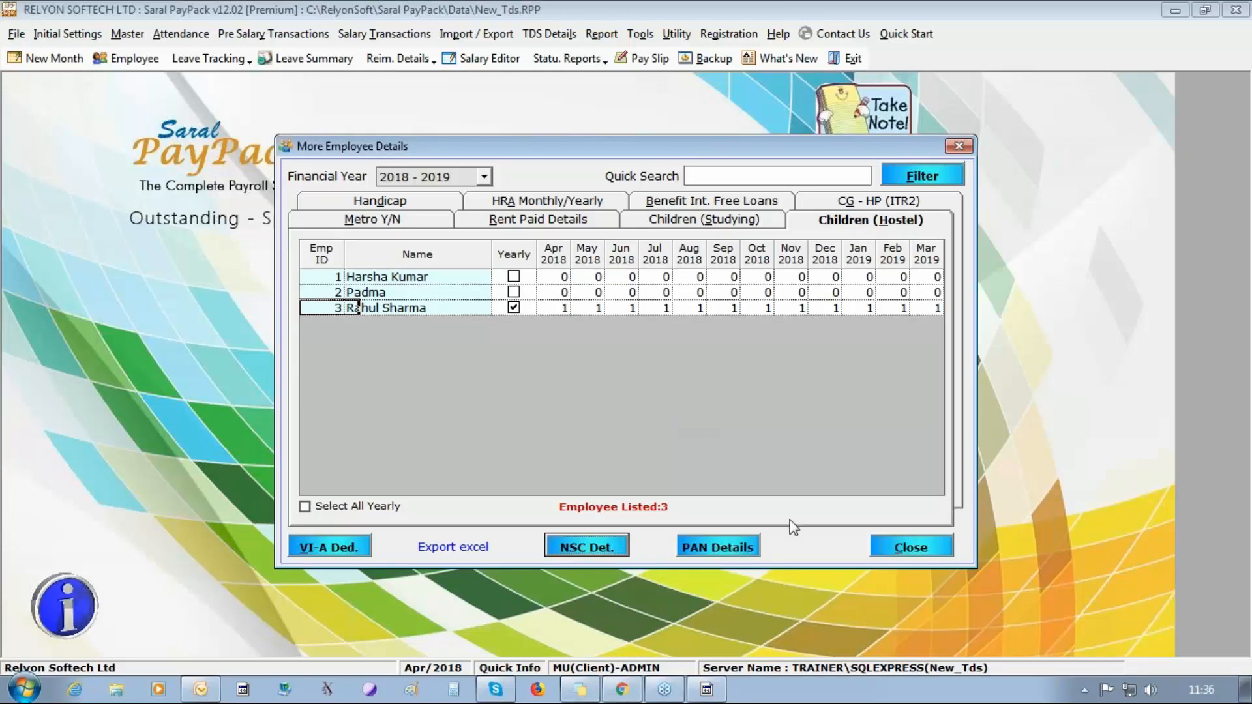
Save and close the additional employee details, then start the declaration form export.
click(906, 537)
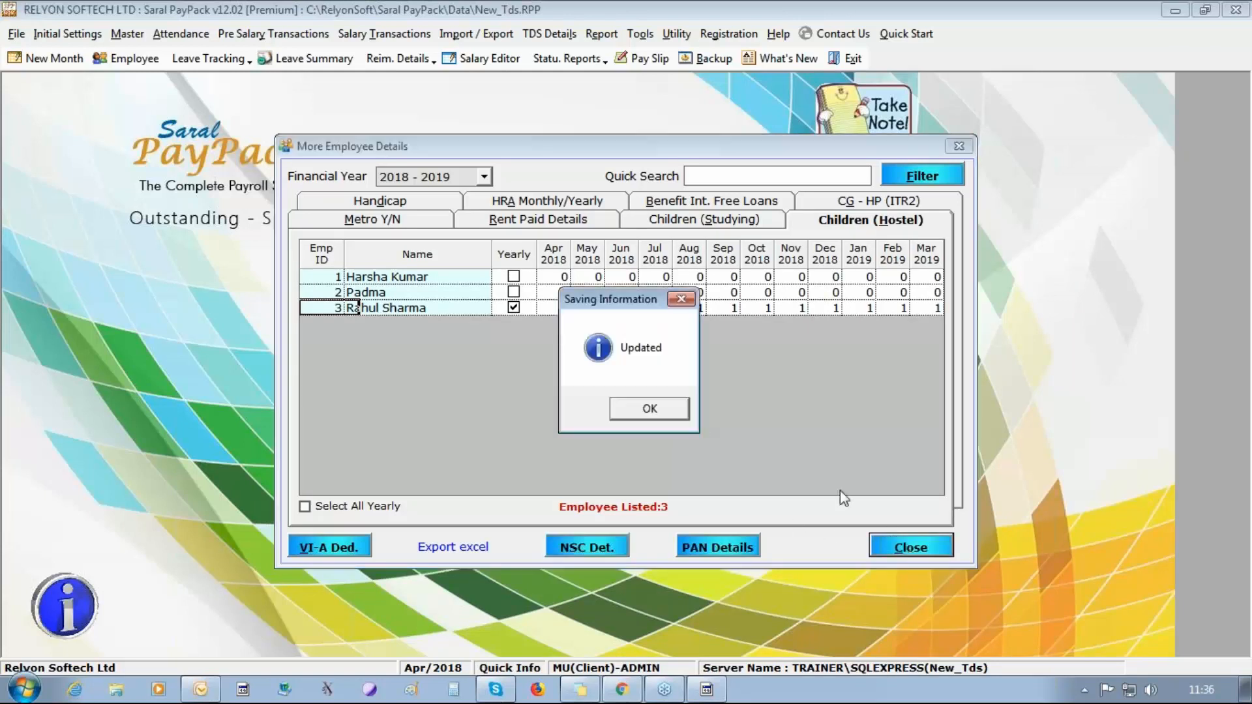
click(640, 409)
click(547, 34)
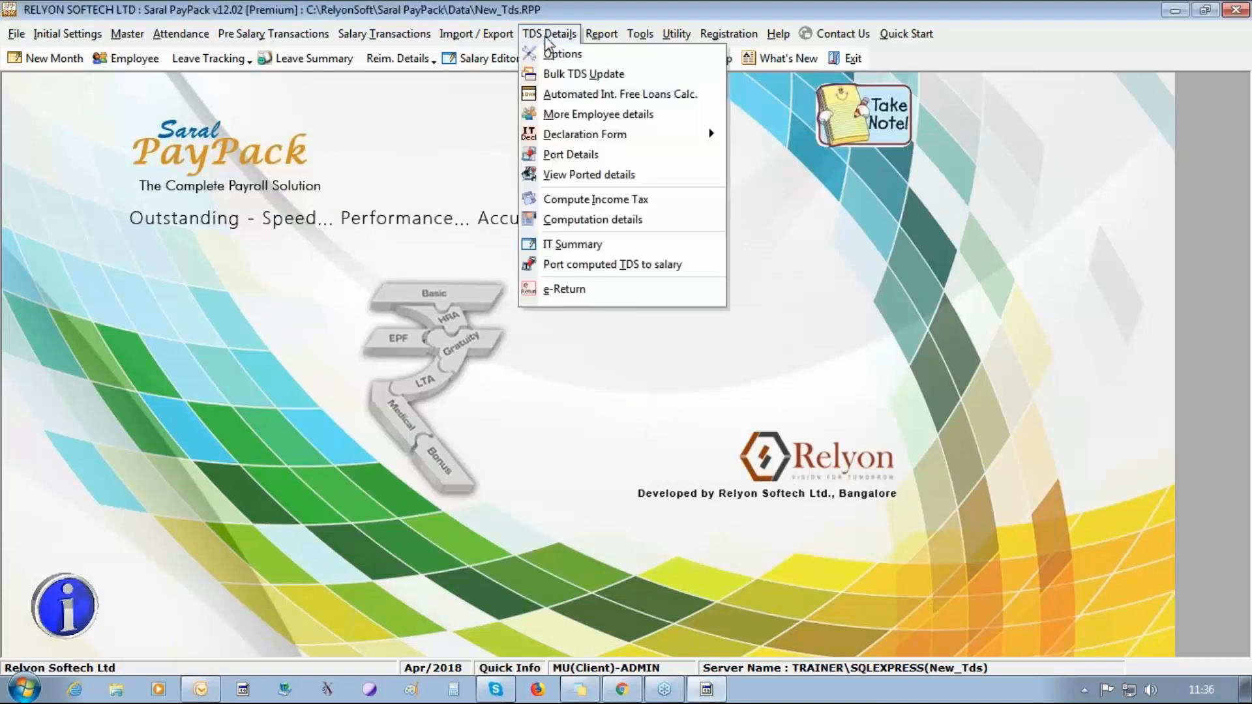
mouse_move(595, 137)
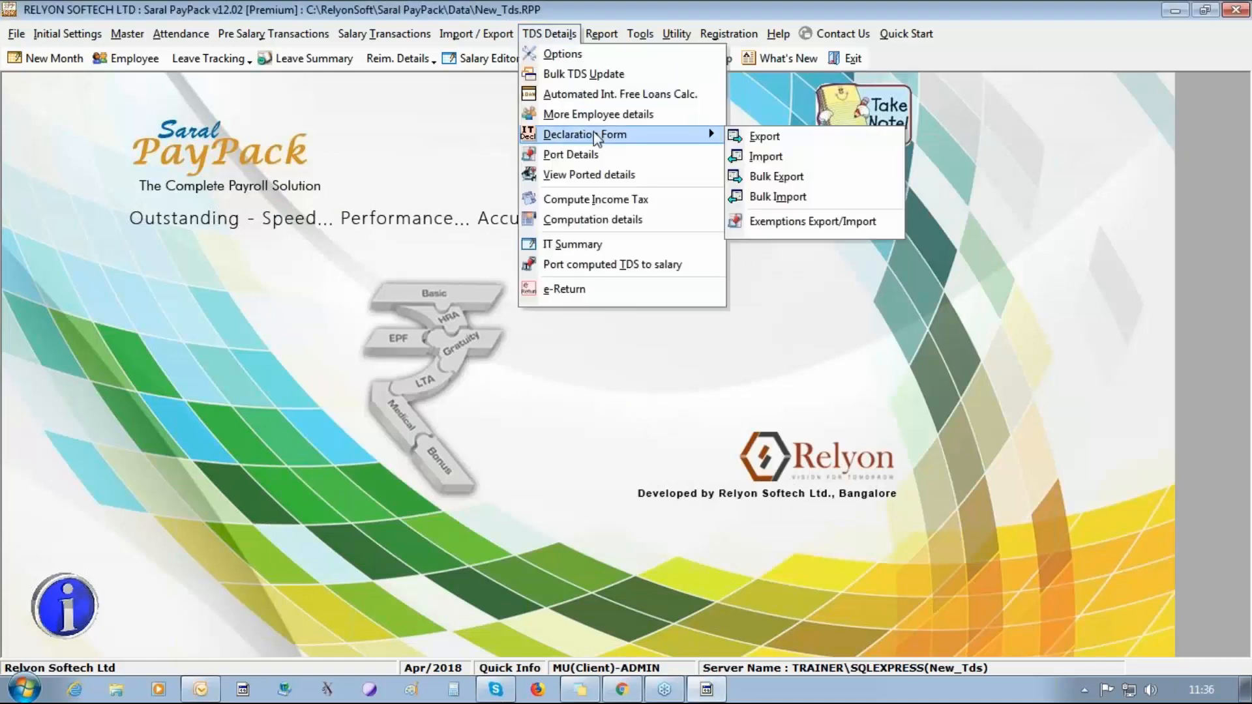
click(769, 142)
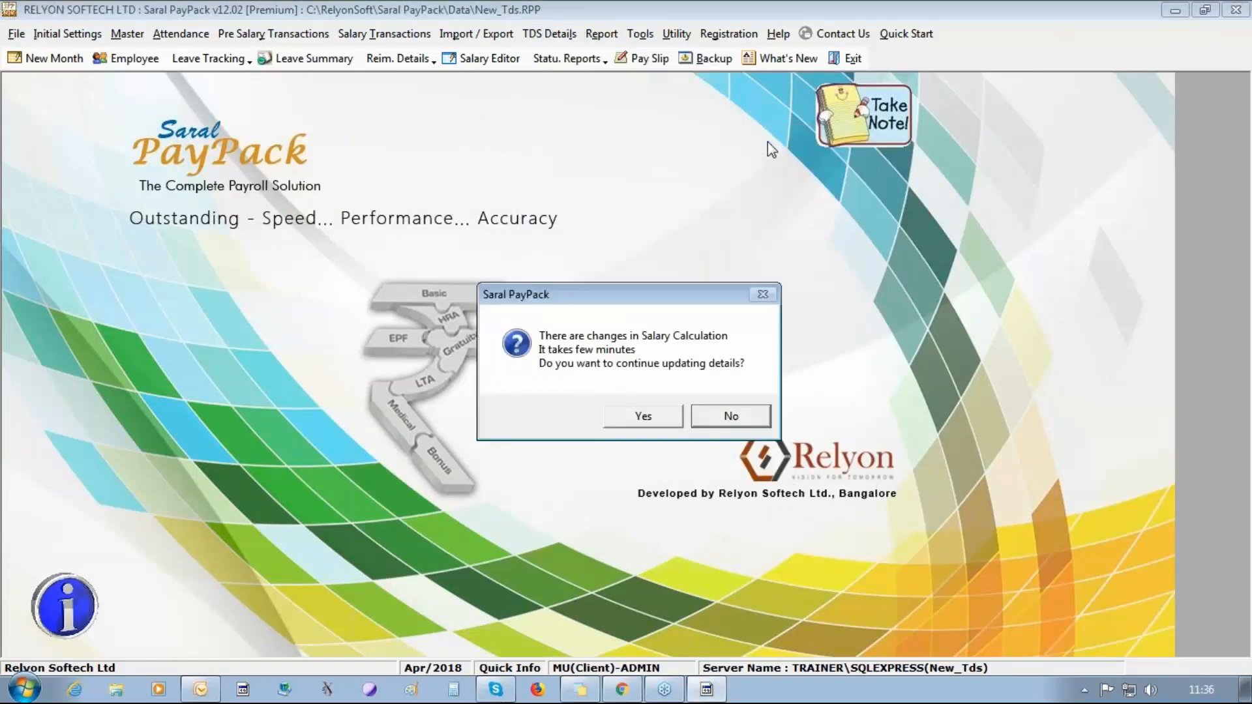
Update the changed salary calculation details and recompute income tax, then close the completed computation.
click(643, 418)
click(651, 418)
click(651, 418)
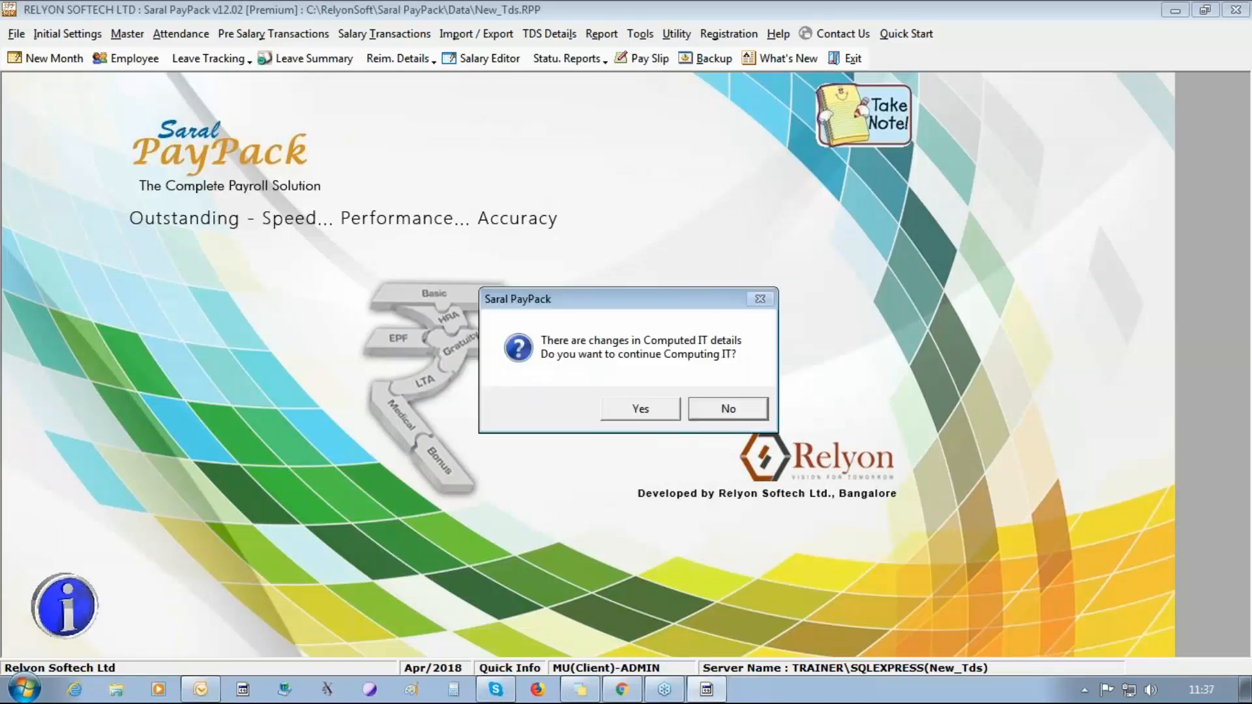
key(Left)
key(Return)
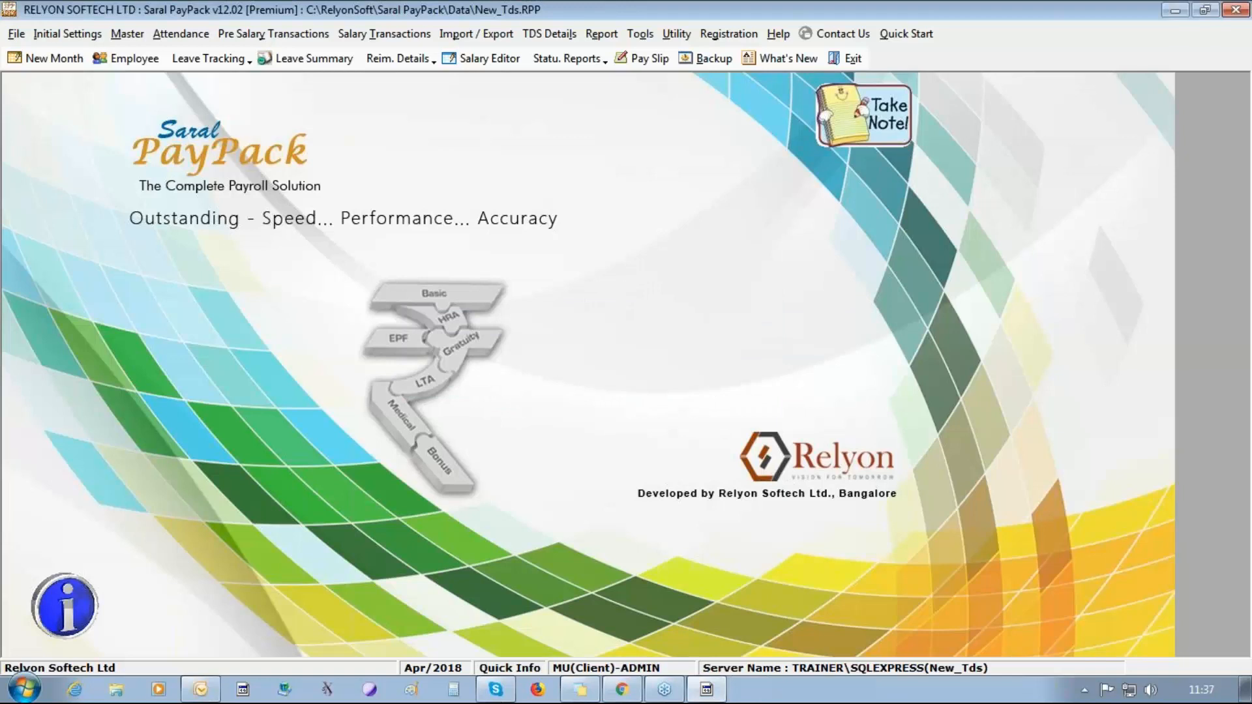
click(734, 478)
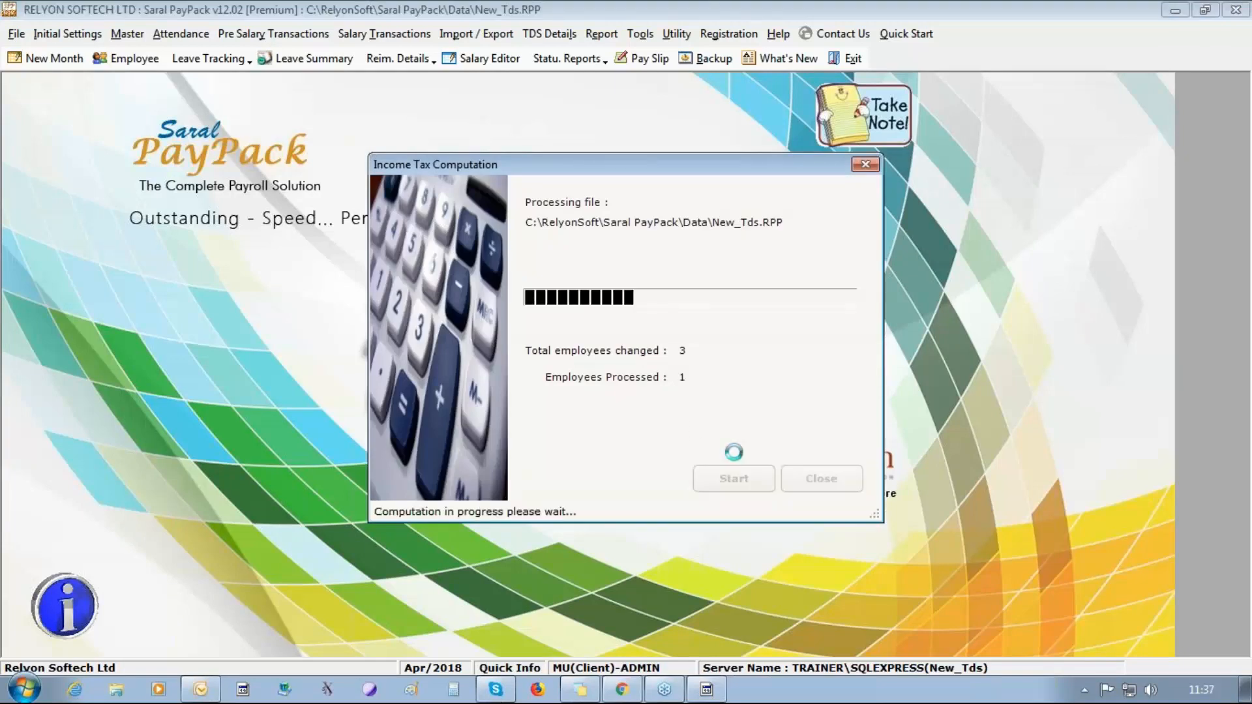
key(Return)
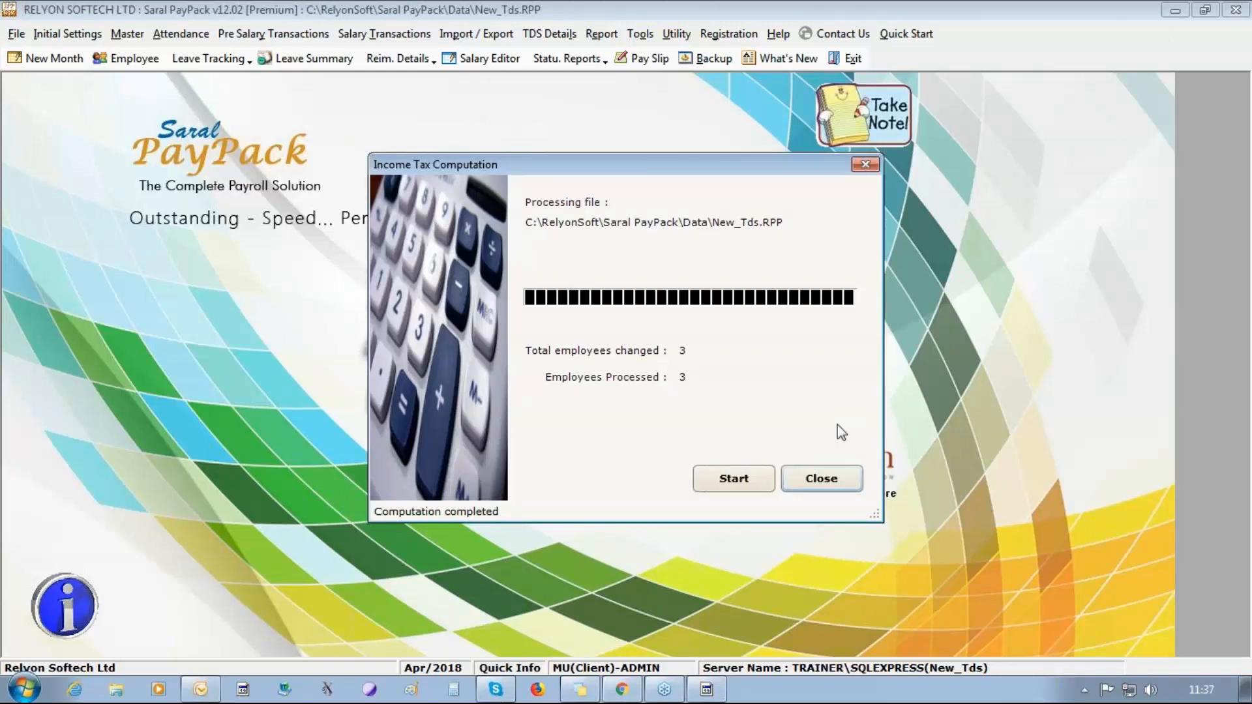
click(807, 480)
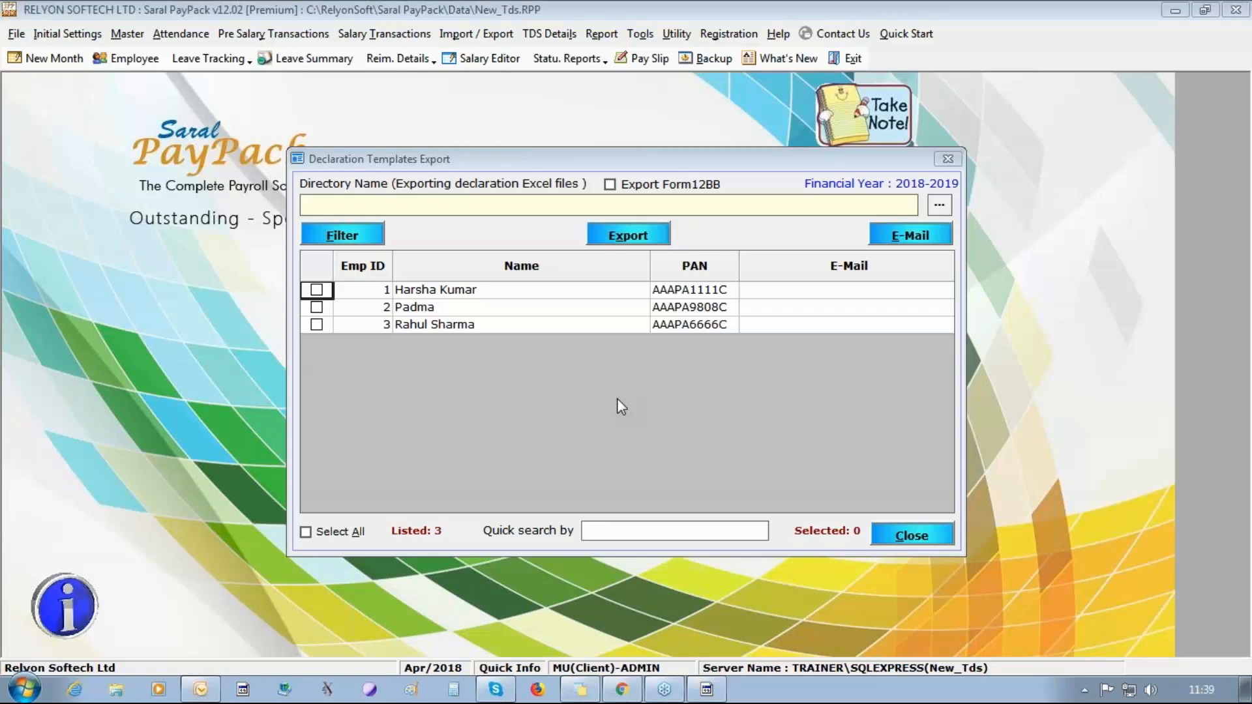
Select only the third employee for the declaration template export.
click(316, 289)
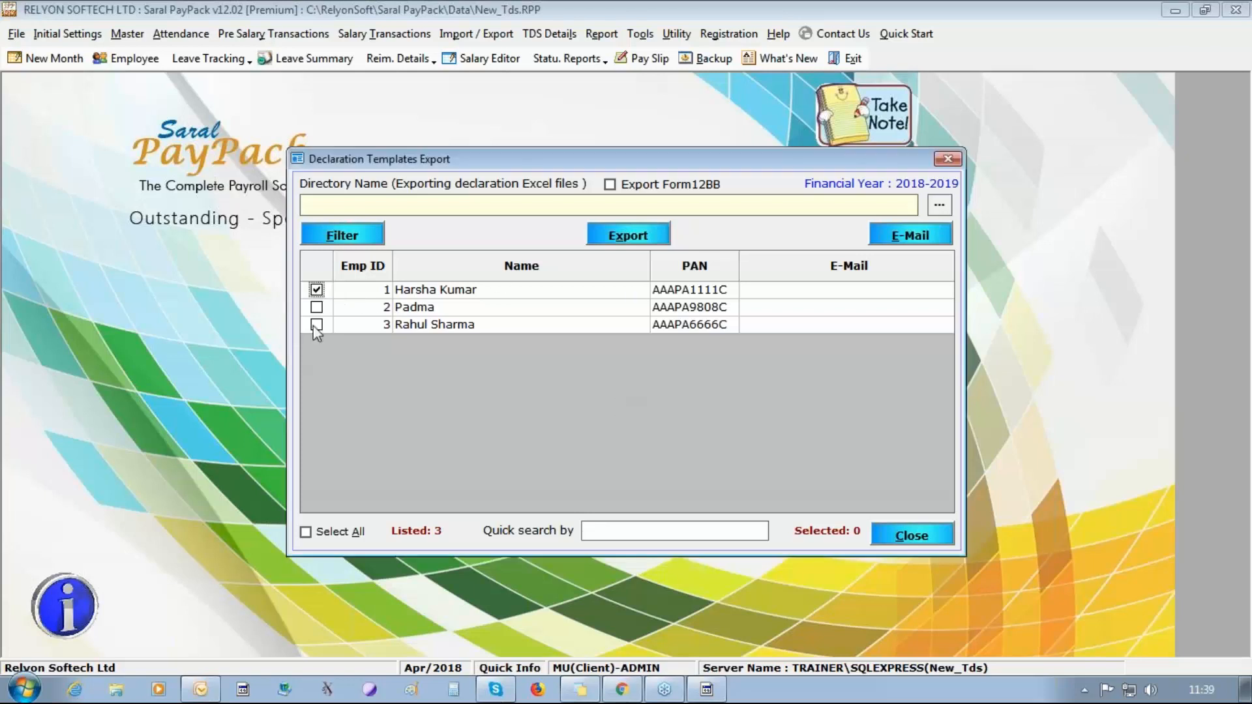
click(316, 325)
click(317, 308)
click(317, 324)
click(316, 308)
click(316, 290)
Set the Desktop as the export directory and export the third employee's declaration template.
click(940, 206)
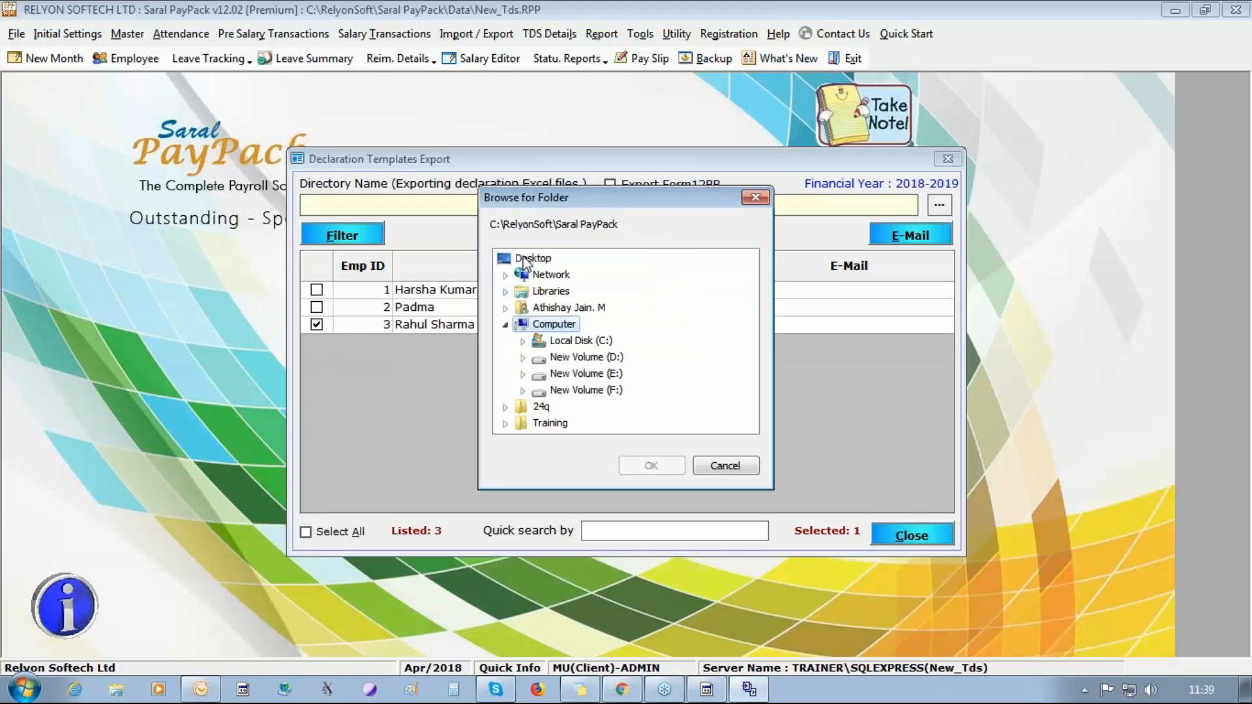
click(621, 459)
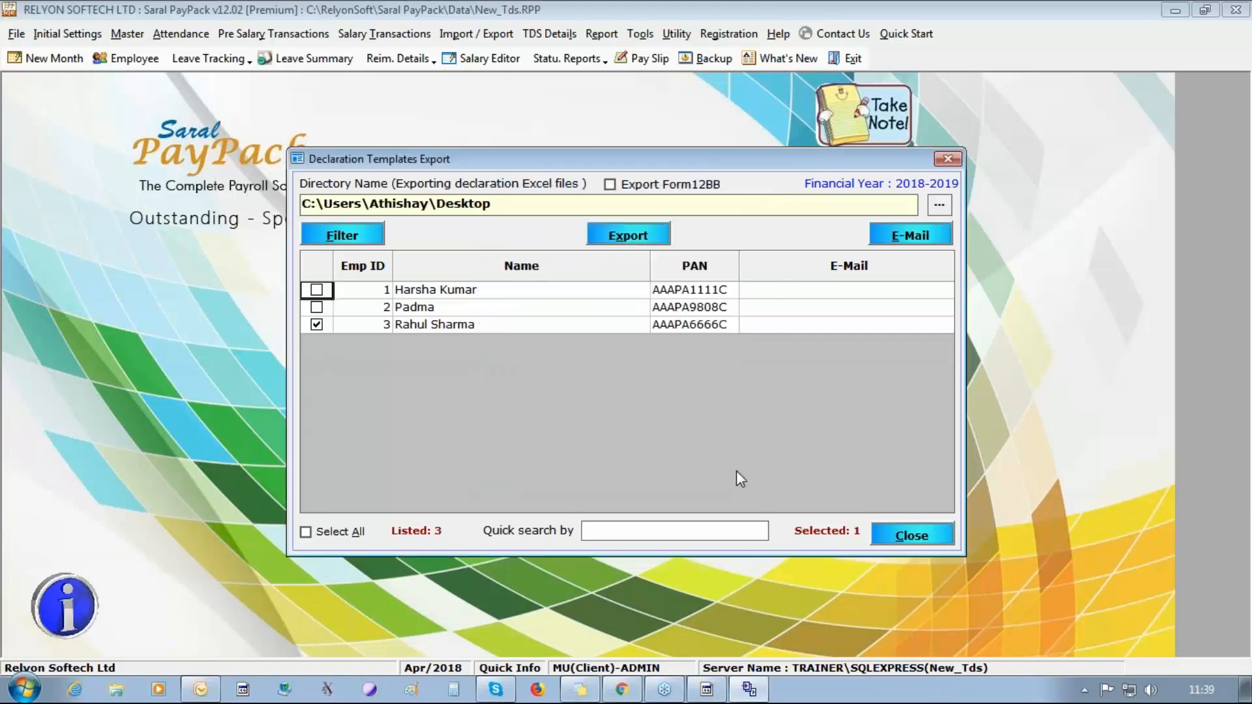
click(658, 240)
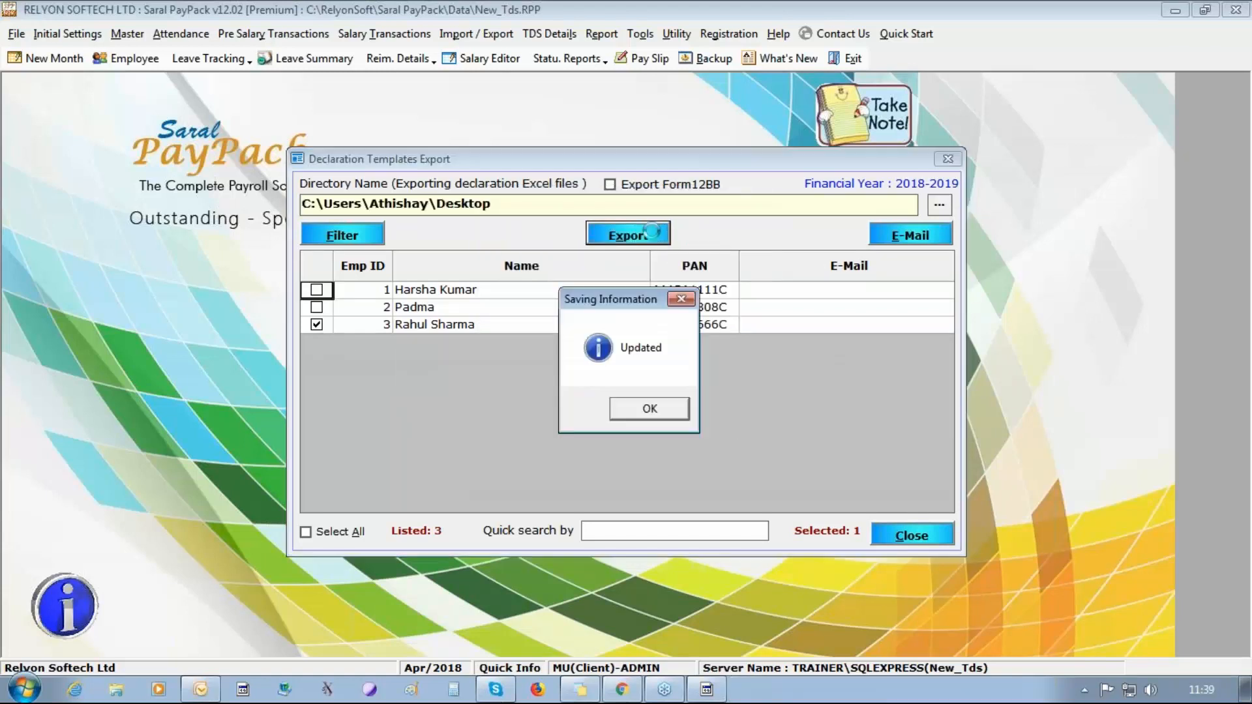
key(Return)
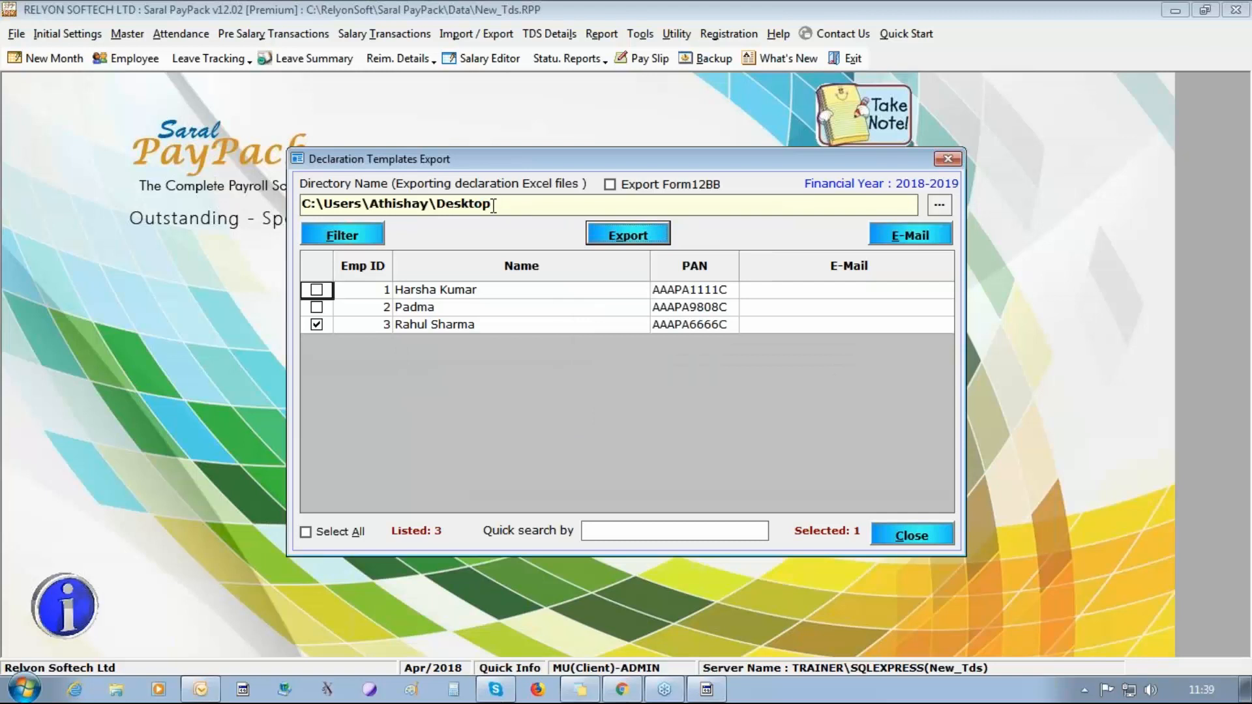
Show the desktop and open the exported IT declaration workbook in Excel.
right_click(984, 678)
click(1027, 615)
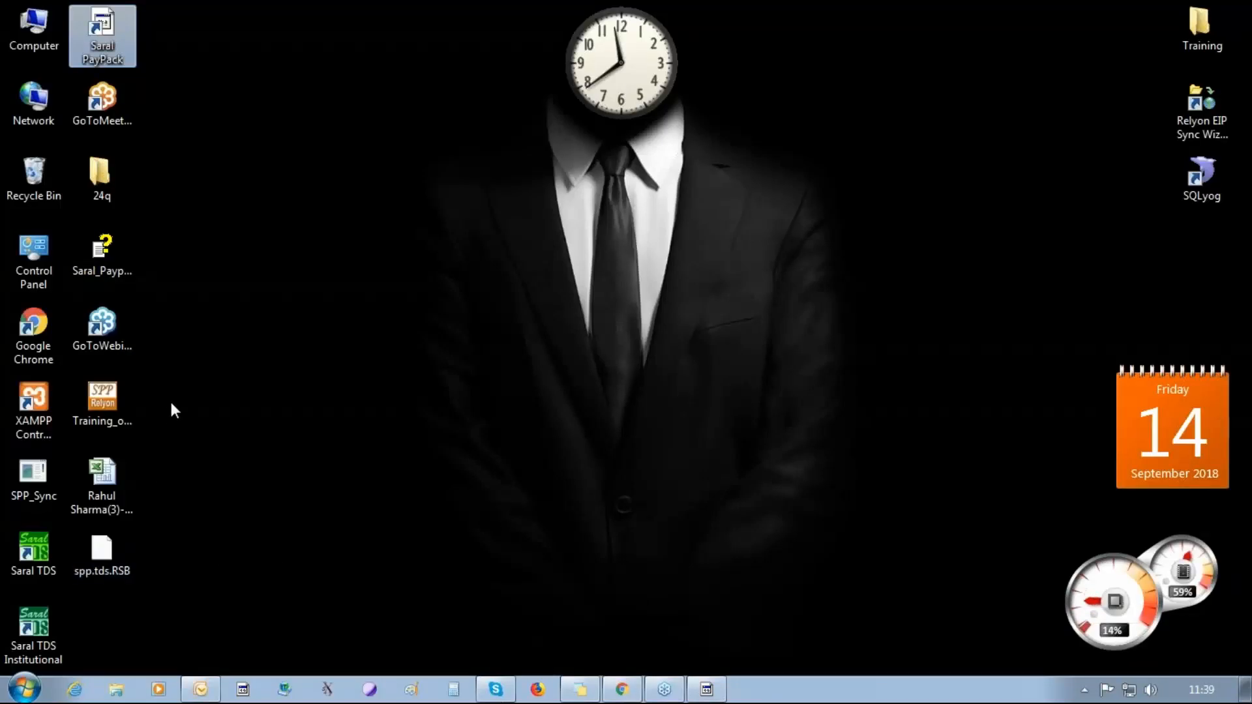
click(111, 480)
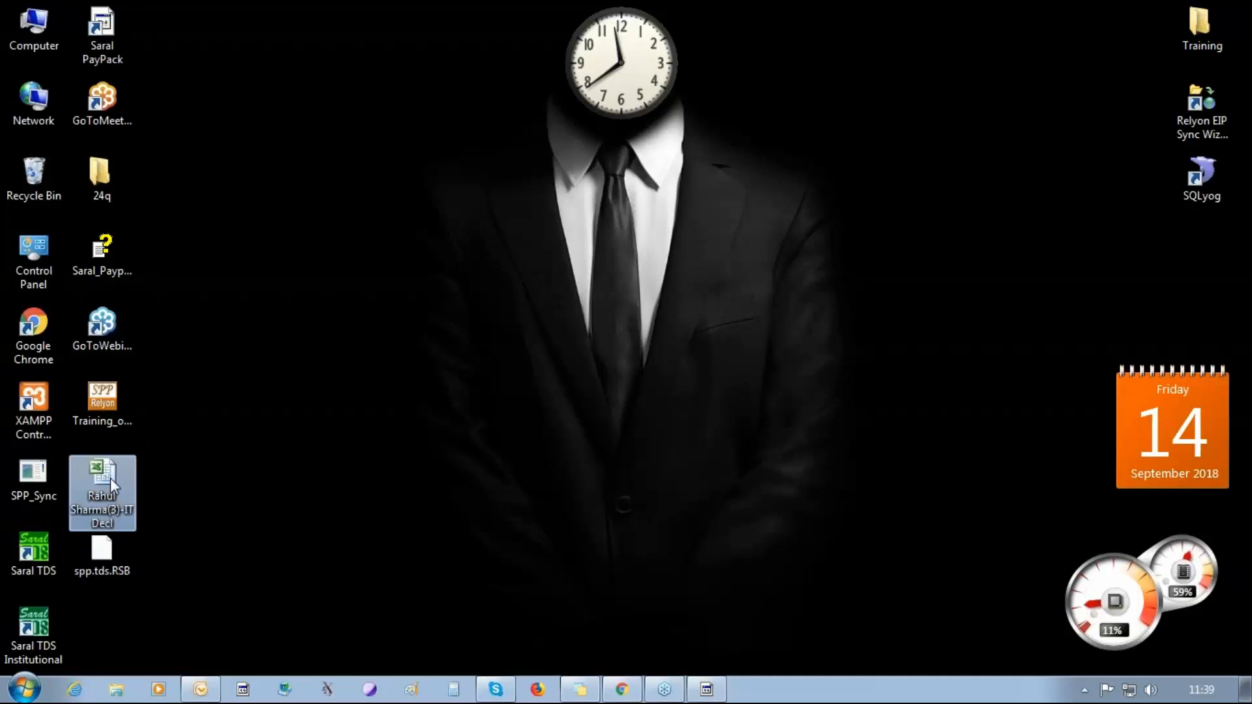
double_click(111, 479)
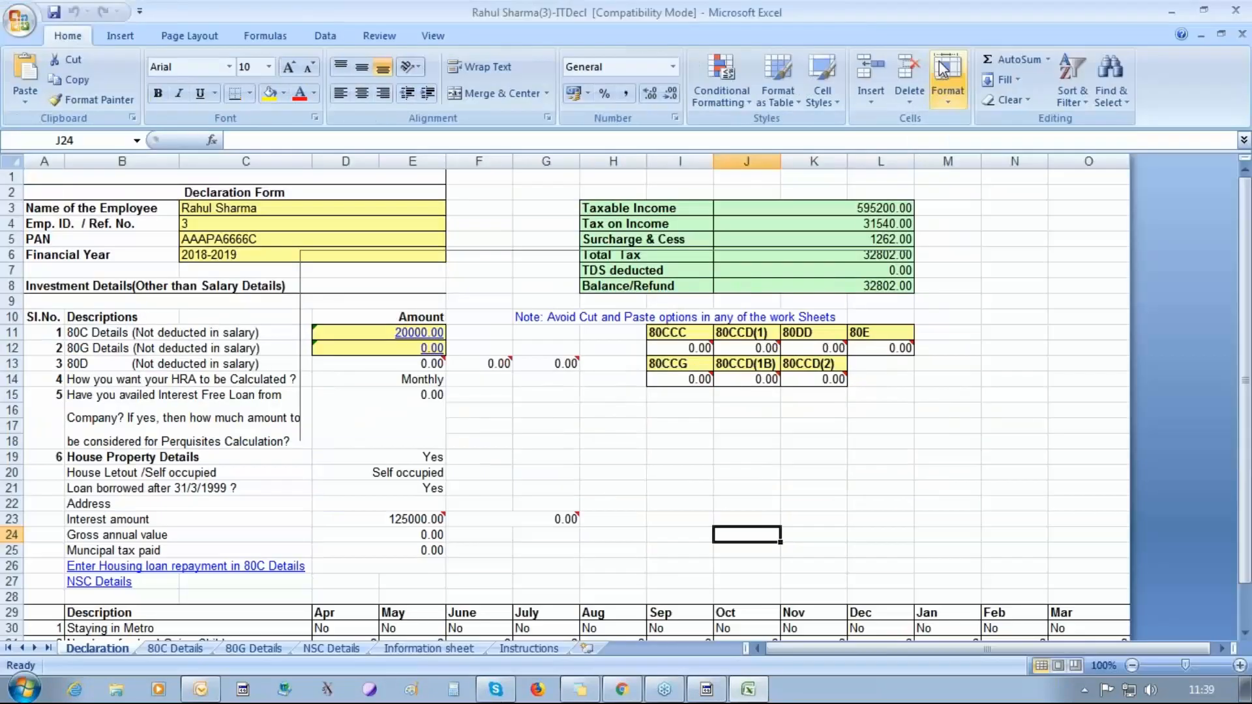
Examine the Declaration, 80C Details, 80G Details, NSC Details and Information sheets, then close the workbook.
drag(1246, 381, 1246, 429)
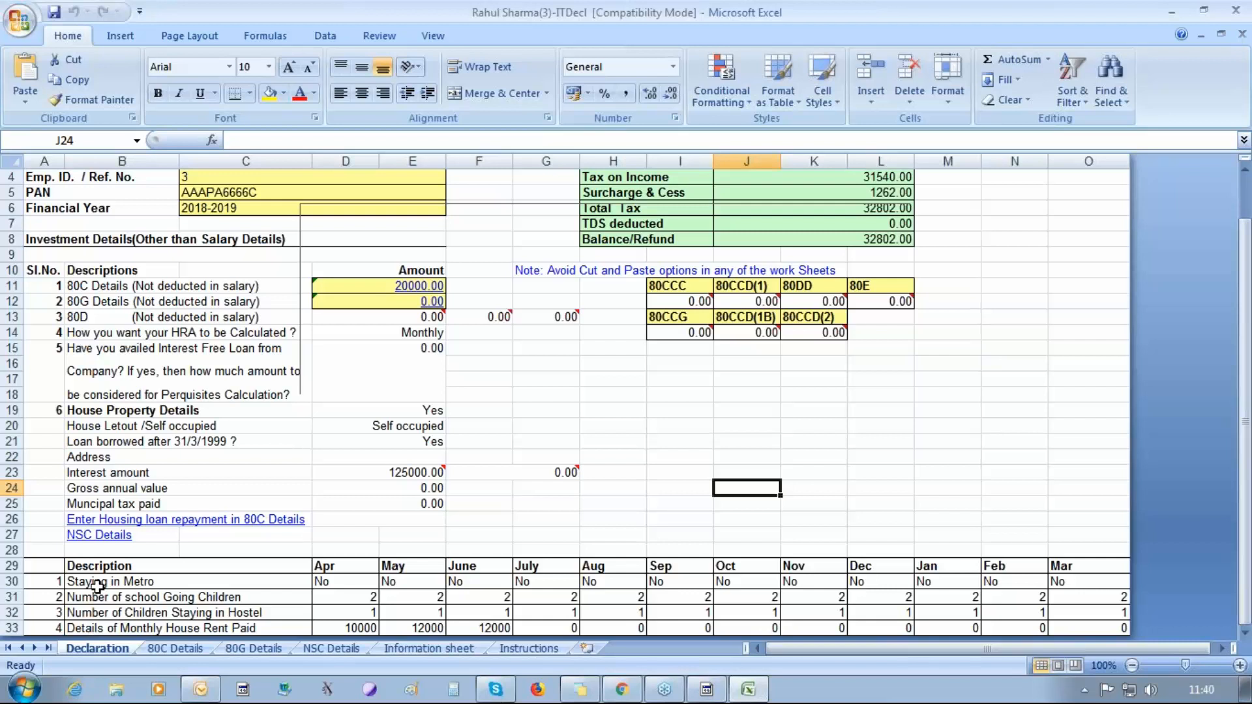
click(168, 651)
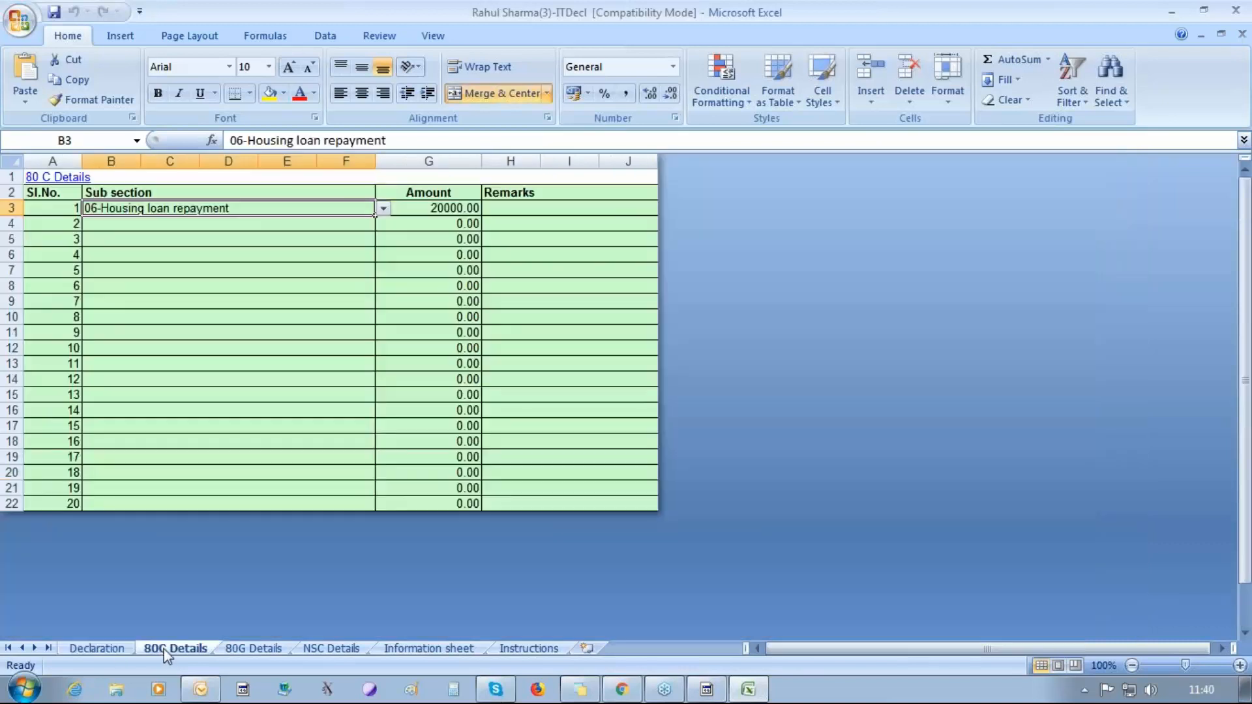
click(248, 649)
click(334, 649)
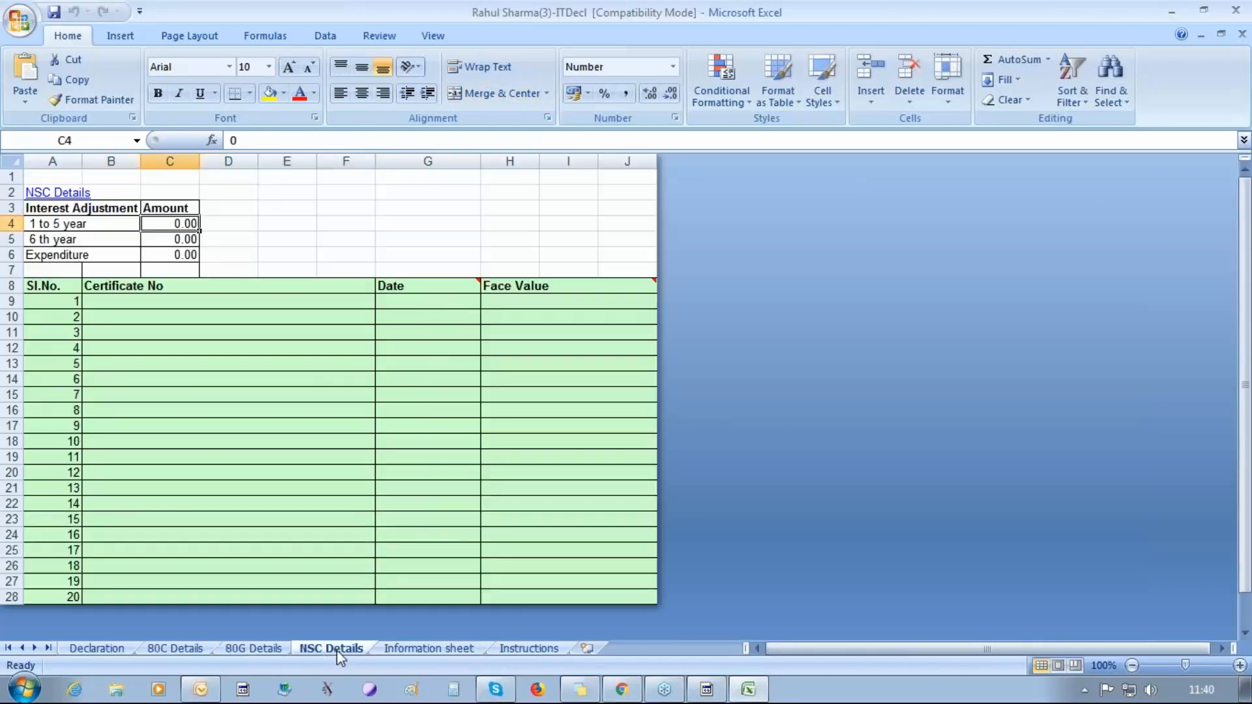
click(396, 649)
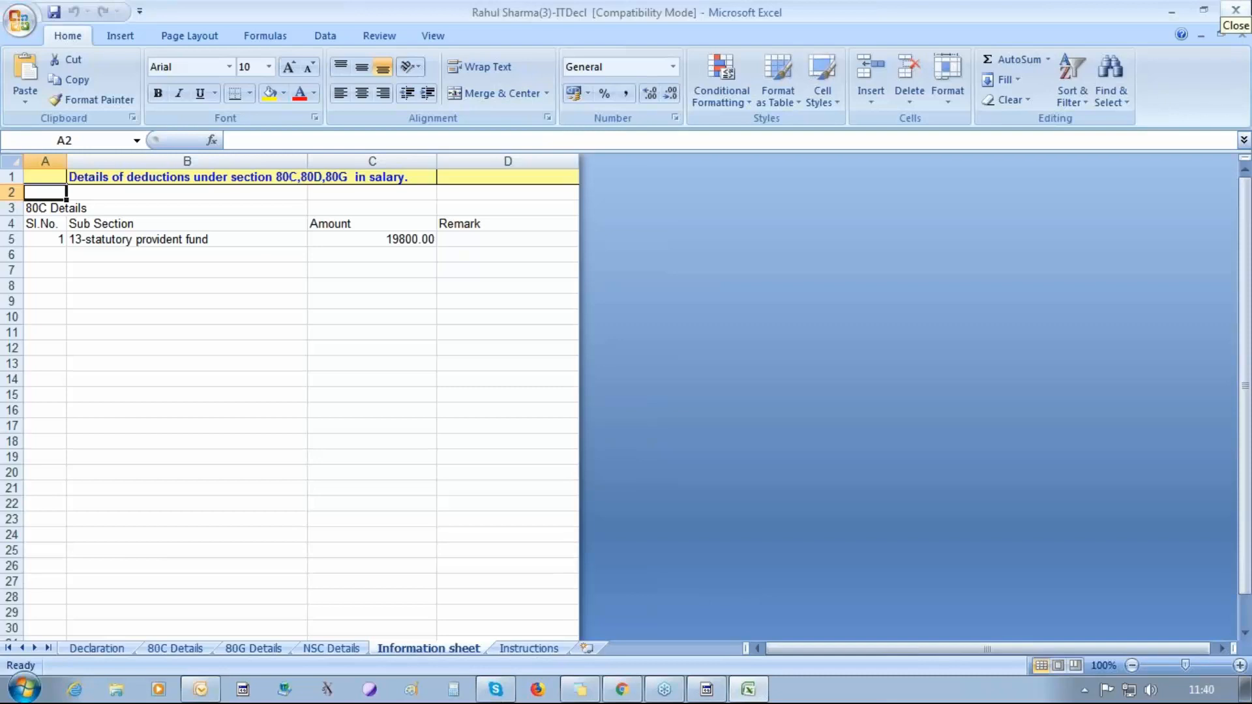
click(1236, 10)
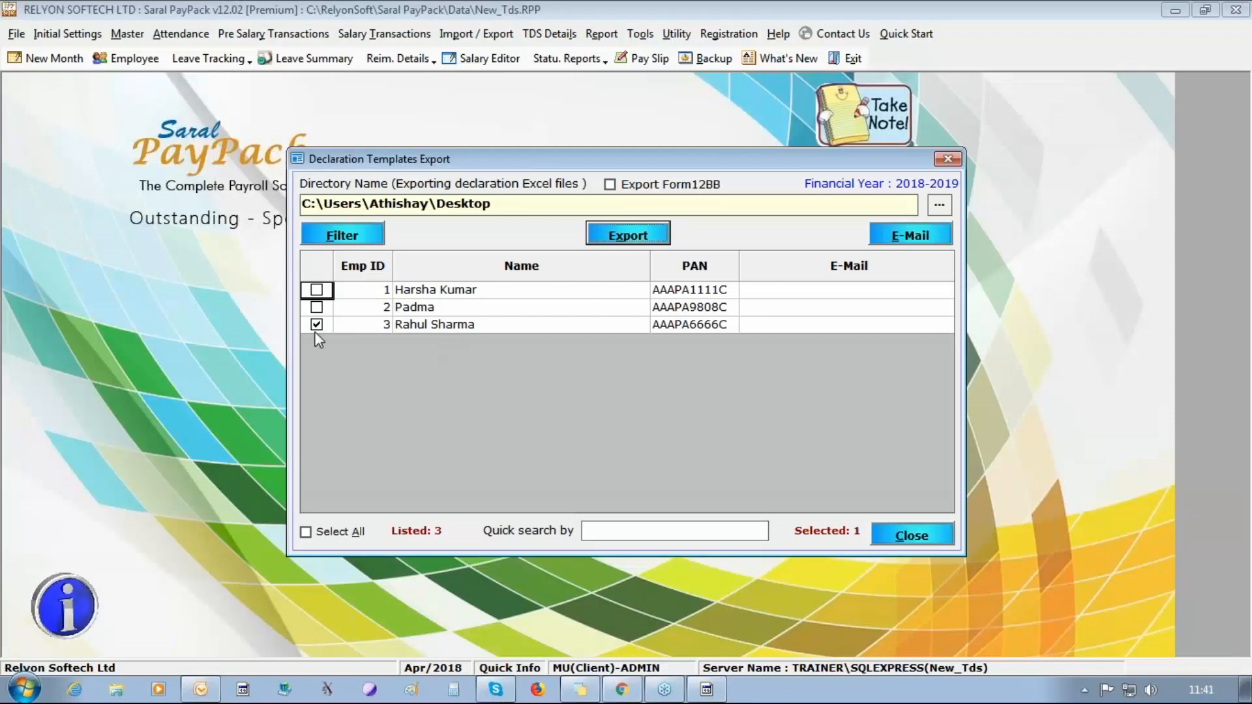
Enable Export Form12BB with data and export the third employee's declaration again to the same directory.
click(637, 189)
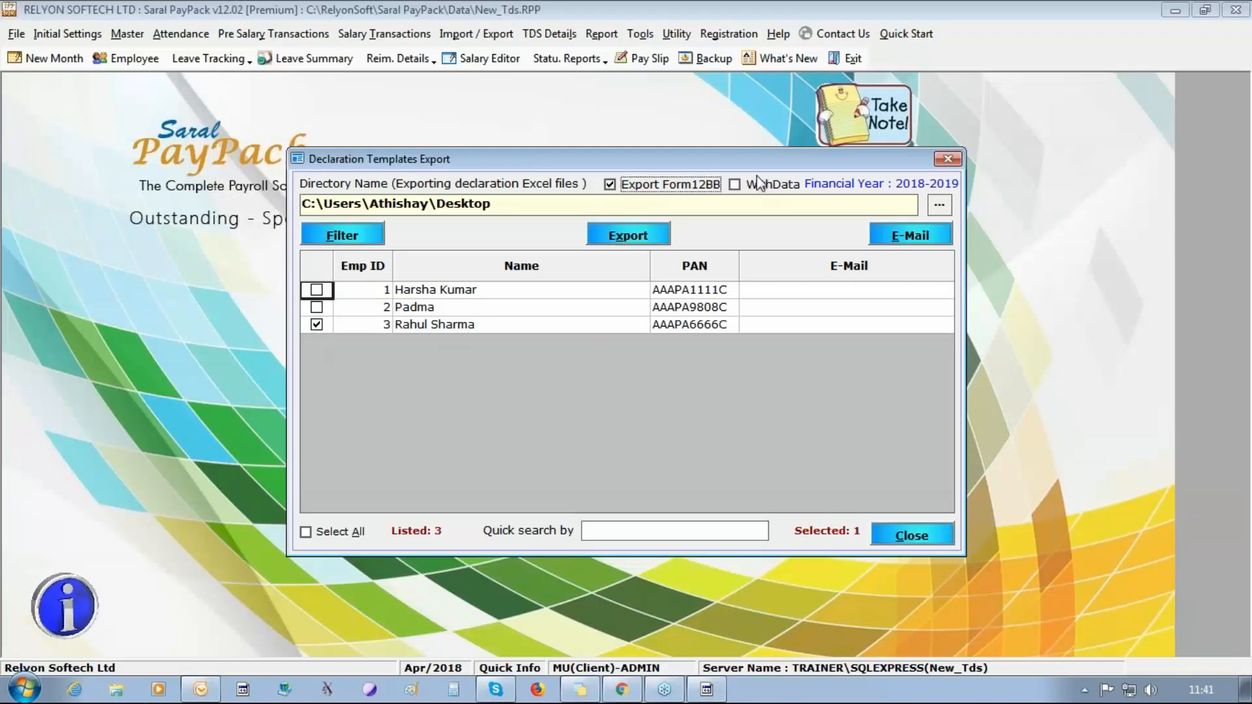
click(756, 188)
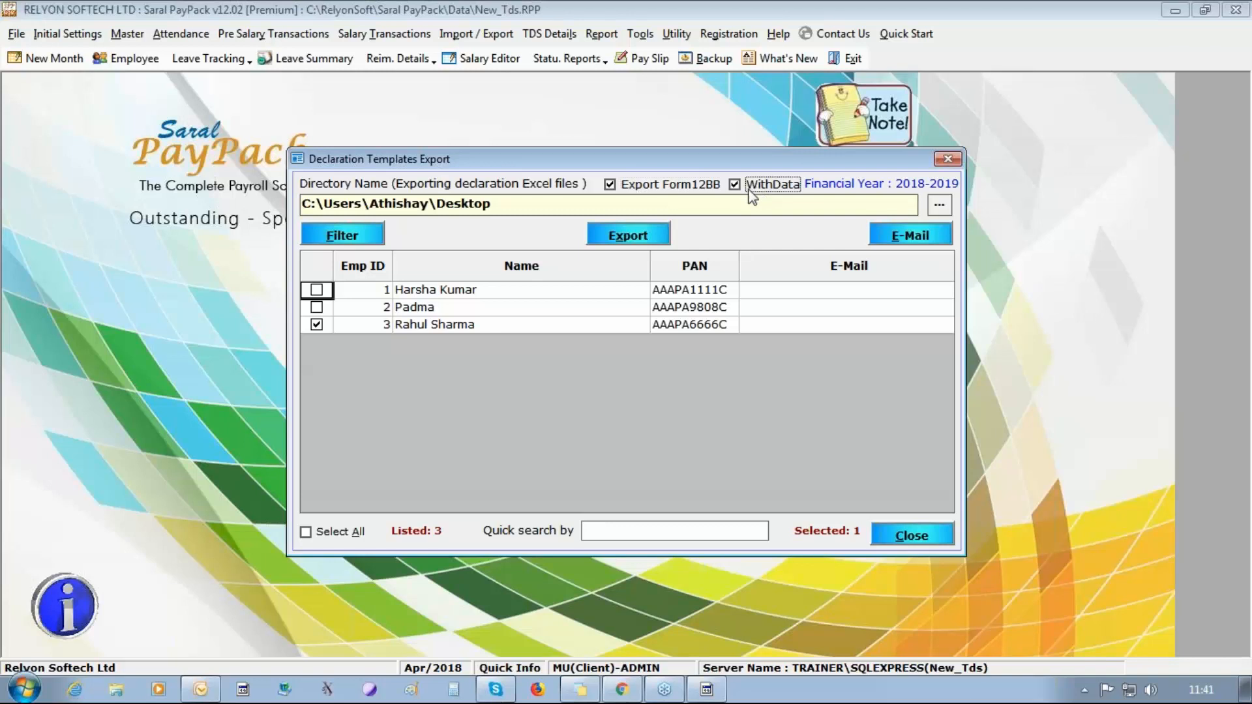
click(651, 238)
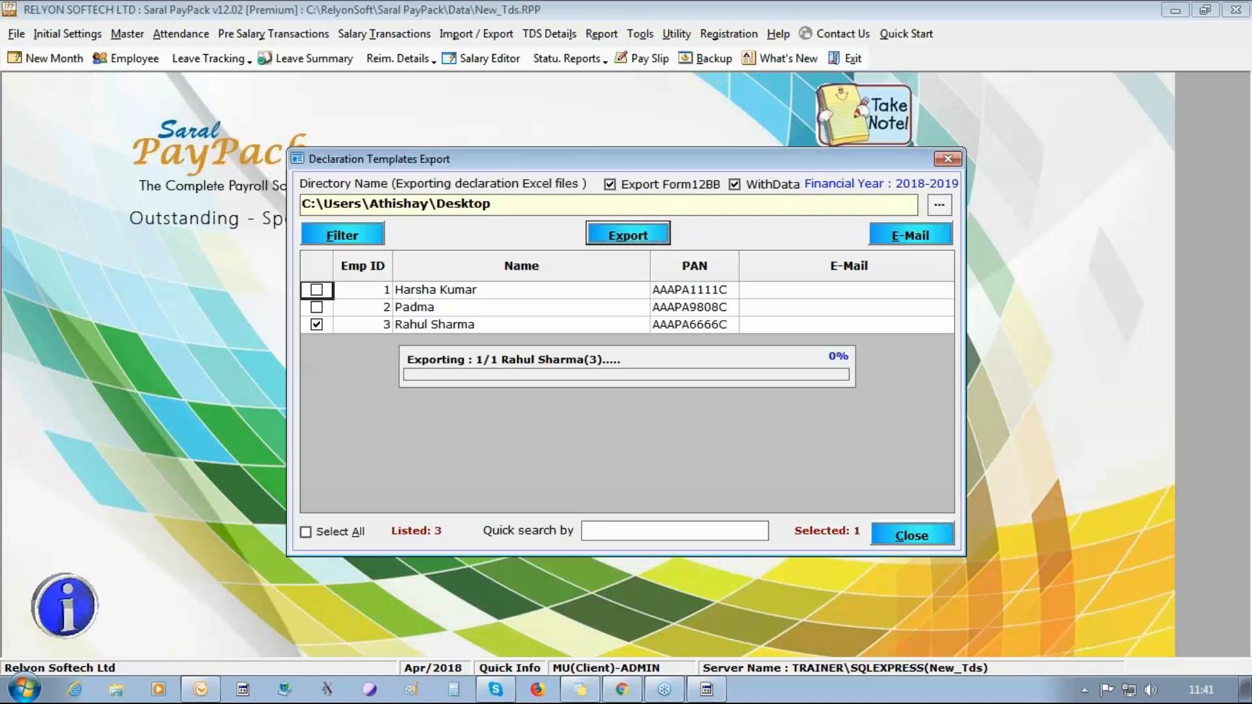
click(627, 407)
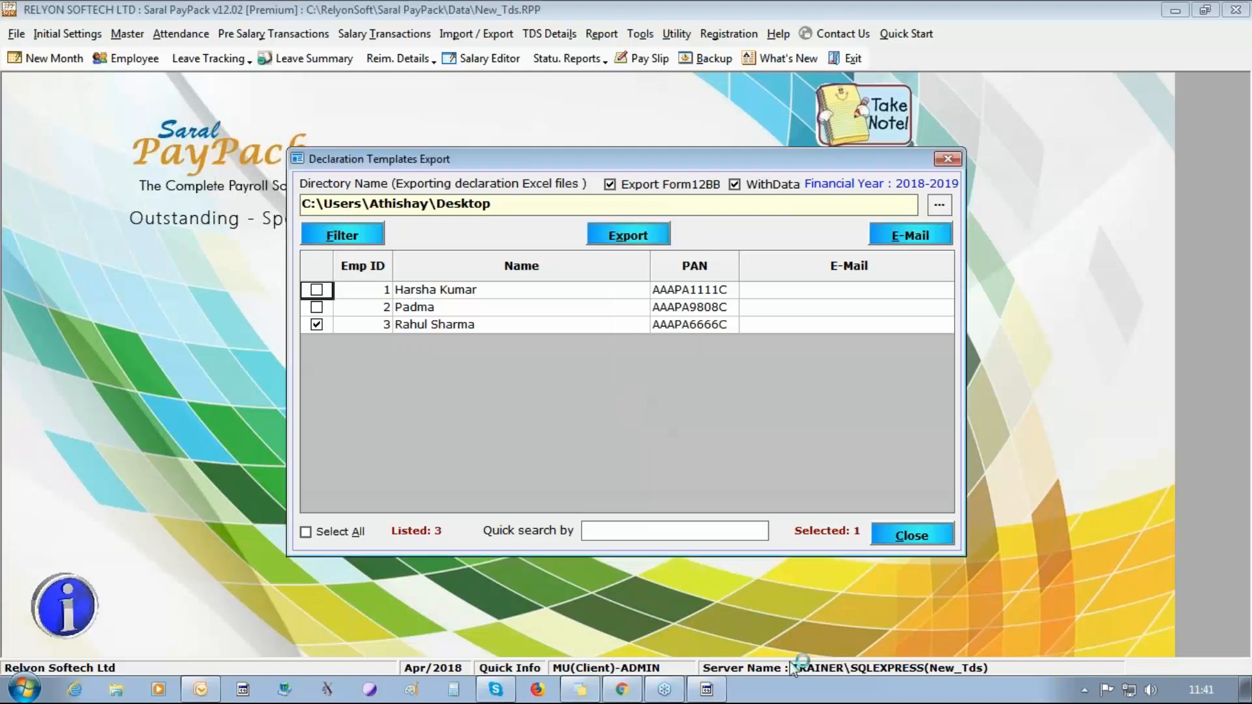
Show the desktop and open the third employee's exported Form12BB document for 2018 - 2019 in Word.
right_click(799, 693)
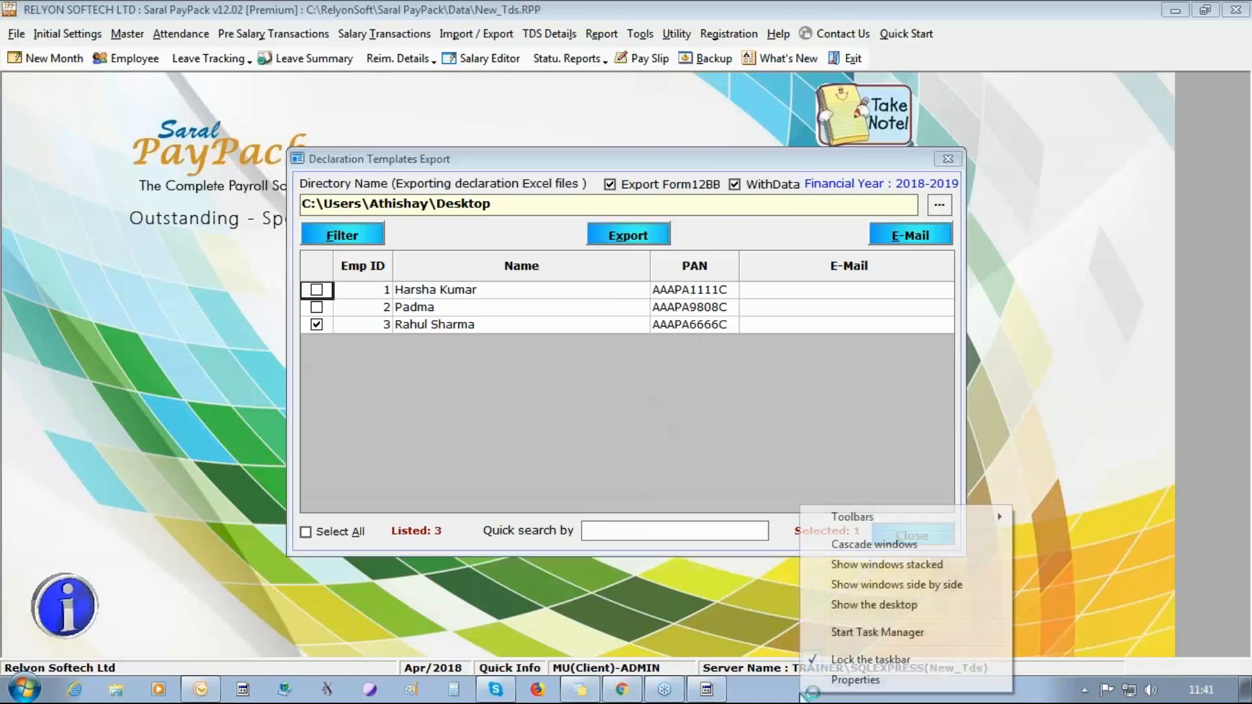
click(835, 610)
click(115, 628)
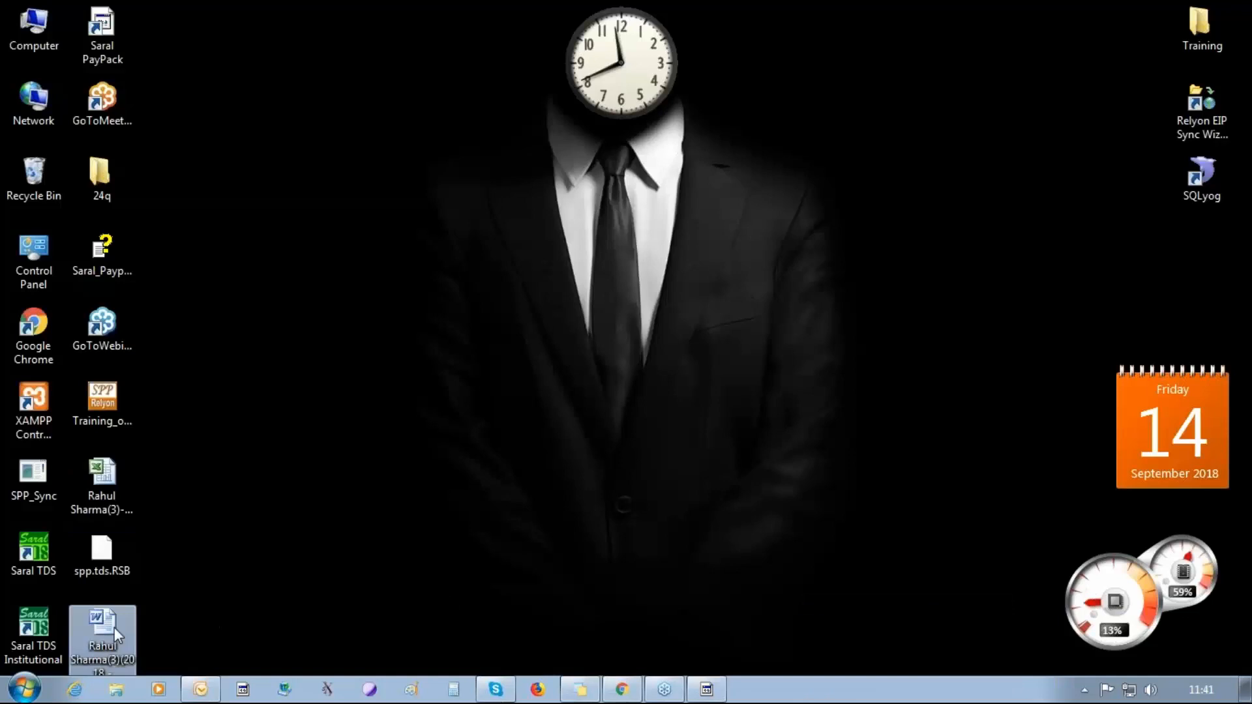
double_click(115, 627)
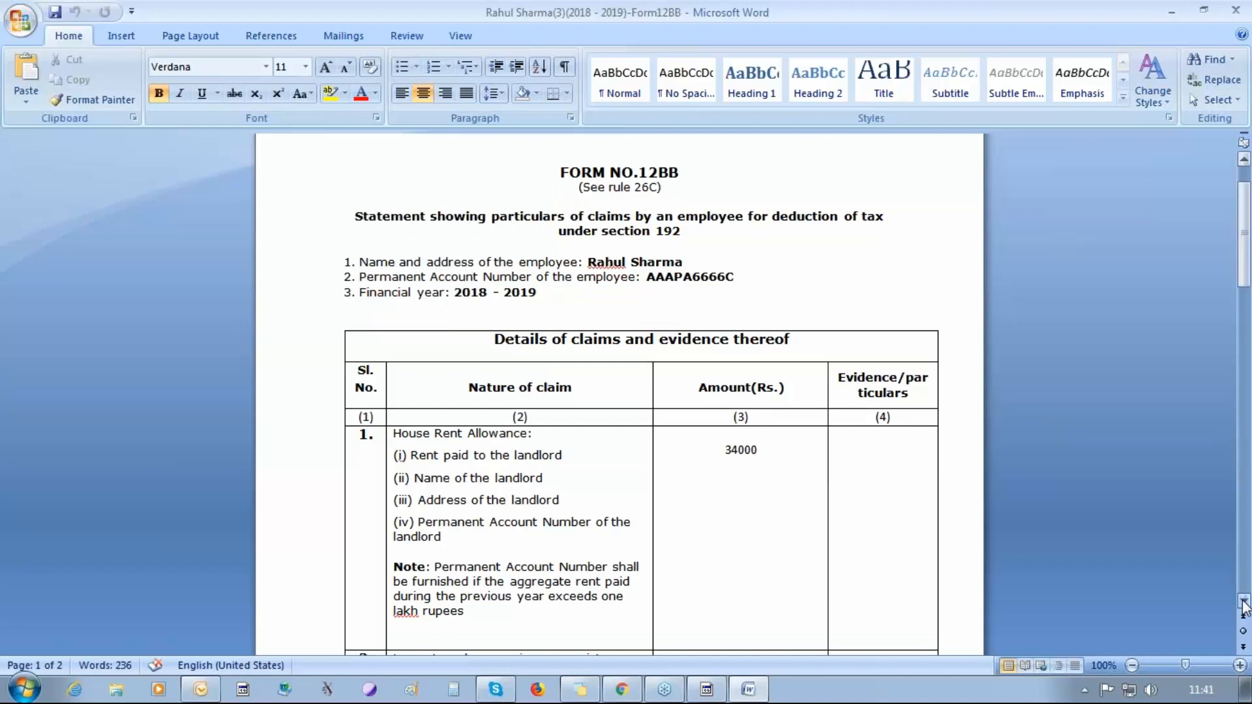
Examine the Form 12BB claims, Chapter VI-A deductions and verification section, then close the document and the Declaration Templates Export dialog.
click(1243, 601)
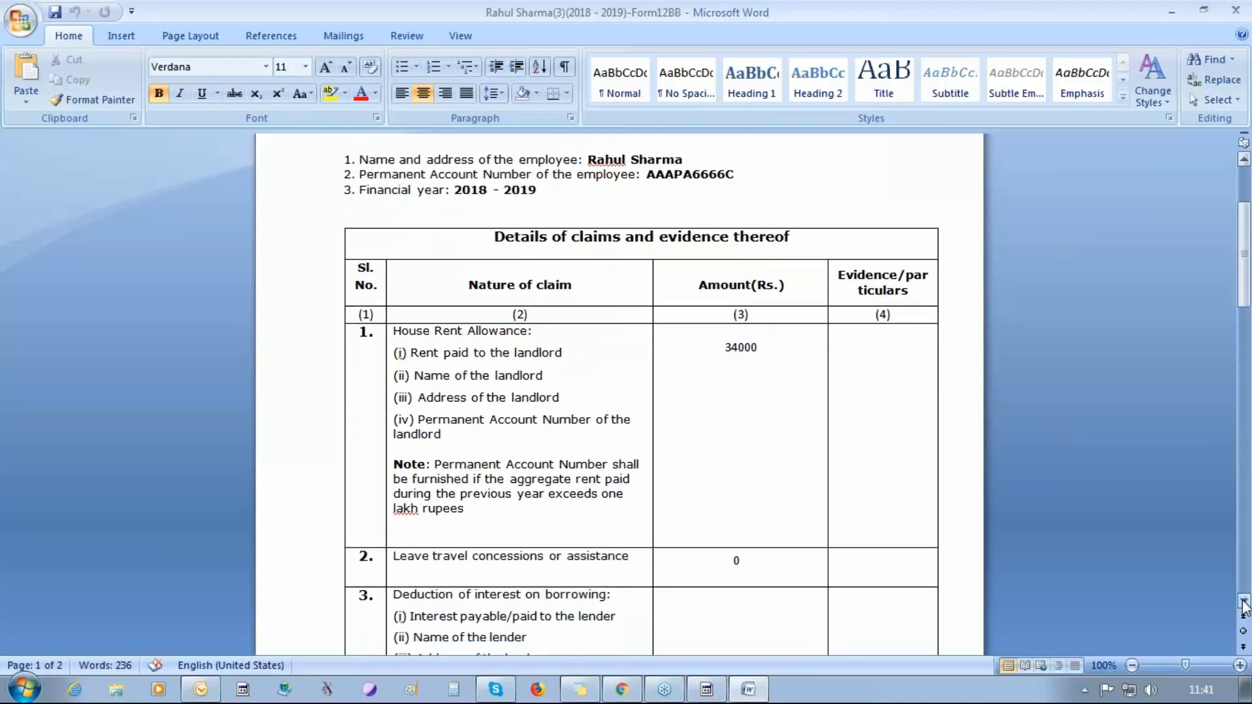
scroll(1243, 601, down, 7)
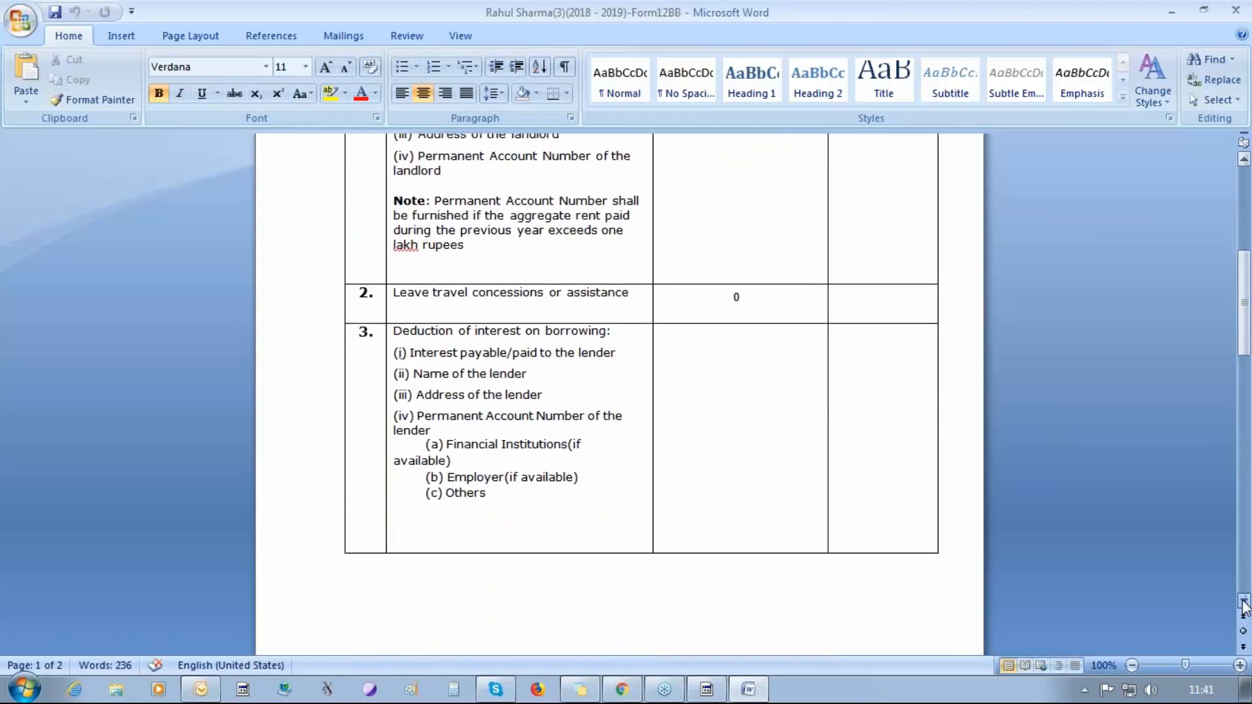
scroll(1243, 601, down, 13)
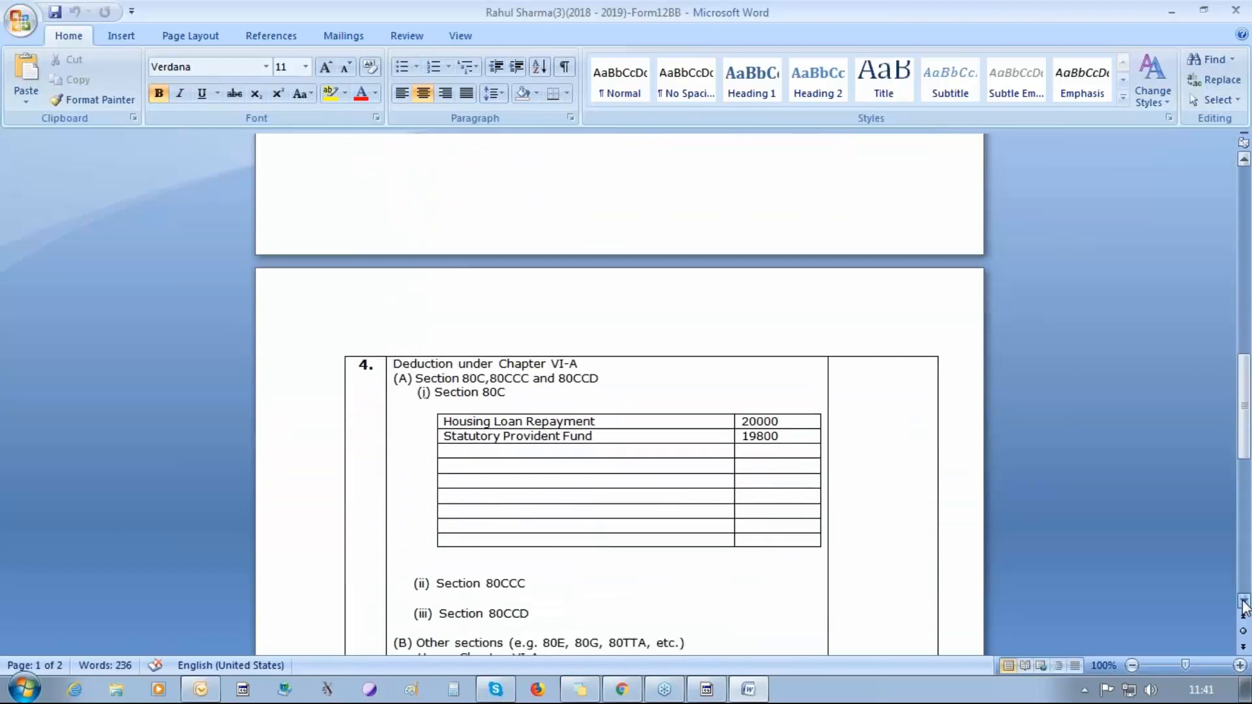
scroll(1243, 601, down, 8)
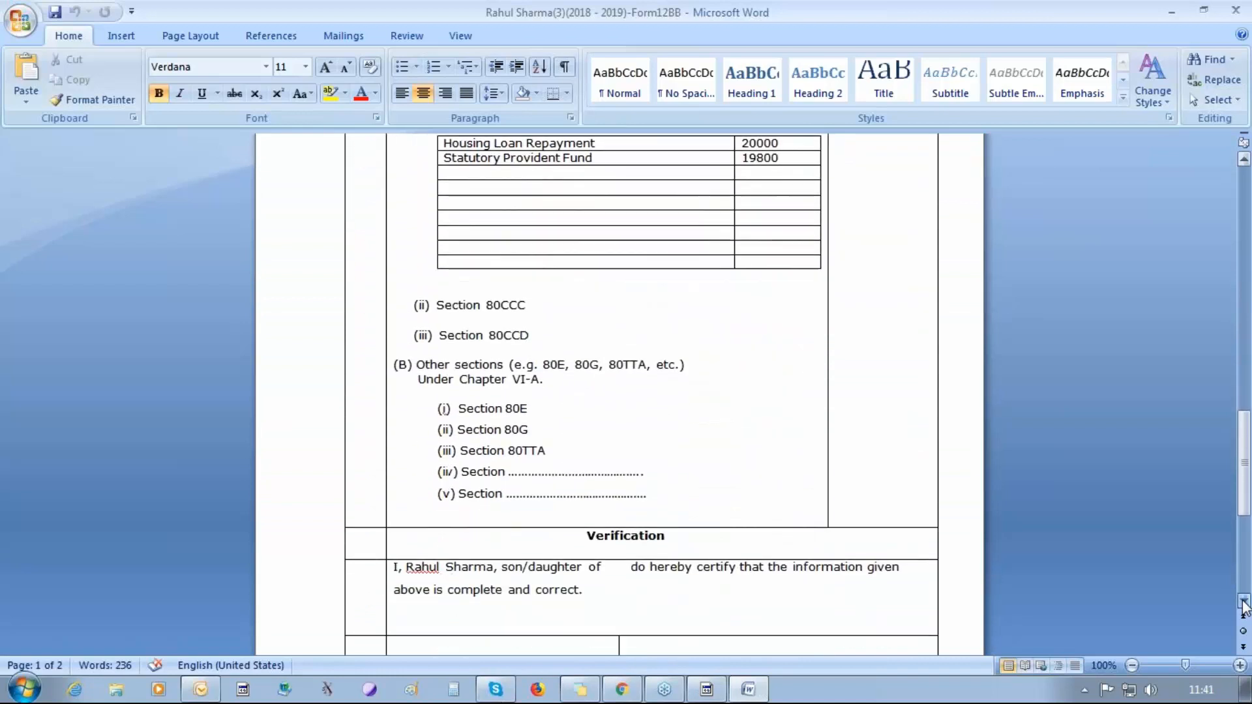
scroll(1243, 602, down, 7)
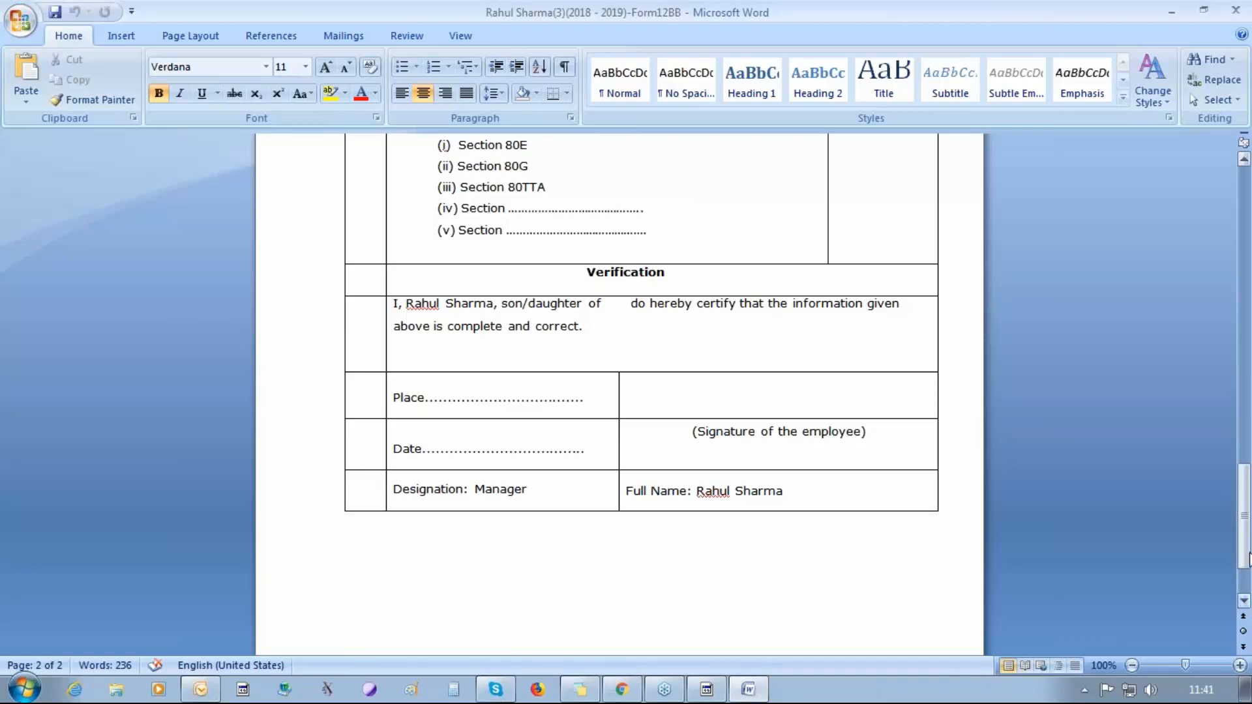
mouse_move(1243, 552)
mouse_down()
mouse_move(1238, 464)
mouse_move(1230, 549)
mouse_up()
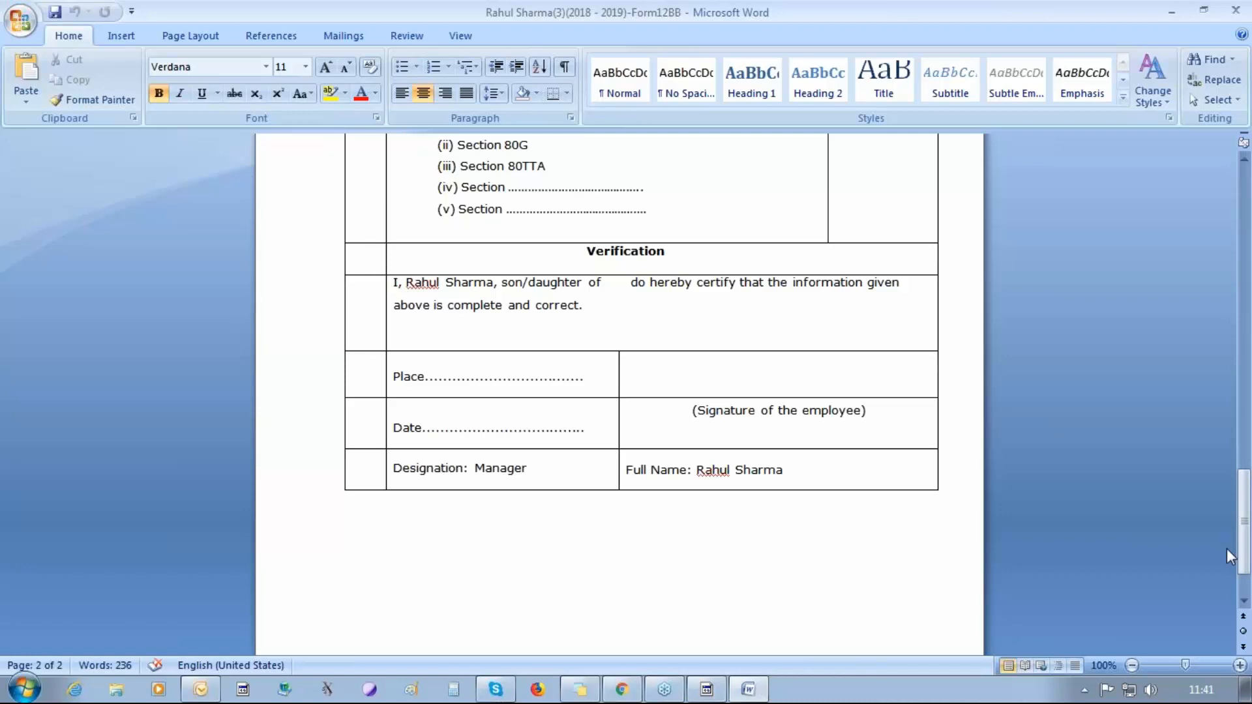
drag(1242, 549, 1226, 201)
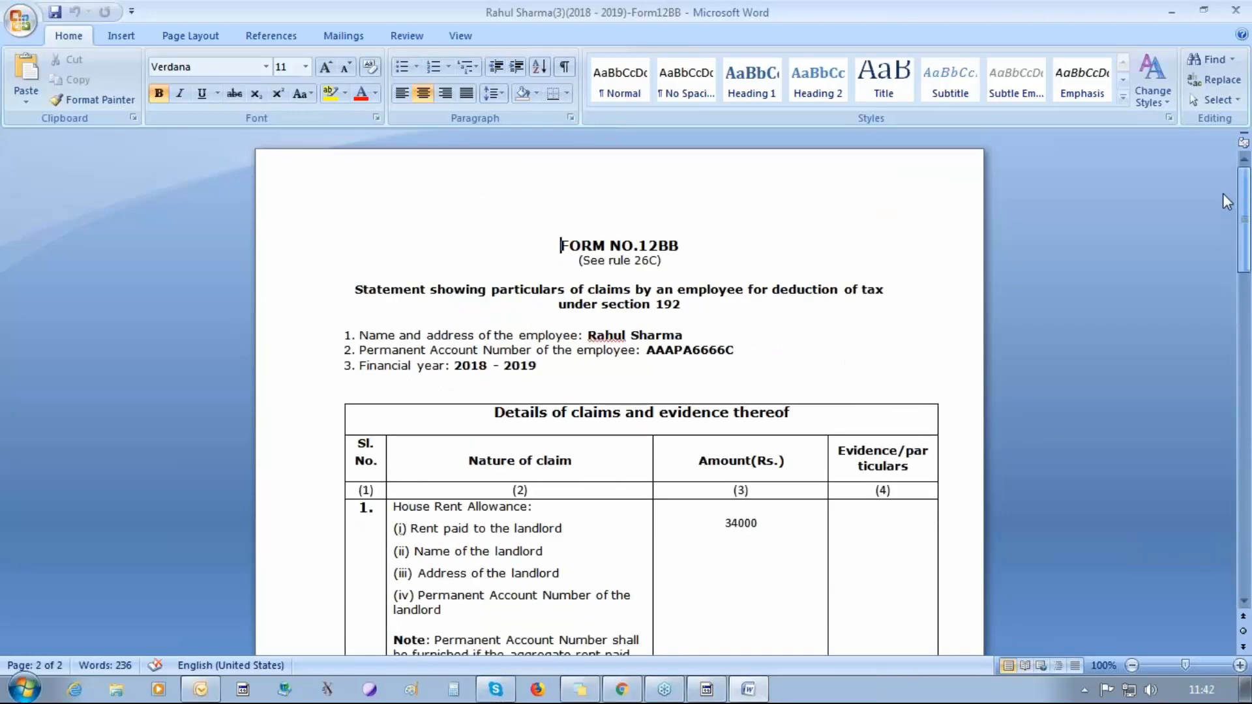
click(1239, 9)
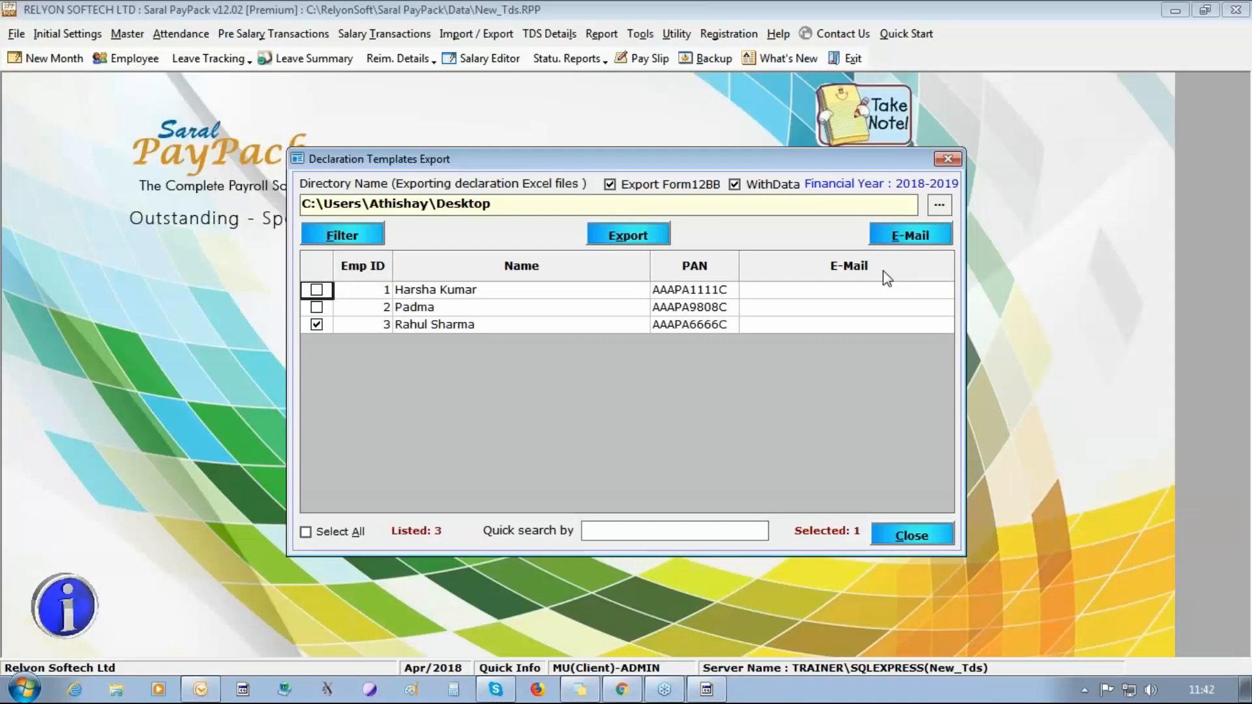
click(948, 159)
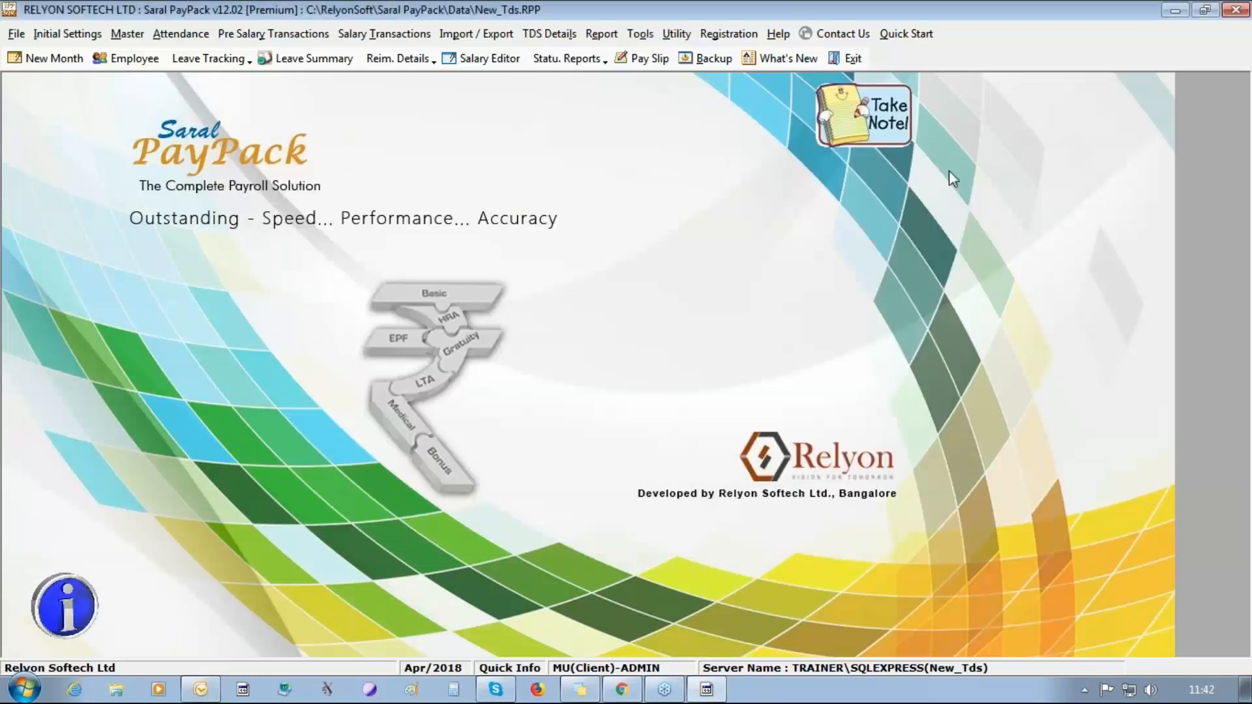
Open the Declaration Form import, set the Desktop as the source directory and load its declaration files.
click(548, 34)
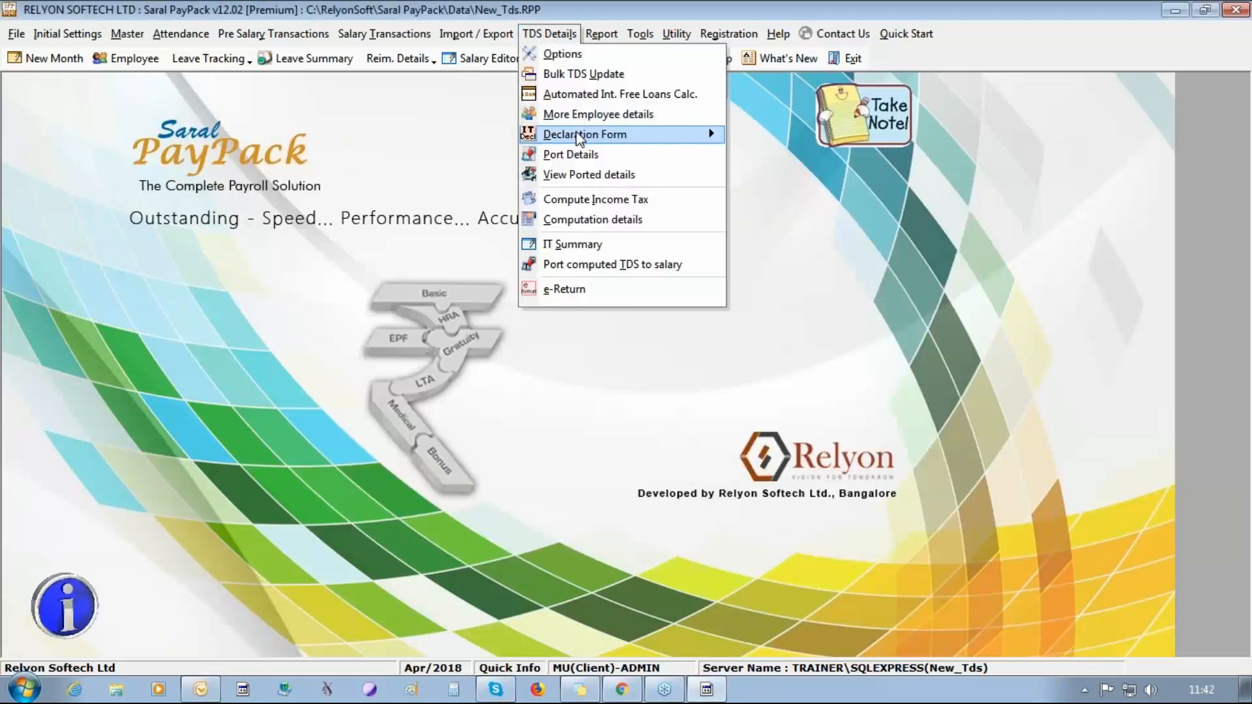
mouse_move(595, 137)
click(862, 155)
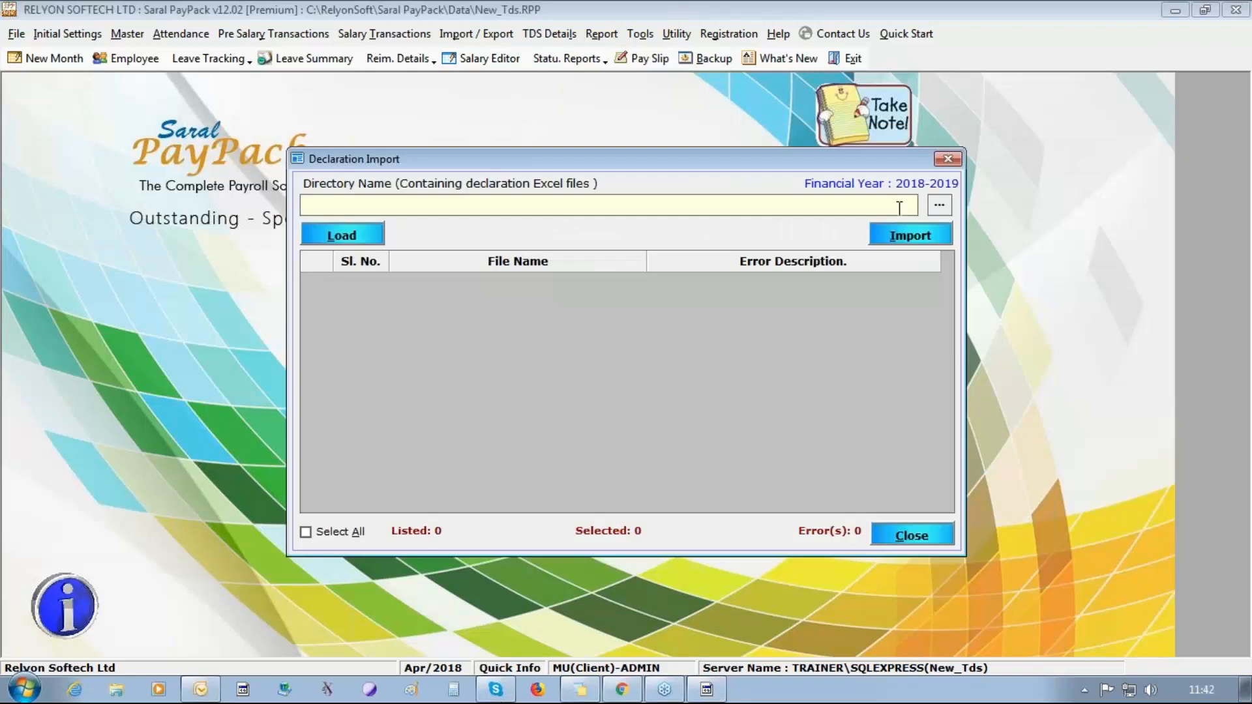
click(939, 205)
click(529, 256)
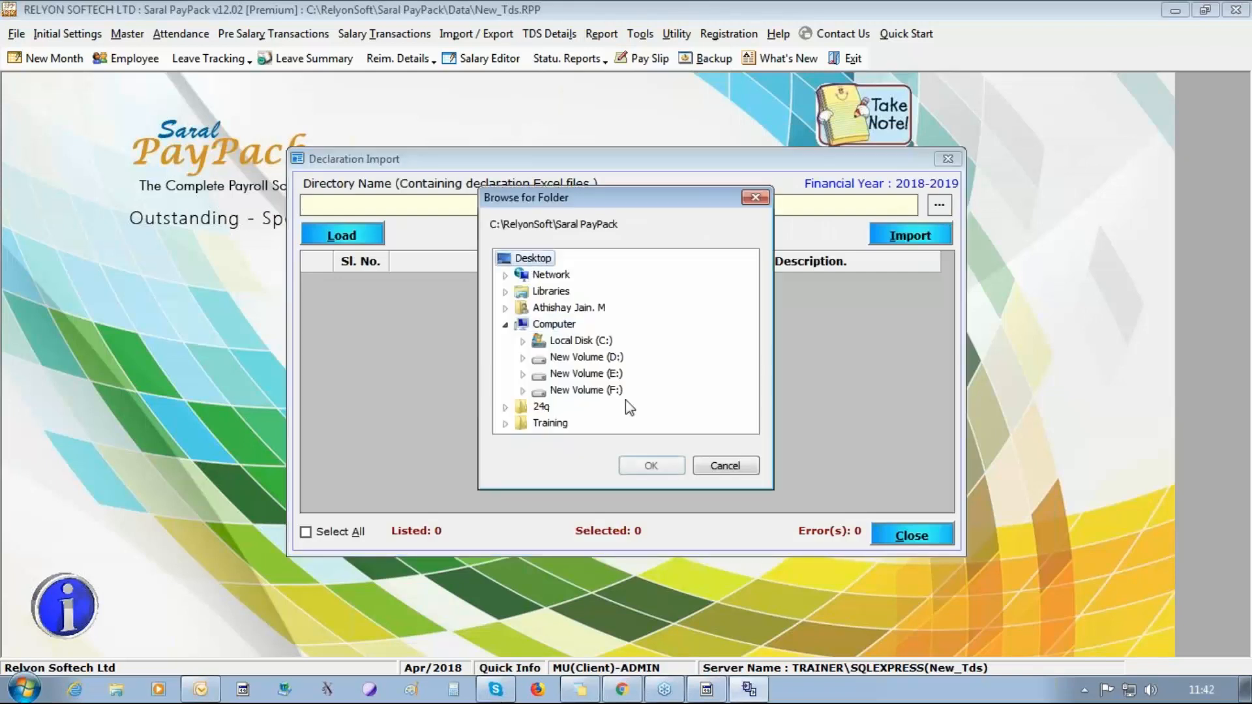
click(640, 464)
click(354, 236)
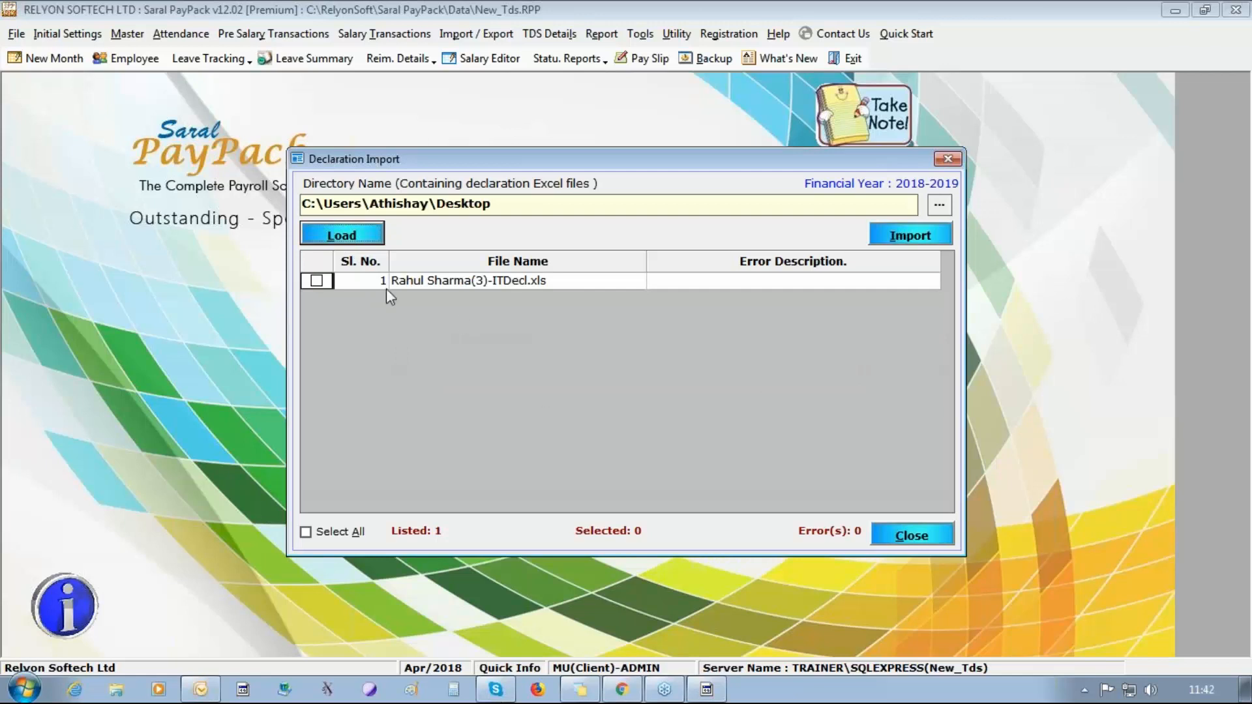
Import the third employee's ITDecl.xls file, overwriting the existing data, and close the Declaration Import dialog.
click(317, 282)
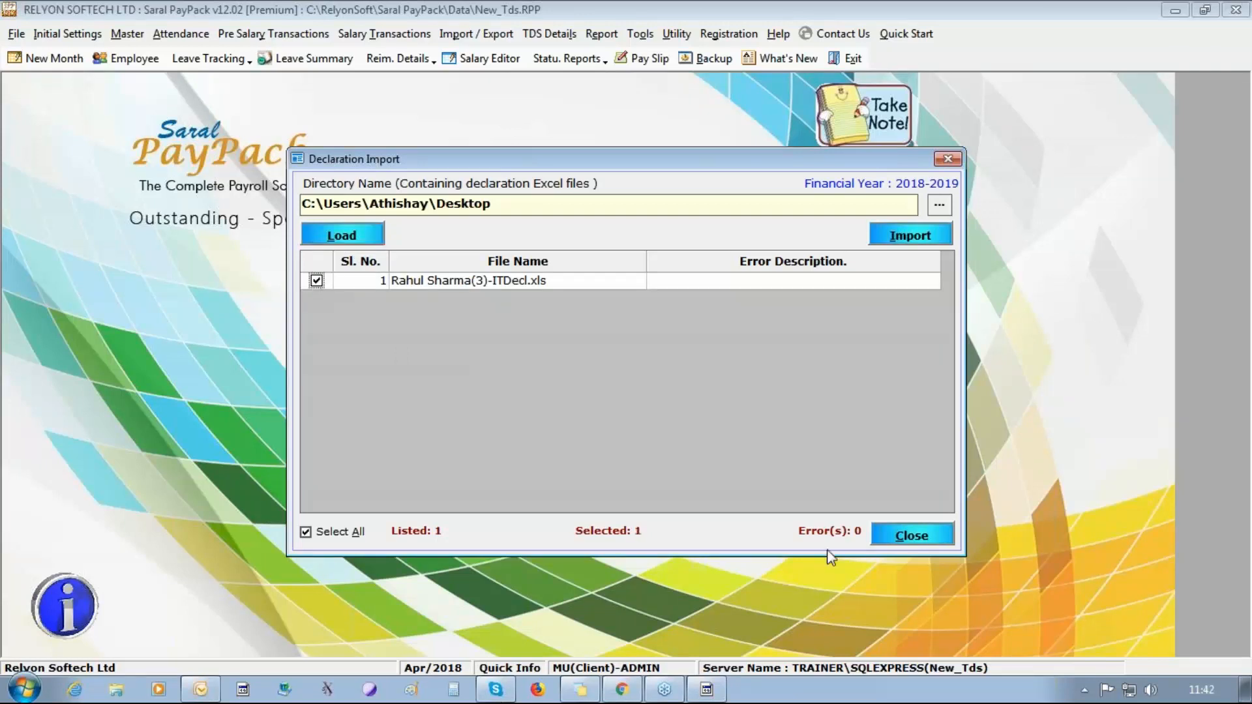
click(889, 239)
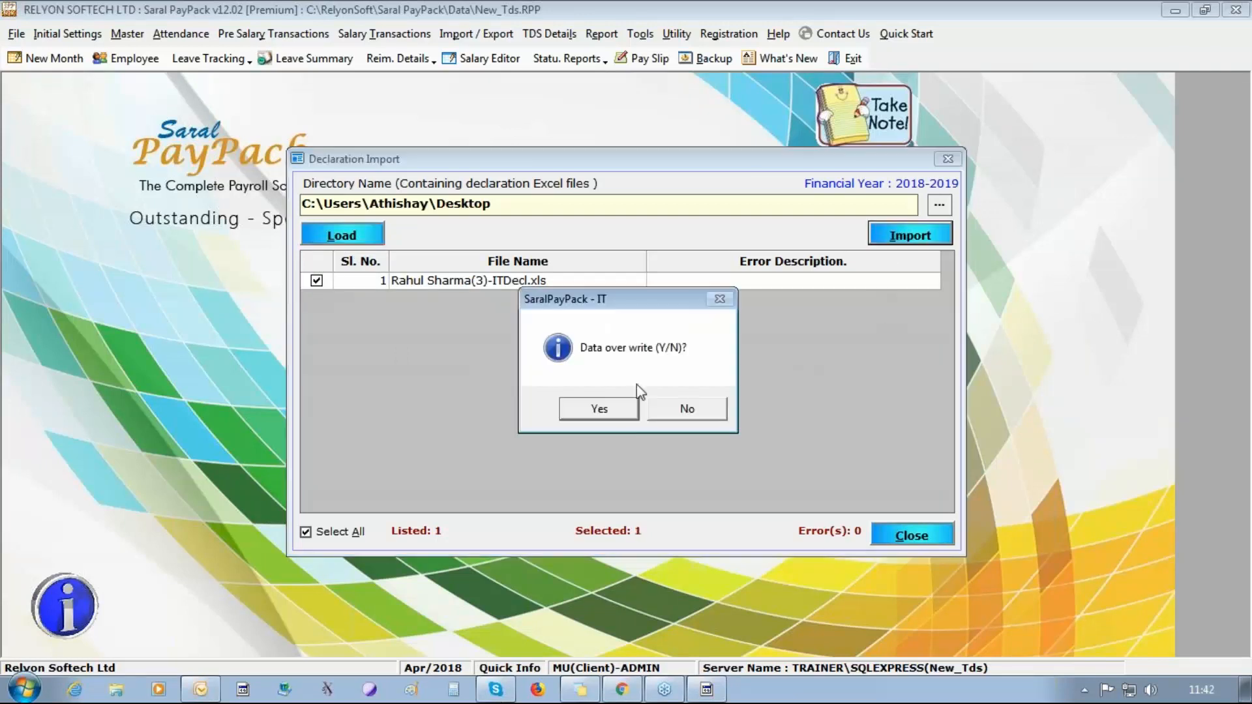
click(619, 417)
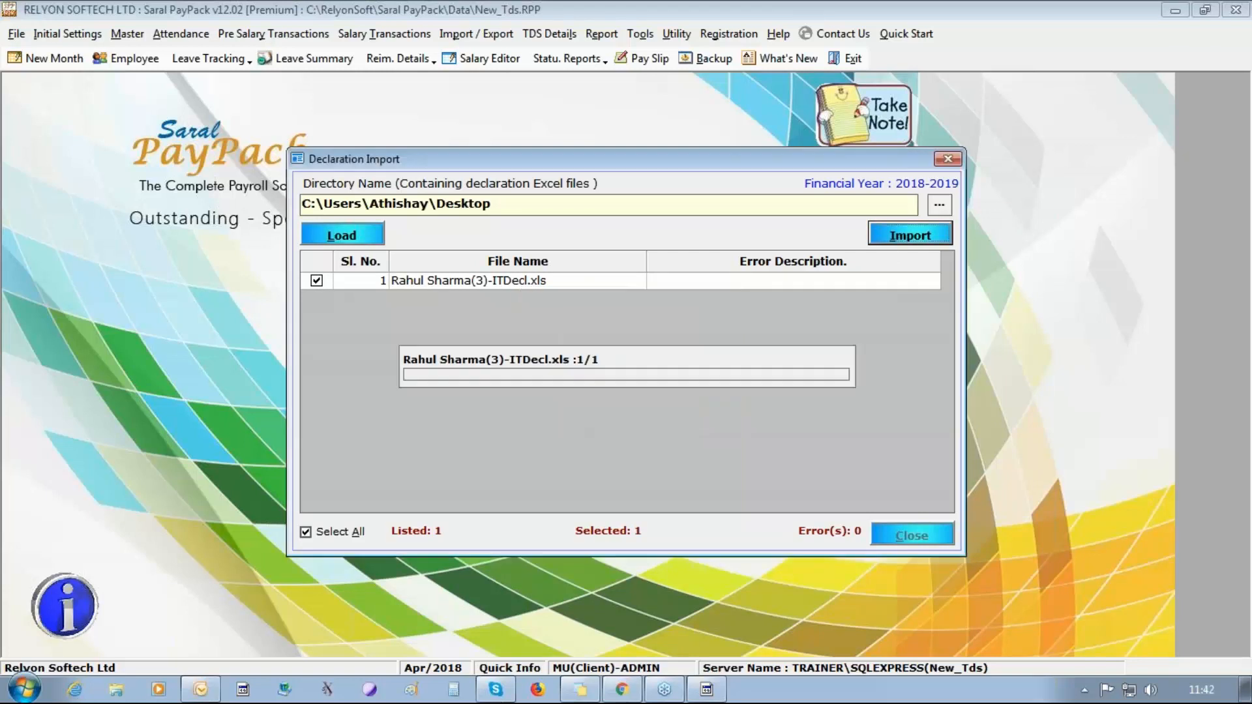
click(650, 408)
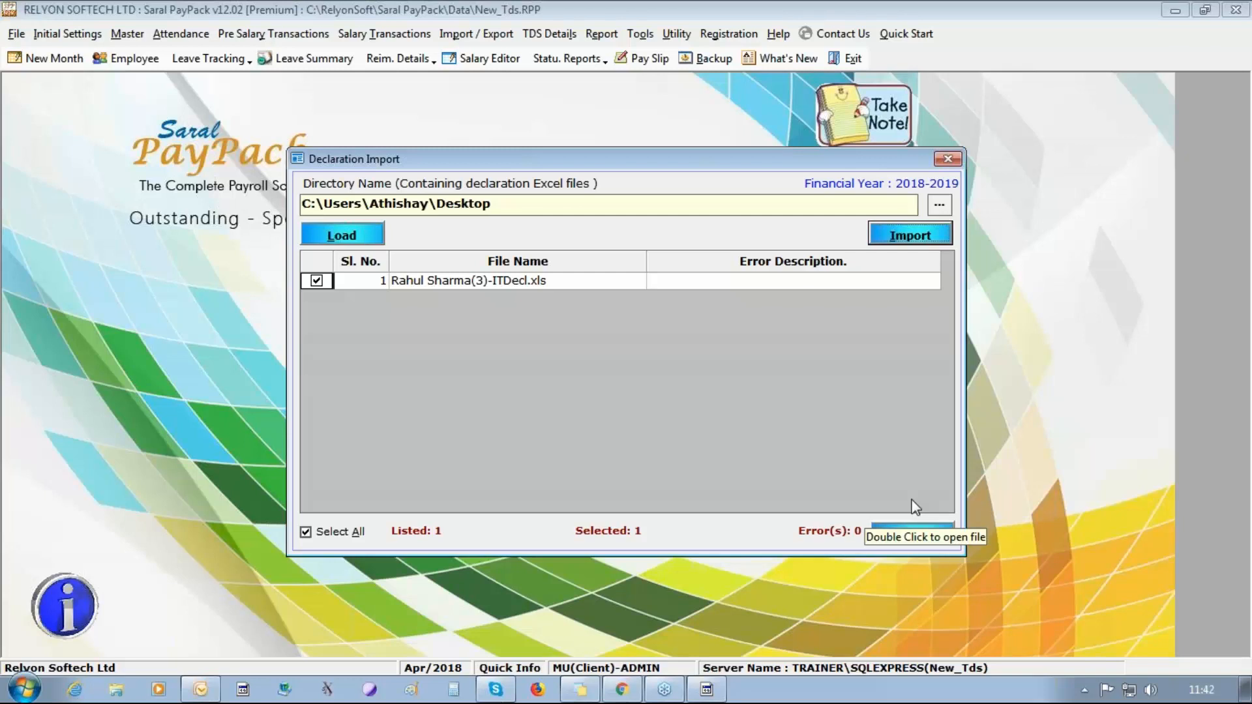
click(913, 534)
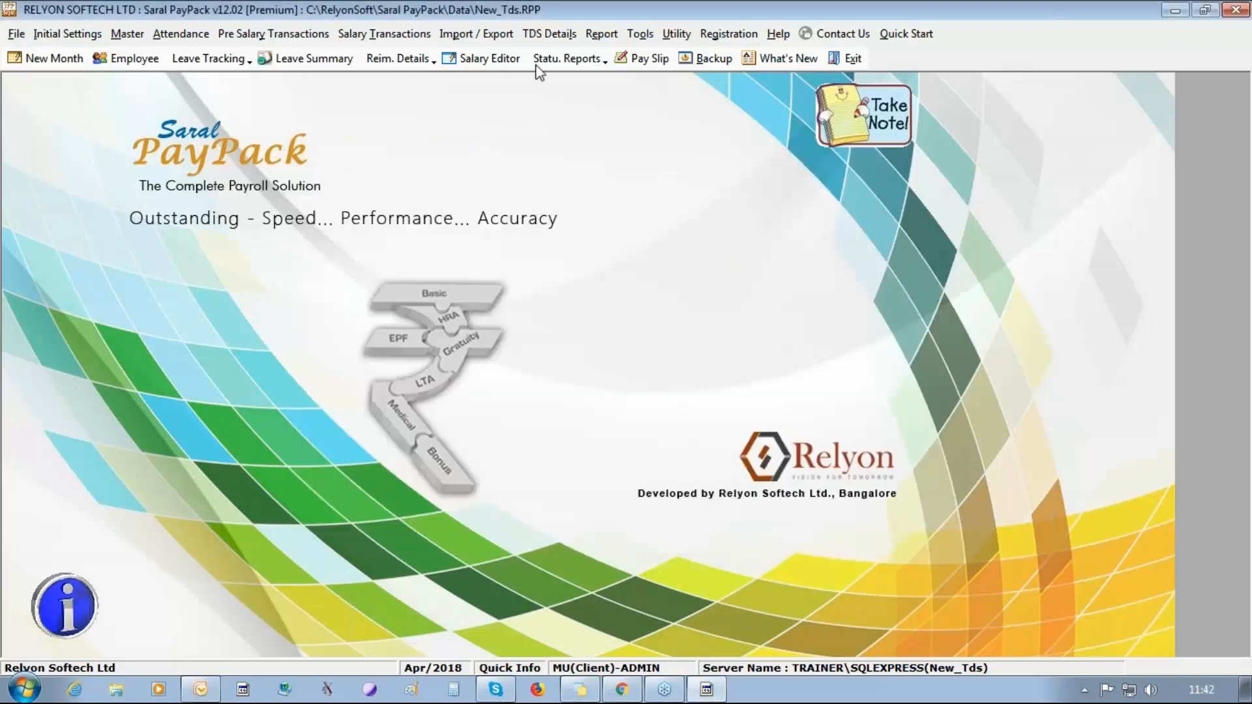
Start the declaration Bulk Export, accept the salary calculation update, and run the income tax computation for the changed employee.
click(550, 33)
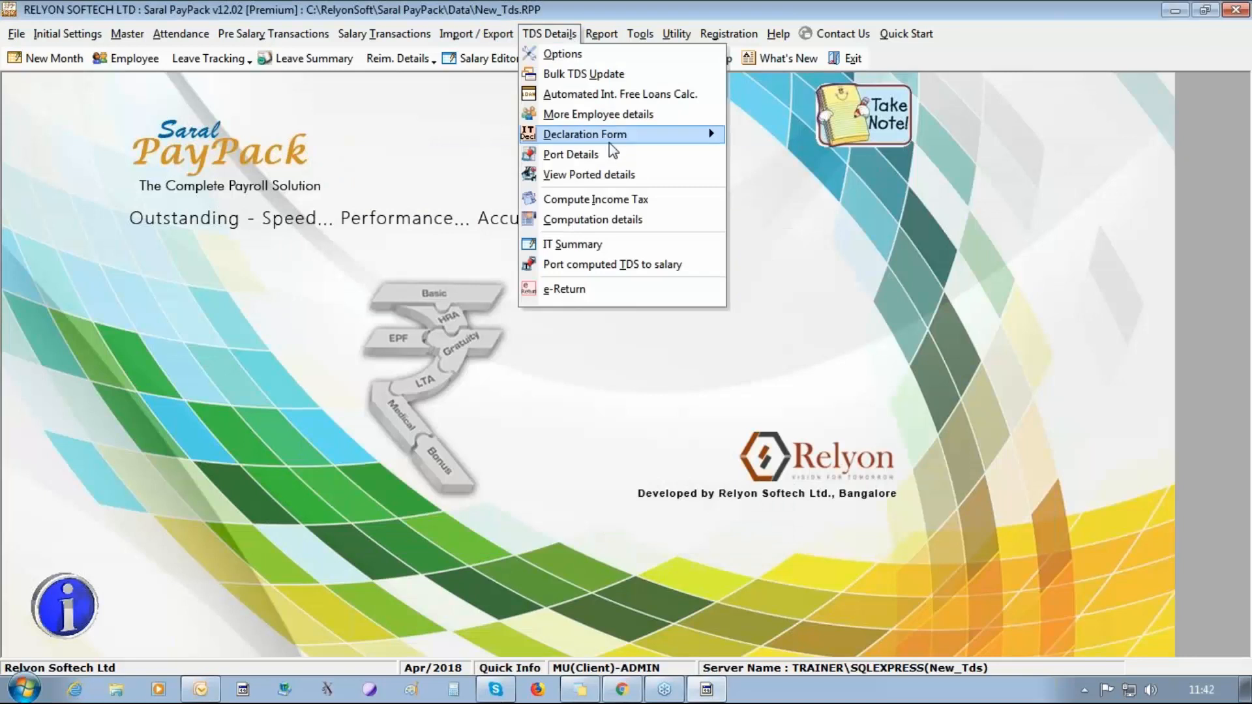
mouse_move(613, 137)
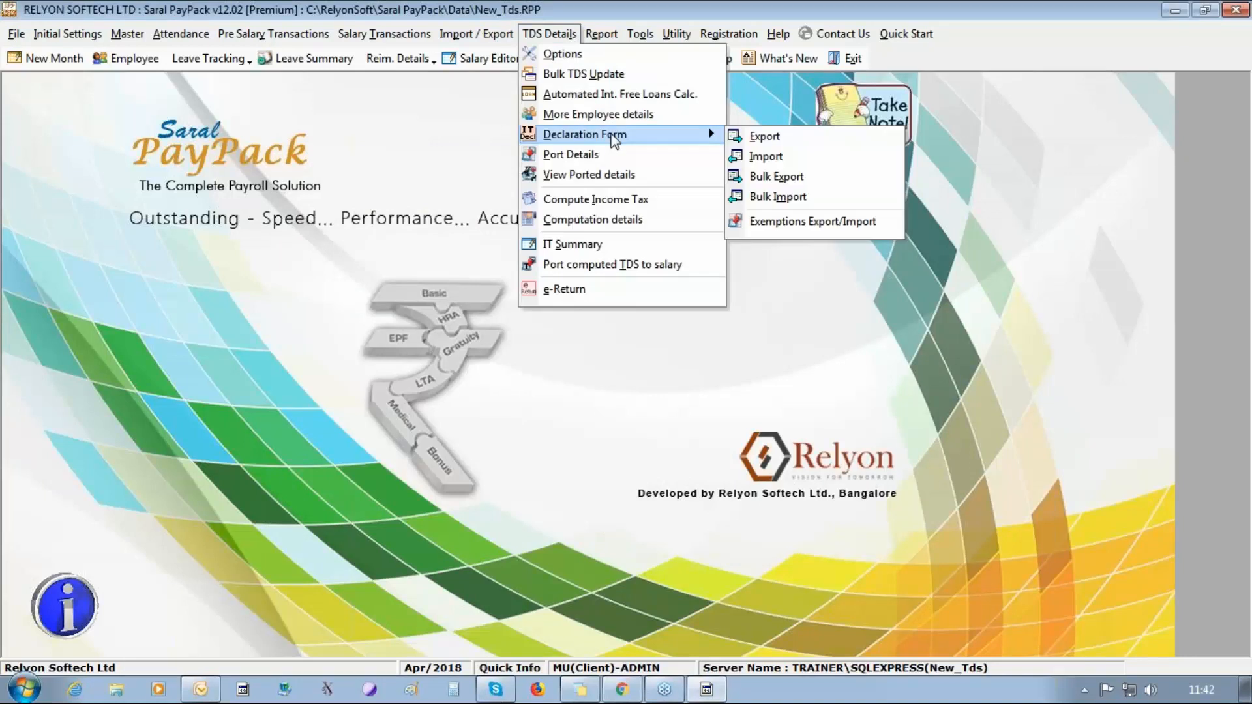
click(801, 178)
click(639, 421)
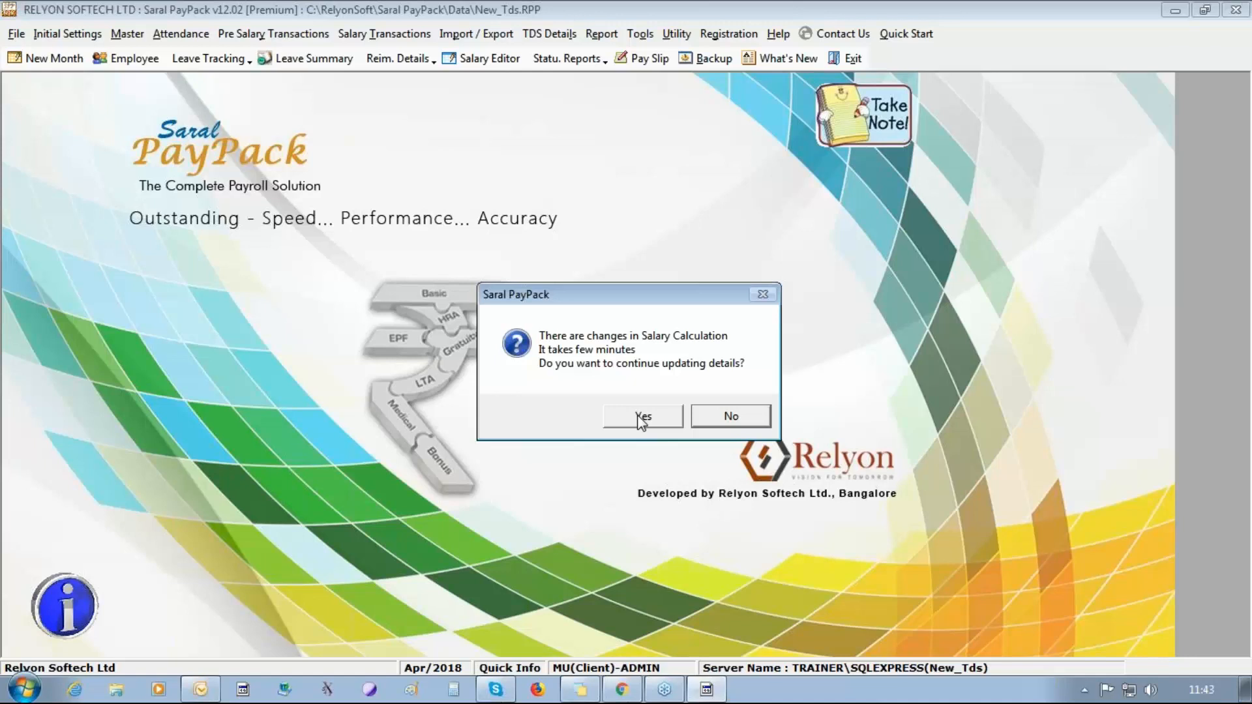
click(637, 416)
click(637, 415)
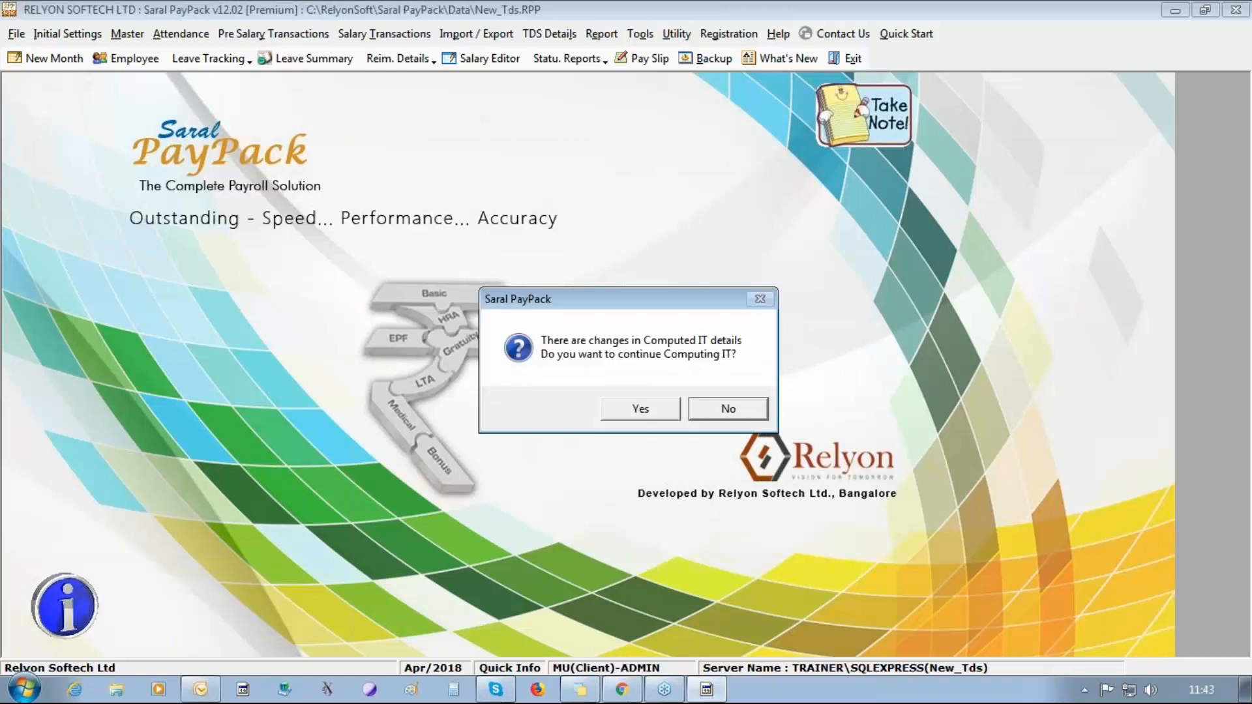
click(640, 411)
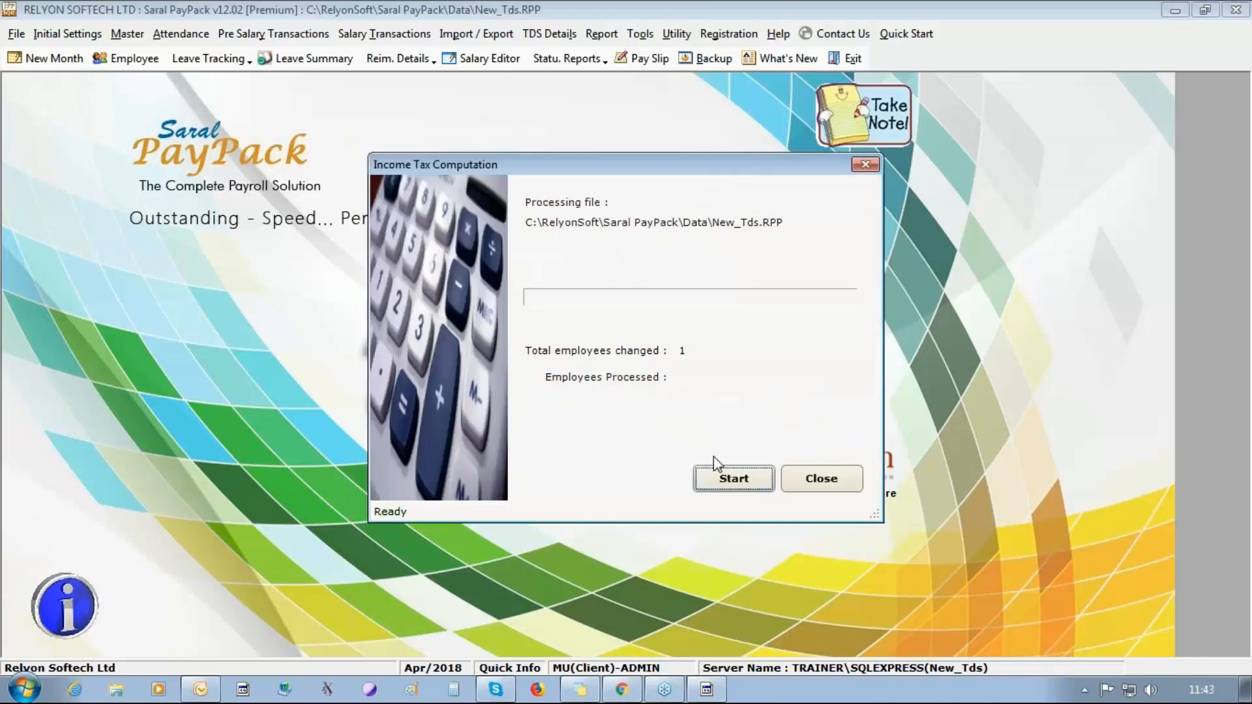
click(721, 471)
click(598, 372)
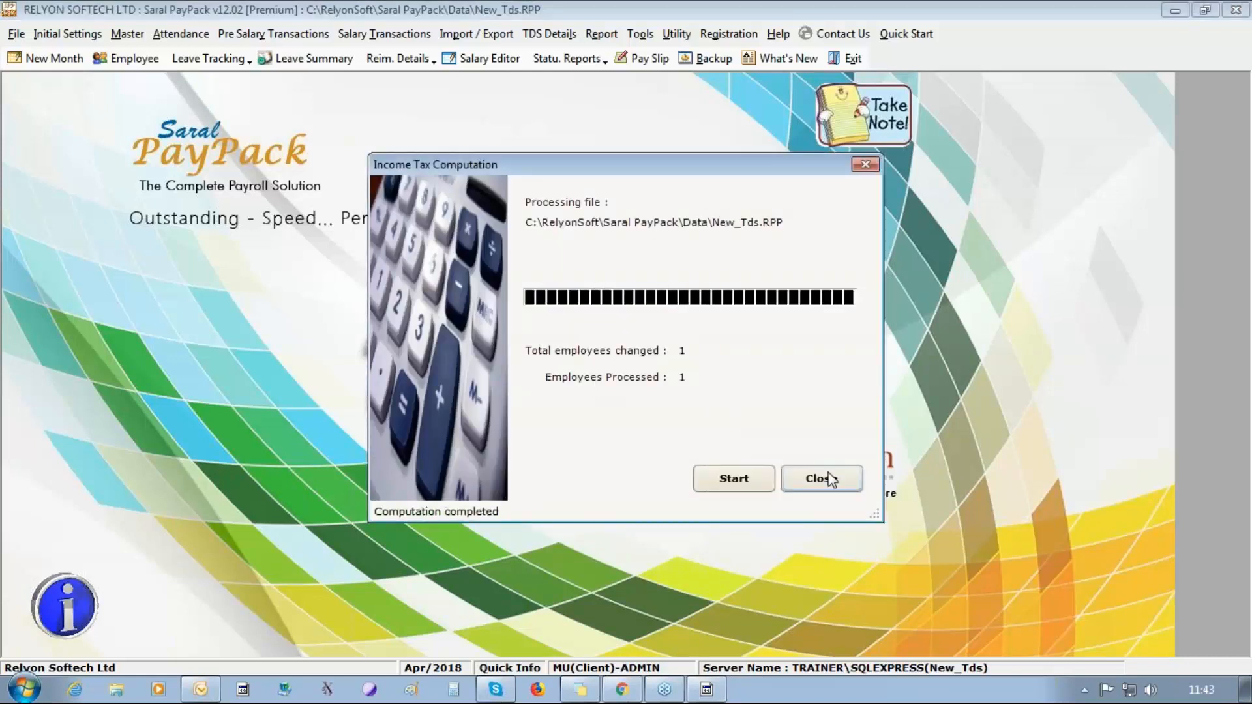
click(824, 480)
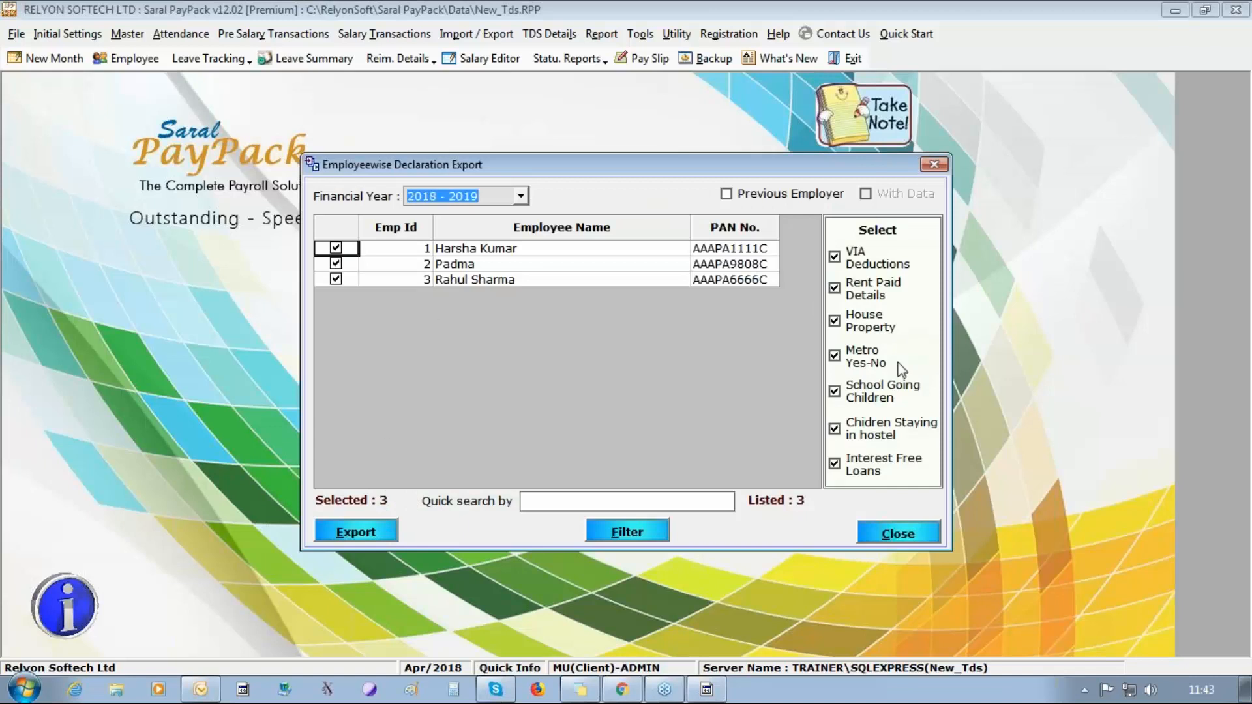
Export the employee-wise declarations of all three employees for 2018 - 2019 and switch to the resulting Excel workbook.
click(350, 537)
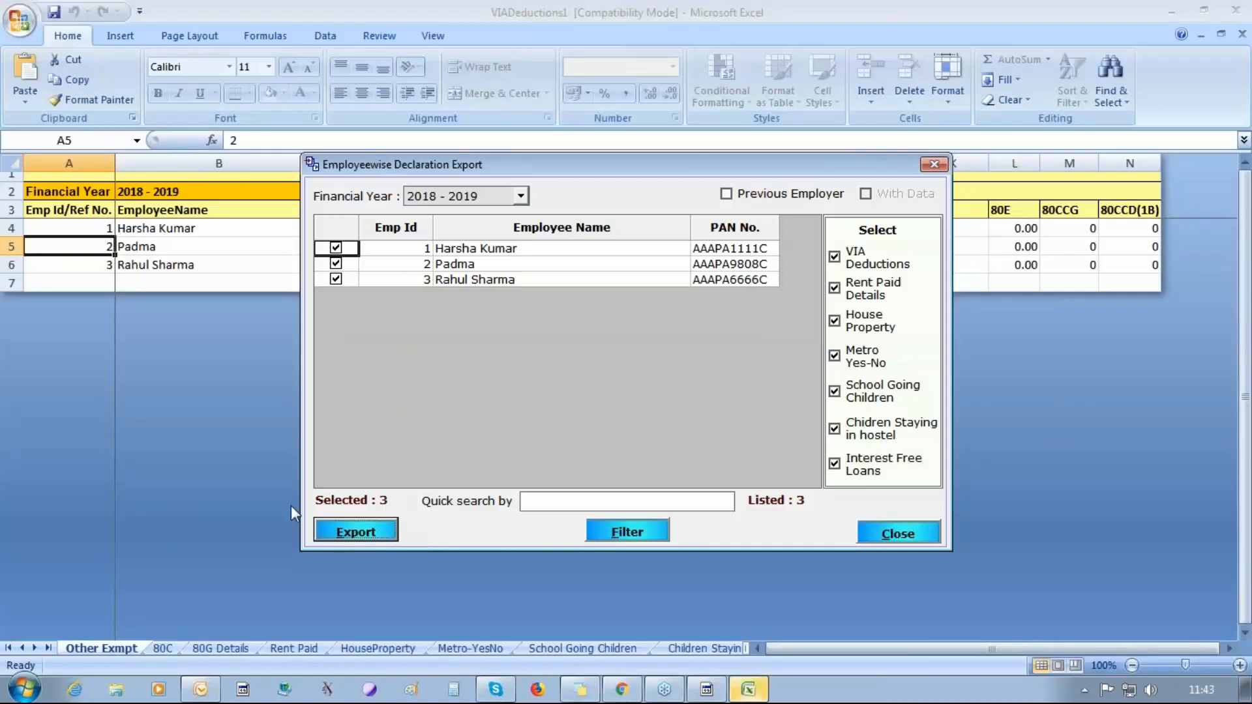
click(127, 426)
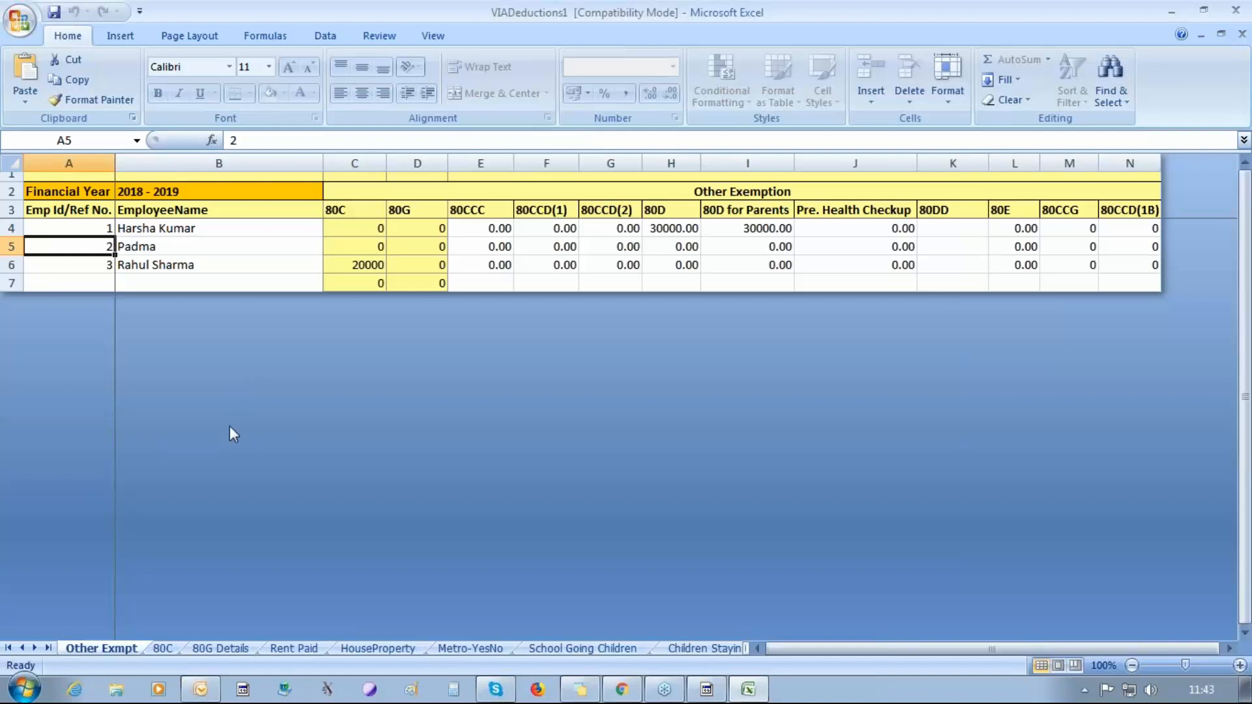
Examine the 80C, 80G Details, Rent Paid, HouseProperty, Metro-YesNo, School Going Children and Children Staying in Hostel sheets.
click(173, 649)
click(219, 649)
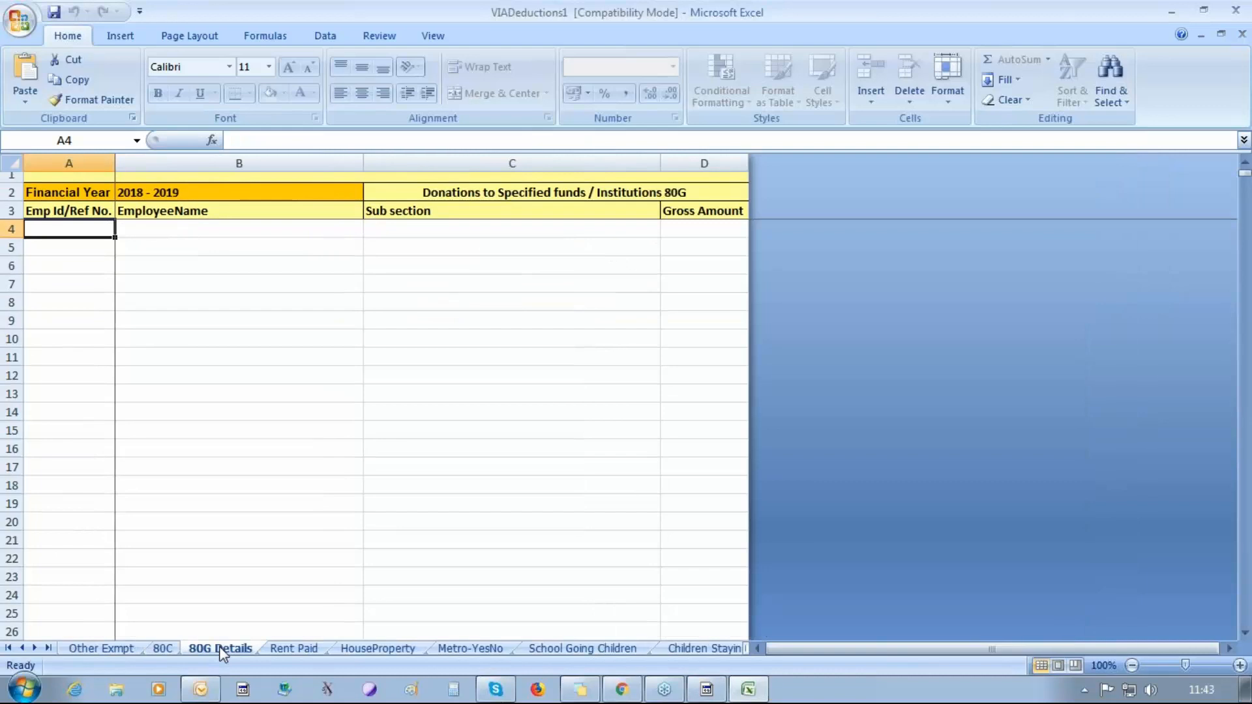
click(291, 649)
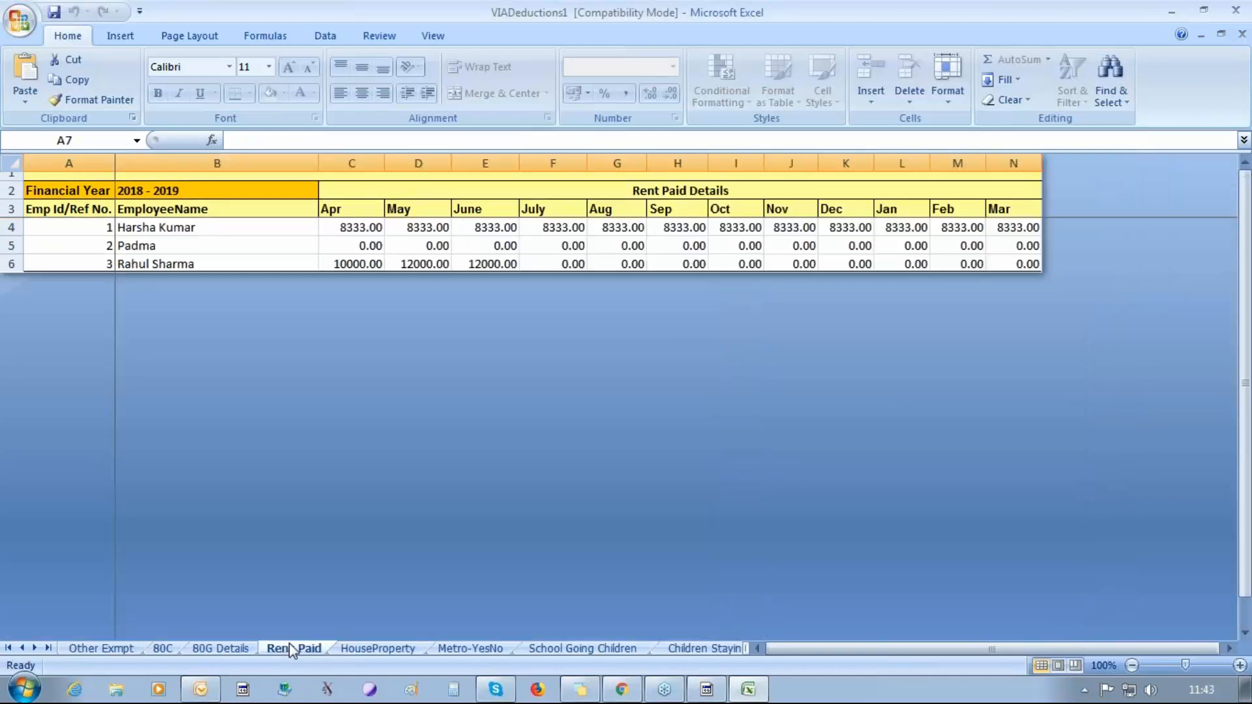
click(359, 650)
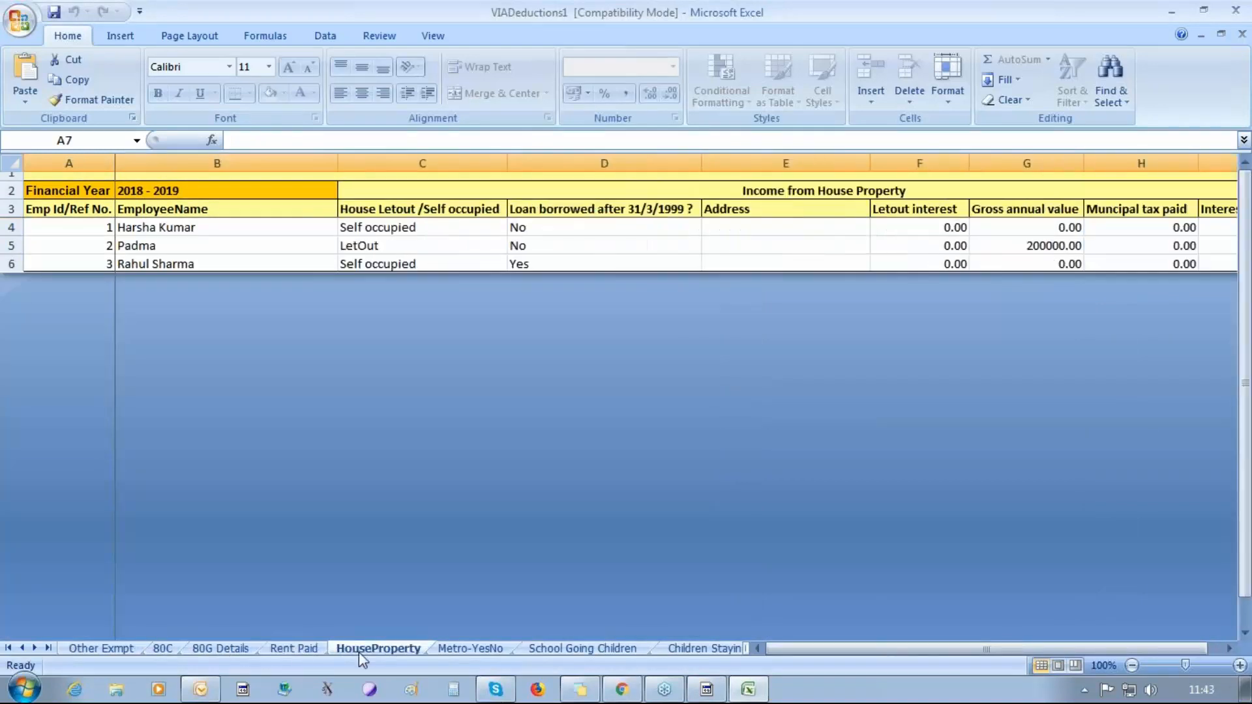
click(457, 649)
click(553, 648)
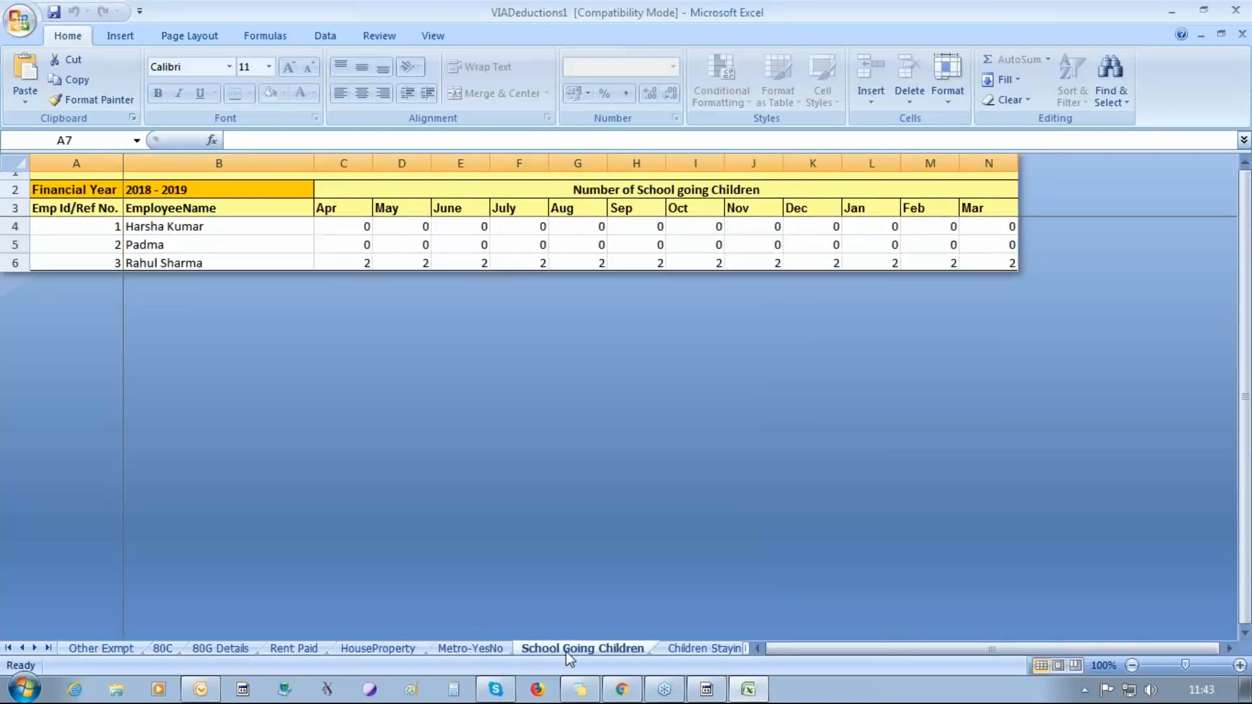
click(684, 649)
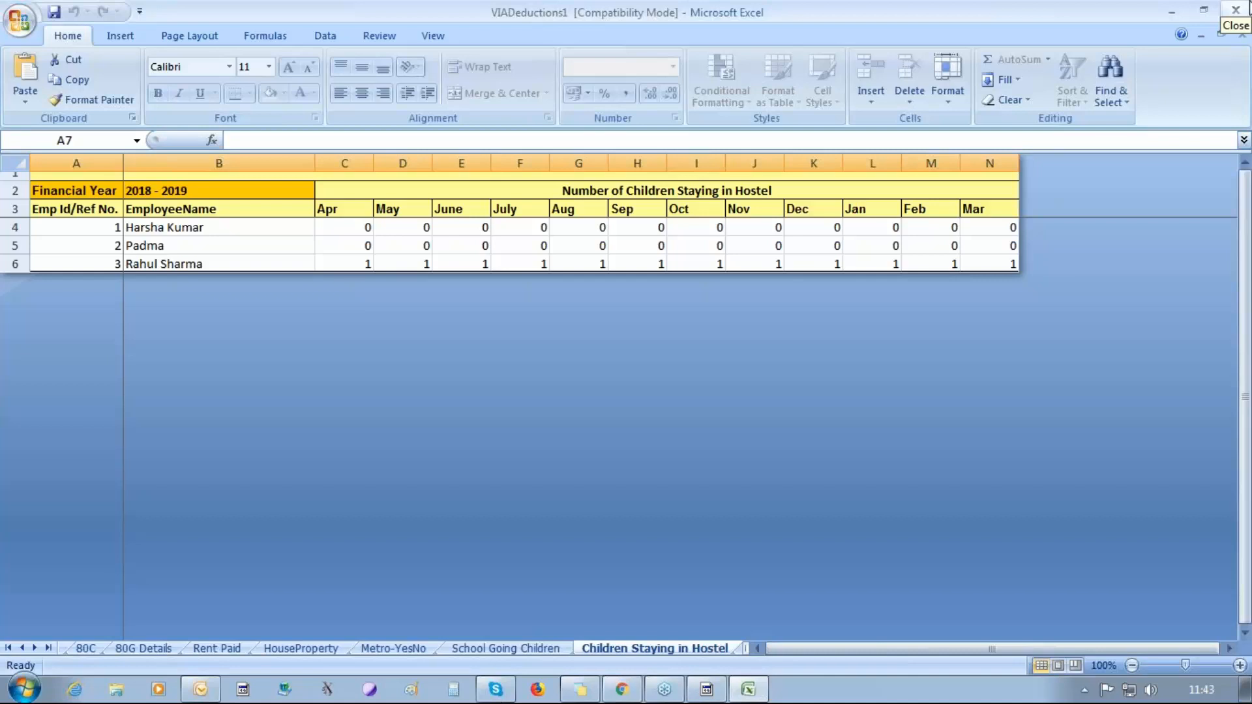
Close the exported workbook, saving it as VIADeductions1 on the Desktop, and close the Employeewise Declaration Export dialog.
click(1241, 8)
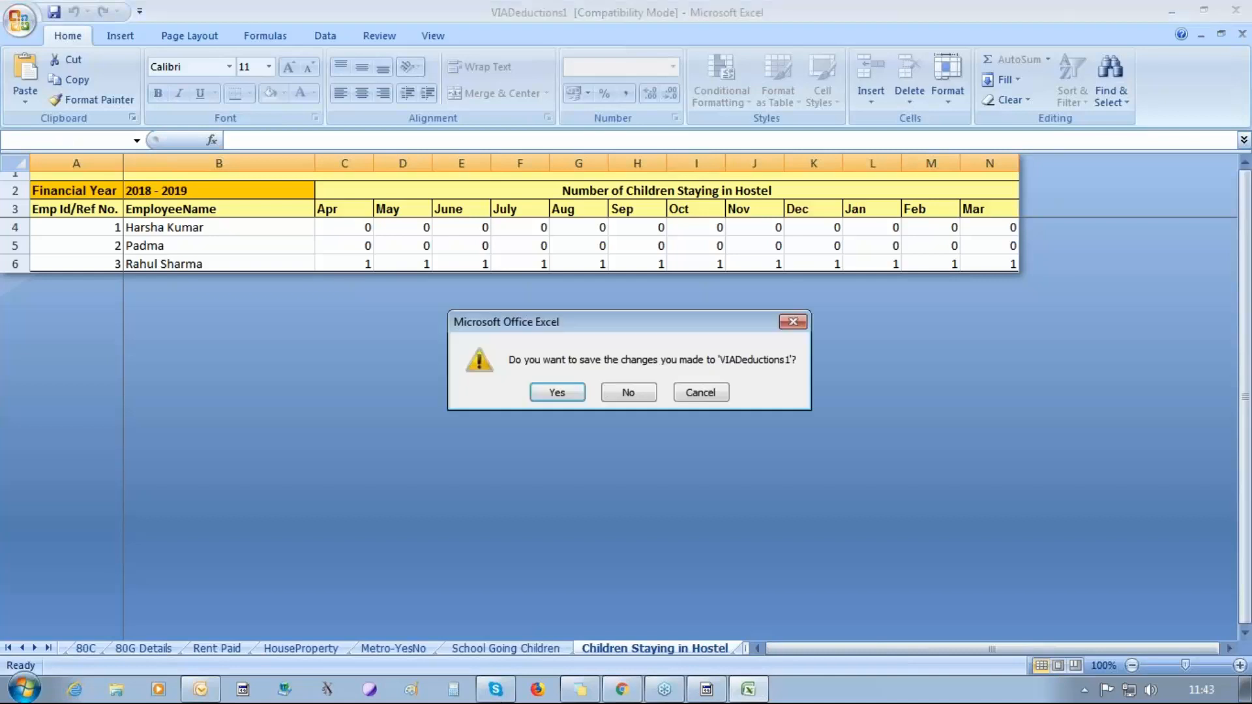
click(559, 393)
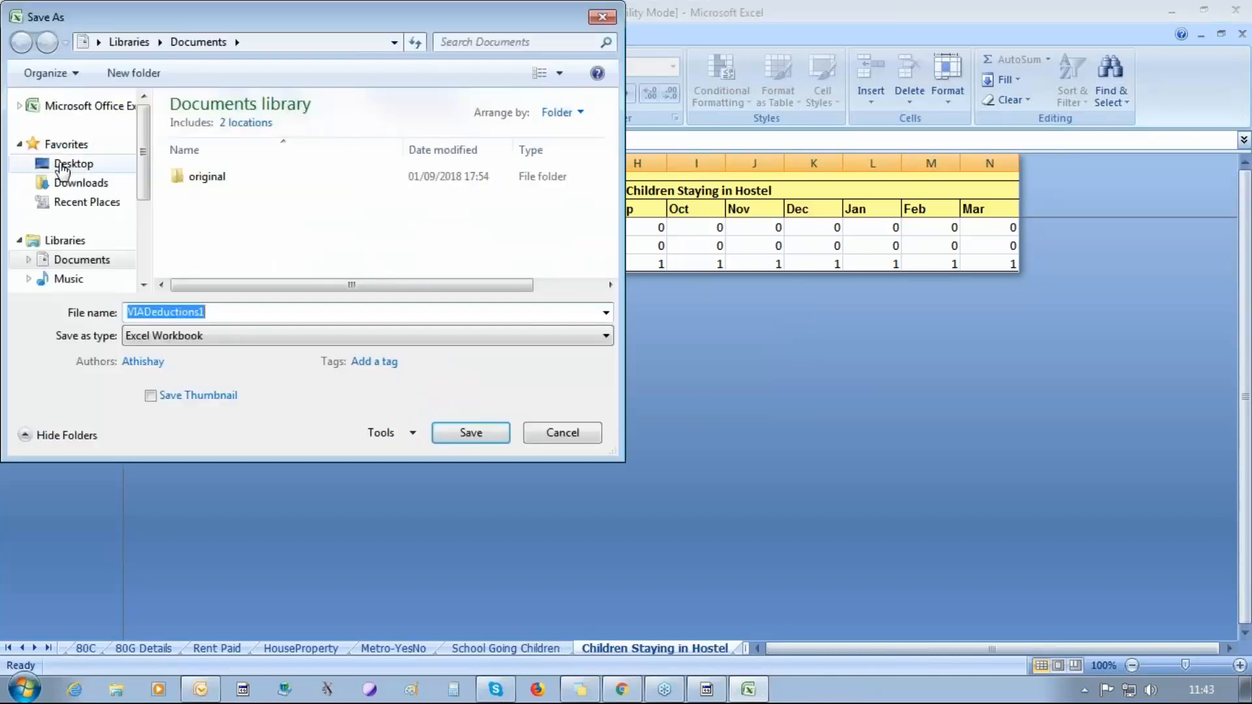
click(63, 166)
click(471, 434)
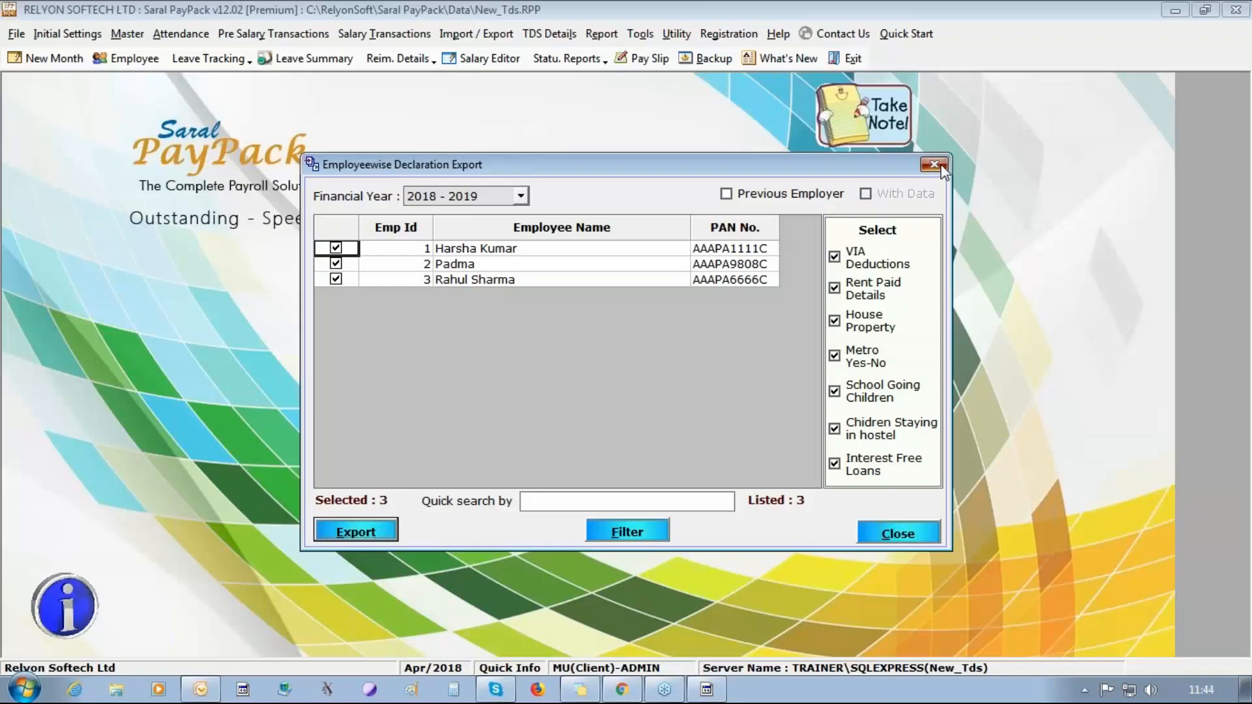
click(941, 168)
Start the declaration Bulk Import and accept the salary calculation update.
click(549, 34)
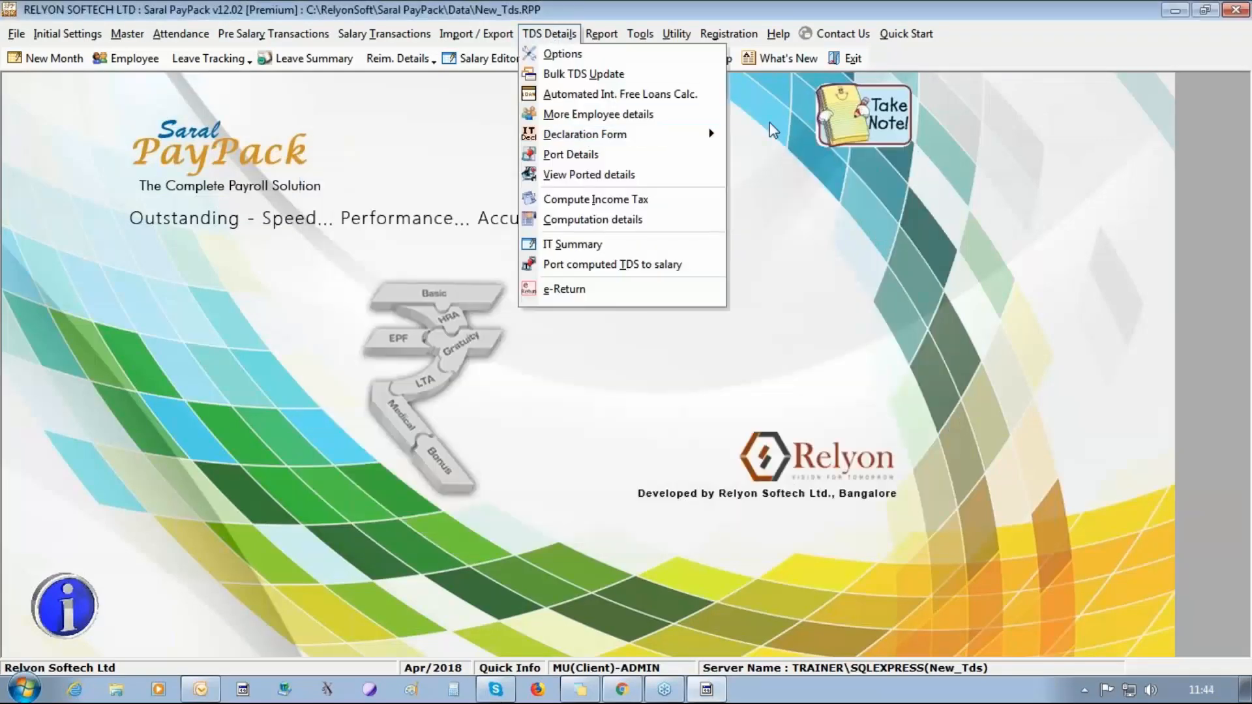
mouse_move(714, 134)
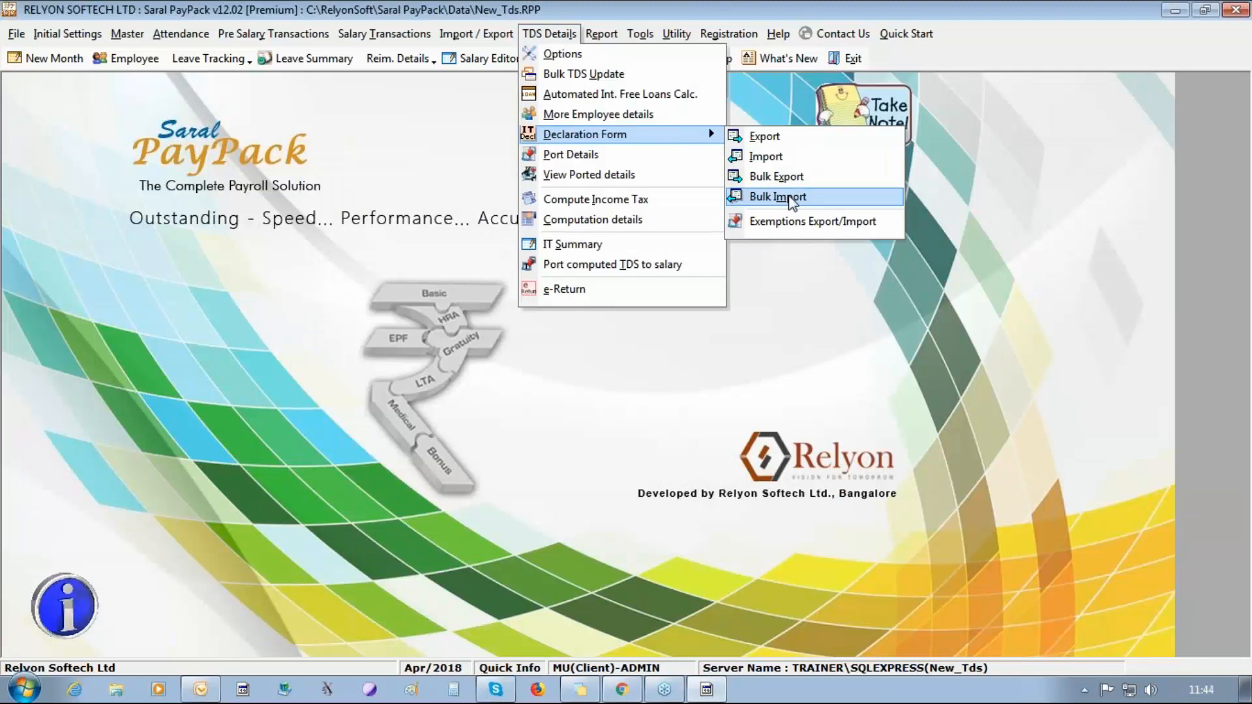
click(778, 196)
click(643, 416)
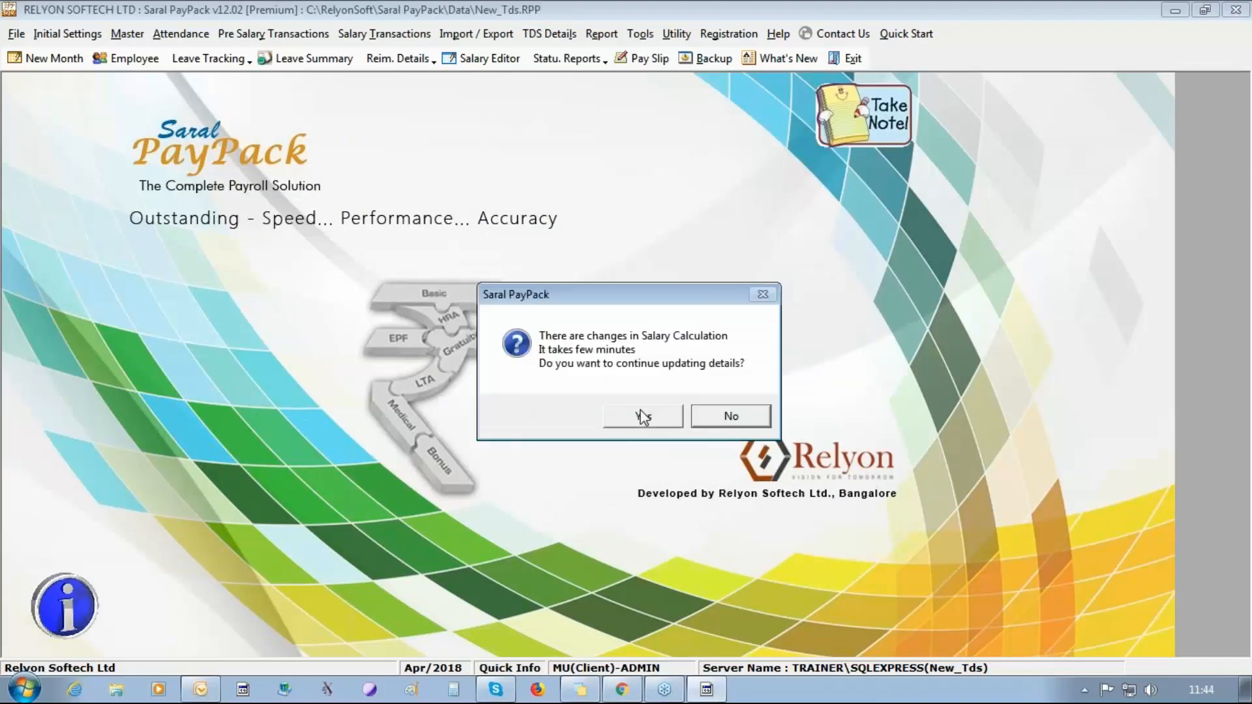
click(643, 416)
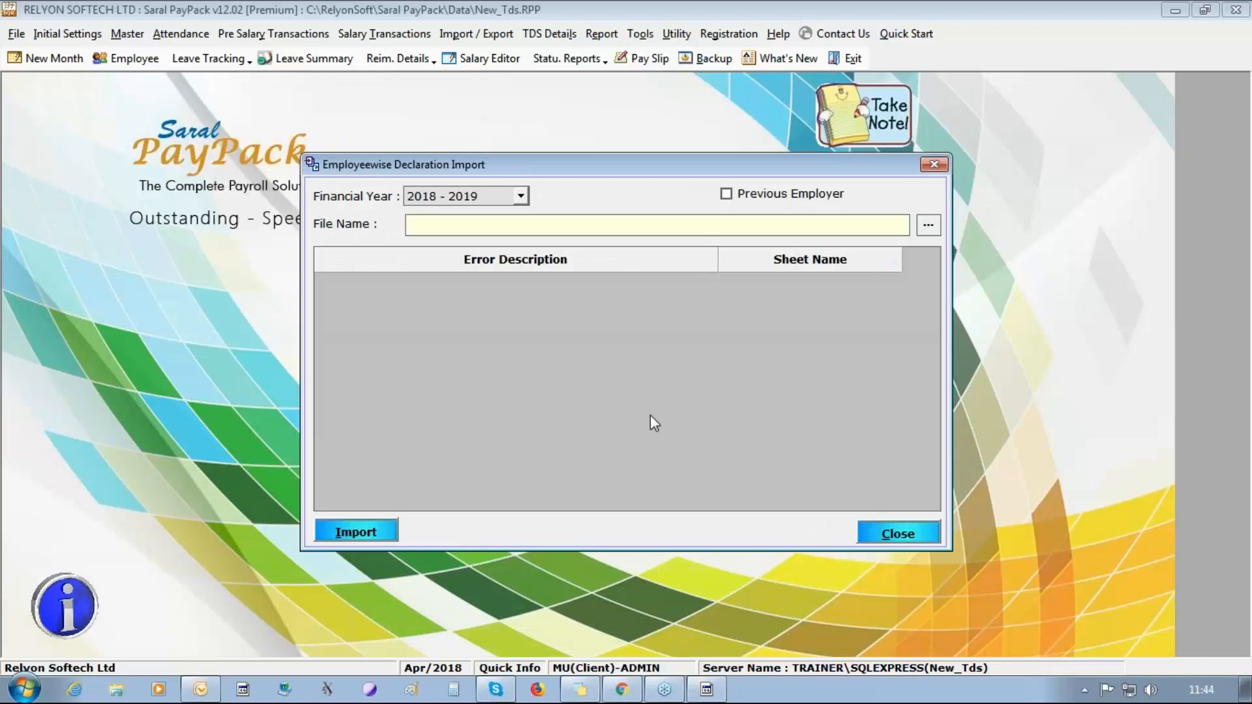
Import VIADeductions1.xlsx from the Desktop for 2018 - 2019, overwriting the existing data, and close the Employeewise Declaration Import dialog.
click(929, 226)
click(373, 276)
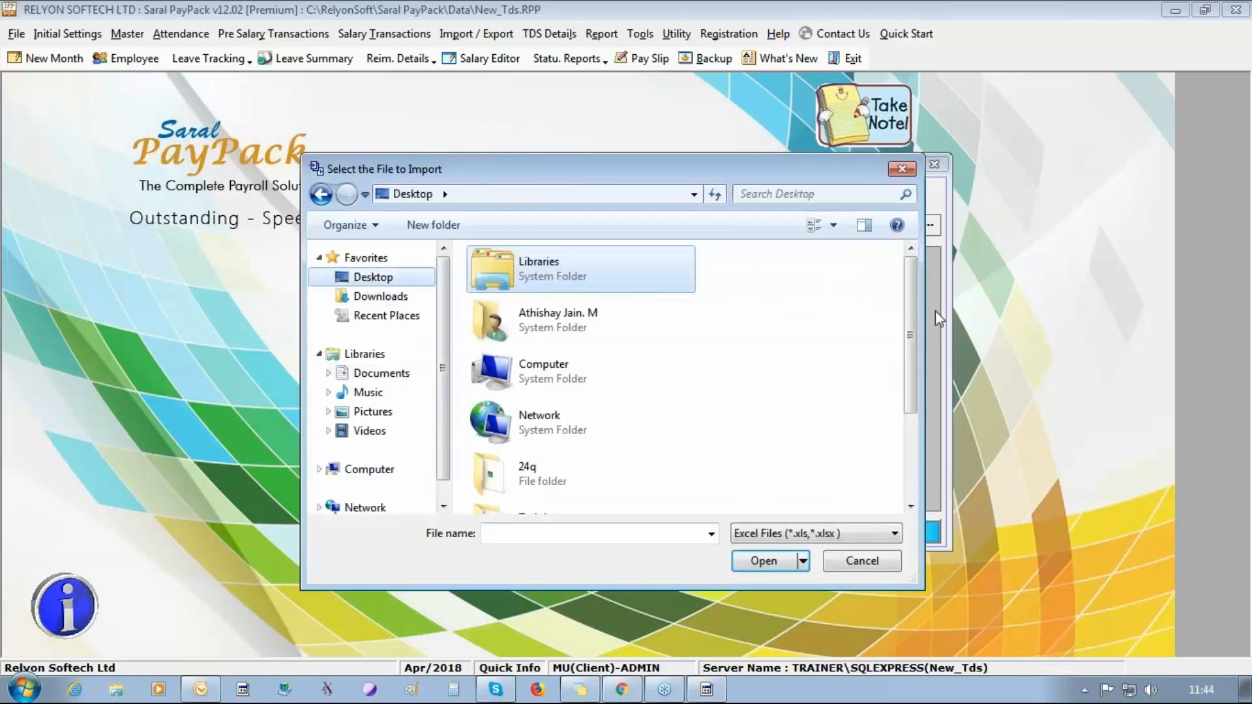
scroll(910, 336, down, 1)
drag(910, 339, 909, 435)
click(534, 495)
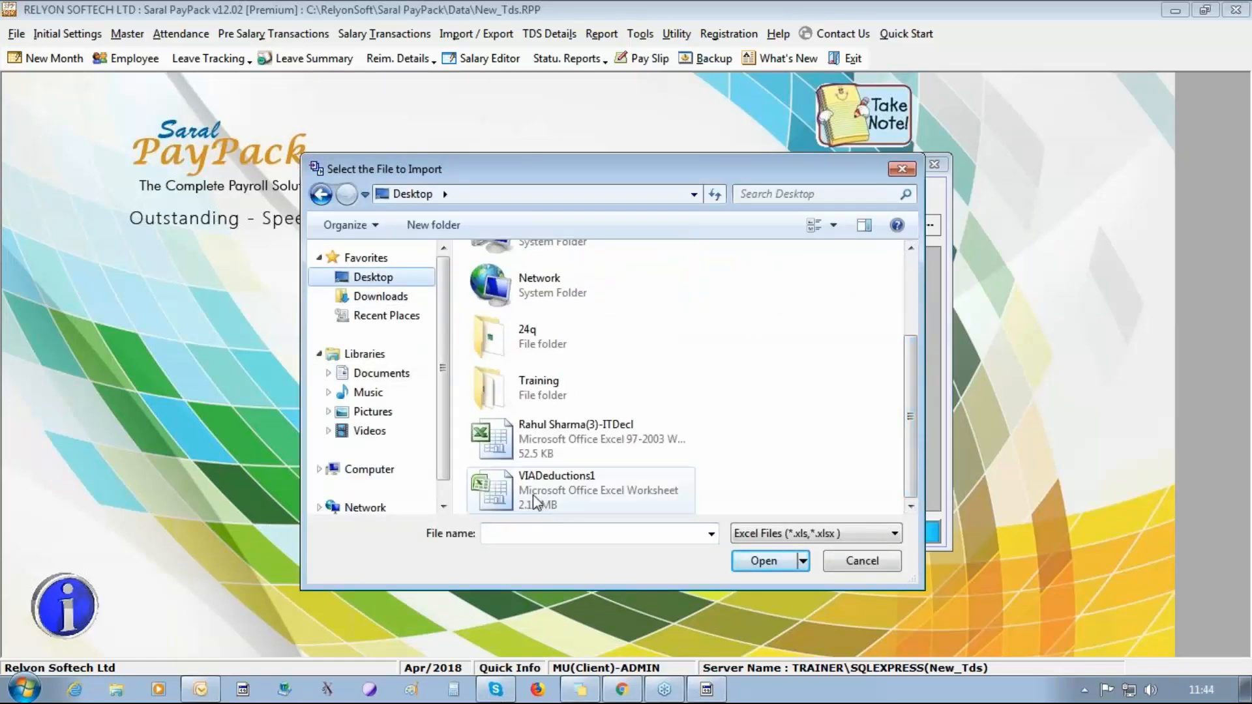
double_click(533, 496)
click(352, 533)
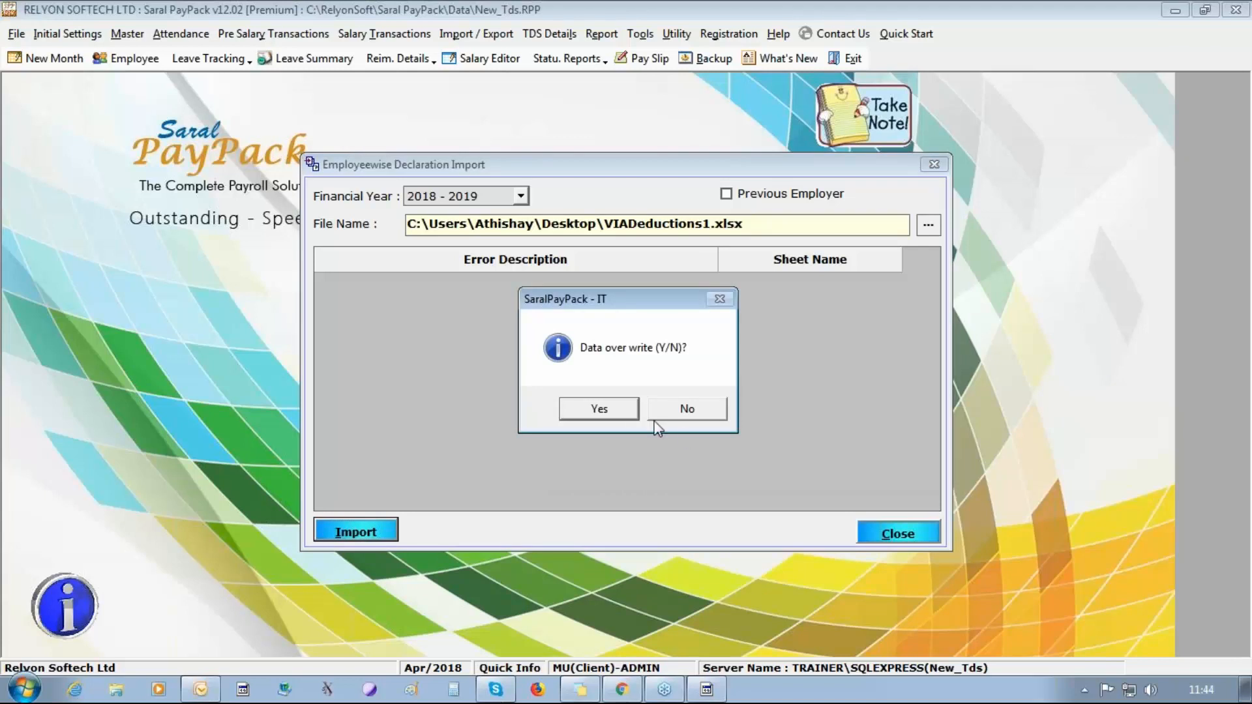
click(626, 410)
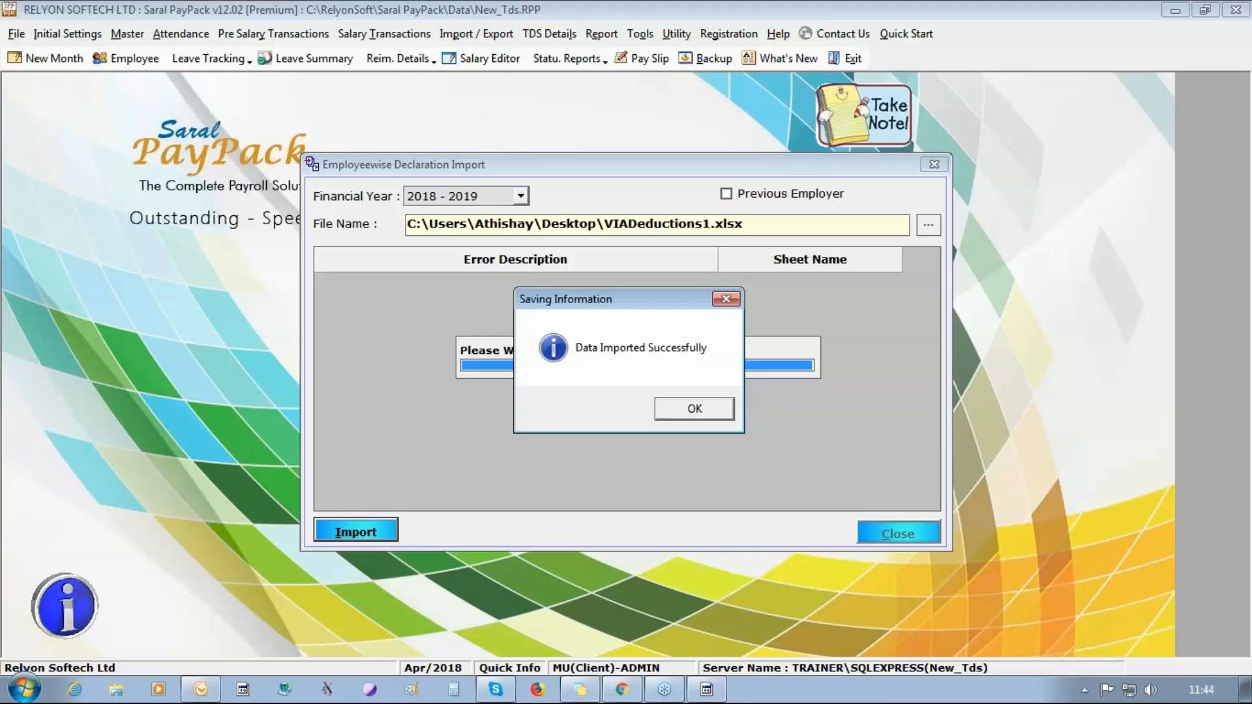
key(Return)
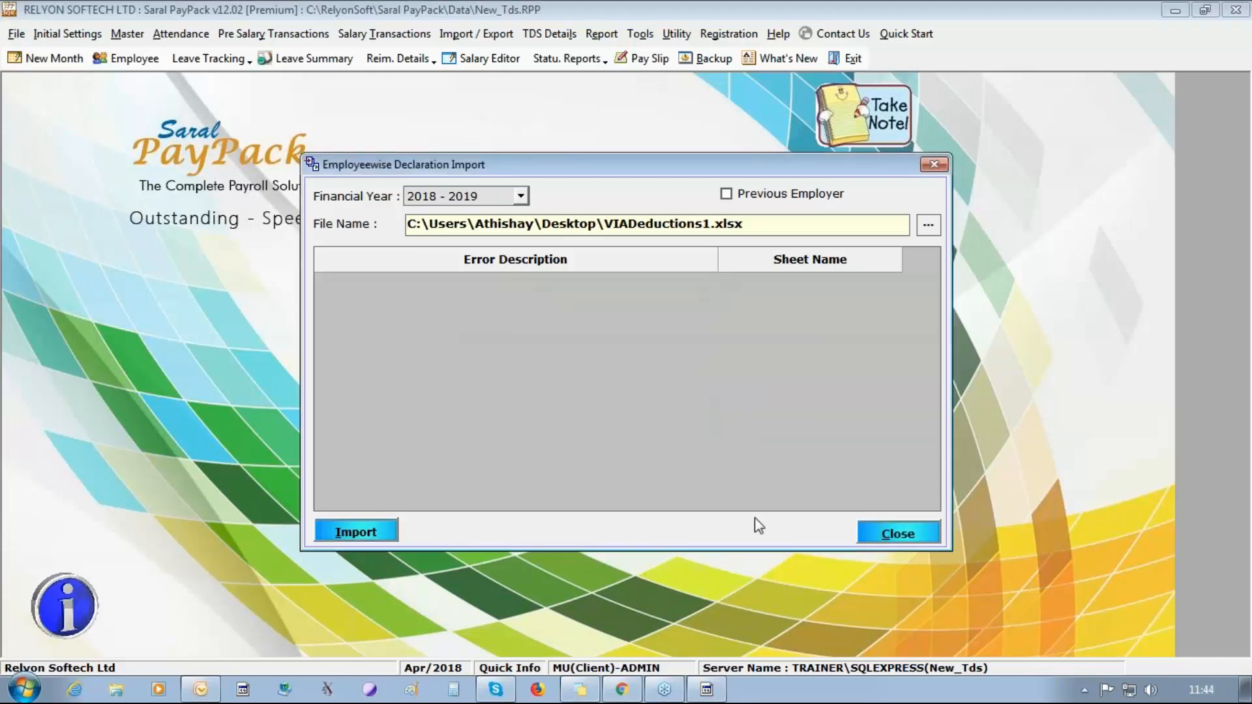
click(881, 533)
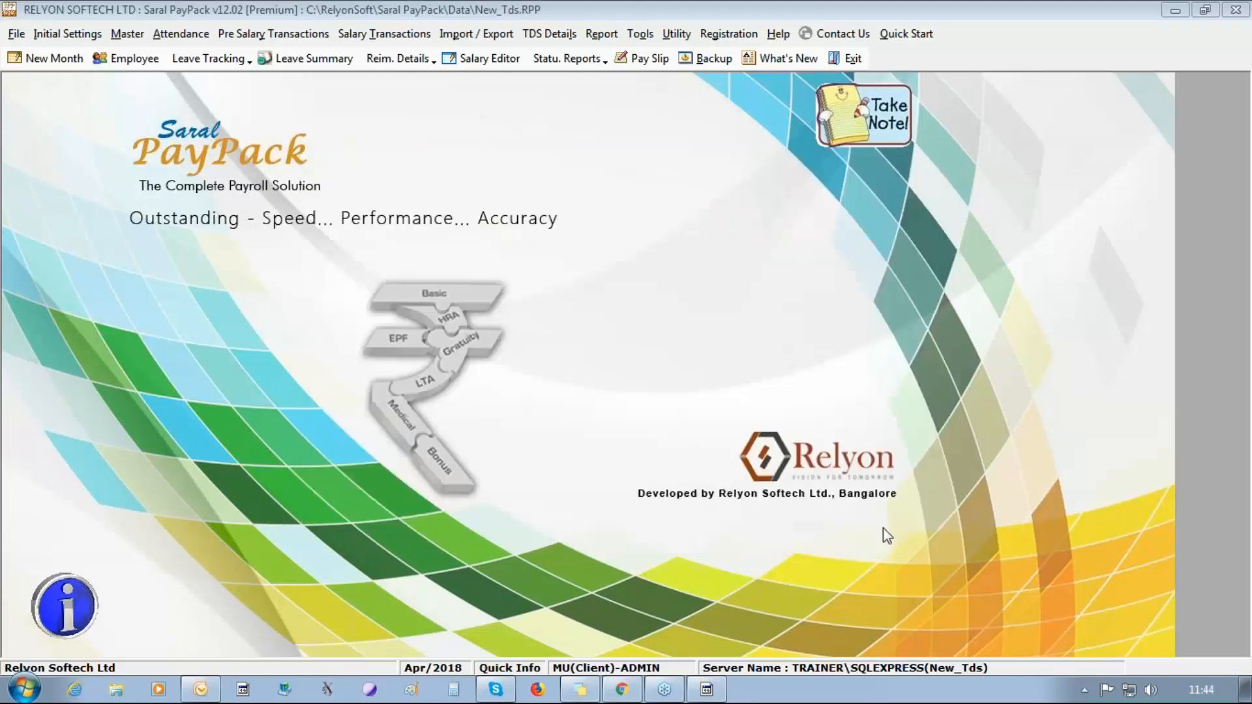
Review the Children (Studying), Children (Hostel) and CG - HP (ITR2) entries in More Employee Details, and close the dialog.
click(549, 34)
click(587, 111)
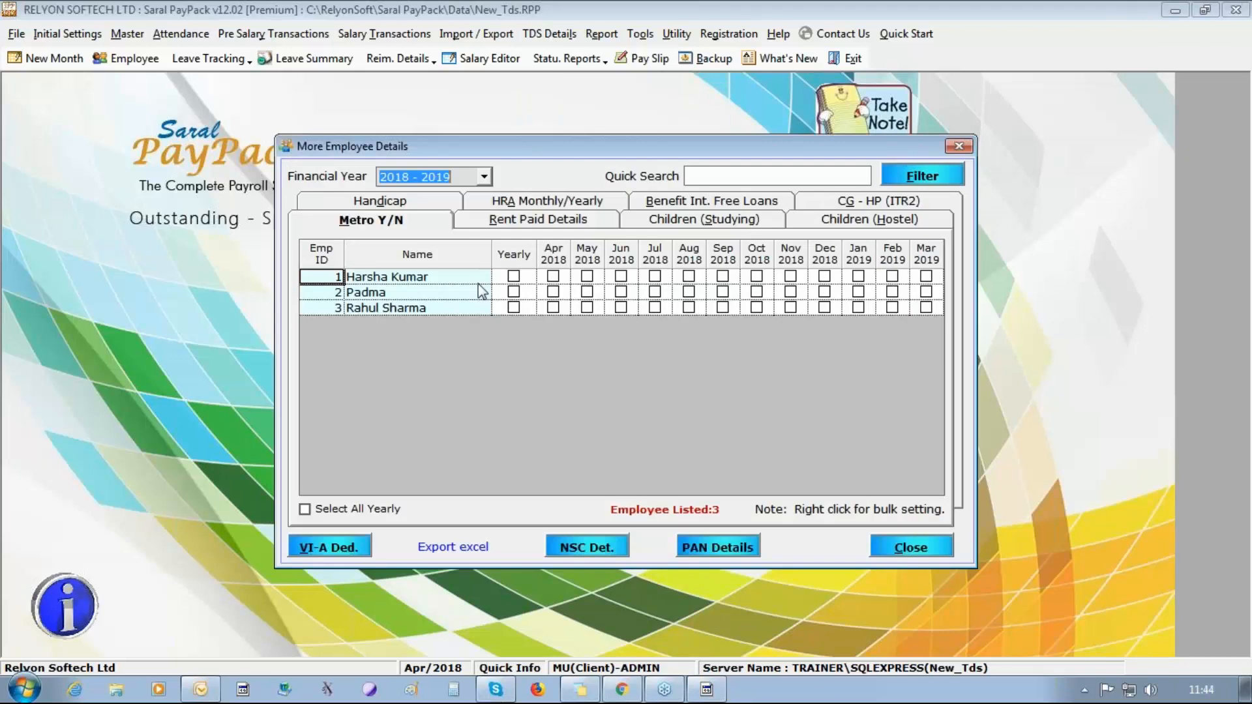
click(723, 221)
click(874, 223)
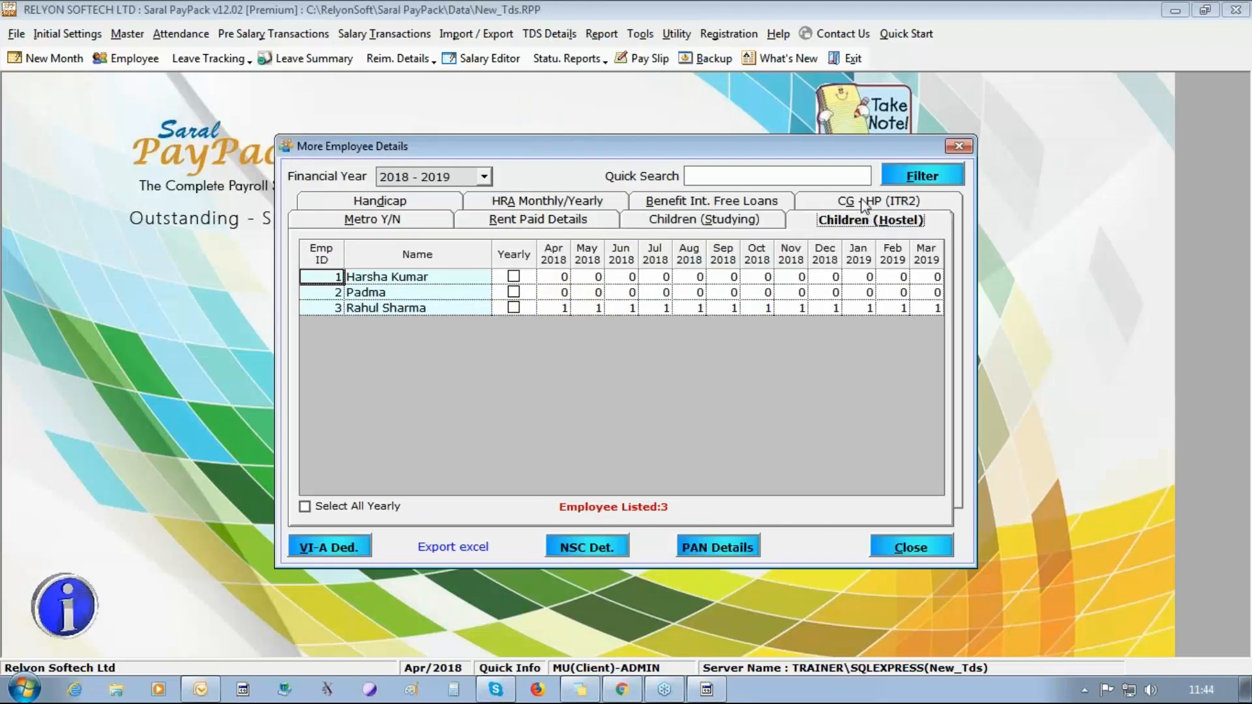
click(868, 202)
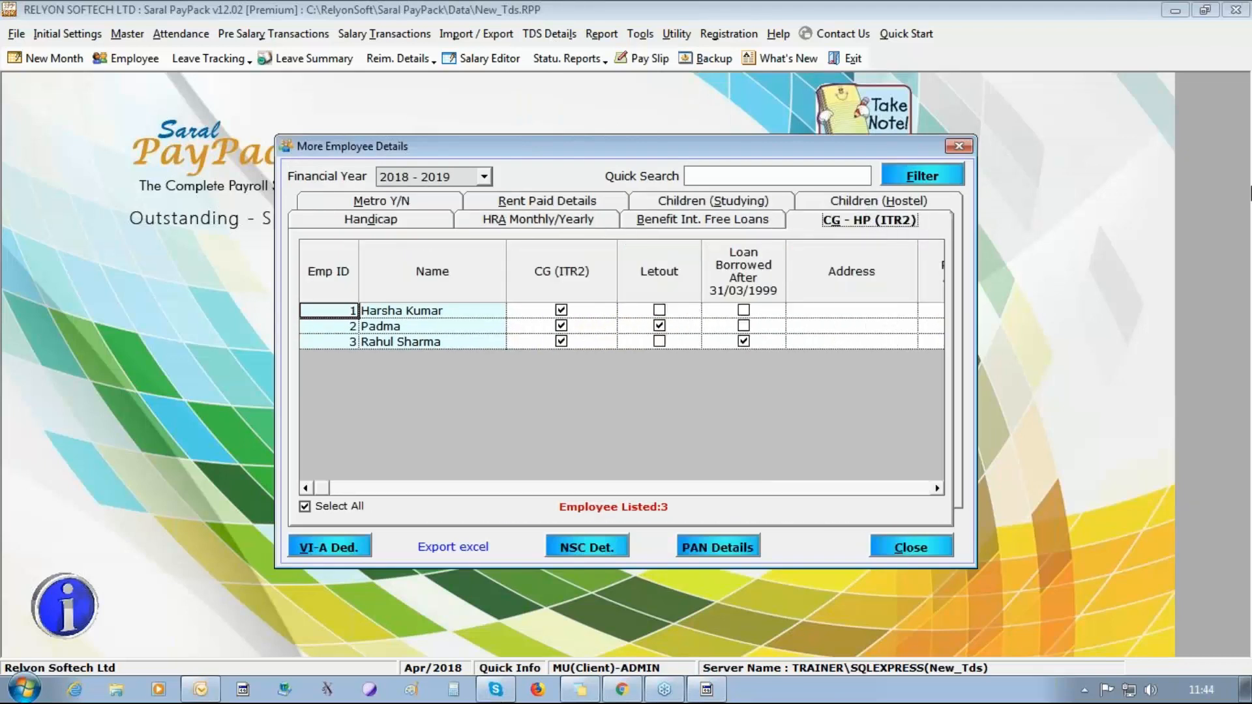
click(1237, 68)
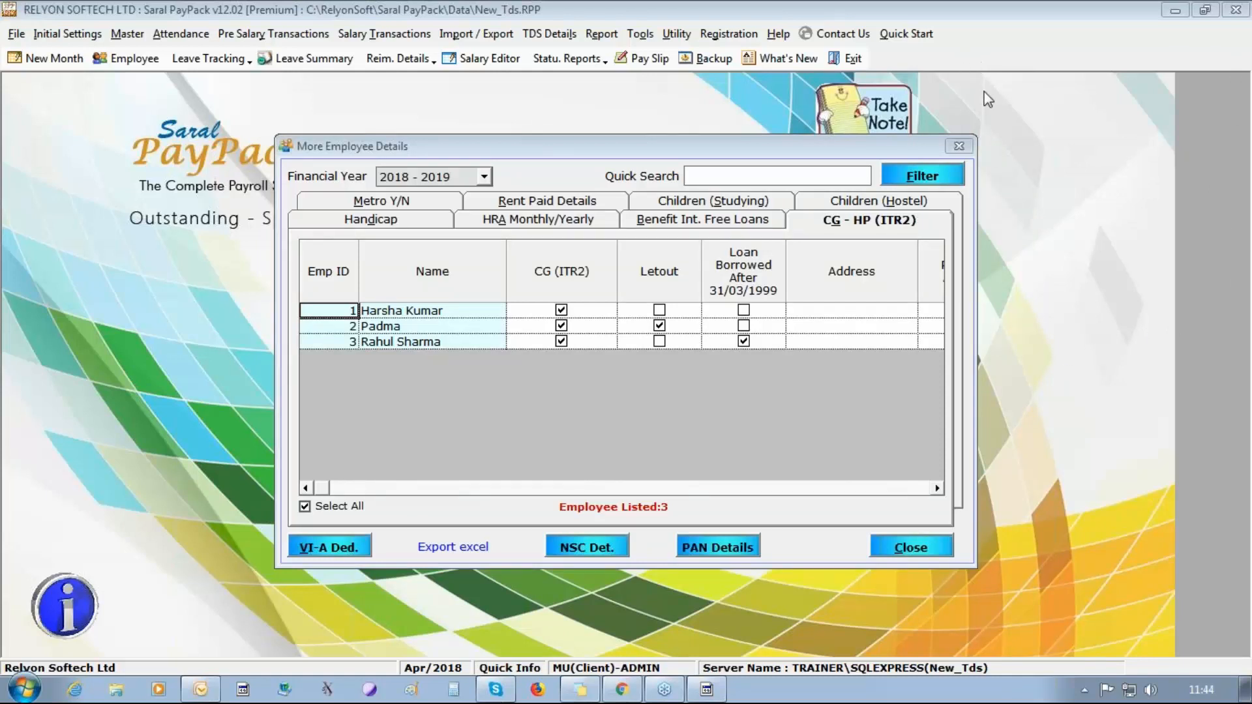
click(955, 146)
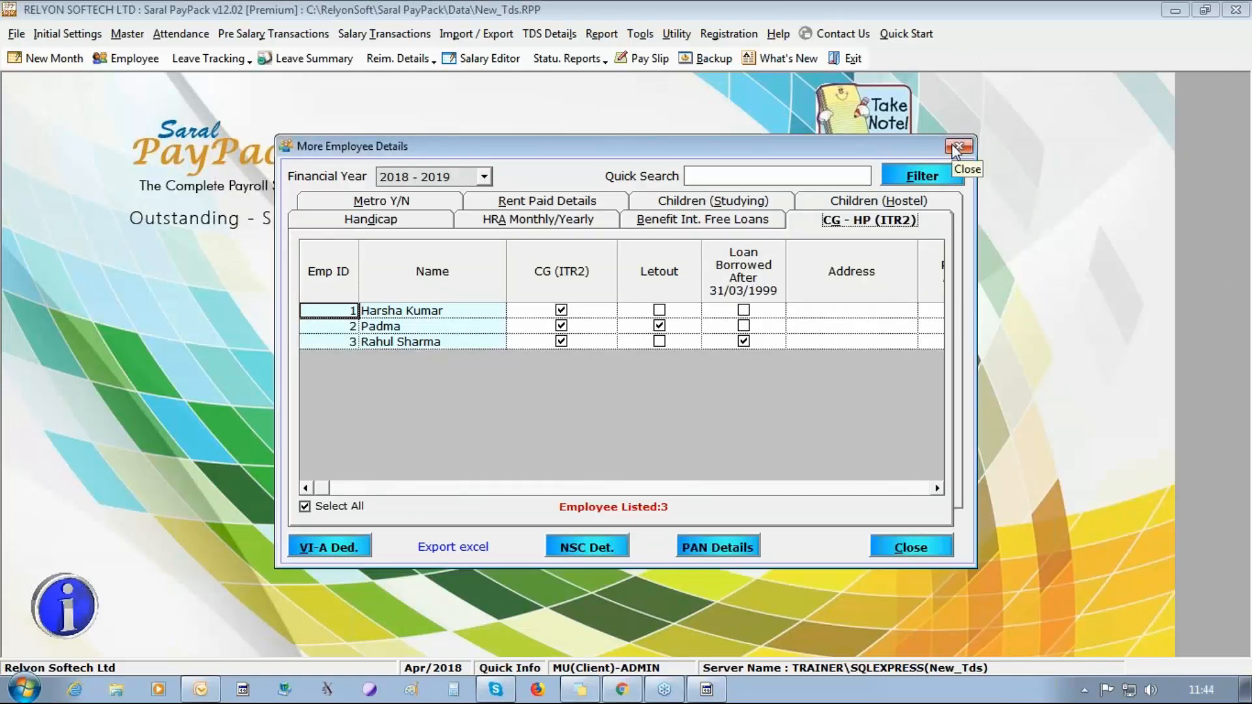
click(955, 147)
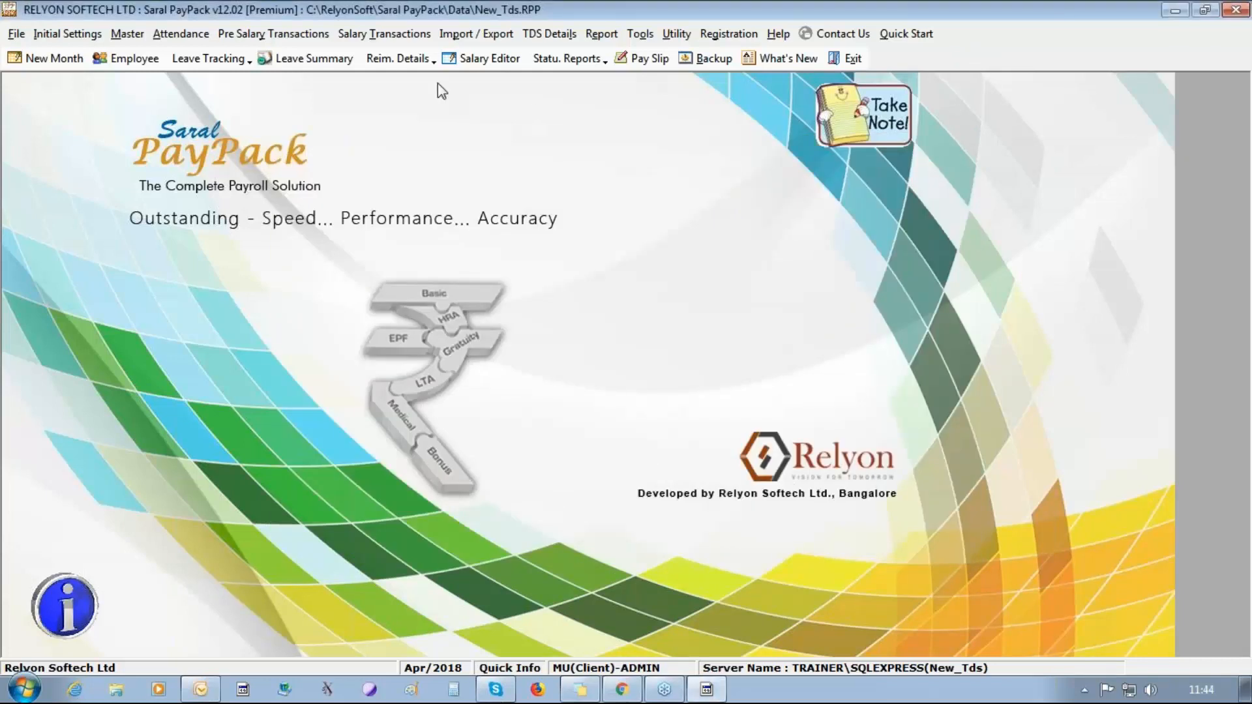
Port the 2018 - 2019 salary details of all three employees after accepting the salary calculation update, and close Port Details.
click(550, 33)
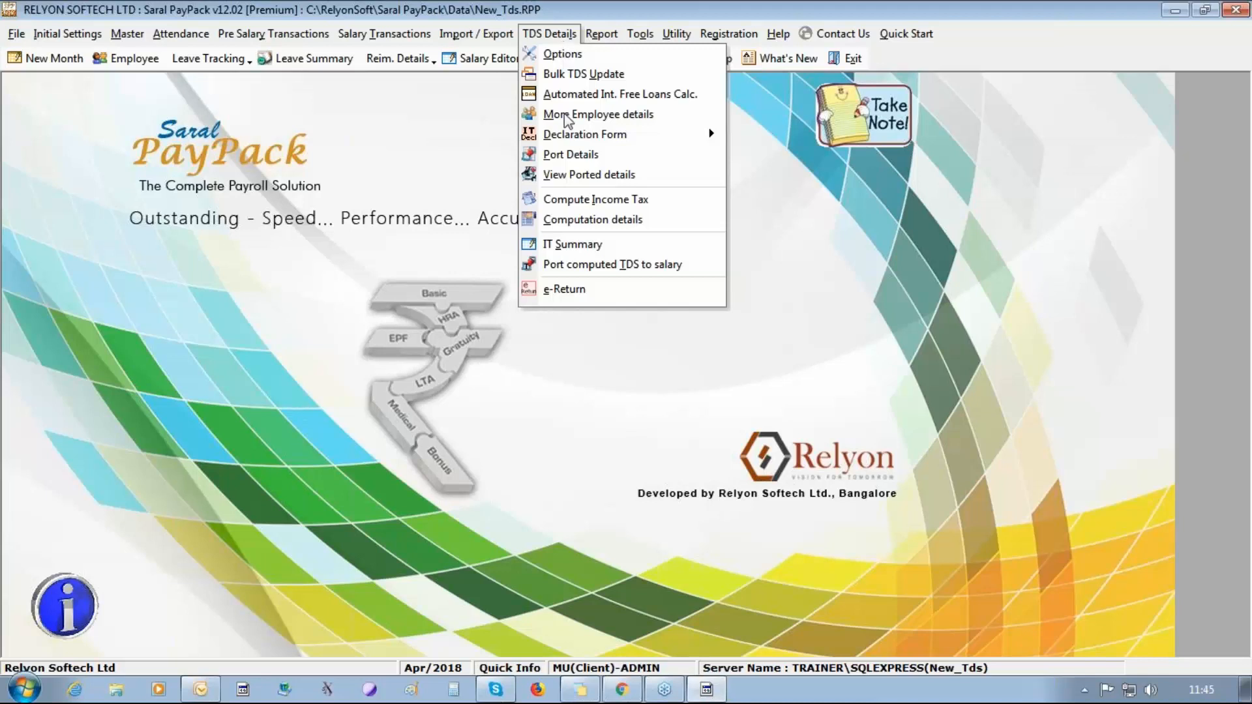
click(573, 157)
click(637, 423)
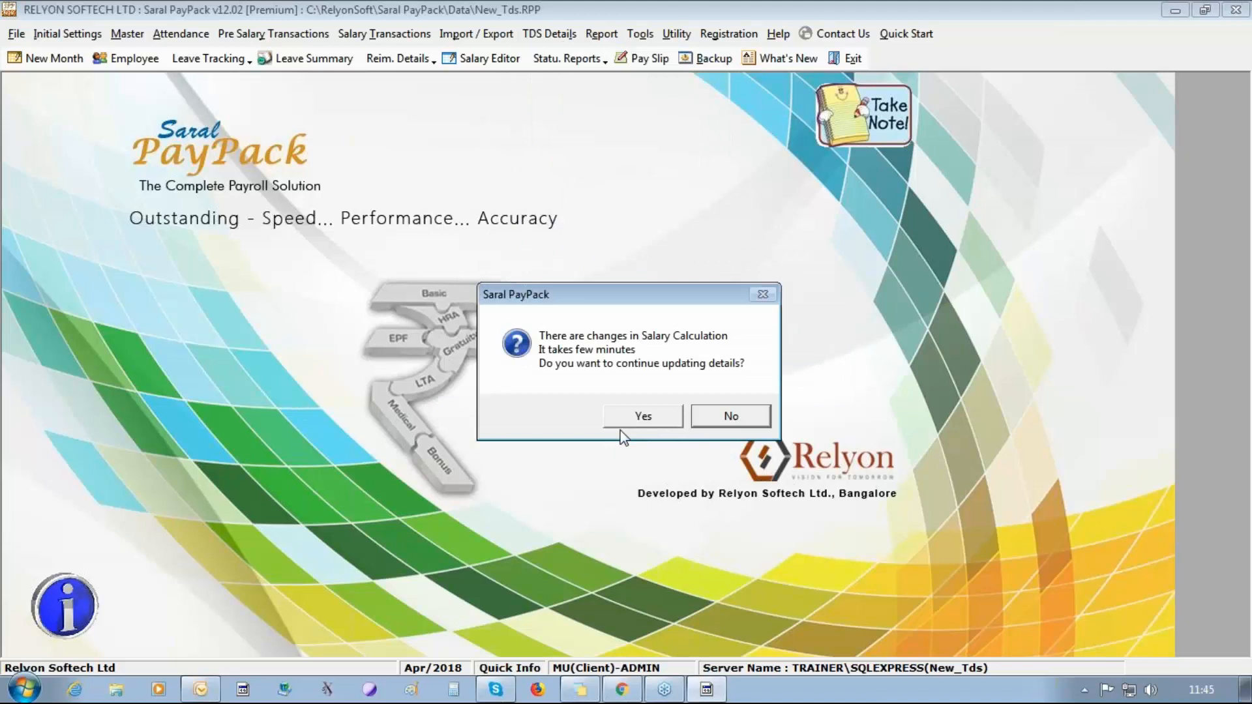
click(619, 424)
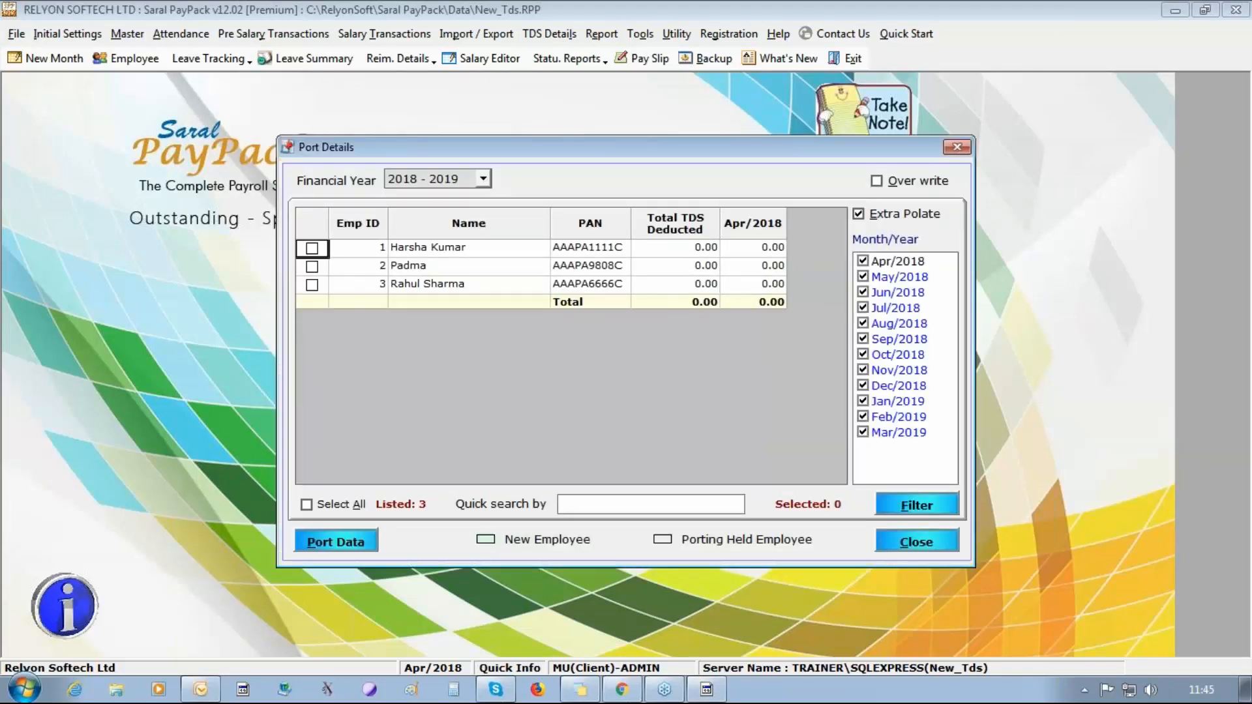
click(308, 505)
click(335, 542)
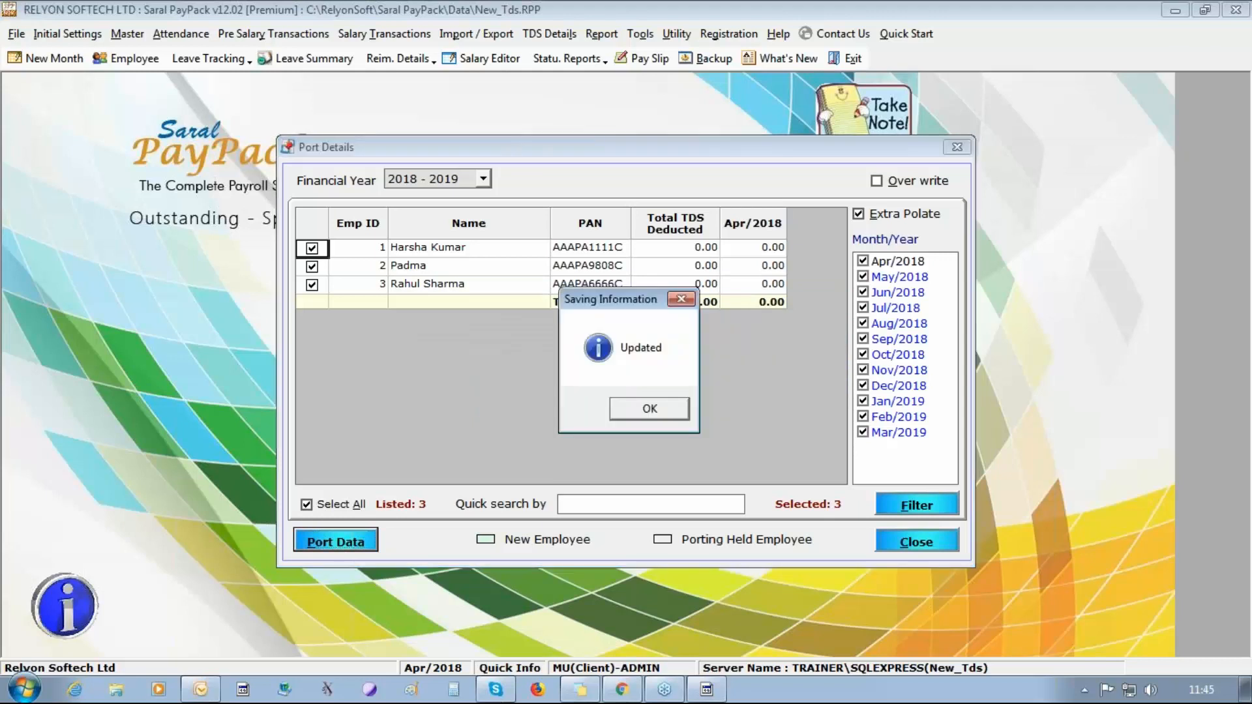
key(Return)
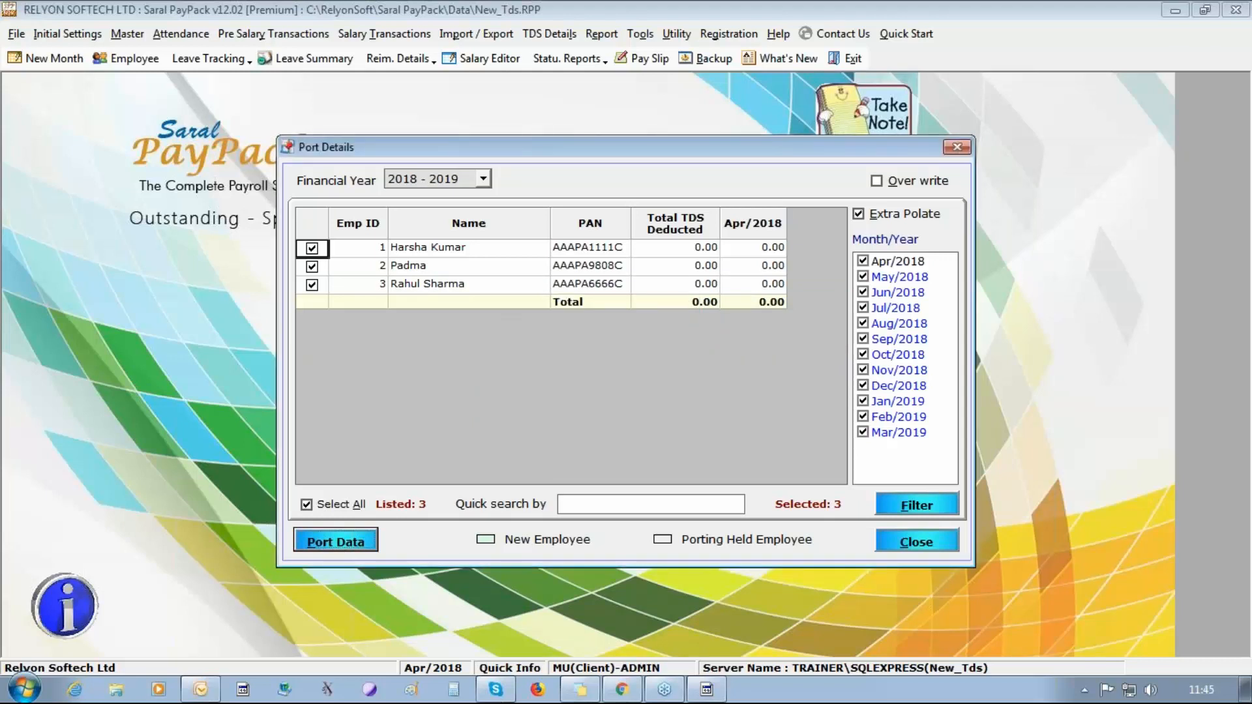
click(916, 542)
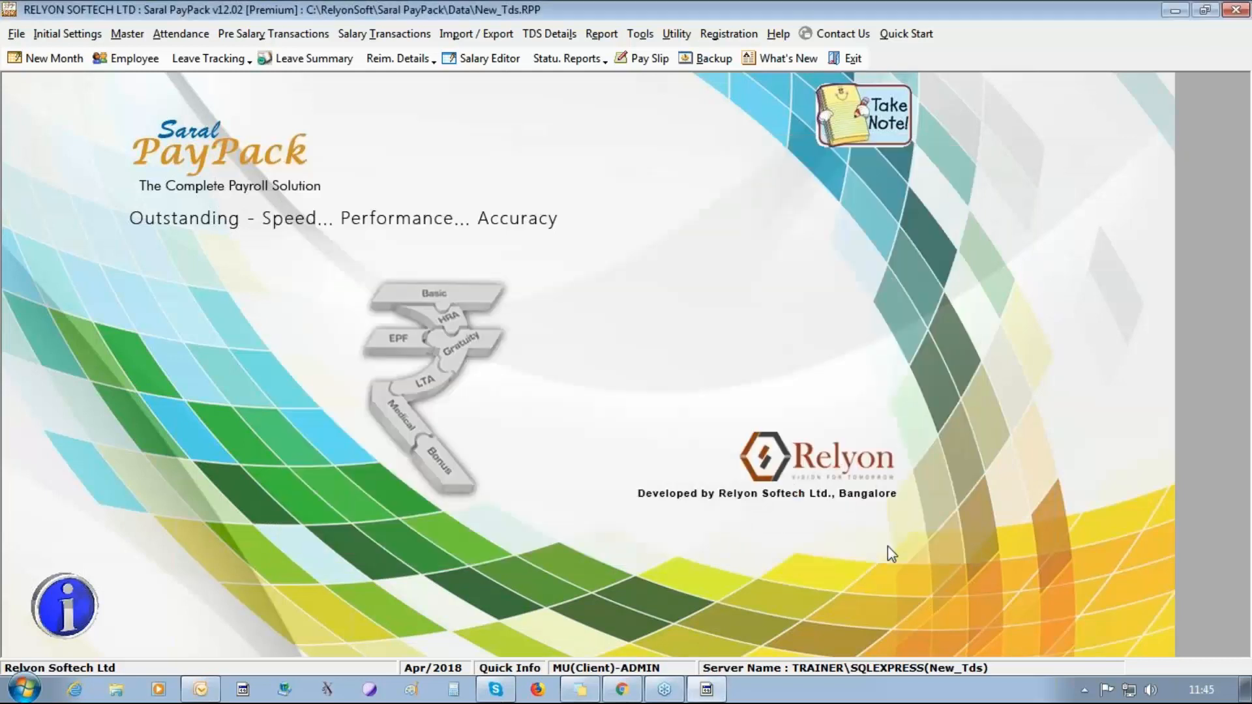
Open View Ported Details, accepting the salary calculation update.
click(567, 35)
click(600, 191)
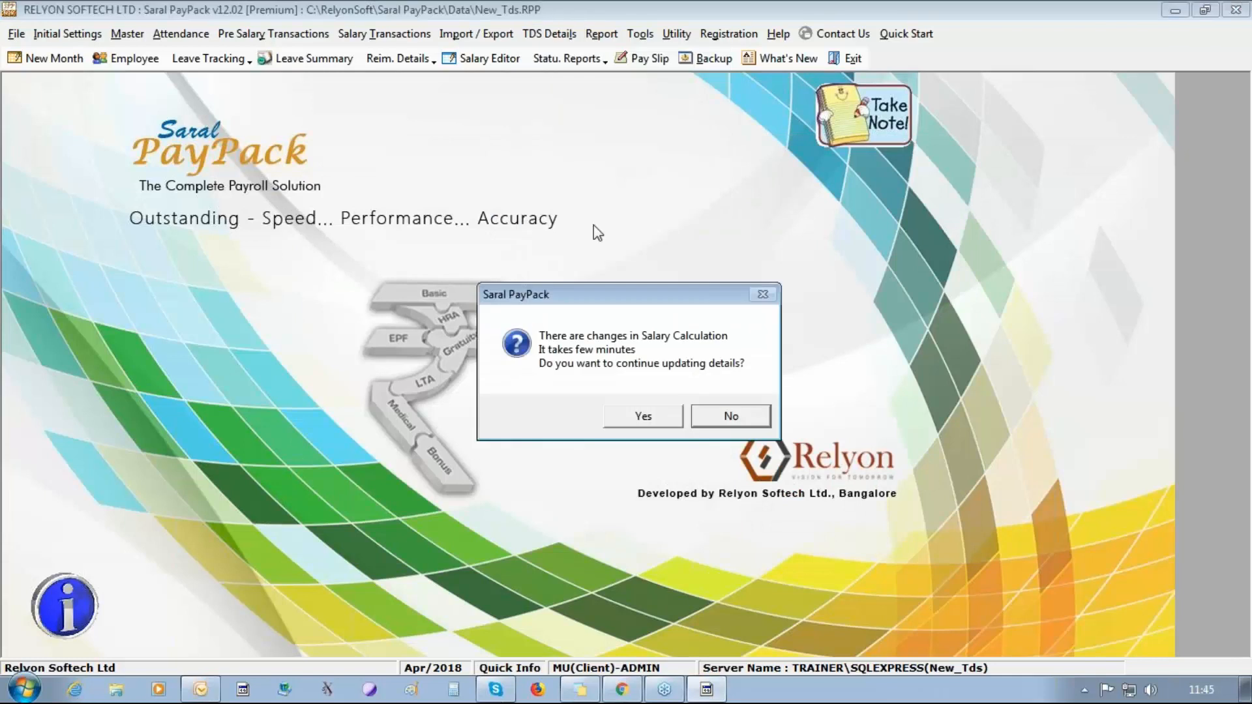
click(637, 424)
click(665, 415)
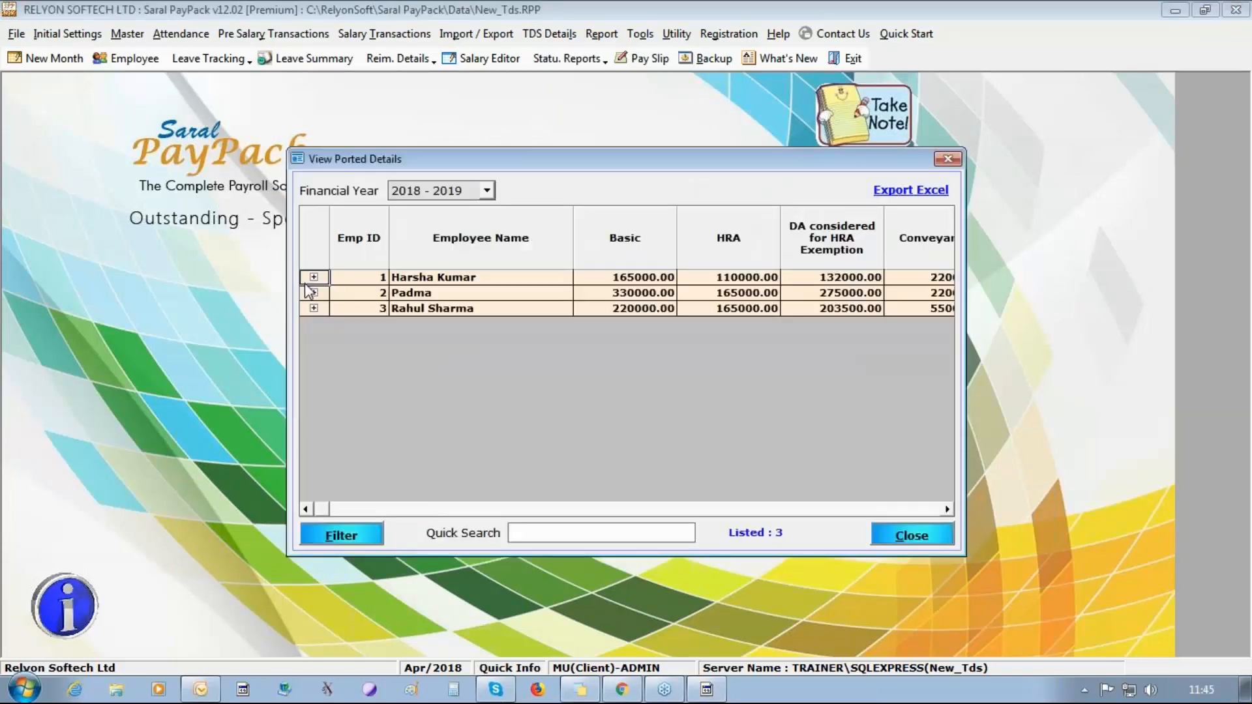
Expand the first employee's ported details and examine the monthly Basic, HRA, DA, Conveyance, Other Allowances and LTA amounts.
click(314, 277)
click(647, 313)
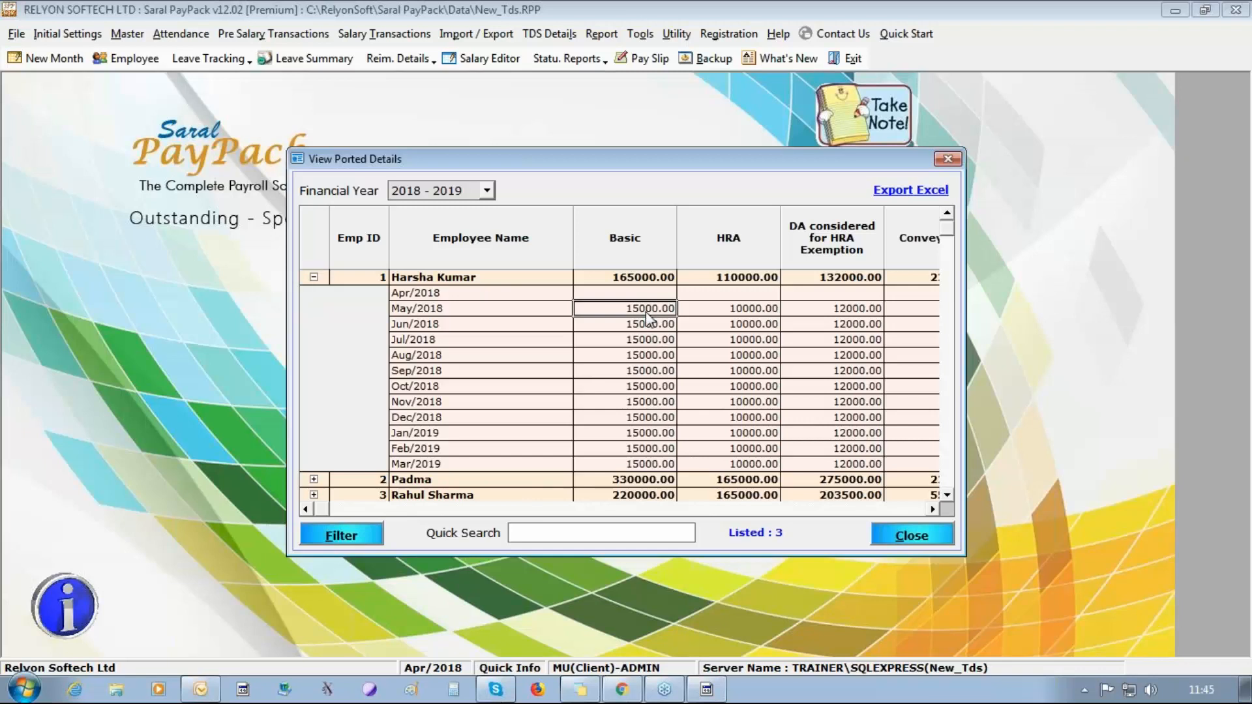
key(Right)
key(Right)
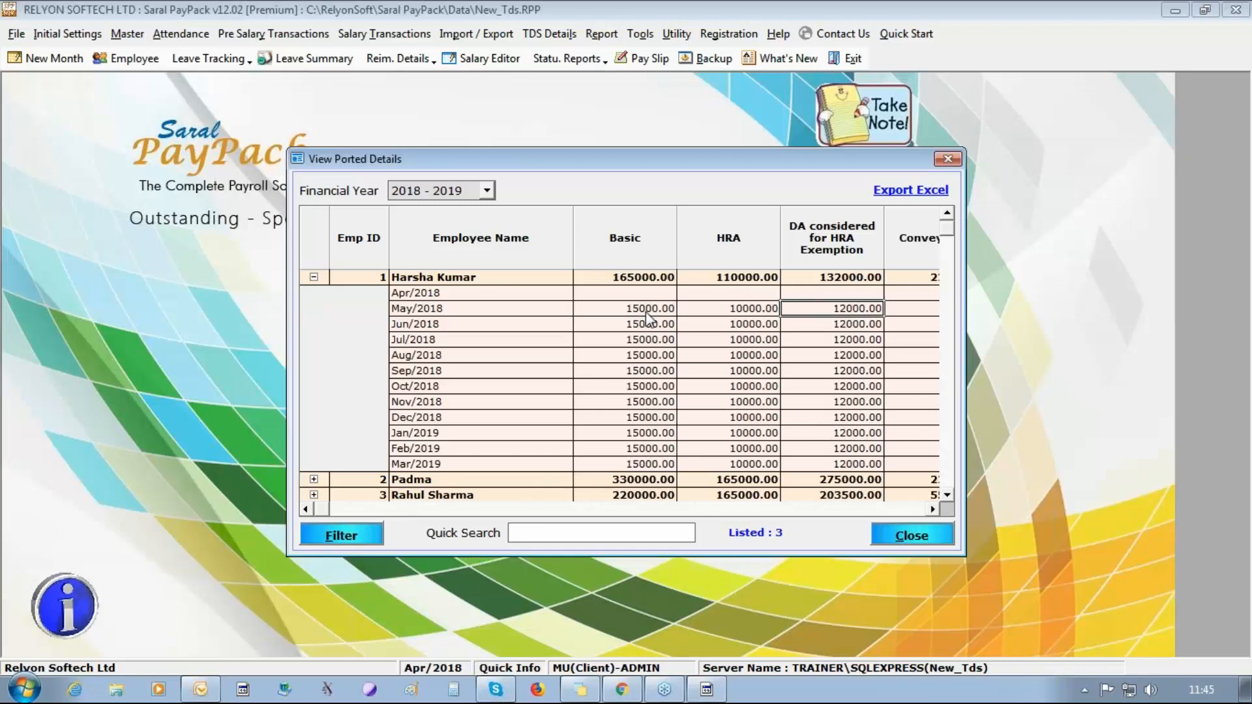
key(Down)
key(Down)
key(Down)
key(Right)
key(Right)
key(Right)
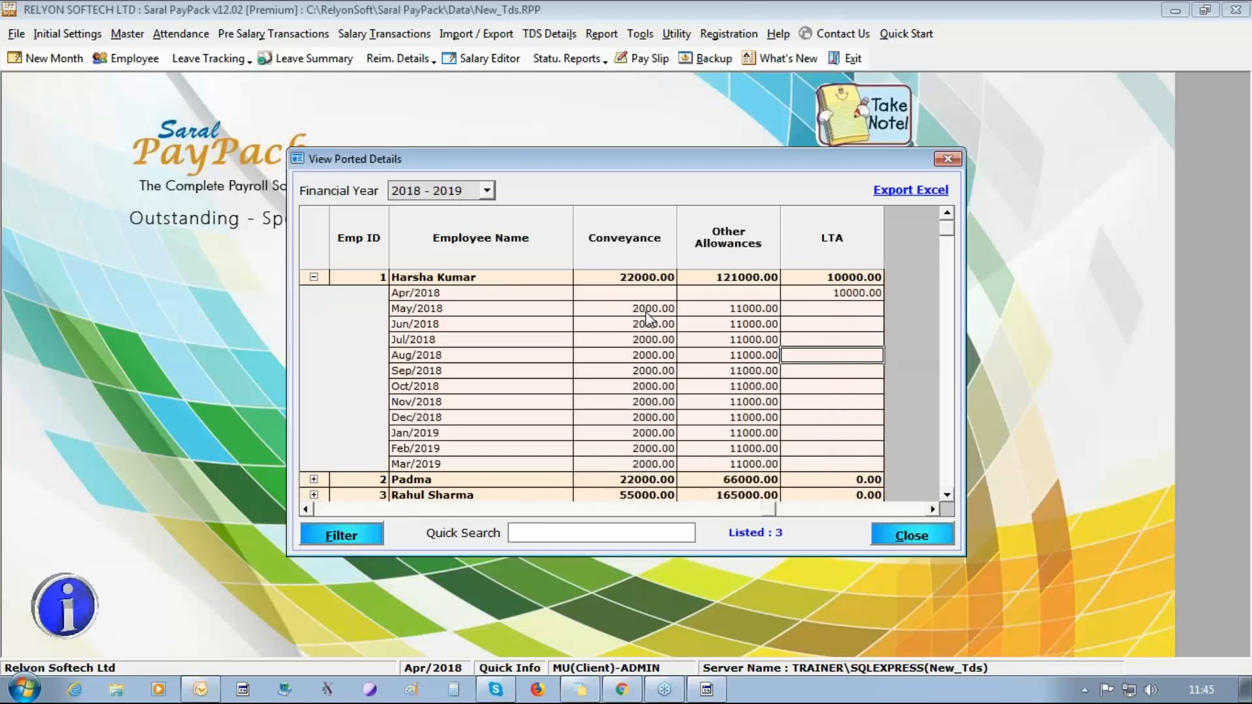
key(Down)
key(Down)
key(Down)
key(Down)
key(Down)
key(Down)
key(Down)
key(Down)
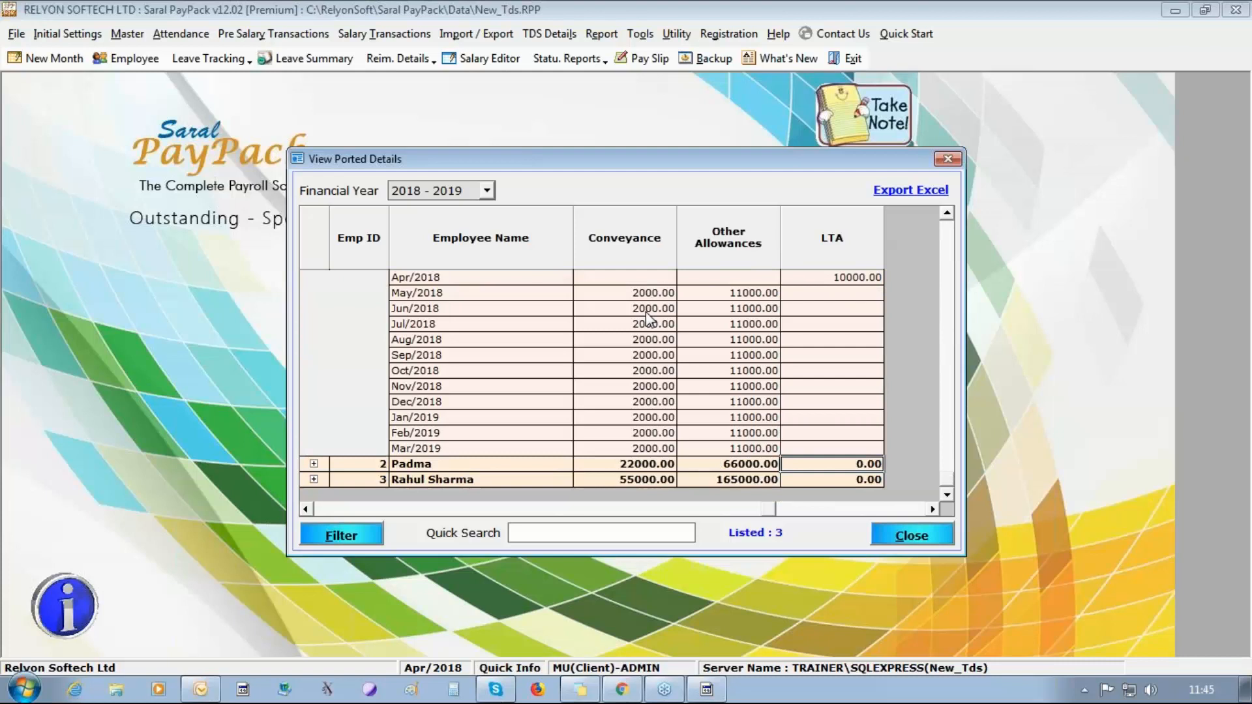
Expand the second employee's ported details, examine the monthly amounts, and close View Ported Details.
click(314, 463)
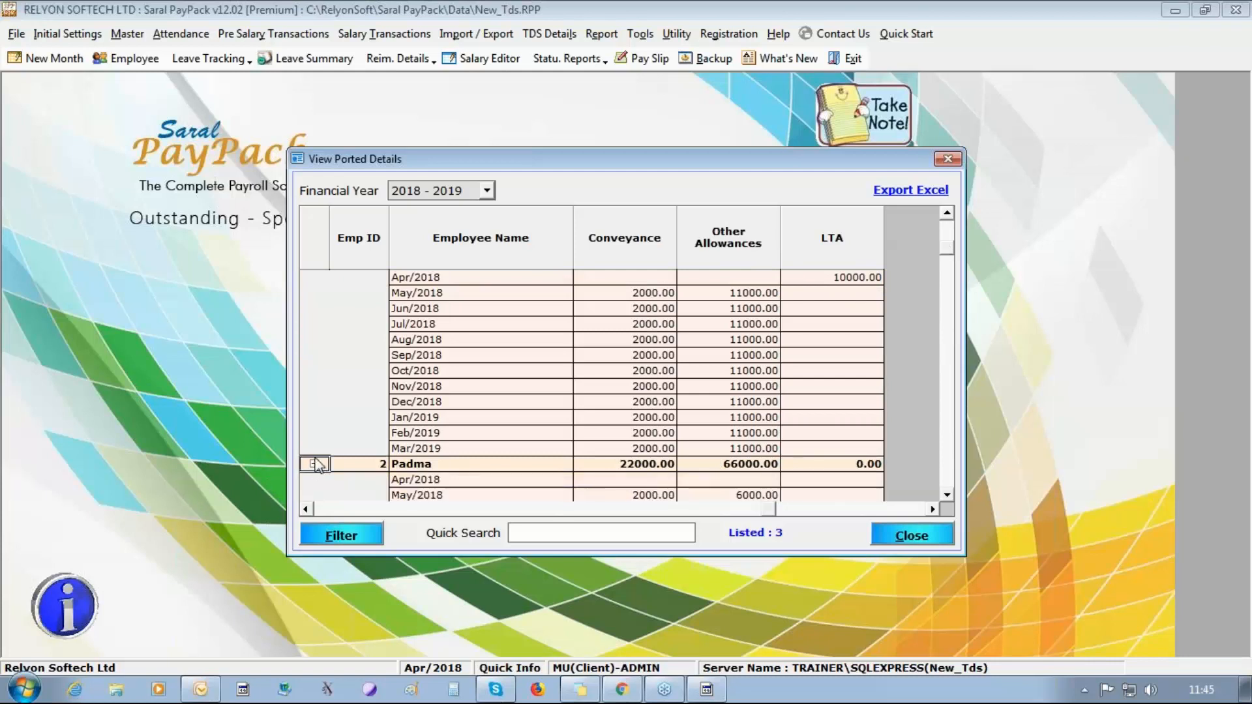
scroll(949, 495, down, 4)
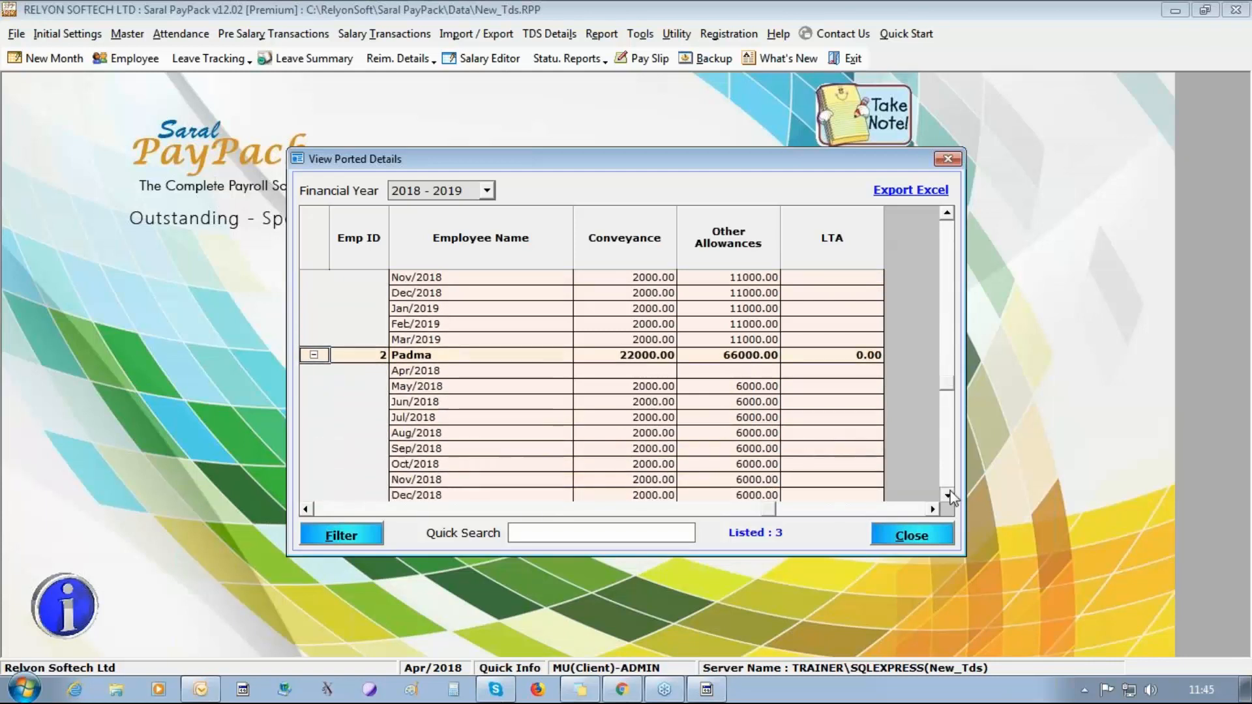
click(942, 542)
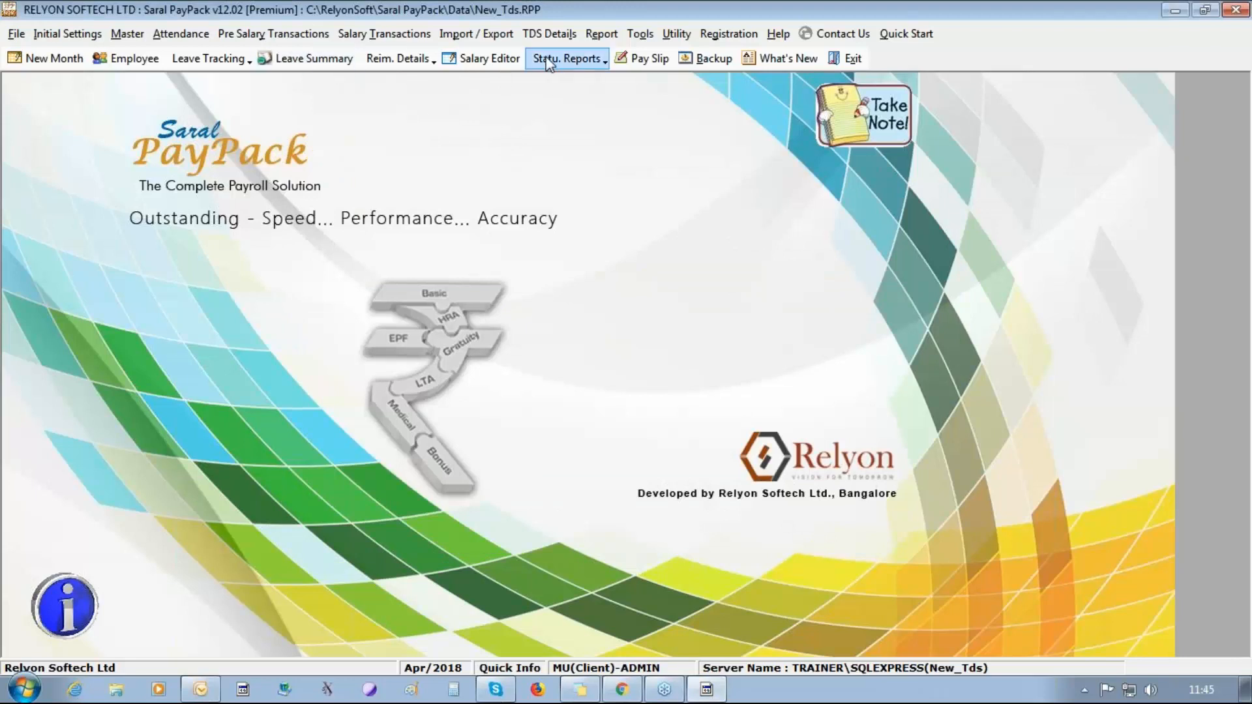
Accept the salary calculation update, port the 2018 - 2019 details of all employees with Over write enabled, and close Port Details.
click(549, 33)
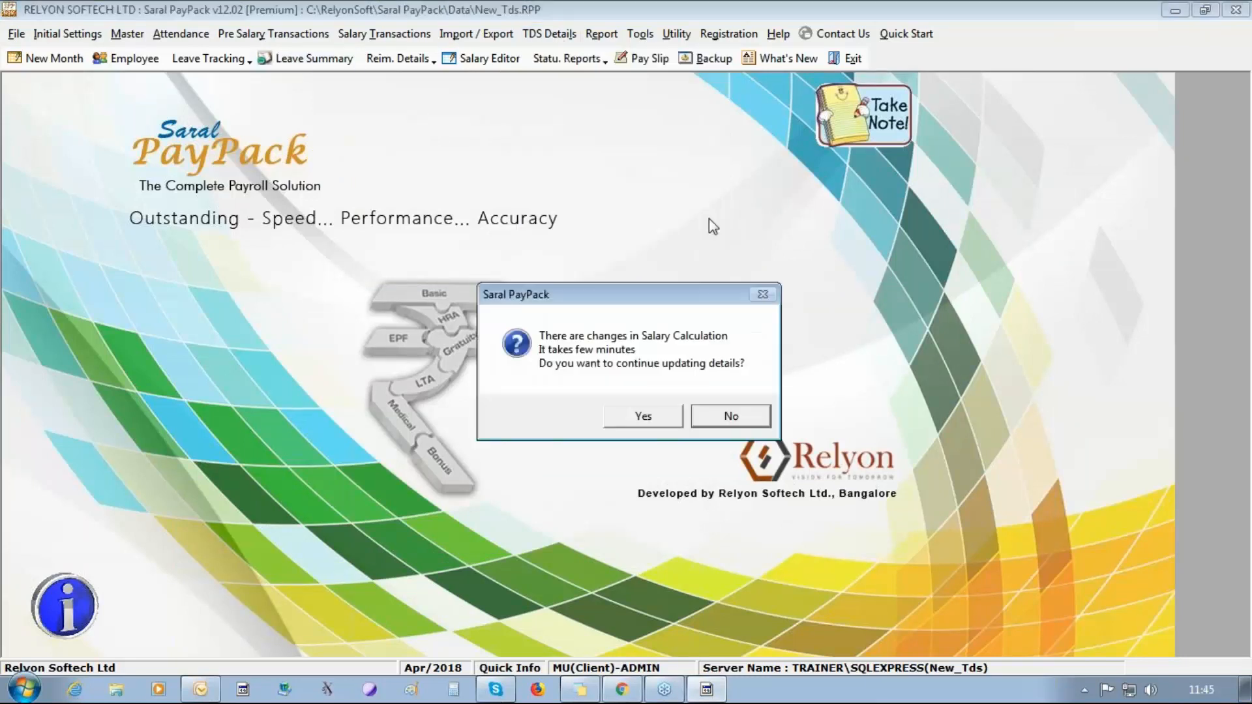
click(657, 422)
click(657, 422)
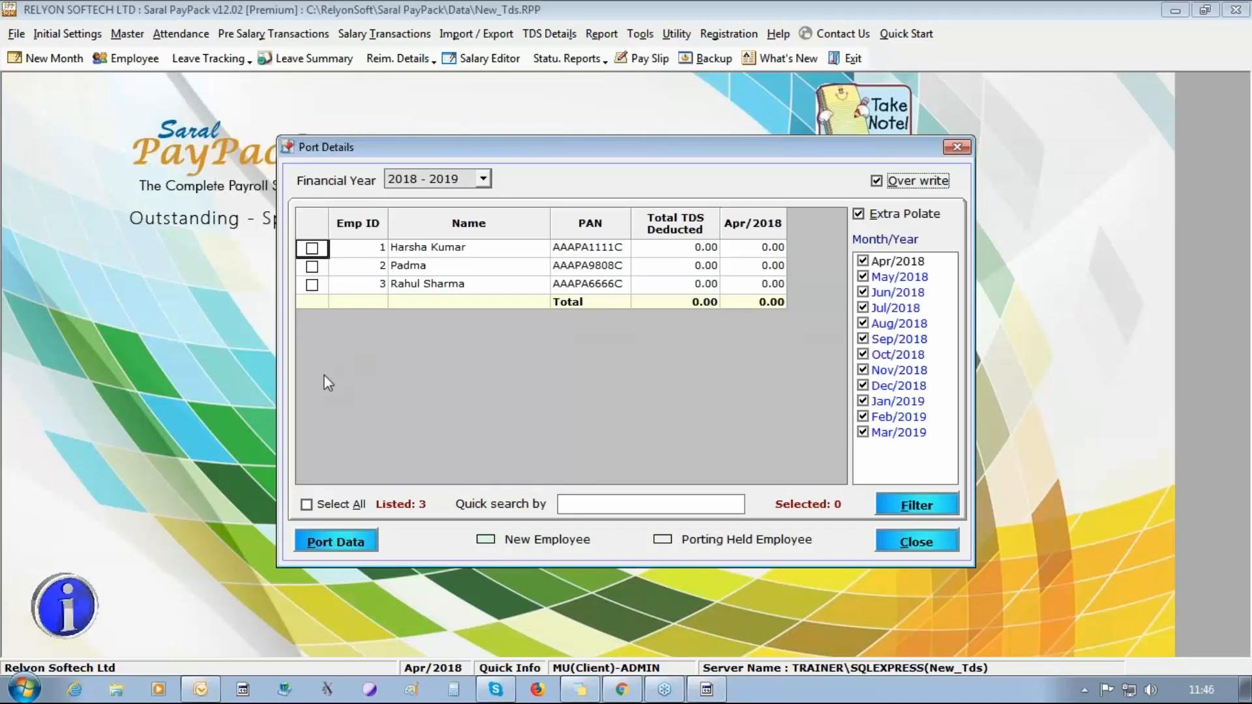
click(306, 504)
click(335, 542)
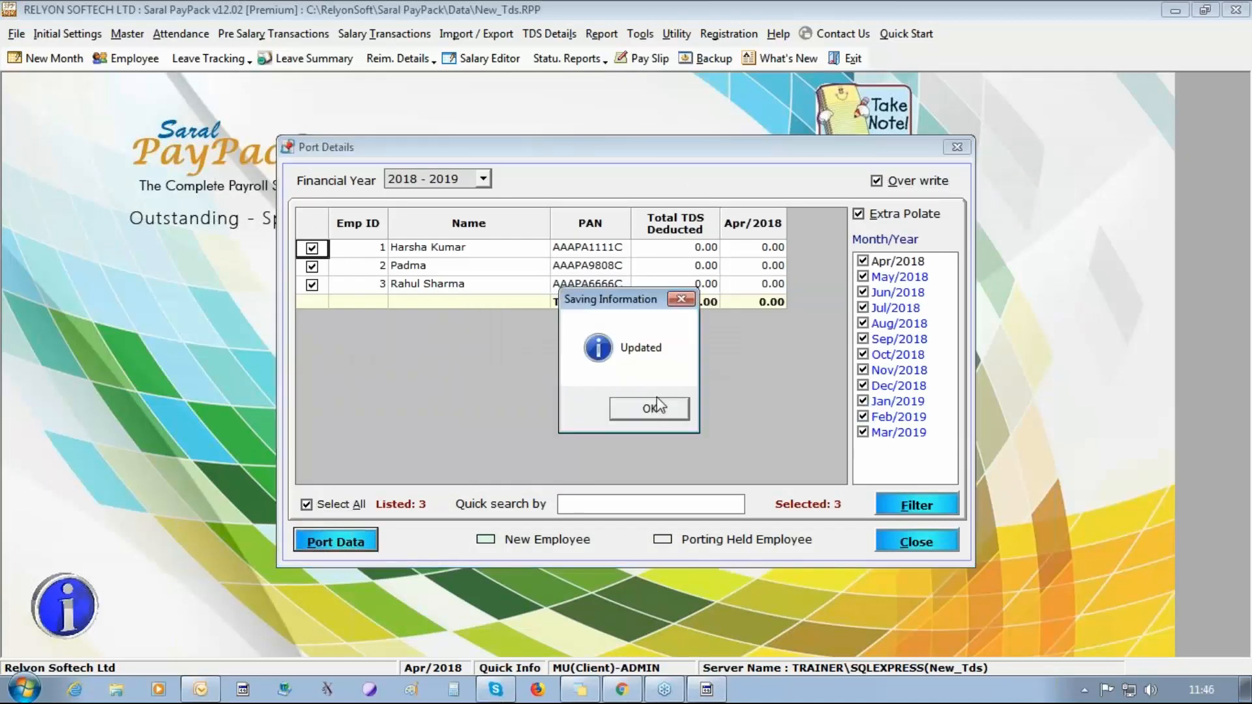
click(659, 406)
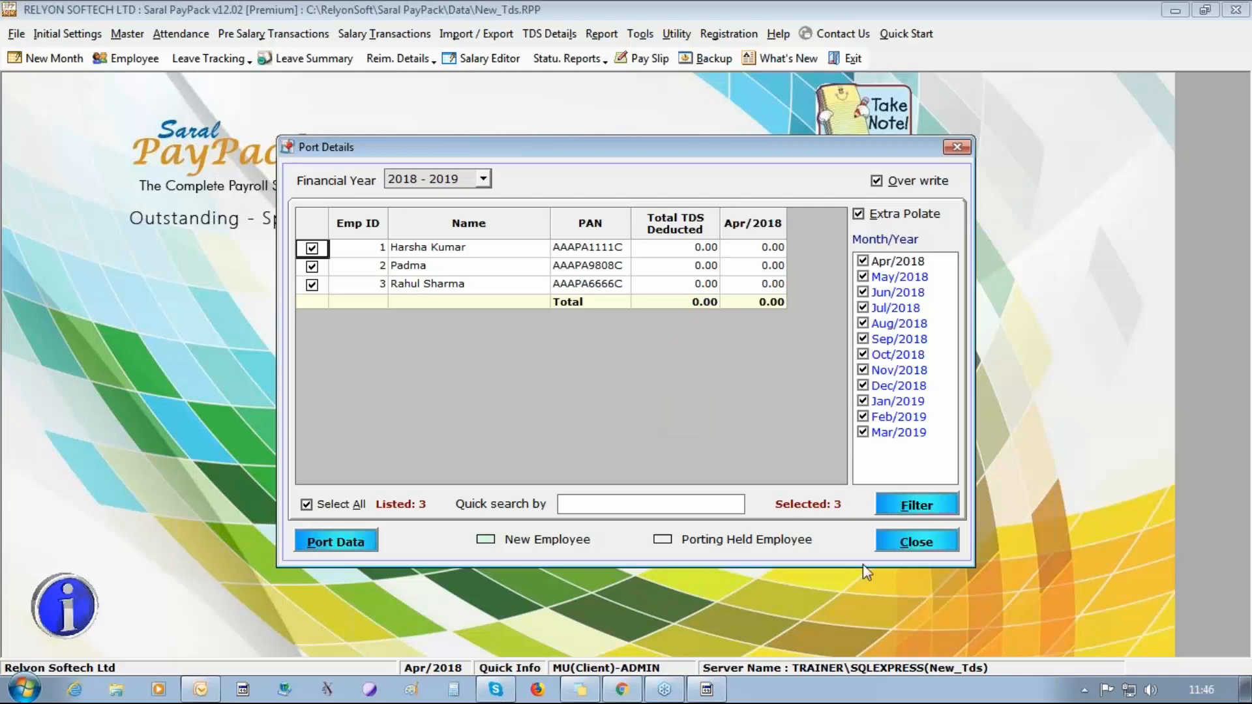
click(910, 541)
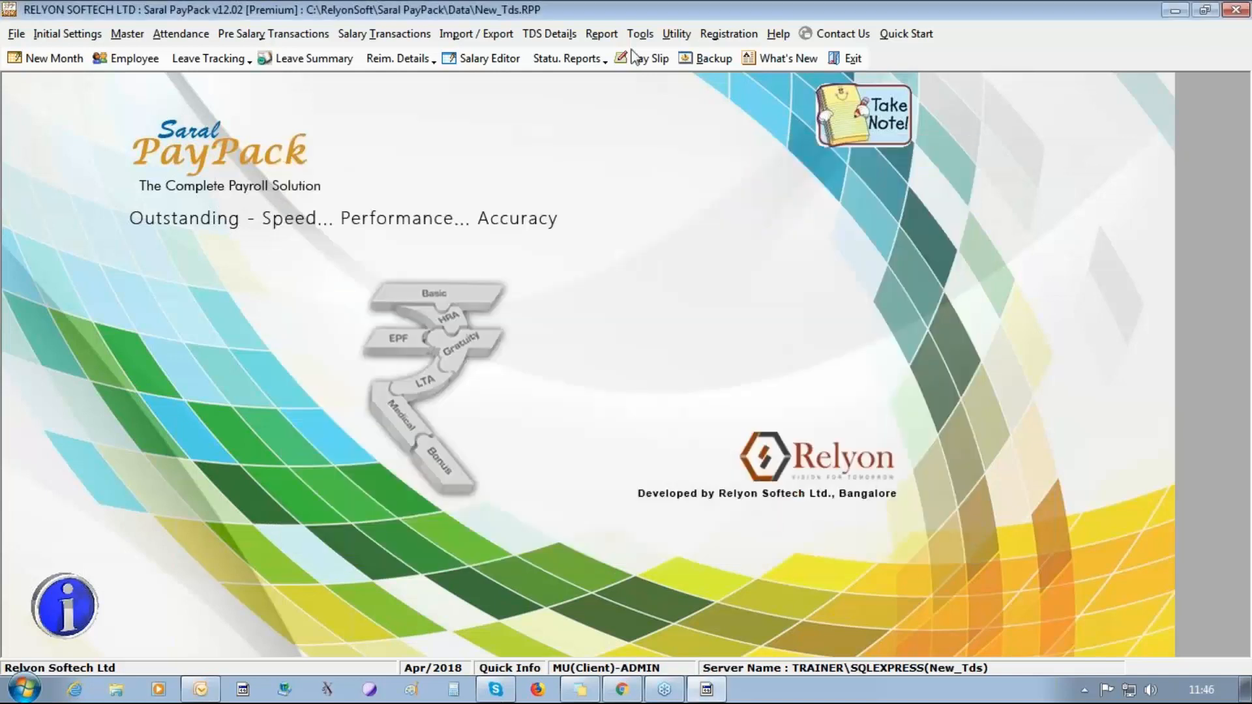
Open View Ported Details with the salary calculation update accepted, check the first employee's monthly amounts, and close it.
click(549, 34)
click(570, 154)
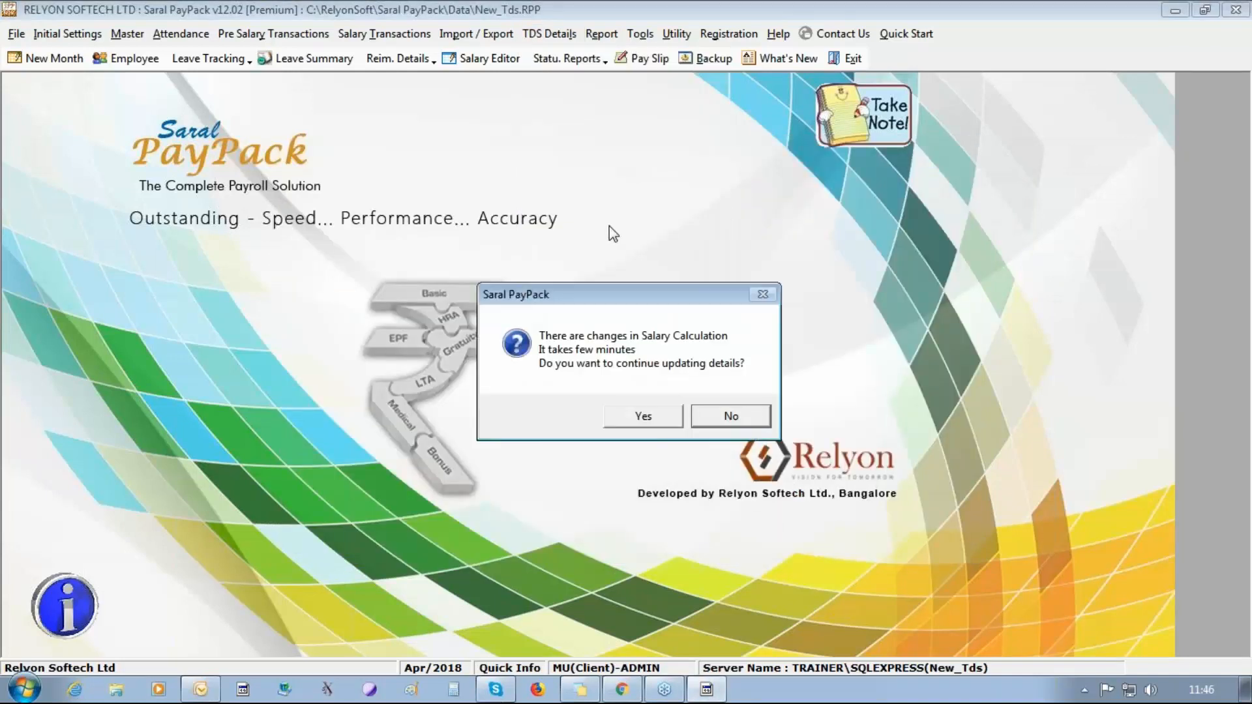
click(569, 413)
click(567, 415)
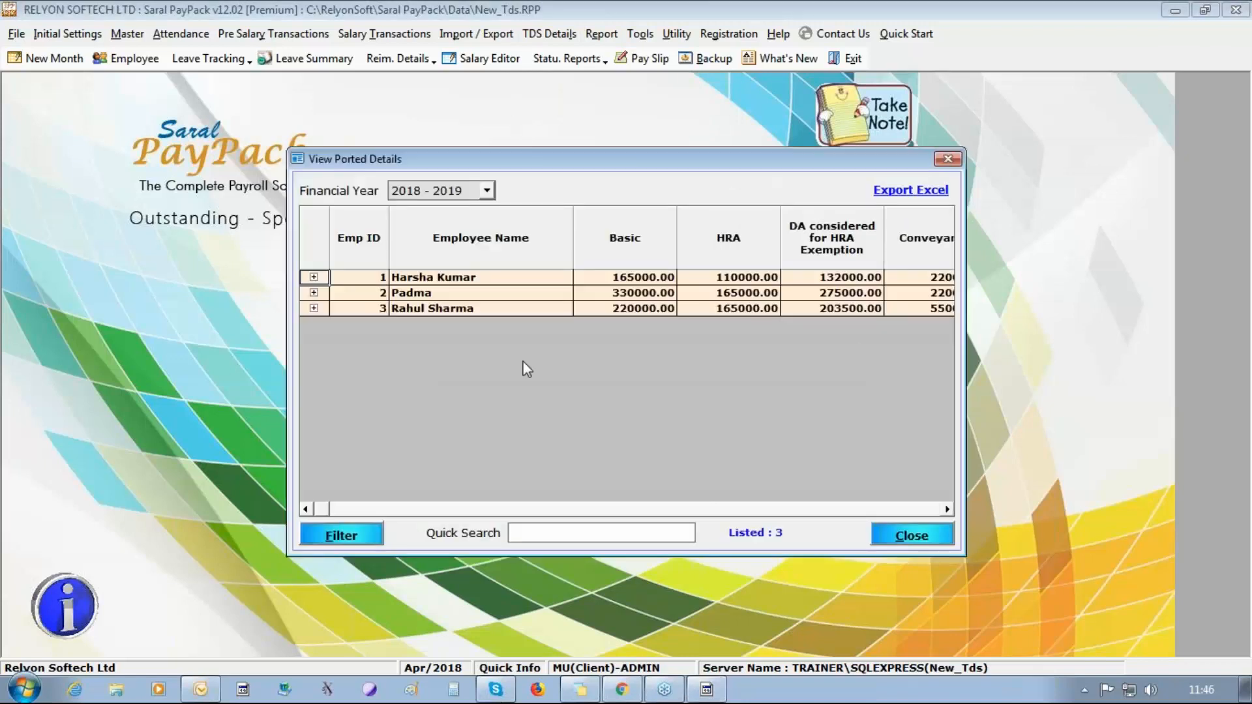
click(314, 277)
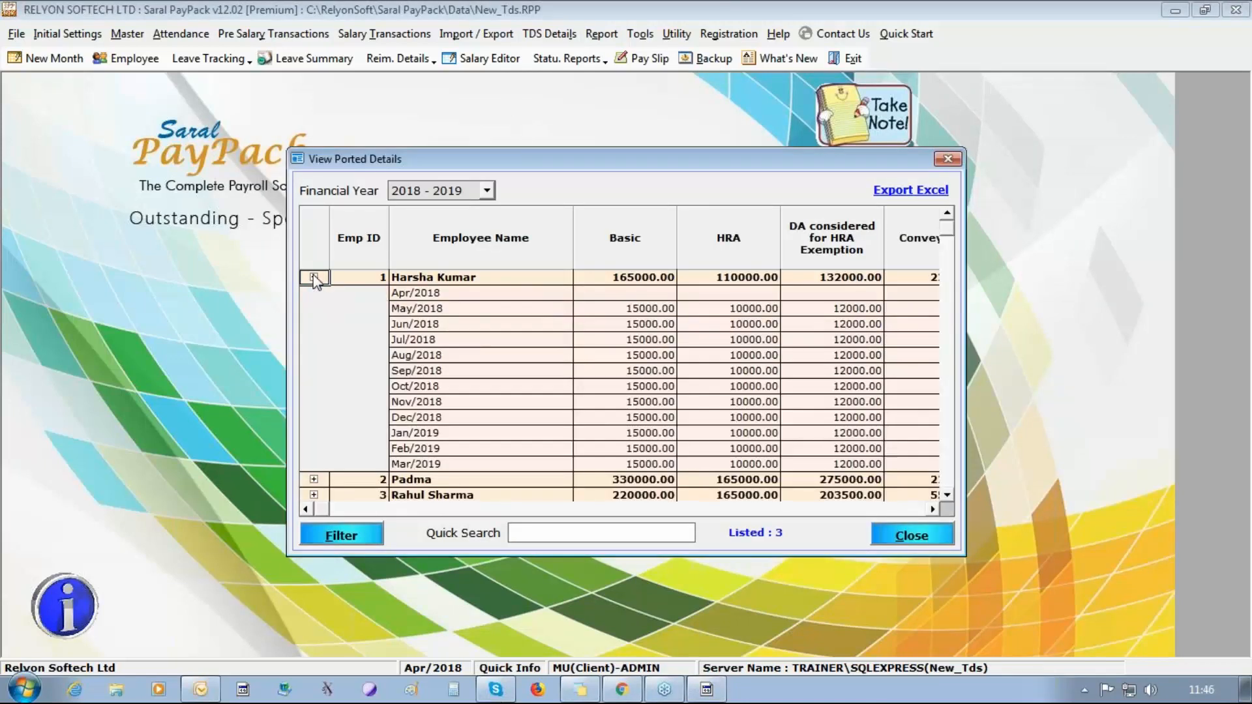
click(313, 277)
click(946, 538)
Open the Monthly Salary Editor, accept the ESI applicability update, and disable ESI applicability for all listed employees.
click(483, 58)
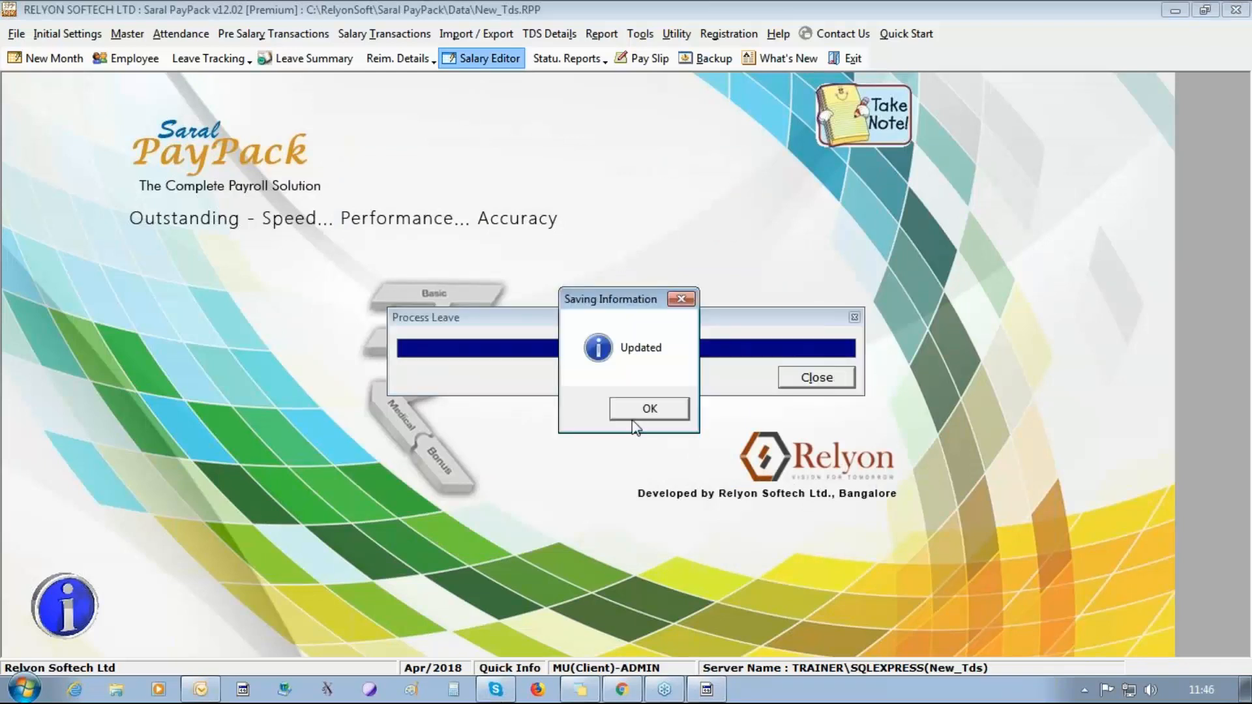
click(632, 420)
click(634, 420)
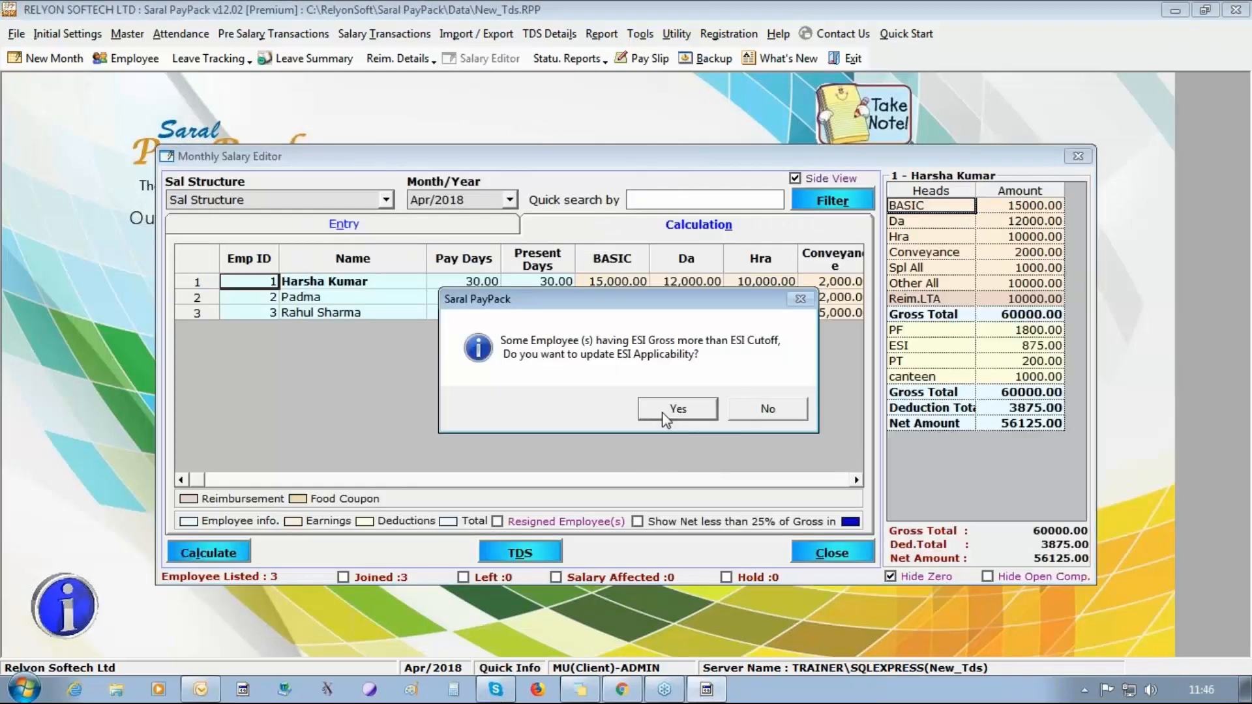
click(663, 413)
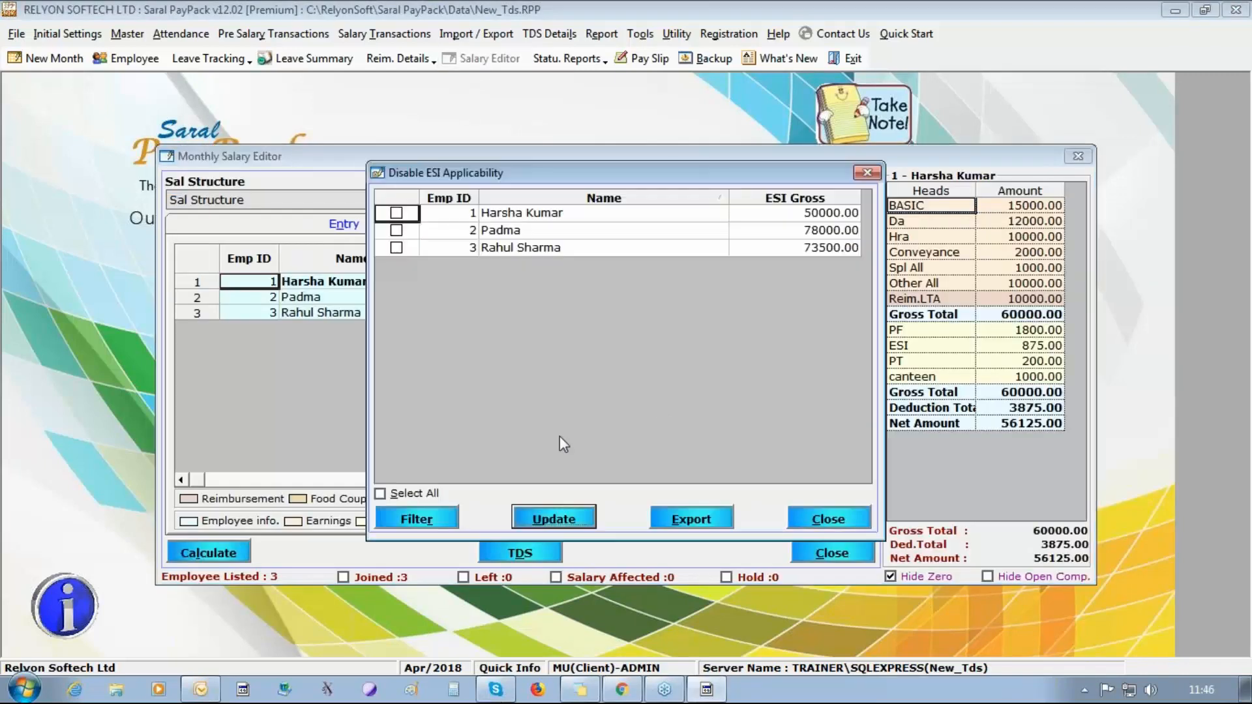
click(391, 495)
click(587, 522)
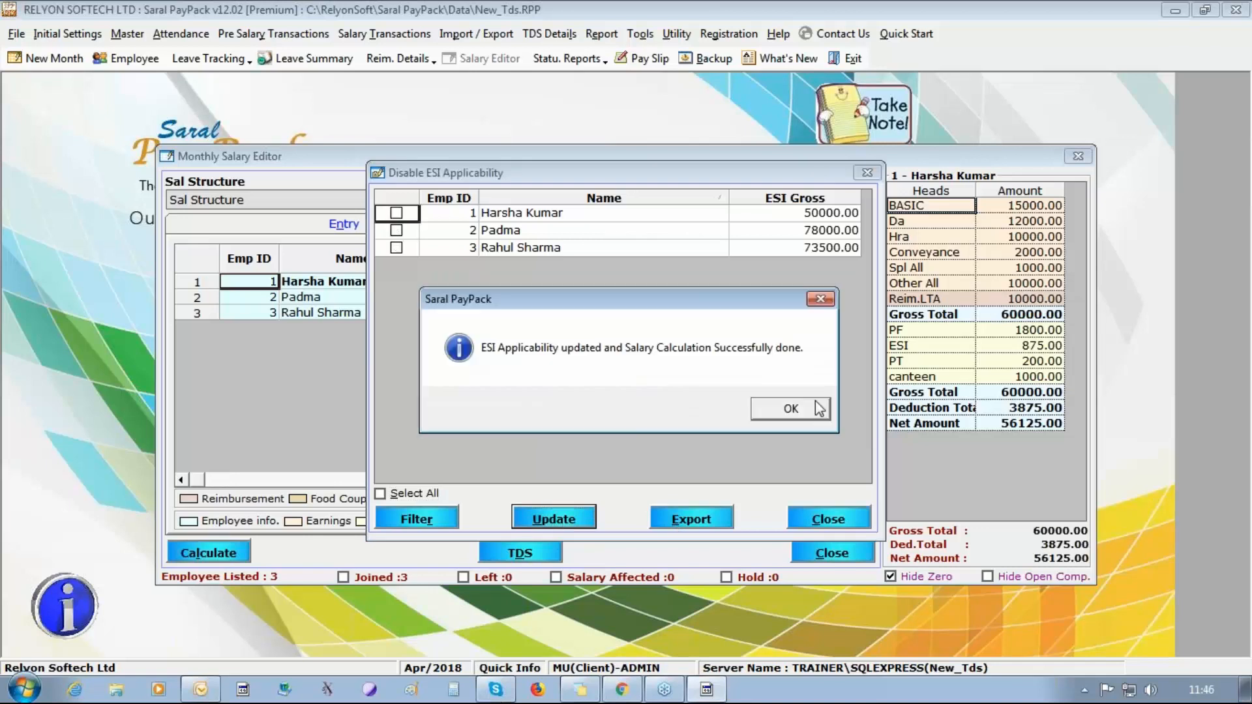
click(809, 411)
click(836, 519)
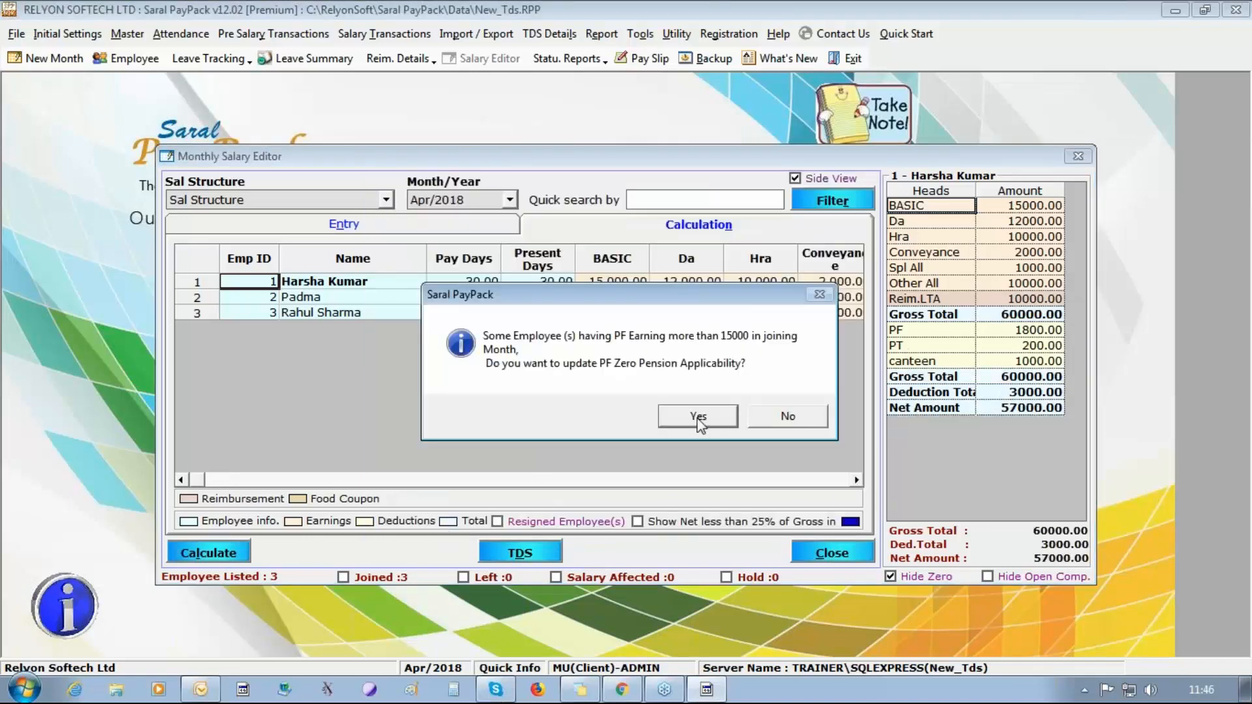
Accept the PF Zero Pension update and enable PF Zero Pension applicability for all listed employees.
click(705, 414)
click(380, 494)
click(554, 520)
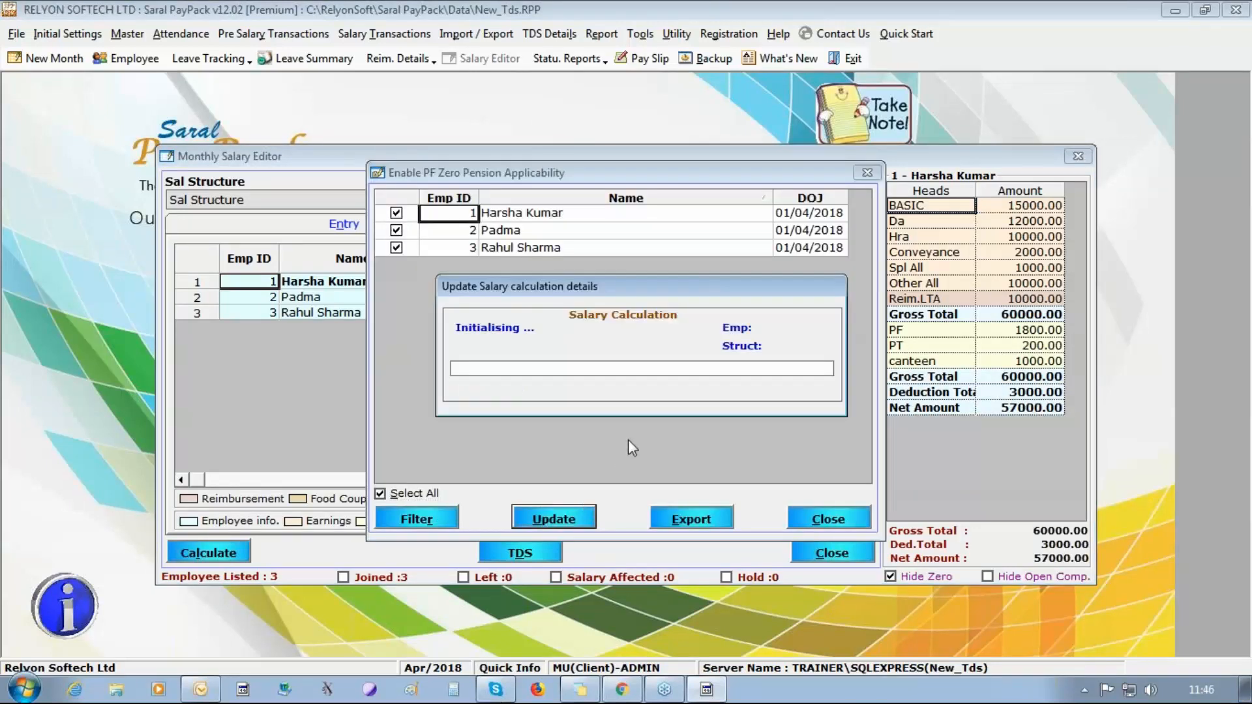
click(799, 409)
click(827, 519)
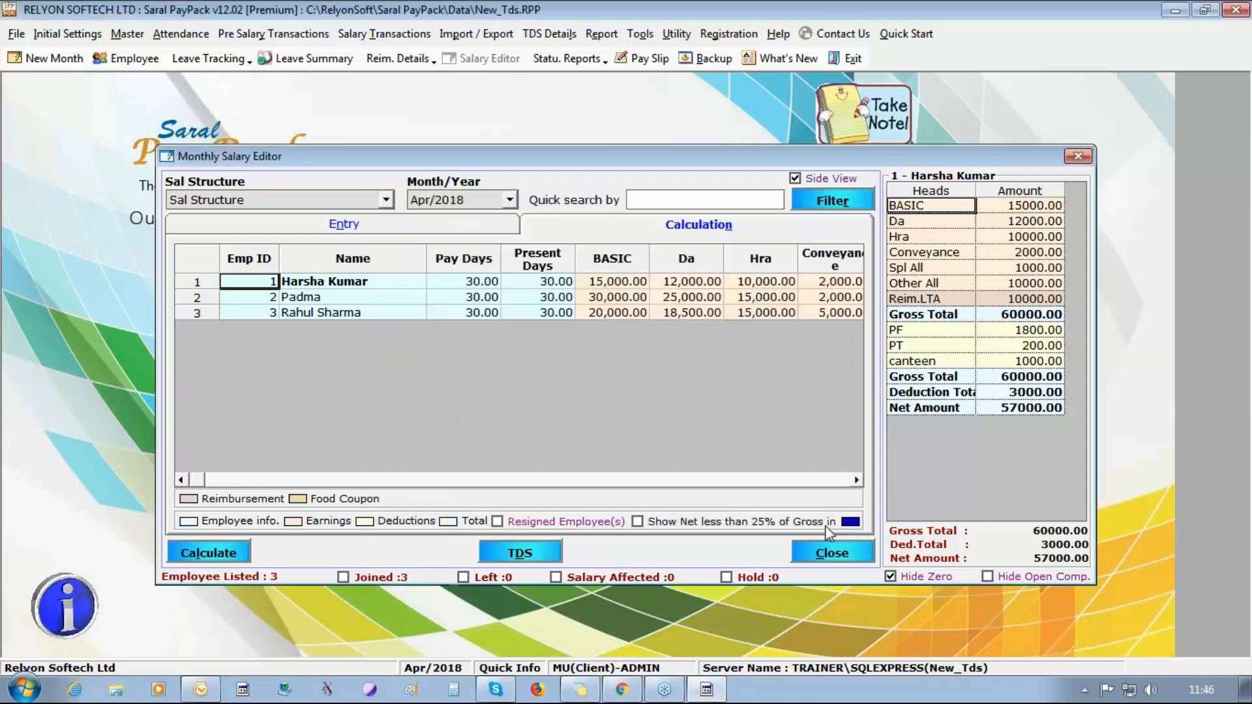
Run the TDS process for Apr/2018 from the Monthly Salary Editor, including the income tax computation, and close the editor.
click(537, 552)
click(648, 408)
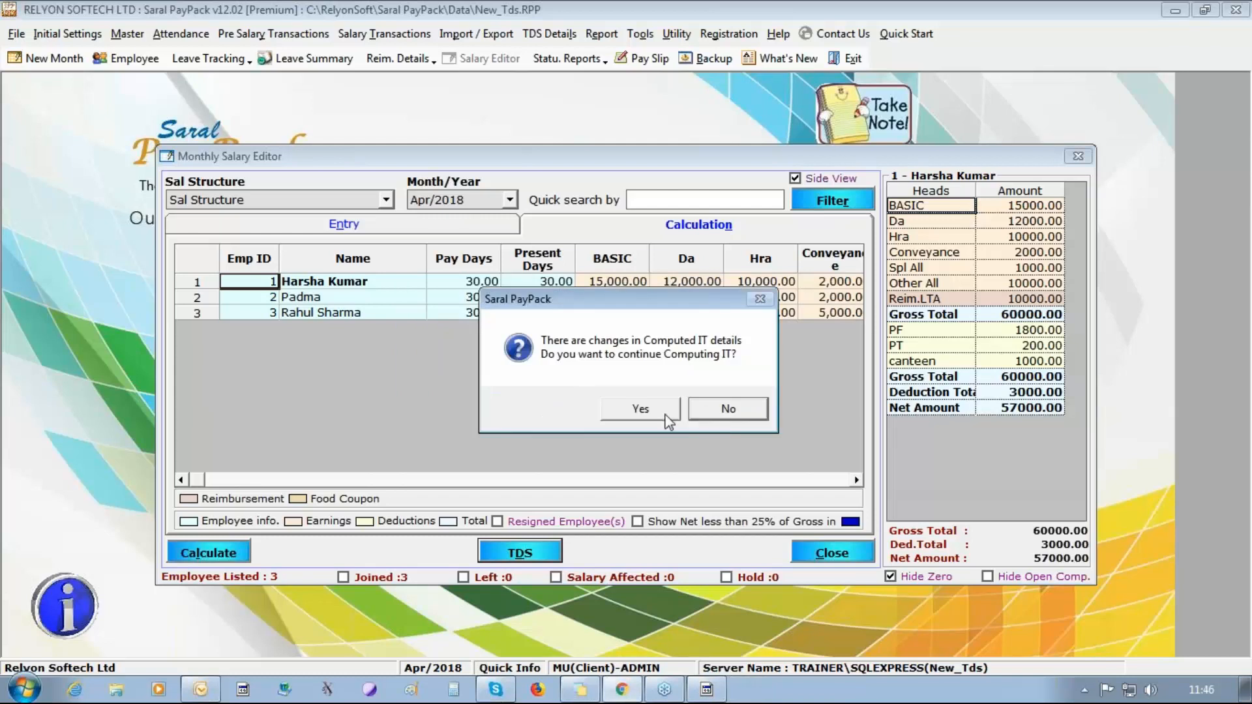
click(666, 417)
click(715, 476)
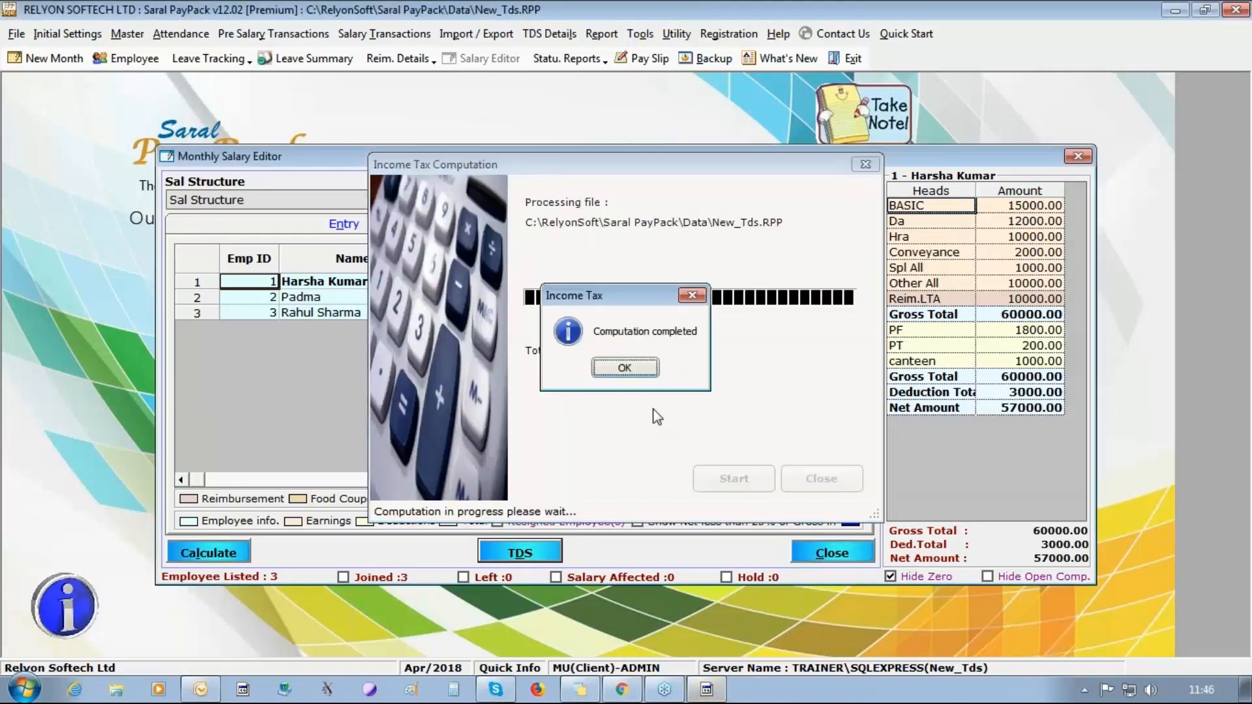
click(624, 372)
click(801, 469)
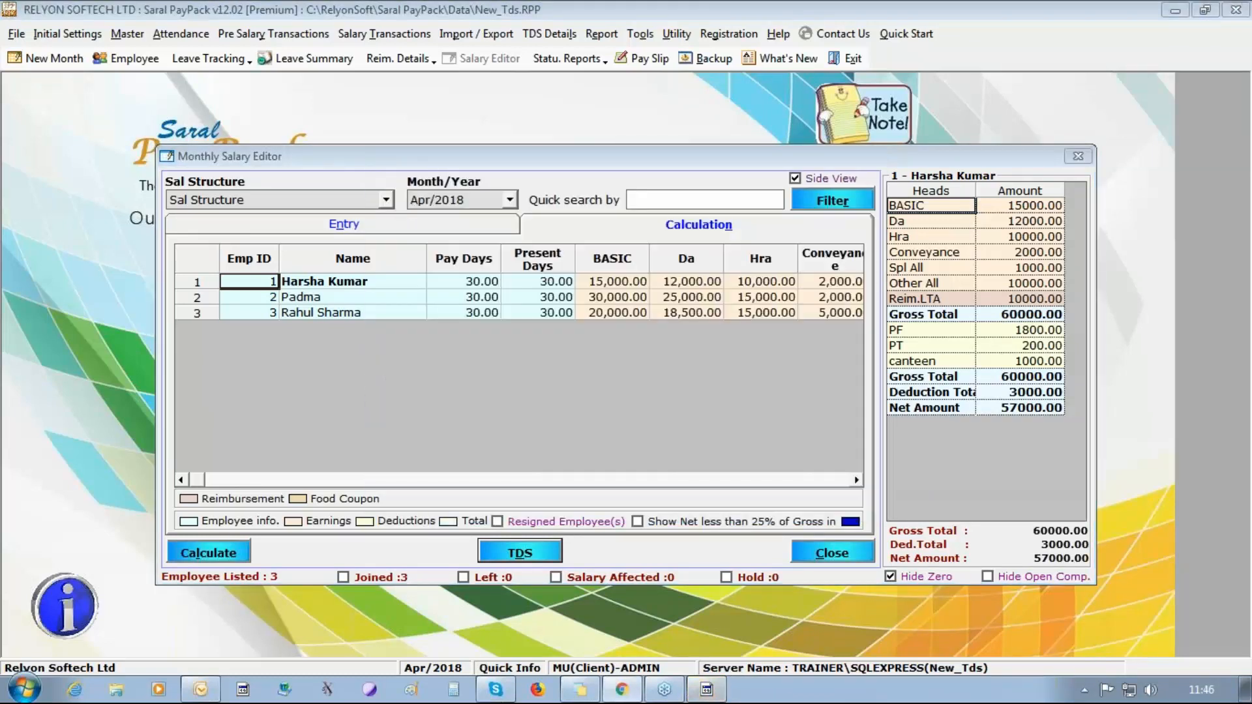
click(943, 115)
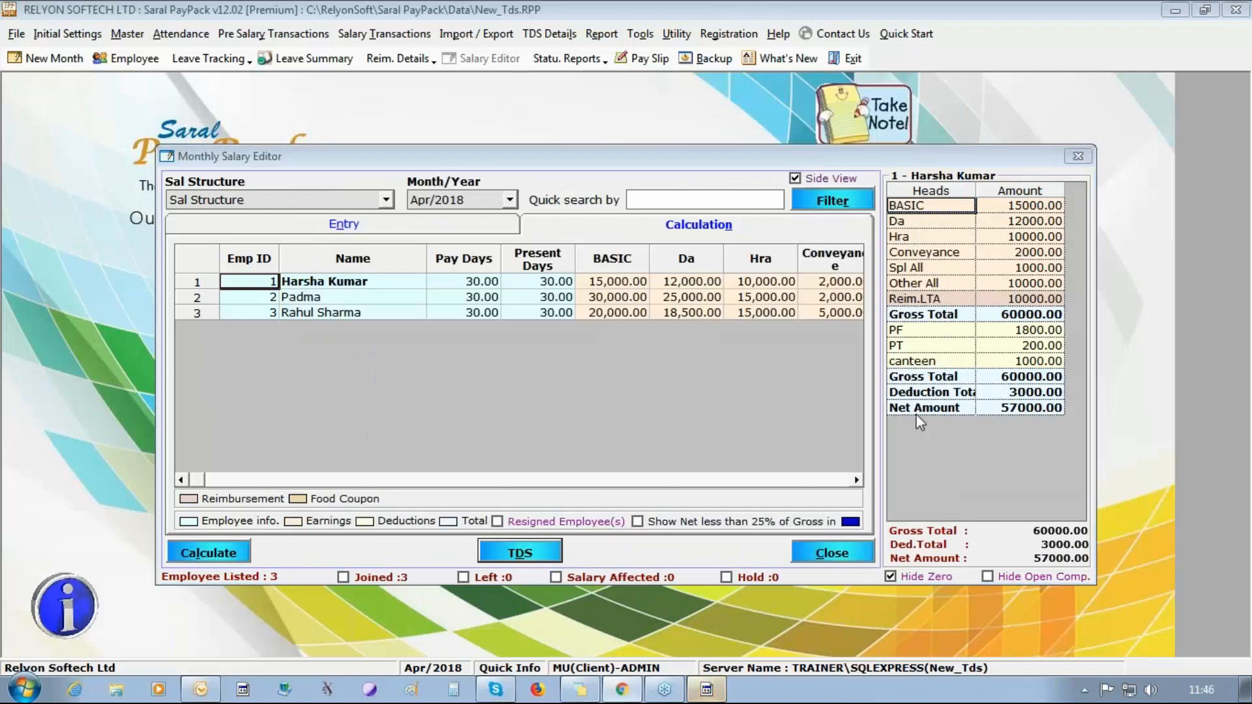
click(833, 557)
Port the 2018 - 2019 salary details of all employees again with Over write disabled, and close Port Details.
click(550, 33)
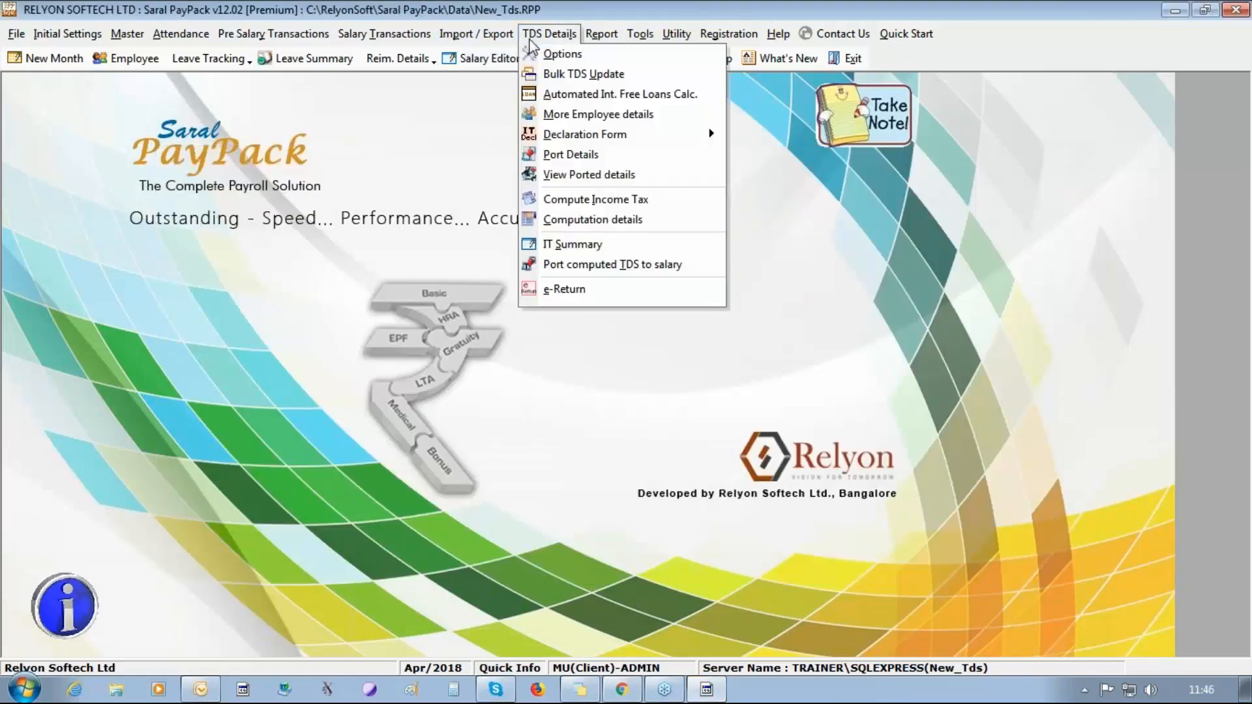
click(574, 159)
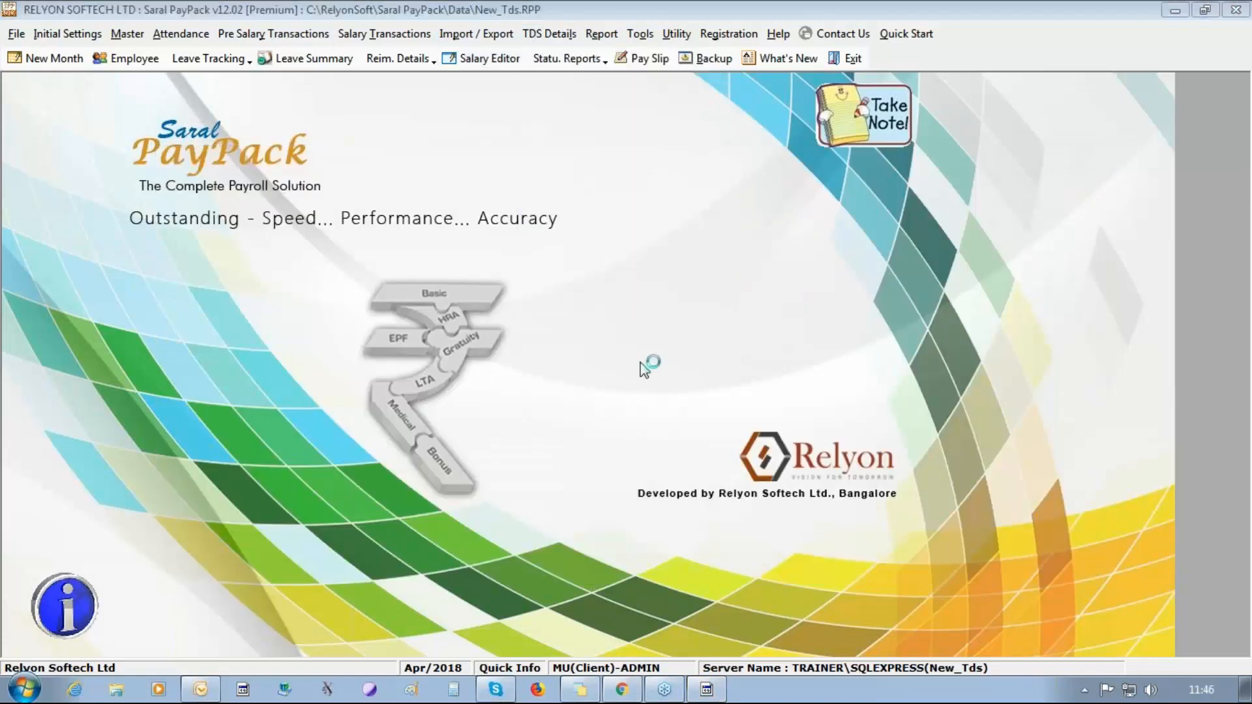
click(336, 541)
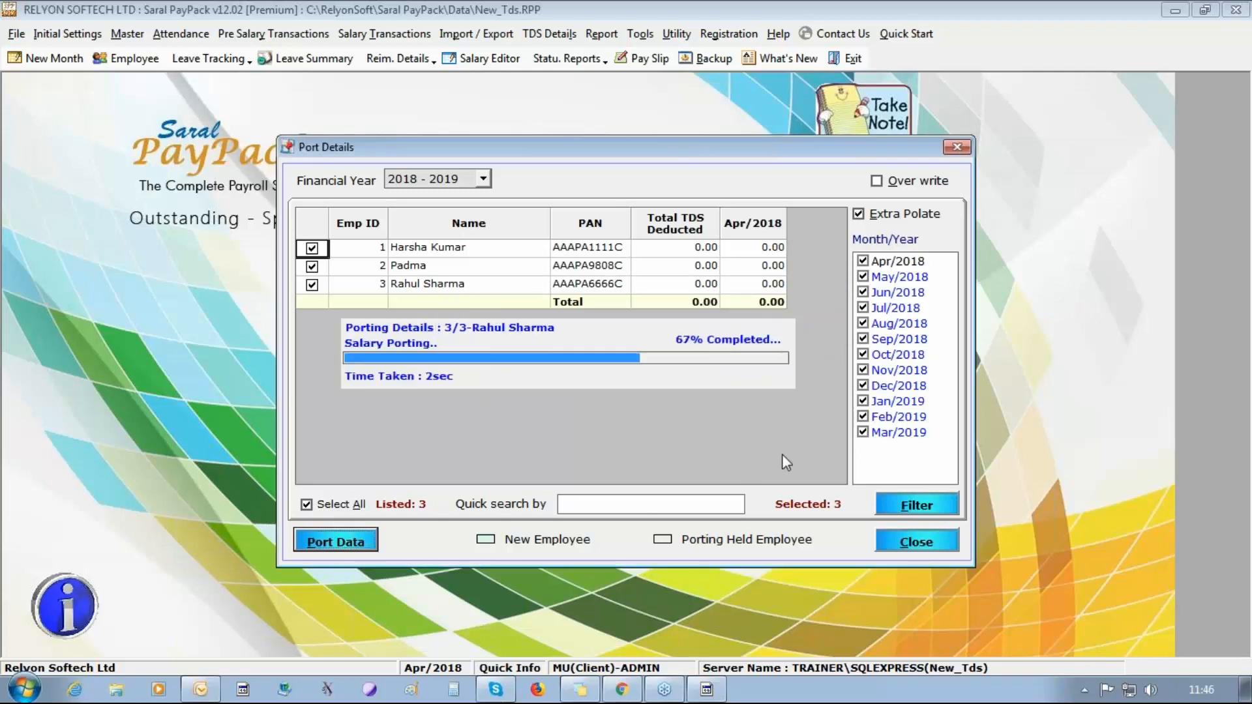
click(650, 406)
click(930, 540)
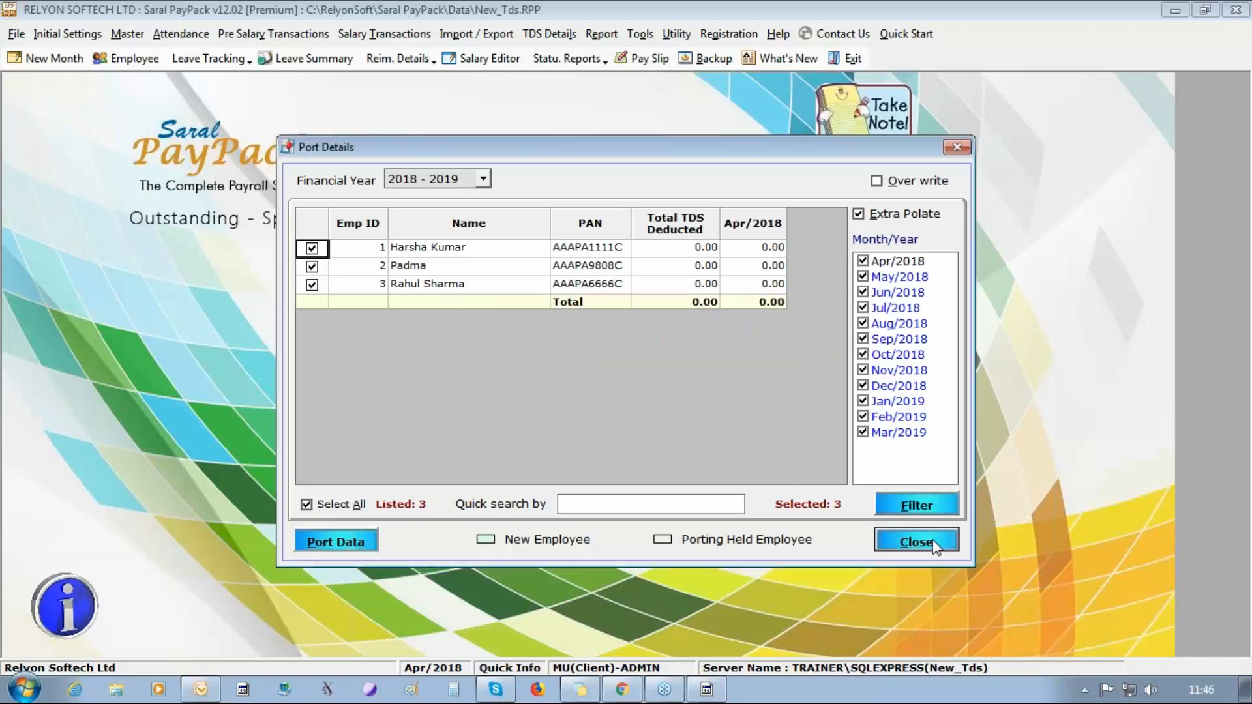
Open View Ported Details, check the first employee's Apr/2018 Basic amount among the monthly figures, and close it.
click(549, 34)
click(672, 280)
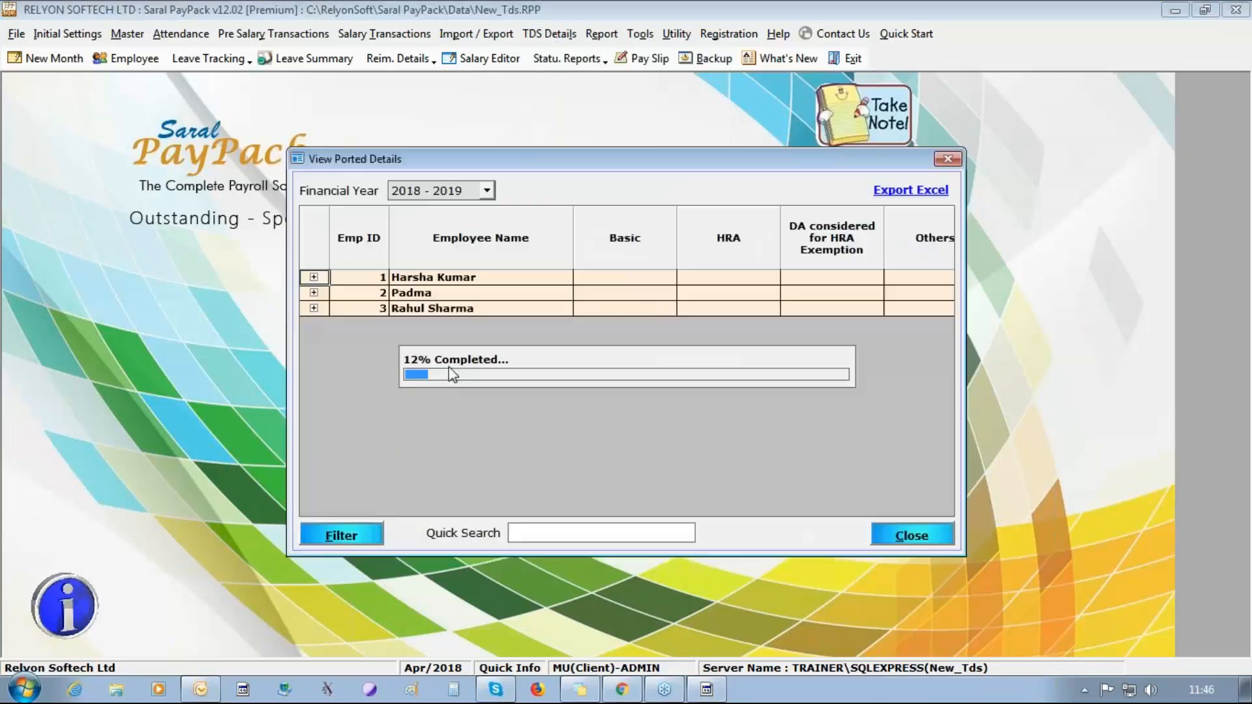
click(314, 277)
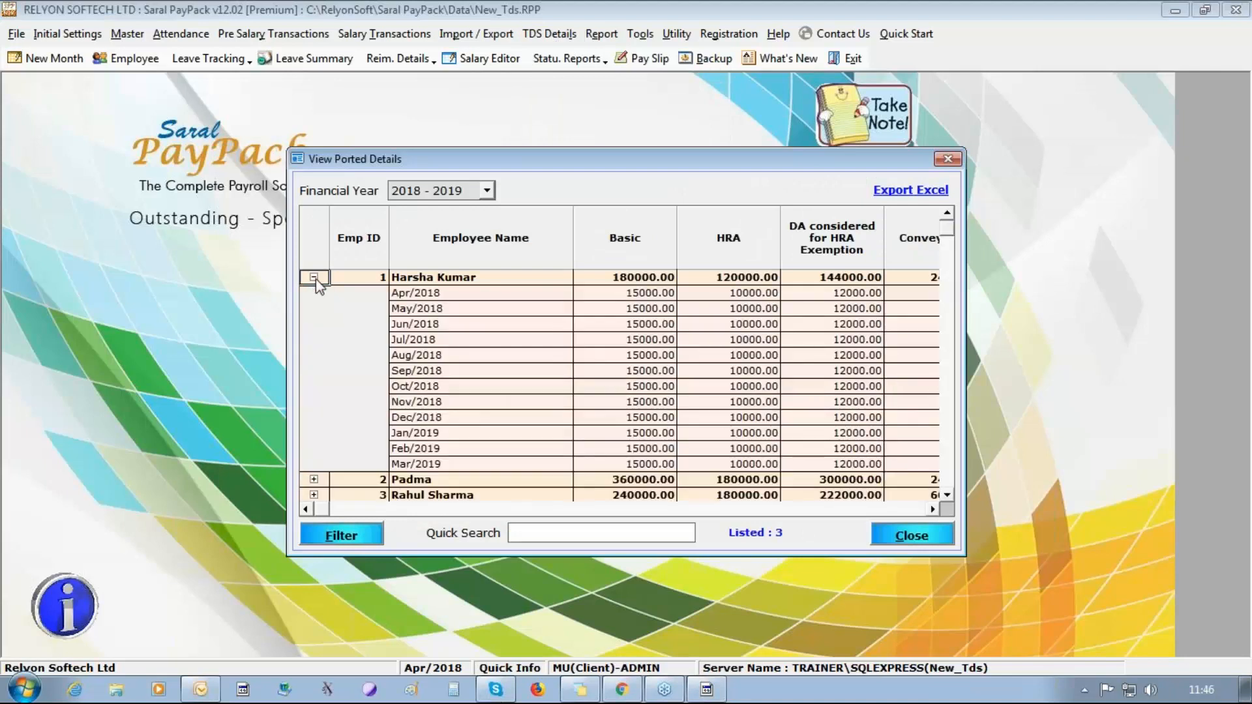
click(626, 297)
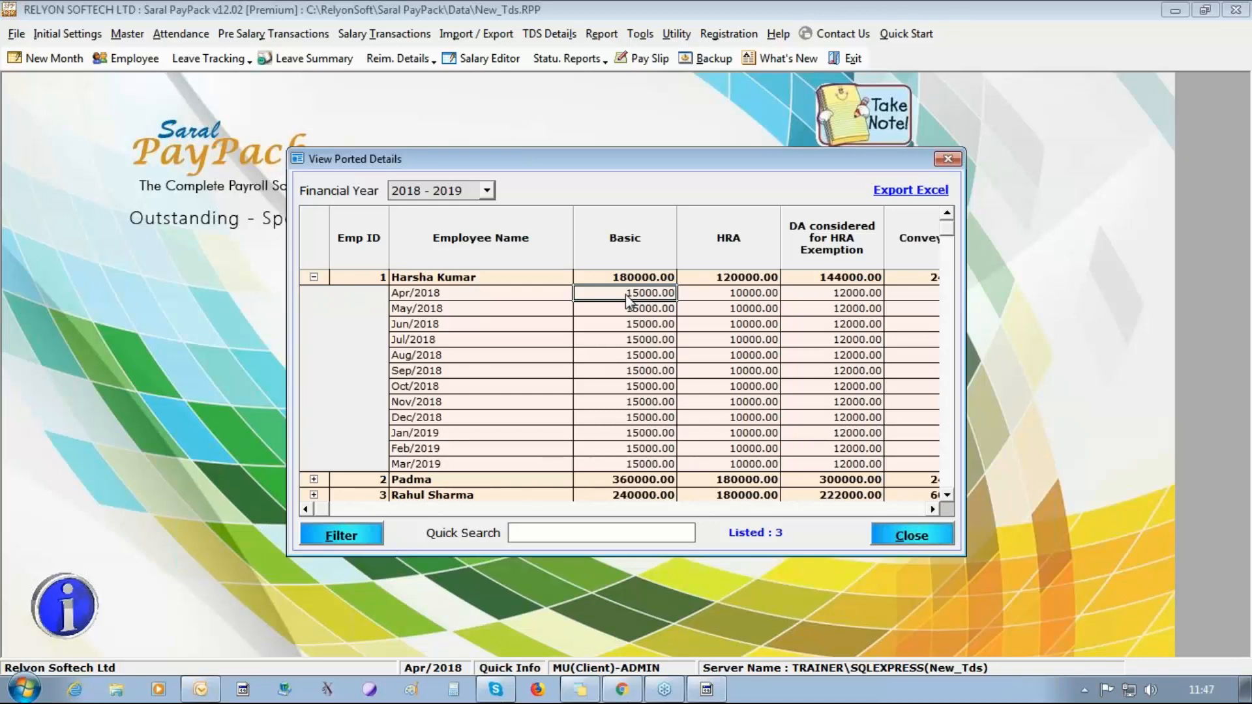
click(894, 531)
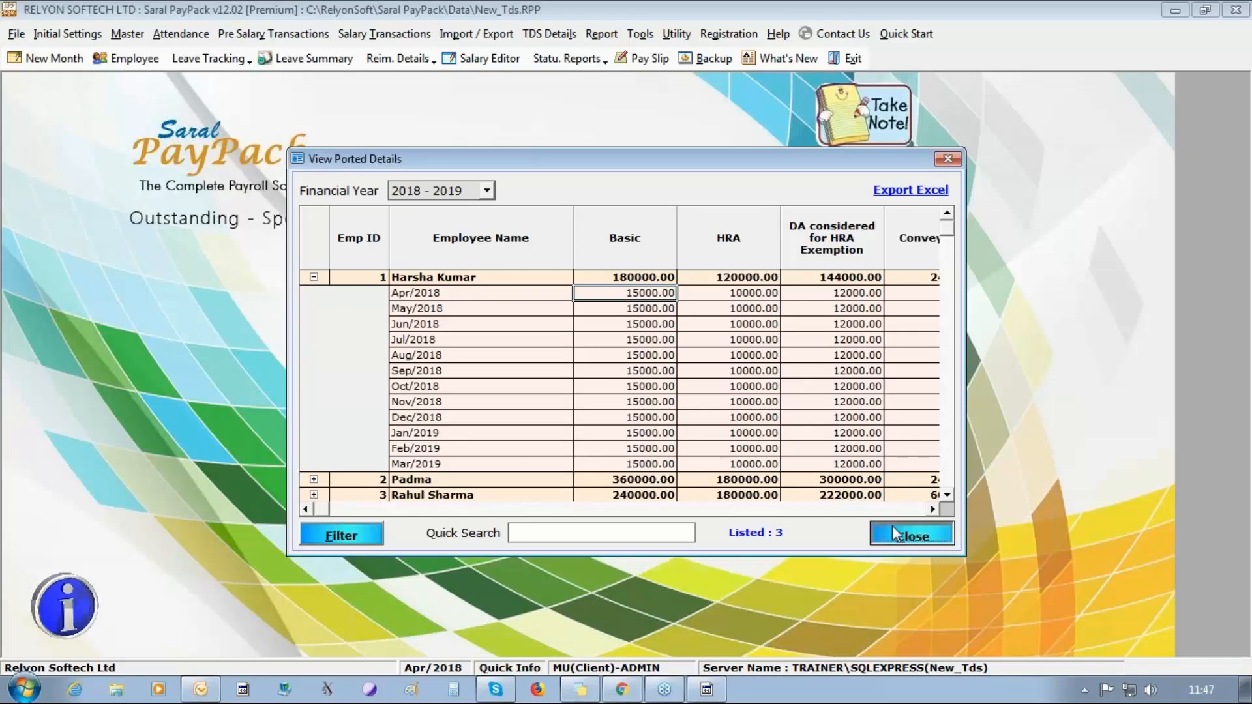
Compute the income tax for the changed employees and close Income Tax Computation.
click(549, 34)
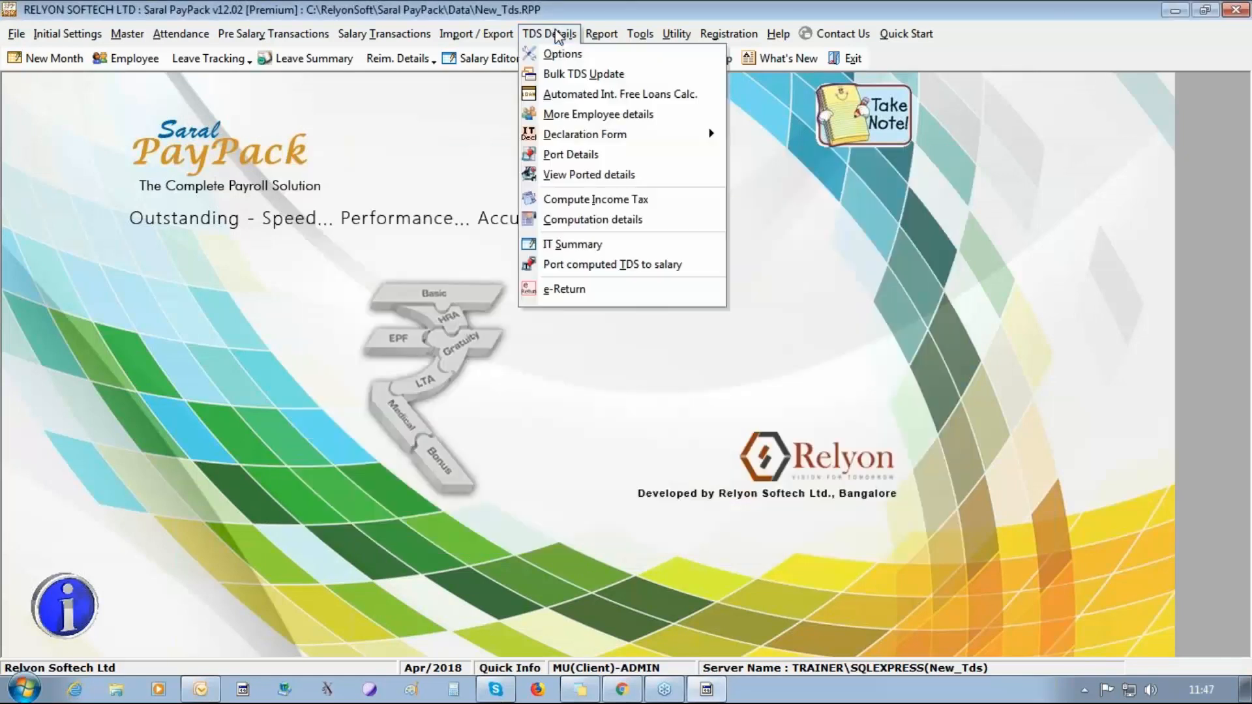
click(591, 199)
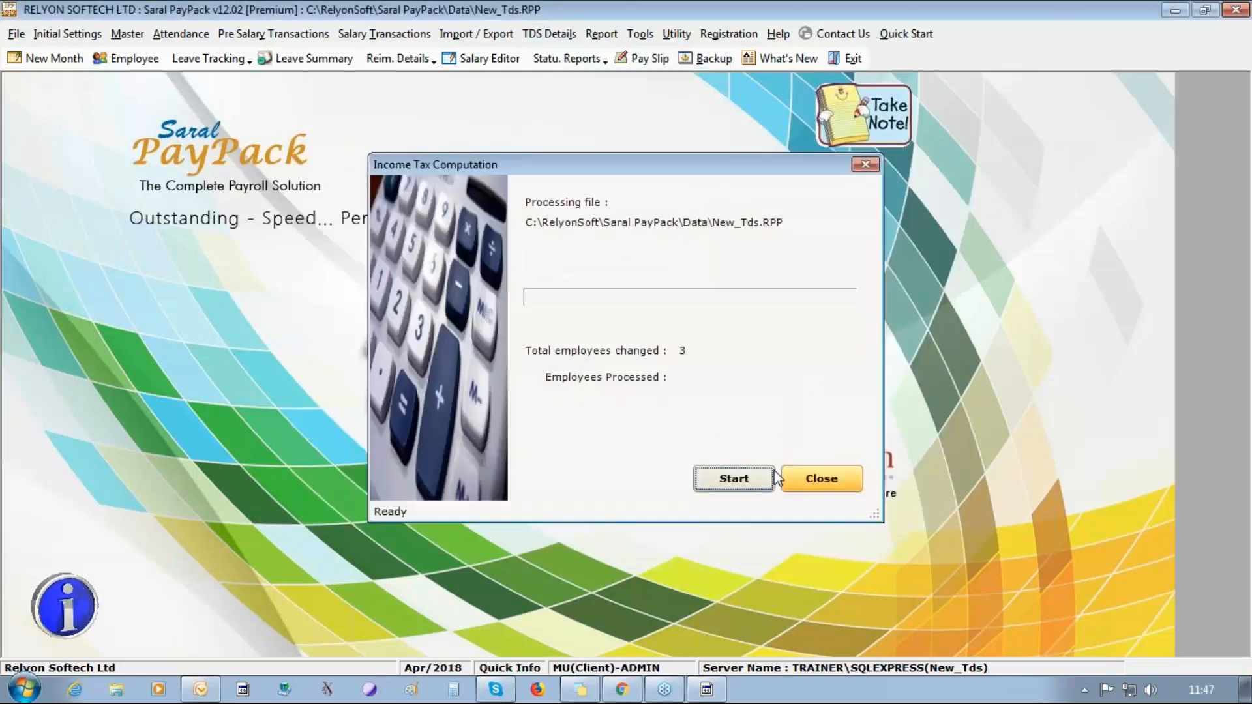
click(761, 480)
key(Return)
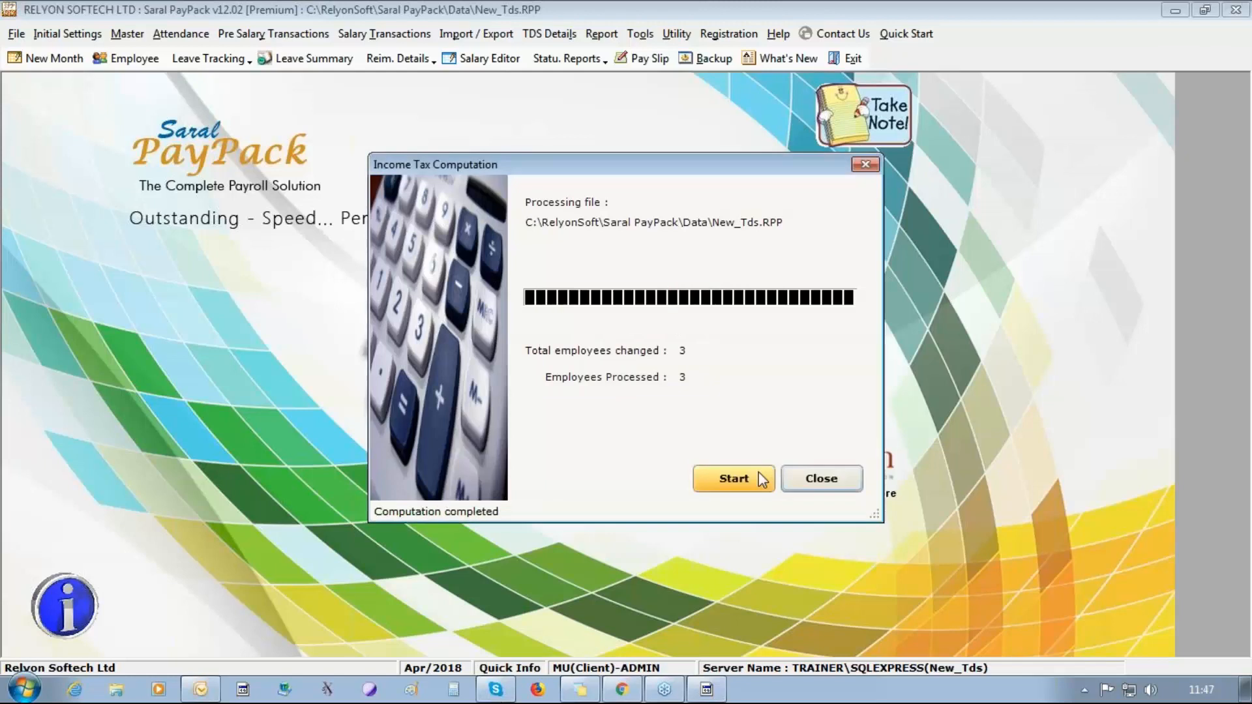
click(846, 477)
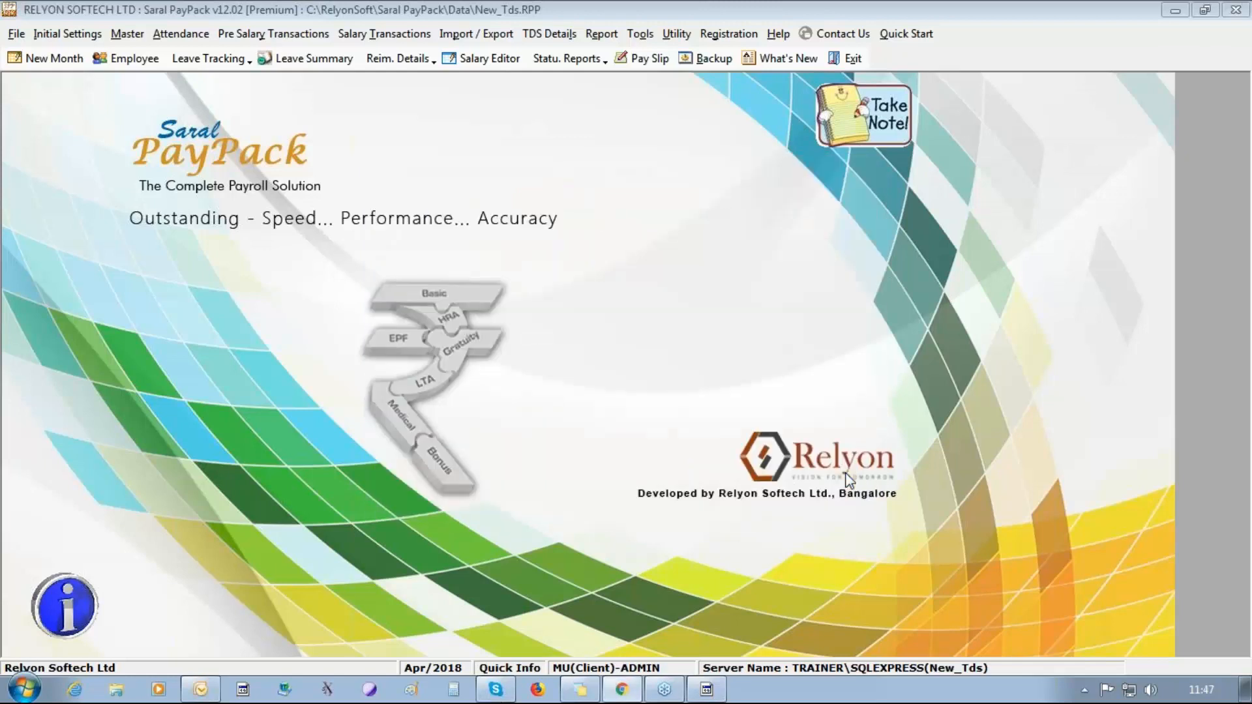
Open the computation details in Saral IncomeTax and examine the first employee's monthly salary Summary, Main Components and Allowances.
click(548, 35)
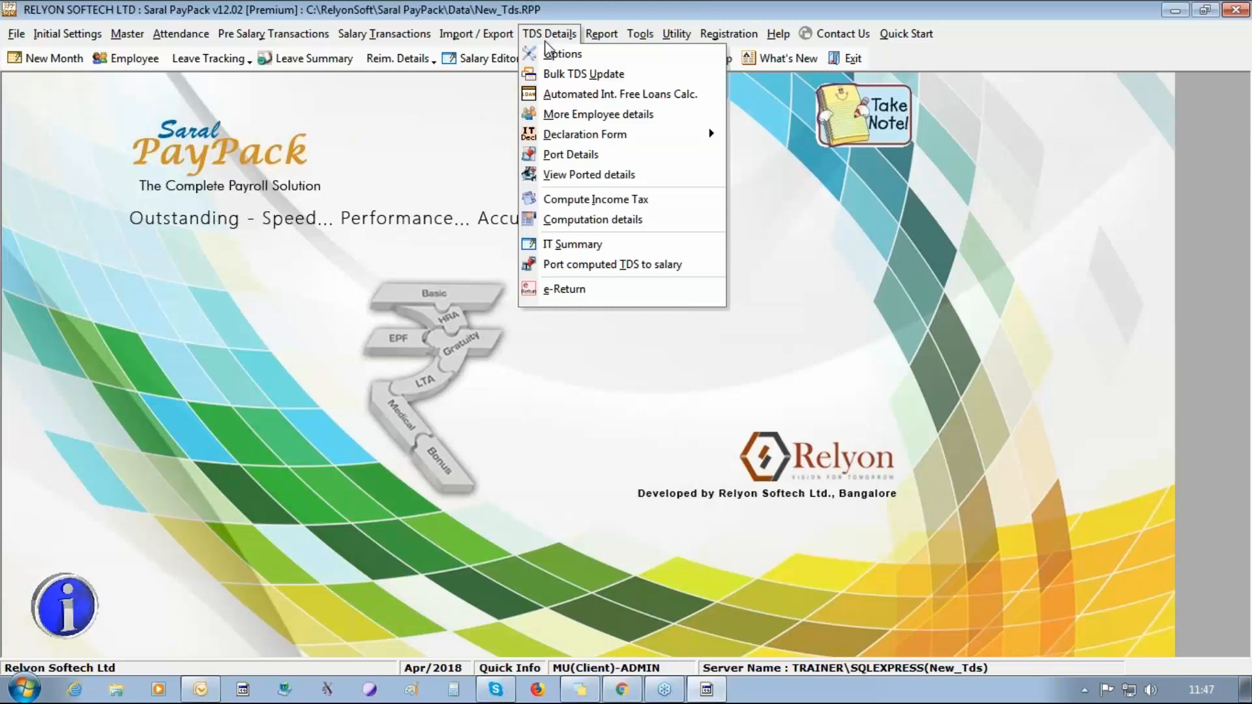
click(607, 221)
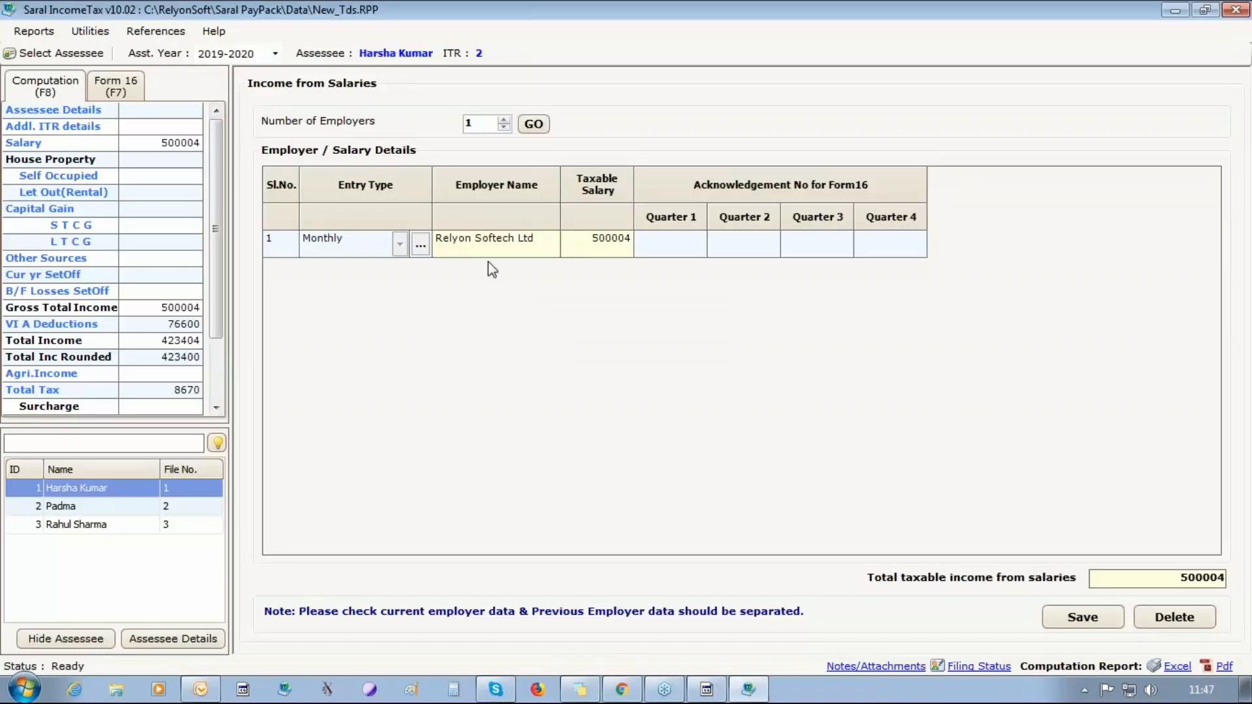
click(421, 245)
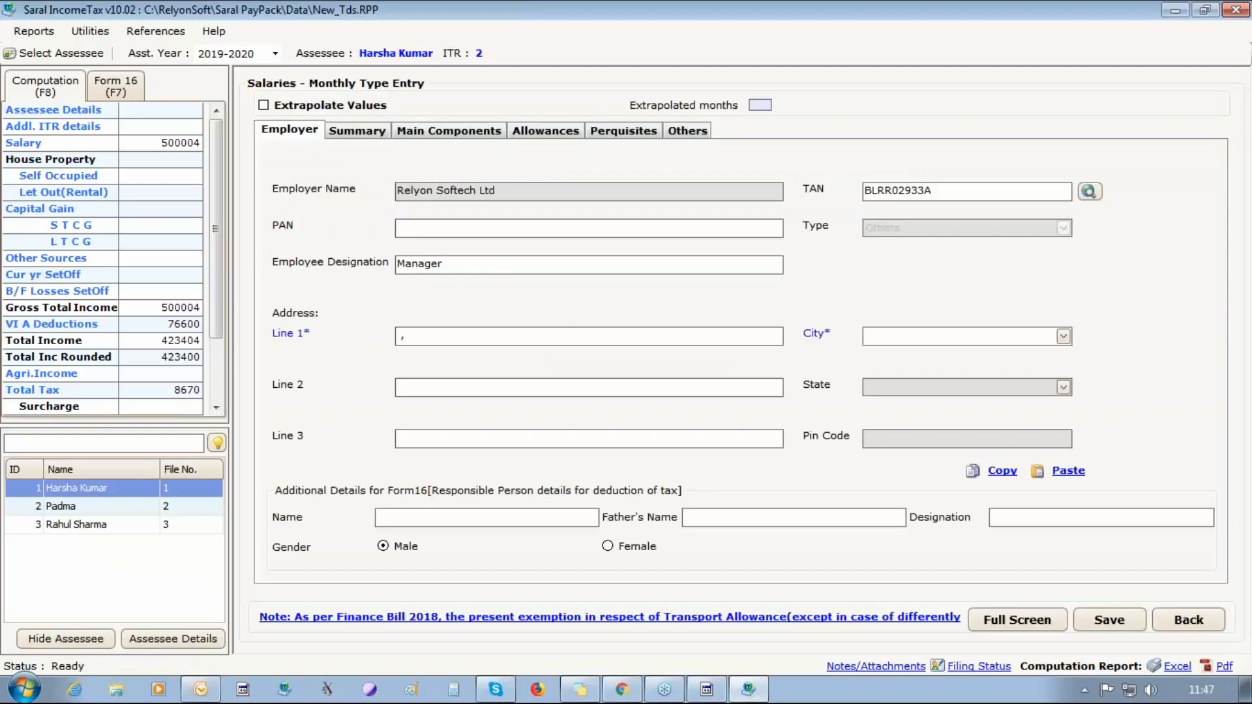
click(350, 133)
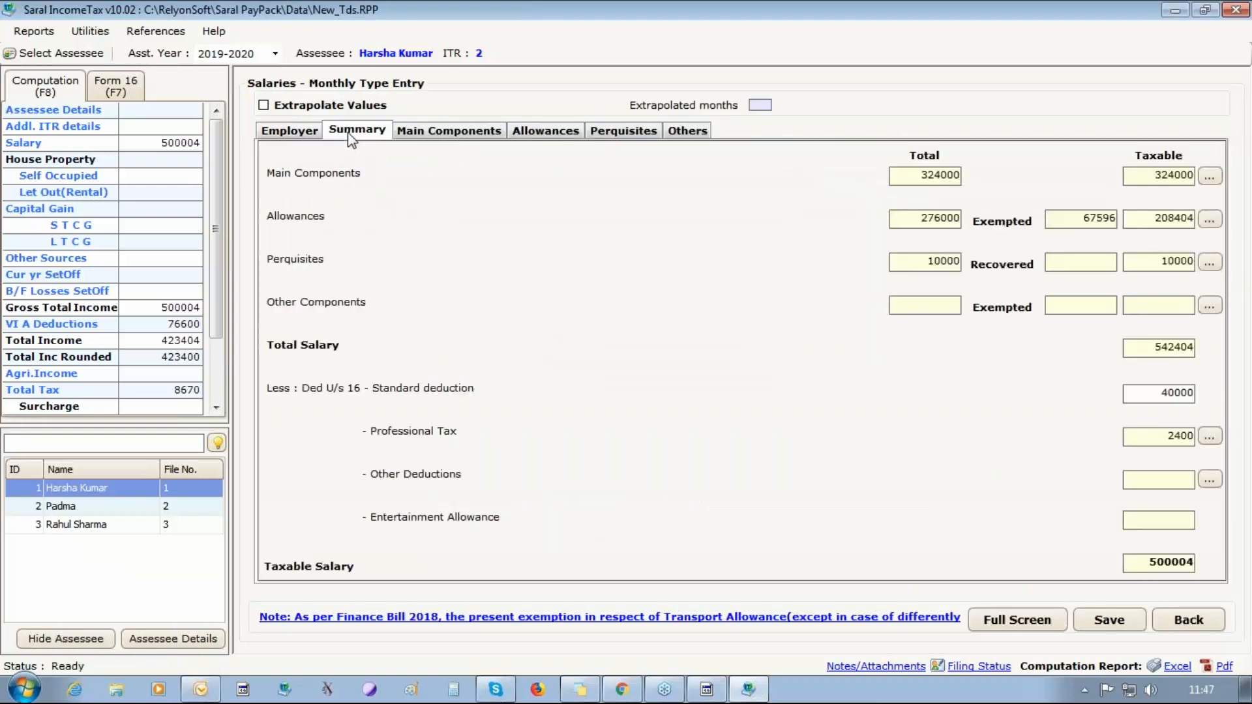
click(450, 133)
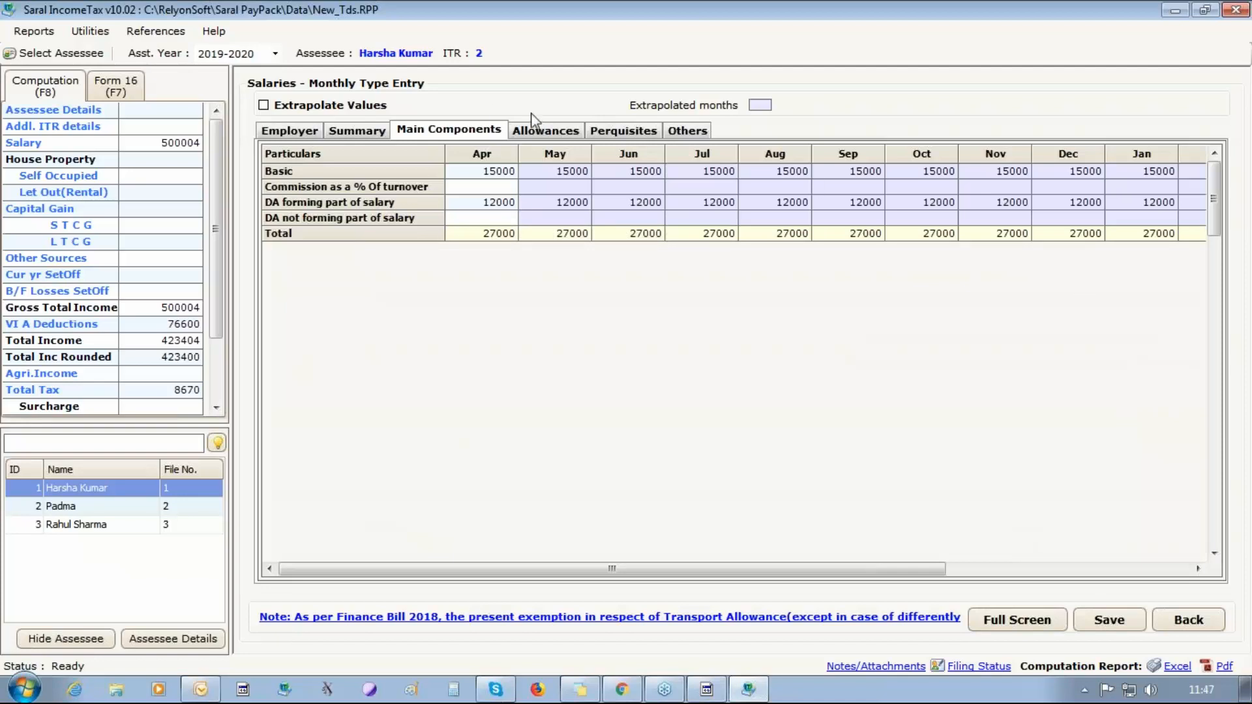
click(541, 130)
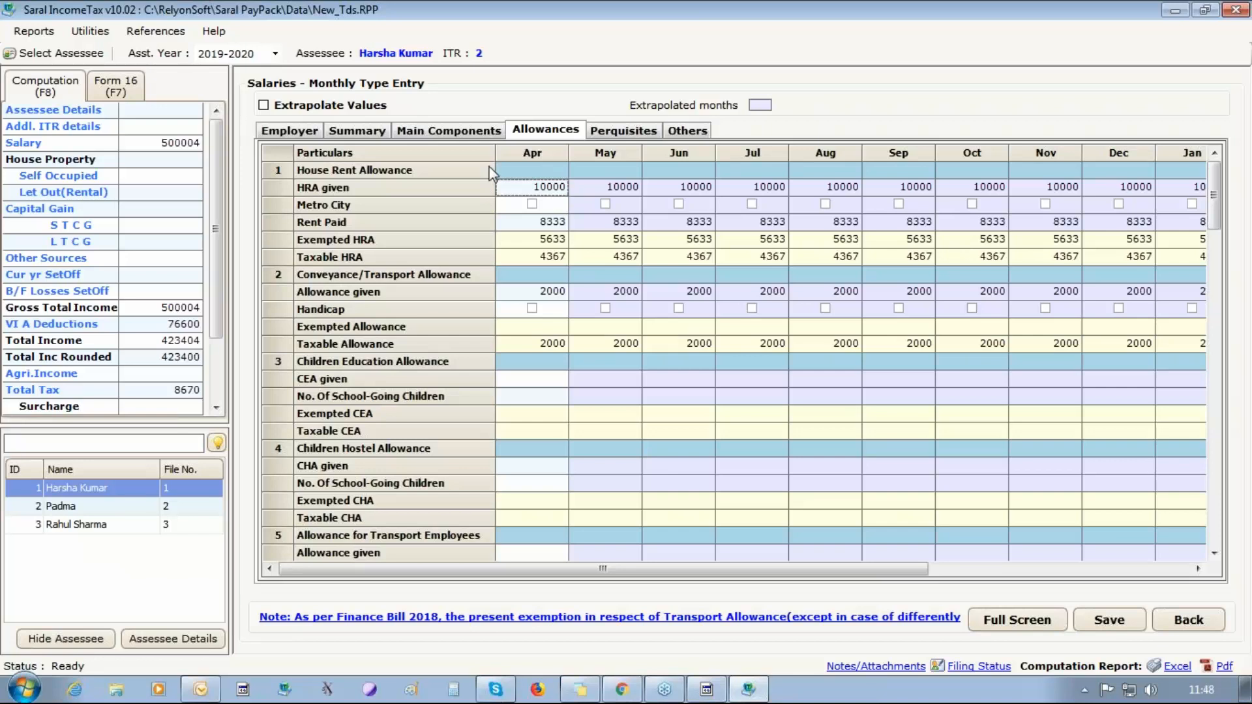
Review the third employee's monthly Main Components and Allowances, including April's CEA given field, and close Saral IncomeTax.
click(101, 510)
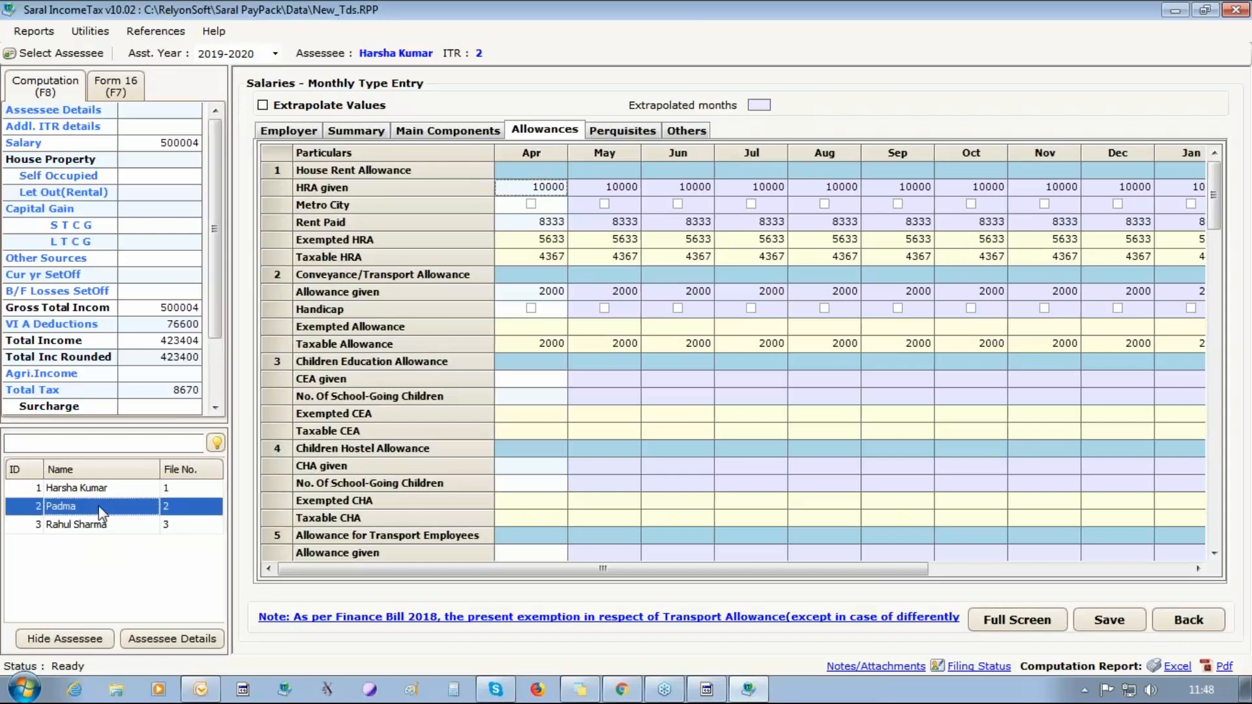
key(Down)
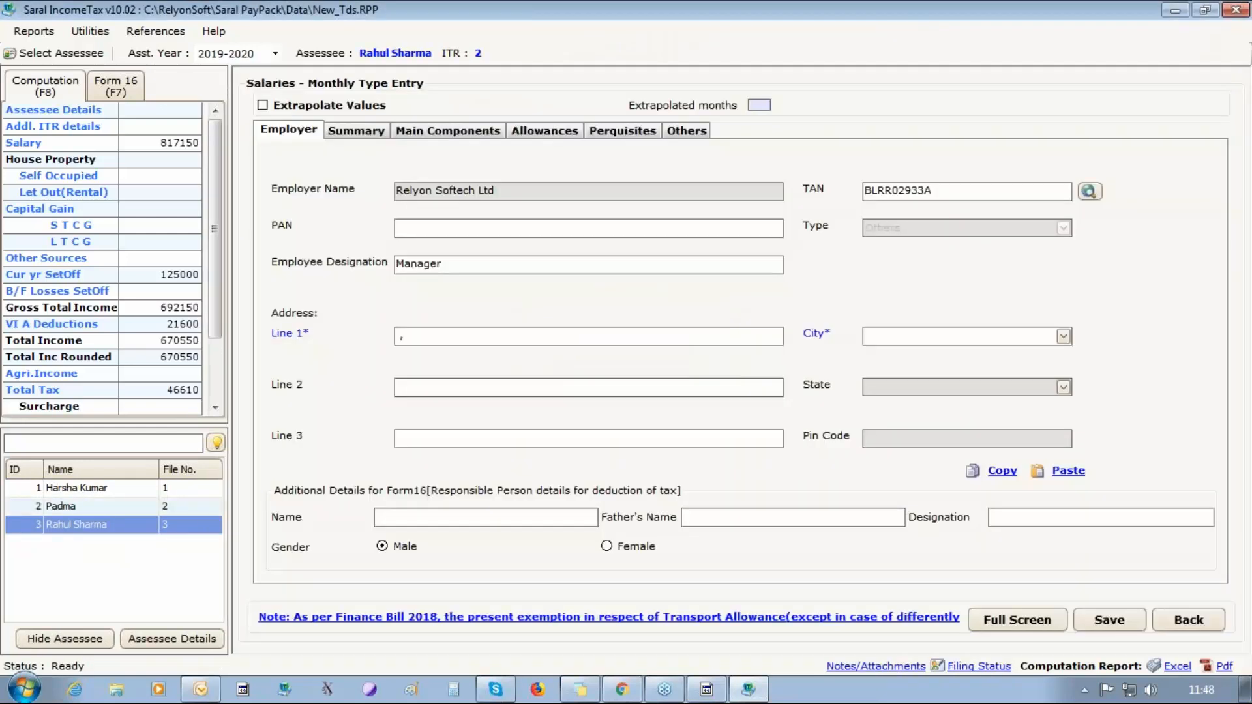
click(418, 130)
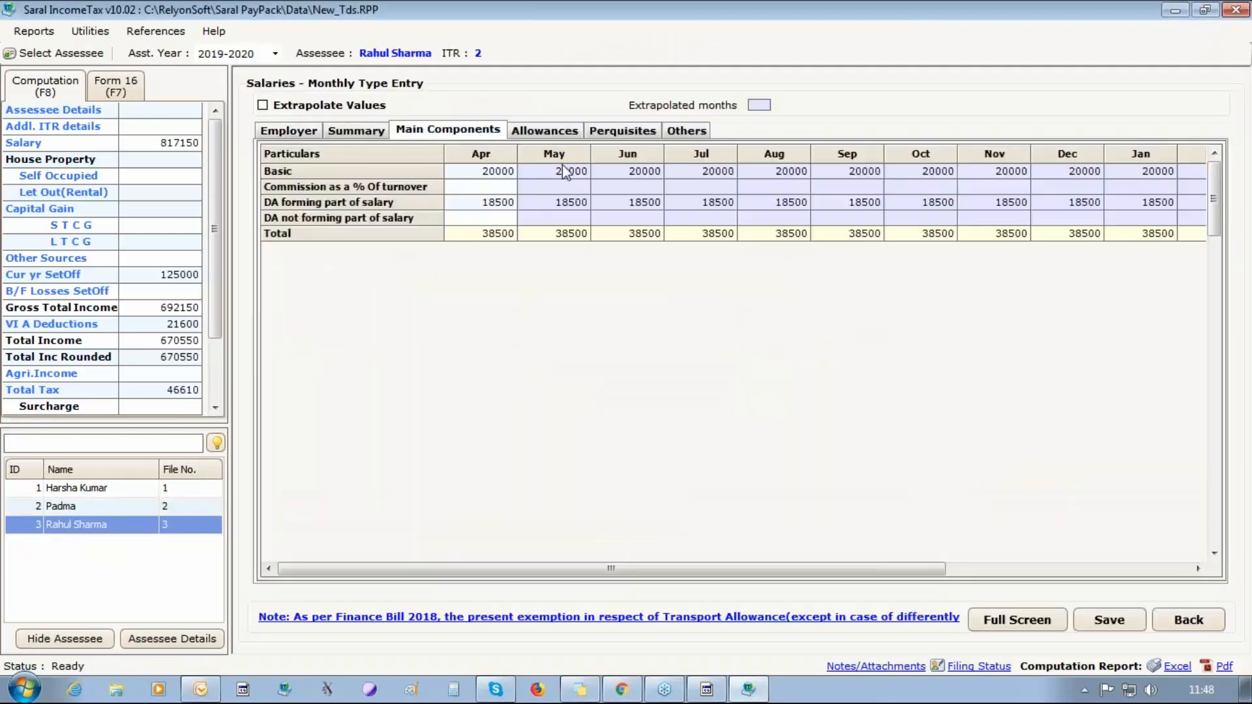
click(565, 132)
click(522, 378)
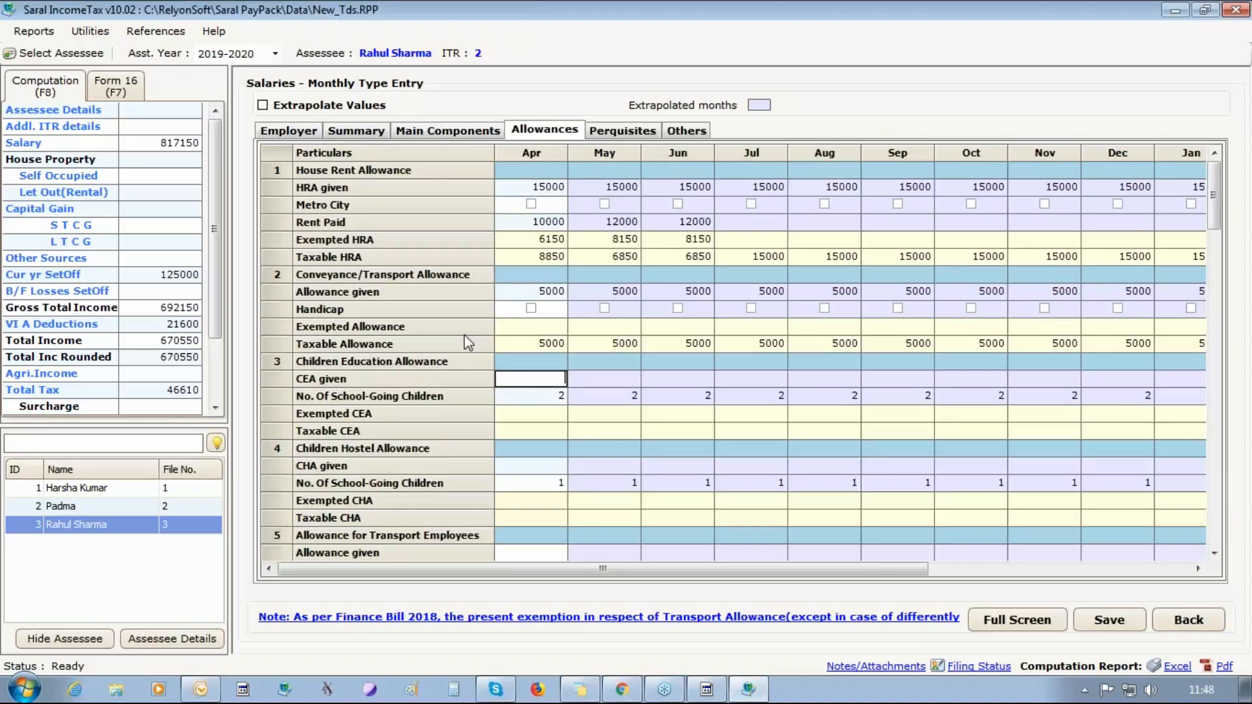
click(1246, 8)
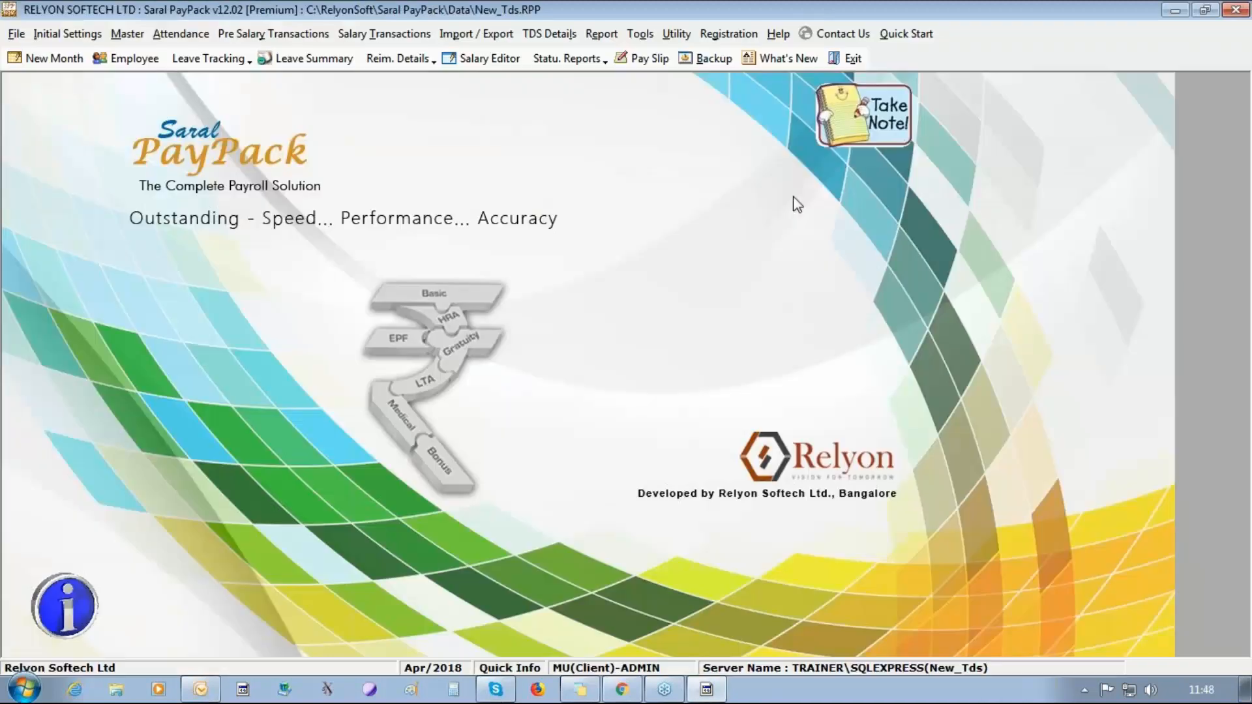
Disable Non Editable IT Details in the TDS Options for 2018 - 2019, save the settings and close Options.
click(470, 36)
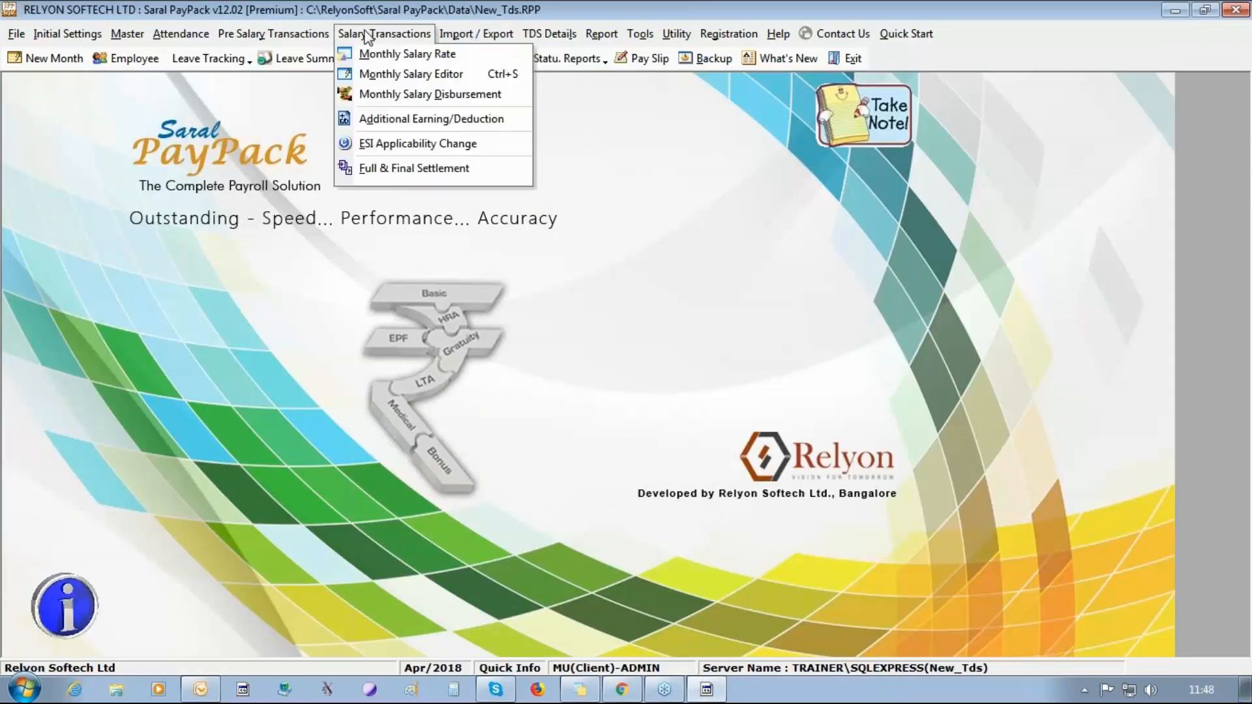
mouse_move(549, 34)
click(576, 59)
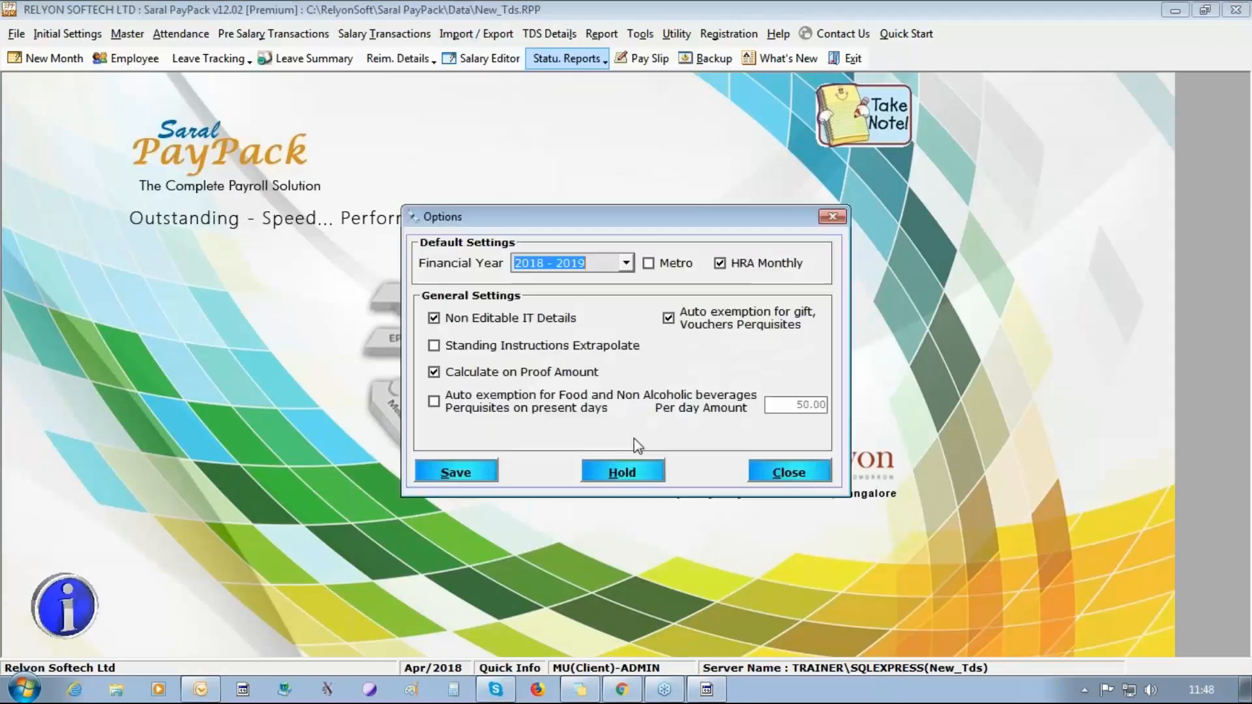
click(462, 318)
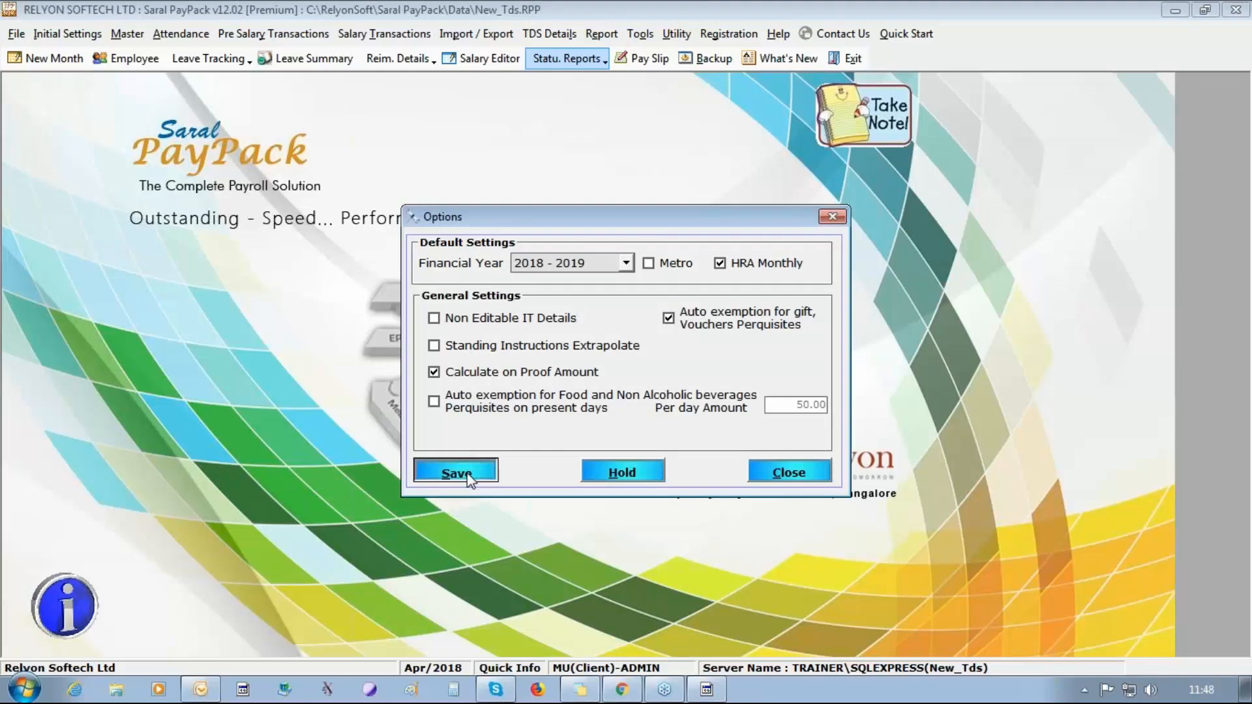
click(450, 474)
click(654, 409)
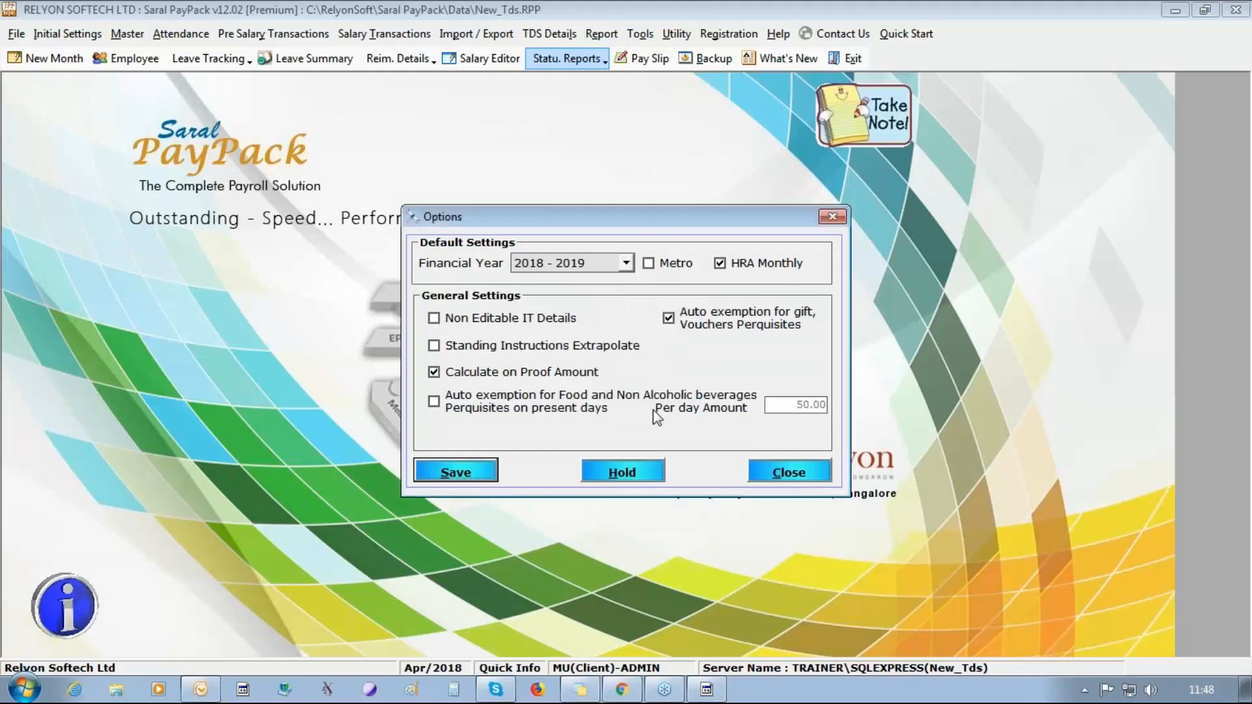
click(781, 483)
Reopen the computation details in Saral IncomeTax and display the Allowances in the third employee's monthly salary entry.
click(562, 37)
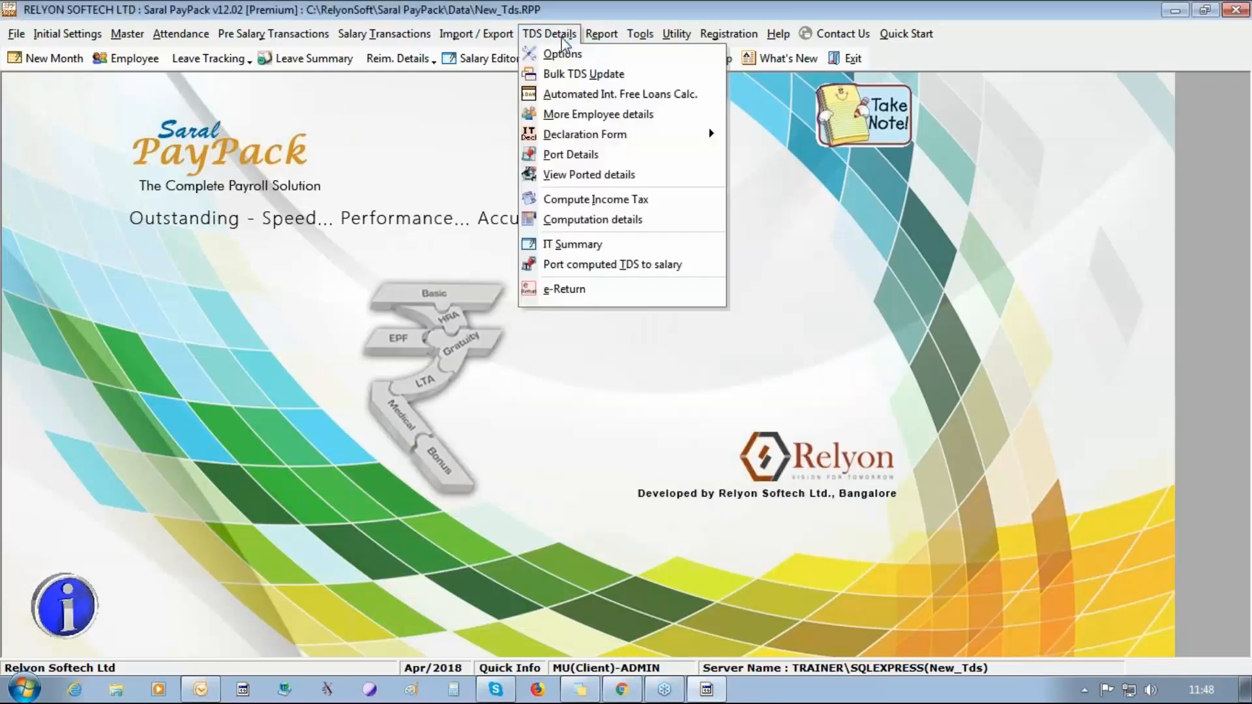
click(616, 226)
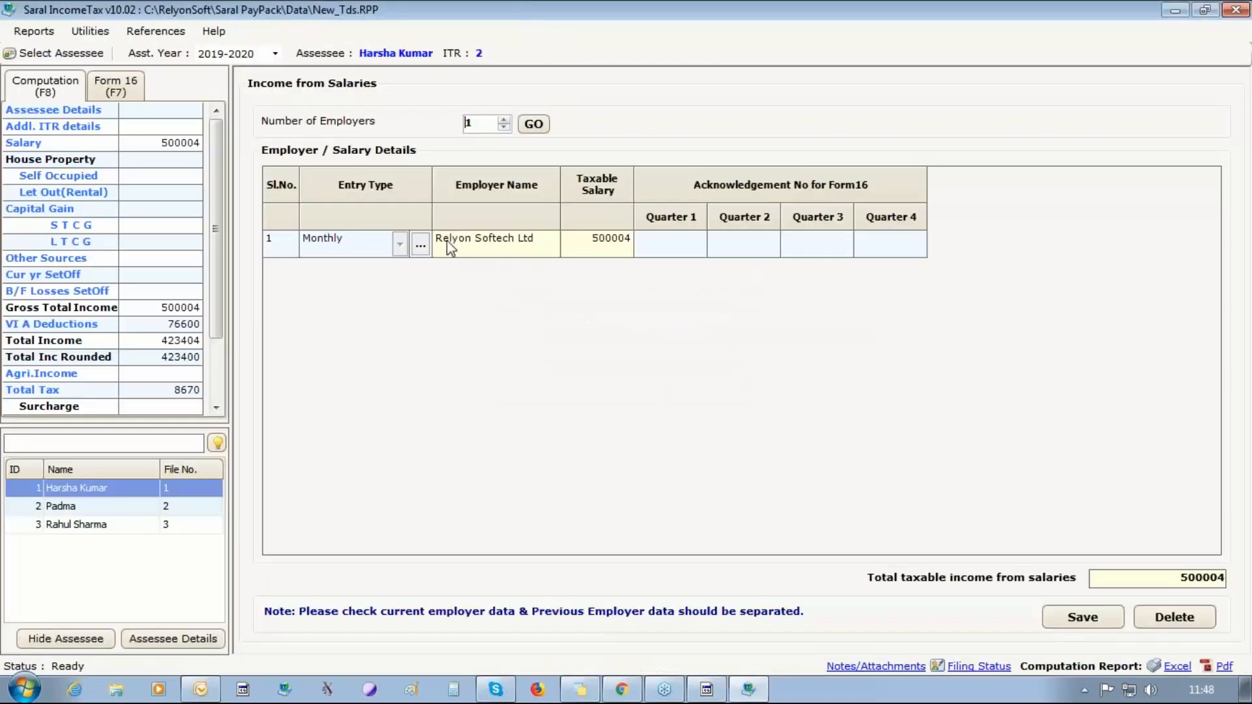
click(105, 525)
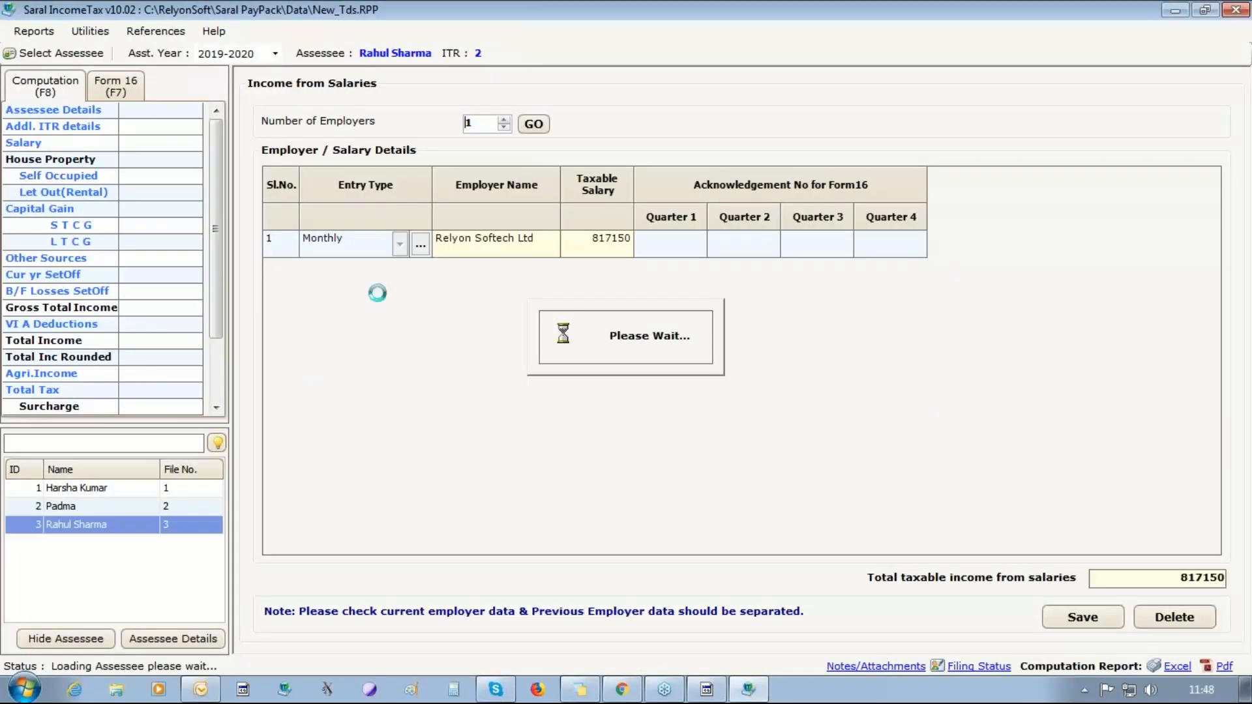
click(418, 247)
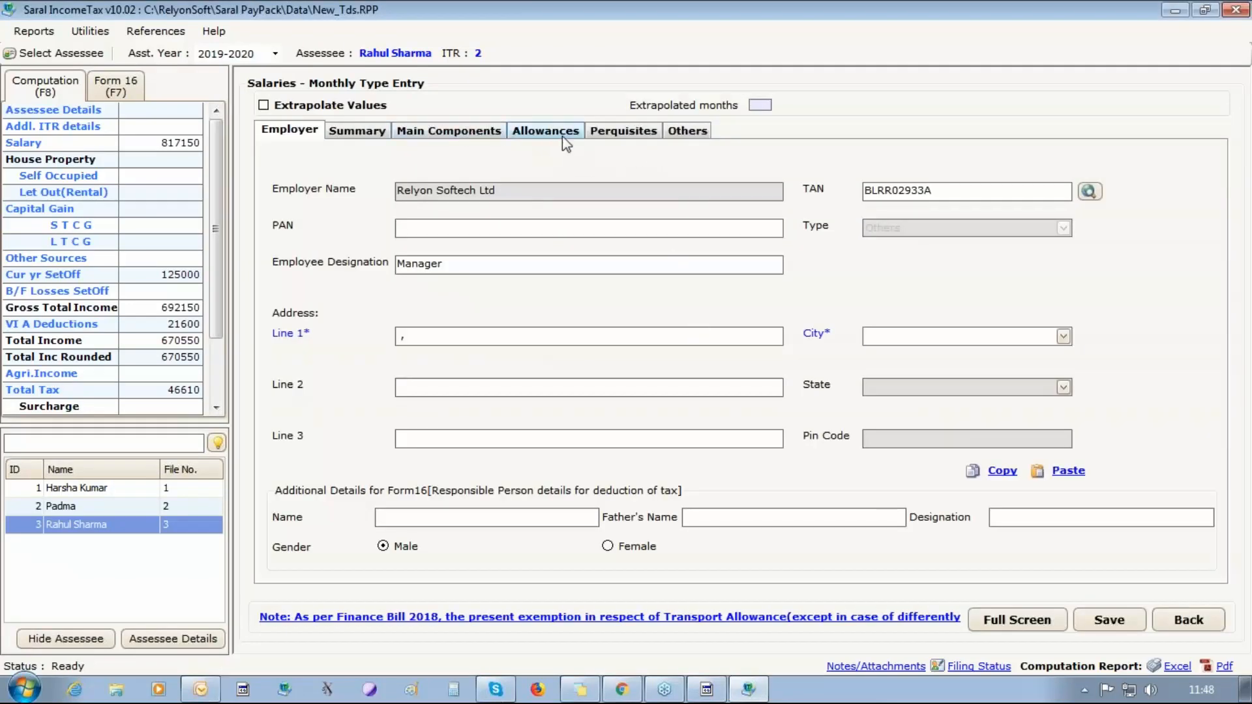
click(545, 131)
Set the third employee's April CEA given to 1000 and CHA given to 2000, and try to save the entry.
click(543, 381)
text(1000)
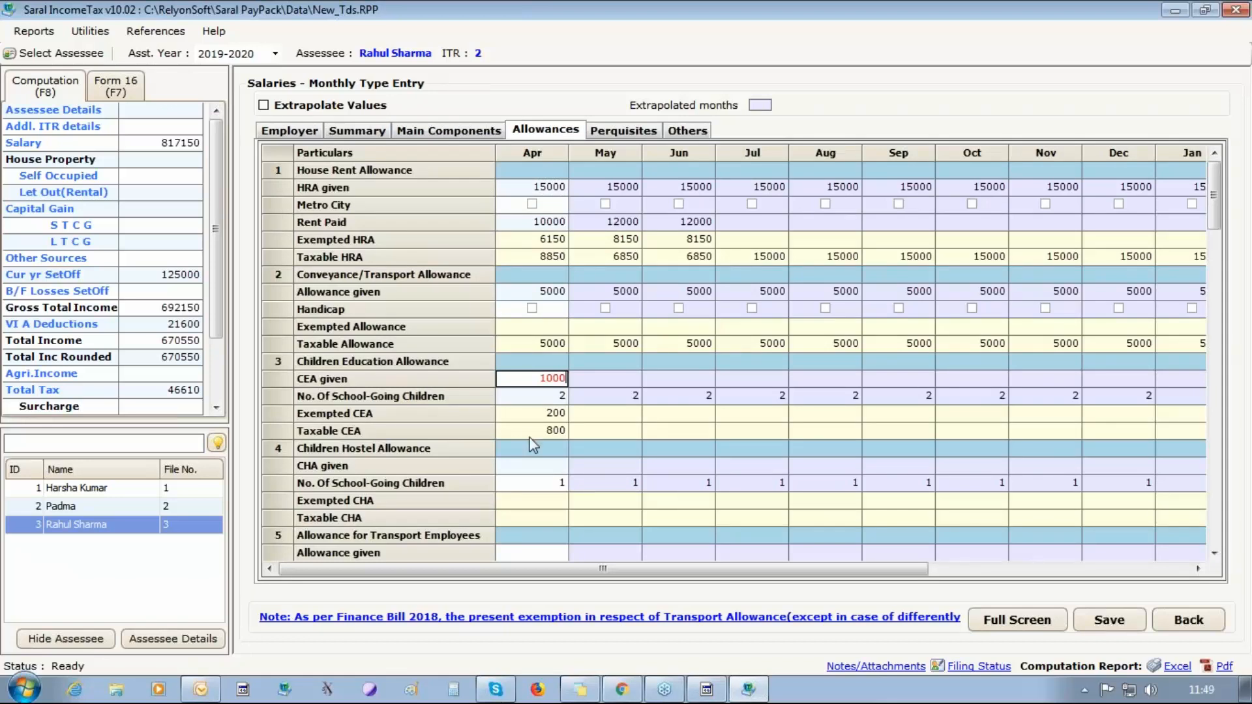
click(534, 467)
text(2000)
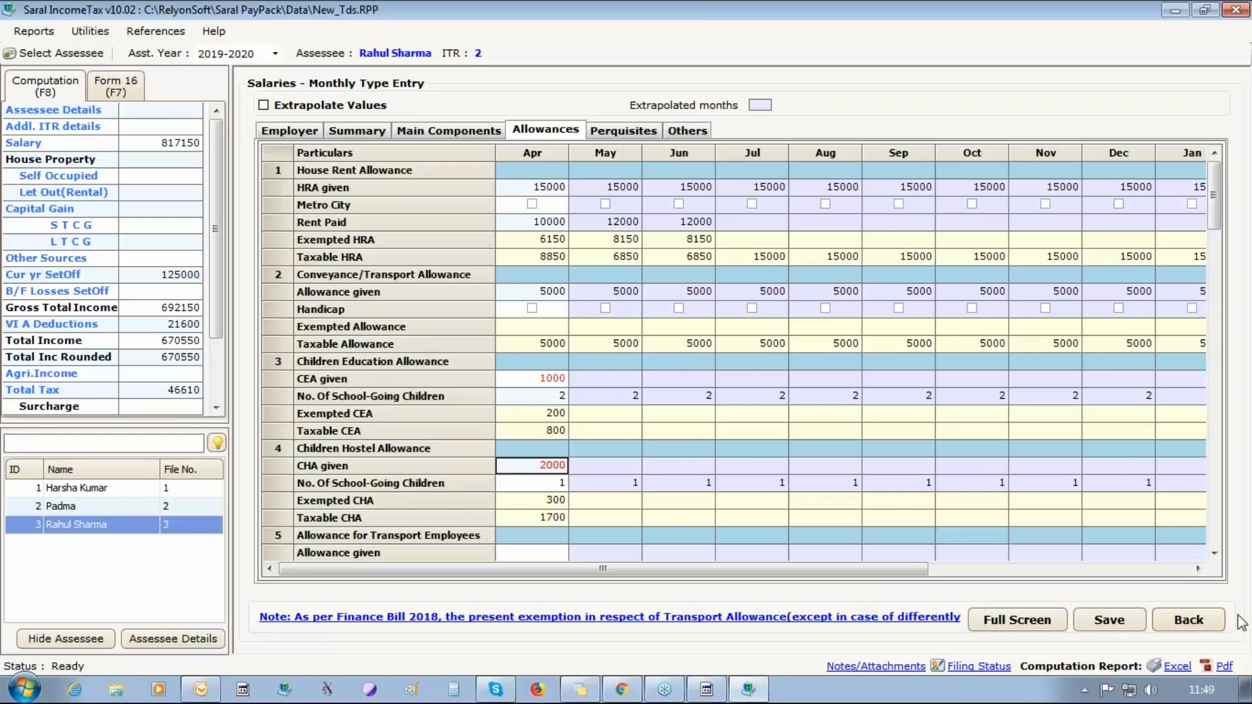
click(1215, 555)
double_click(1214, 555)
click(1214, 555)
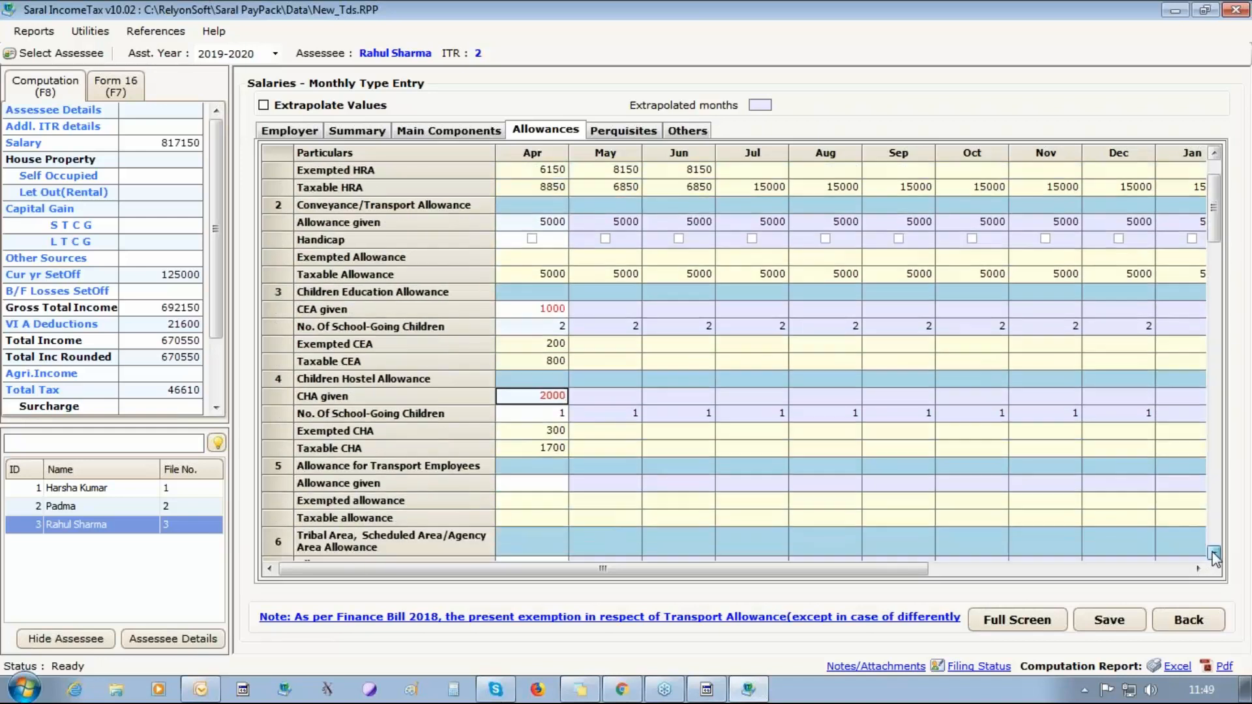
click(1141, 616)
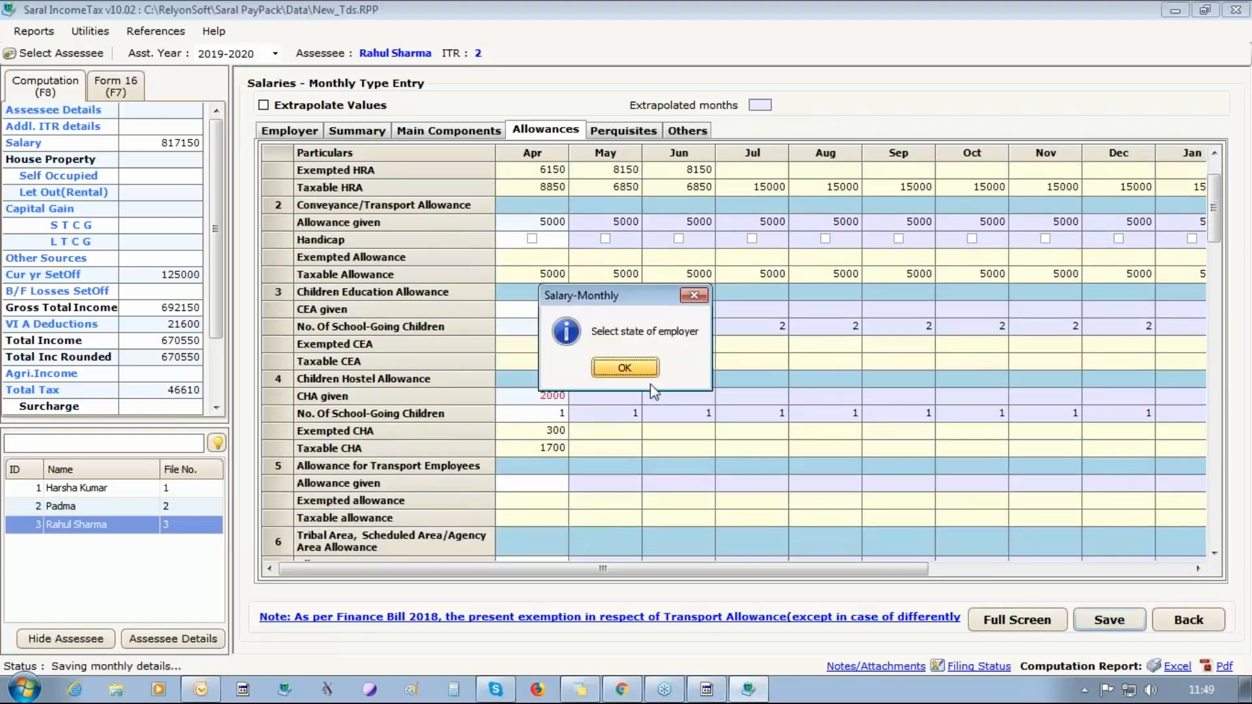
click(613, 370)
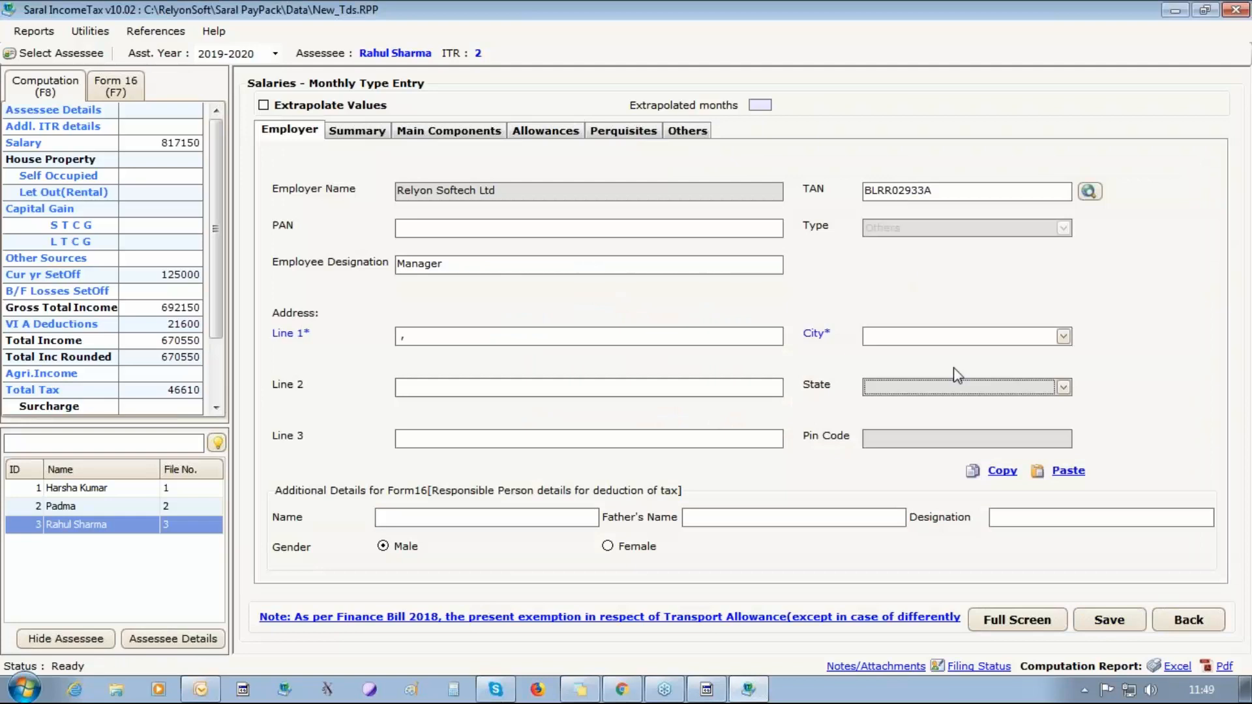
Fill in the employer's city, state and pin code in the third employee's salary entry and save it.
text(bangalore)
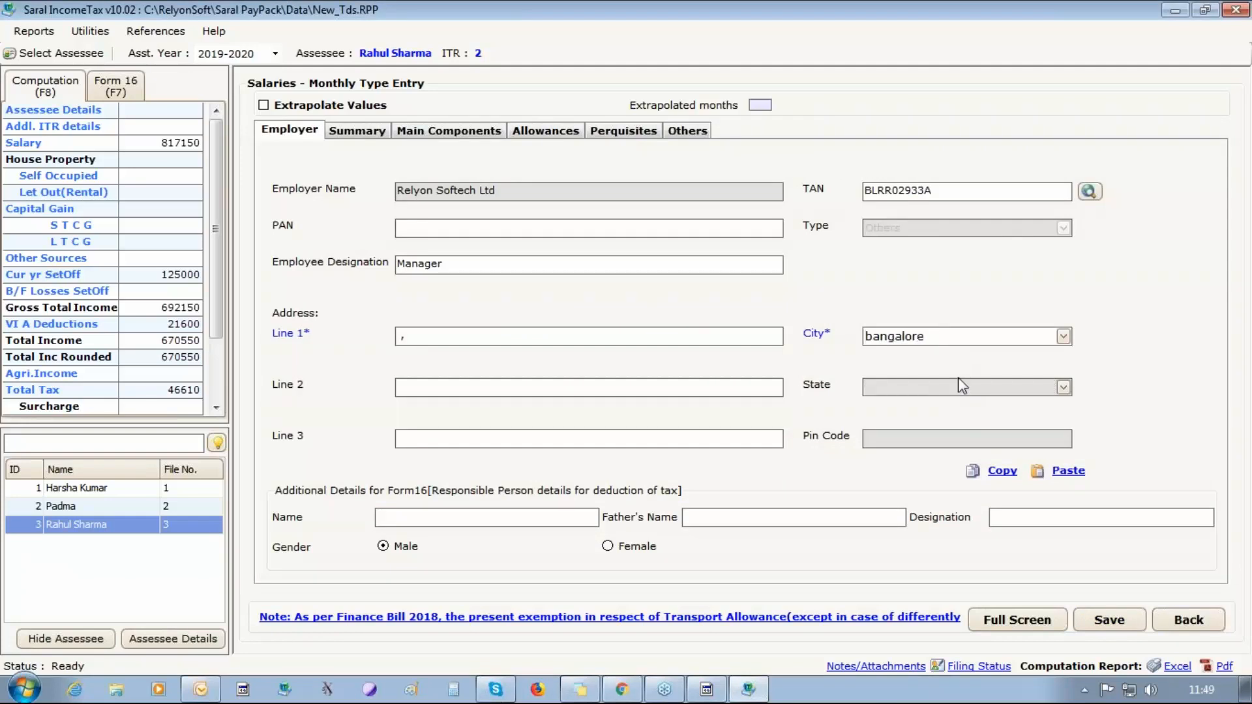
text(ka)
key(BackSpace)
key(BackSpace)
click(964, 390)
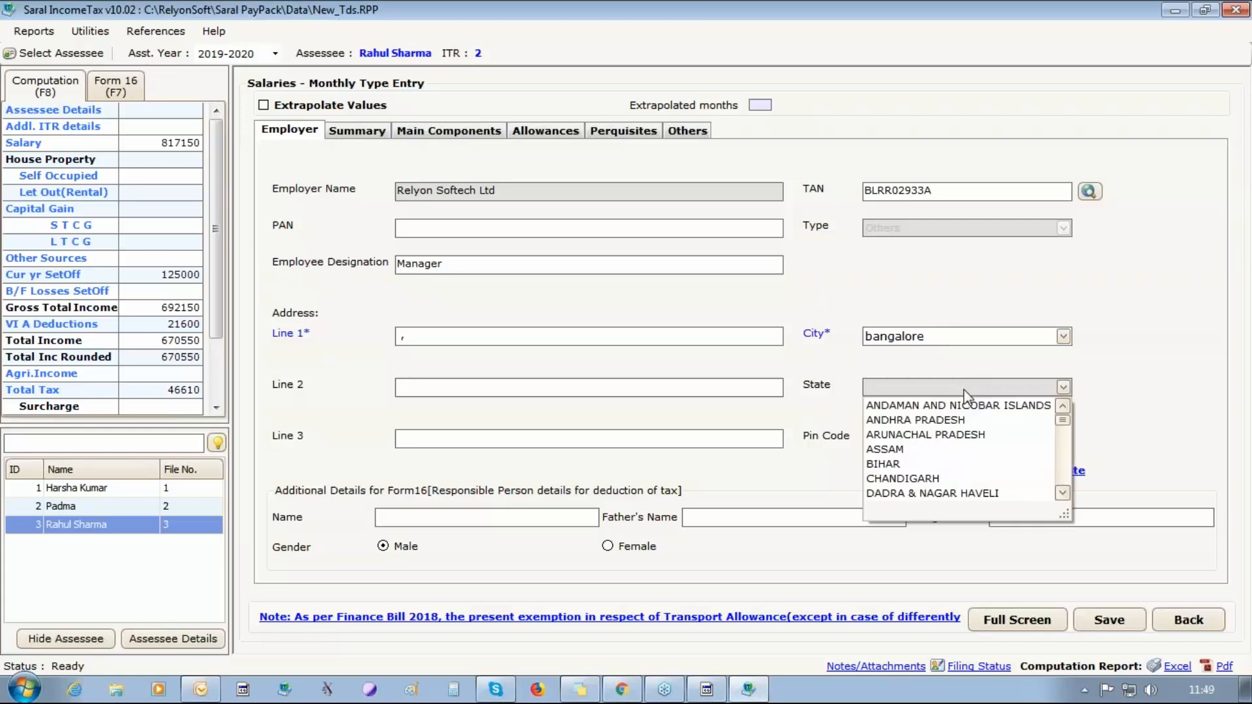
key(k)
click(921, 494)
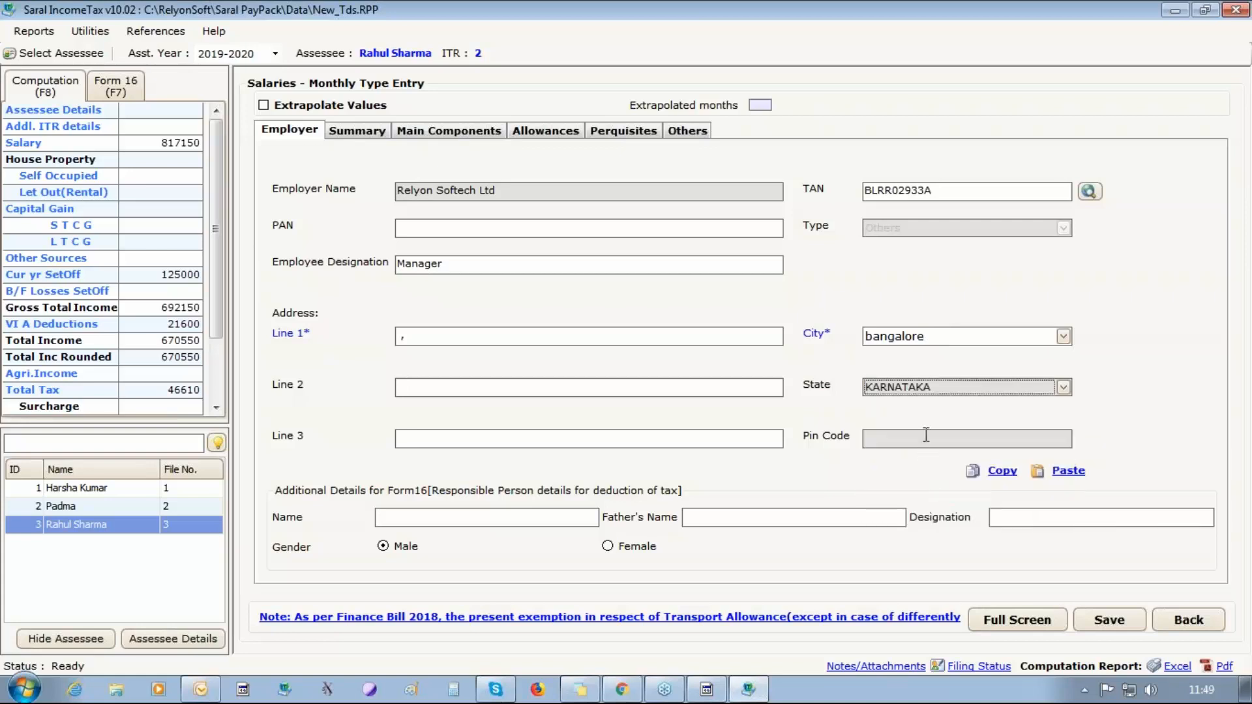
click(926, 435)
text(560086)
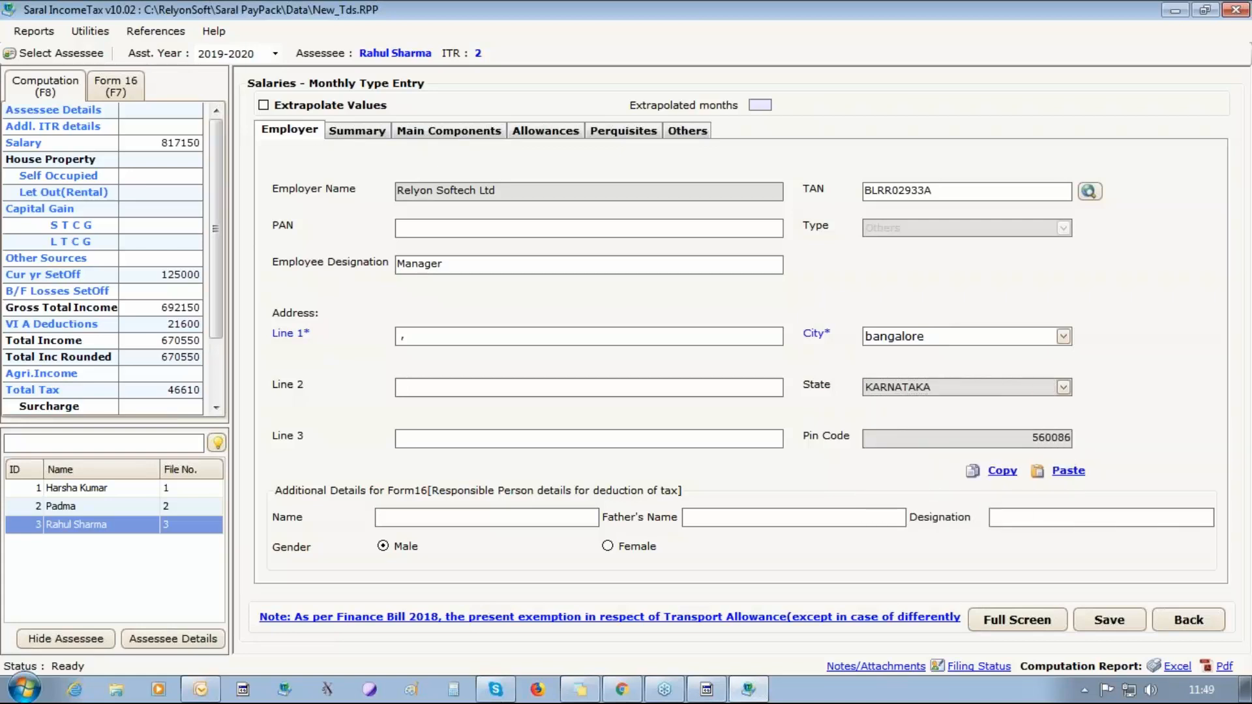
click(1109, 620)
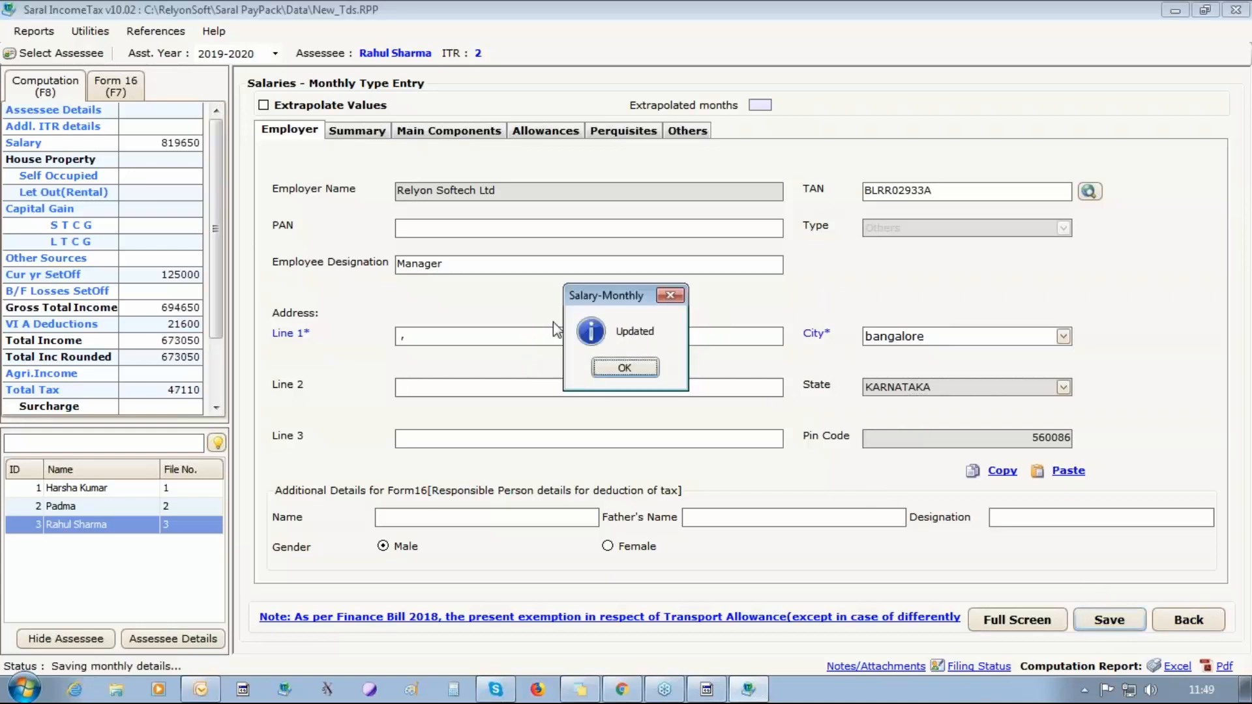
click(599, 365)
Examine the third employee's monthly Allowances, Perquisites and Others entries through their further particulars.
click(538, 132)
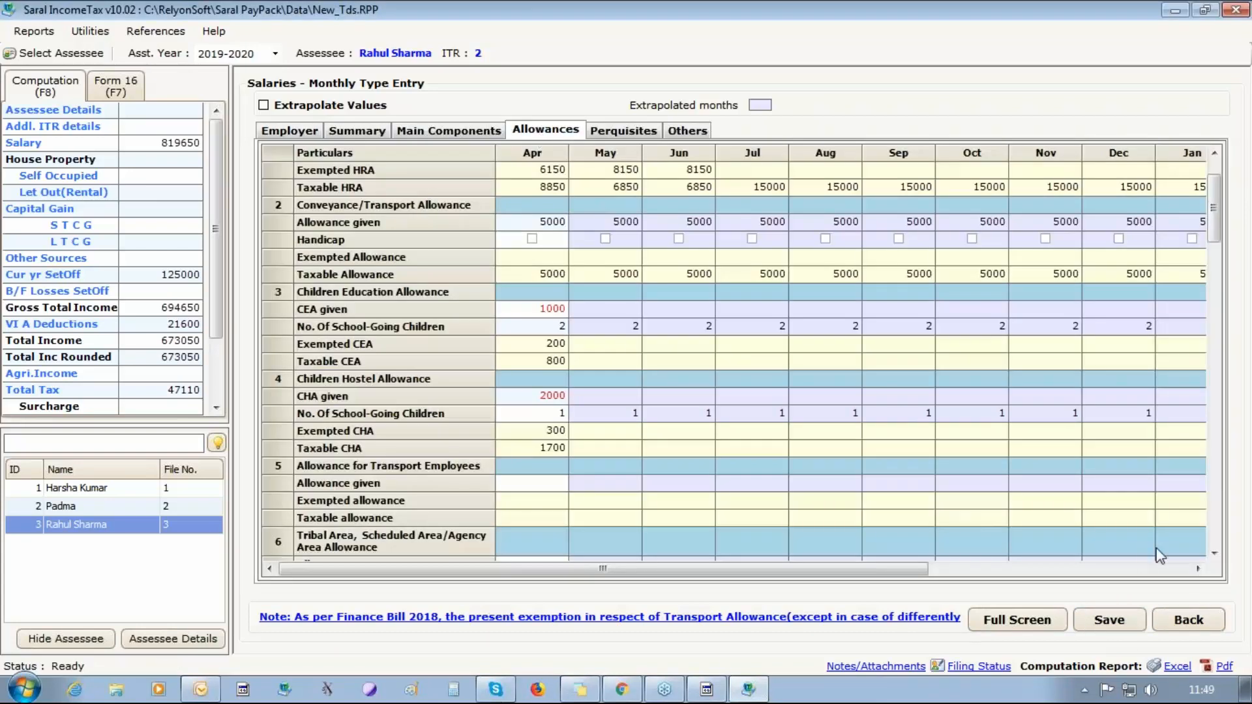
click(1214, 553)
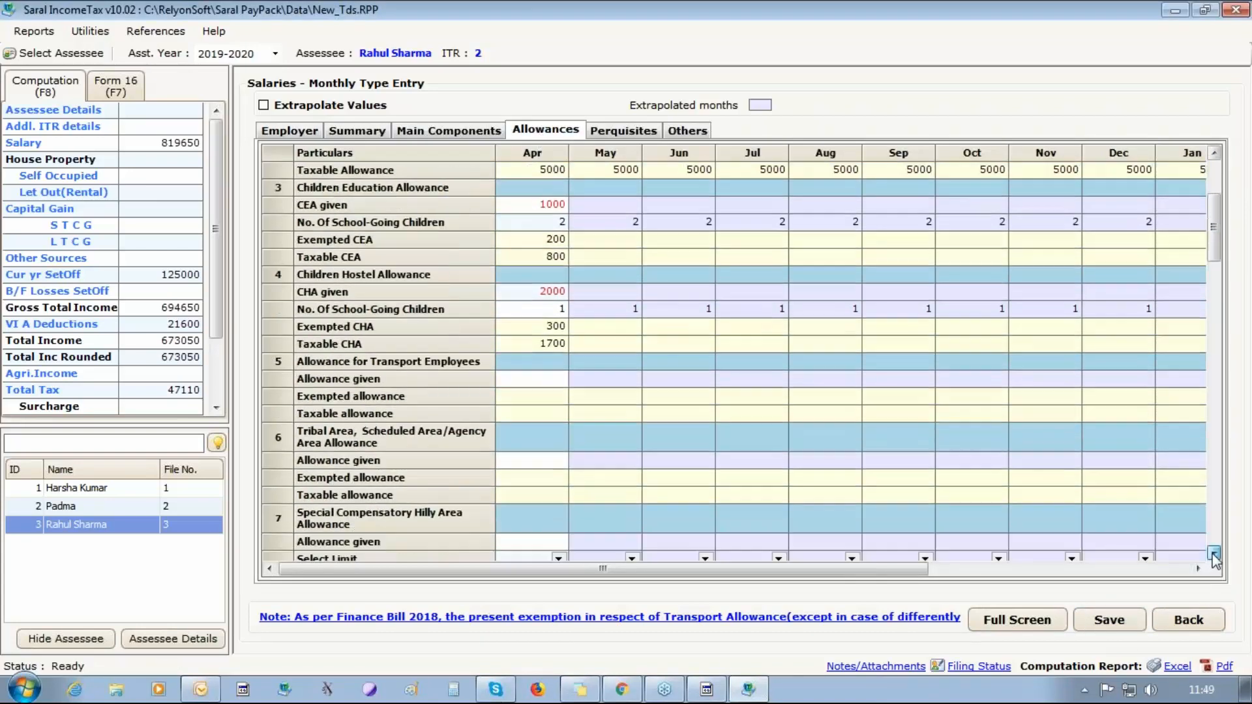
drag(1215, 554, 1214, 555)
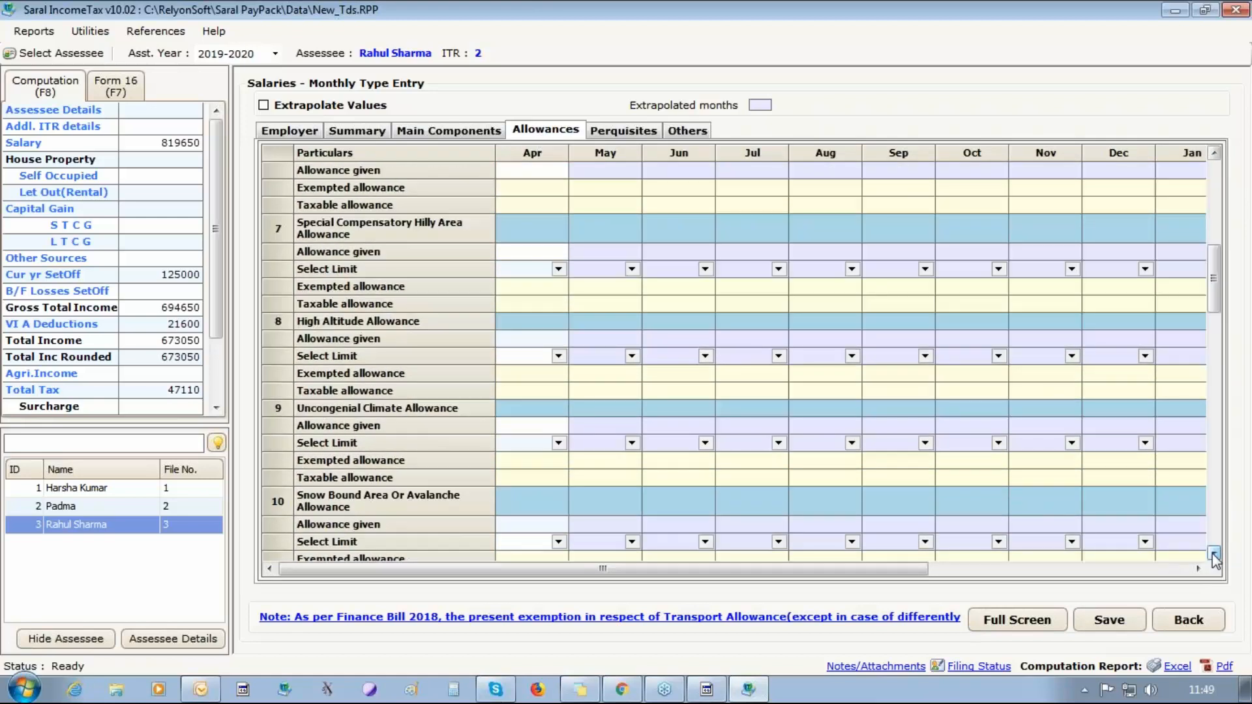
click(616, 132)
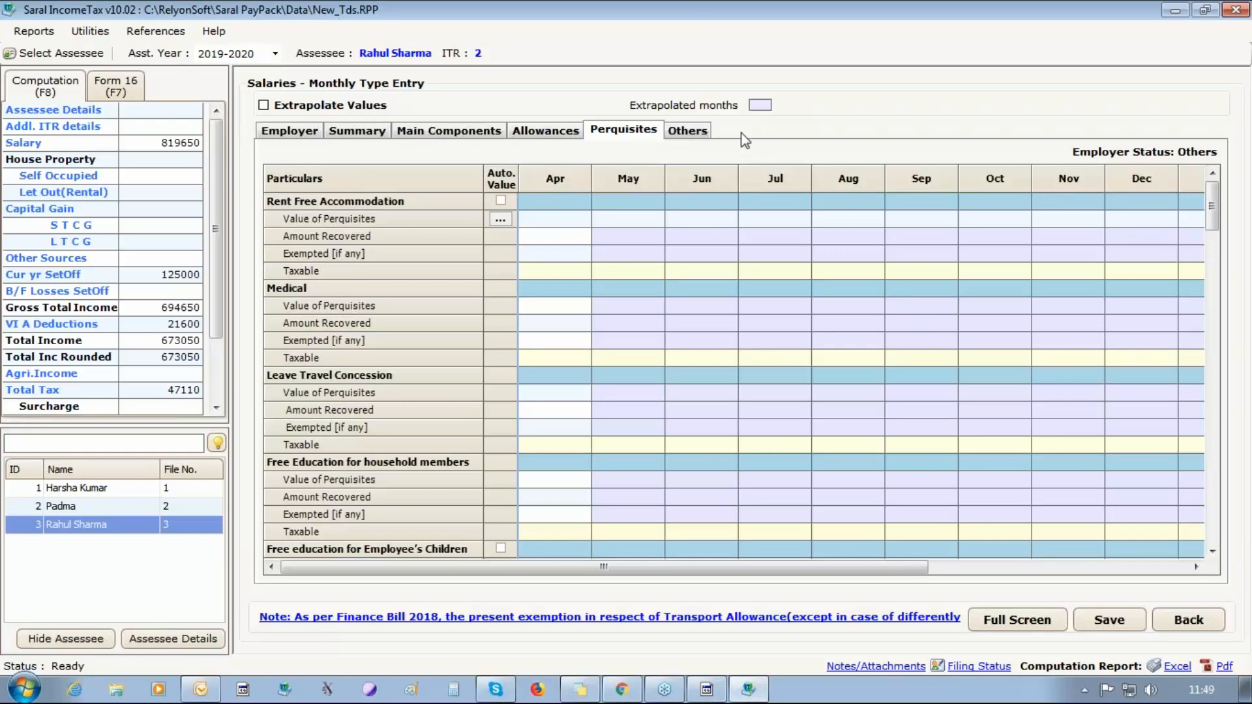
click(703, 136)
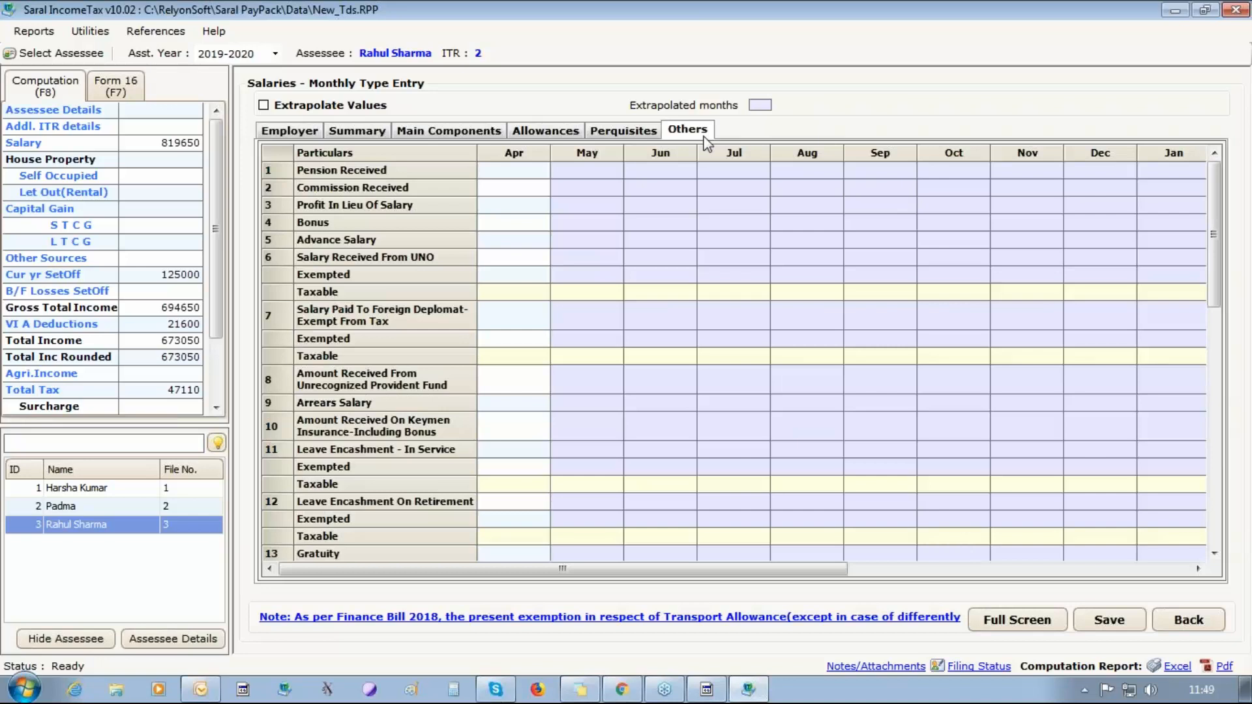
click(1214, 553)
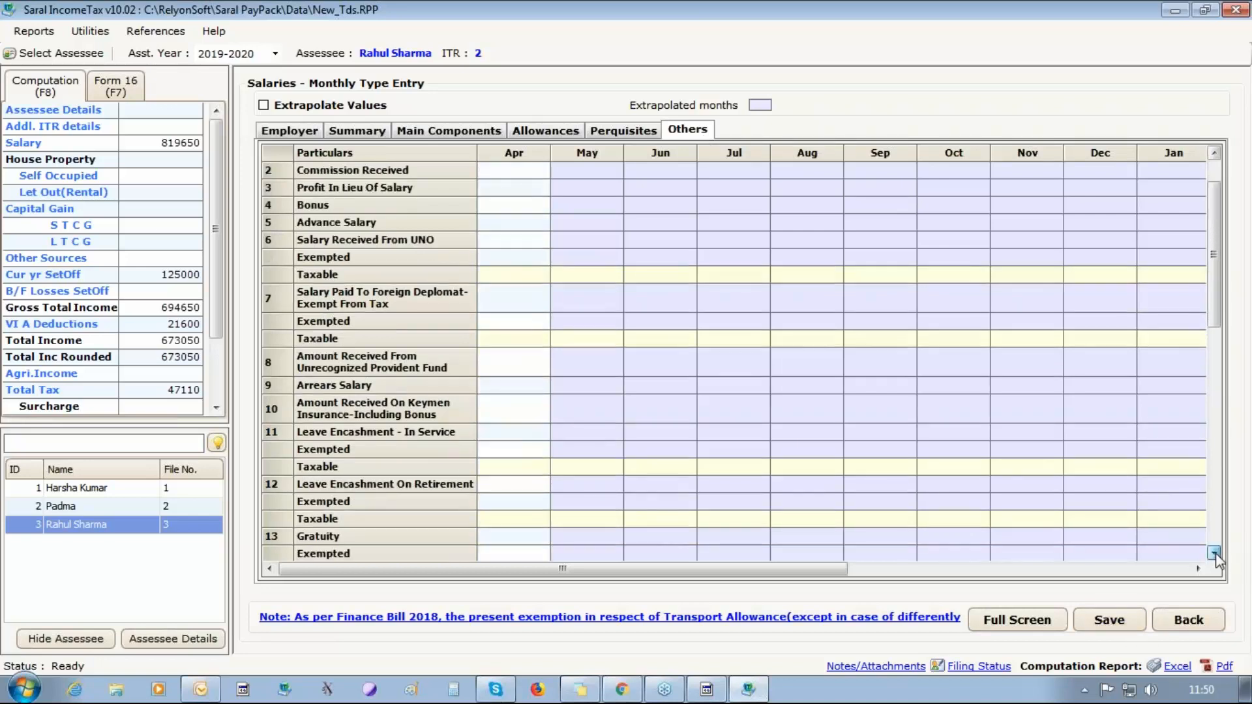
click(1216, 554)
click(1215, 555)
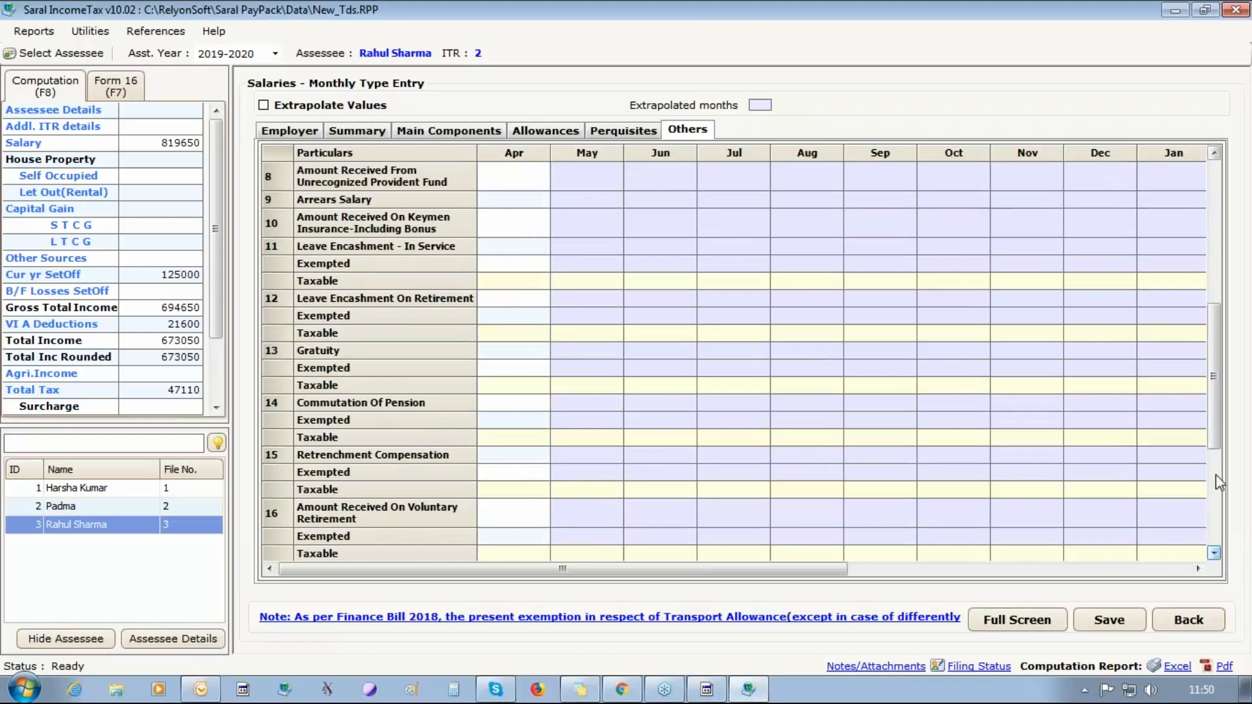
drag(1217, 376, 1217, 263)
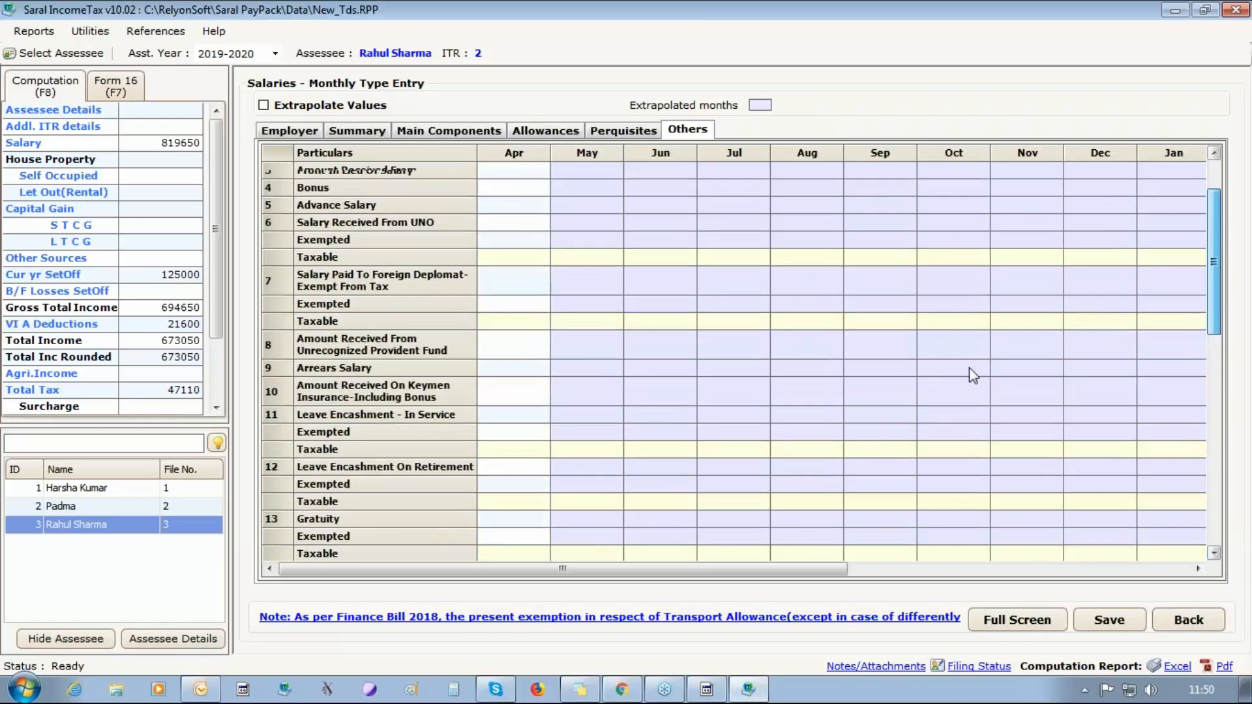
Select the second employee and look through the particulars in their monthly Others entries.
click(88, 502)
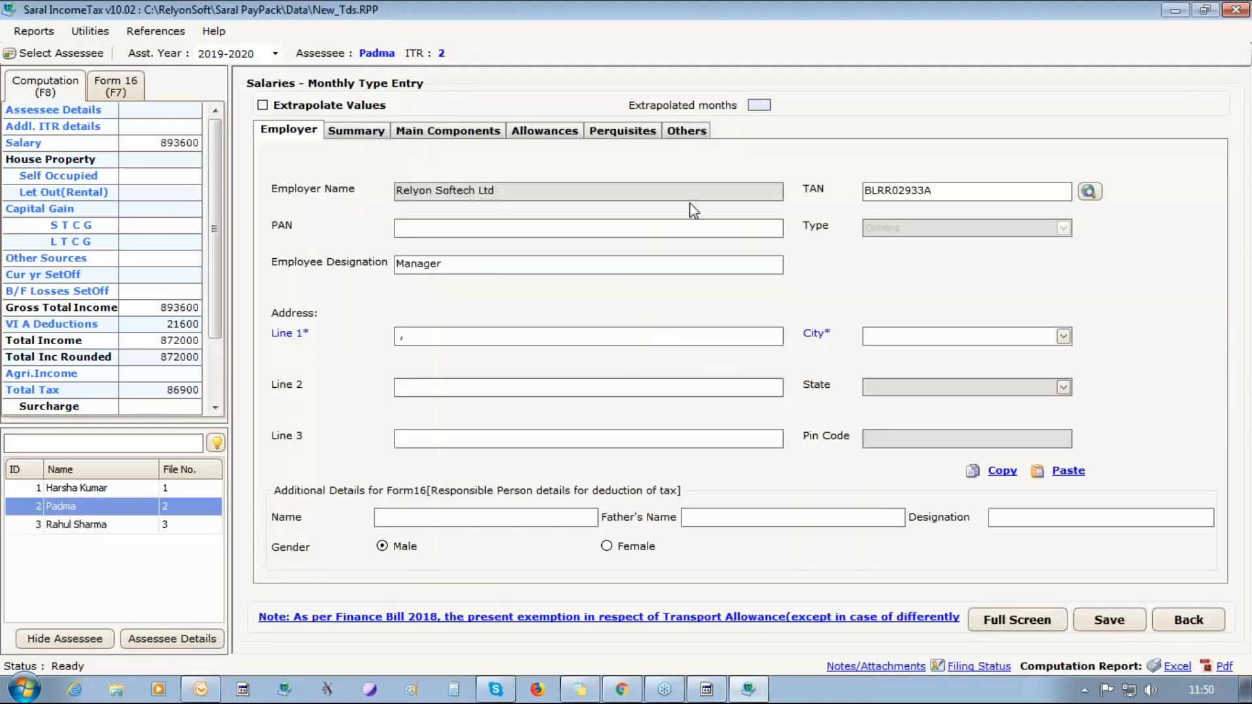
click(684, 130)
click(1214, 553)
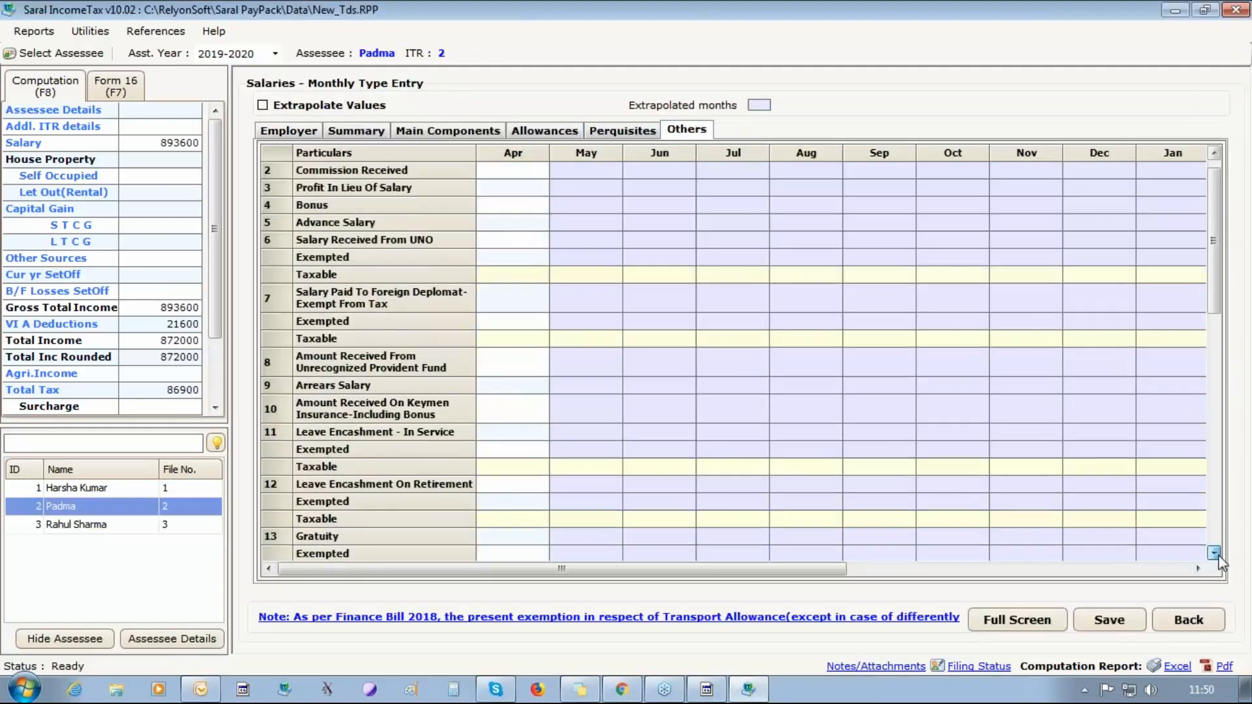
scroll(1215, 553, down, 4)
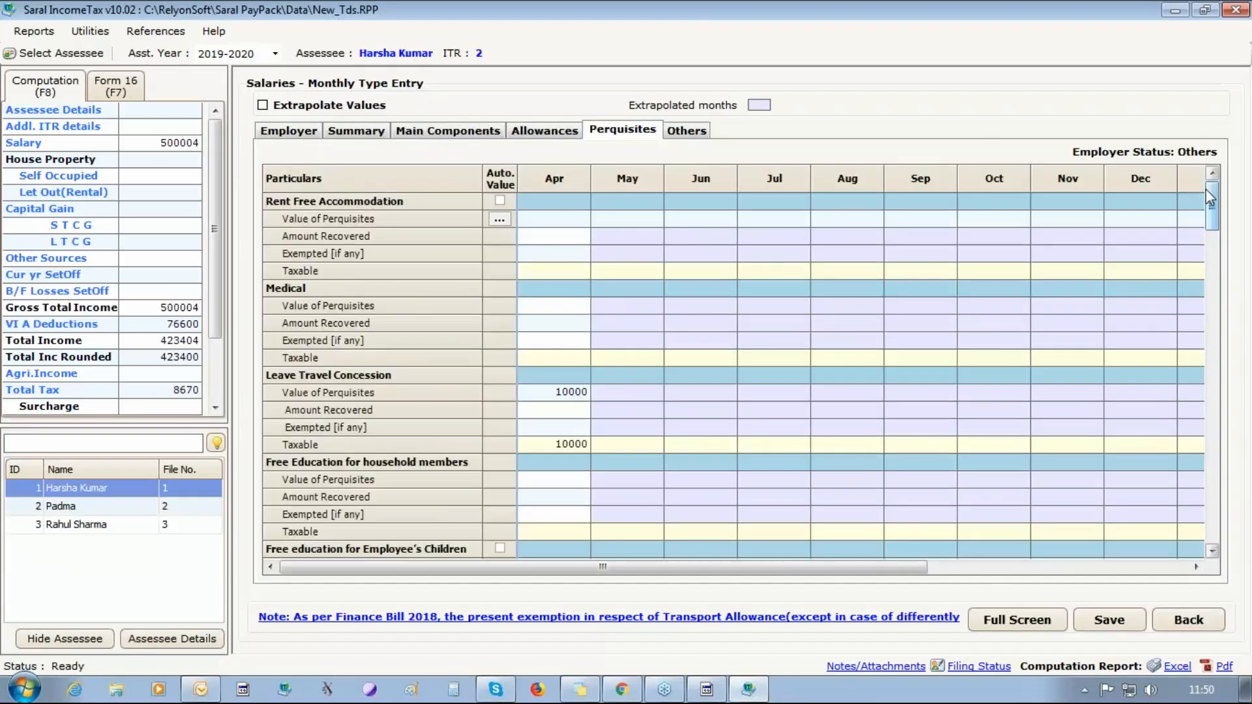
Check April's Leave Travel Concession among the first employee's Perquisites and view the Others entries.
click(529, 390)
scroll(838, 486, down, 3)
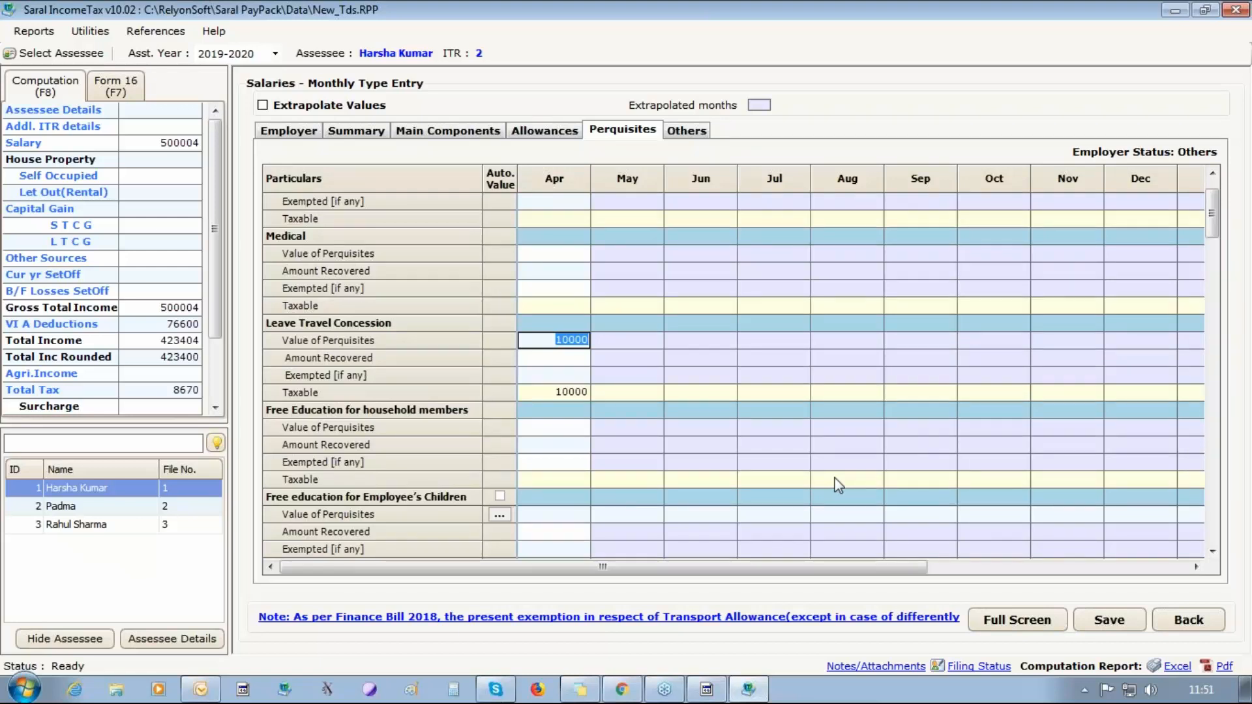
click(682, 132)
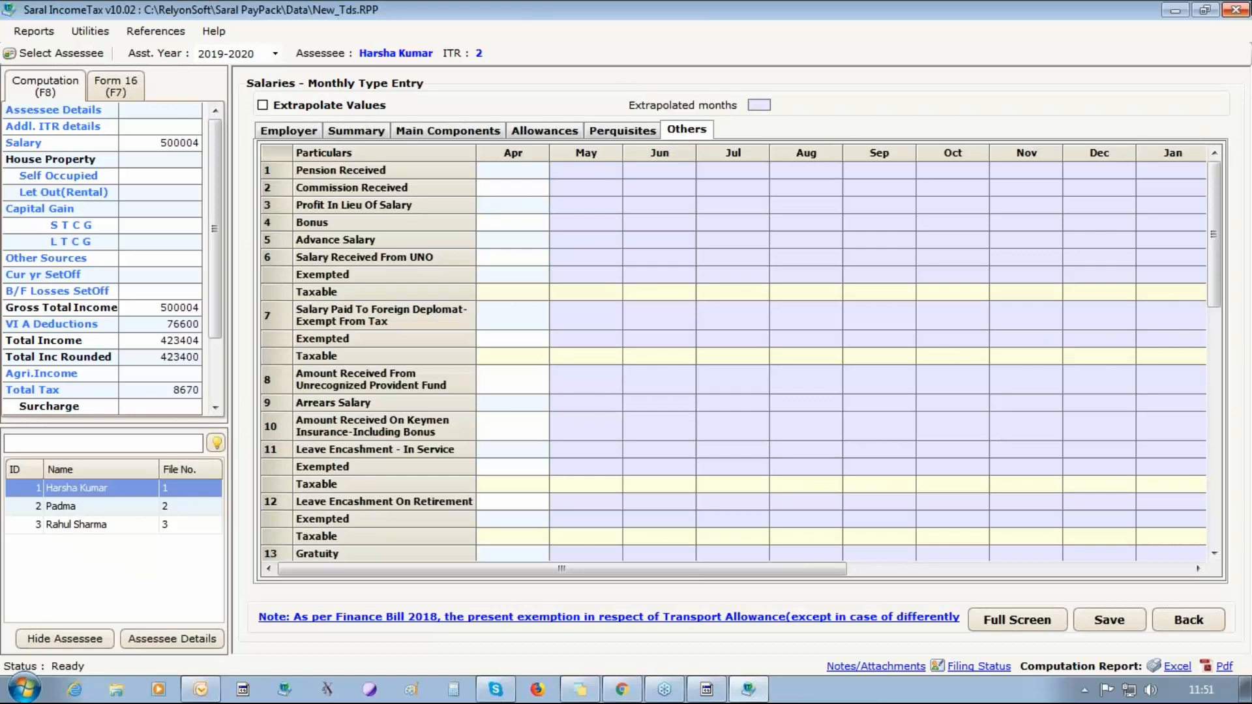
Leave the income tax window and enable the Bonus option in the company details, saving the change.
click(1236, 9)
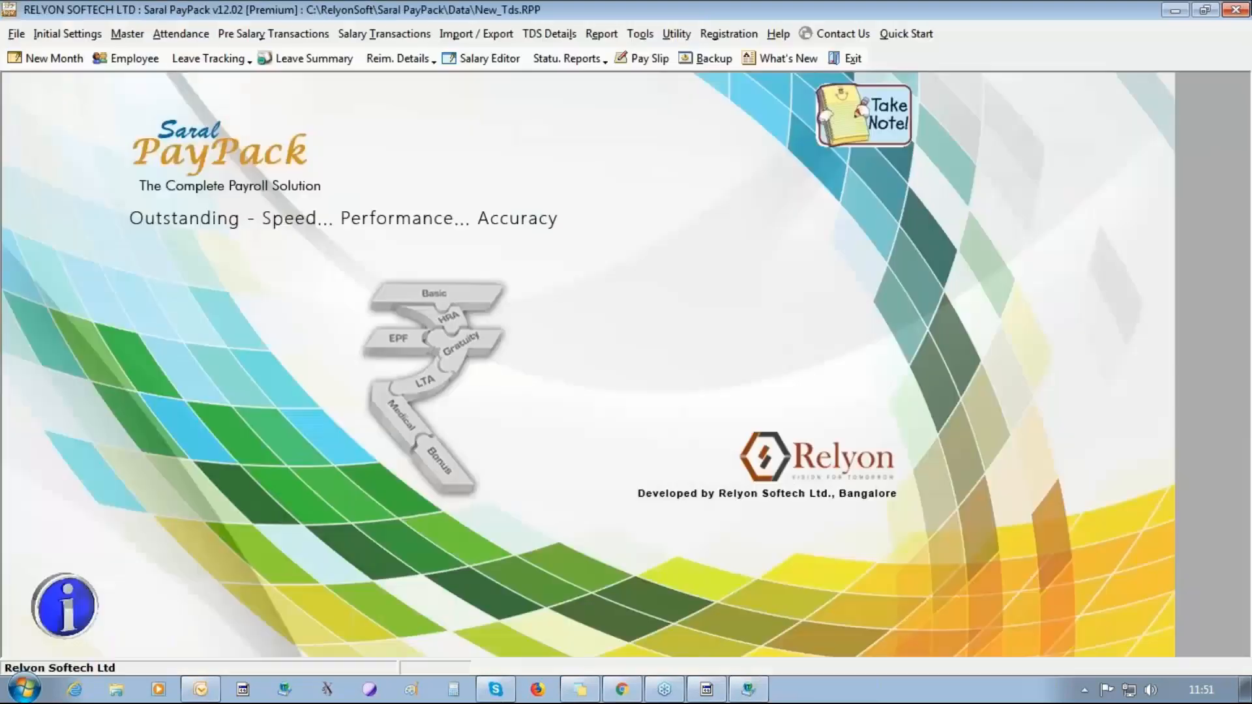
click(67, 34)
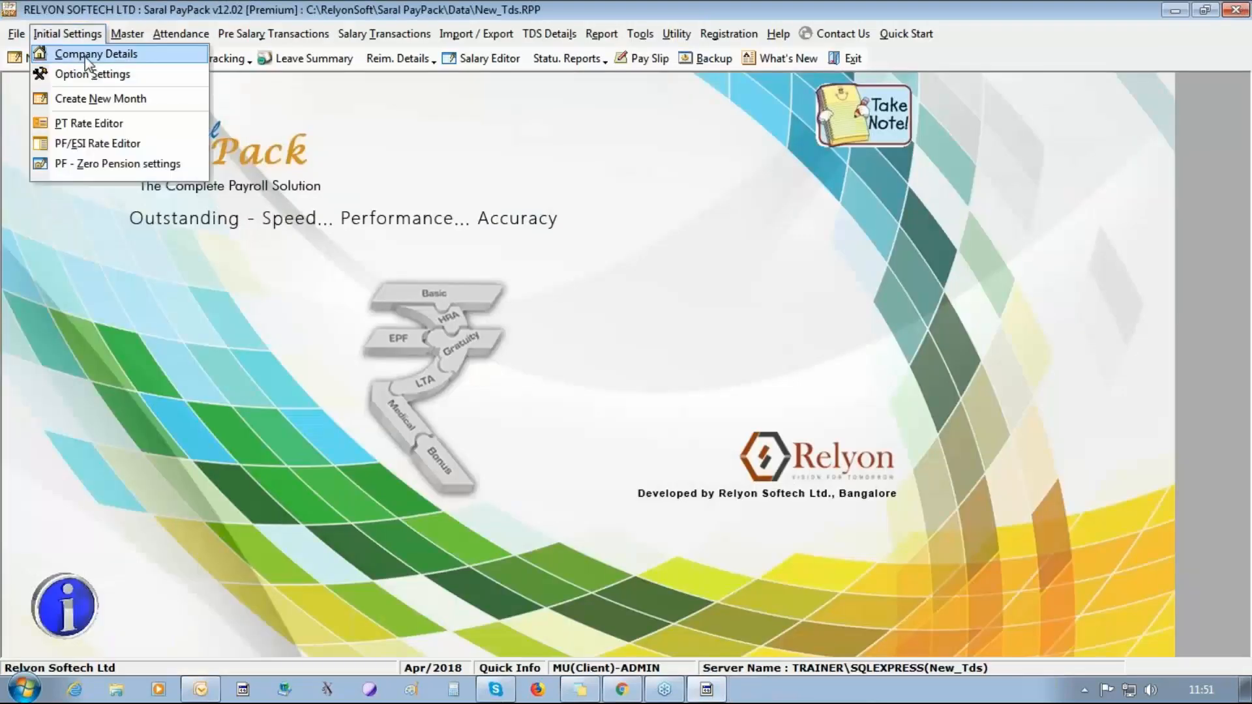
click(87, 58)
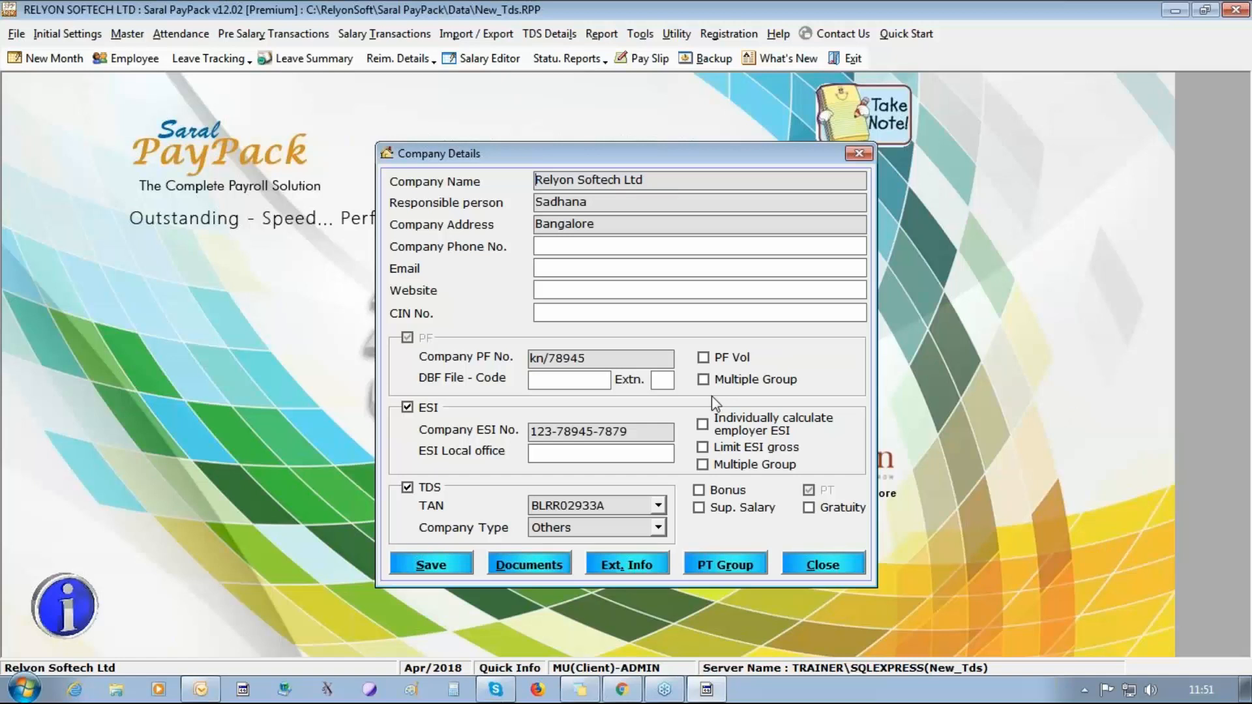
click(699, 492)
click(431, 565)
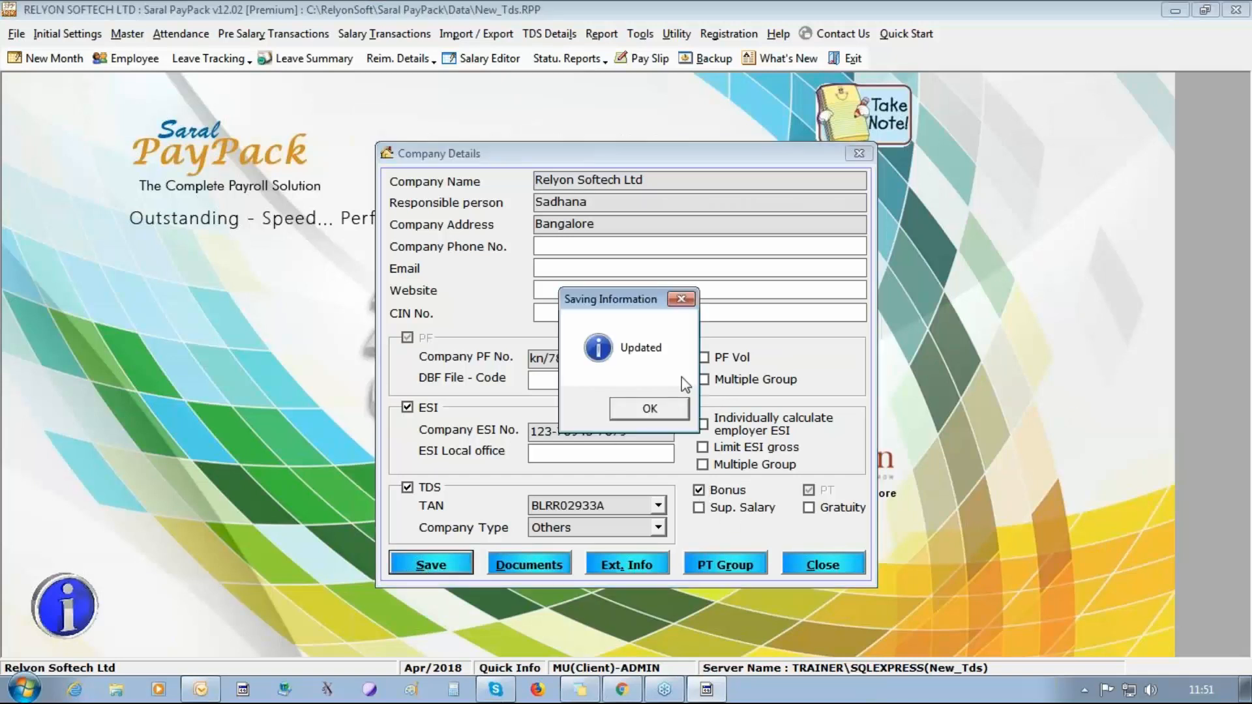
click(672, 416)
click(845, 566)
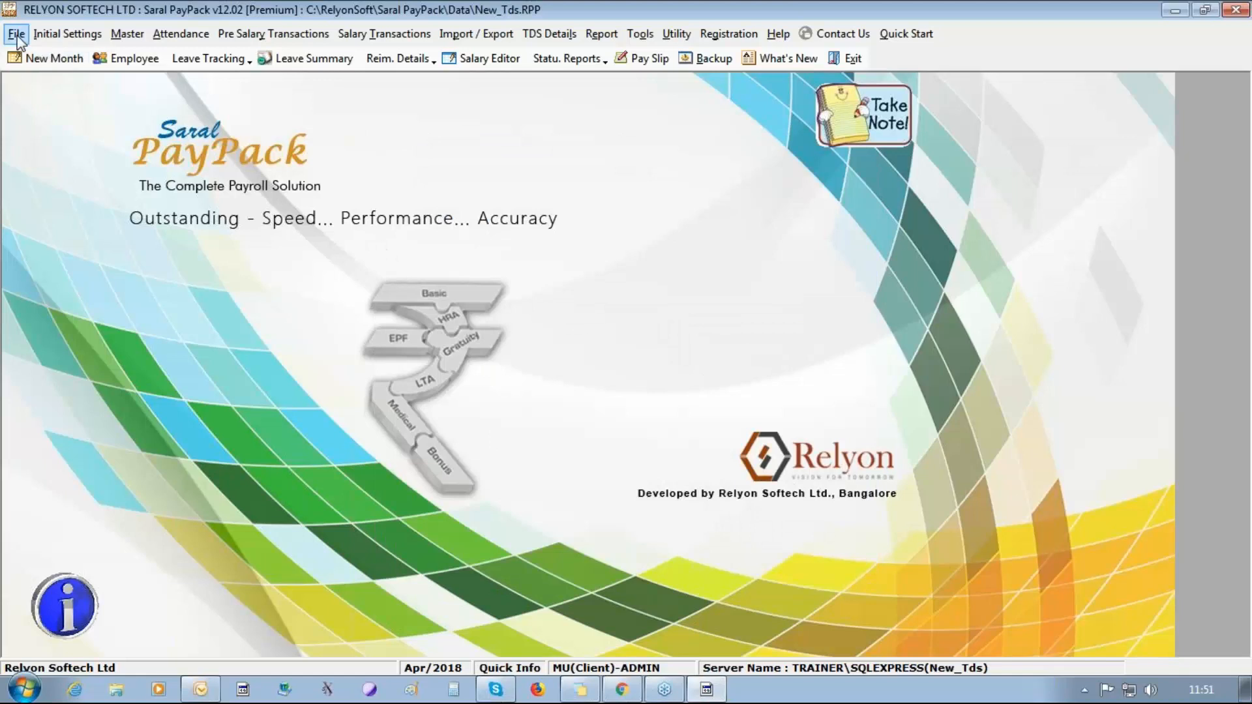
Create the new payroll month May/2018 and process it to completion.
click(23, 58)
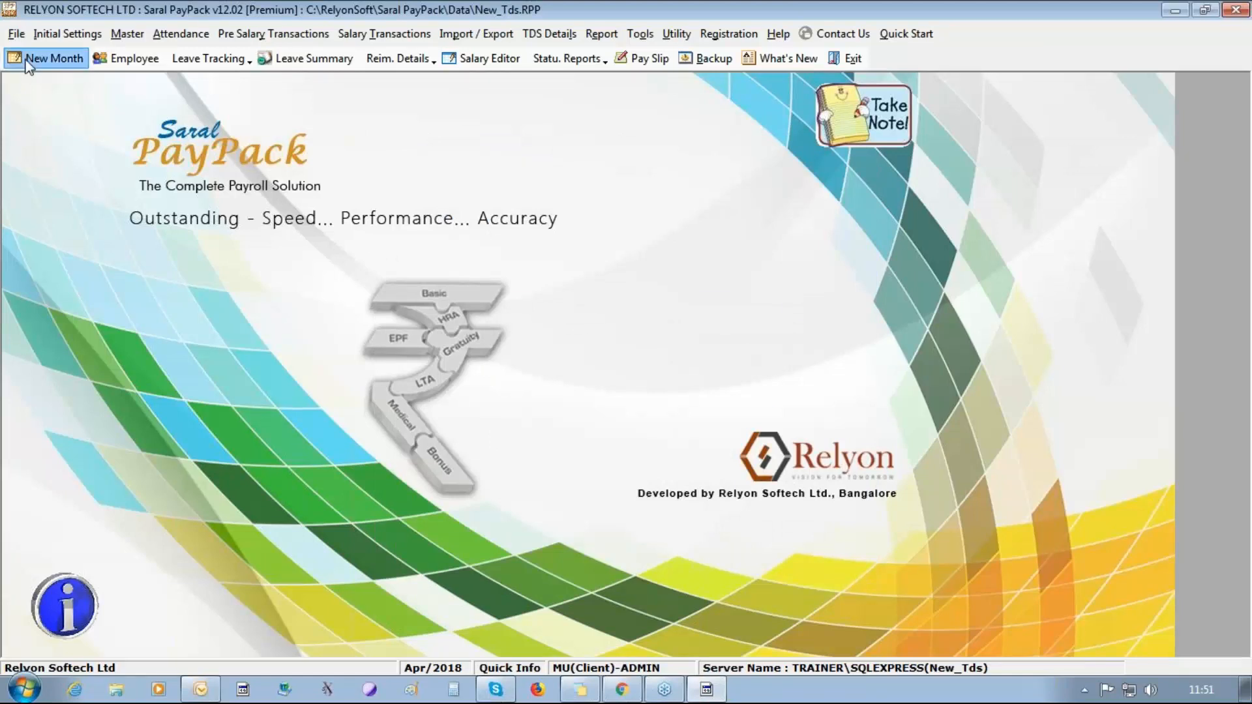
click(535, 376)
click(620, 412)
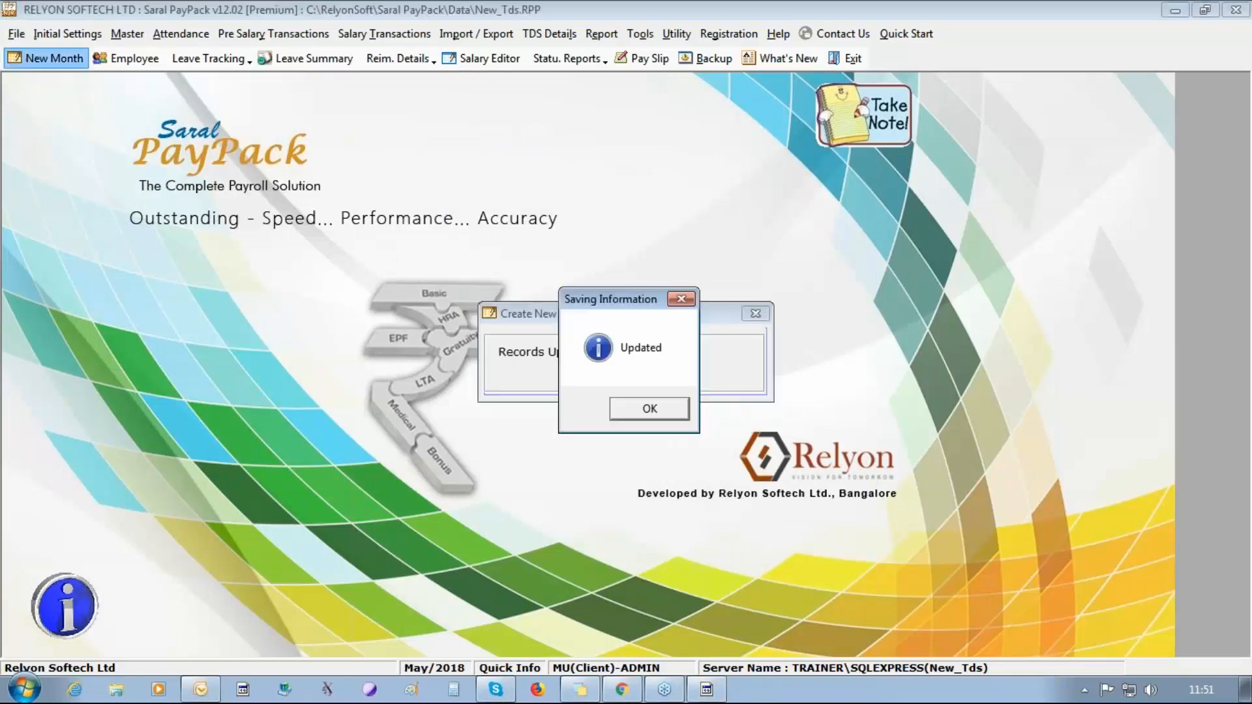
click(652, 415)
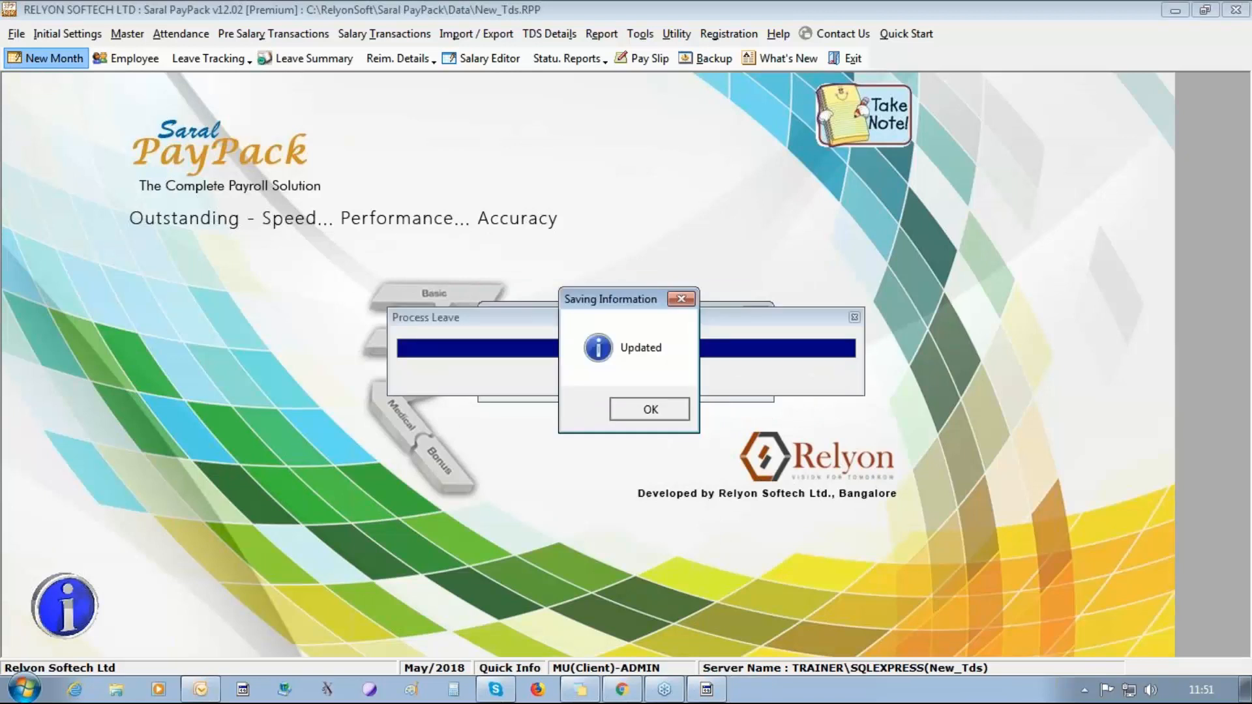
click(650, 409)
click(716, 378)
Create the following payroll month, Jun/2018, and finish its processing.
click(49, 60)
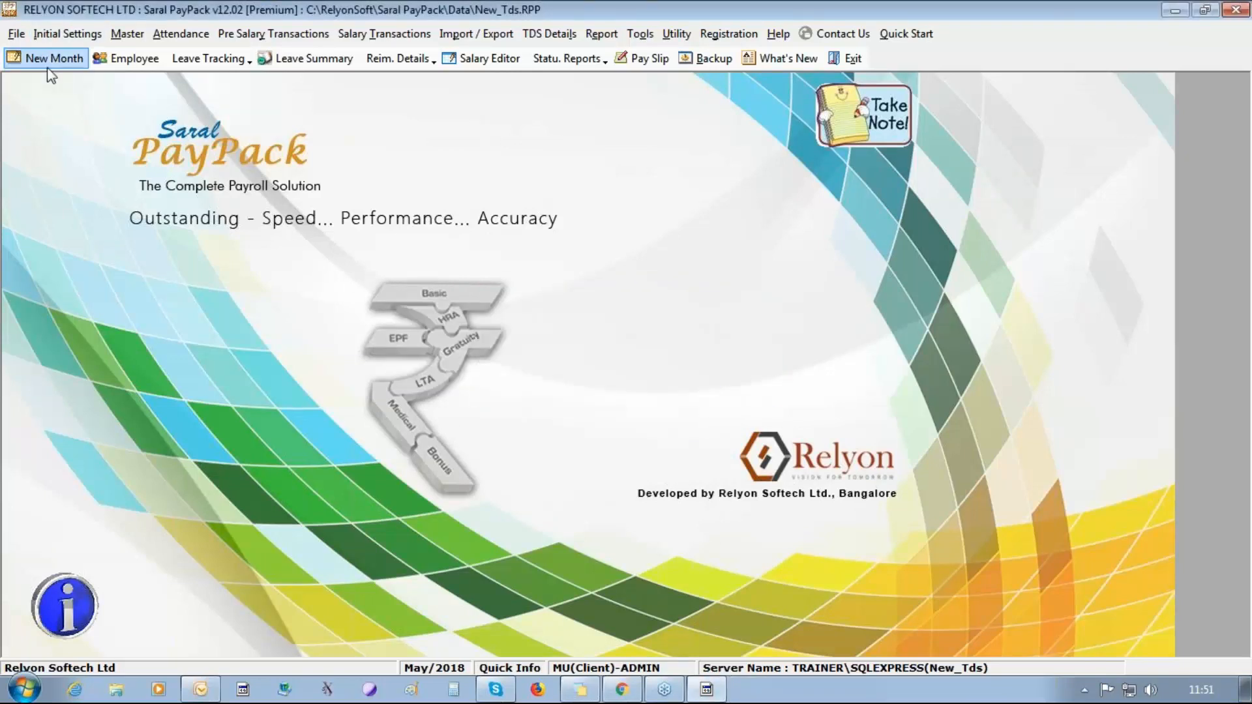
click(533, 378)
click(618, 409)
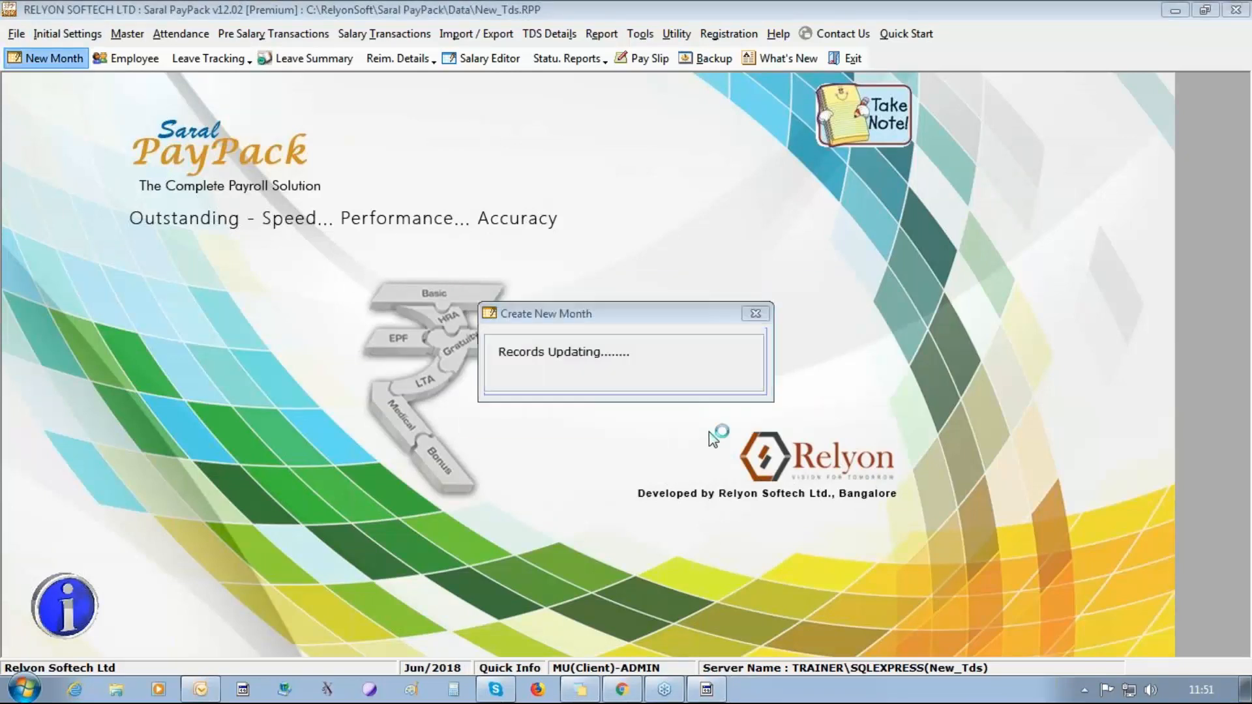
click(652, 418)
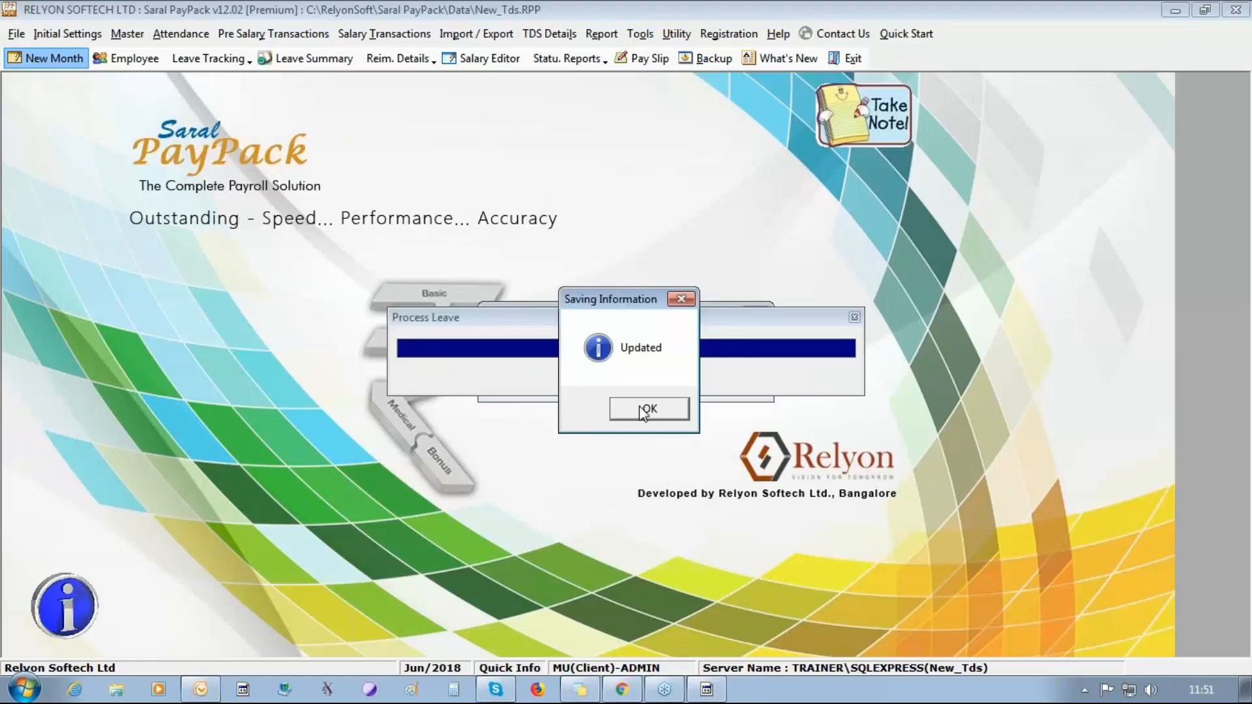
click(649, 411)
click(717, 379)
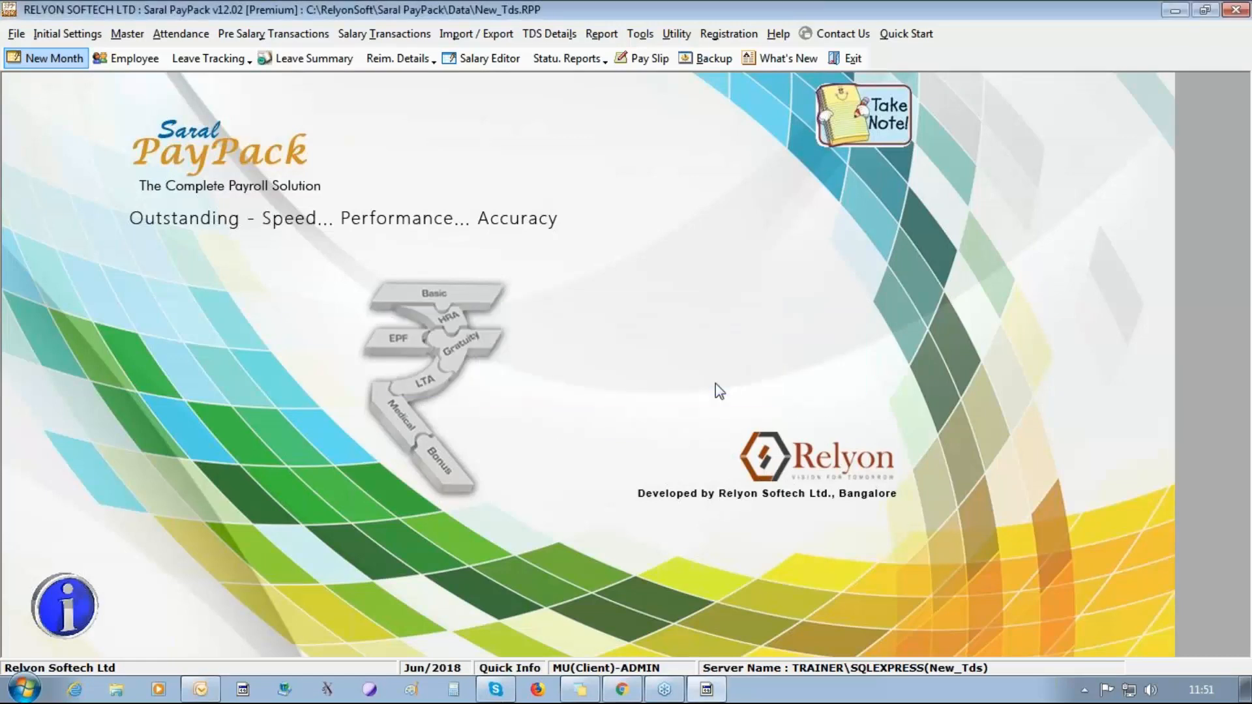
Open the Bonus pre-salary transaction, updating the salary calculation details, and add a bonus head named "bonus".
click(263, 33)
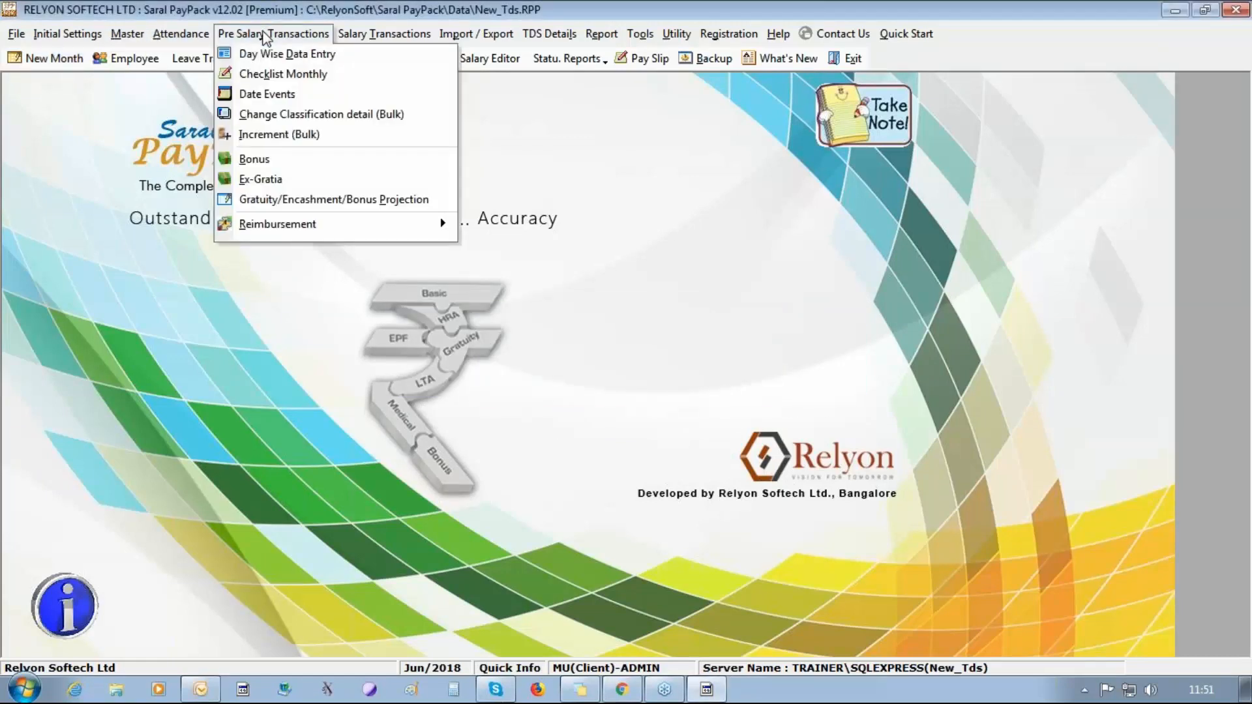
click(268, 160)
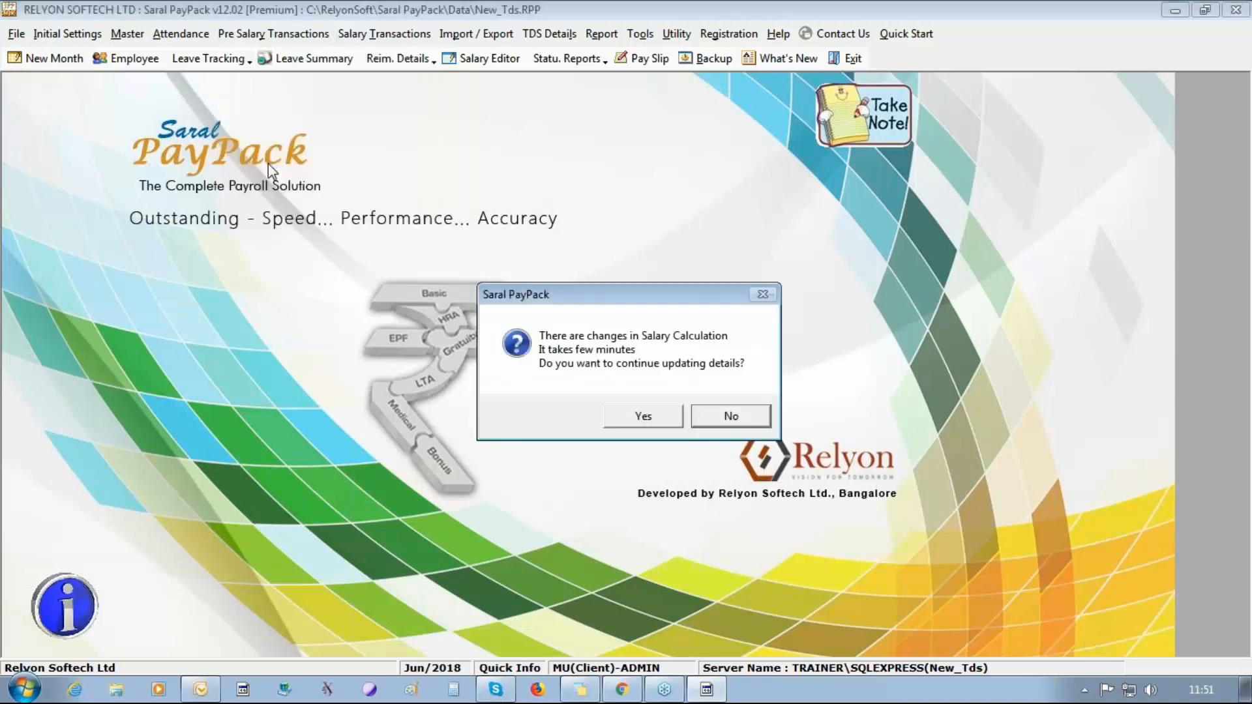
click(631, 420)
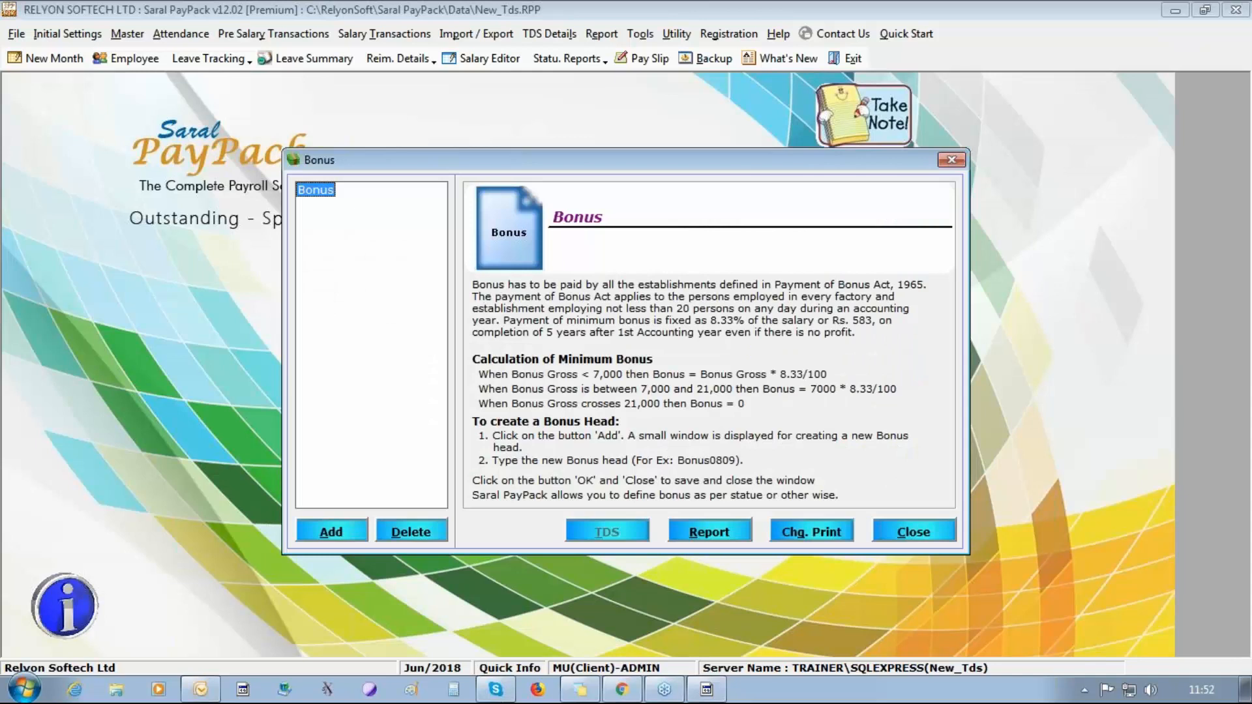
click(319, 536)
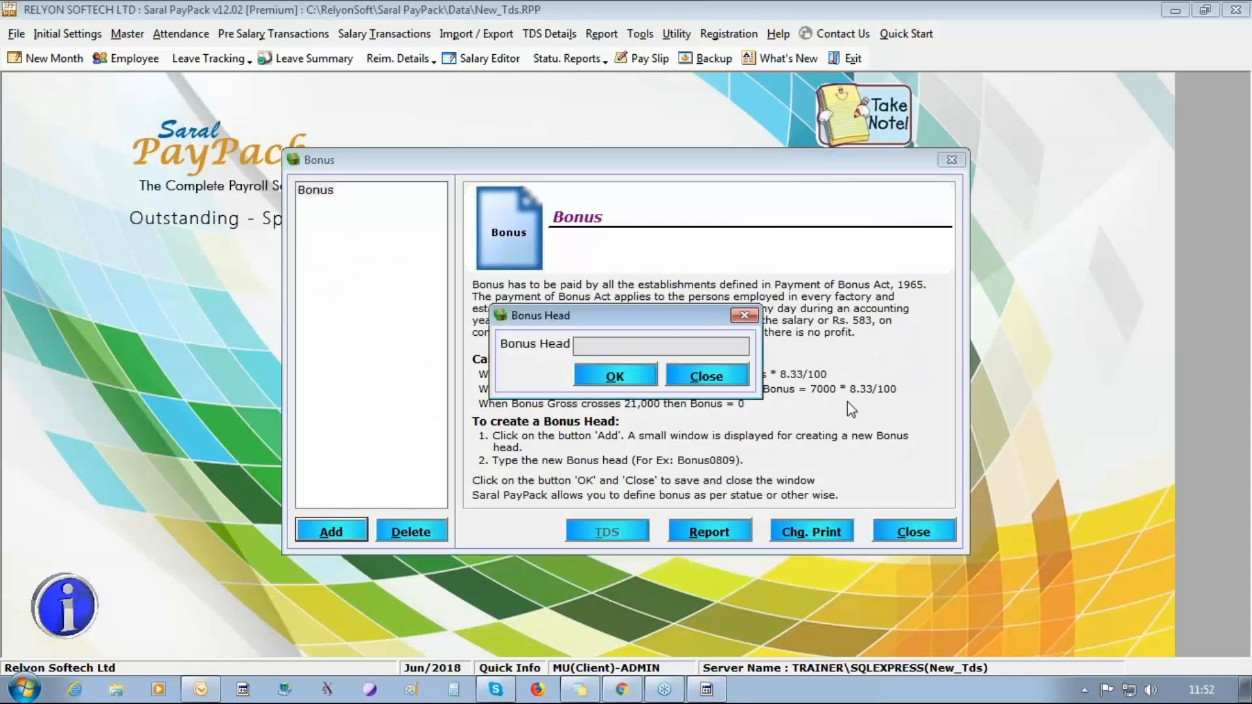
text(bonus)
click(592, 377)
key(Return)
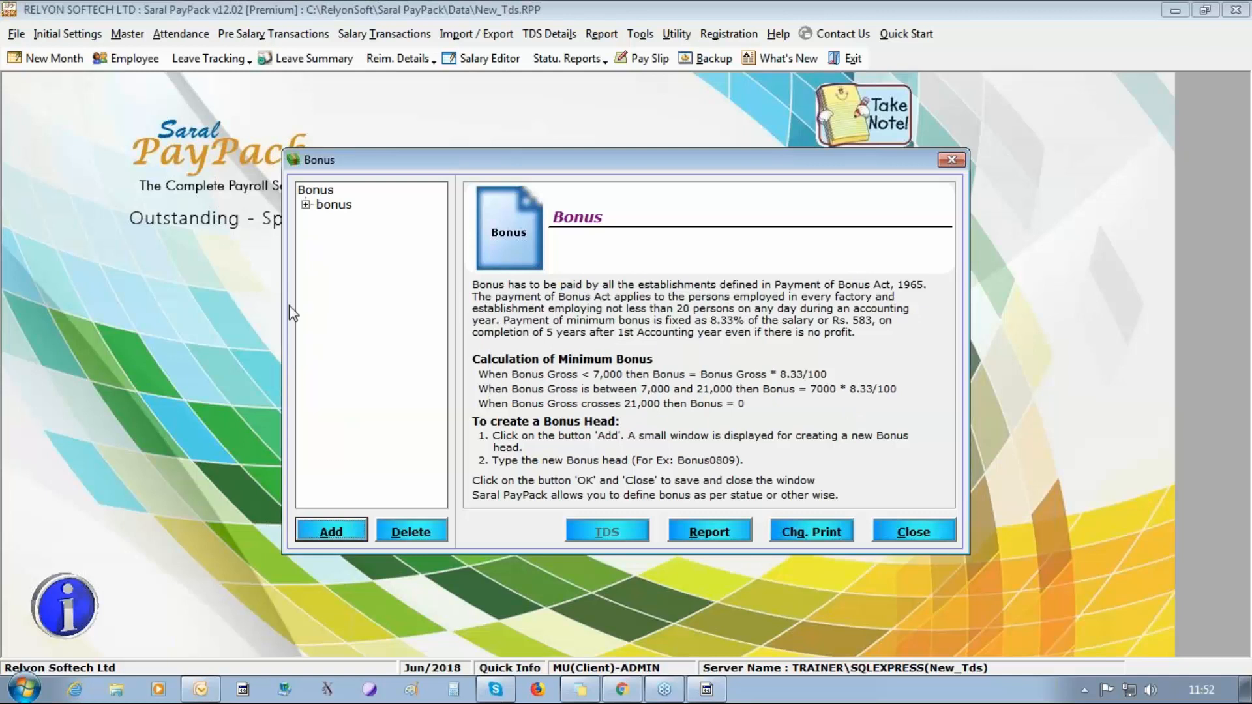
In the bonus head's definition, allow manual editing and set From Month, To Month and Pay Month to Apr/2018.
click(306, 204)
click(361, 219)
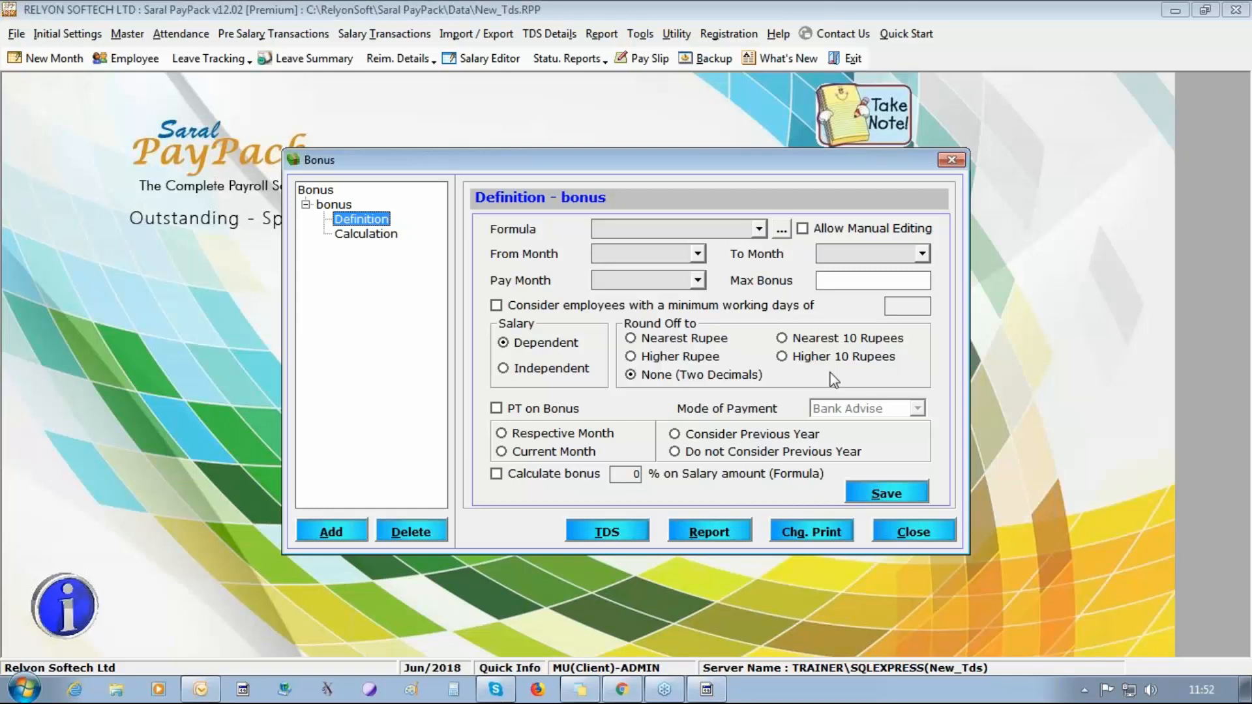
click(804, 231)
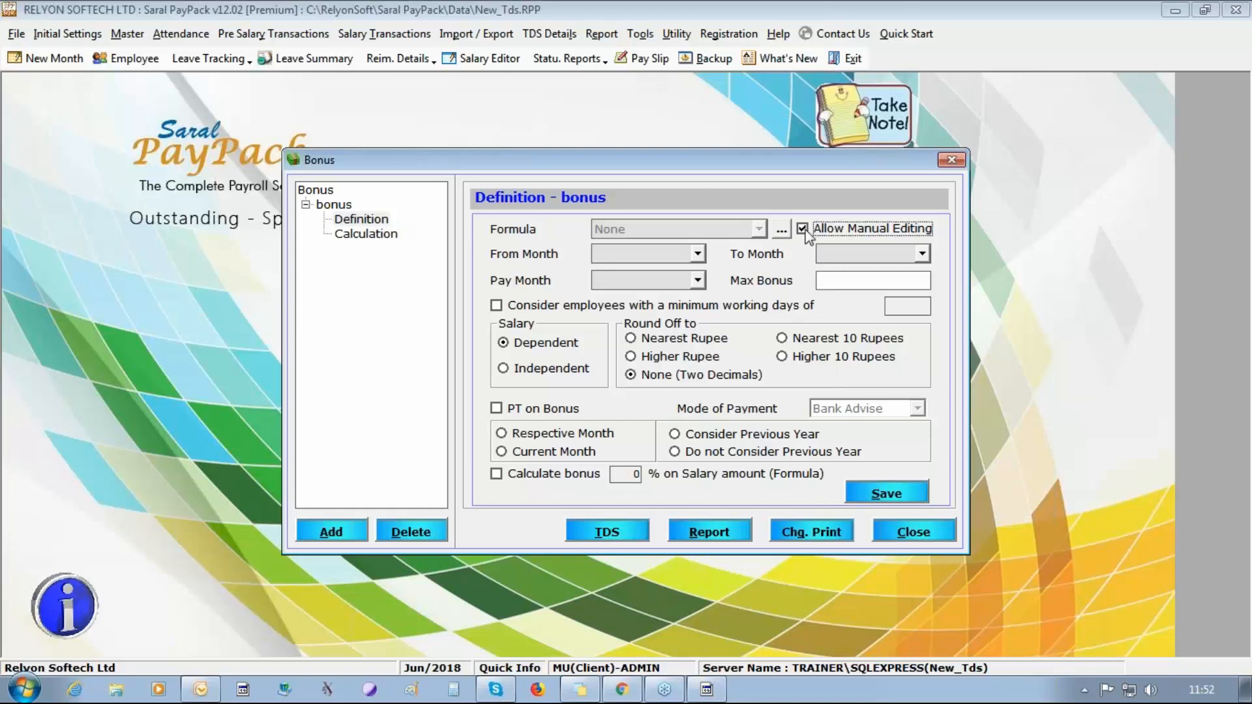
click(698, 254)
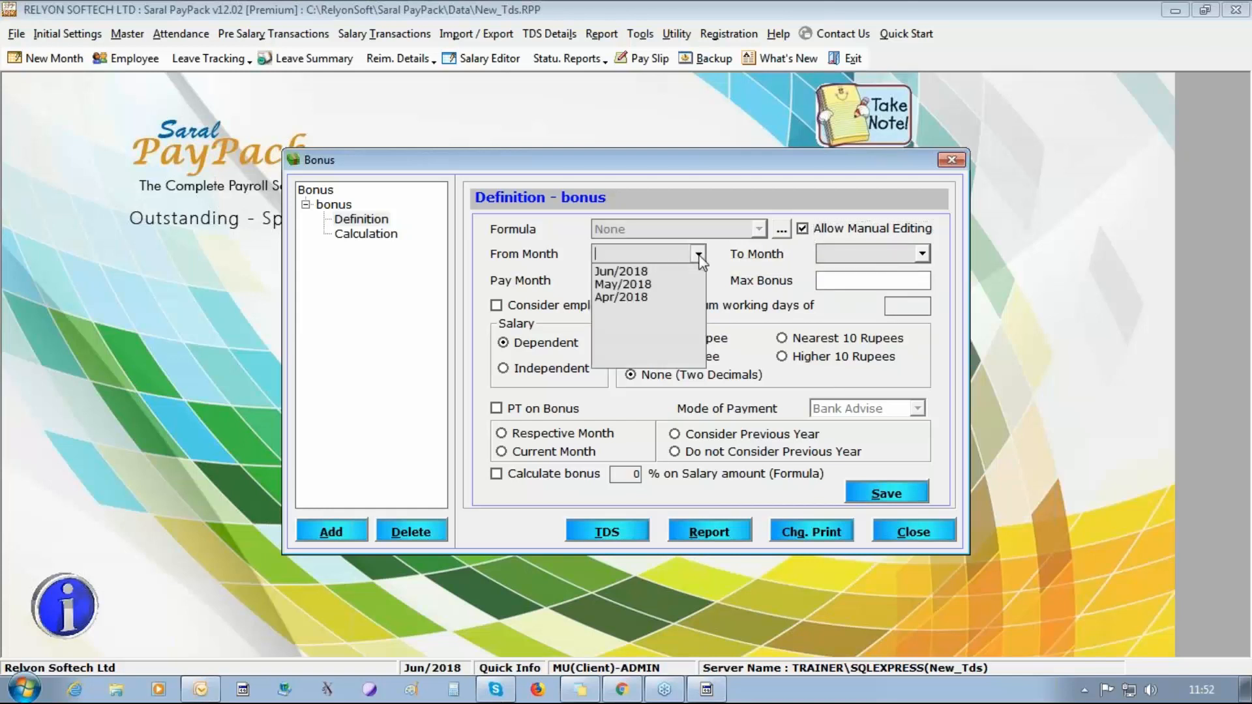
click(666, 301)
click(923, 254)
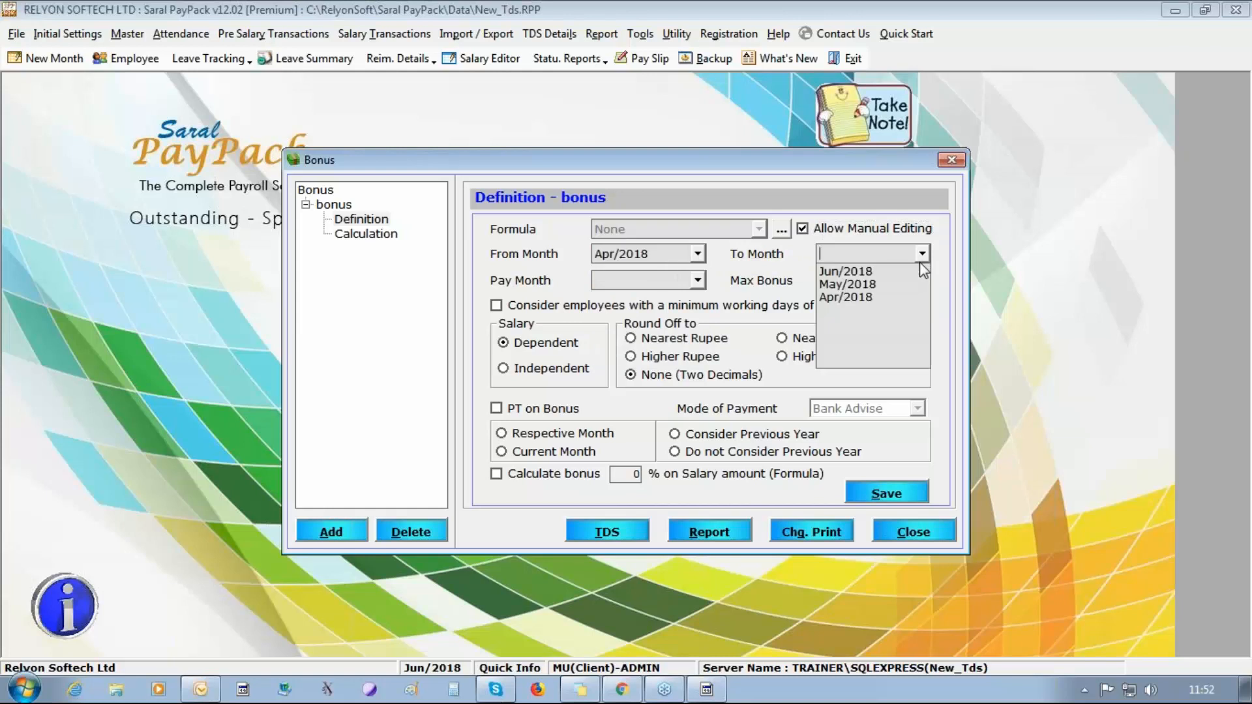
click(842, 296)
click(698, 279)
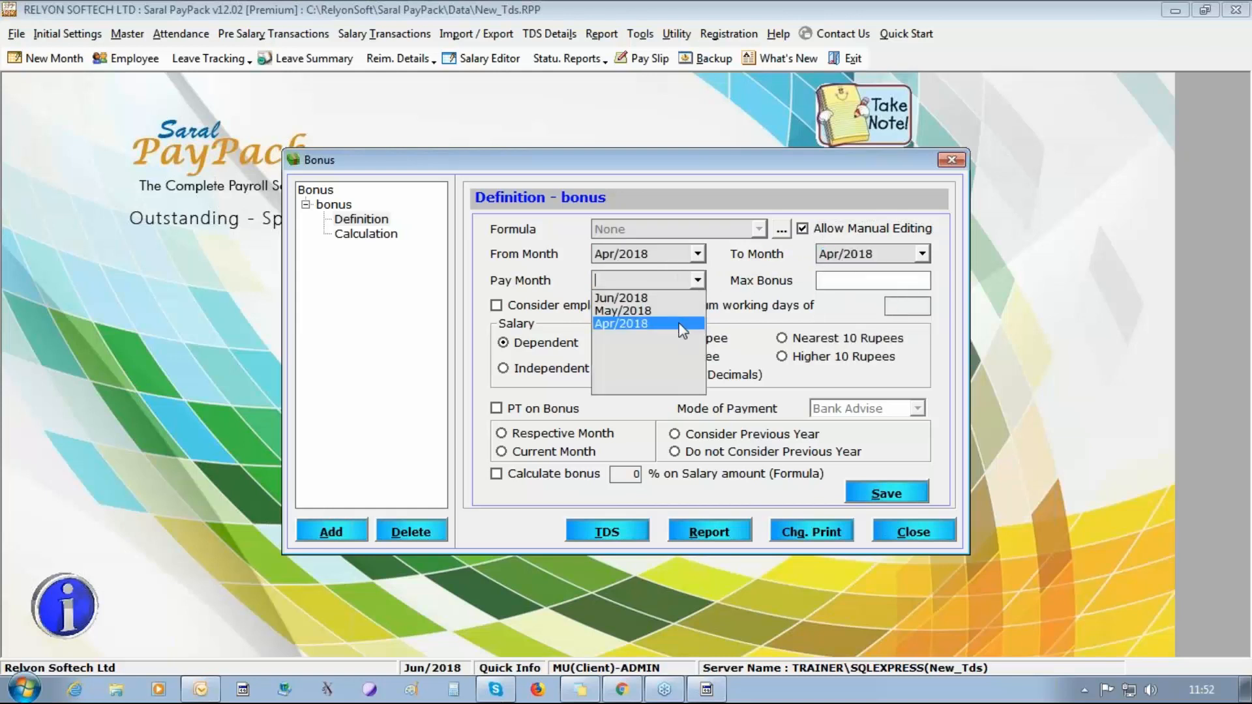
click(681, 324)
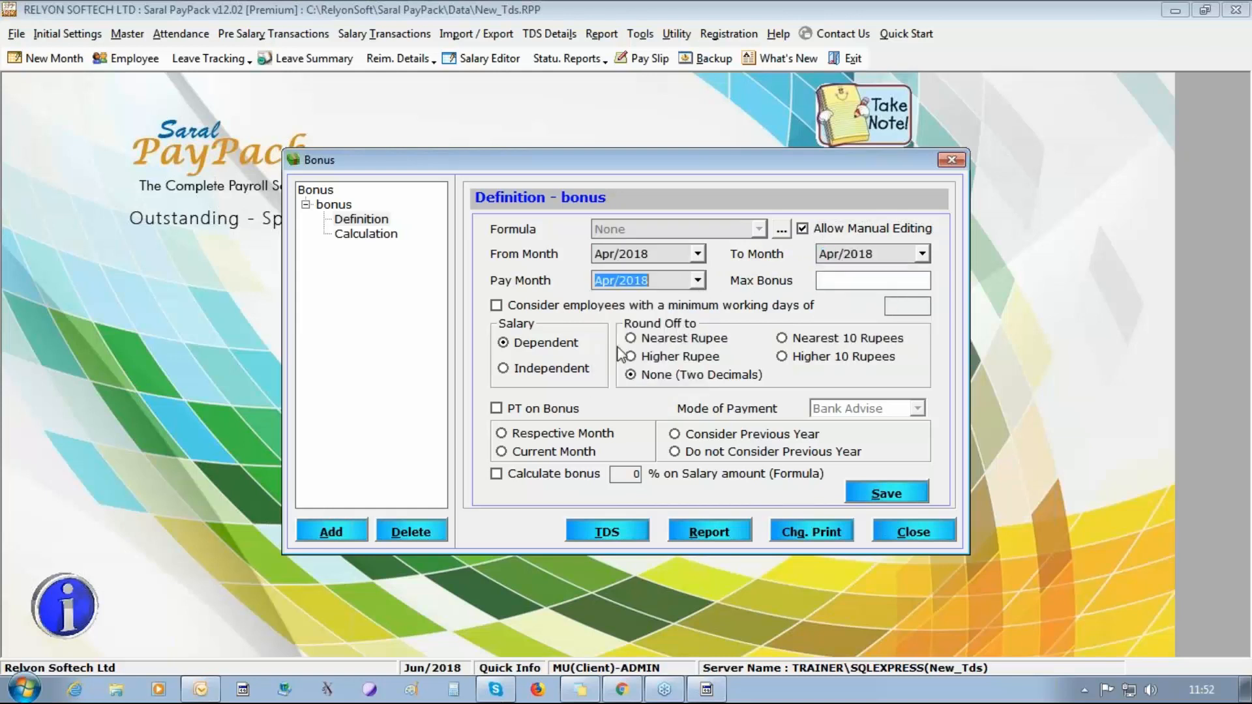
Switch the bonus to salary Independent, check the available modes of payment, and return it to Dependent.
click(528, 372)
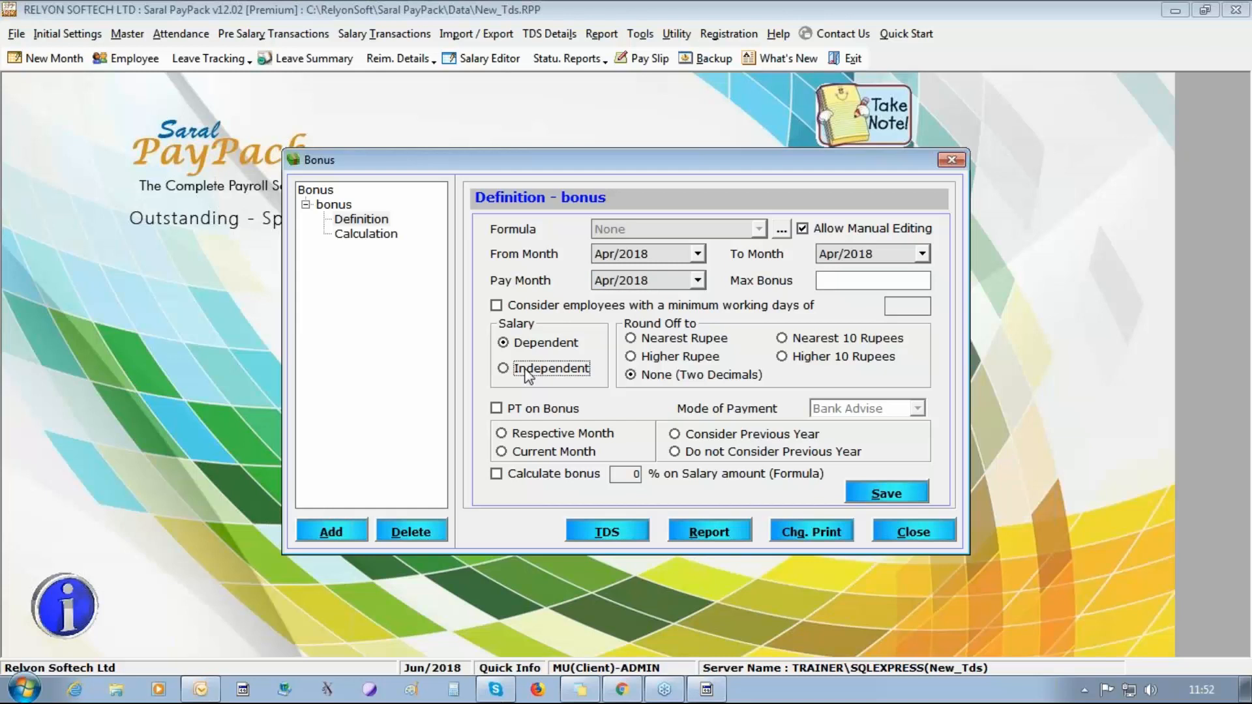
click(919, 408)
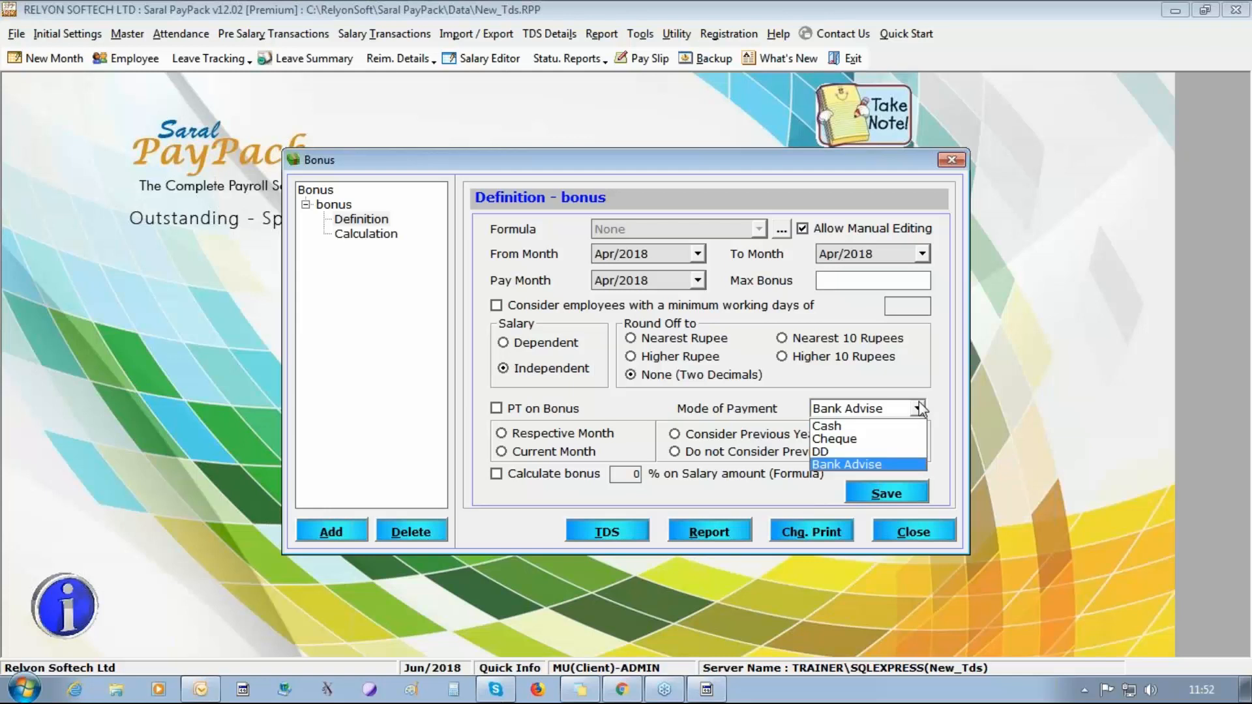
click(919, 408)
click(541, 345)
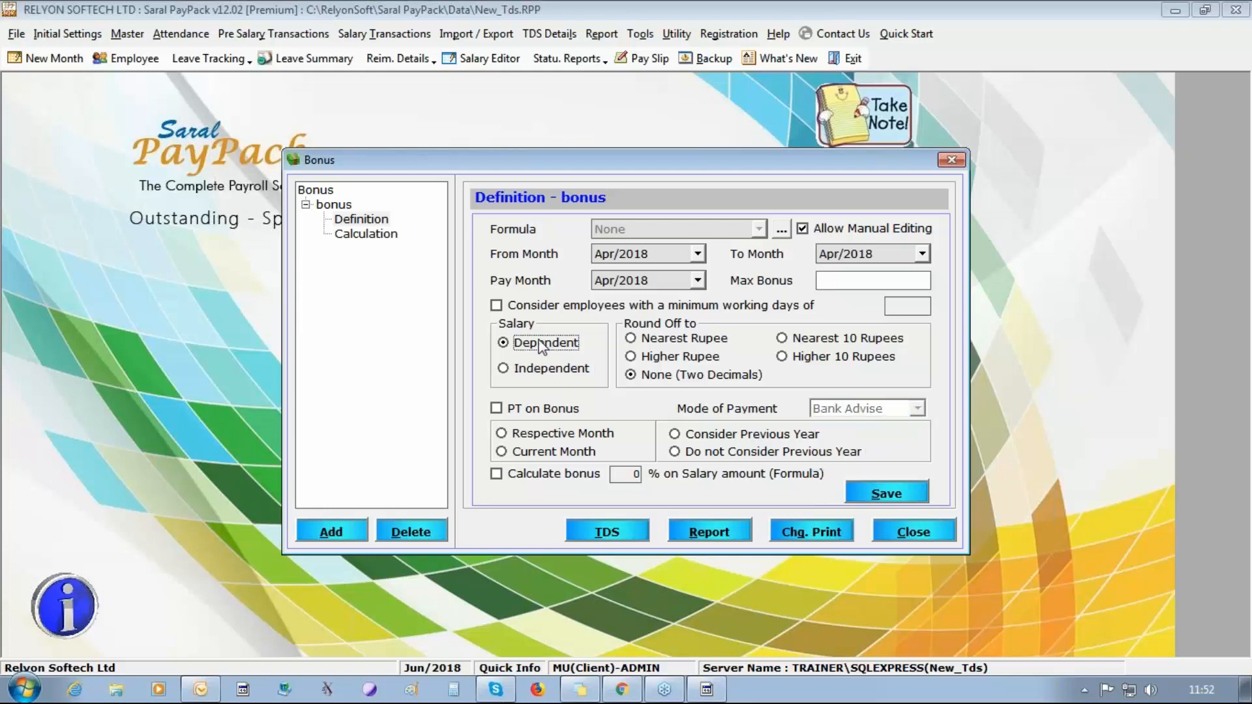
Save the bonus definition and add all three employees to the bonus calculation.
click(888, 497)
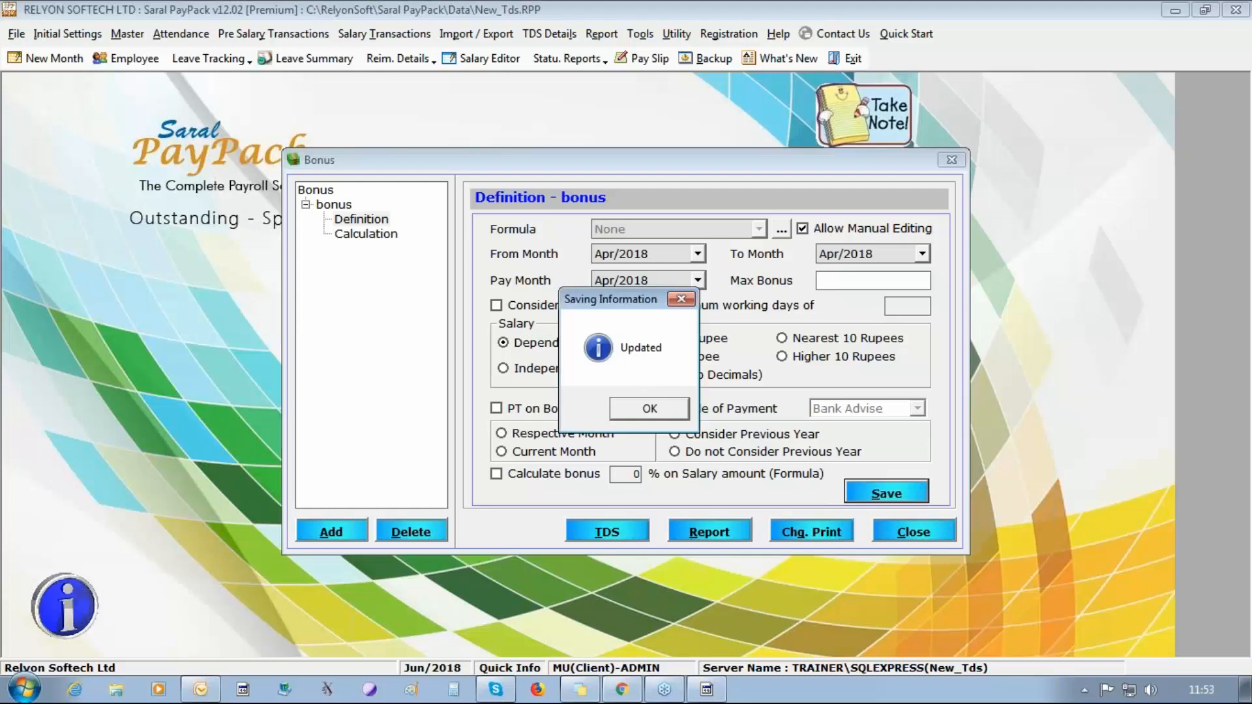
key(Return)
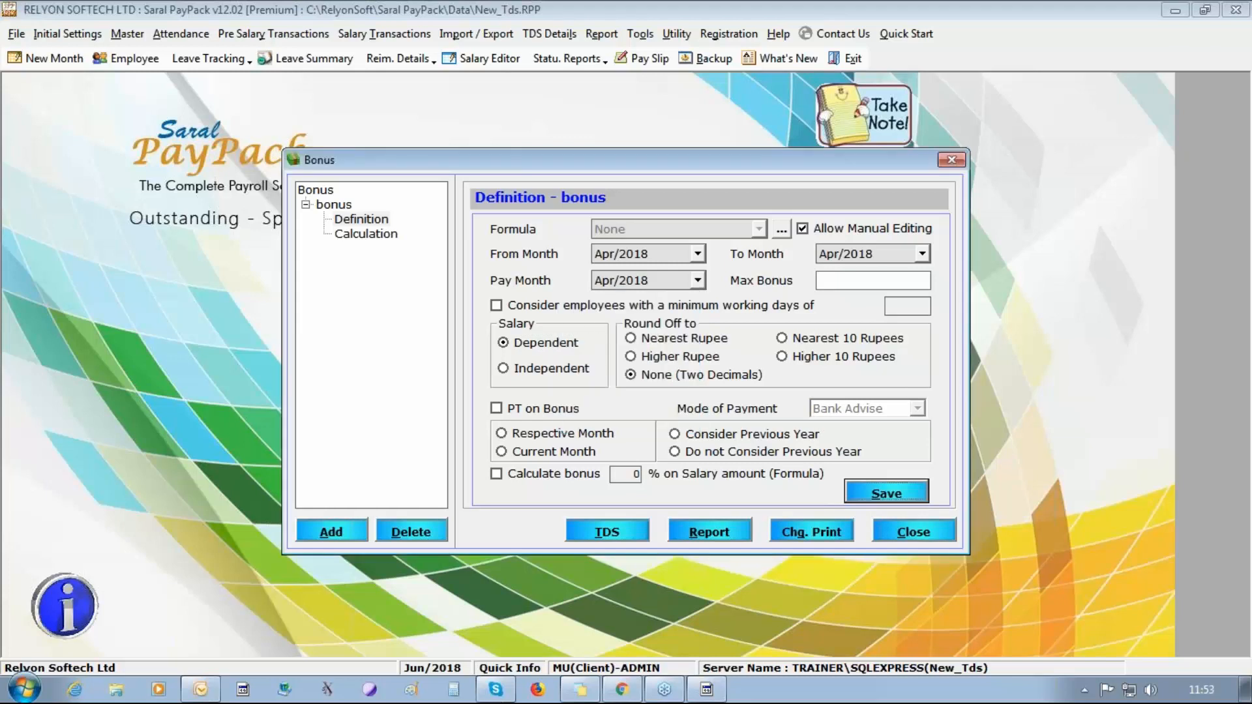
click(366, 234)
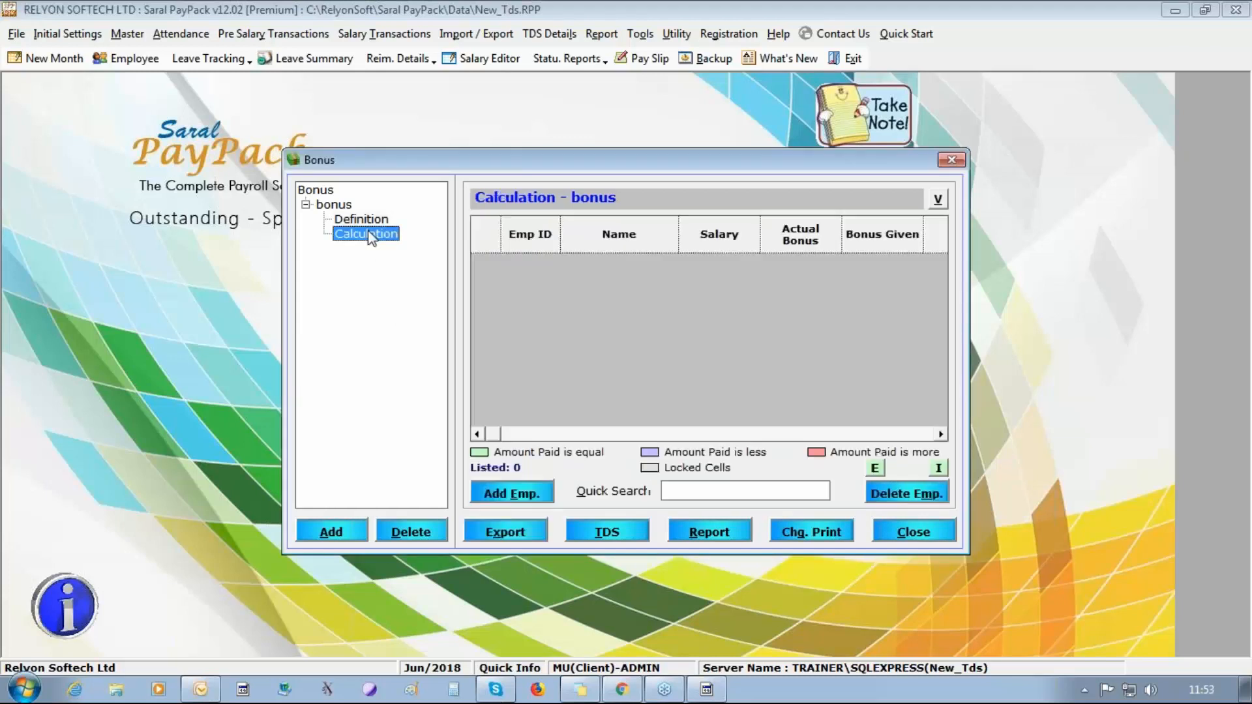
click(519, 494)
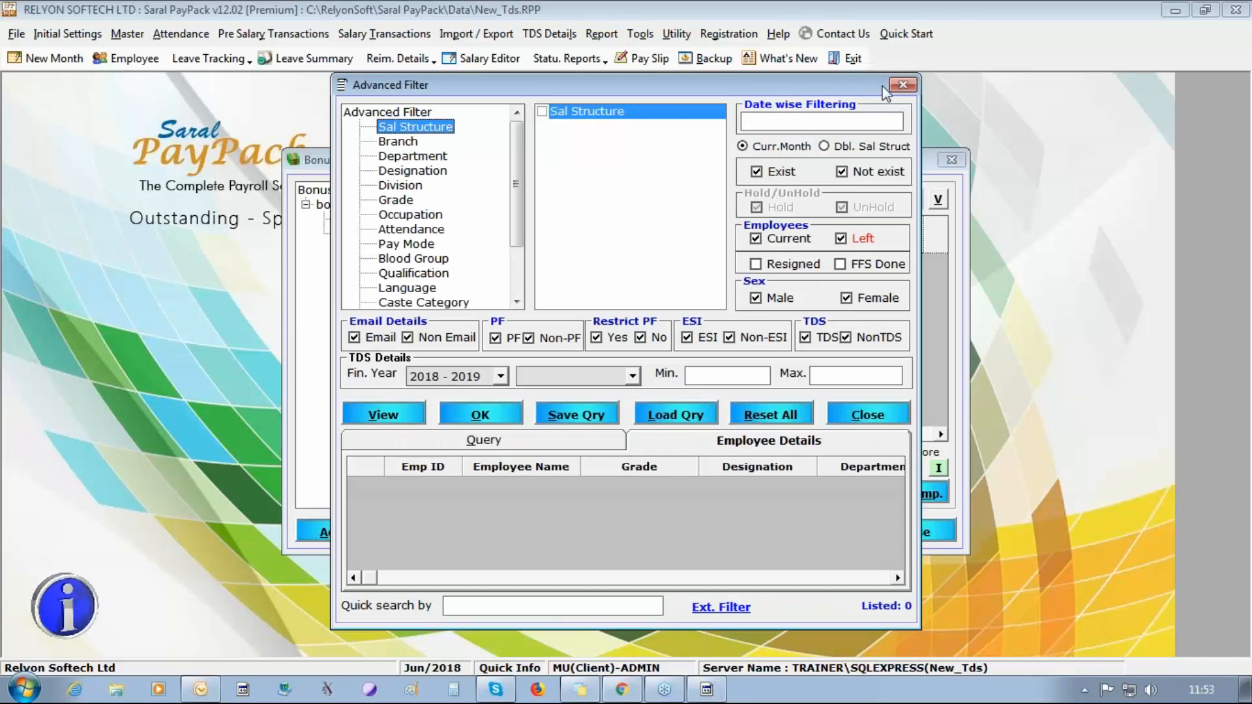
drag(858, 85, 710, 86)
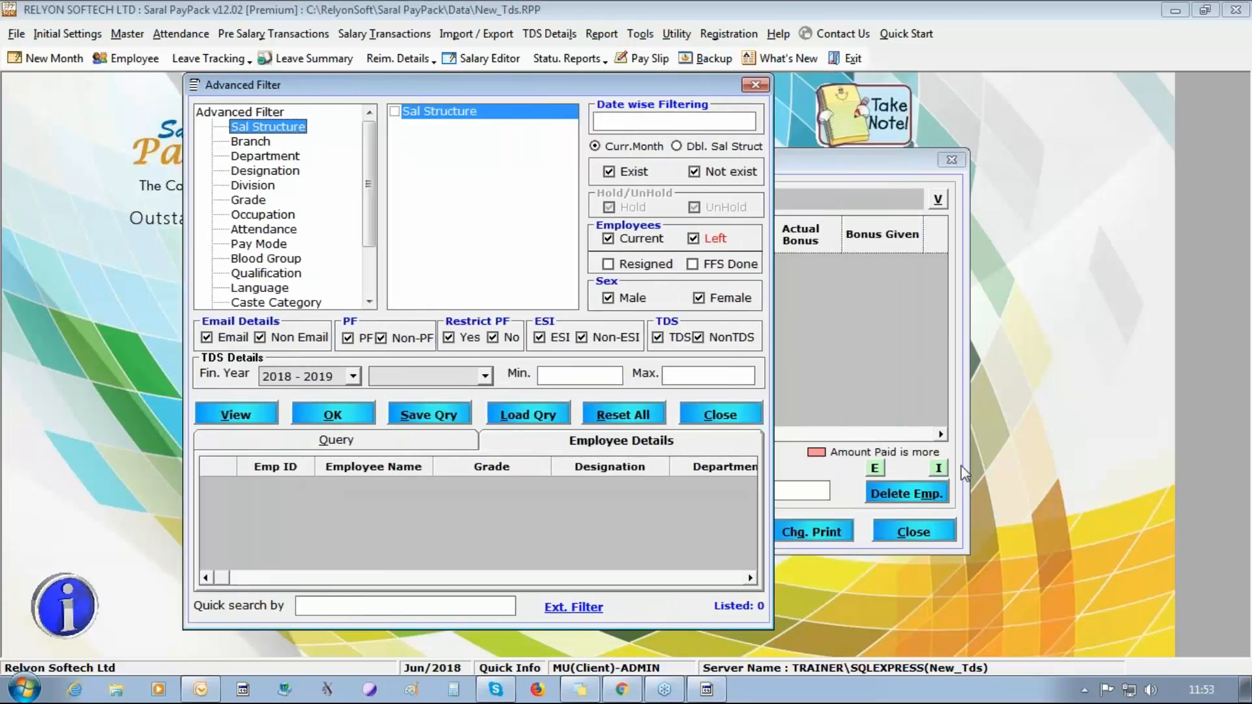
click(264, 417)
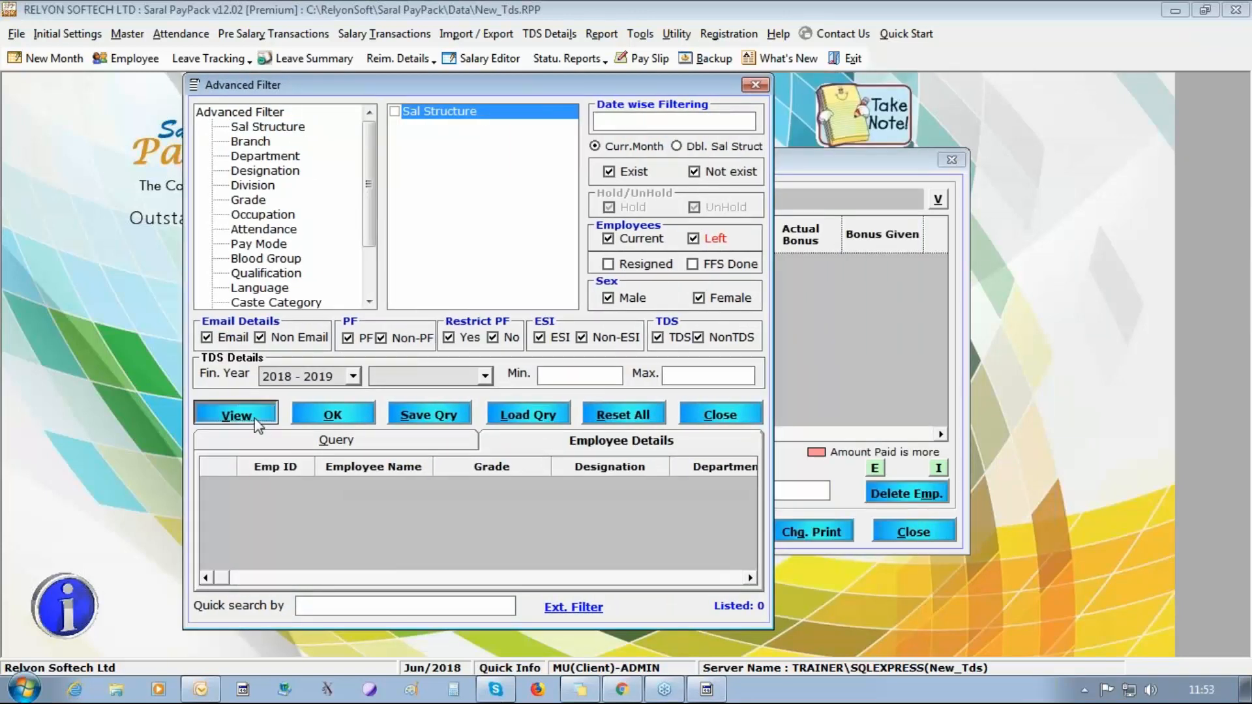
click(333, 417)
Enter an actual bonus of 2000 for the first and second employees in the bonus calculation.
click(782, 265)
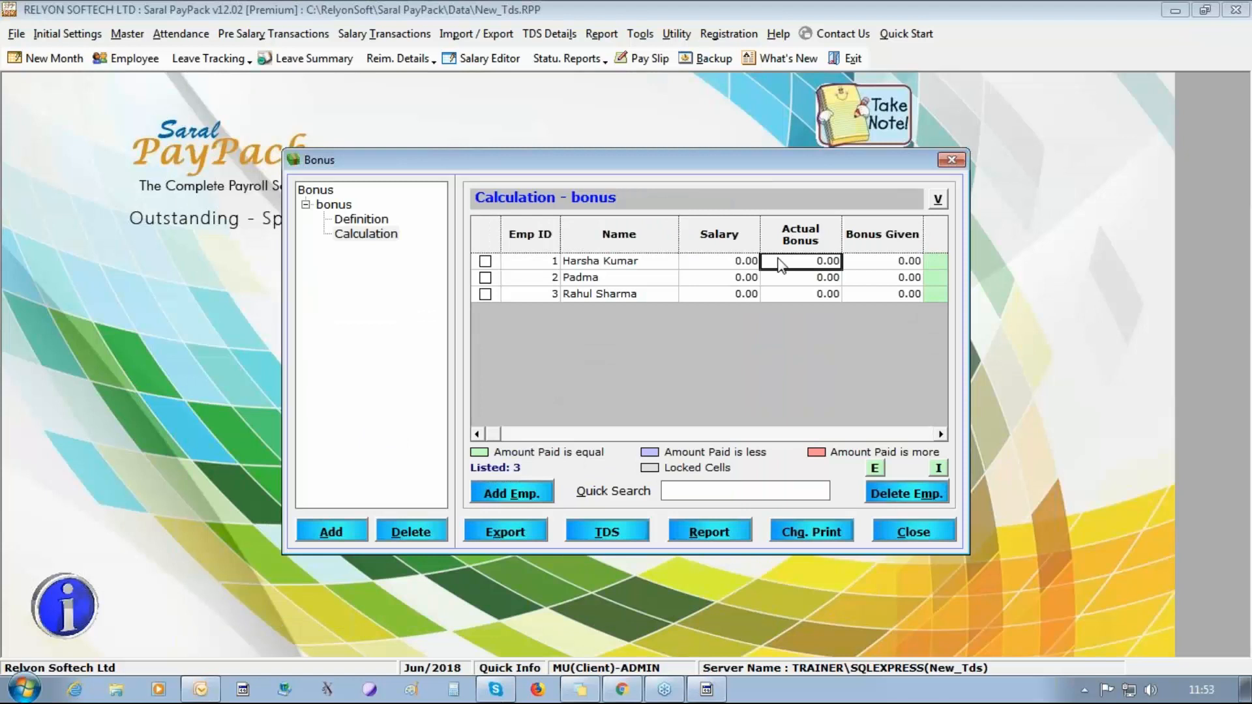
text(30000)
key(BackSpace)
key(BackSpace)
key(BackSpace)
key(BackSpace)
text(2000)
key(Down)
text(2000)
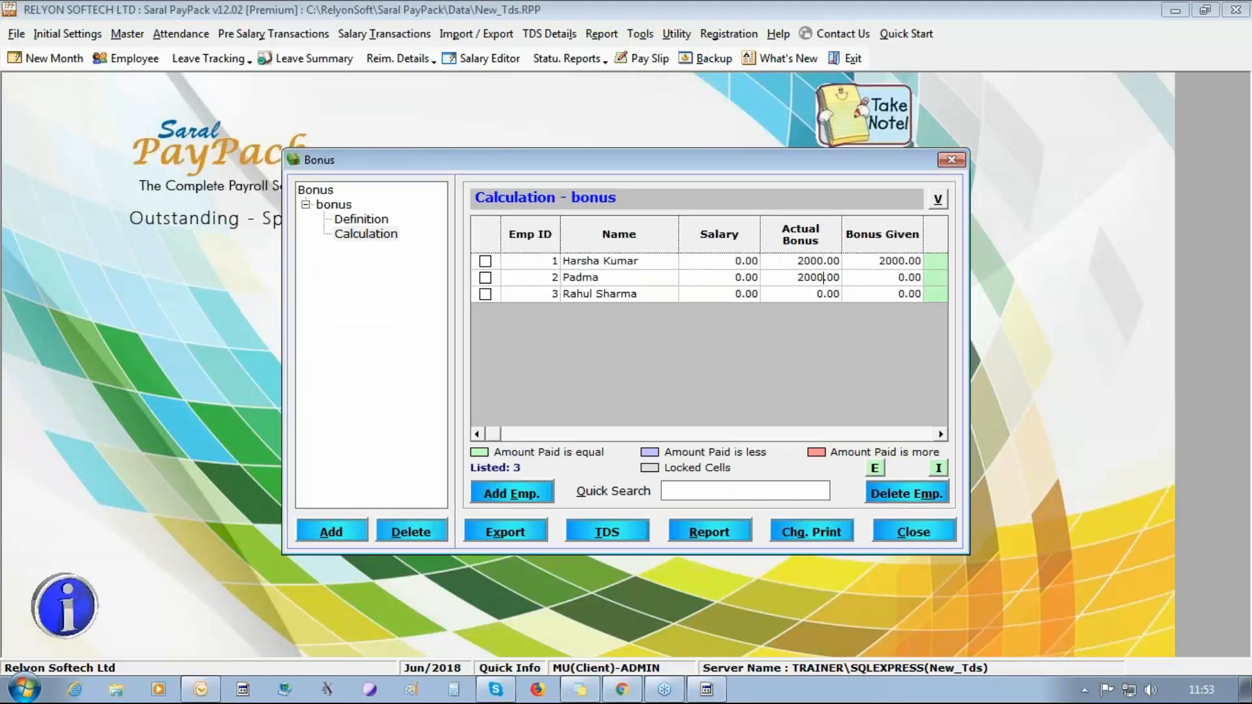
Set the actual bonus to 20000 for all three employees and reload the bonus calculation.
key(Down)
text(20000)
key(Up)
text(20000)
key(Up)
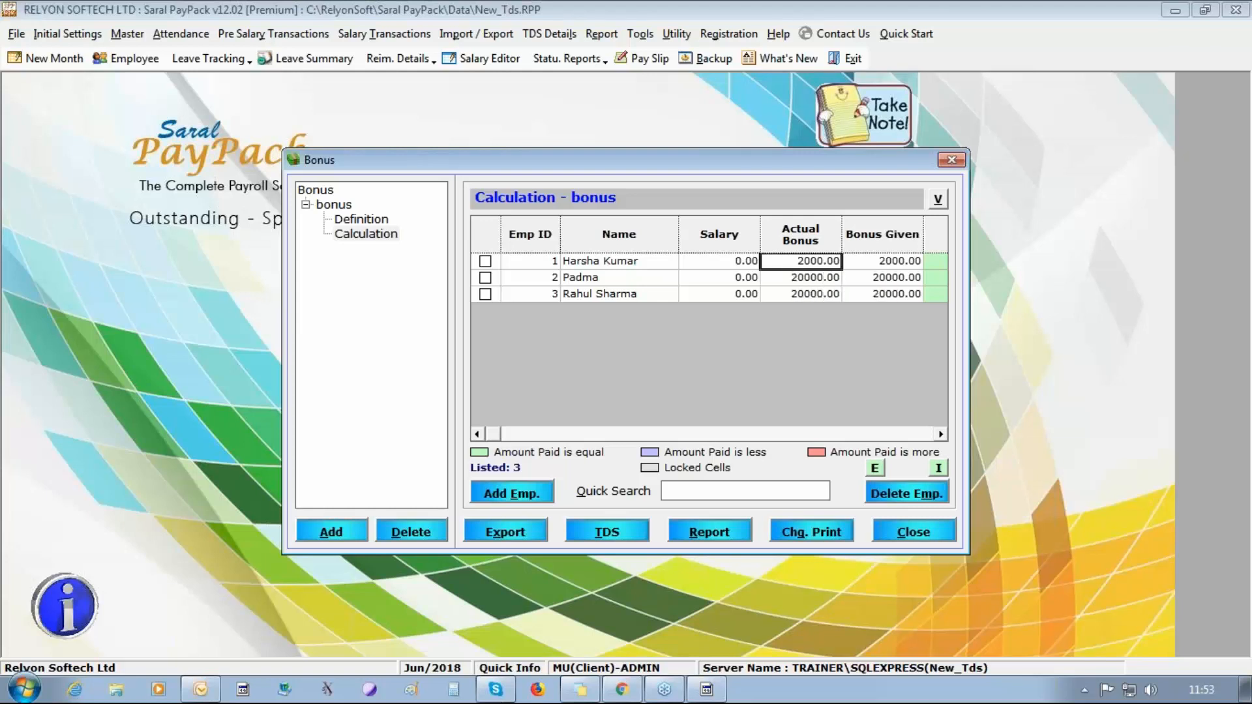
text(20000)
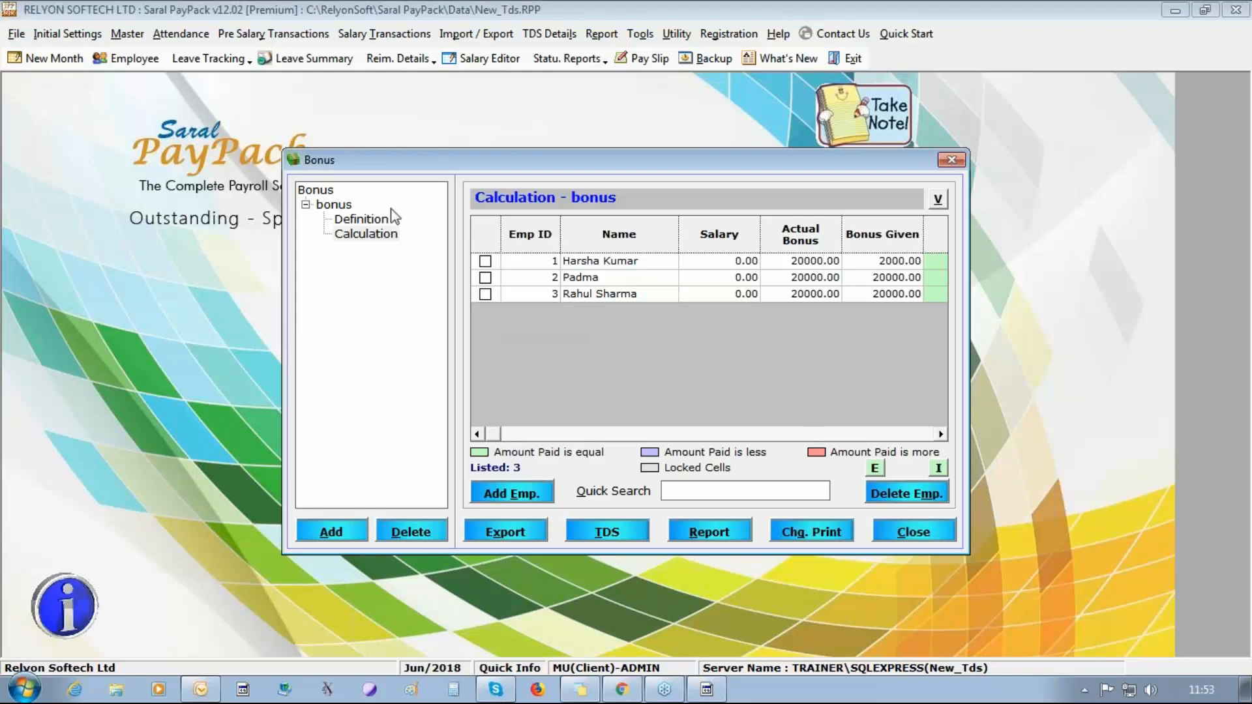
click(352, 220)
click(367, 234)
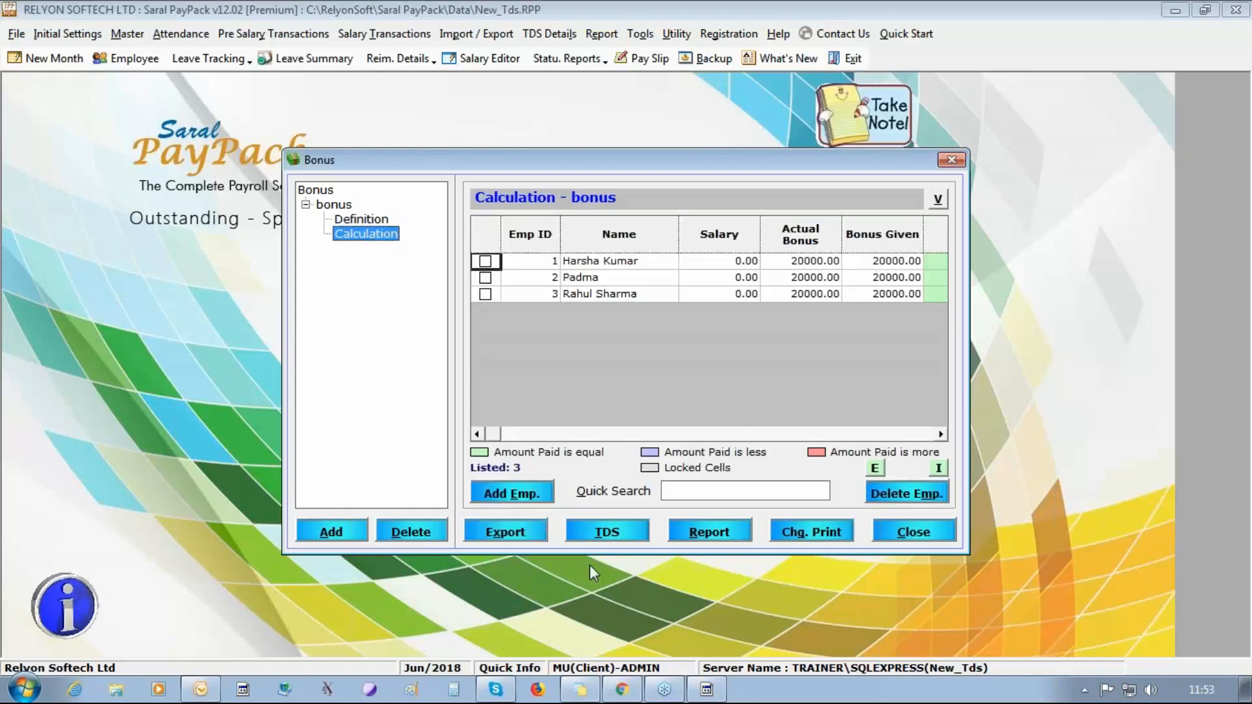
Try to compute the one-time tax on the bonus for all three employees, save it and close the bonus.
click(606, 532)
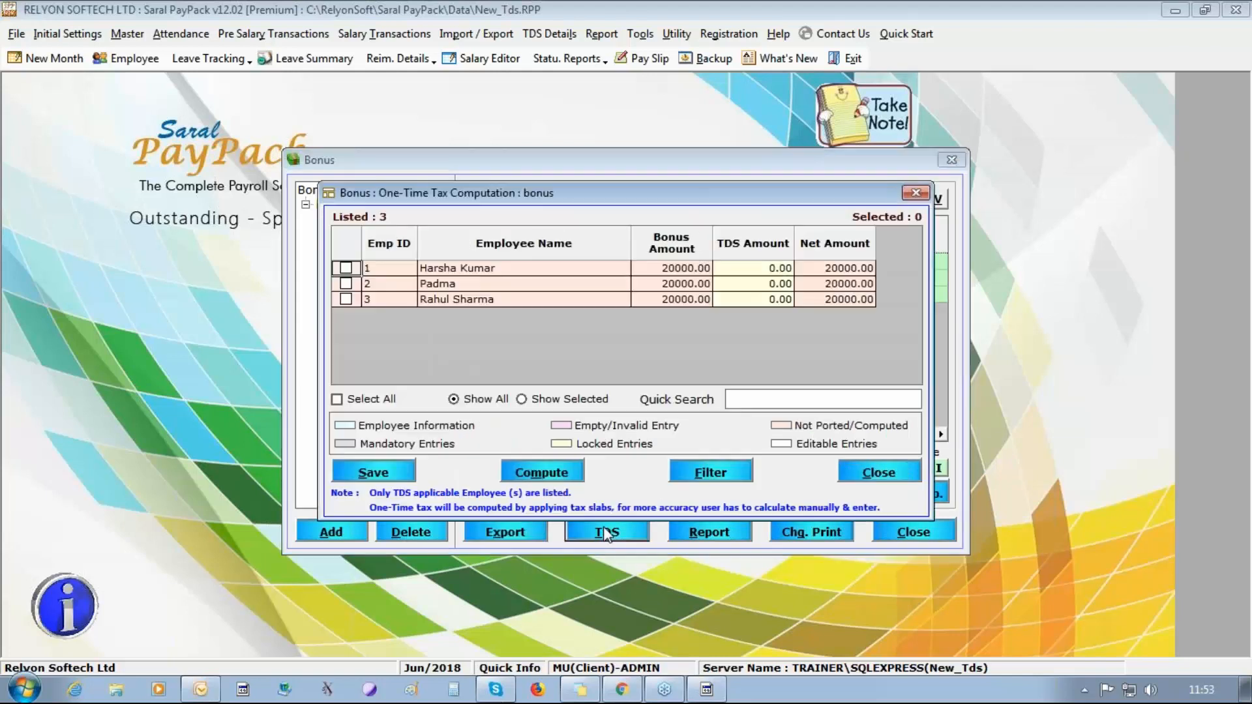
click(344, 399)
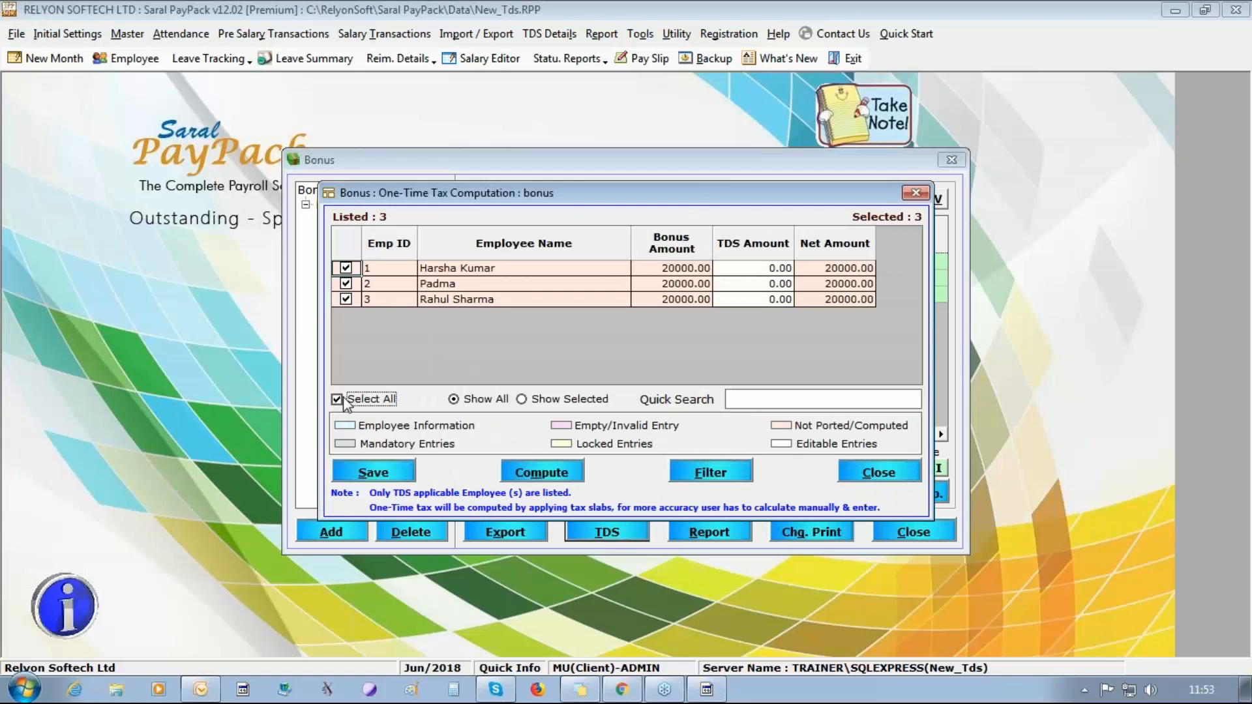
click(537, 476)
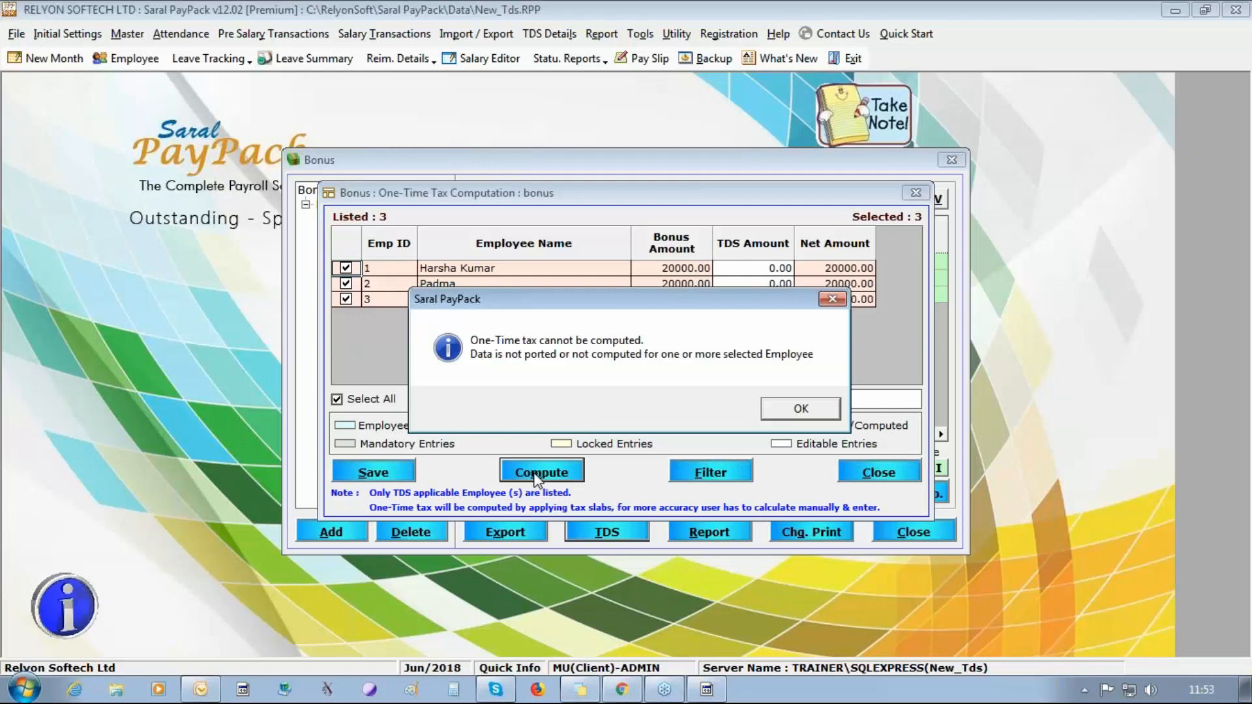
click(783, 411)
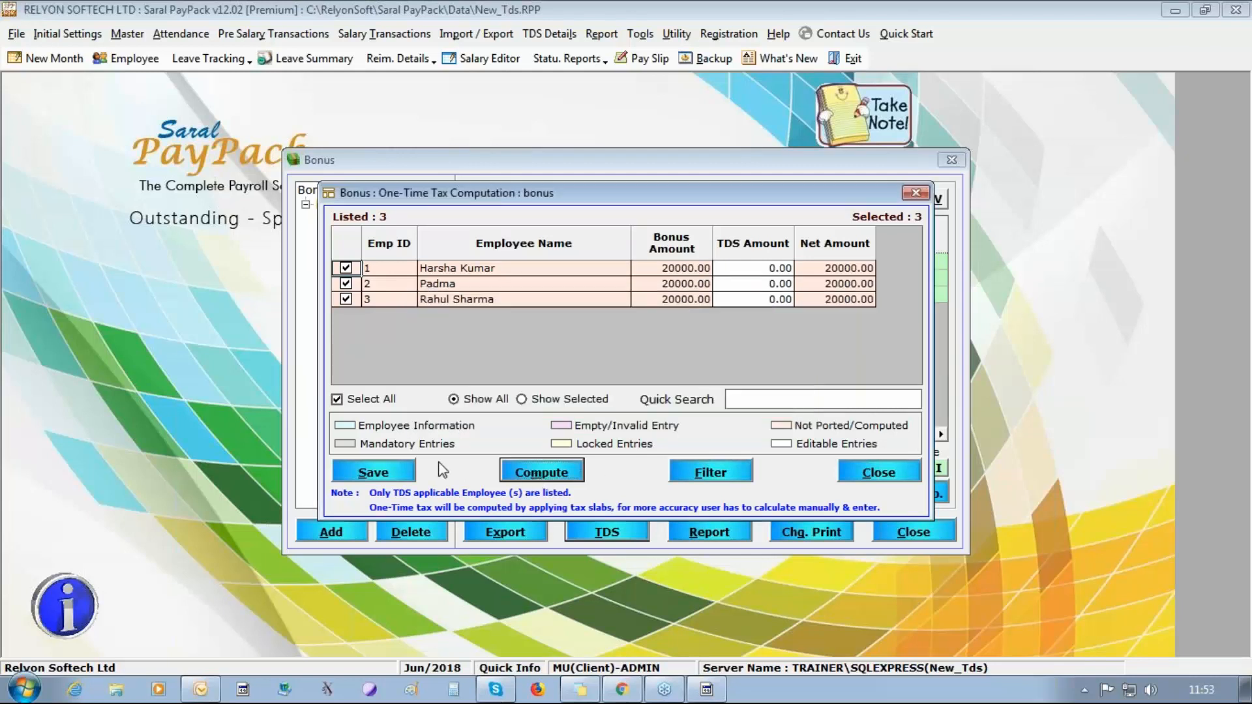
click(391, 475)
click(643, 409)
click(885, 472)
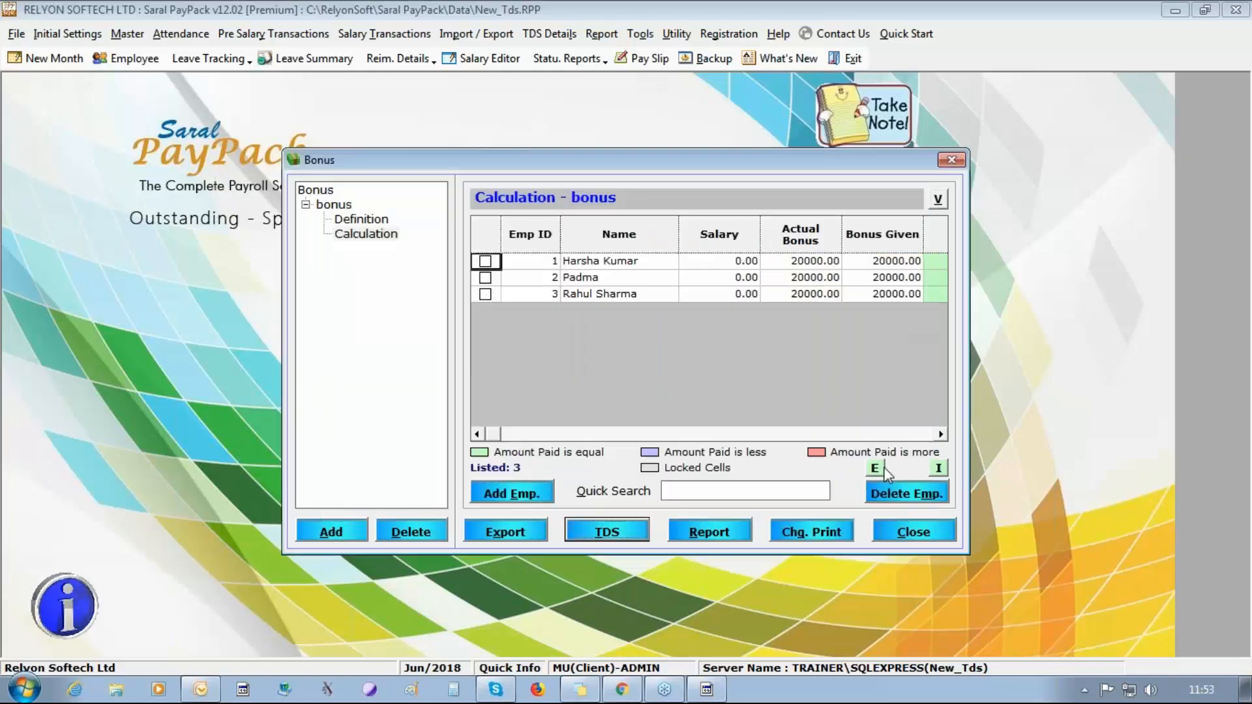
click(914, 532)
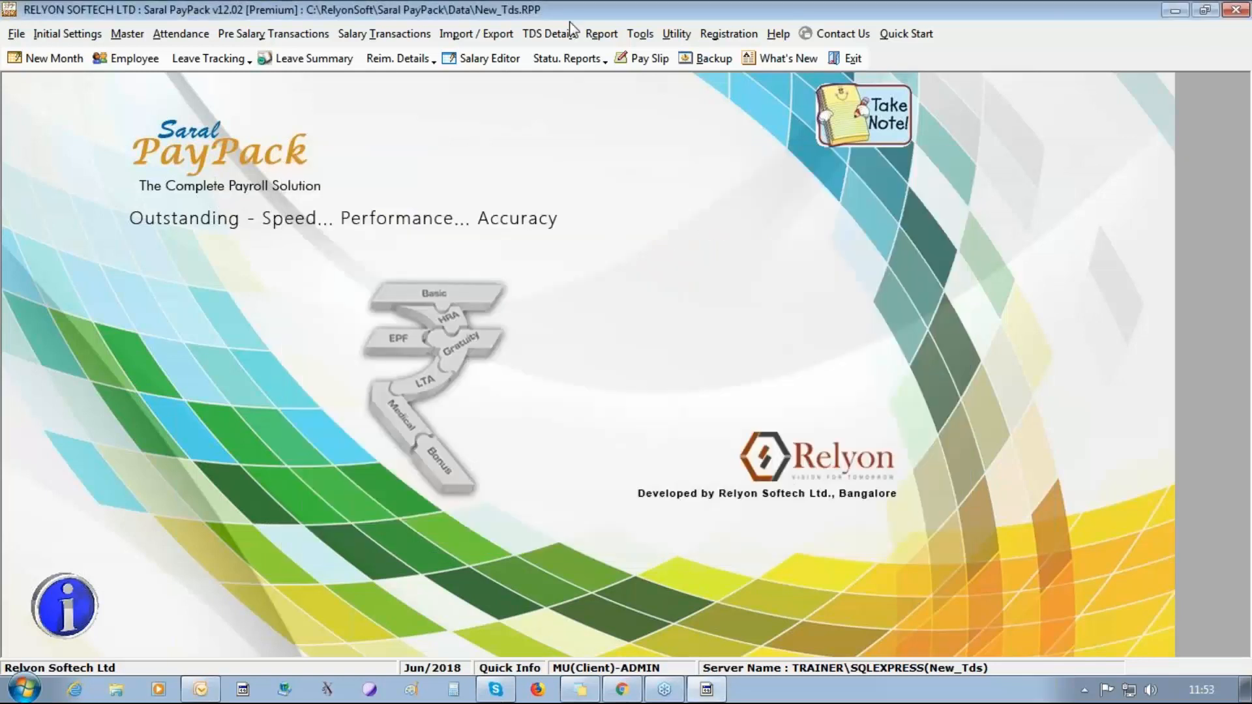
Port the 2018 - 2019 details of all three employees, accepting the updates to salary calculation, theoretical salary and TDS ported details.
click(554, 35)
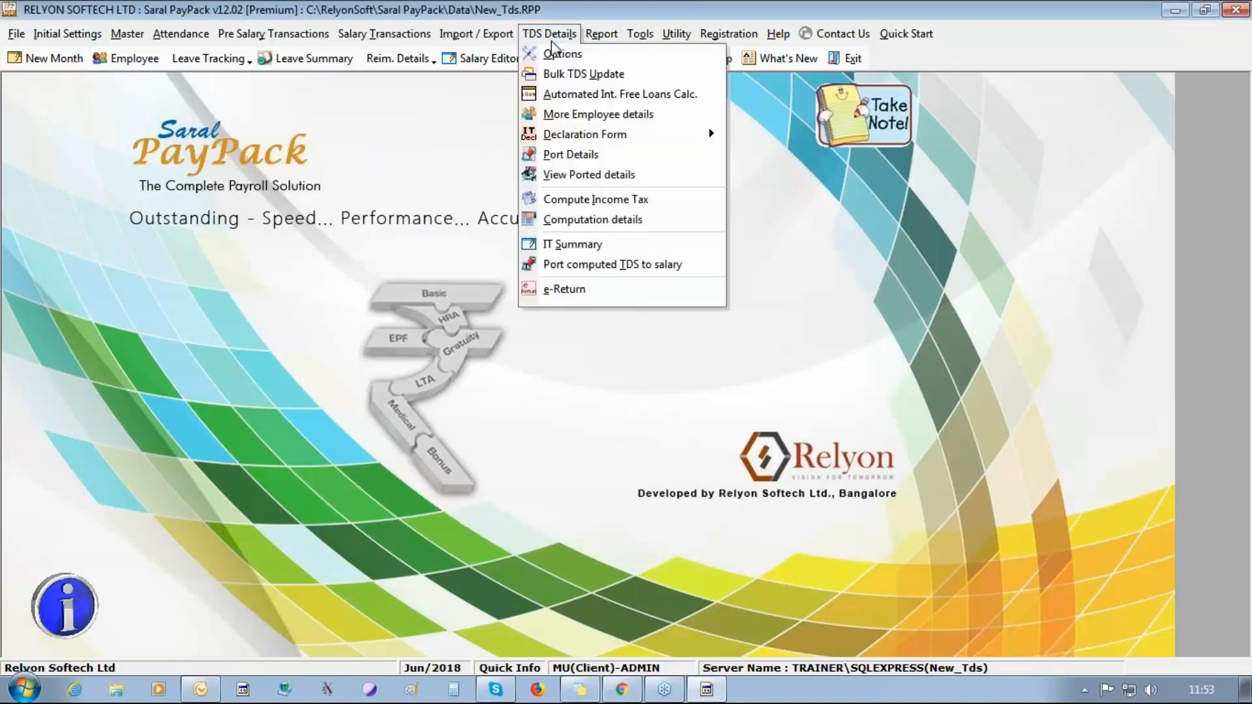
click(556, 155)
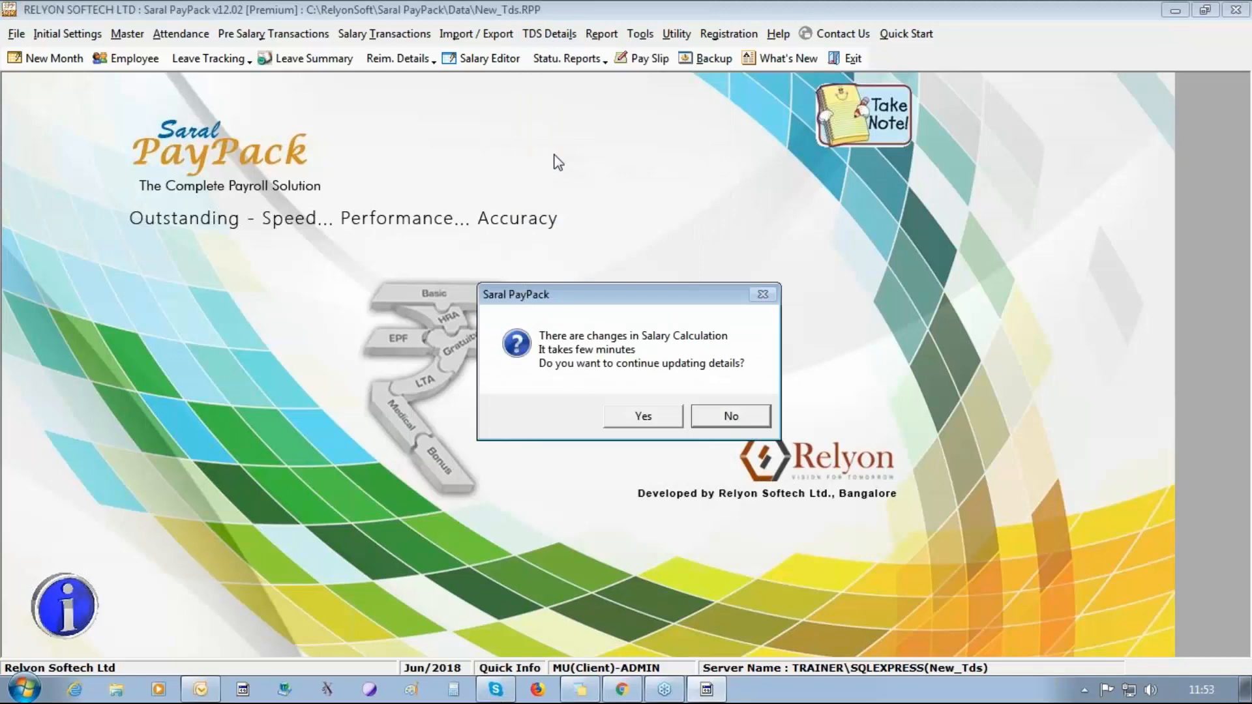
click(617, 416)
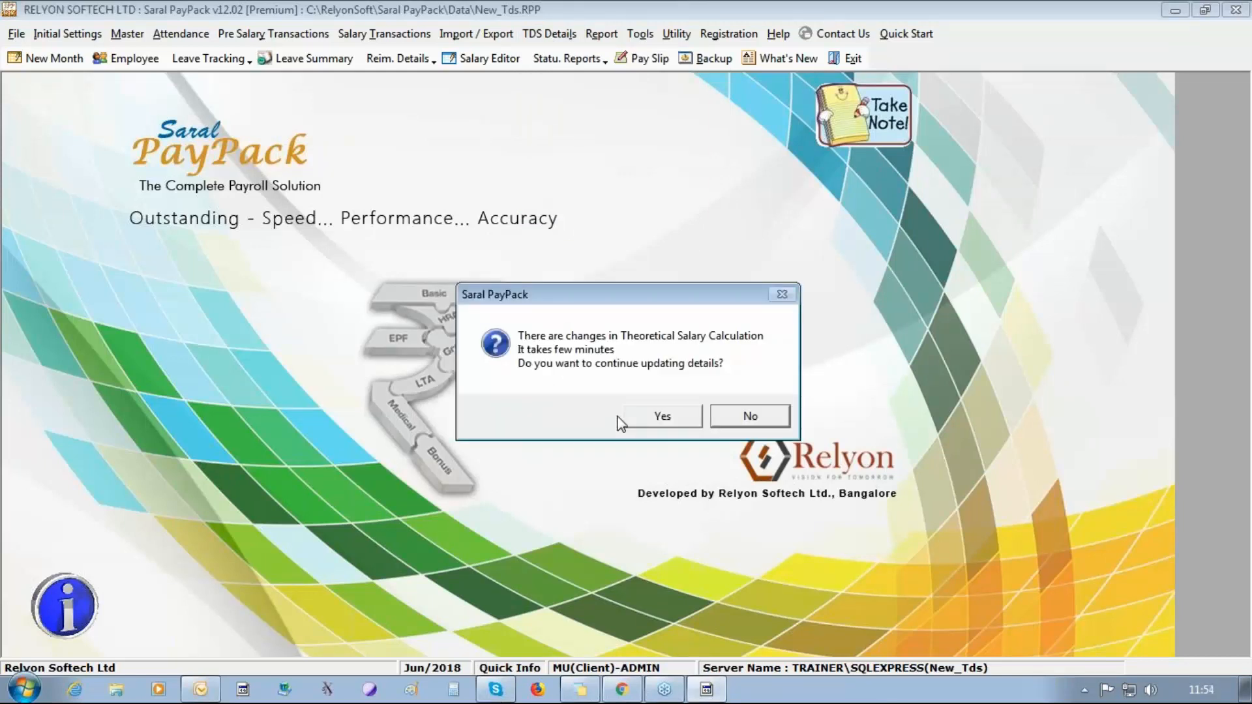
click(649, 421)
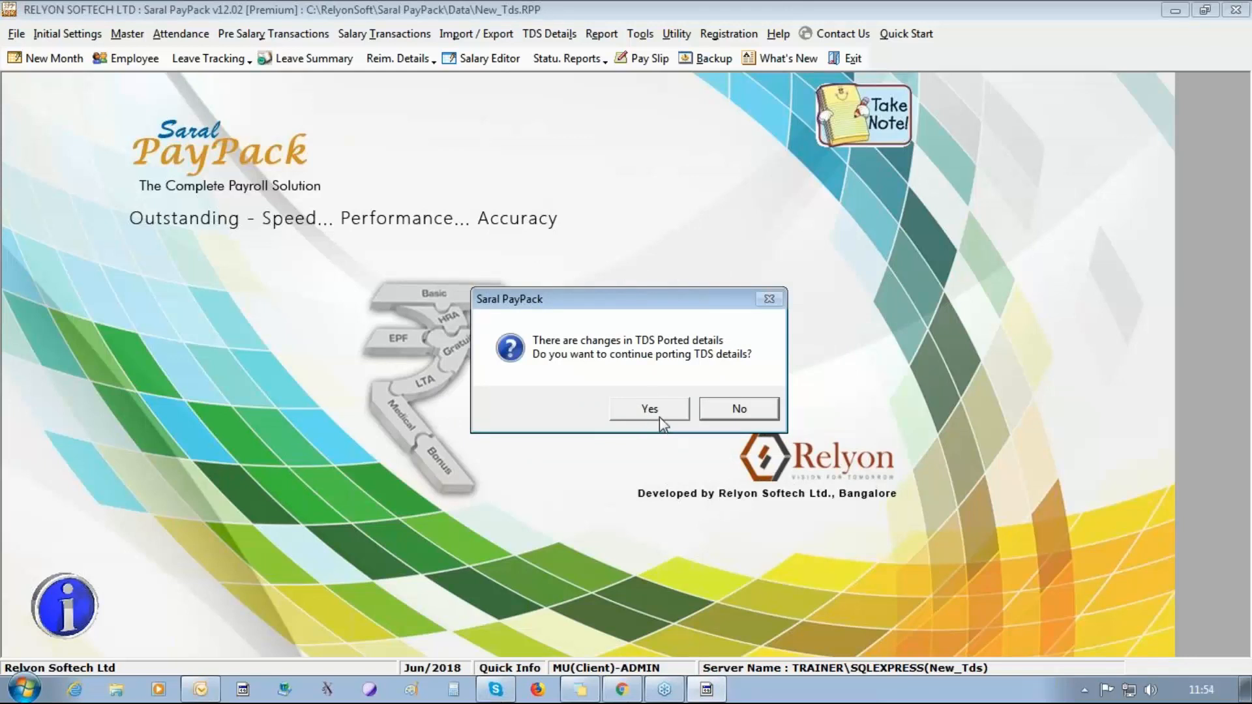
click(650, 410)
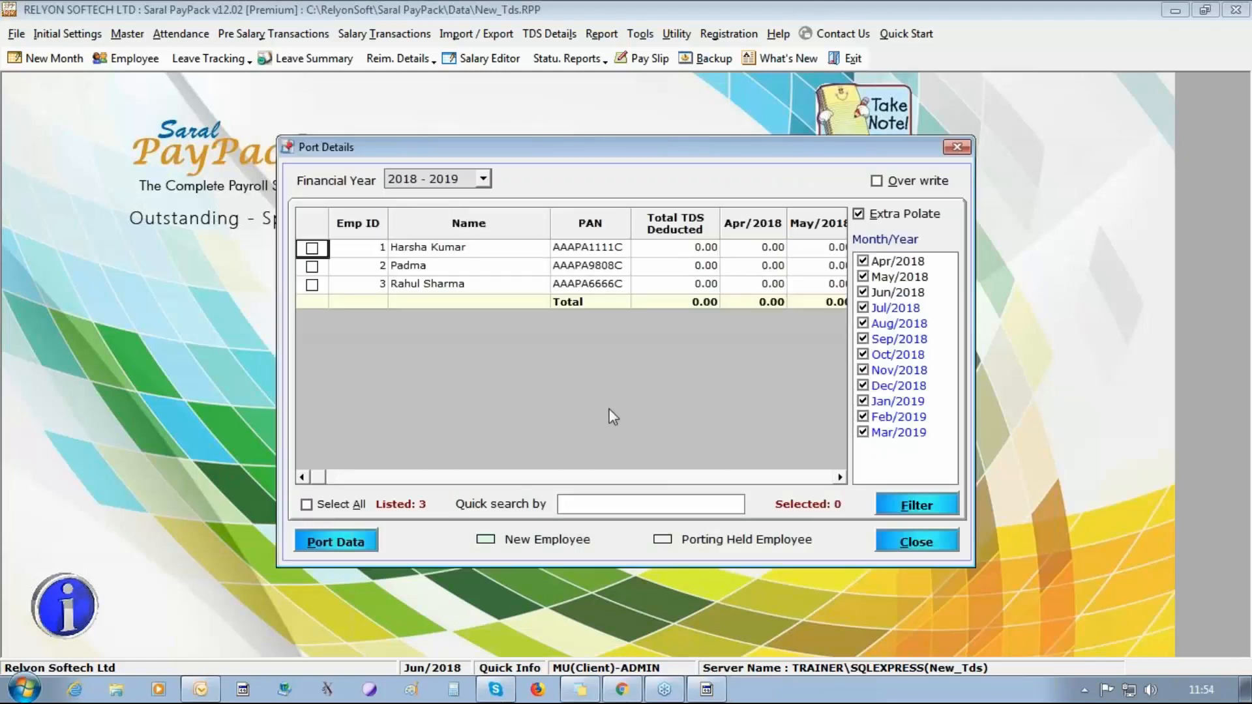
click(321, 503)
click(340, 543)
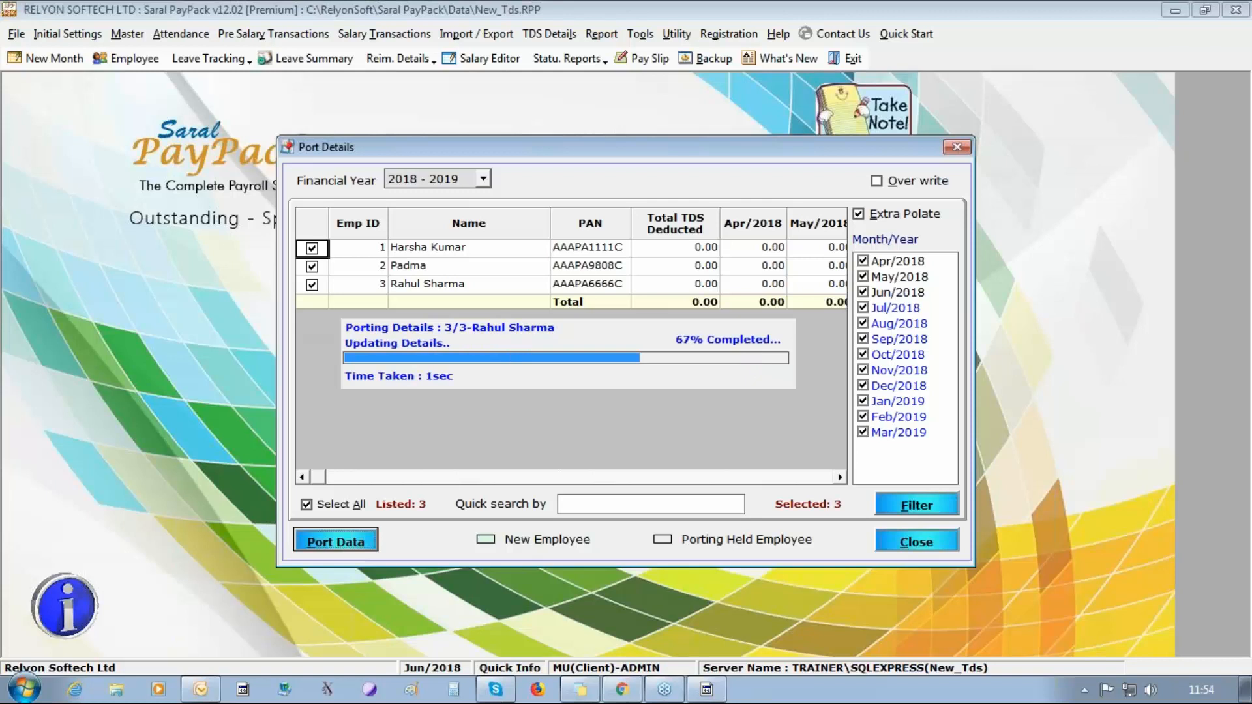
click(613, 412)
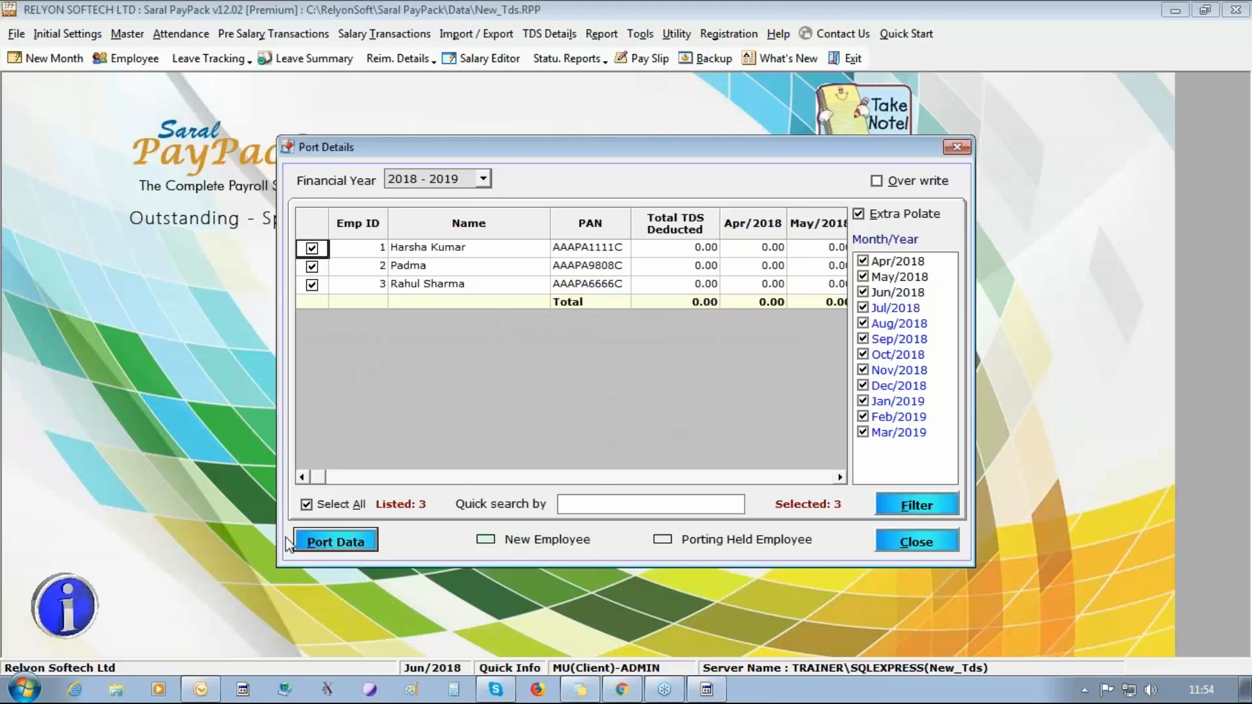
click(917, 544)
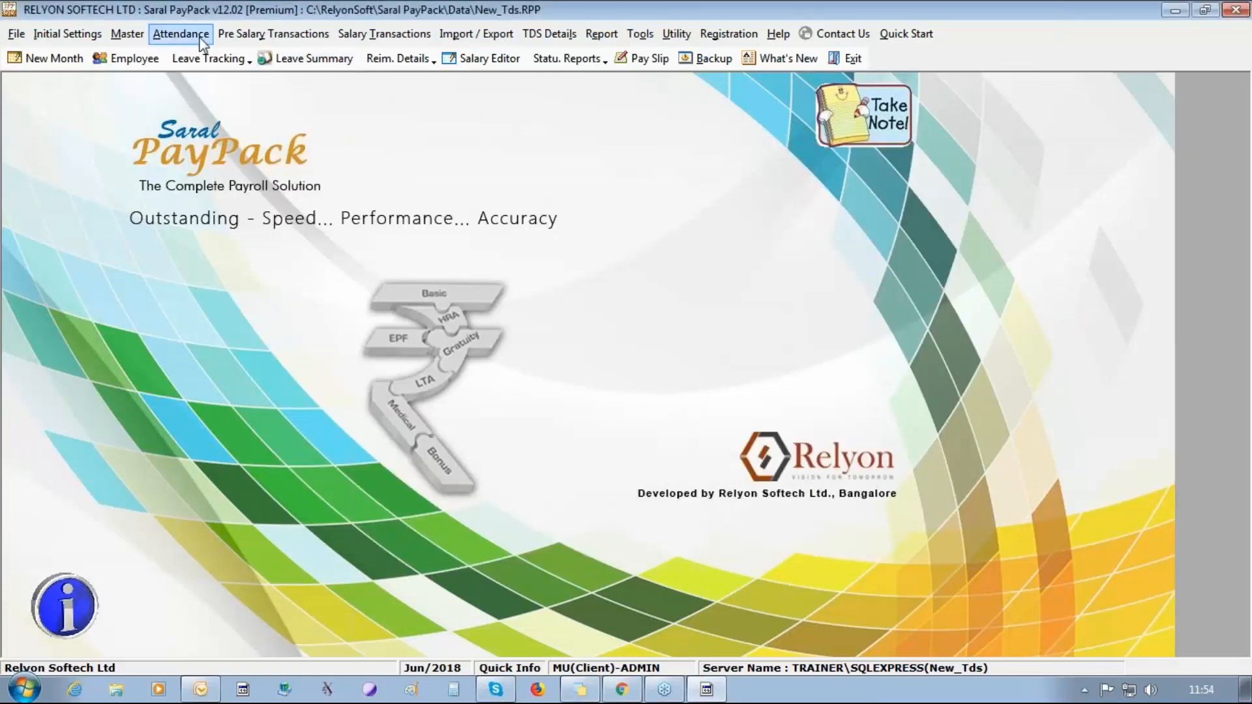
Reopen the bonus calculation and compute the one-time tax on the bonus for all three employees.
click(273, 33)
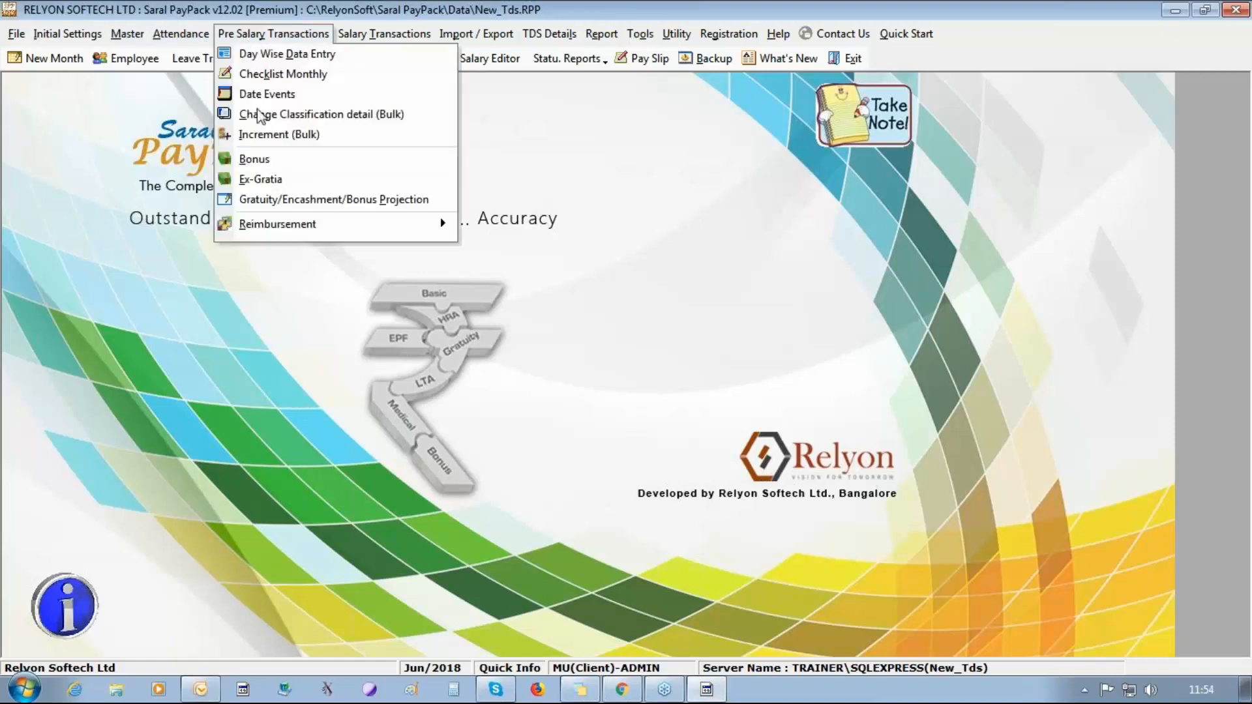
click(265, 160)
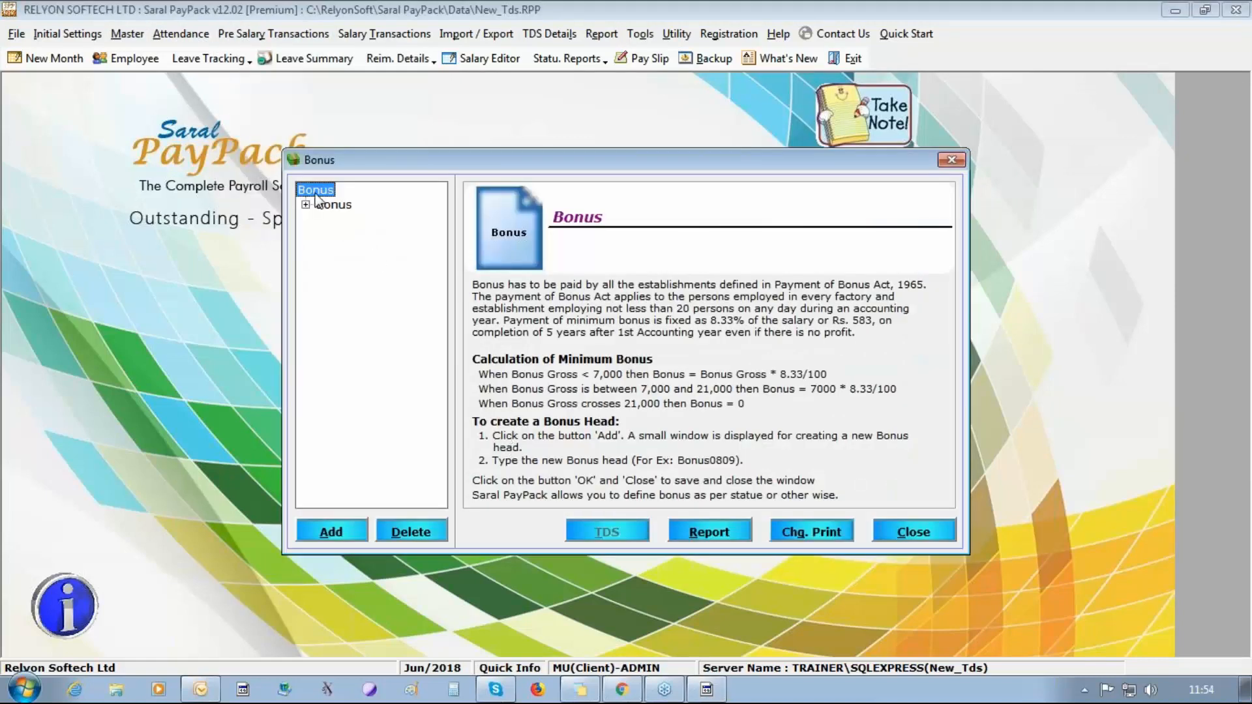
click(305, 205)
click(357, 224)
click(365, 235)
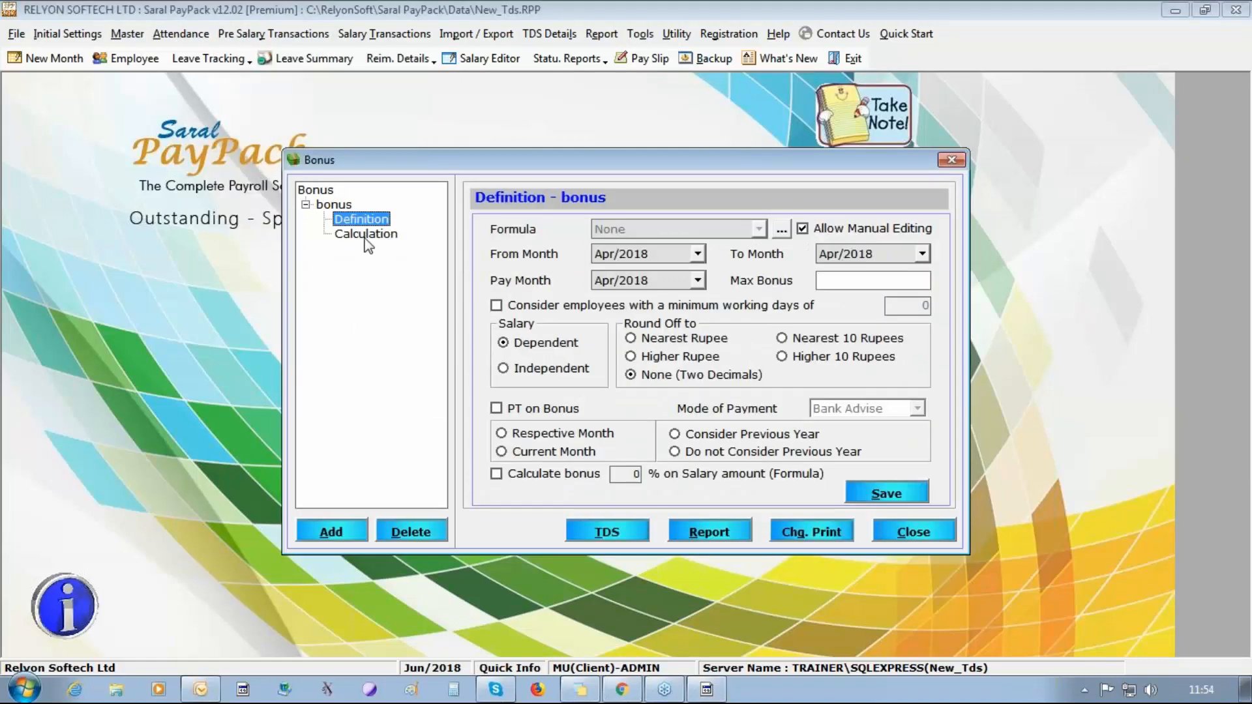
click(597, 534)
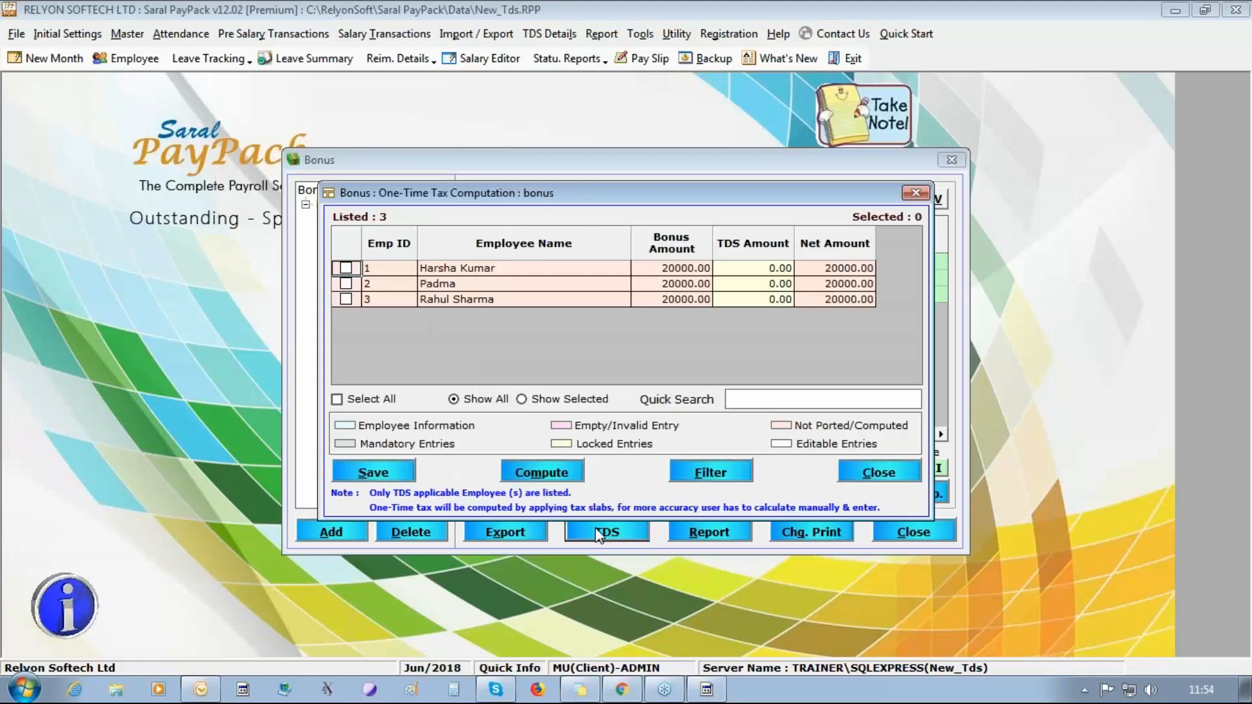
click(337, 399)
click(542, 471)
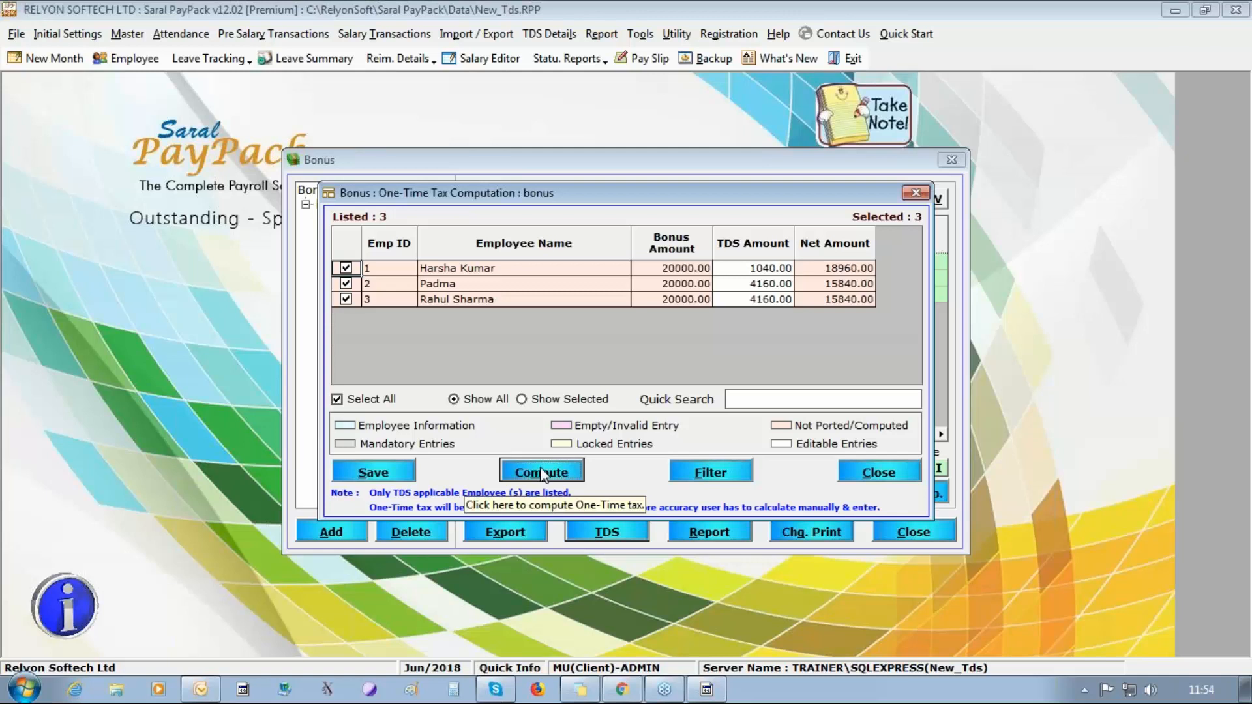
Check the first employee's TDS amount, save the one-time tax computation and close the bonus.
click(747, 270)
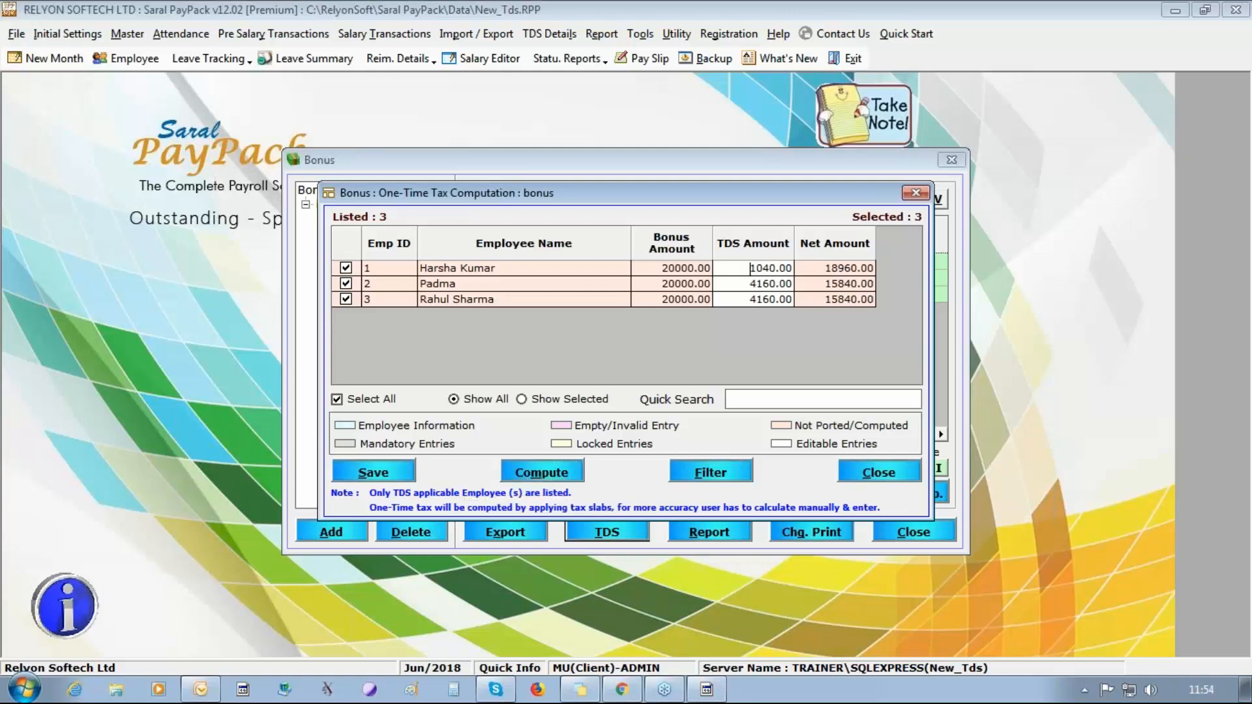
drag(750, 268, 805, 277)
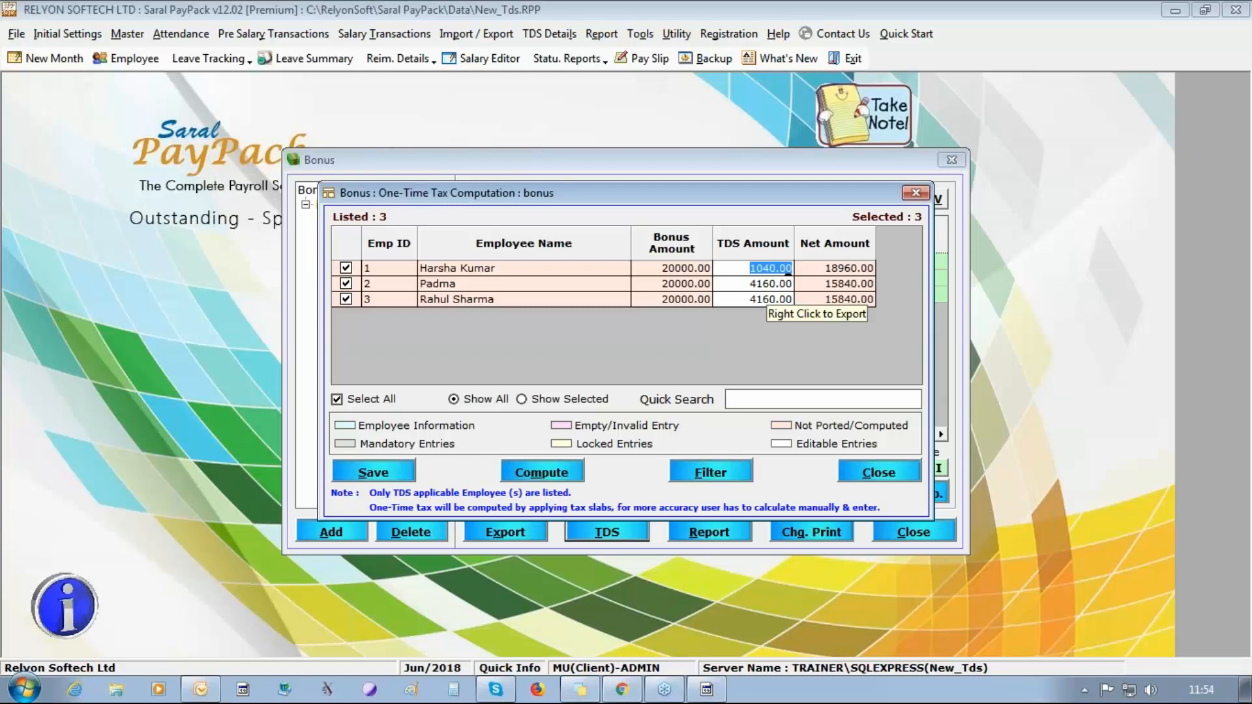
click(379, 471)
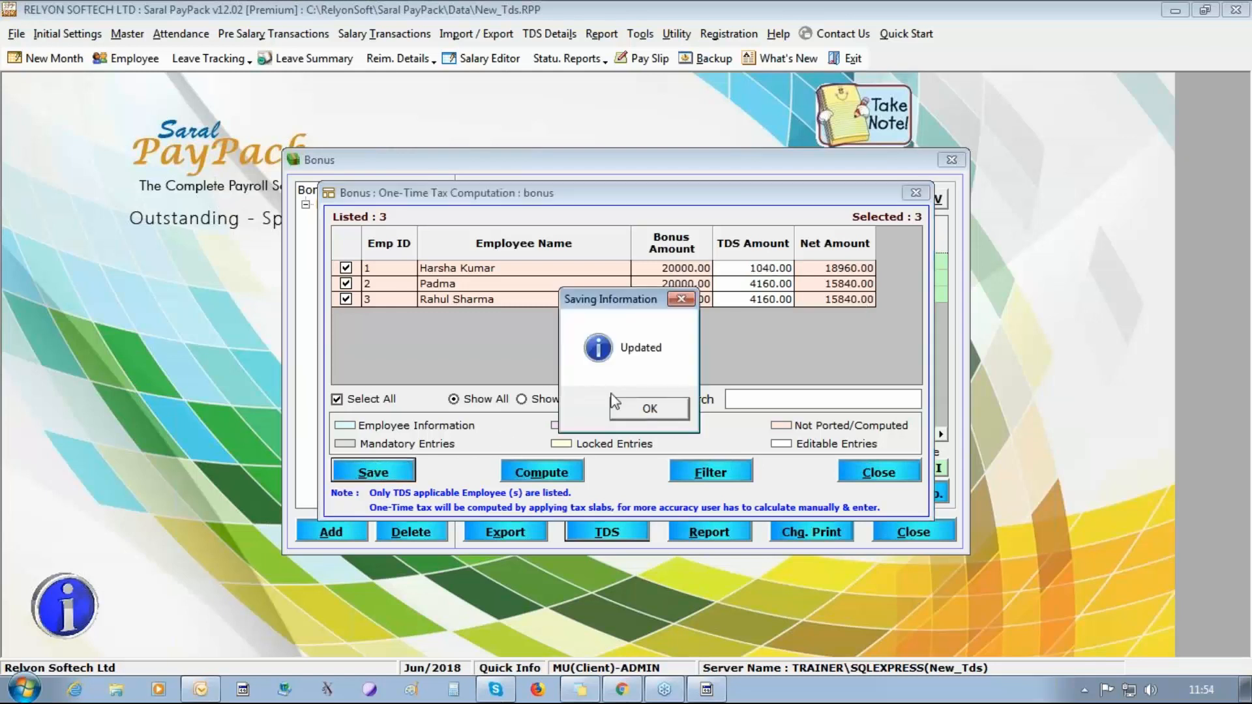
click(650, 409)
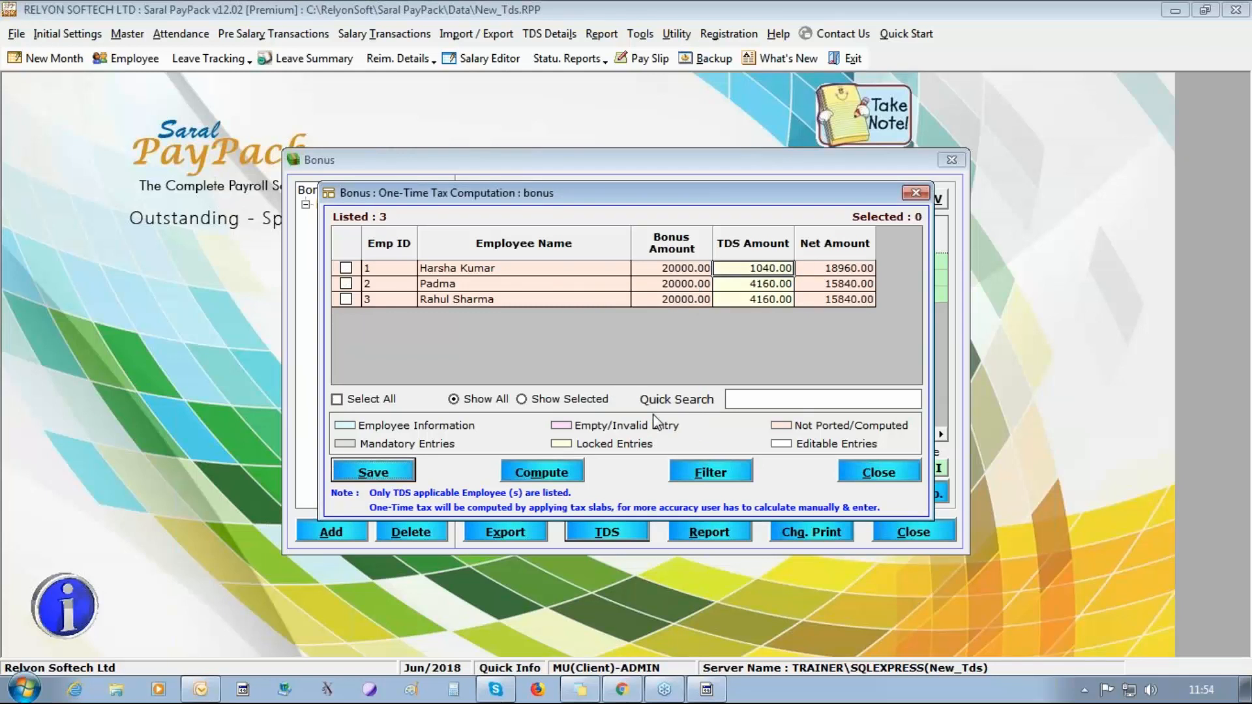
click(881, 475)
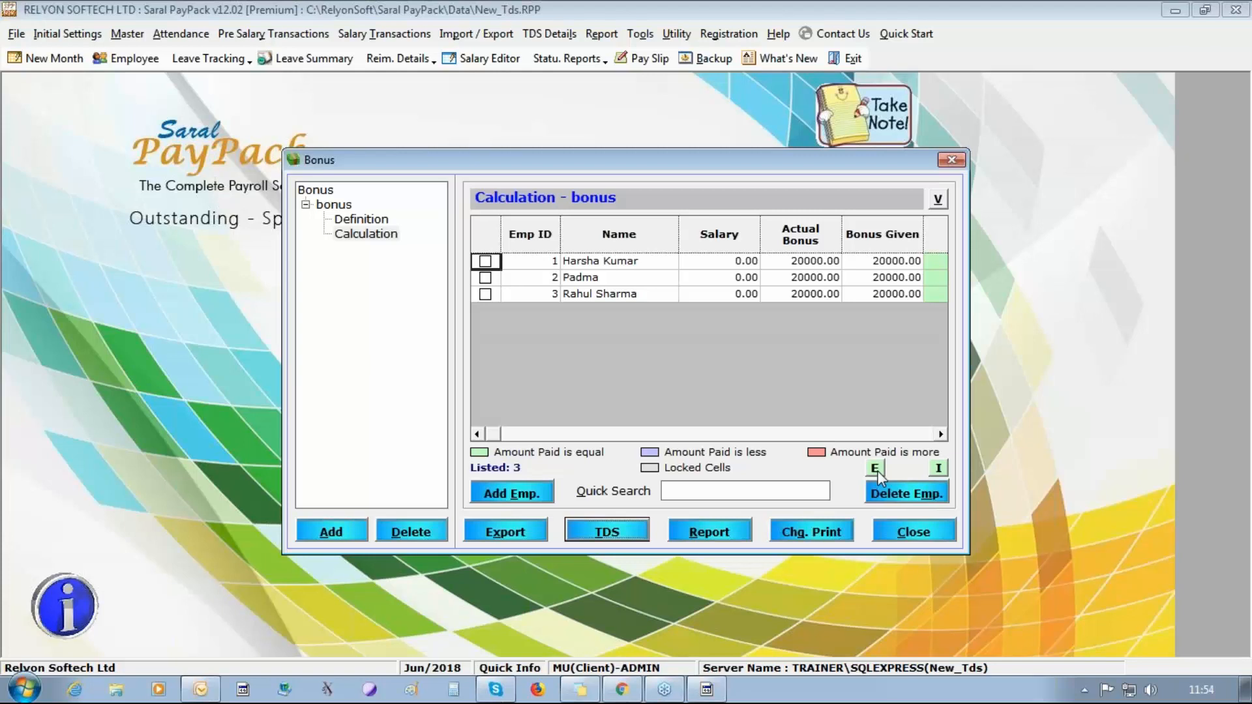
click(902, 533)
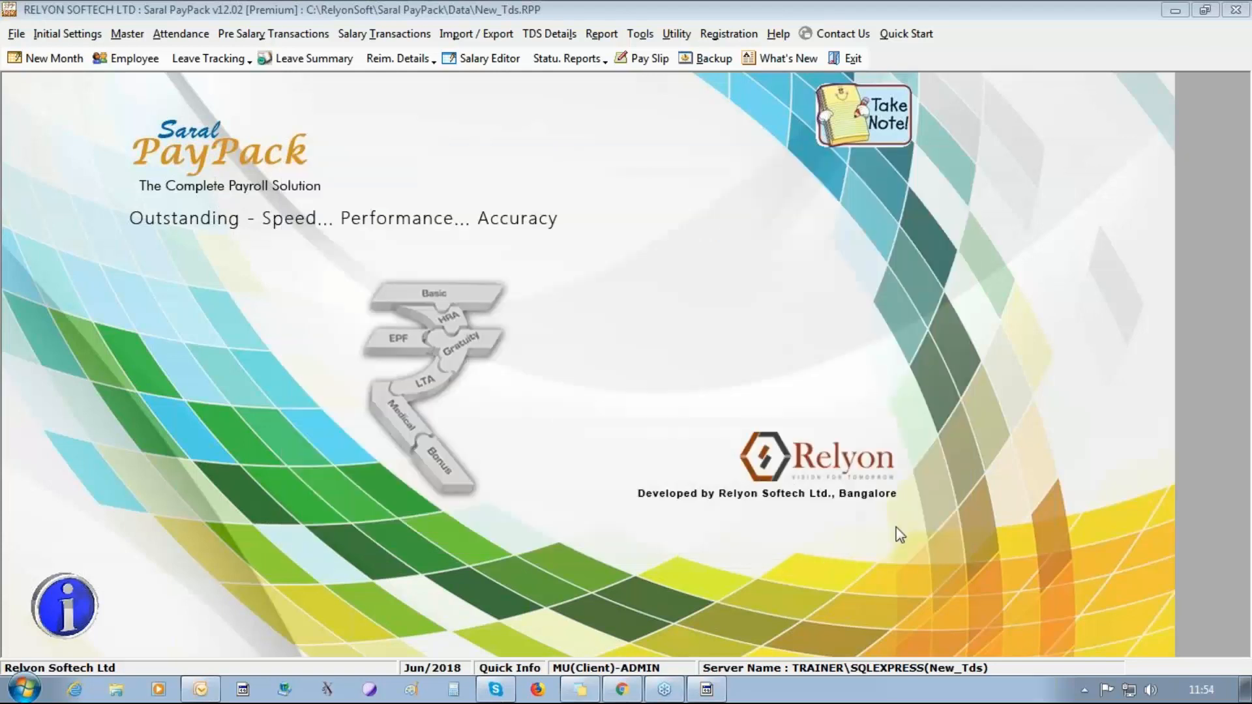
Open the view of ported details, accepting the salary calculation update and the porting of TDS details.
click(549, 34)
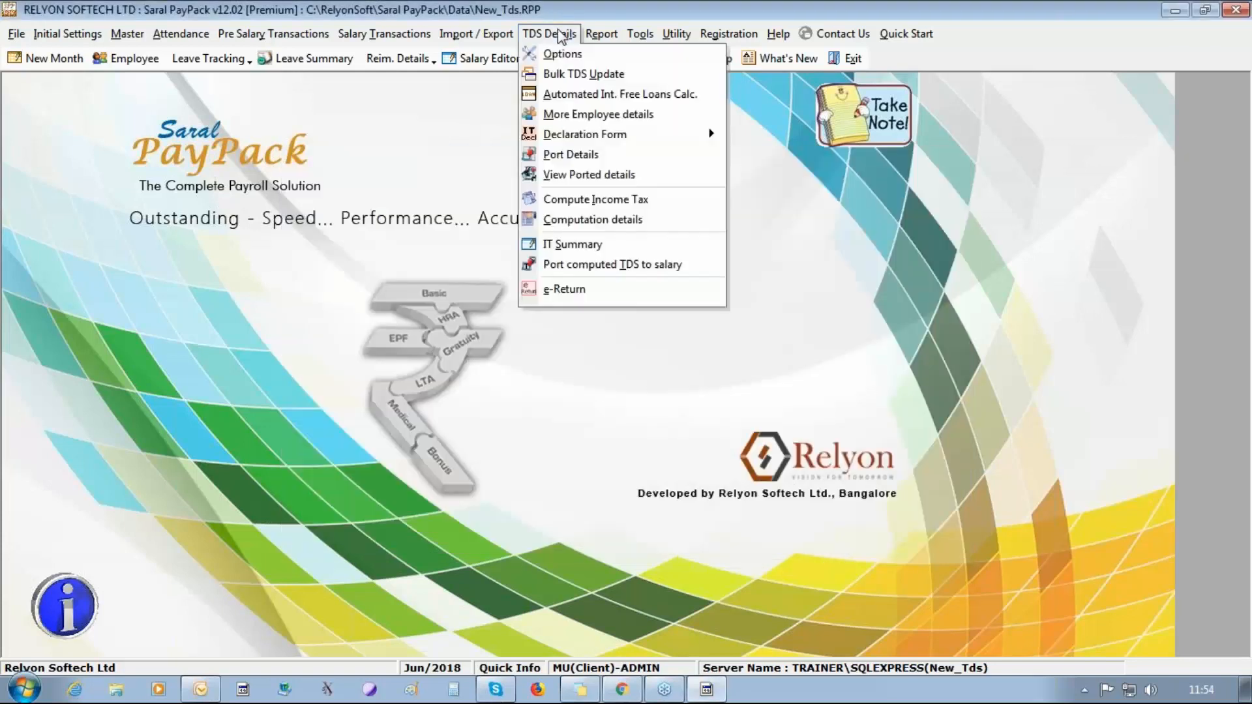
click(590, 176)
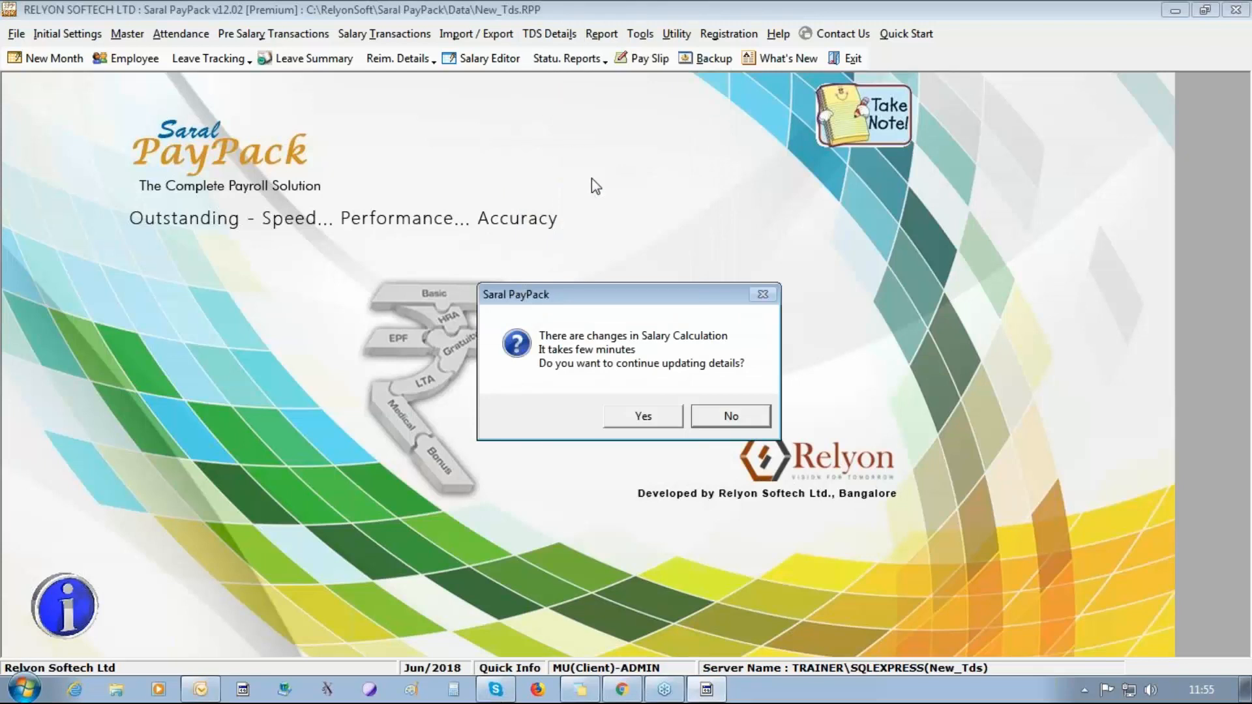
click(644, 418)
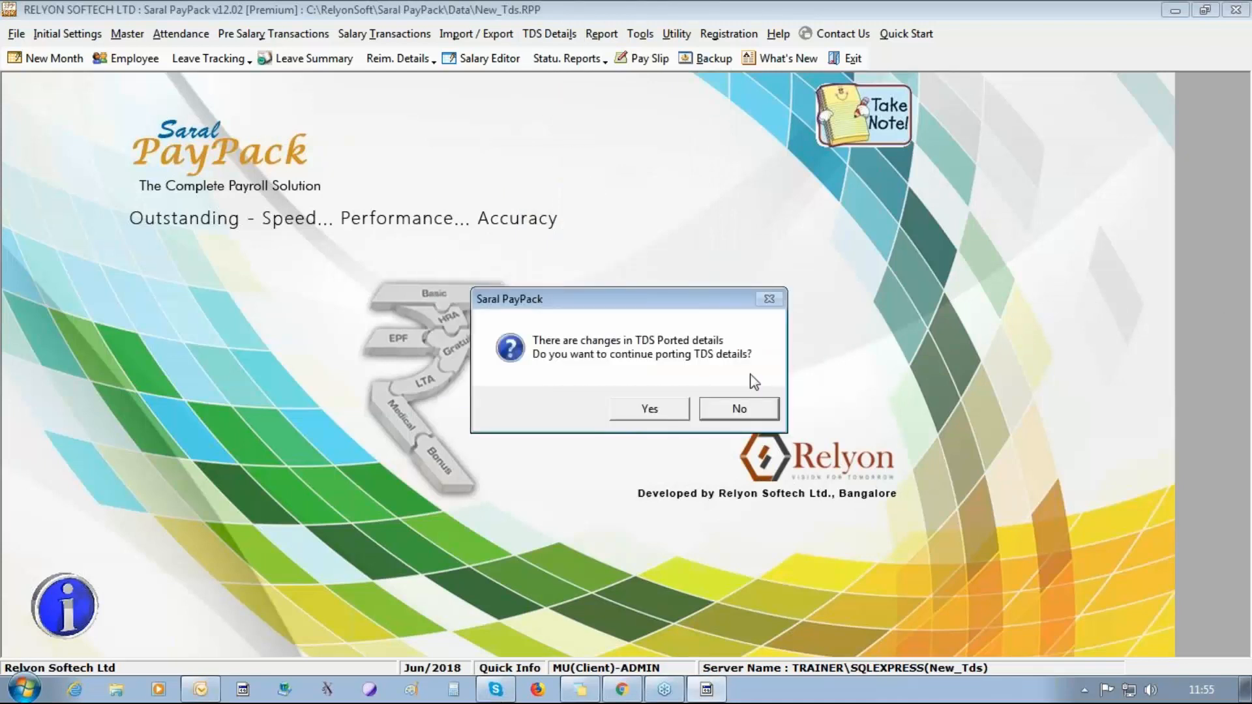
click(656, 411)
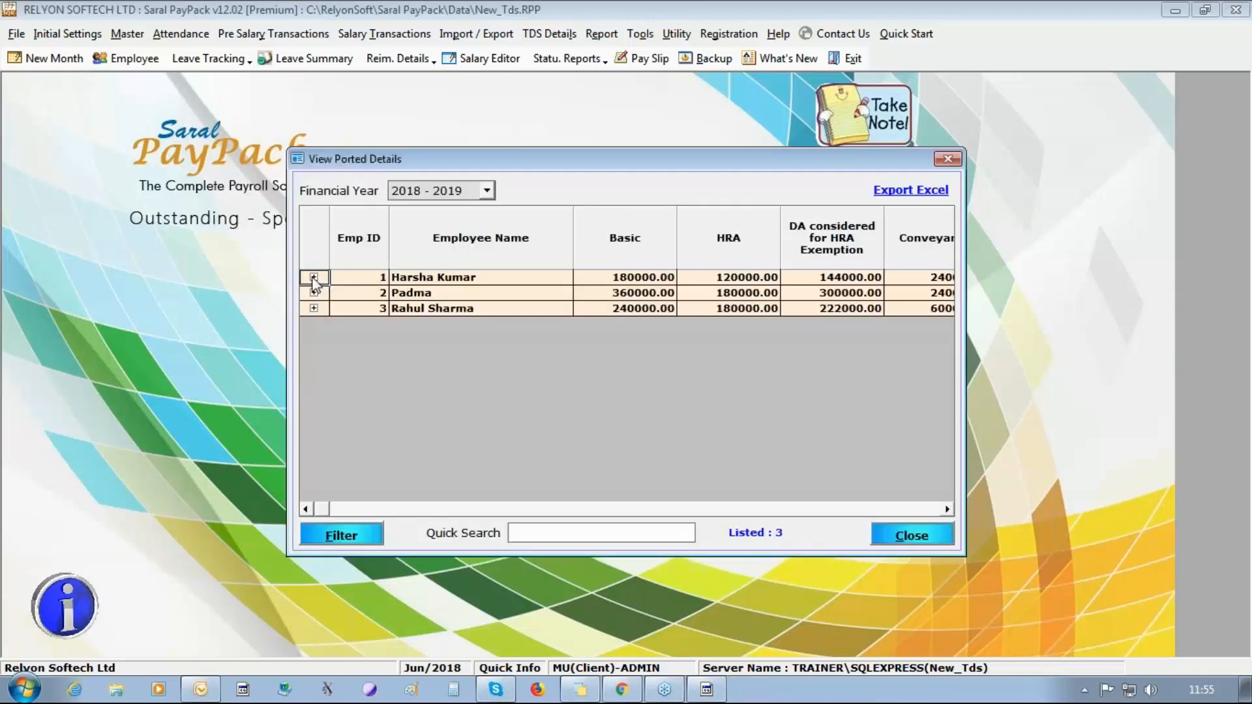
Expand the first employee's monthly ported details and examine the LTA and Bonus amounts for Apr/2018.
click(314, 277)
click(493, 292)
key(Right)
key(Right)
key(Right)
key(Right)
key(Right)
key(Right)
key(Right)
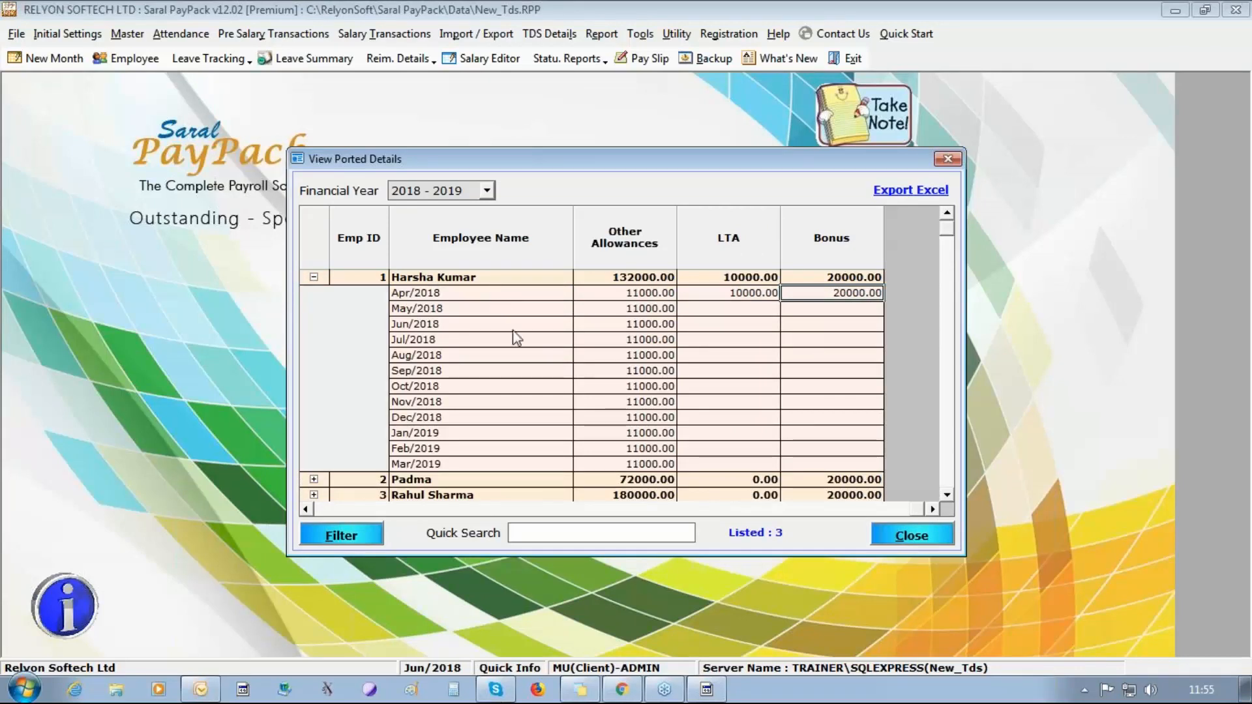
scroll(577, 349, down, 1)
scroll(1226, 311, up, 1)
click(1239, 297)
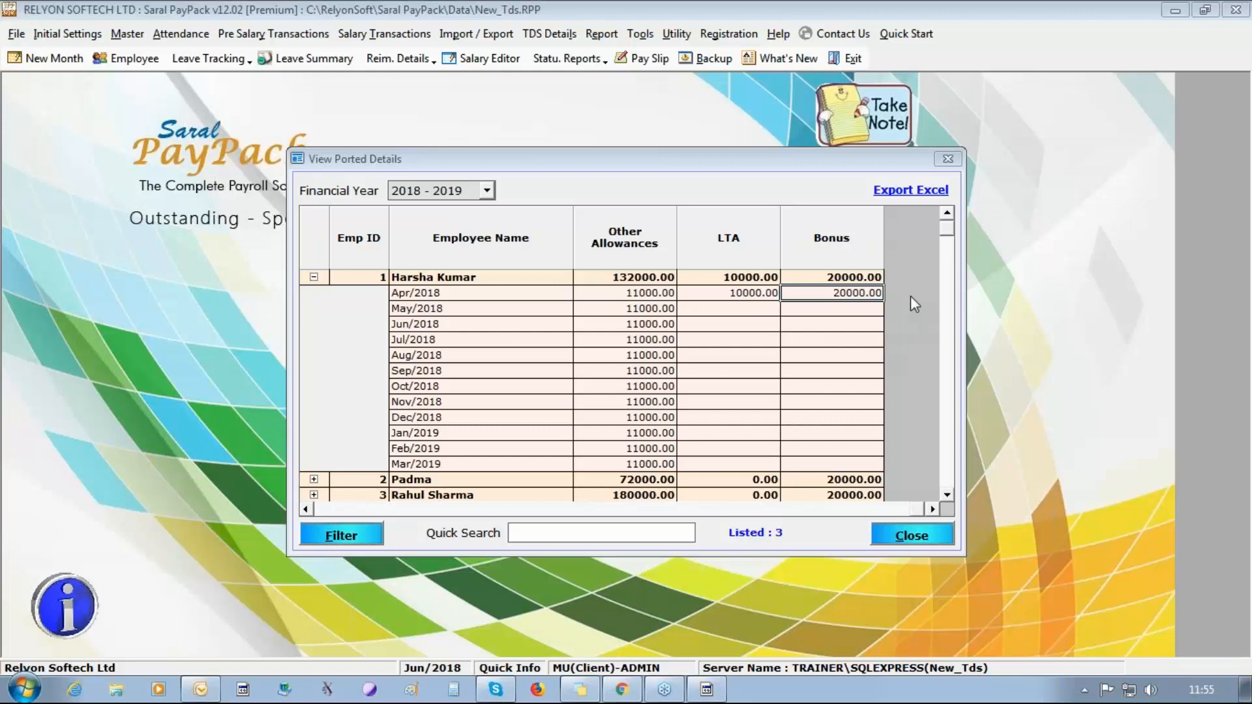
Close the ported details and define a new leave named EARNED LEAVE with abbreviation EL, saving it.
click(935, 536)
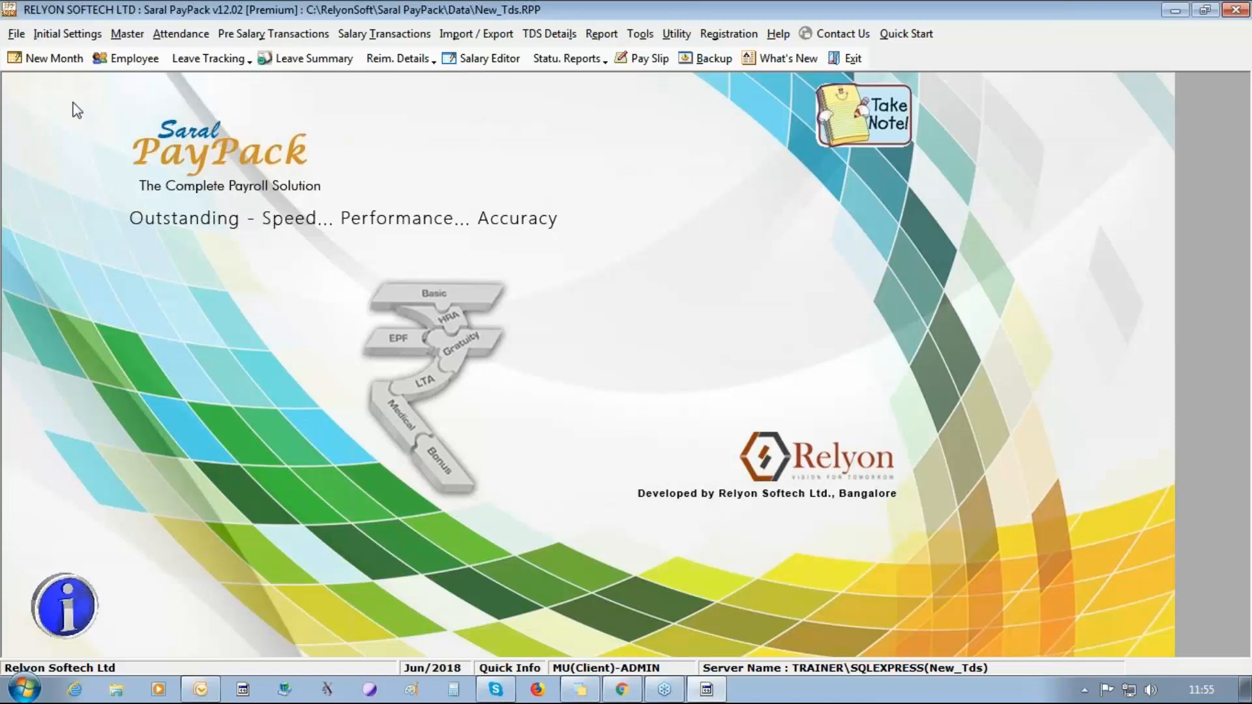
click(181, 33)
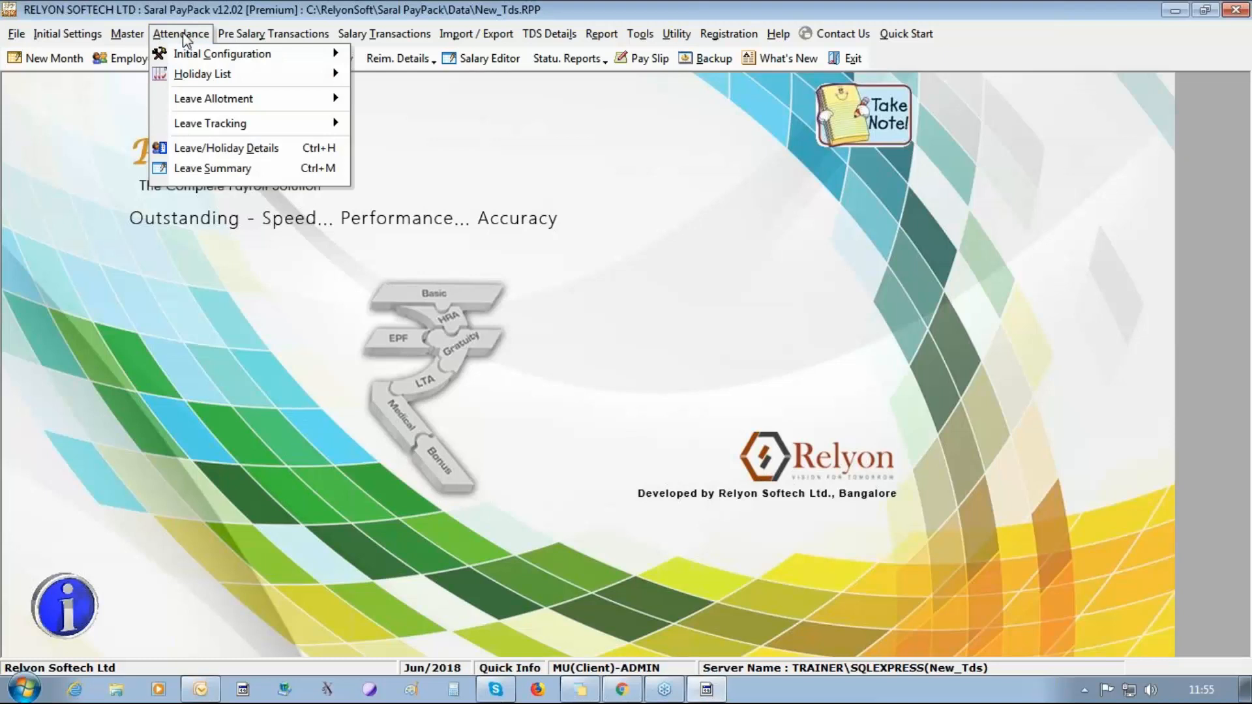
mouse_move(265, 97)
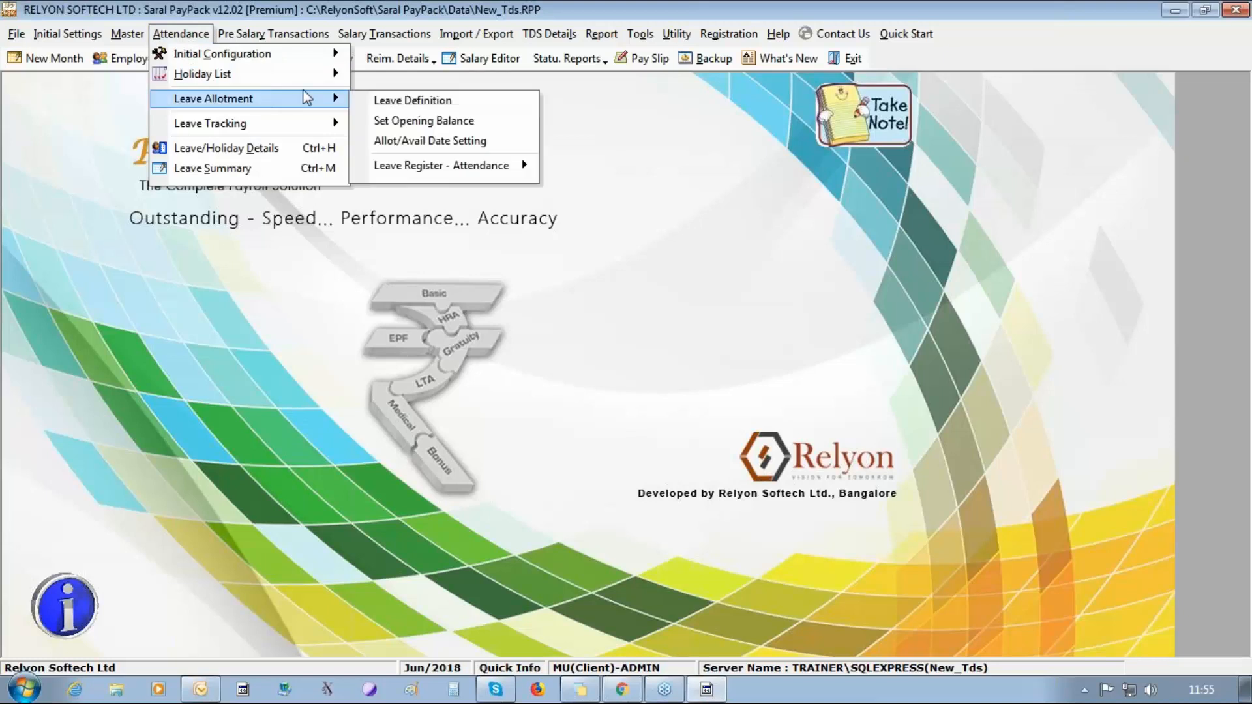
click(400, 99)
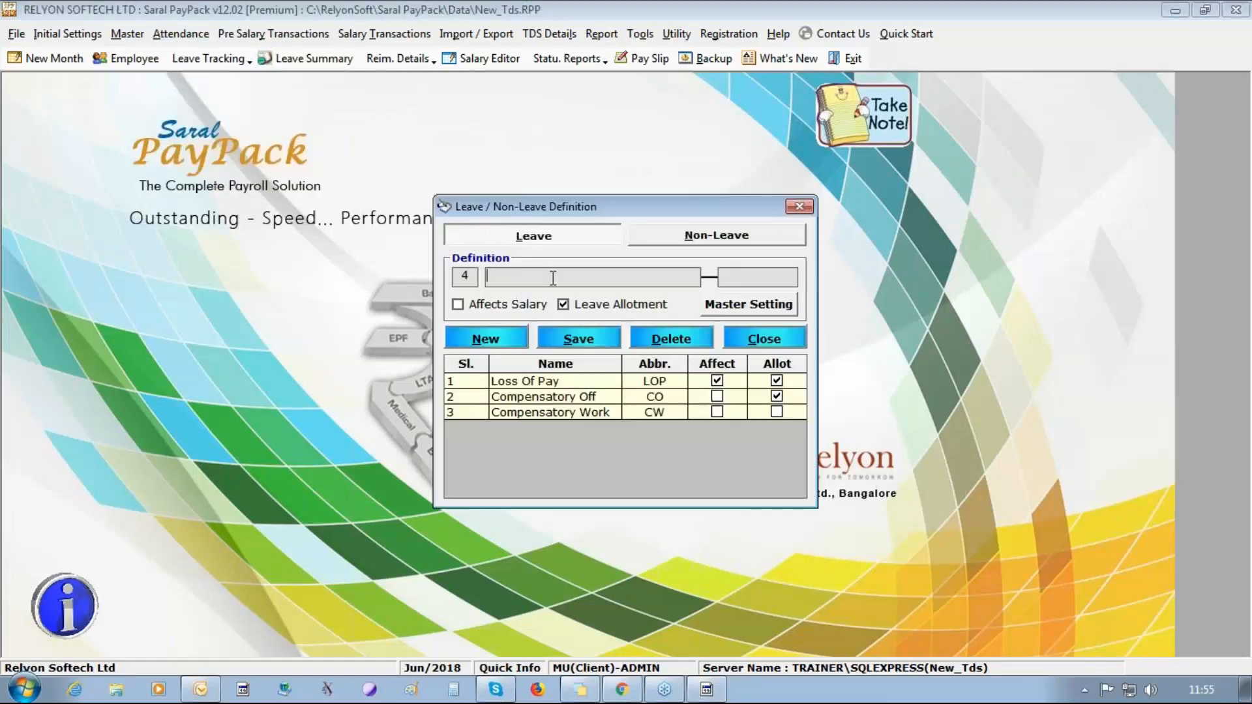
text(EARNED)
text( LEAVE)
text(EL)
click(610, 337)
click(627, 410)
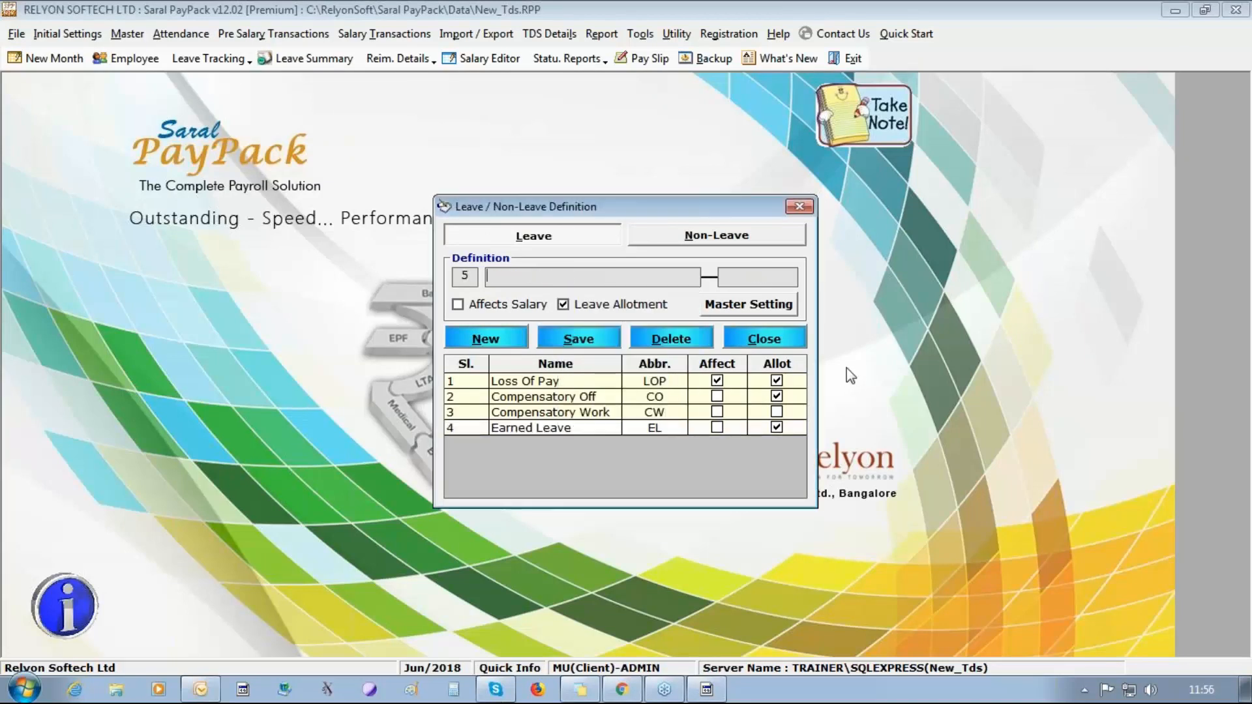
Configure EARNED LEAVE in the master setting with Leave Encashment and Carry Over enabled, effective from Apr/2018, save it and close the leave definition.
click(789, 304)
click(463, 175)
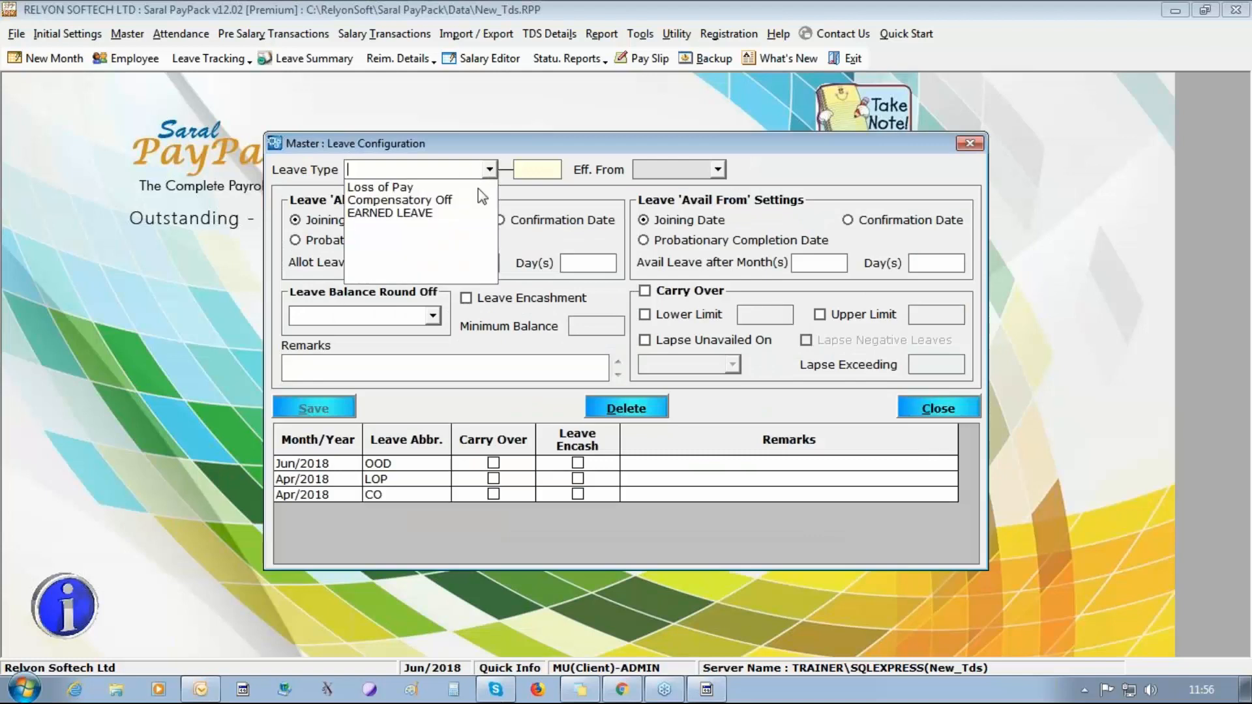
click(367, 212)
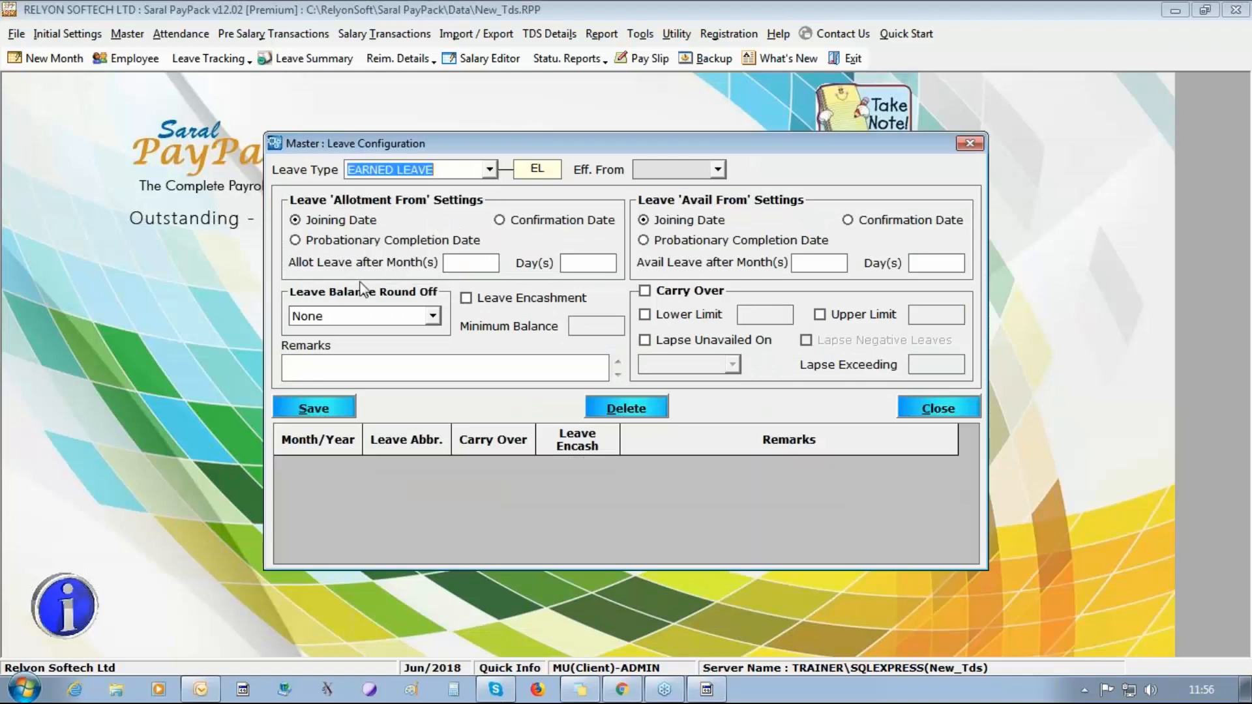
click(465, 297)
click(645, 292)
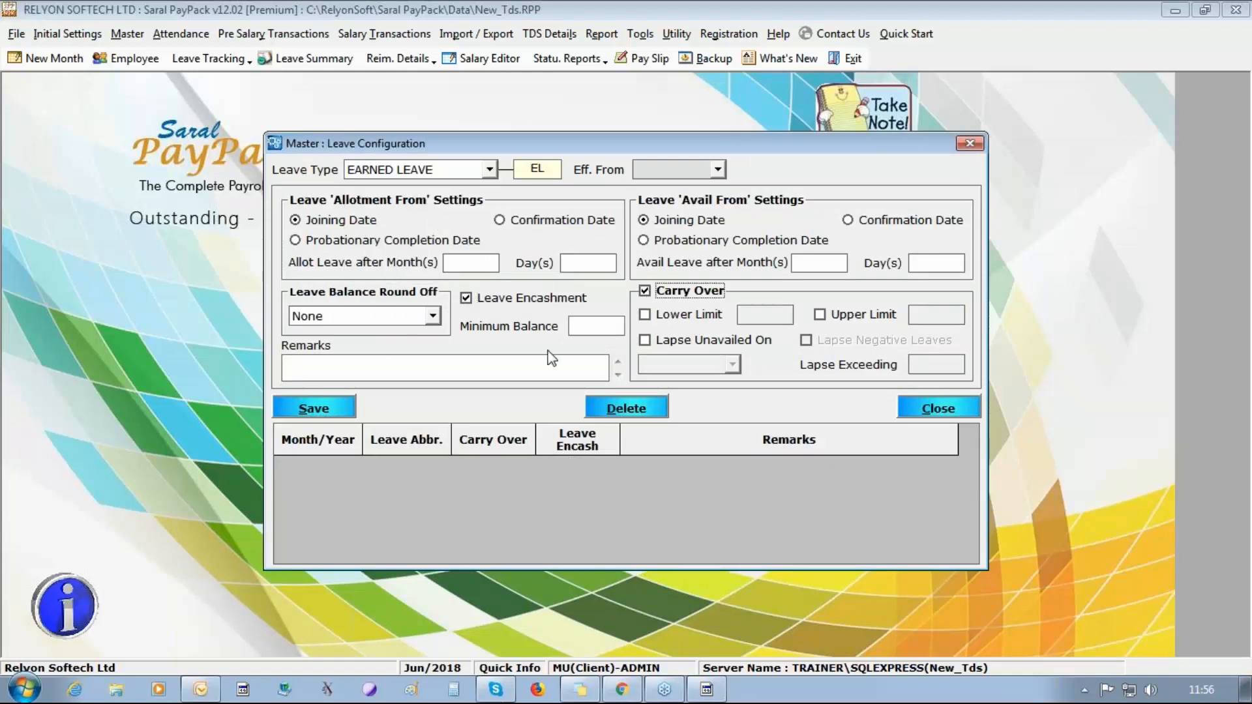
click(718, 170)
click(696, 214)
click(341, 409)
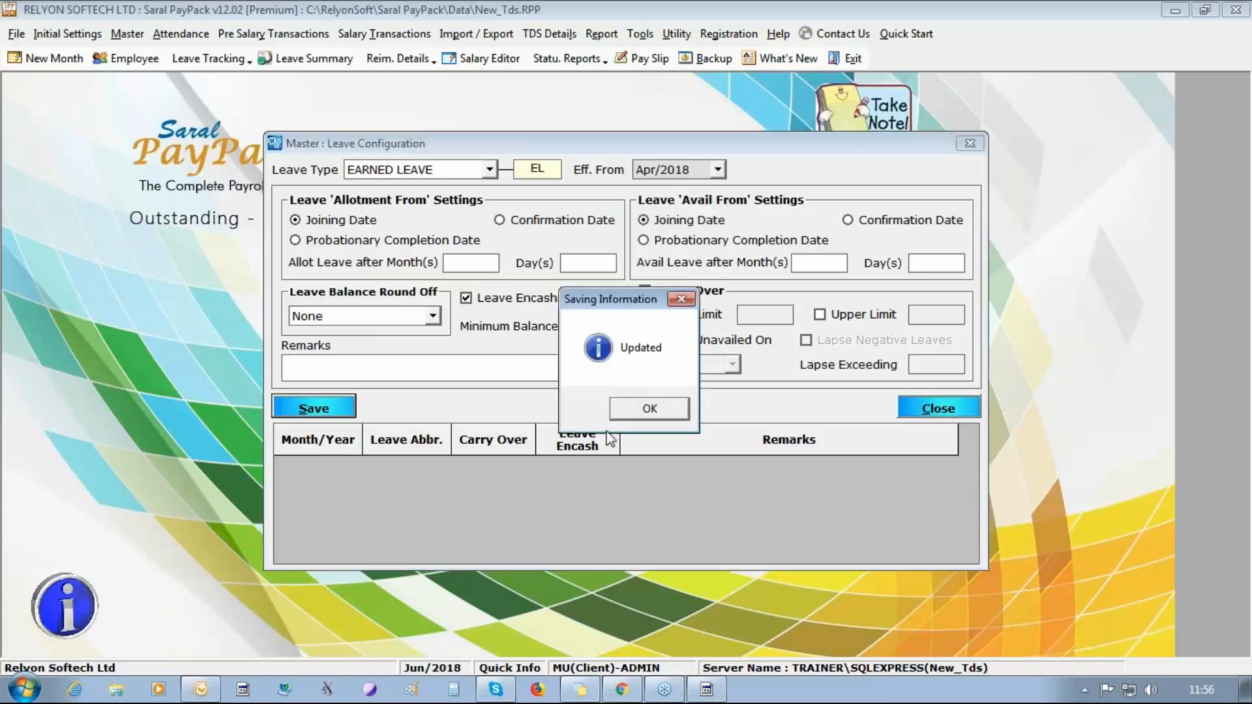
click(640, 412)
click(949, 407)
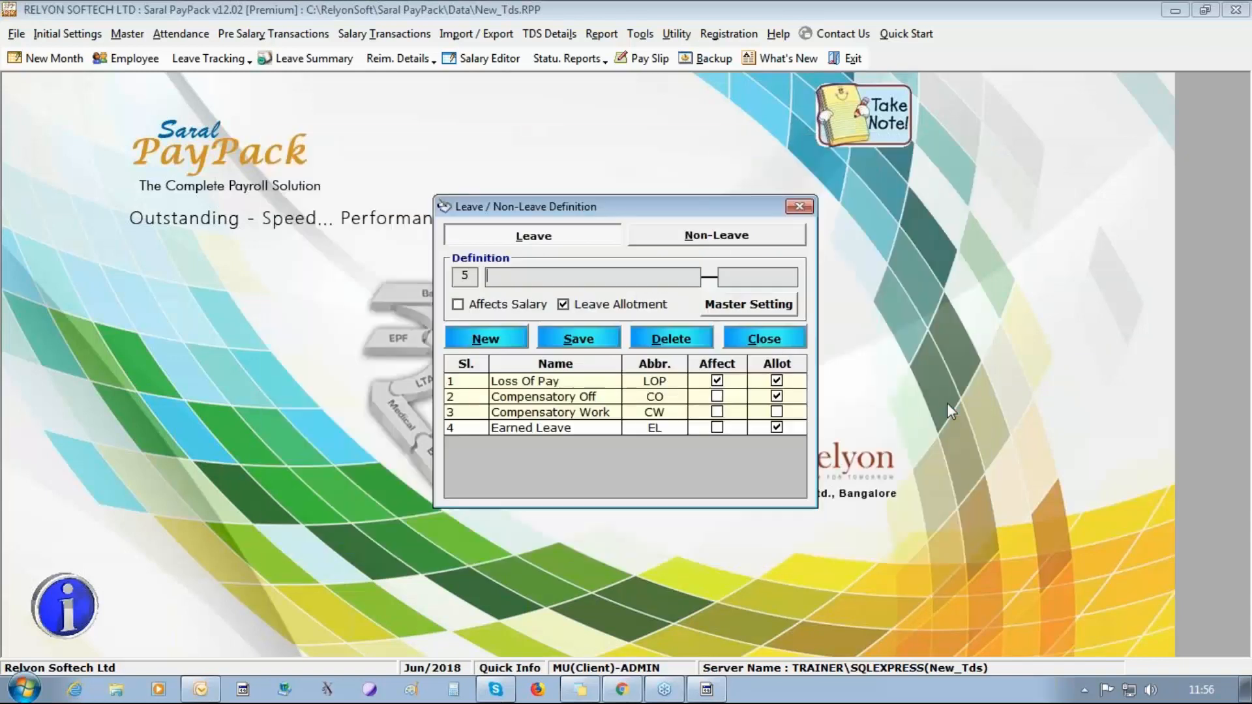
click(749, 339)
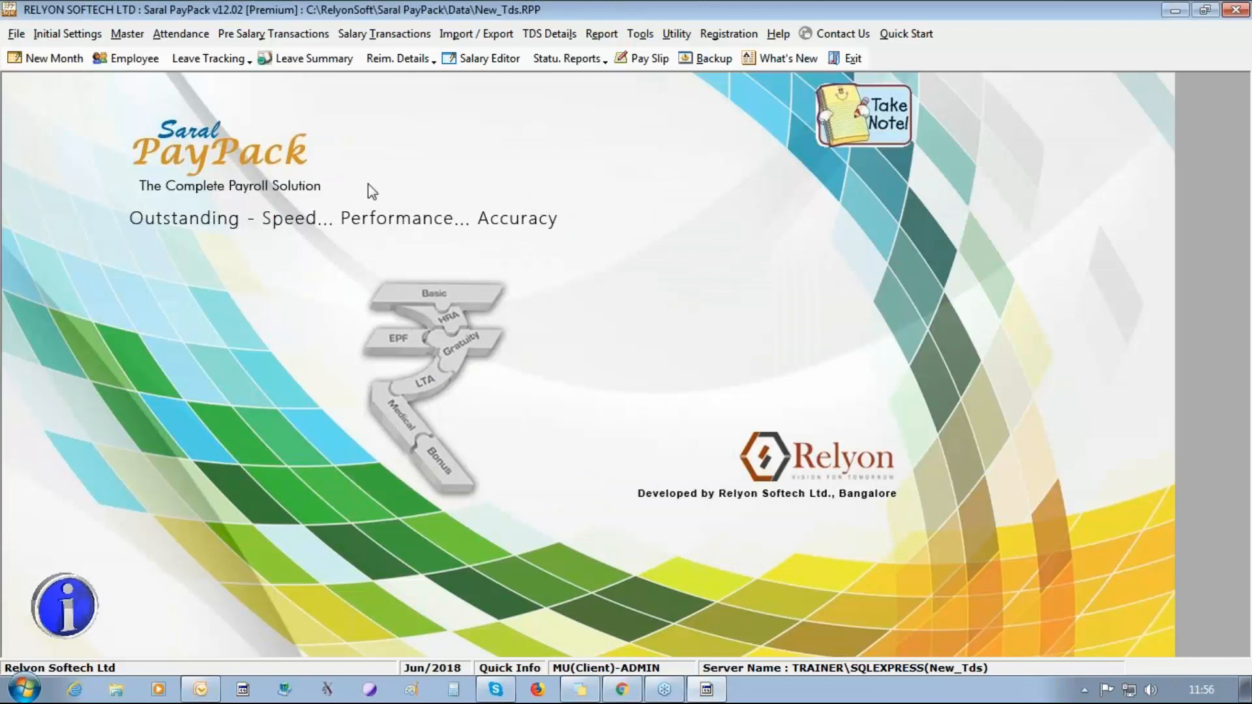
Set the EL opening balance to 20 for all three employees.
click(181, 34)
mouse_move(210, 125)
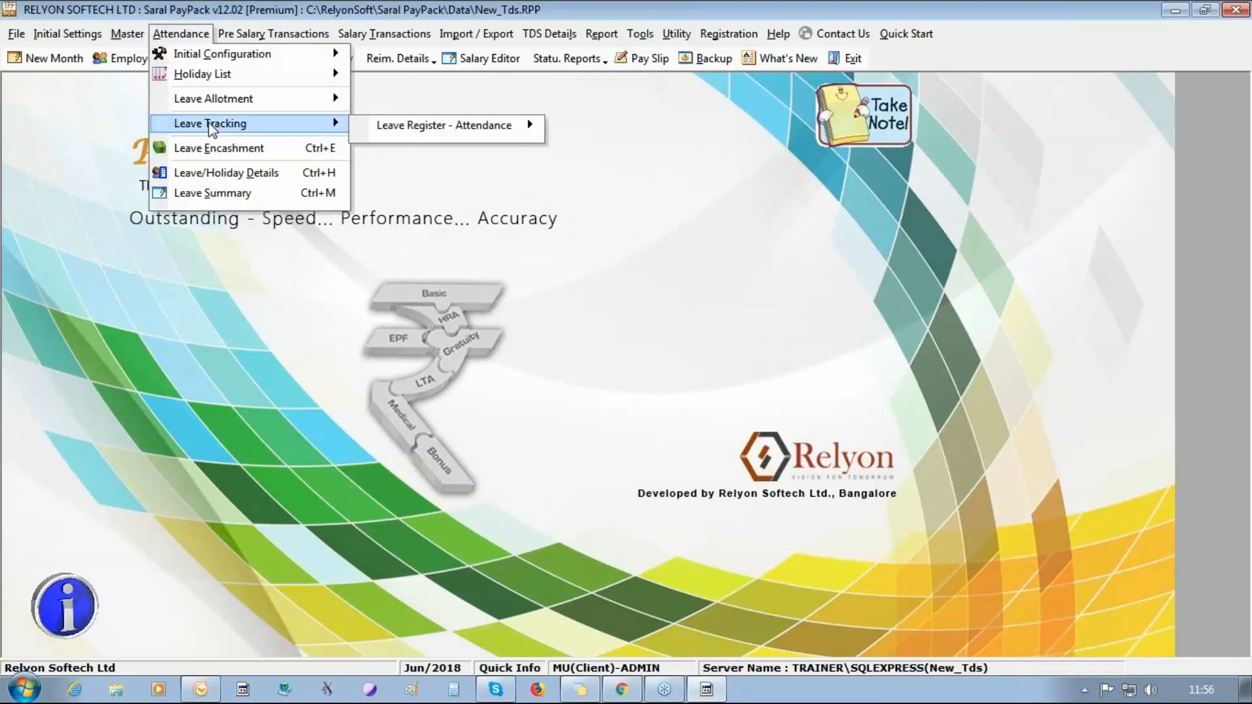
mouse_move(322, 99)
click(430, 120)
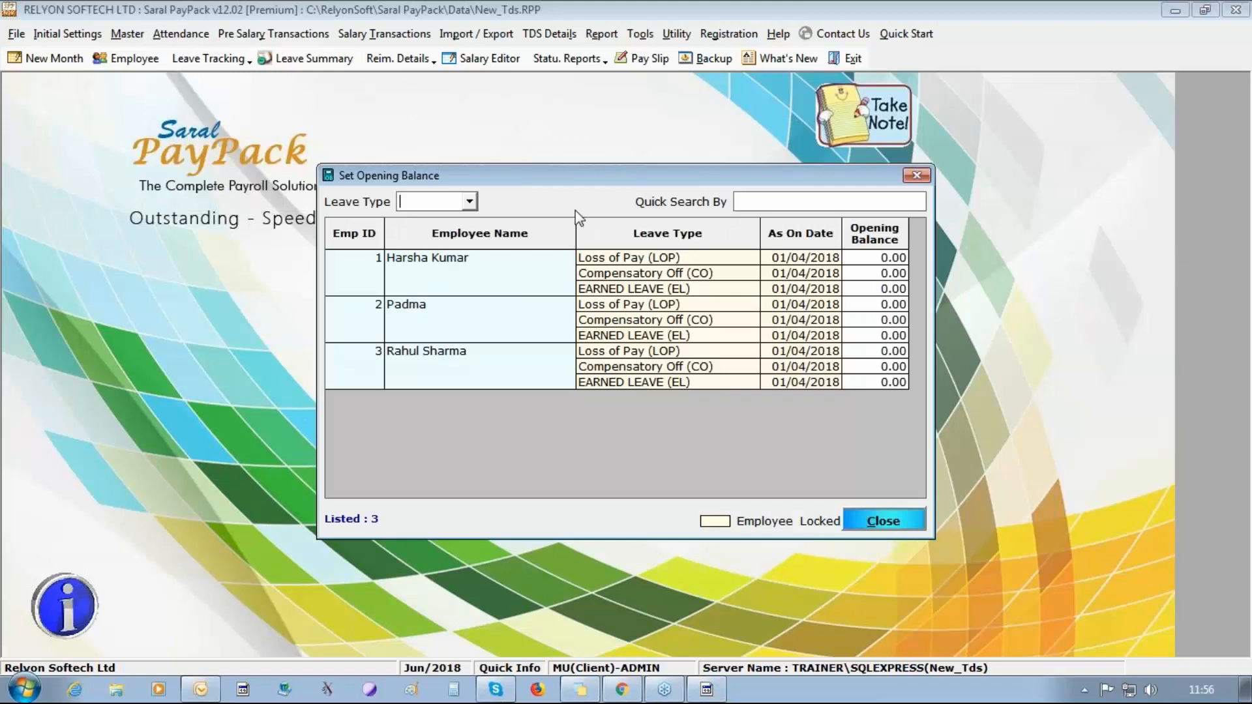
click(469, 202)
click(877, 258)
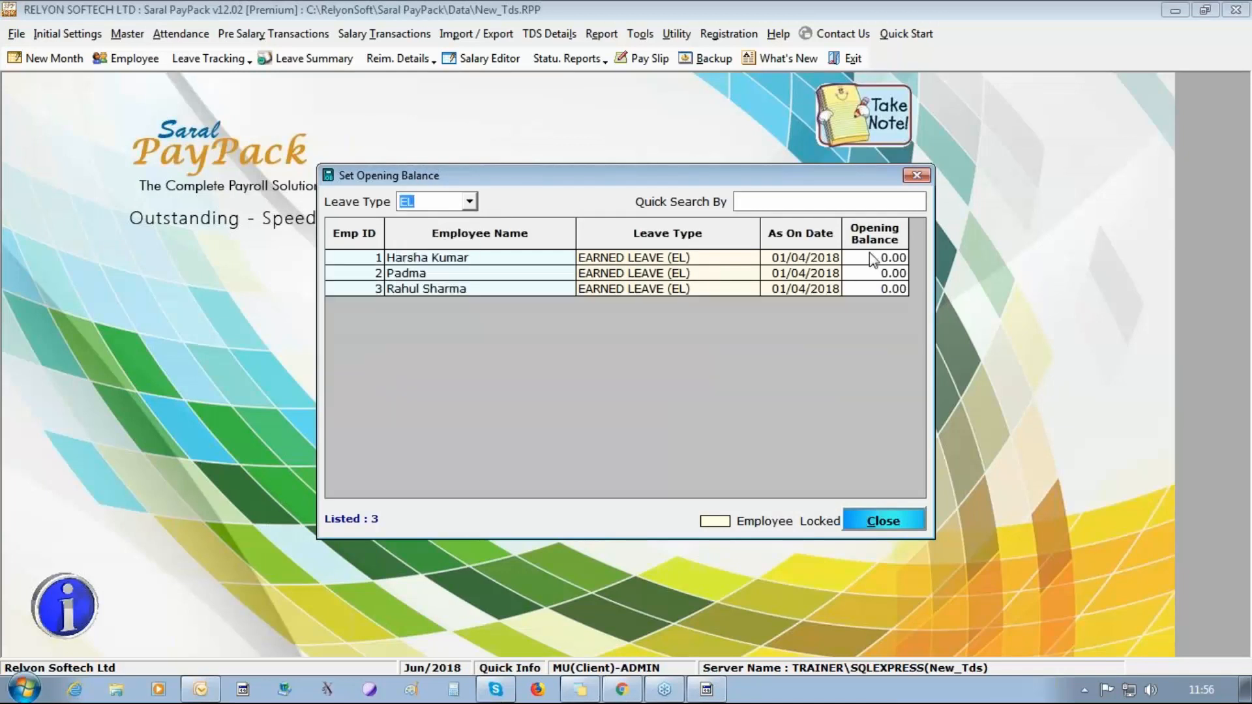
text(20)
key(Return)
text(20)
key(Return)
text(20)
click(859, 521)
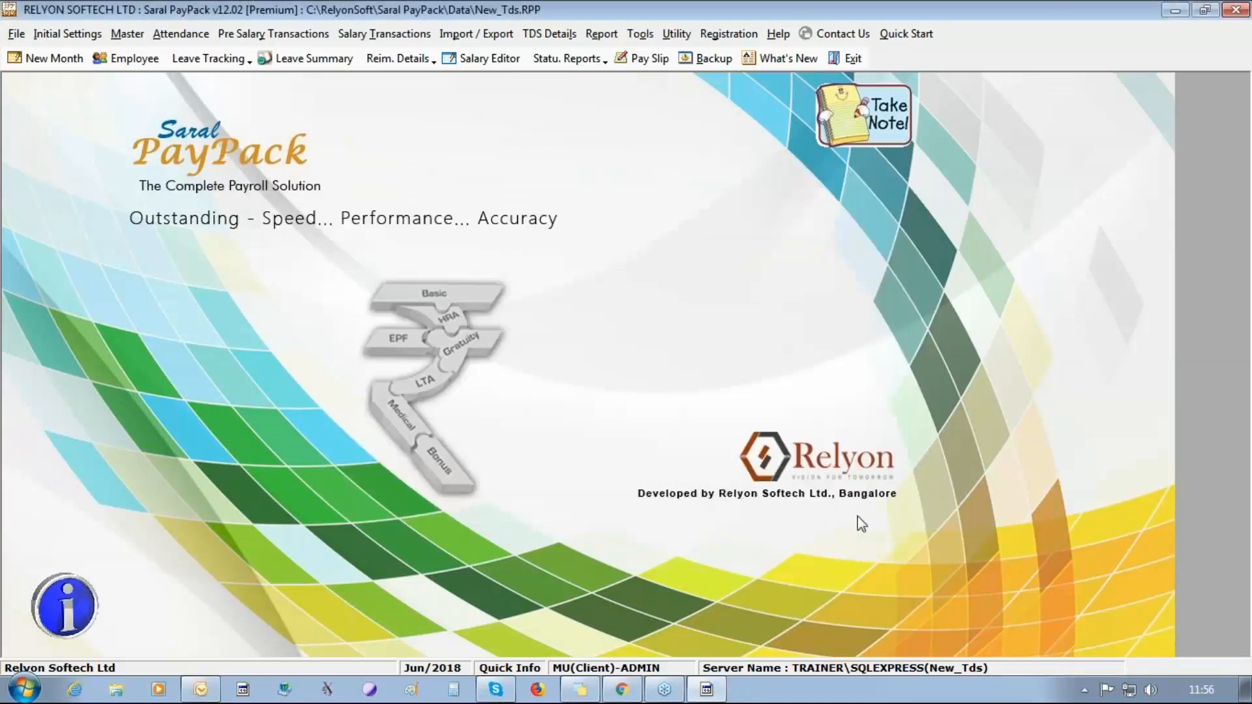
Open the Leave Encashment entry form.
click(167, 36)
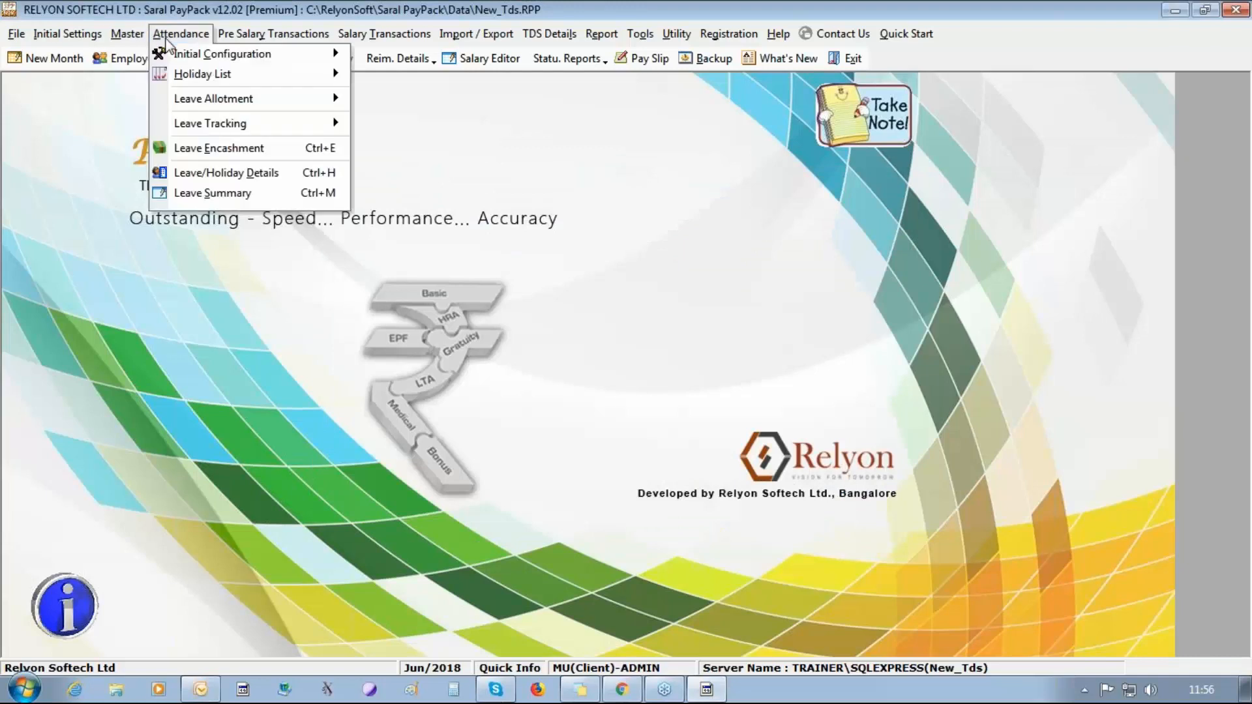
click(202, 149)
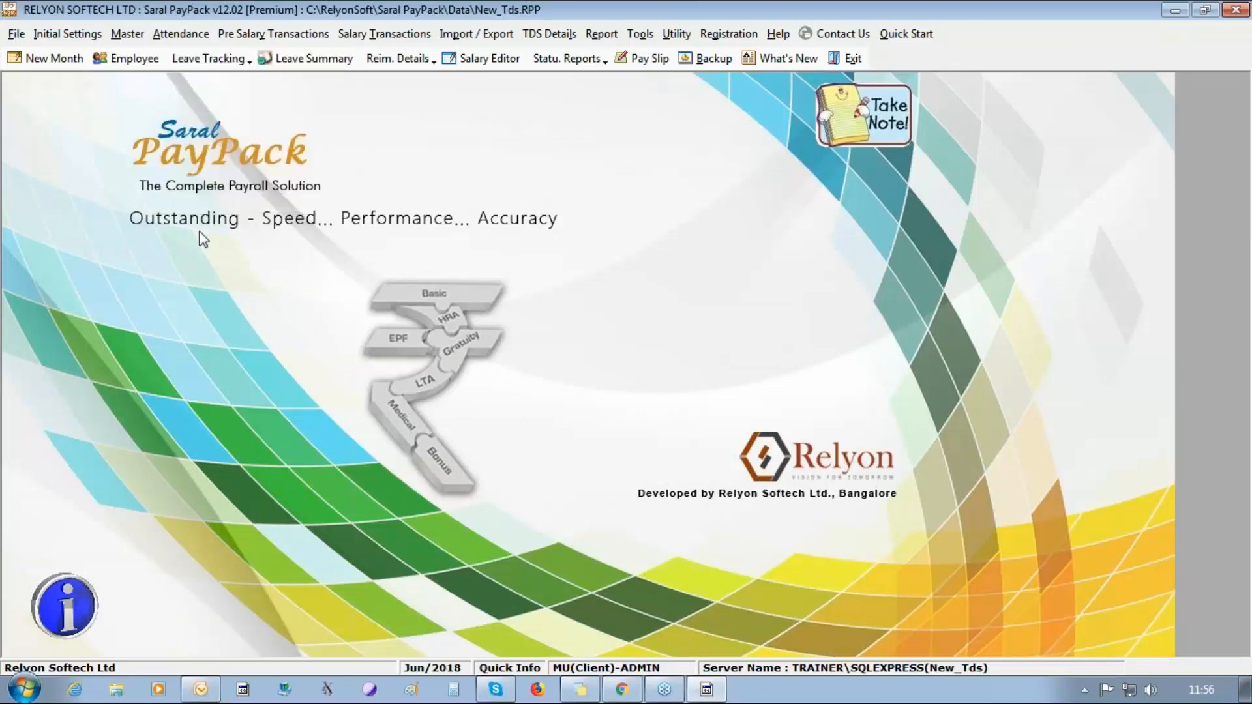
click(177, 36)
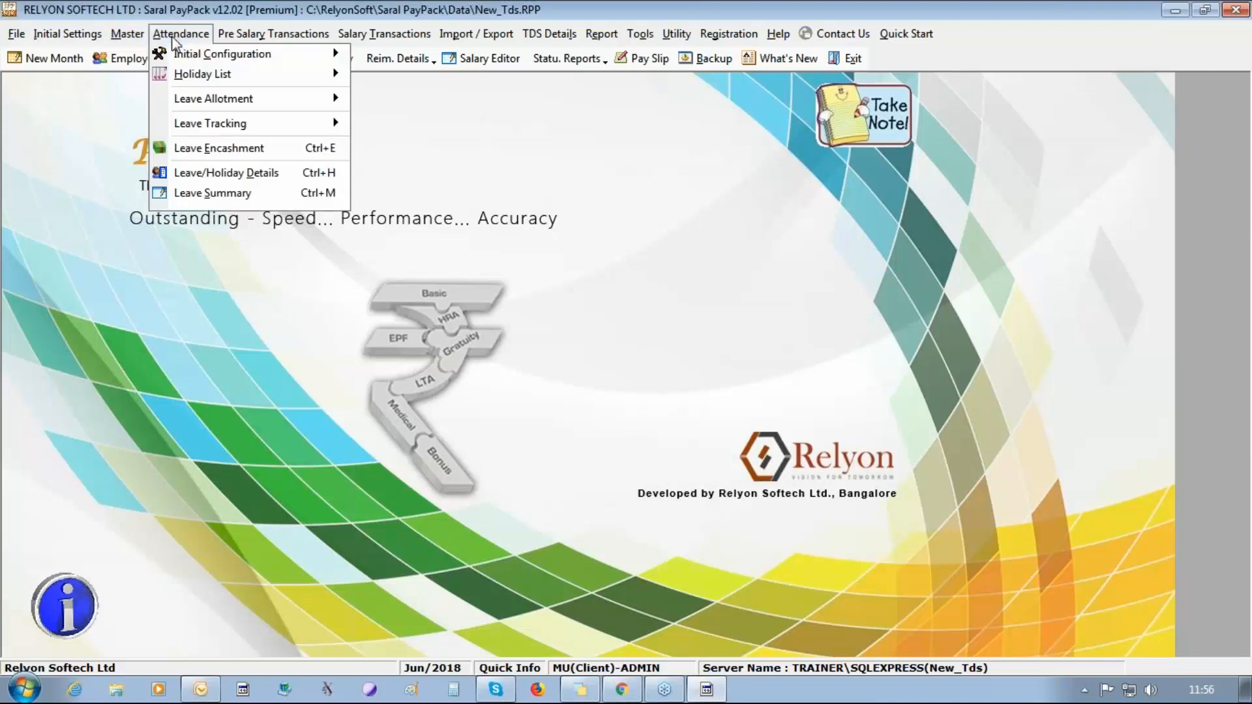
click(214, 151)
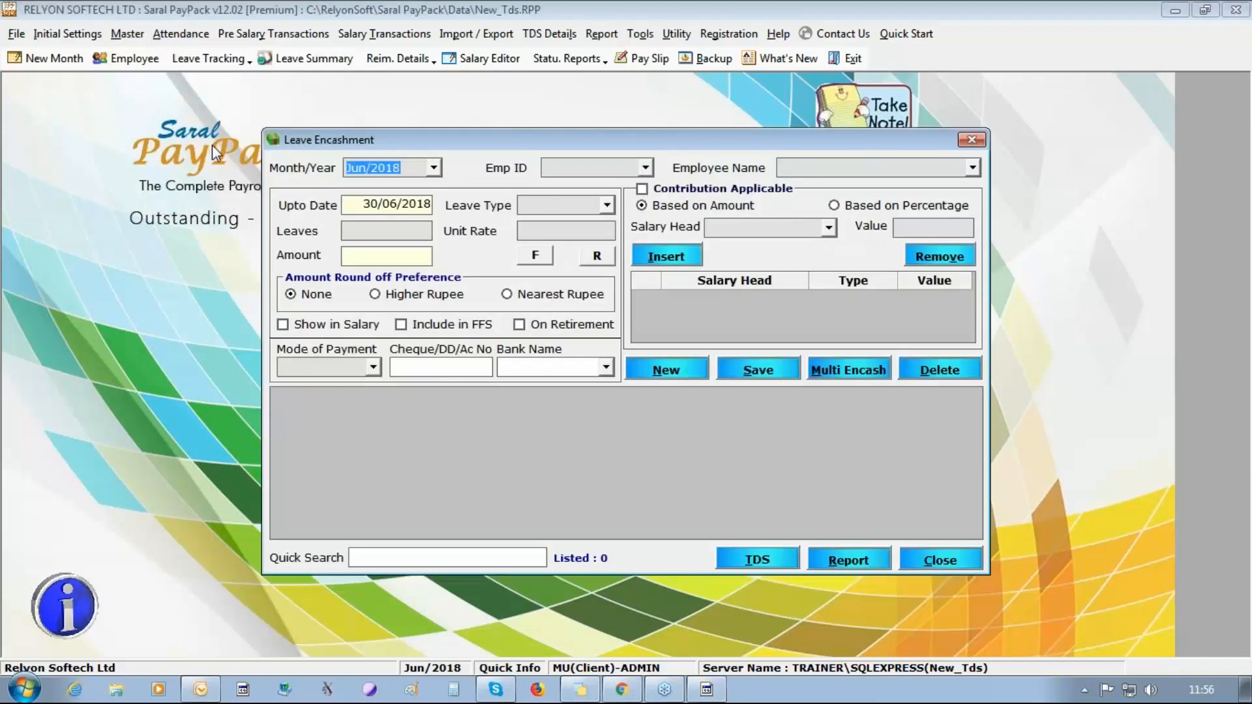
click(644, 169)
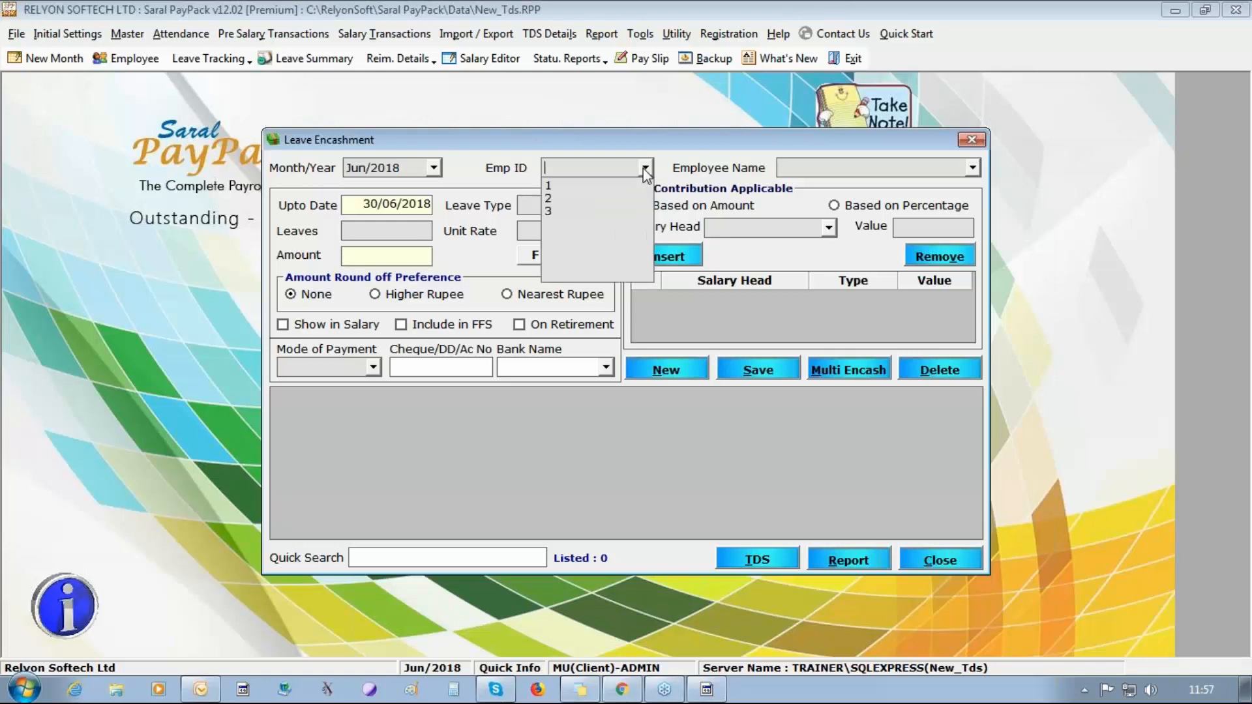
click(606, 219)
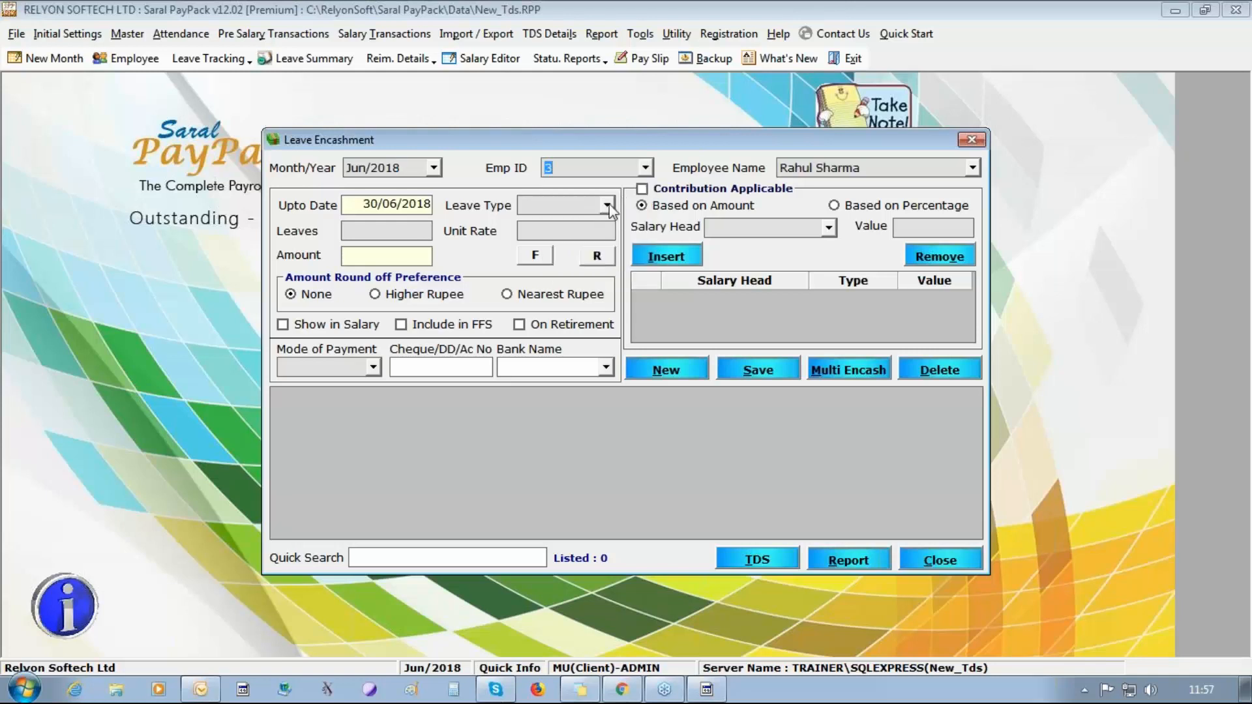
click(608, 206)
click(579, 223)
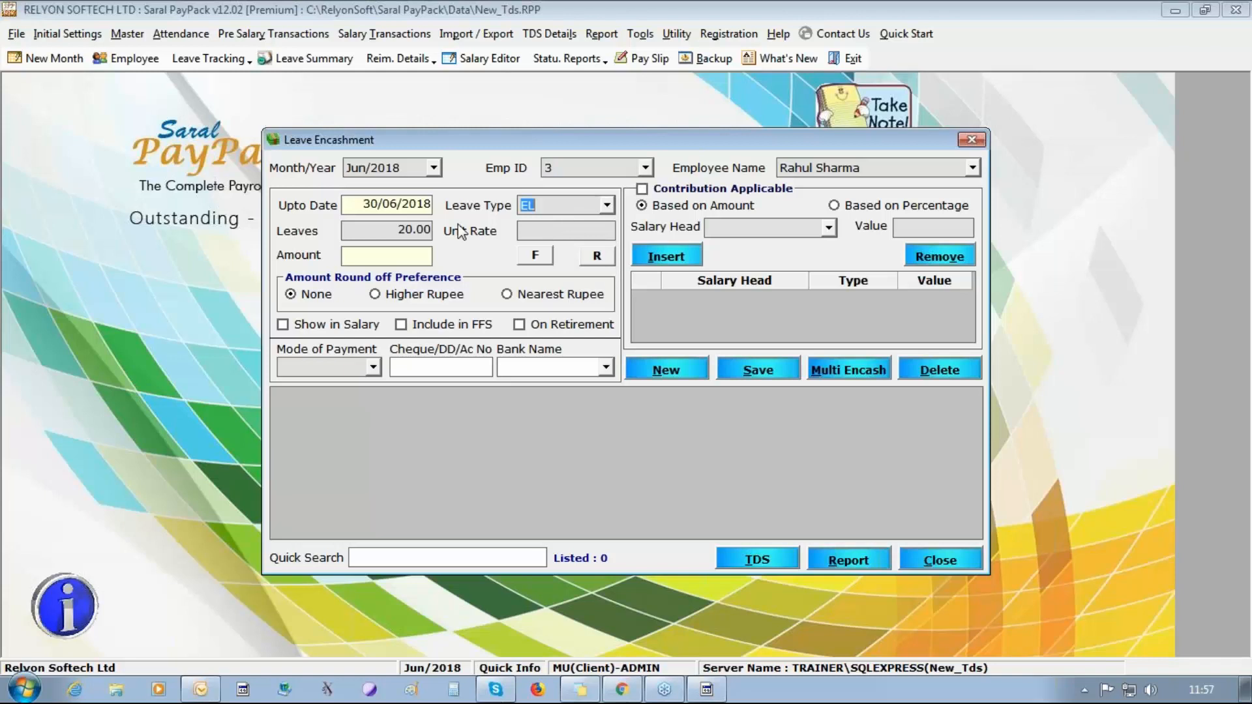
Set the encashment month to May/2018 and select the first employee with leave type EL.
click(434, 168)
click(411, 199)
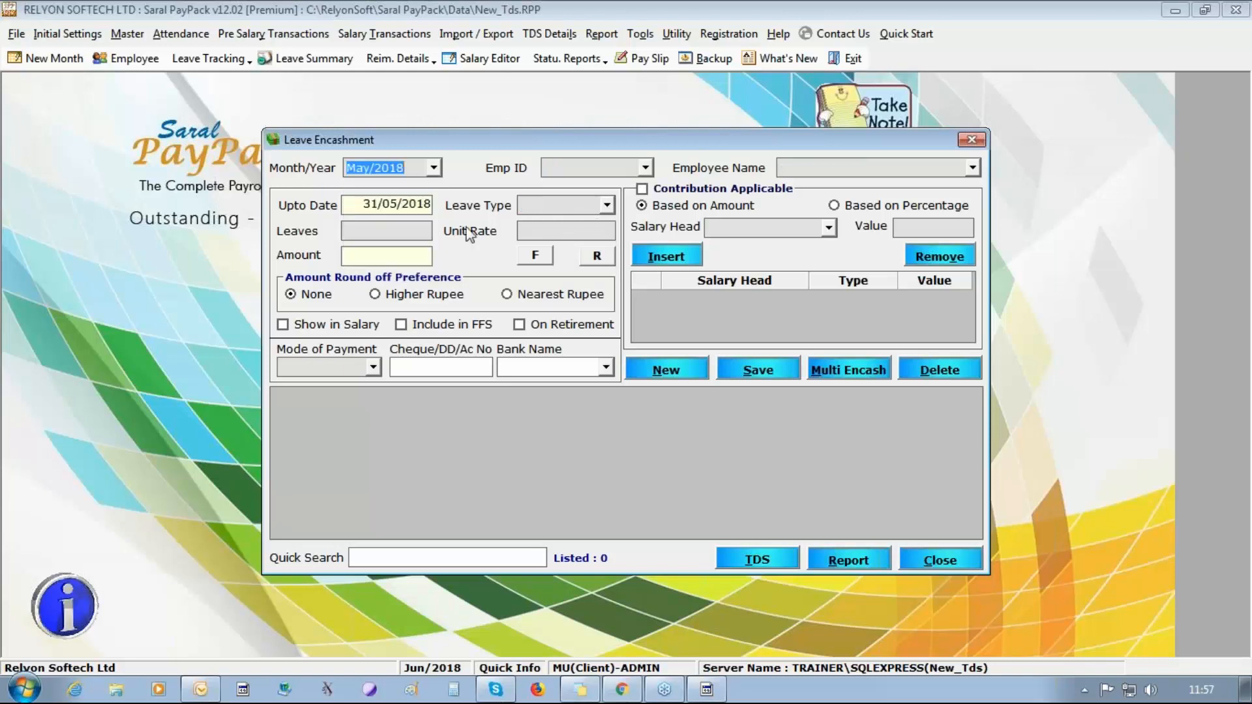
click(608, 206)
click(641, 171)
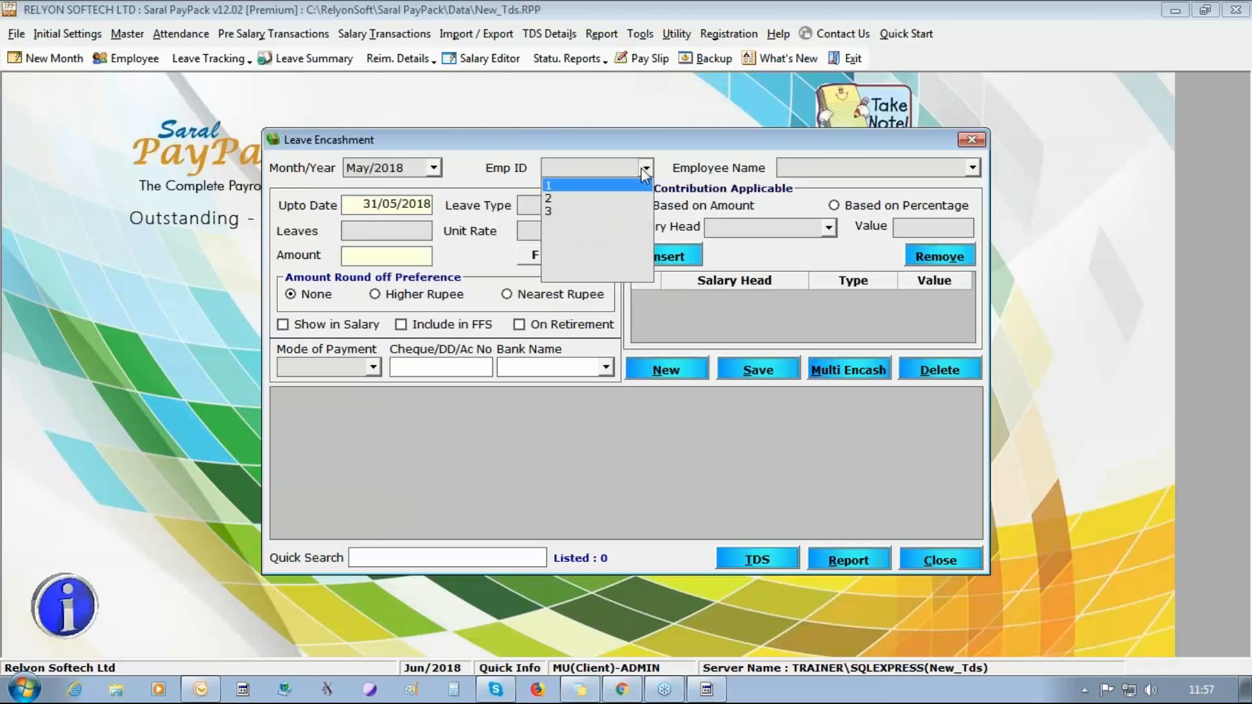
click(640, 187)
click(608, 206)
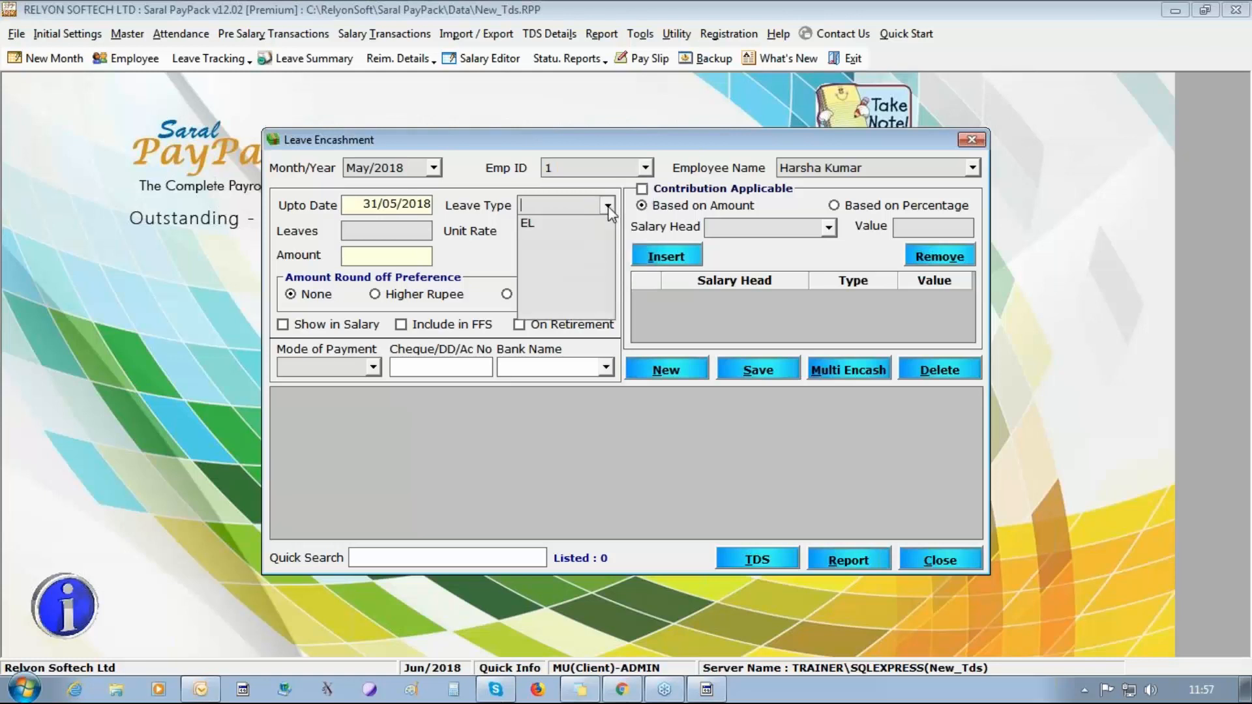
click(587, 220)
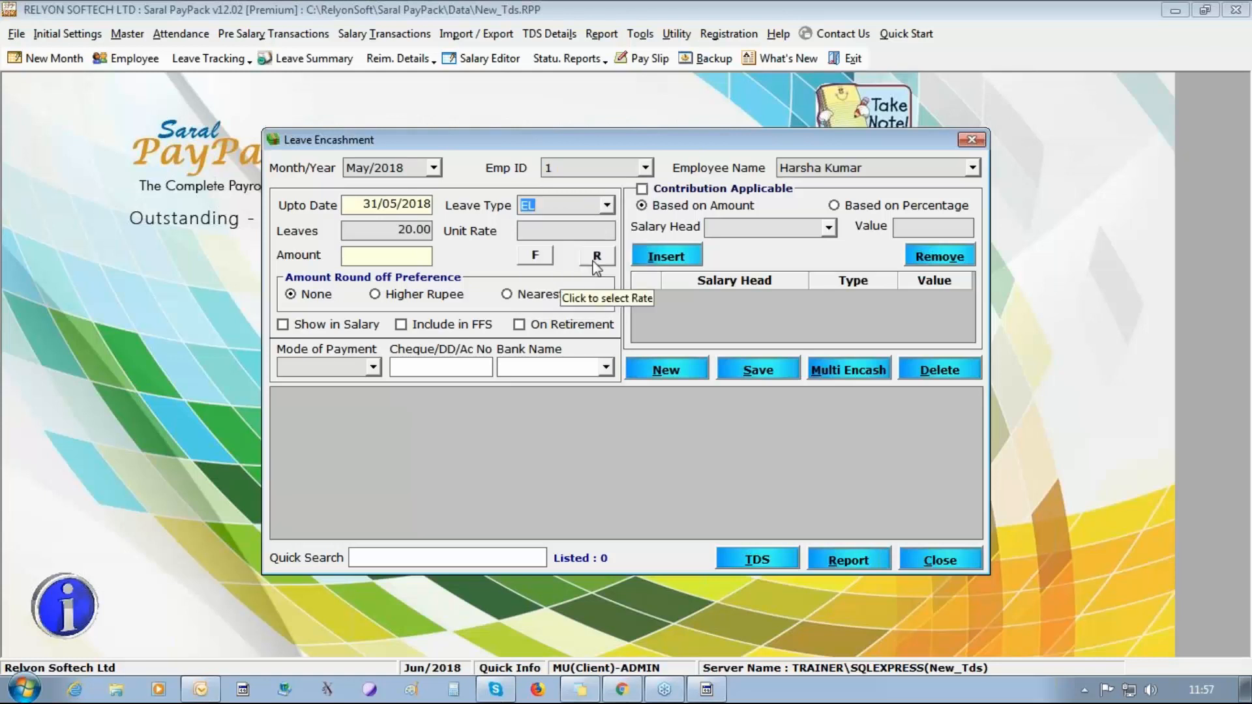
drag(386, 232, 732, 245)
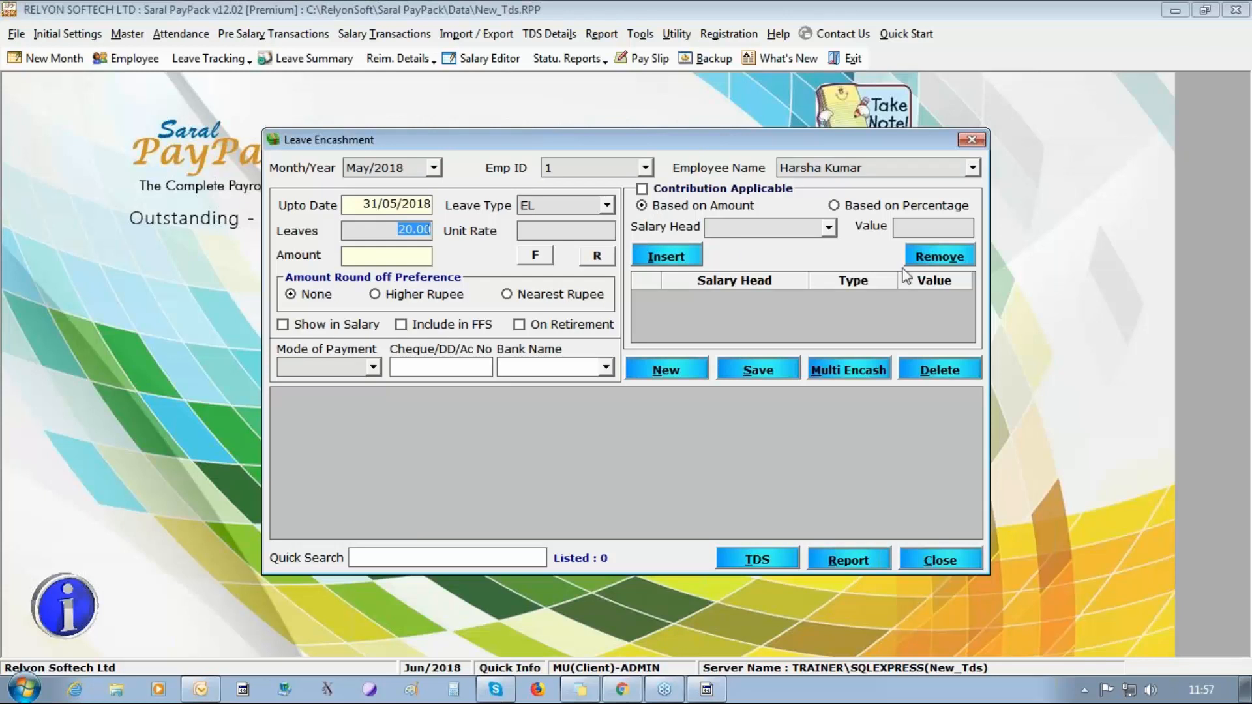
click(554, 229)
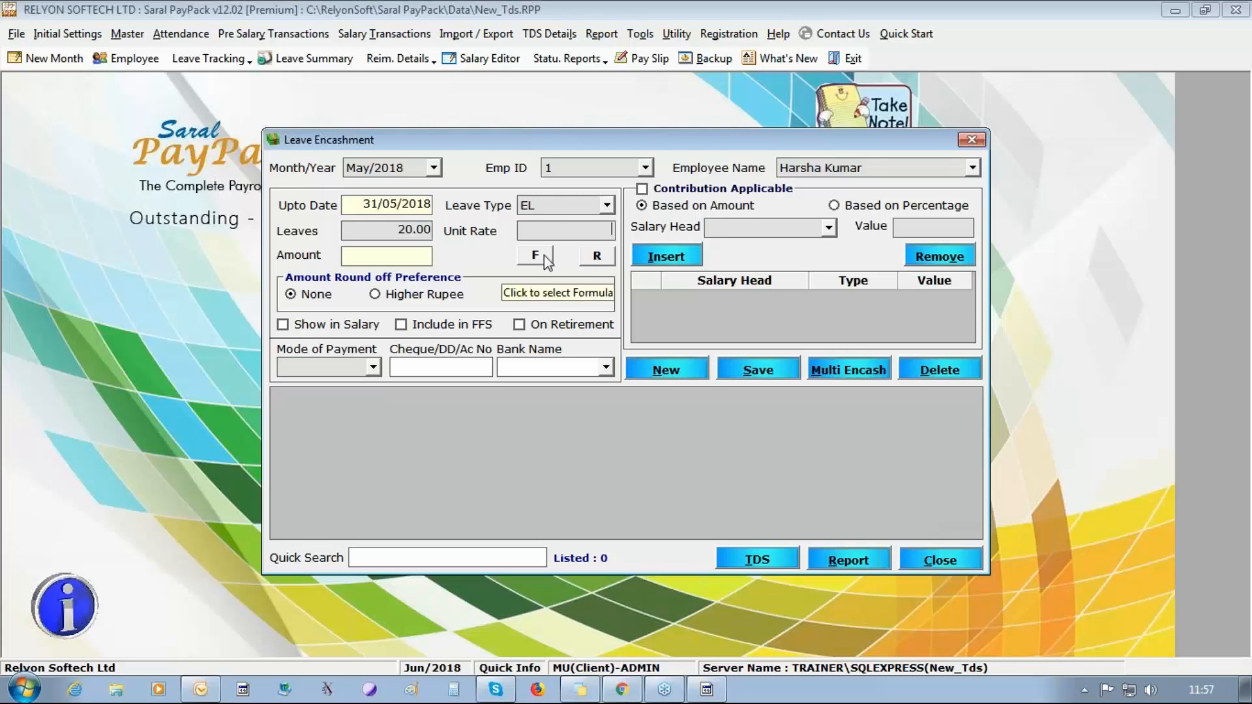
click(535, 255)
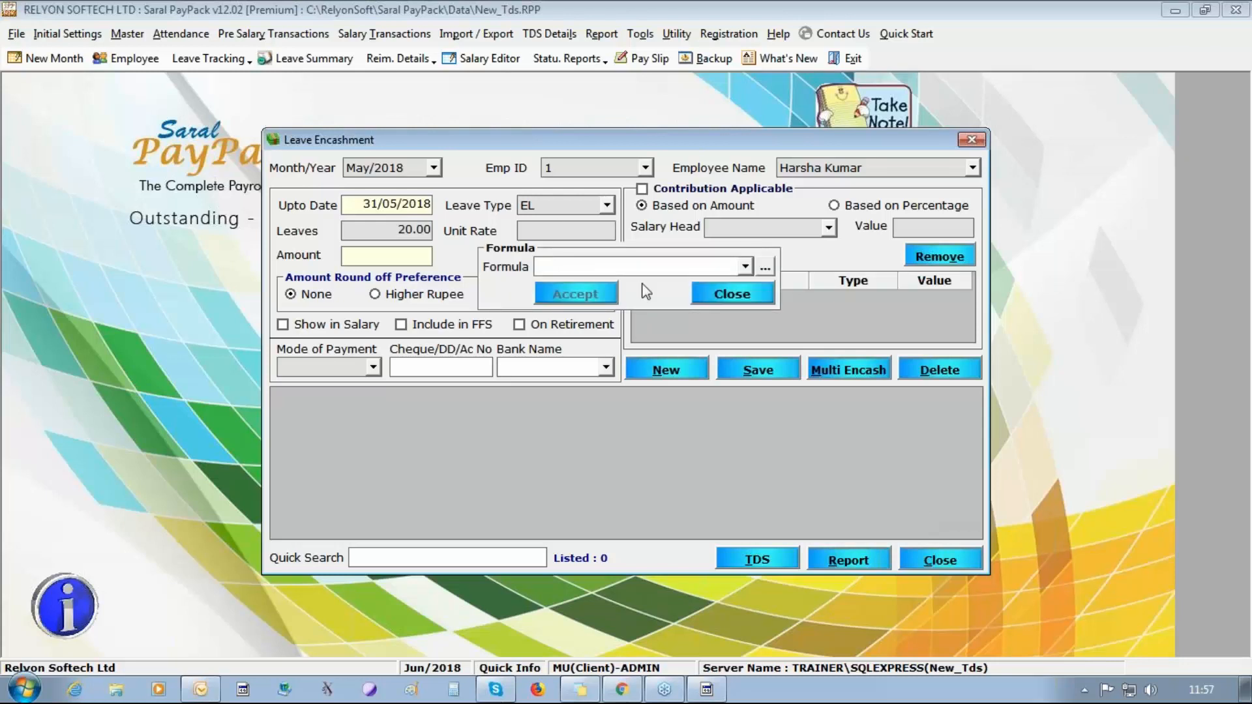
click(724, 295)
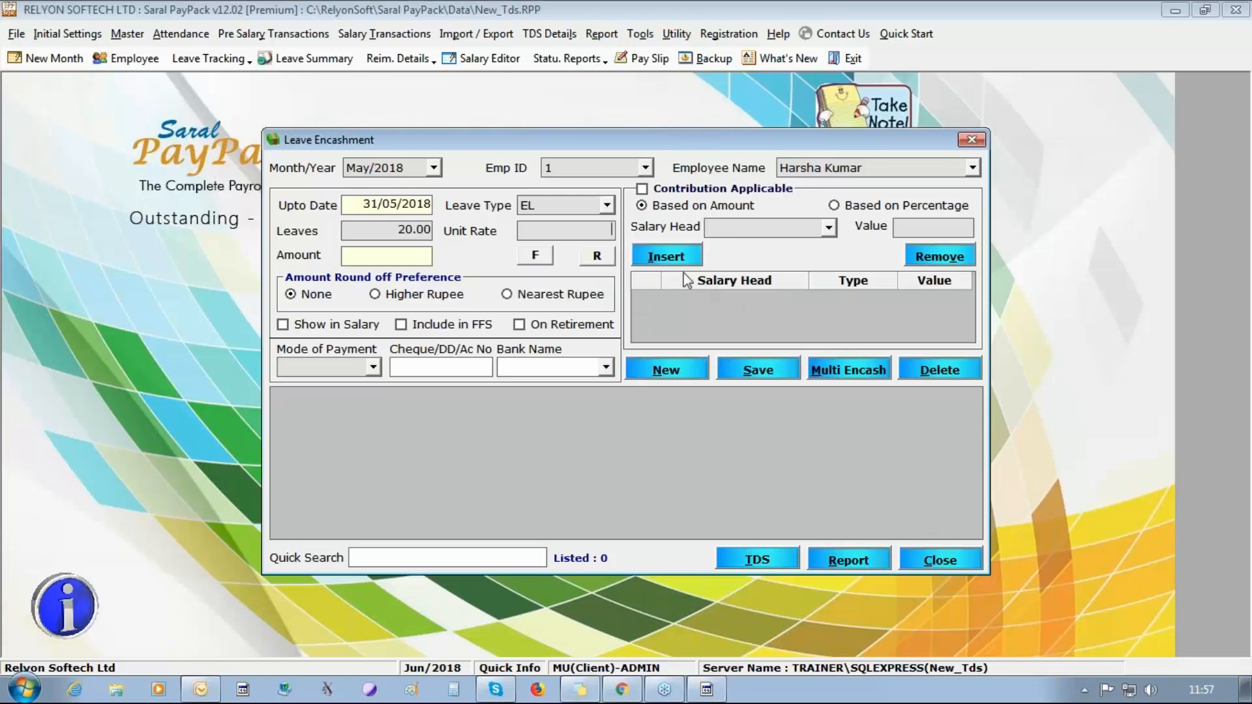
Try basing the leave encashment unit rate on the BASIC and Da salary heads.
click(607, 254)
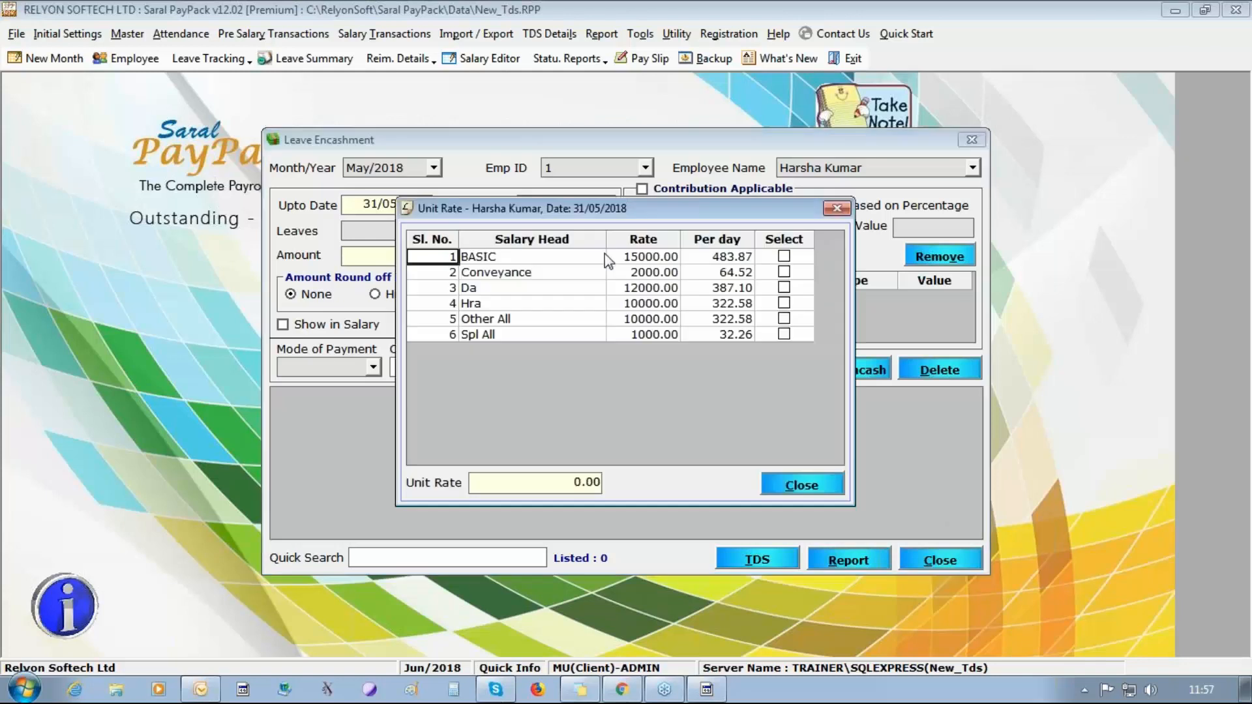
click(784, 256)
click(784, 287)
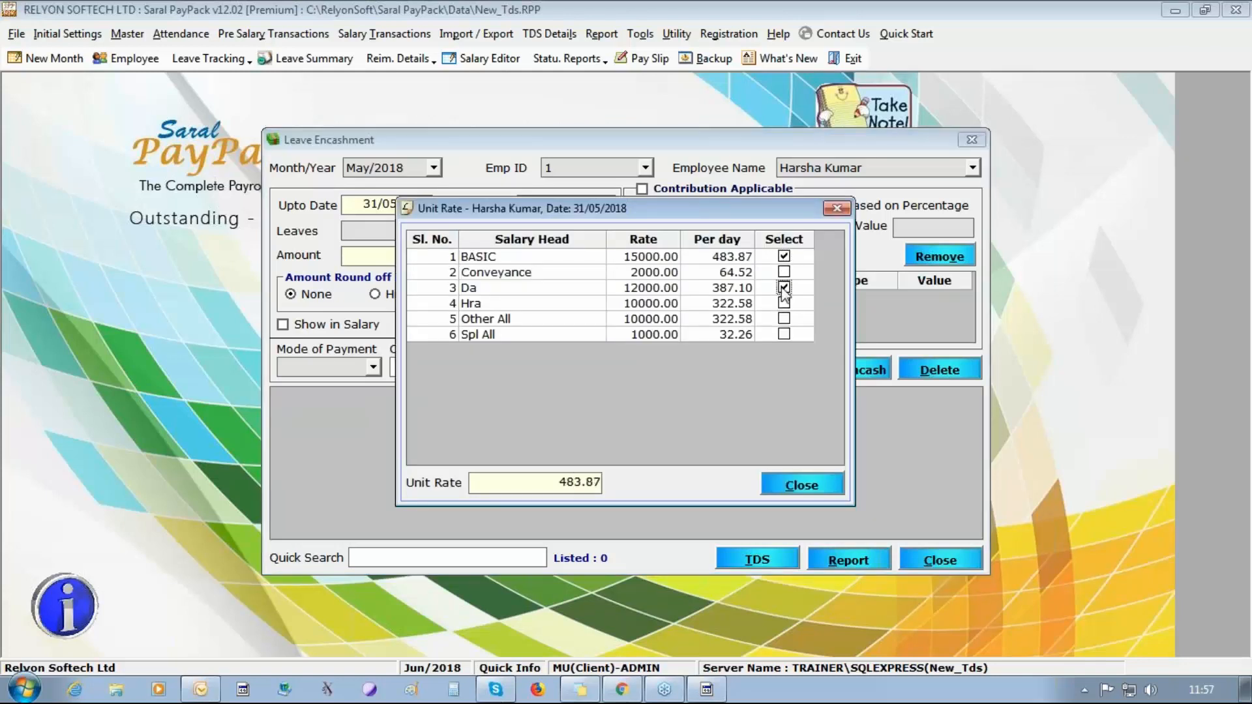
click(802, 485)
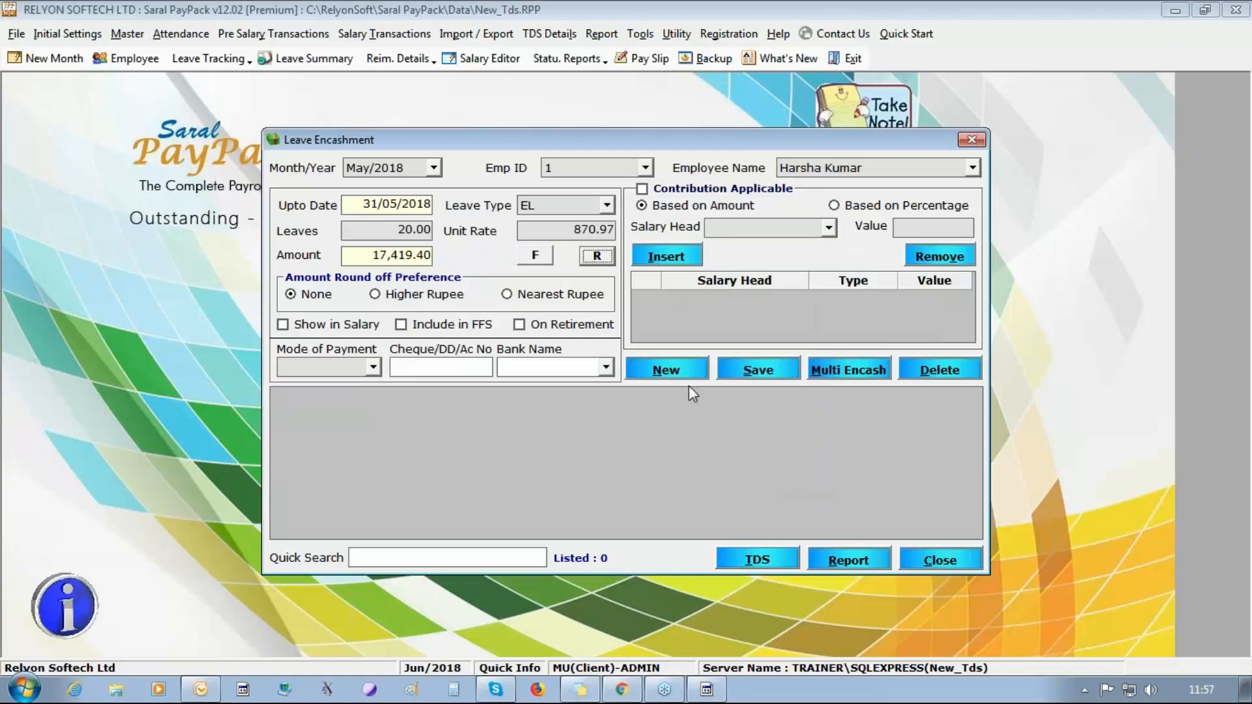
click(597, 255)
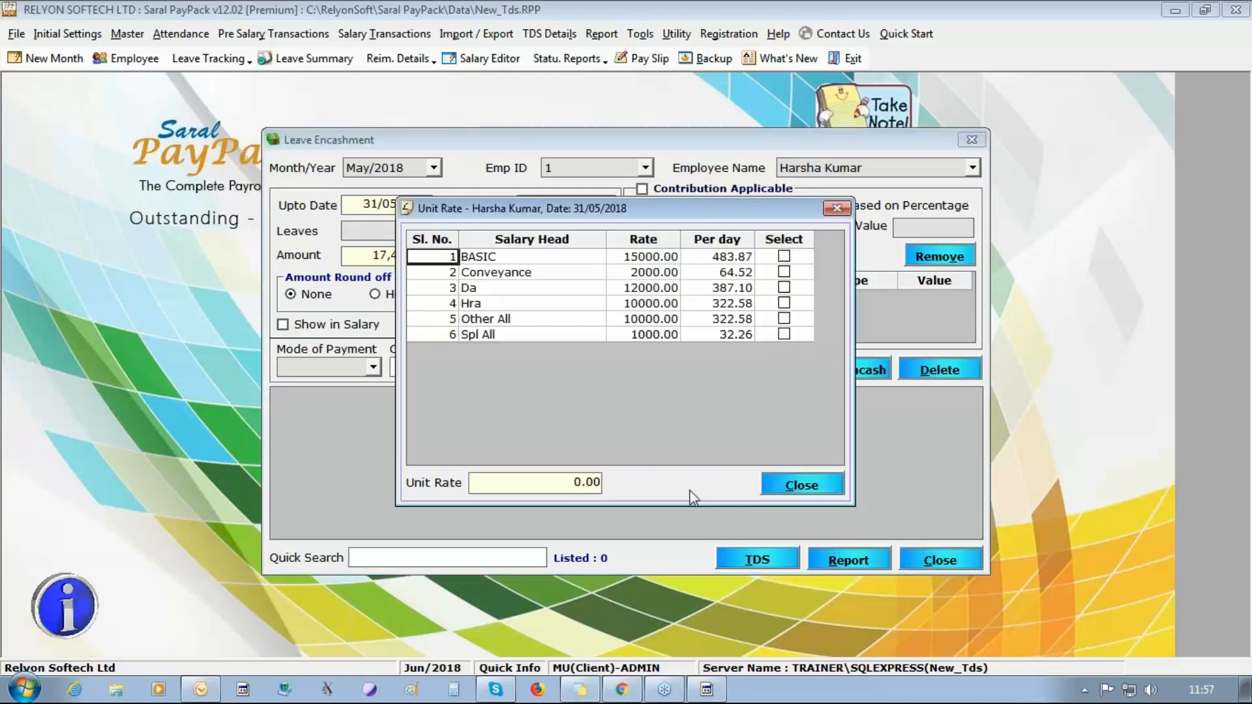
click(803, 489)
Set the encashment amount rounding to Higher Rupee and base the unit rate on the BASIC and Da salary heads.
click(415, 294)
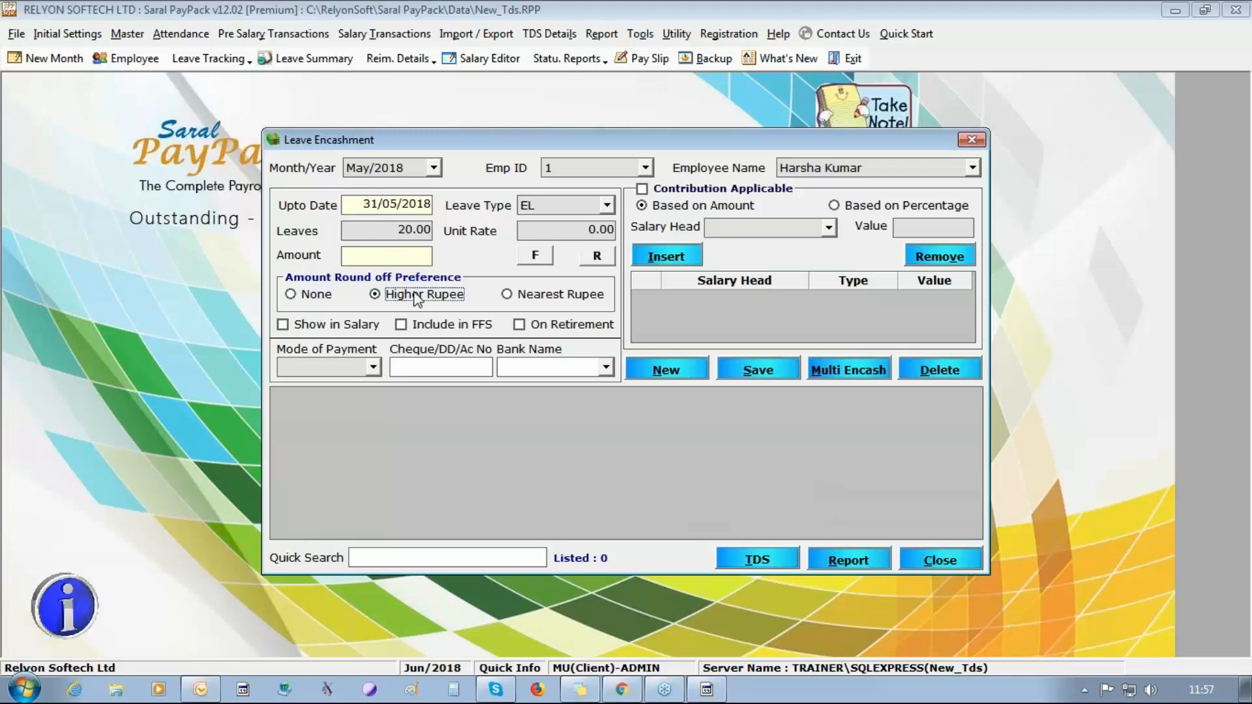
click(604, 253)
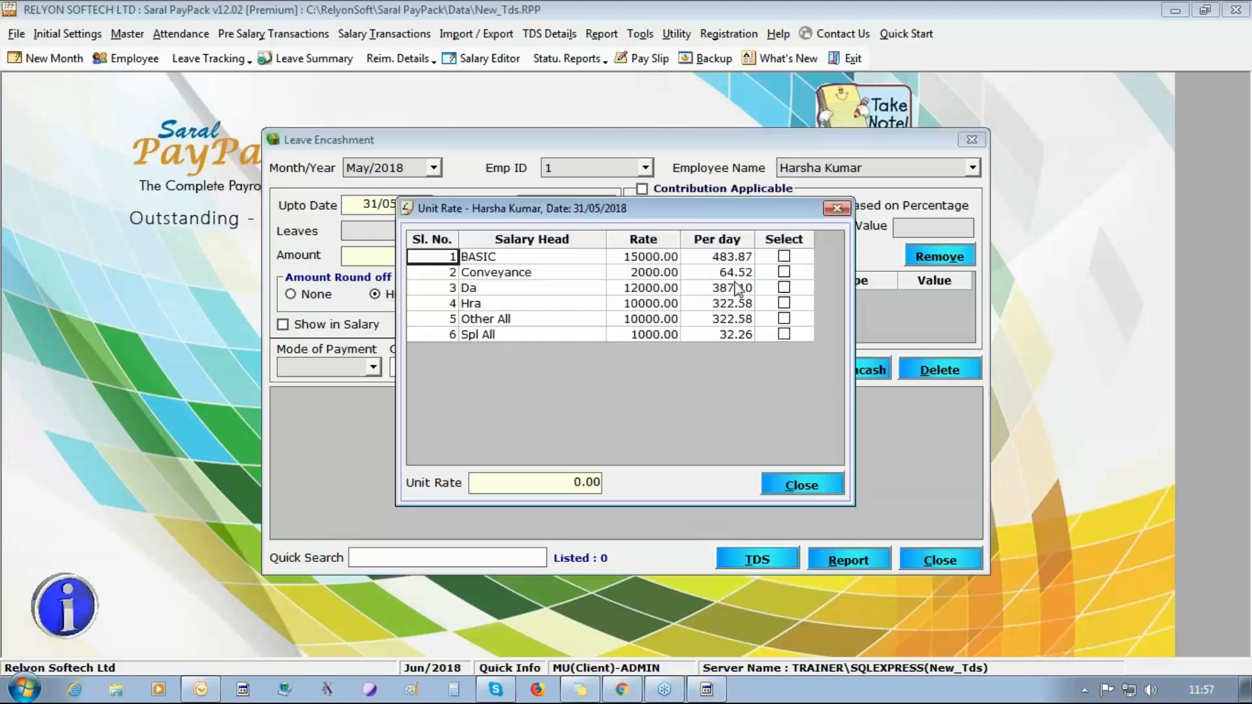
click(783, 256)
click(783, 288)
click(804, 488)
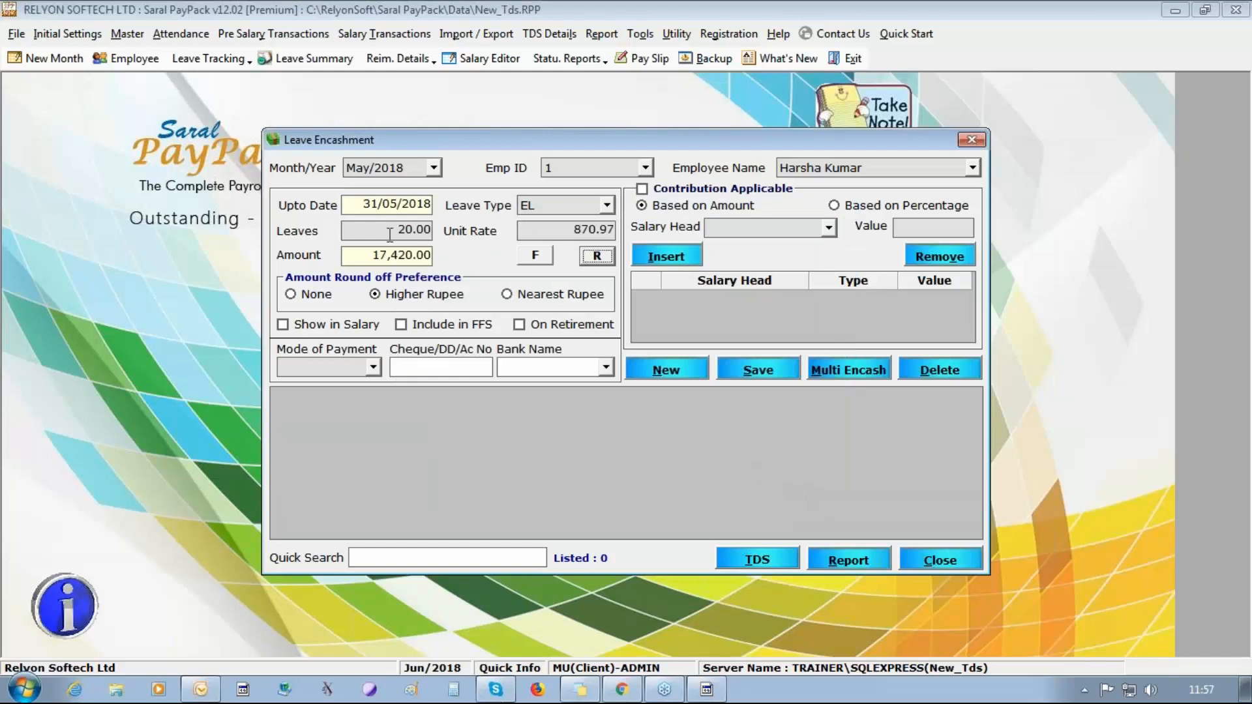
drag(393, 232, 470, 239)
drag(565, 229, 633, 233)
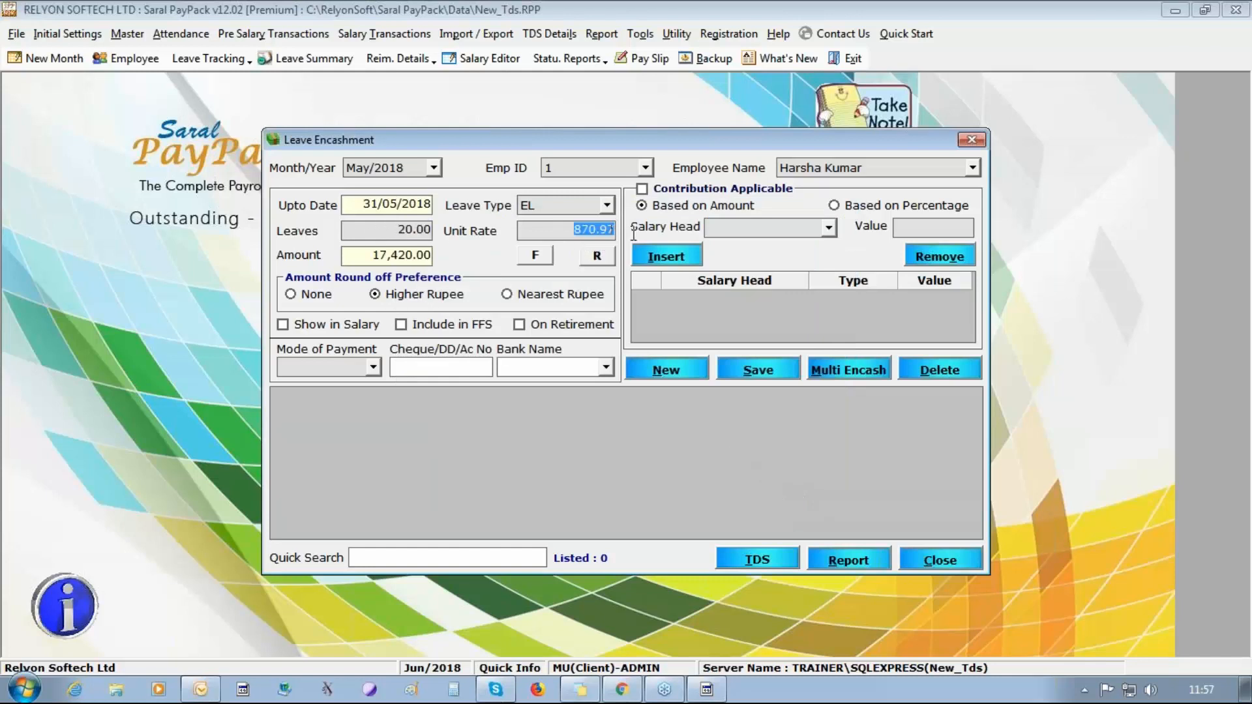
Mark the EL encashment to show in salary and save it, agreeing to encash all available leaves.
click(337, 325)
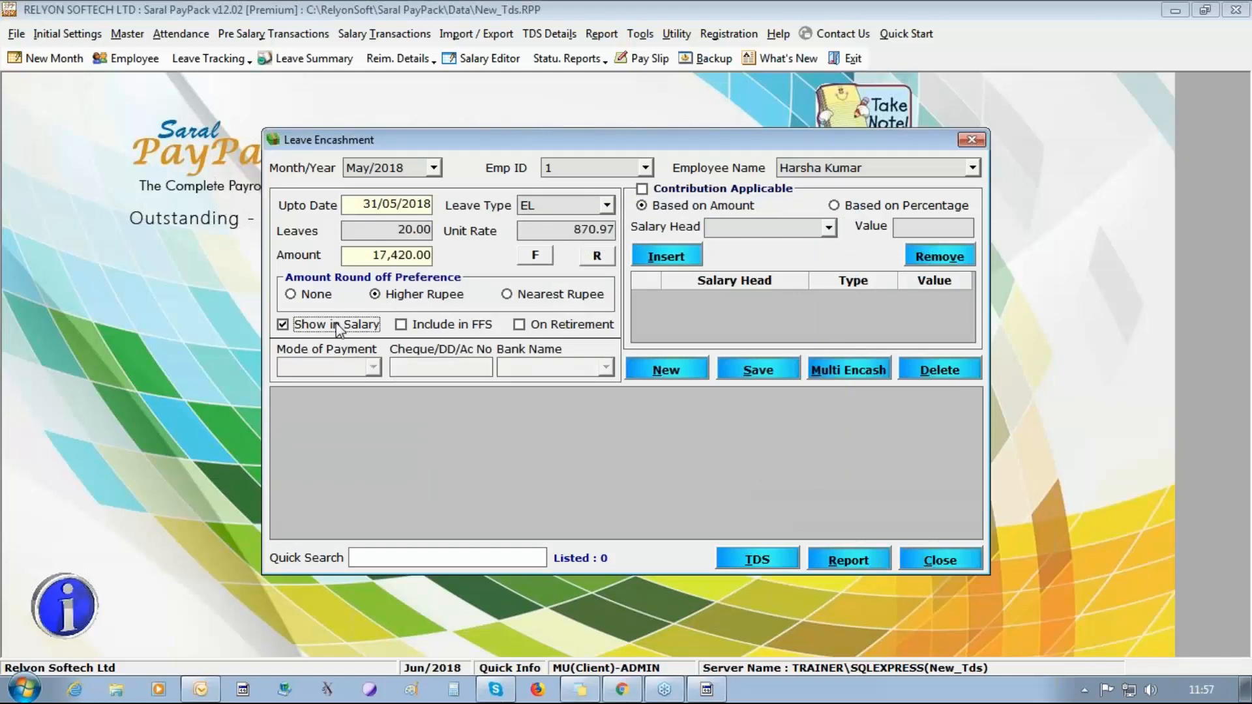
click(762, 372)
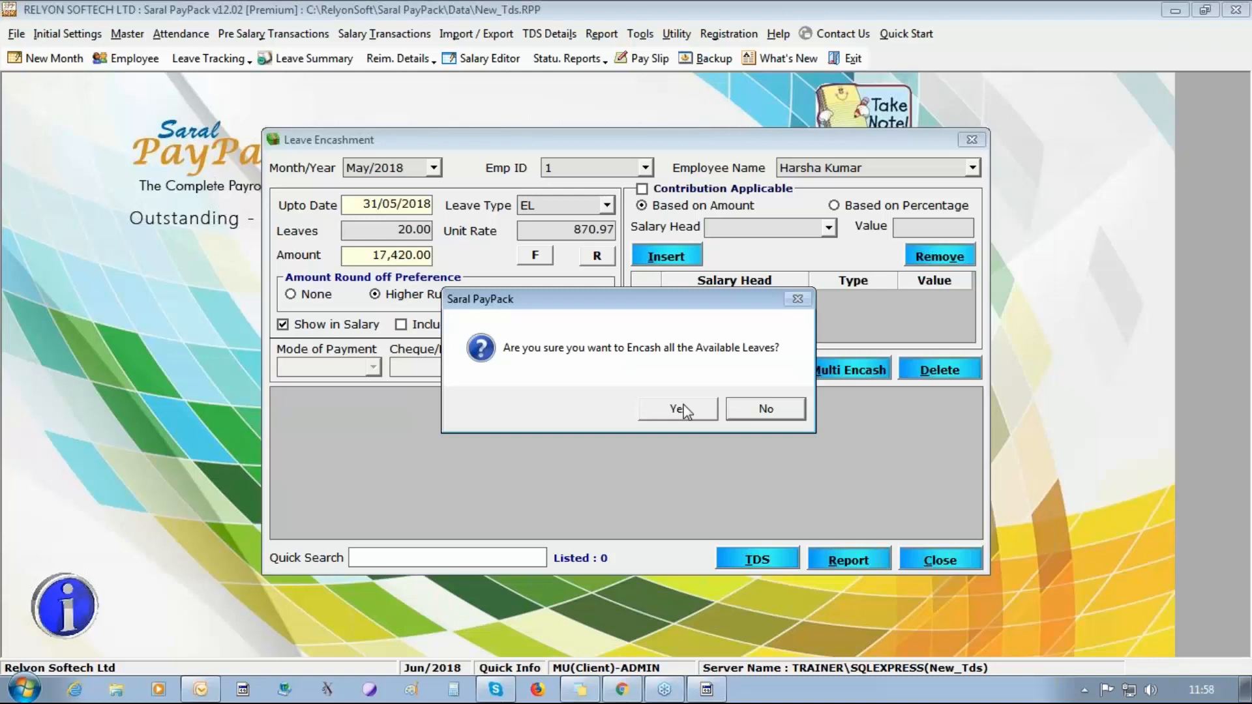
click(678, 409)
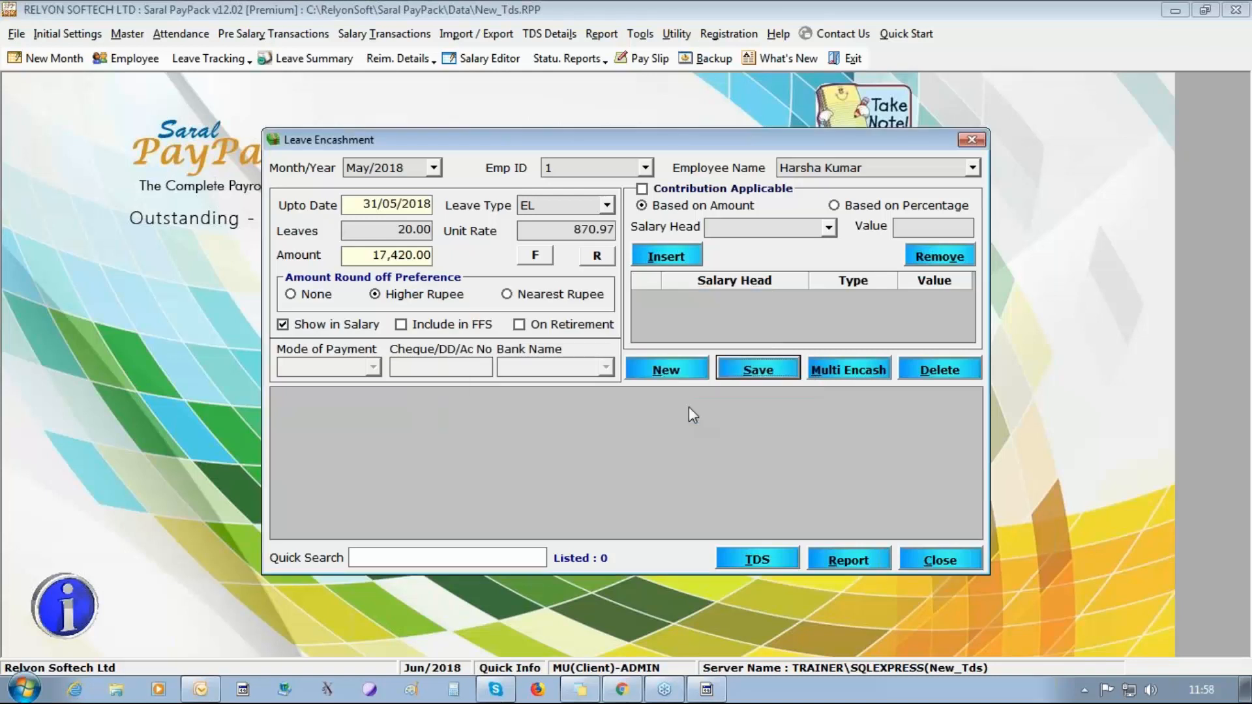
click(688, 408)
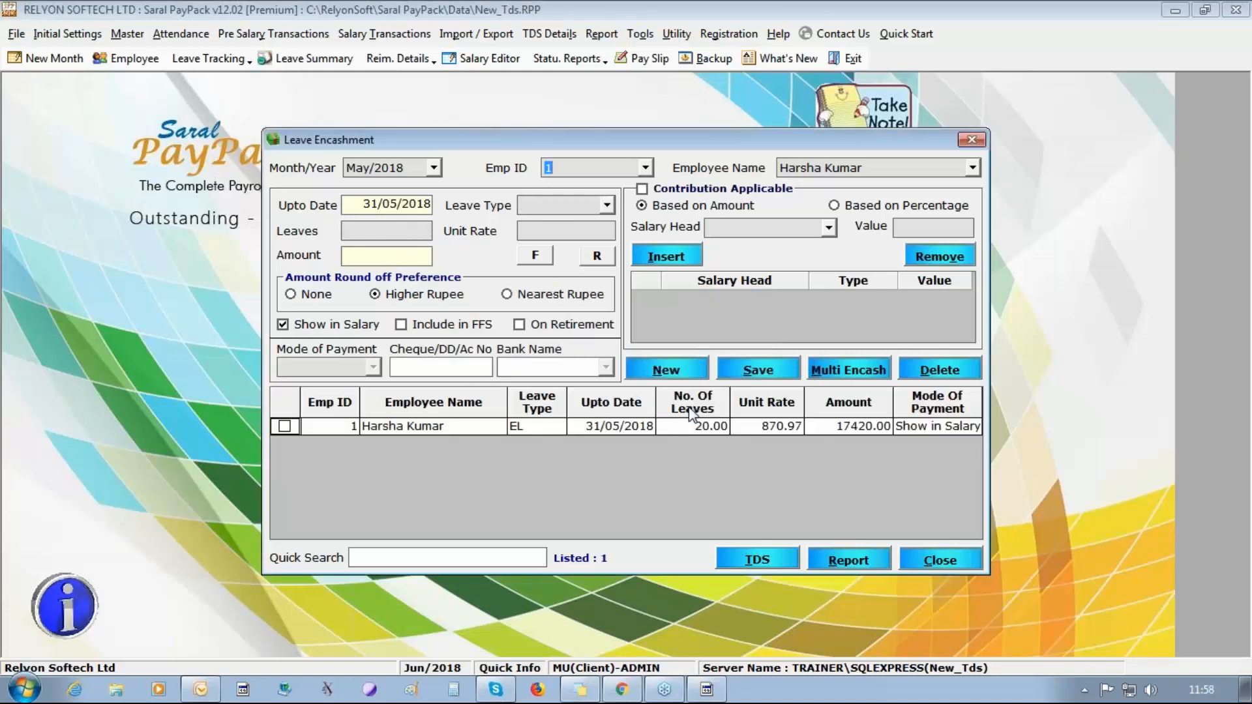
Try to compute the one-time tax on the first employee's May/2018 leave encashment.
click(623, 428)
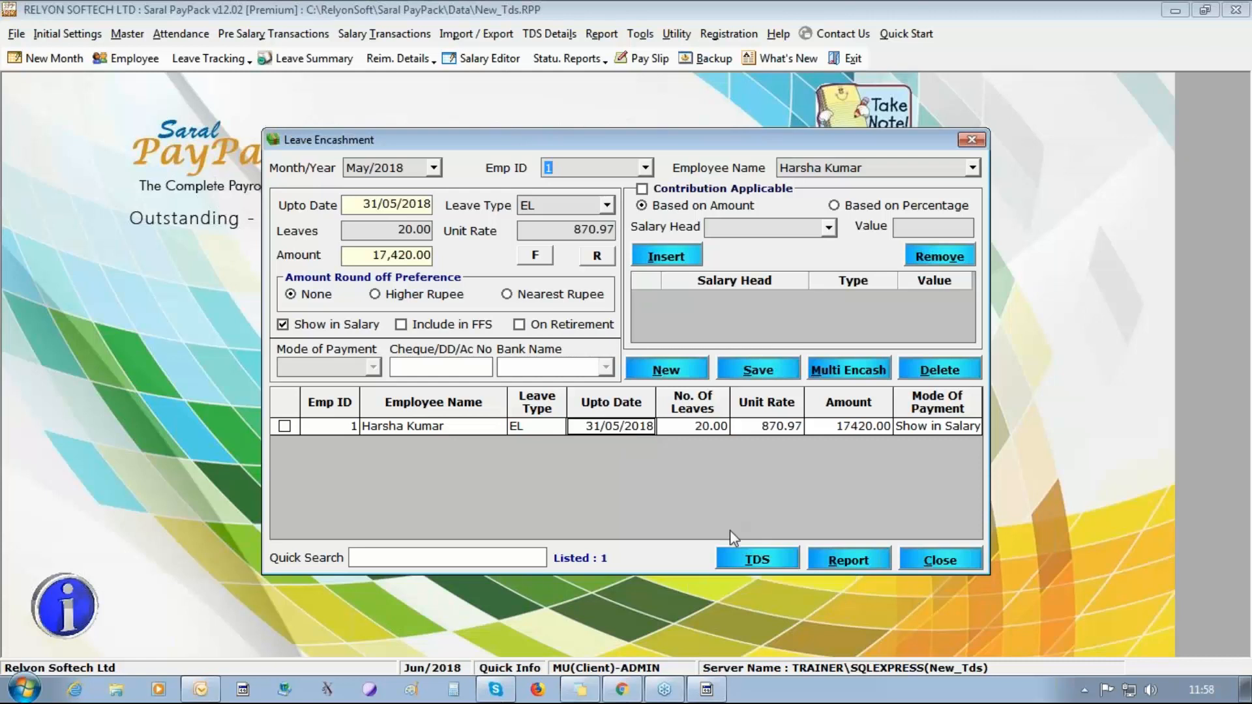
click(750, 558)
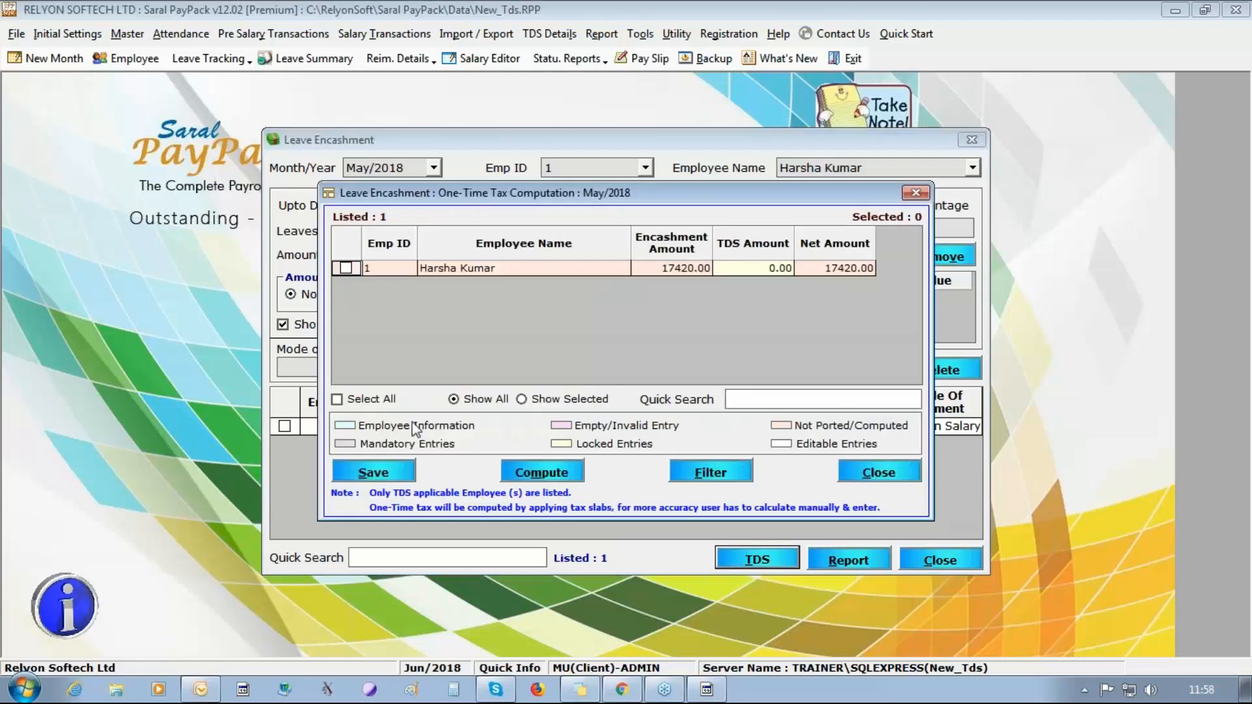
click(366, 400)
click(534, 475)
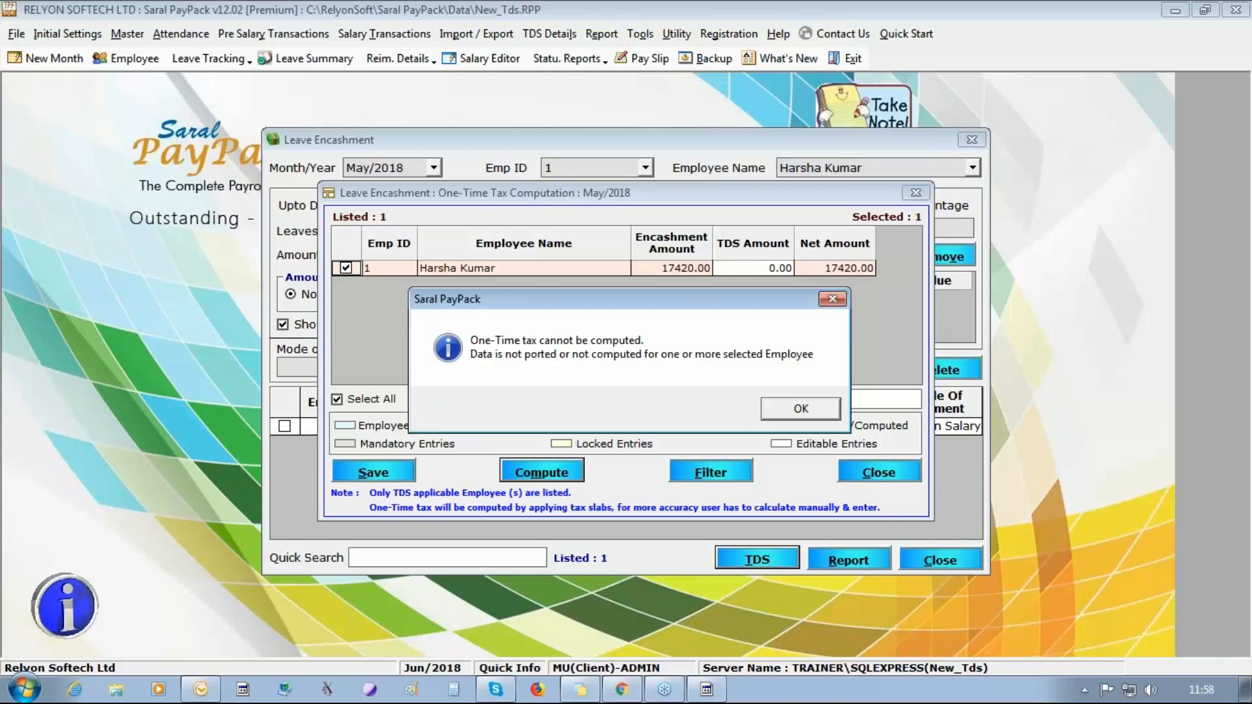
click(785, 410)
click(368, 474)
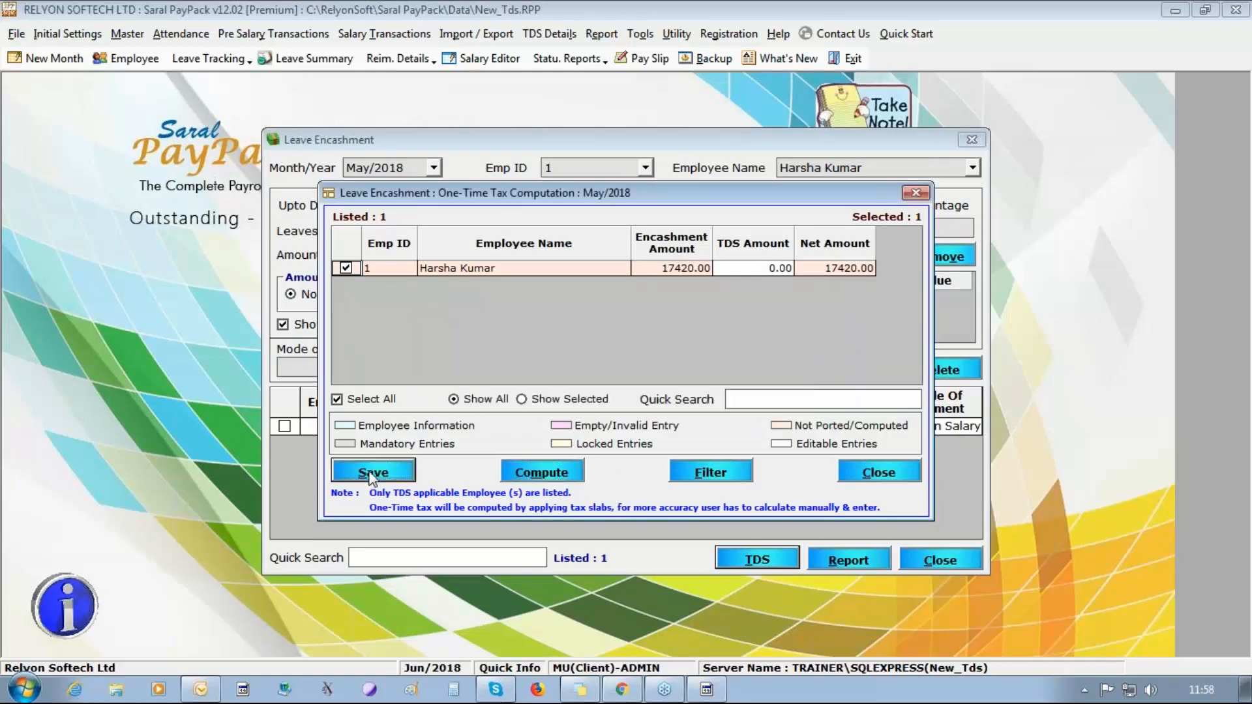
click(646, 411)
click(919, 478)
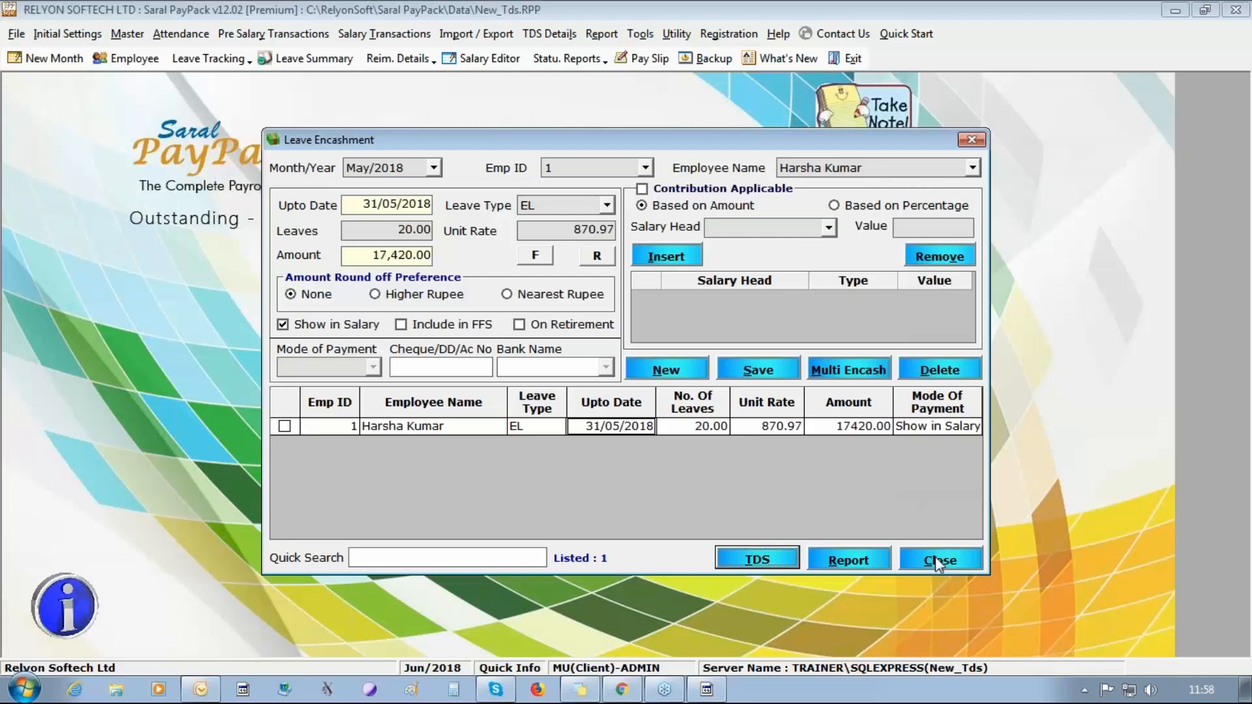
click(936, 560)
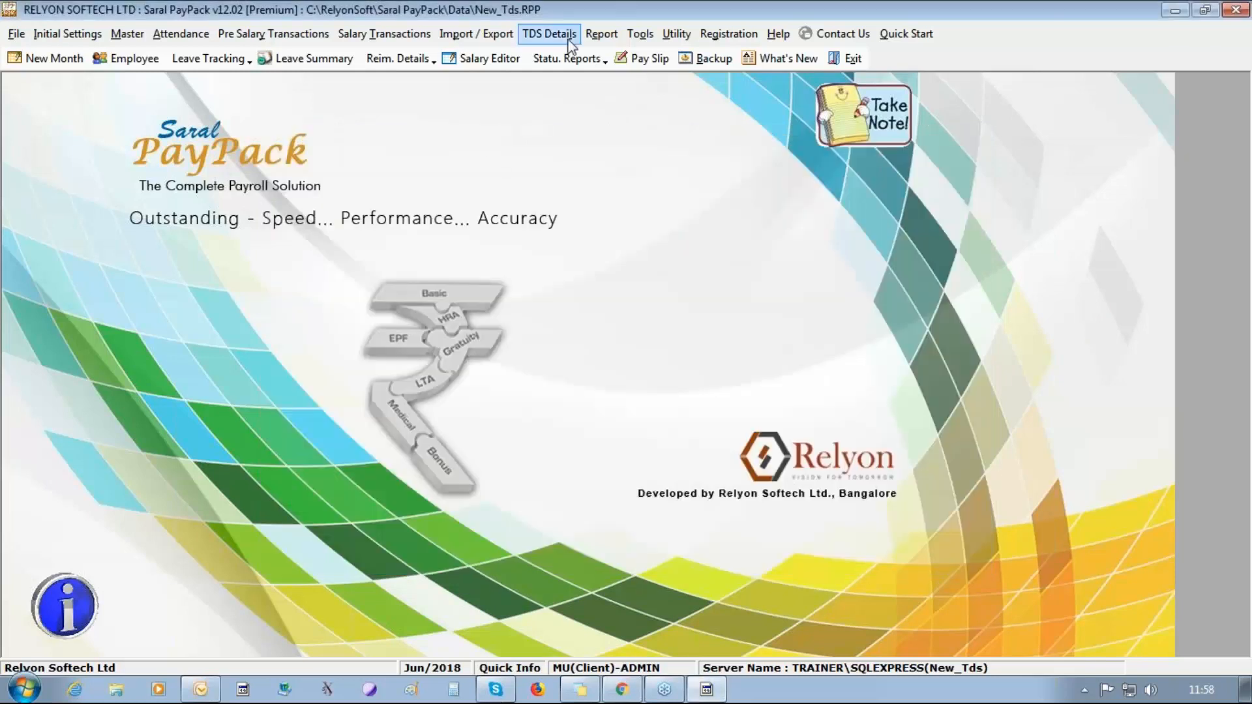
Port the 2018 - 2019 TDS details for all three employees, accepting the update of changed salary calculations.
click(550, 33)
click(571, 157)
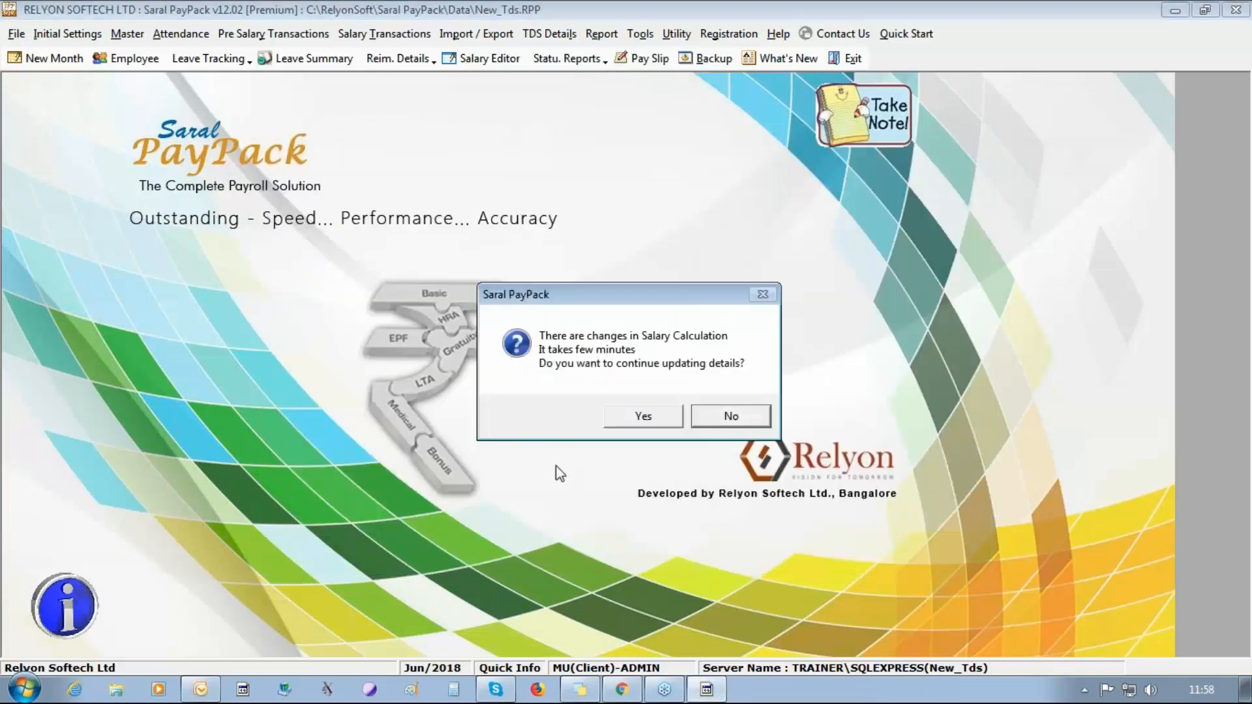
click(652, 411)
click(652, 409)
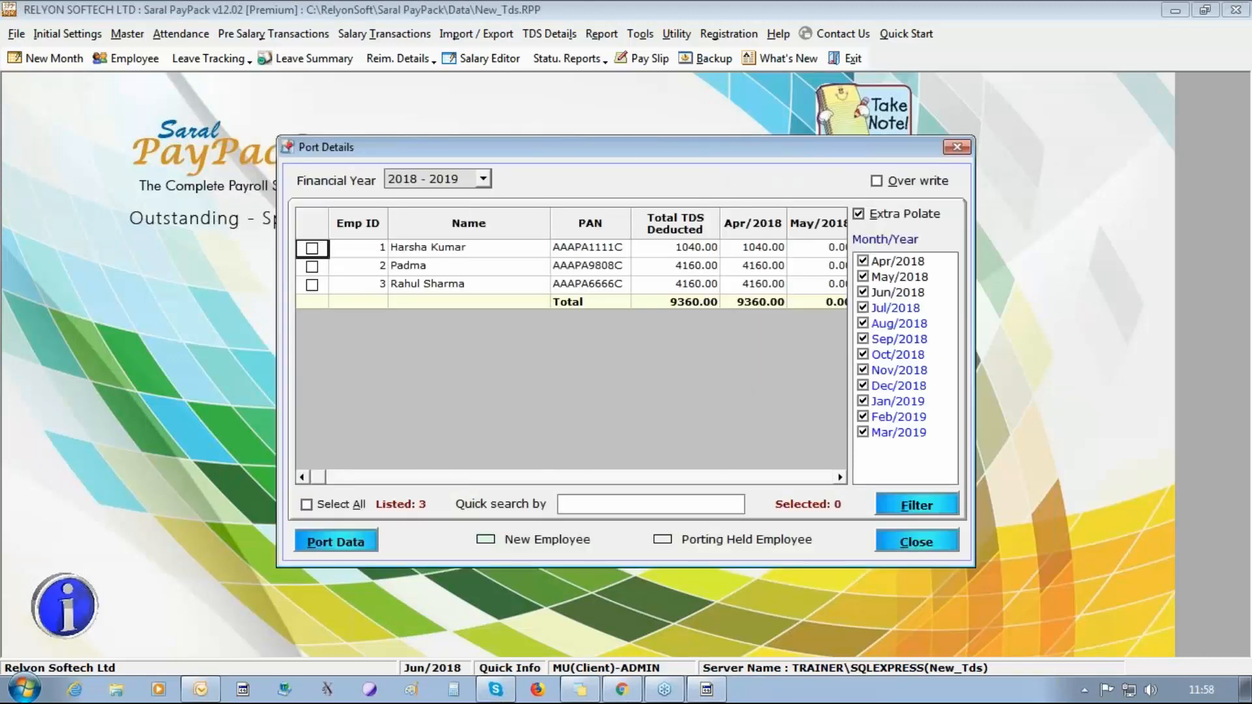
click(334, 542)
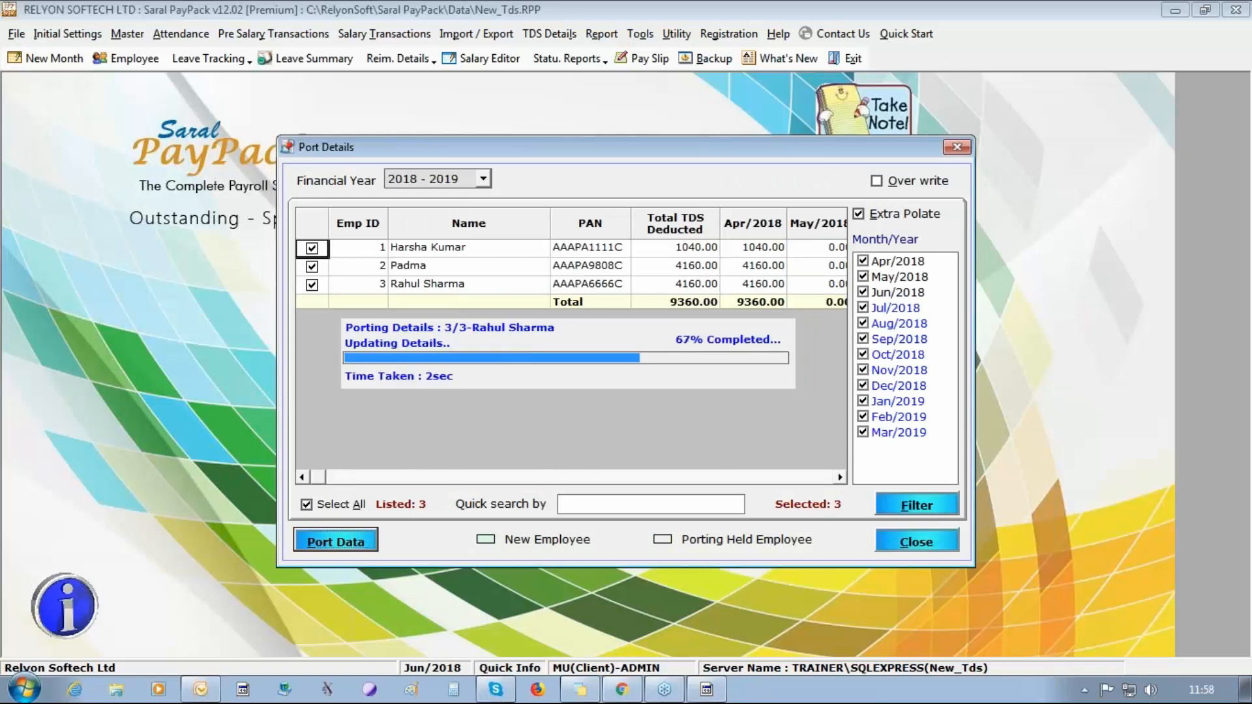
click(671, 413)
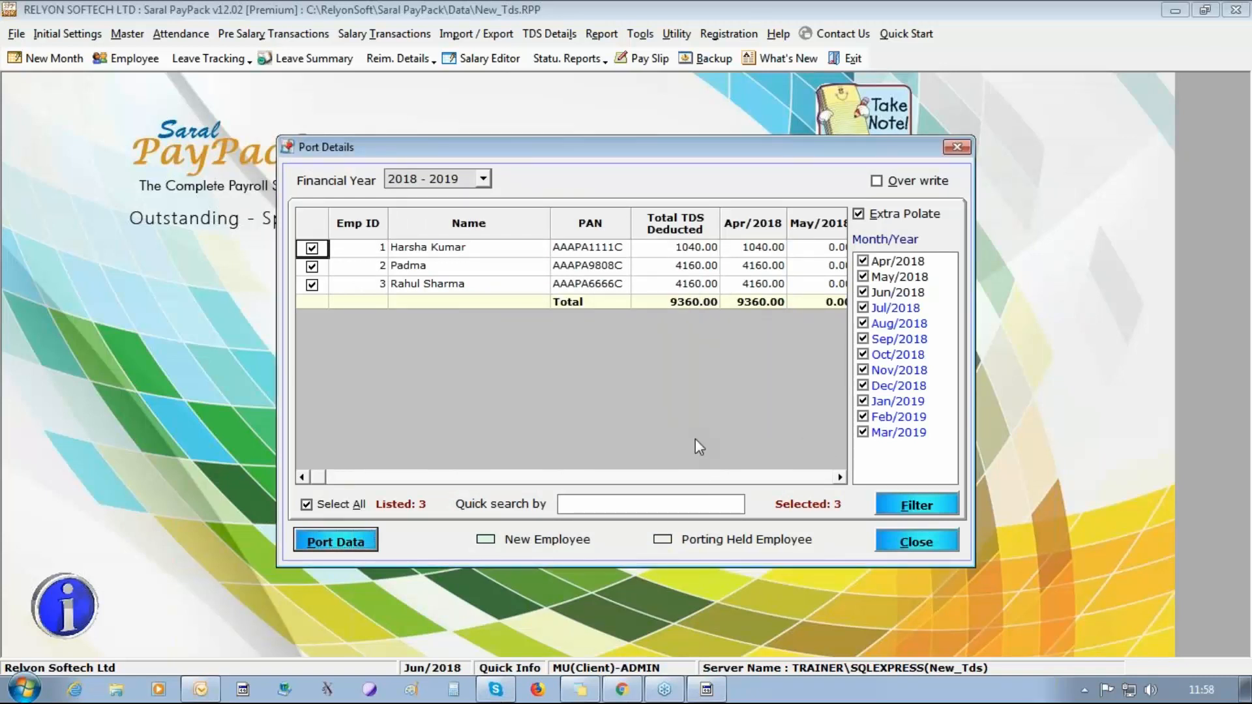
click(884, 547)
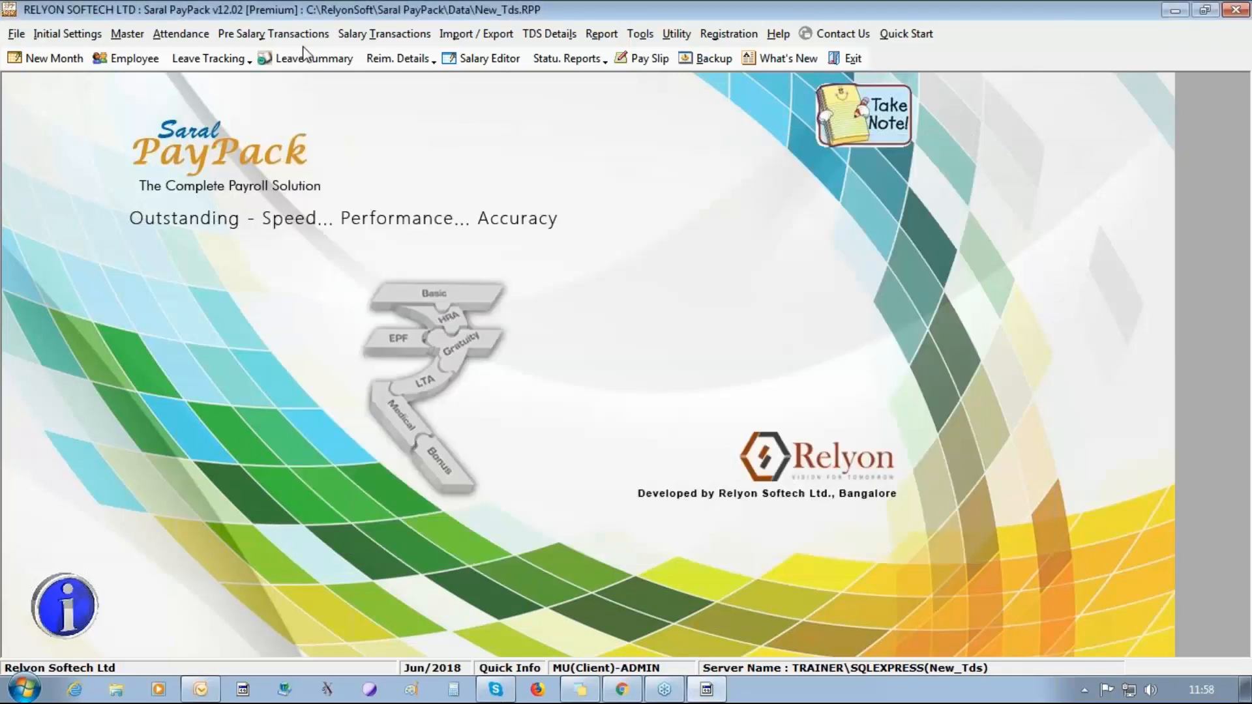
Reopen the Leave Encashment form and load the first employee's saved EL entry for May/2018.
click(181, 34)
click(189, 148)
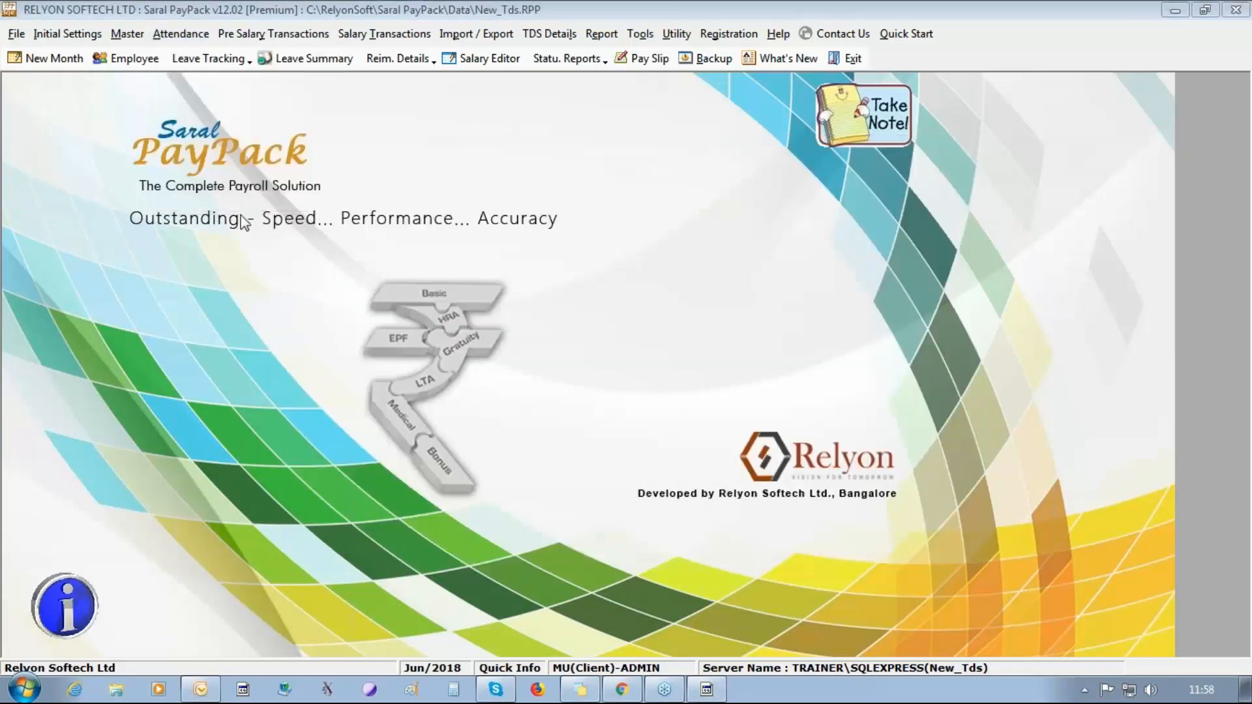
click(645, 167)
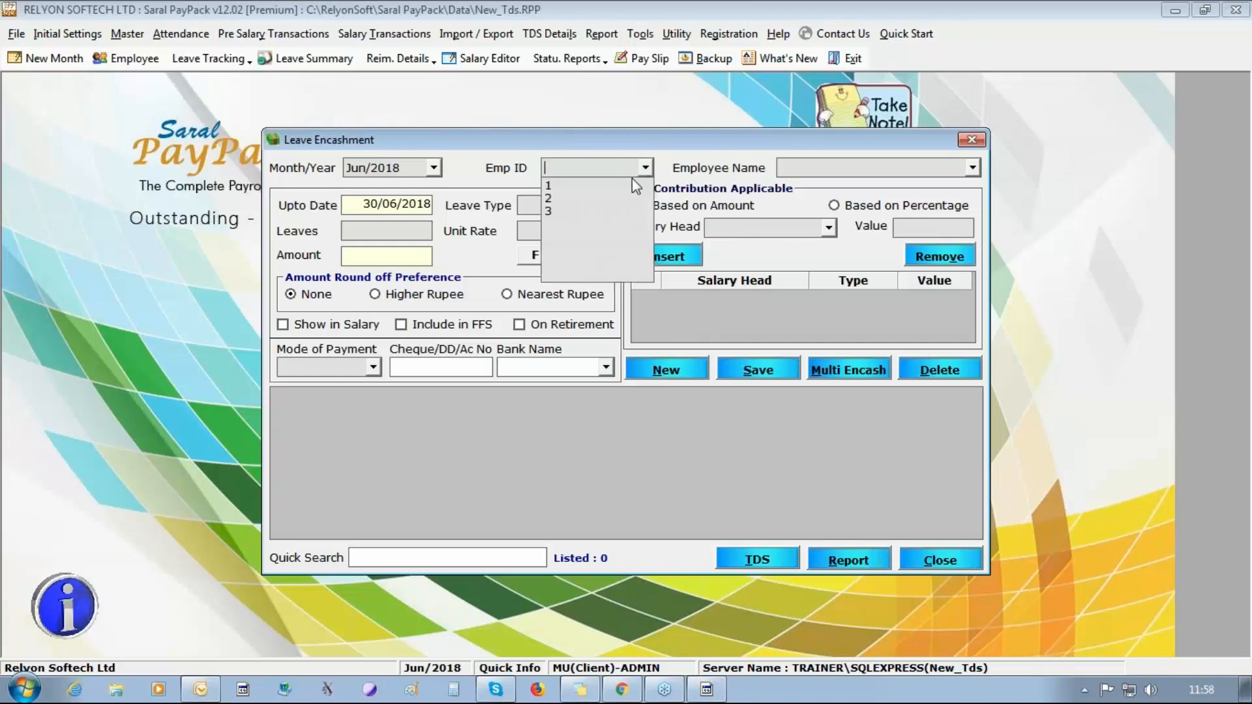
click(574, 184)
click(434, 168)
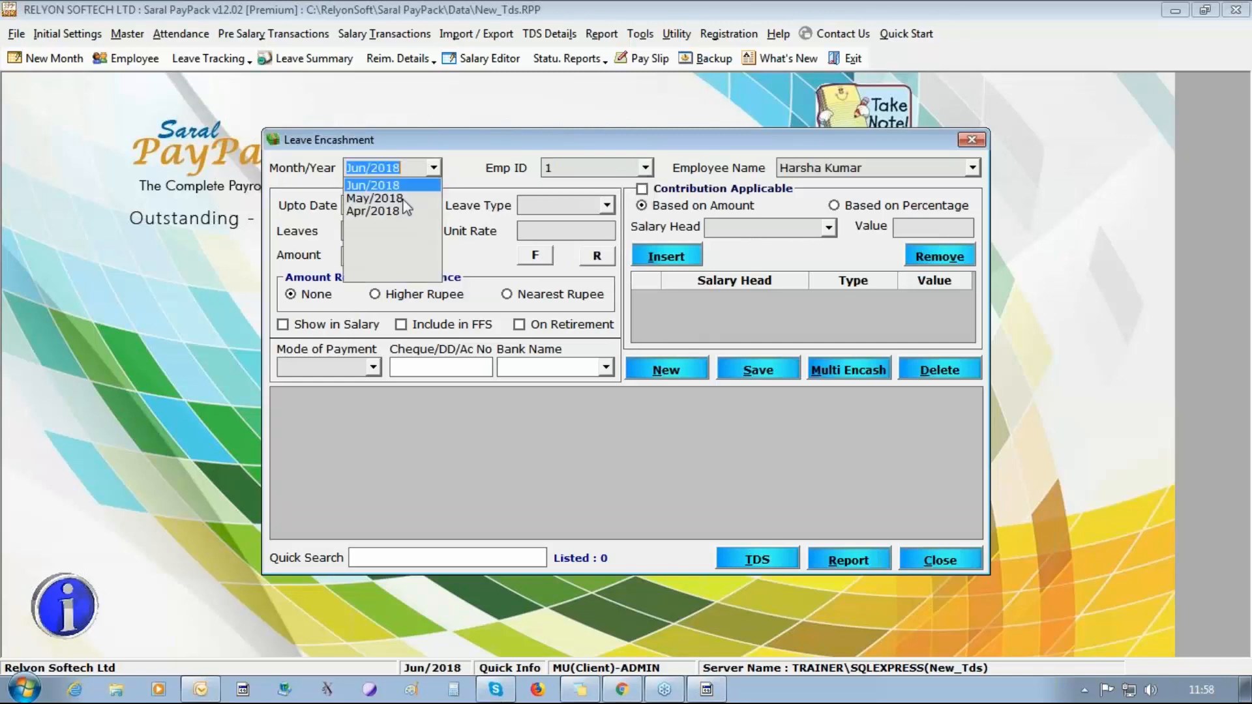
click(403, 198)
click(653, 426)
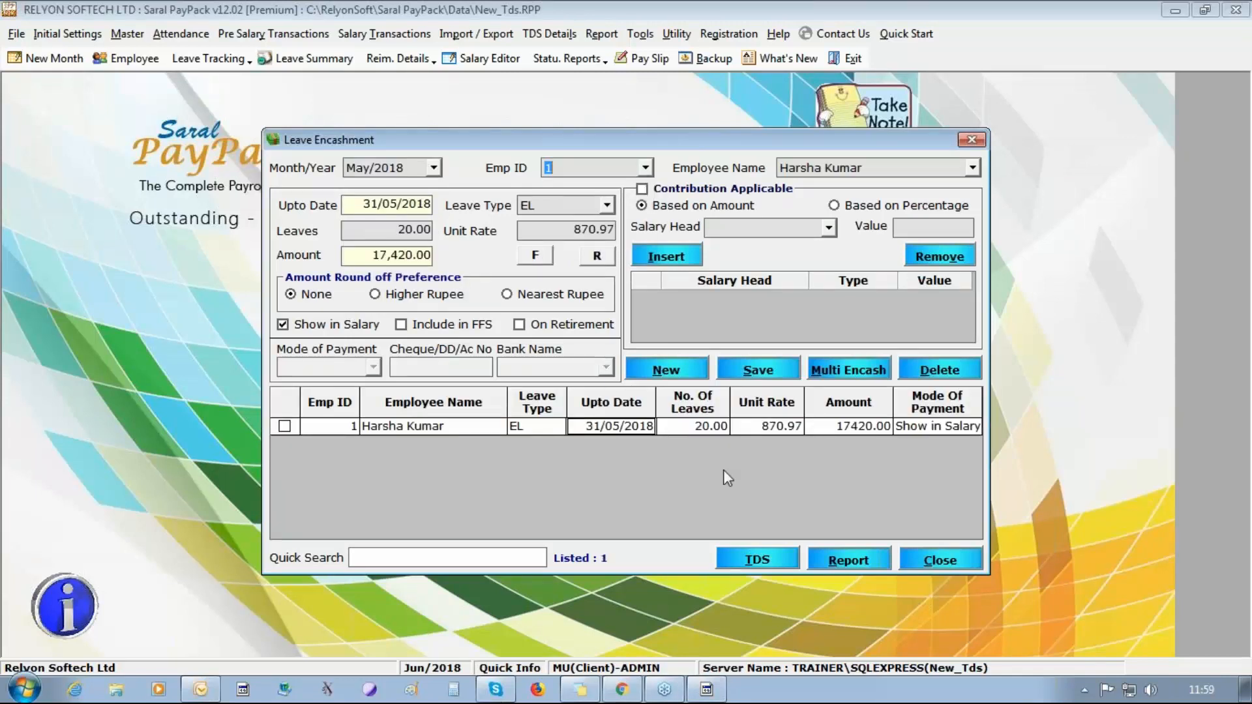
Compute and save the one-time tax on the first employee's May/2018 leave encashment.
click(755, 561)
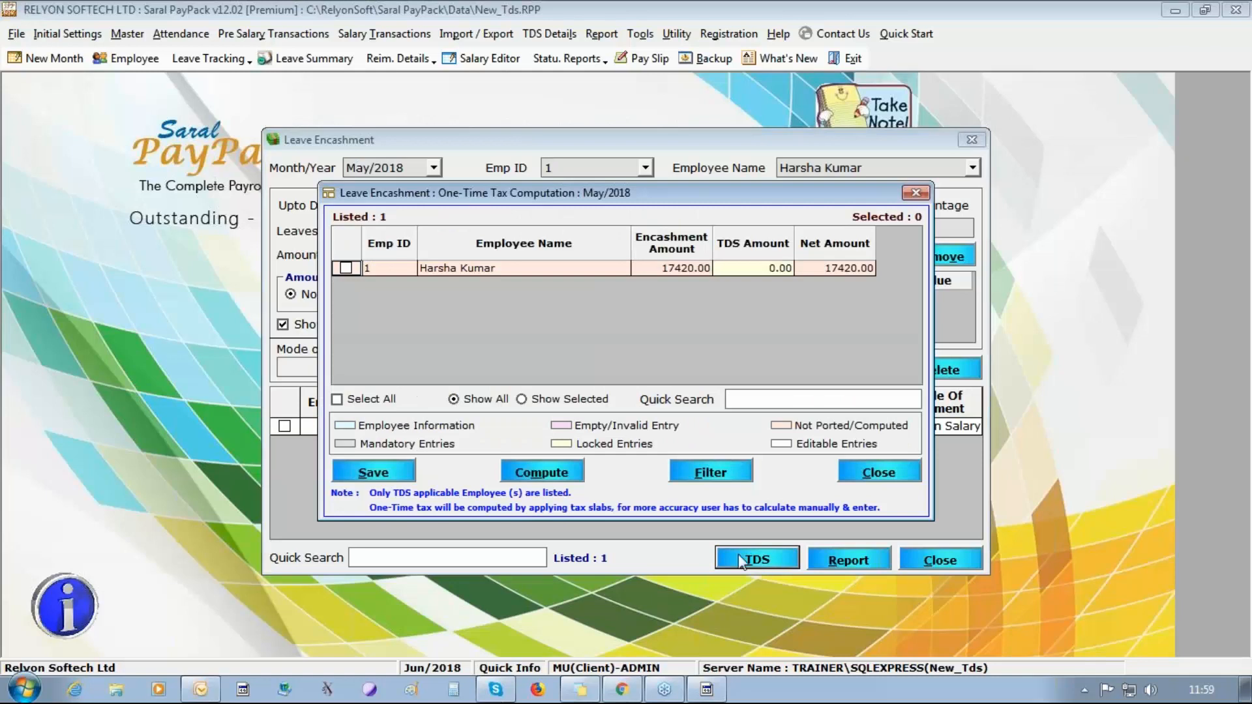
click(369, 398)
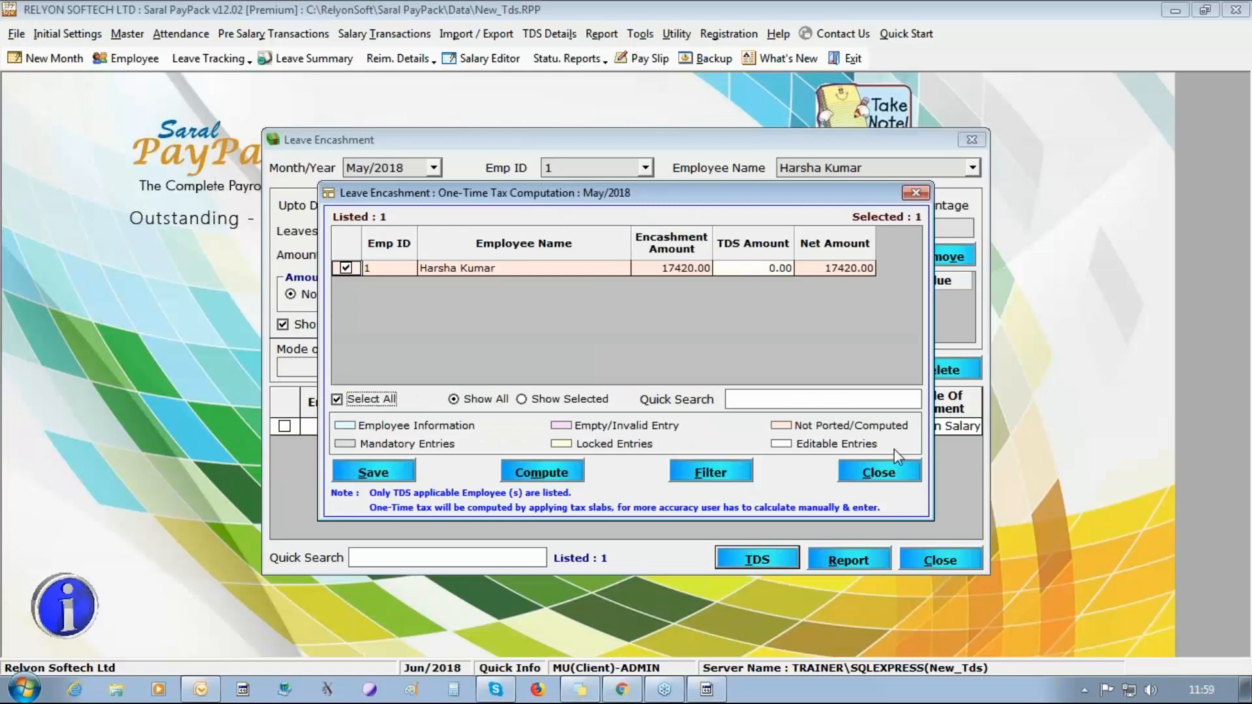
click(529, 475)
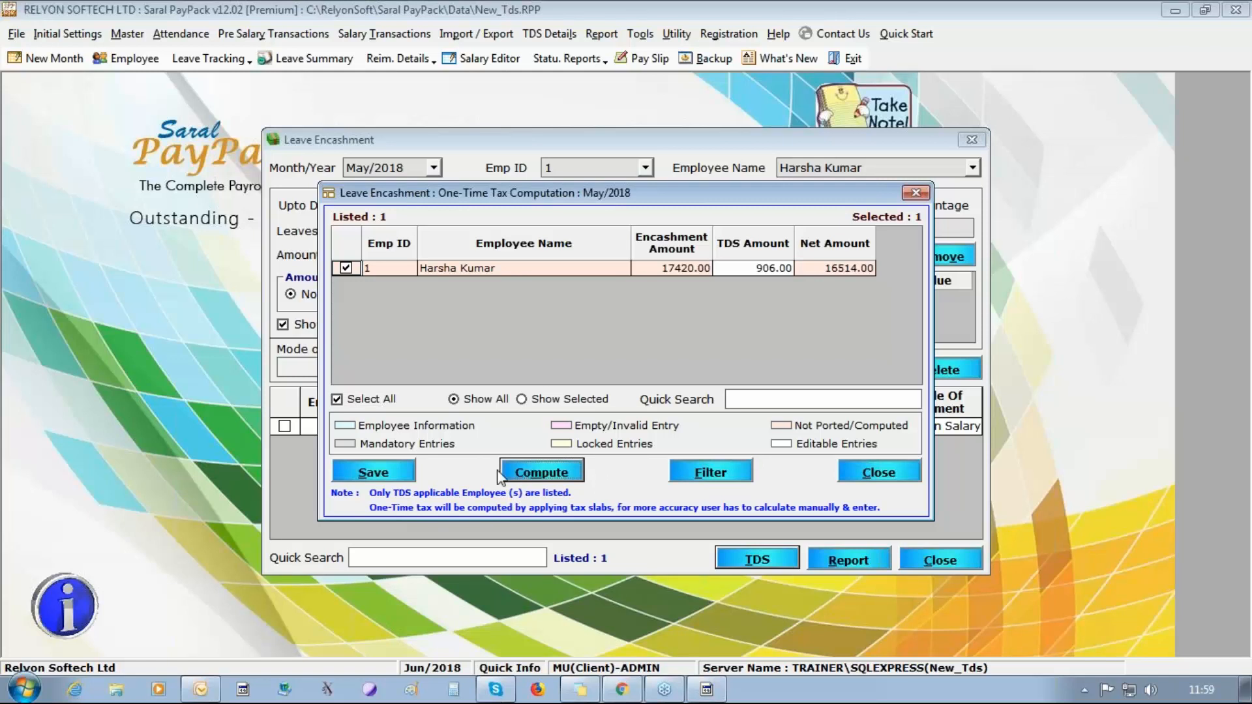
click(774, 268)
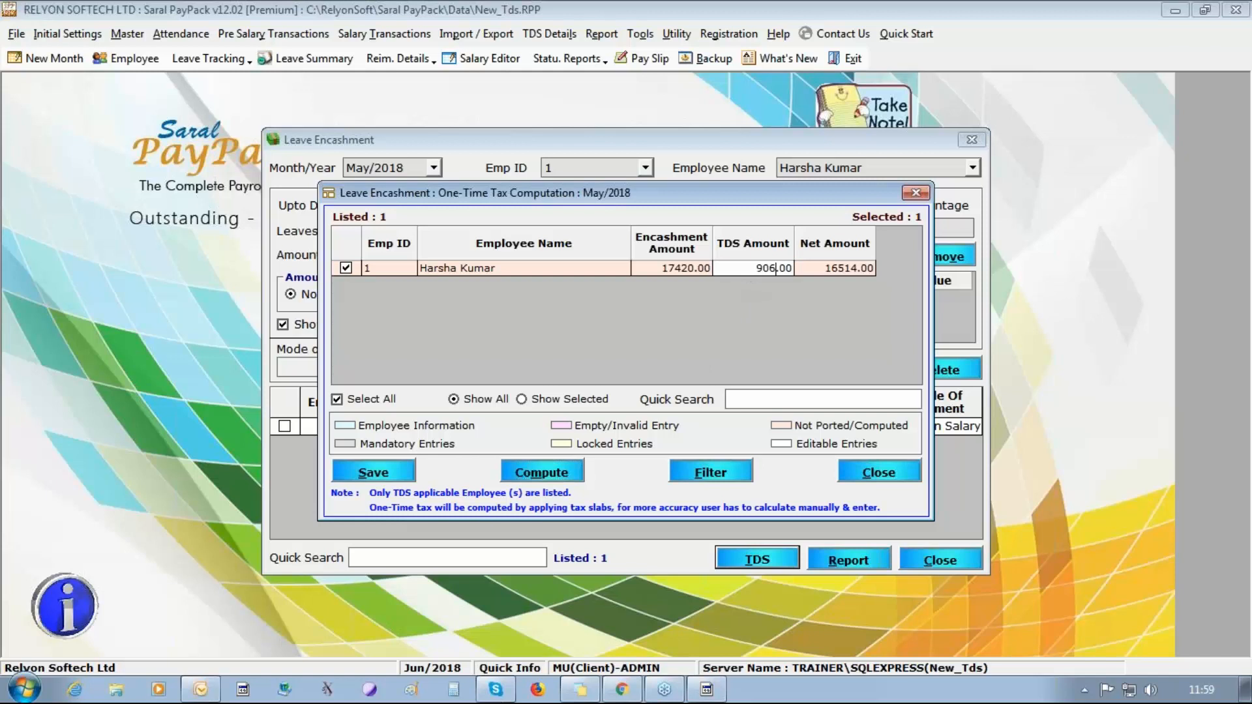
double_click(775, 268)
click(377, 473)
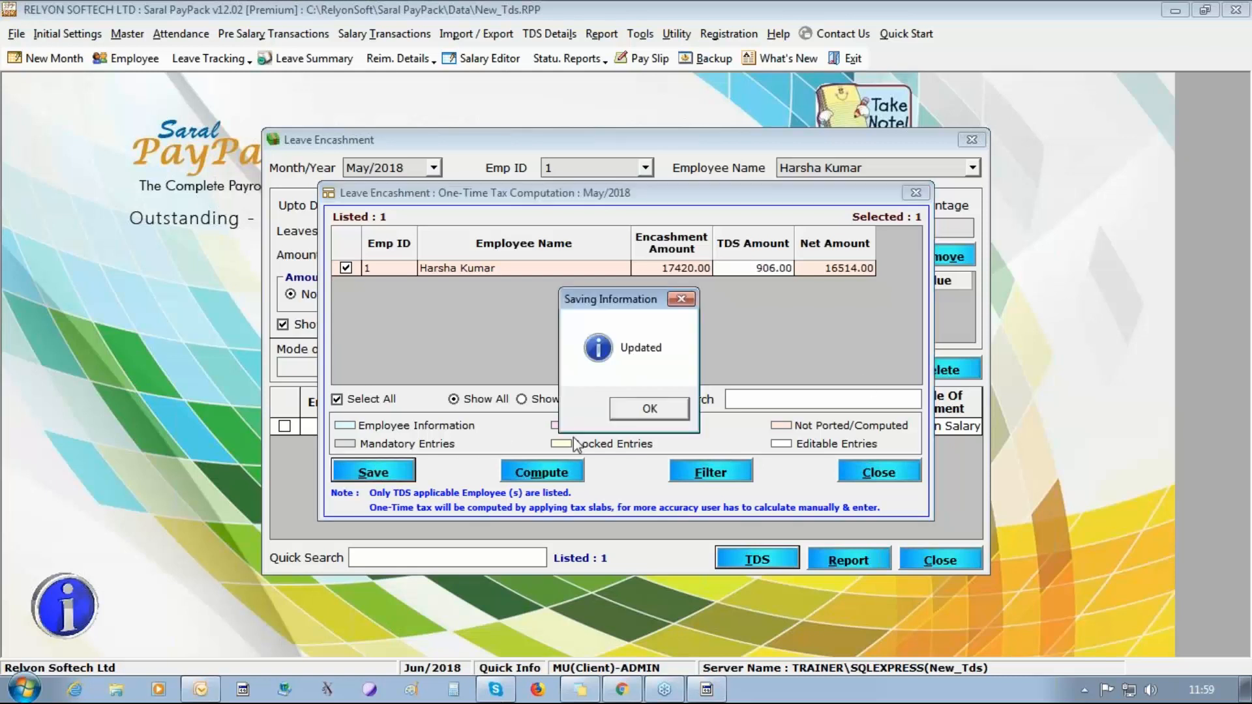
key(Return)
click(863, 472)
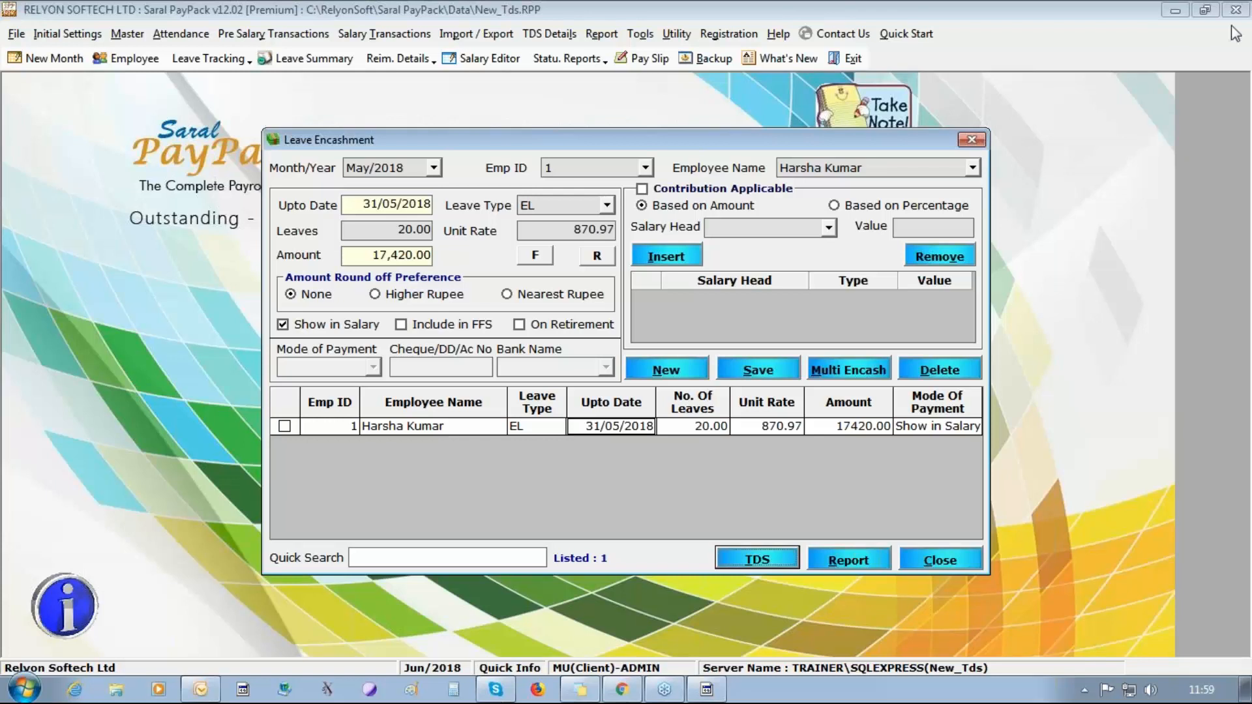
click(956, 561)
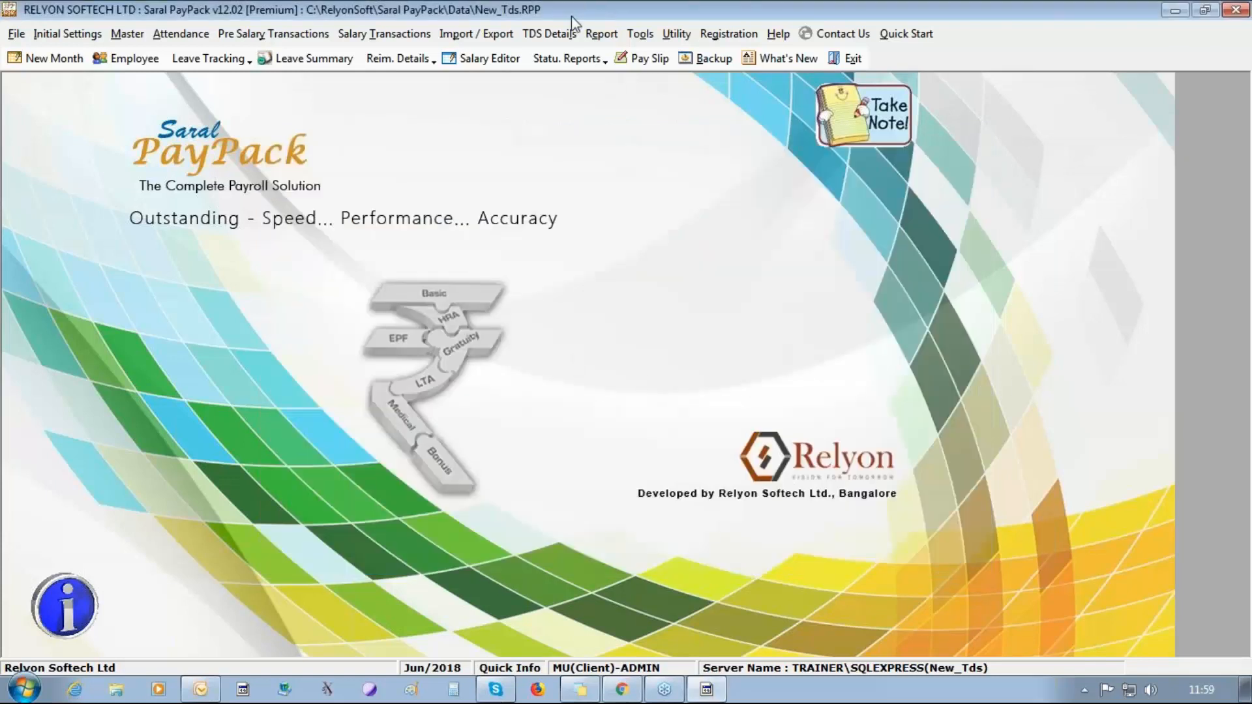
Port the 2018 - 2019 TDS details of all three employees again to include the leave encashment tax.
click(549, 33)
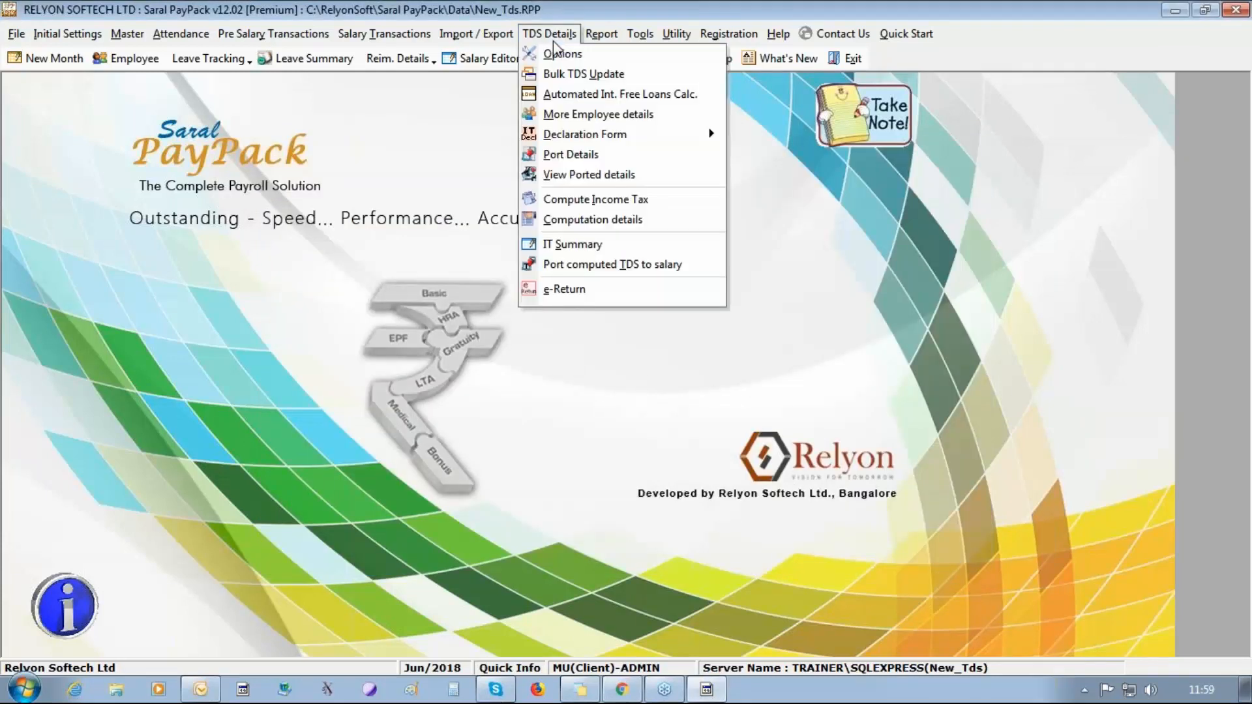
click(566, 161)
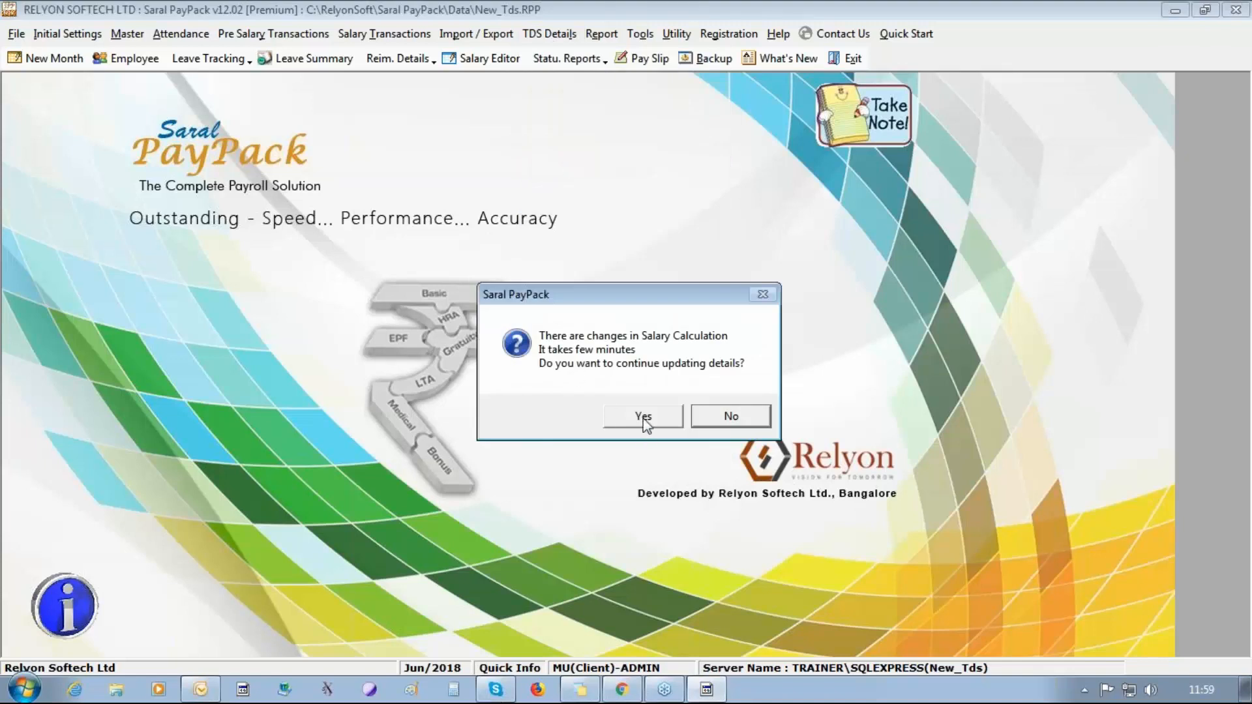
click(644, 418)
click(643, 418)
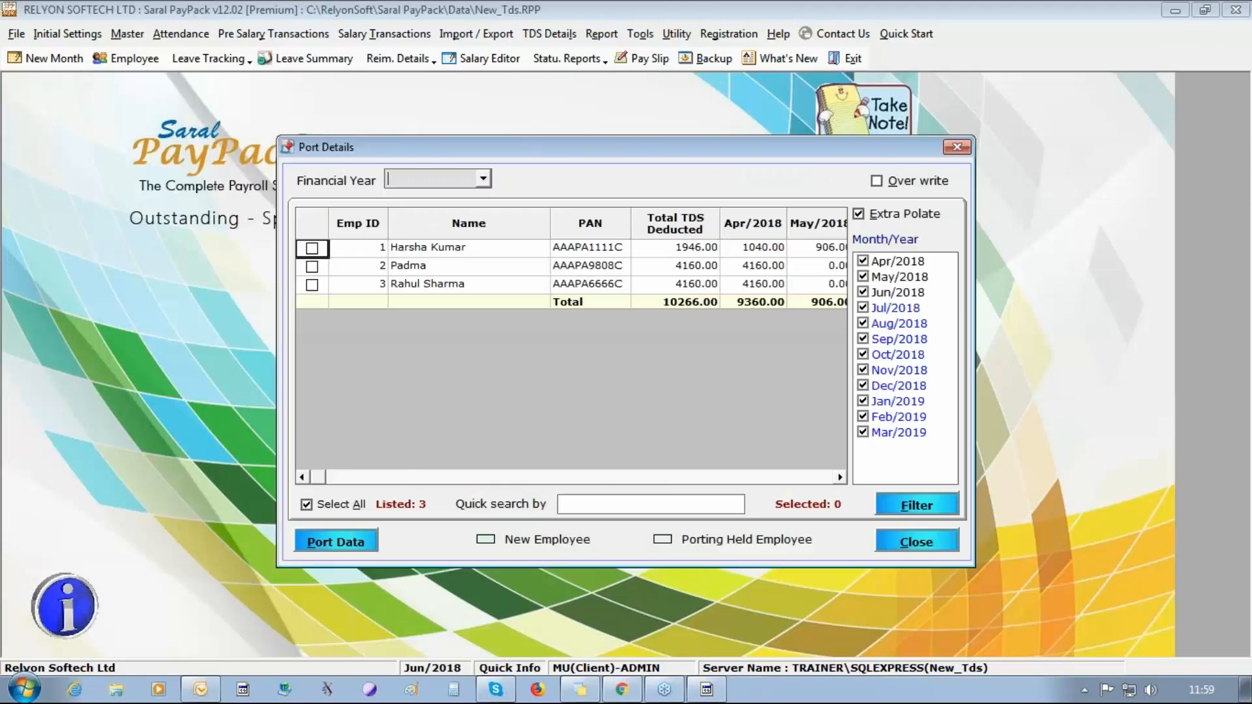
click(342, 505)
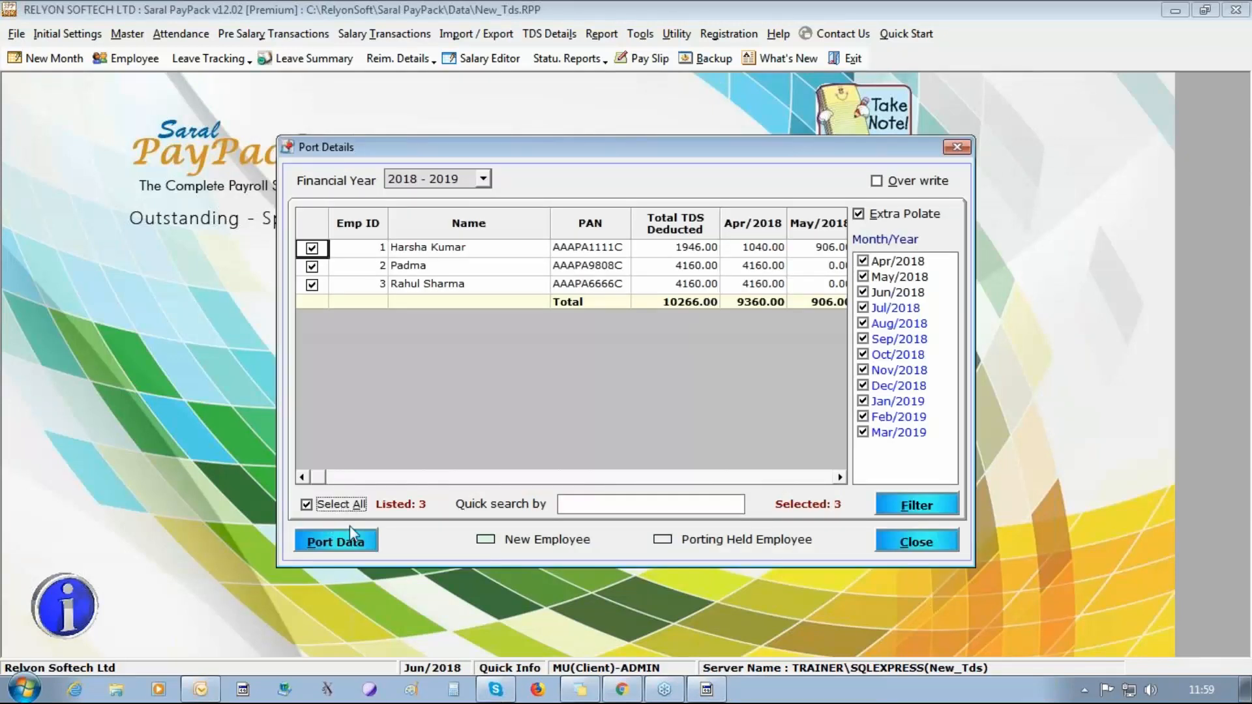
click(337, 541)
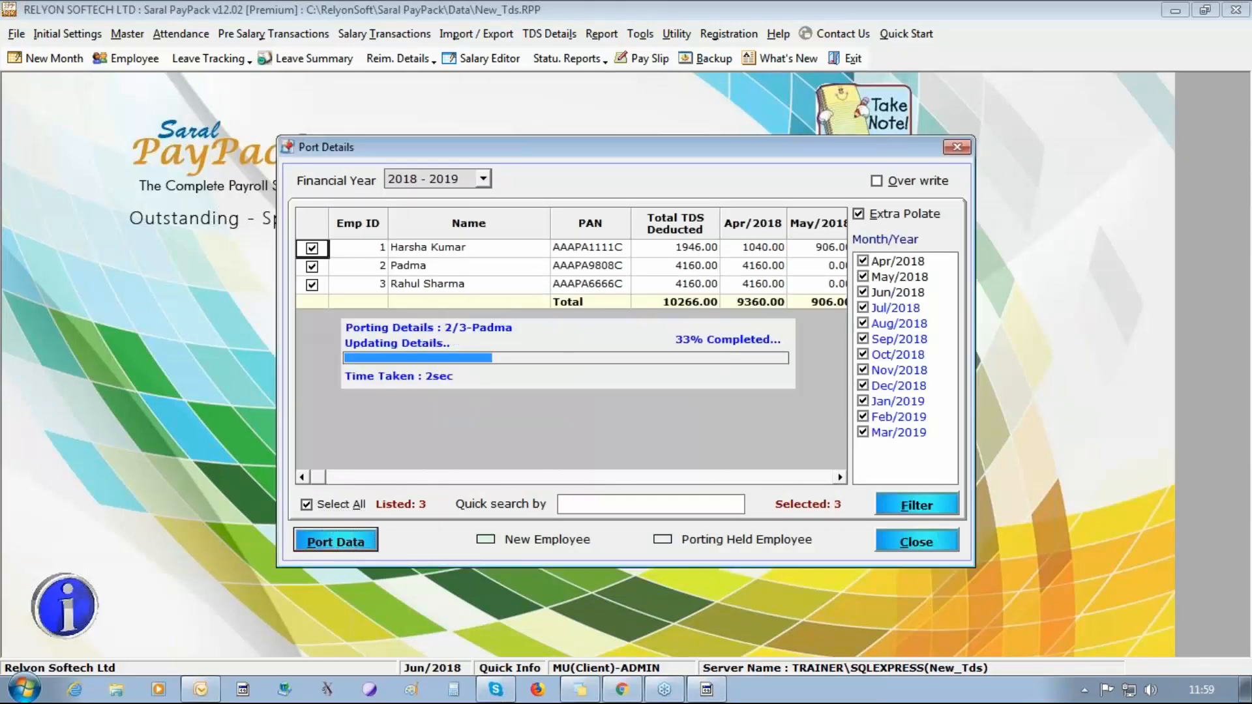
click(650, 409)
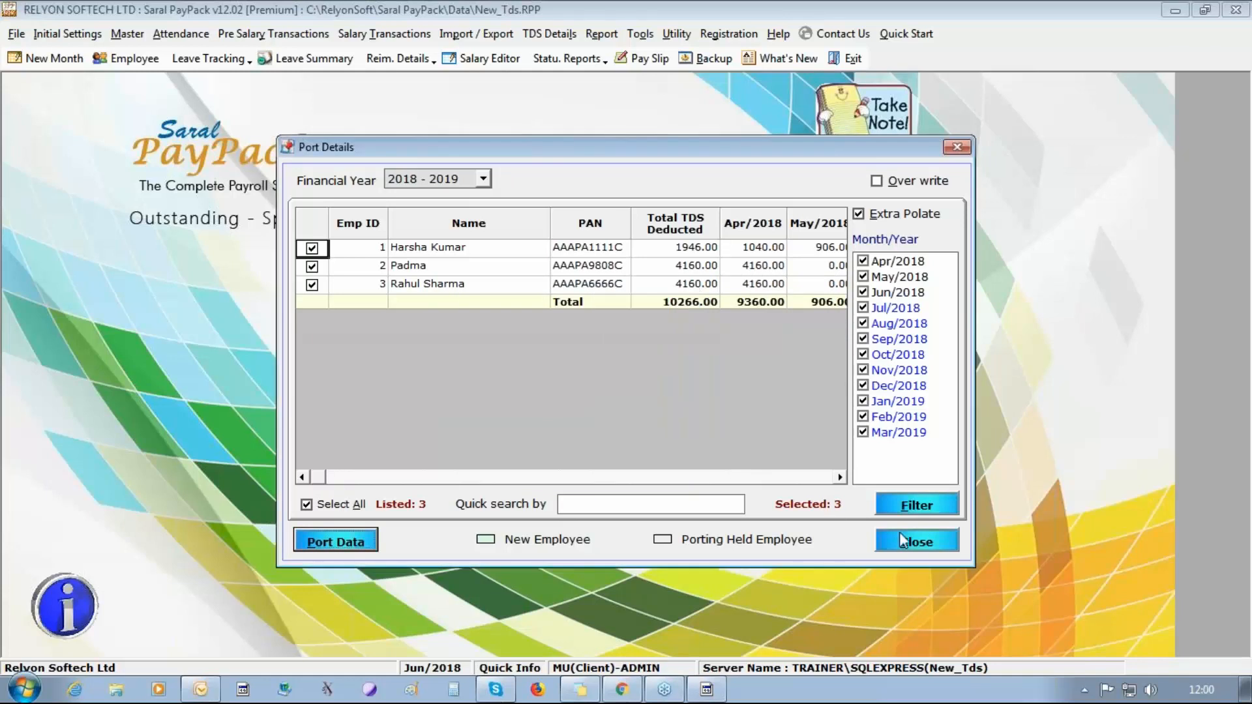
Review the first employee's month-wise ported details for 2018 - 2019, including the LTA, Bonus and Leave Encashment columns.
click(904, 541)
click(550, 34)
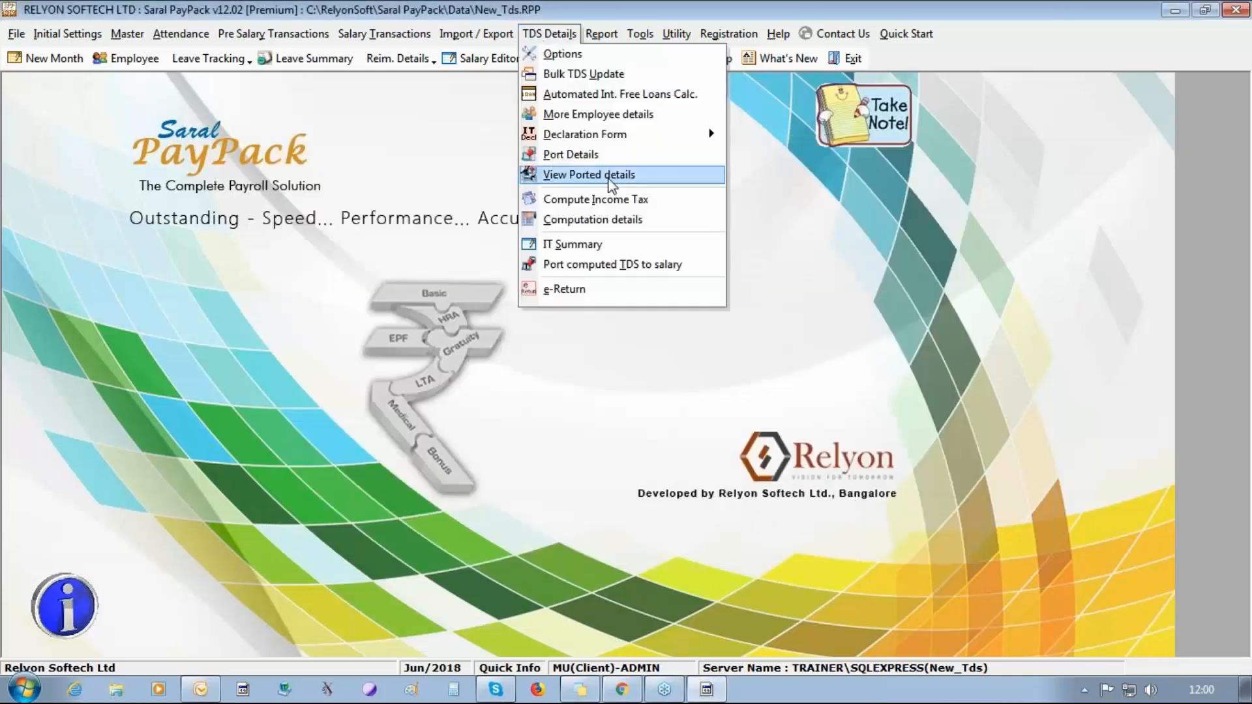
click(611, 176)
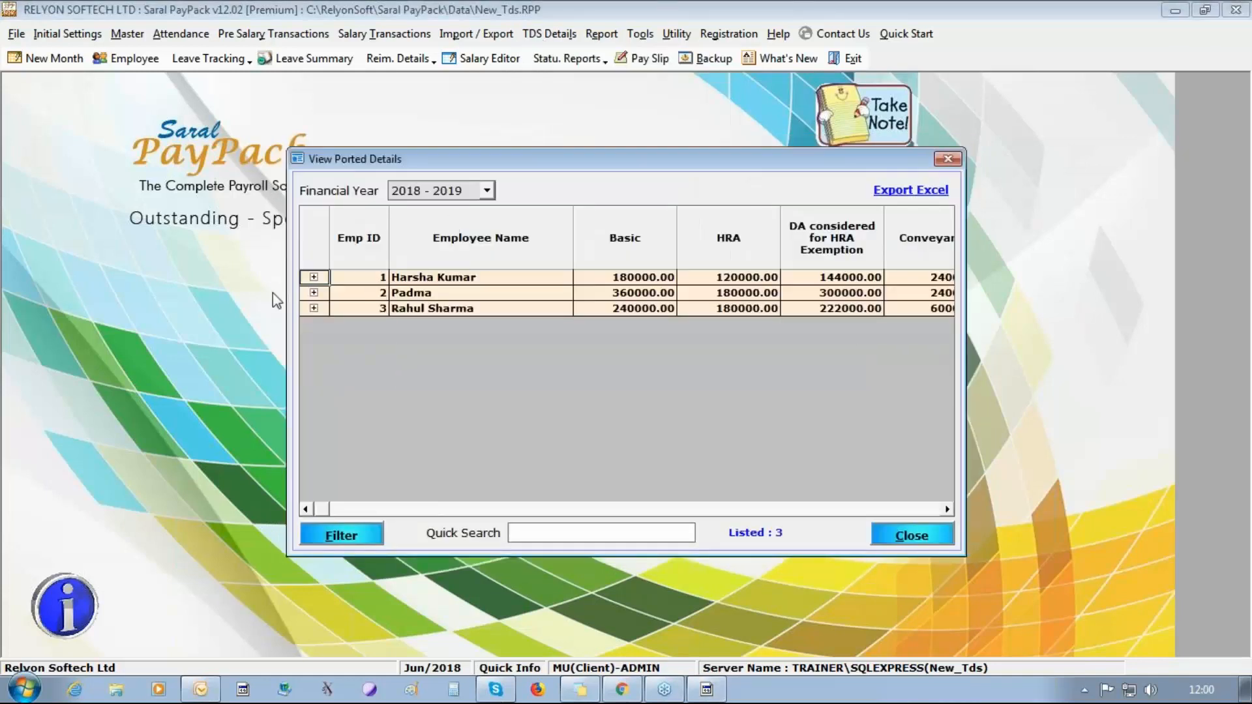
click(313, 278)
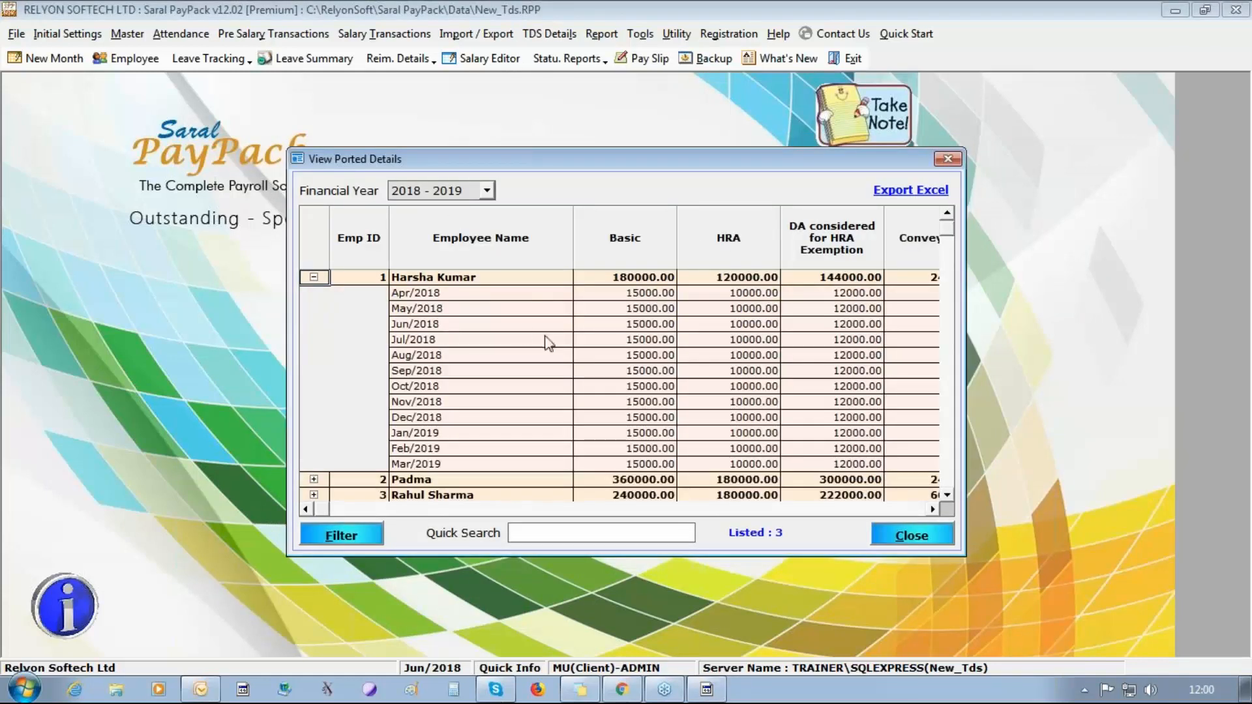
click(933, 510)
click(933, 510)
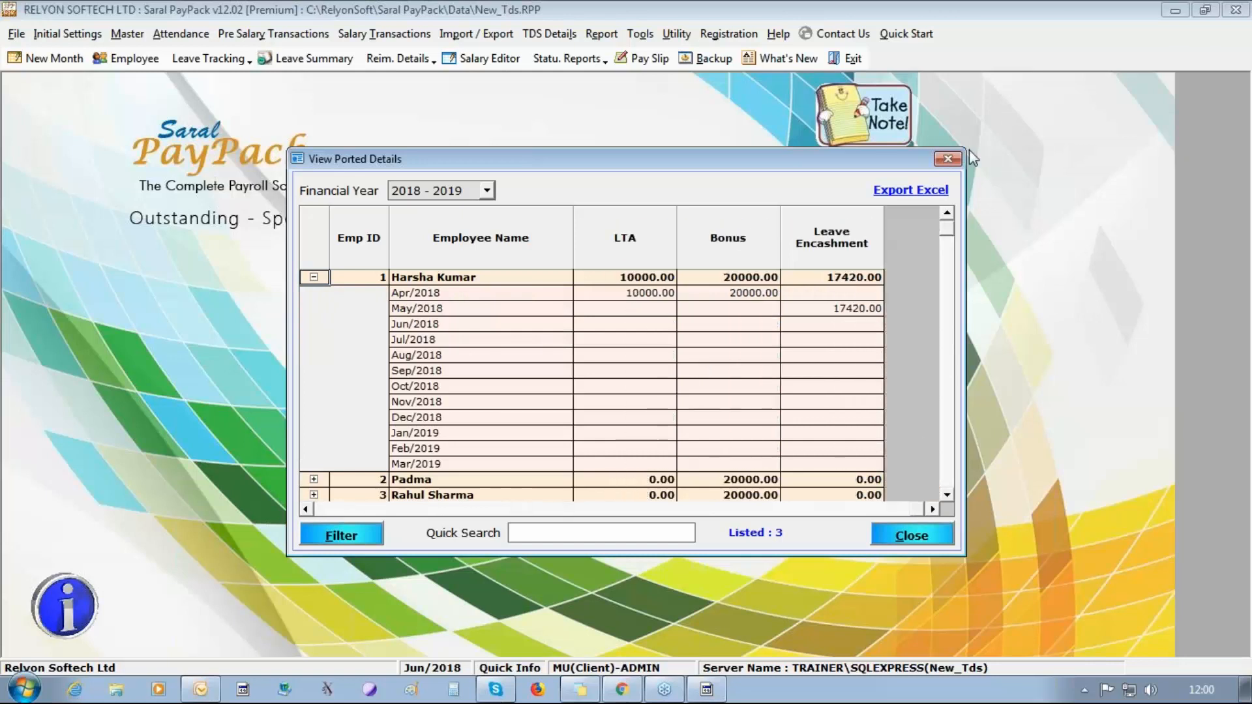
click(949, 160)
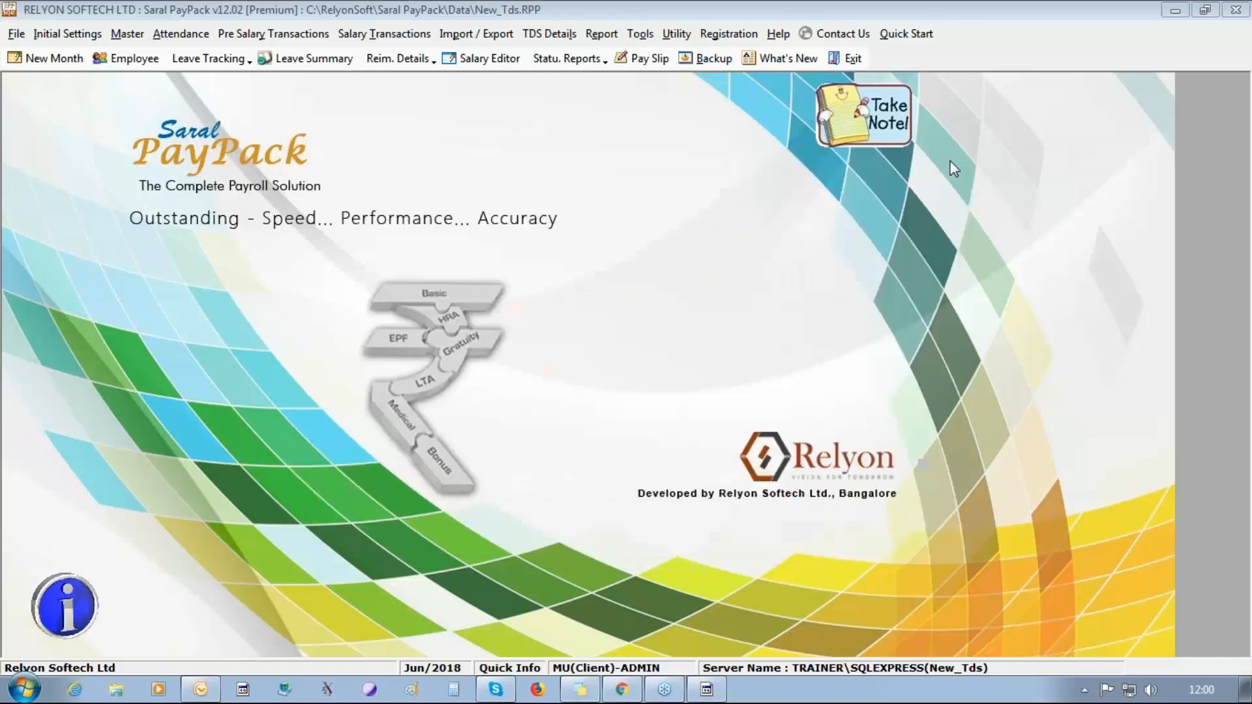
Run the income tax computation for the employees with changed details.
click(549, 33)
click(590, 201)
click(724, 480)
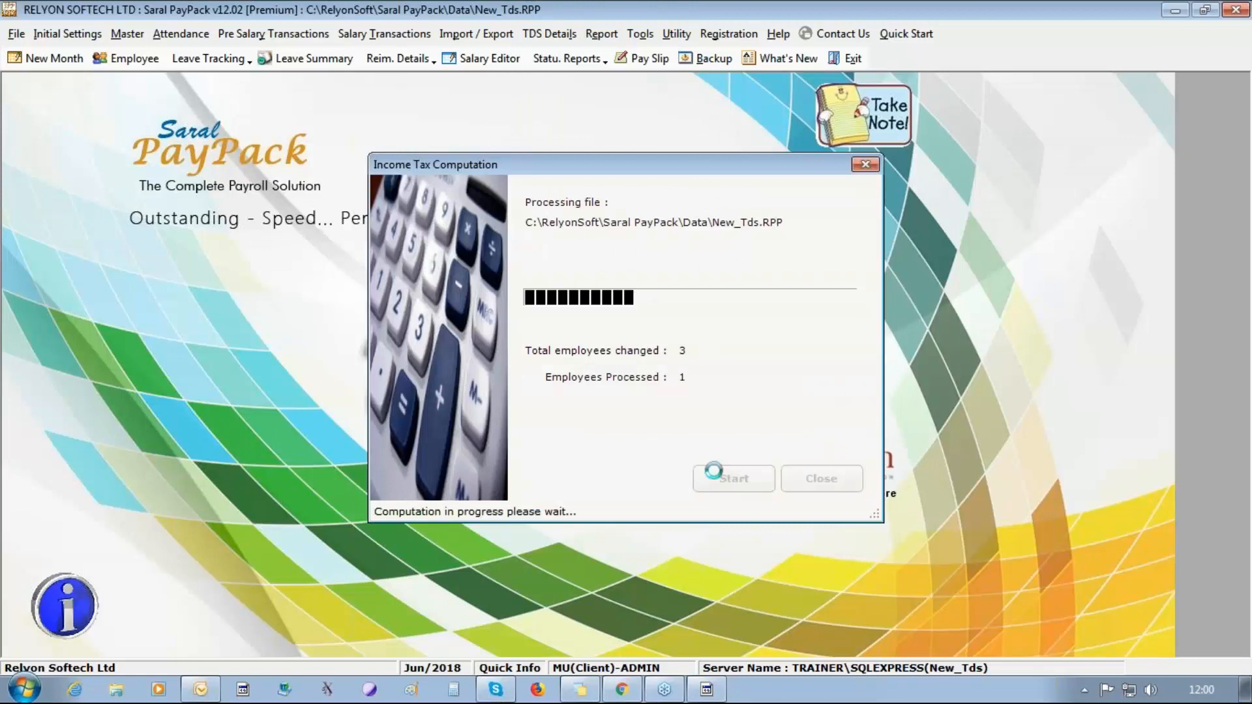
click(636, 367)
click(815, 480)
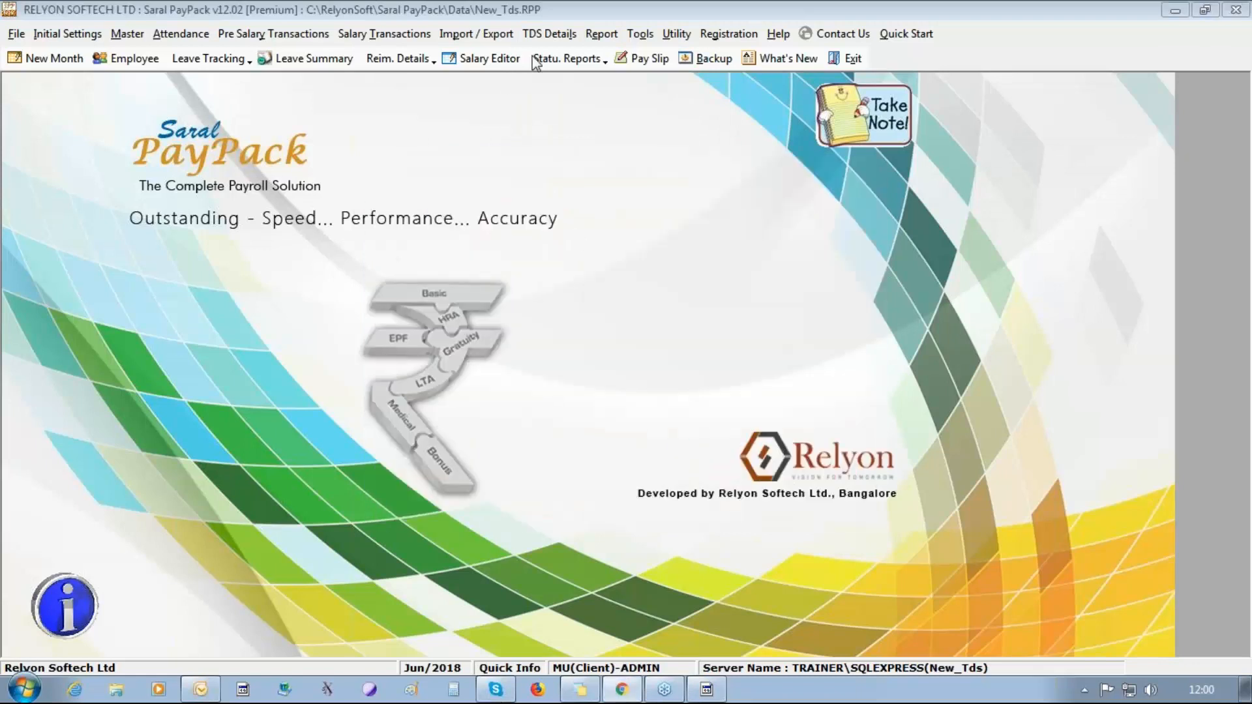
Open the computation details in Saral IncomeTax and check the third employee's monthly allowances, perquisites and other salary entries such as Bonus.
click(549, 33)
click(635, 221)
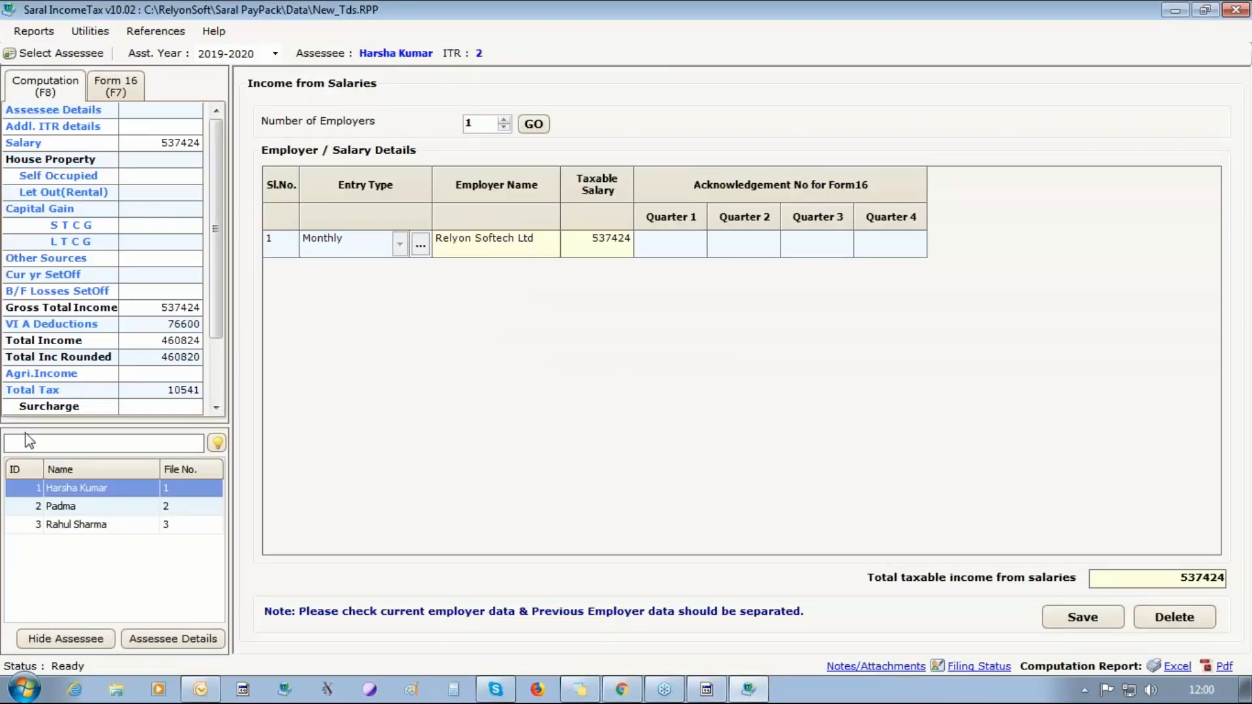
click(53, 526)
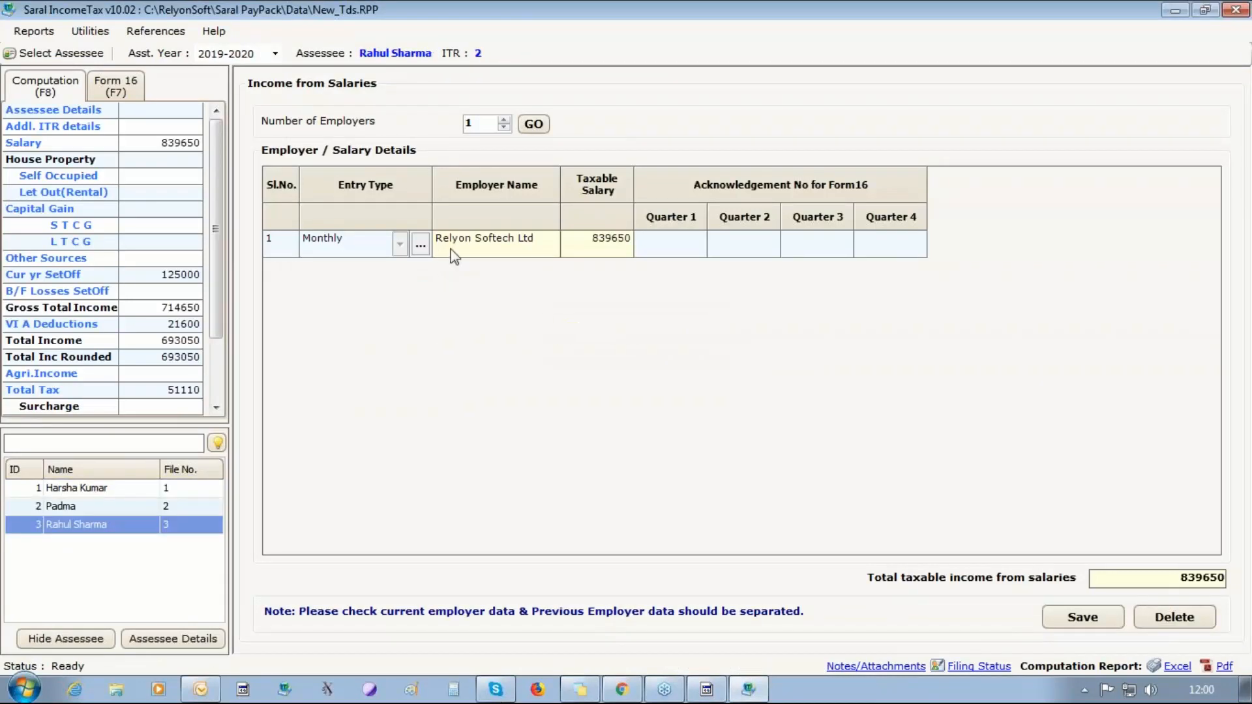
click(423, 248)
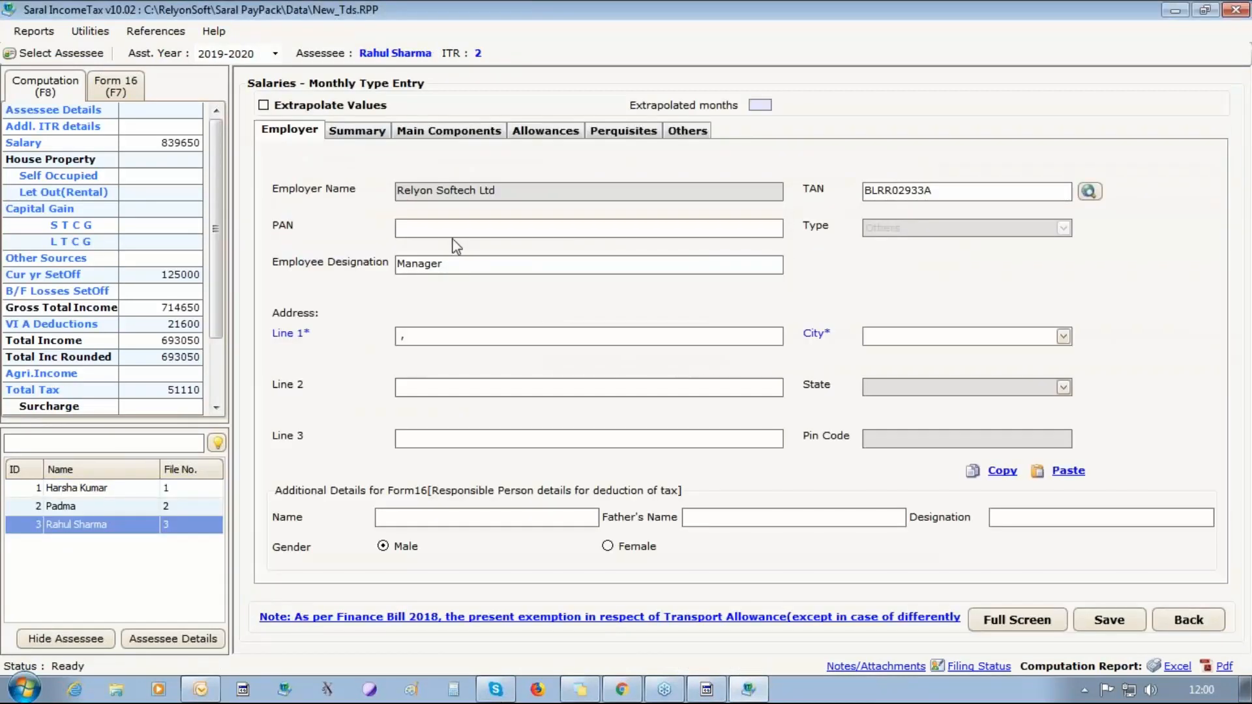
click(566, 137)
click(617, 137)
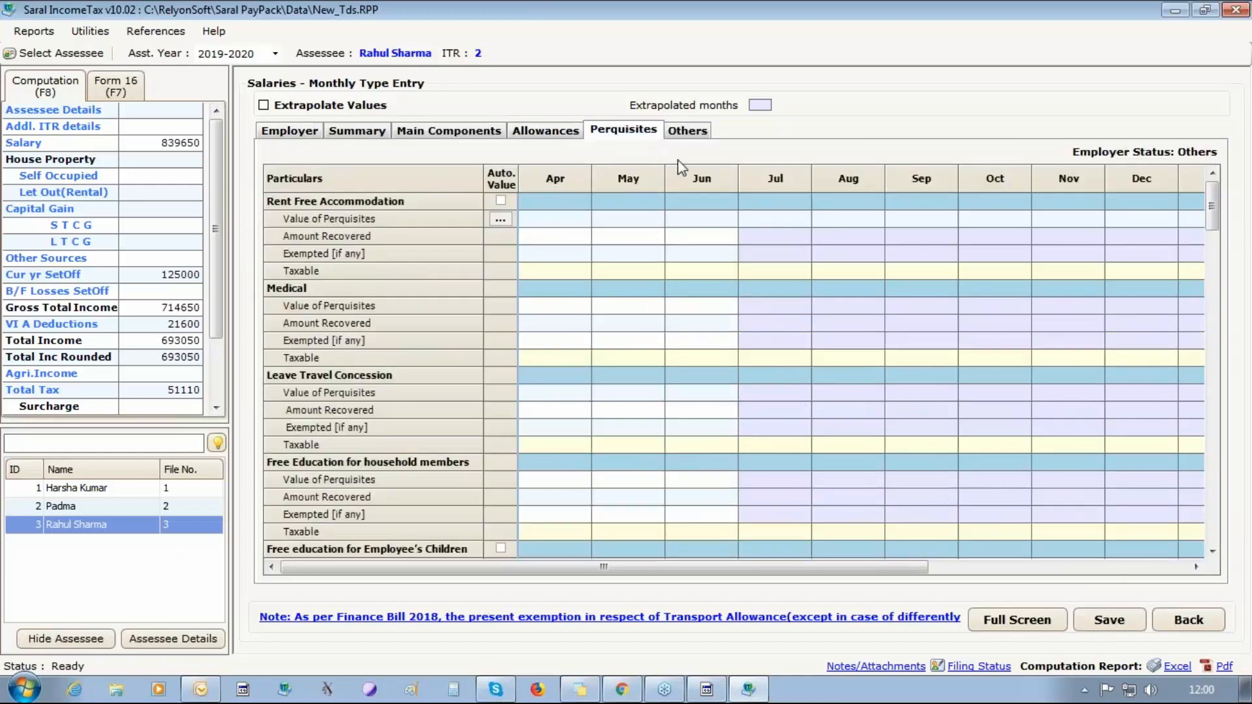
click(688, 130)
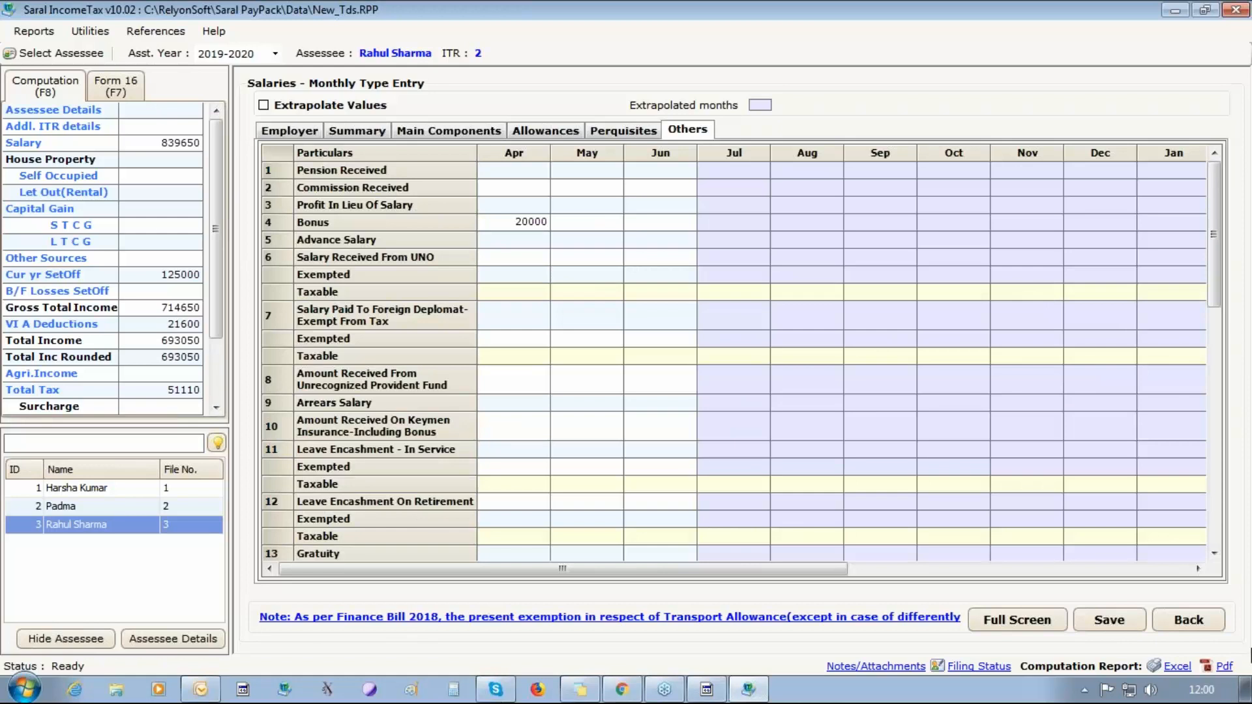
Check the first employee's monthly perquisites, bonus and in-service leave encashment entries, and return to Saral PayPack.
click(65, 491)
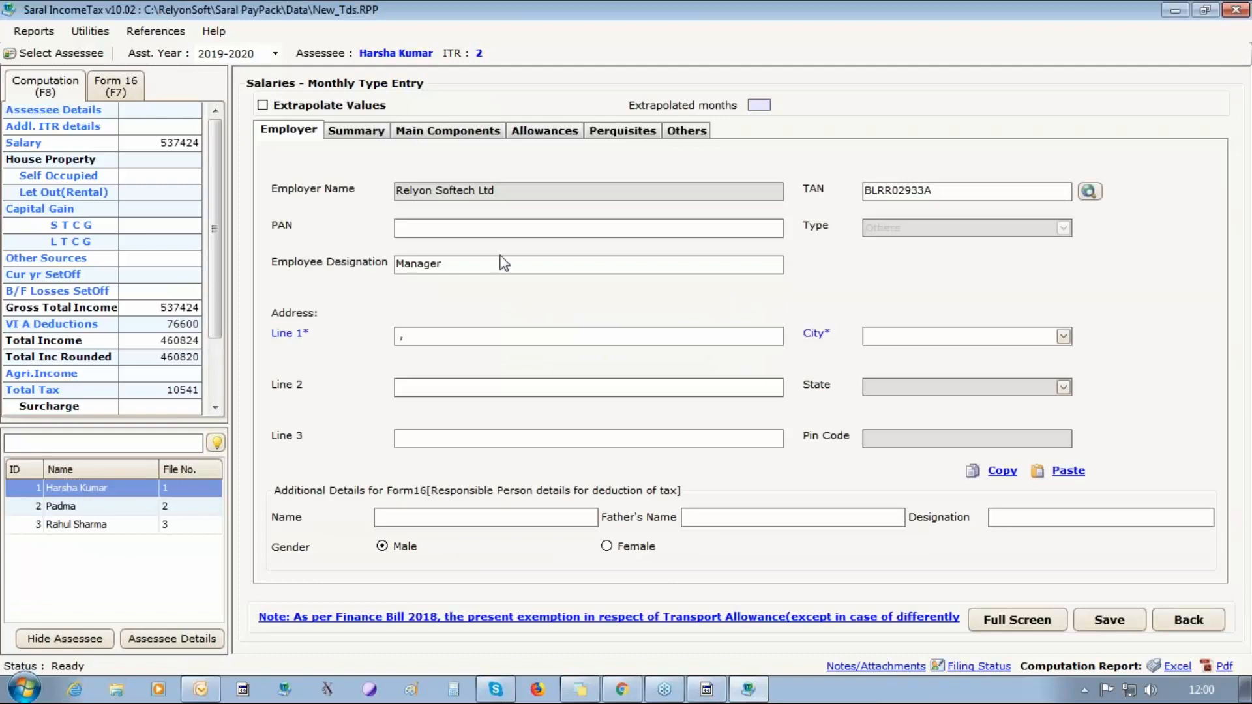
click(564, 134)
click(622, 131)
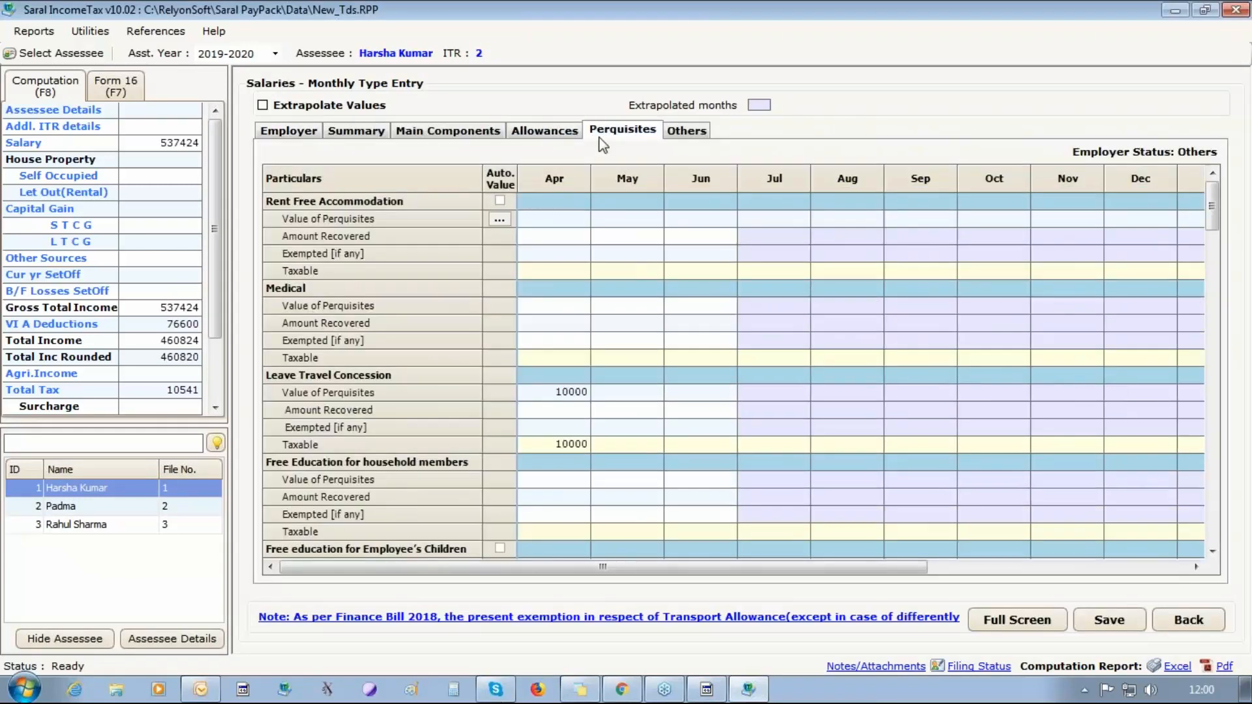
click(686, 132)
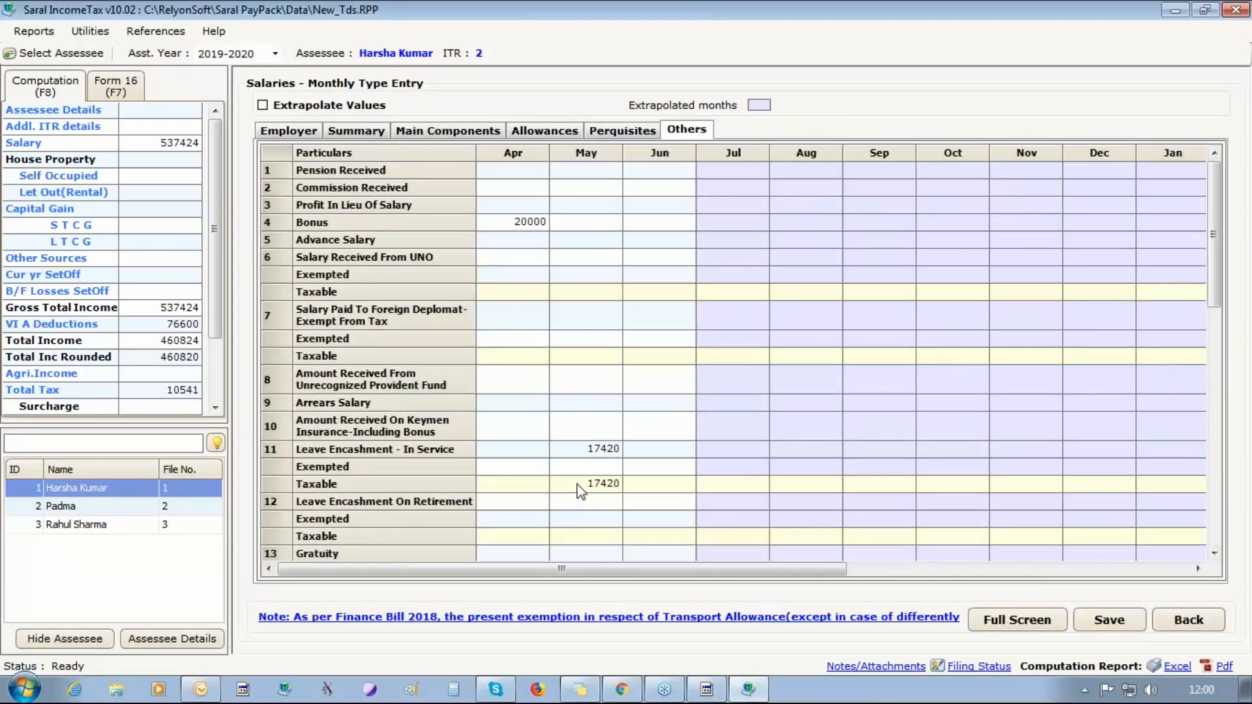
click(589, 441)
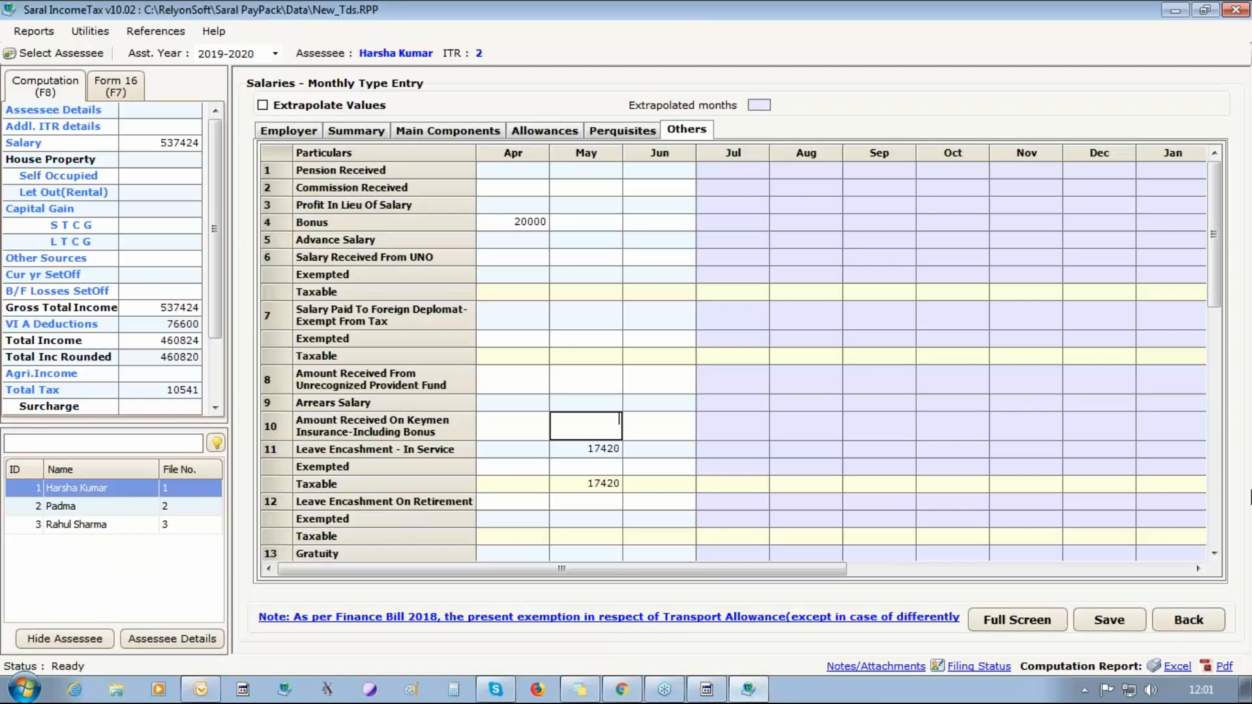
click(1247, 13)
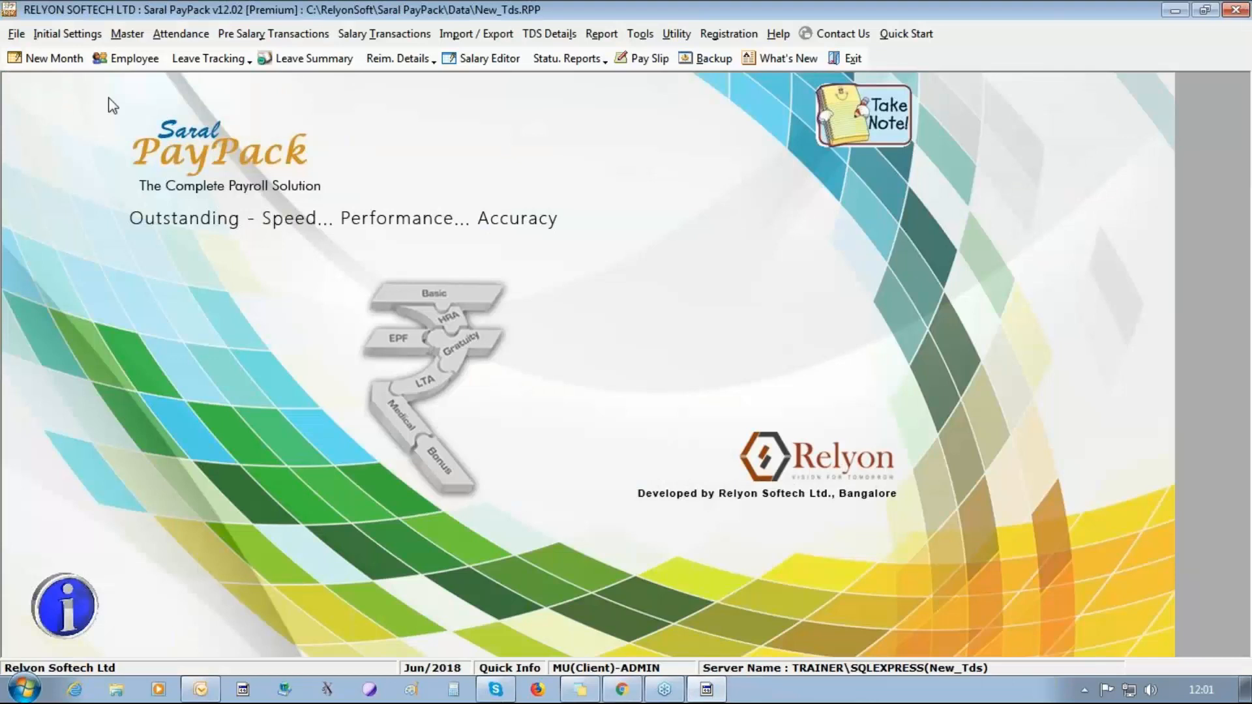
Enable the Arrears salary-specific feature in the Option Settings and save the change.
click(82, 33)
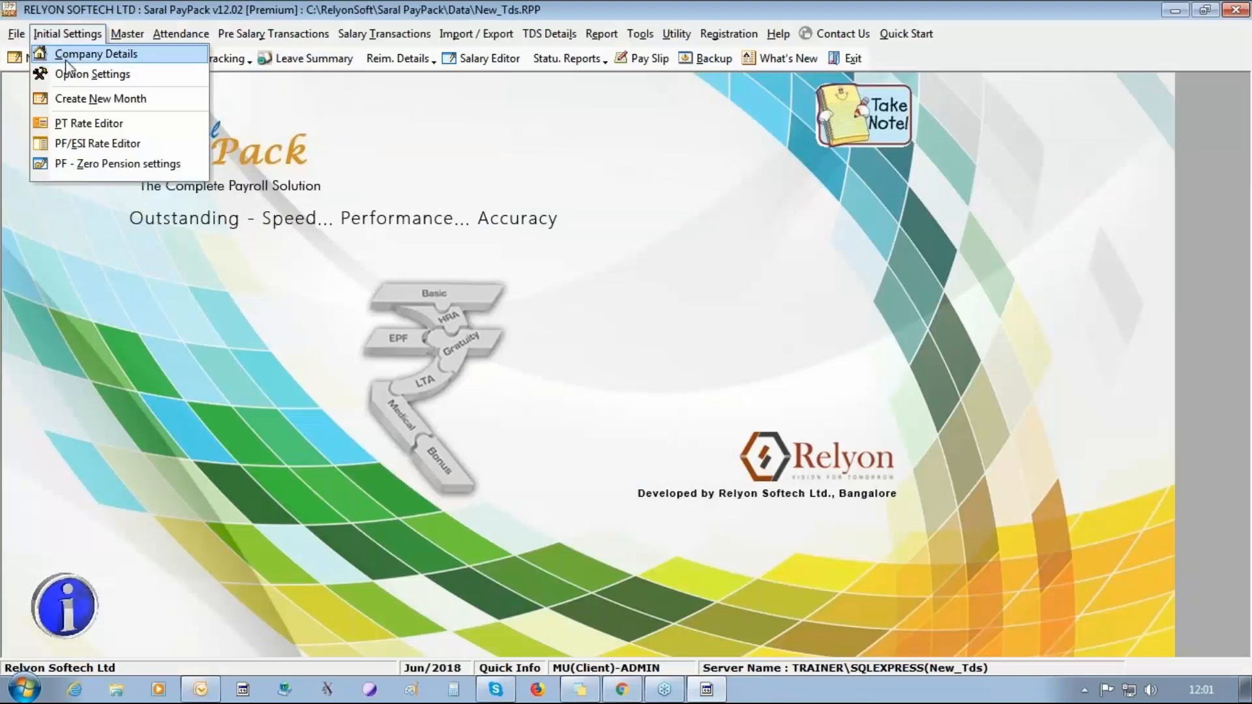
click(72, 81)
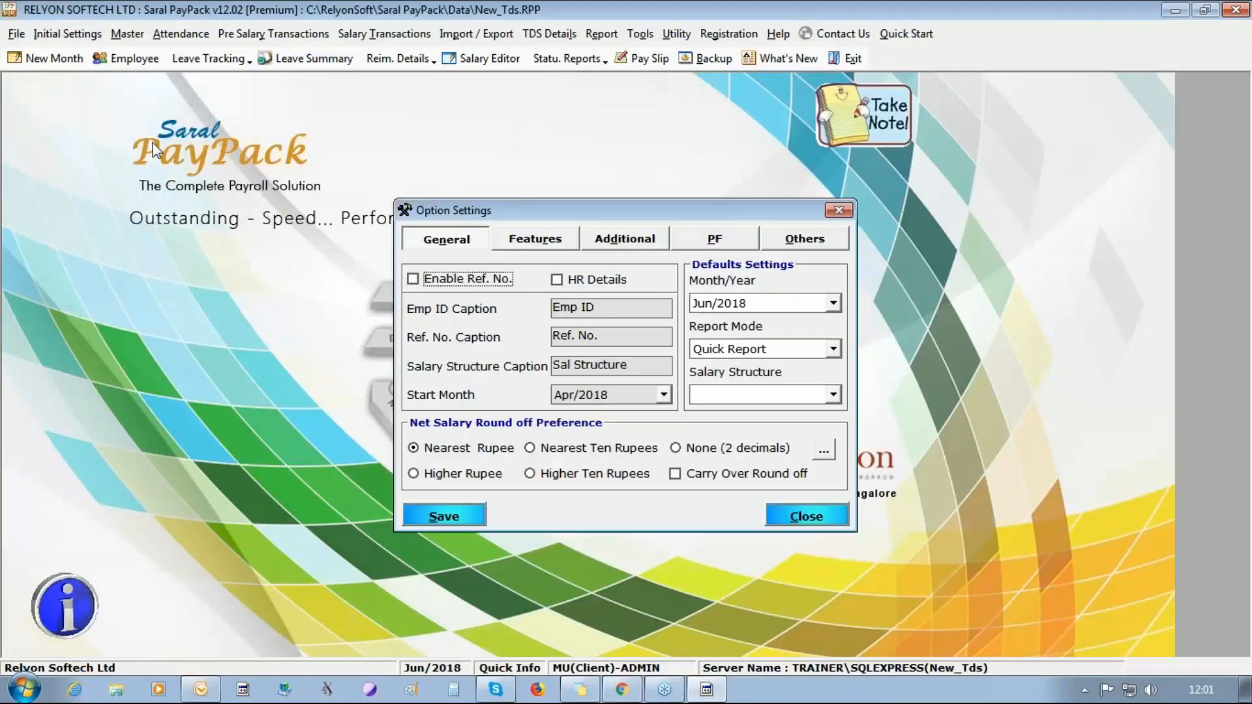
click(613, 252)
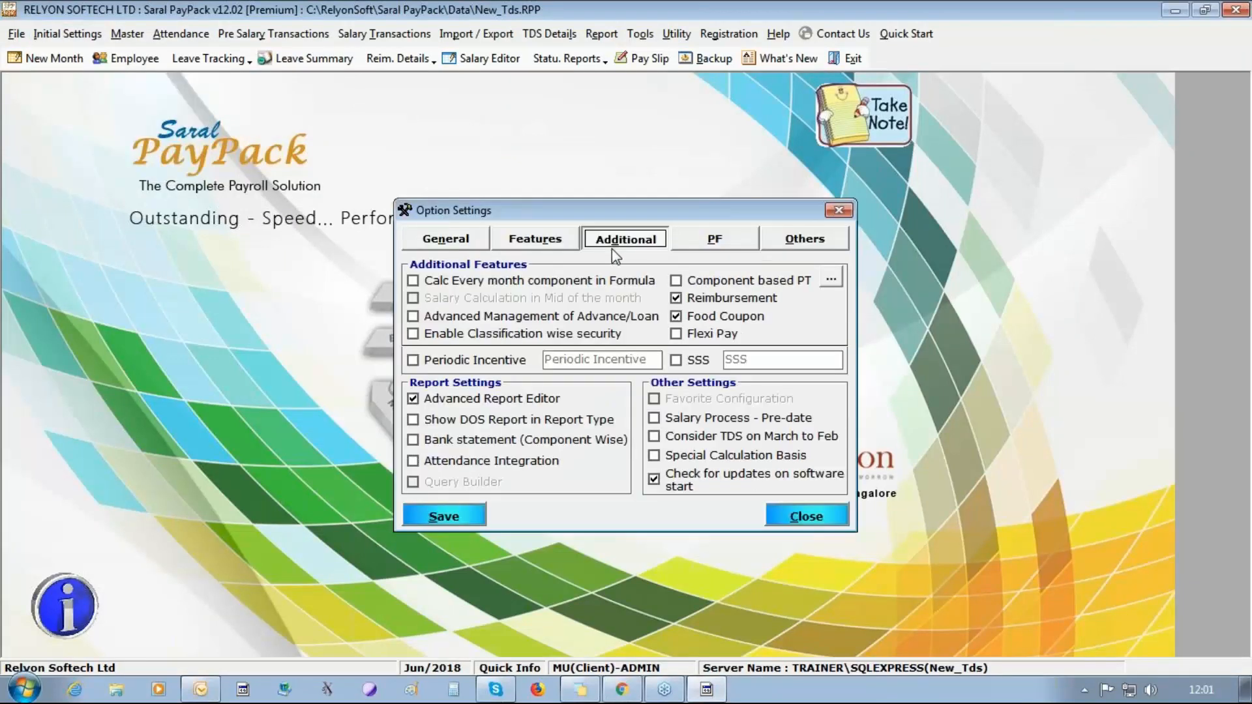
click(547, 249)
click(727, 326)
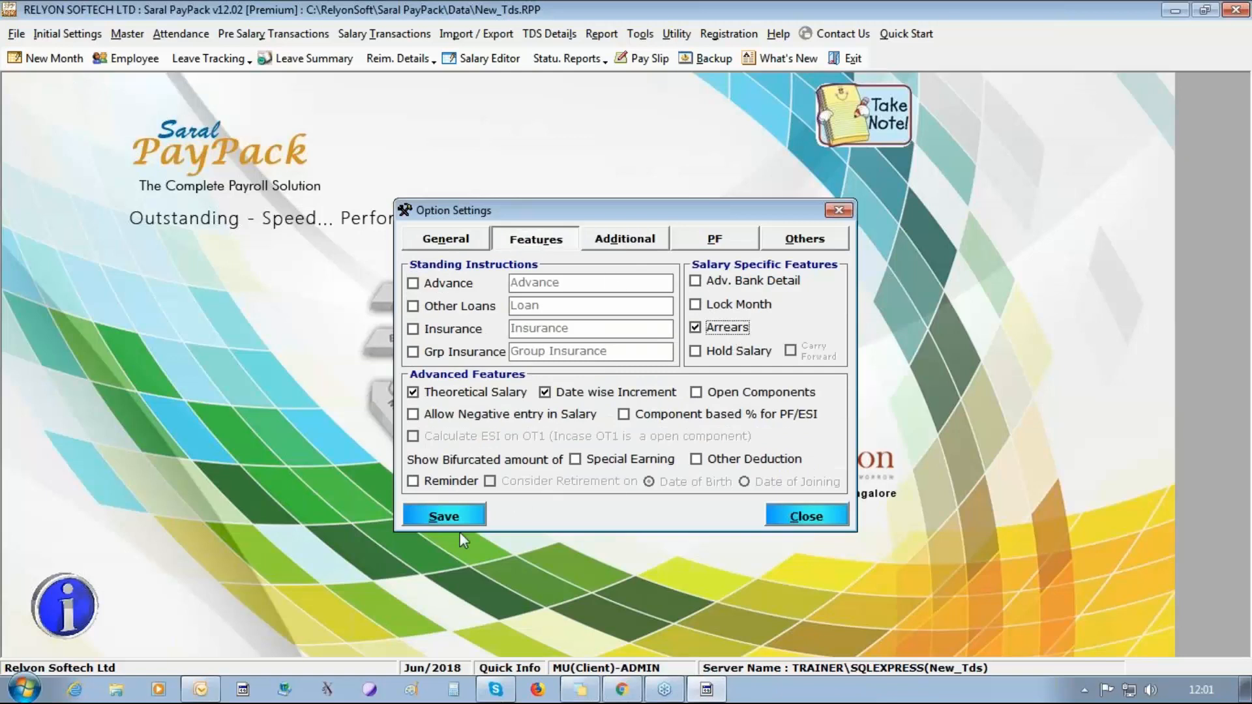
click(450, 516)
click(650, 409)
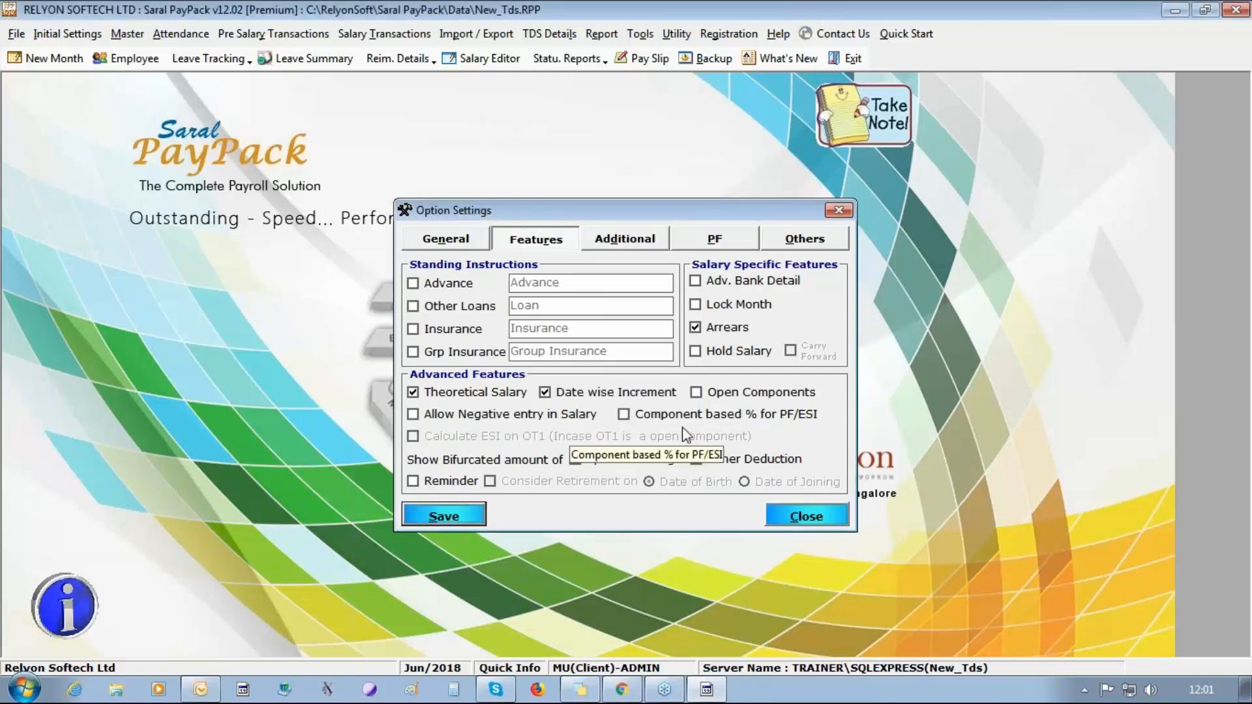
click(806, 517)
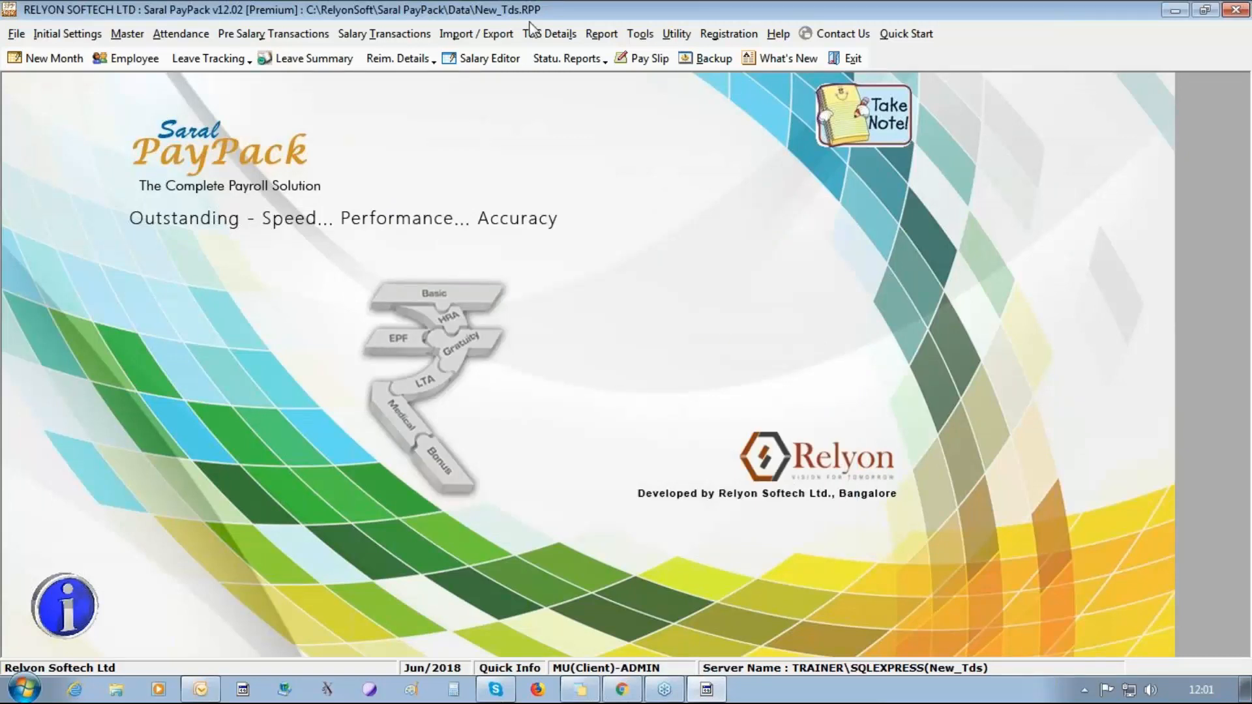
Open the Arrears form for the pay month Jun/2018.
click(384, 33)
click(393, 139)
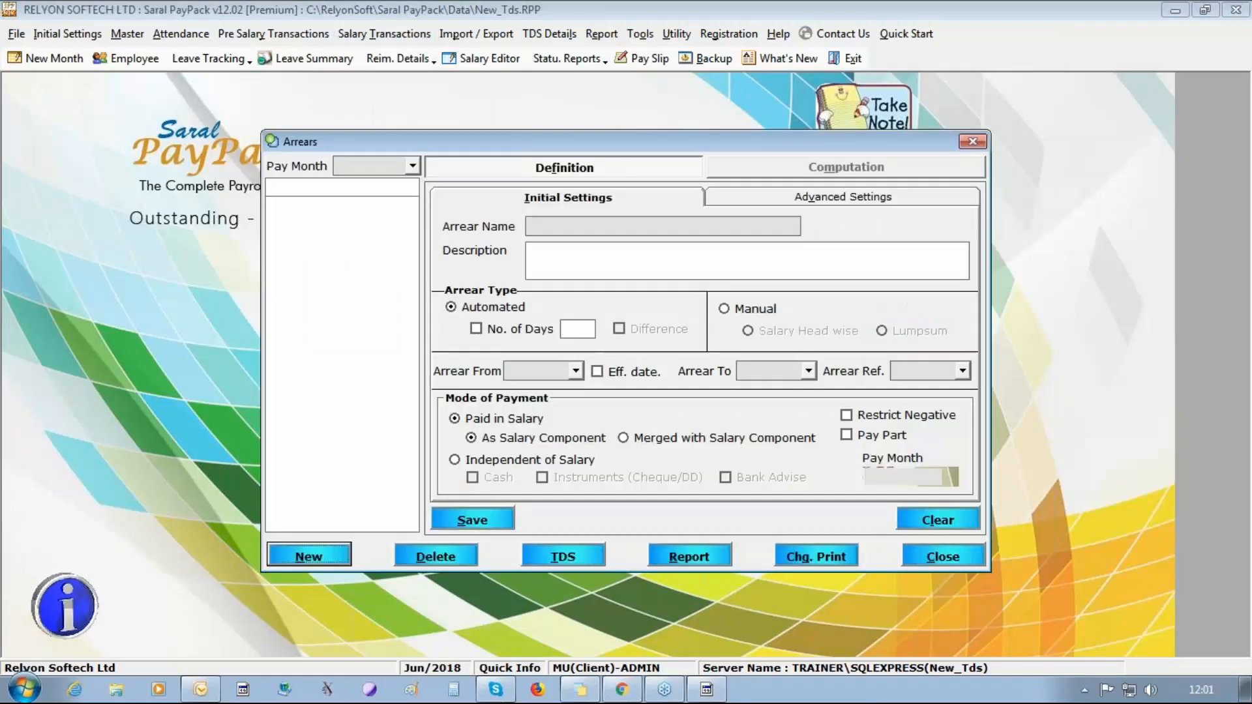
click(412, 166)
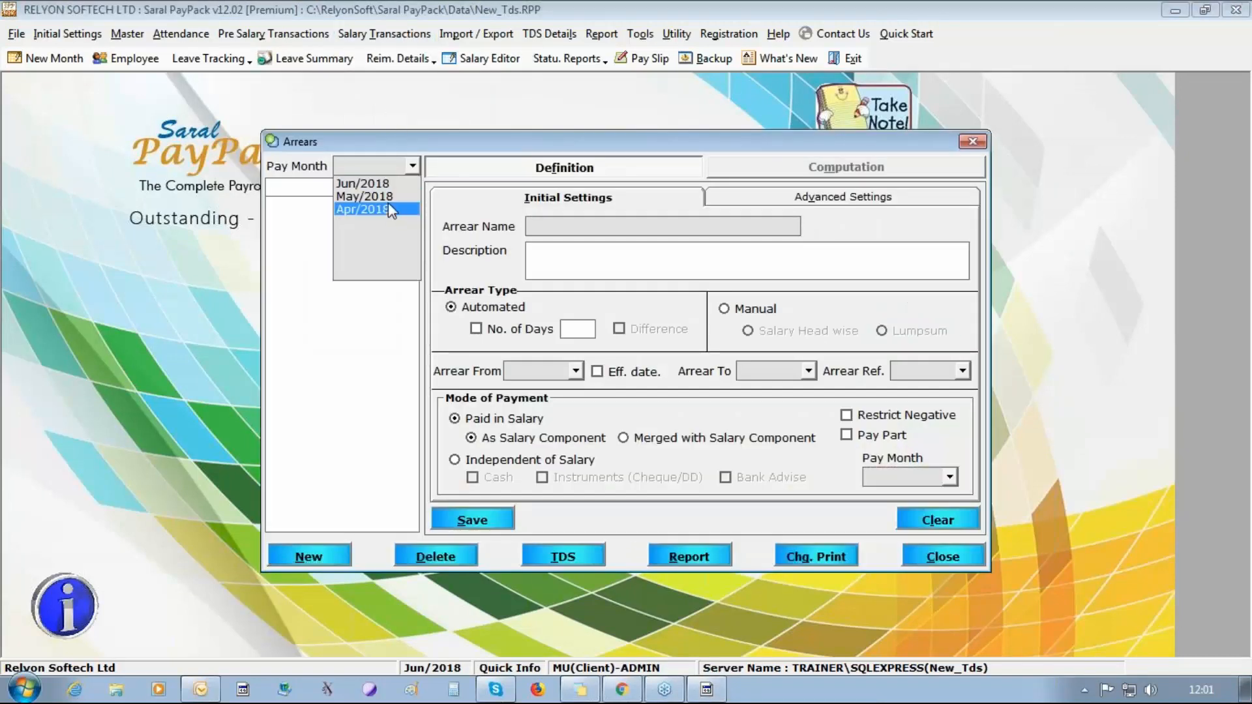
click(363, 183)
Set the arrear period from Apr/2018 to May/2018, with Jun/2018 as the arrear reference month.
click(576, 370)
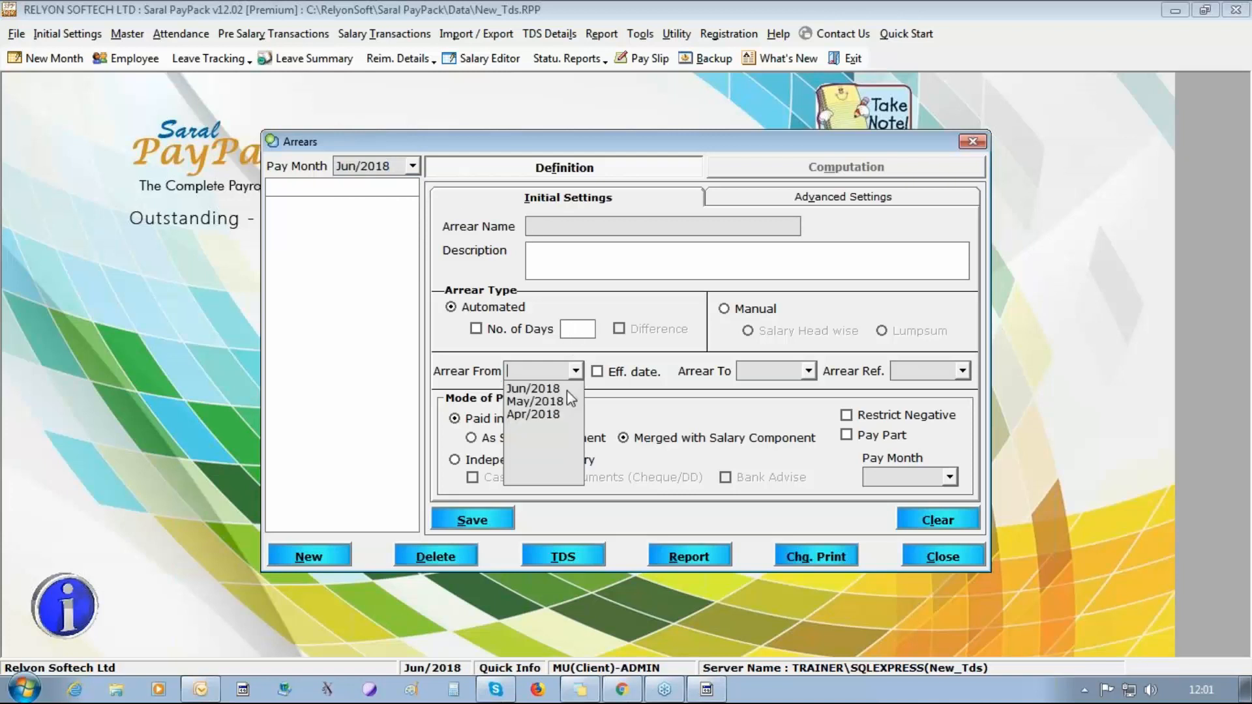
click(531, 422)
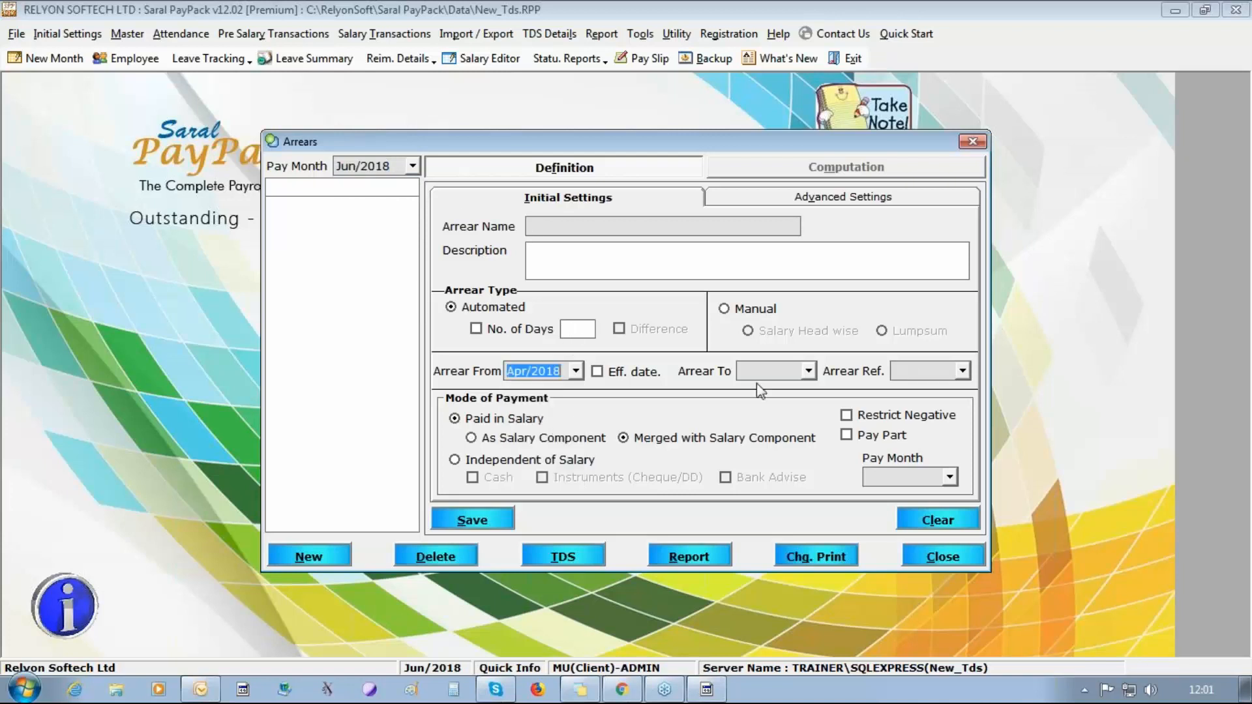
click(808, 370)
click(789, 403)
click(963, 371)
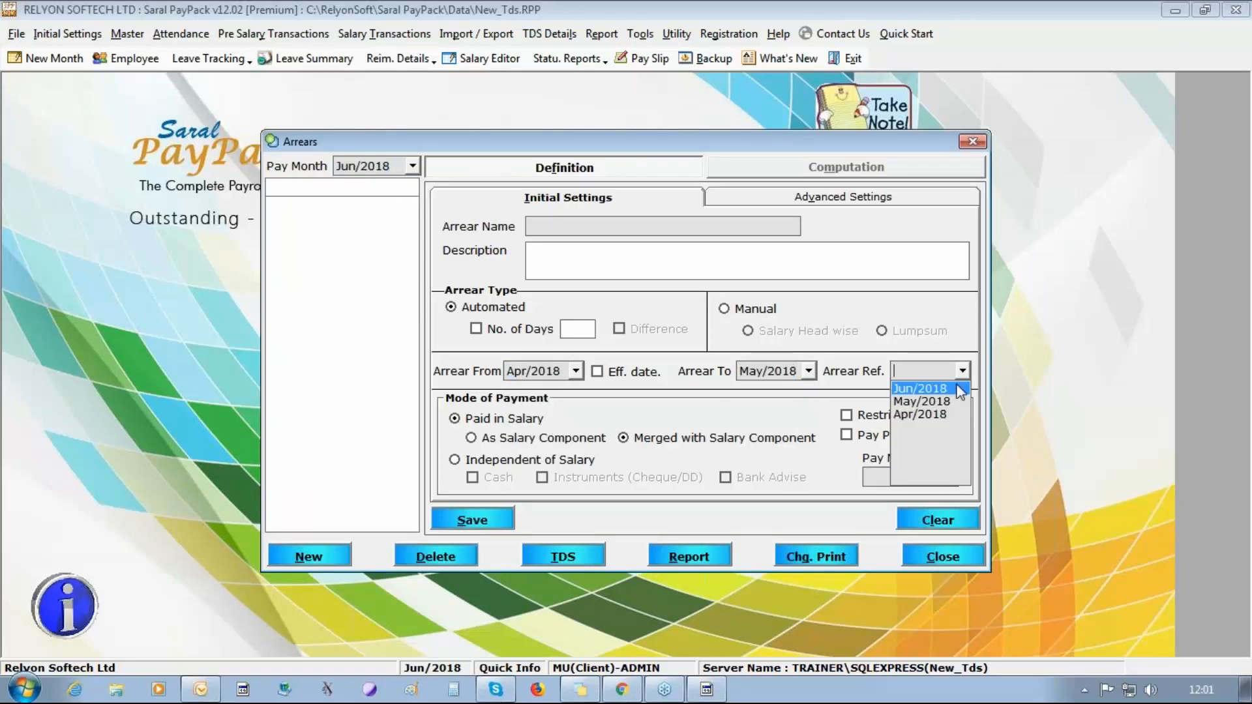
click(957, 388)
Set the arrear's payment month to Jun/2018 and have it paid in salary As Salary Component.
click(950, 477)
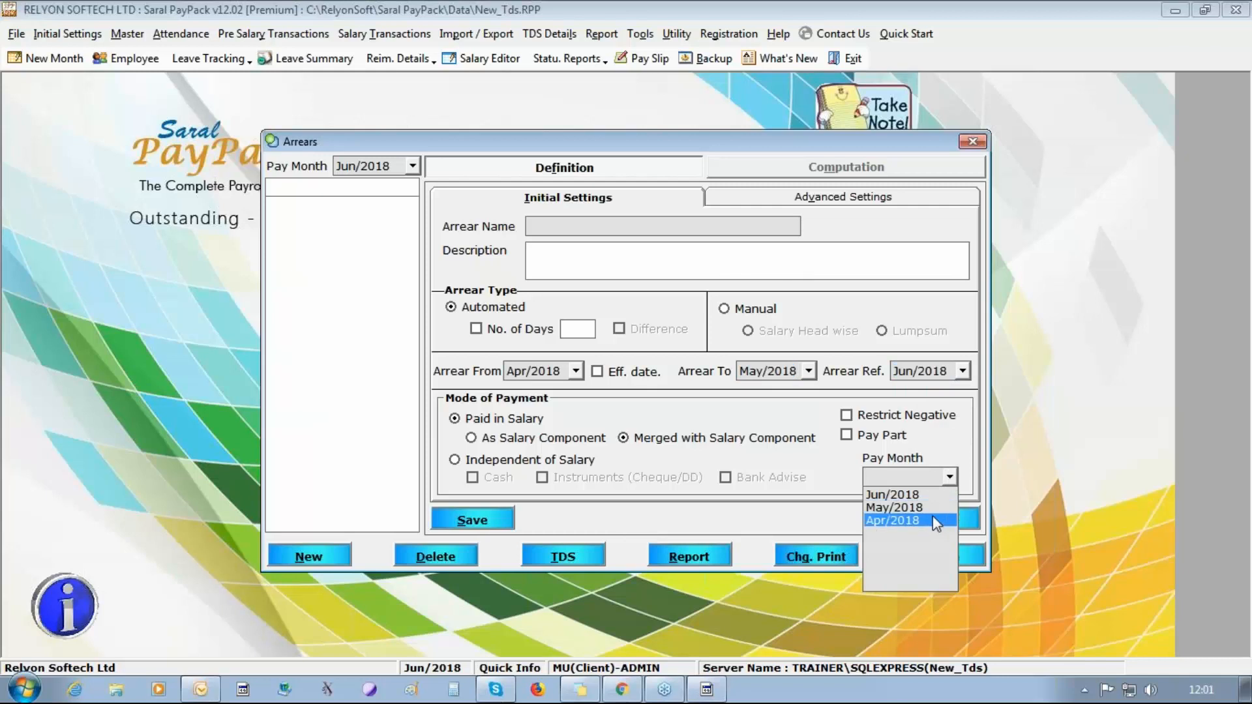
click(921, 494)
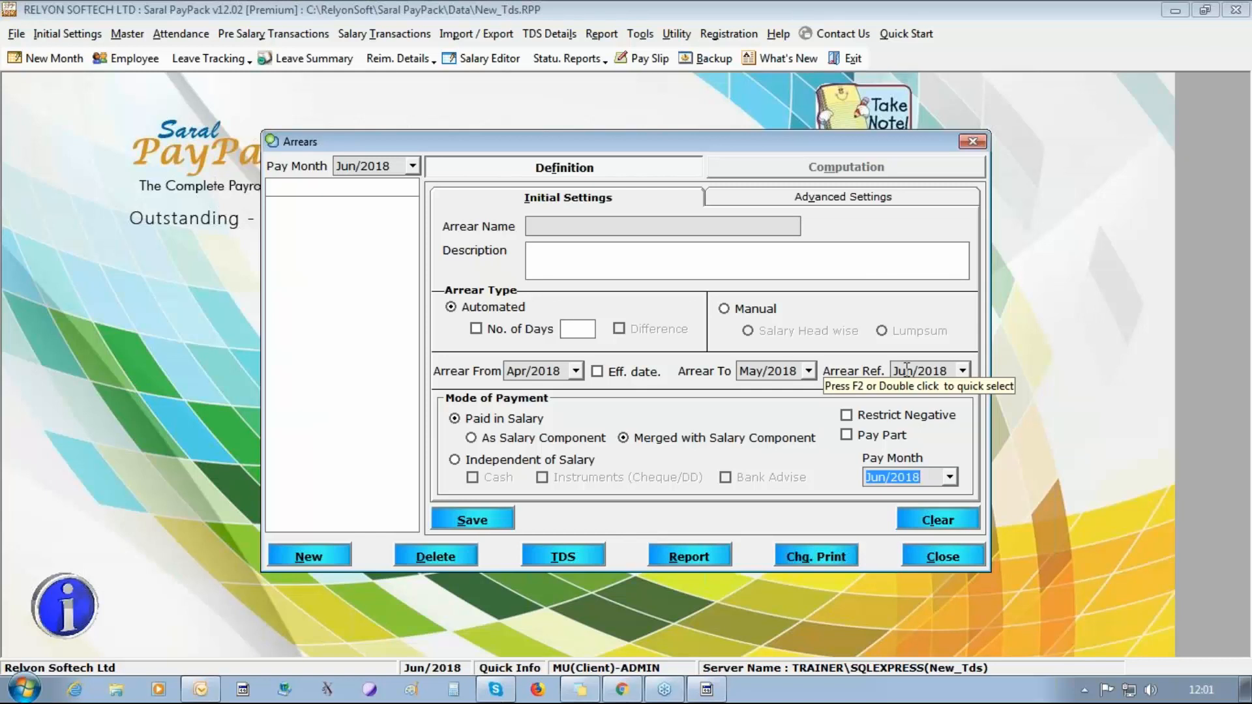
click(518, 440)
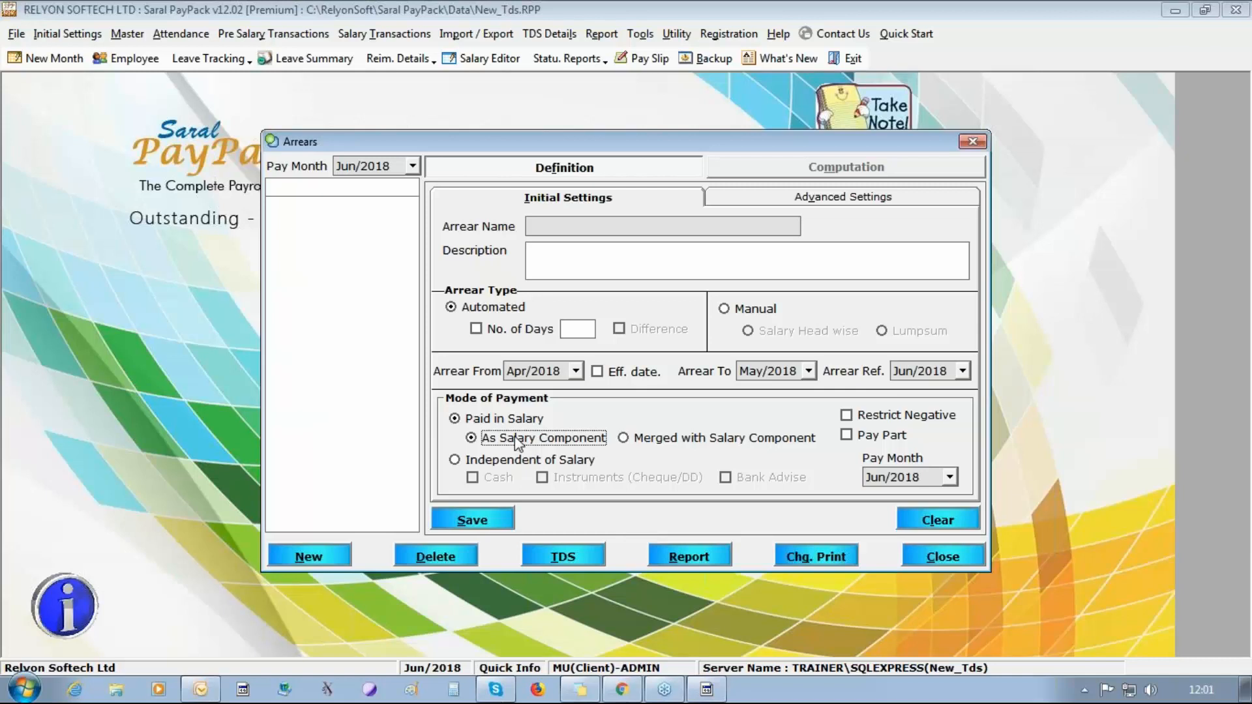
Name the arrear ARREARS and try to save its definition.
click(472, 519)
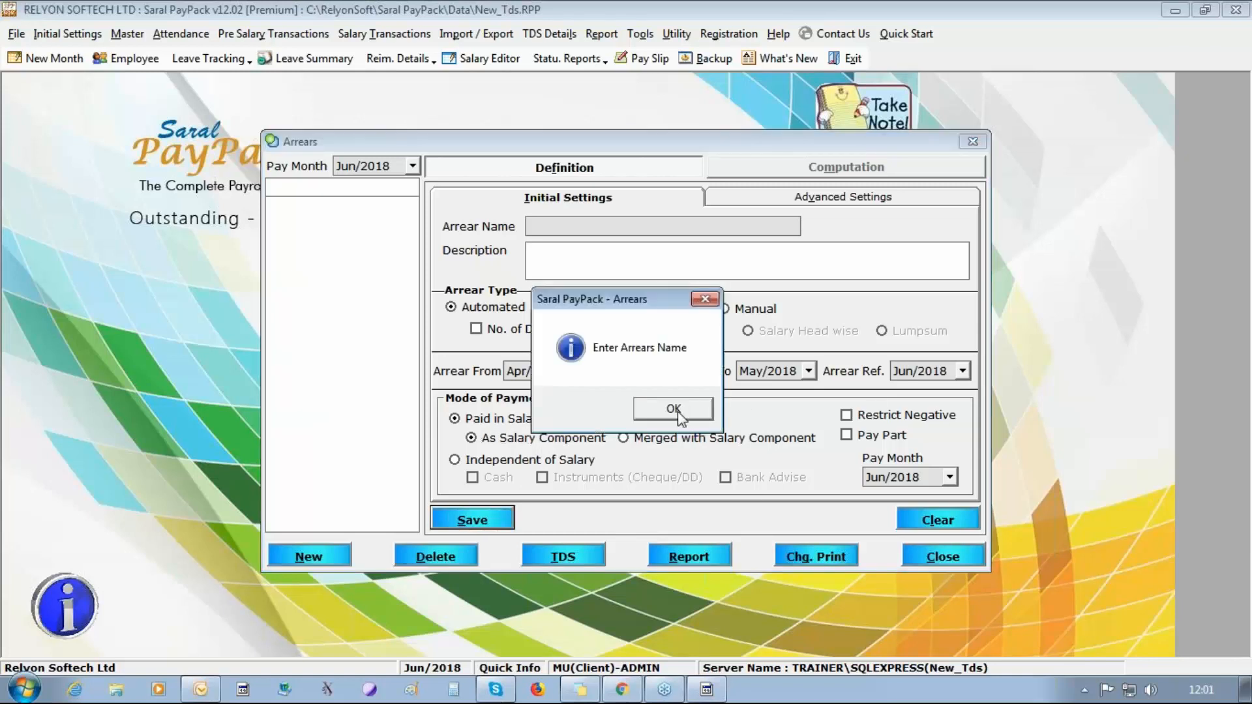
click(724, 410)
text(ARREARS)
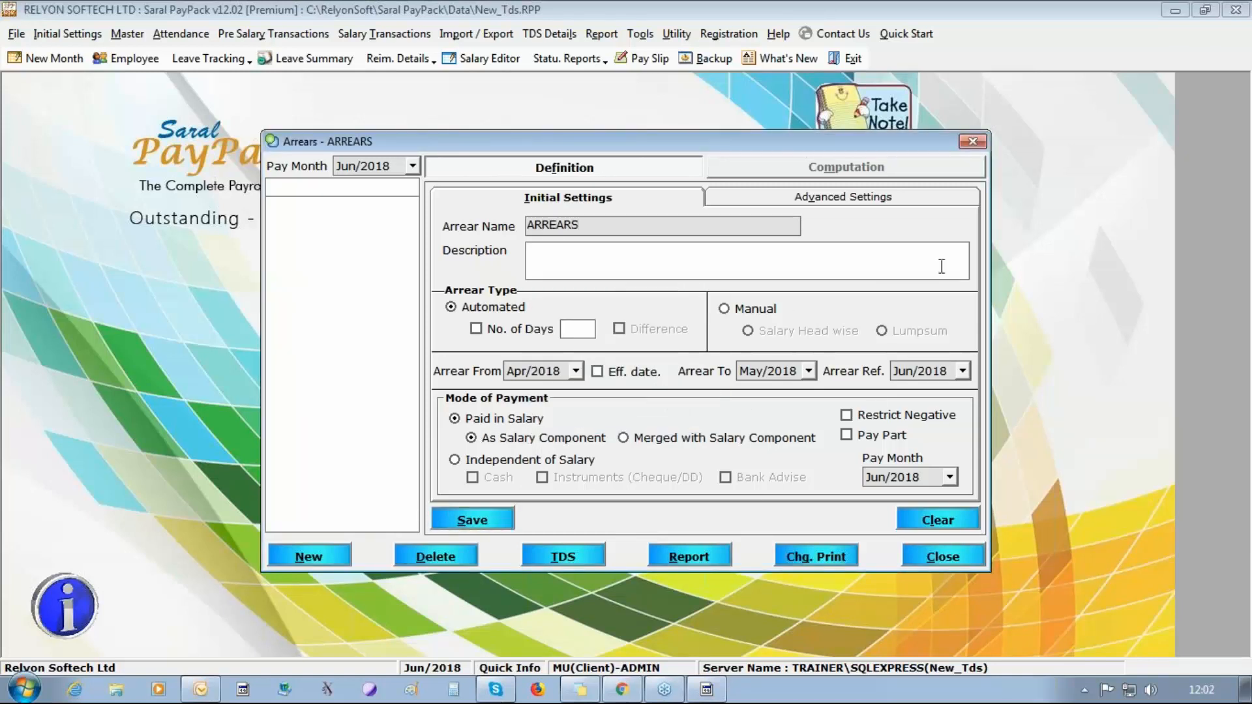
click(486, 520)
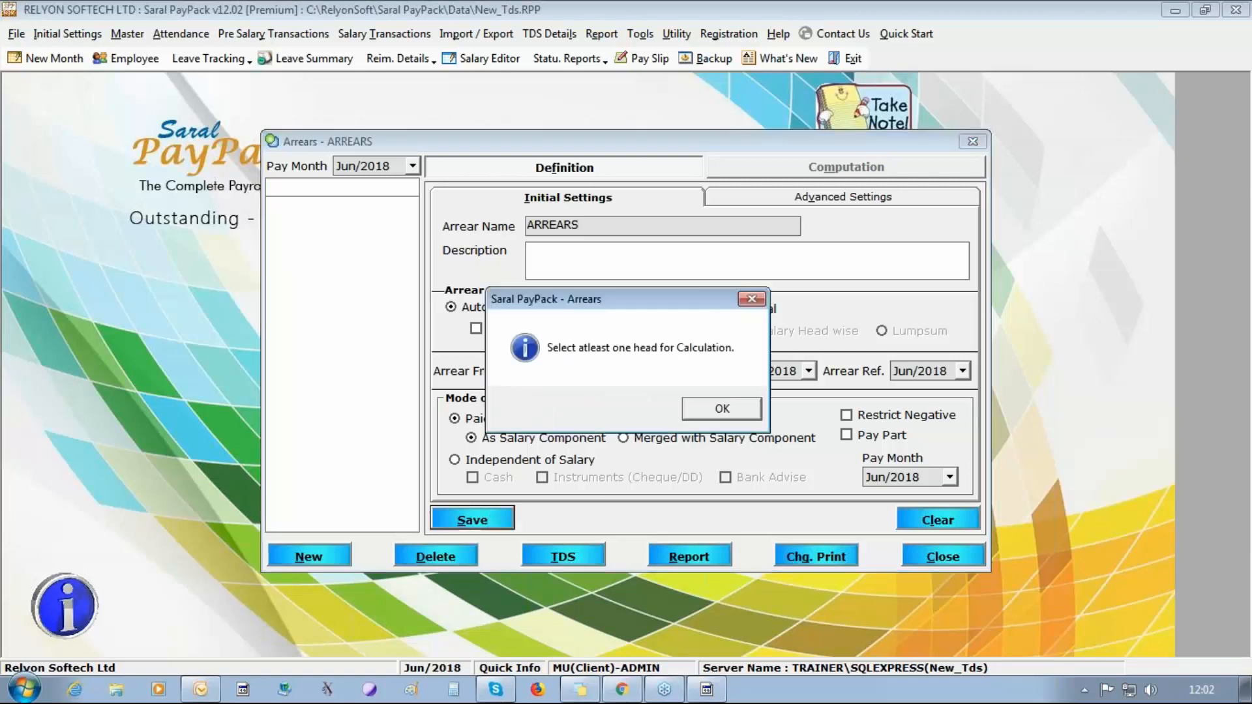
click(744, 413)
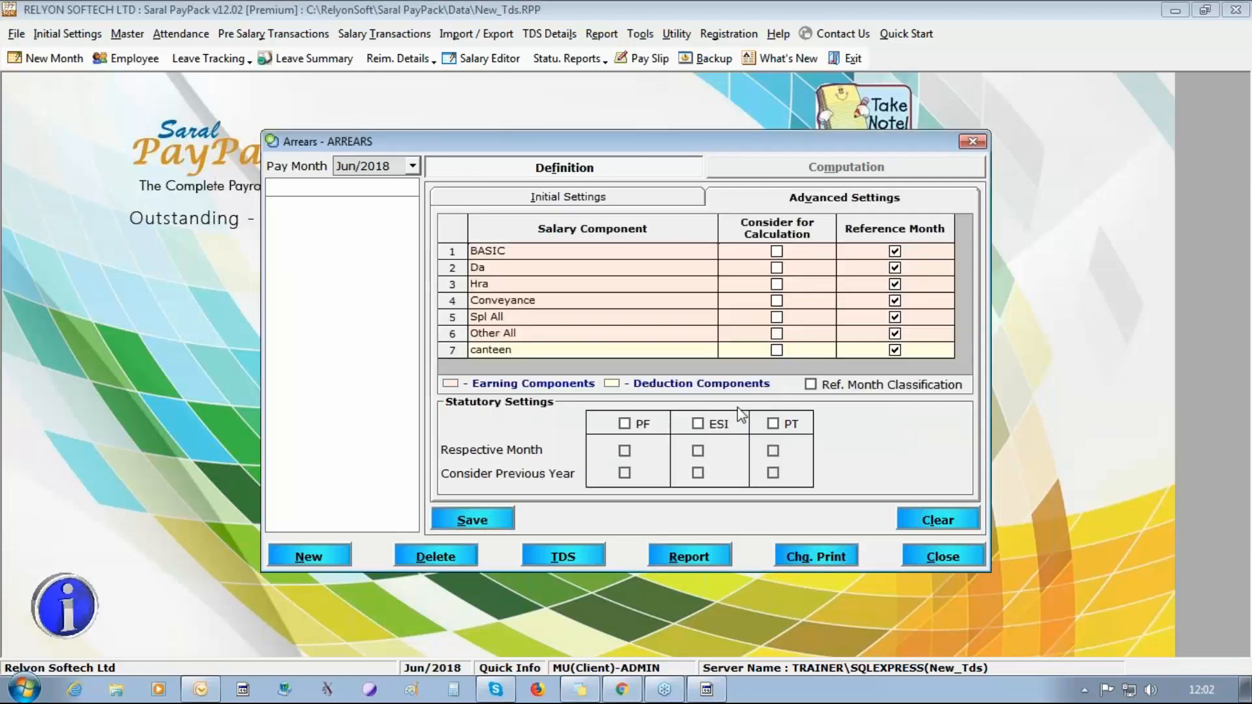
Consider all seven salary components for the ARREARS calculation, save the definition and close the Arrears form.
right_click(759, 262)
click(796, 264)
click(471, 520)
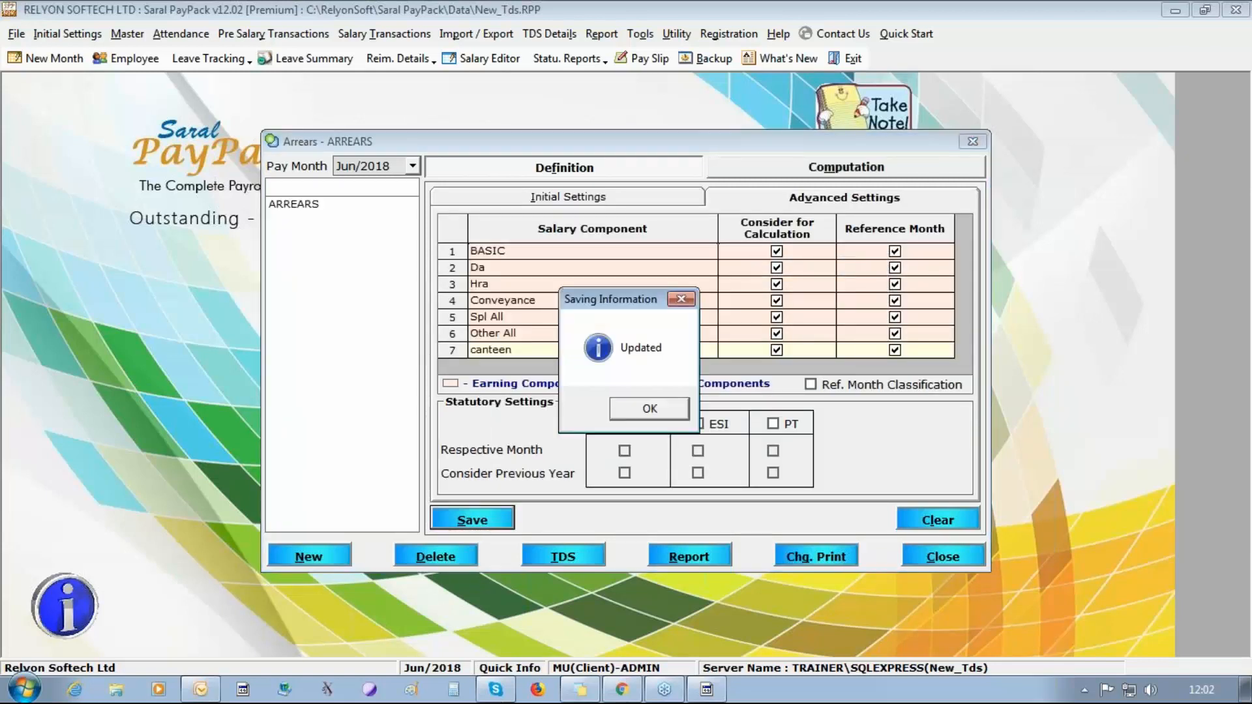
click(674, 408)
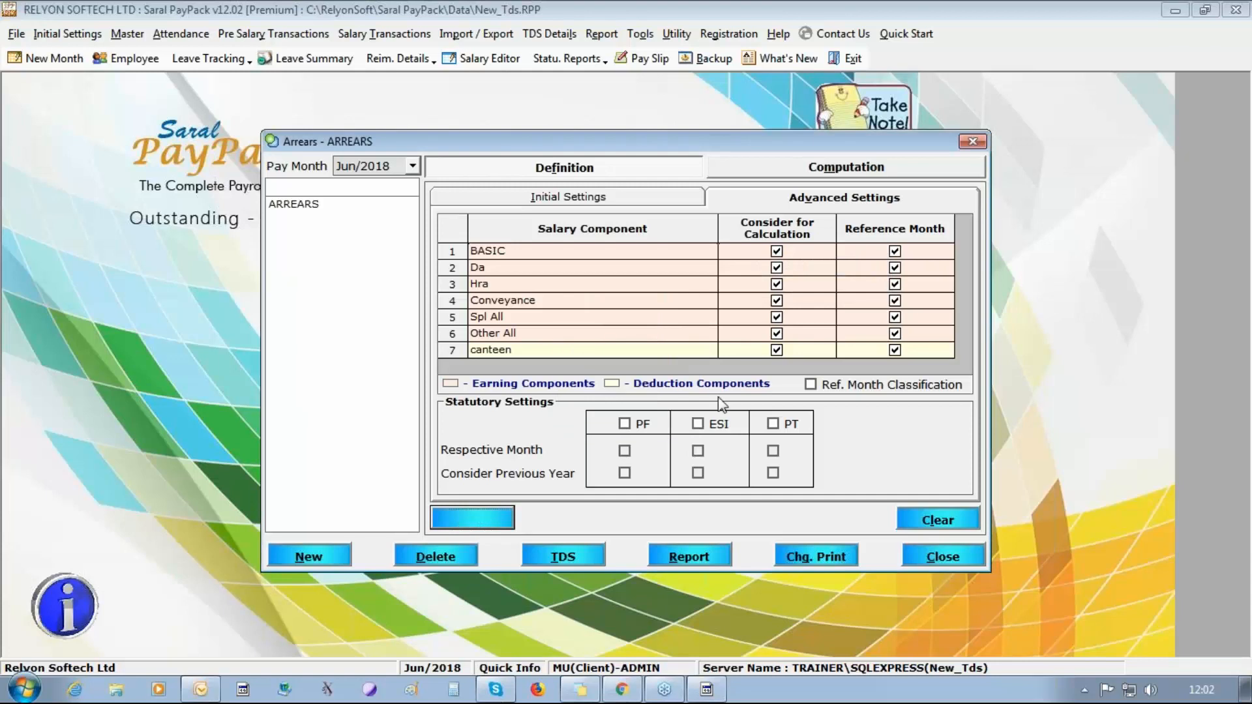
click(975, 566)
Set the second listed employee's Jun/2018 salary to BASIC 40,000 and Da 30,000, and save it.
click(126, 58)
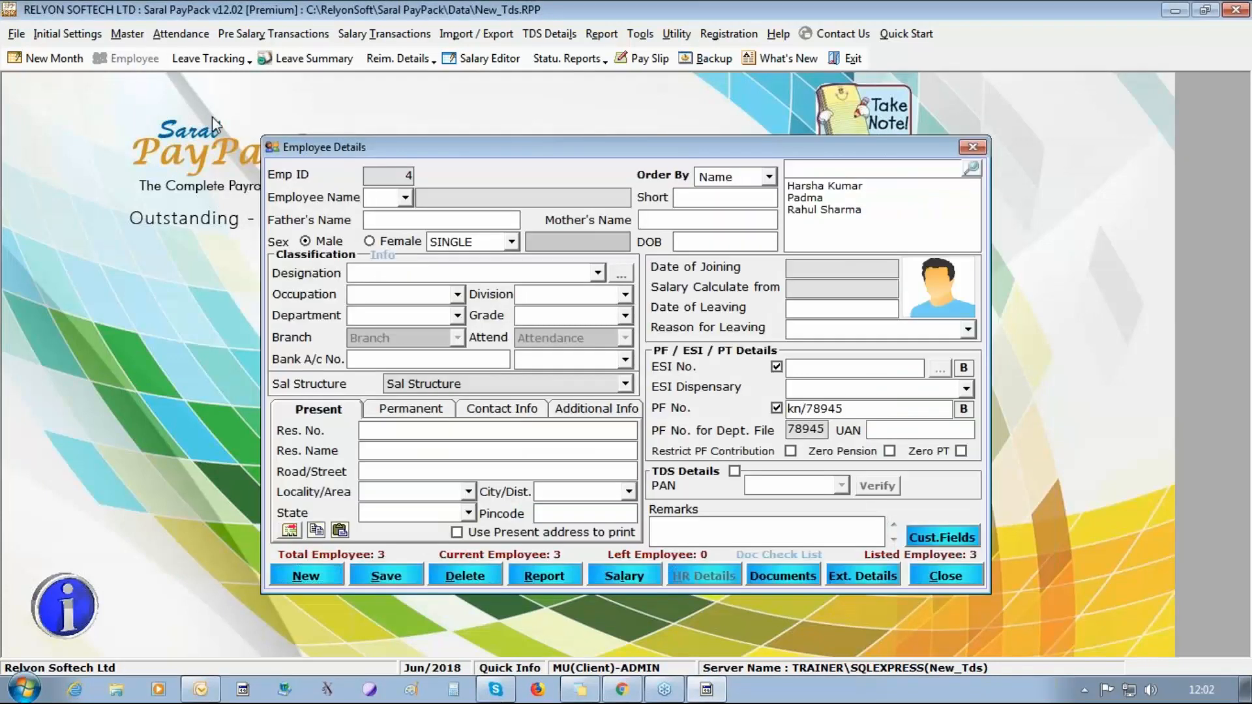
click(809, 199)
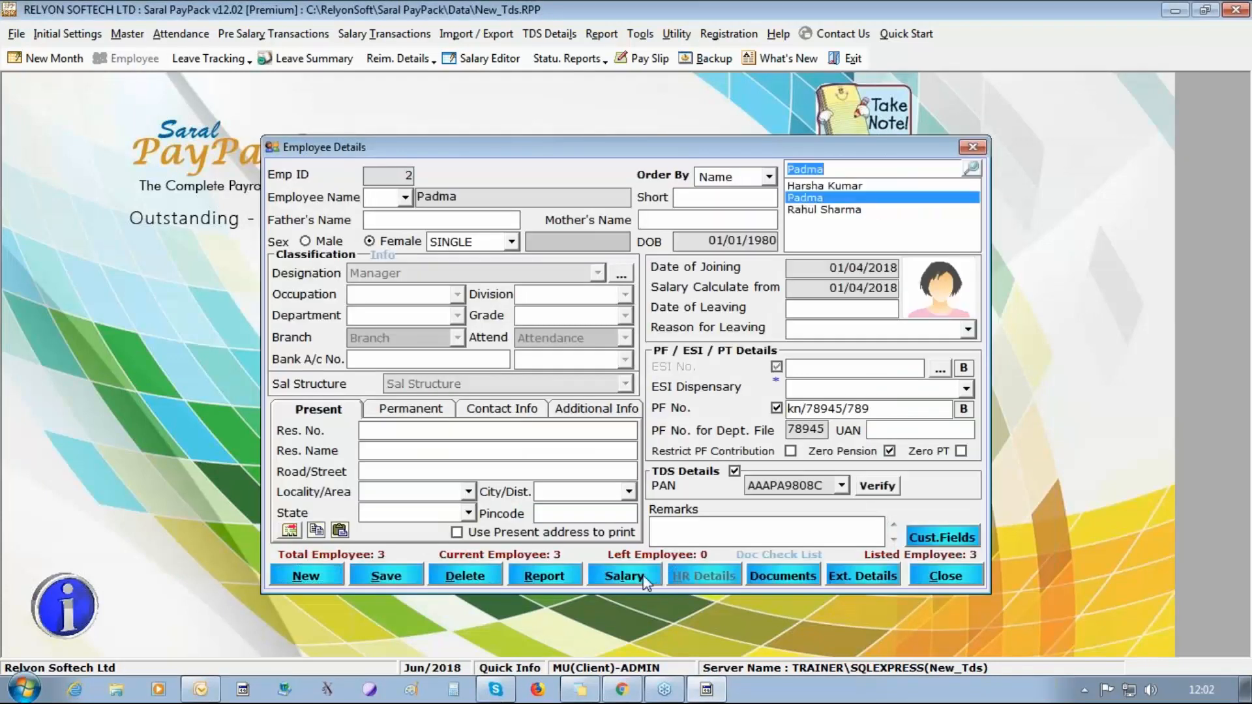
click(625, 575)
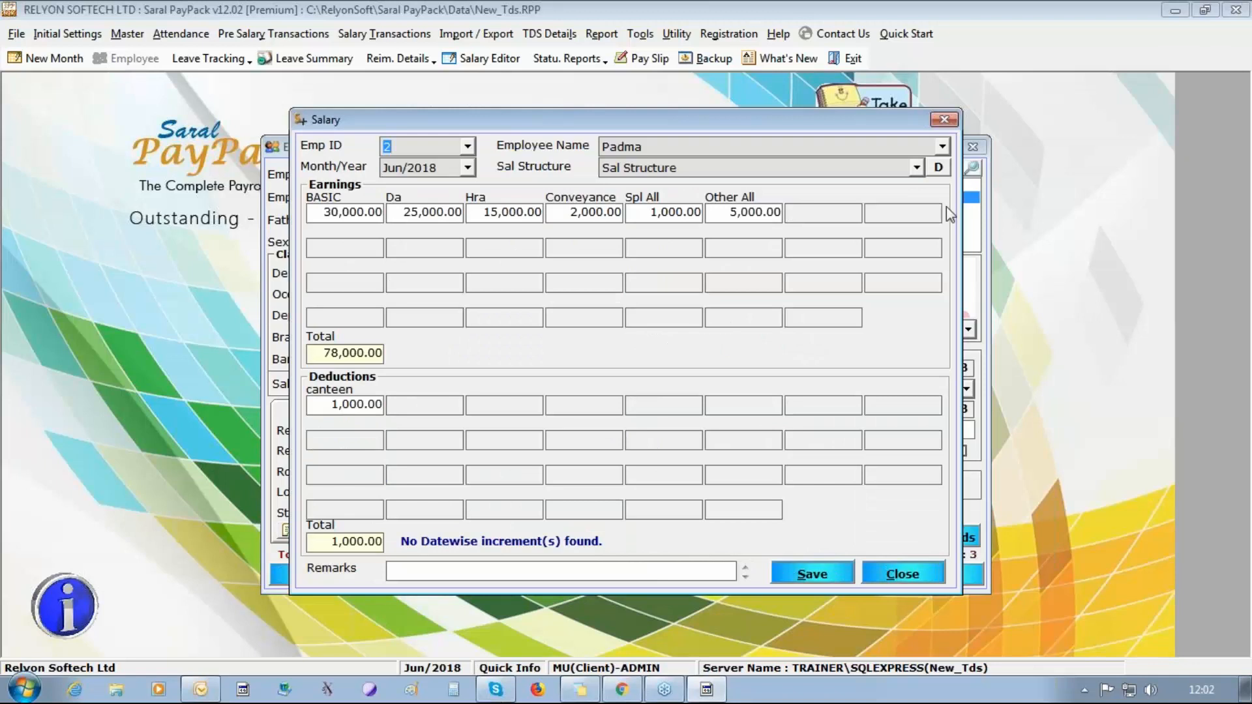
drag(318, 209, 961, 259)
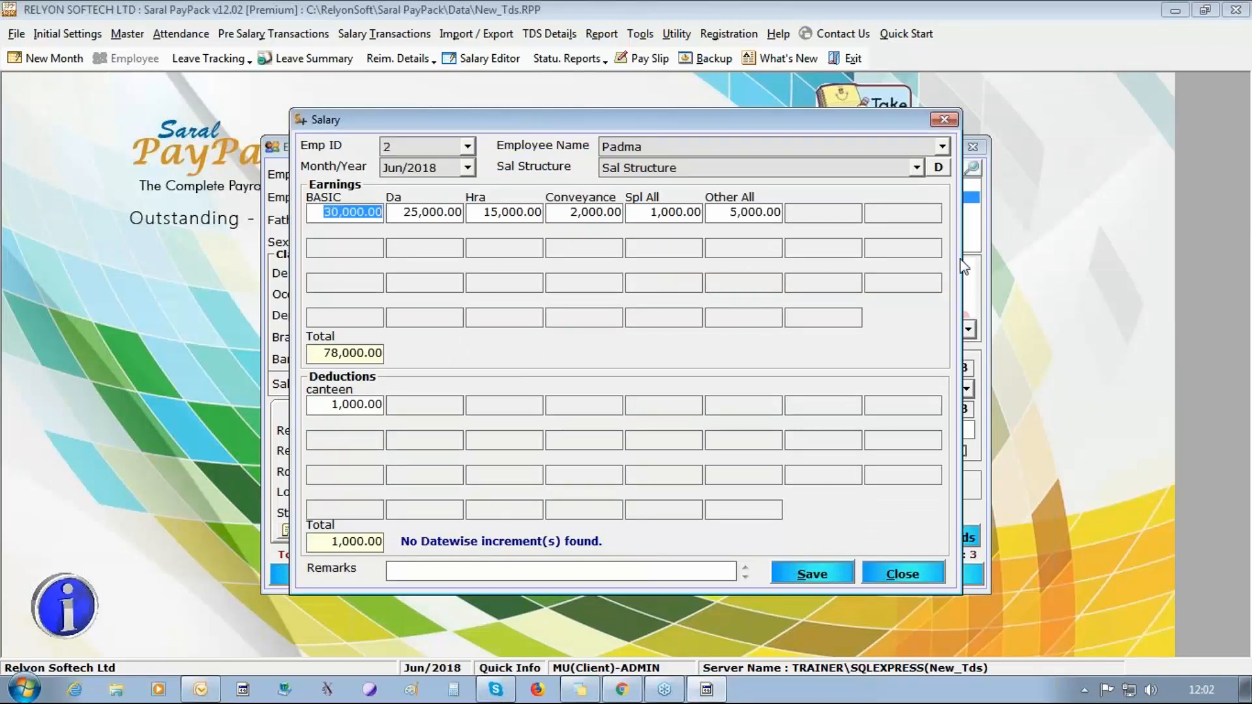
text(40000)
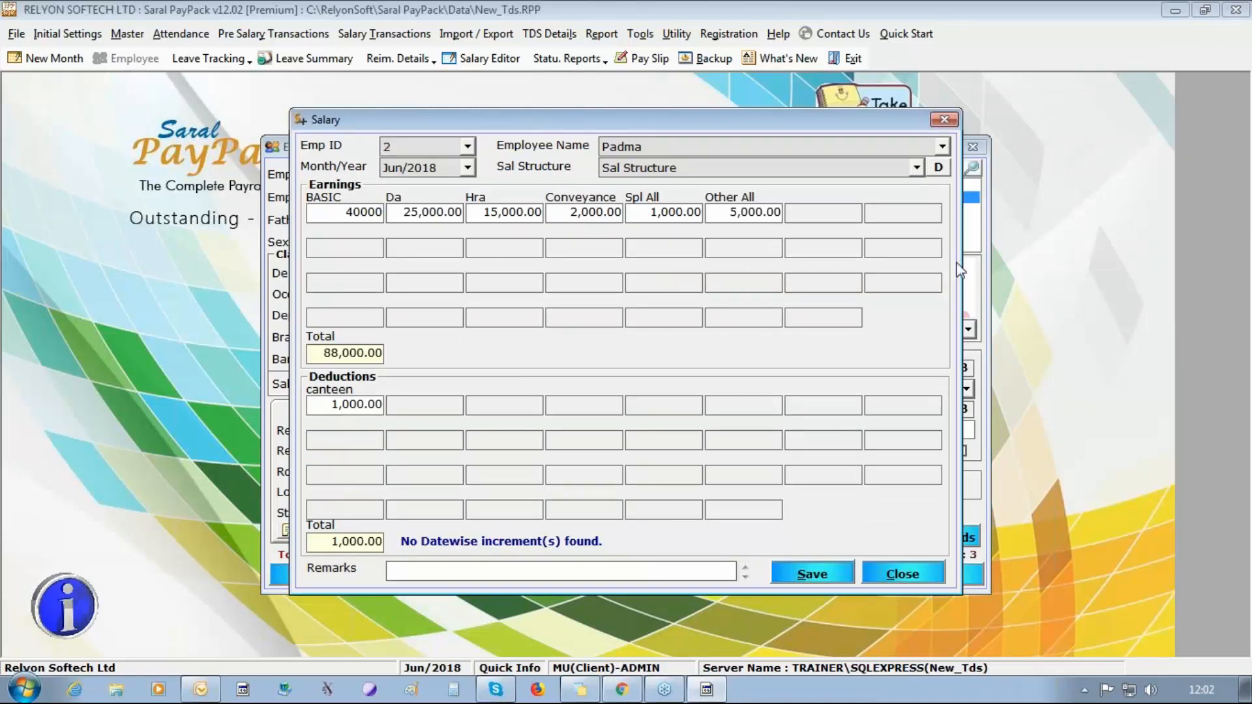
click(398, 210)
text(30)
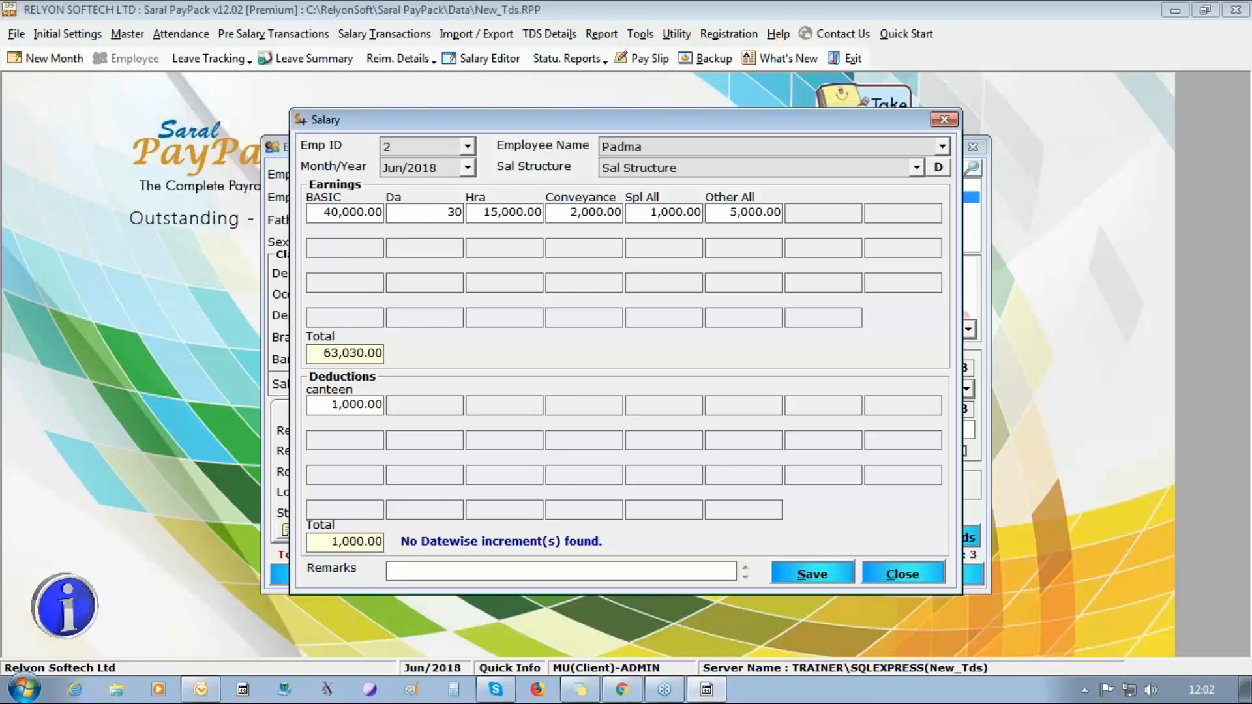
text(000)
click(812, 574)
click(649, 408)
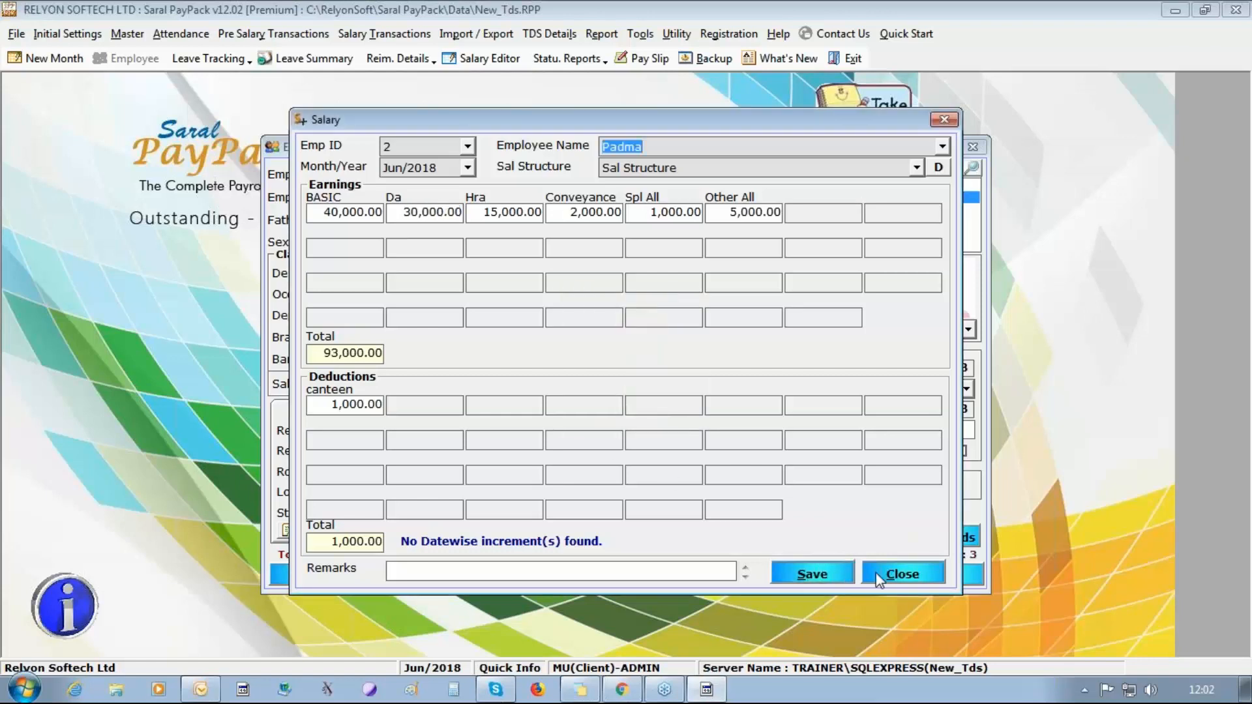
Close the salary form, save the employee's record and close Employee Details.
click(902, 574)
click(386, 576)
click(652, 409)
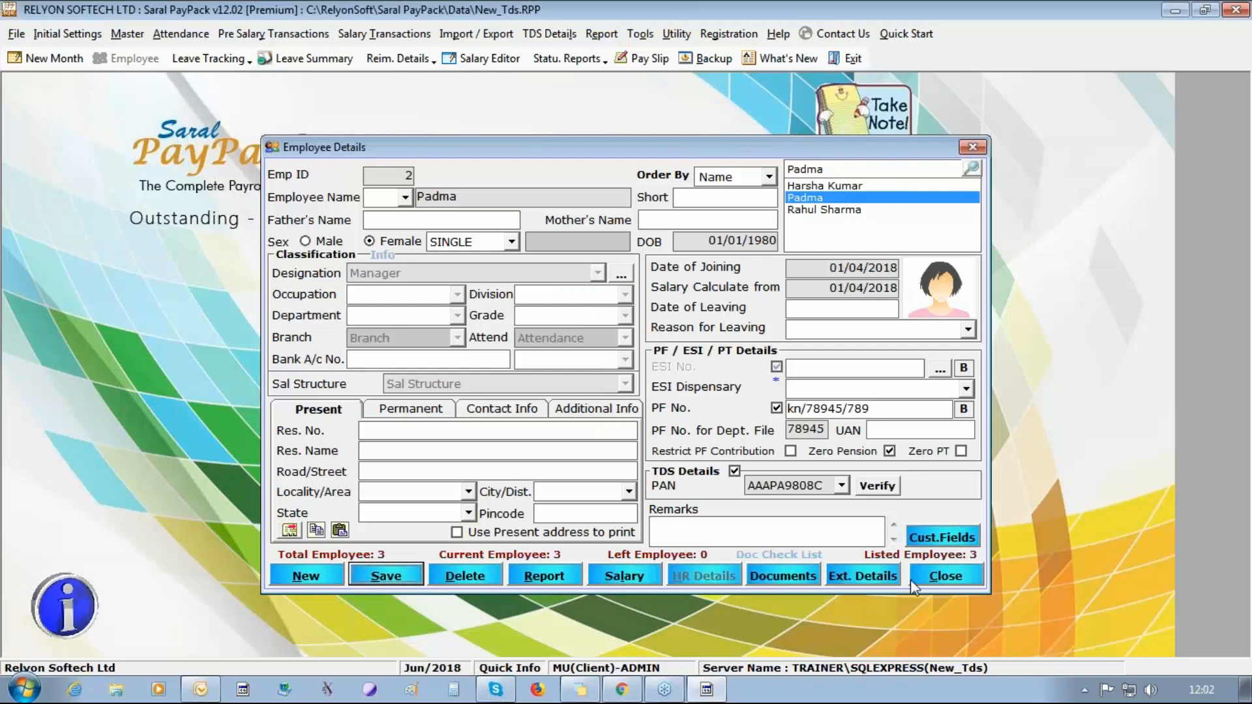
click(930, 580)
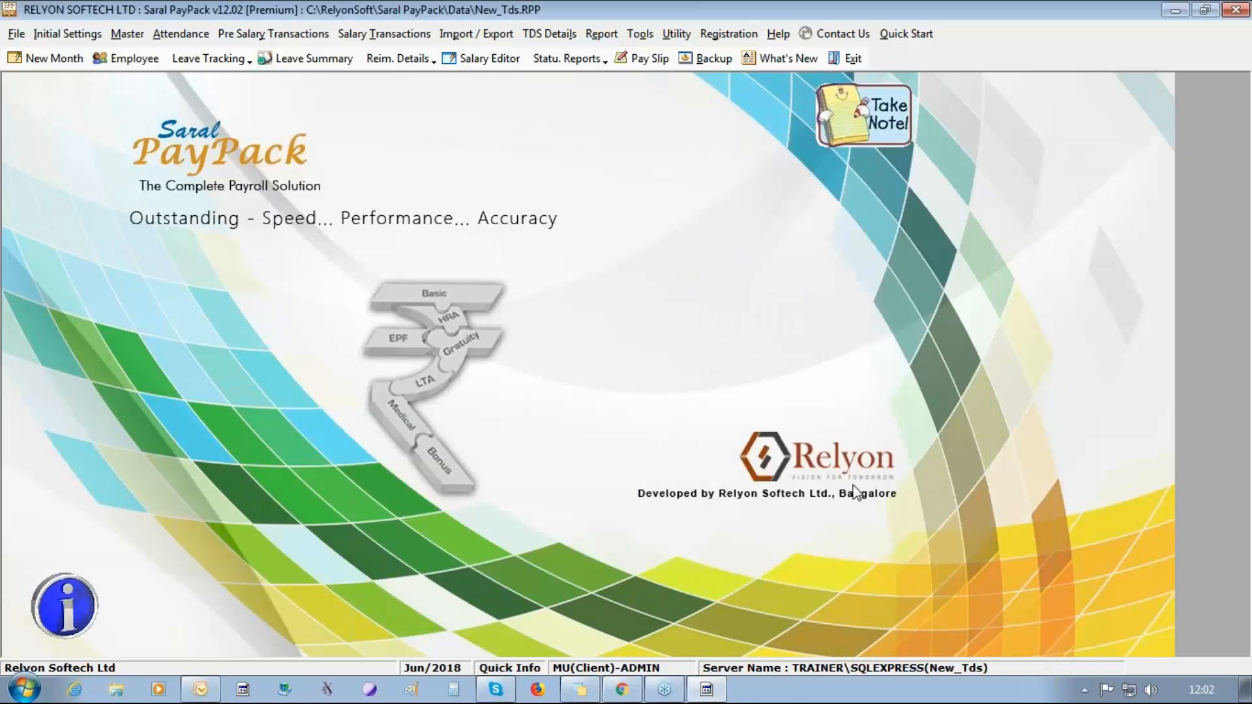
Reopen Arrears, accepting the salary and theoretical salary calculation updates, and load the ARREARS definition.
click(431, 36)
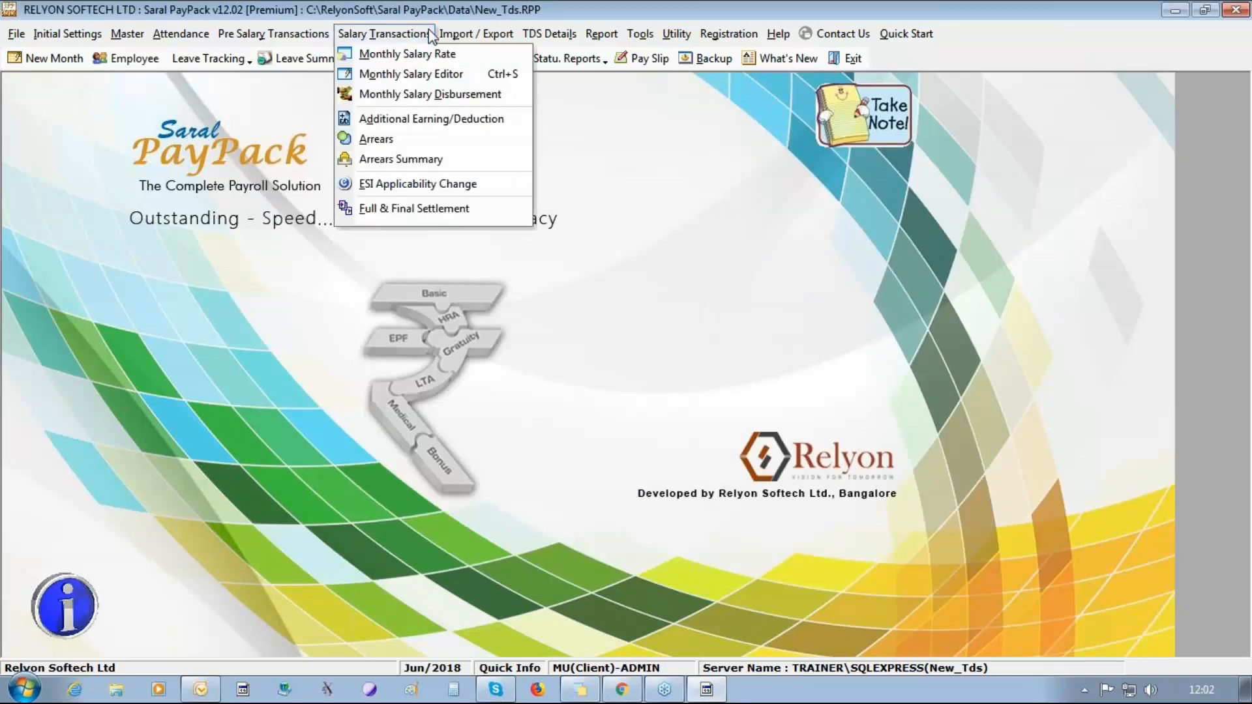
click(433, 138)
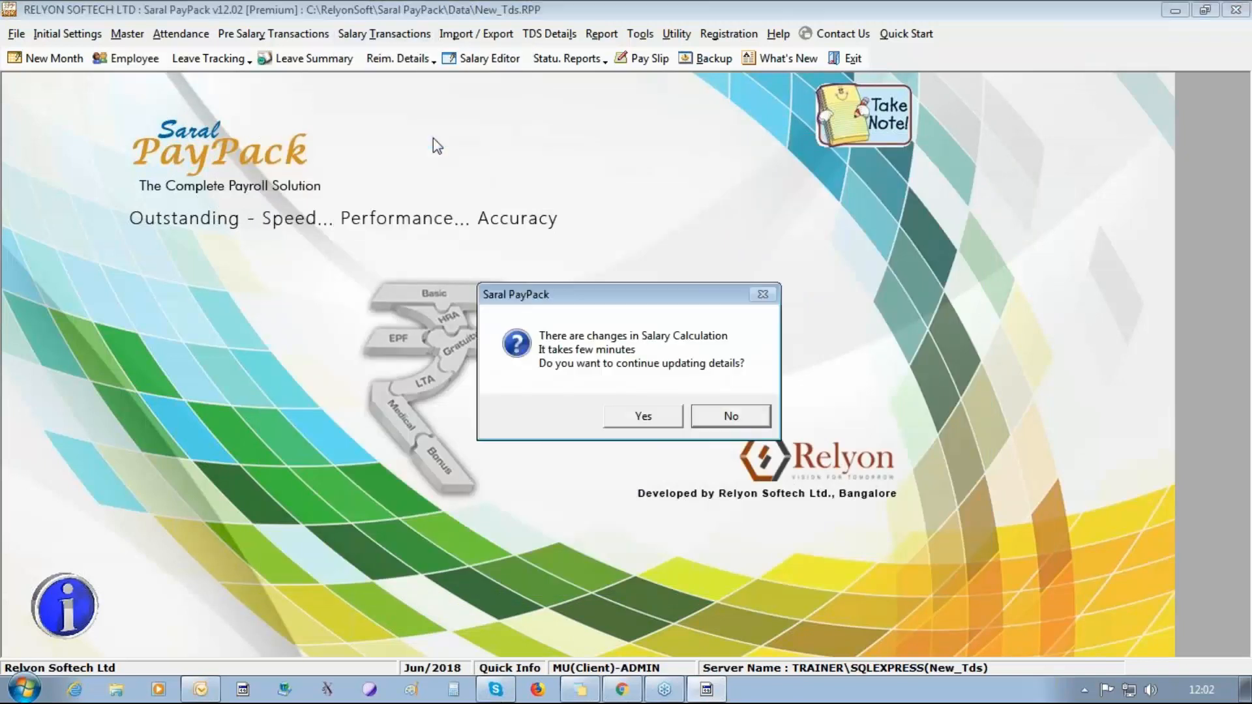
click(646, 415)
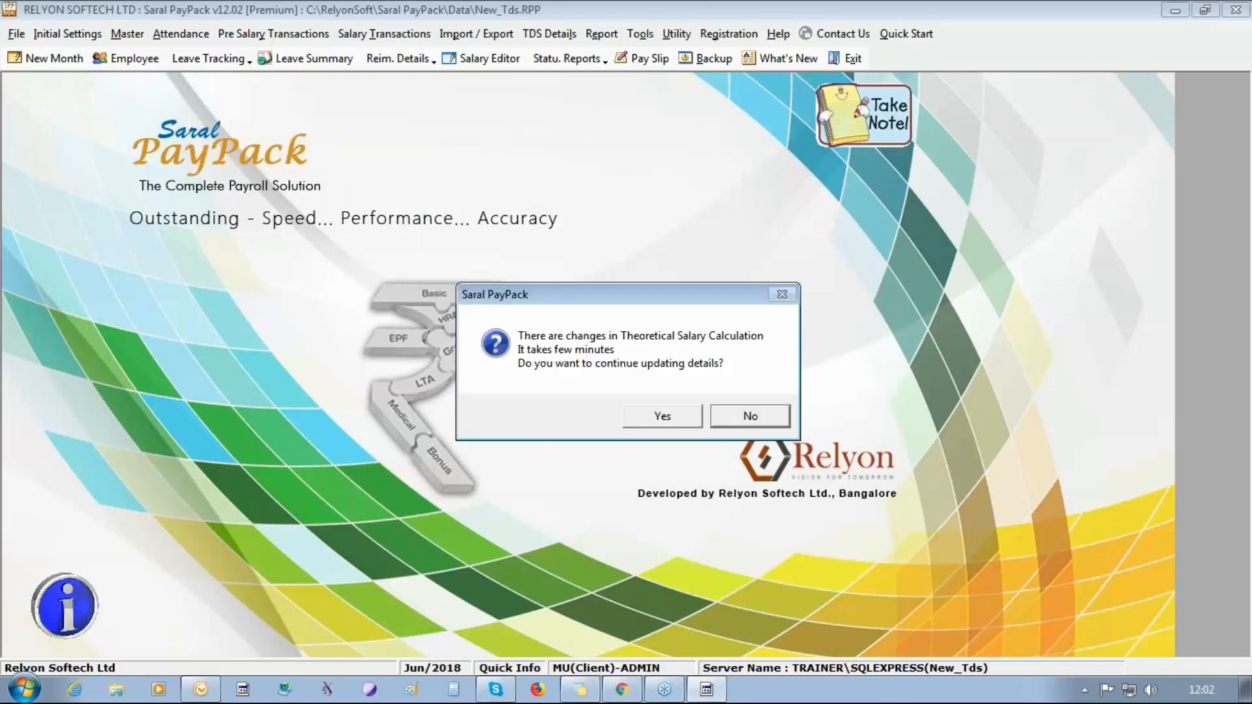
click(646, 416)
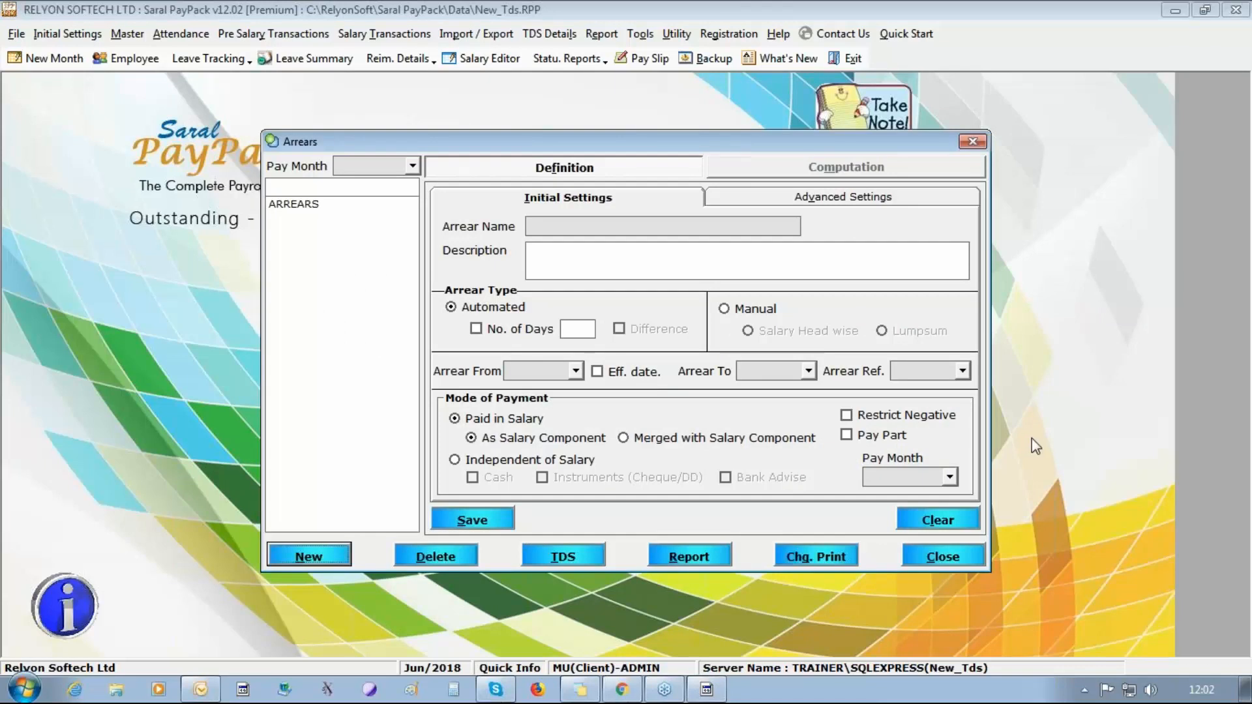
click(289, 207)
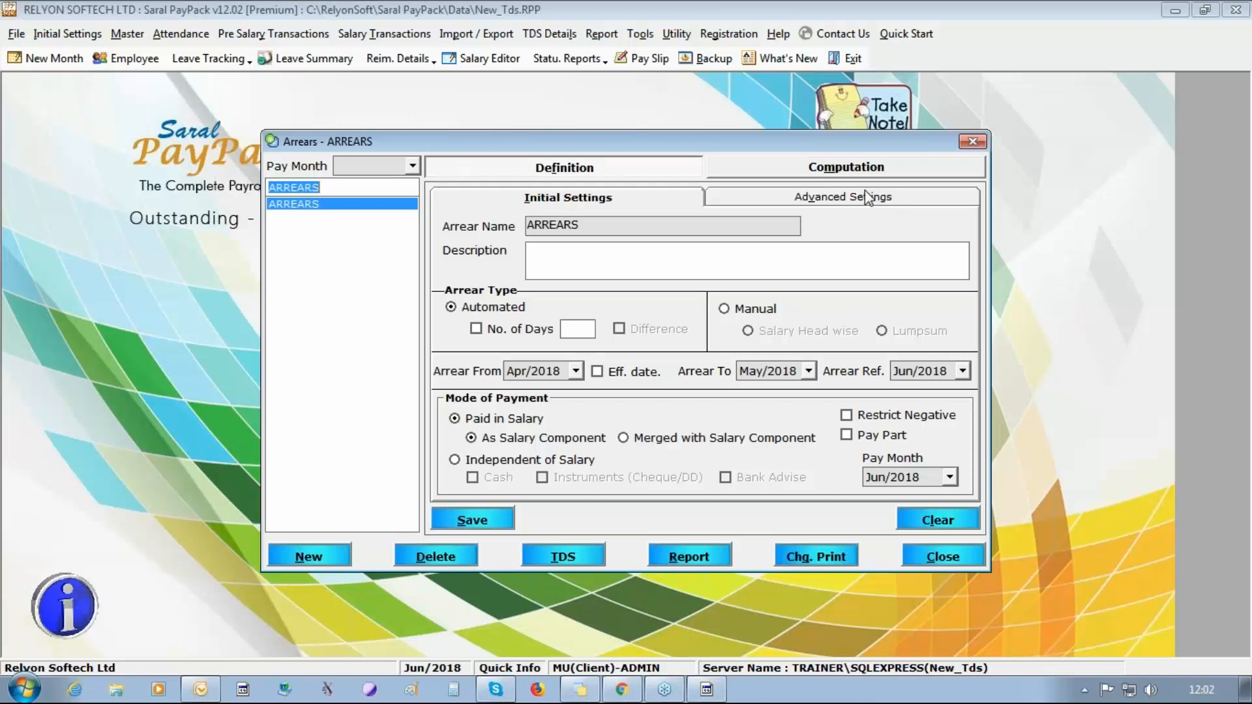
Add the second listed employee to the ARREARS computation and expand the month-wise breakup to review the Da arrears.
click(862, 167)
click(467, 520)
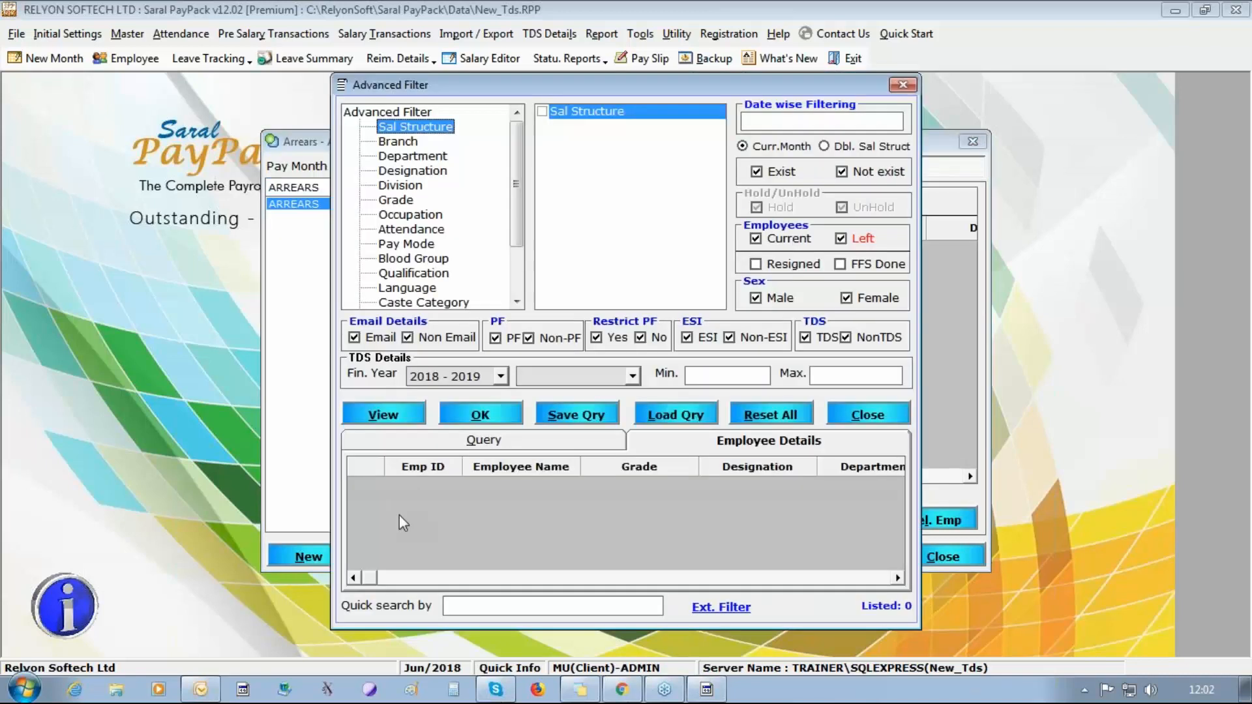
click(382, 415)
right_click(405, 535)
click(427, 539)
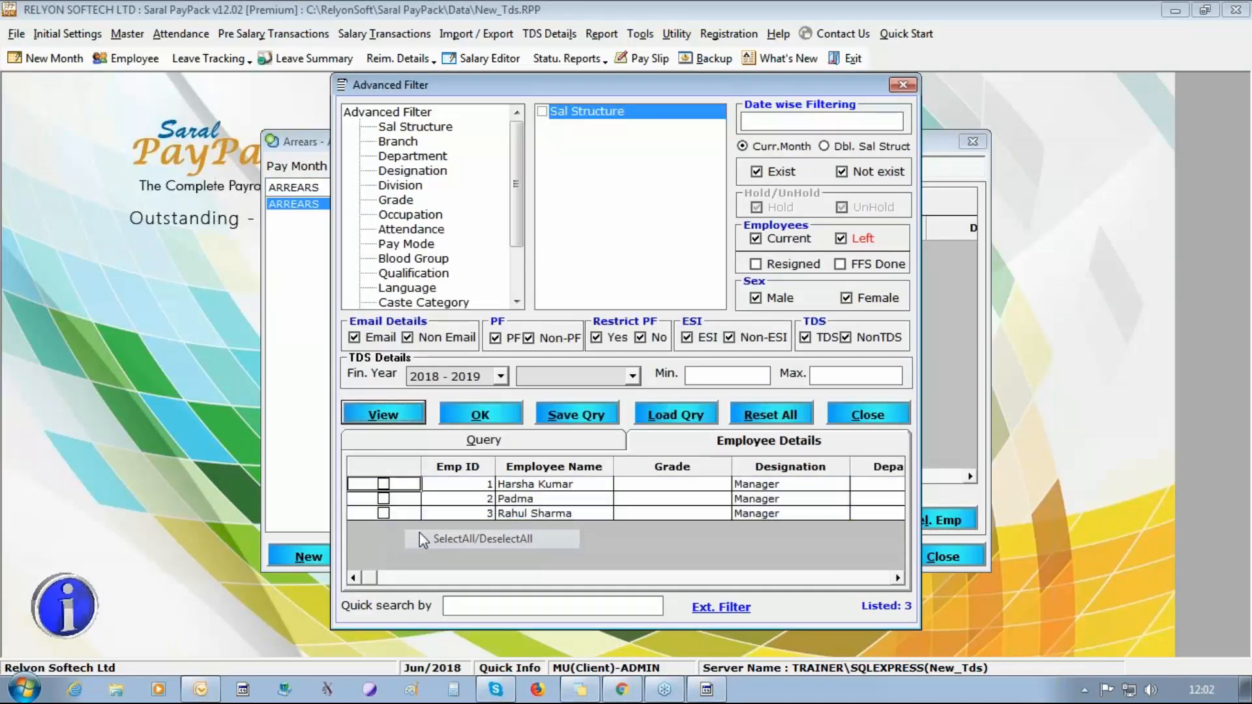
click(383, 499)
click(486, 423)
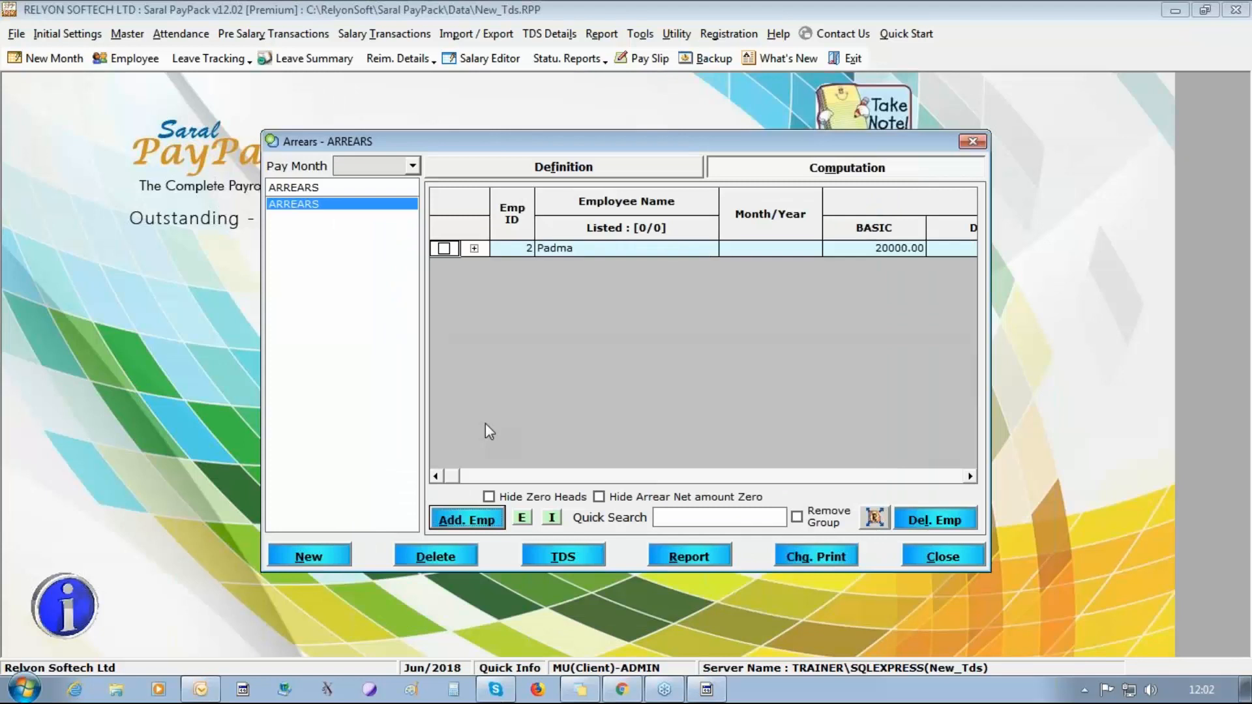
click(474, 248)
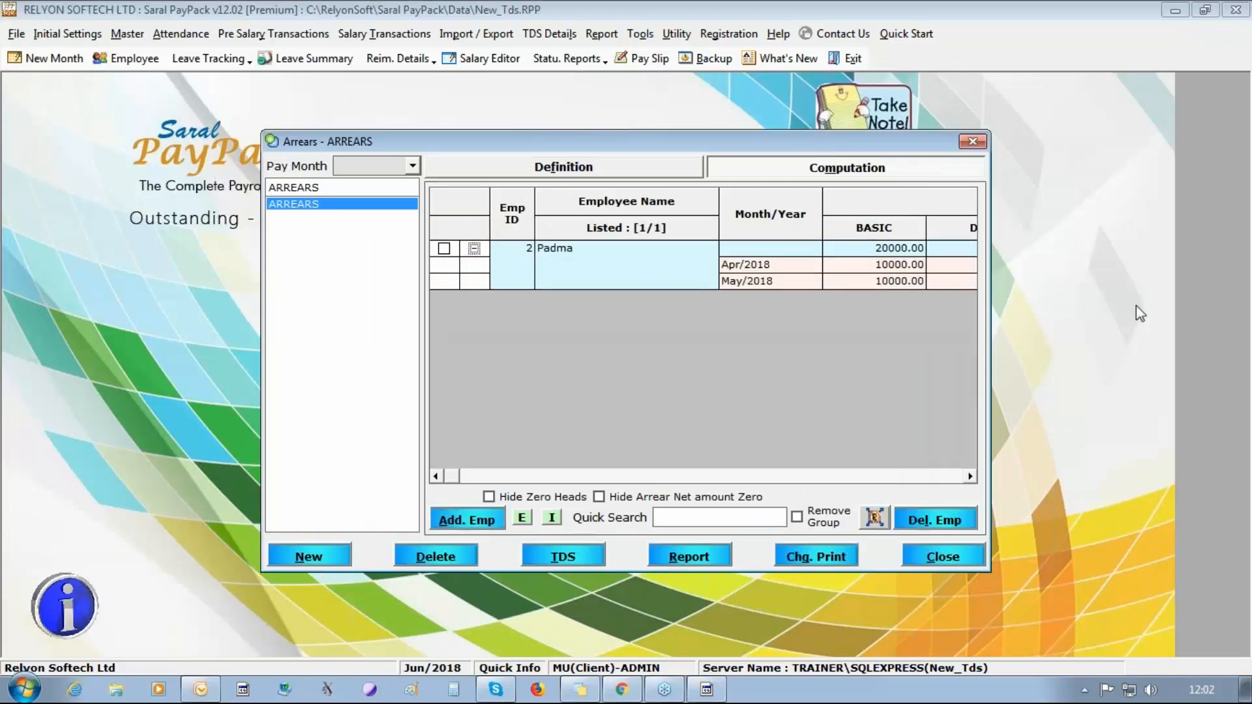
click(863, 272)
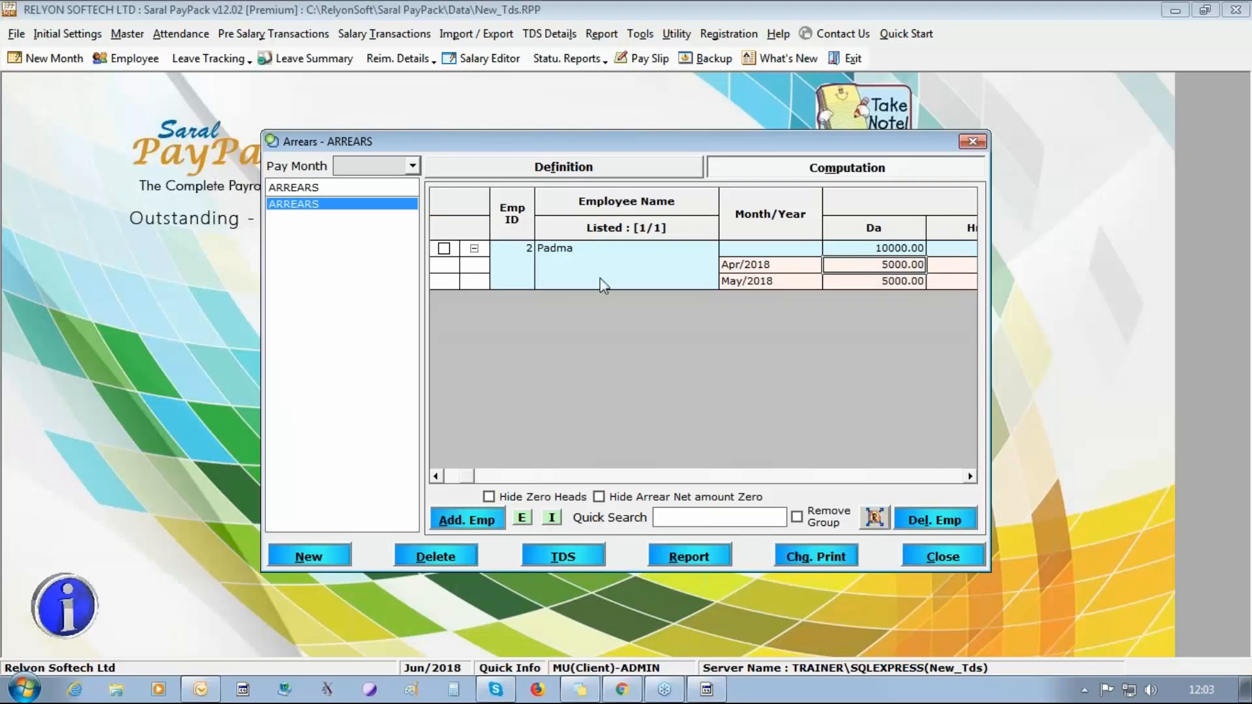
Try to compute the one-time tax on ARREARS for all listed entries, and close the Arrears form.
click(444, 249)
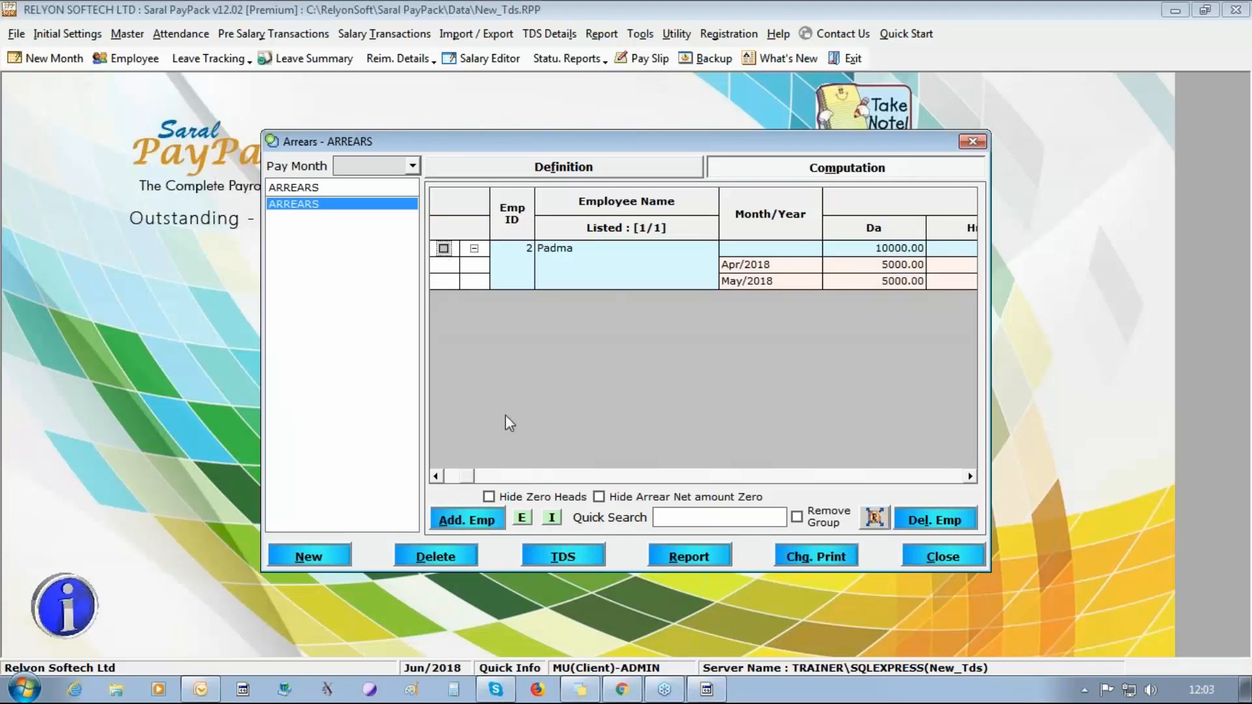
click(563, 556)
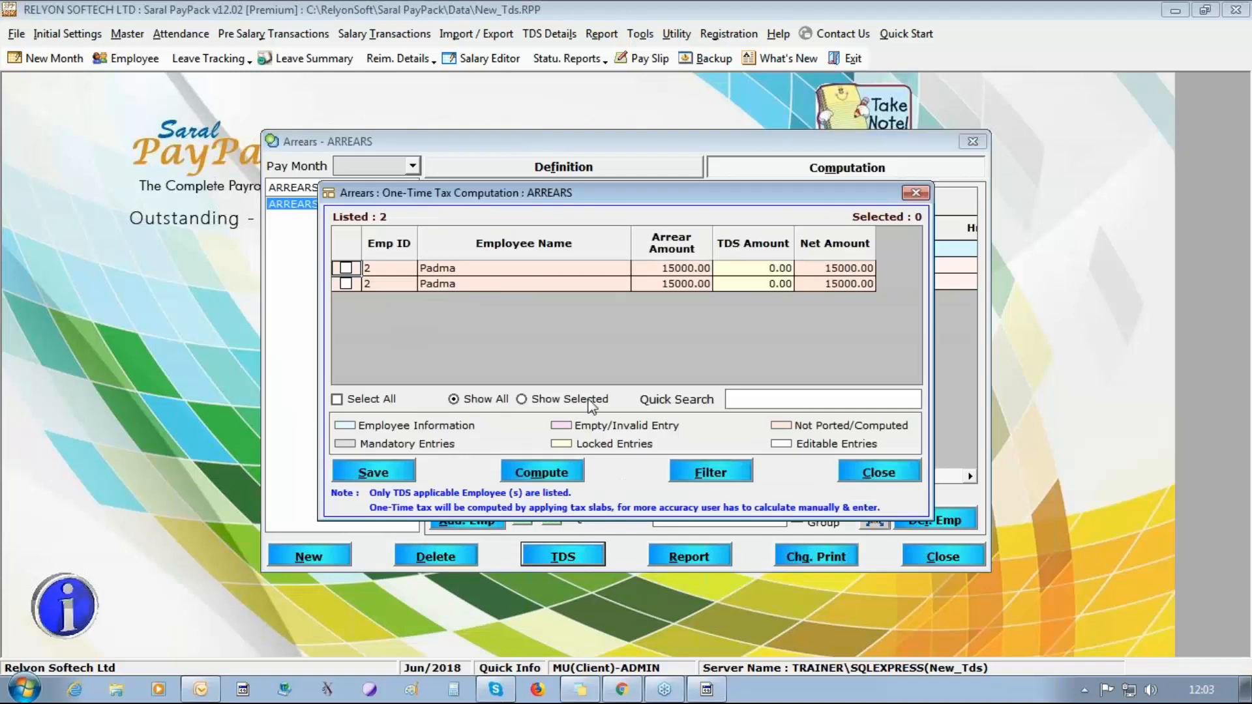
click(370, 406)
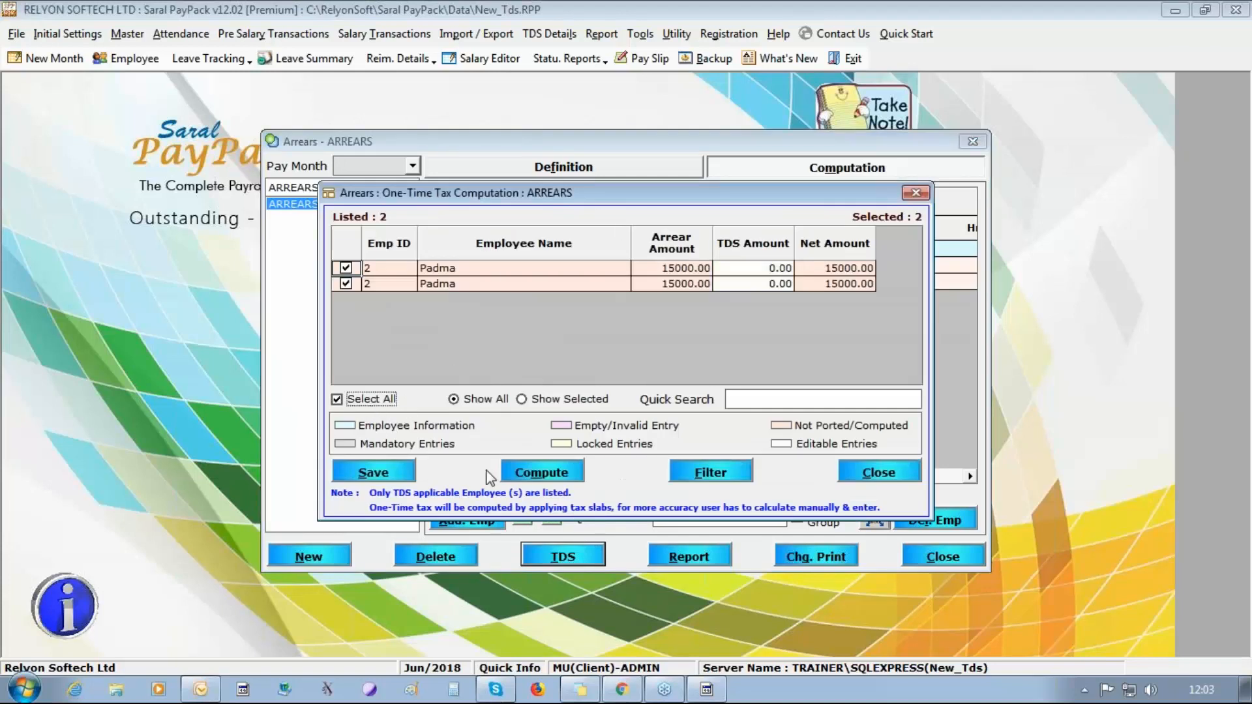
click(531, 477)
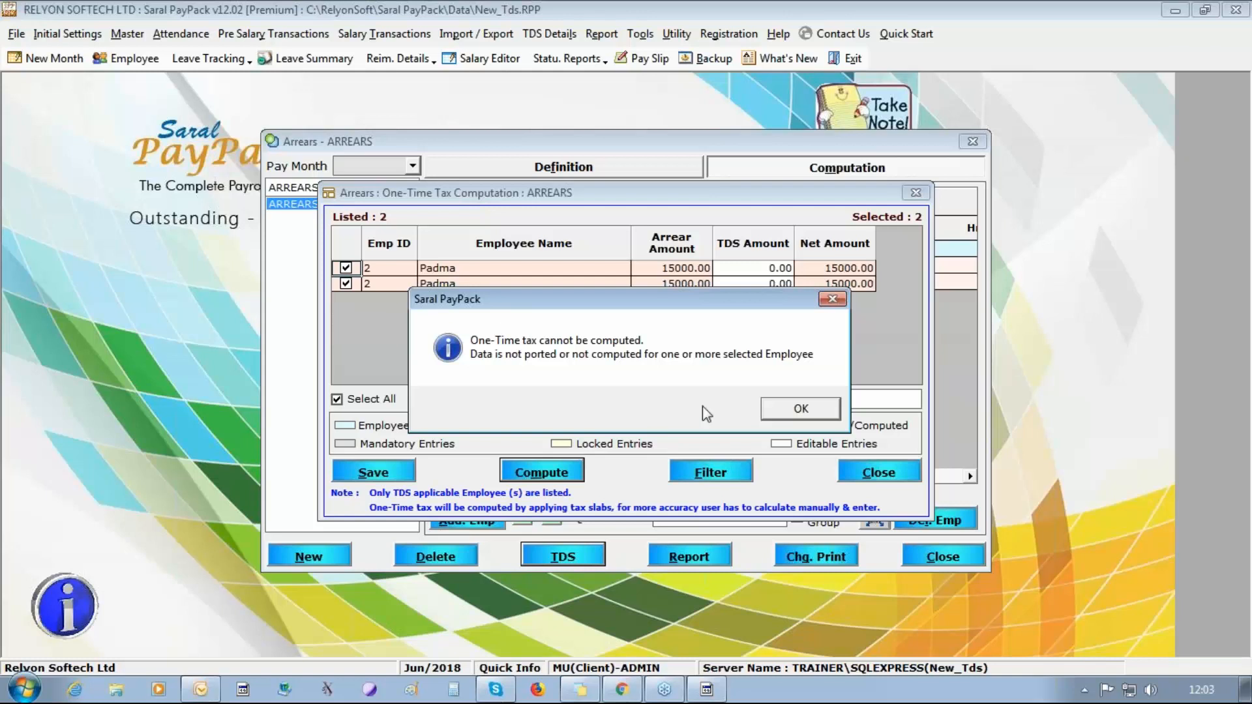
click(797, 410)
click(891, 473)
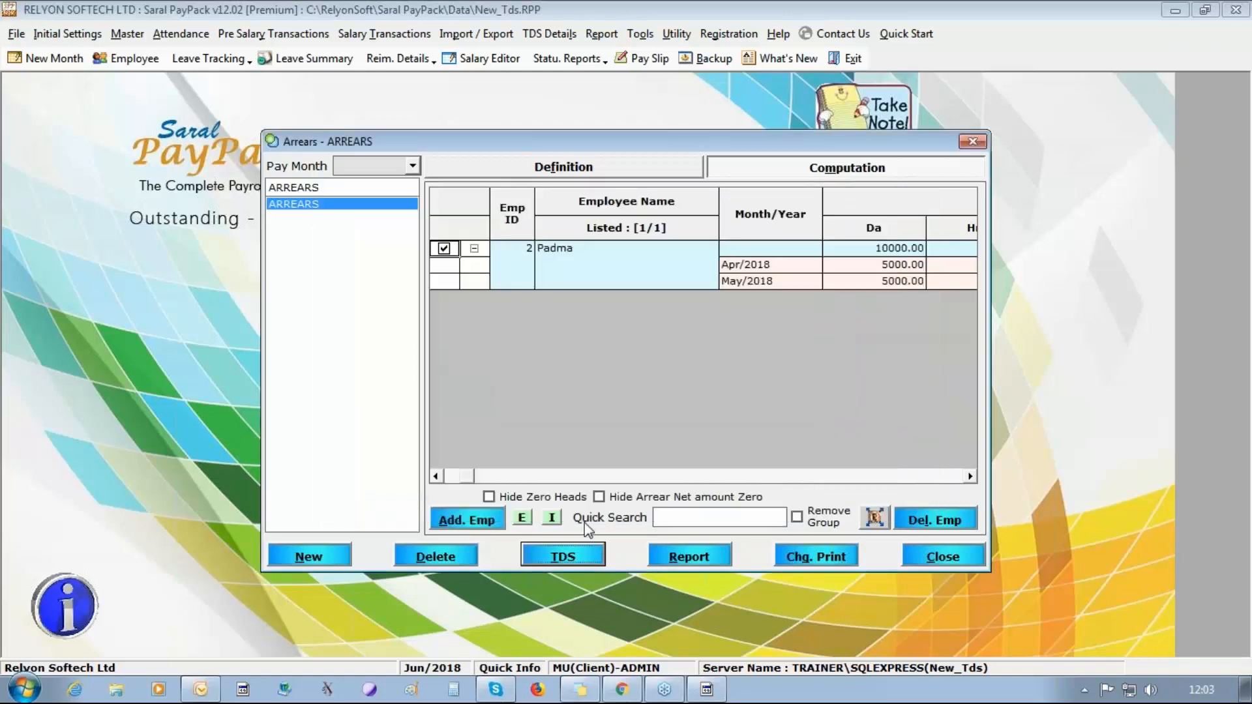
click(945, 558)
Open the TDS Port Details form, agreeing to update the changed details and continue porting.
click(550, 34)
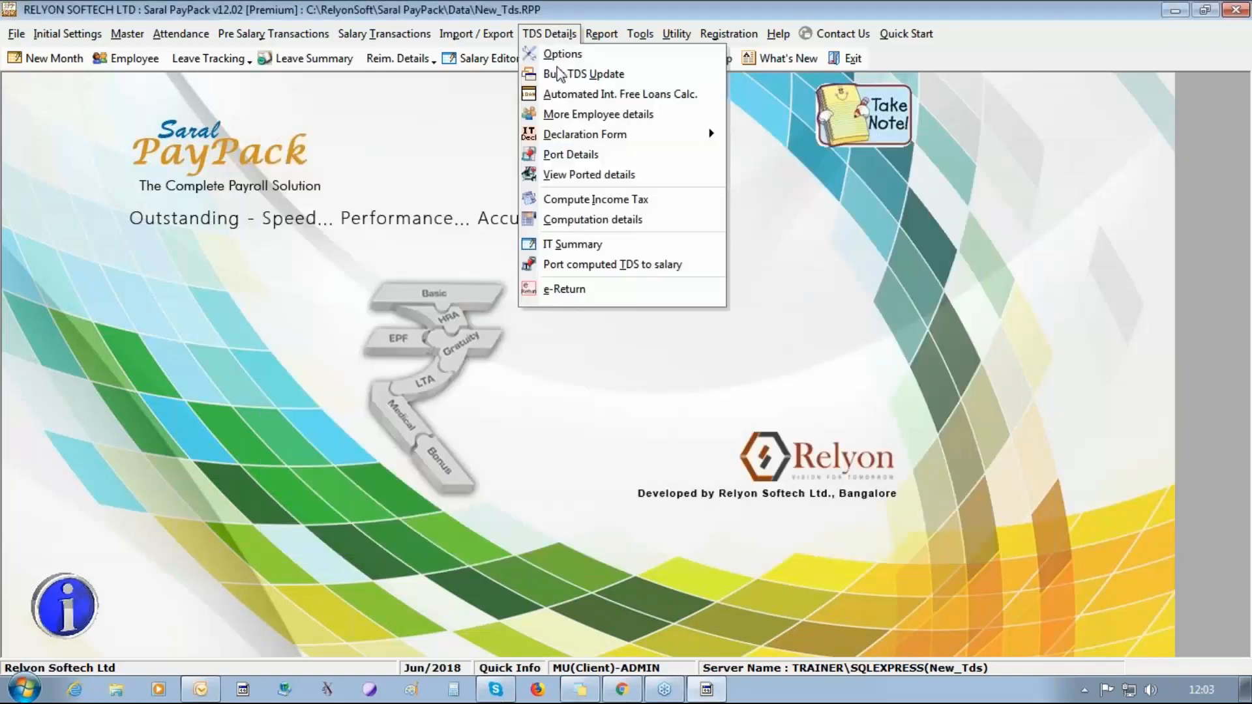
click(554, 154)
click(641, 421)
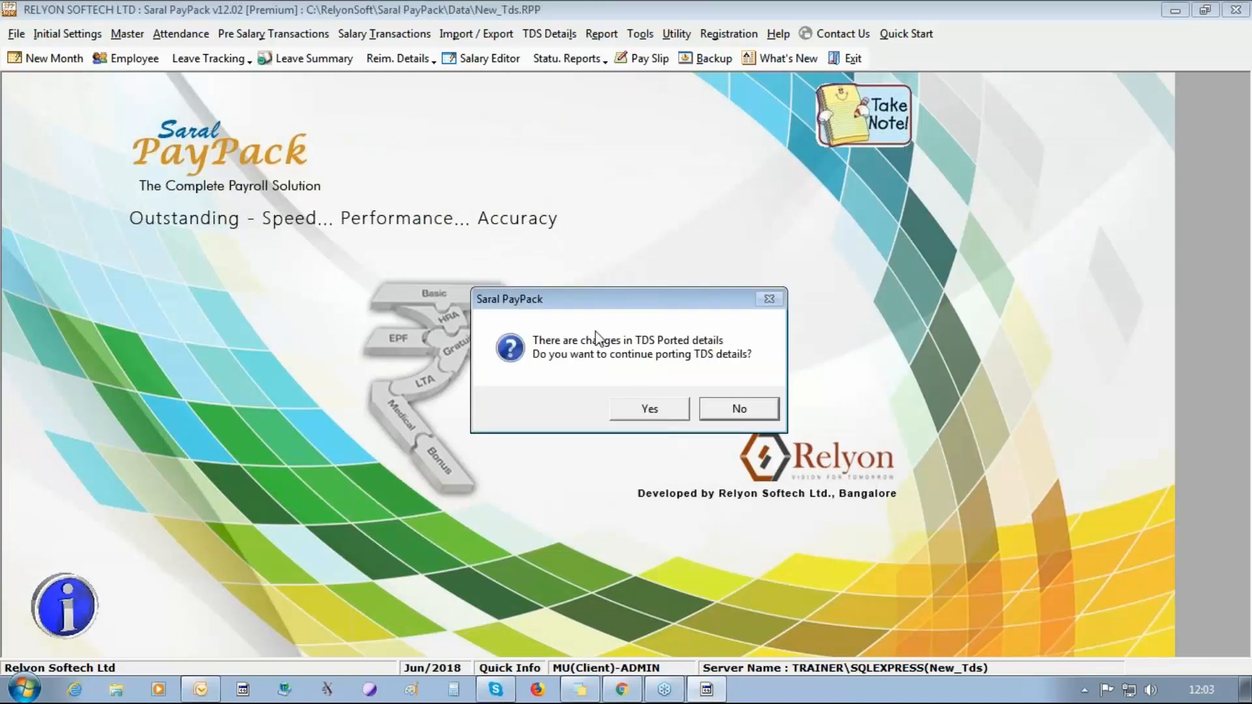
click(638, 404)
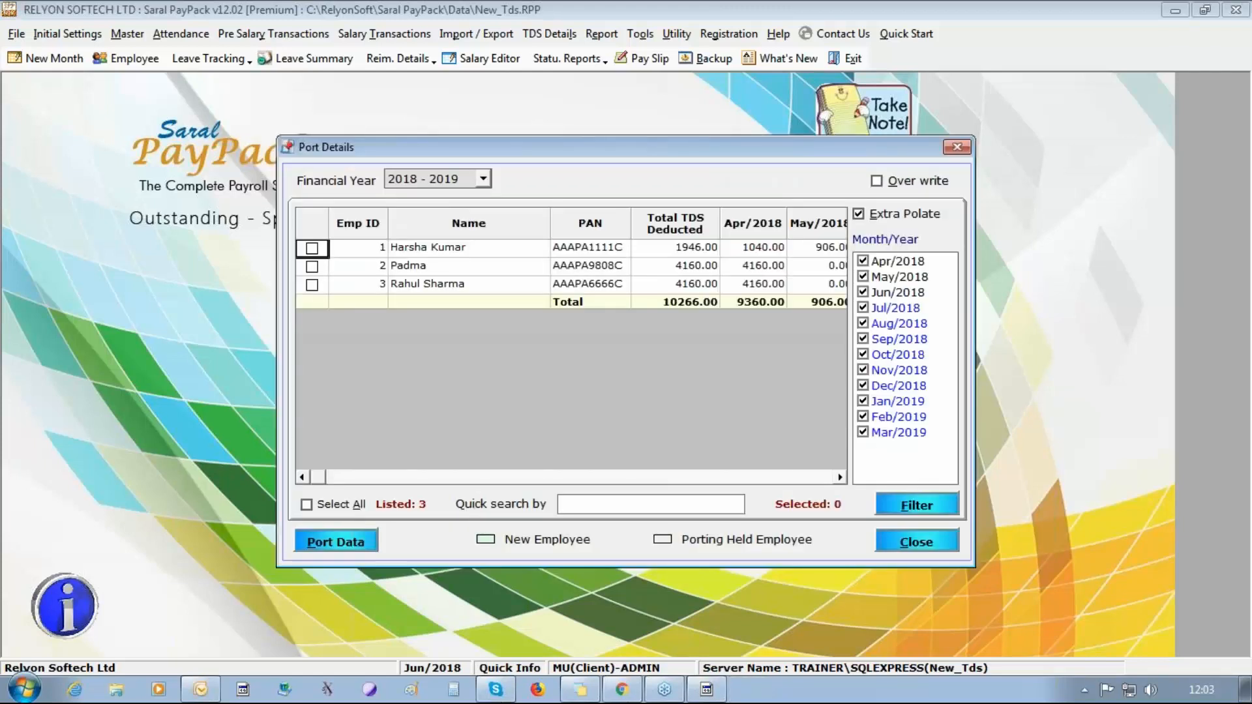
Port the 2018 - 2019 TDS data for all listed employees and close the form.
click(352, 505)
click(368, 541)
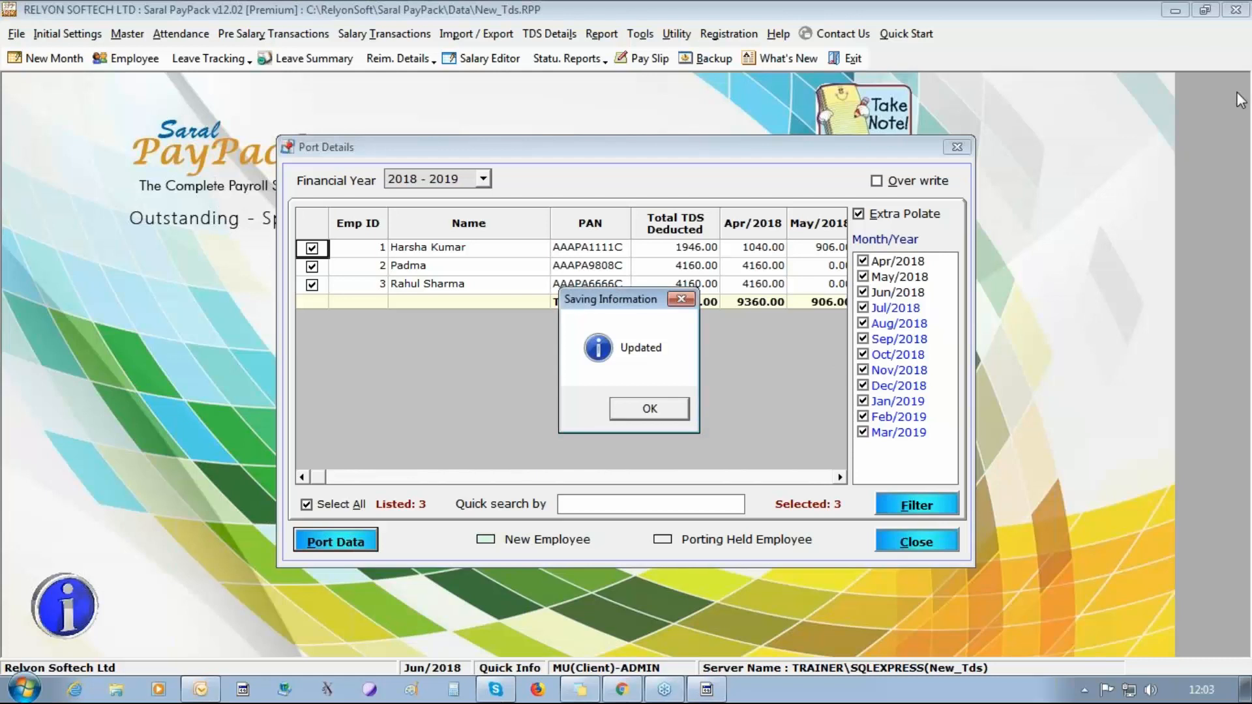
click(669, 413)
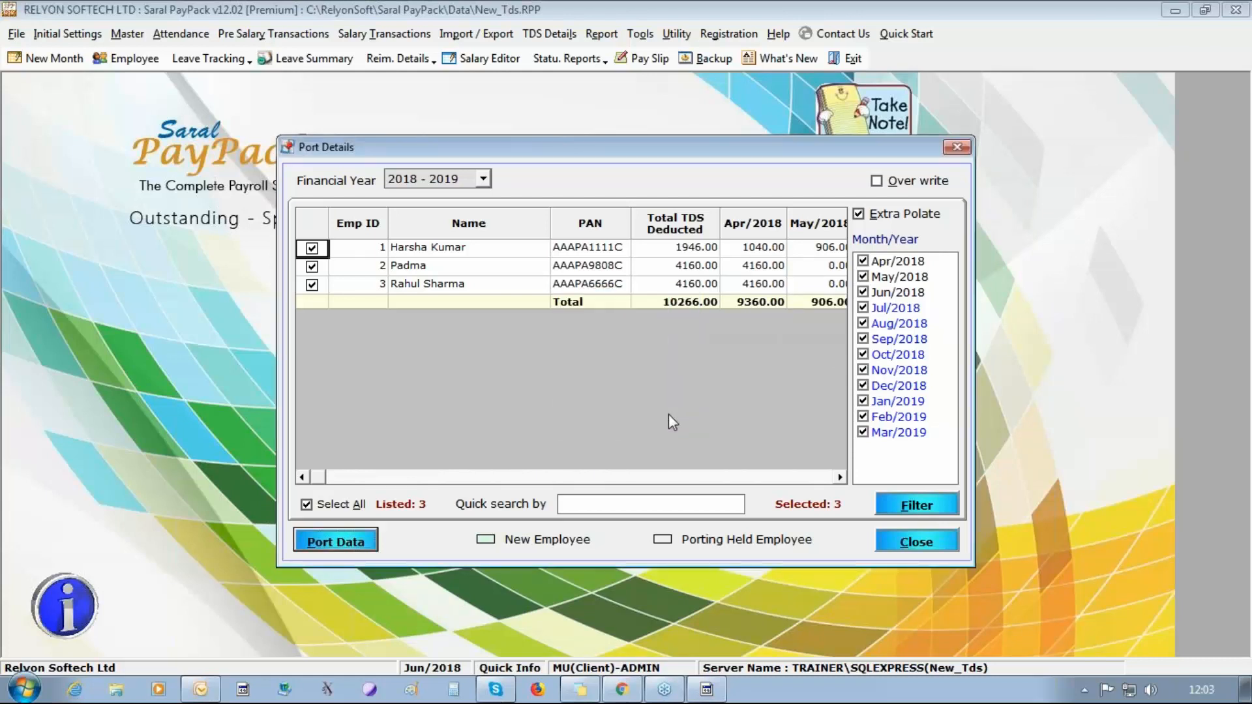
click(1232, 85)
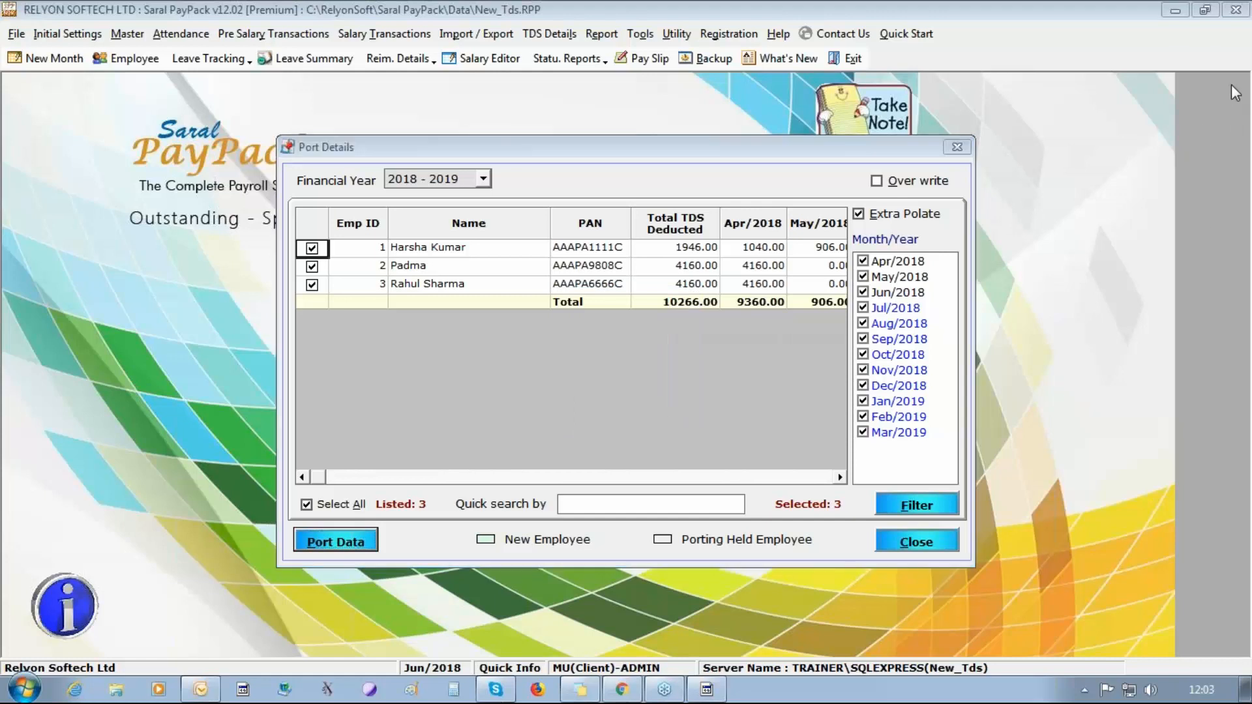
click(911, 547)
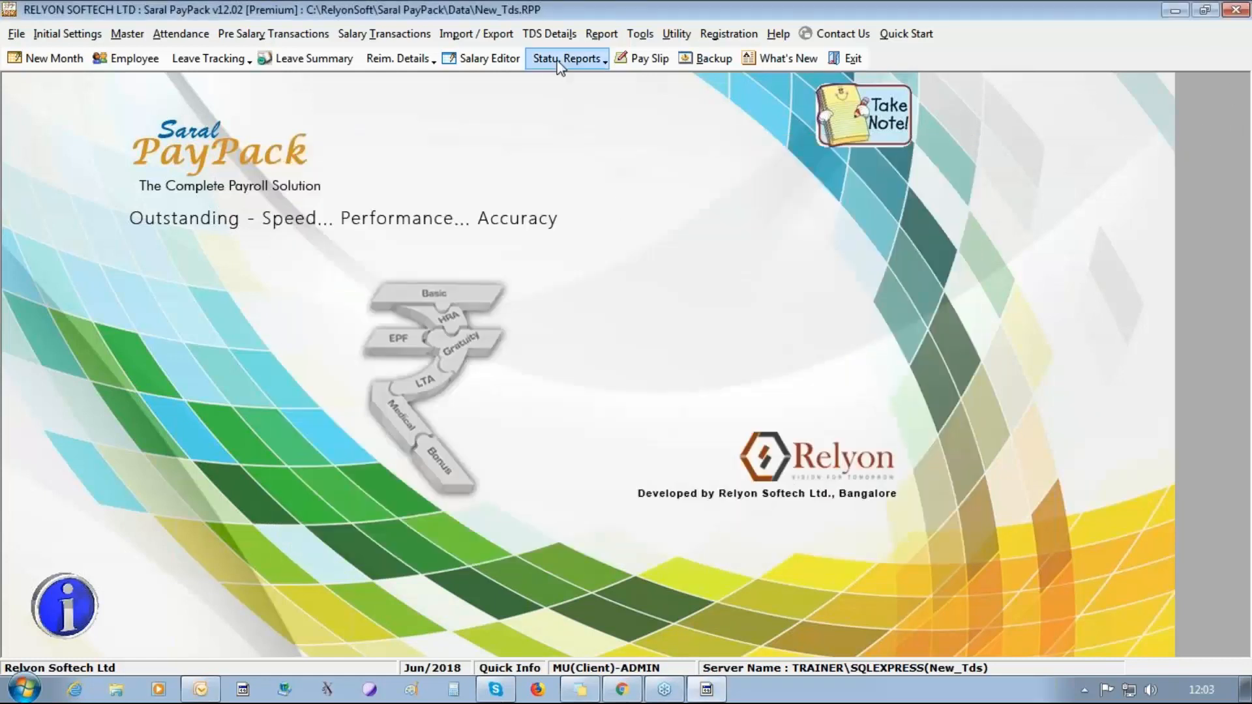
Compute the one-time tax on ARREARS for all listed entries and save the TDS amounts.
click(378, 38)
click(371, 139)
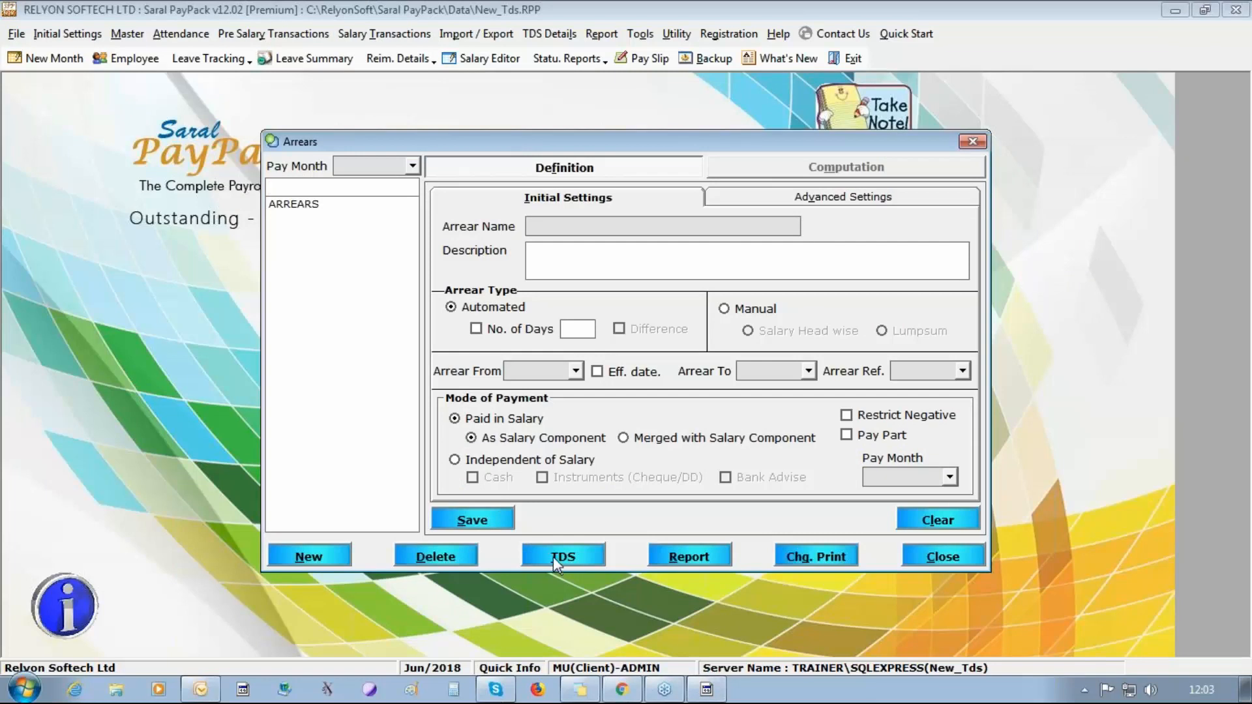
click(297, 205)
click(564, 555)
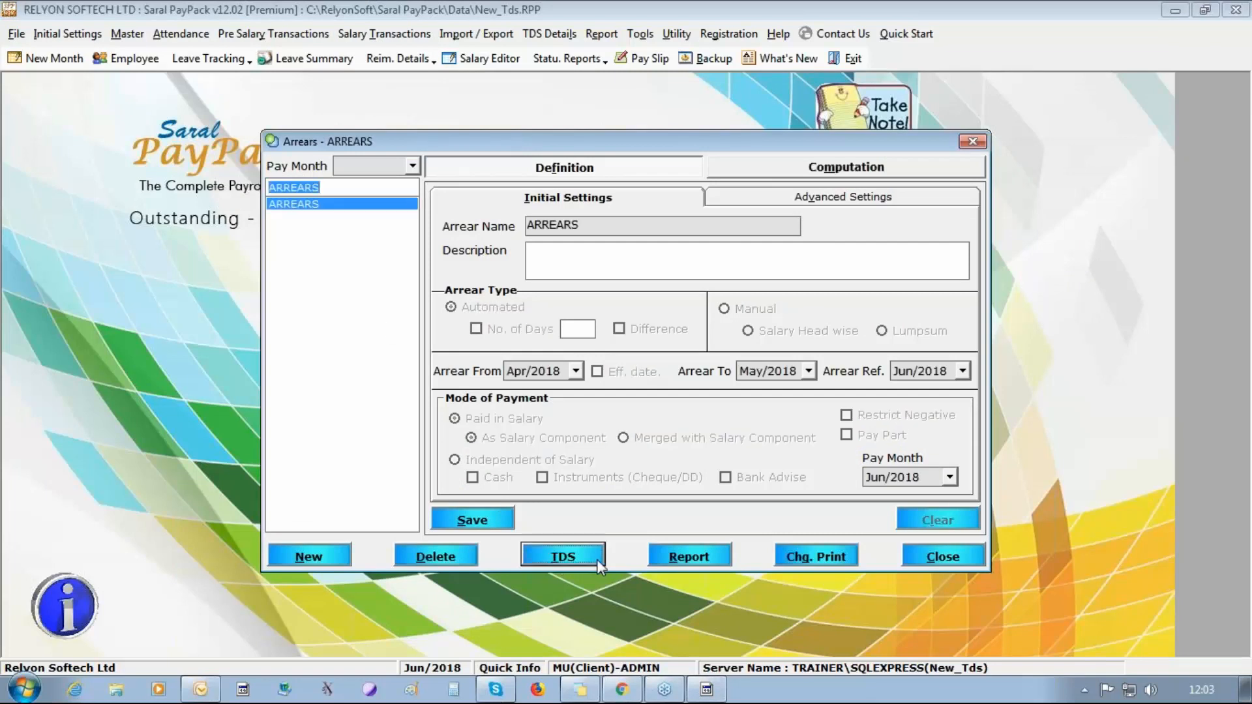
click(353, 402)
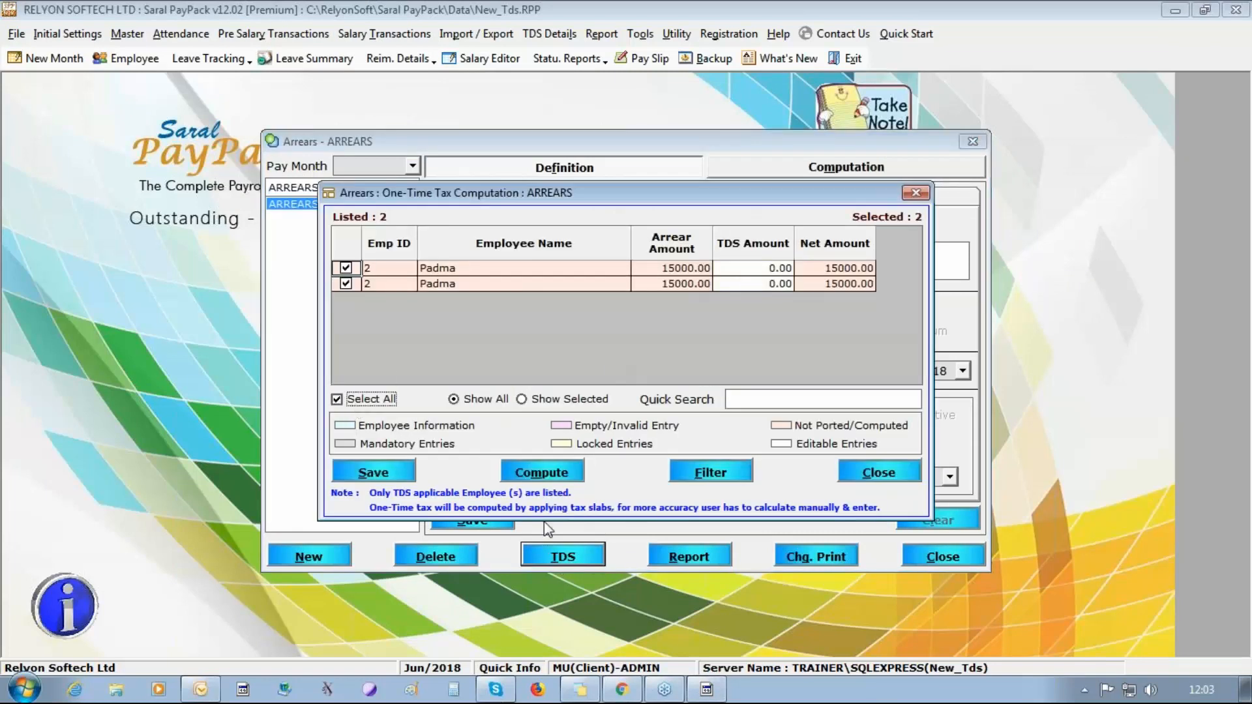
click(540, 475)
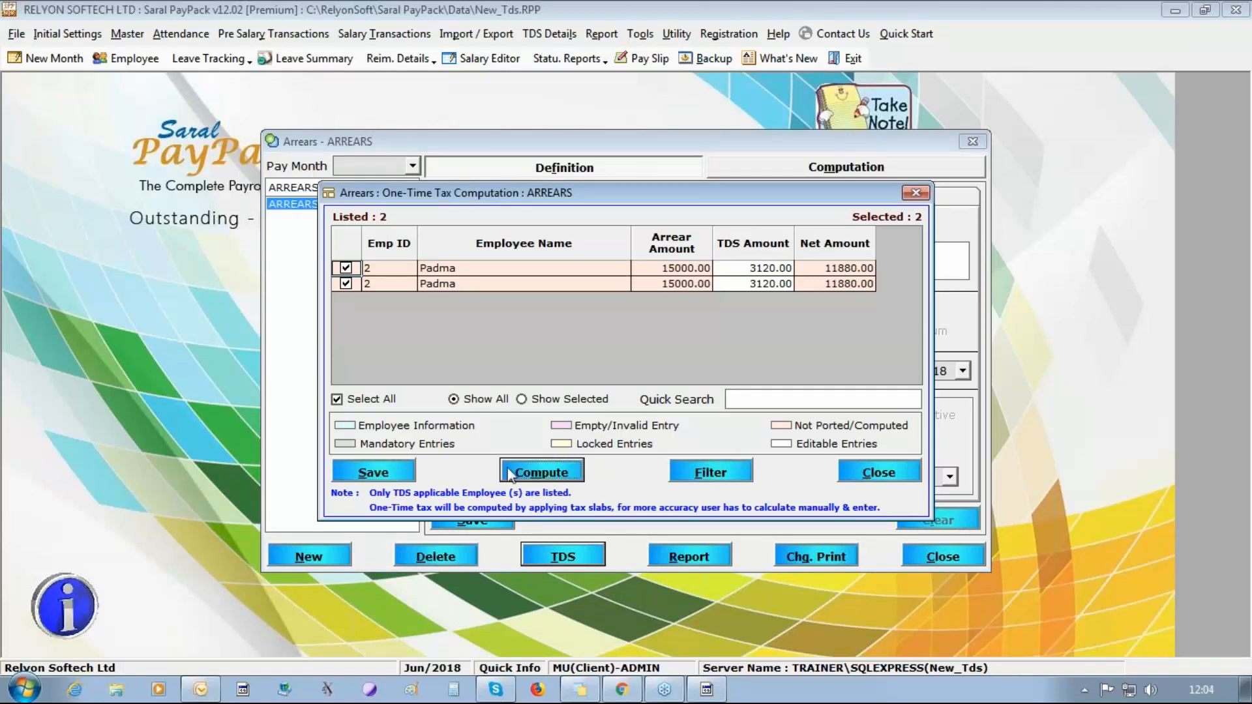
click(390, 473)
click(652, 412)
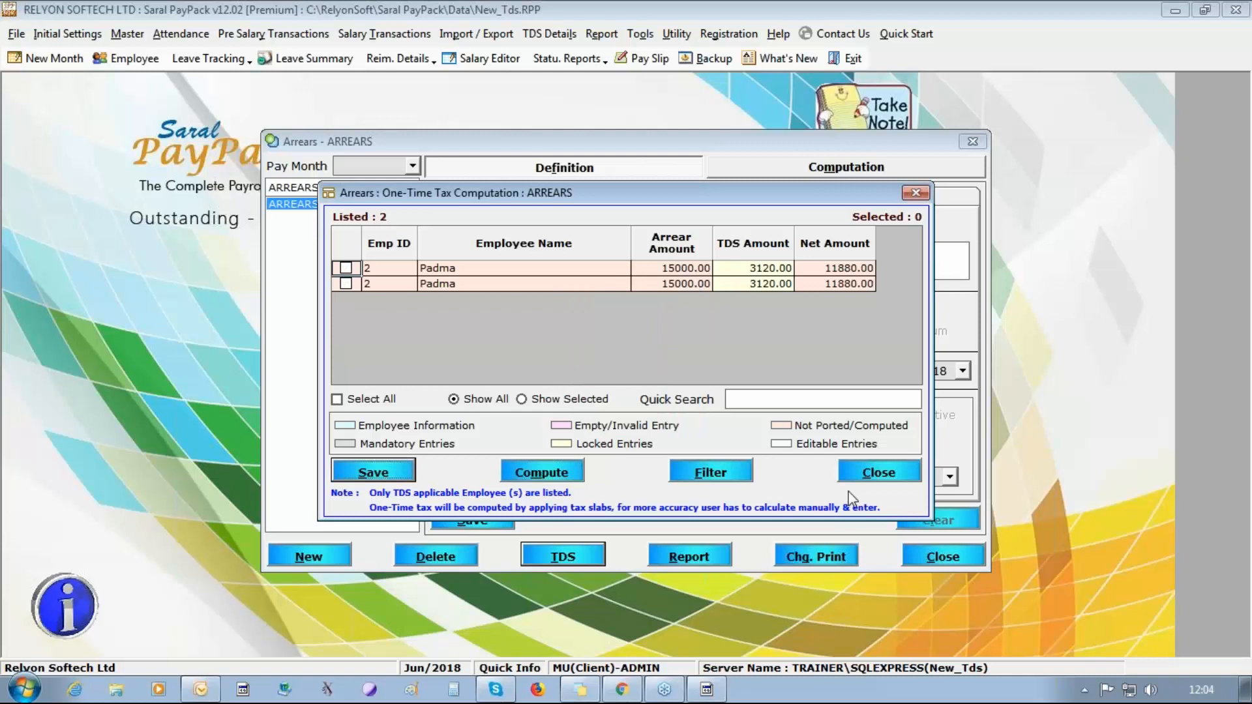
Close the one-time tax computation, save the ARREARS definition, and close the Arrears form.
click(900, 477)
click(464, 527)
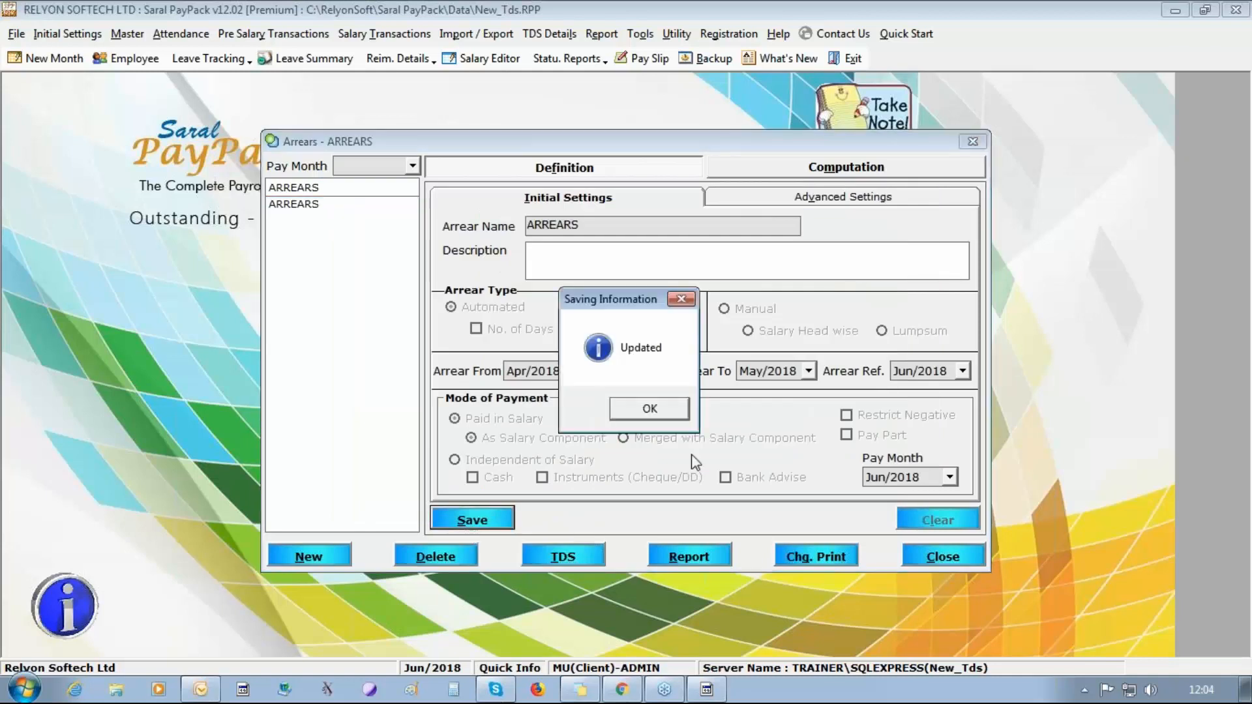
click(647, 409)
click(927, 559)
Compute income tax for the changed employees, agreeing to update the salary calculation changes, and close the computation.
click(549, 33)
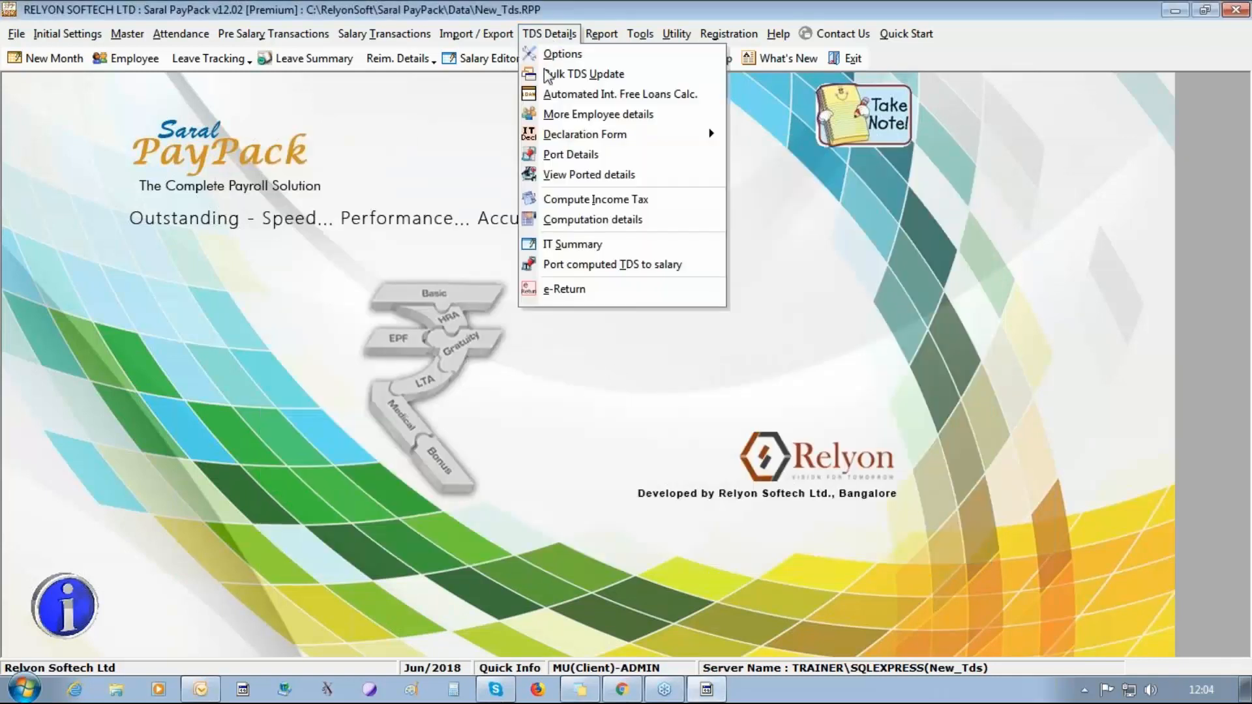
click(565, 199)
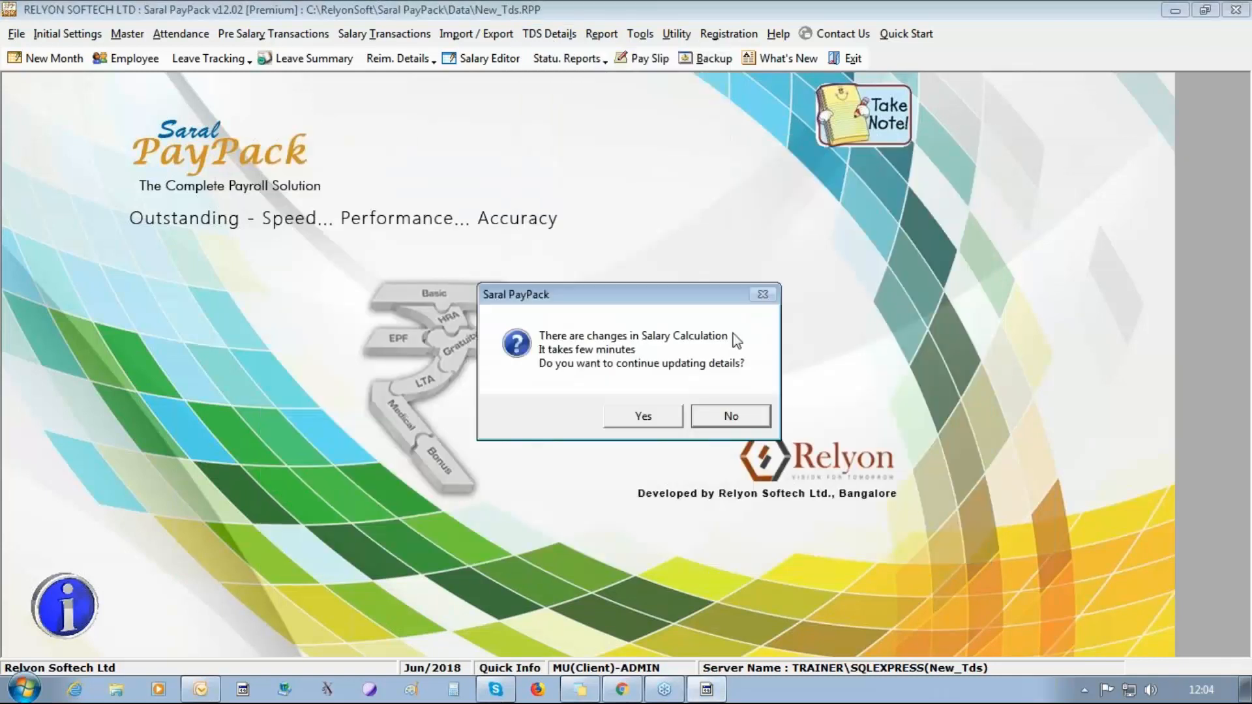
key(Return)
click(643, 408)
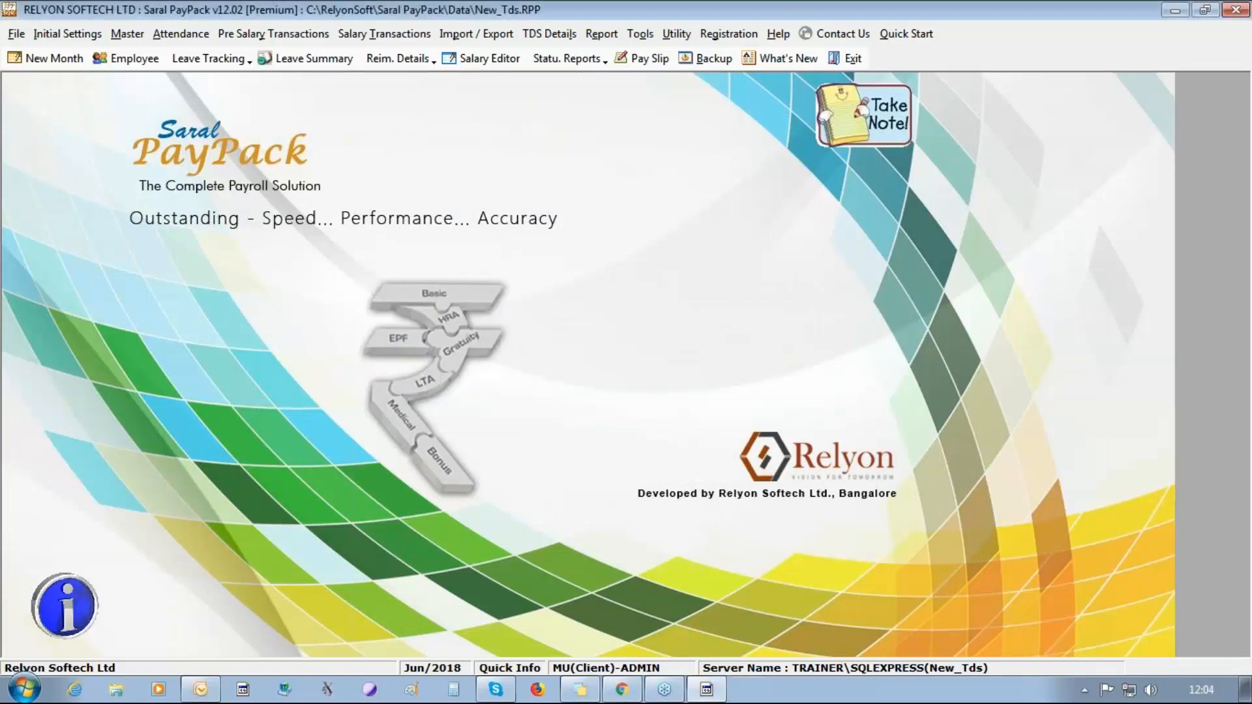
click(720, 476)
key(Return)
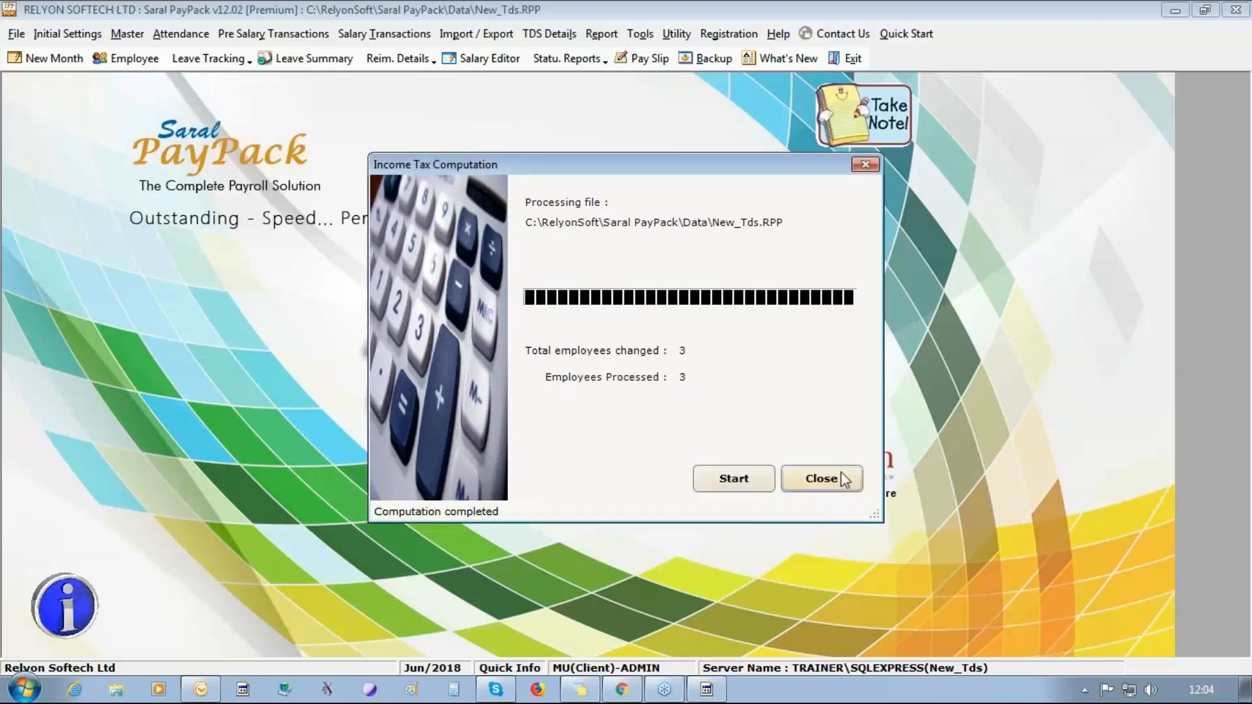
click(789, 477)
Port the 2018 - 2019 TDS details for all listed employees and close the Port Details form.
click(532, 36)
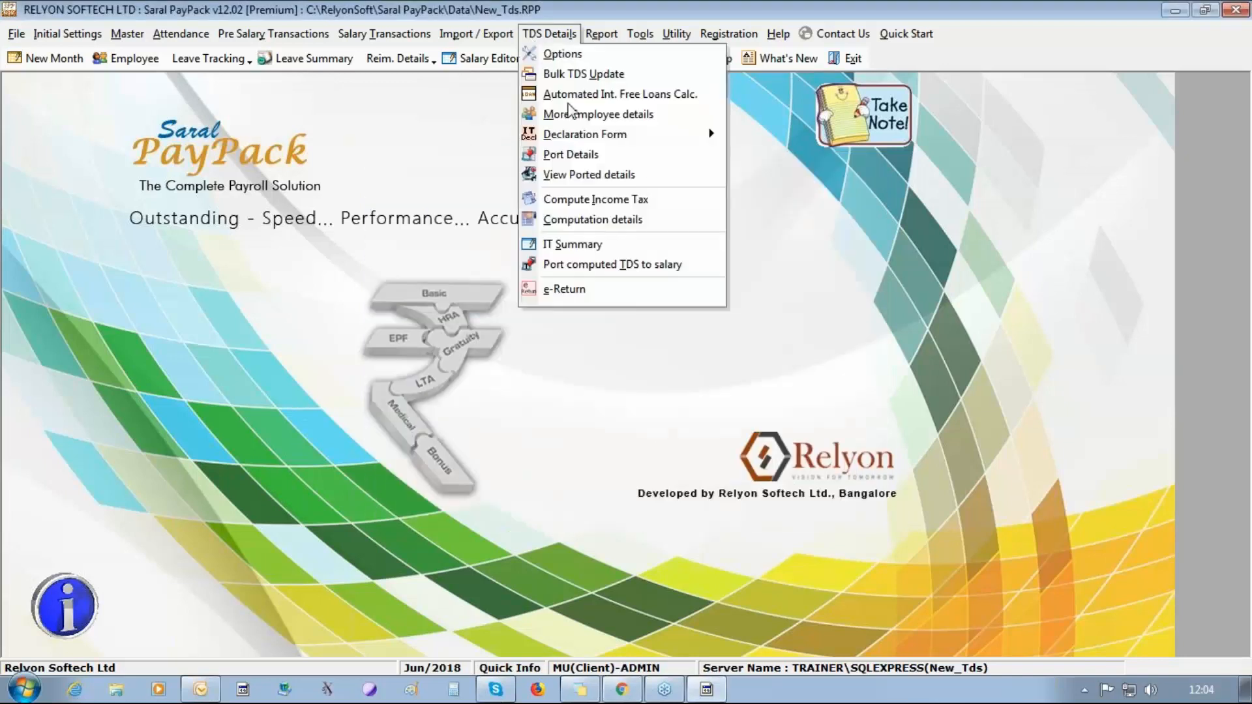
click(574, 154)
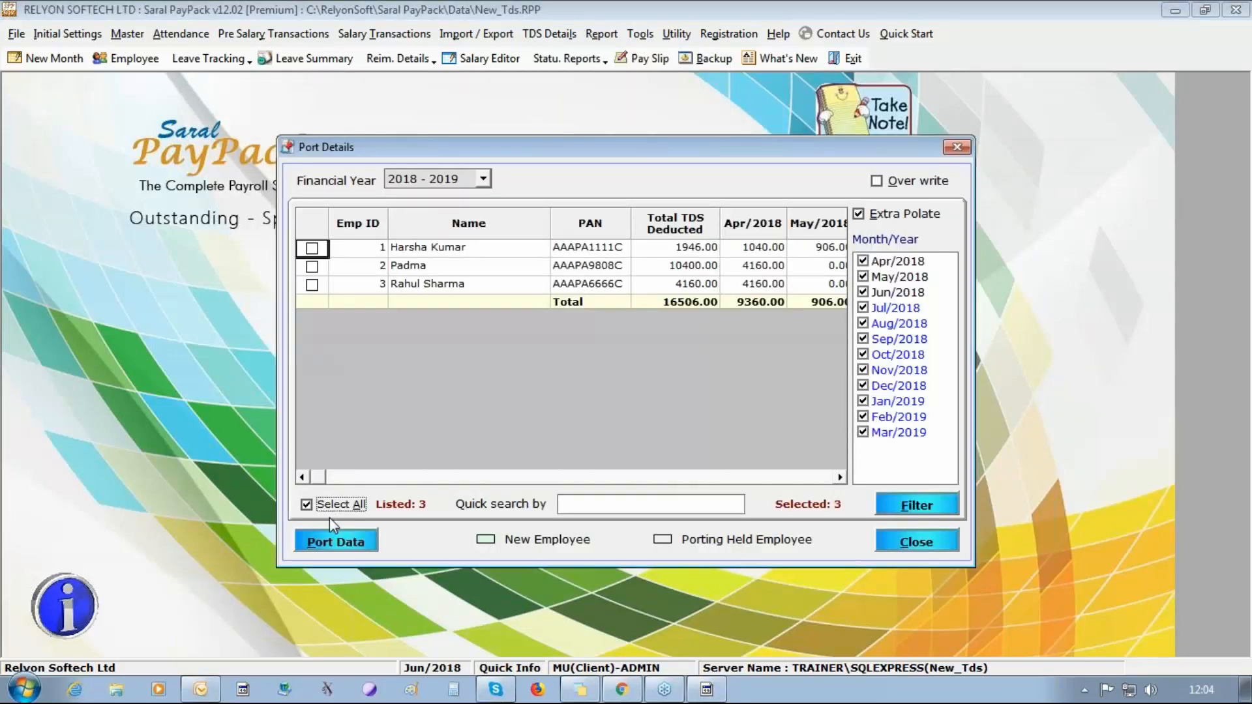
click(330, 505)
click(335, 541)
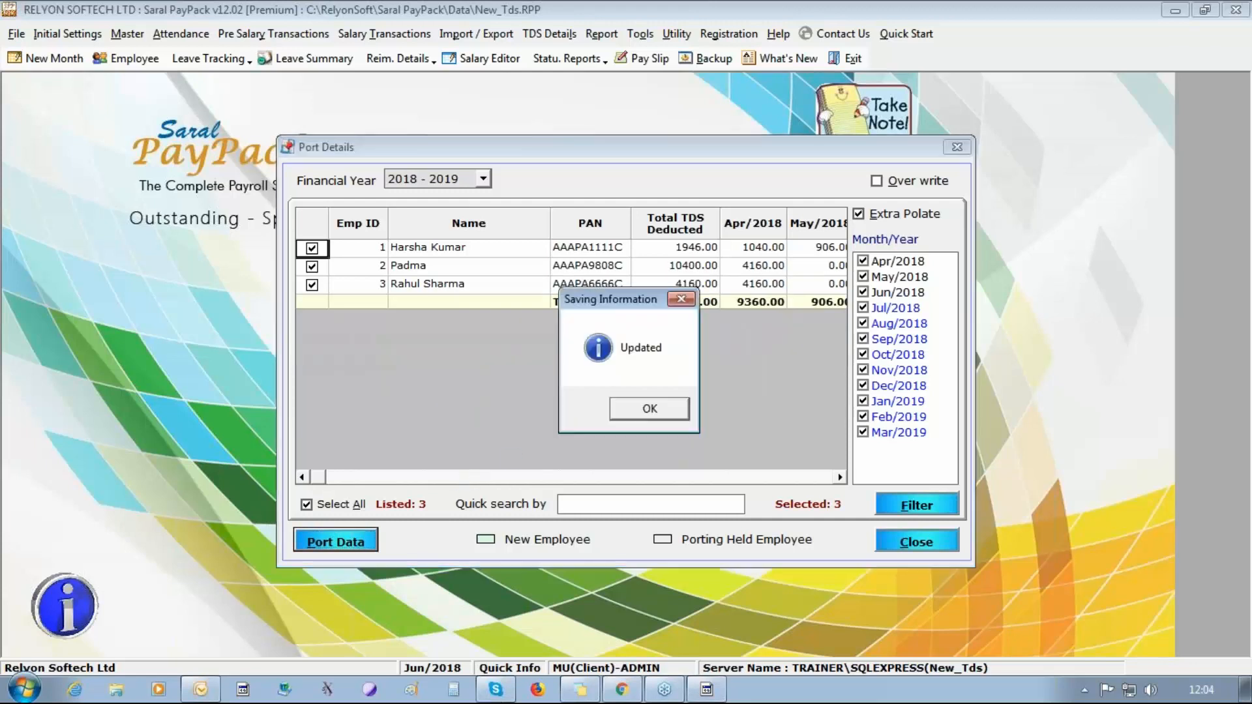
click(650, 408)
click(911, 540)
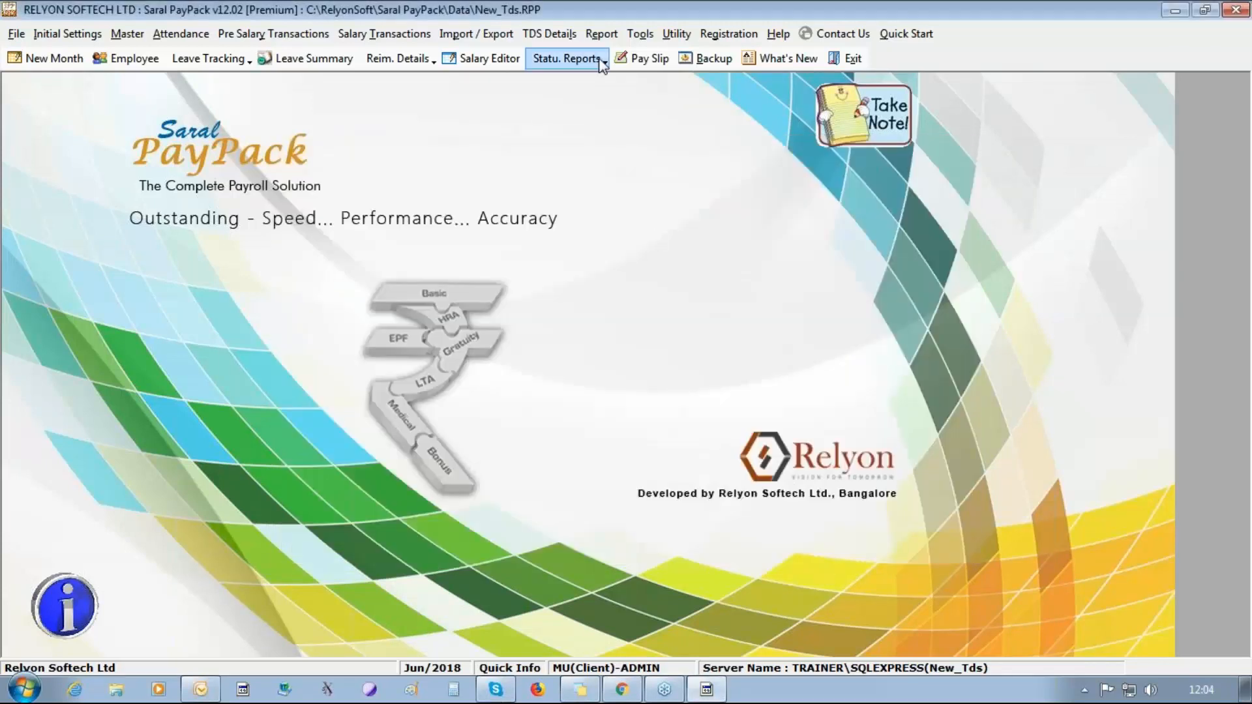
Recompute income tax from the newly ported details and close the Income Tax Computation.
click(550, 34)
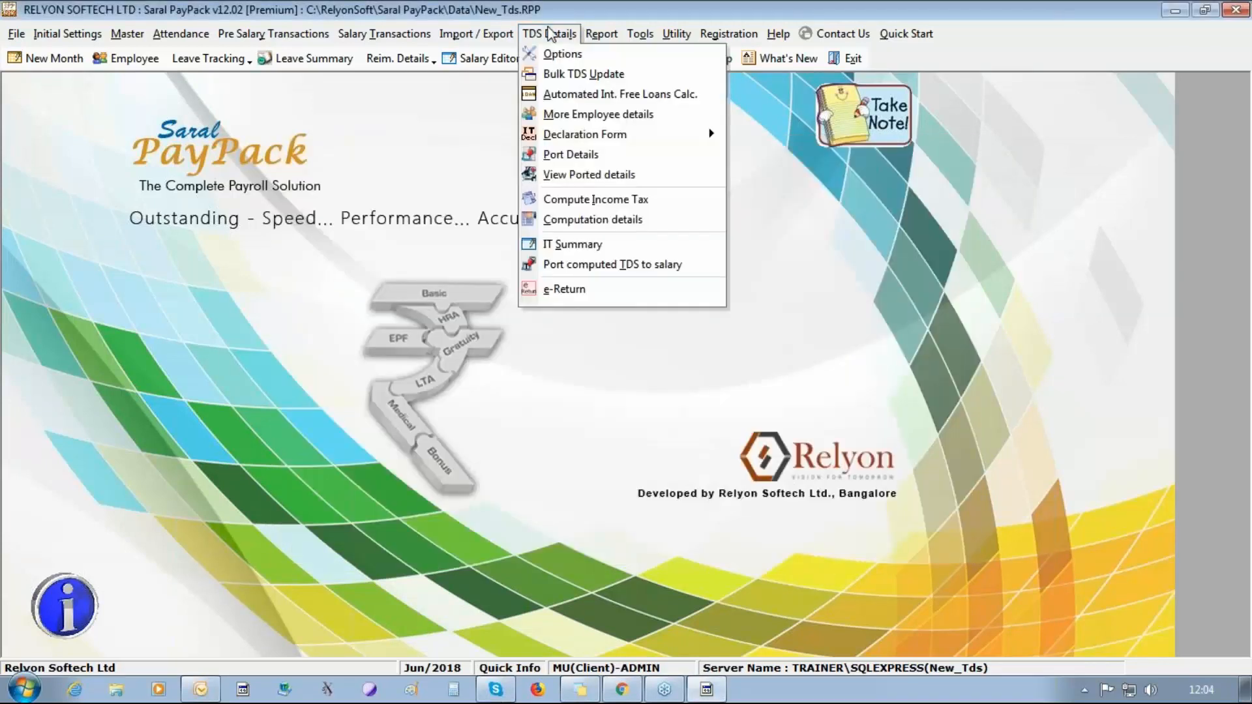
click(613, 203)
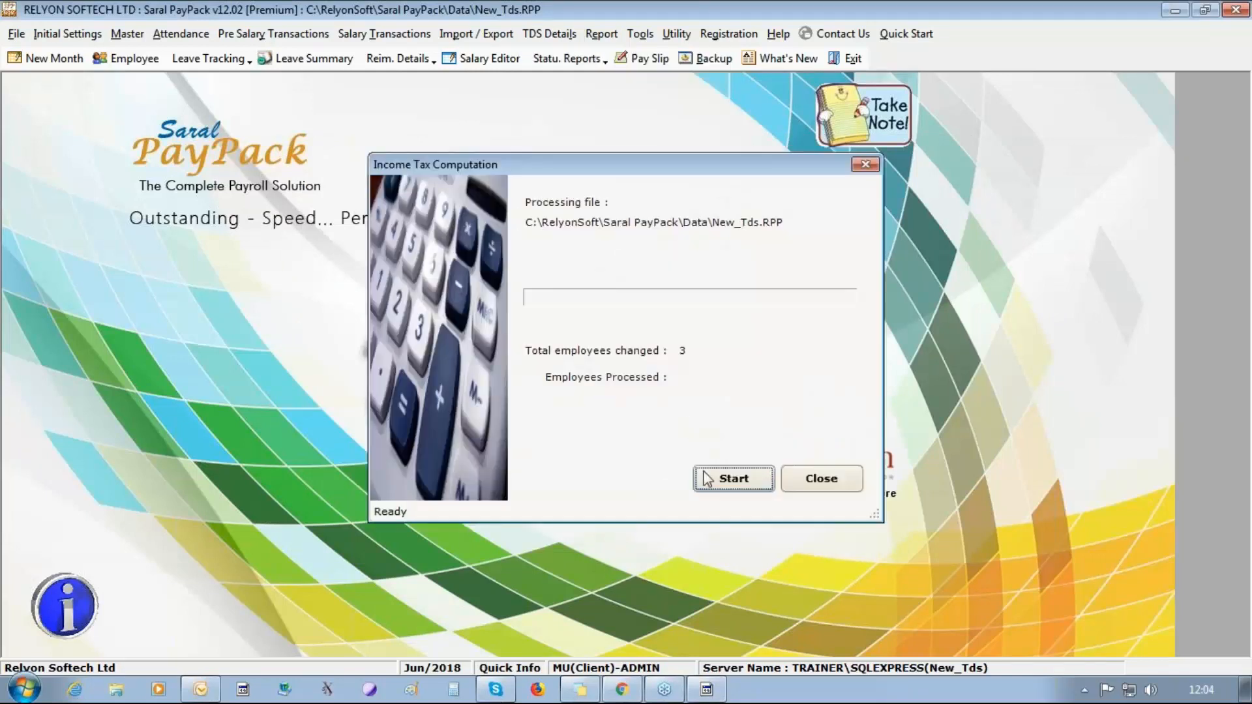
click(709, 479)
click(645, 369)
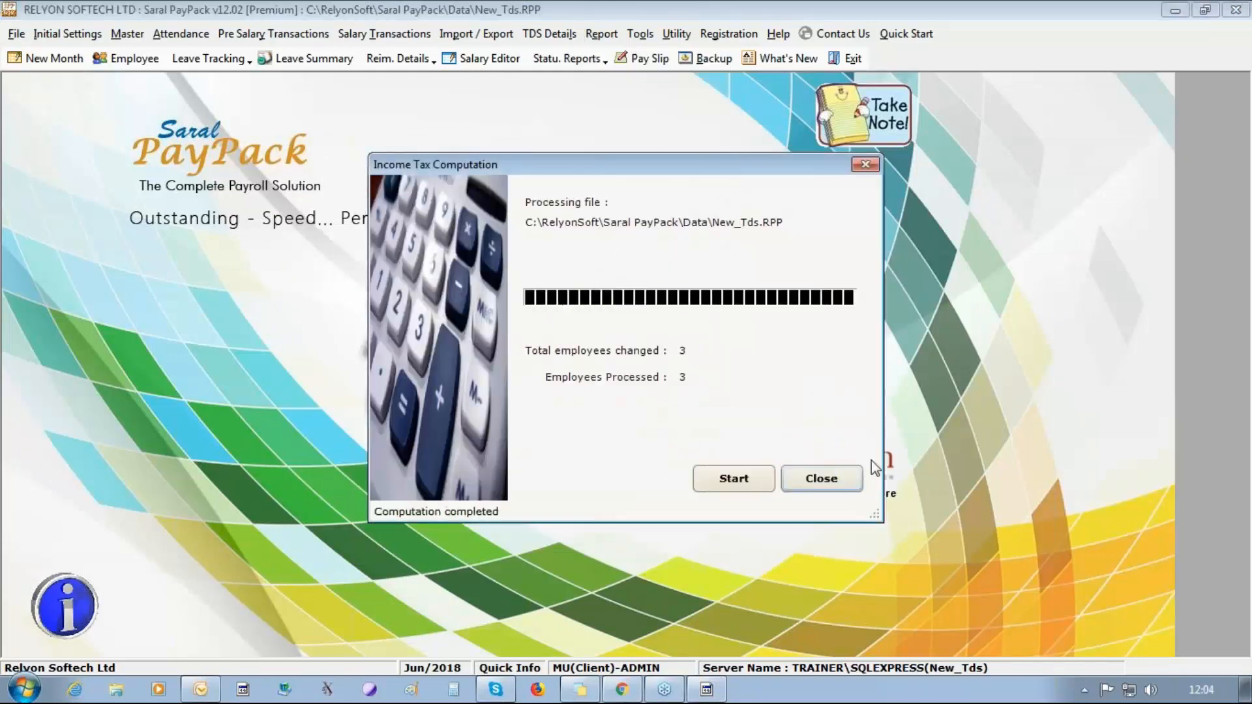
click(838, 478)
Open the income tax computation details and display the second listed assessee's monthly salary entry.
click(535, 31)
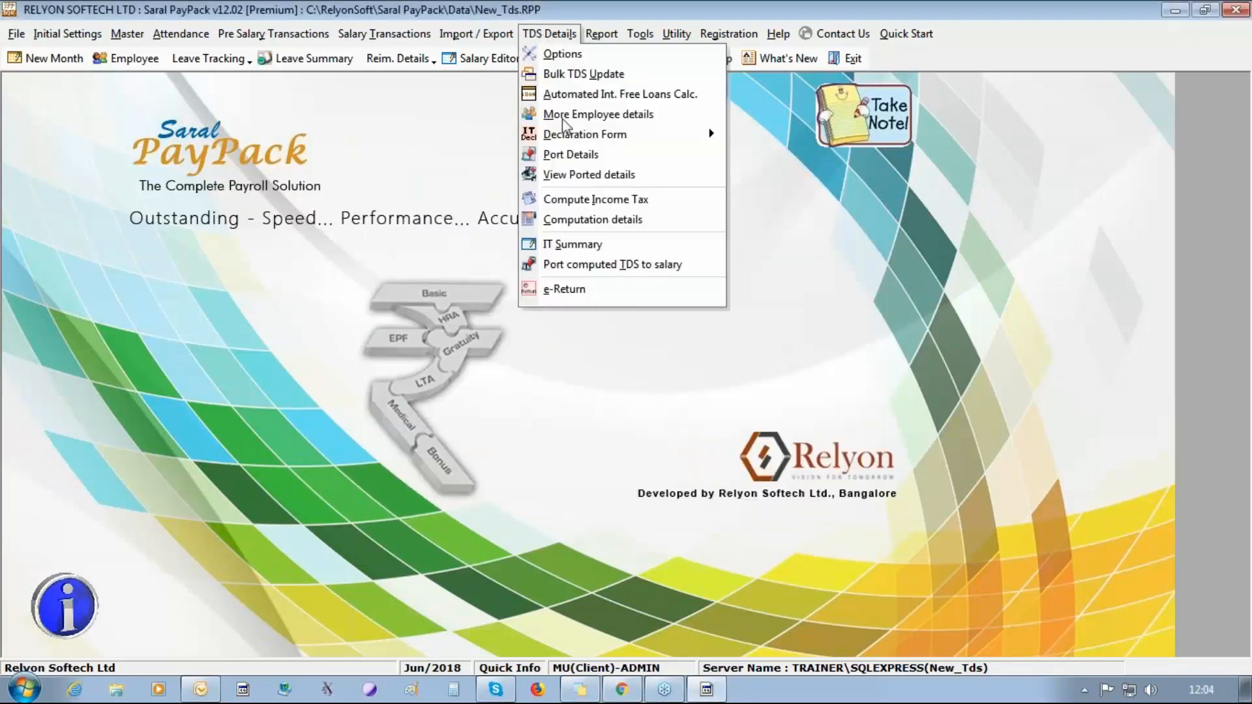
click(594, 219)
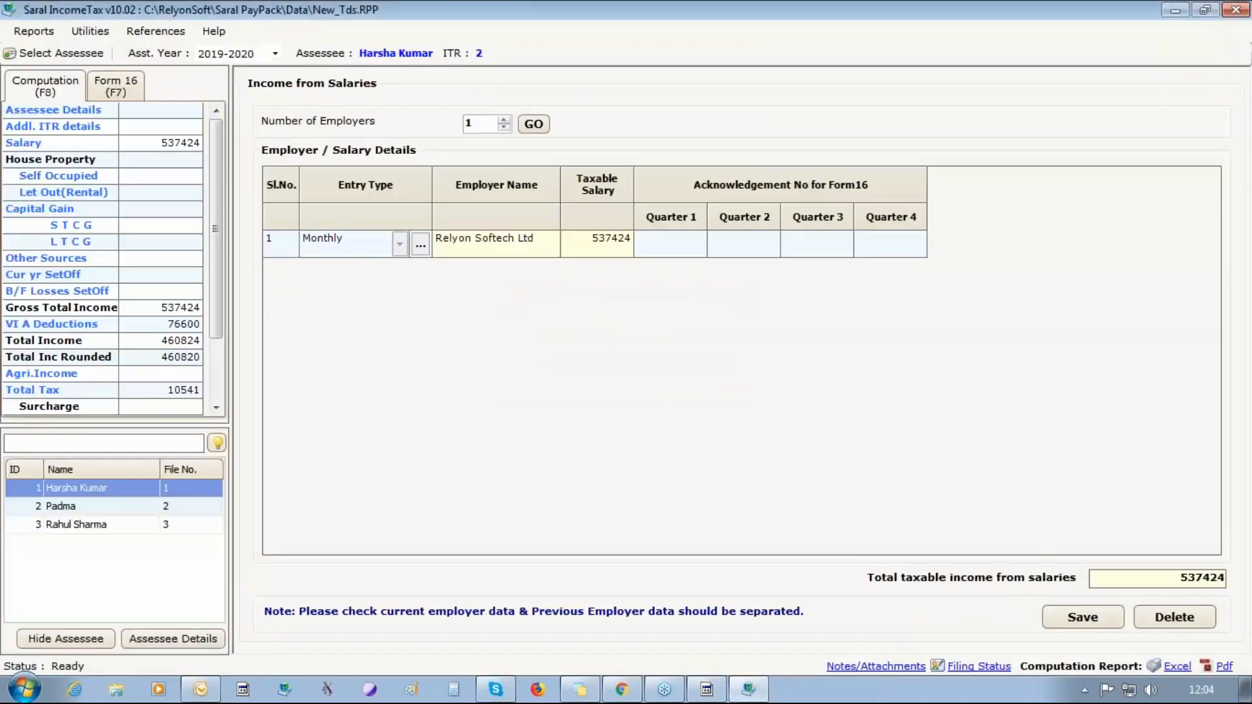
click(87, 504)
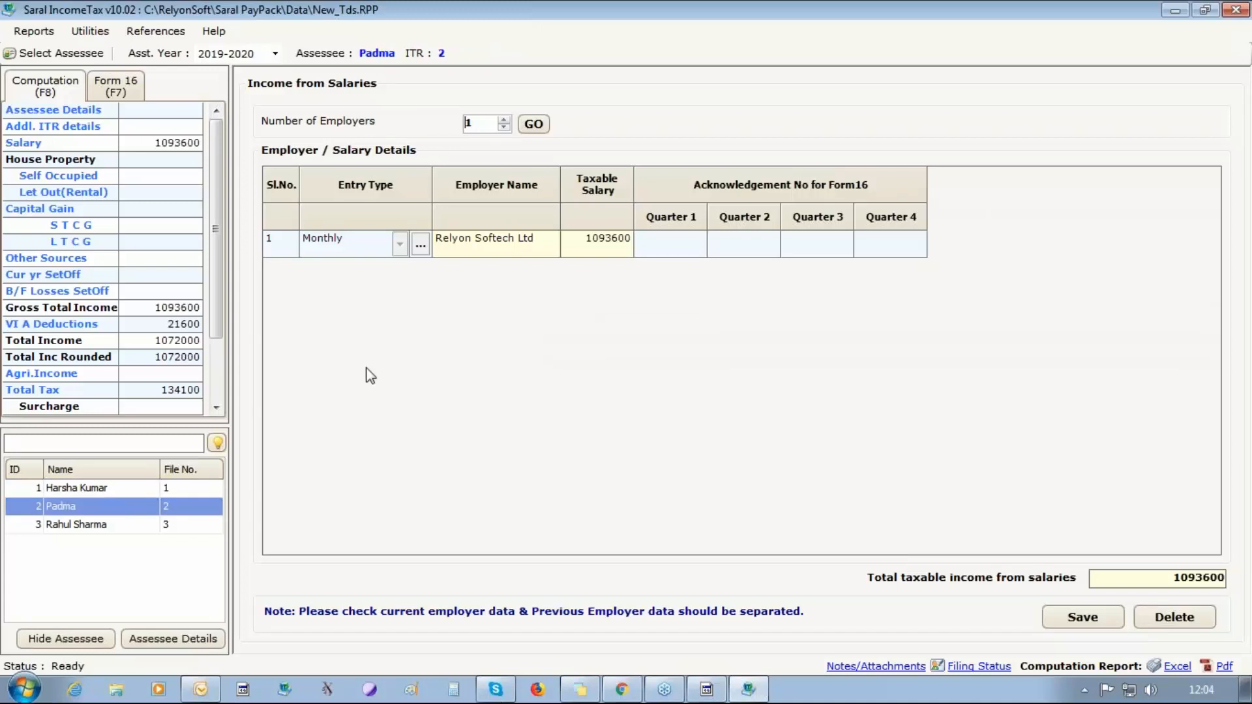
click(421, 245)
Examine the second assessee's other salary components and perquisites month by month for the arrears amount.
click(681, 136)
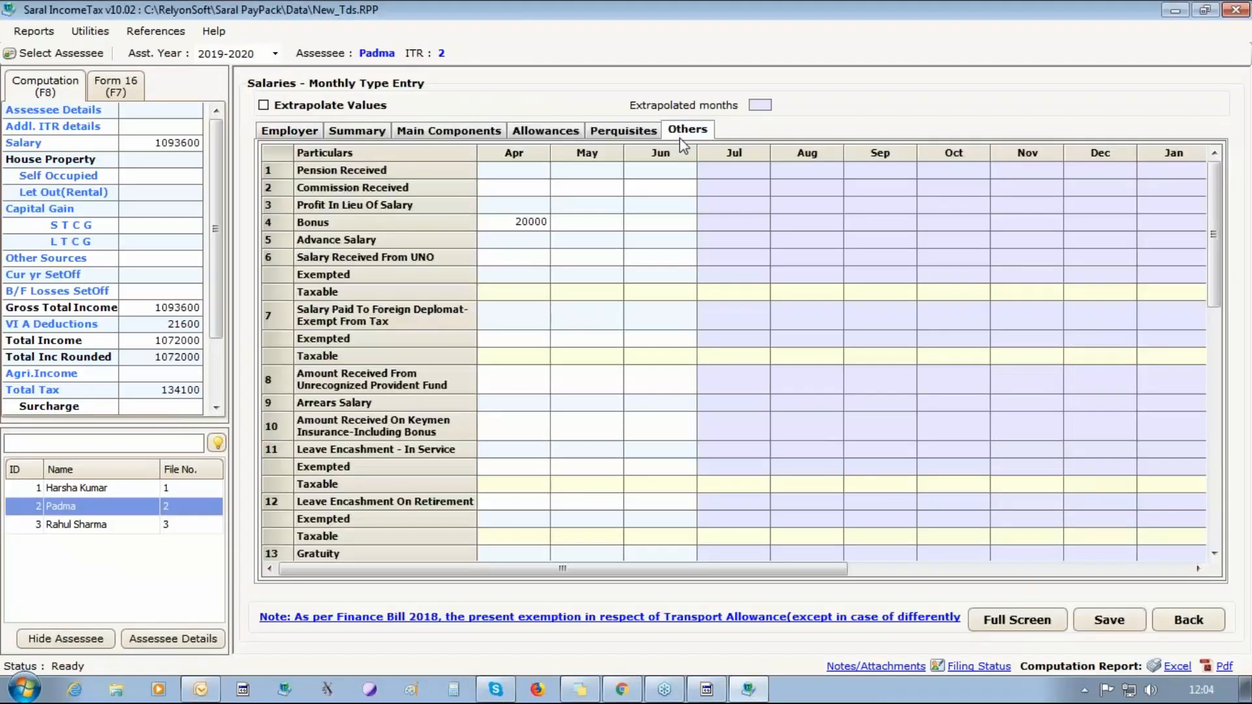
click(1215, 554)
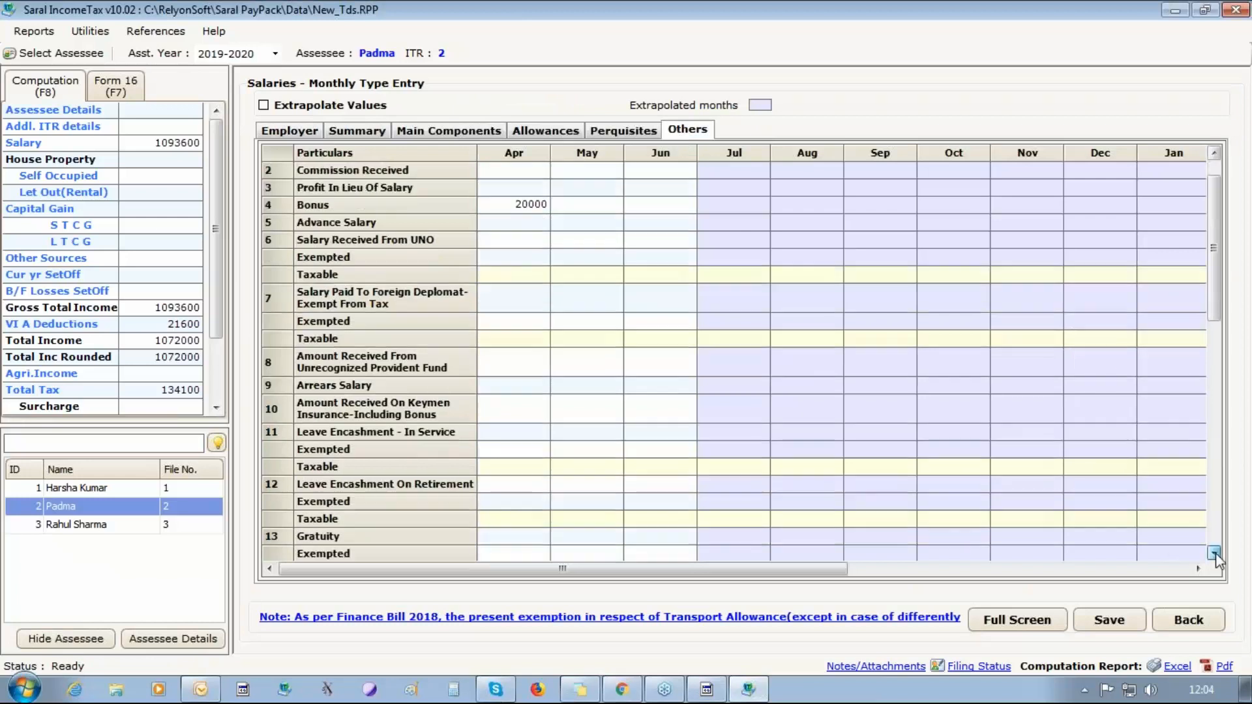
drag(1214, 554, 1215, 553)
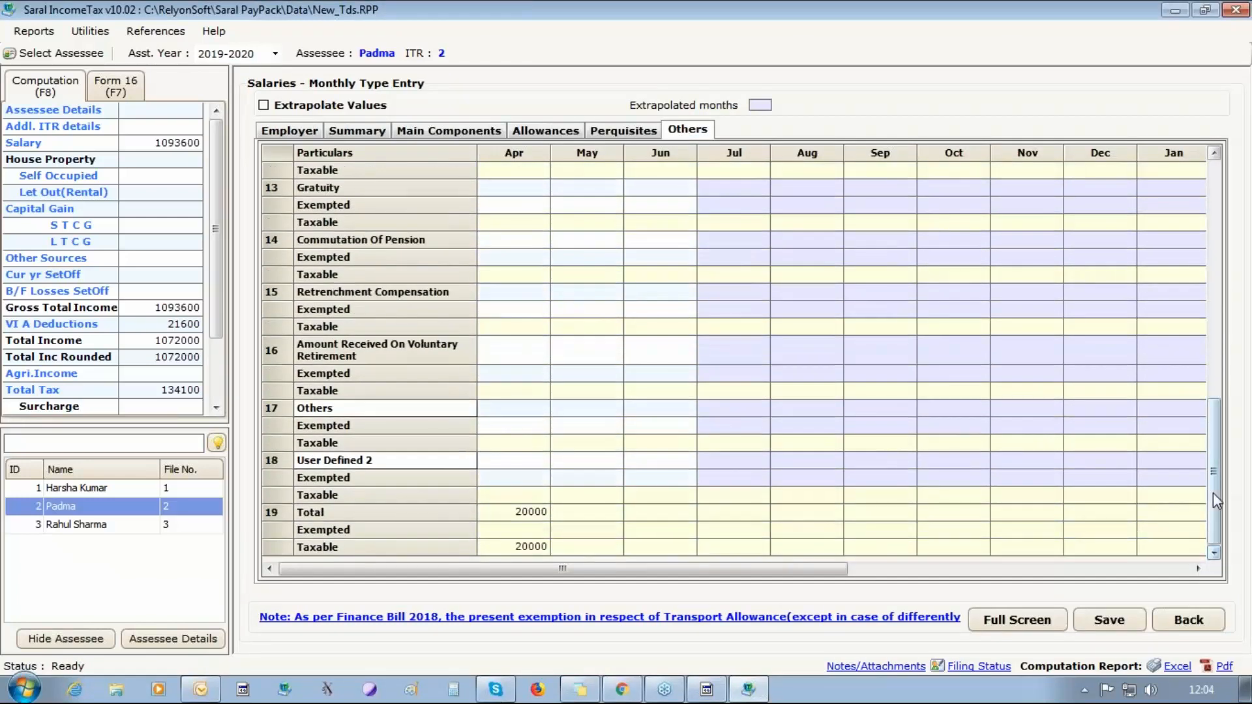
drag(1213, 492, 1200, 251)
click(652, 134)
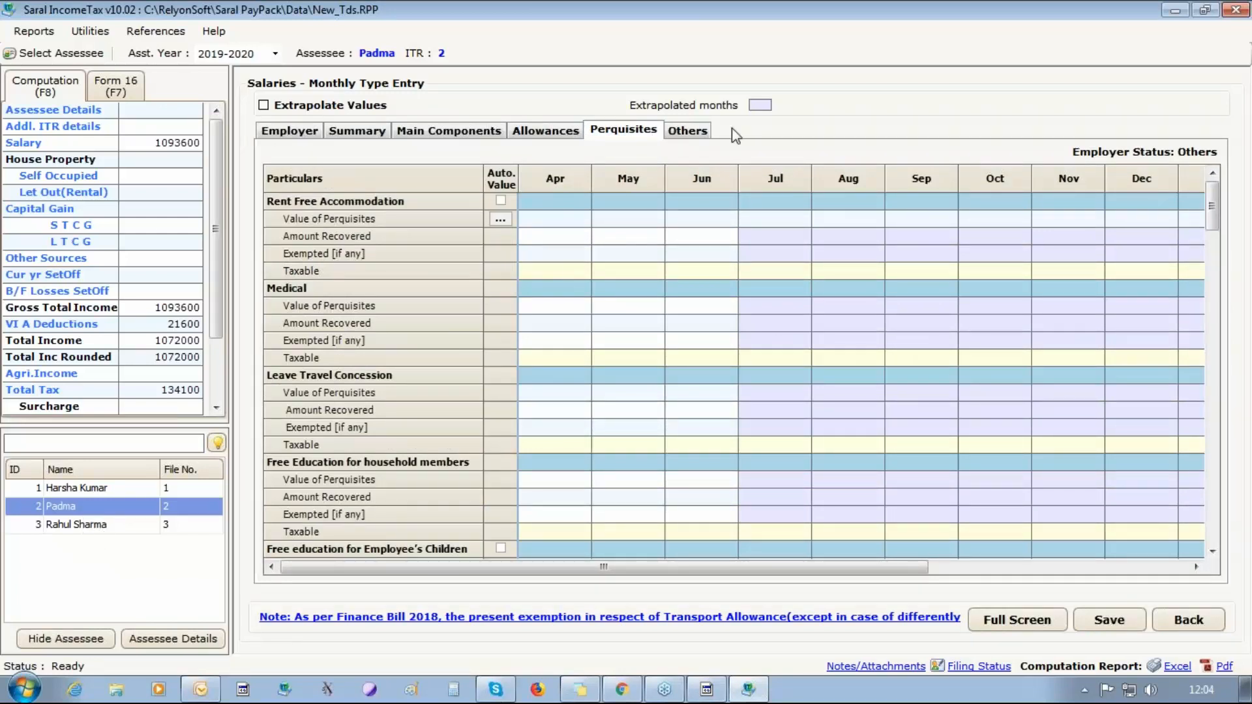
mouse_move(1211, 210)
mouse_down()
mouse_move(1217, 522)
mouse_move(1215, 232)
mouse_up()
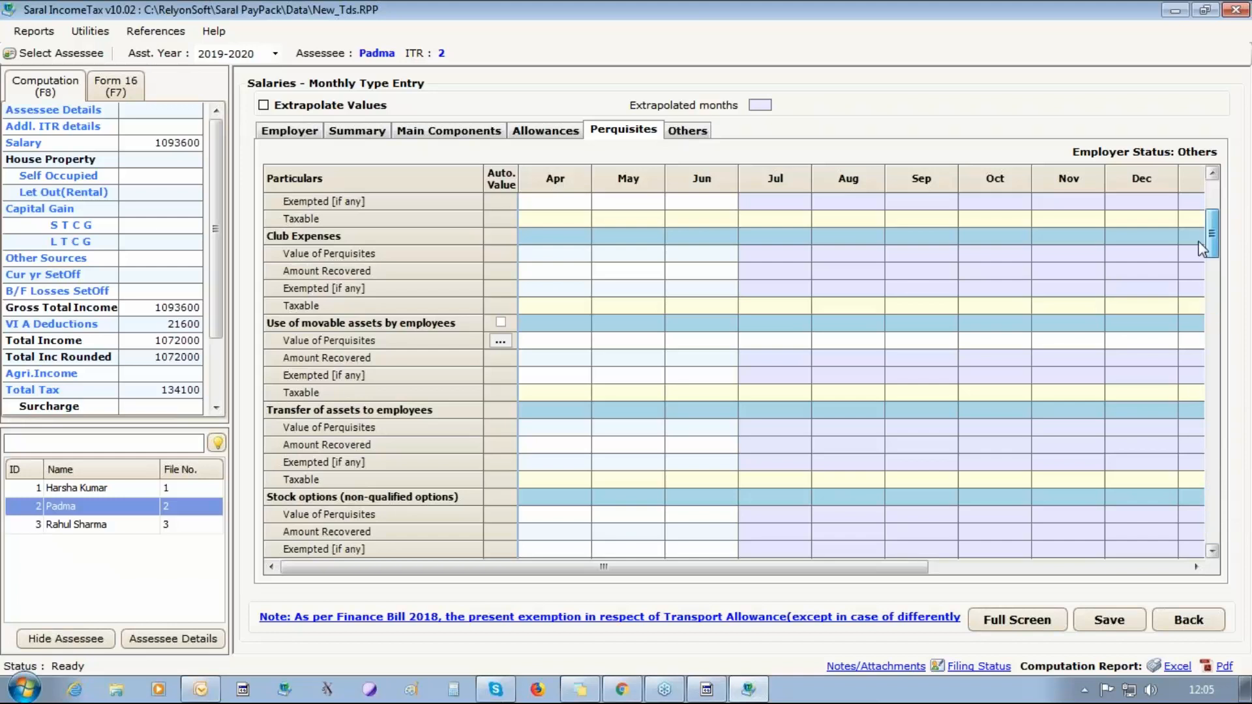
click(677, 137)
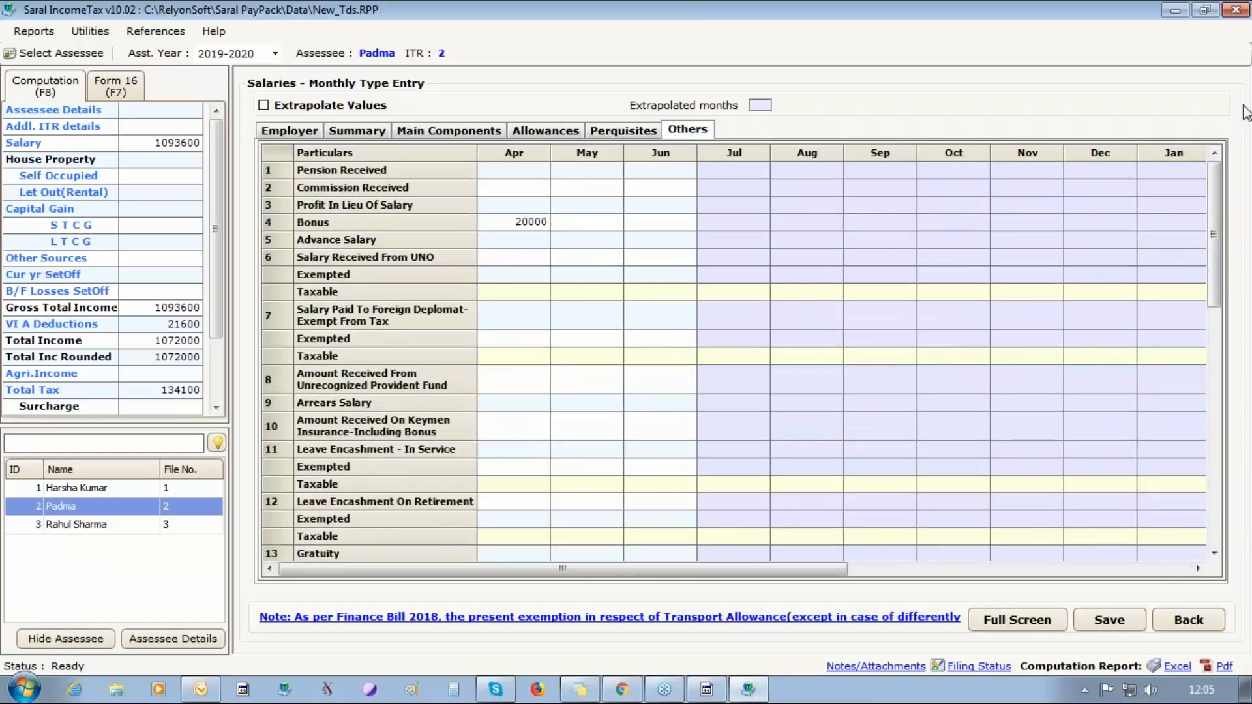
Review the second assessee's salary summary and the monthly main components.
click(302, 137)
click(343, 135)
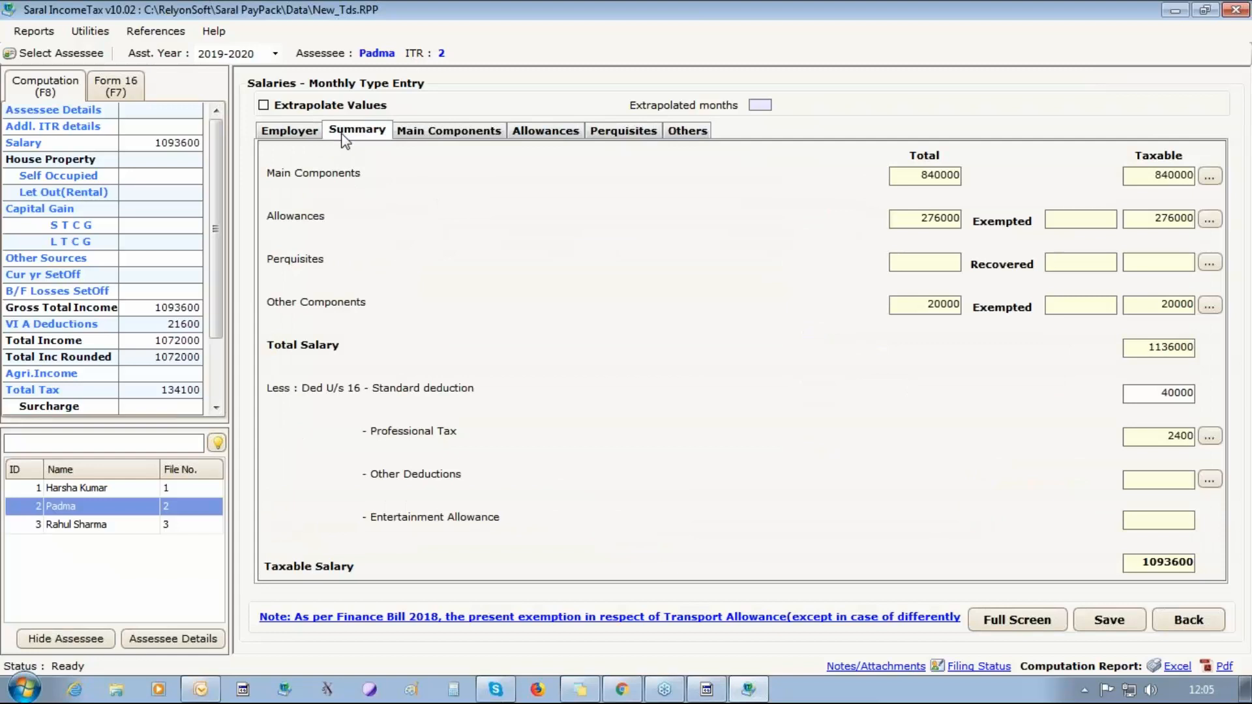
click(427, 134)
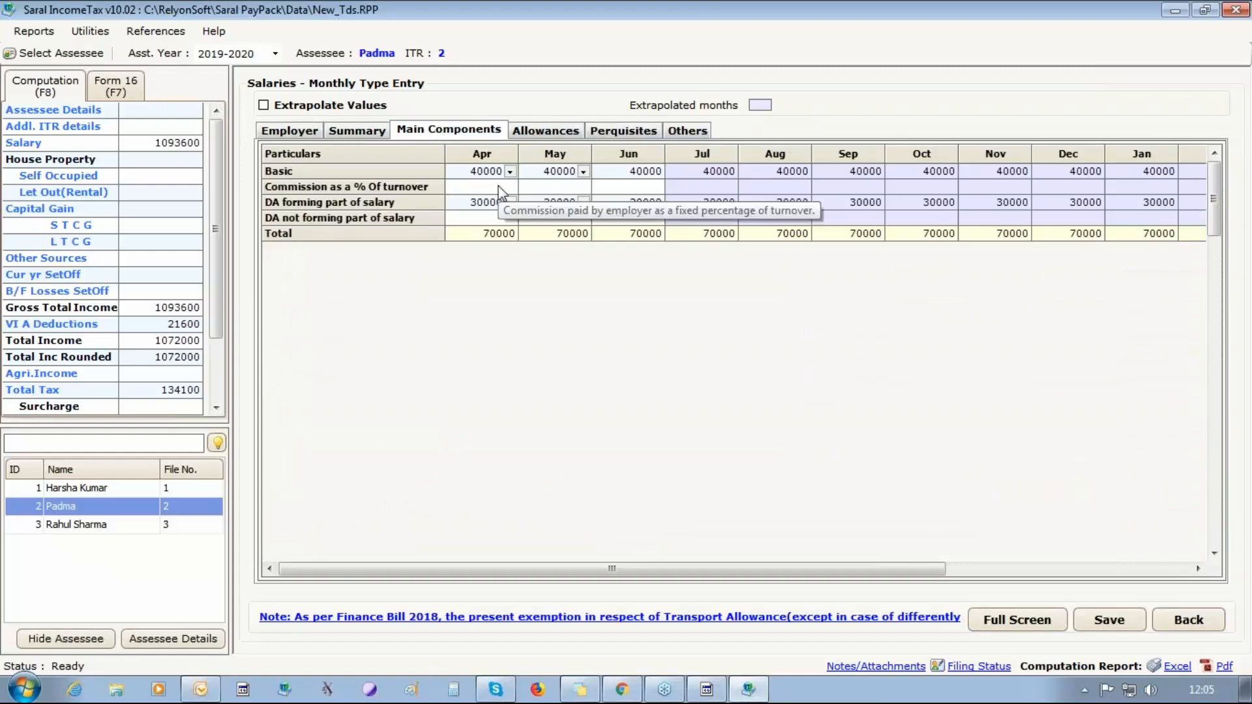
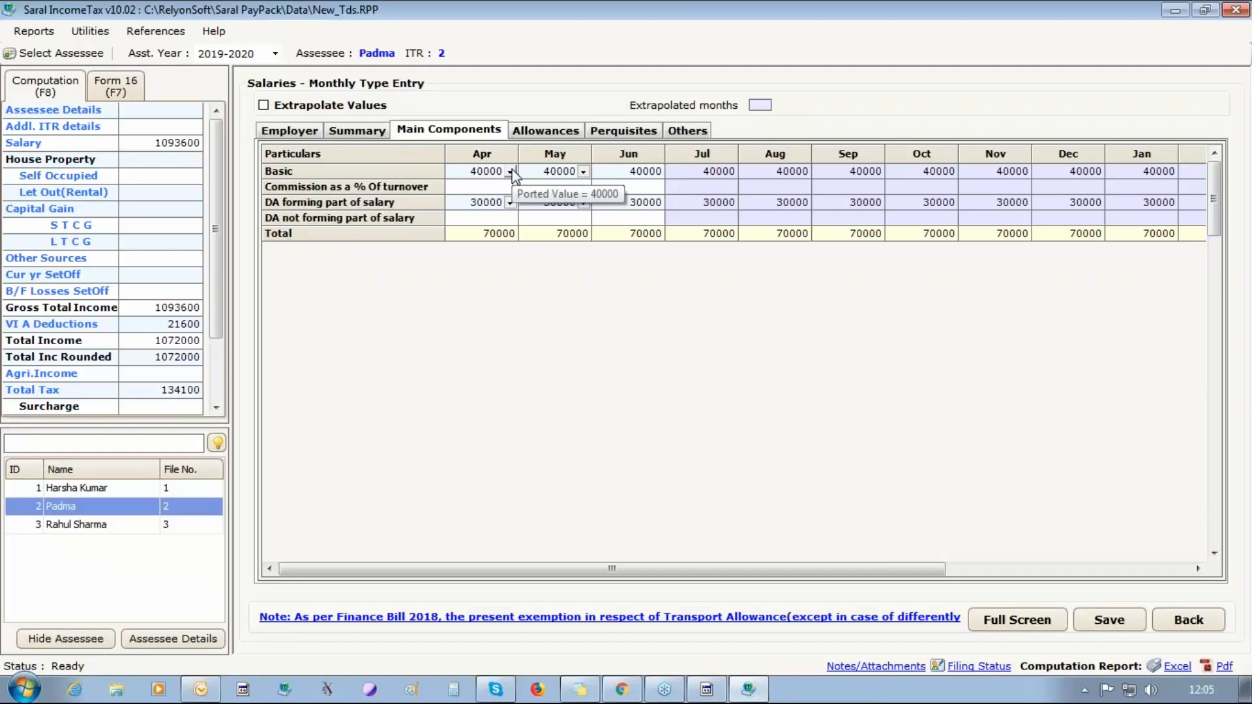
Examine the arrears and salary breakup of the Basic component for April and May.
click(511, 171)
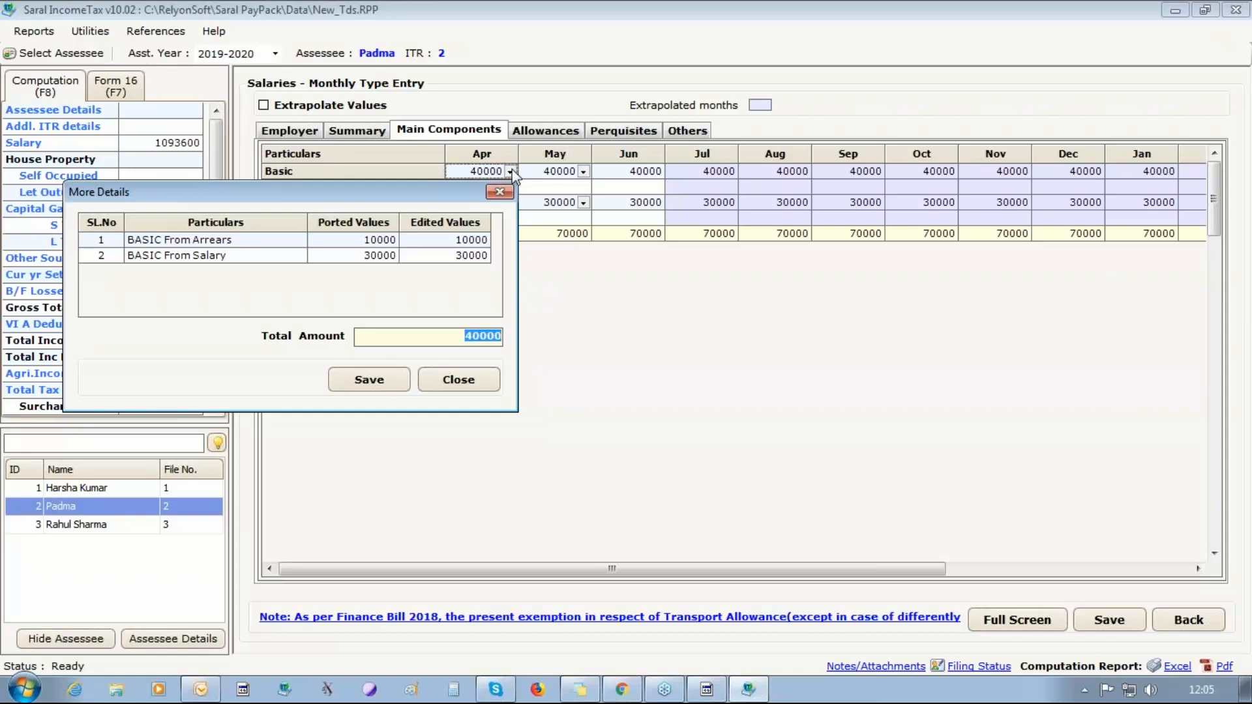
click(499, 191)
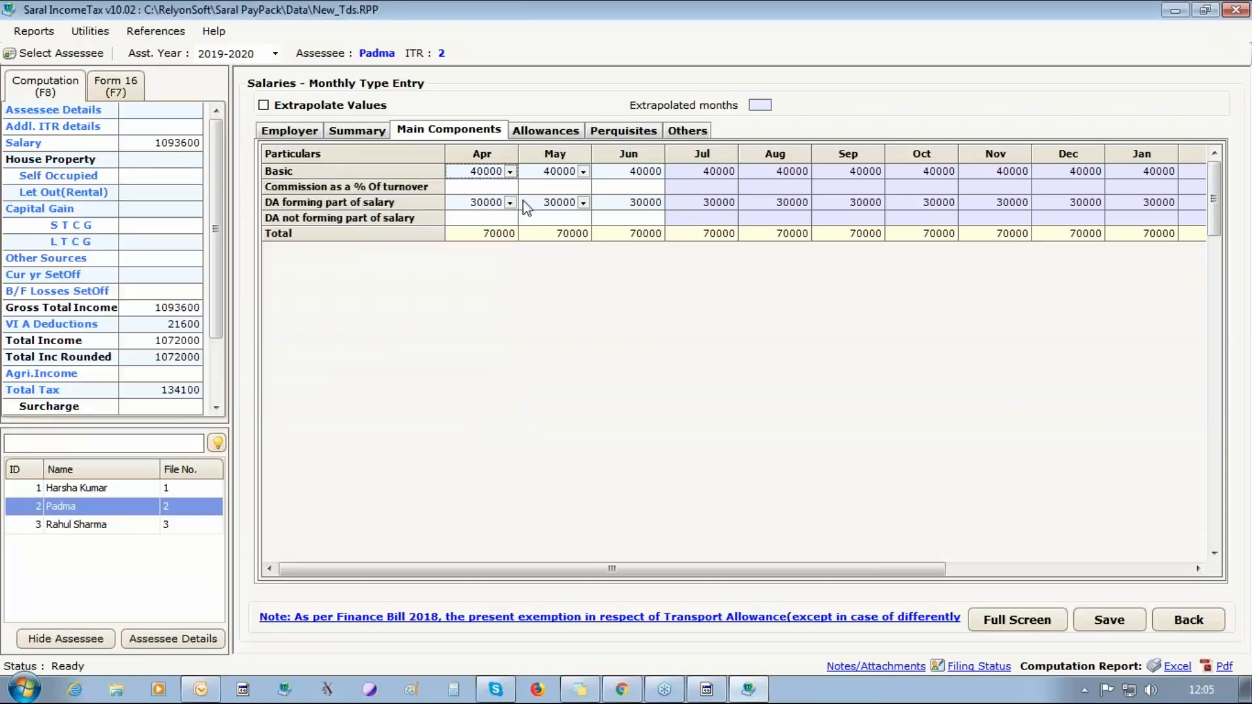
click(583, 171)
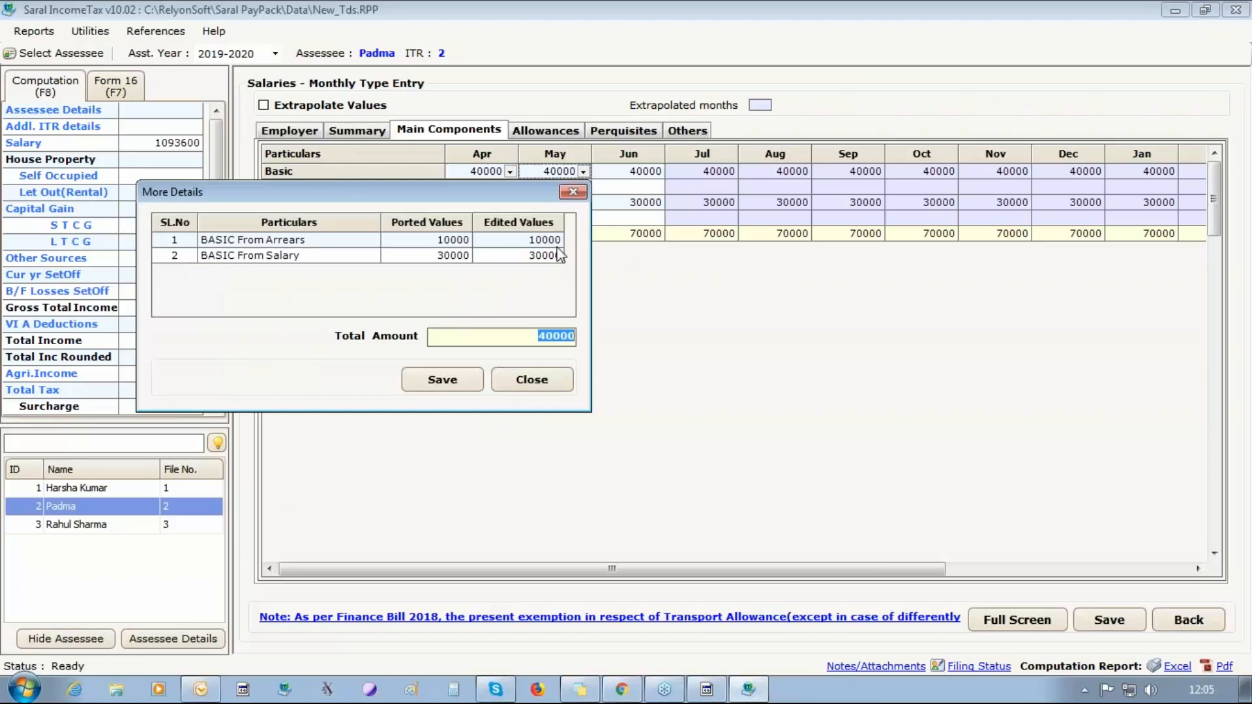
click(422, 244)
click(545, 240)
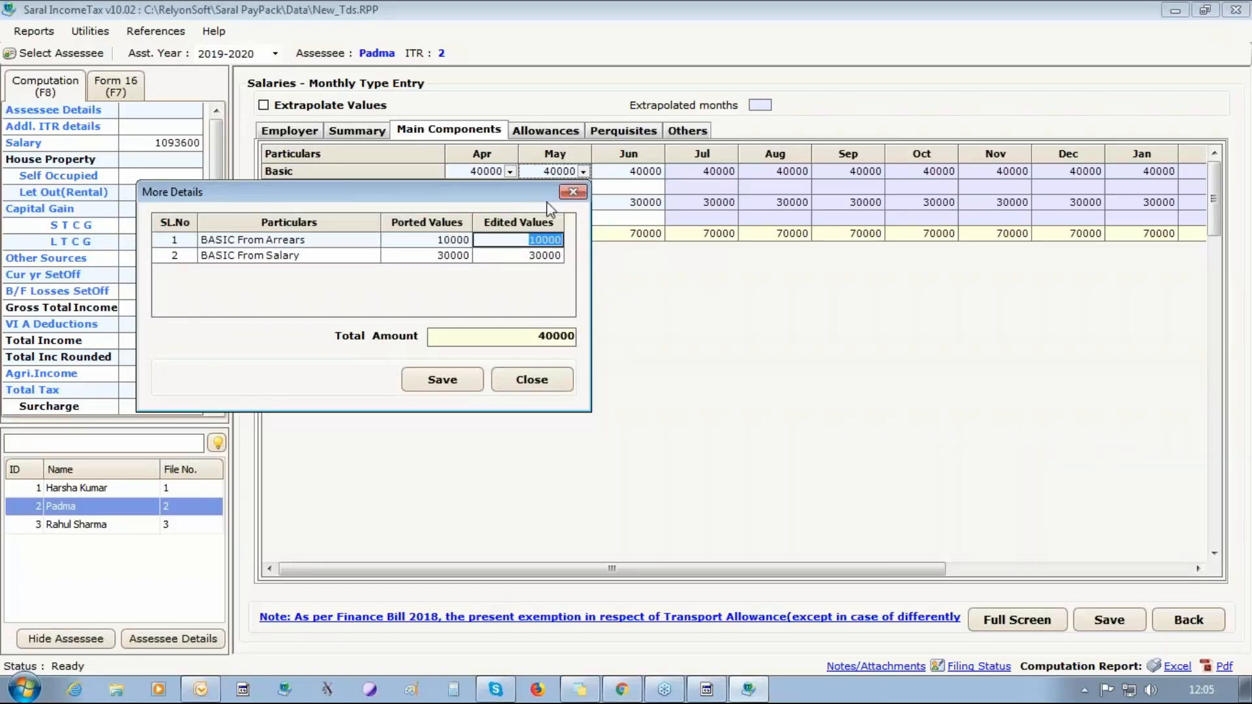
click(573, 192)
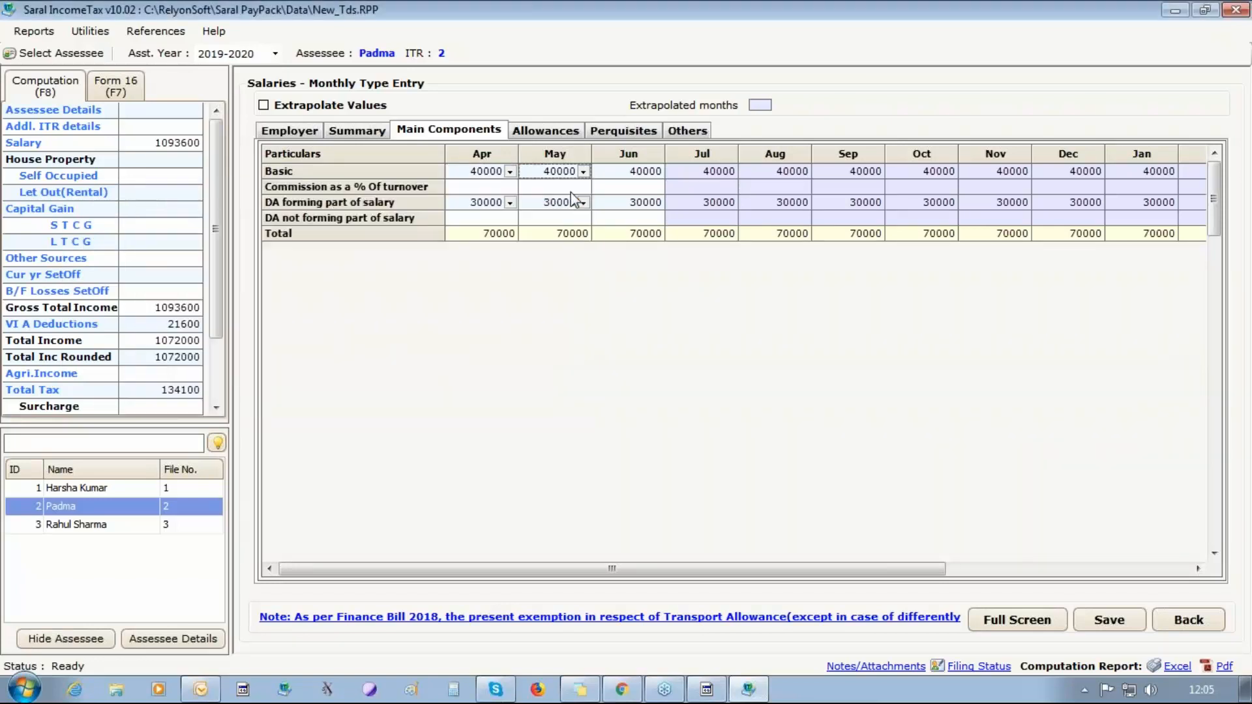
Examine the arrears and salary breakup of the DA forming part of salary for April.
click(510, 202)
click(373, 271)
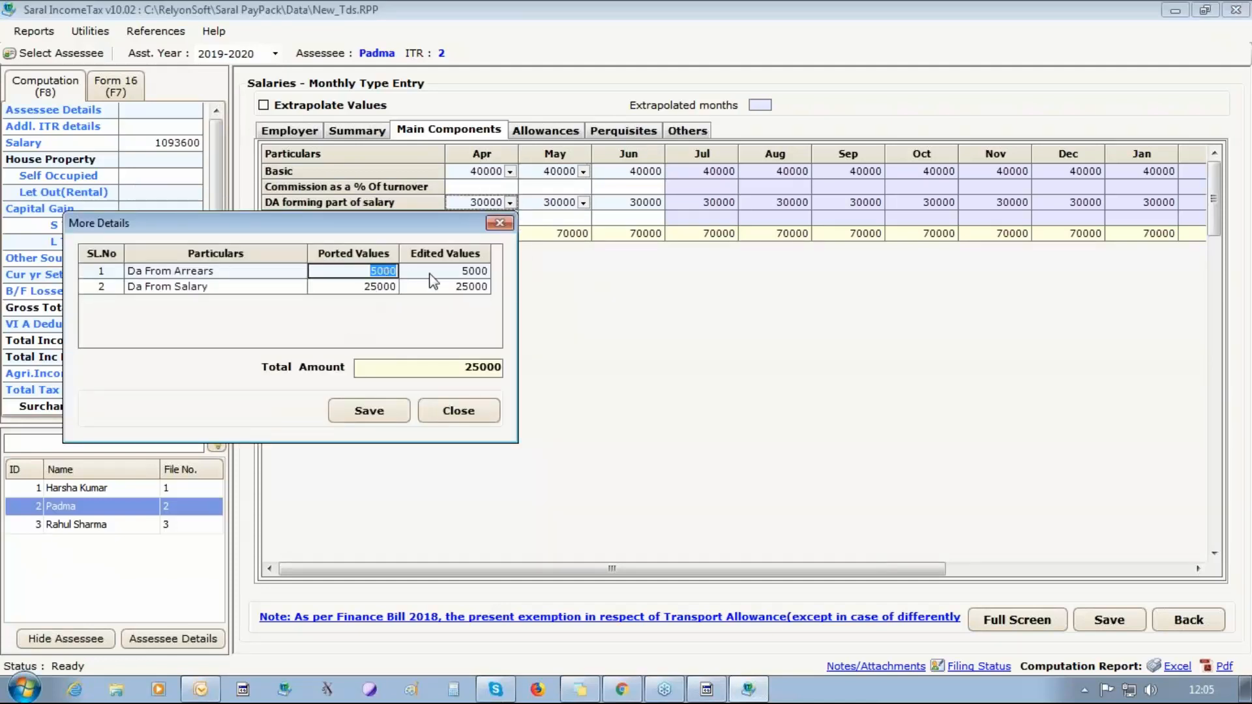
click(457, 271)
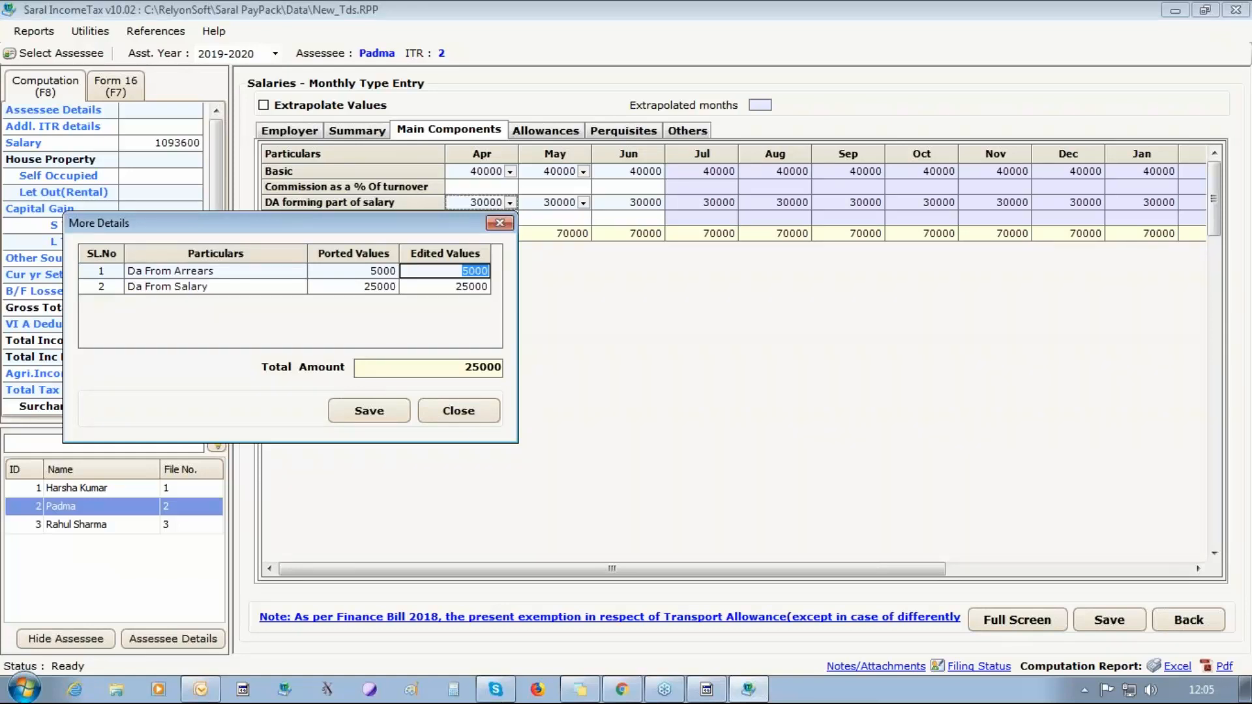
click(469, 408)
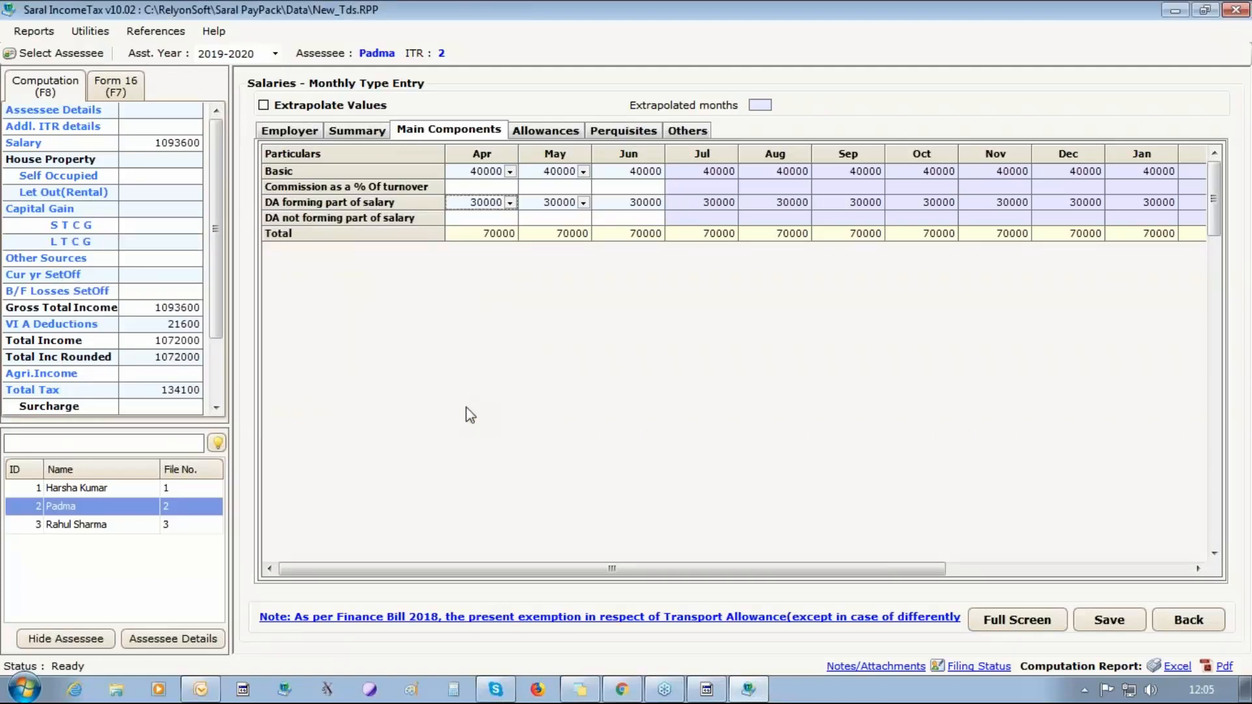
Enable automatic valuation of the April Rent Free Accommodation perquisite and set its cost of furniture to 1000.
click(624, 134)
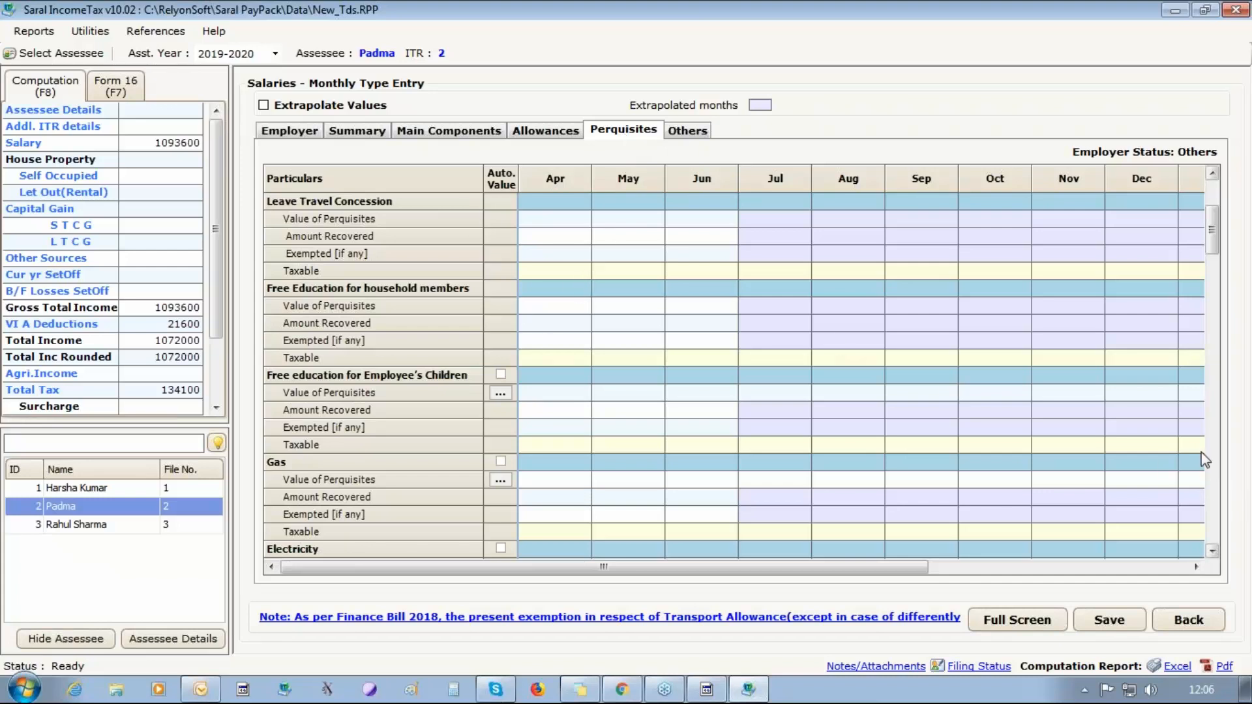
drag(1212, 232, 1211, 207)
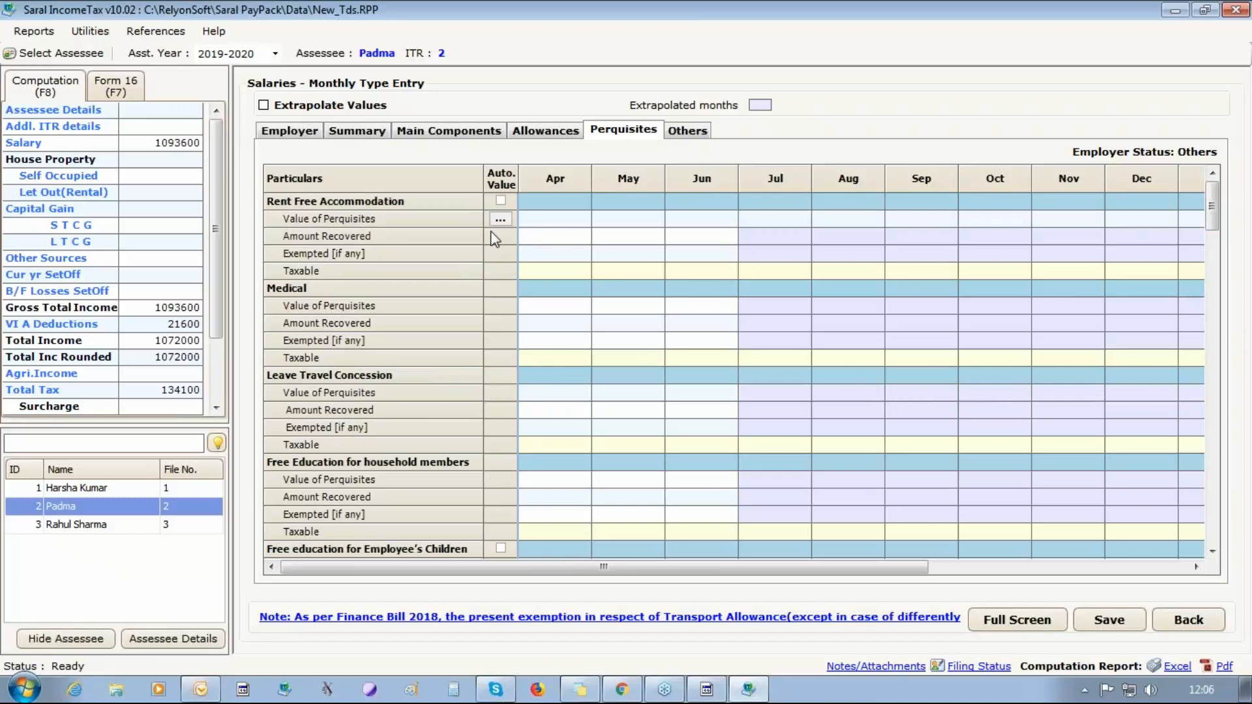
click(501, 201)
click(501, 219)
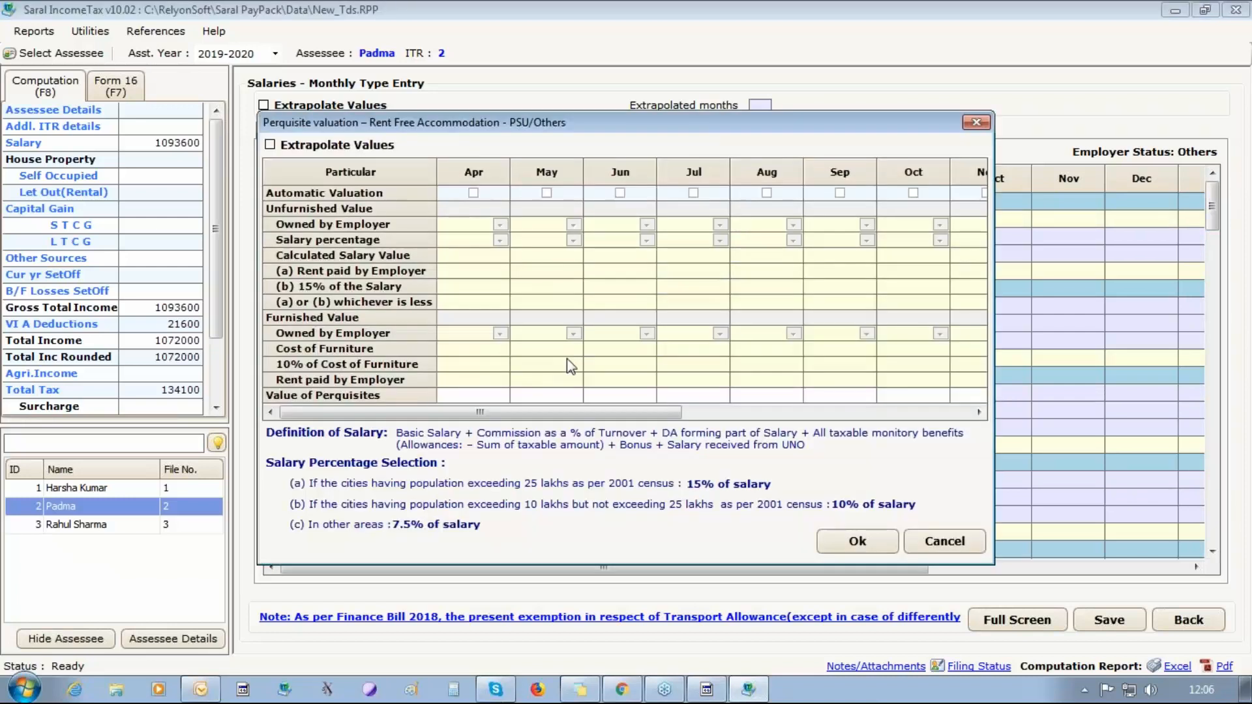
click(474, 193)
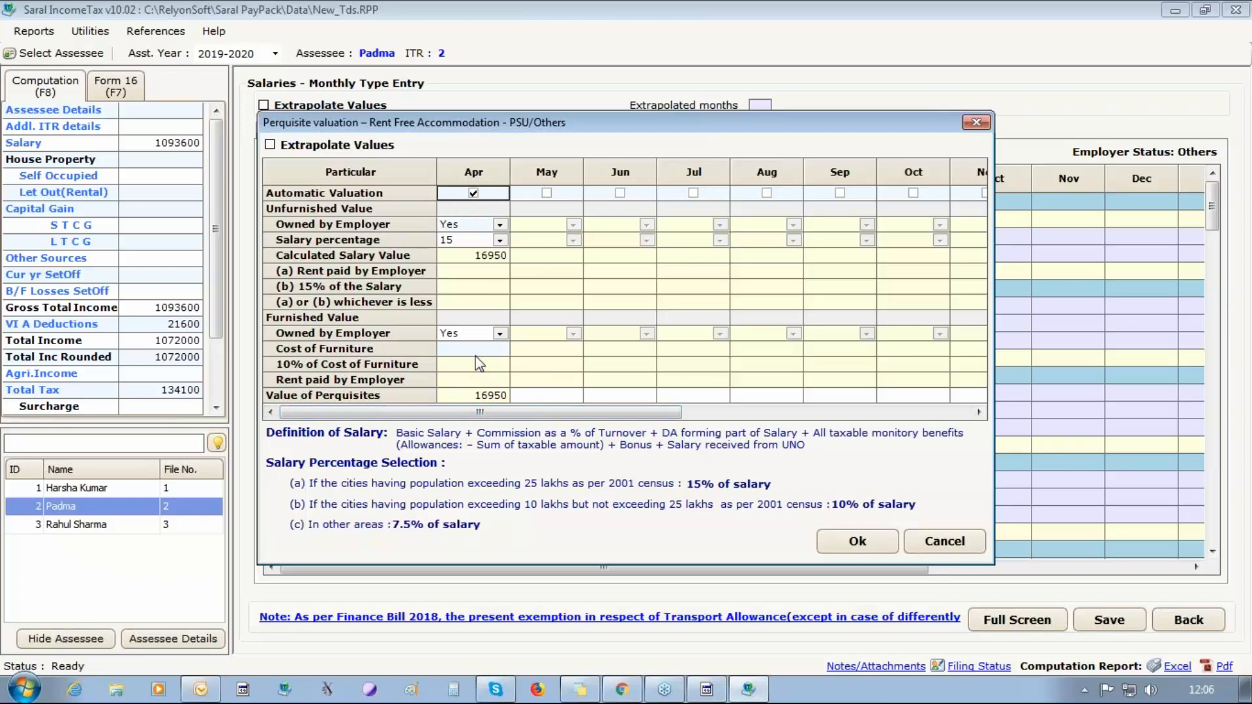
click(500, 241)
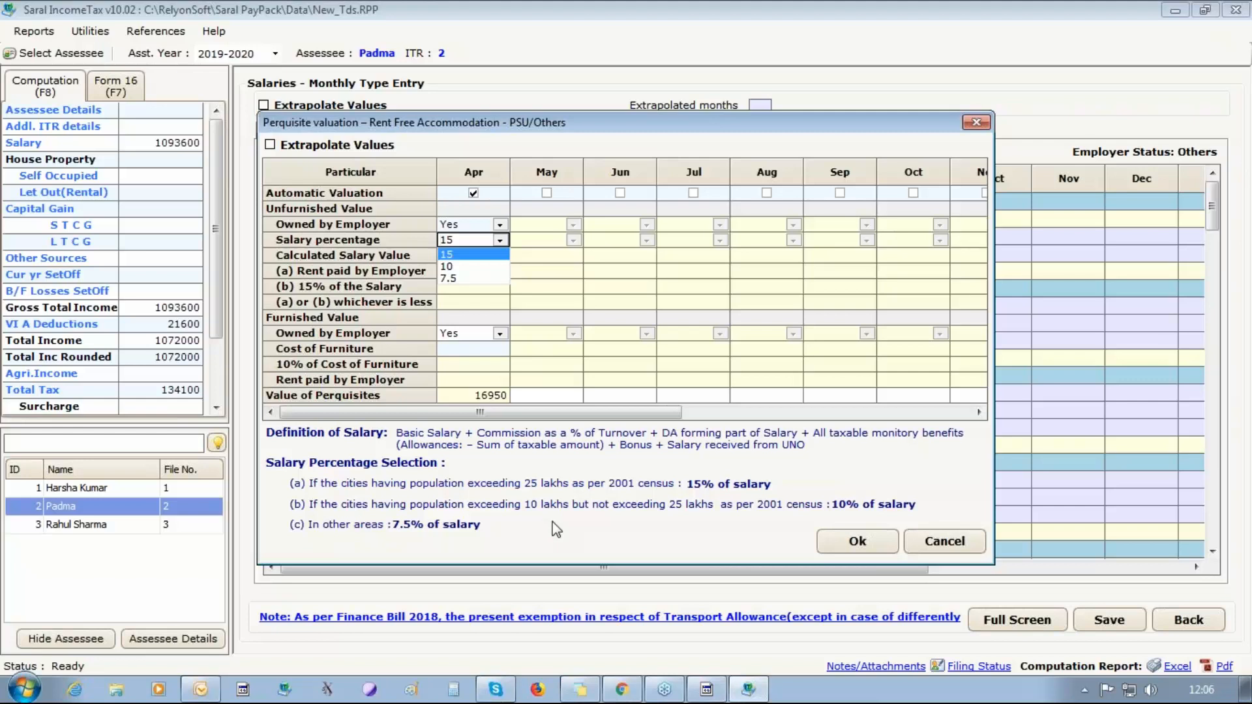
click(455, 353)
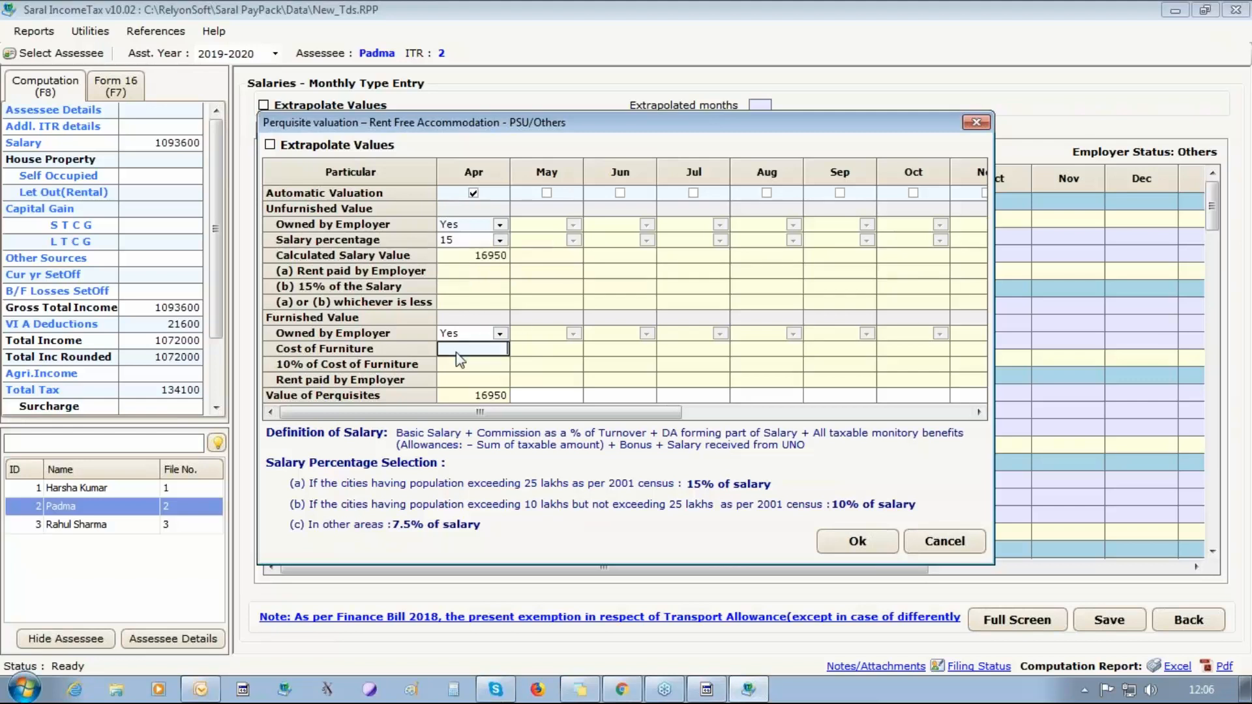
text(1000)
click(848, 541)
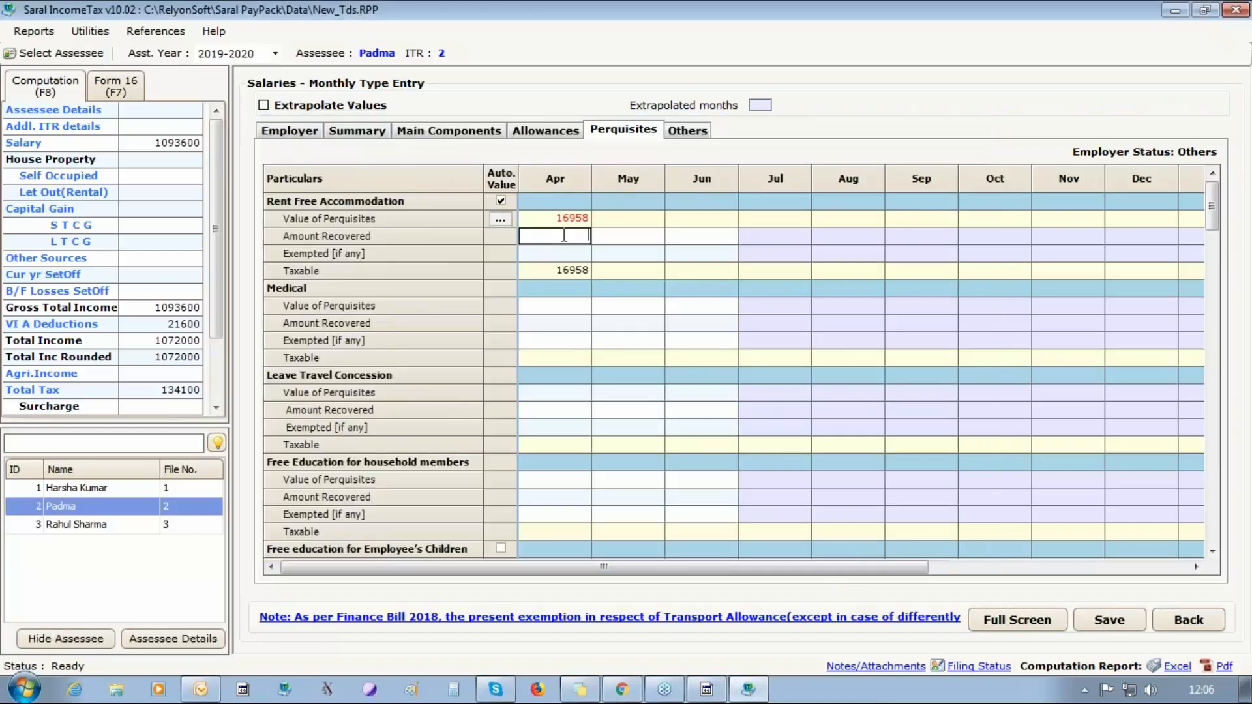
Set April's amount recovered for Rent Free Accommodation to 8000 and try to save the monthly salary details.
text(1500)
key(BackSpace)
key(BackSpace)
key(BackSpace)
key(BackSpace)
text(8000)
click(1109, 620)
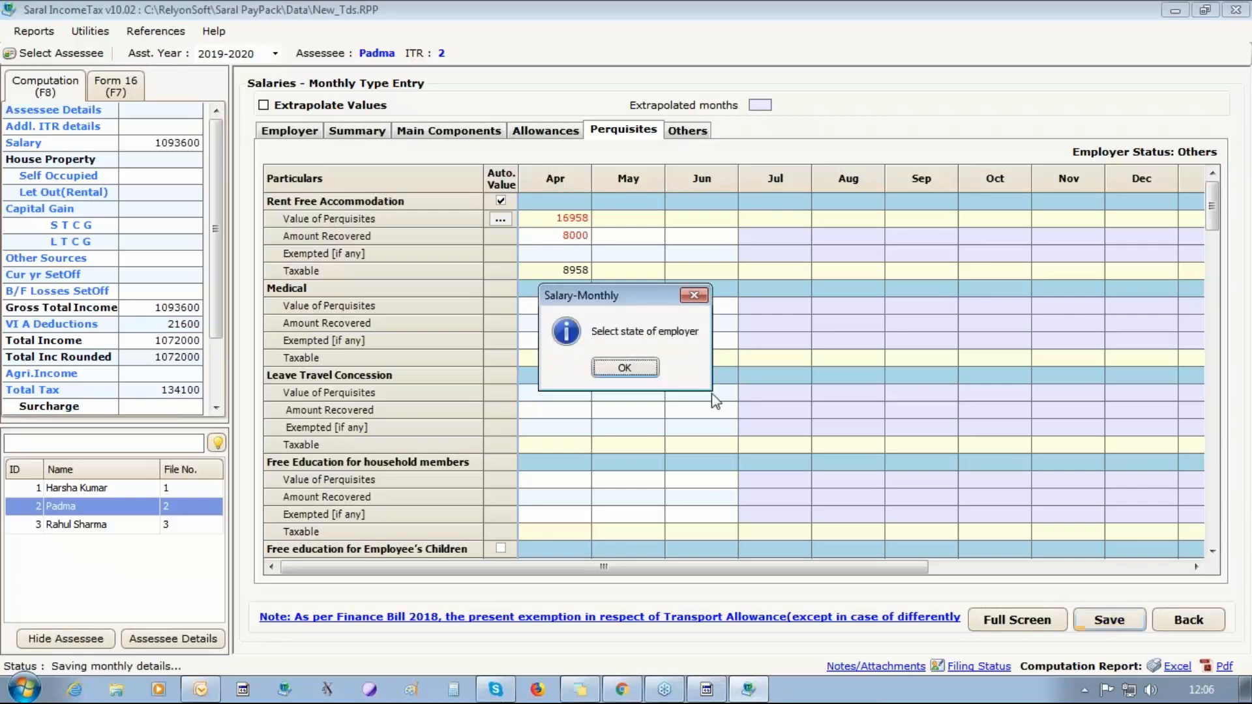
click(634, 369)
Set the employer's city to BANGALORE, enter the postal pin code, and save the monthly salary details.
click(909, 337)
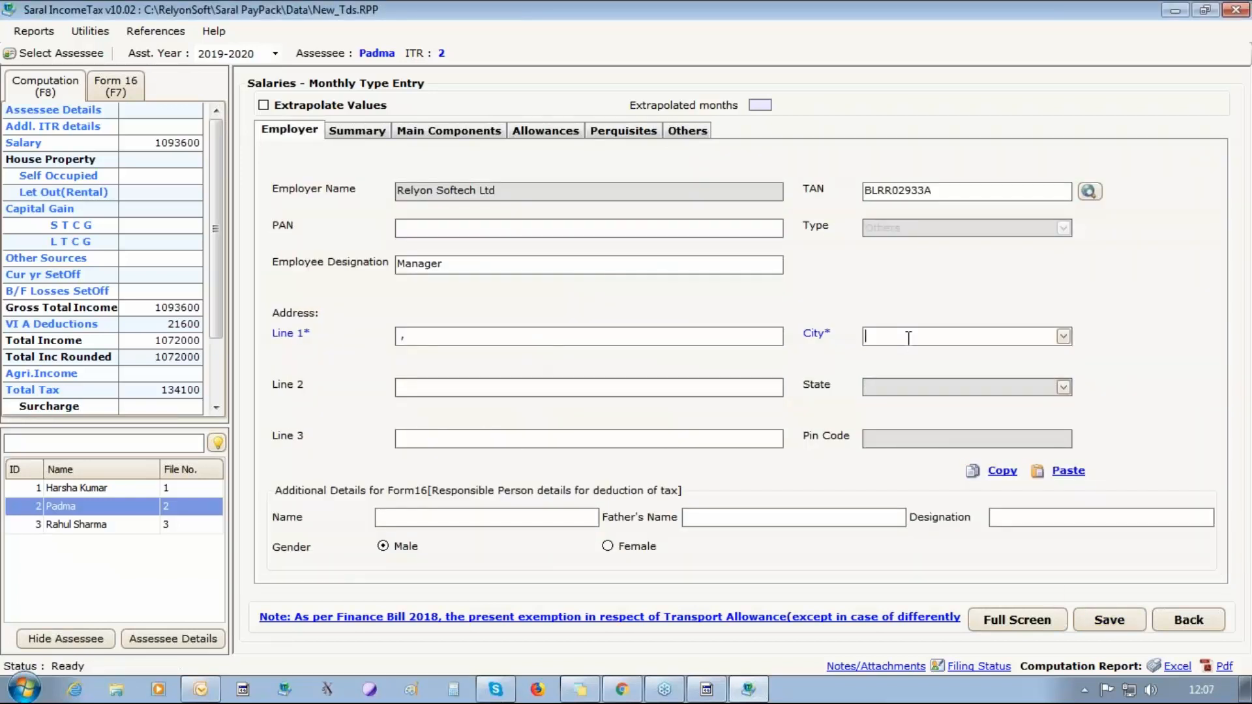
text(BANGALORE)
key(Tab)
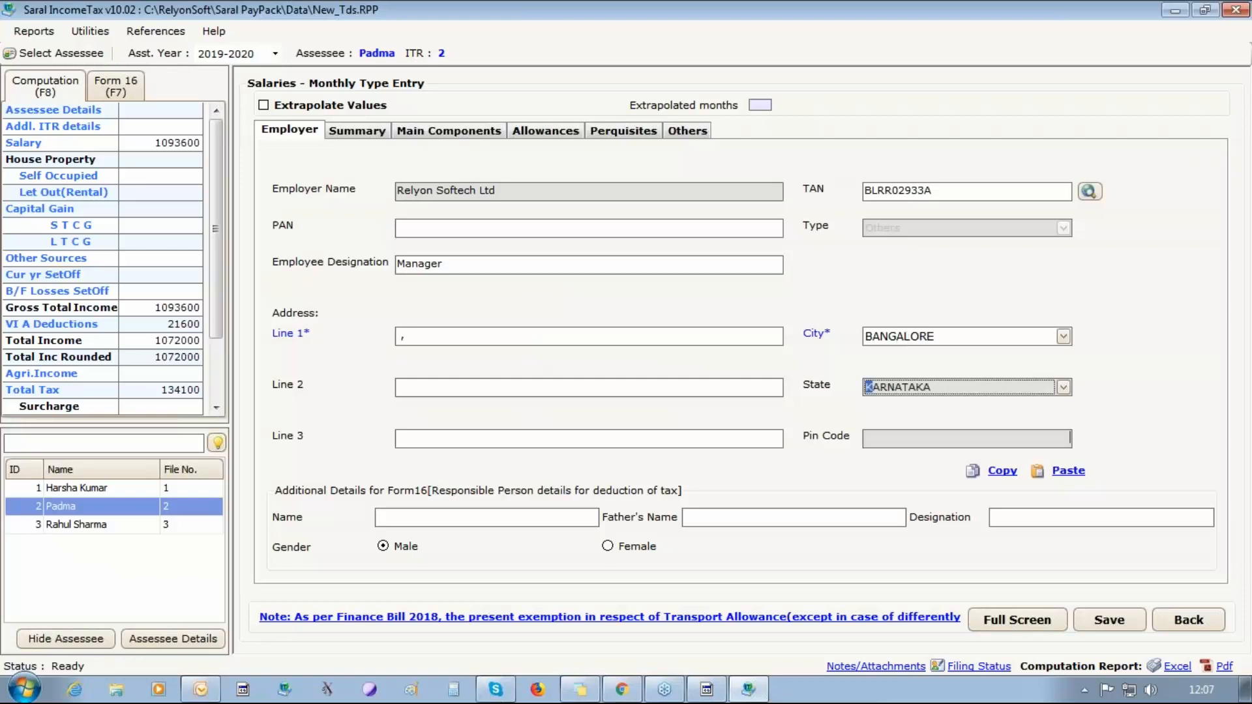
key(Tab)
text(5600)
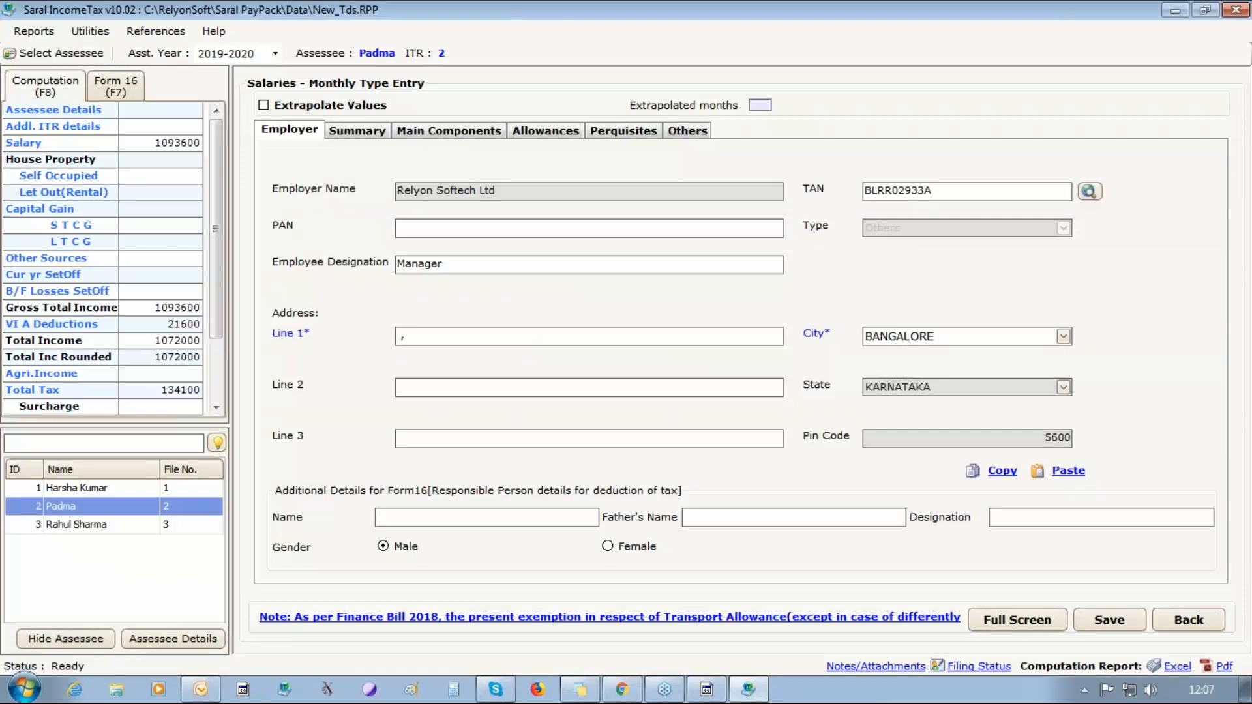
text(86)
click(1109, 620)
click(626, 365)
Enable automatic valuation of the Cars/Other automotive perquisite for Automotive-1 in April.
click(625, 131)
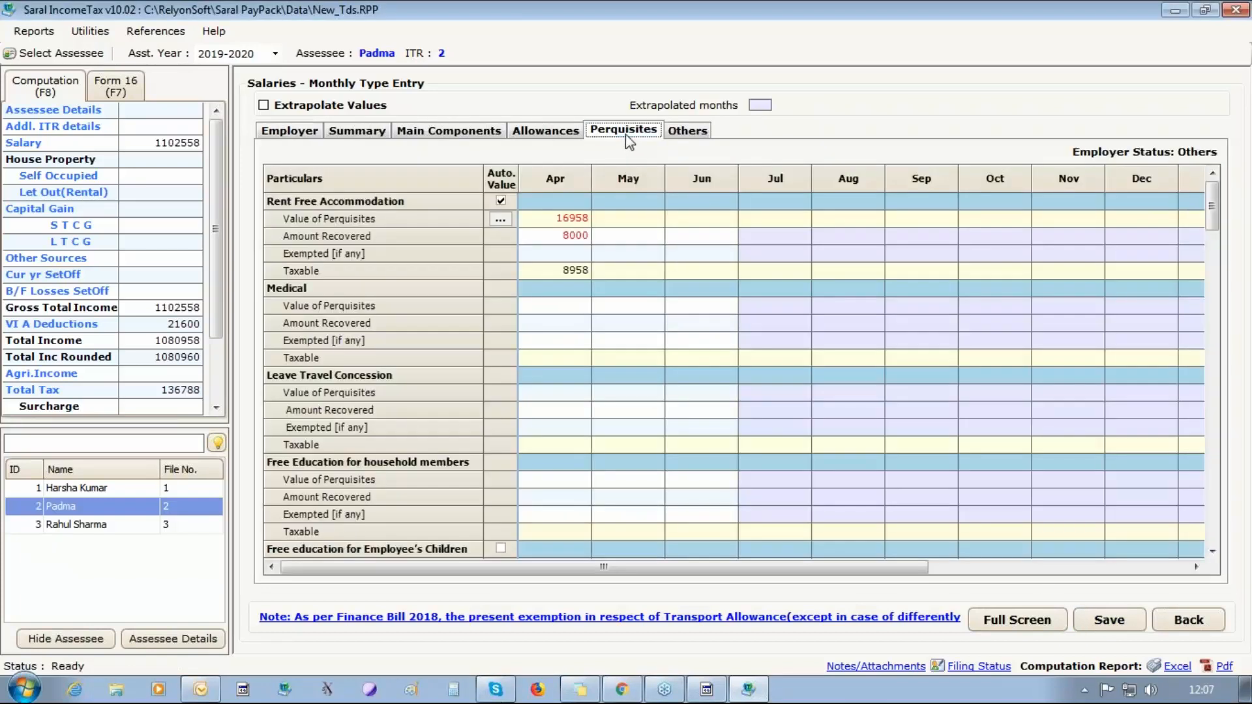
click(1212, 551)
click(1212, 551)
click(1213, 551)
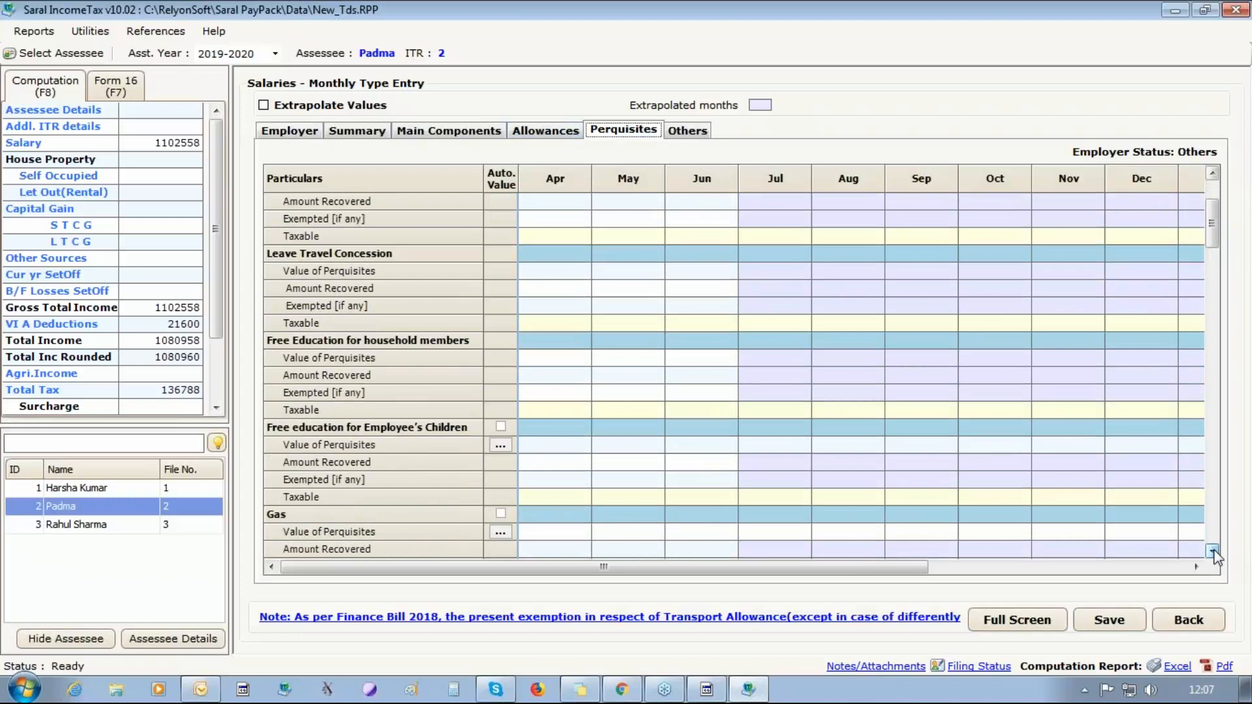
click(1212, 551)
click(1212, 551)
click(1212, 551)
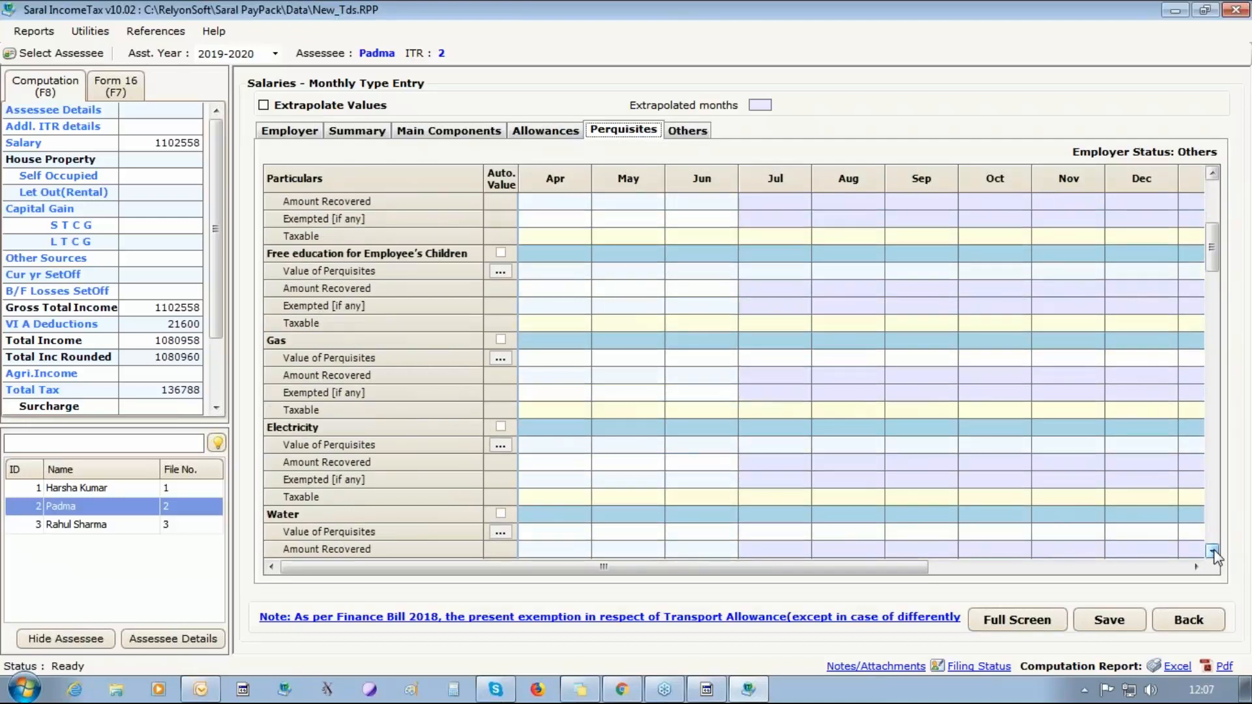
click(1212, 551)
click(1212, 551)
click(1213, 551)
click(1212, 551)
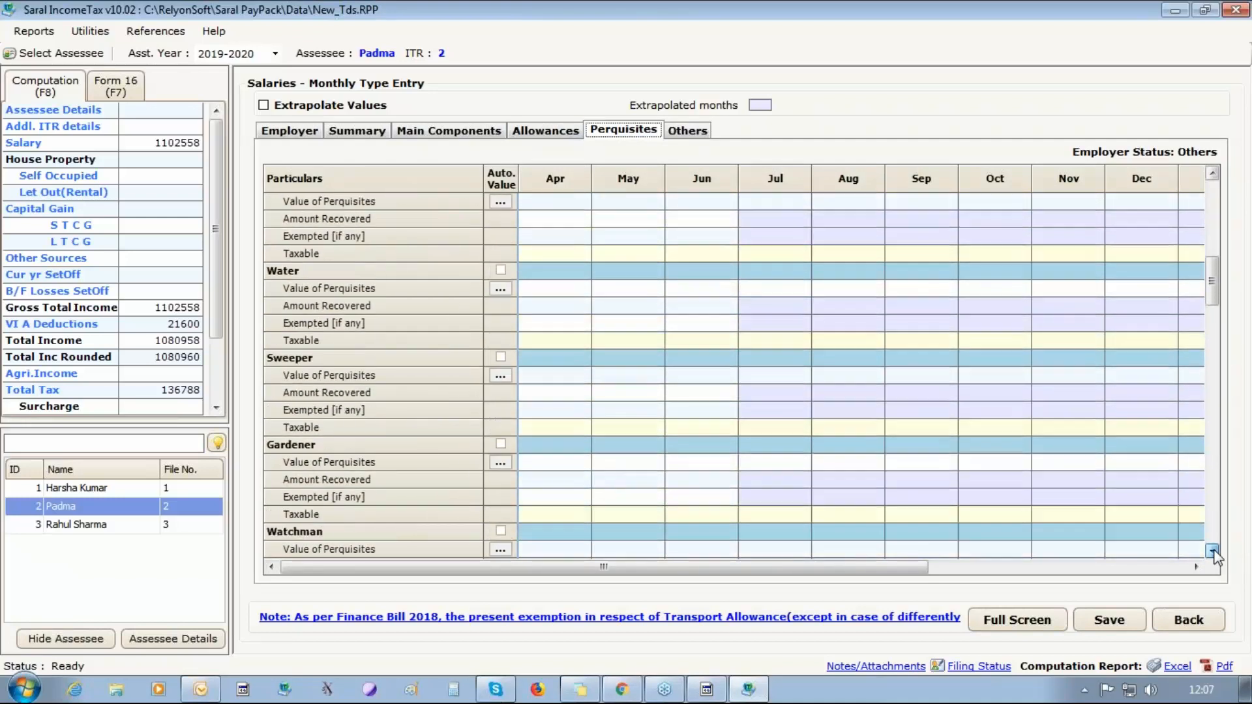
click(1212, 551)
click(1213, 551)
click(1212, 551)
click(1213, 551)
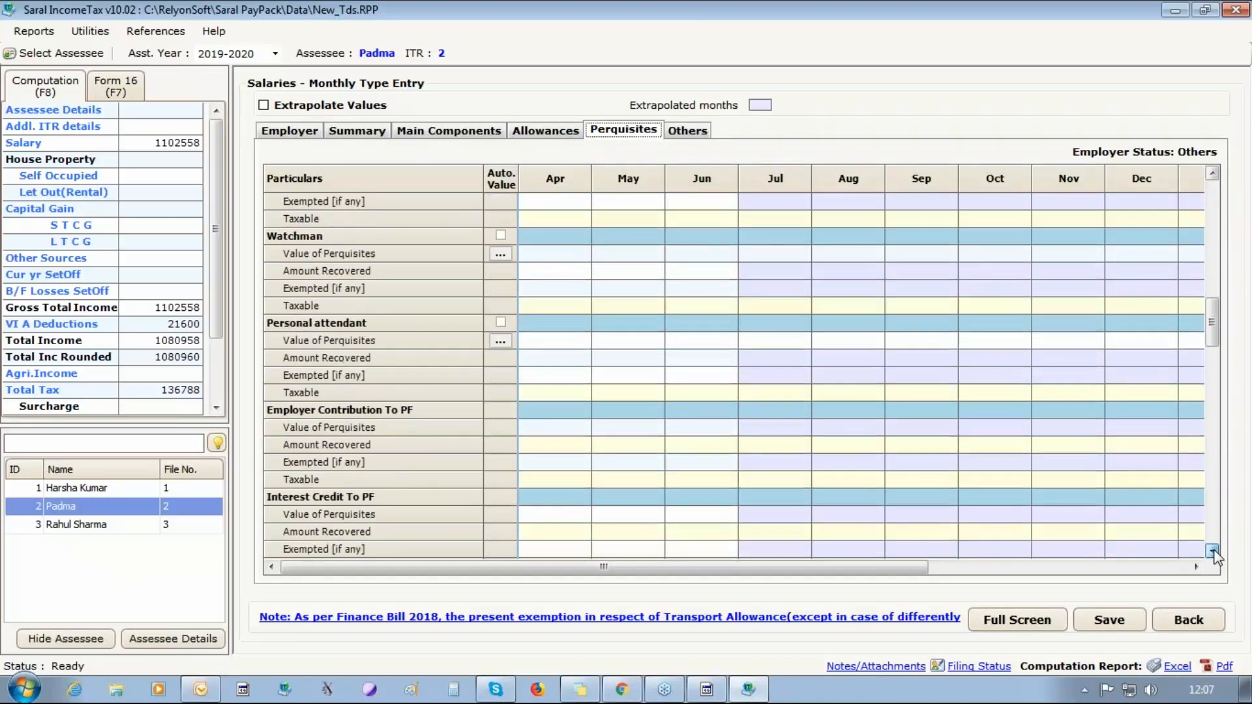
click(1212, 551)
click(1213, 551)
click(1212, 552)
click(1213, 551)
click(1212, 551)
click(1212, 551)
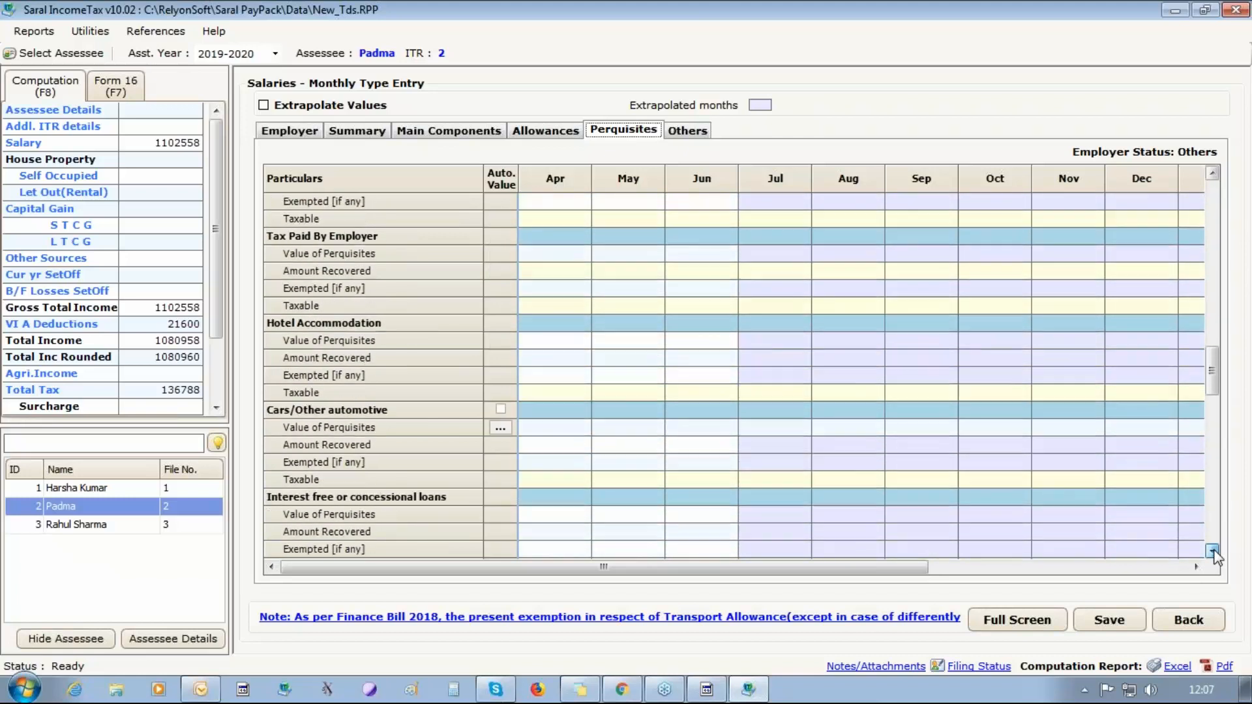
click(1213, 551)
click(501, 374)
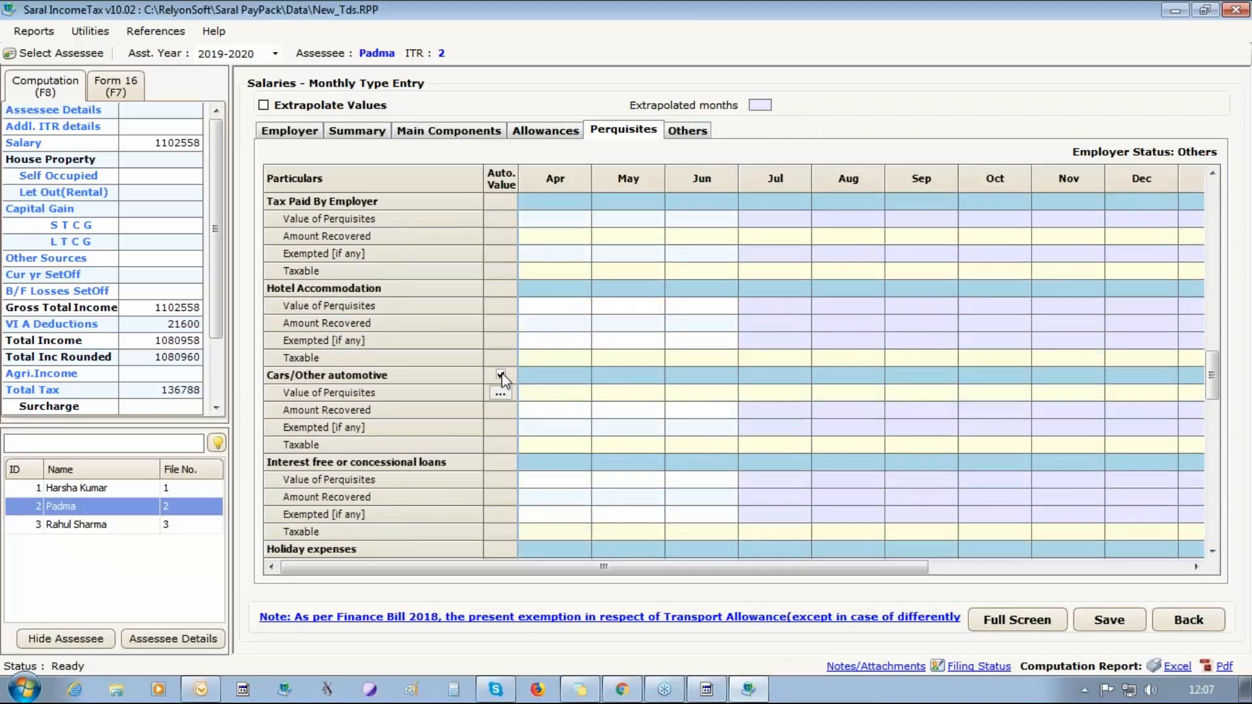
click(506, 394)
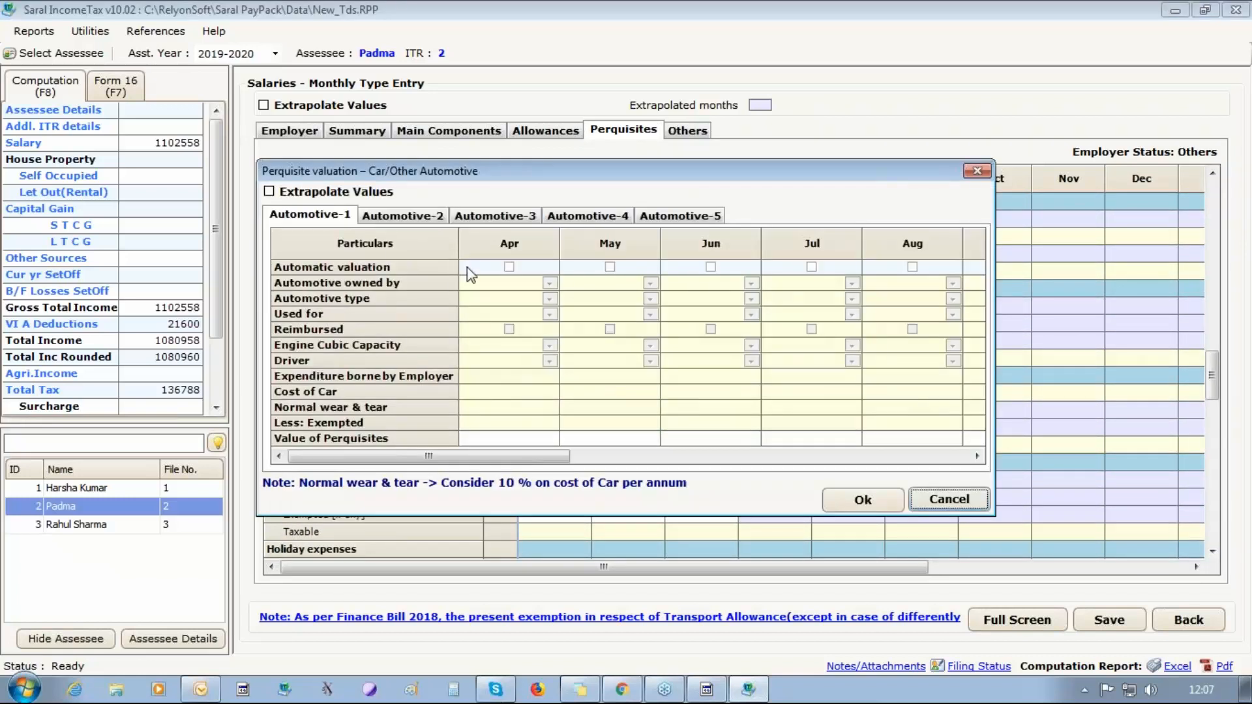
click(509, 267)
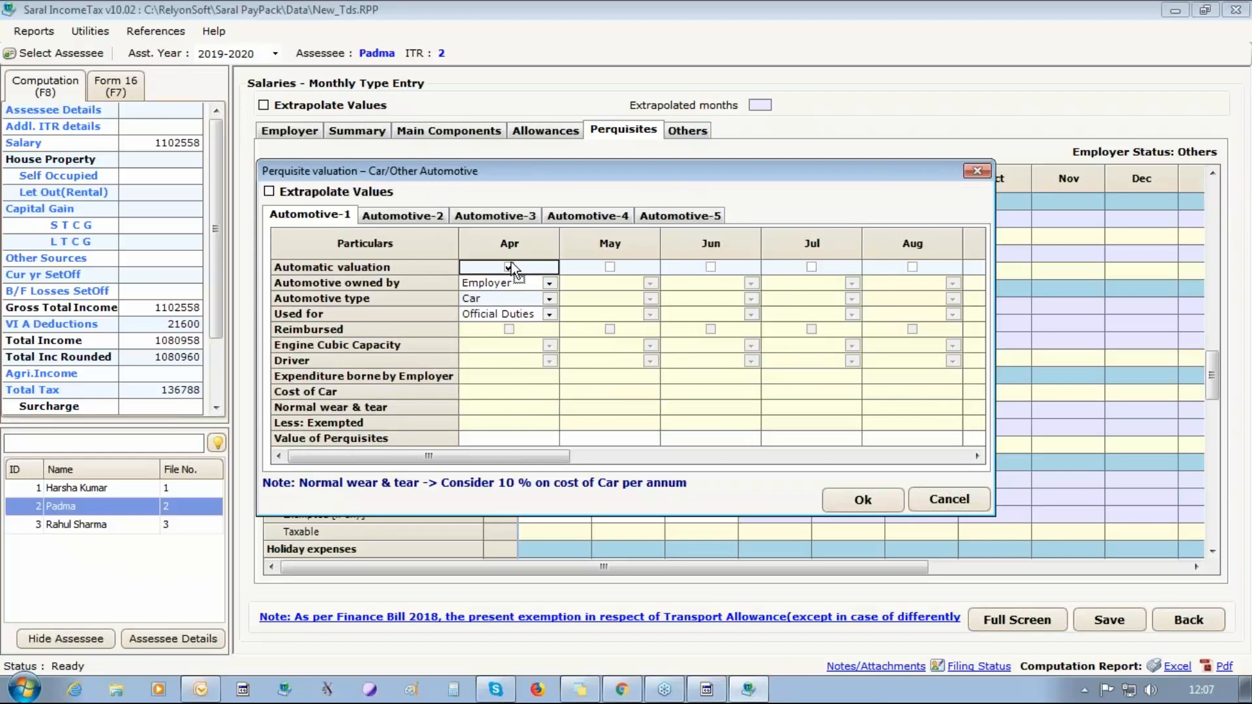
Set the April car's use to Partly for Official and engine capacity to Exceeds 1.6 ltrs, and save the perquisite valuation.
click(540, 315)
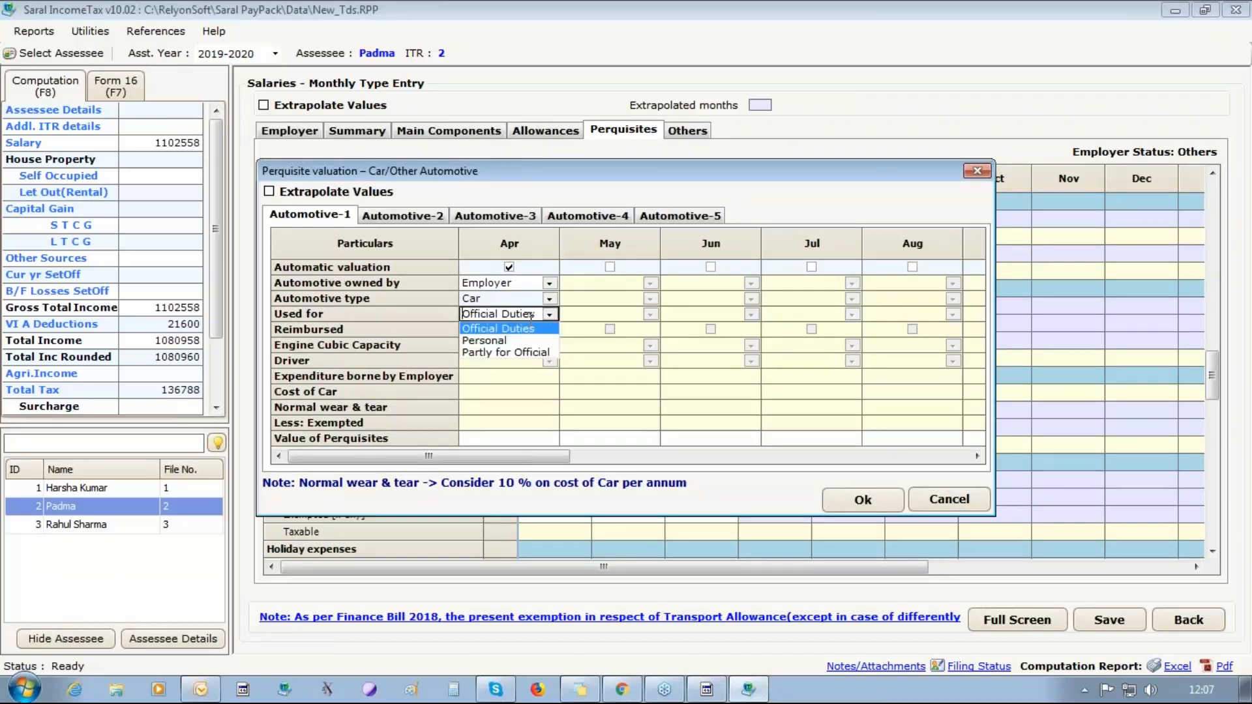
click(528, 353)
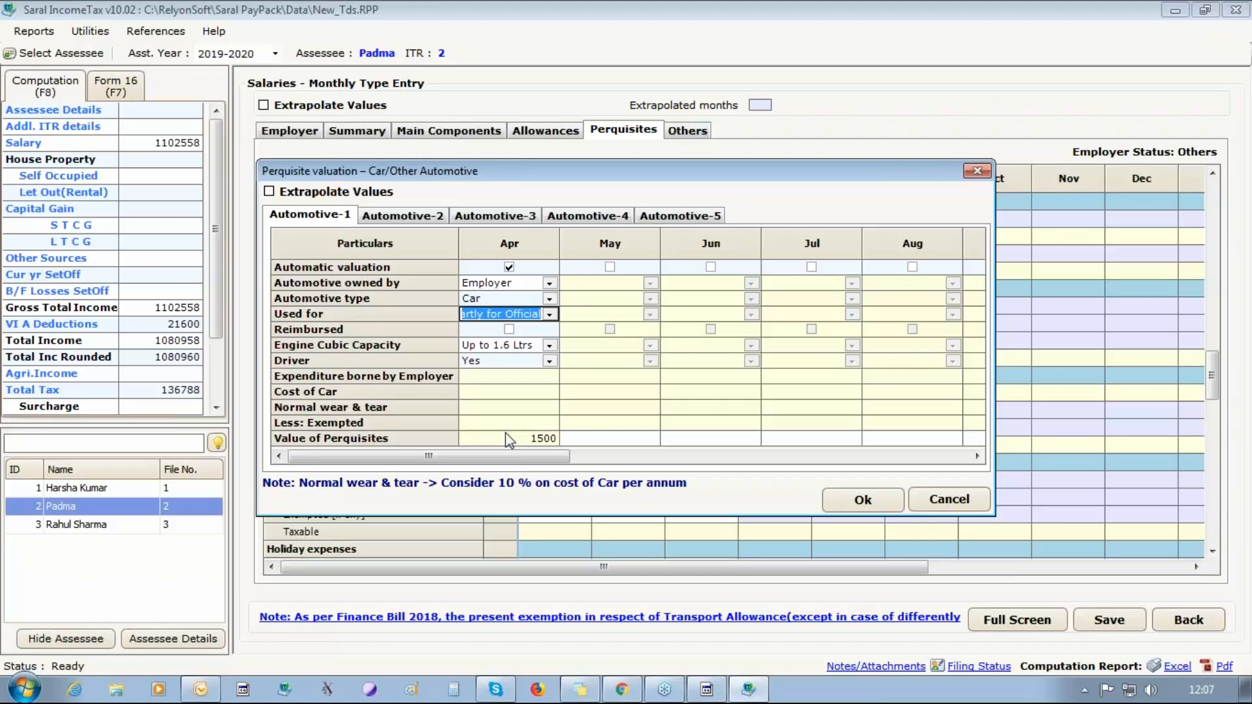
click(547, 347)
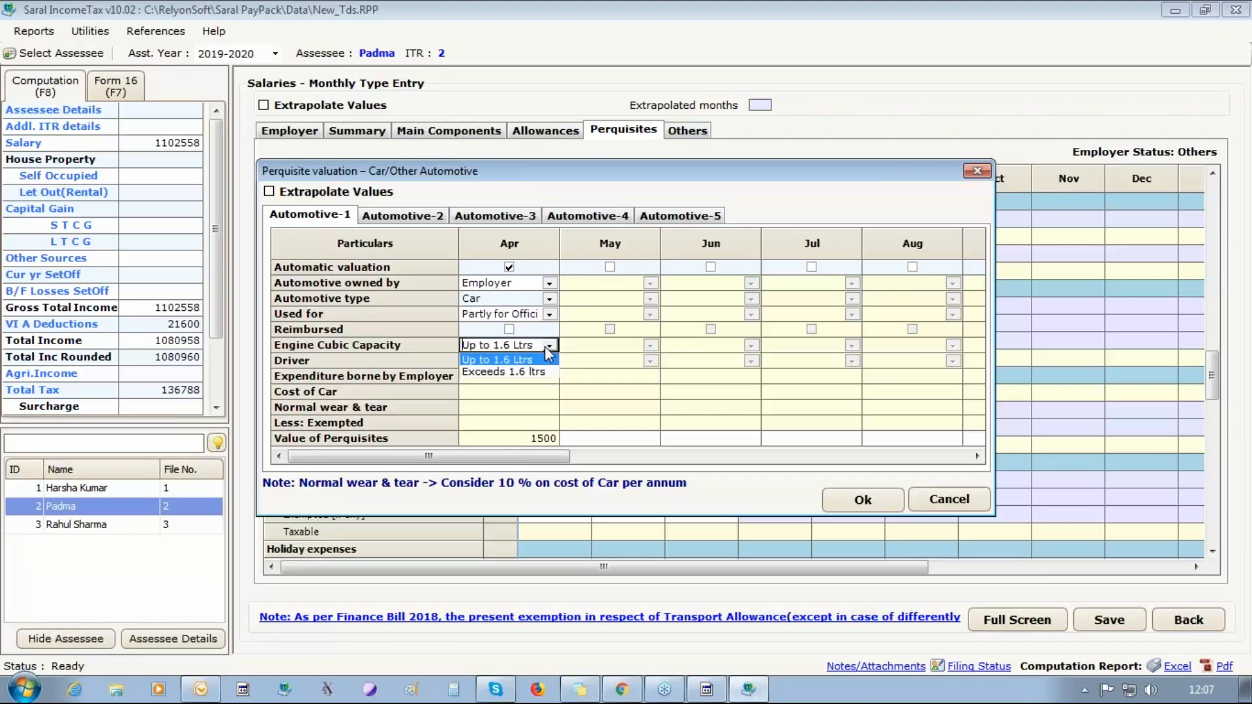
click(503, 371)
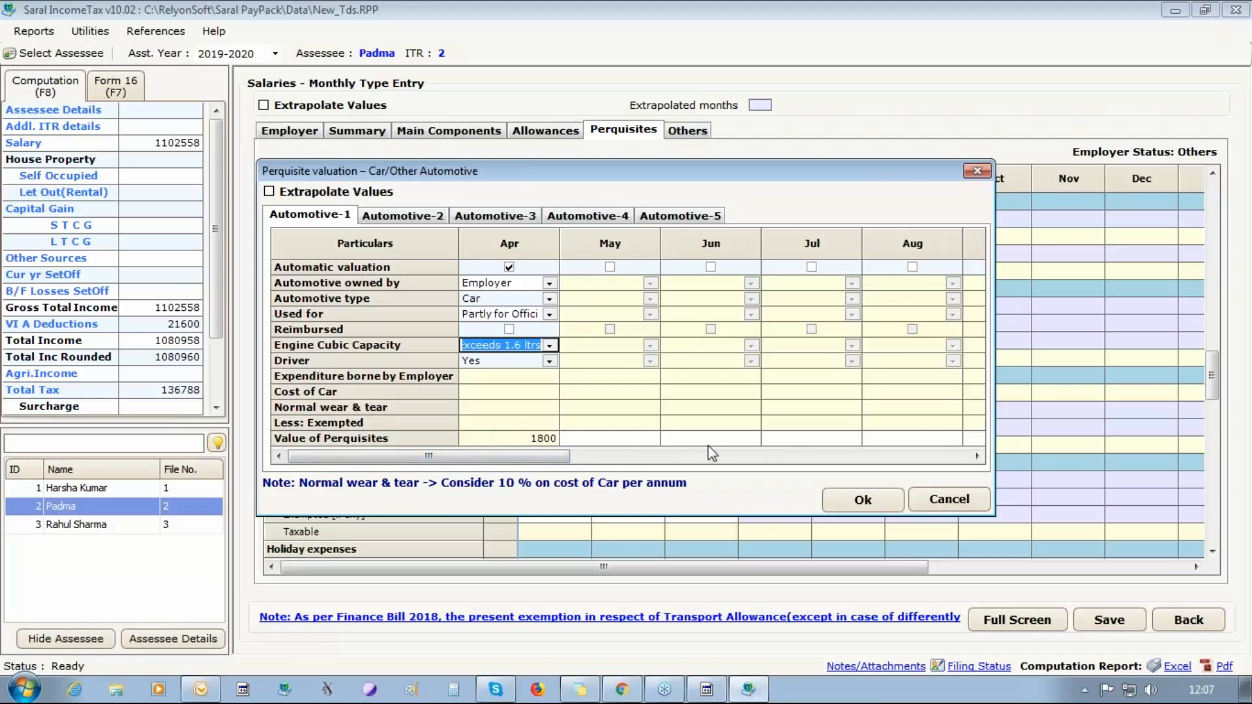
click(863, 501)
click(630, 363)
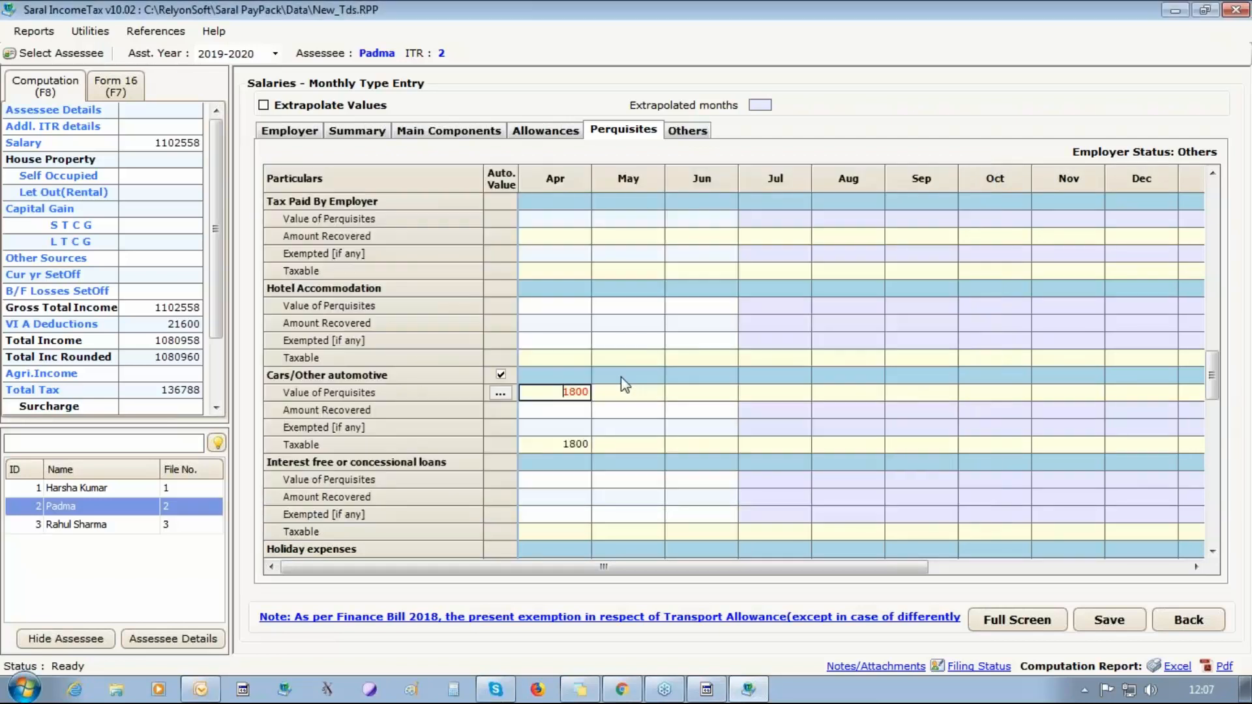
key(Return)
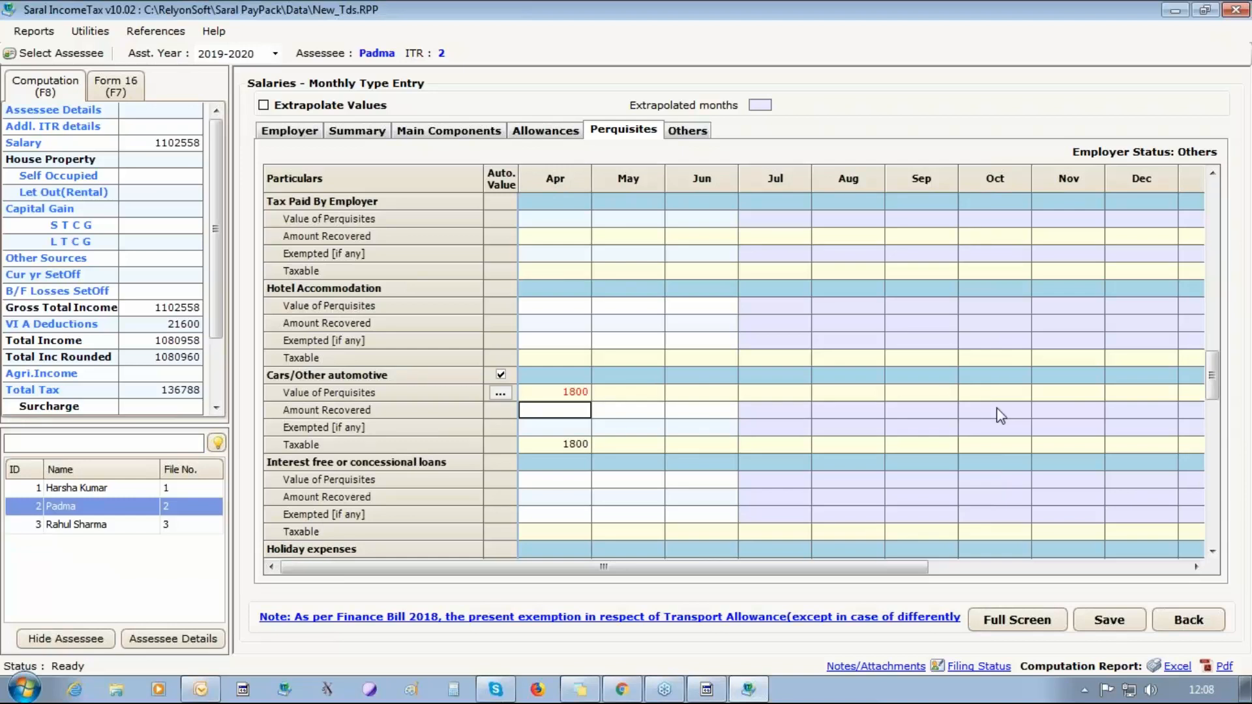
click(1109, 620)
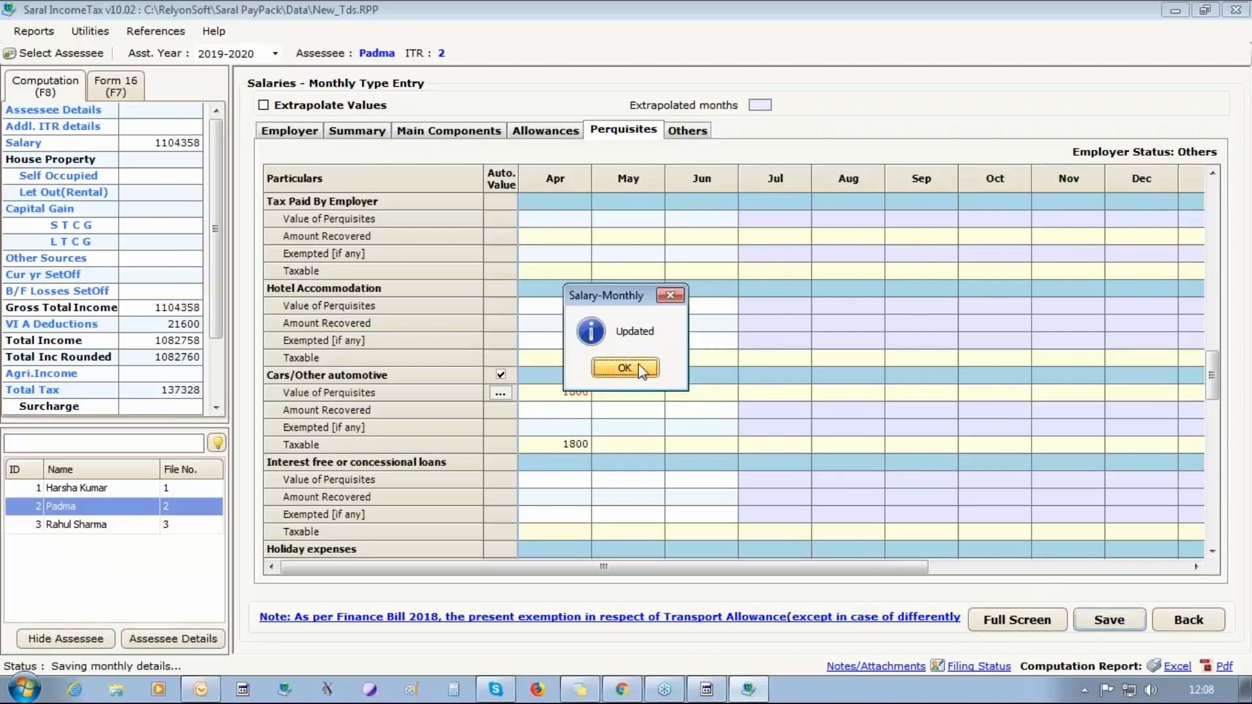
Check April's Leave Travel Concession perquisite in the monthly salary entry of the employee with ID 1.
click(643, 365)
click(687, 131)
click(449, 130)
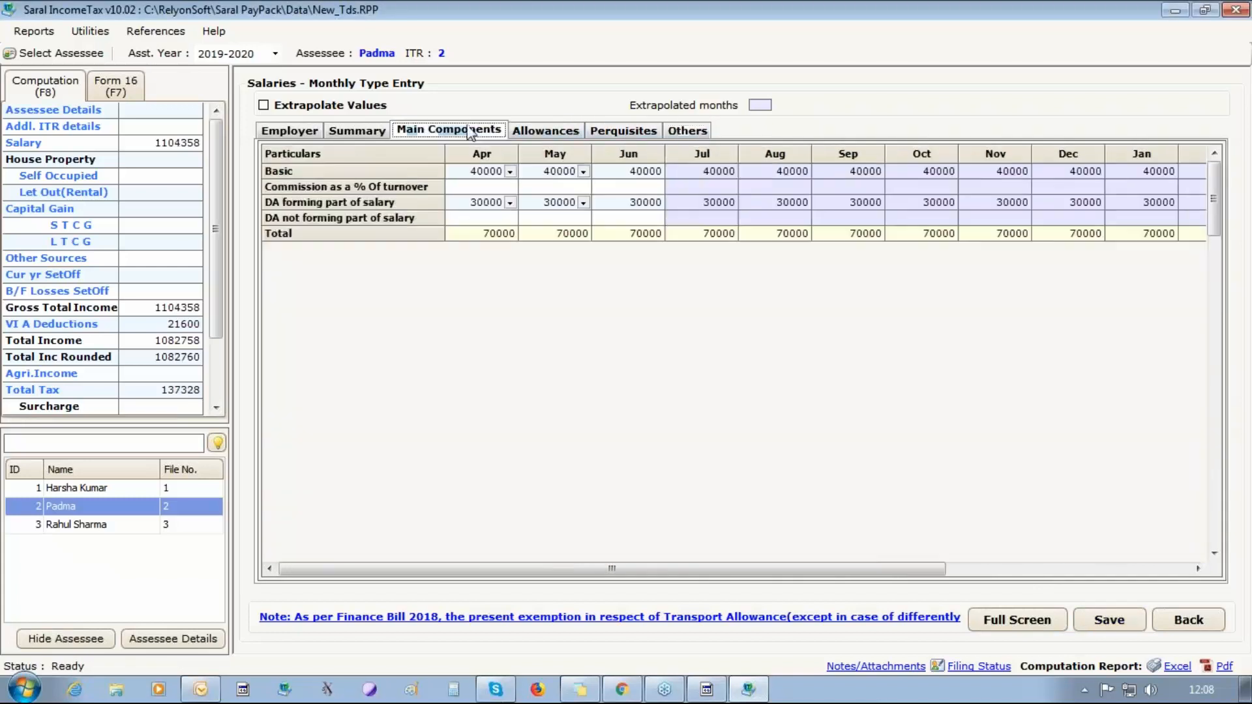
click(603, 133)
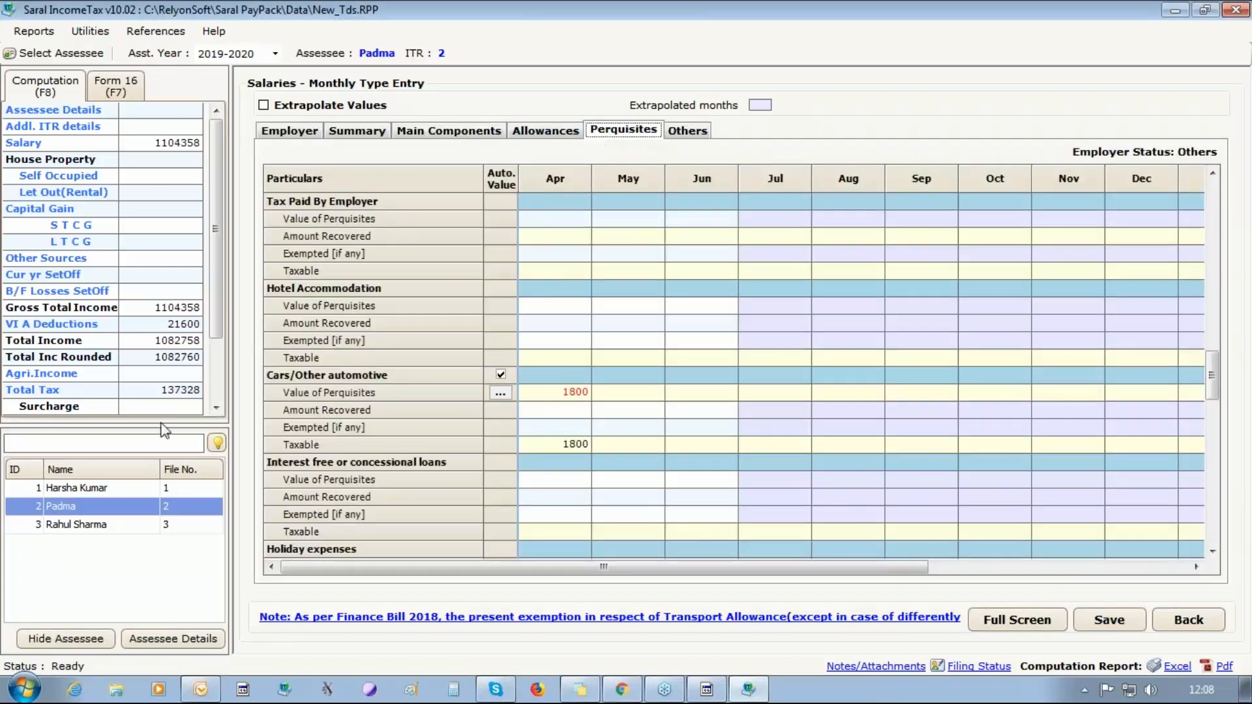
click(116, 489)
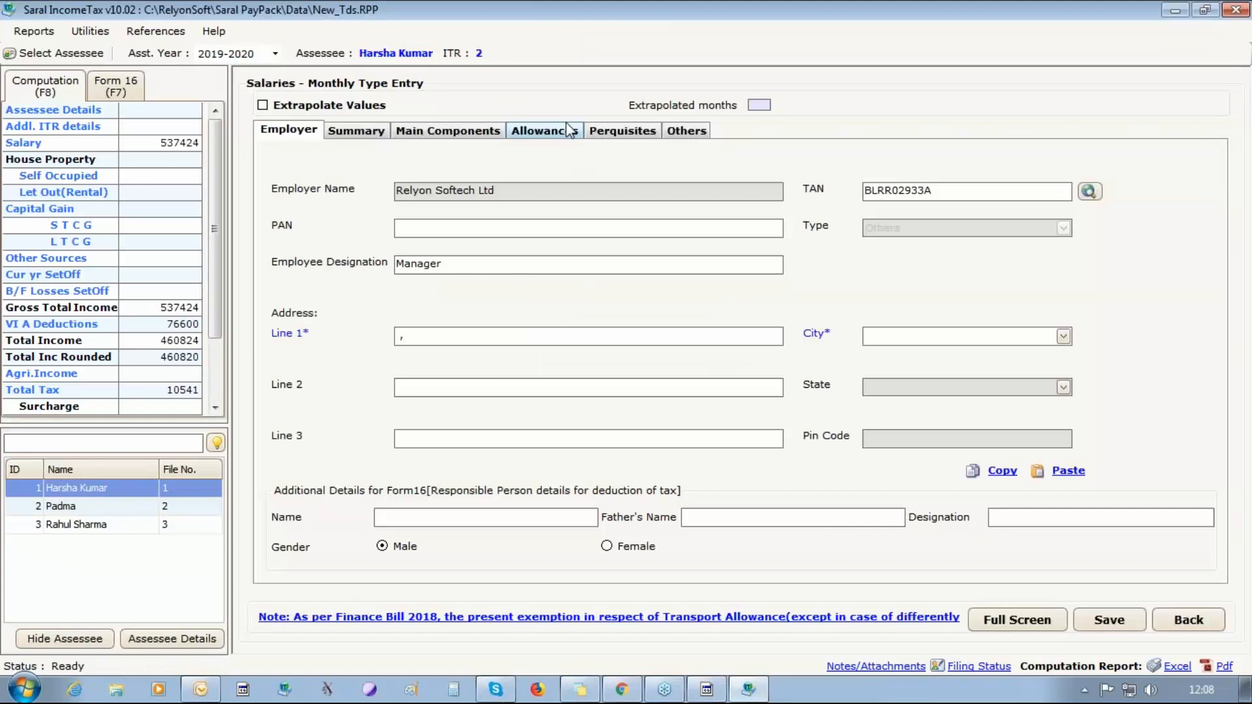
click(562, 133)
click(623, 134)
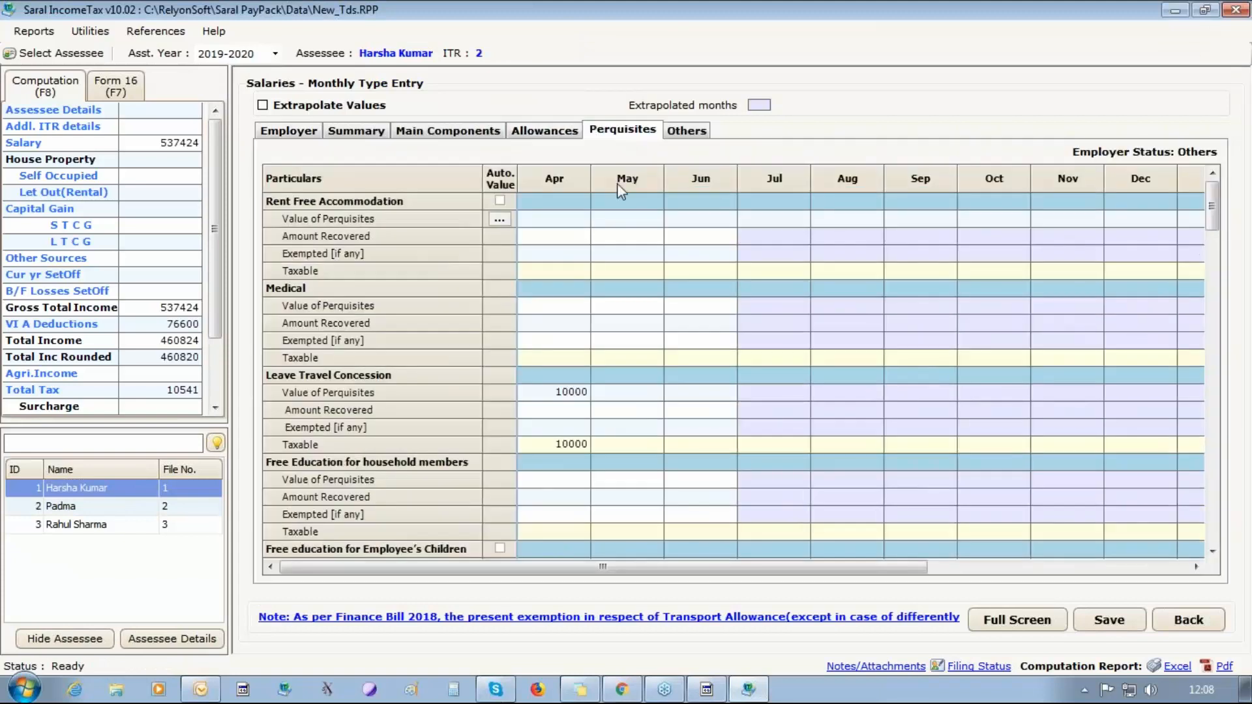
click(555, 395)
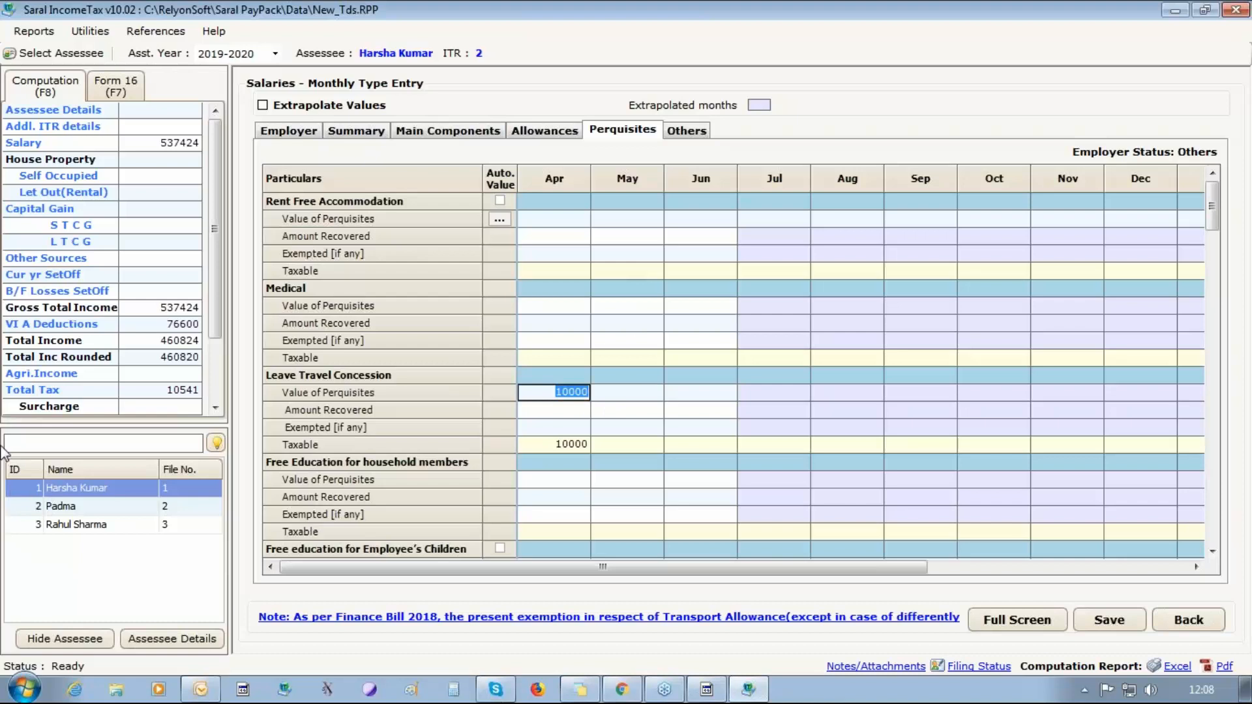
Return to Saral PayPack and open the reimbursement bill details for employee ID 1 with LTA, financial year 2018 - 2019 and block period 2018 - 2021.
click(1235, 9)
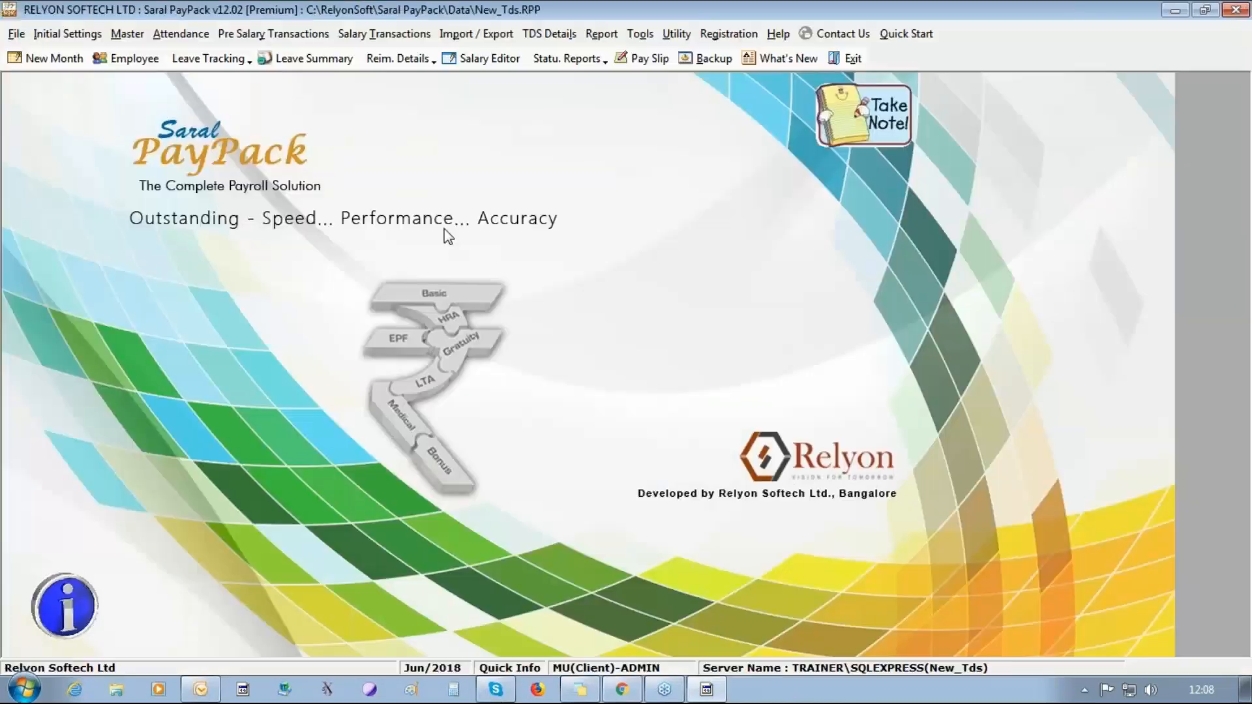
click(268, 33)
mouse_move(437, 223)
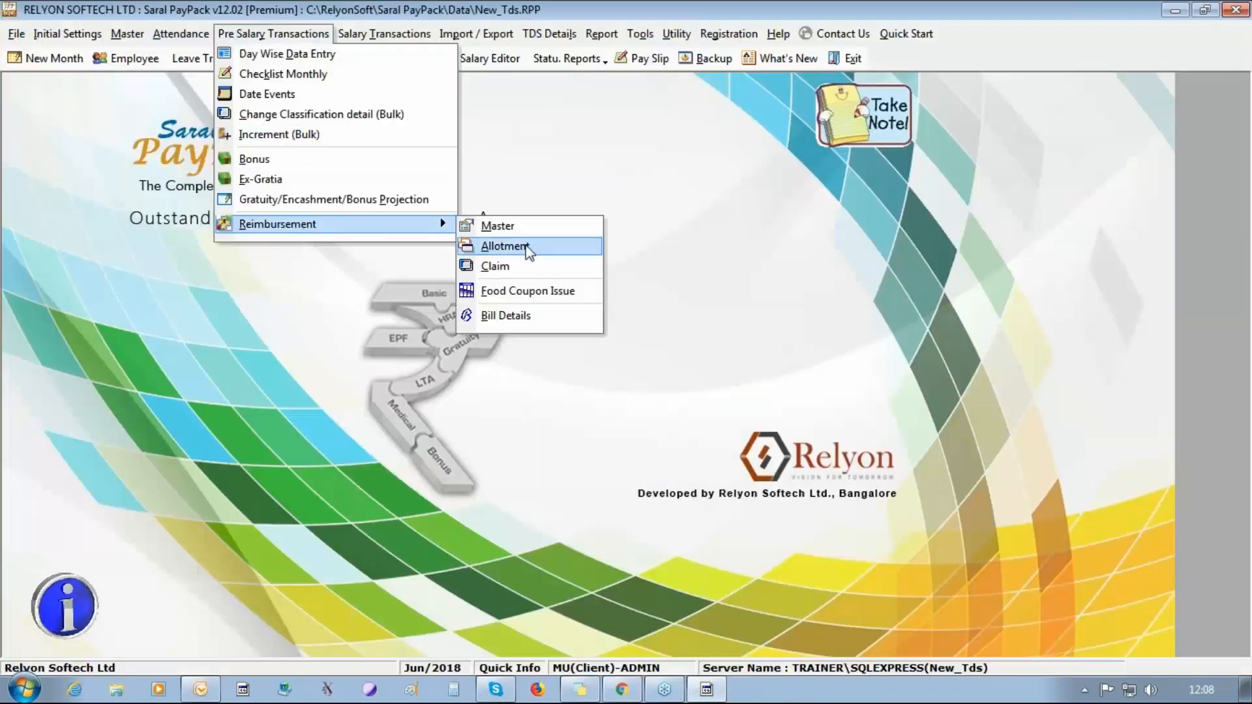
click(502, 317)
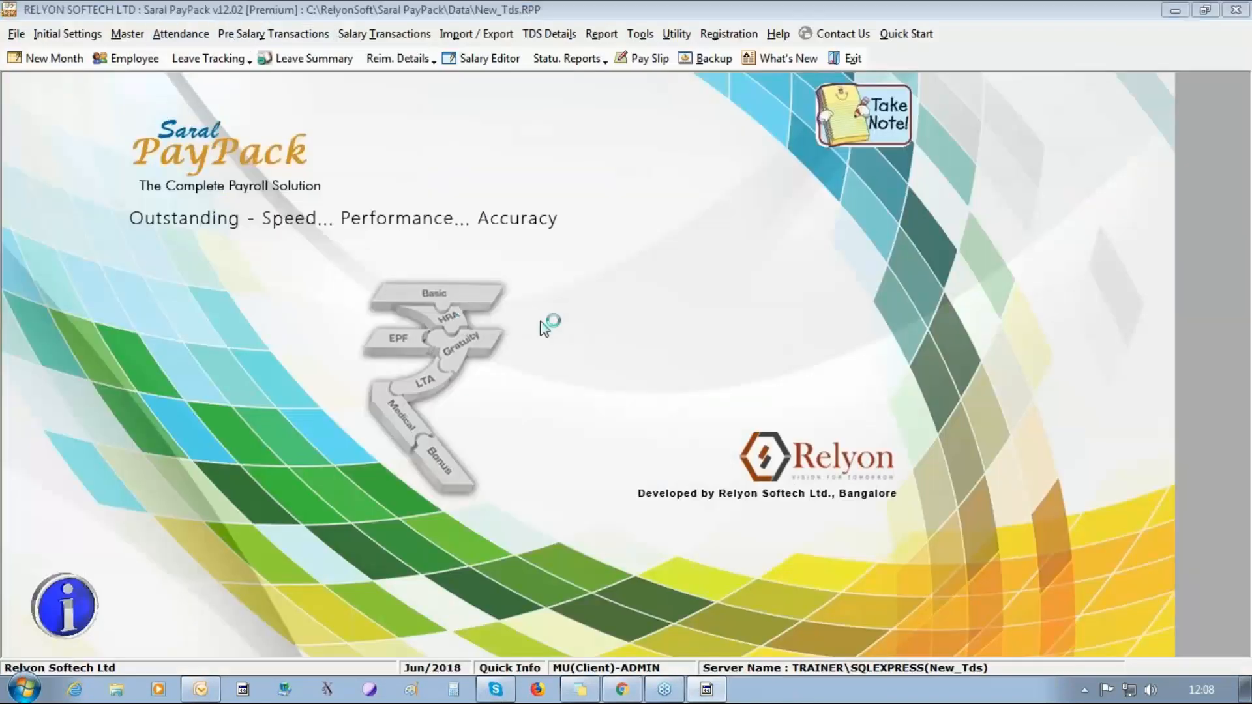
click(657, 156)
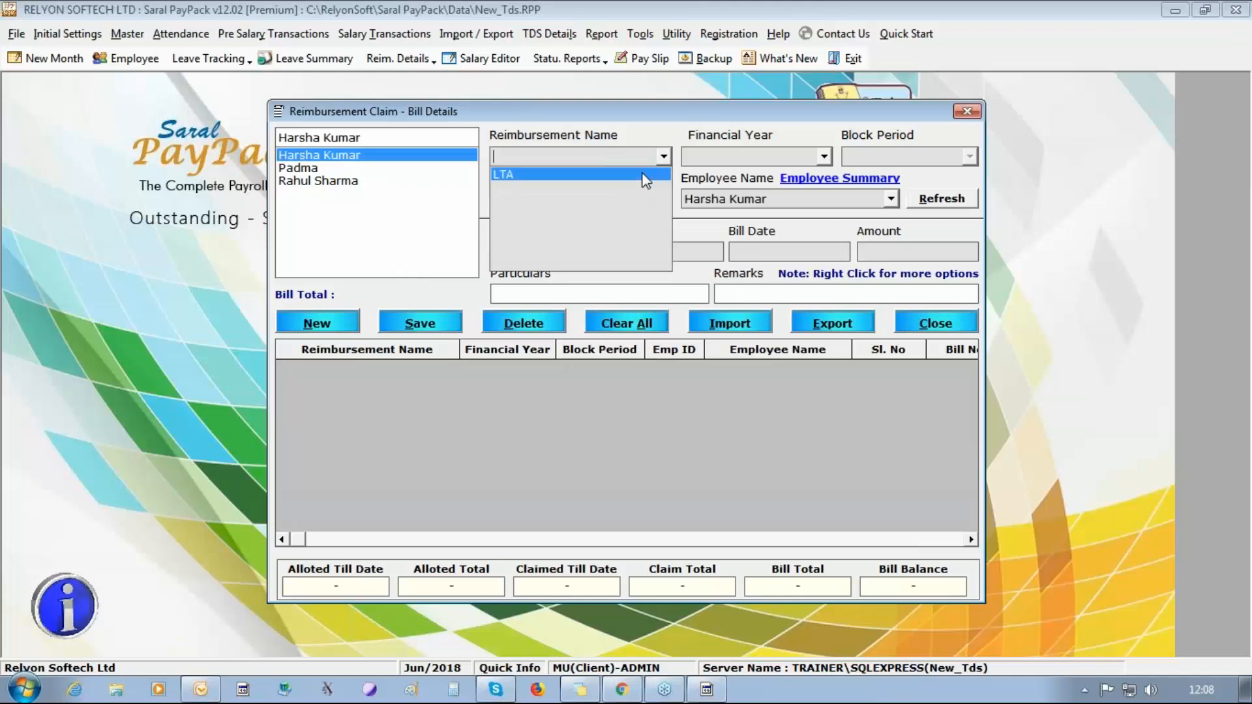
click(648, 174)
click(823, 157)
click(802, 176)
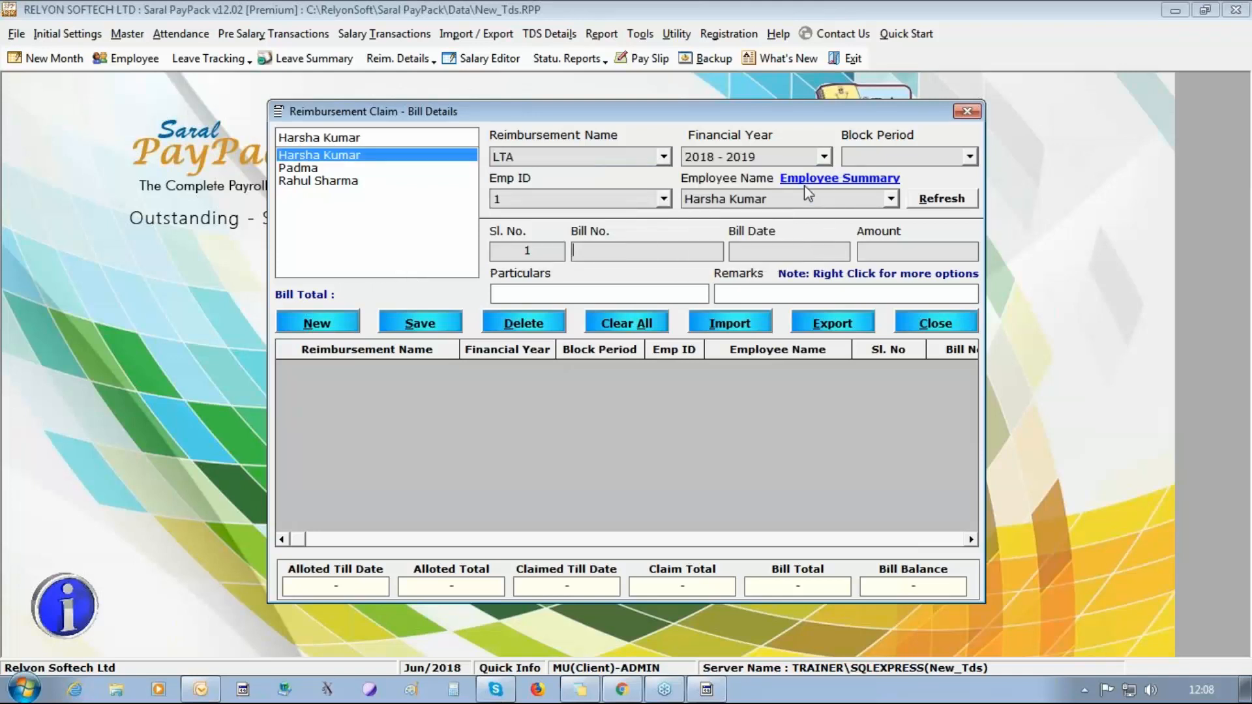
click(970, 156)
click(952, 203)
Record LTA bill number 1 dated 01/04/2018 for 10,000.00, save it, and close the bill details.
click(651, 258)
text(1)
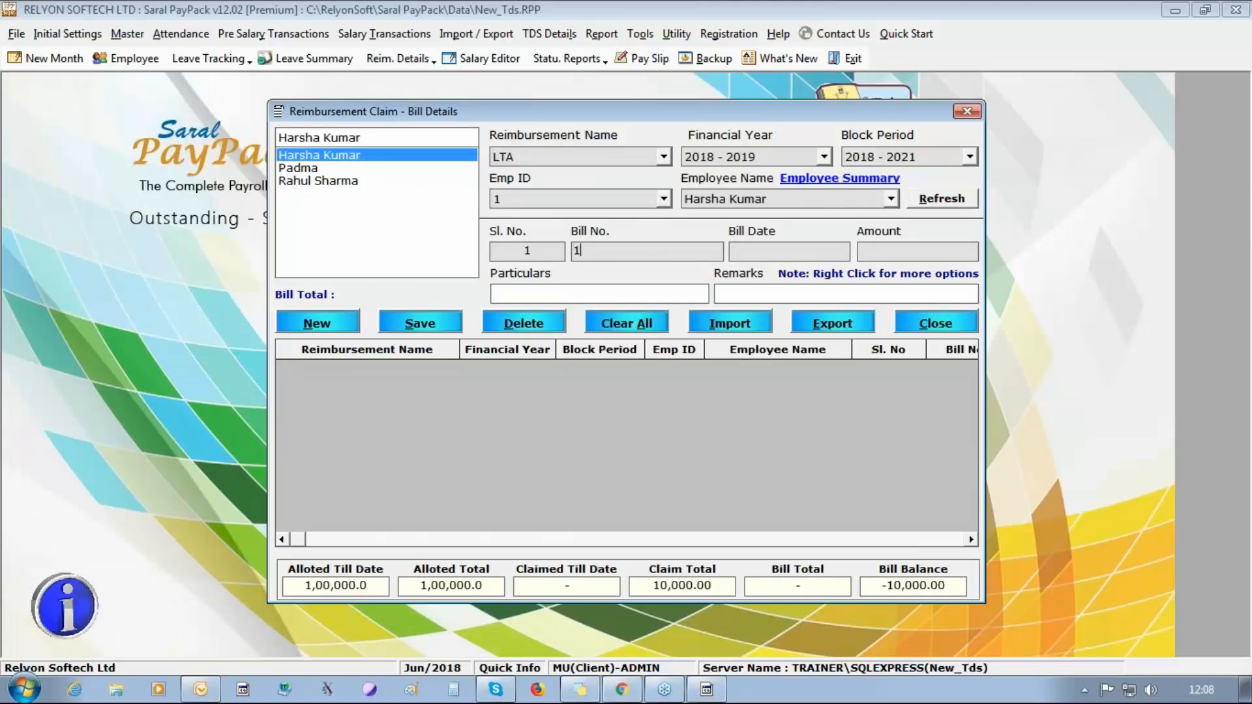
text(01/047/201)
key(Tab)
click(774, 255)
text(10000)
click(420, 324)
click(682, 410)
text(01/04/2018)
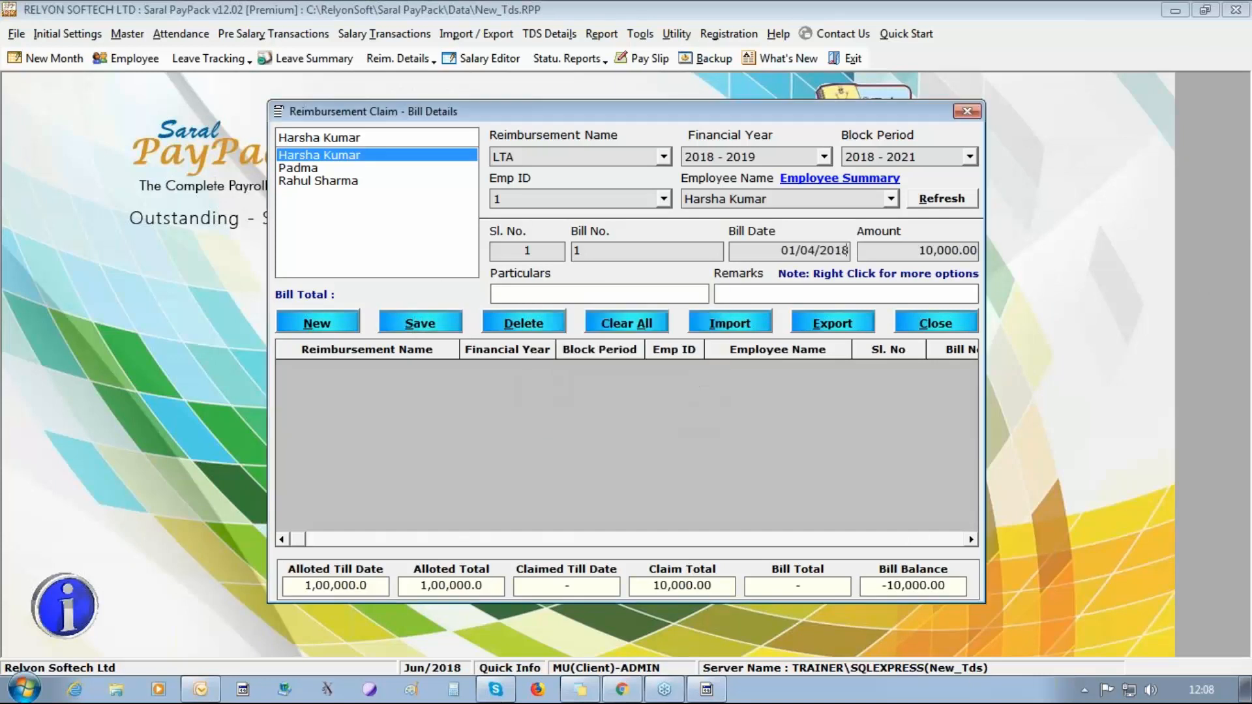
click(402, 332)
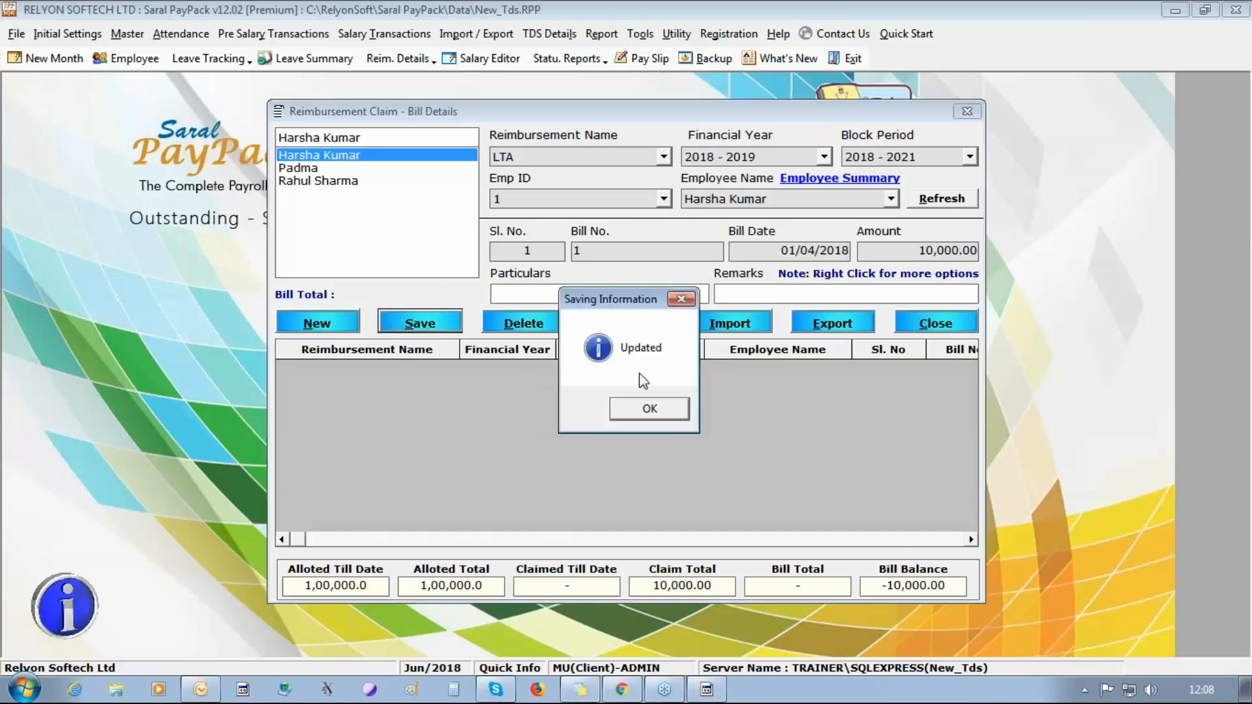
click(654, 411)
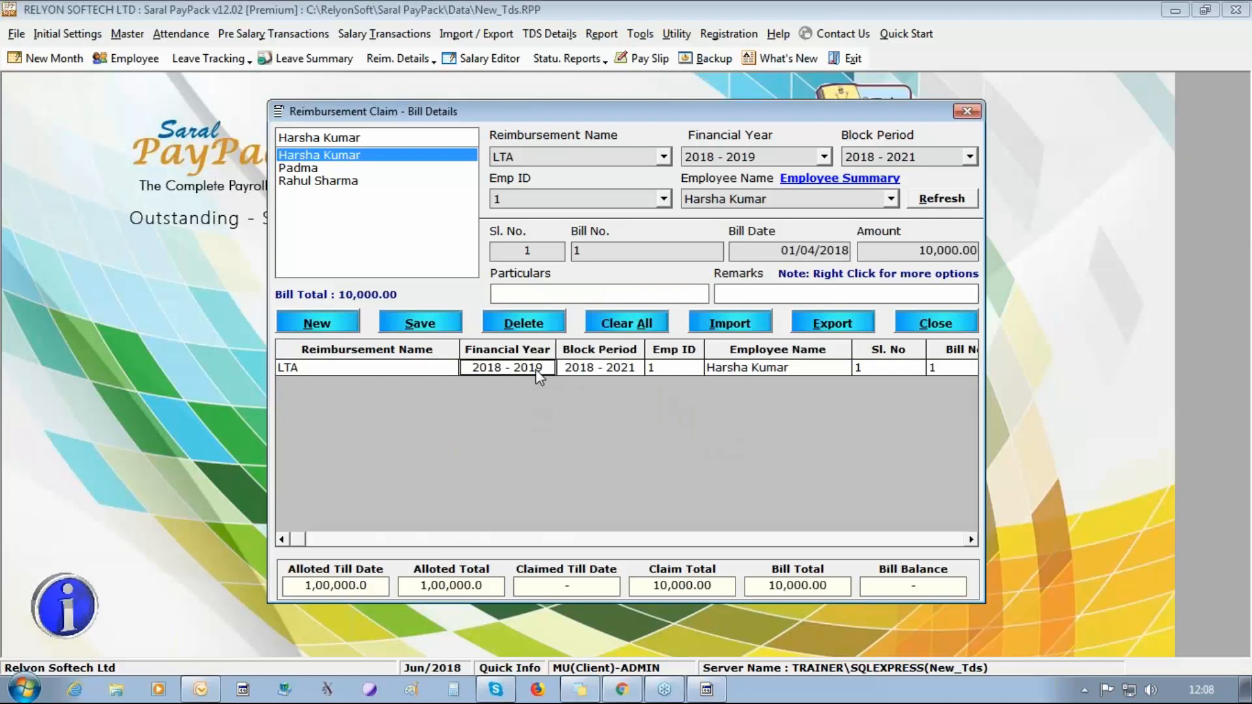
click(930, 326)
Port the 2018 - 2019 details of all listed employees to the income tax module and close the porting window.
click(541, 31)
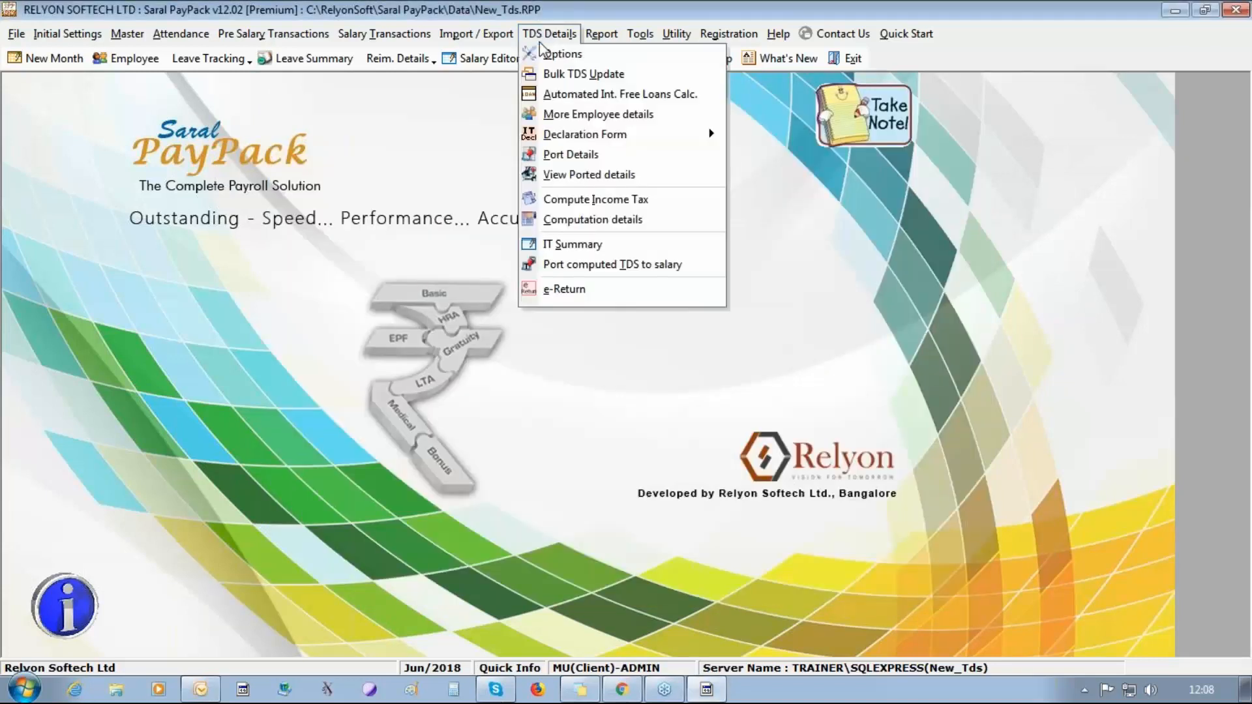
click(566, 154)
click(645, 409)
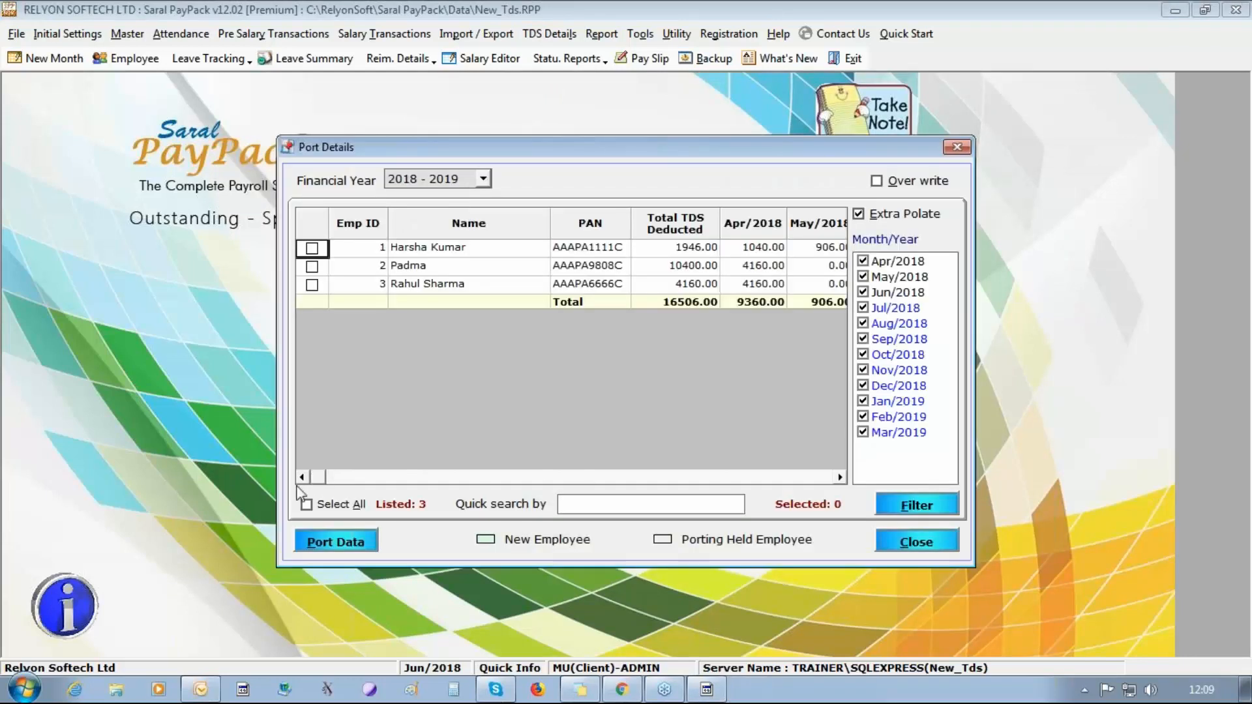
click(332, 538)
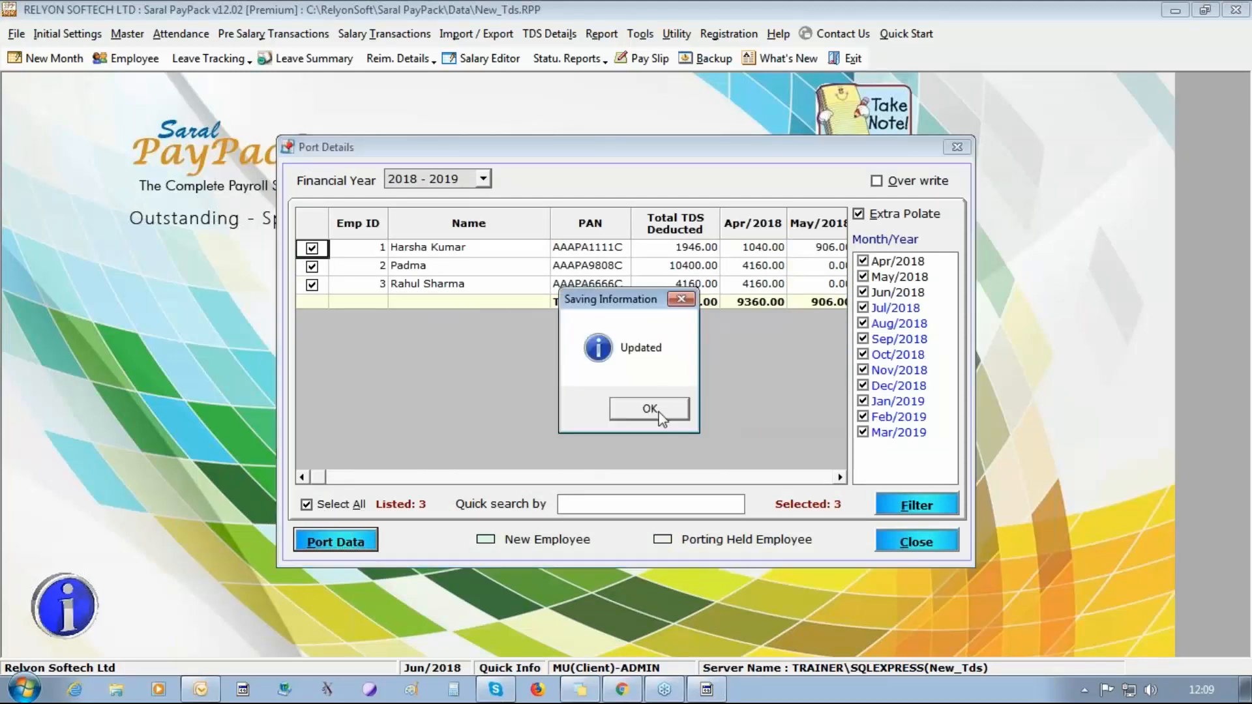
click(656, 411)
click(916, 541)
Run the income tax computation for the ported employees and close the computation window.
click(566, 33)
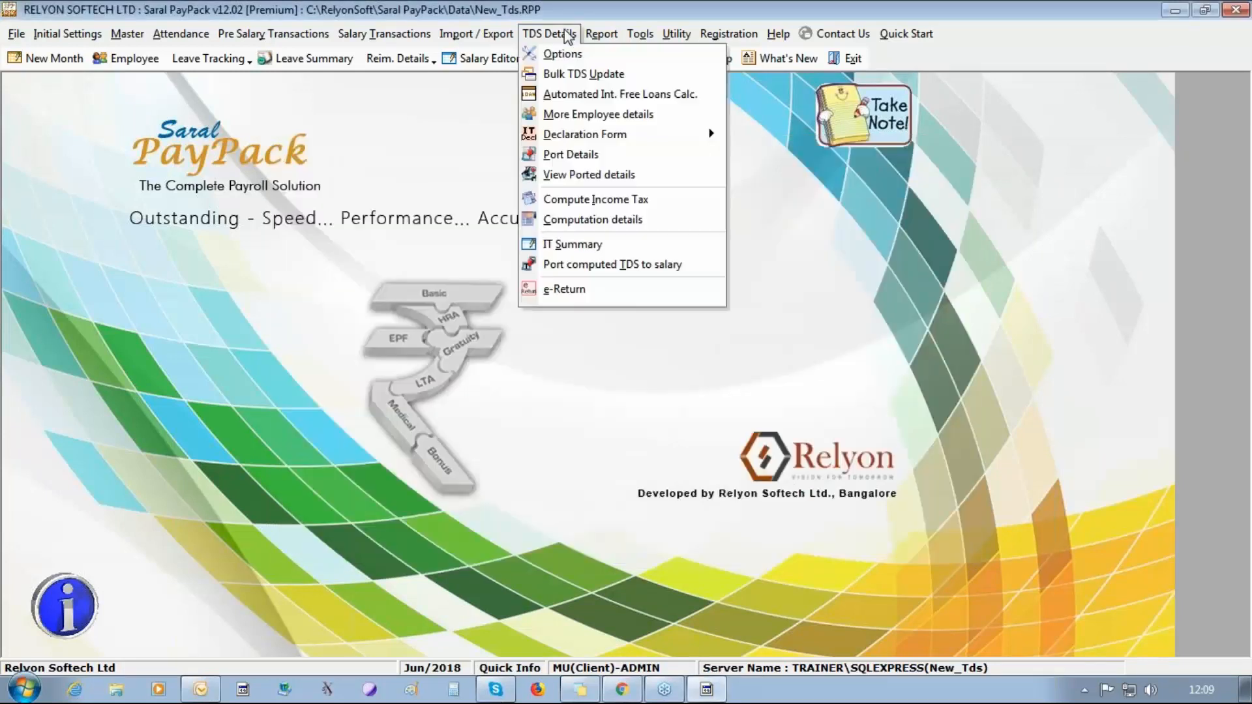
click(590, 199)
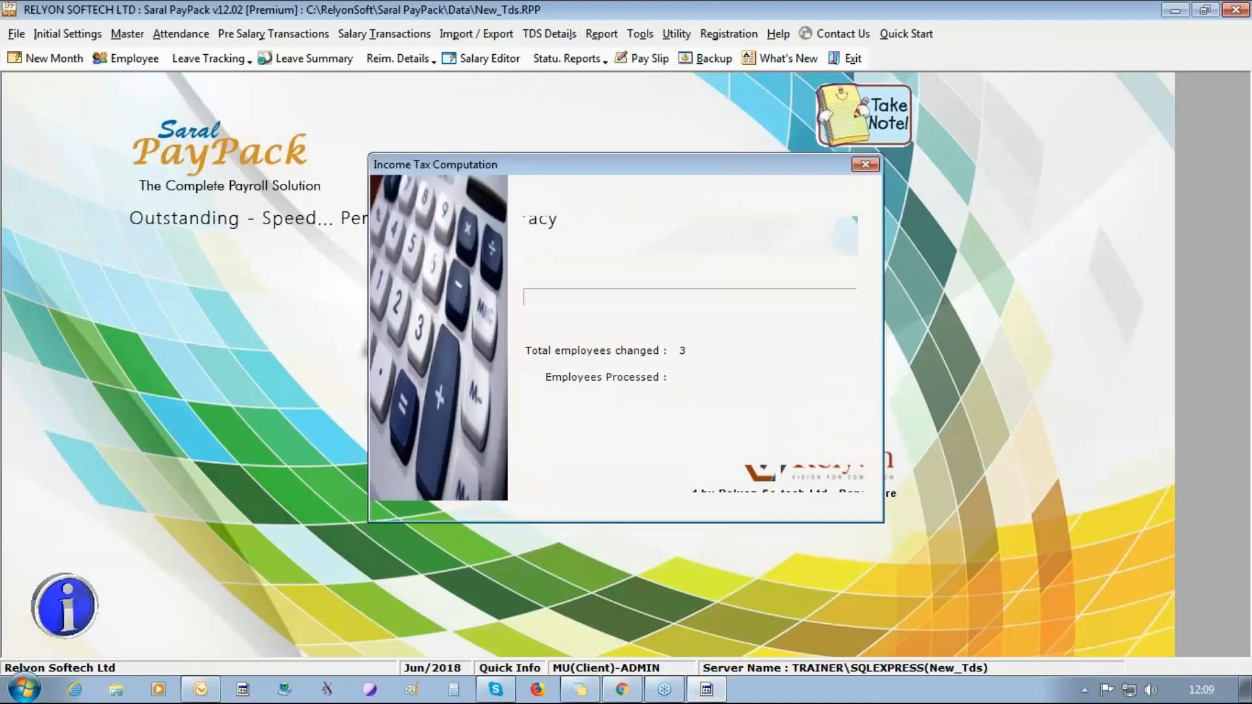
click(724, 478)
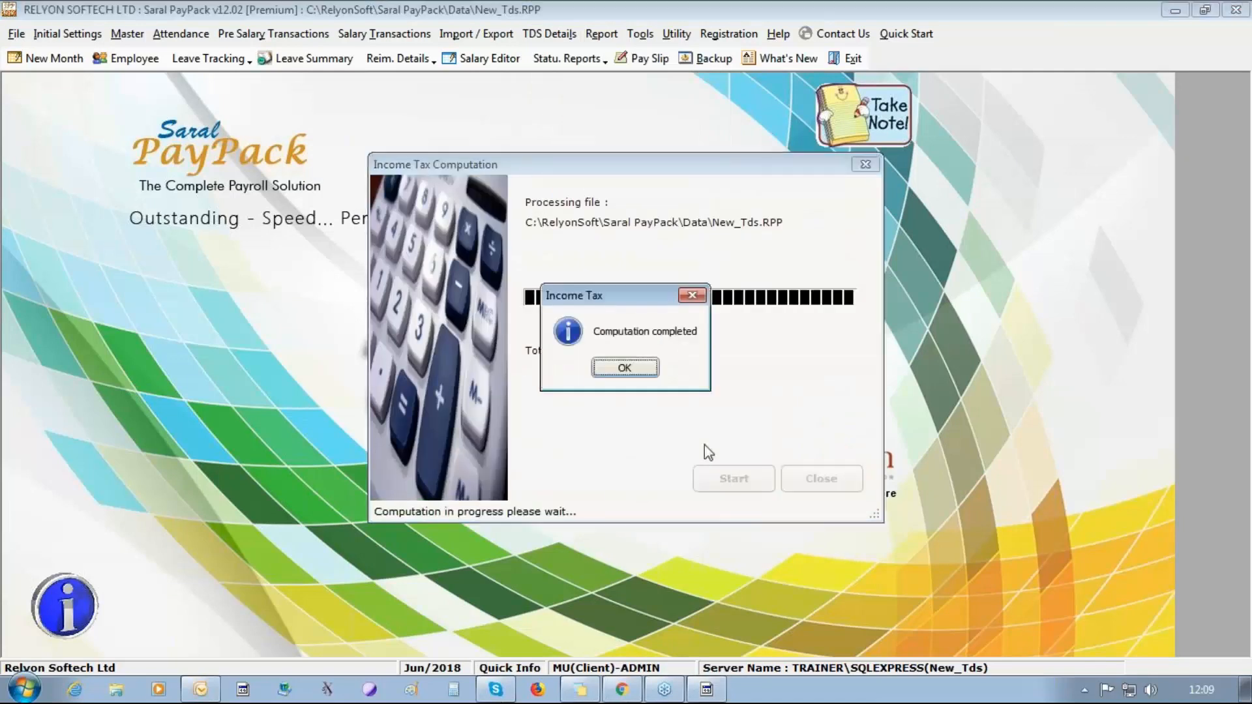
click(640, 372)
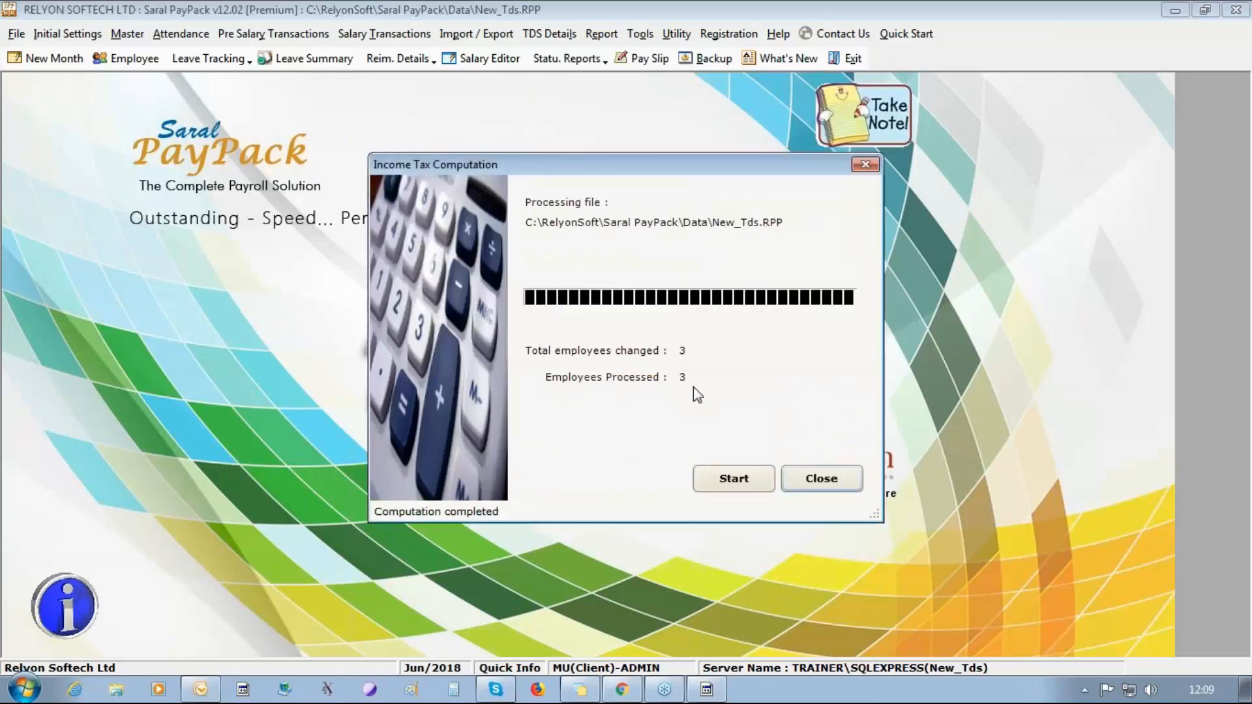
click(831, 475)
Open the computation details and check the April Leave Travel Concession exemption for the employee with ID 1.
click(491, 34)
mouse_move(533, 36)
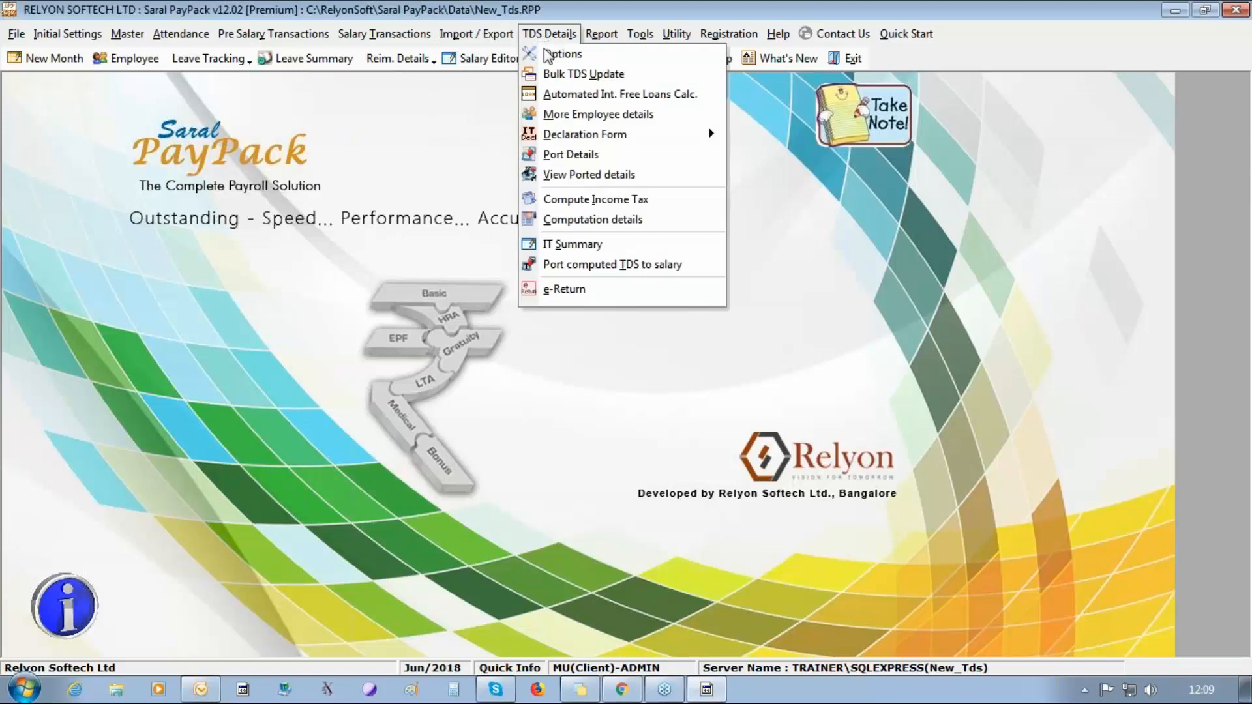
click(585, 221)
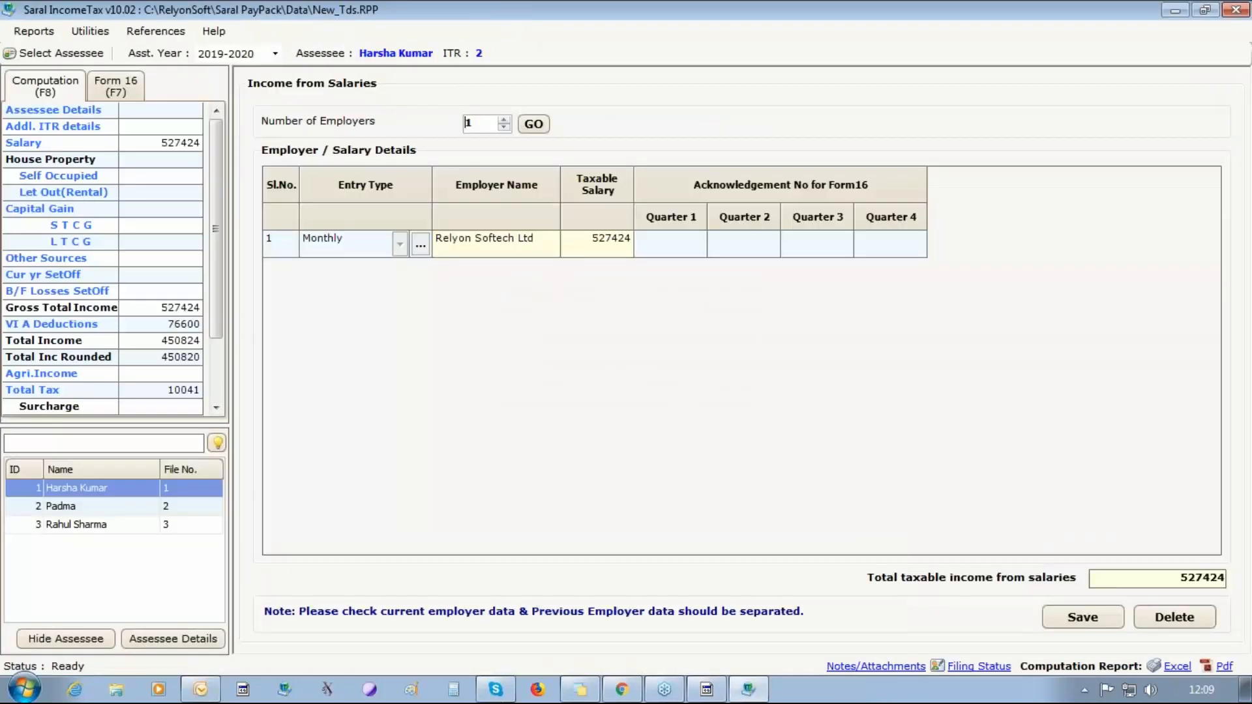
click(420, 246)
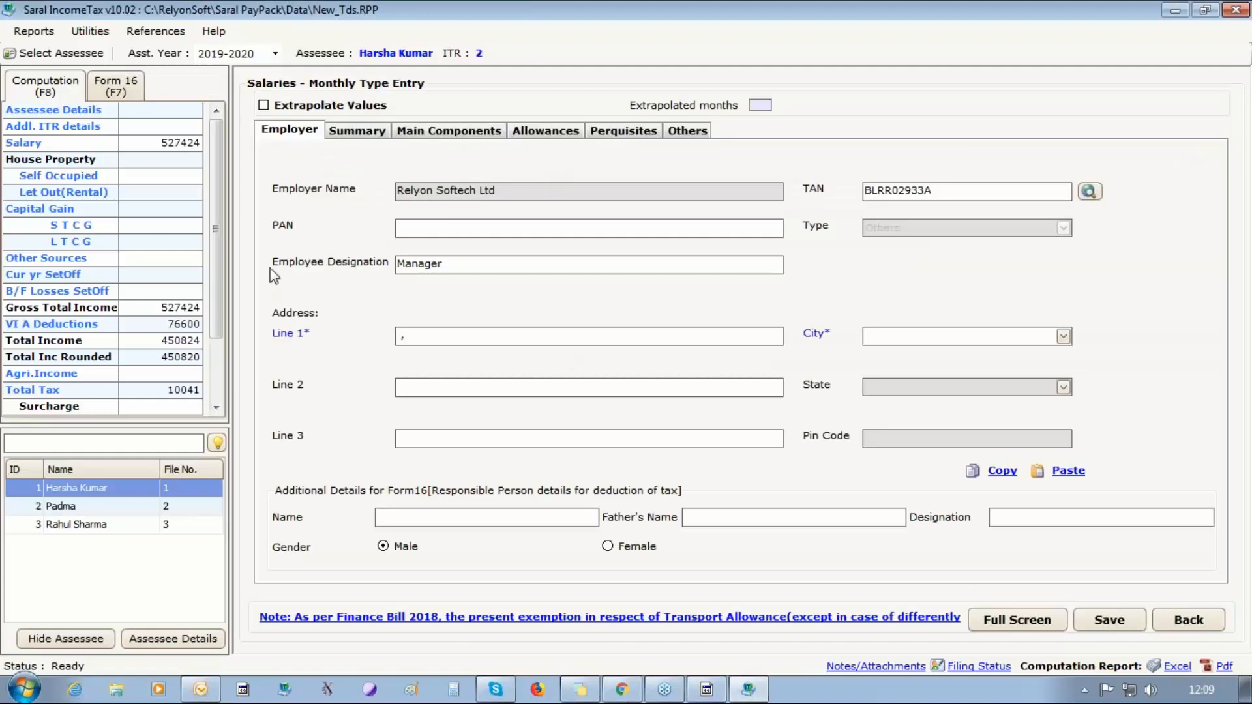
click(632, 130)
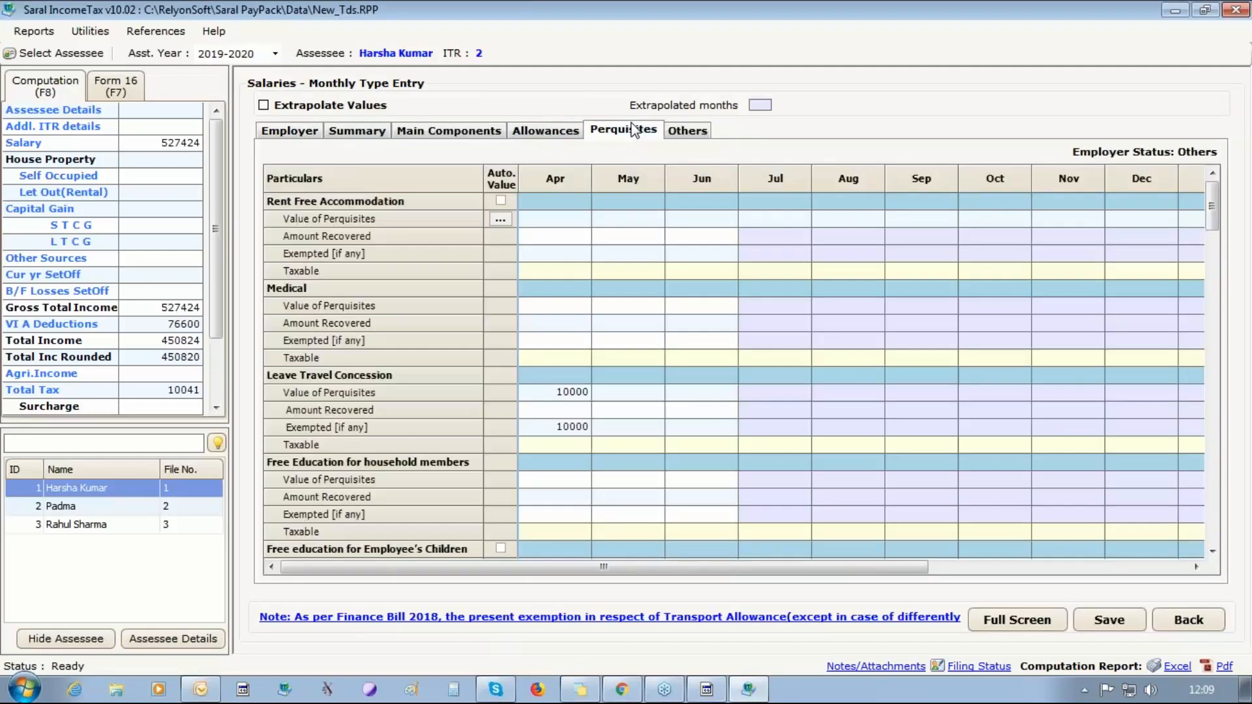
click(541, 427)
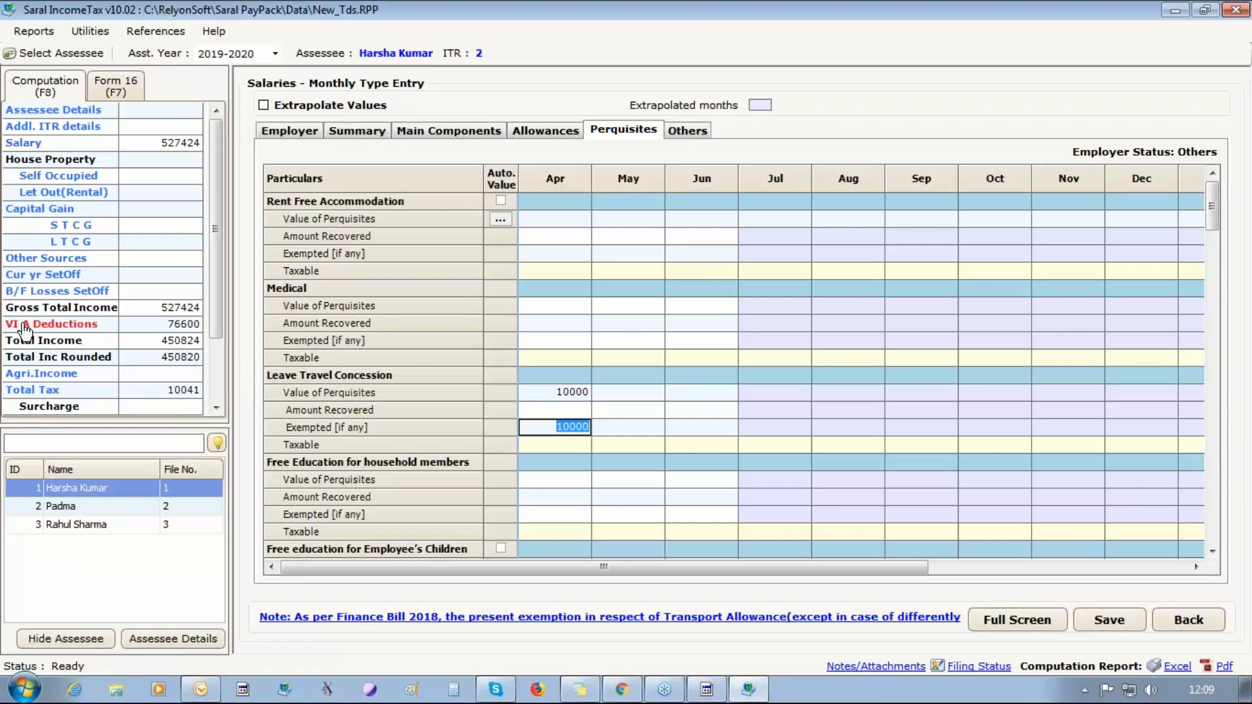
Examine the 80C deduction details under VI A Deductions for employees 1, 2 and 3 in turn.
click(68, 325)
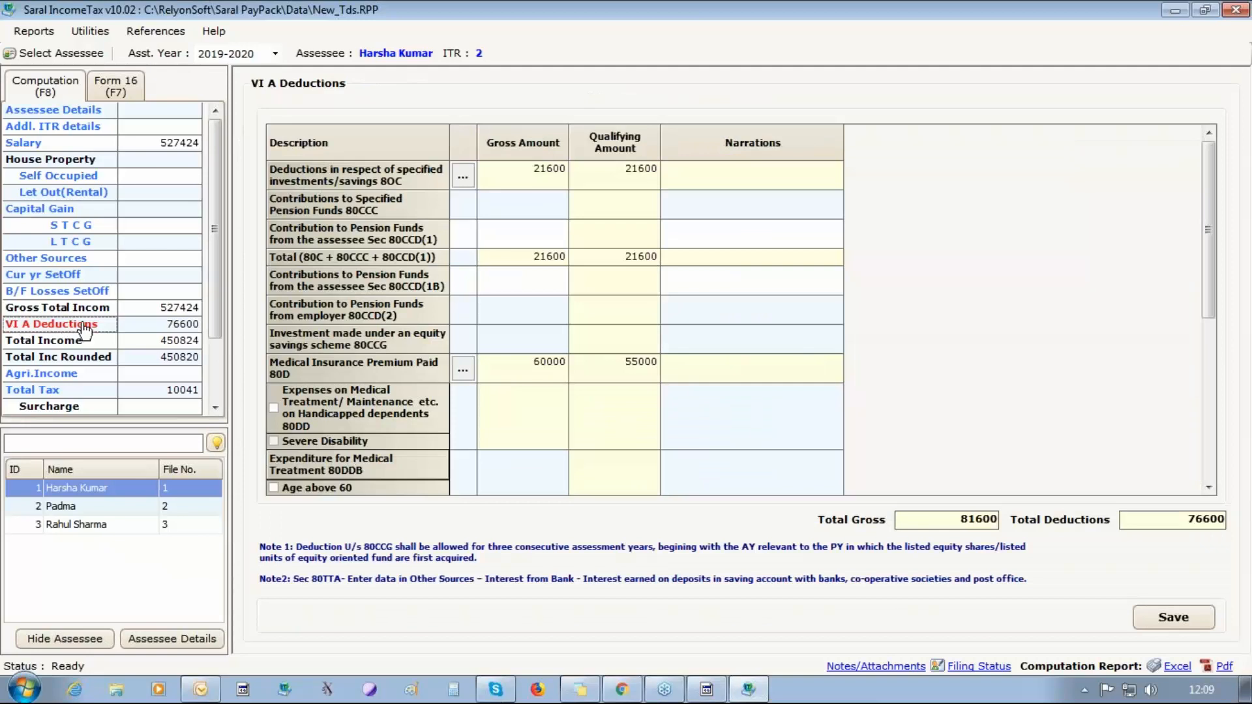
click(463, 176)
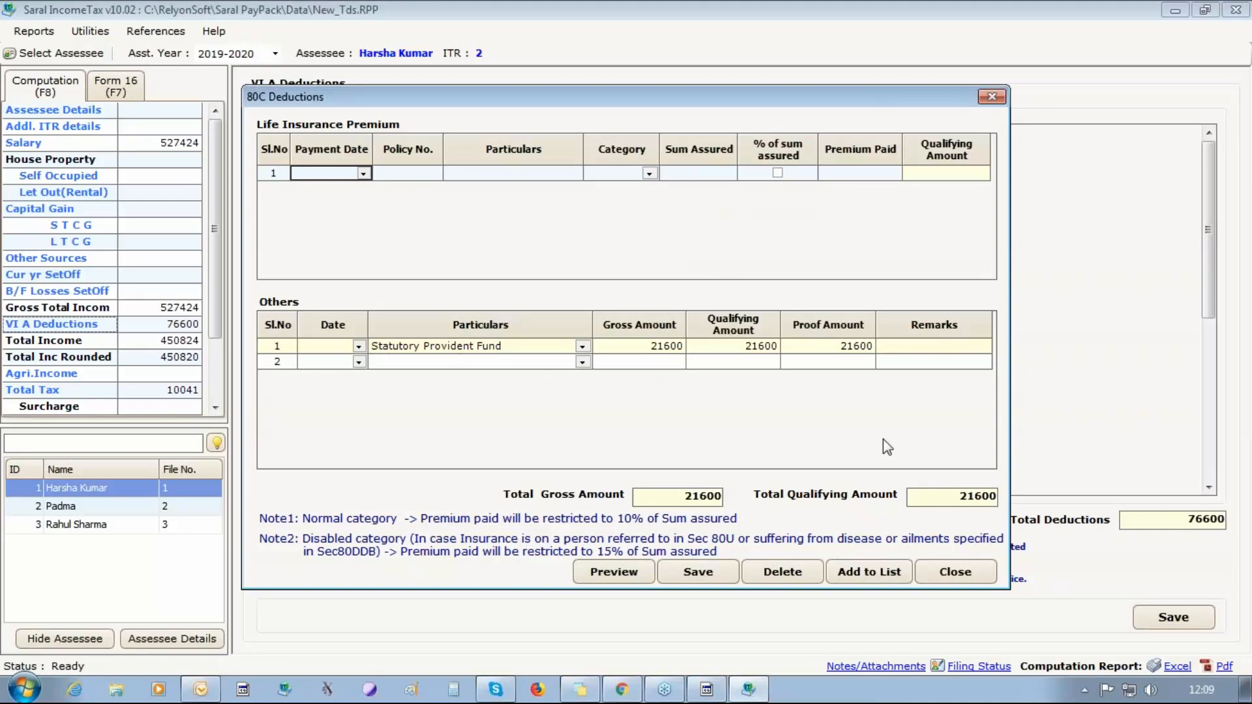
click(955, 573)
click(85, 507)
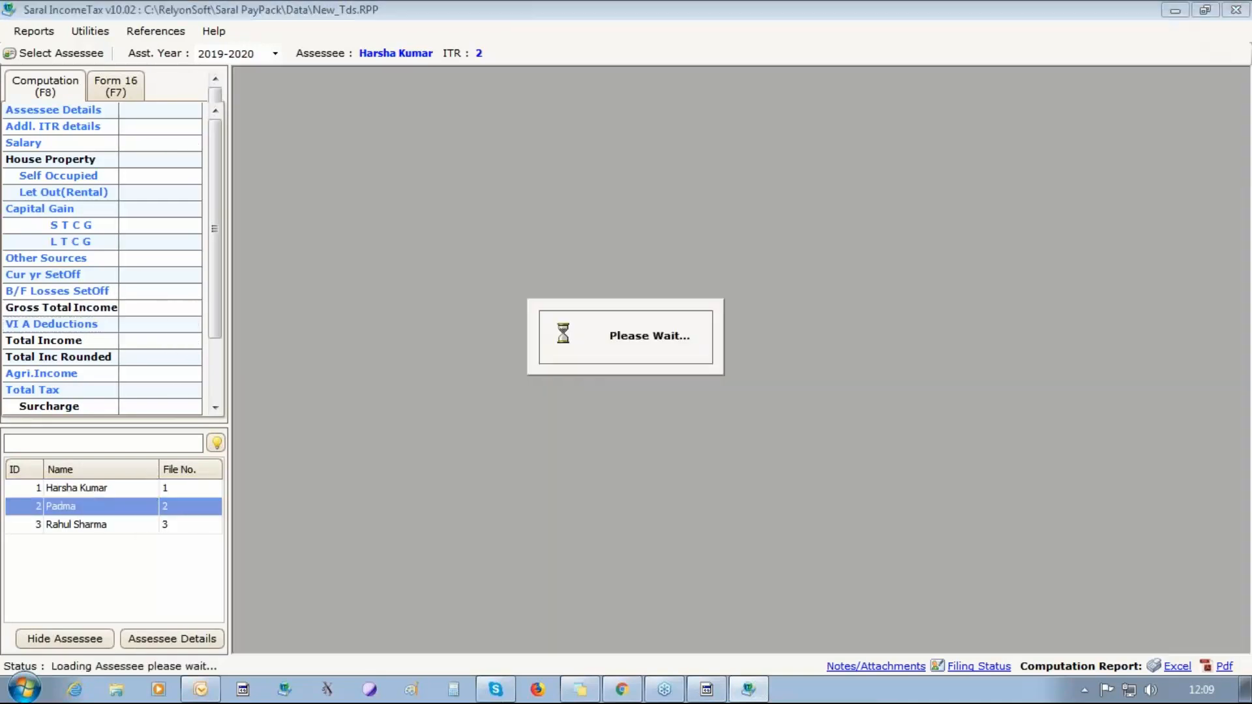
click(462, 175)
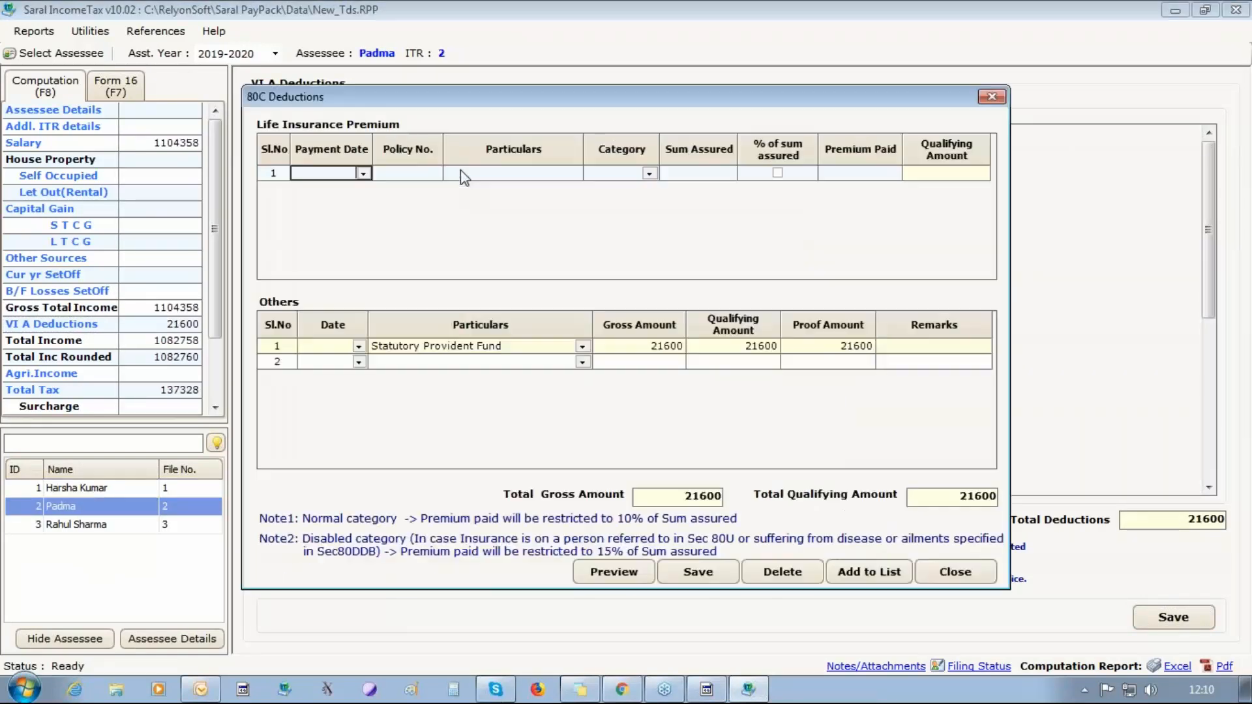
click(956, 573)
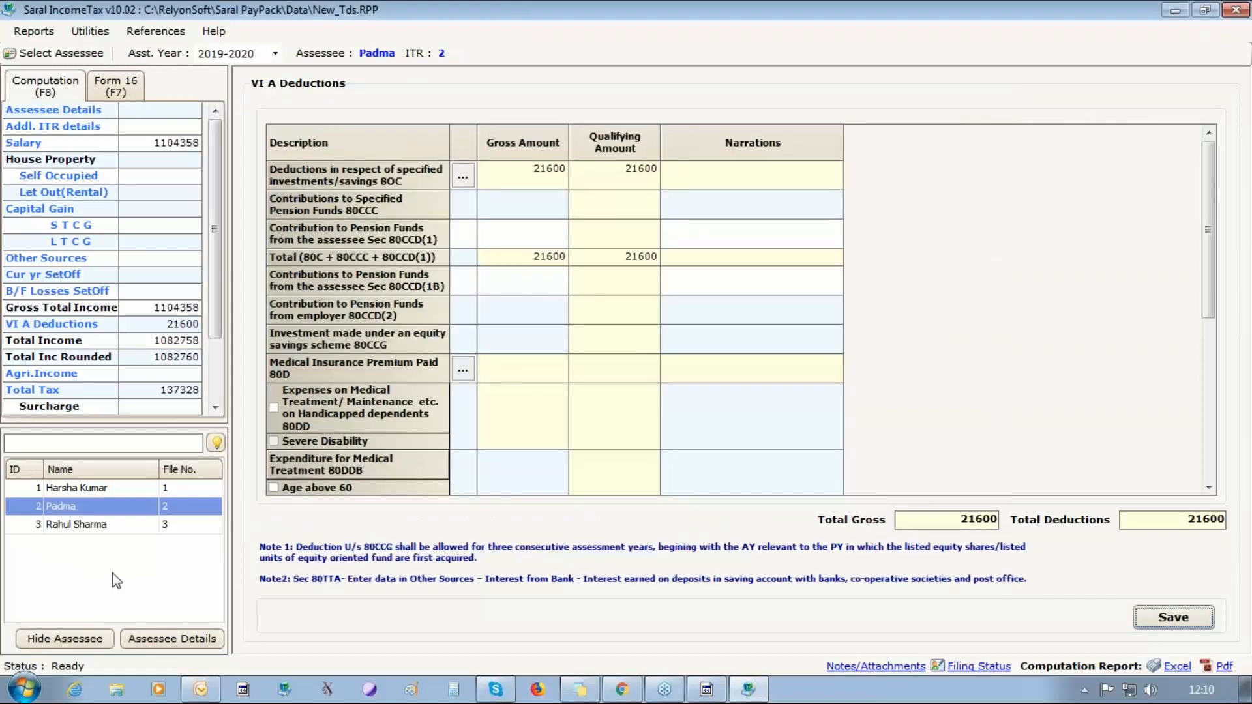
click(91, 524)
click(462, 175)
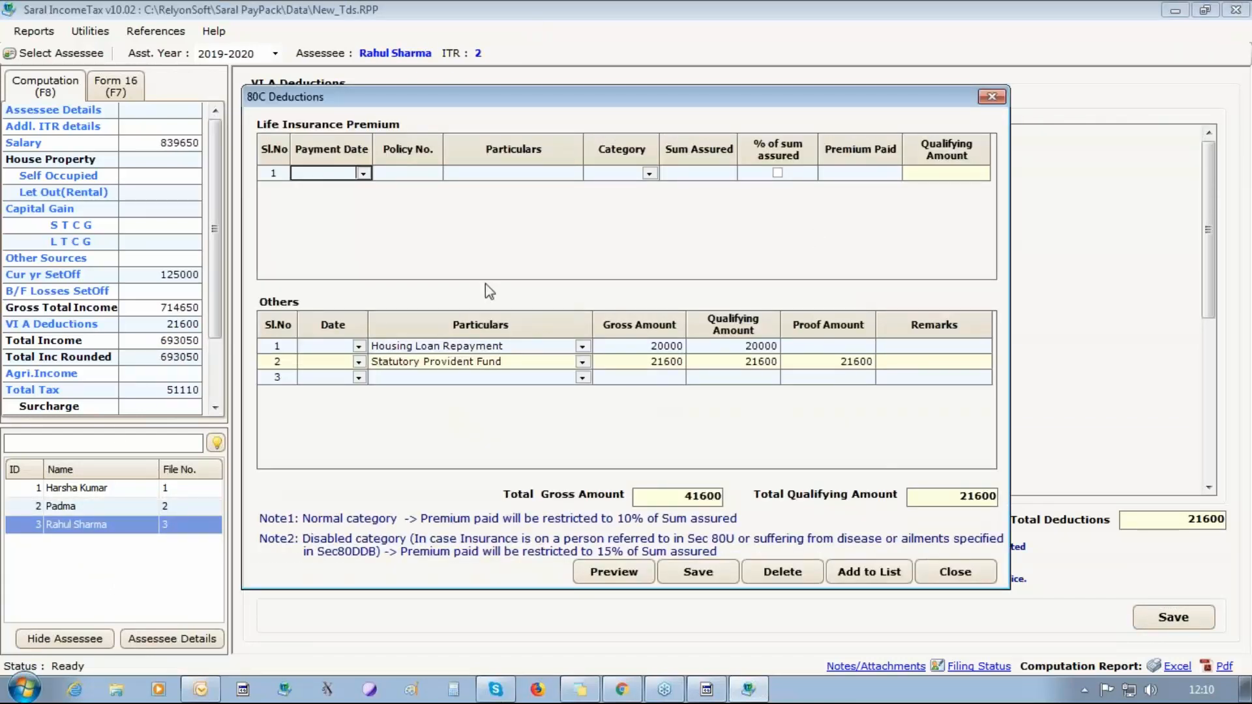
click(958, 572)
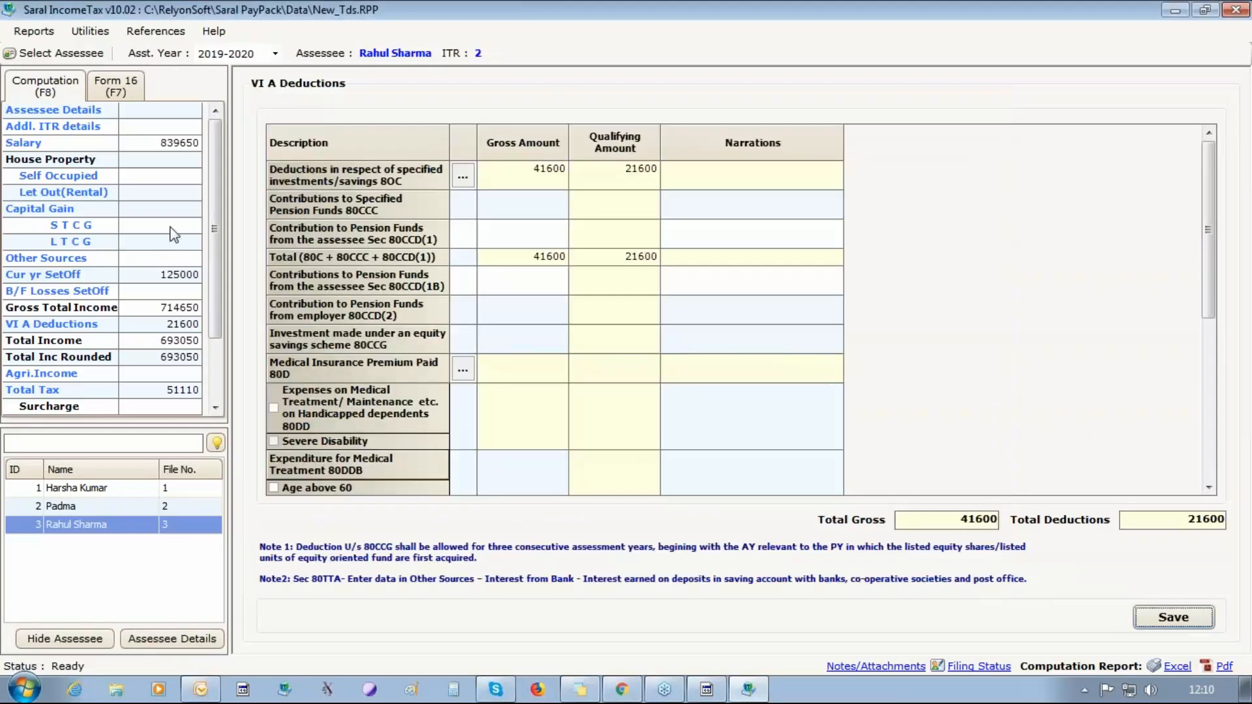
Review the third employee's total tax slab breakdown and generate the computation report in Excel.
click(52, 392)
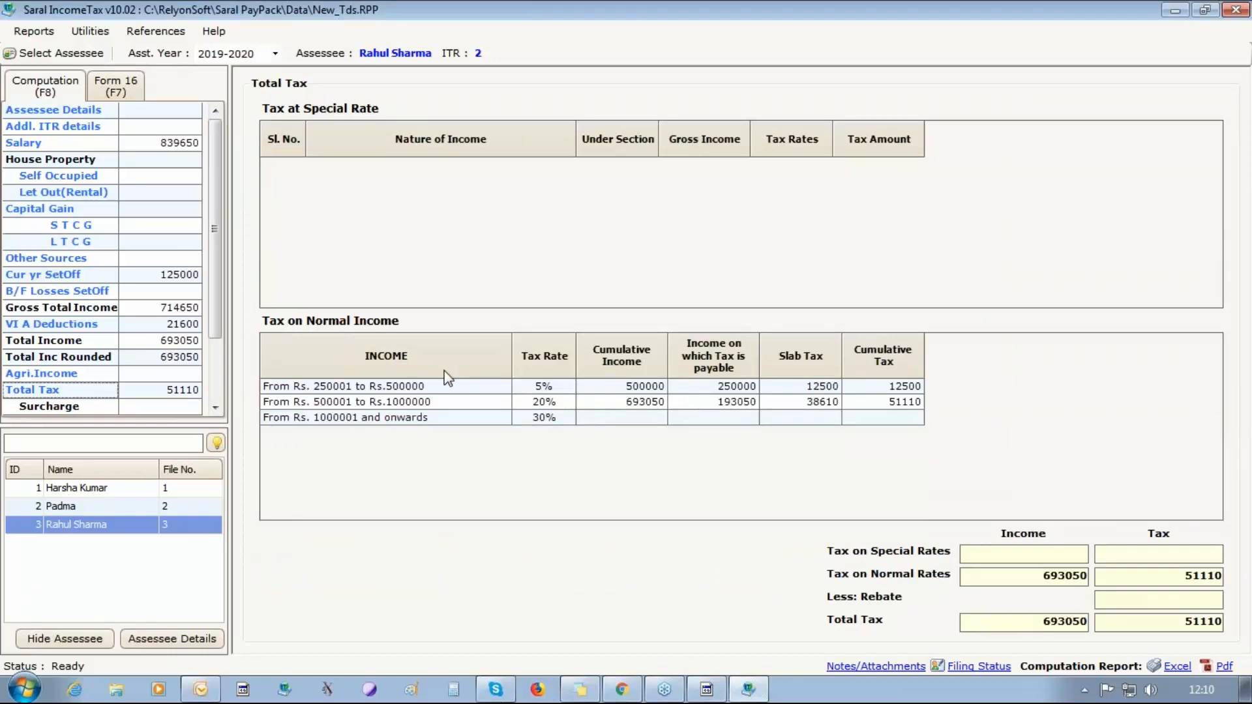
click(217, 352)
drag(217, 351, 234, 216)
click(1176, 668)
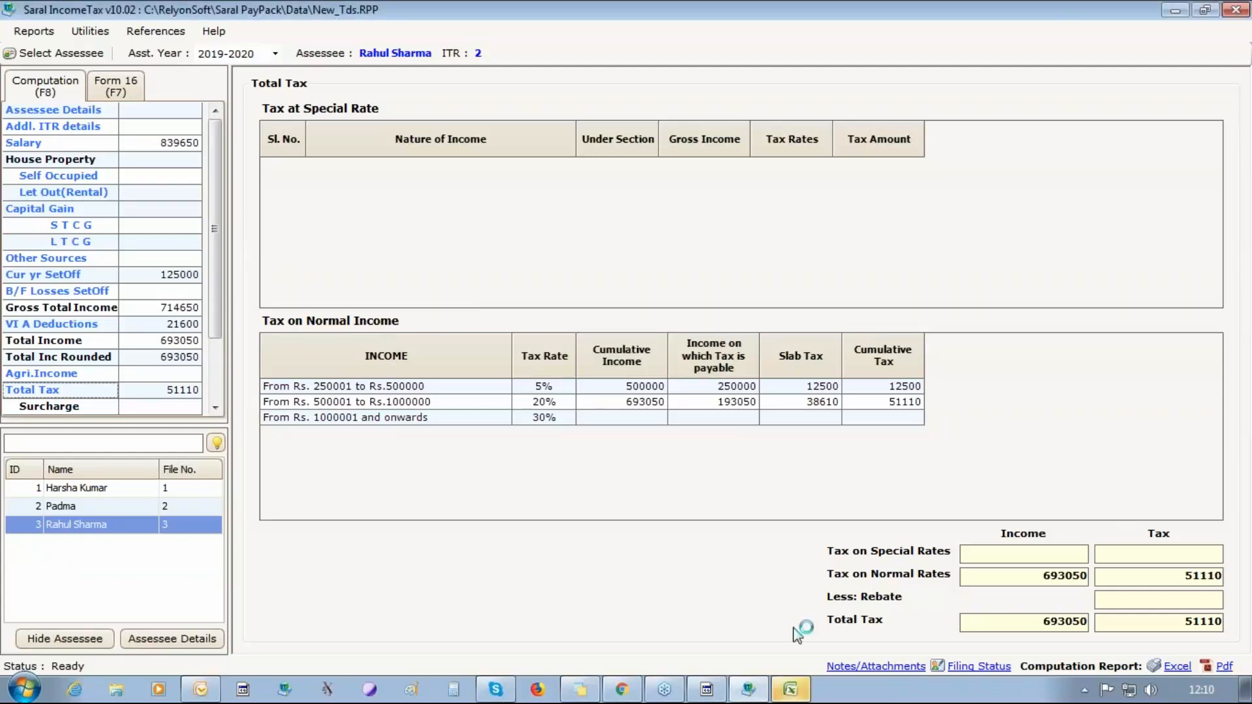
Switch to the Excel computation report and examine the salary income section down to the standard deduction u/s 16(ia).
click(790, 689)
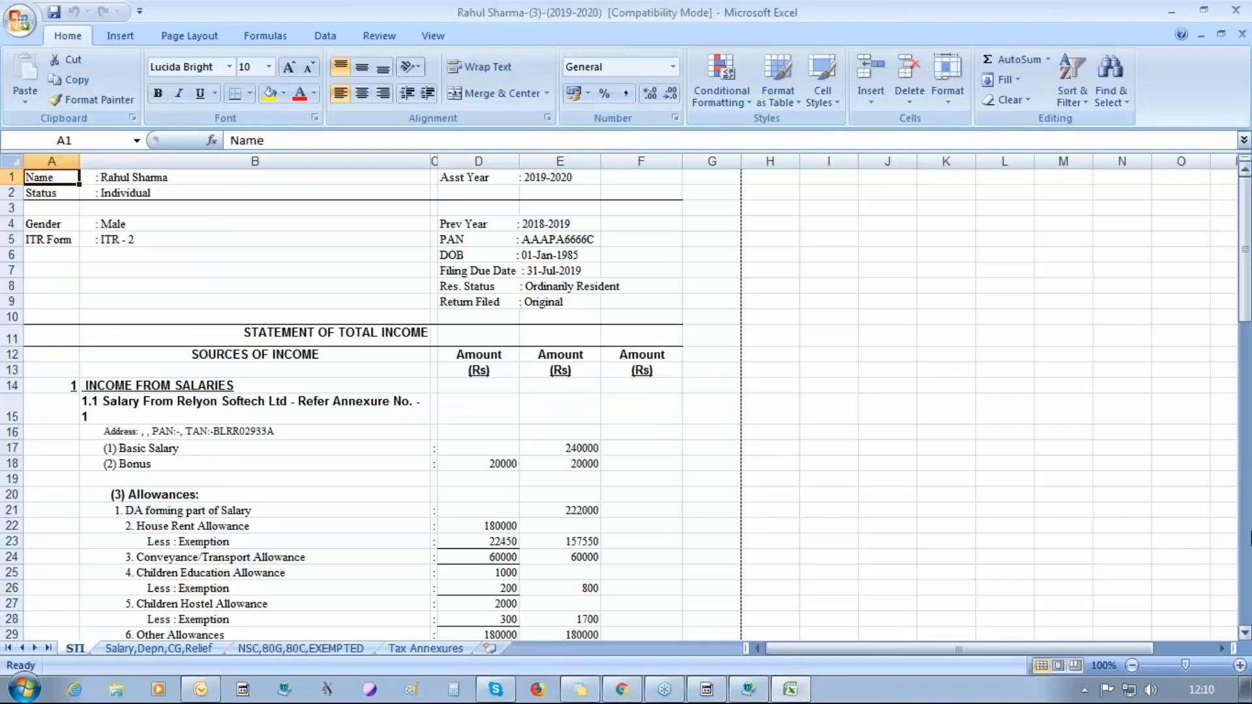
click(1245, 633)
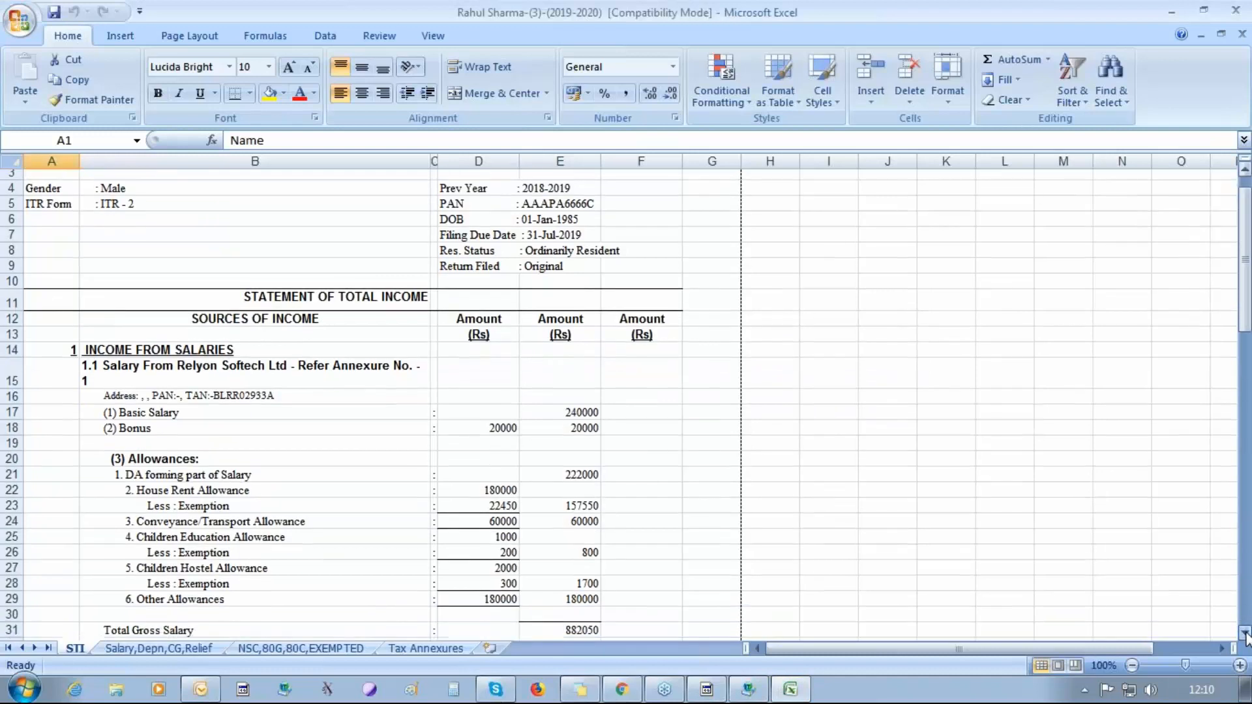
click(1245, 633)
click(1245, 632)
click(1245, 632)
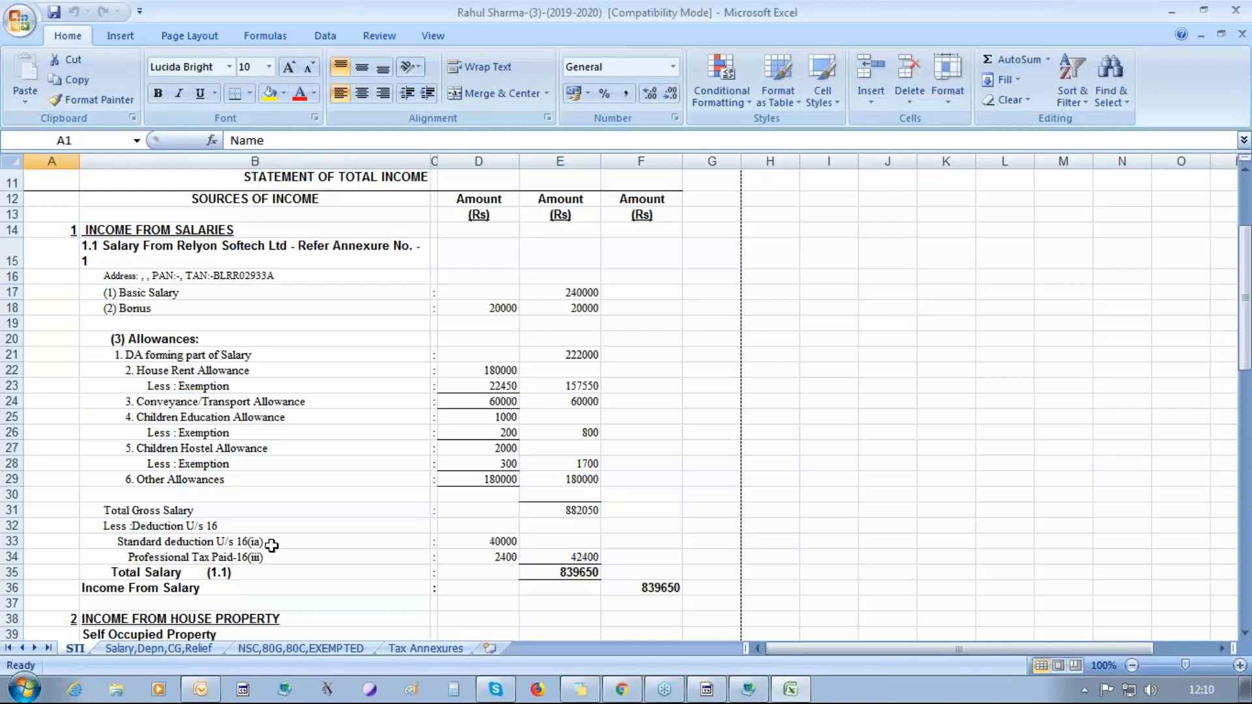
click(307, 546)
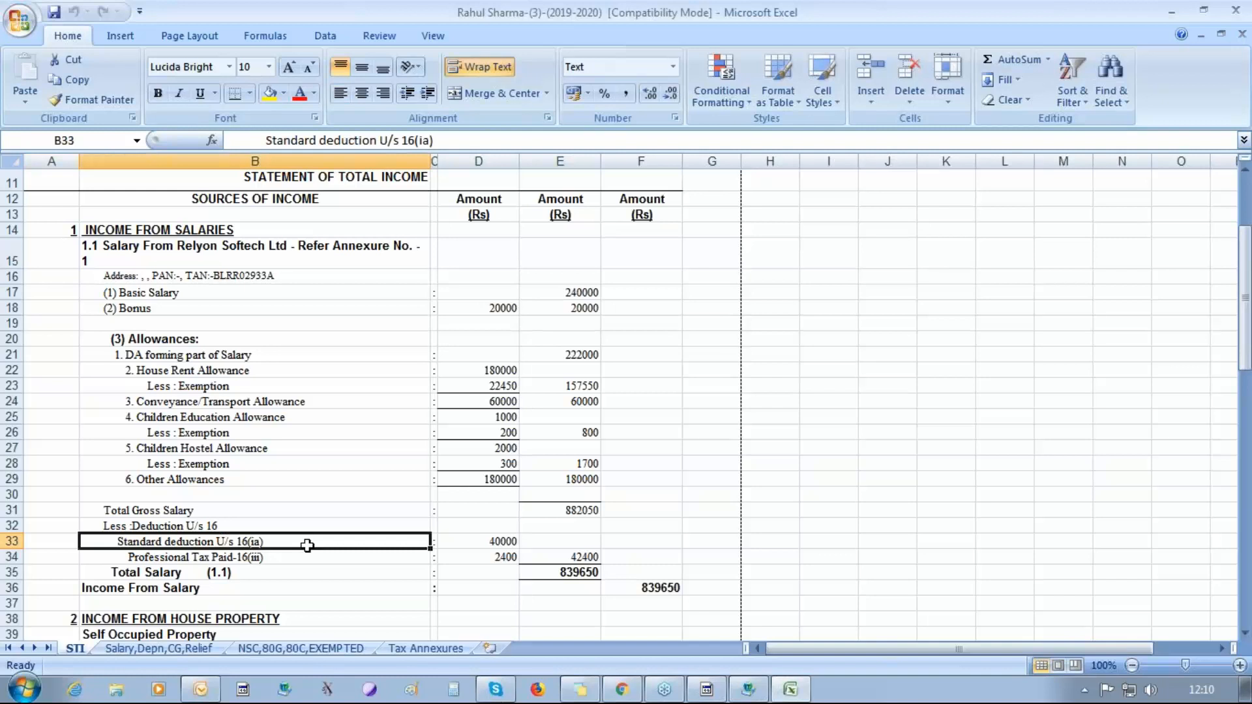
click(474, 548)
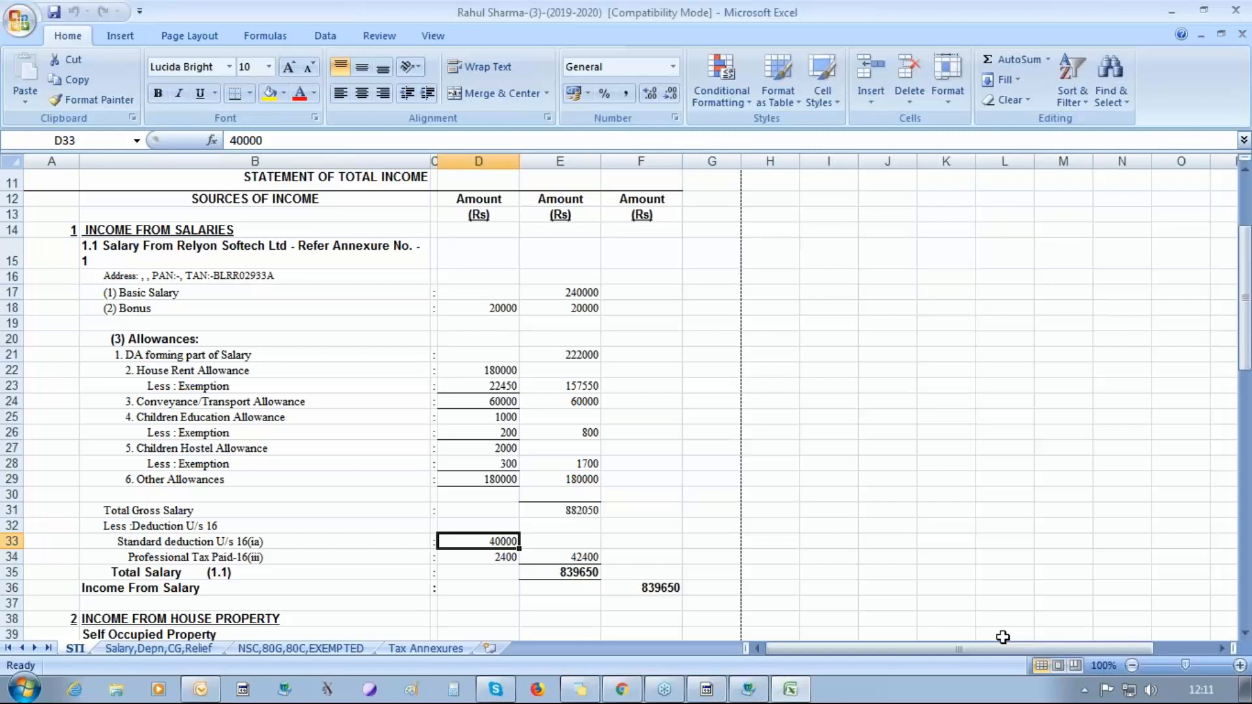
Examine the house property income, VI A deductions, total tax and balance tax payable in the statement of total income.
key(Down)
key(Down)
key(Down)
key(Down)
key(Down)
key(Down)
key(Down)
key(Down)
key(Down)
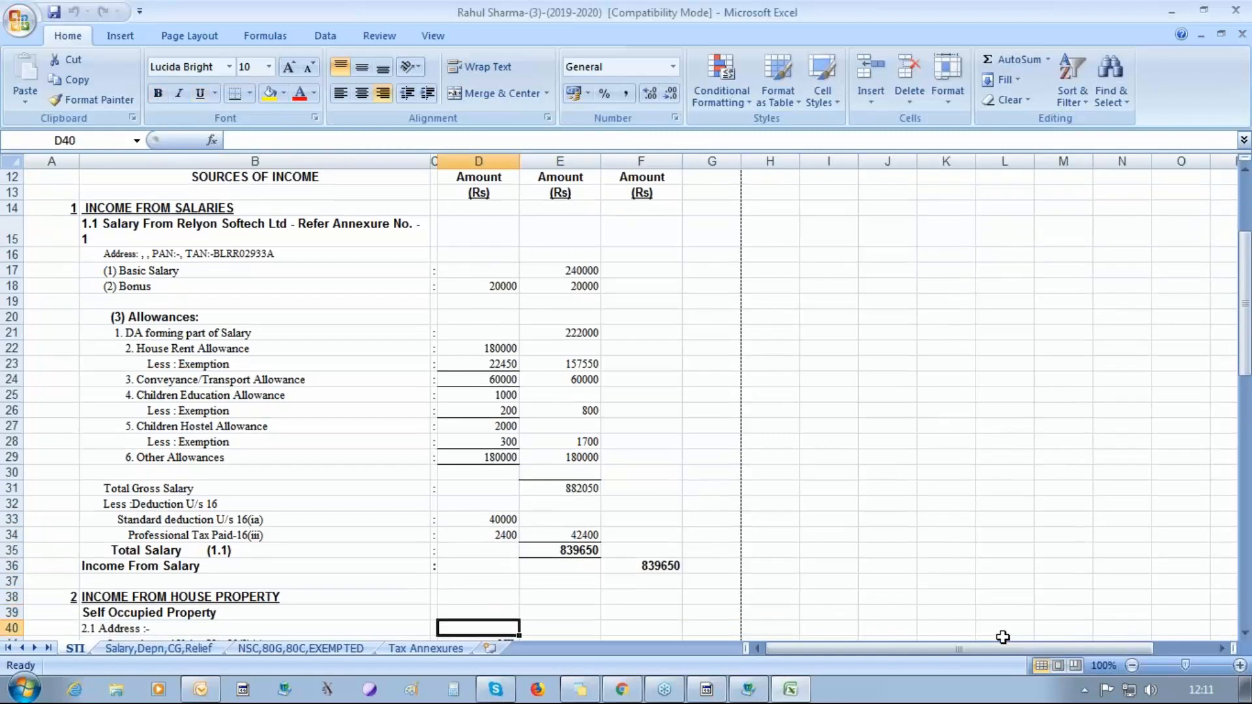
key(Down)
key(Down)
key(Down)
key(Down)
key(Down)
key(Down)
key(Down)
key(Down)
key(Down)
key(Down)
key(Down)
key(Down)
key(Down)
key(Down)
key(Down)
key(Down)
key(Down)
key(Down)
key(Down)
key(Down)
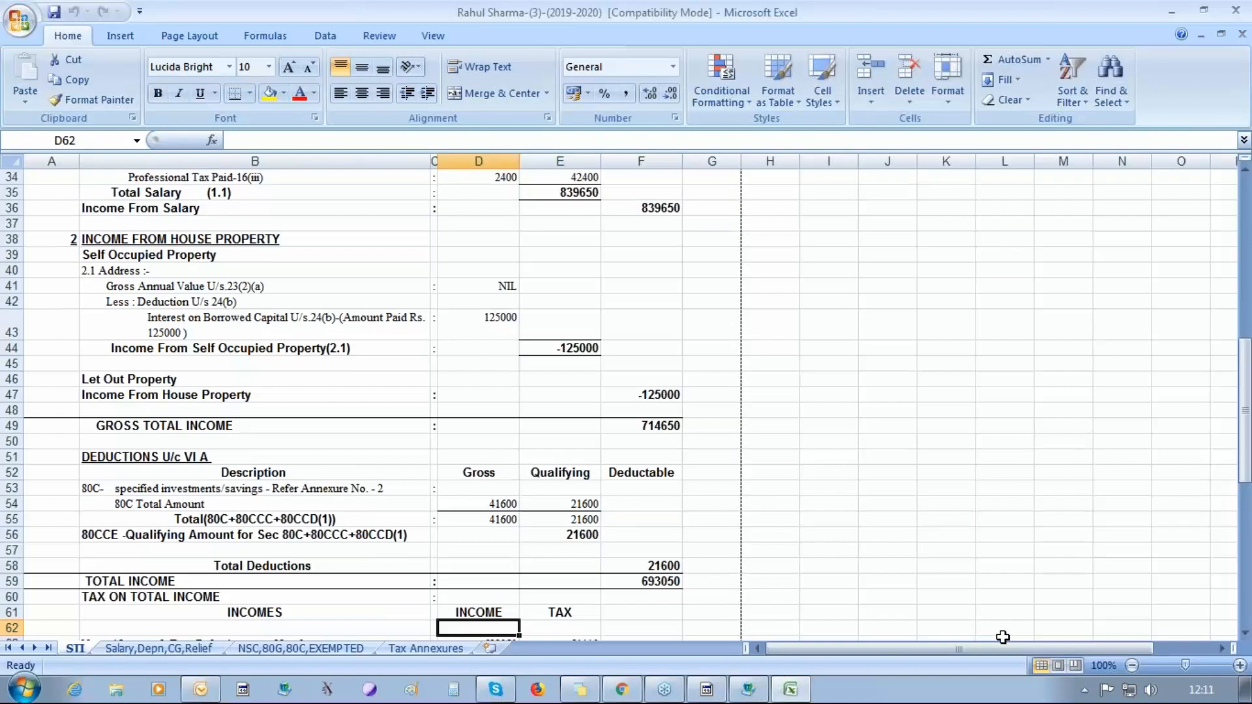
key(Down)
key(Down)
key(Down)
key(Down)
key(Down)
key(Down)
key(Down)
key(Down)
key(Down)
key(Down)
key(Down)
key(Down)
key(Down)
key(Down)
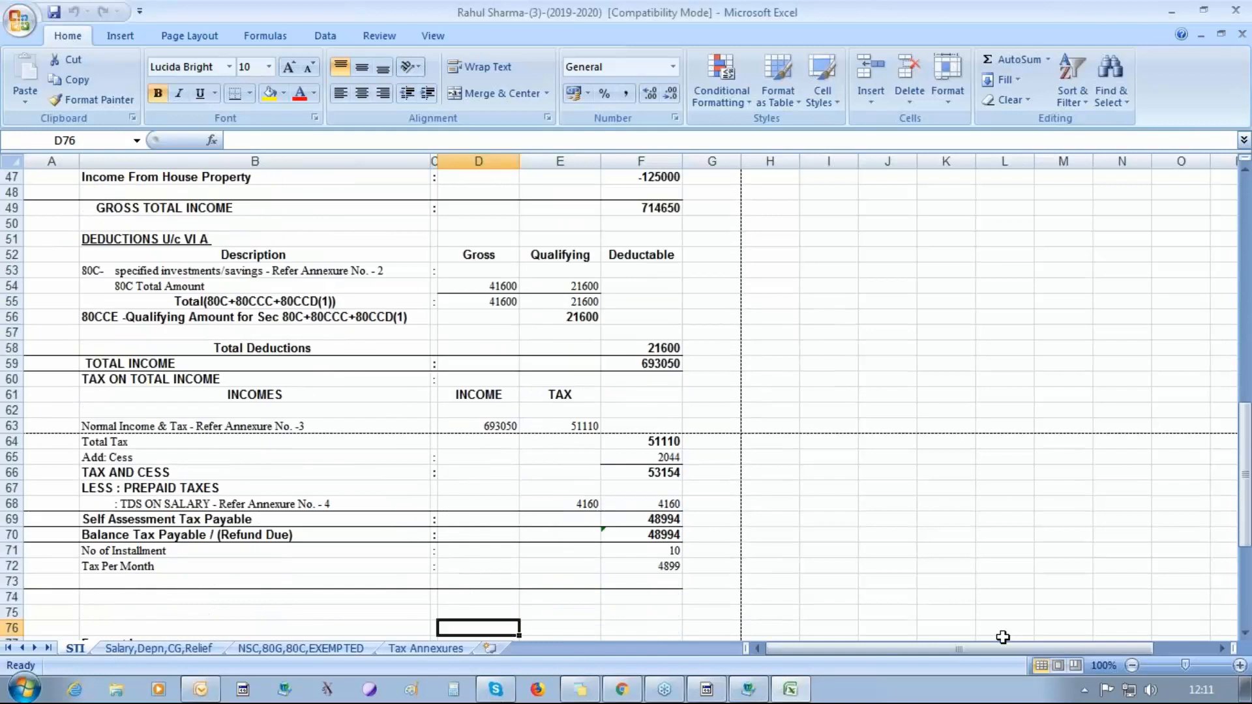
key(Down)
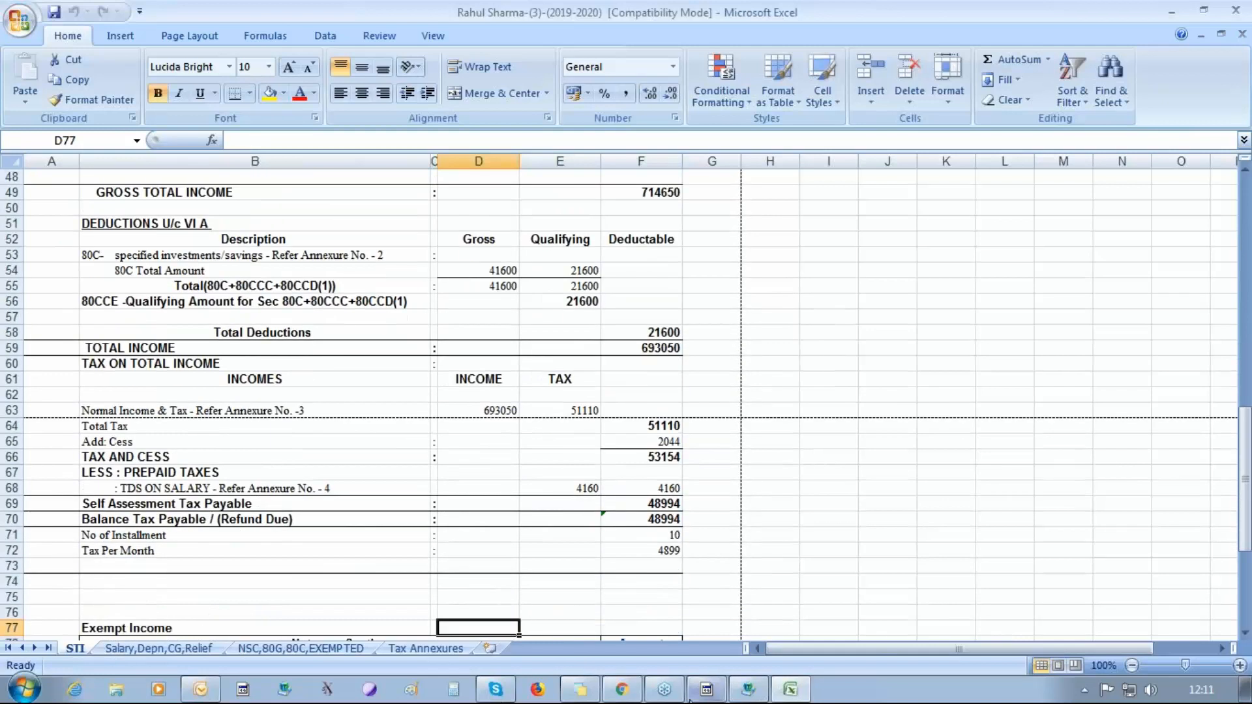
Review the monthly salary, 80C deduction and Tax Annexures sheets of the report and close the workbook.
click(173, 650)
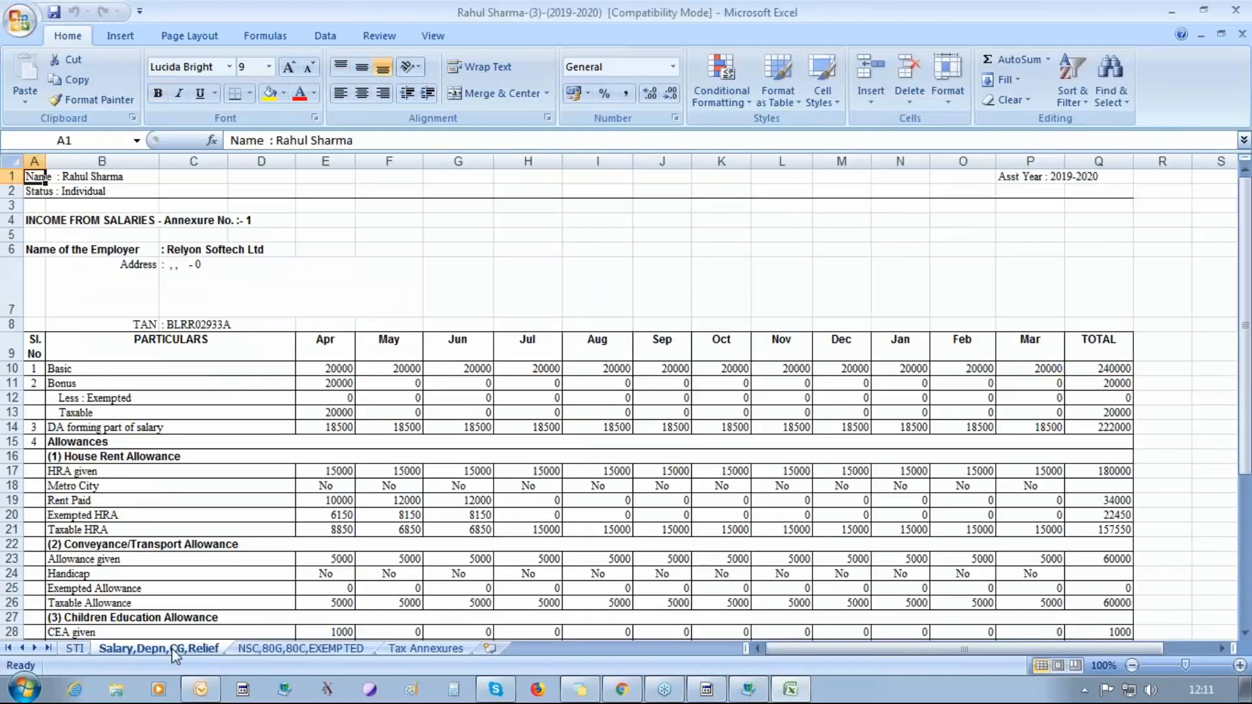
click(272, 649)
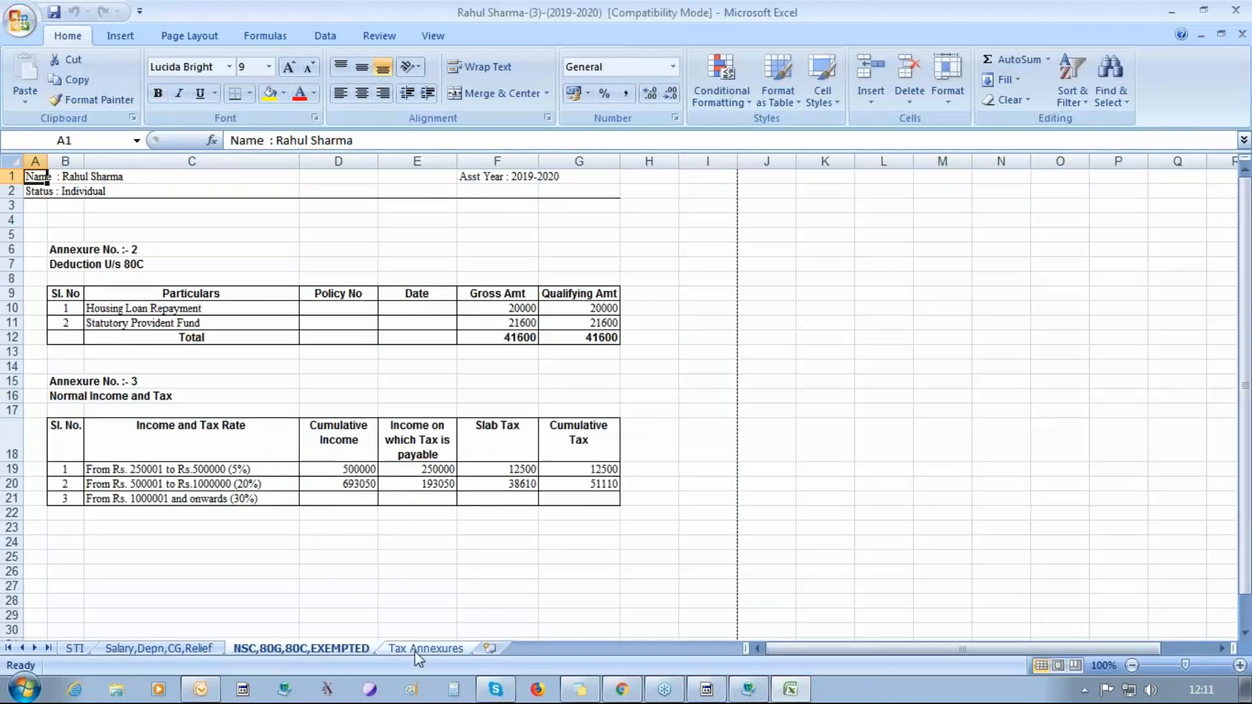
click(381, 649)
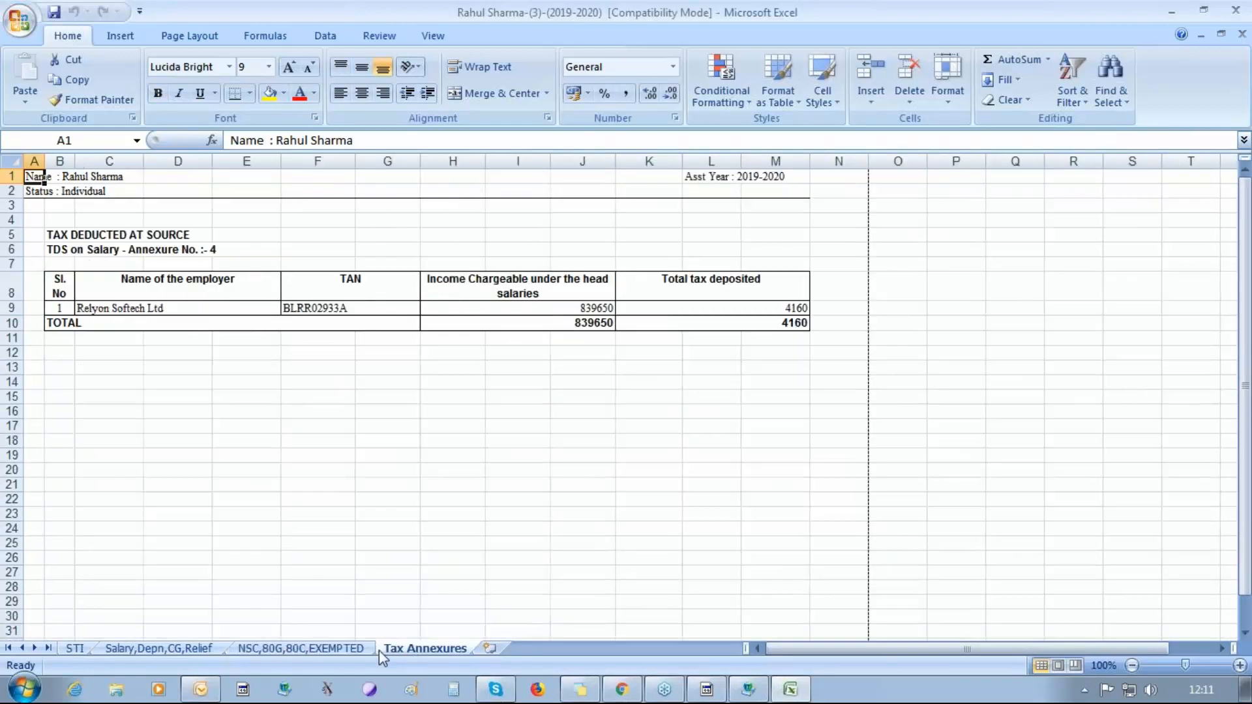
click(1238, 10)
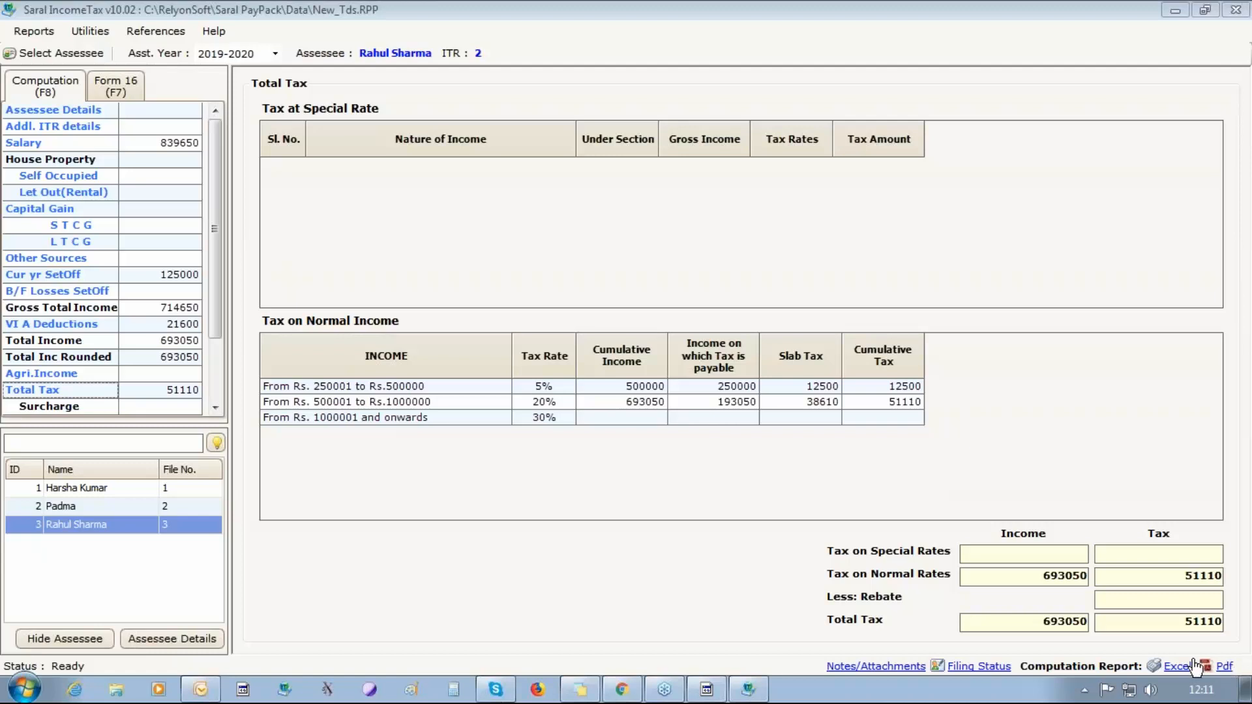
Review the third employee's TDS Salary details in the computation.
click(213, 412)
click(213, 412)
click(213, 412)
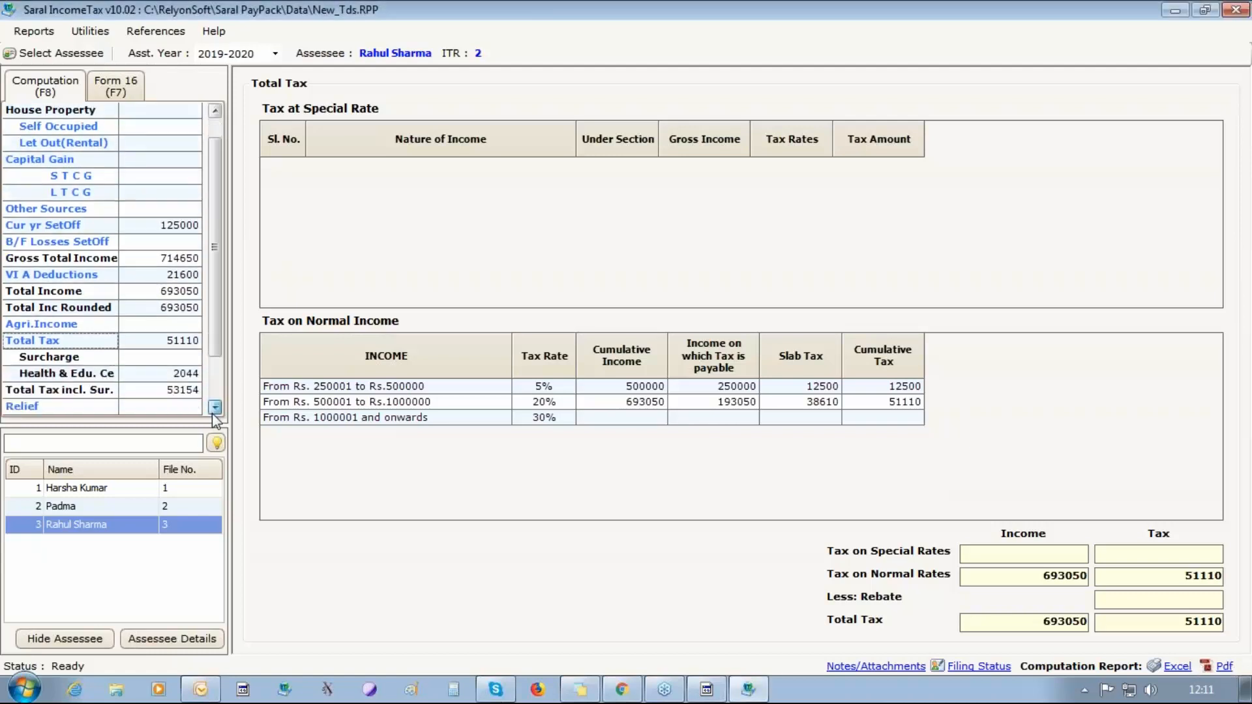
click(213, 412)
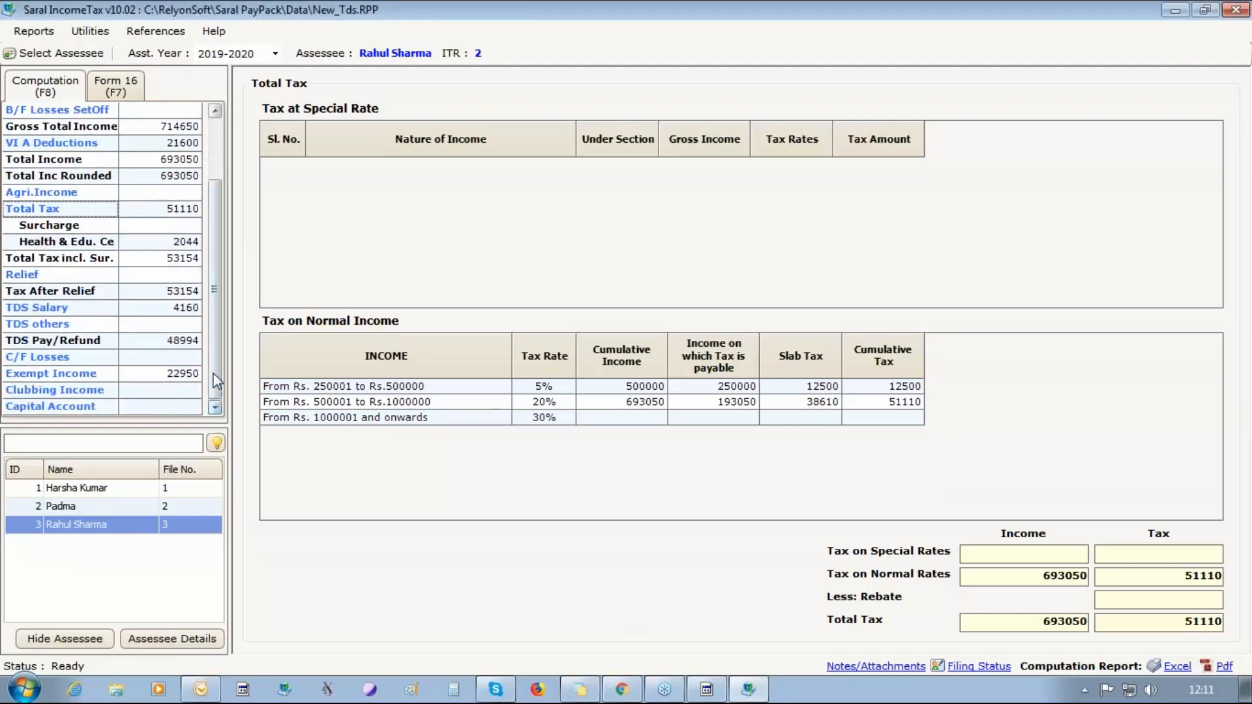
click(49, 310)
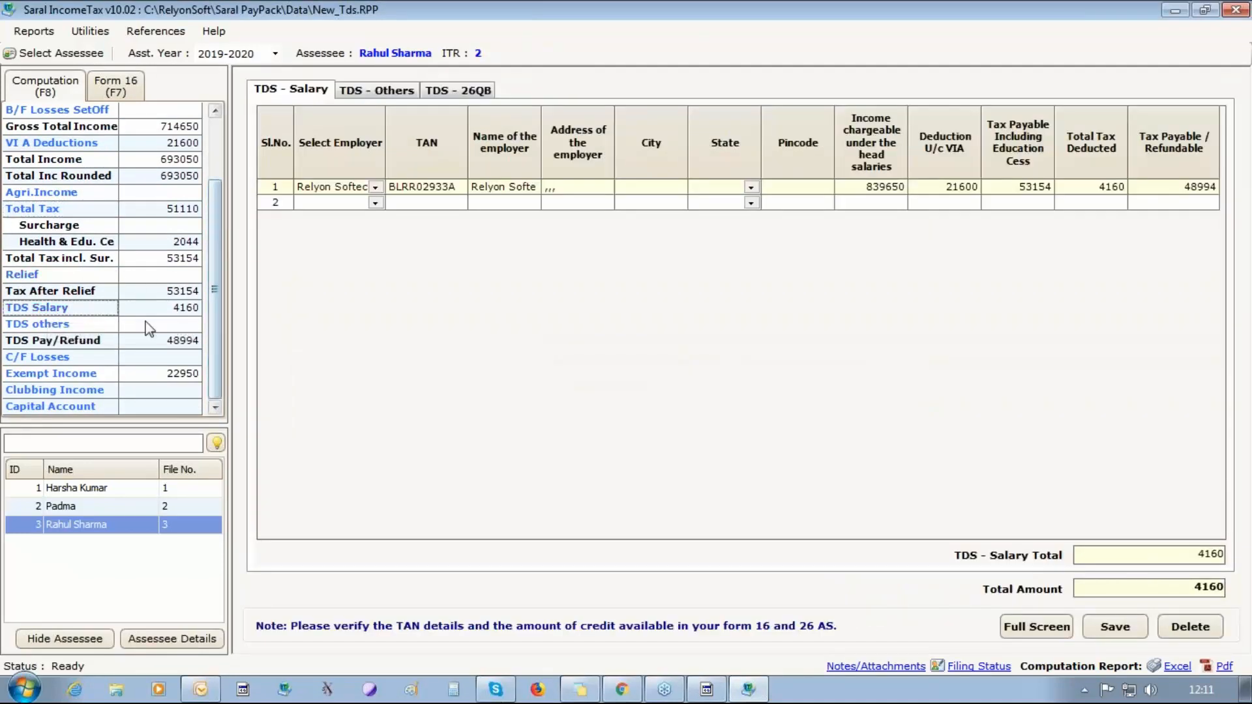
drag(215, 300, 217, 168)
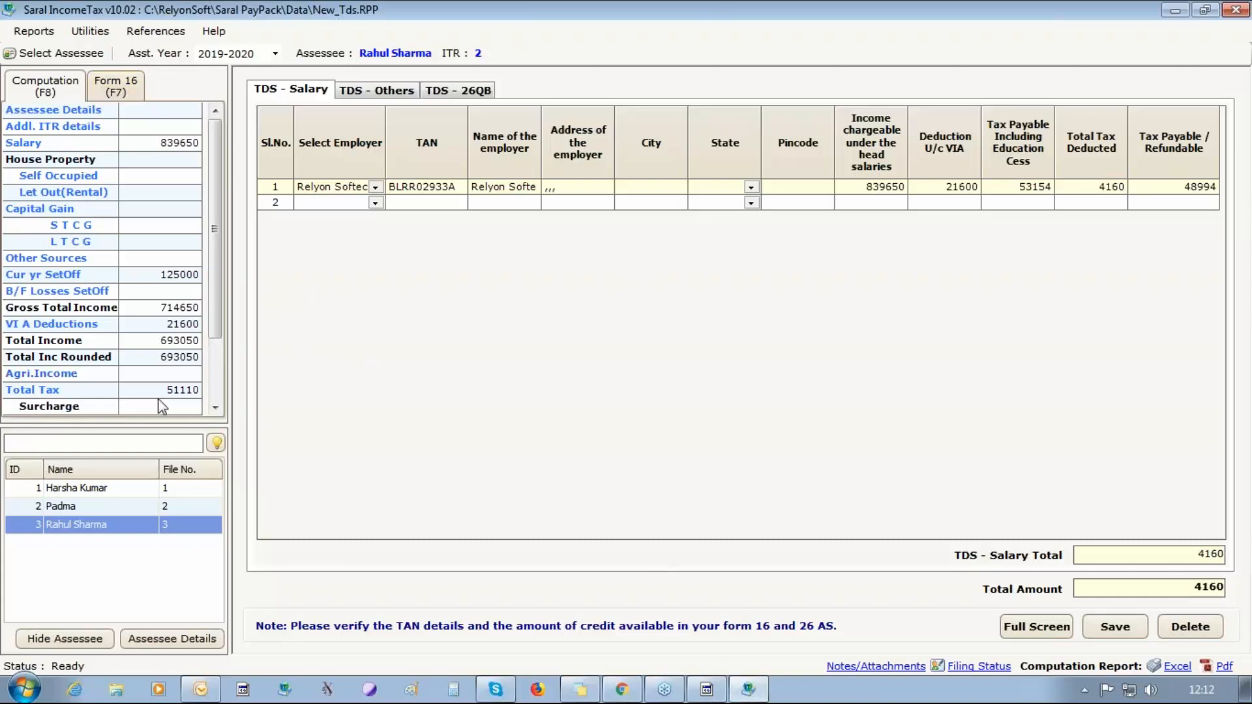
For the employee with ID 1, set the number of employers to 2, view the entry types and close the computation without saving.
click(65, 489)
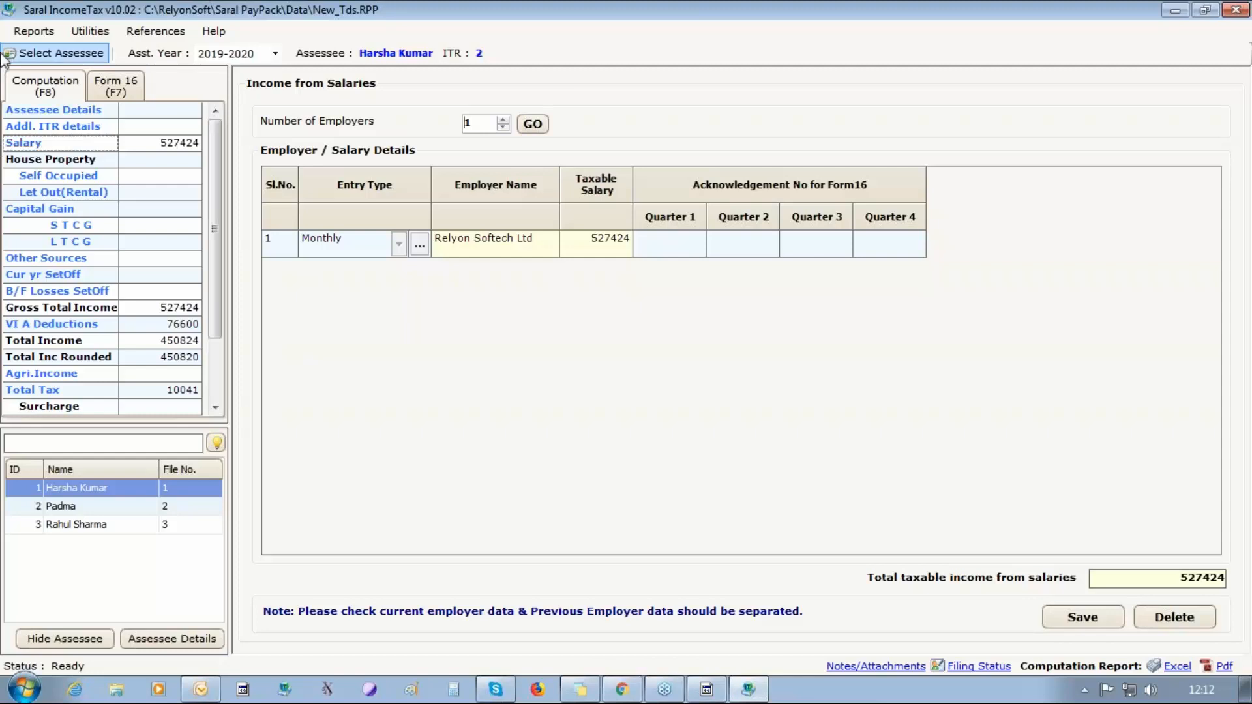
click(504, 120)
click(532, 124)
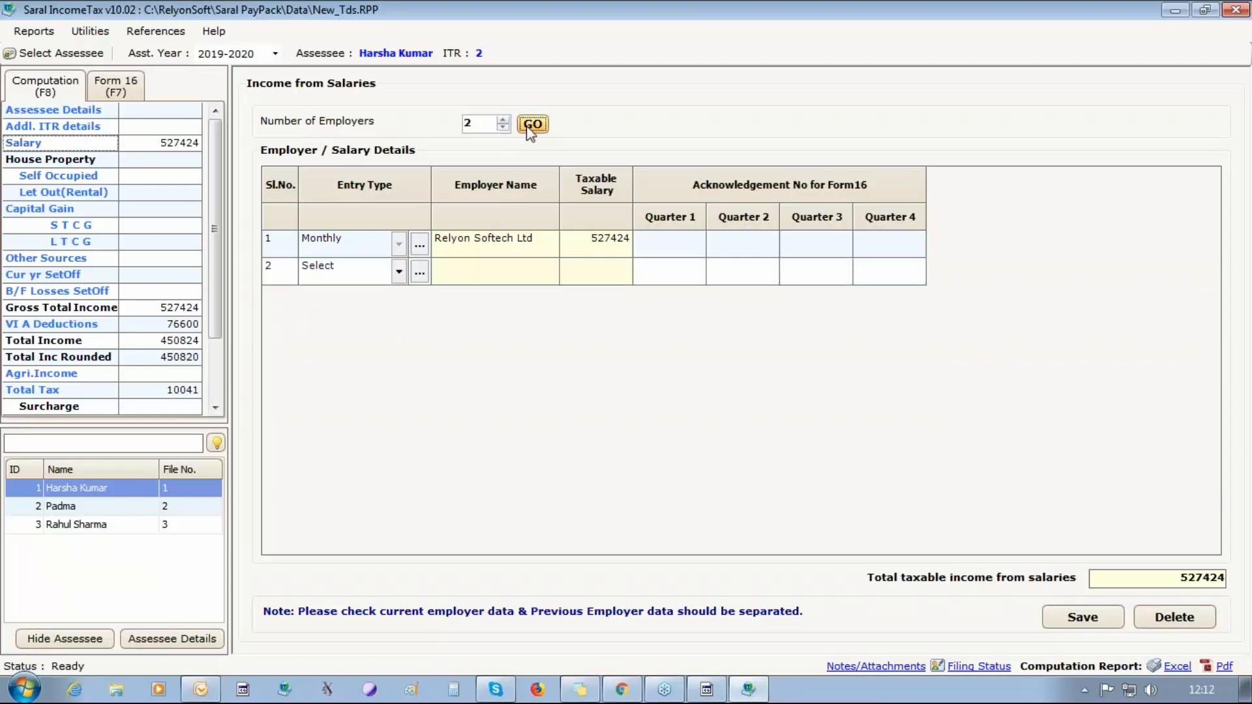
click(405, 274)
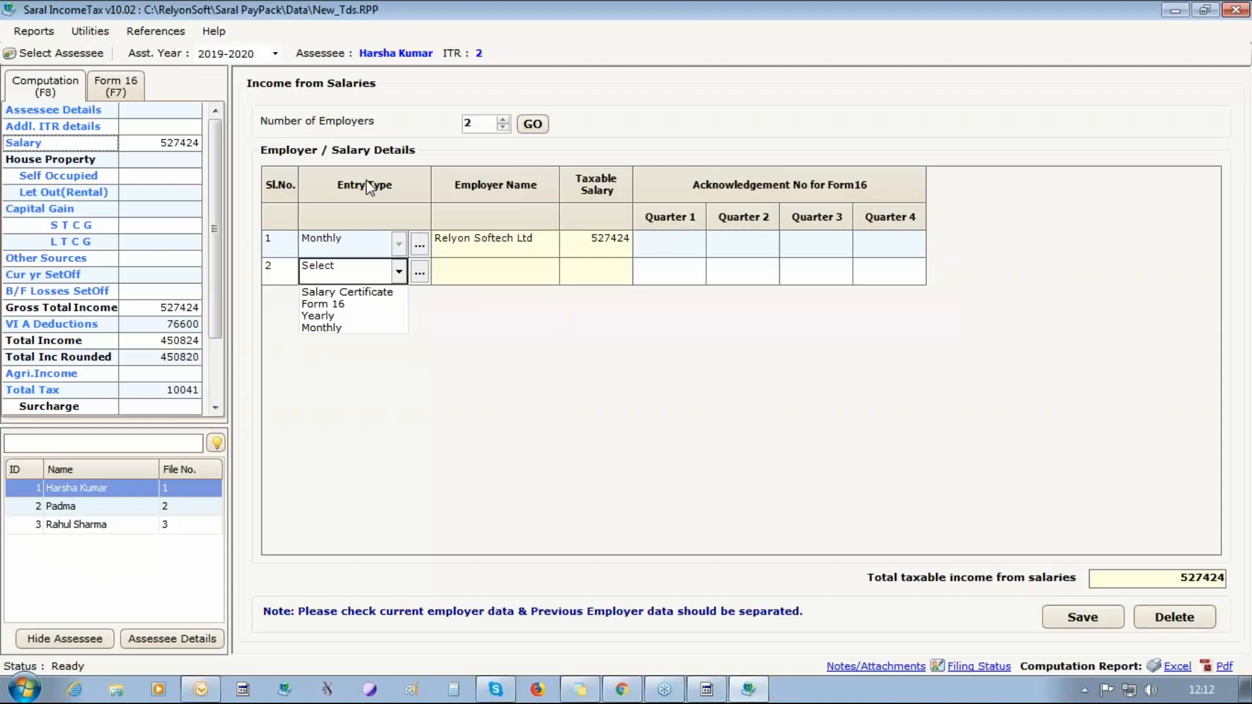
click(1236, 9)
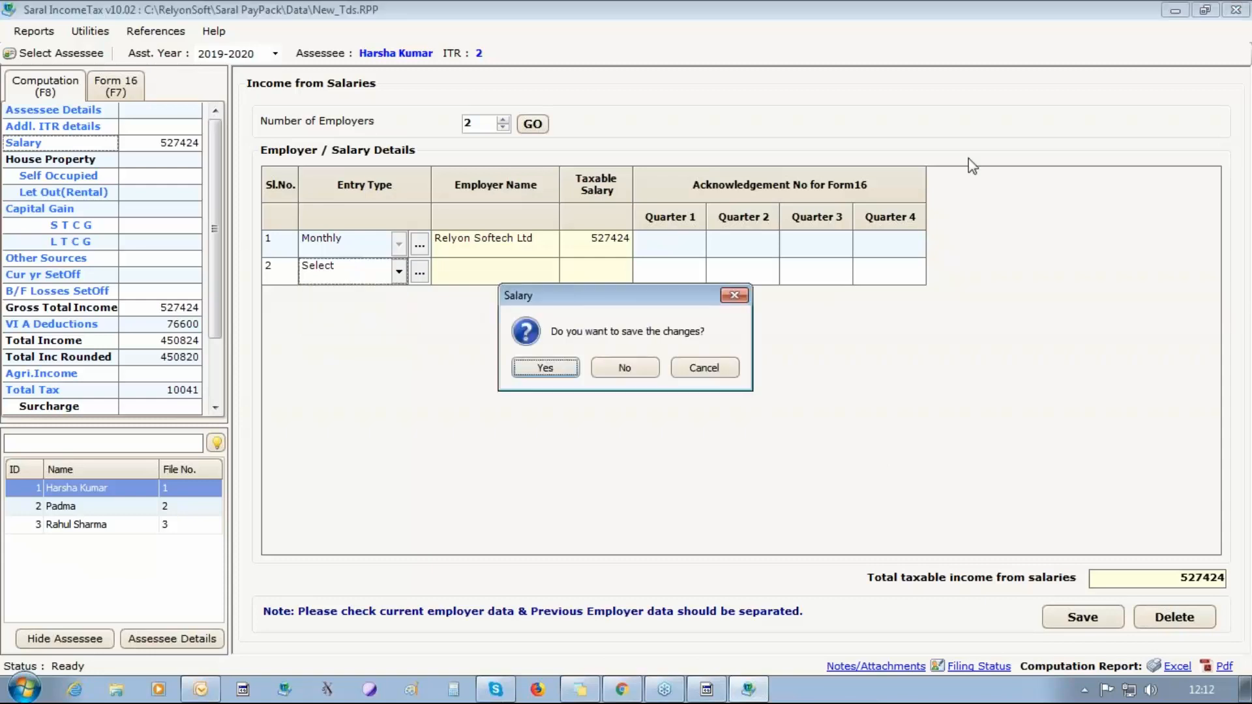
click(639, 366)
Open the IT Summary and examine the VI-A Deductions of all employees across the section-wise columns.
click(560, 34)
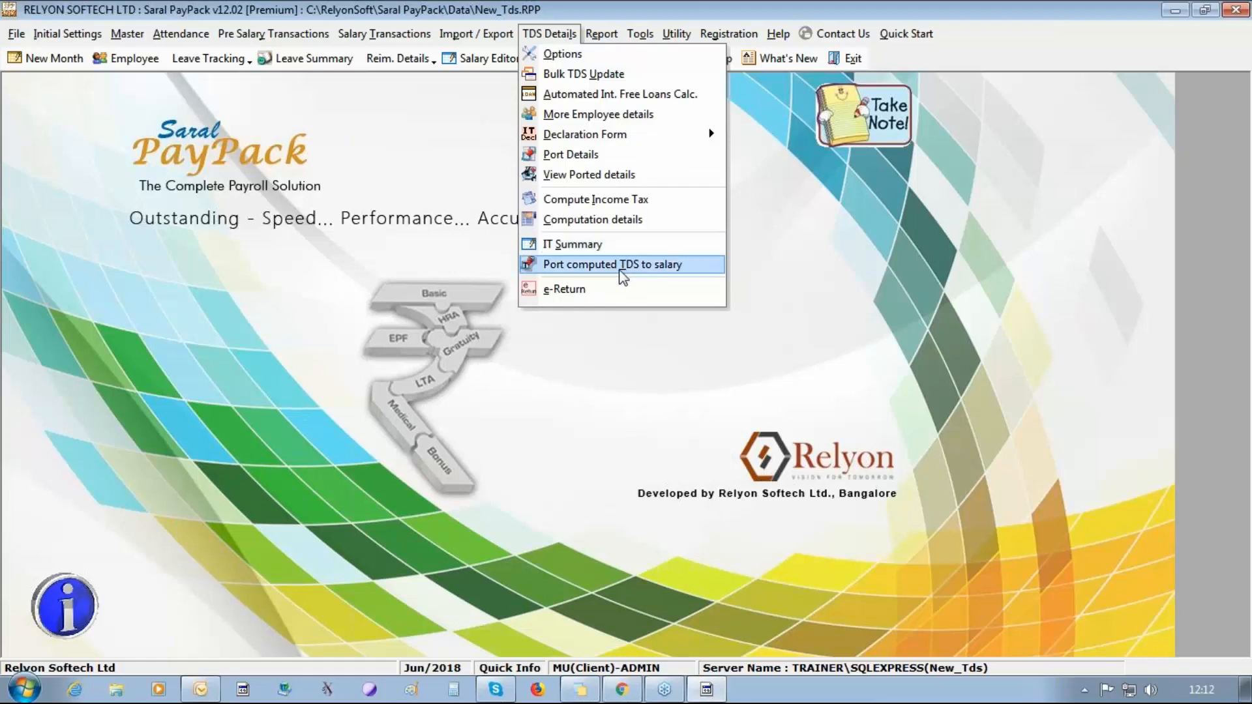
click(615, 245)
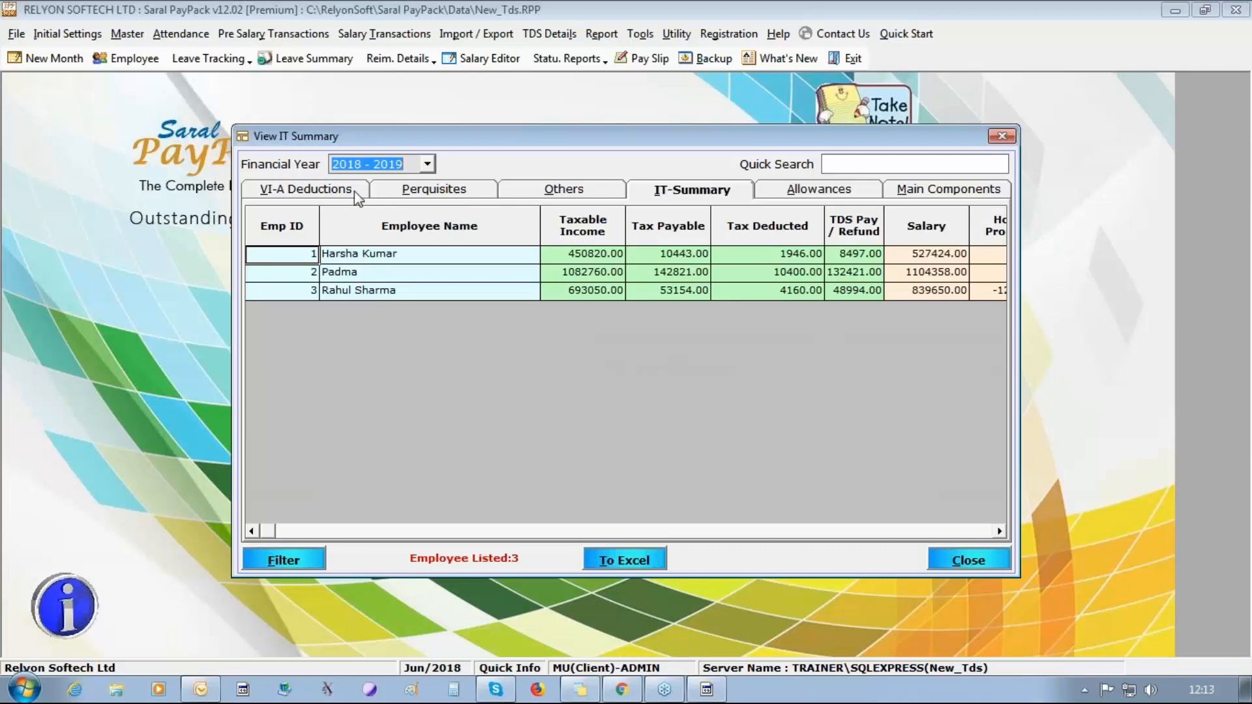
click(305, 194)
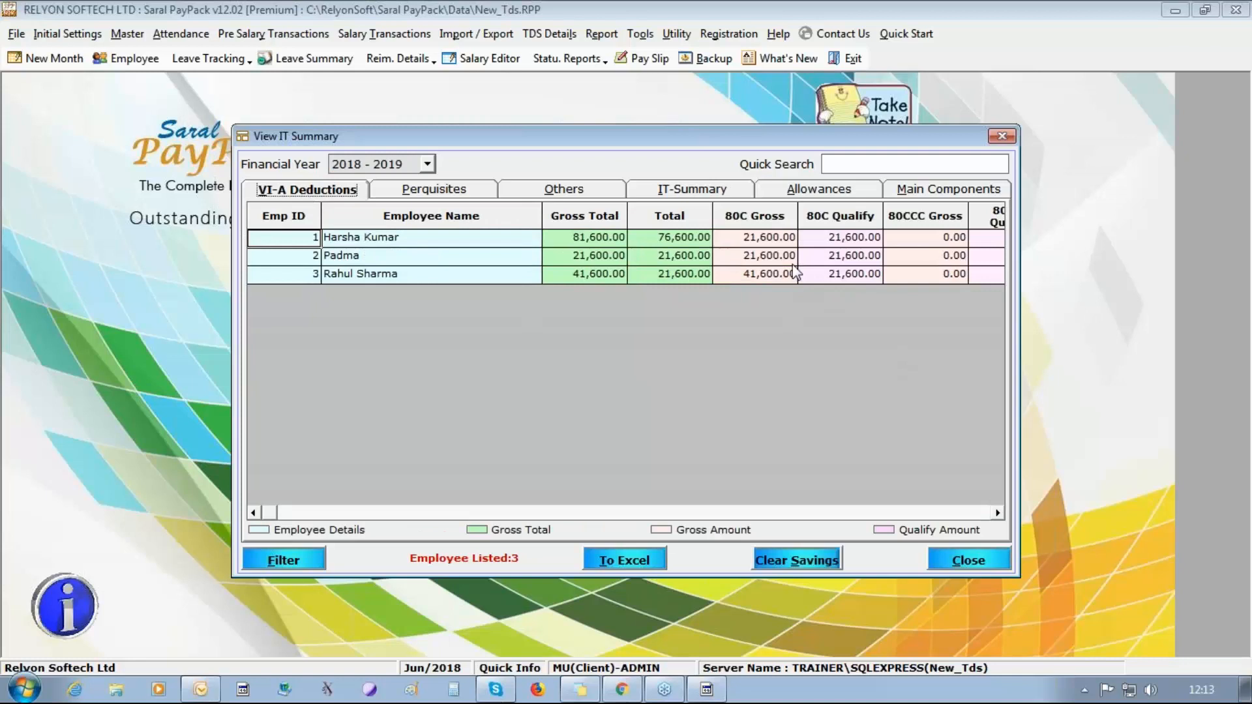
click(998, 514)
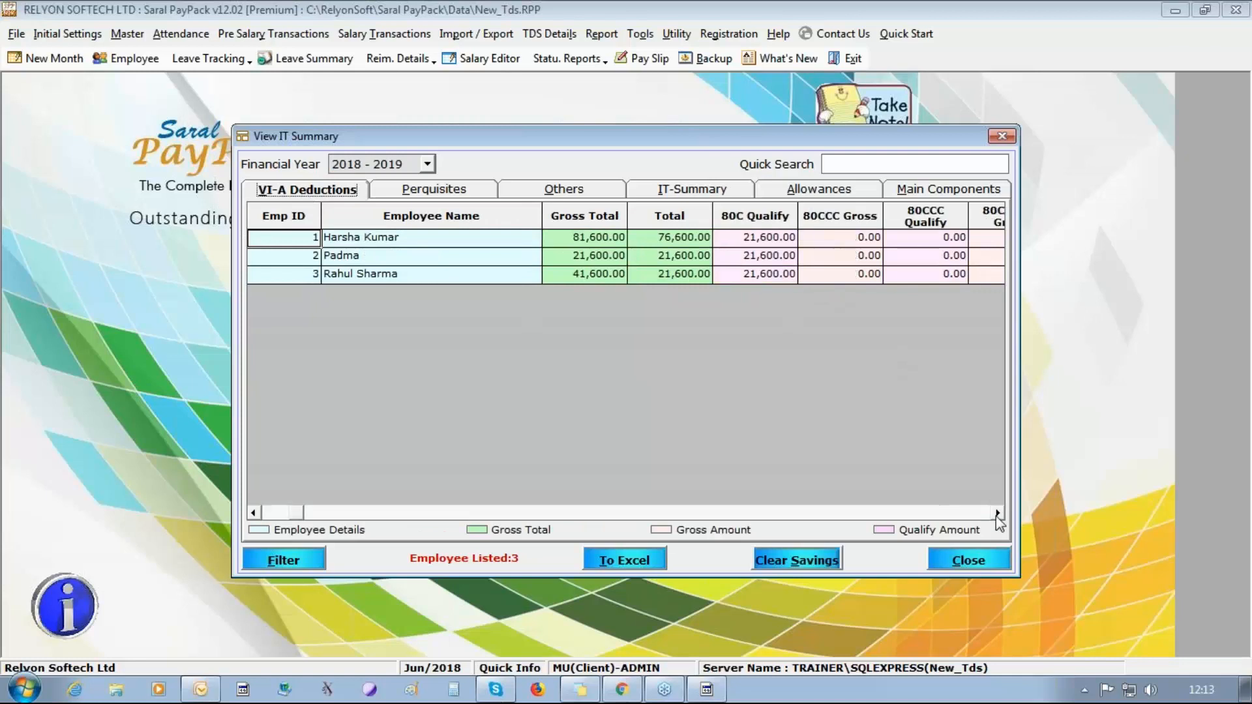
click(998, 514)
click(998, 514)
Review the Rent Free Accommodation perquisites and show the Bonus particulars under Others in the IT summary.
click(471, 193)
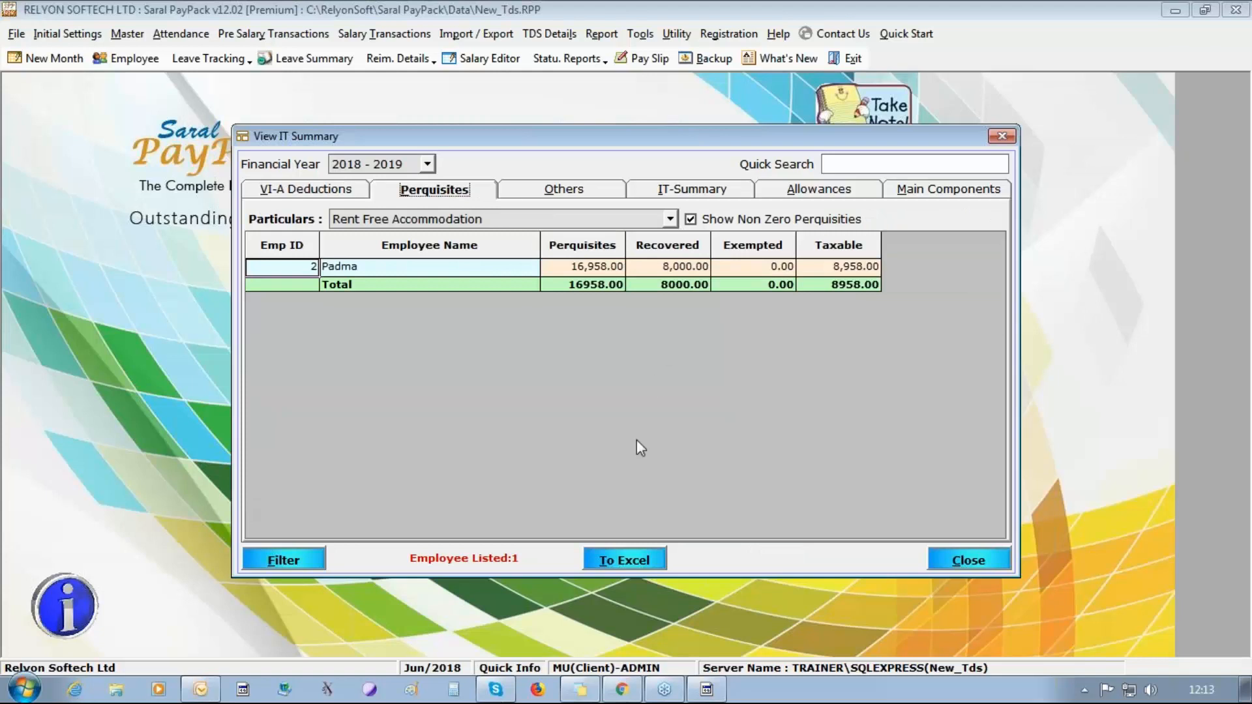
click(558, 194)
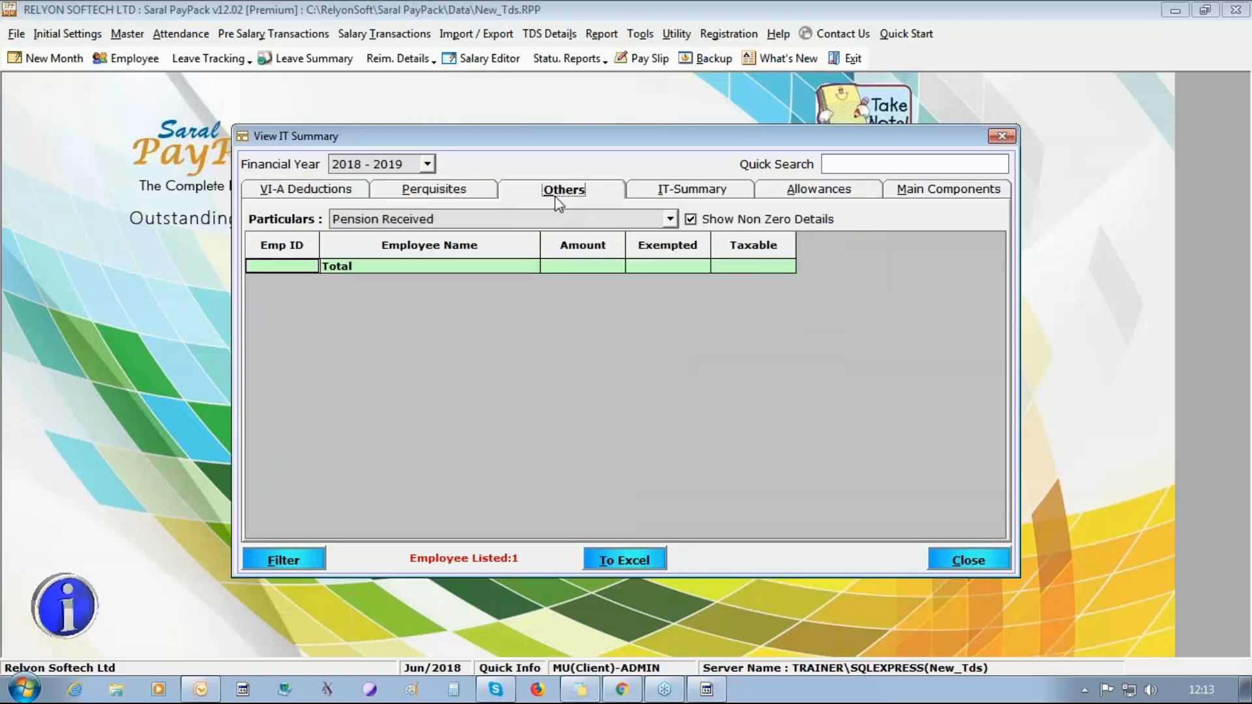
click(670, 219)
click(635, 275)
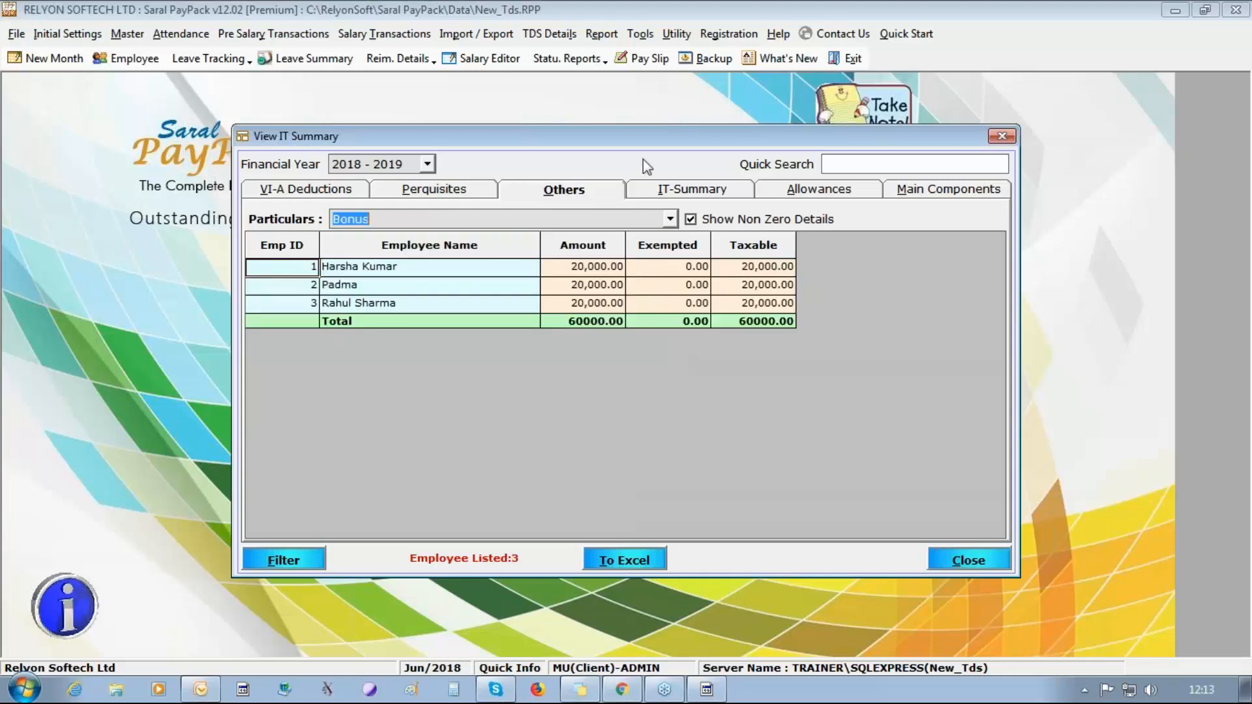
Review the overall IT-Summary, the House Rent Allowance figures and the Main Components, and close the summary window.
click(692, 195)
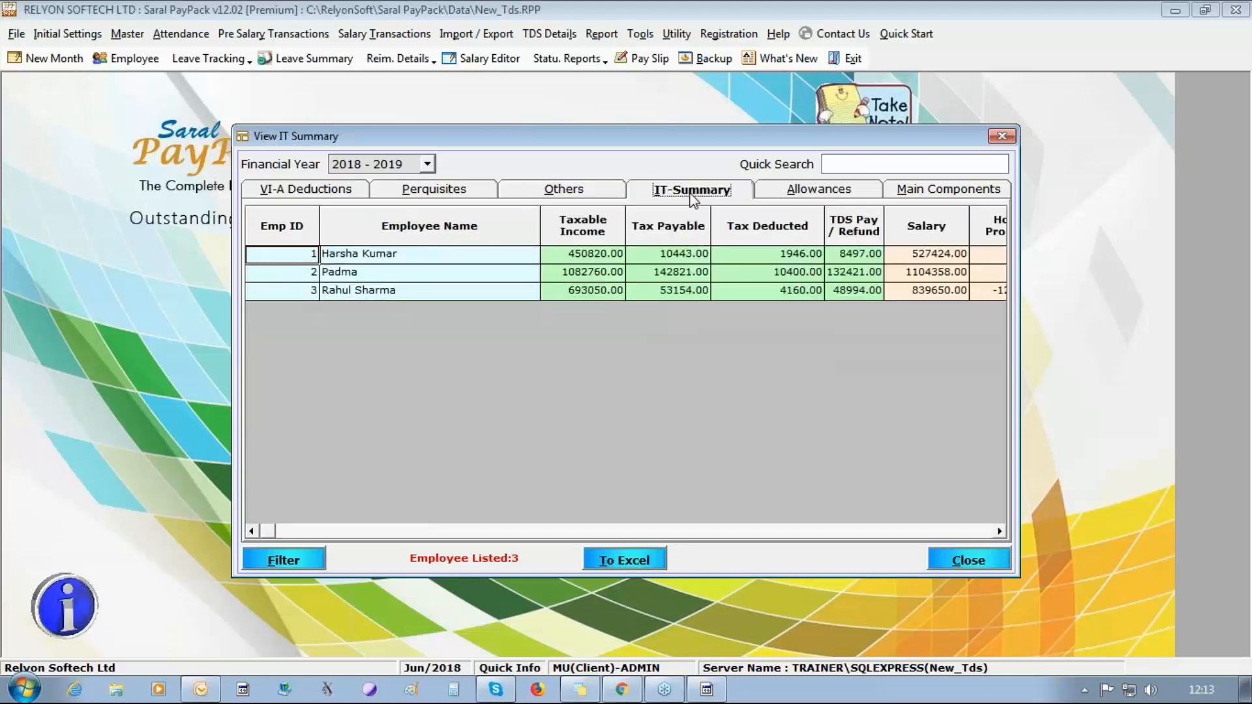
click(819, 190)
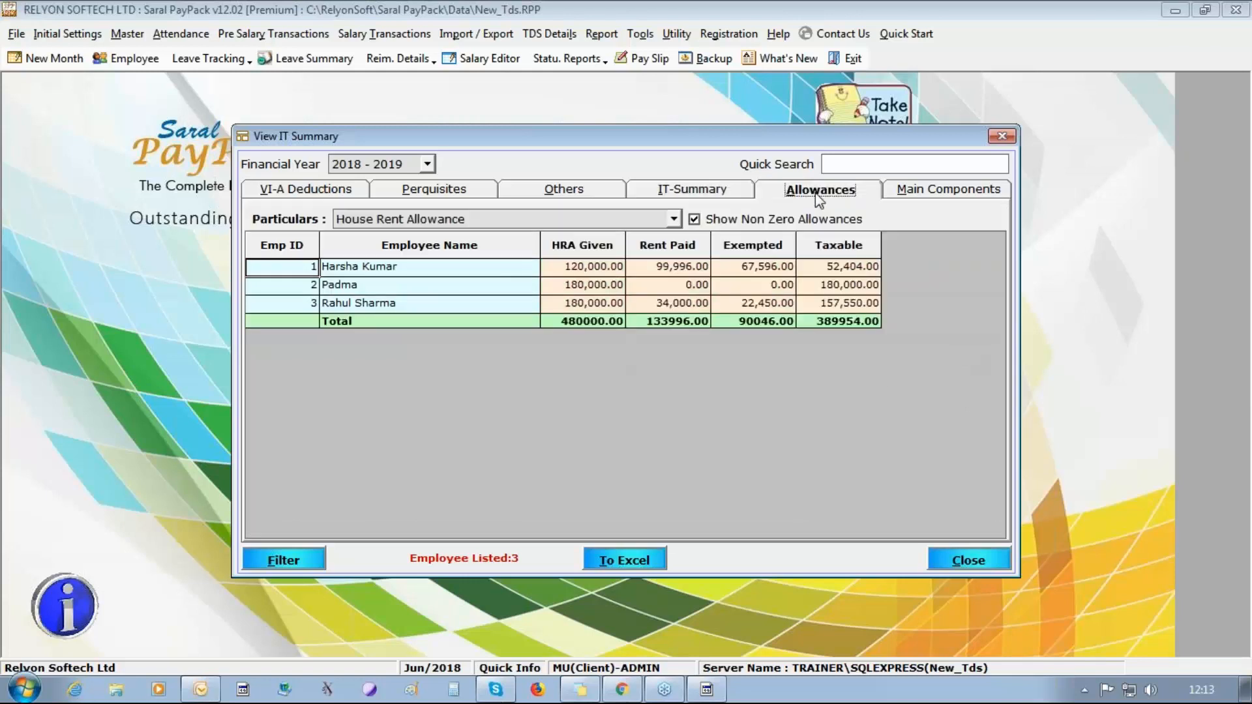
click(673, 221)
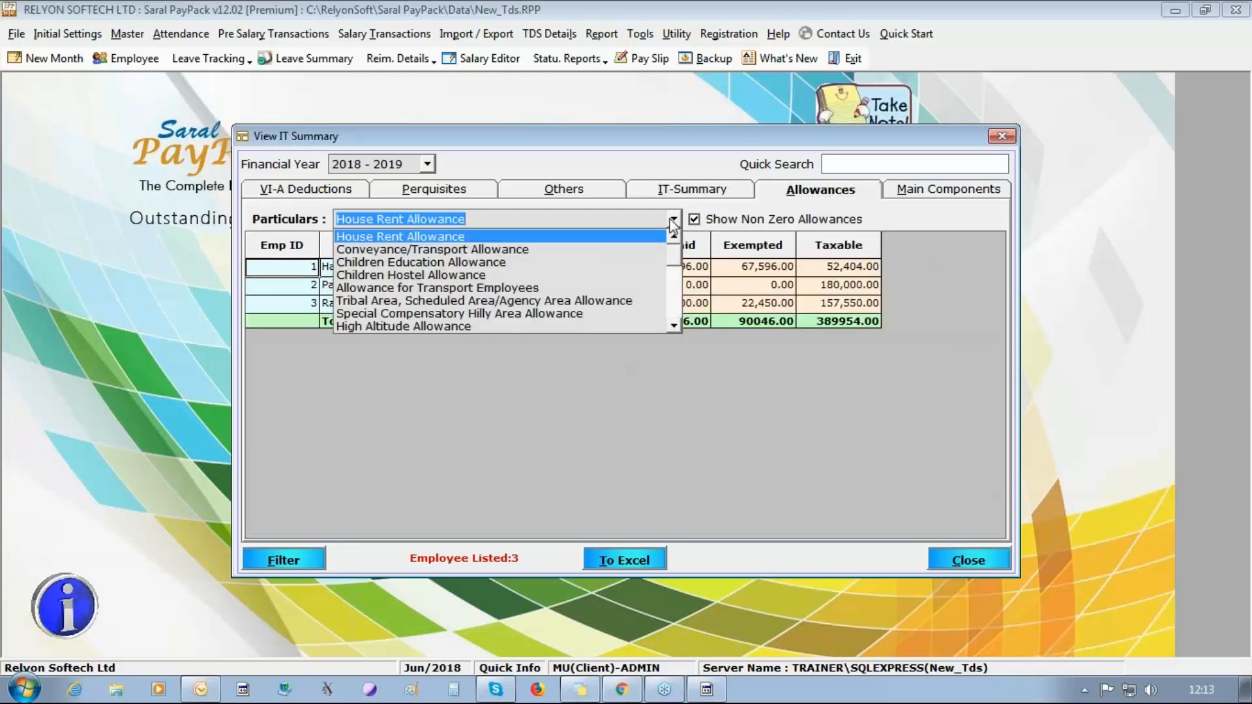
click(672, 221)
click(947, 190)
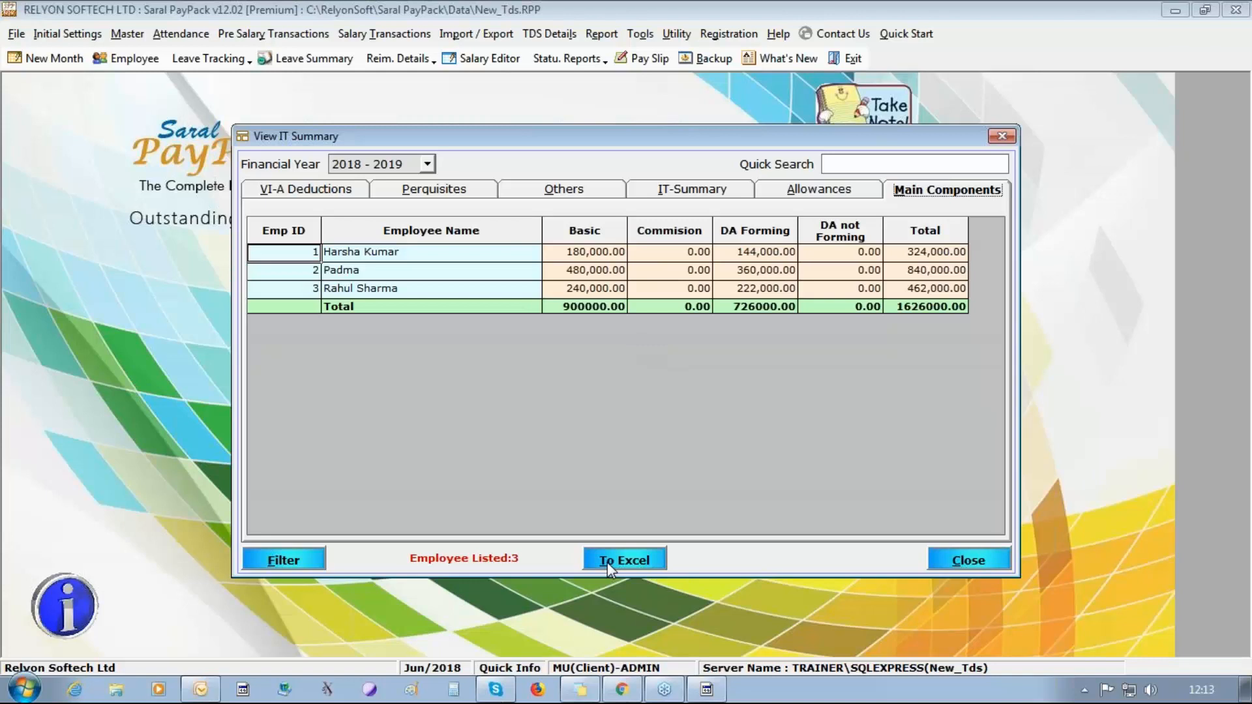
click(971, 561)
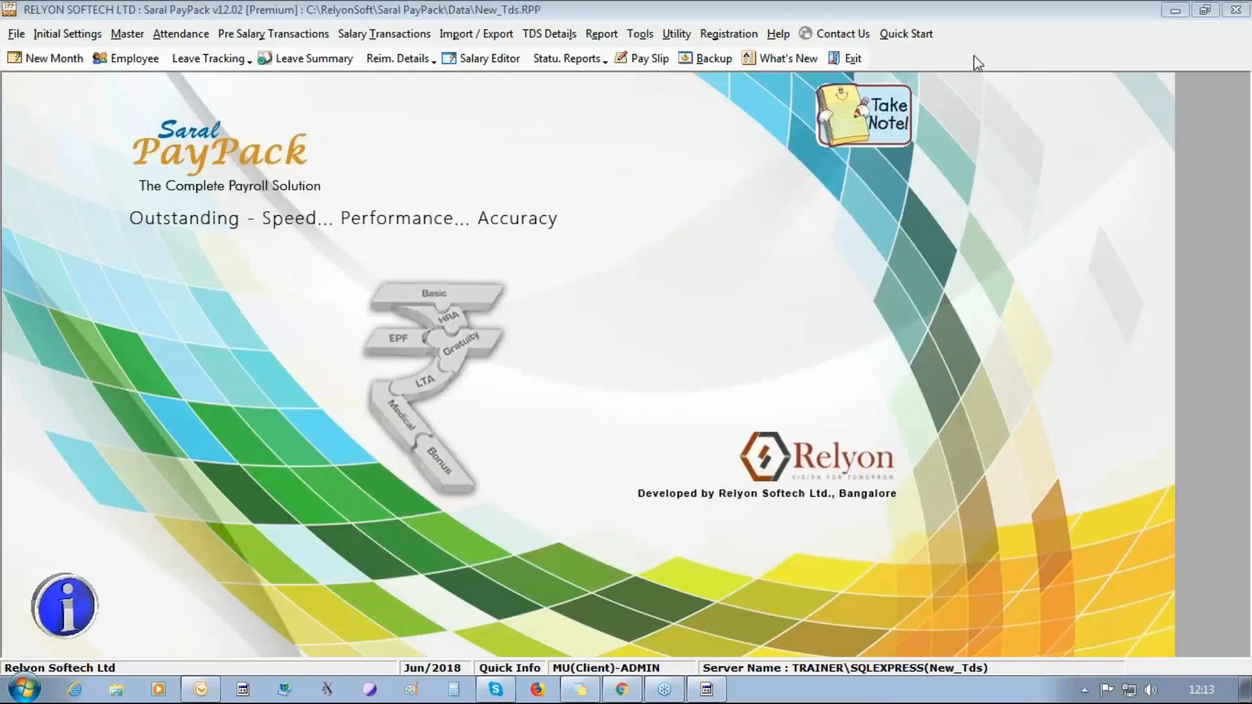
Open the porting of computed TDS to salary and list the Sal Structure employees for Apr/2018.
click(550, 34)
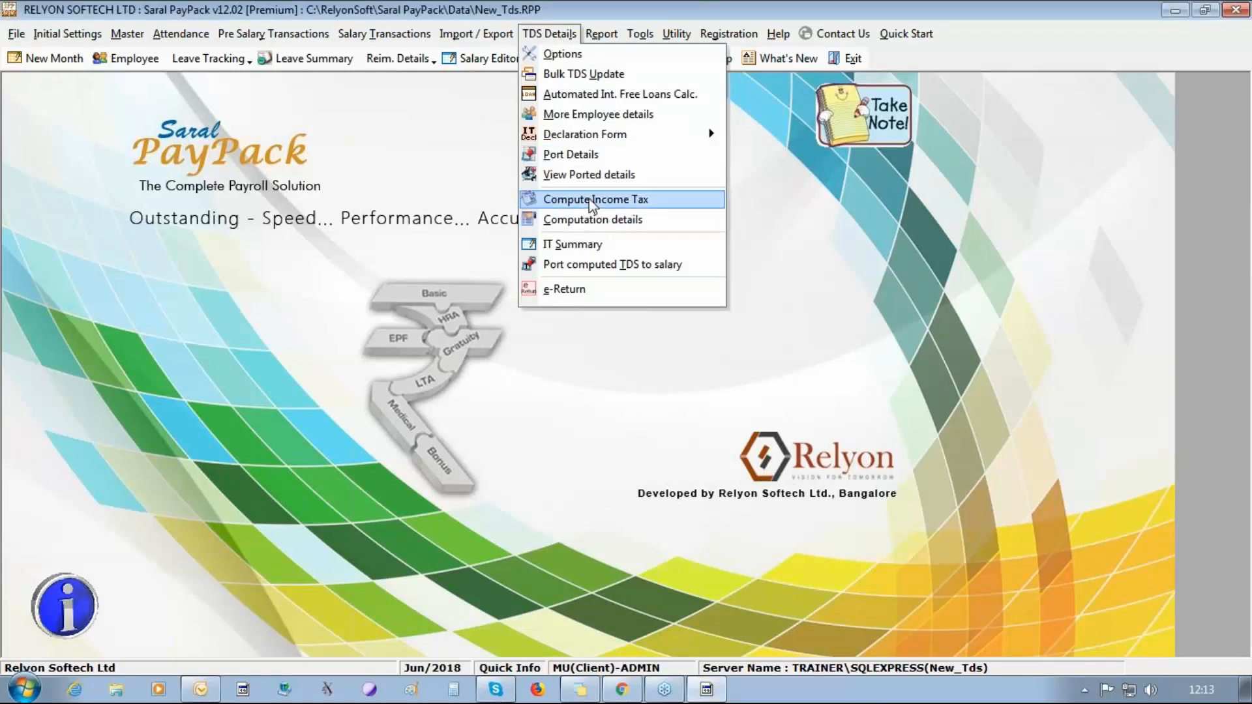
click(592, 266)
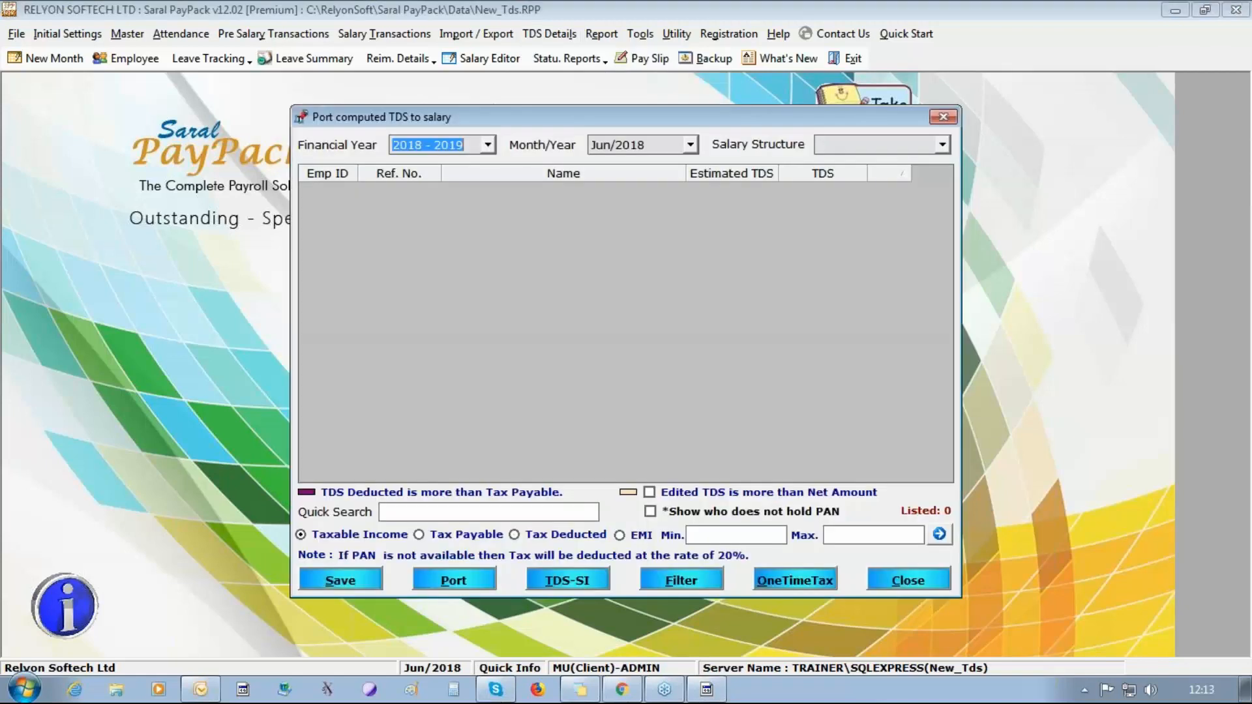
click(690, 144)
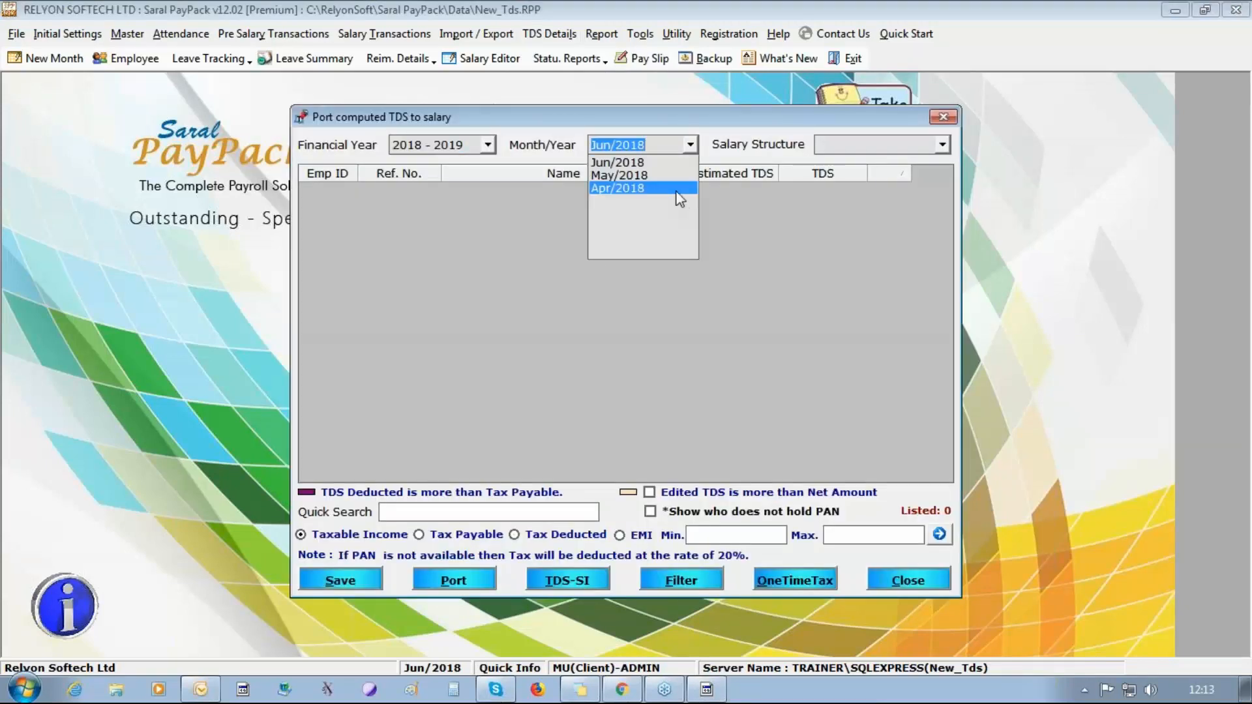
click(678, 208)
click(938, 145)
click(920, 159)
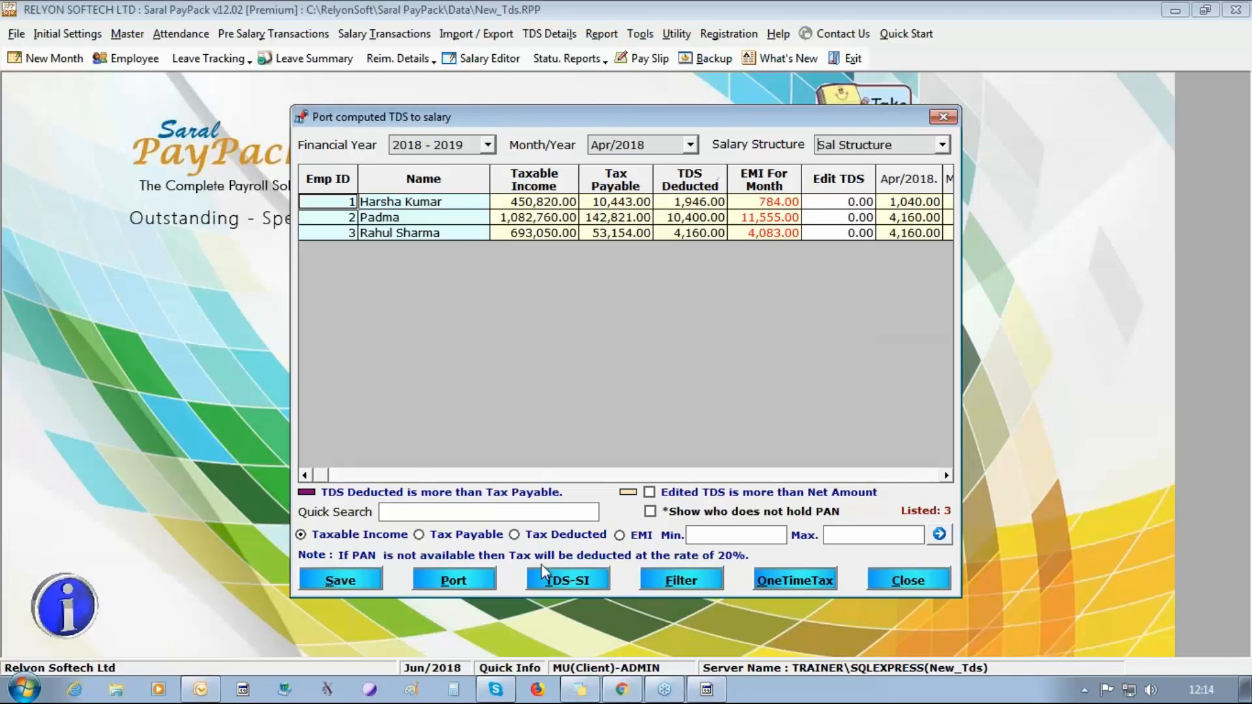
Open the standing instructions for TDS and add all employees from the Advanced Filter.
click(545, 584)
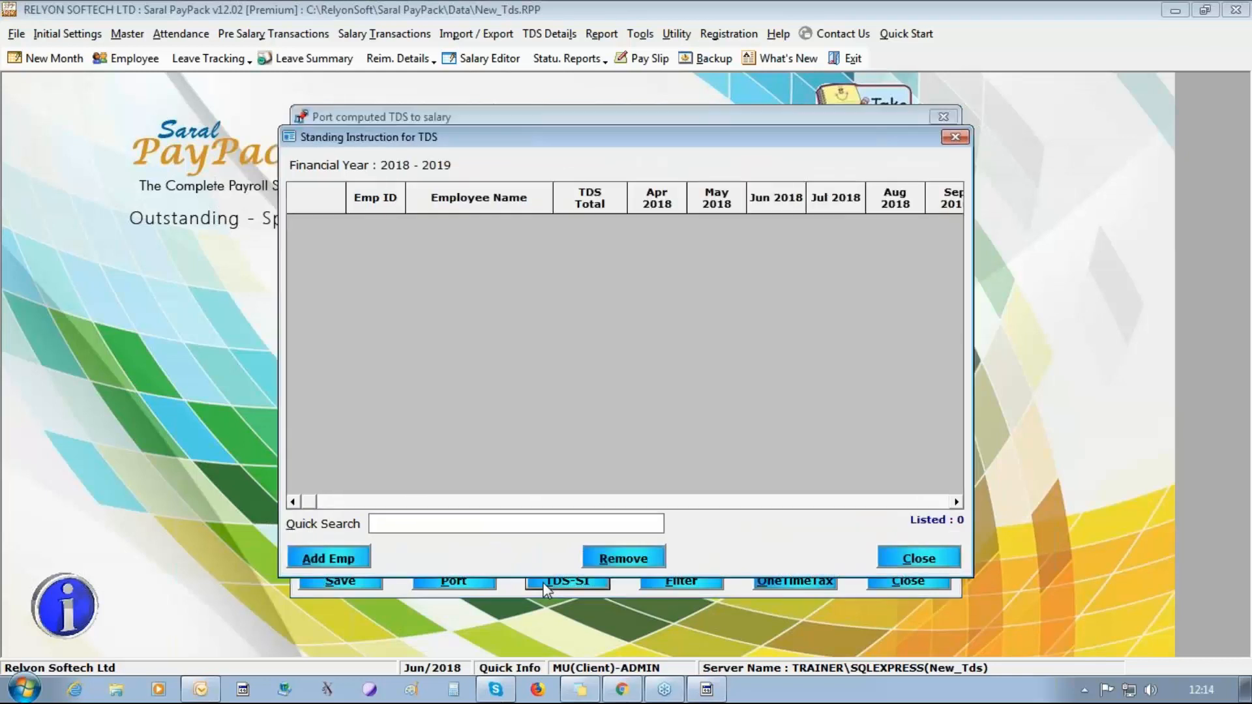
click(328, 560)
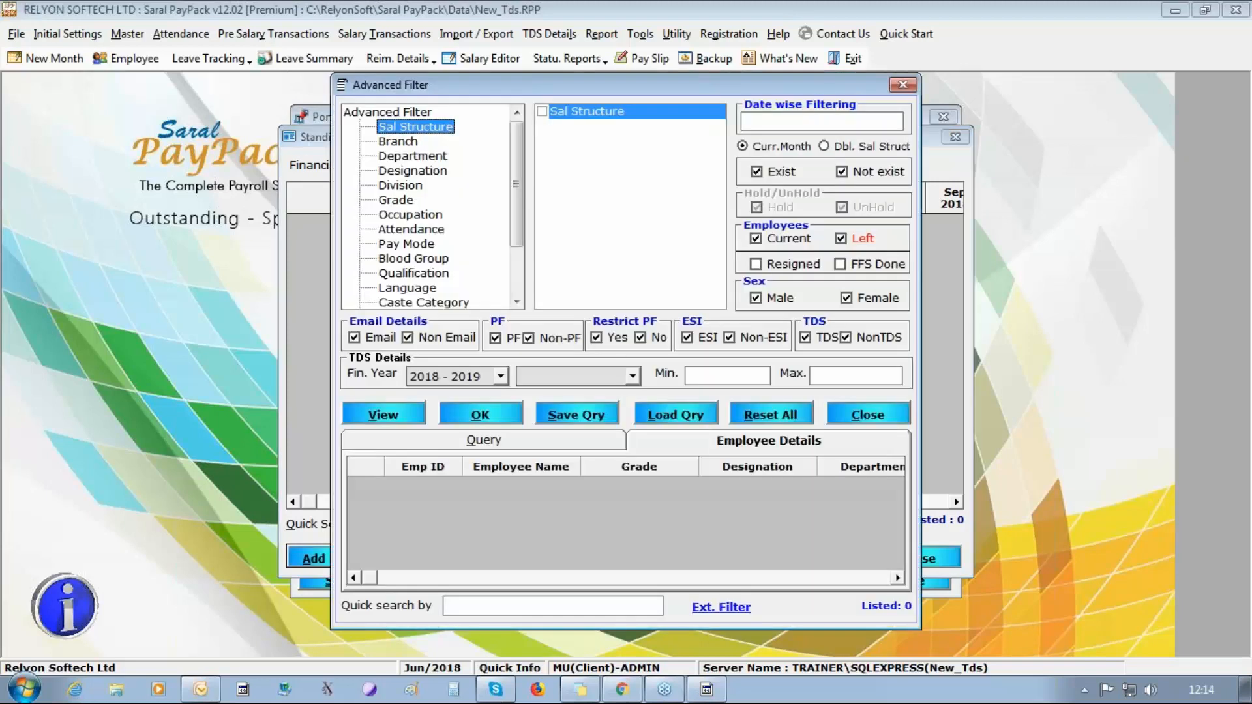
click(380, 407)
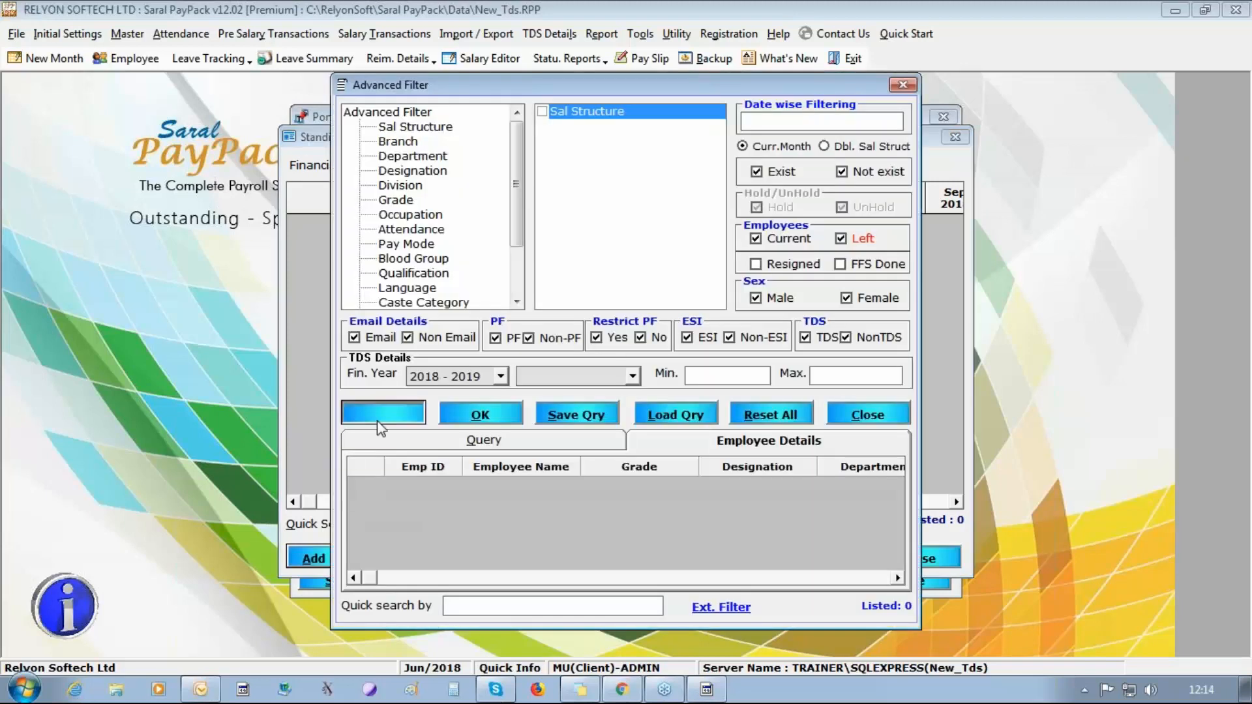
click(501, 423)
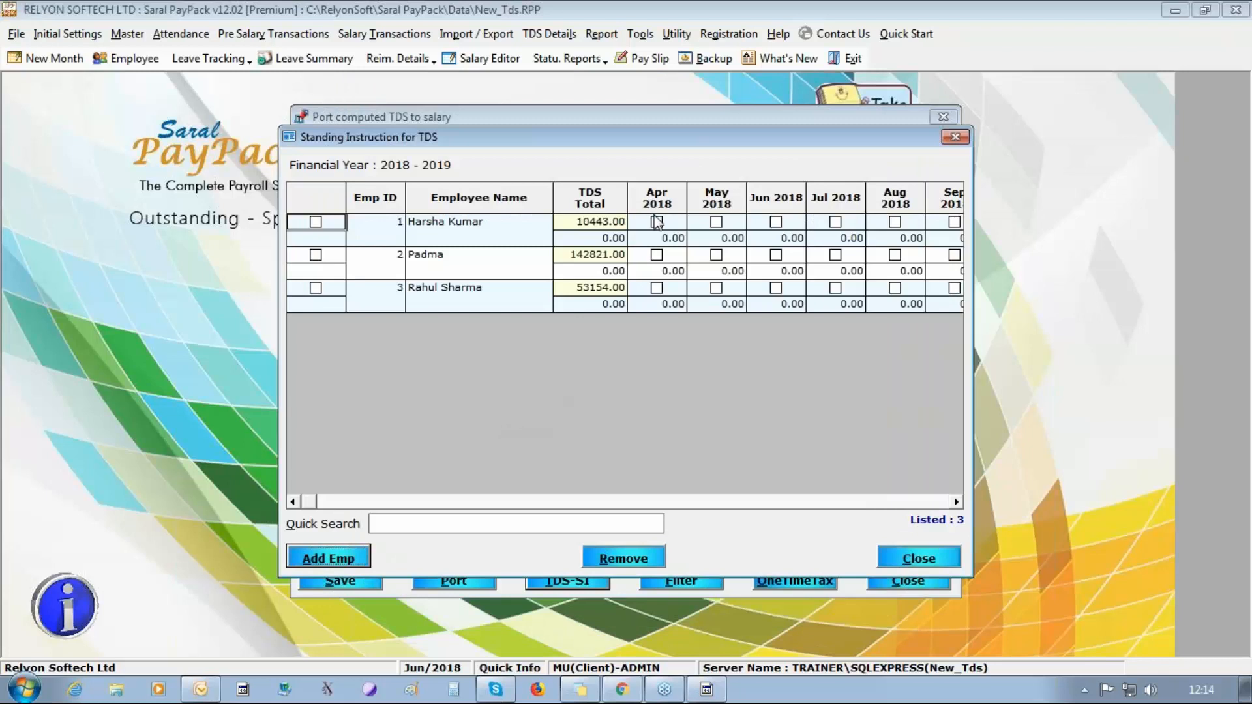
Enable the Apr 2018 standing instruction for the employee with ID 1, set its TDS to 750 and close the instructions.
click(657, 222)
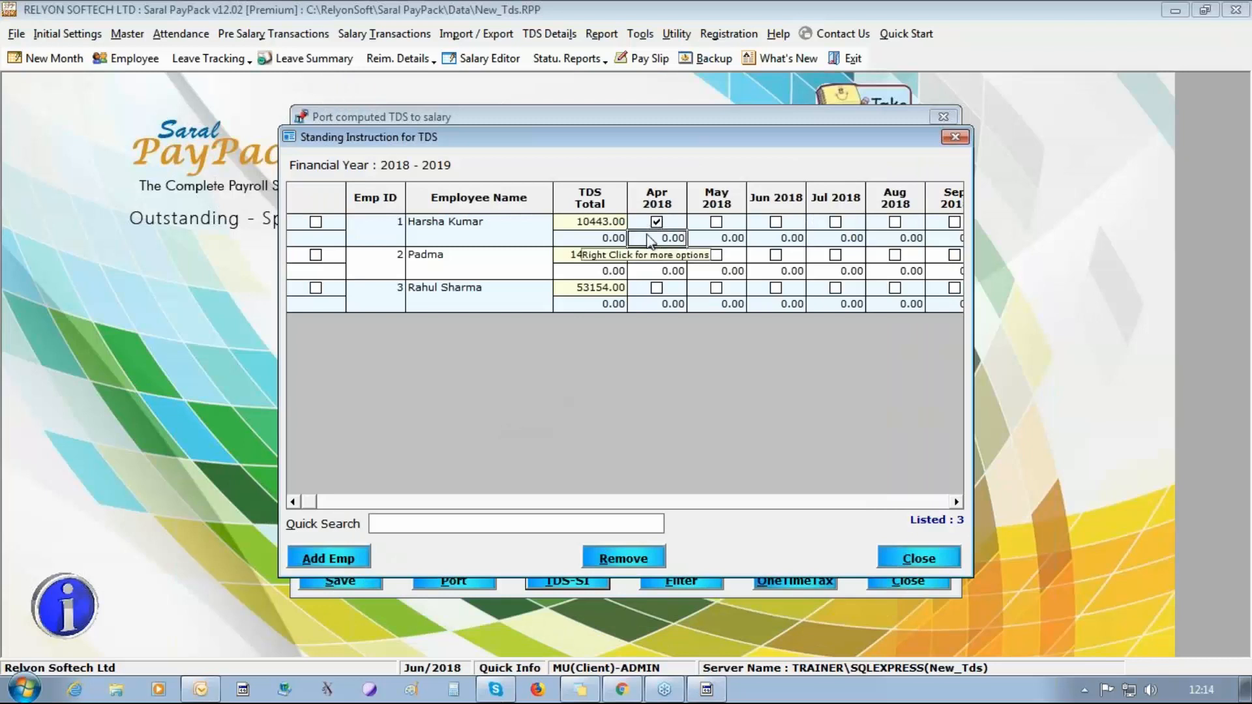
click(650, 239)
text(750)
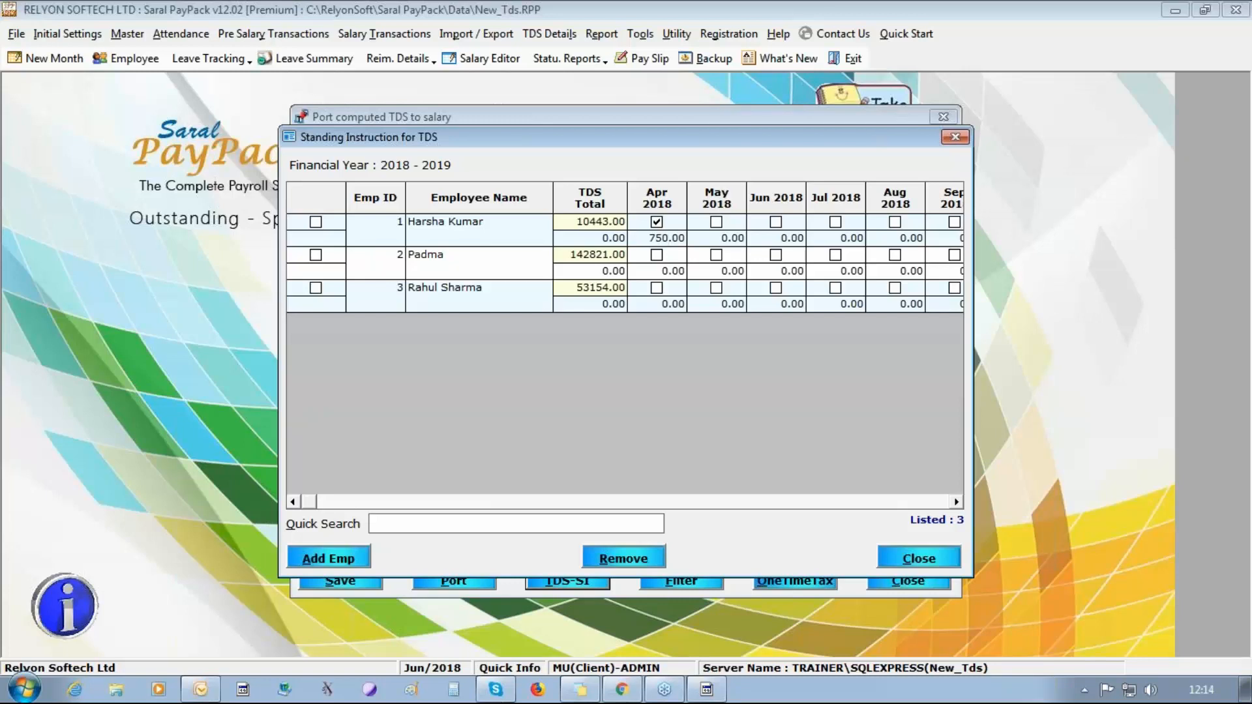
click(932, 557)
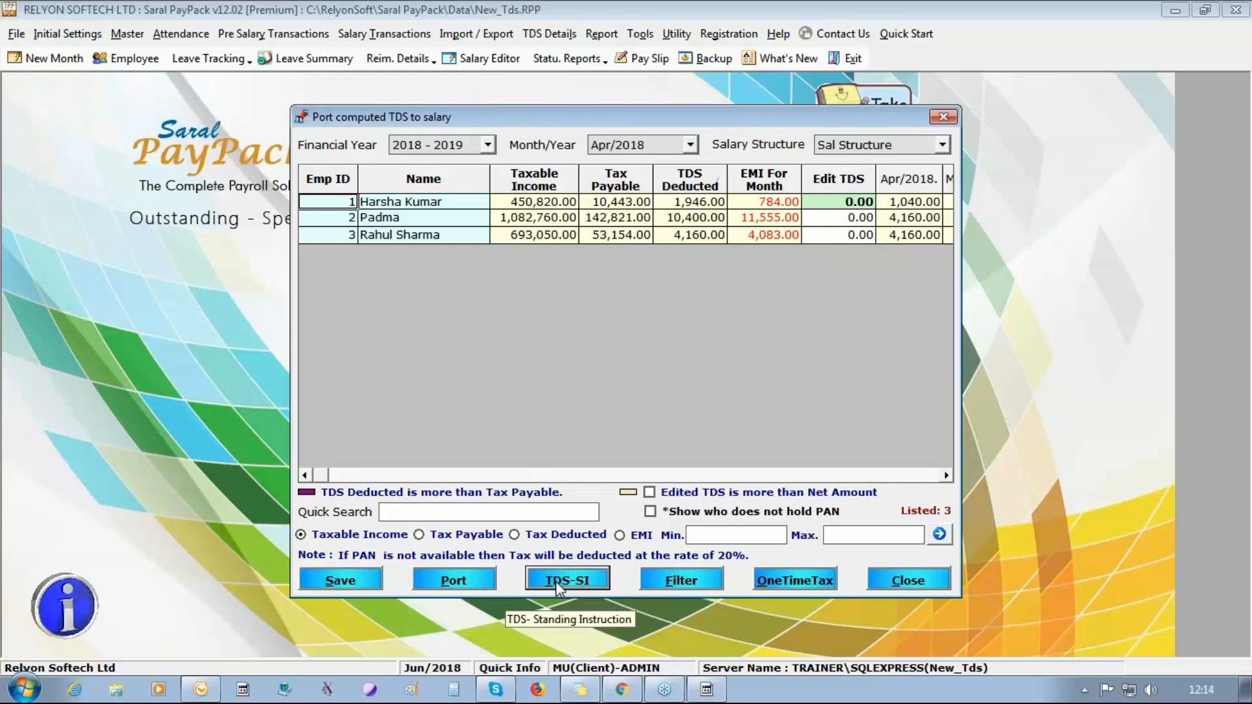
Port the Apr/2018 TDS for all listed employees and save it to salary, accepting the salary recalculation.
click(842, 203)
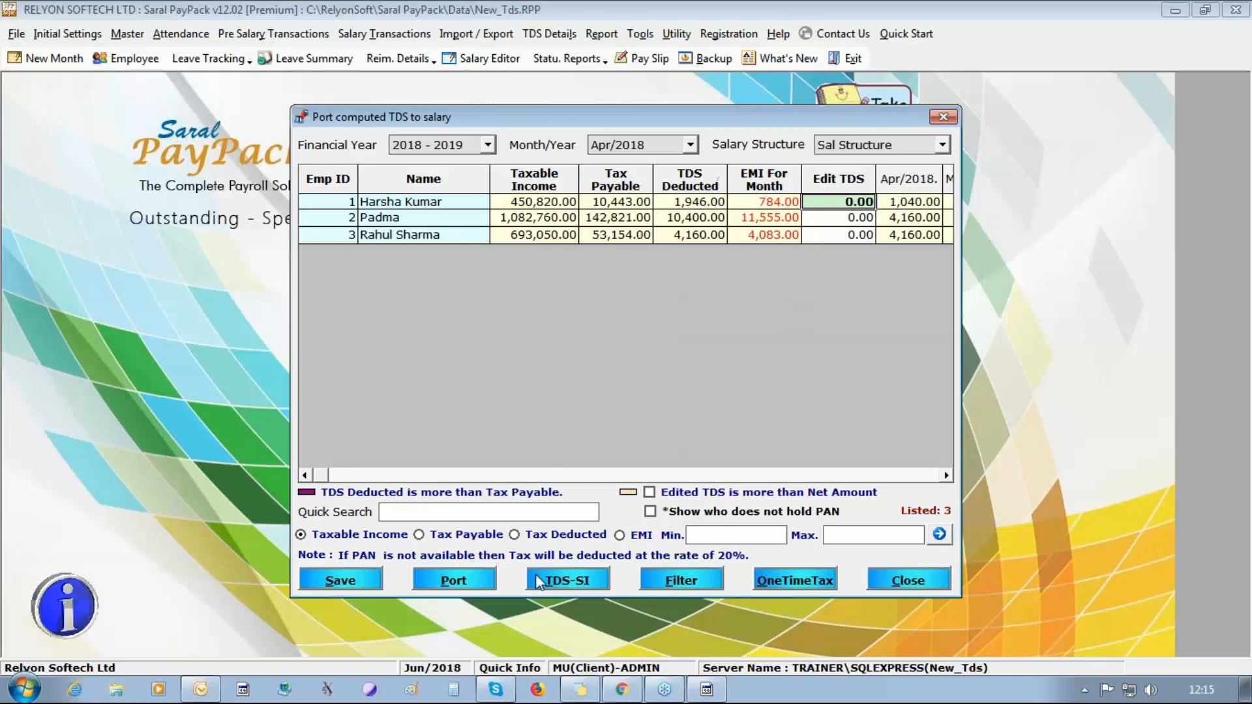
click(482, 585)
click(684, 409)
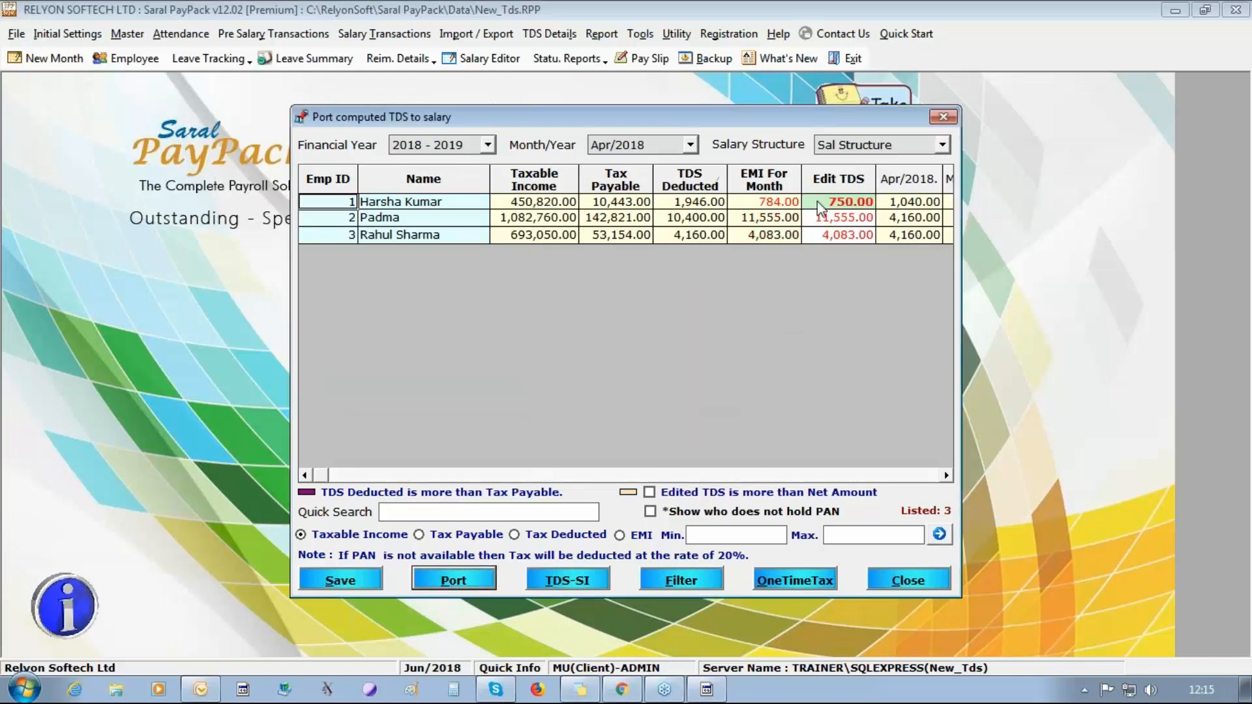
click(823, 222)
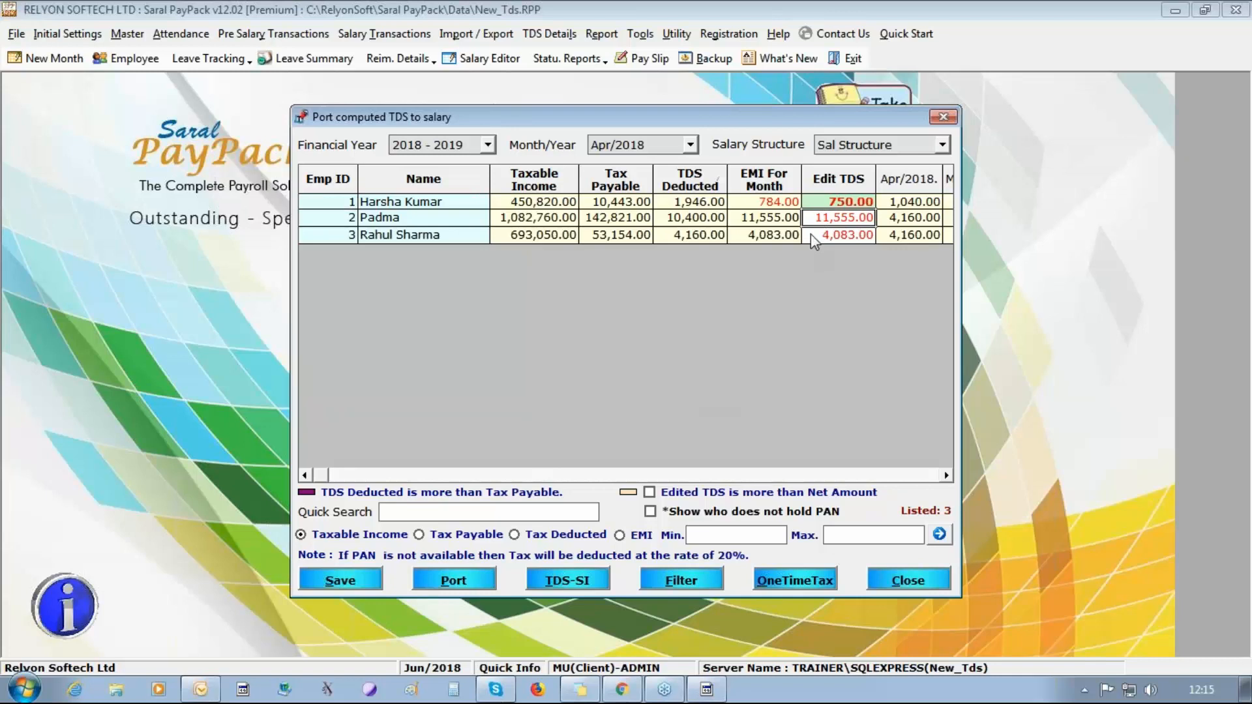
click(812, 235)
click(327, 587)
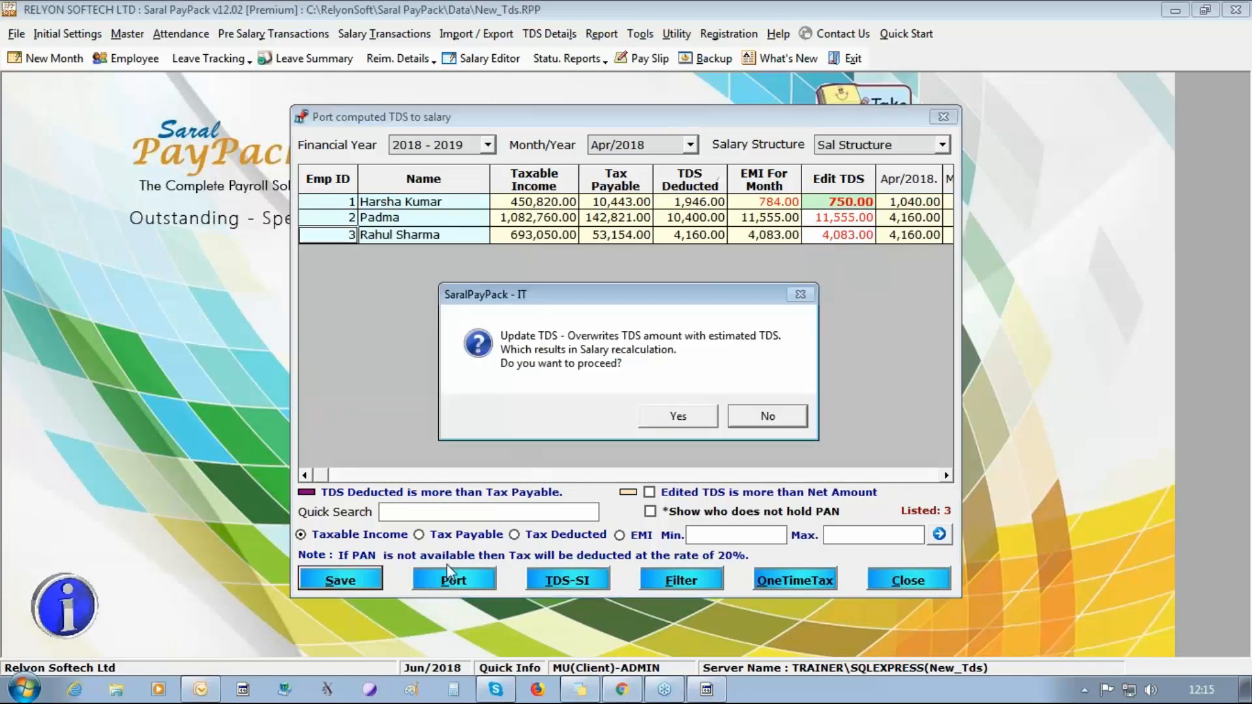
click(699, 421)
click(696, 409)
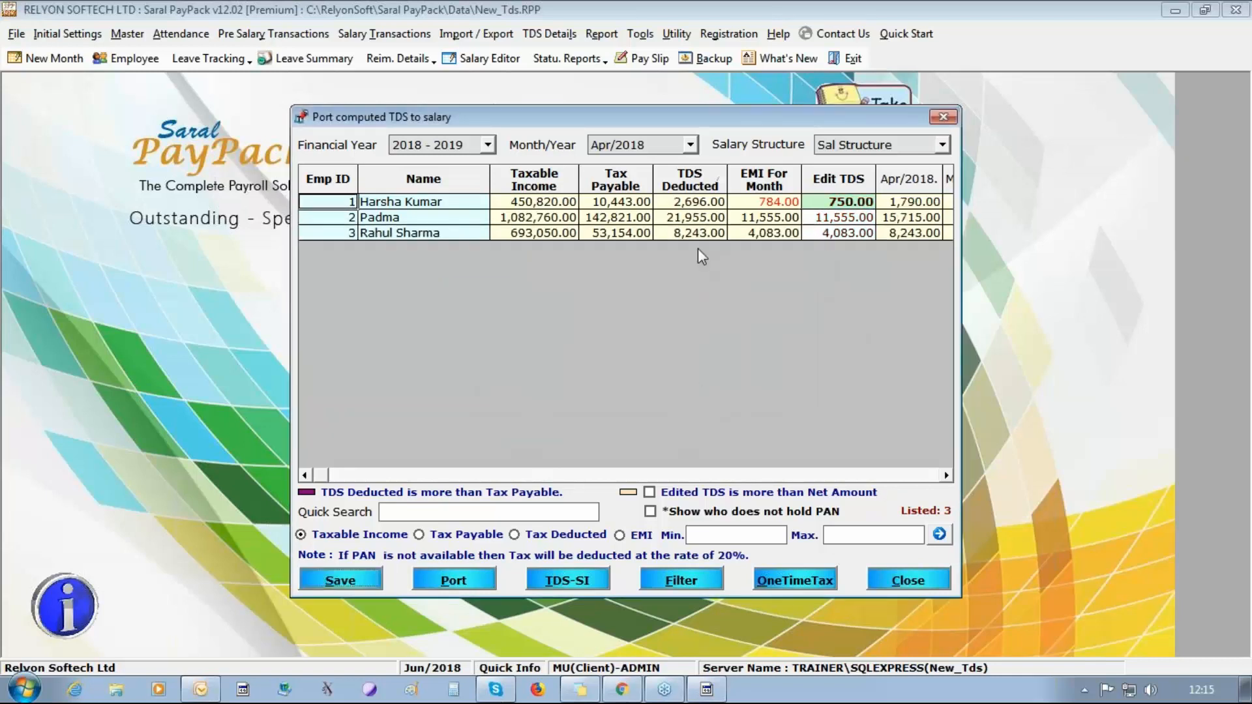
Port the May/2018 TDS for all listed employees and save it to salary with recalculation.
click(689, 153)
click(678, 177)
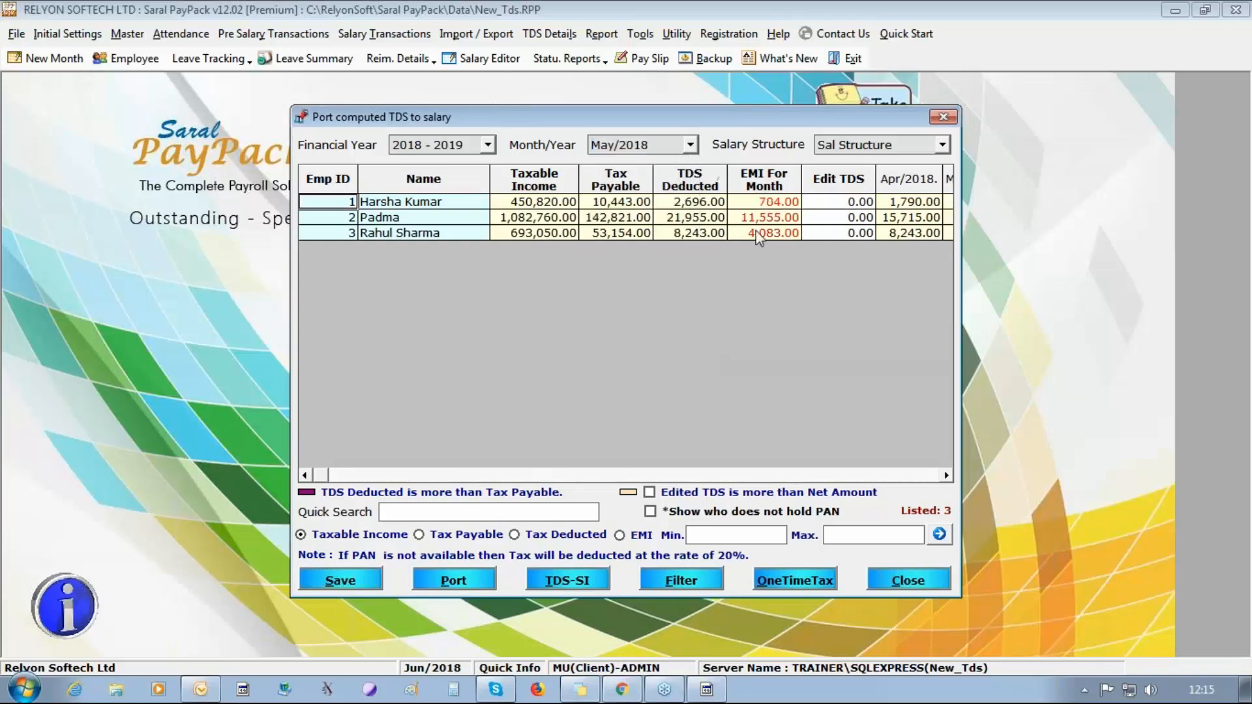
click(427, 585)
key(Return)
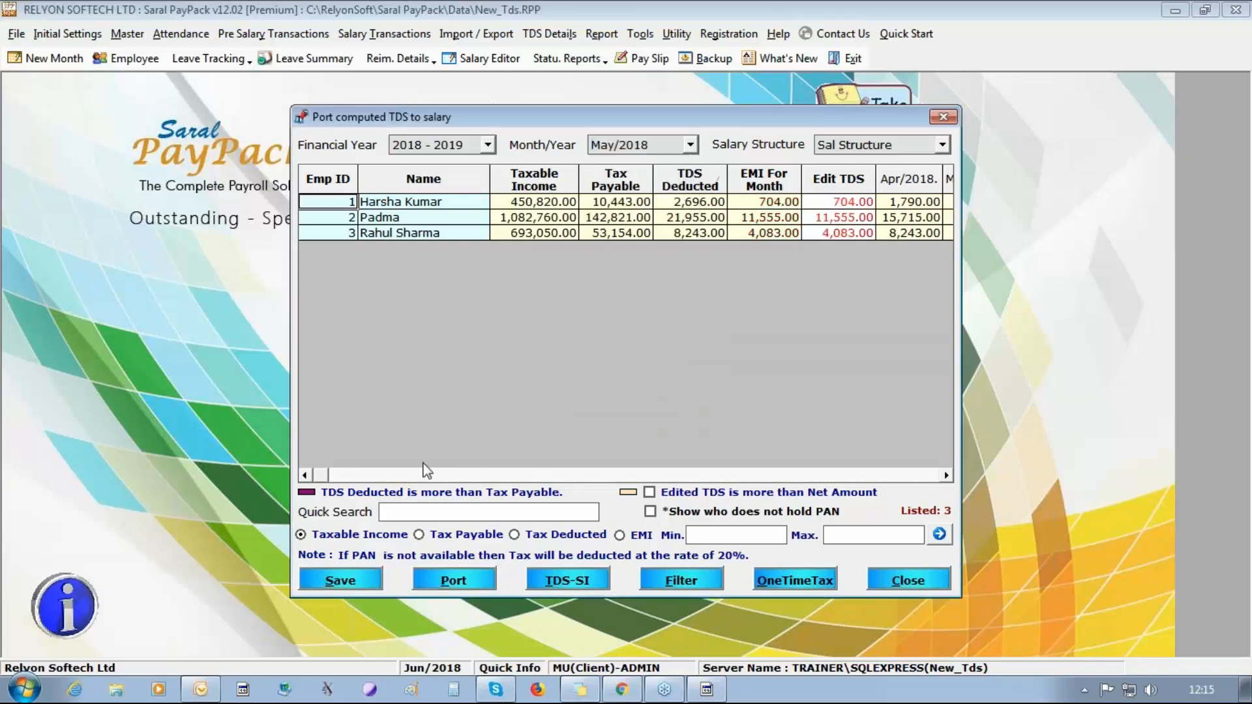
click(339, 583)
click(675, 416)
click(710, 414)
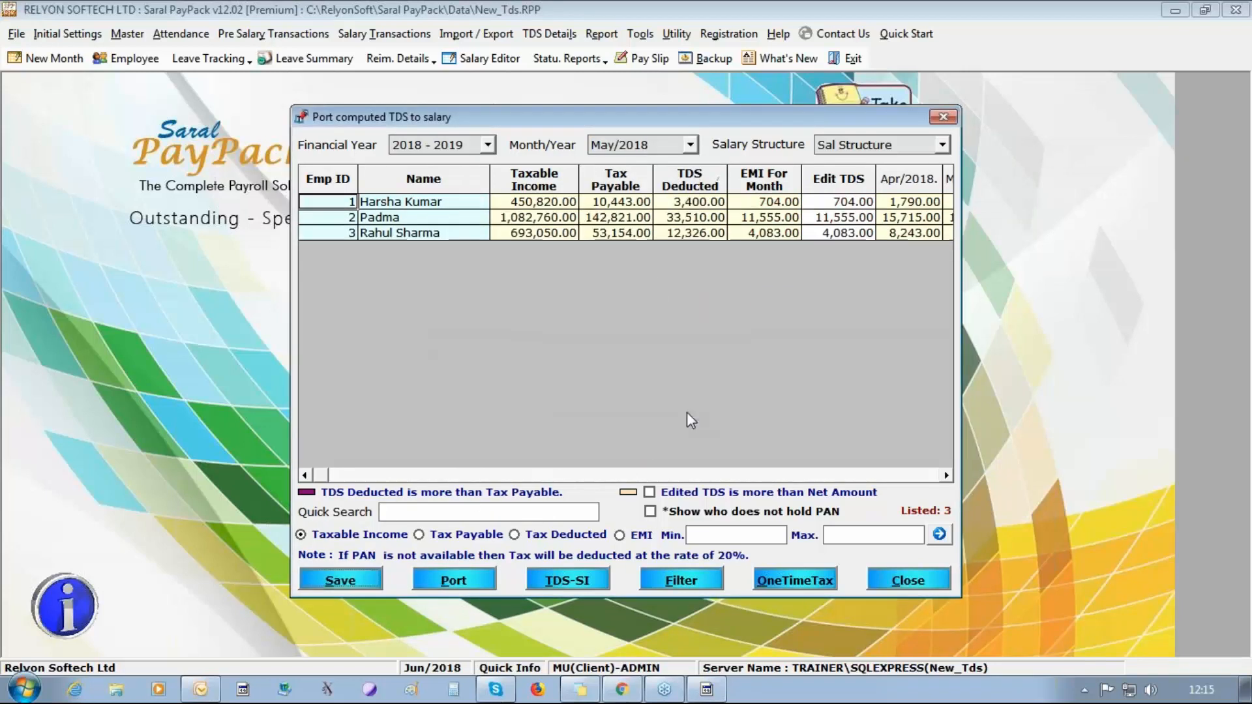
Port the Jun/2018 TDS for all listed employees, save it to salary with recalculation and close the porting window.
click(690, 145)
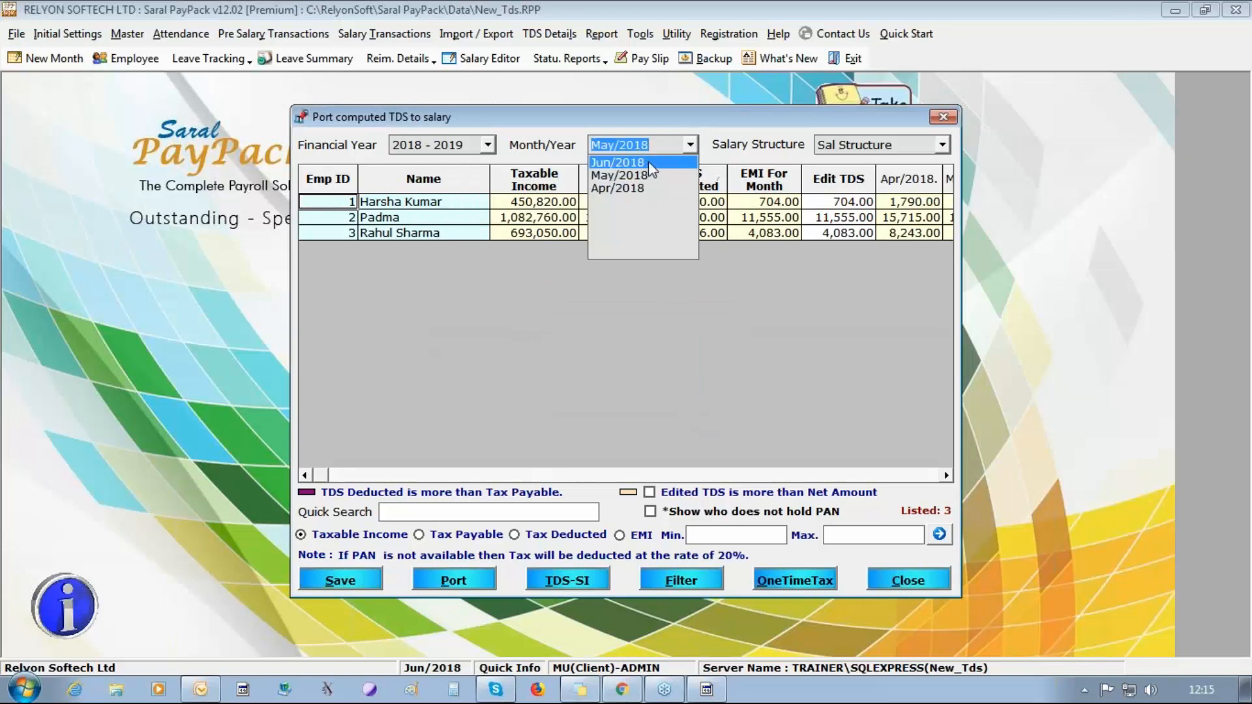
click(649, 162)
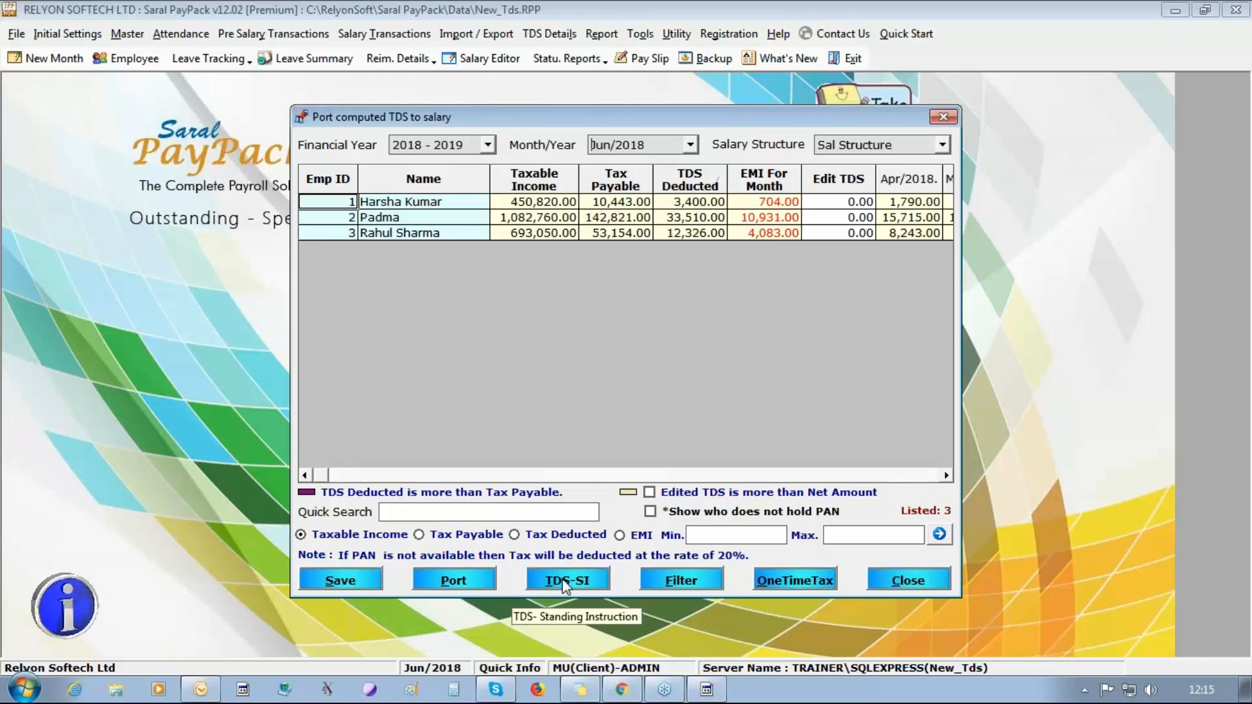
click(336, 580)
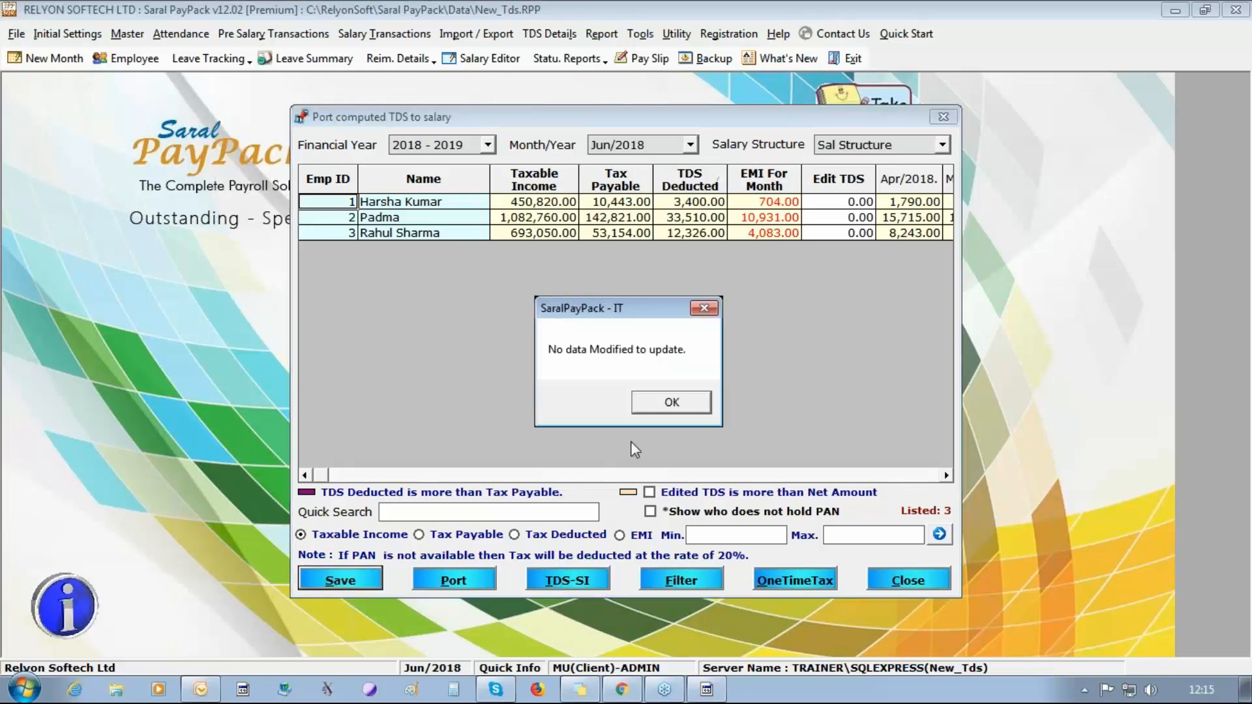
click(672, 402)
click(456, 583)
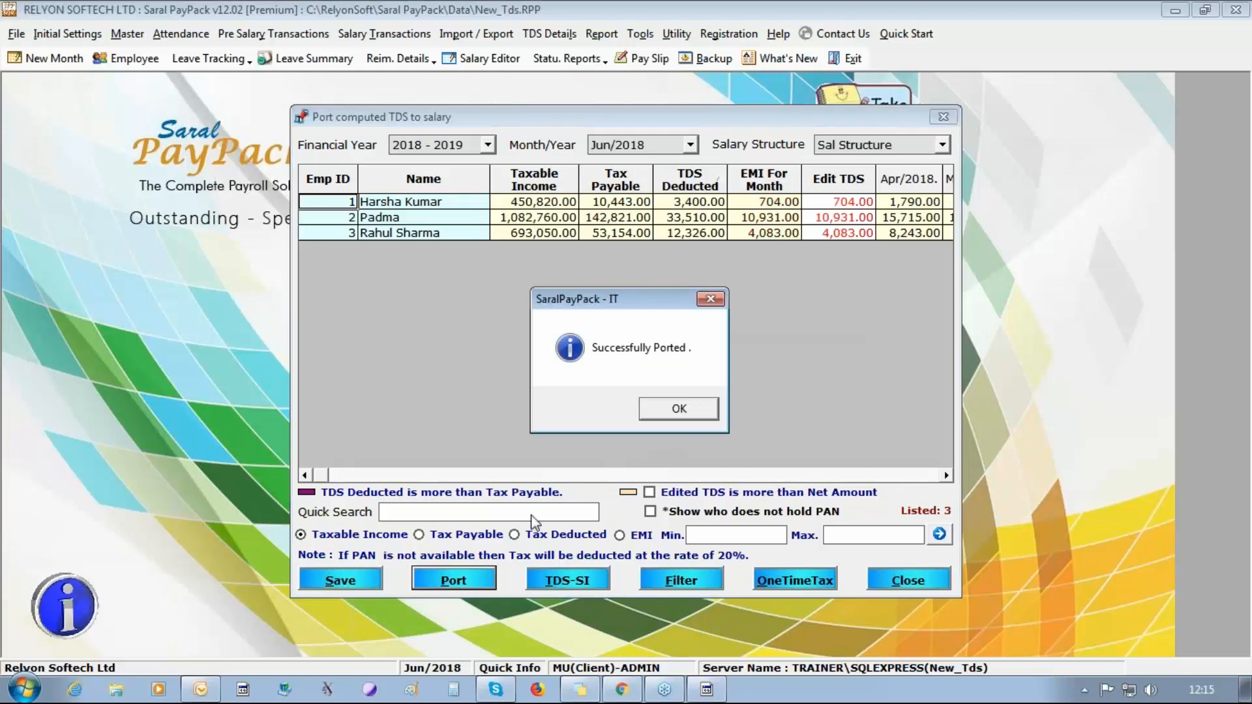
key(Return)
click(341, 581)
click(694, 418)
key(Return)
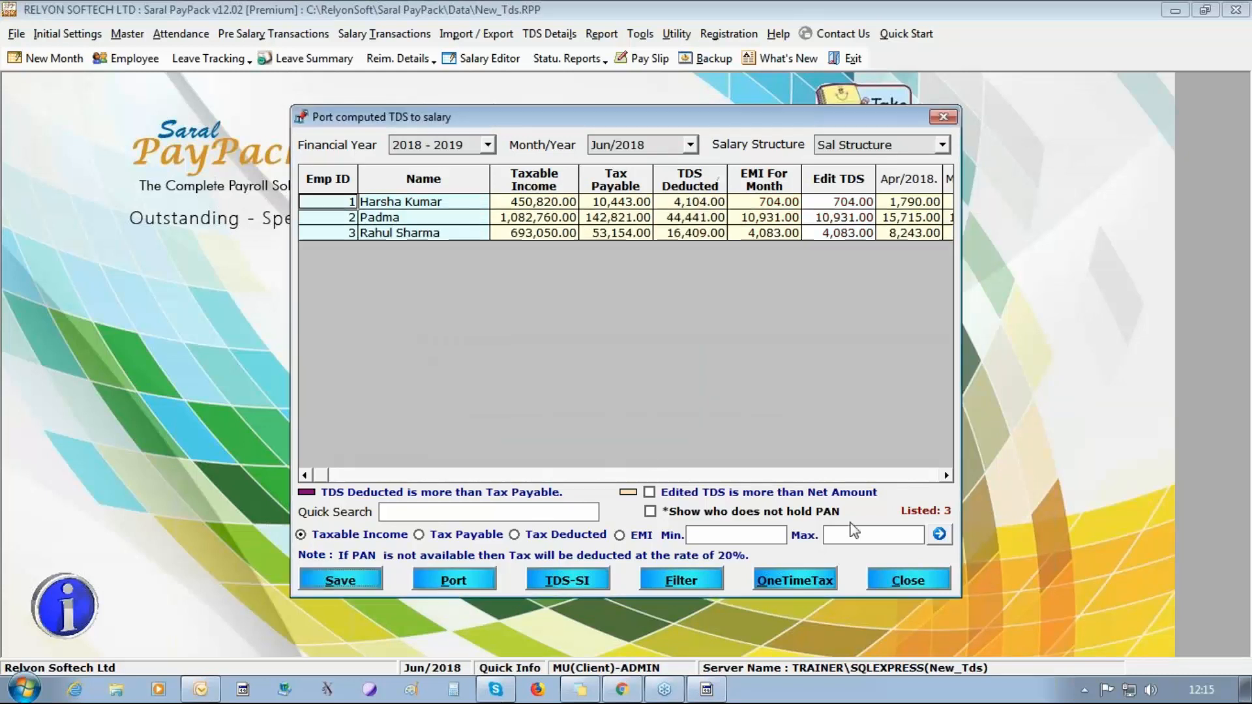
click(919, 568)
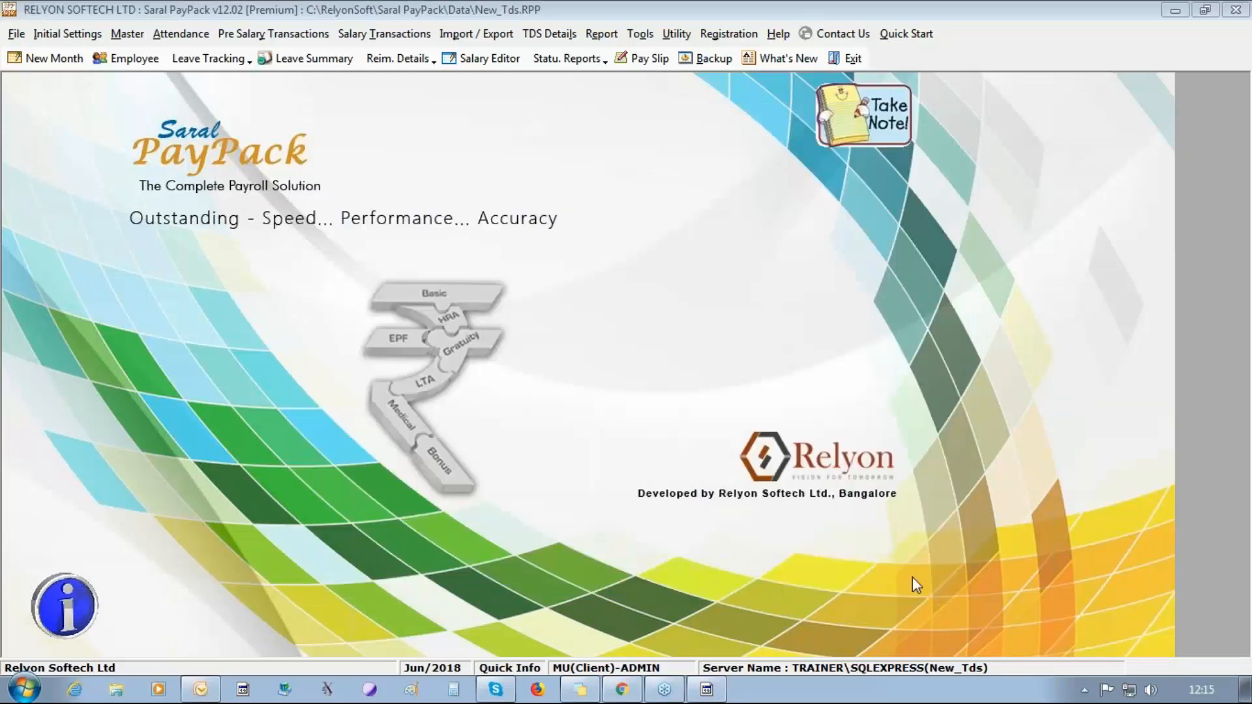
Open the e-Return, accepting the salary update and TDS porting, and run the income tax computation for the changed employees.
click(551, 33)
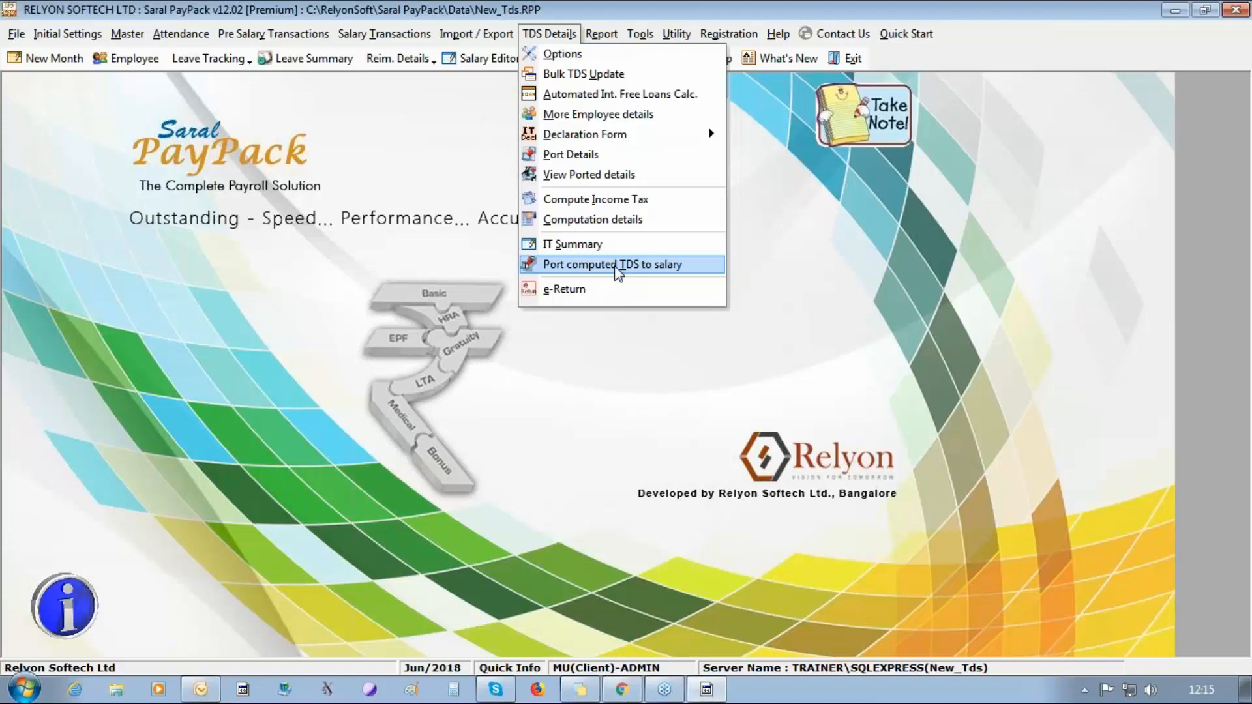
click(596, 287)
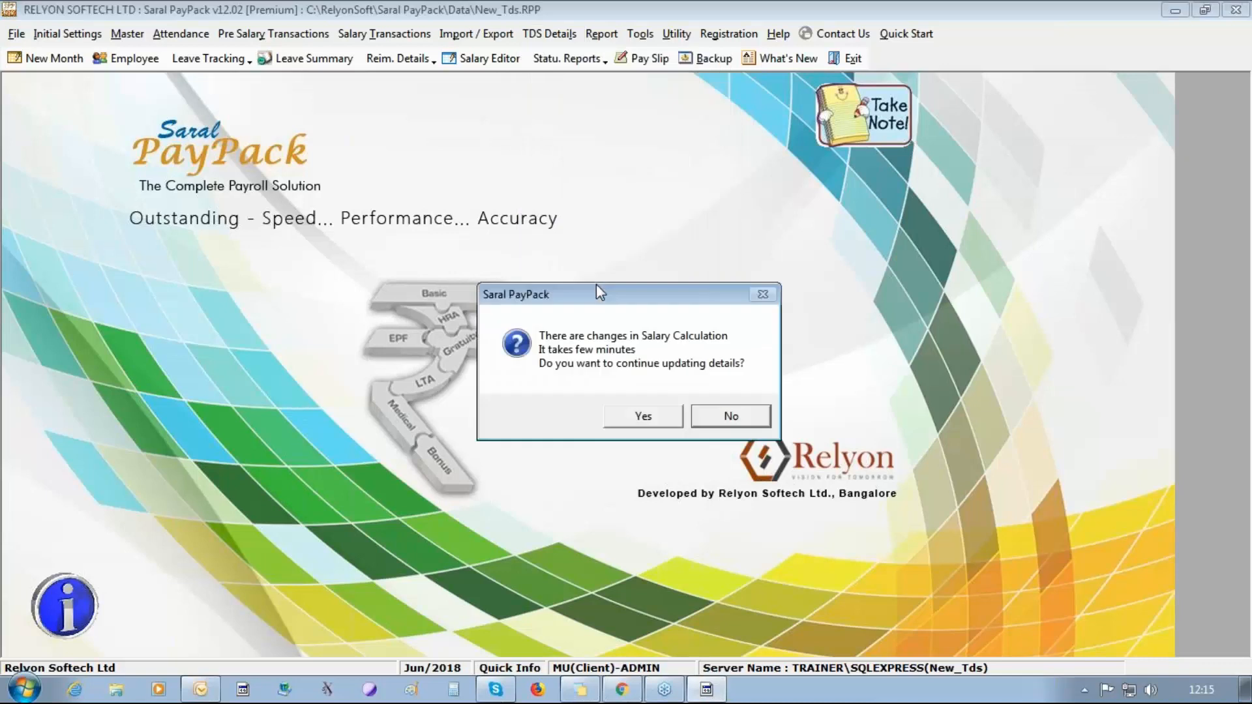
click(630, 421)
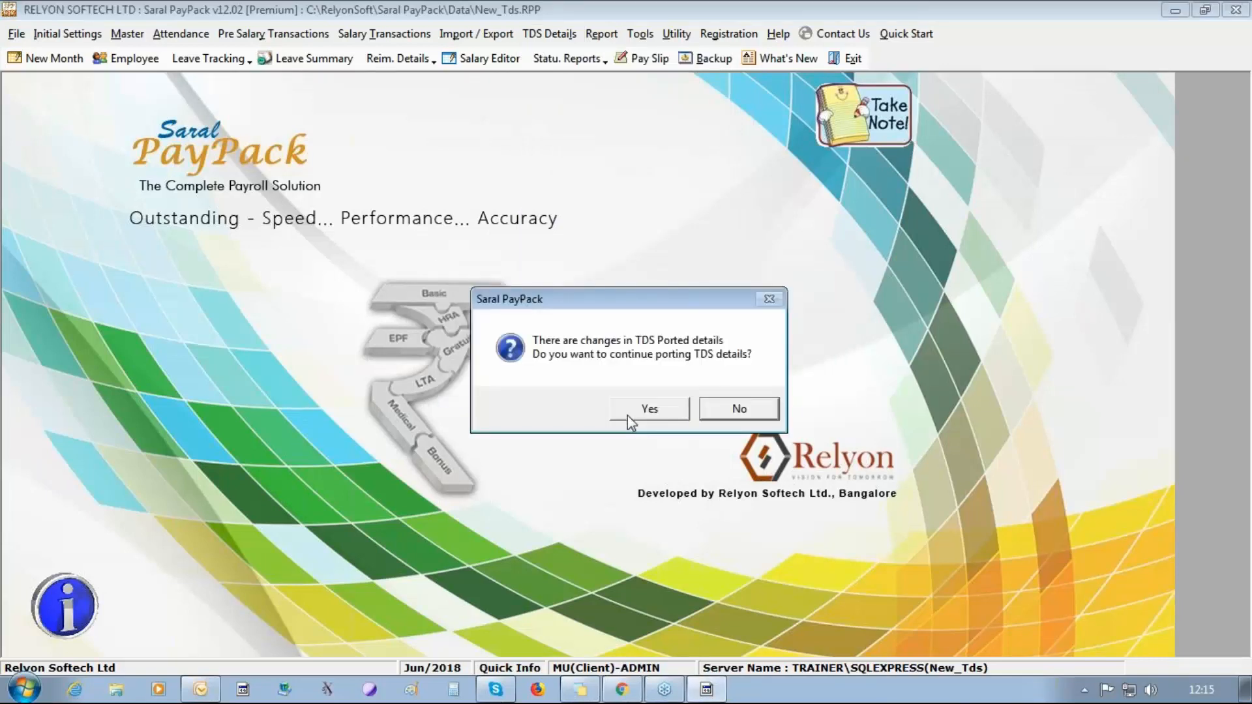
click(627, 416)
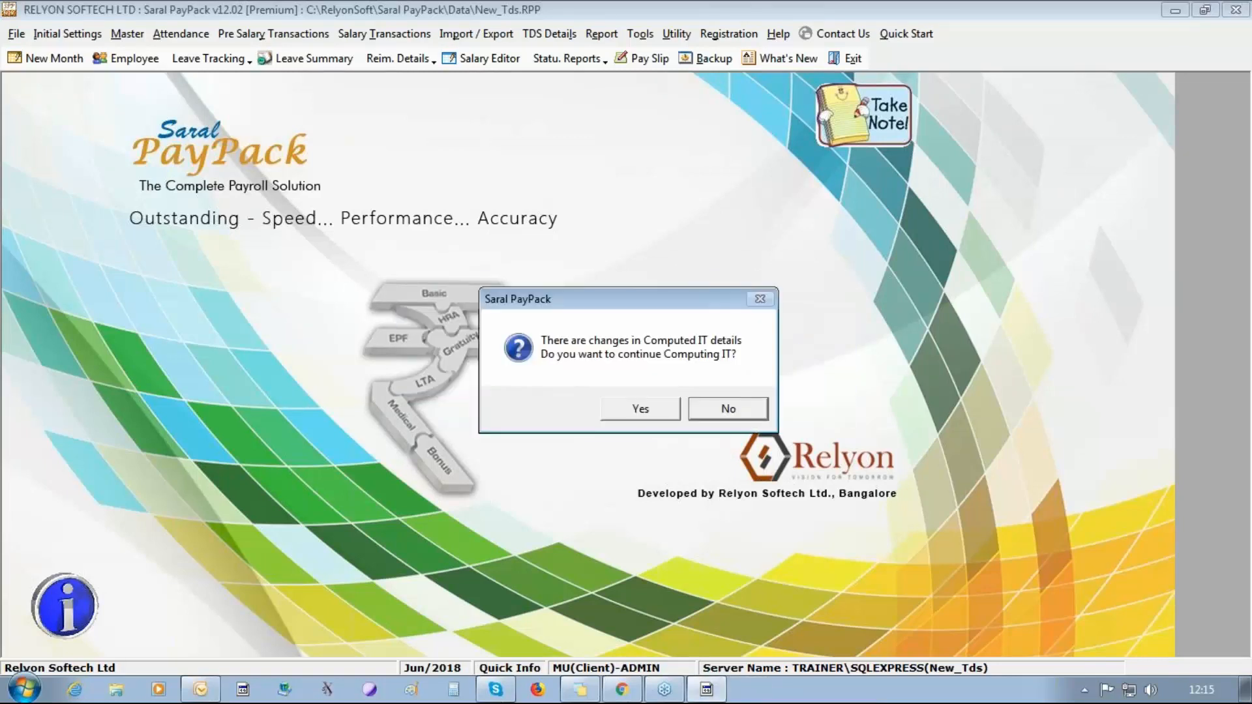
key(Return)
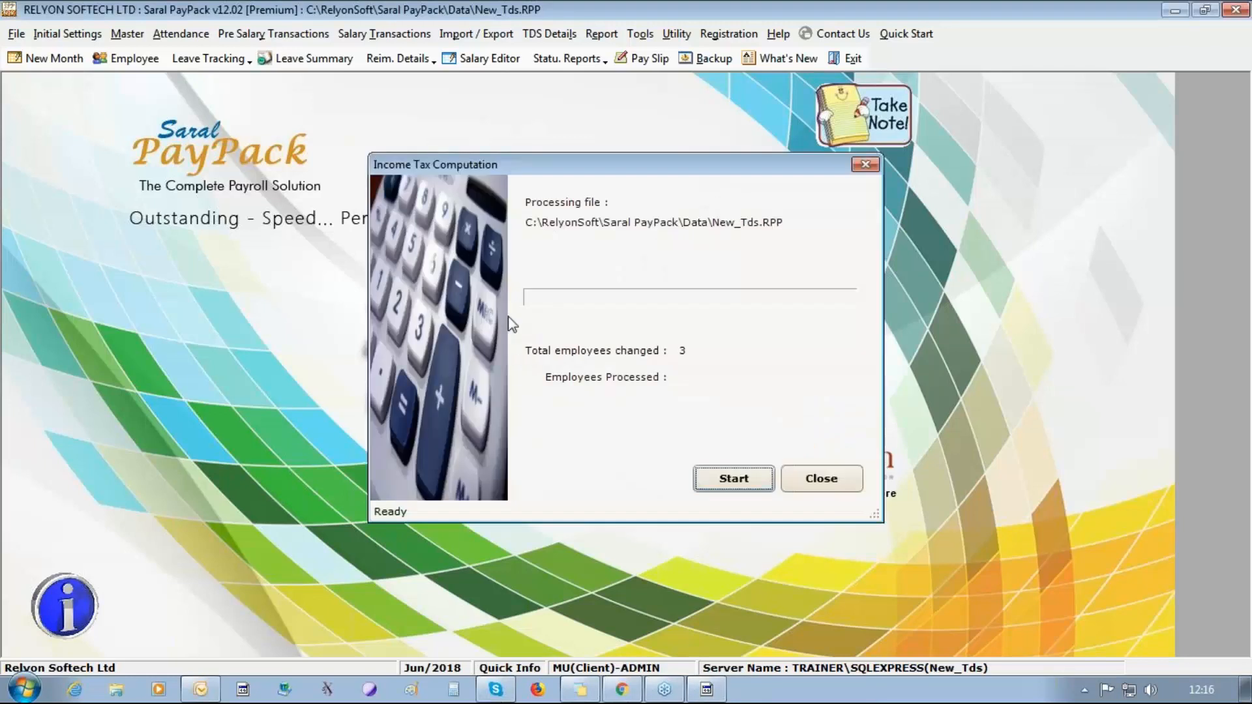
click(755, 476)
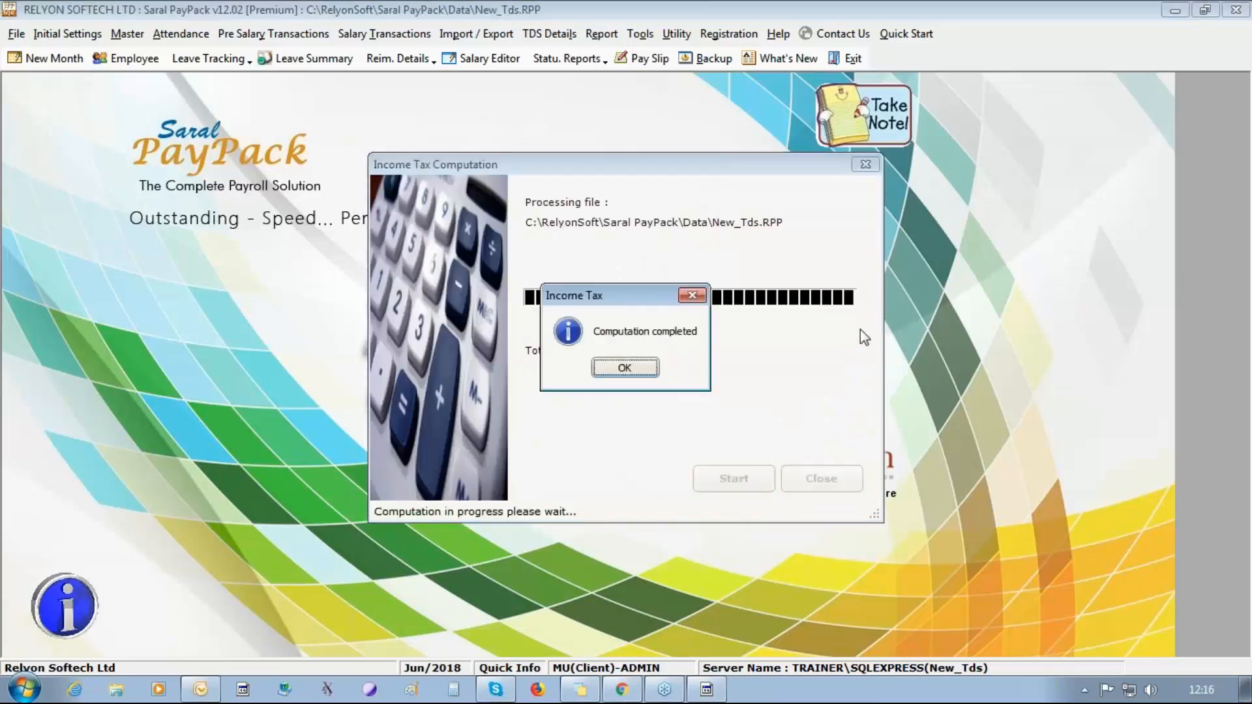
key(Return)
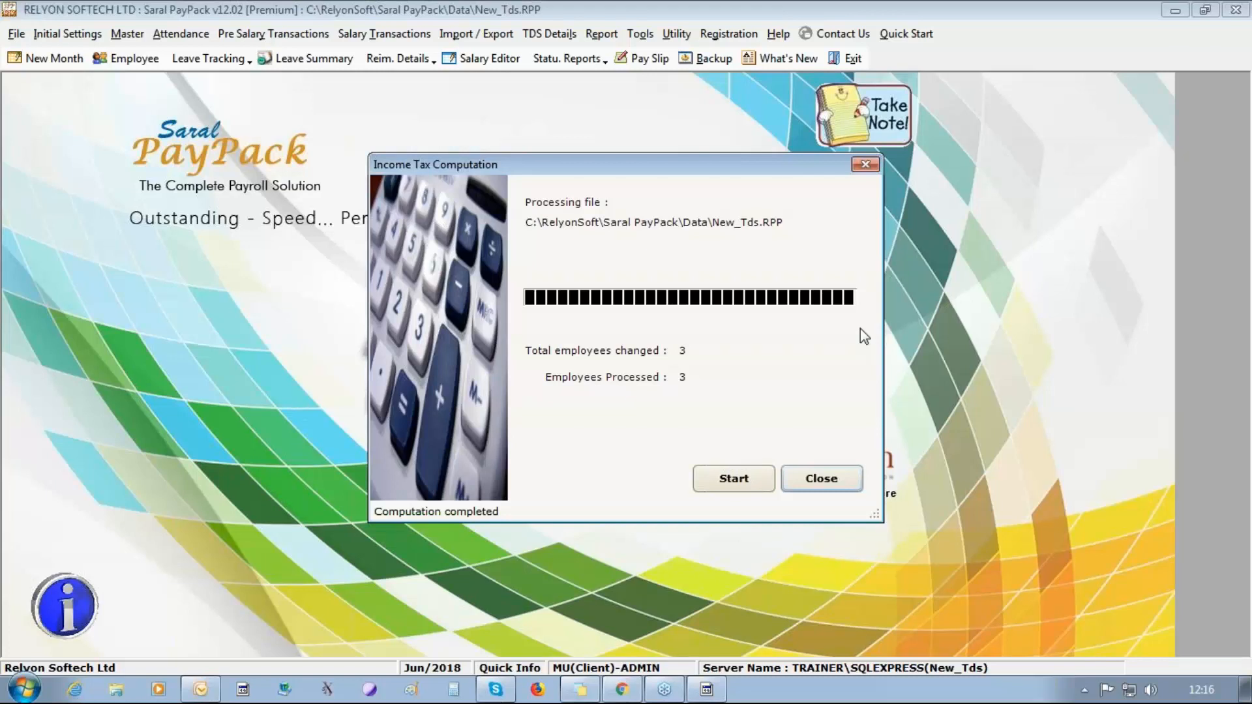
click(732, 475)
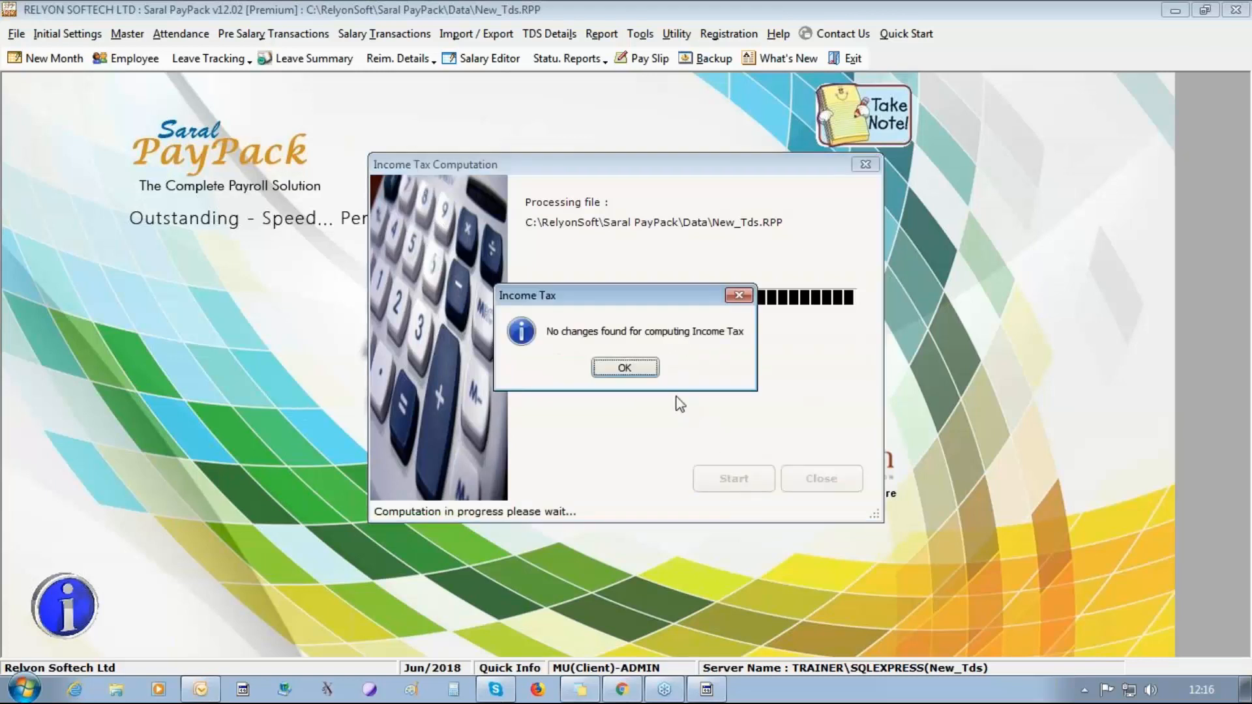
click(561, 366)
click(803, 480)
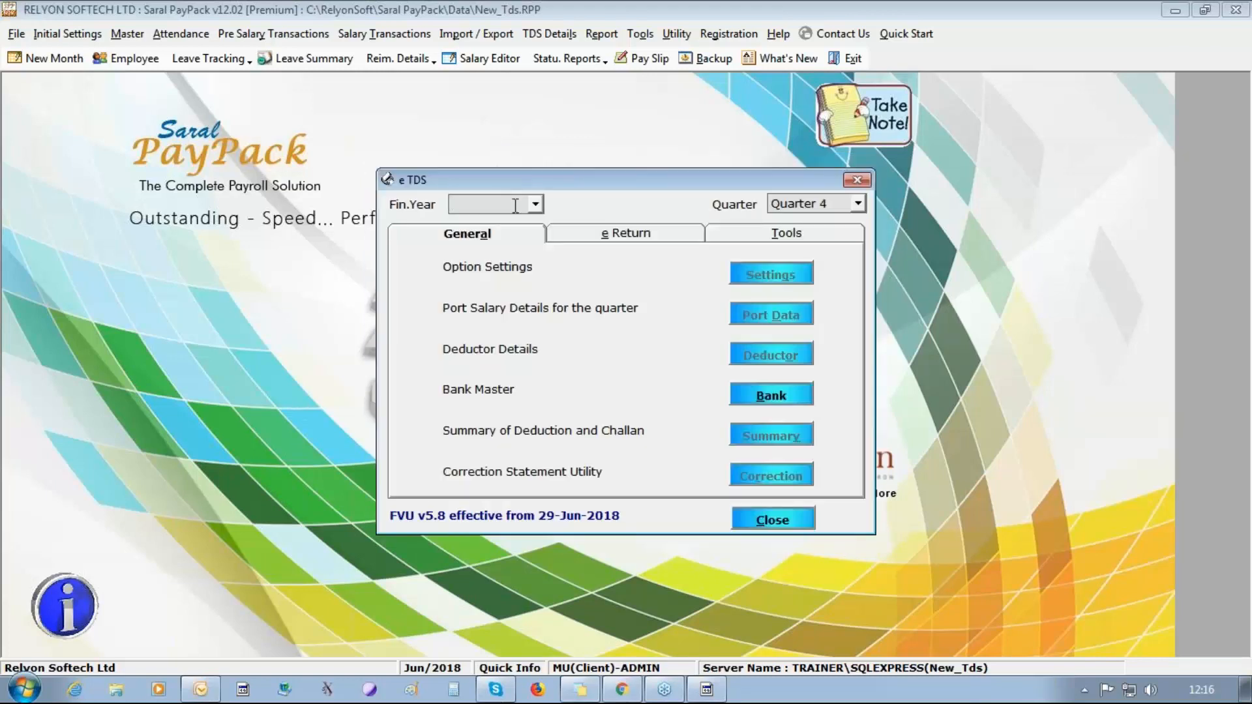
Set the e-TDS financial year to 2018 - 2019 and the quarter to Quarter 1.
click(534, 205)
click(515, 219)
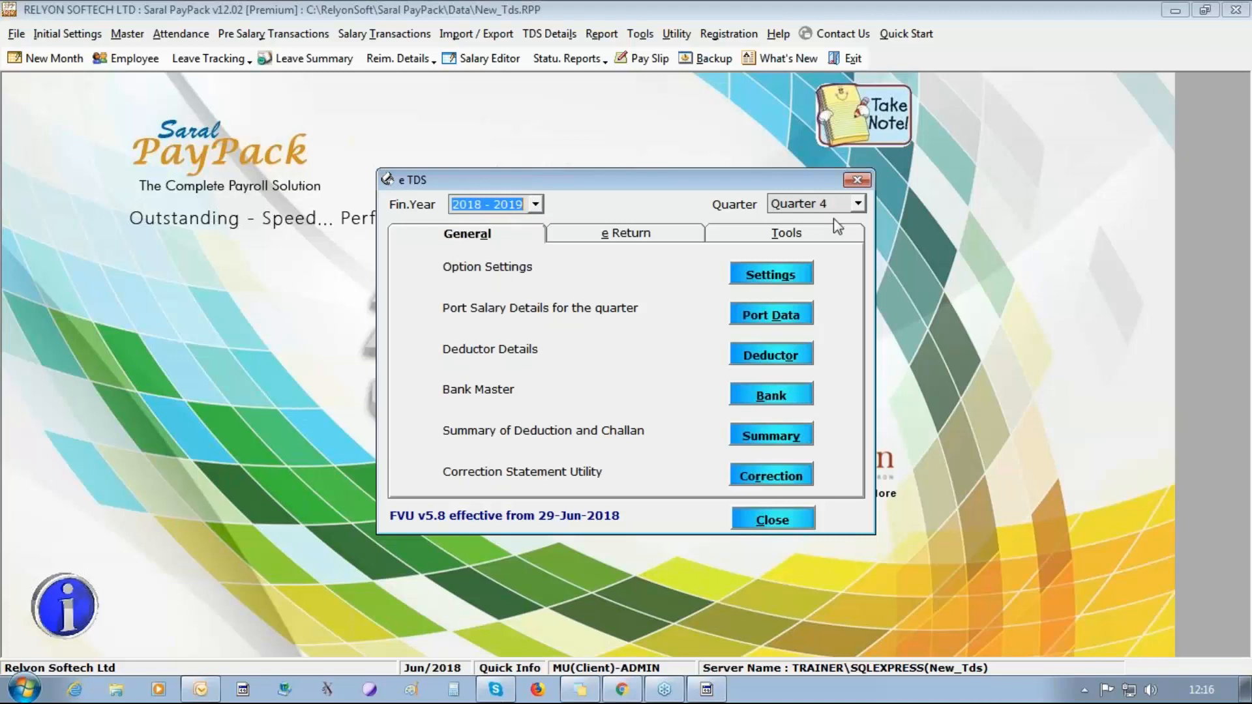
click(858, 204)
click(842, 218)
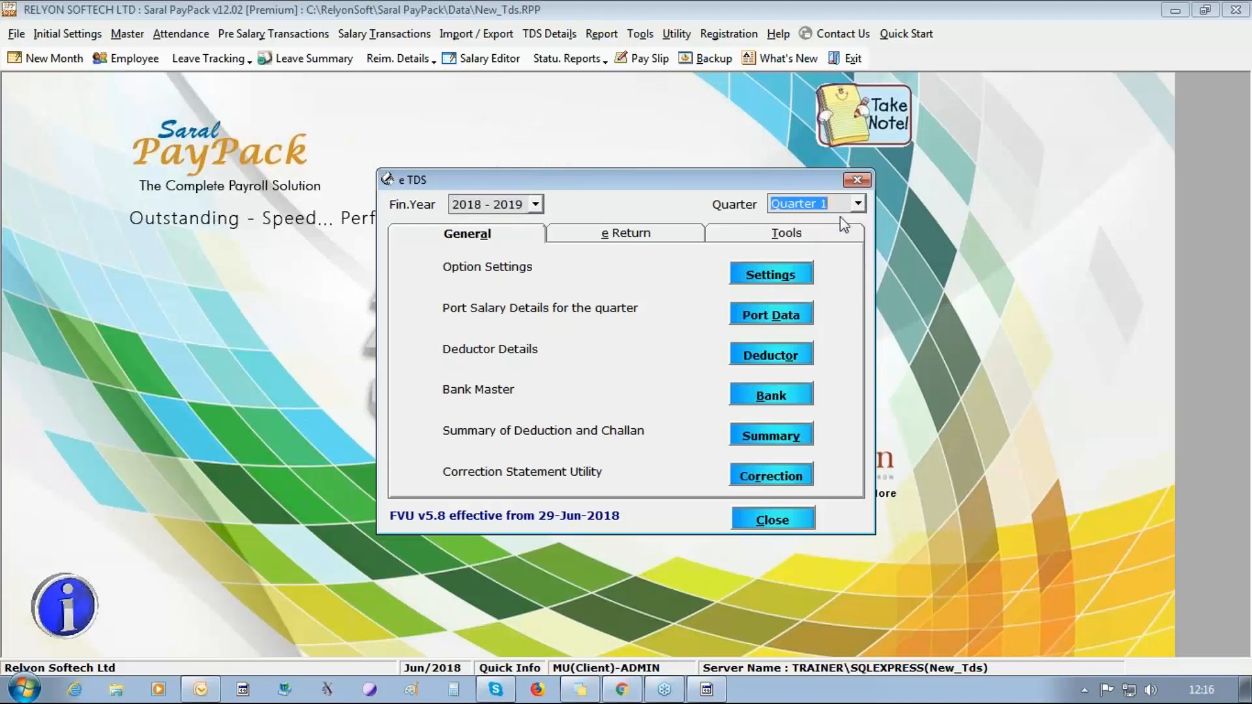
Open the deductor details, set the state to KARNATAKA, enter the pincode and set Address Change to No.
click(771, 355)
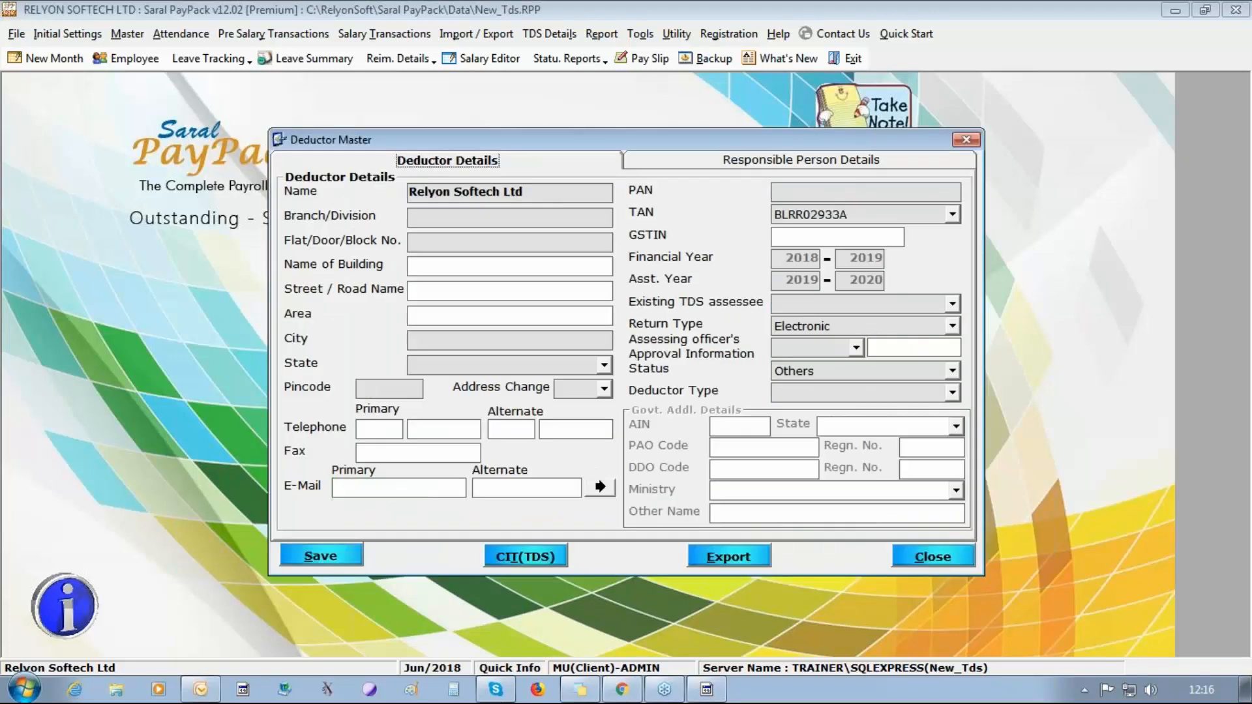
click(440, 212)
text(K)
key(Tab)
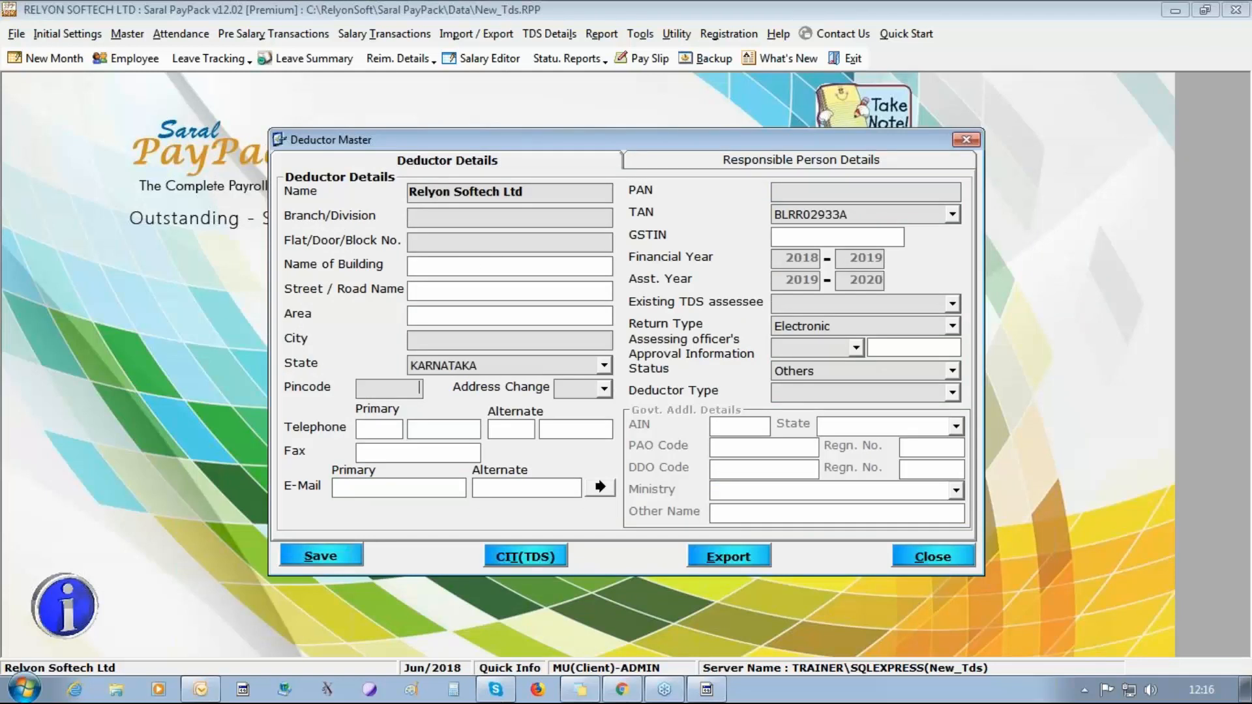
text(560086)
click(604, 389)
click(586, 421)
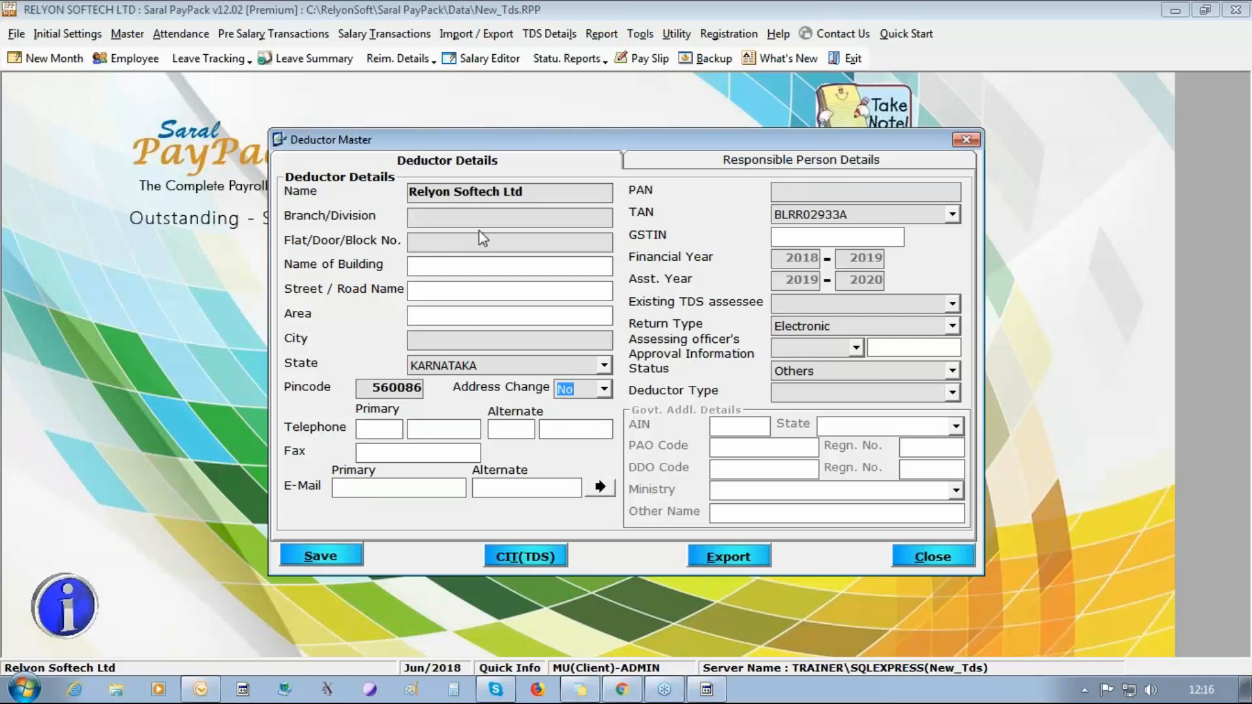
Enter KARNATAKA as the deductor's branch/division and fill in the flat/door number and the city.
click(482, 366)
key(ctrl+c)
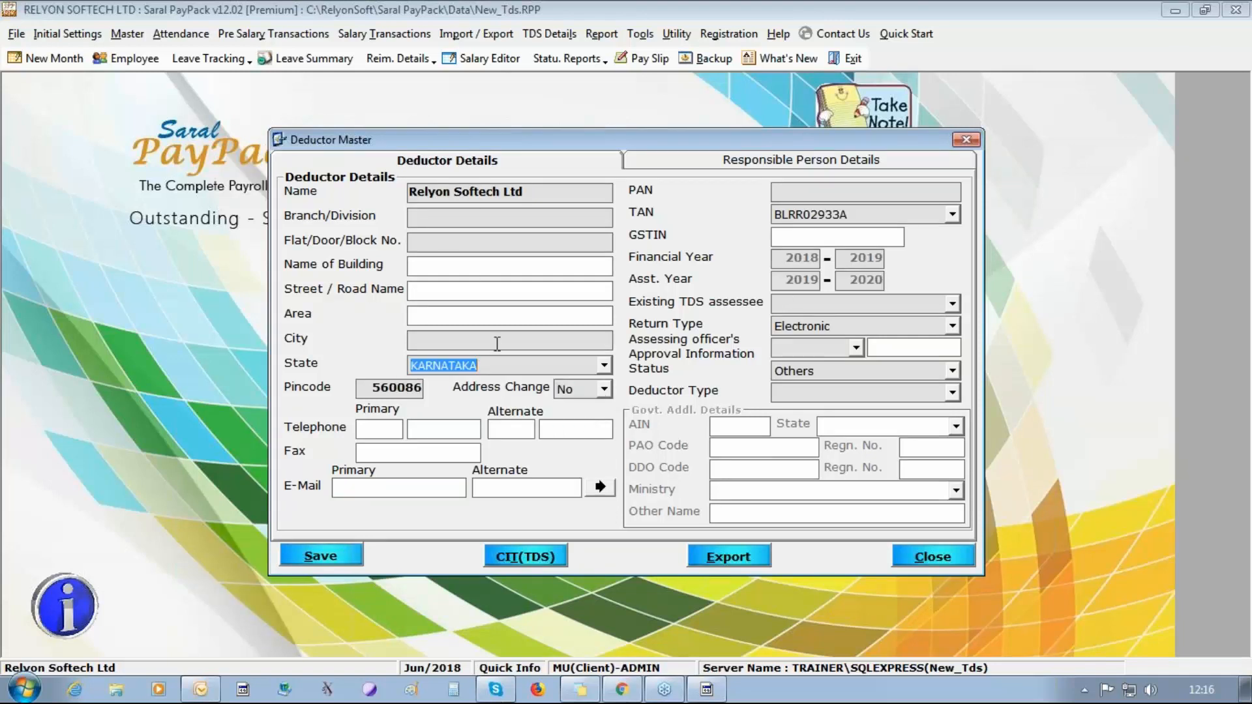
click(434, 221)
key(ctrl+v)
click(432, 240)
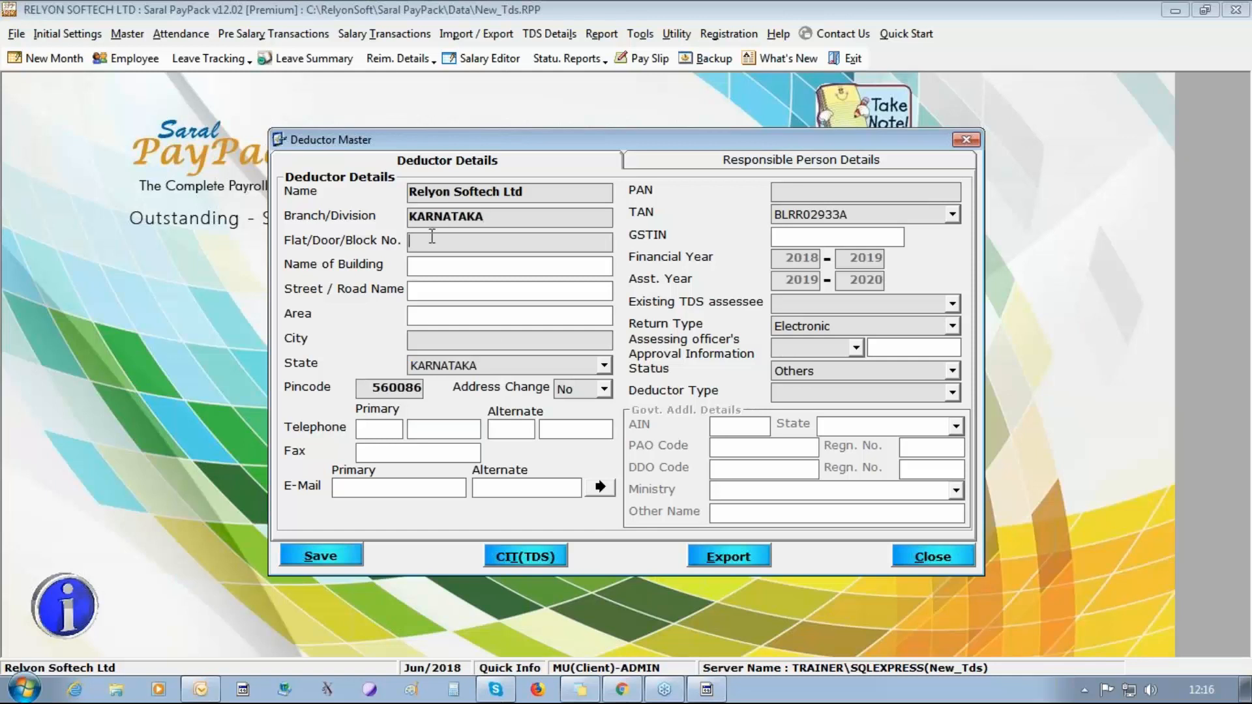
text(73)
text(bANGALORE)
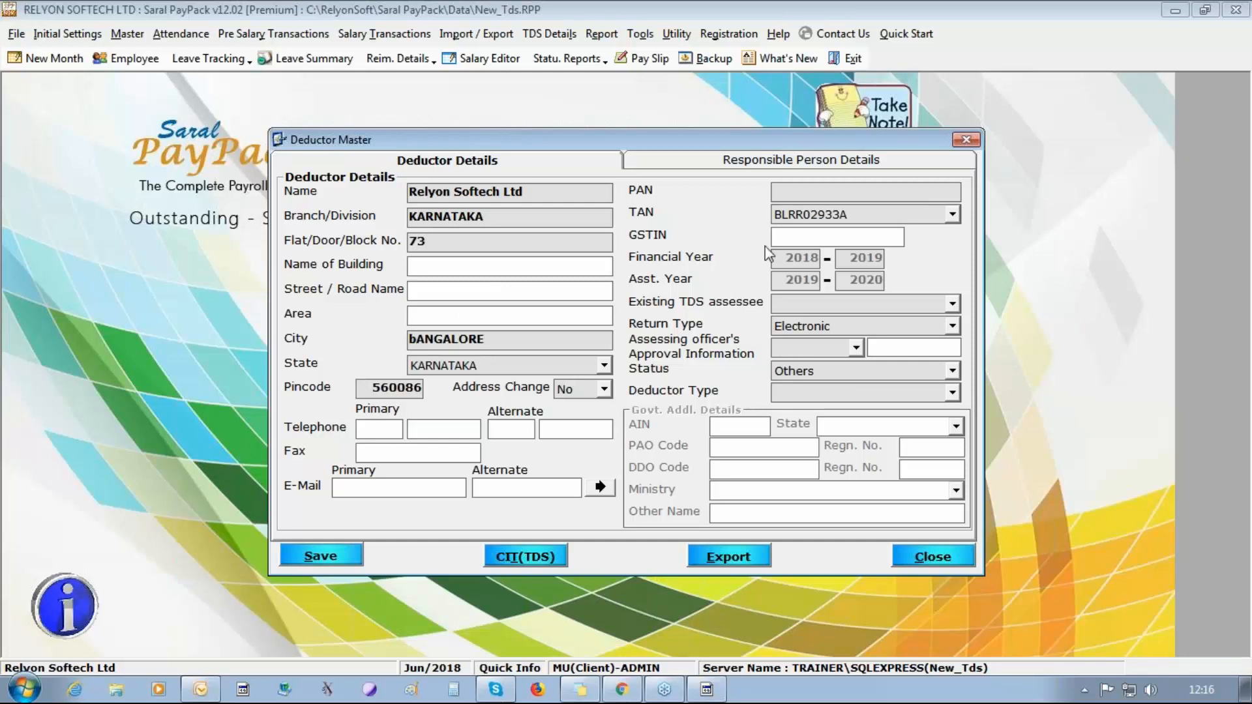
Enter the deductor's PAN in the deductor details.
click(822, 190)
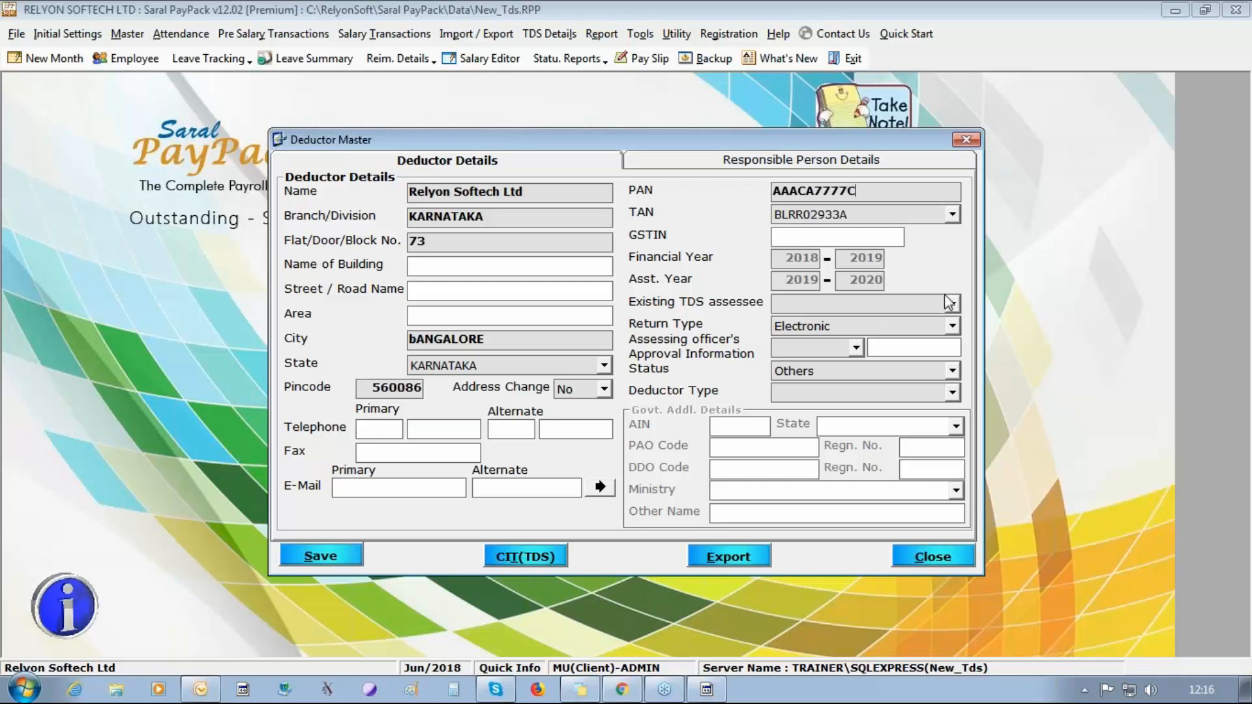
Set Existing TDS assessee to Yes, the assessing officer's approval to Yes with 1111, and the deductor type to Company.
click(949, 304)
click(933, 318)
click(856, 347)
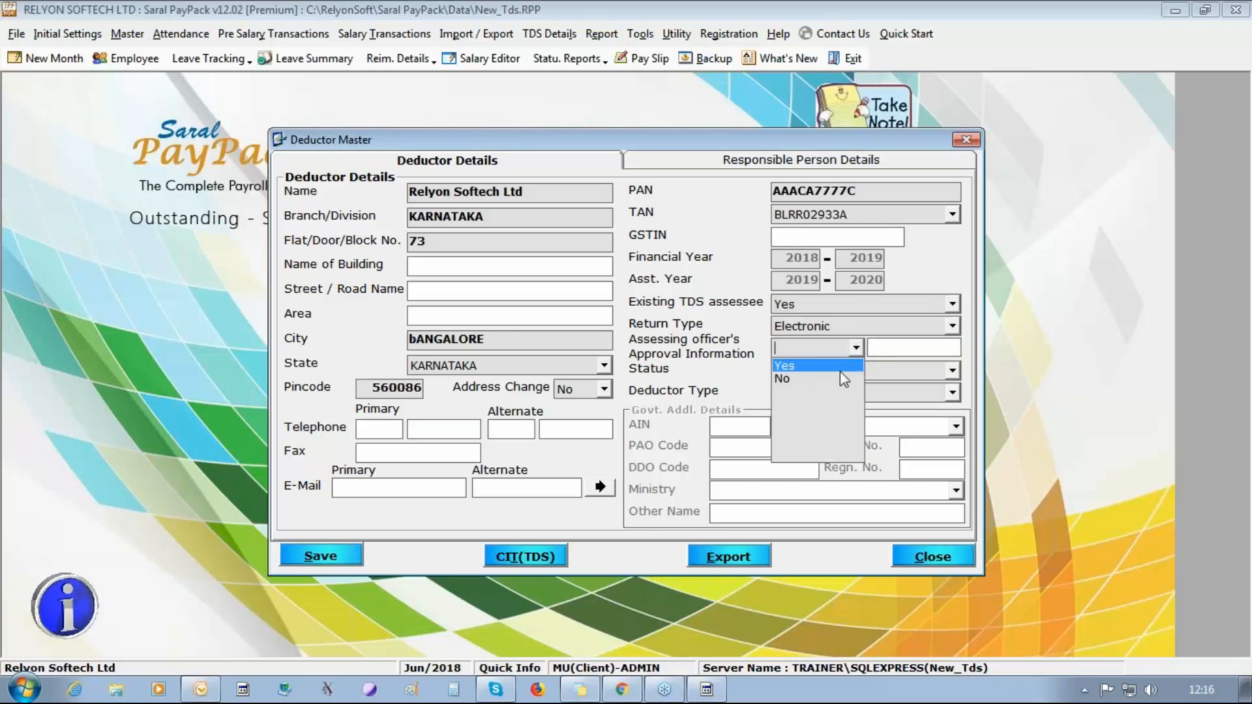
click(842, 366)
text(1111)
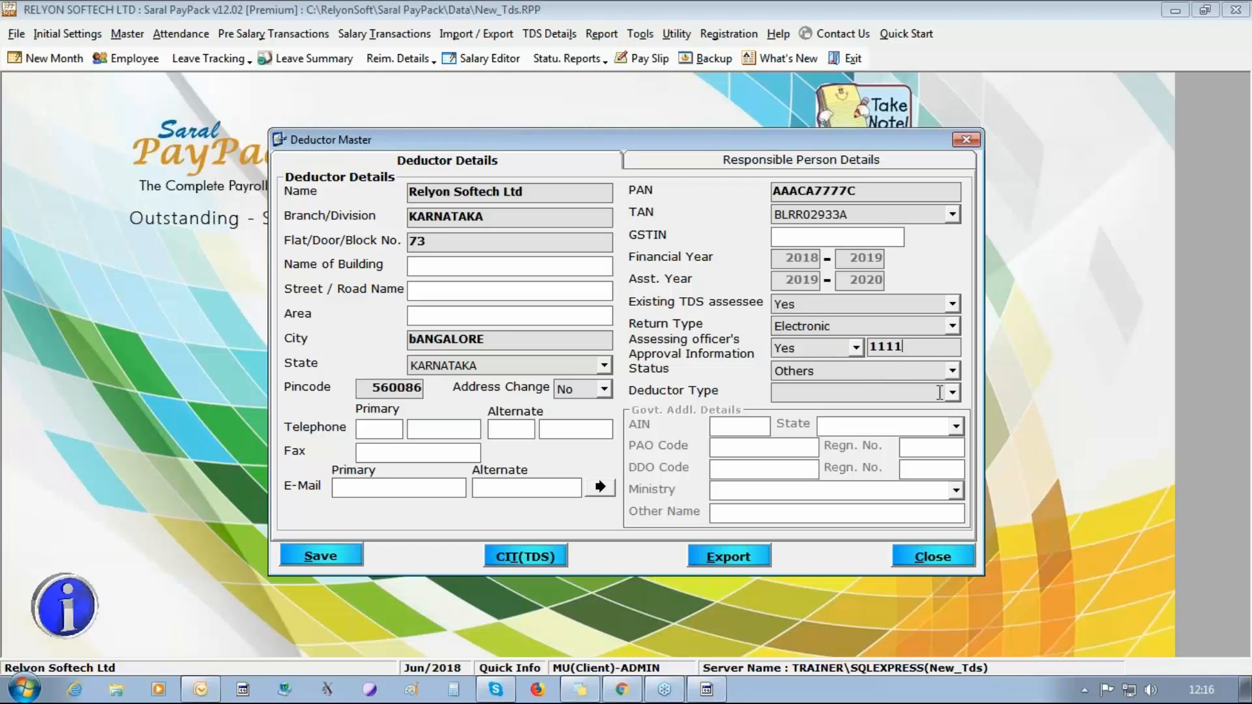
click(951, 393)
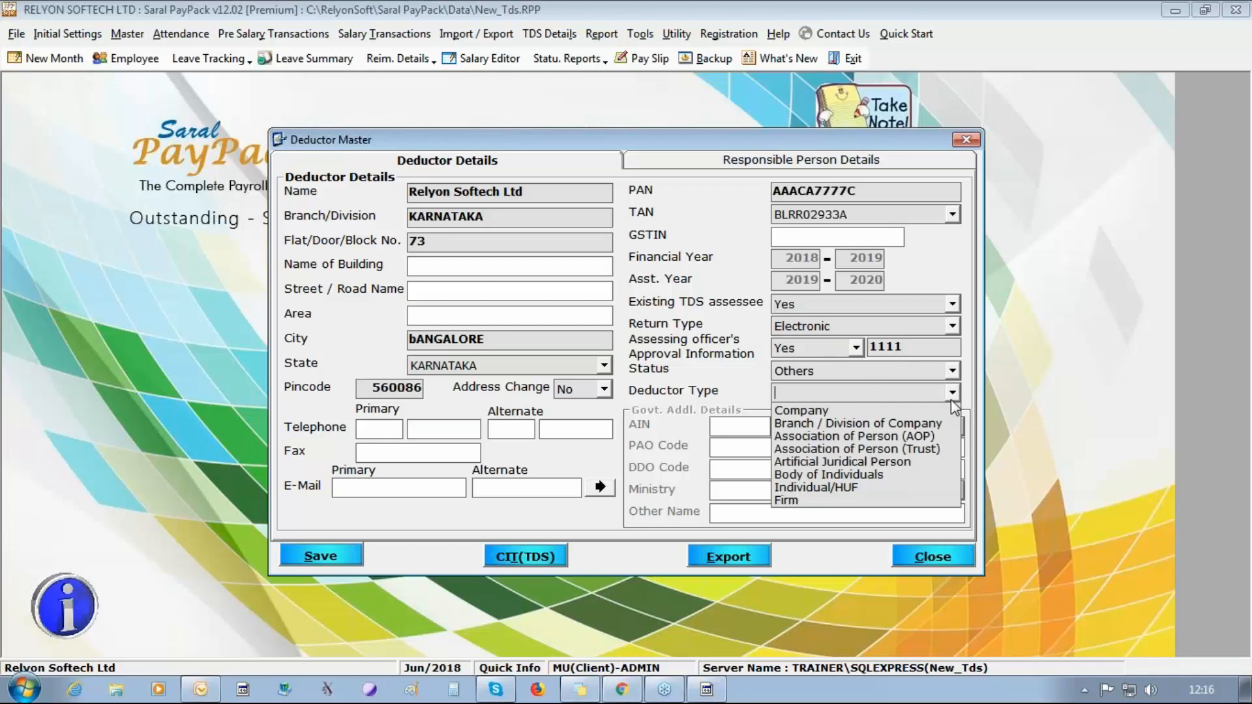
click(877, 411)
Enter the deductor's primary e-mail and transfer the deductor details to the responsible person details.
click(389, 489)
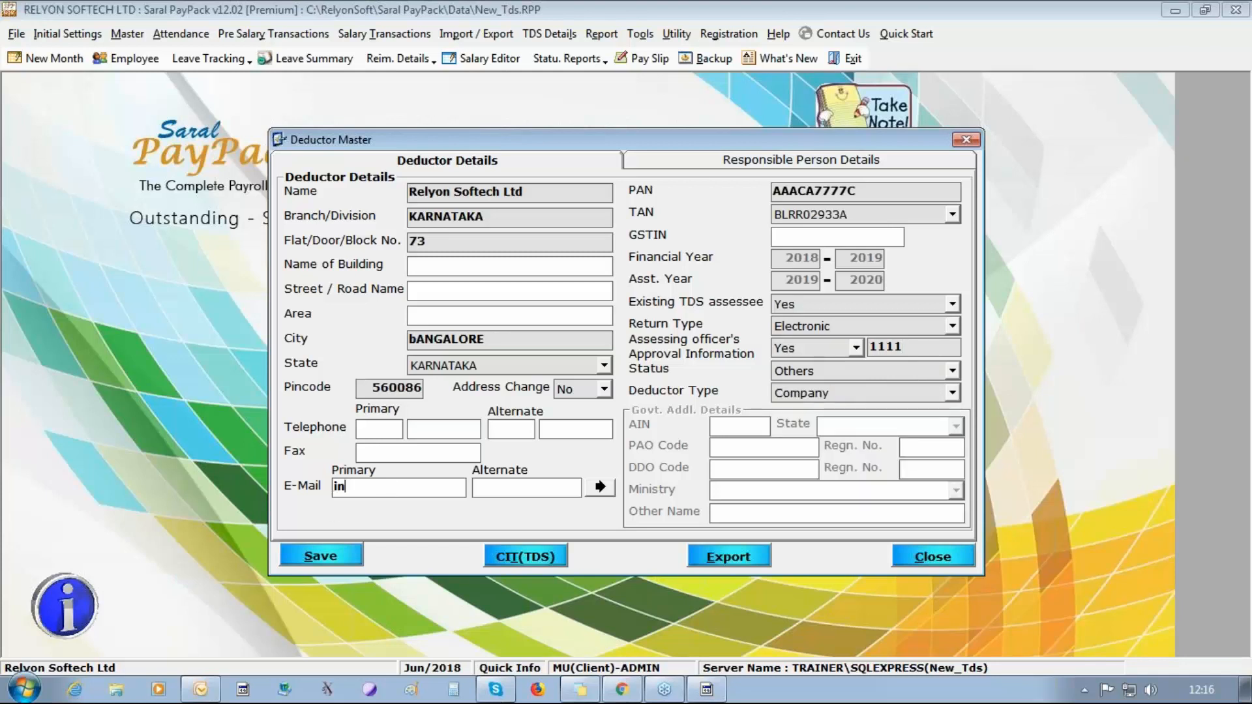
click(600, 488)
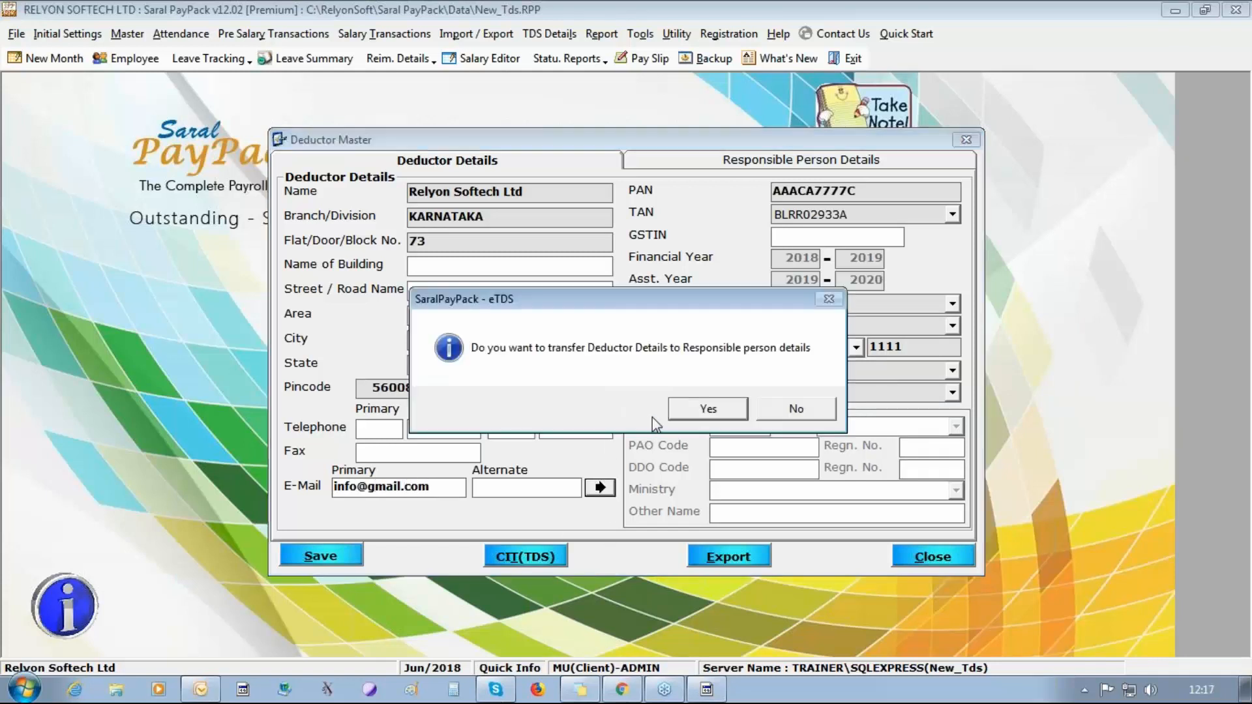
click(700, 409)
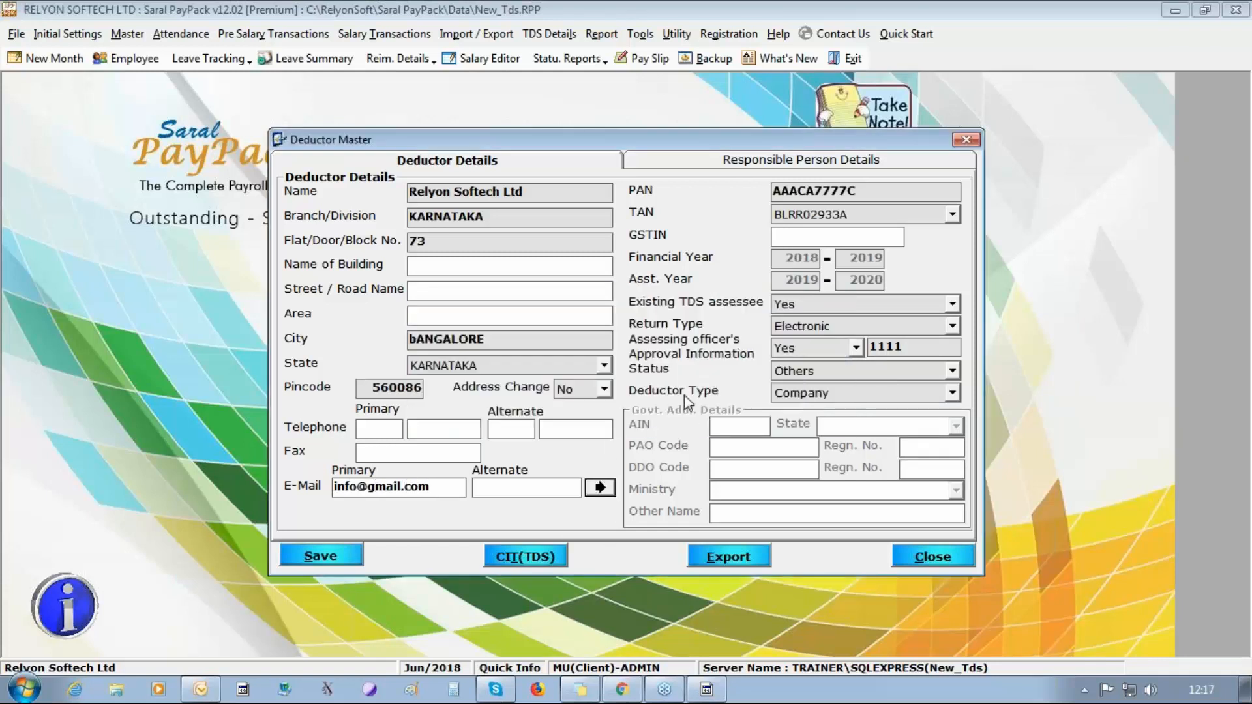
Set the responsible person's designation to COO and gender to Female, and enter the person's PAN.
click(791, 159)
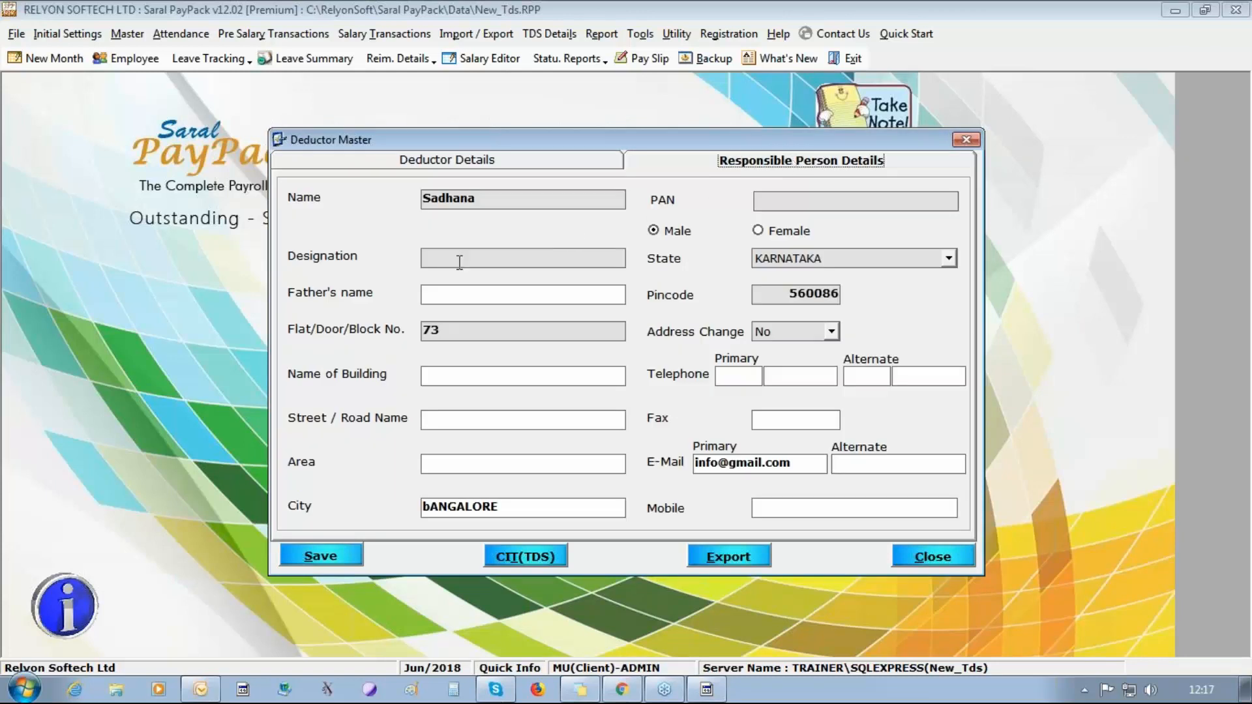
click(499, 254)
text(COO)
click(777, 232)
click(792, 200)
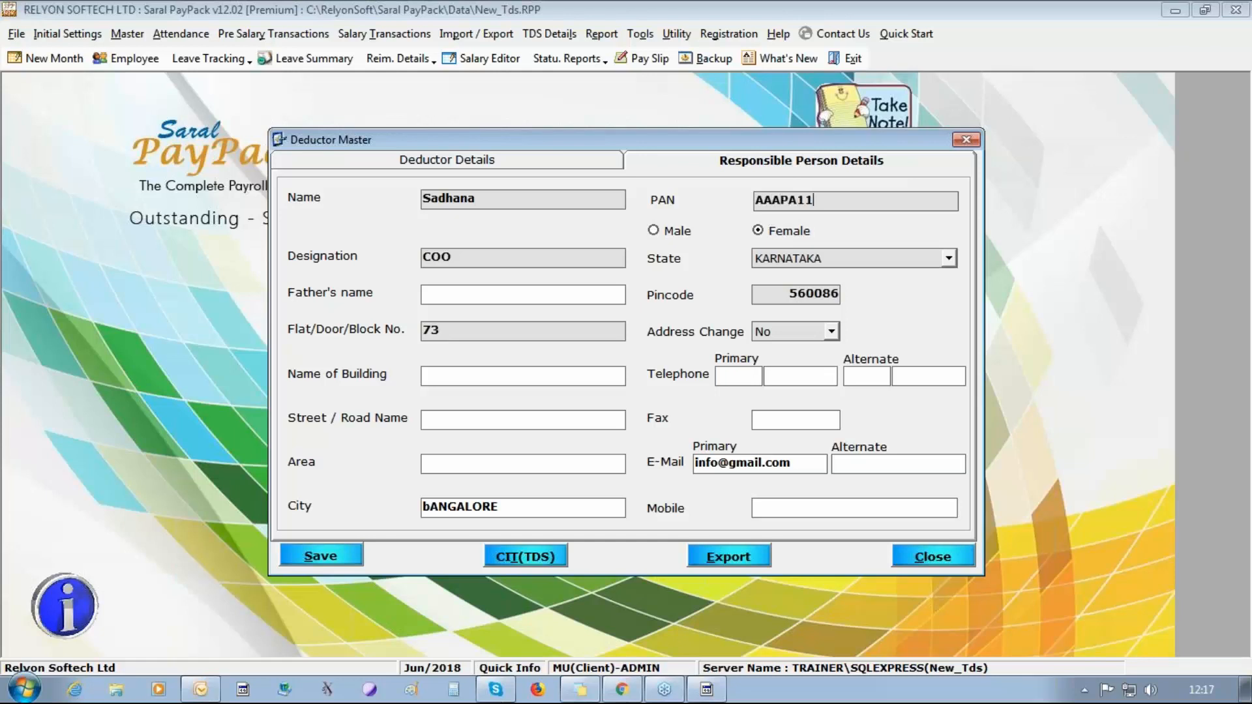
Enter the responsible person's mobile number, save the deductor master and close it.
click(835, 508)
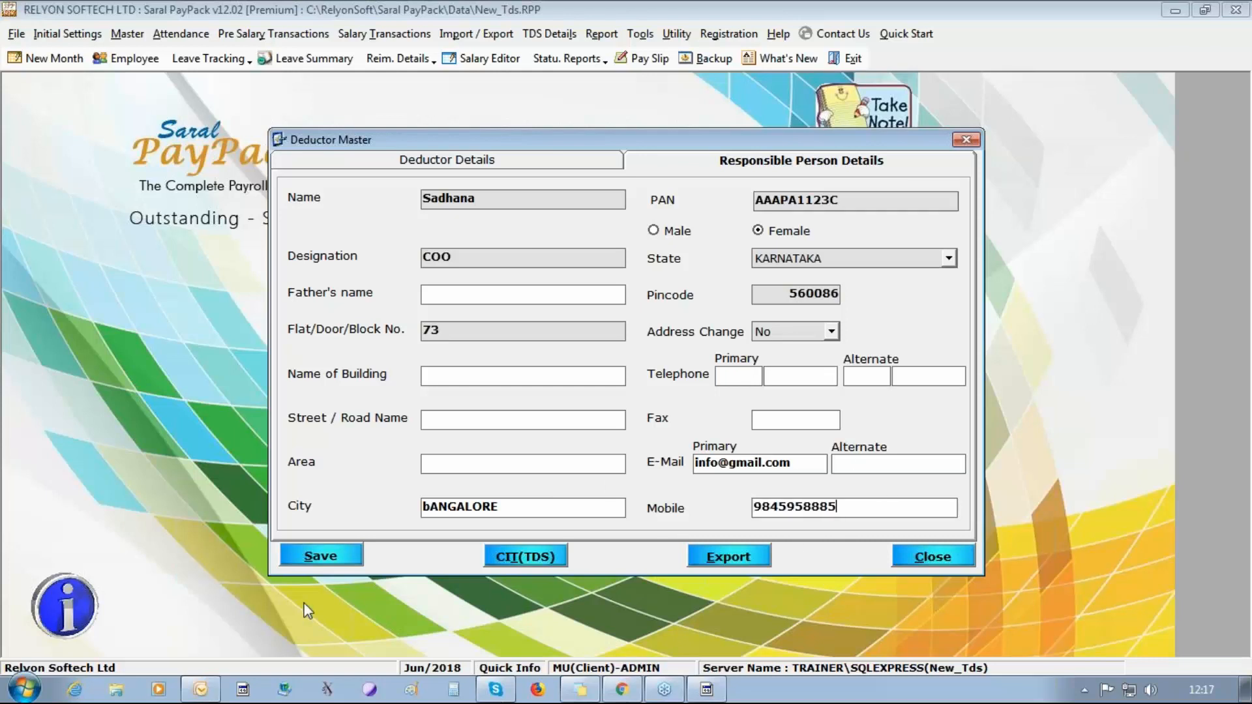
click(313, 556)
click(605, 417)
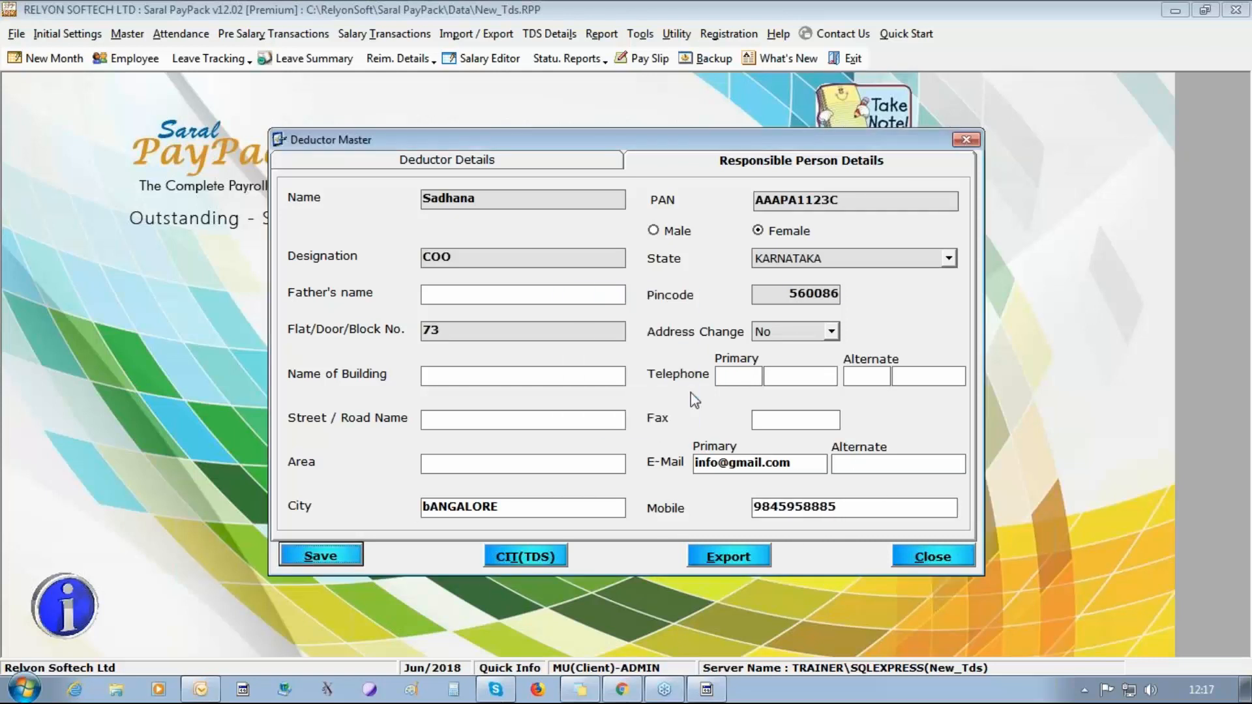
click(586, 161)
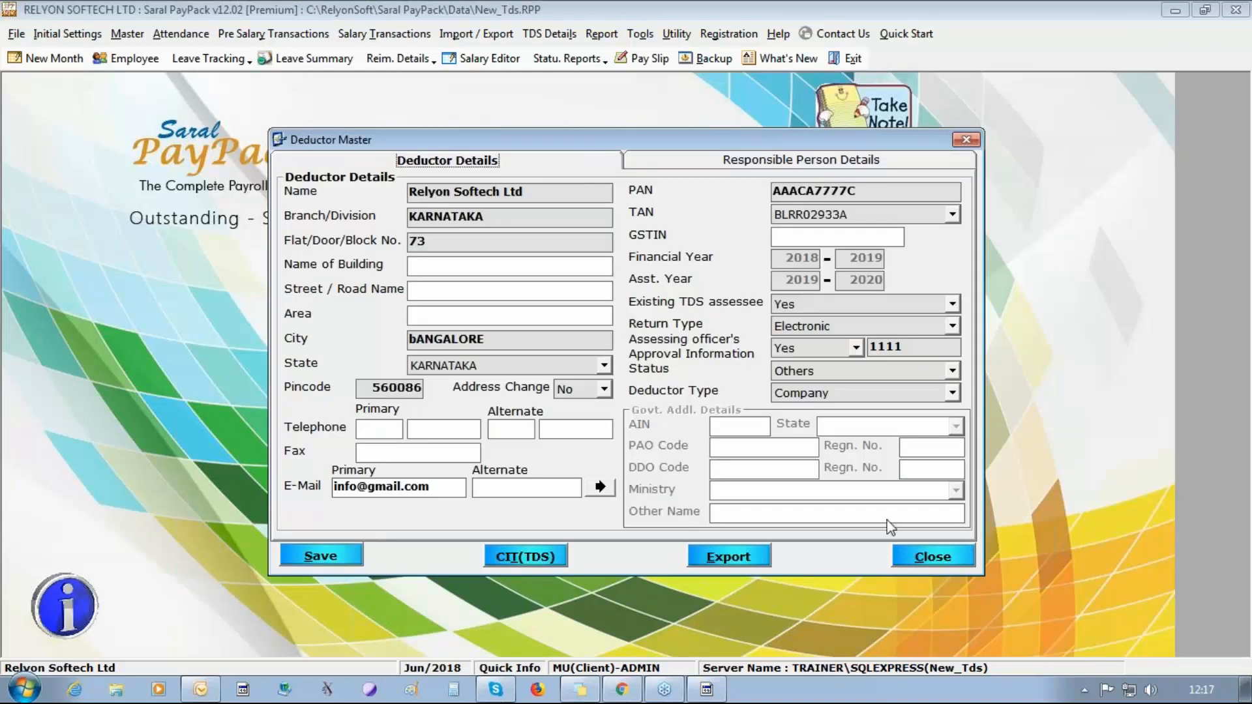
click(947, 559)
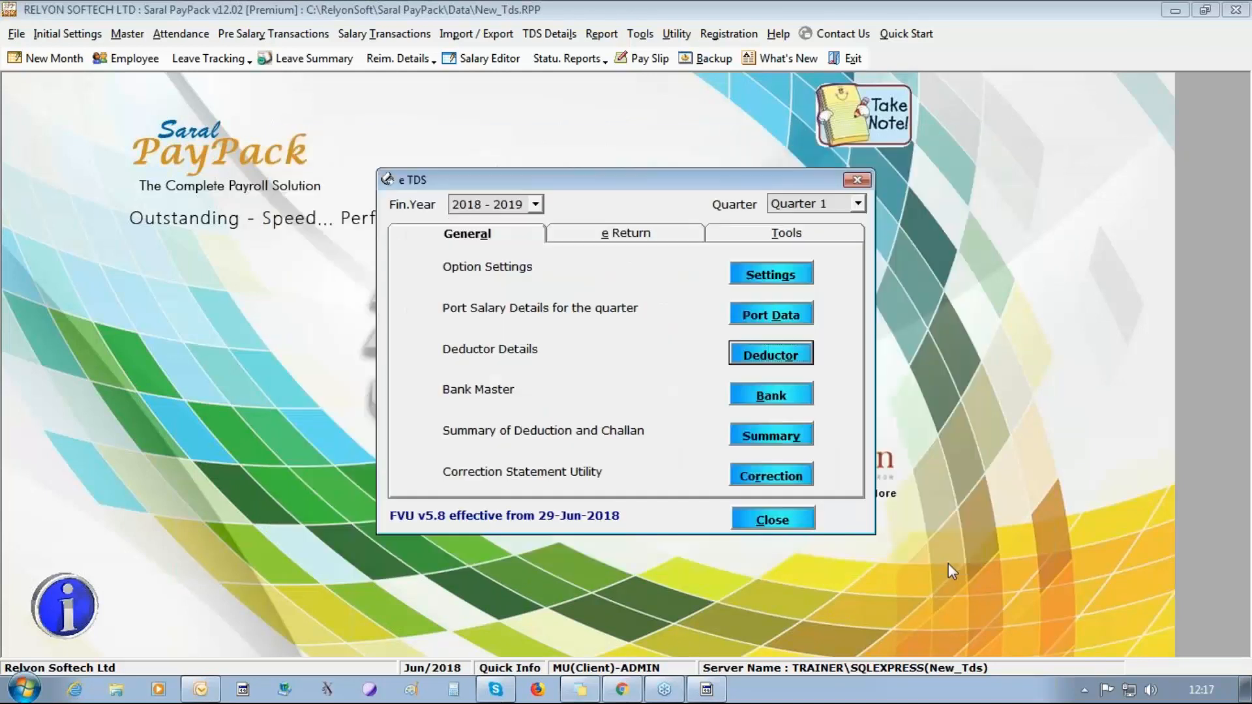
Open the quarter's salary porting and enter 30 for both default dates in its date settings, with Current Month for payment.
click(756, 318)
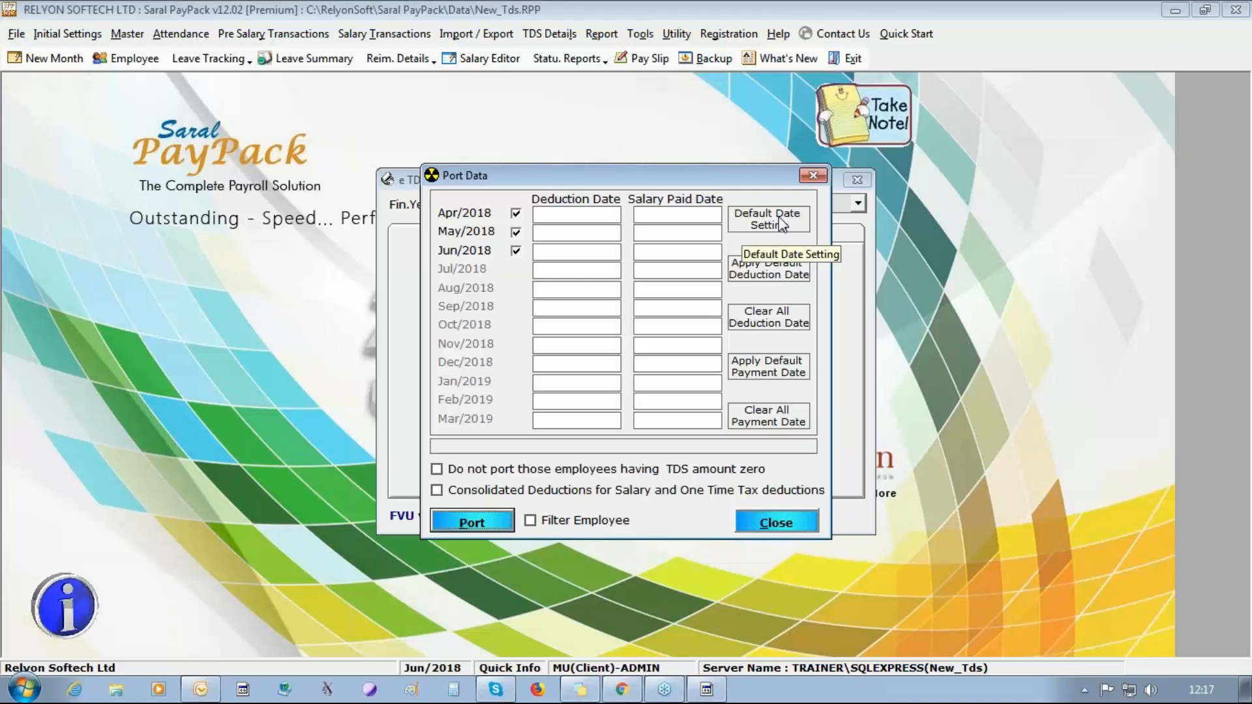
click(782, 225)
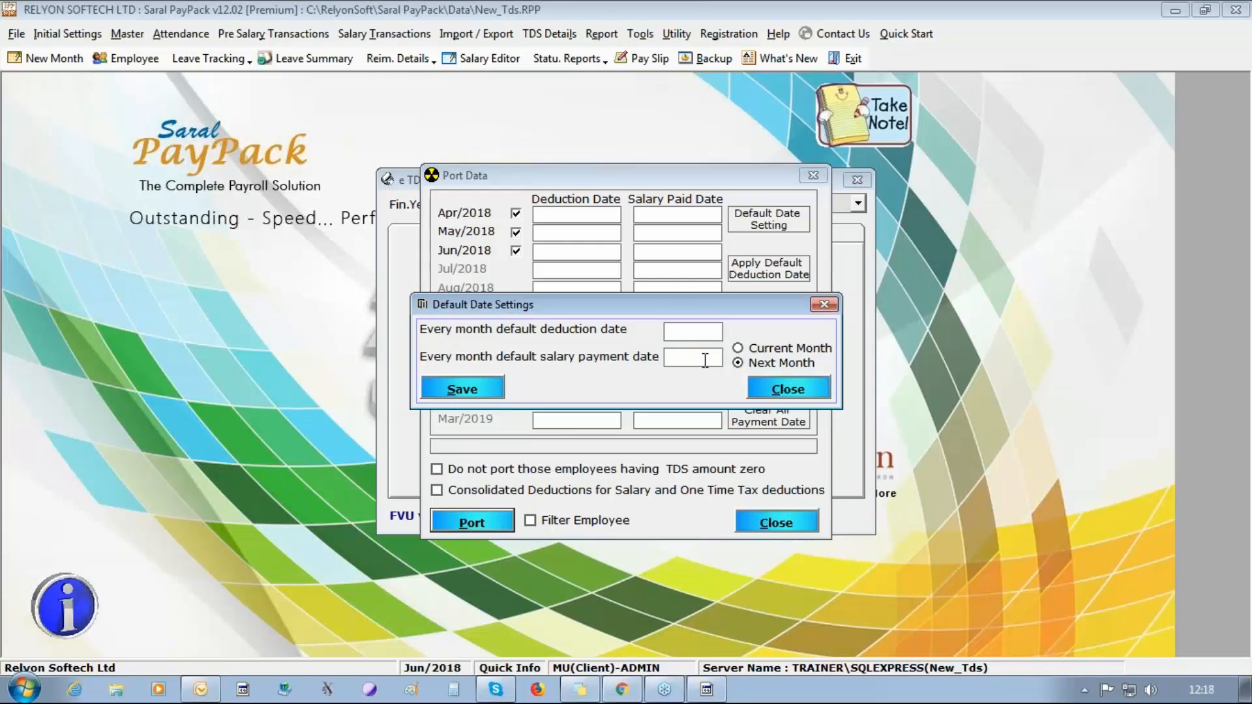
text(30)
key(Tab)
text(30)
click(739, 350)
Try 5 as the default deduction and salary payment dates with the Next Month option.
click(675, 336)
text(5)
click(667, 356)
text(5)
click(739, 364)
Set the default deduction and salary payment dates to 30, choose Current Month and save the date settings.
double_click(695, 330)
text(30)
double_click(679, 357)
text(30)
click(762, 352)
click(470, 388)
key(Return)
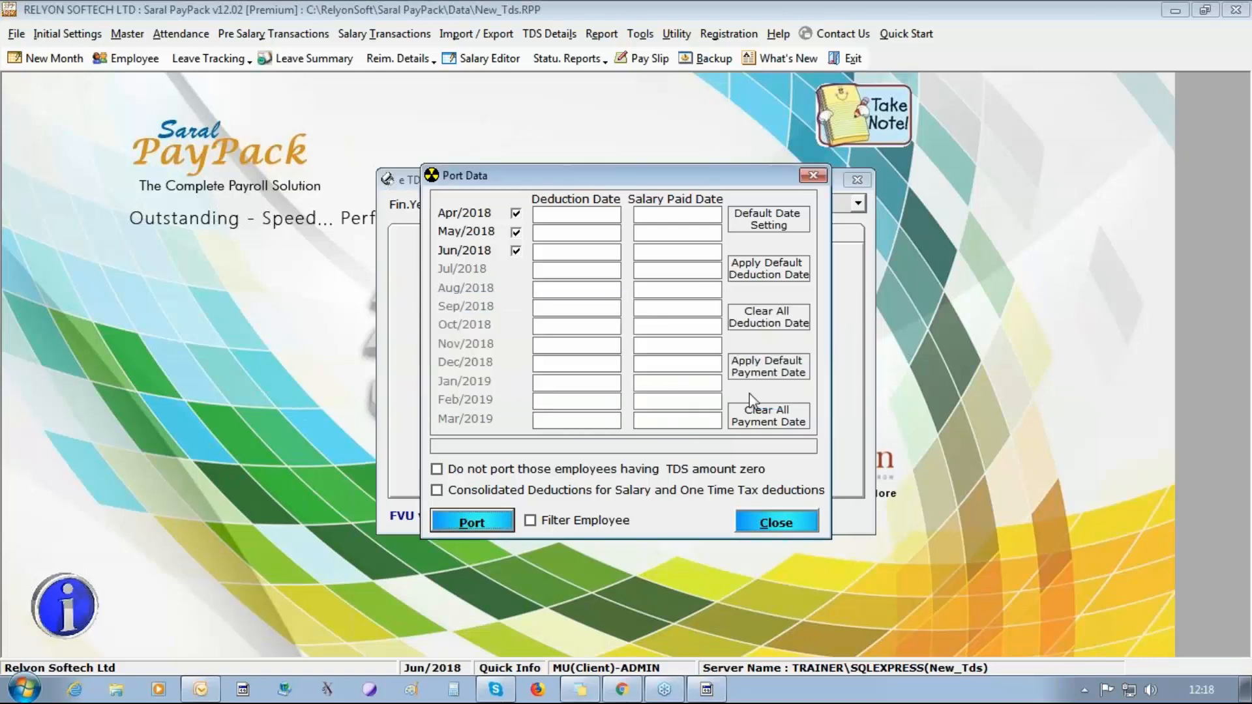
Apply the default deduction dates and default payment dates to Apr/2018 through Jun/2018.
click(742, 271)
click(631, 411)
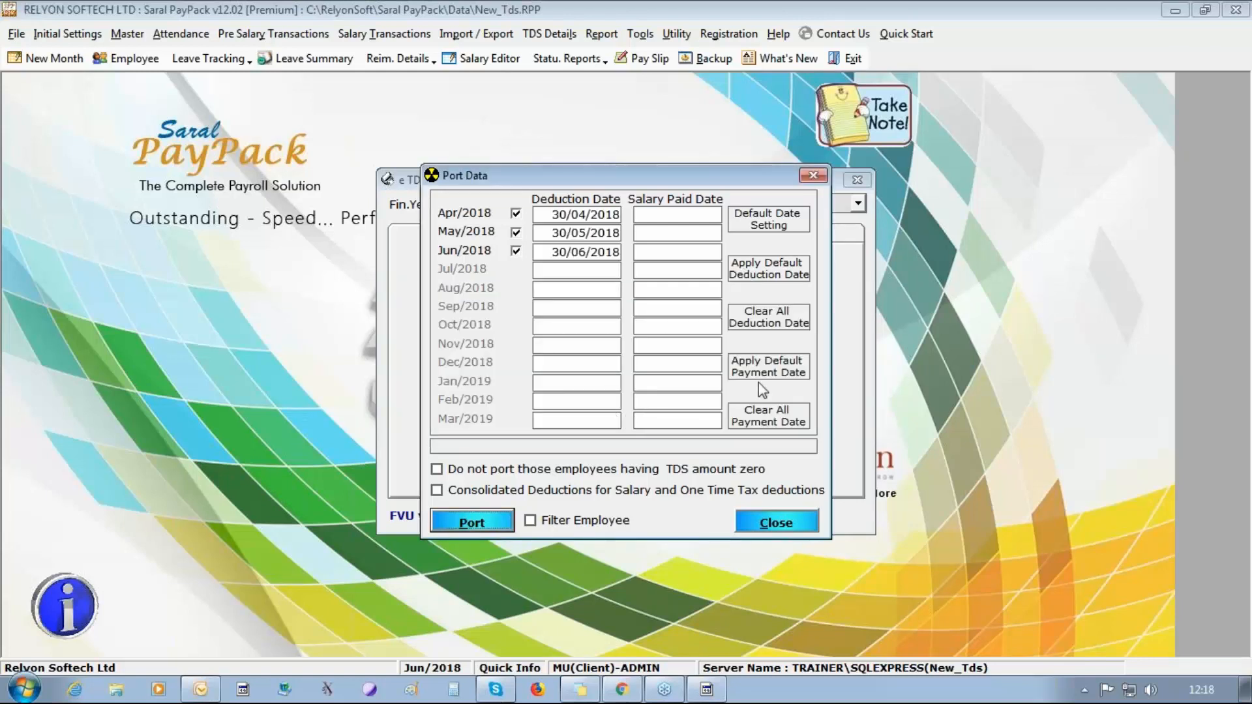
click(763, 370)
click(623, 410)
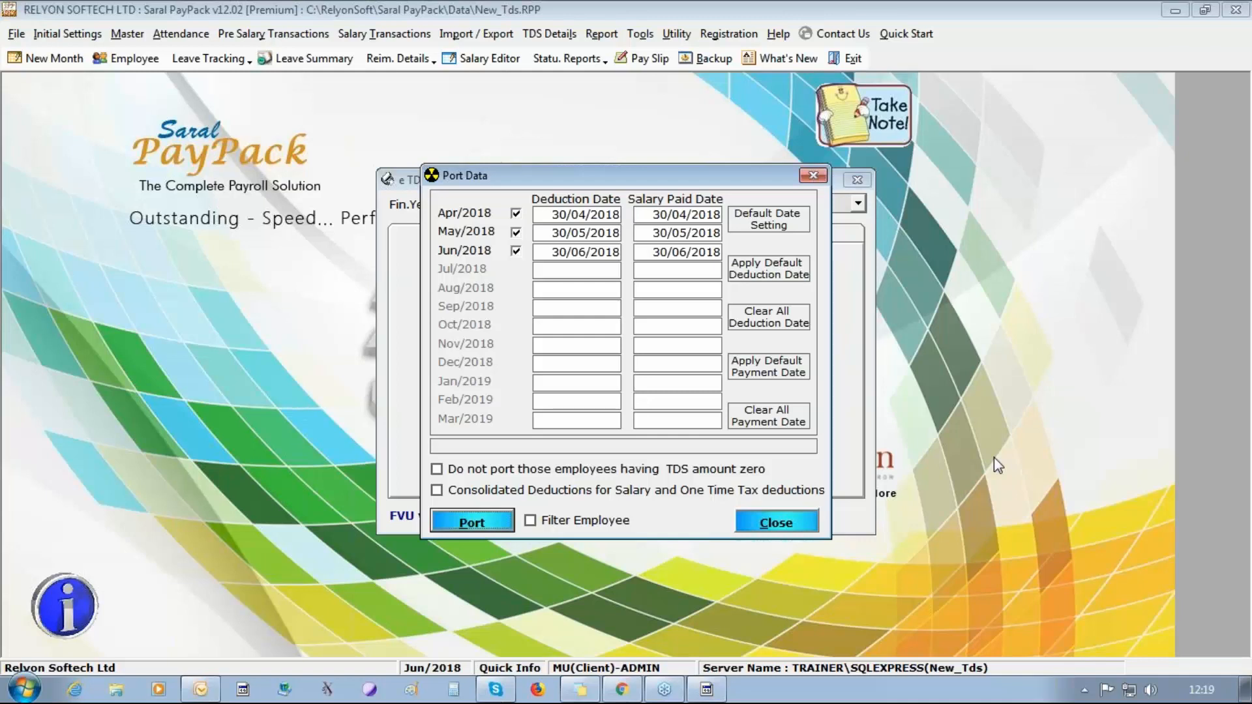
Port the Apr to Jun/2018 details with consolidated deductions for salary and one time tax, repeat the porting and close it.
click(489, 493)
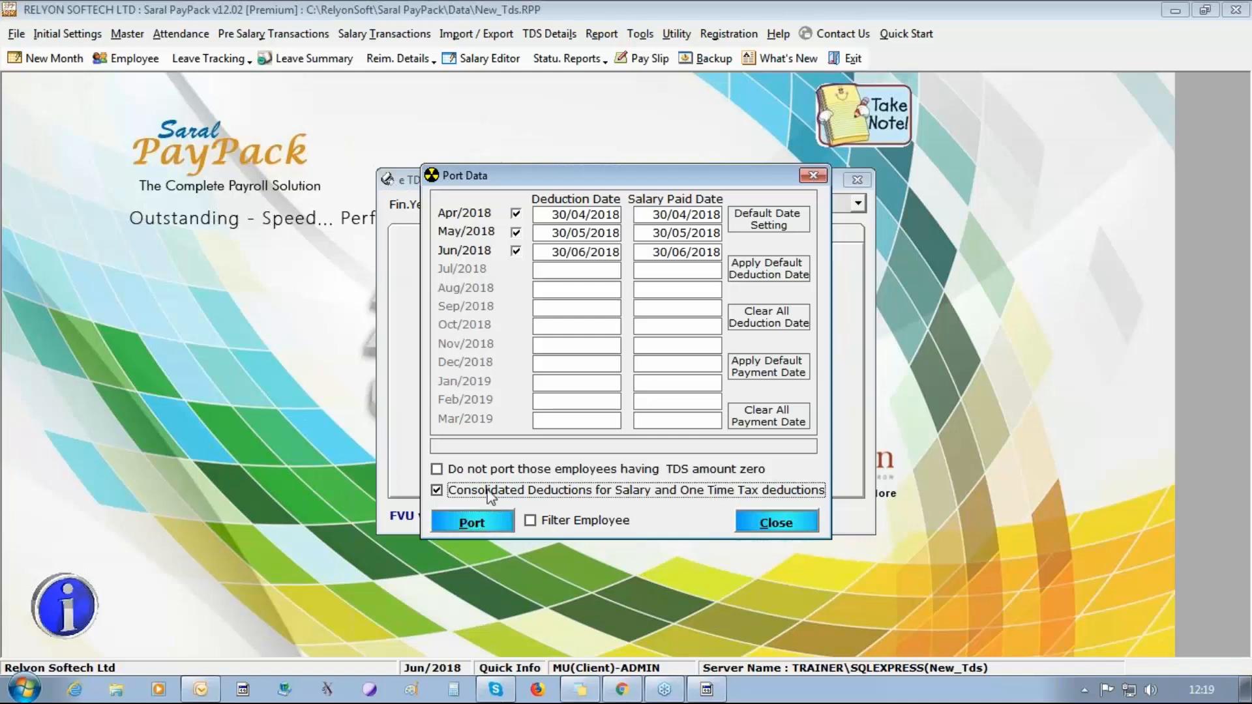
click(474, 531)
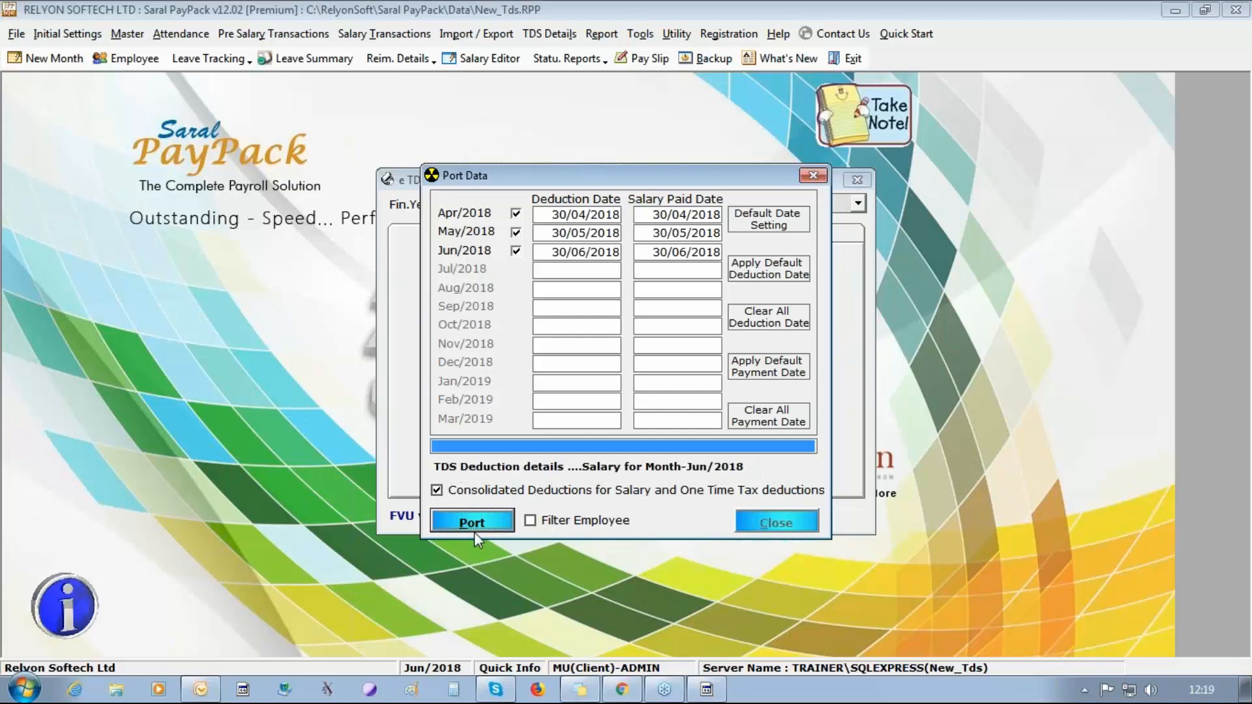
click(656, 410)
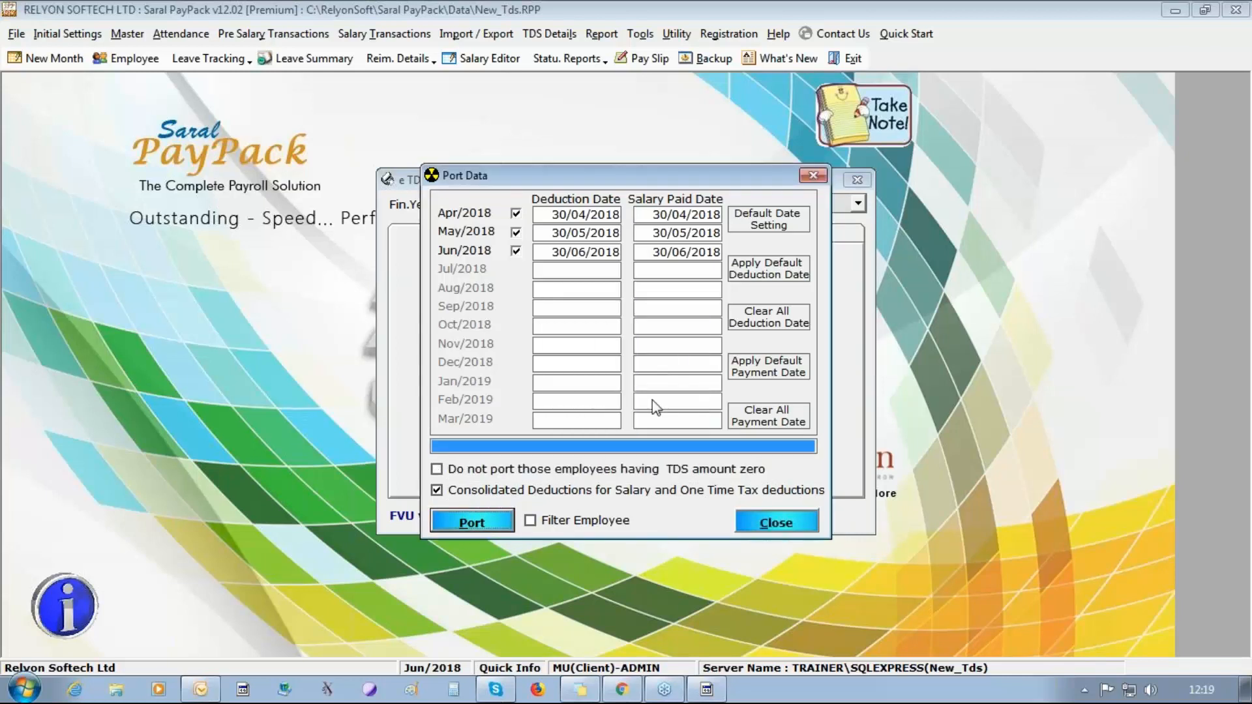
click(472, 523)
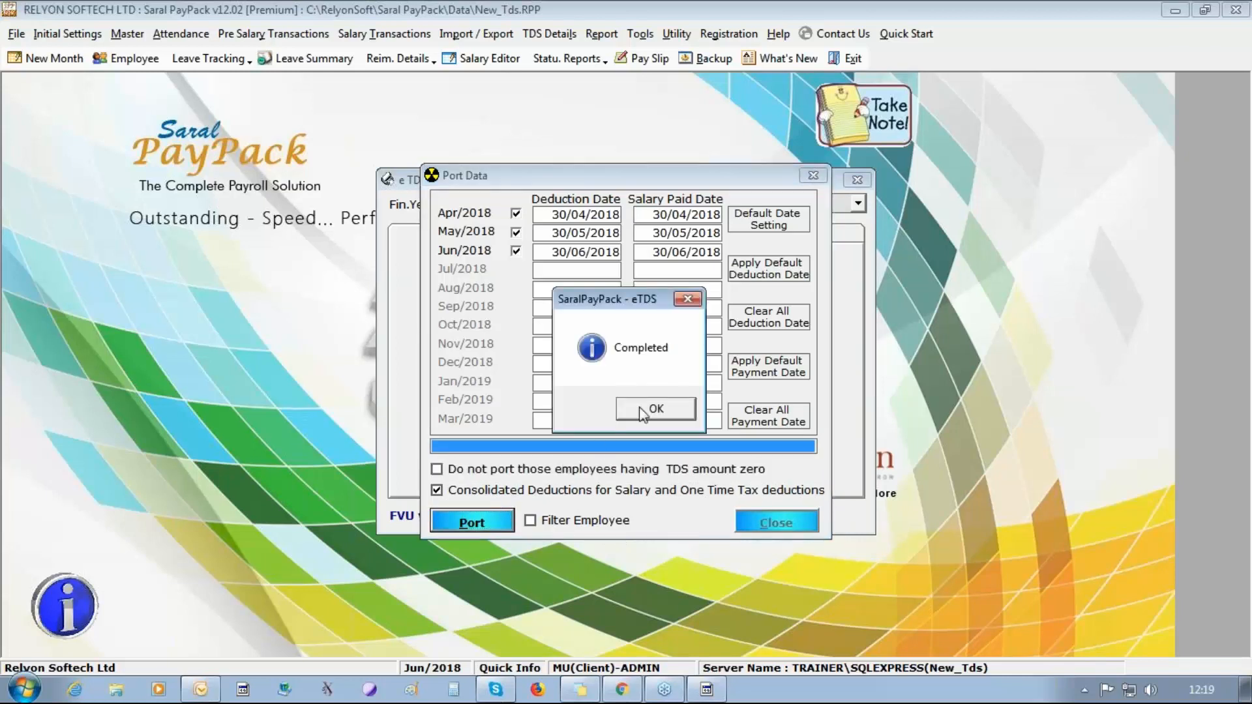
click(644, 415)
click(755, 525)
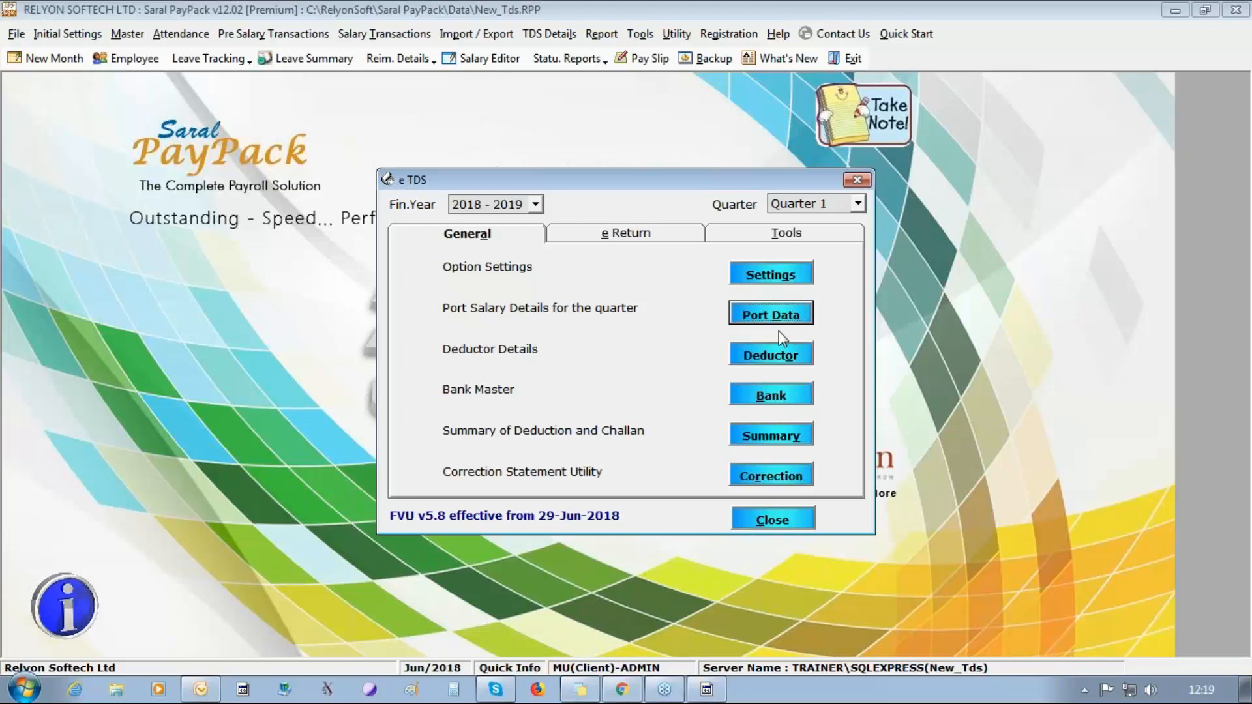
Check the available bank names in the Bank Master and close it without adding a bank.
click(784, 396)
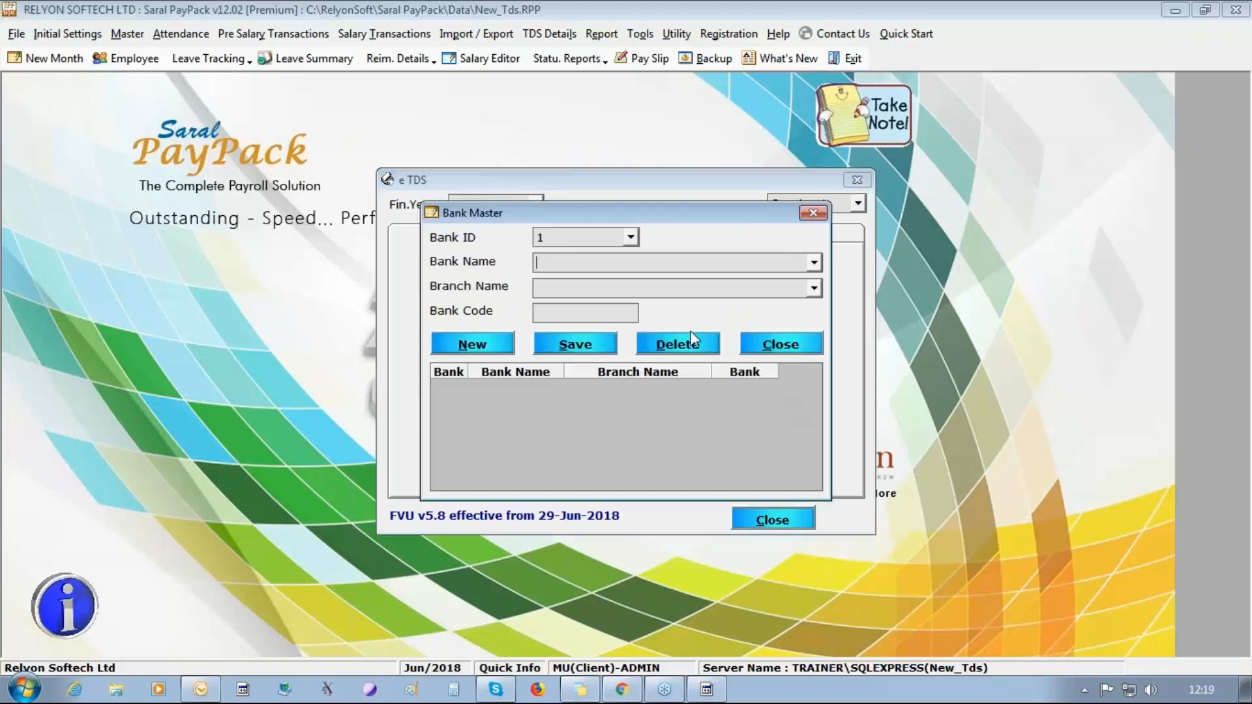
click(813, 265)
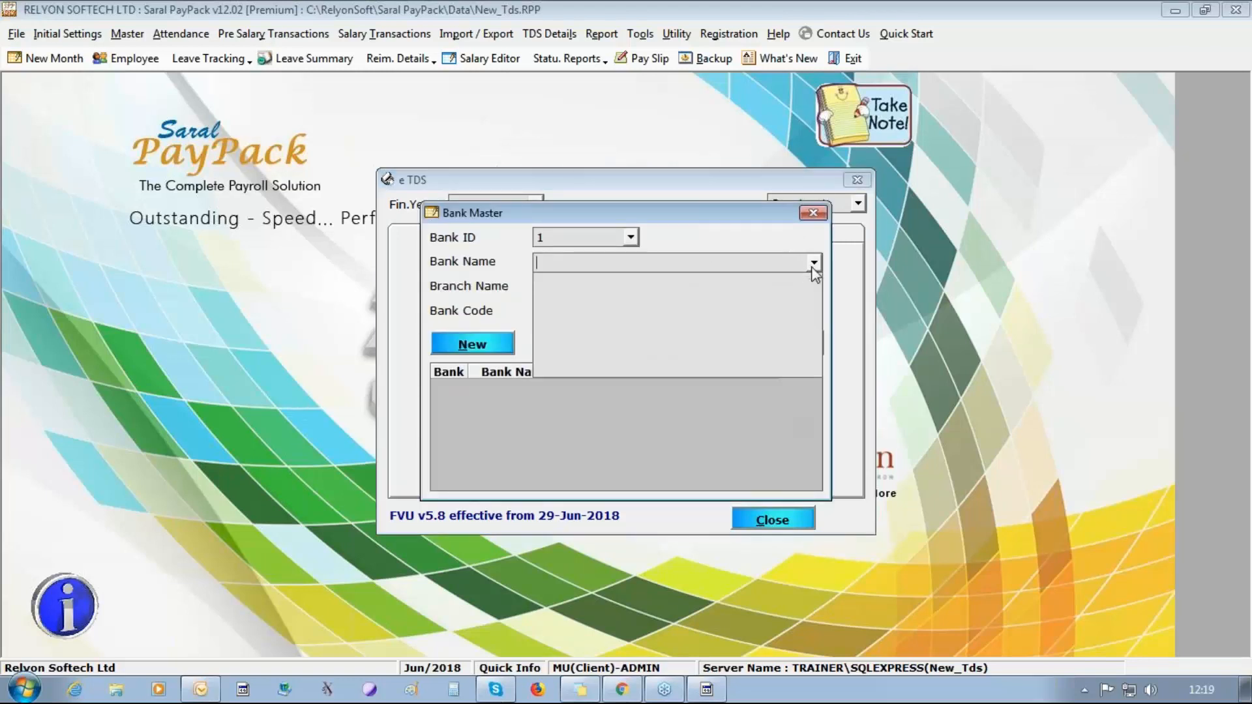
click(813, 265)
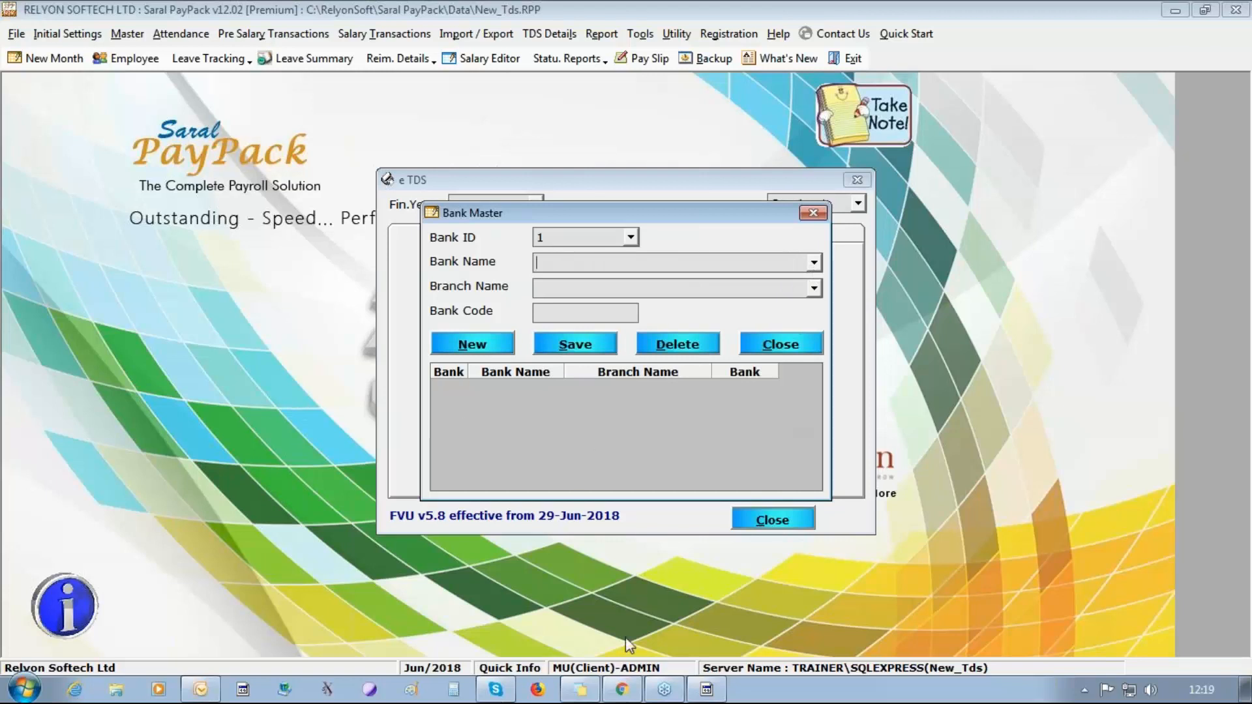
click(794, 352)
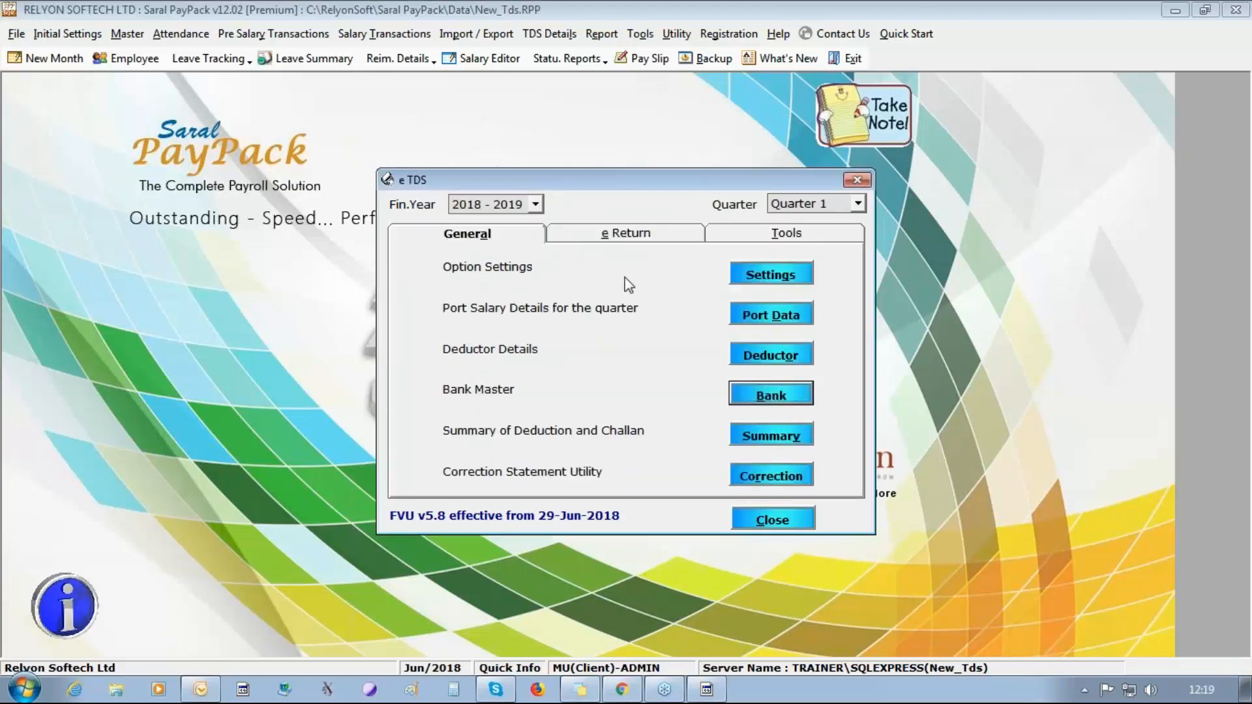
Review the Quarter 1 deduction details for Form 24, checking individual employees' deduction entries, and close them.
click(620, 233)
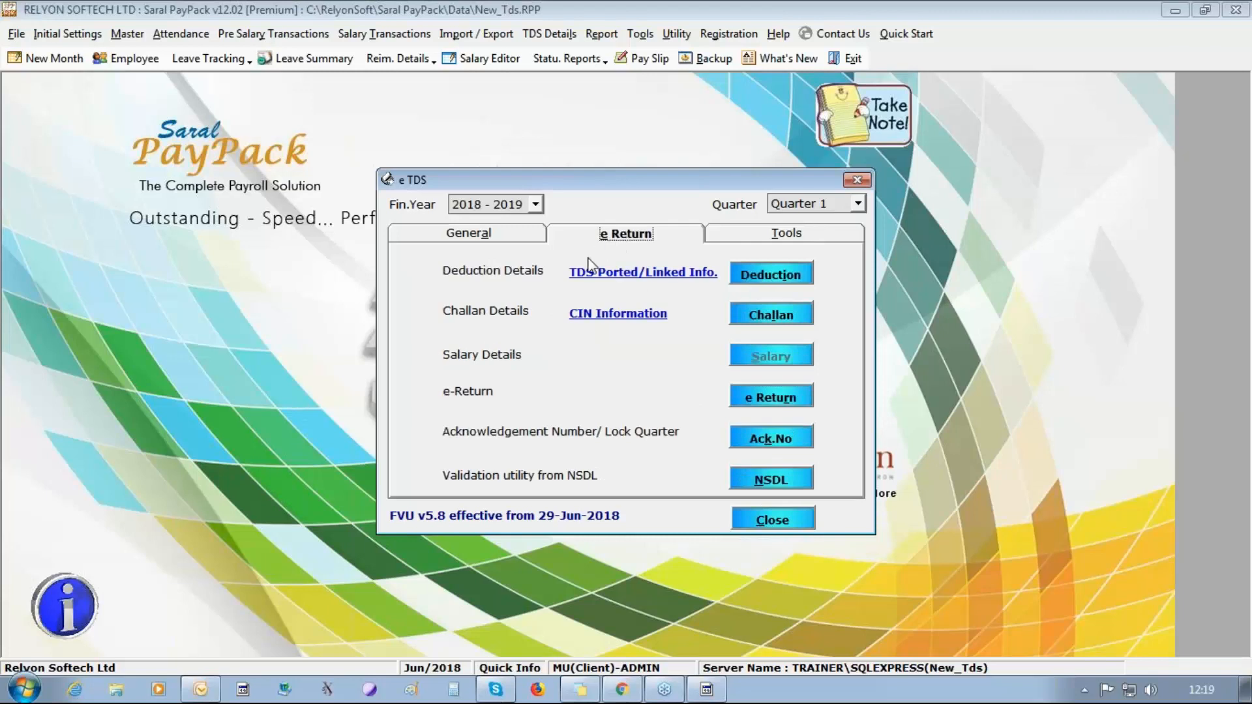
click(750, 275)
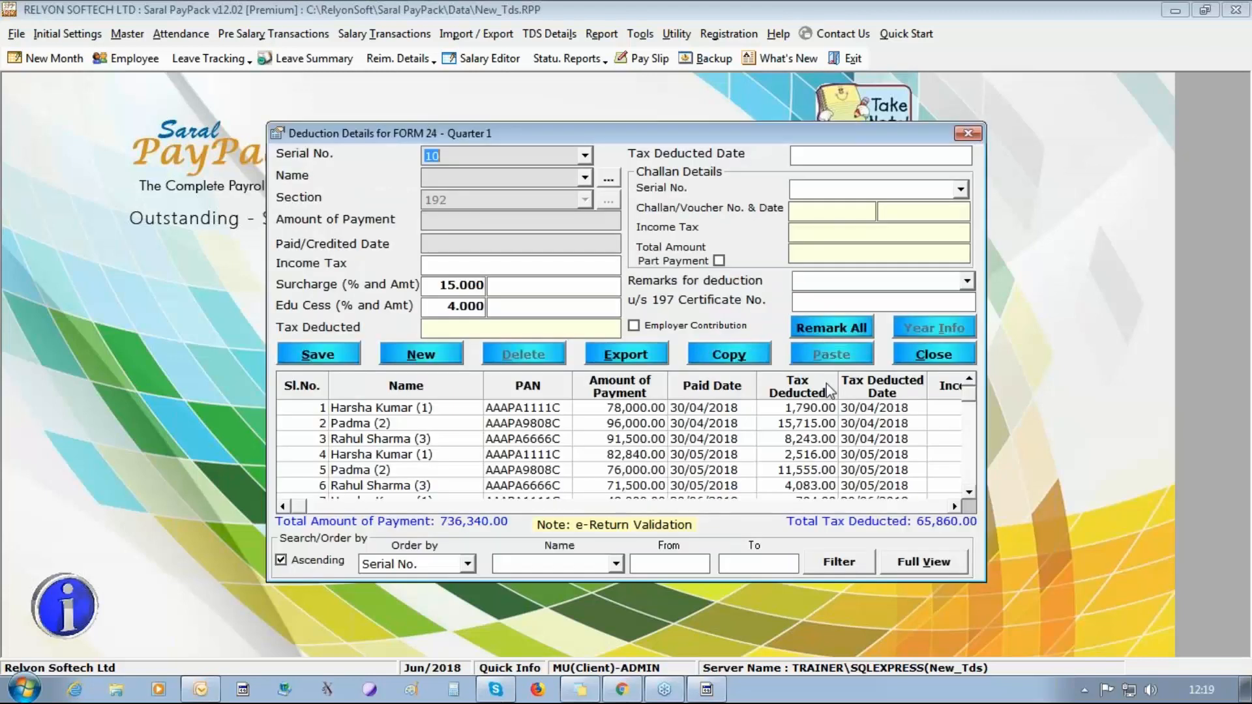
click(969, 493)
click(969, 494)
click(969, 494)
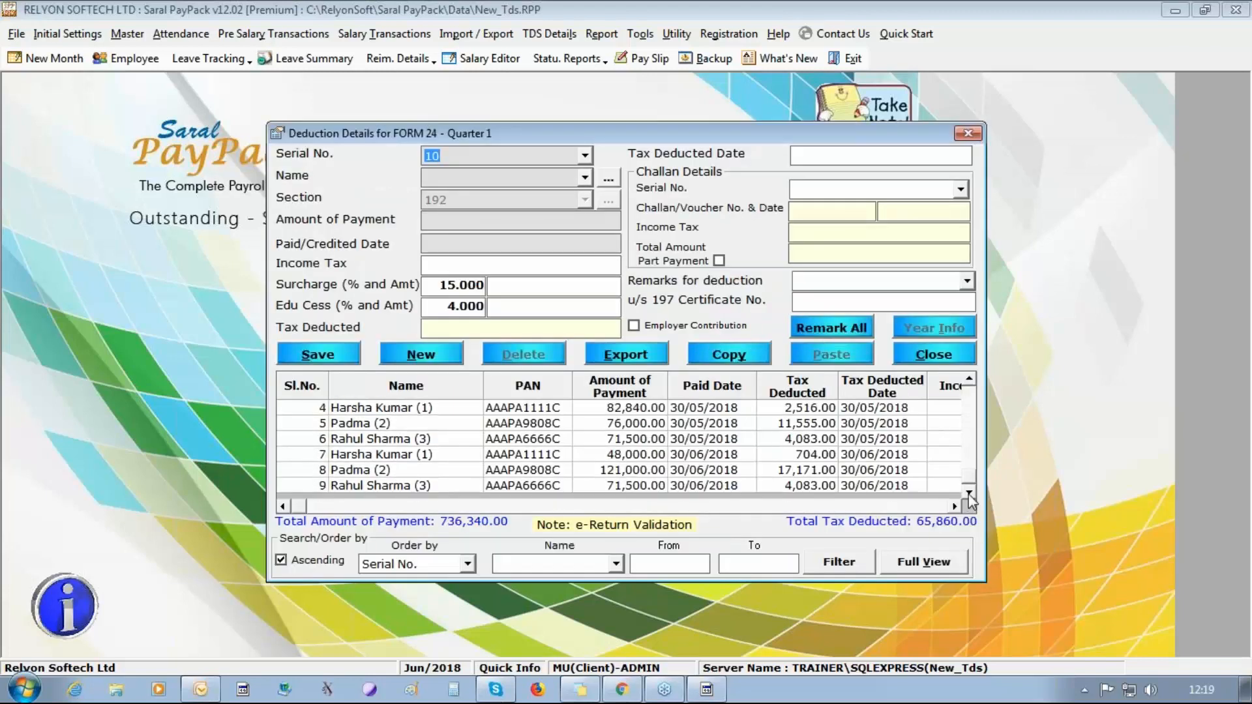
click(970, 380)
click(969, 380)
click(970, 380)
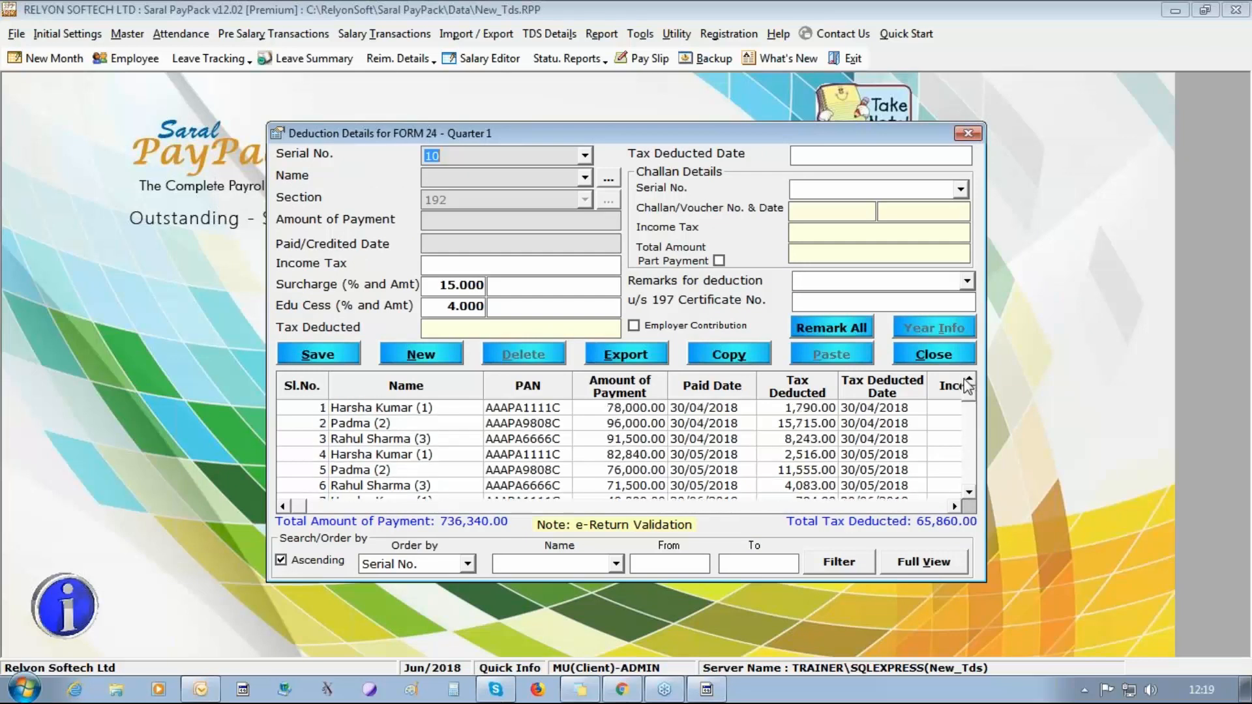
click(486, 411)
click(486, 425)
click(489, 439)
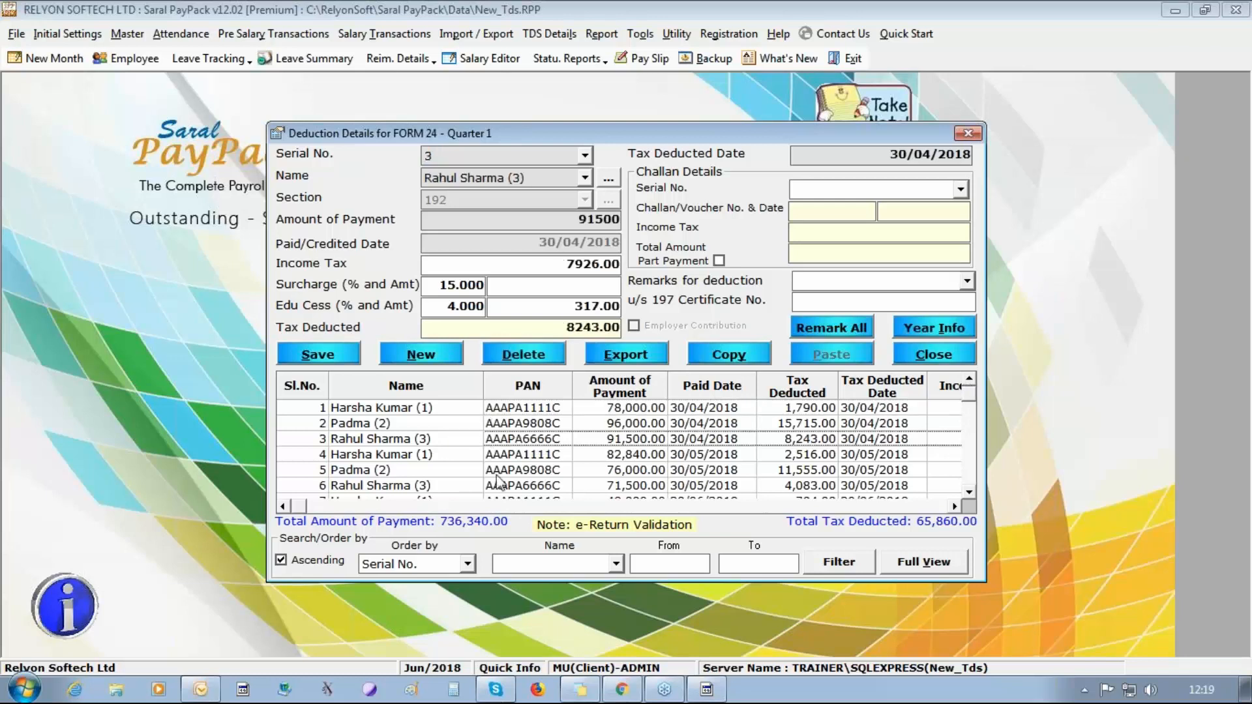
click(499, 470)
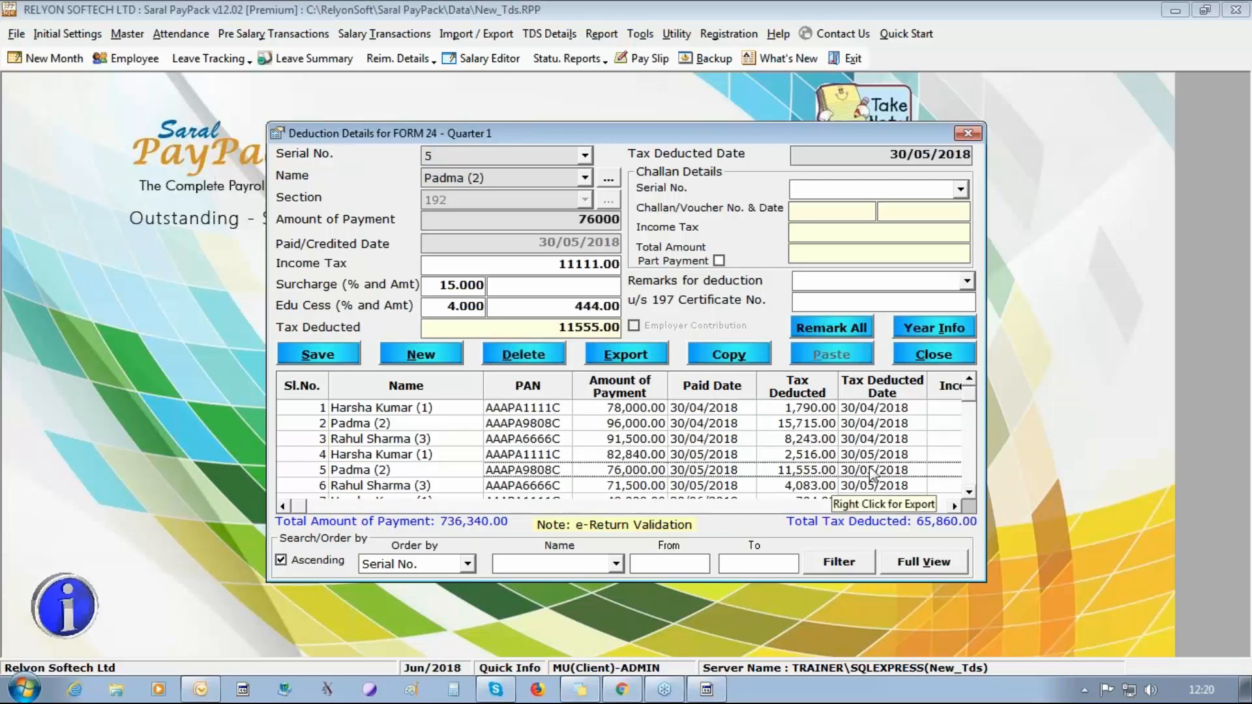
click(968, 134)
Create a challan from all Quarter 1 deductions dated 01/04/2018 to 30/04/2018.
click(617, 309)
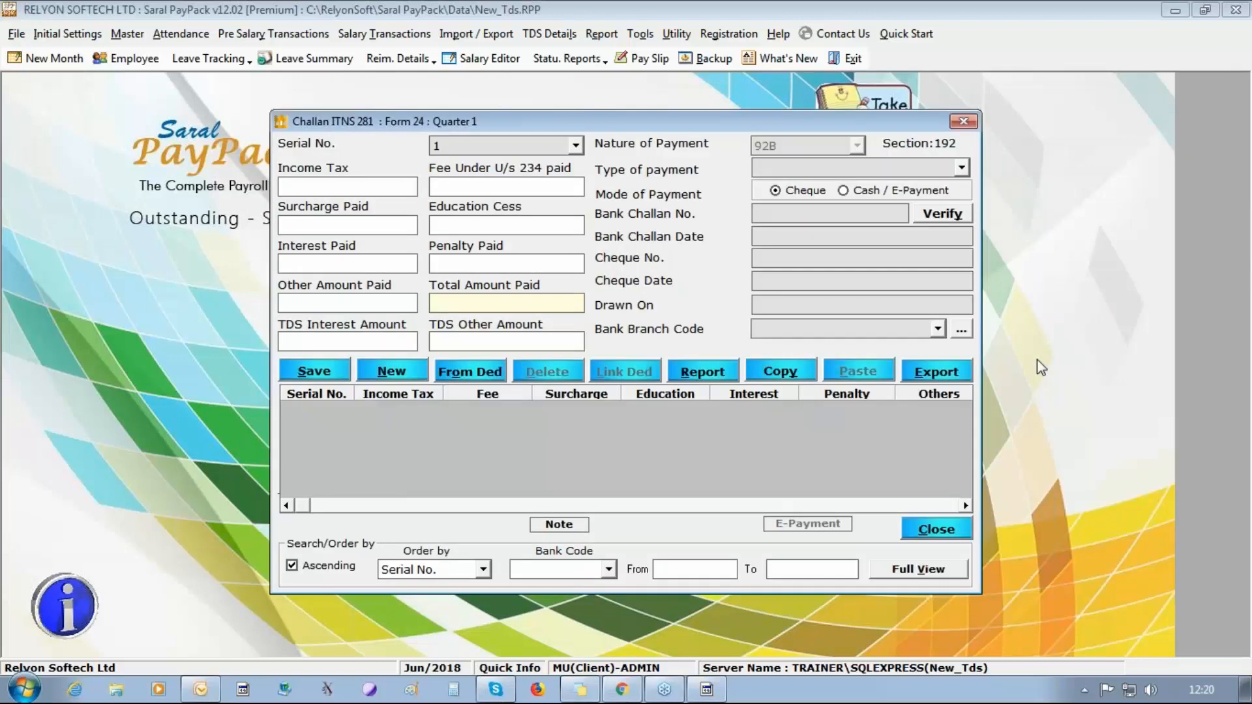
click(470, 371)
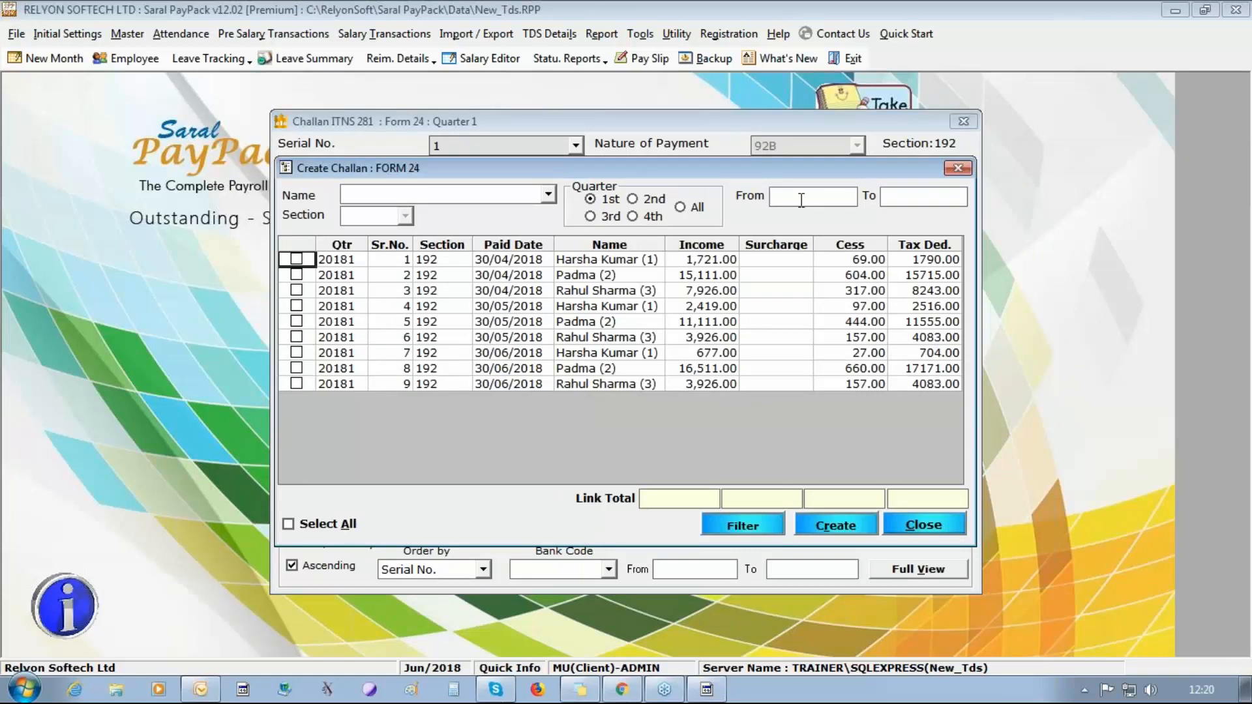
click(801, 200)
text(01/04/2018)
key(Tab)
text(30/04/2018)
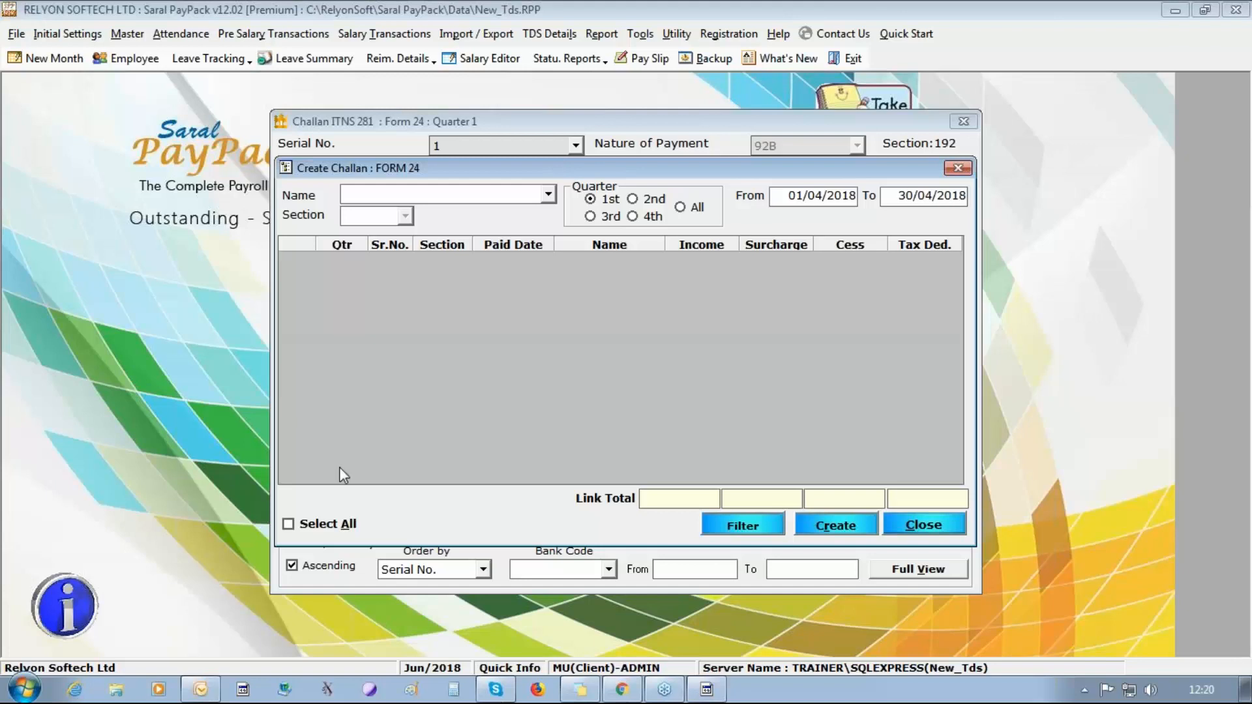
key(Tab)
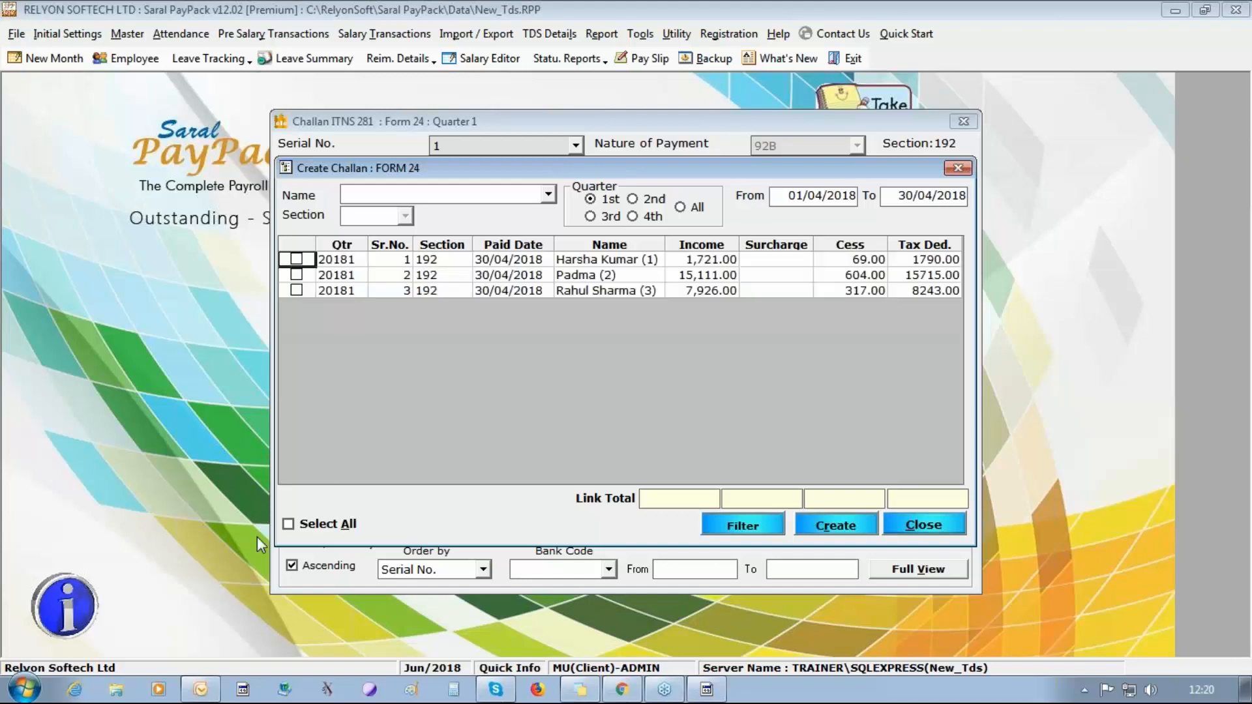
click(289, 525)
click(824, 527)
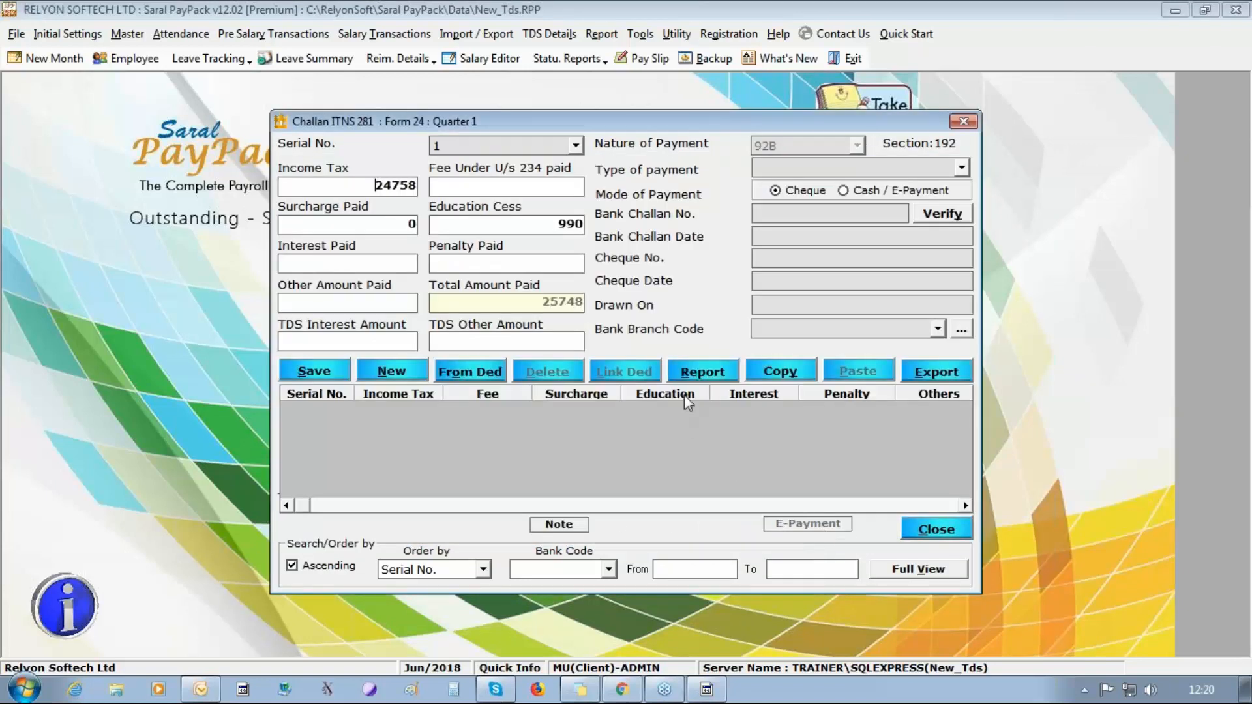
Set the challan's payment type to 200-Payable by Taxpayer, mode to Cash / E-Payment and bank challan number to 54544.
click(962, 168)
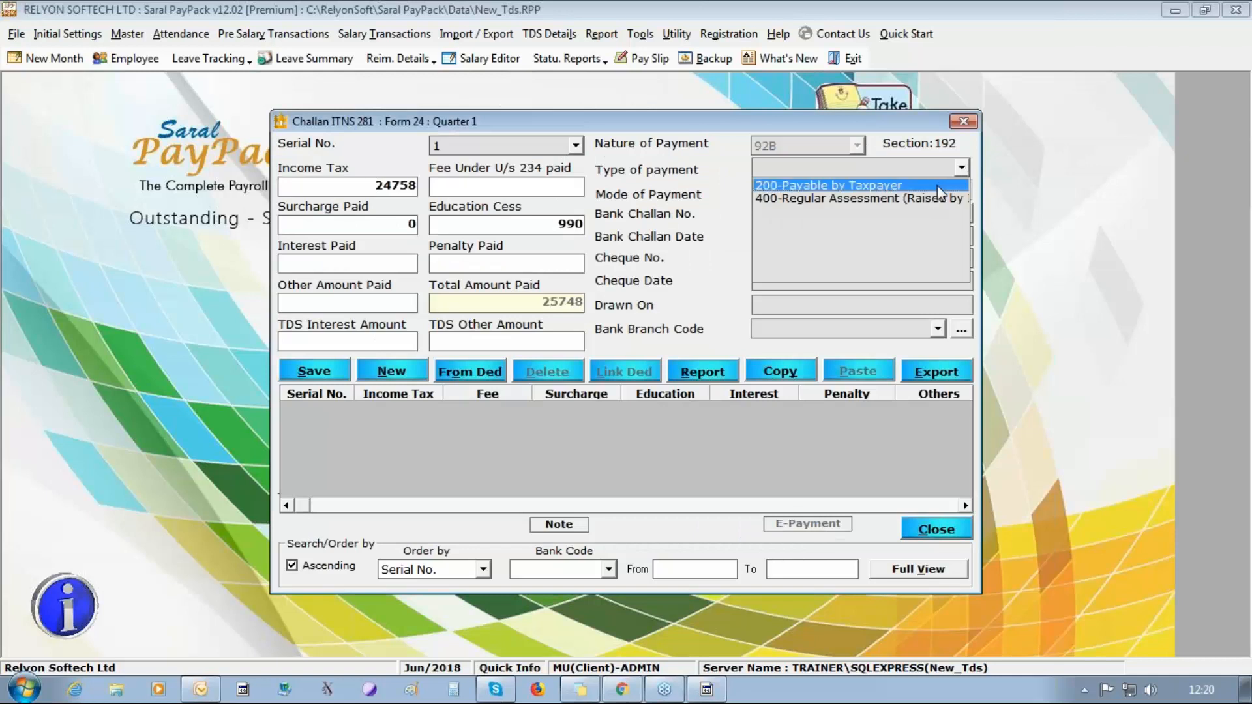
click(939, 187)
click(848, 190)
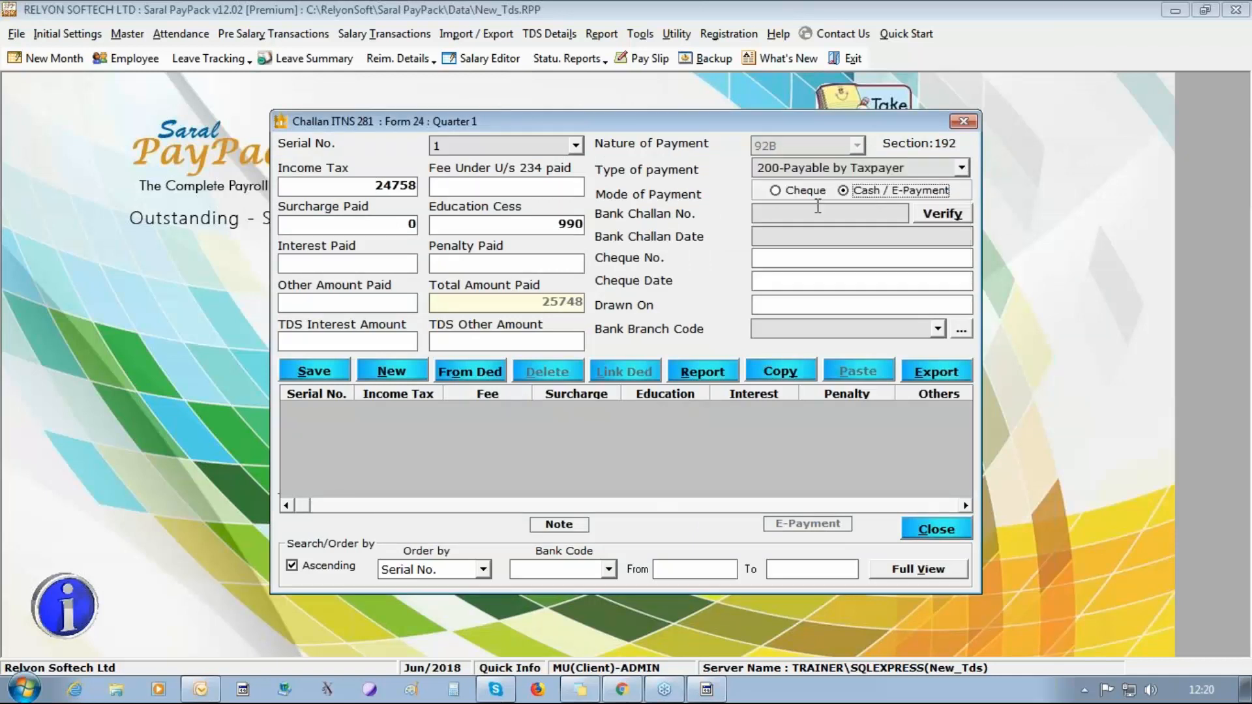
click(817, 210)
text(54544)
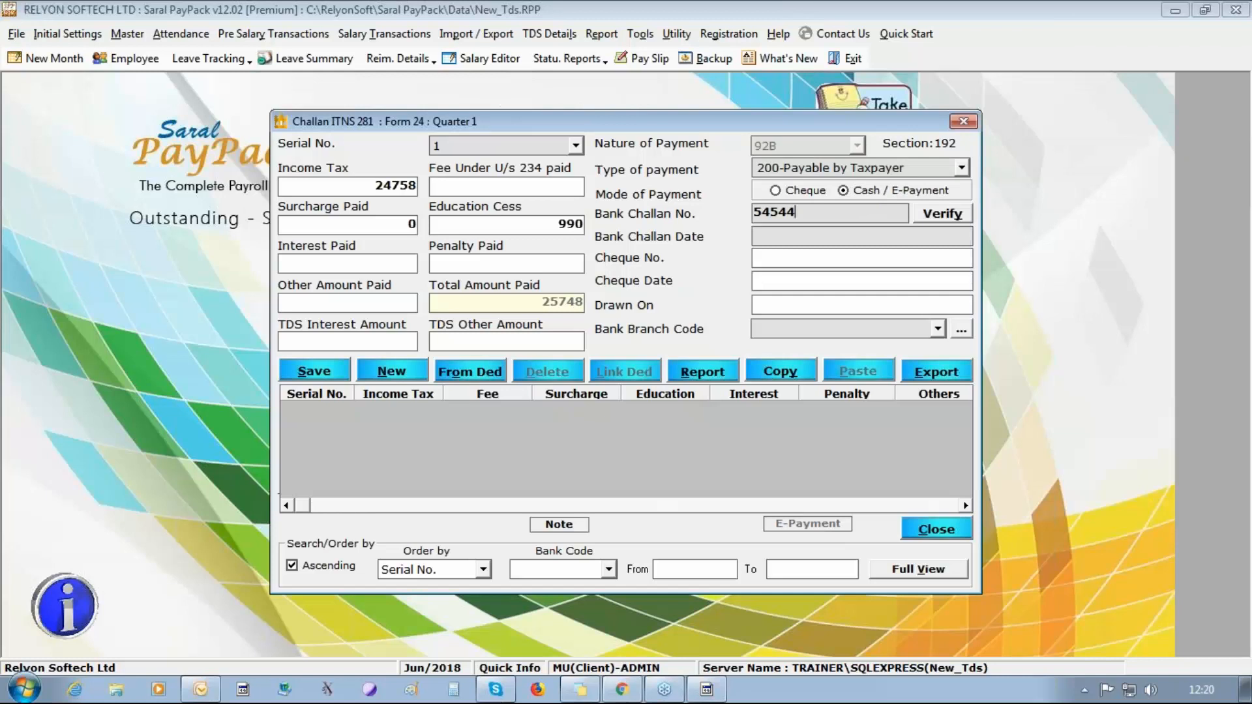
key(Tab)
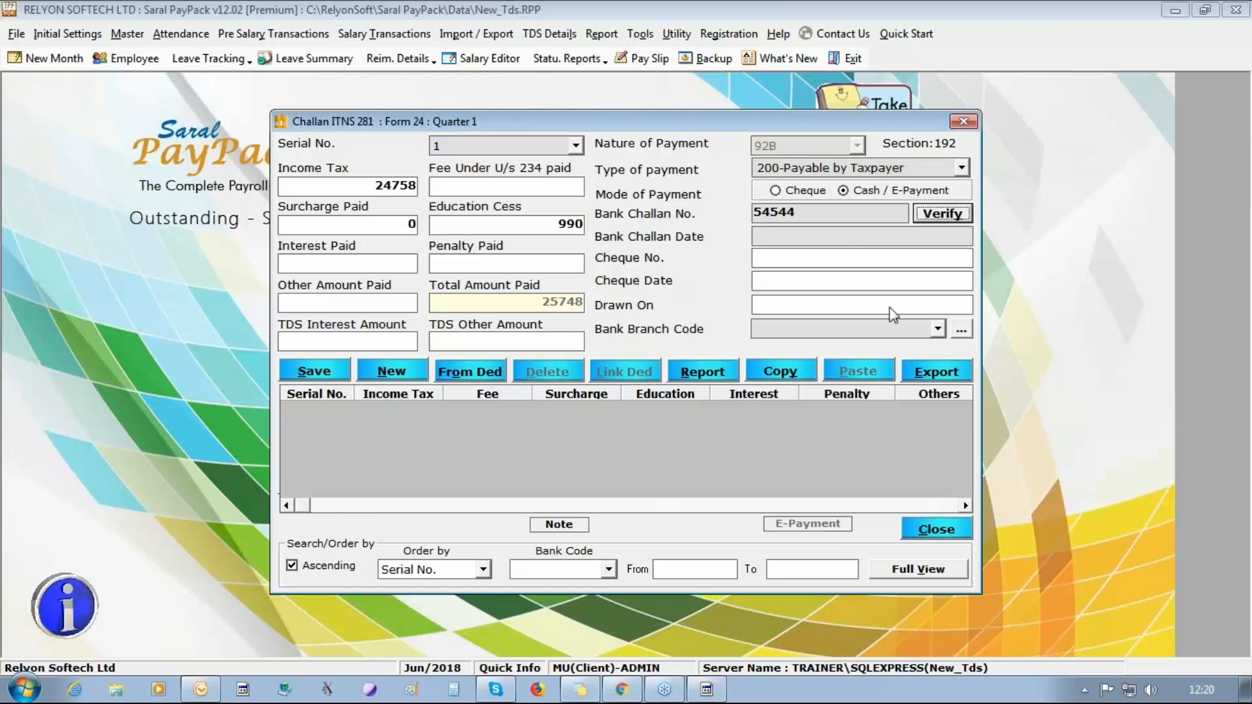
Set the bank challan date to 07/05/2018 and the bank branch code to 1231231, and save the challan.
click(813, 236)
text(07)
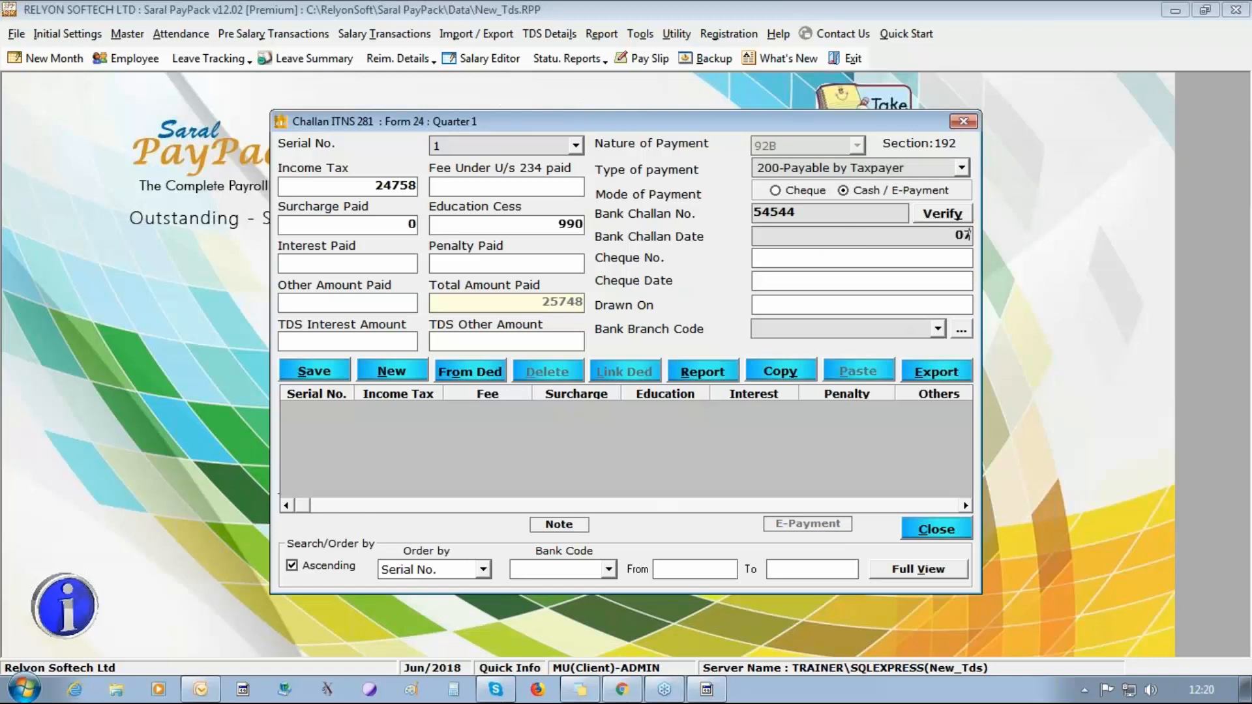
text(/05/2018)
click(907, 326)
text(1231231)
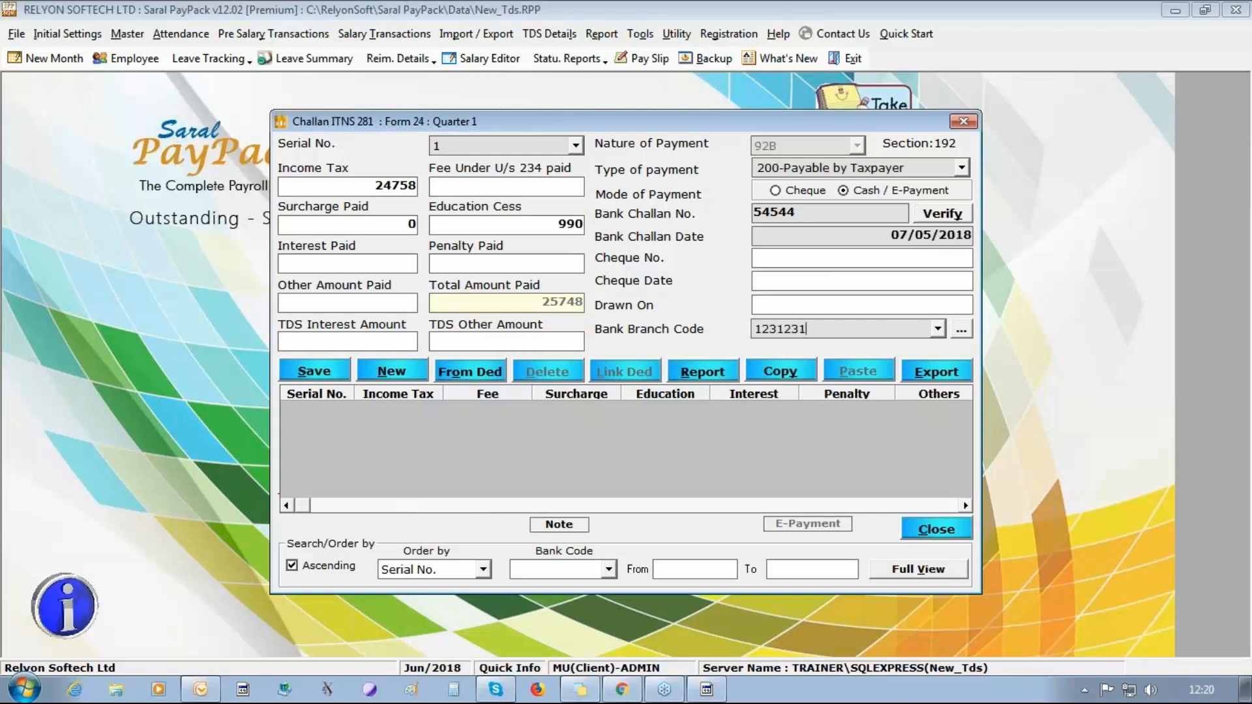
click(307, 374)
click(638, 408)
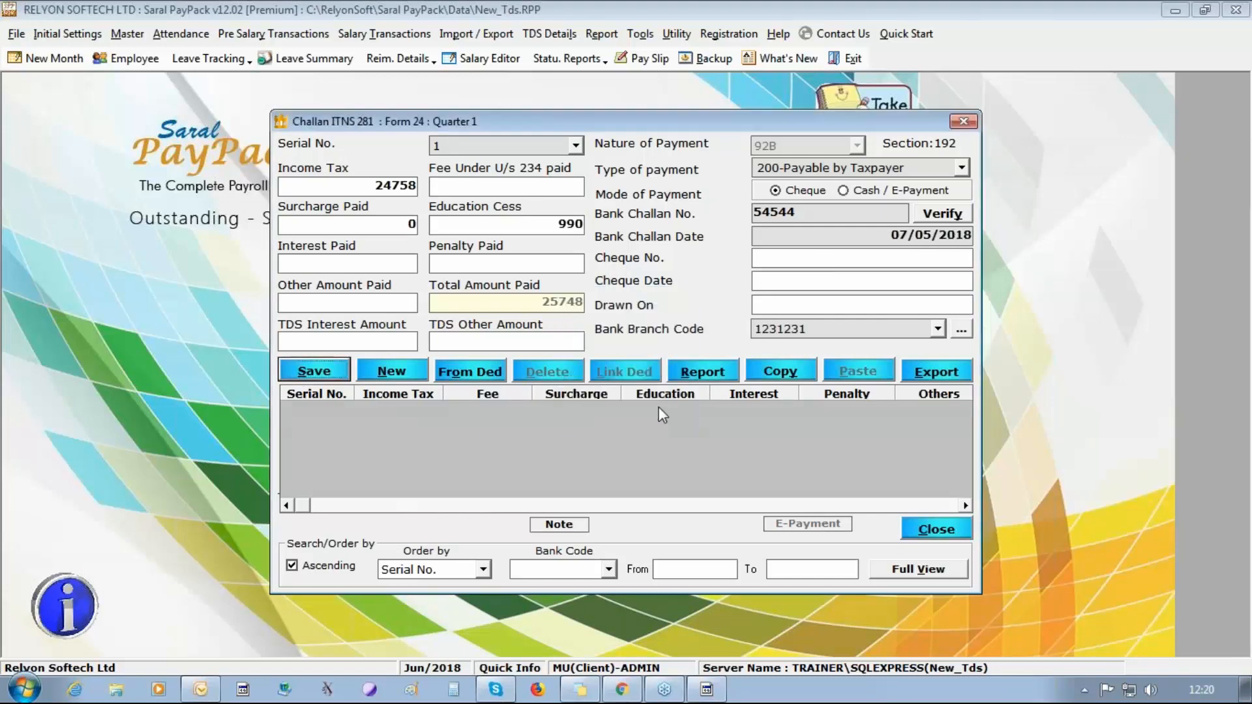
Clear the bank challan number of the saved first challan and save the update.
click(545, 413)
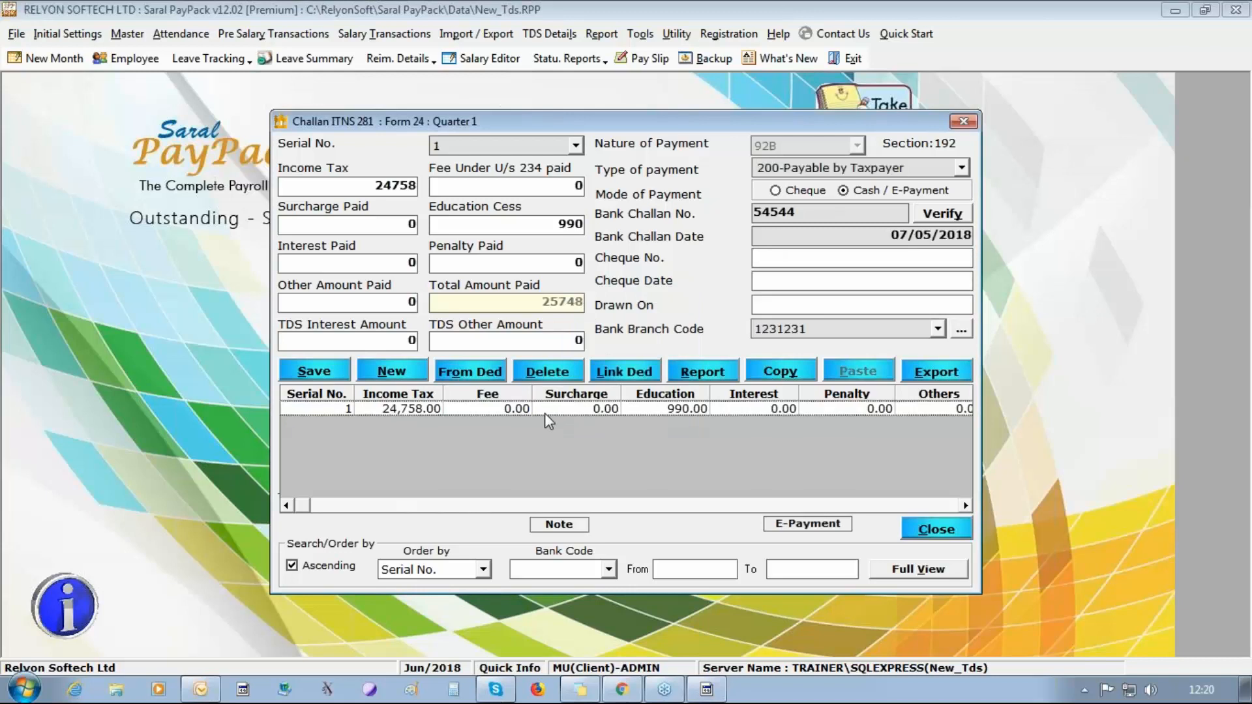
double_click(809, 212)
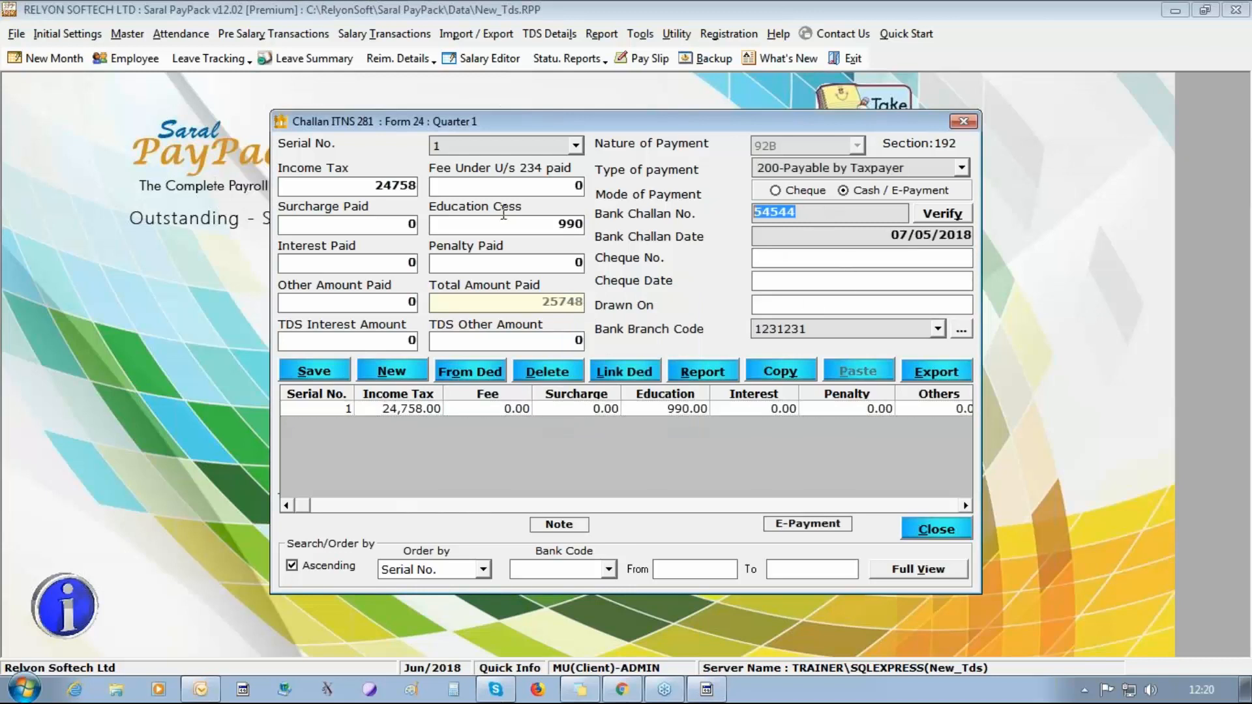
key(BackSpace)
click(315, 371)
click(637, 409)
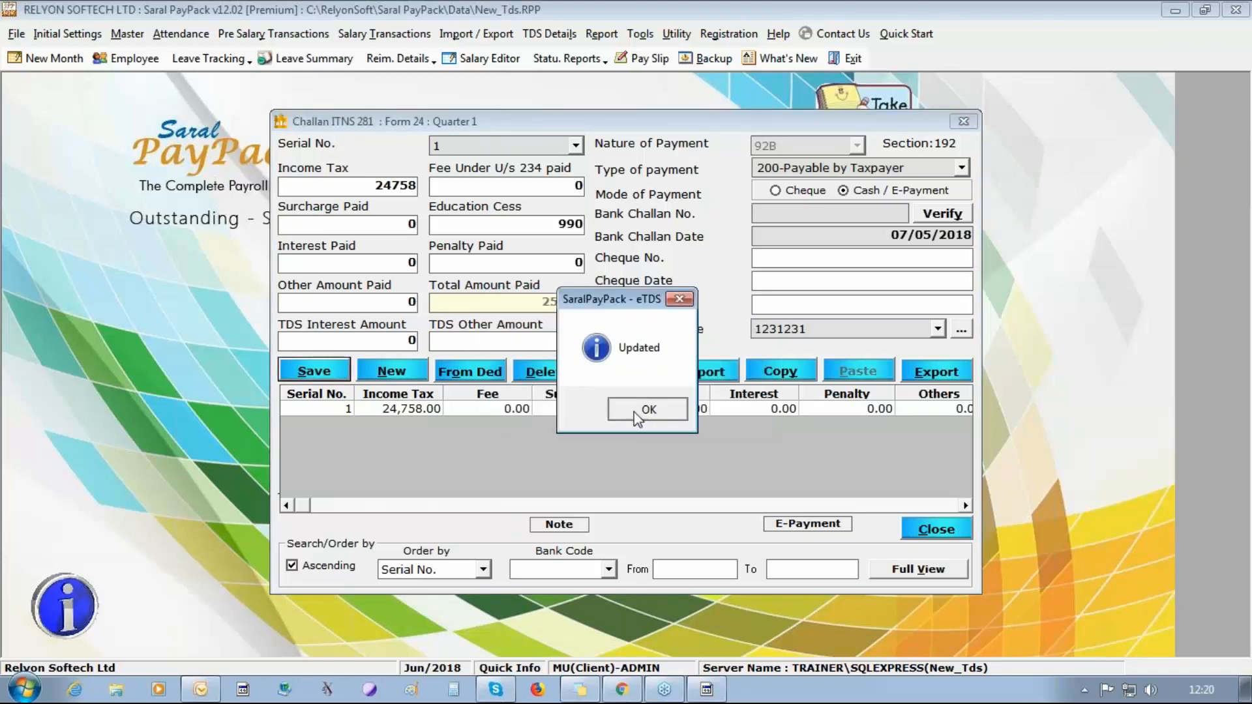
click(636, 411)
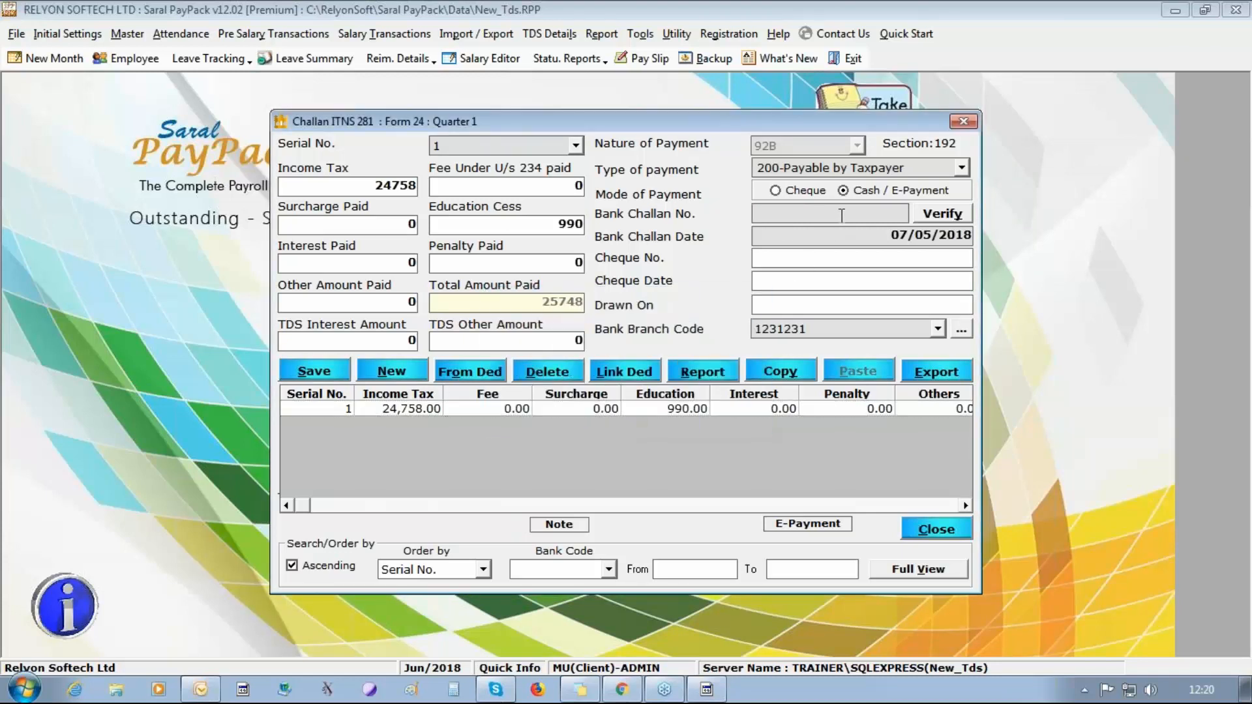
Start the e-payment for the first challan and view the e-Payment website in a maximized window.
click(596, 410)
click(807, 525)
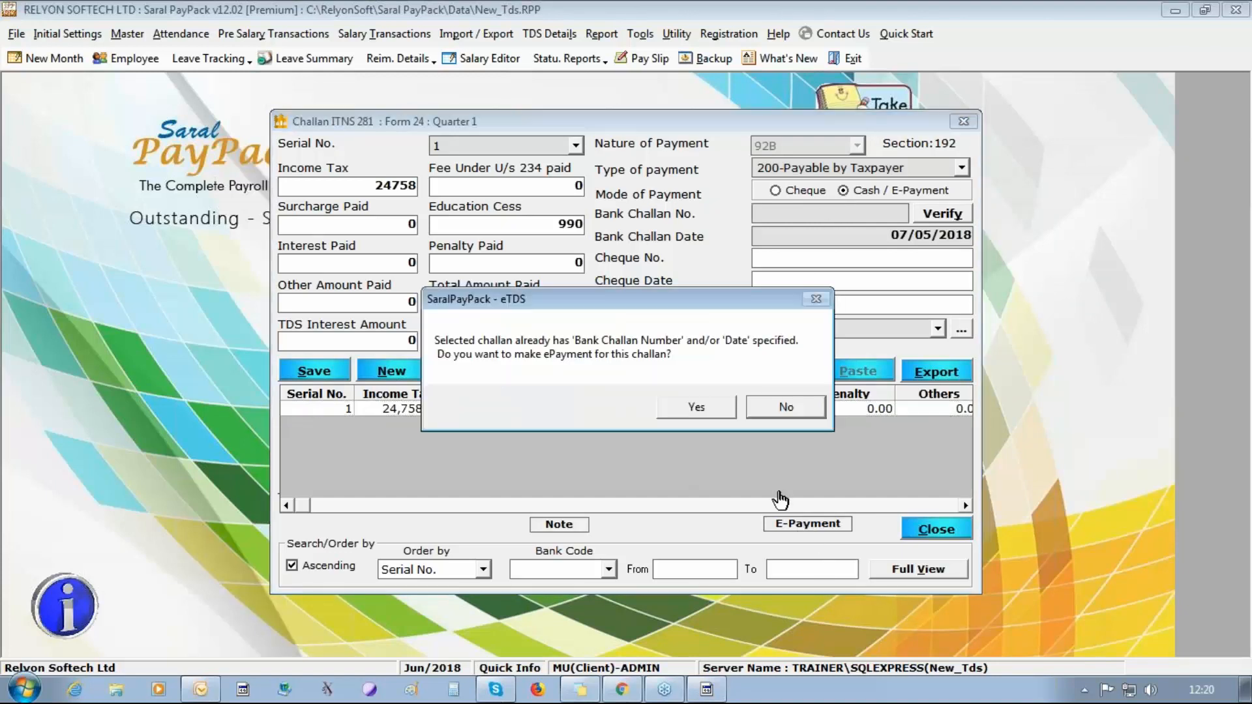
click(617, 408)
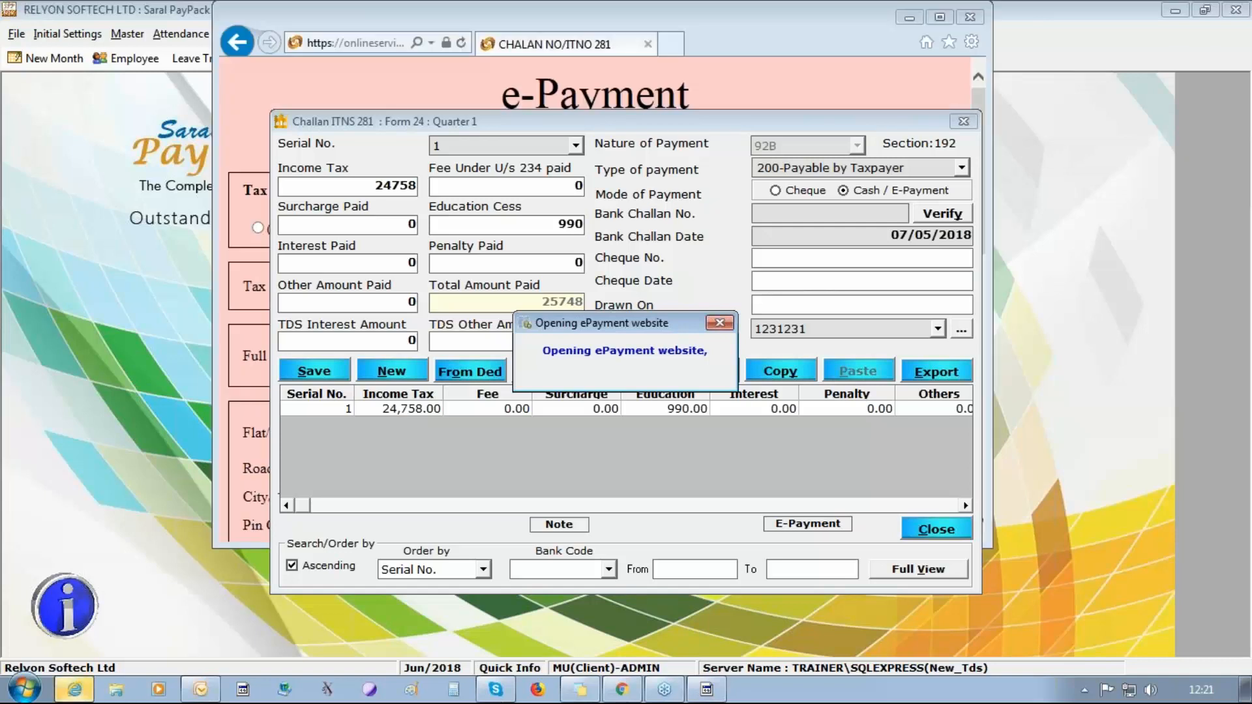
click(826, 75)
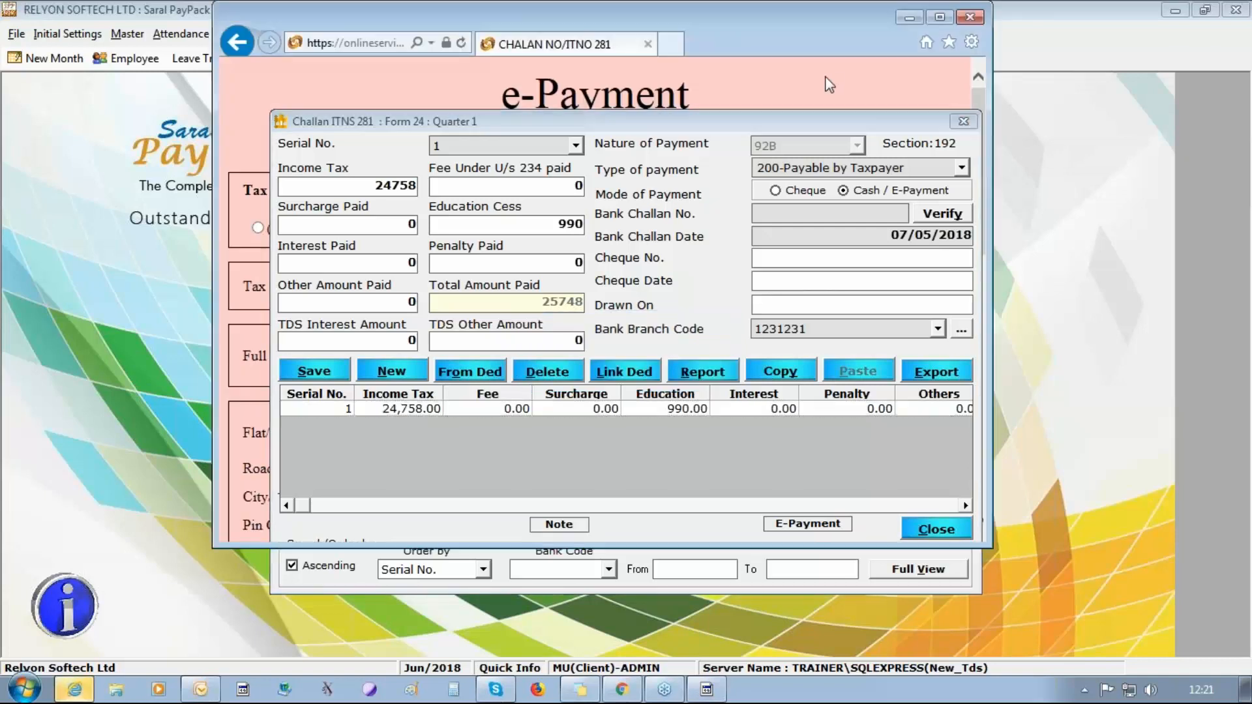
click(940, 18)
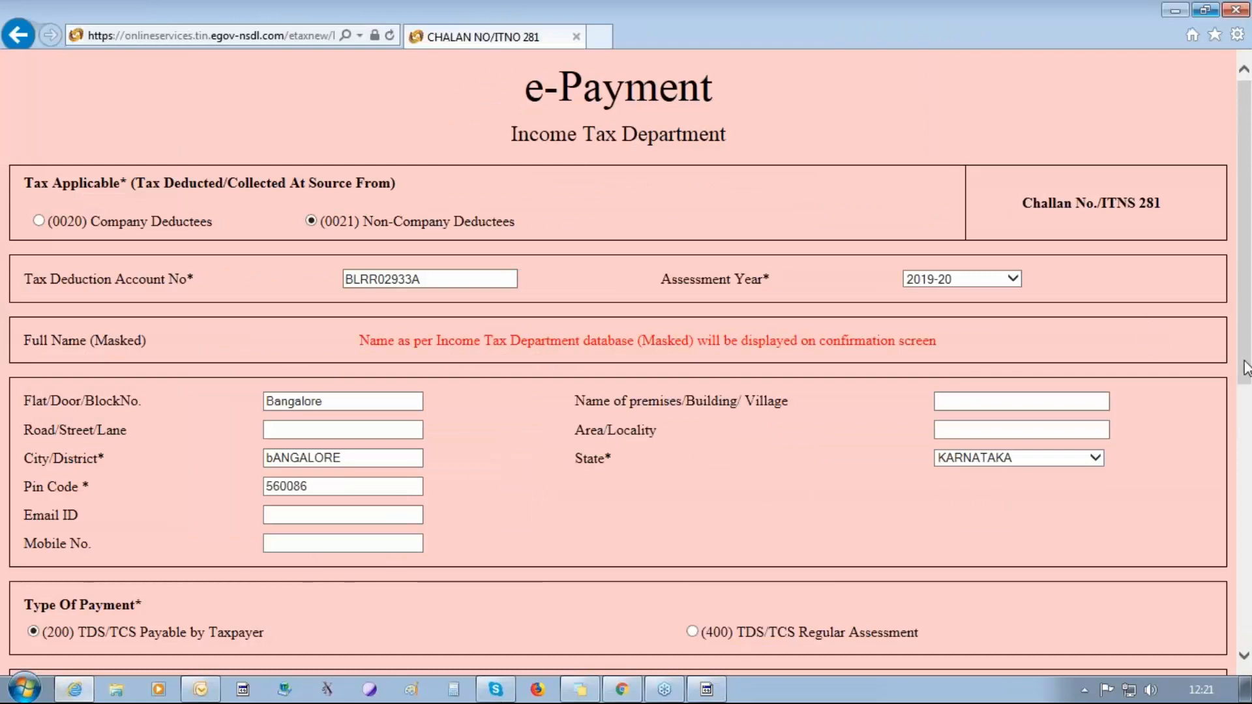
Select Bank of India for net-banking on the e-Payment form and close the website without proceeding.
drag(1246, 368, 1247, 636)
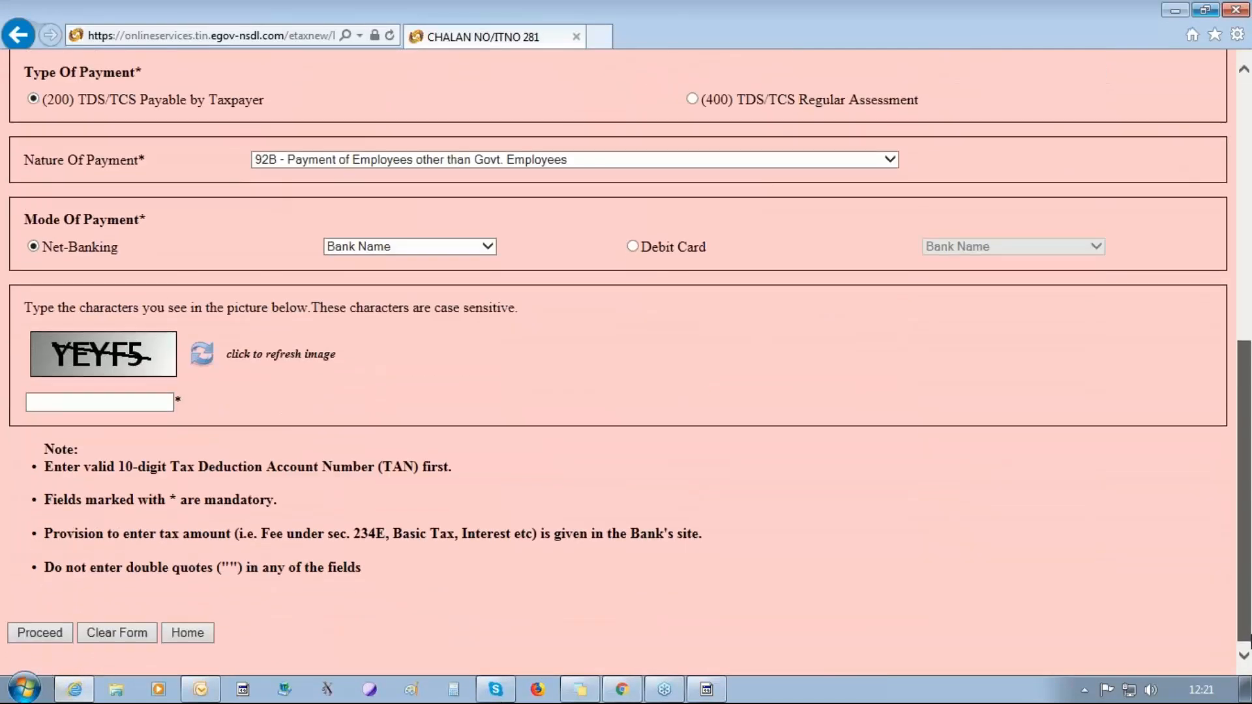
click(429, 249)
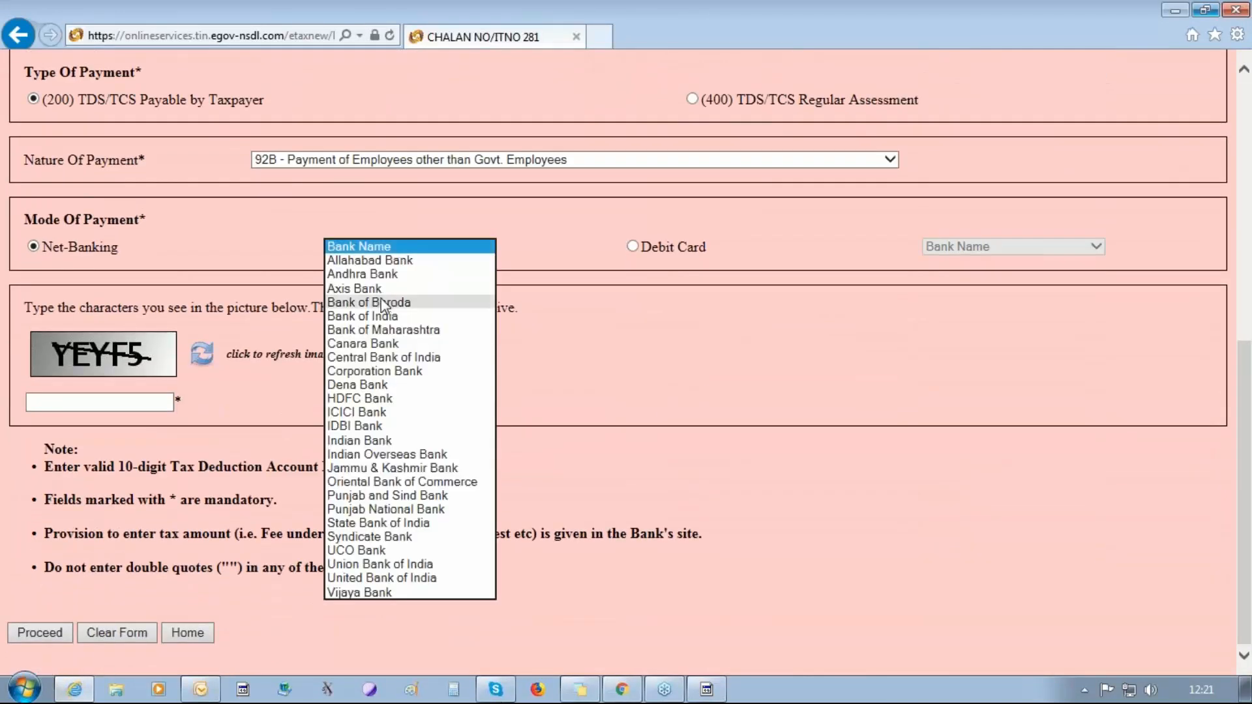
click(431, 313)
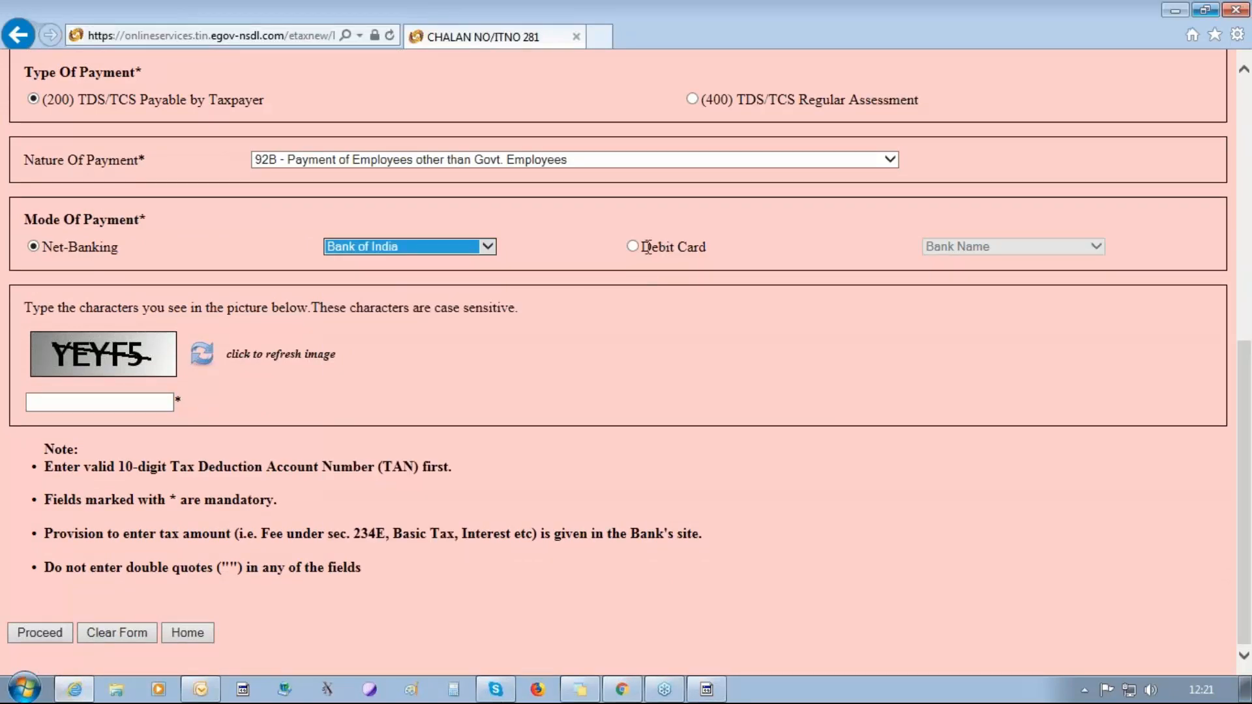
click(125, 402)
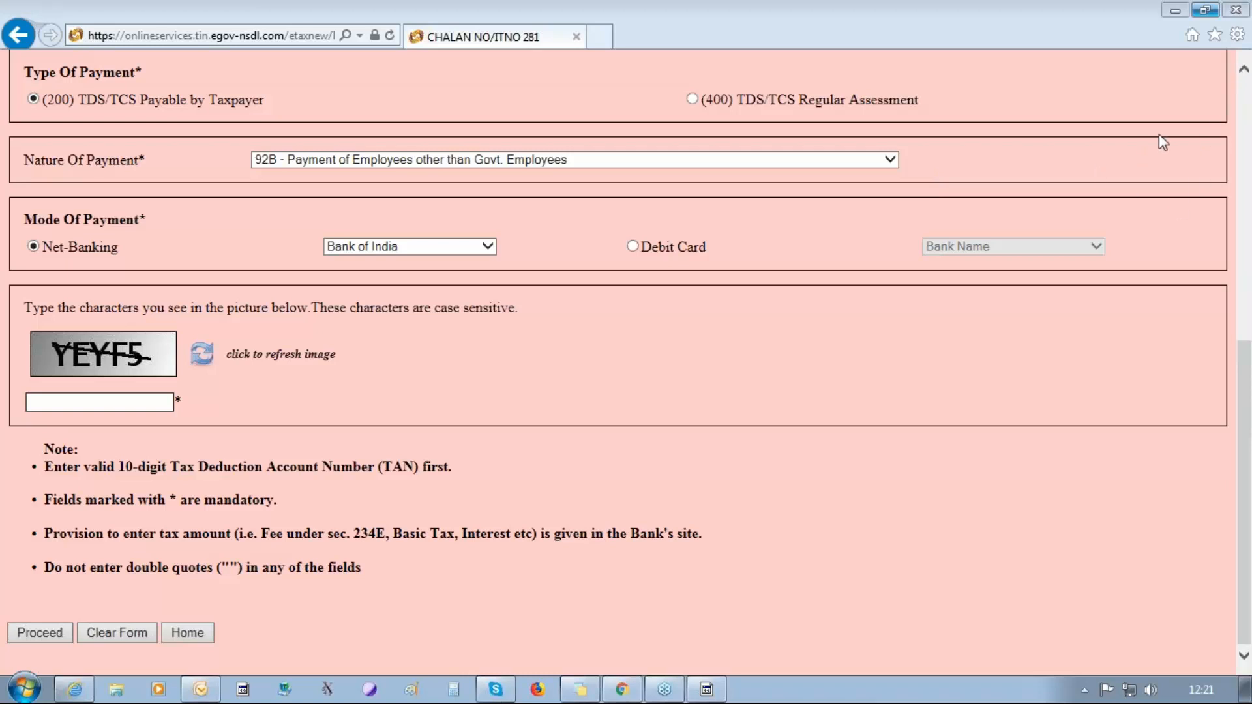
click(1239, 10)
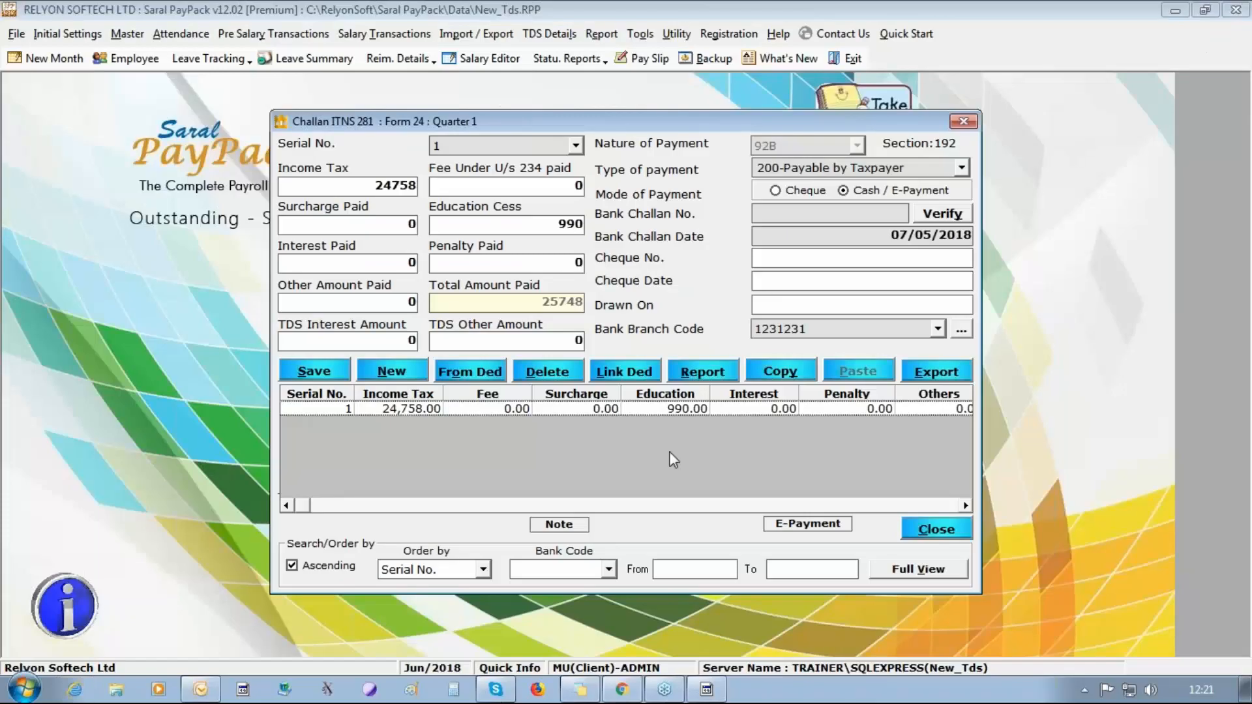
Set the first challan's bank challan number to 46545 and save the update.
click(808, 212)
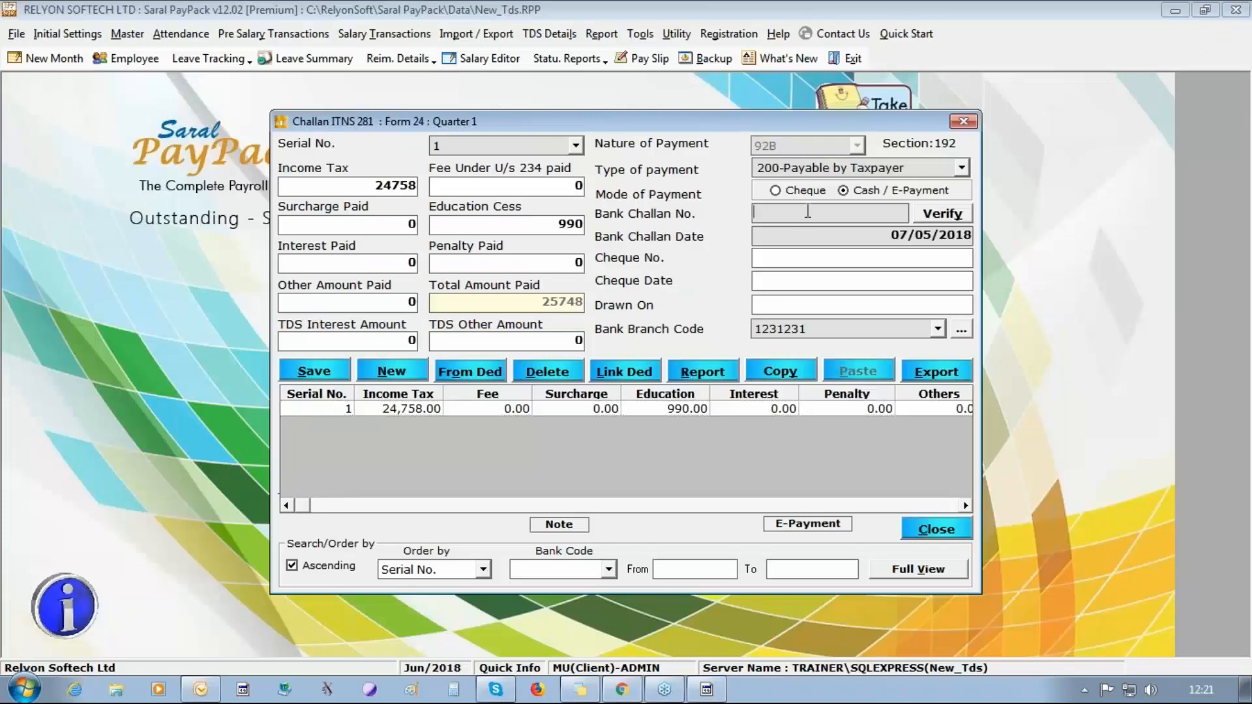
text(46545)
click(296, 361)
click(635, 412)
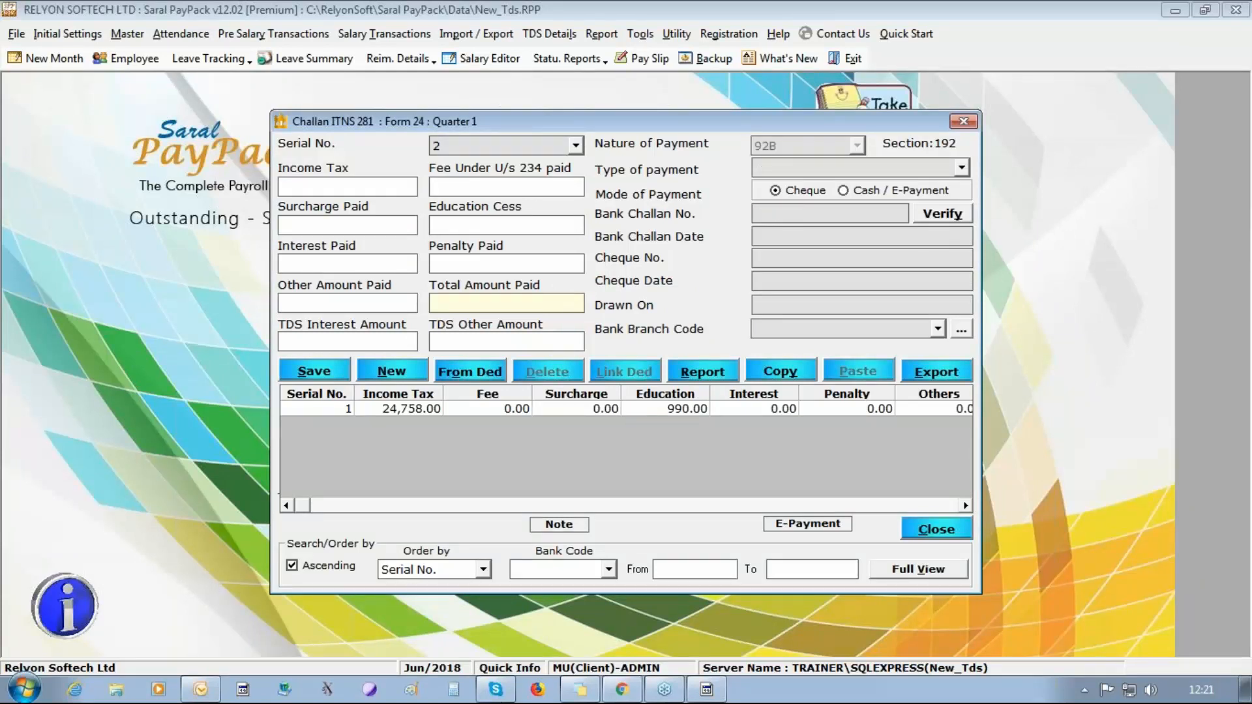
List the deductions paid from 14/05/2018 to 30/05/2018 for the second challan.
click(461, 373)
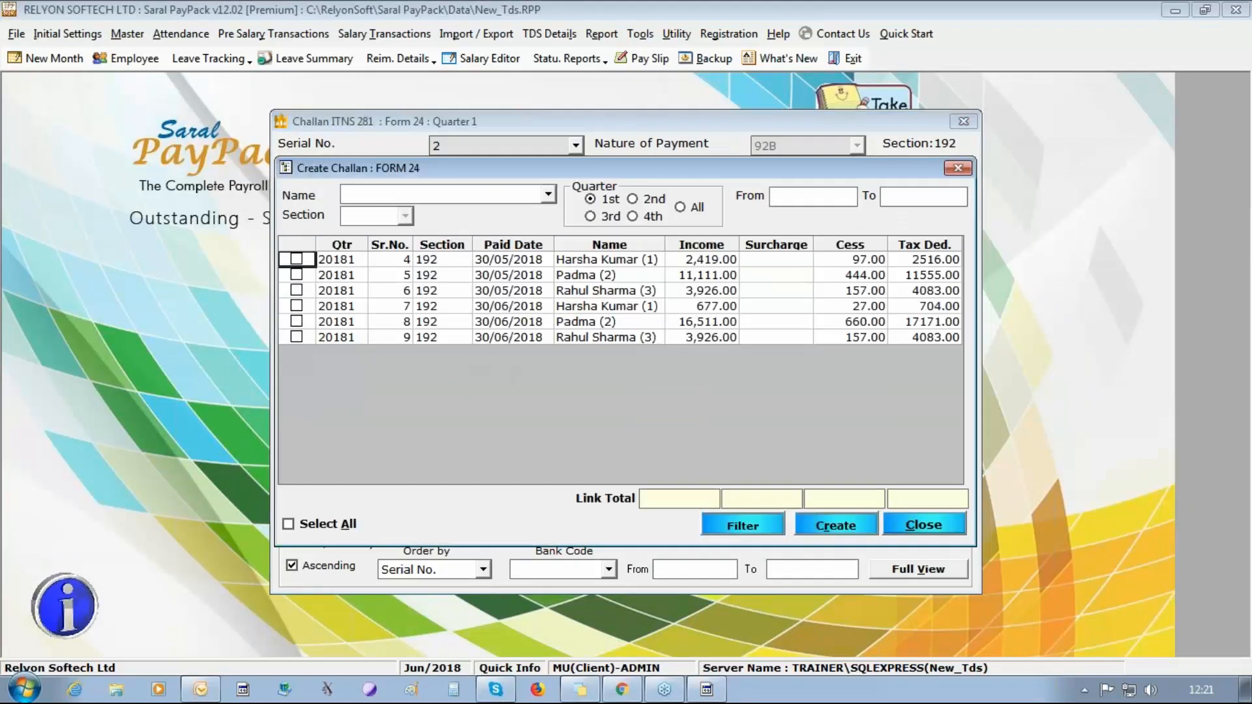
click(780, 196)
text(014/05/2018)
key(Tab)
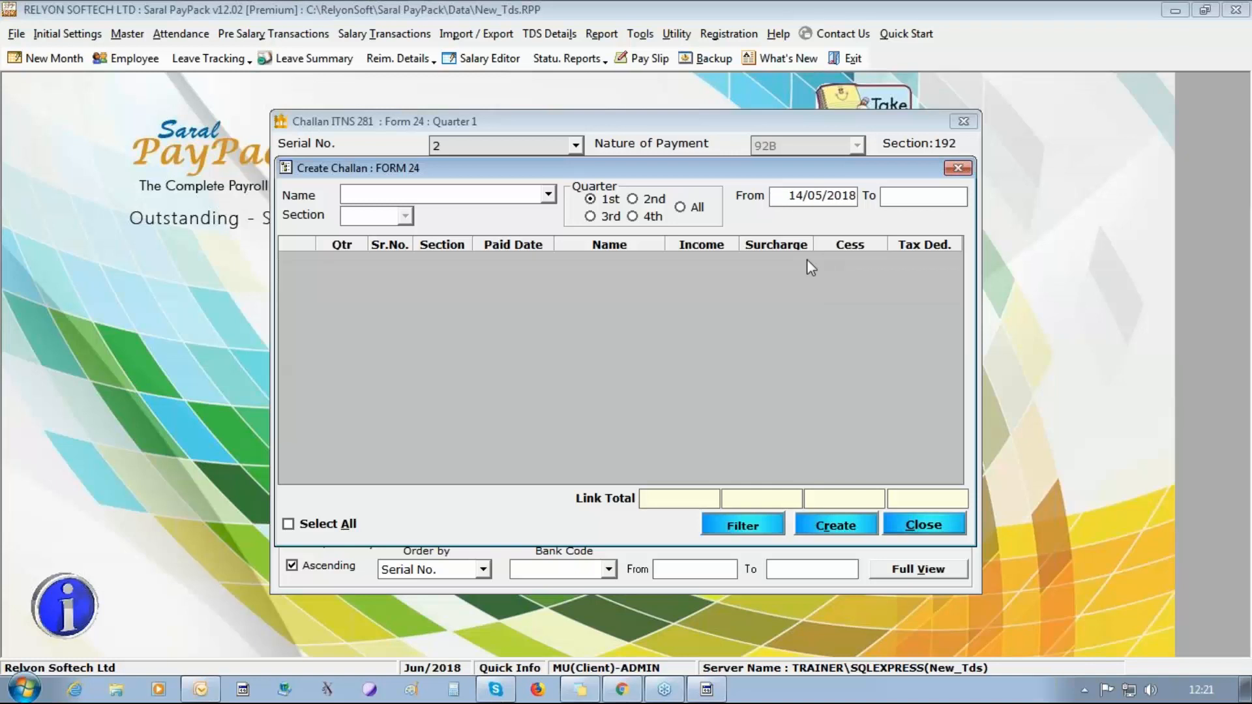
text(30/05/2018)
key(Return)
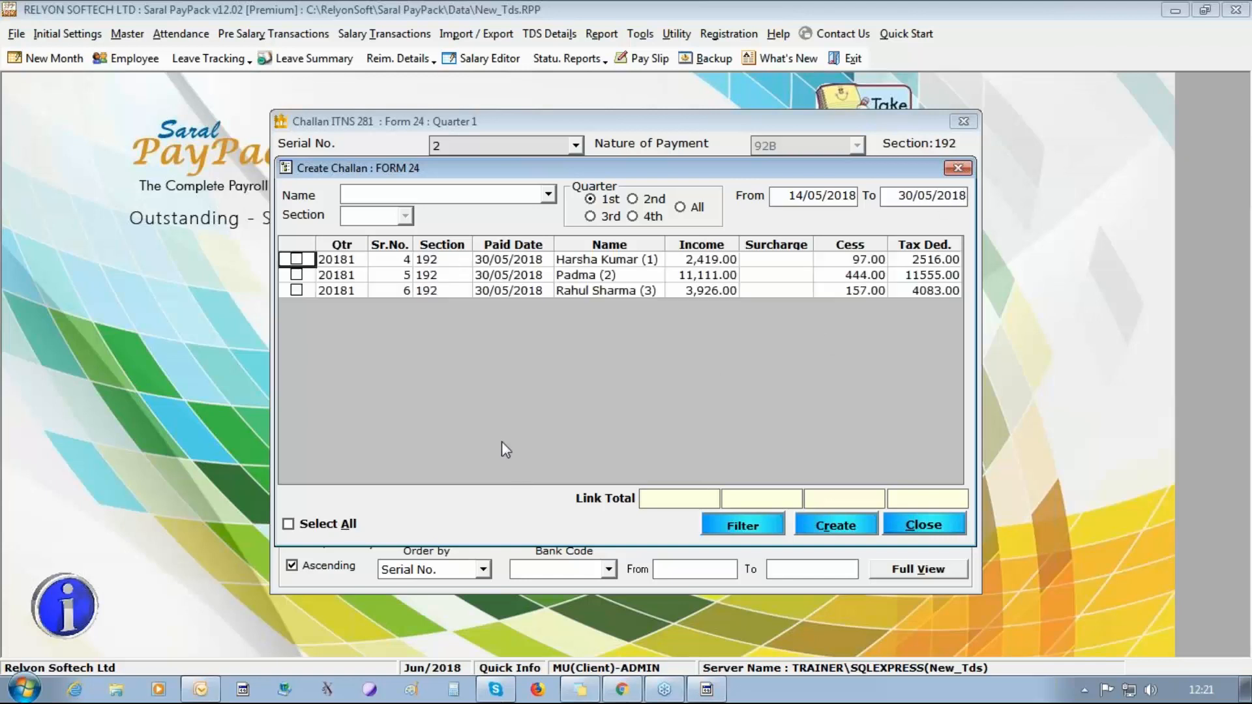
Create the second challan from all listed deductions, with payment type 200-Payable by Taxpayer and mode Cash / E-Payment.
click(320, 526)
click(807, 529)
click(962, 168)
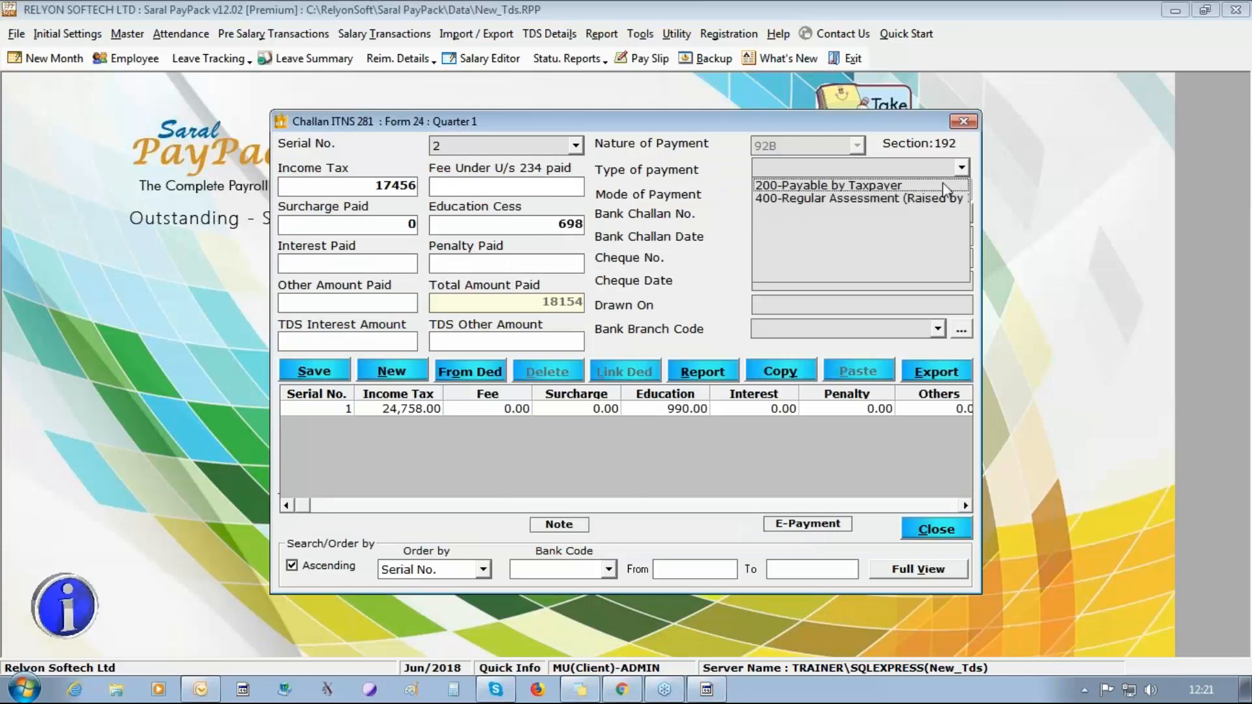
click(867, 185)
click(866, 192)
Enter bank challan number 54654, bank challan date 07/06/2018 and branch code 1231231, and save the second challan.
click(864, 214)
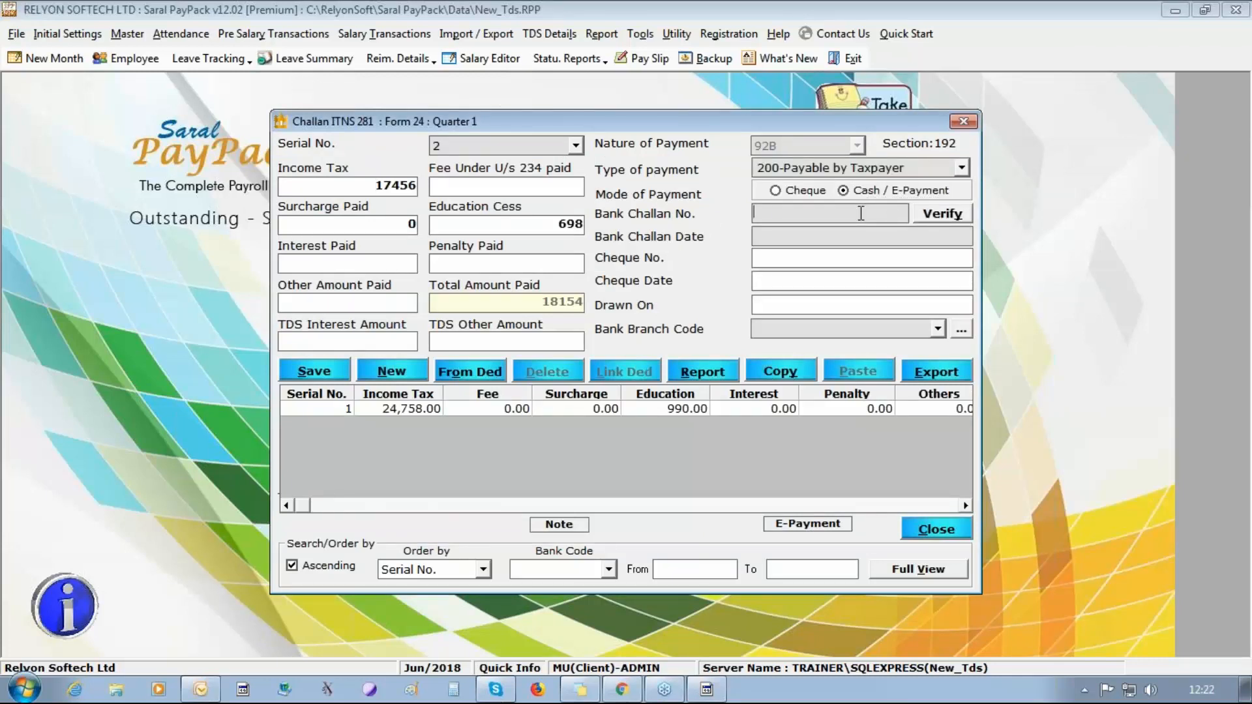
text(54654)
click(935, 235)
text(07/06/20)
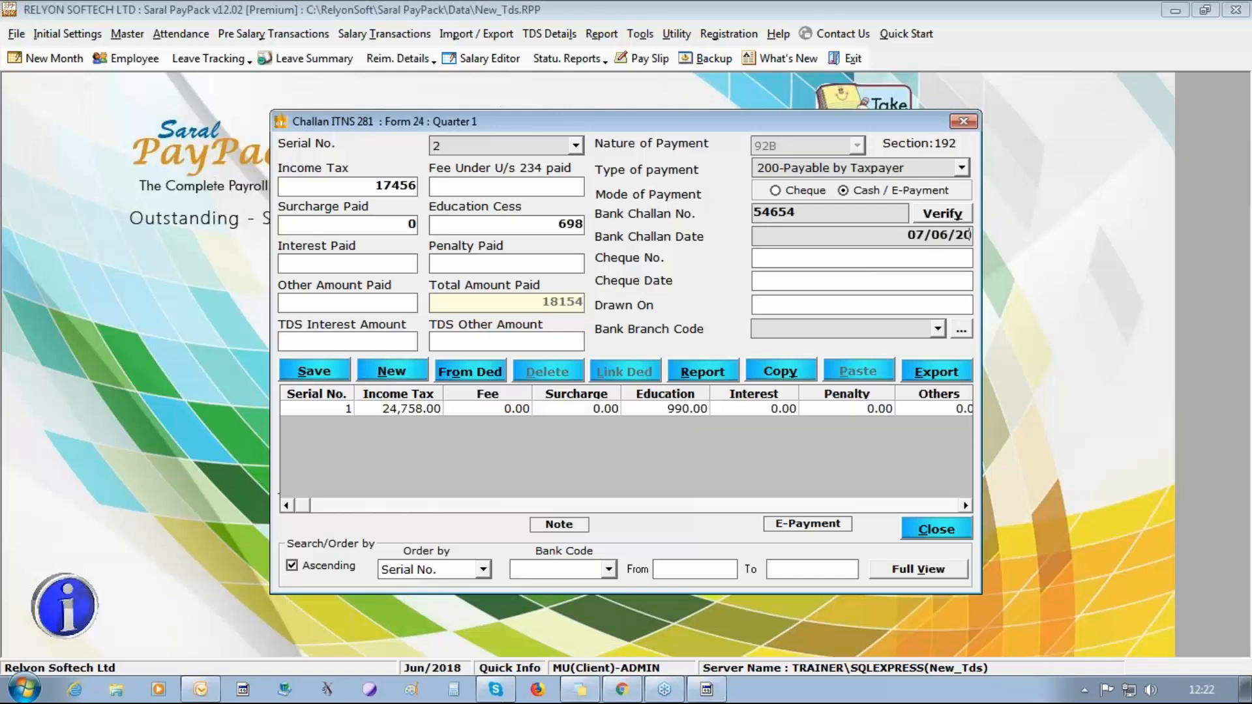
text(18)
click(938, 328)
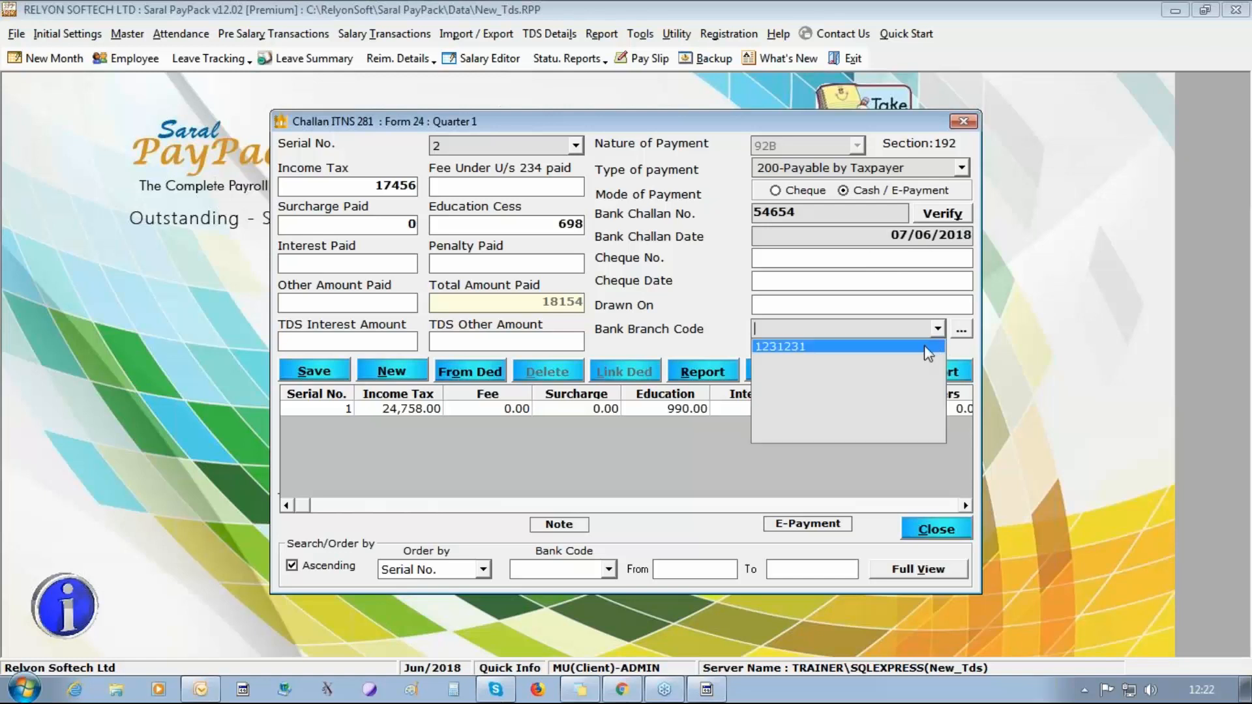
click(848, 347)
click(336, 373)
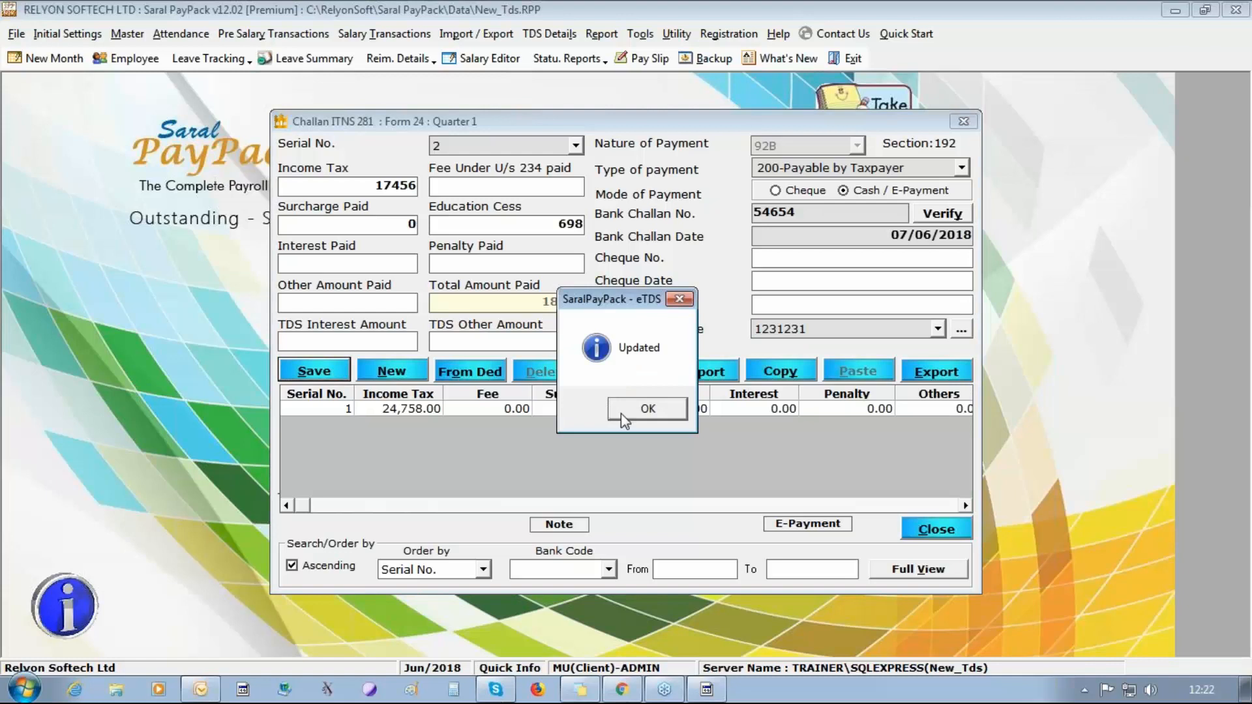
click(624, 417)
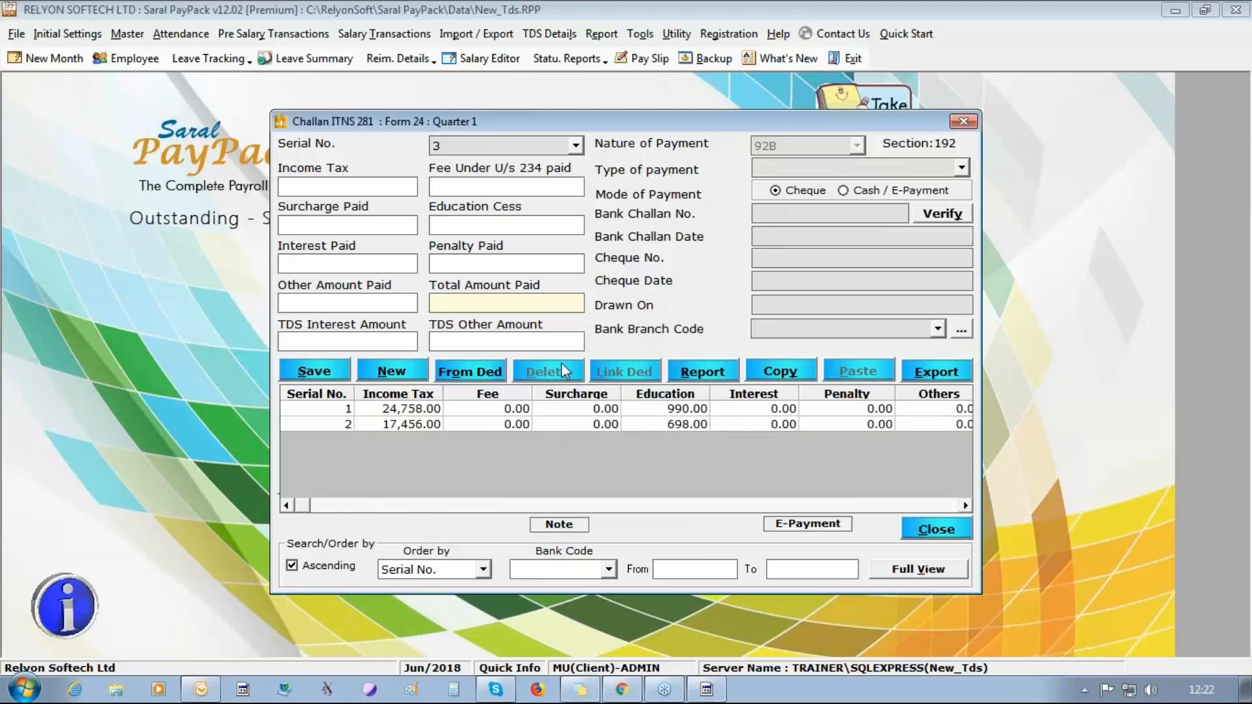
Create the third challan from all remaining deductions, with payment type 200-Payable by Taxpayer and mode Cash / E-Payment.
click(496, 371)
click(329, 524)
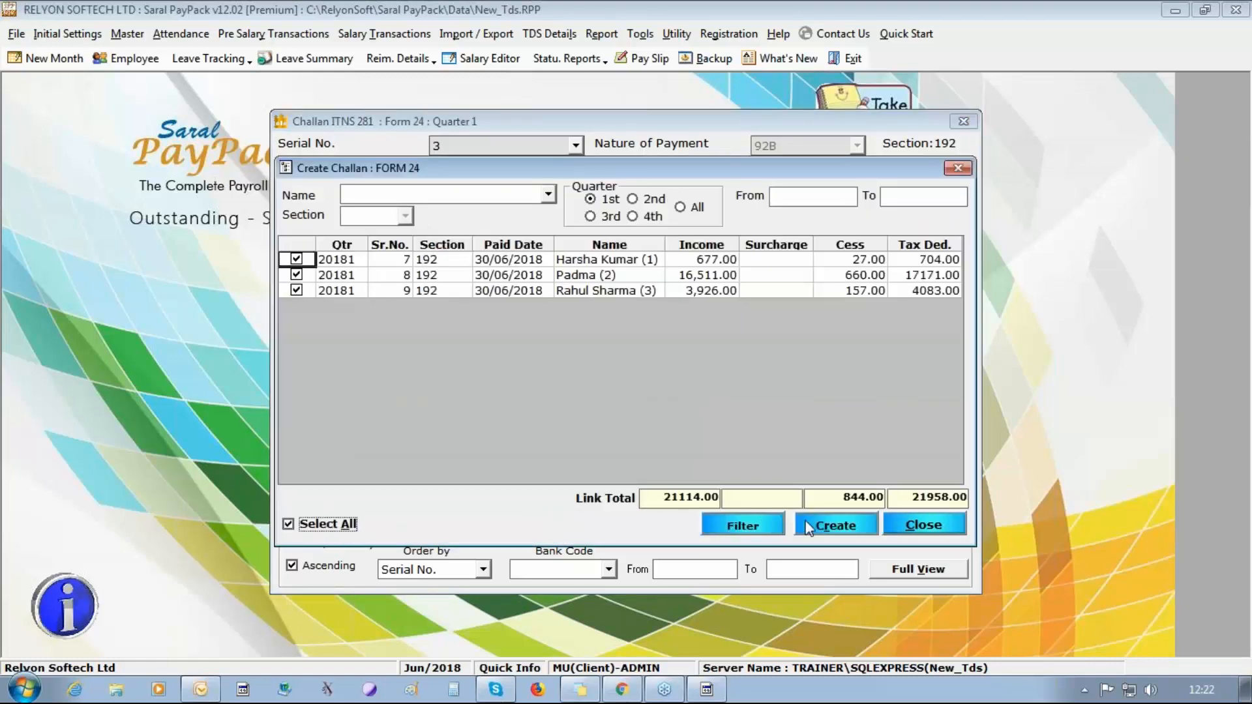
click(833, 525)
click(930, 173)
click(870, 187)
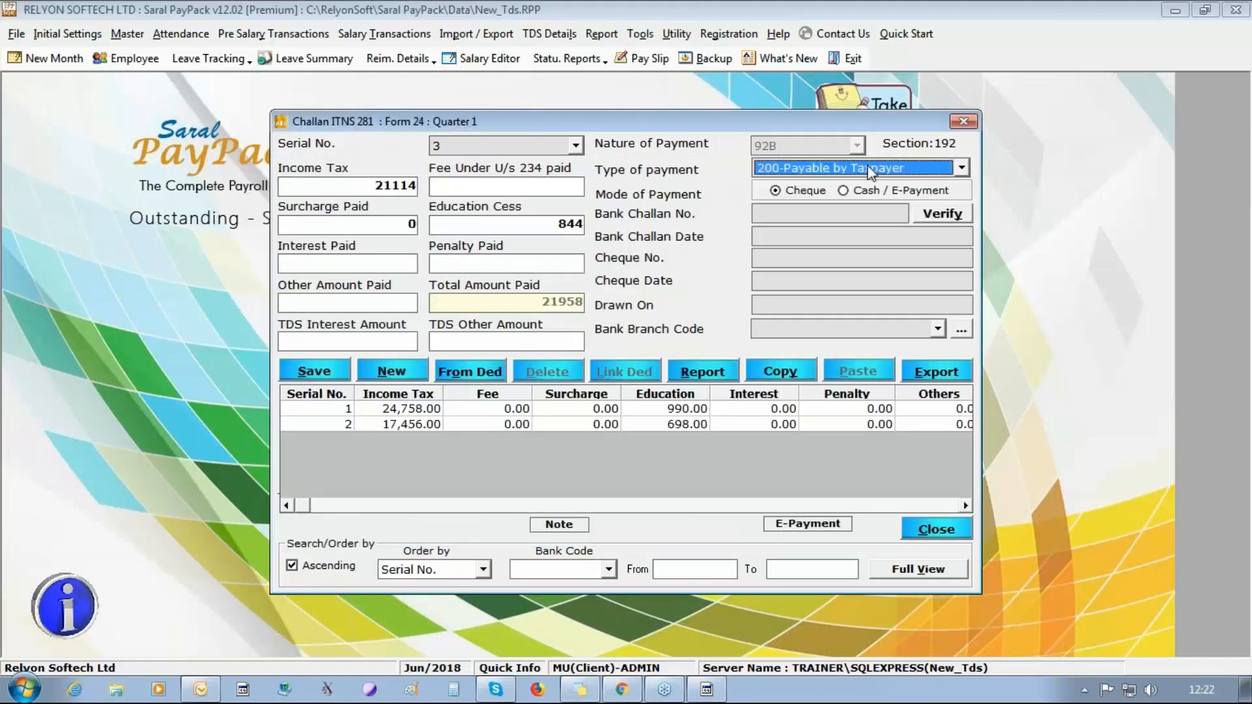
click(860, 188)
Set the third challan's bank challan number to 45641.
click(865, 212)
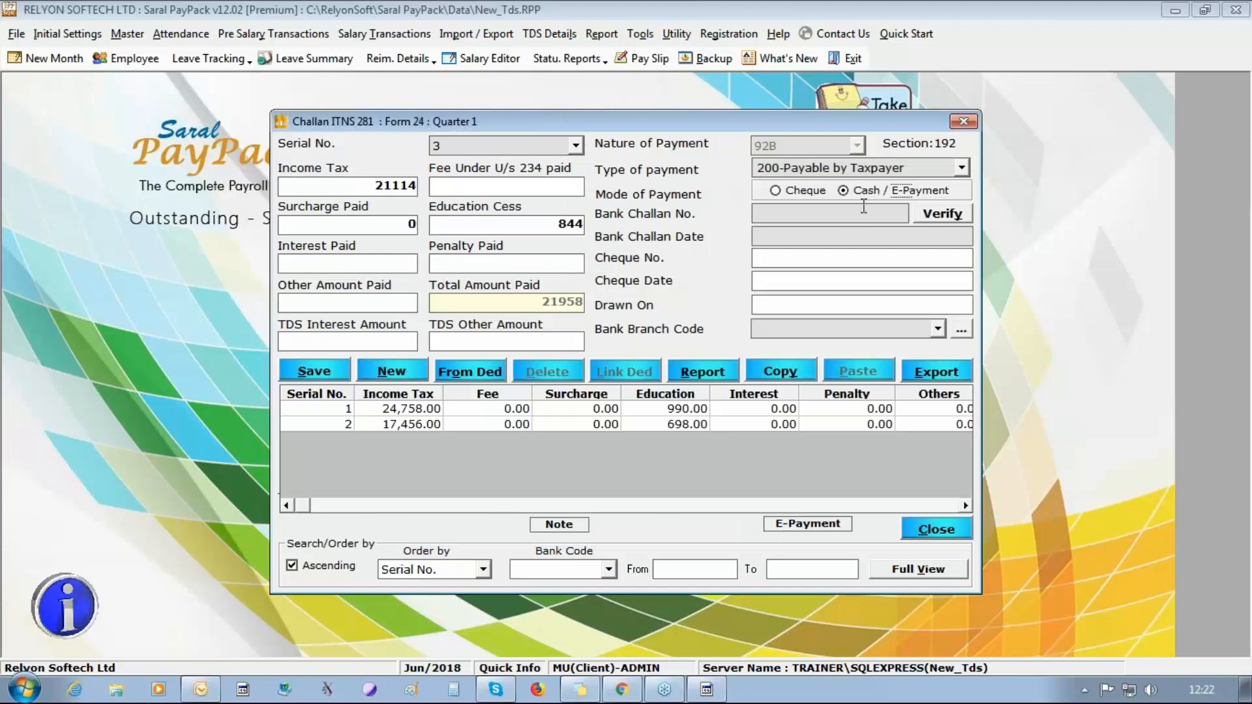
text(45645)
key(Tab)
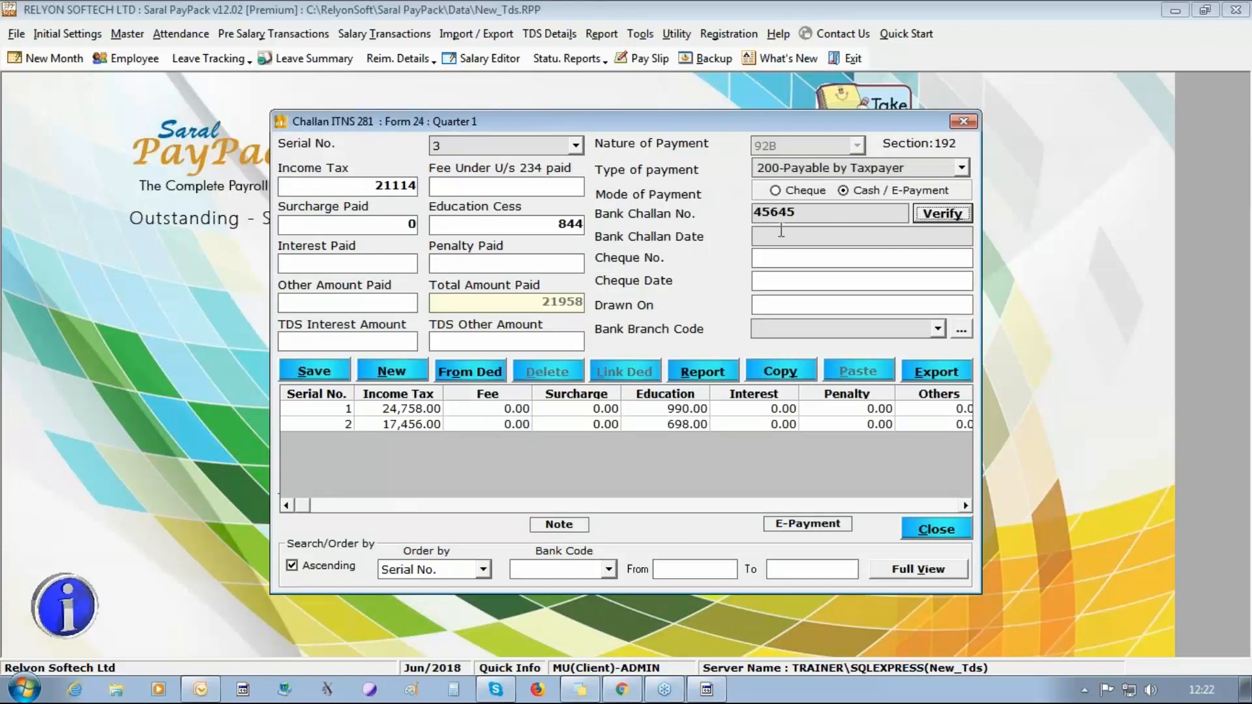
click(809, 210)
key(BackSpace)
text(1)
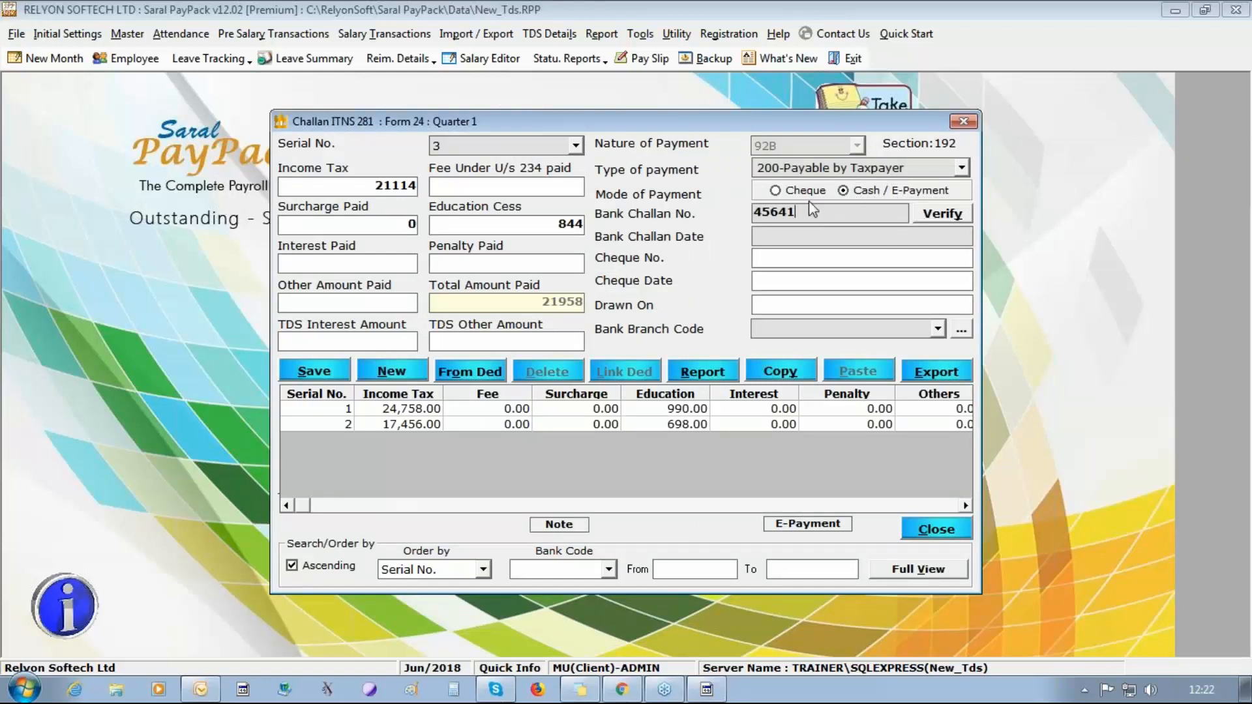
Set the third challan's bank challan date to 07/07/2018 and branch code to 1231231, and save it.
click(797, 235)
text(07/07/2018)
click(938, 329)
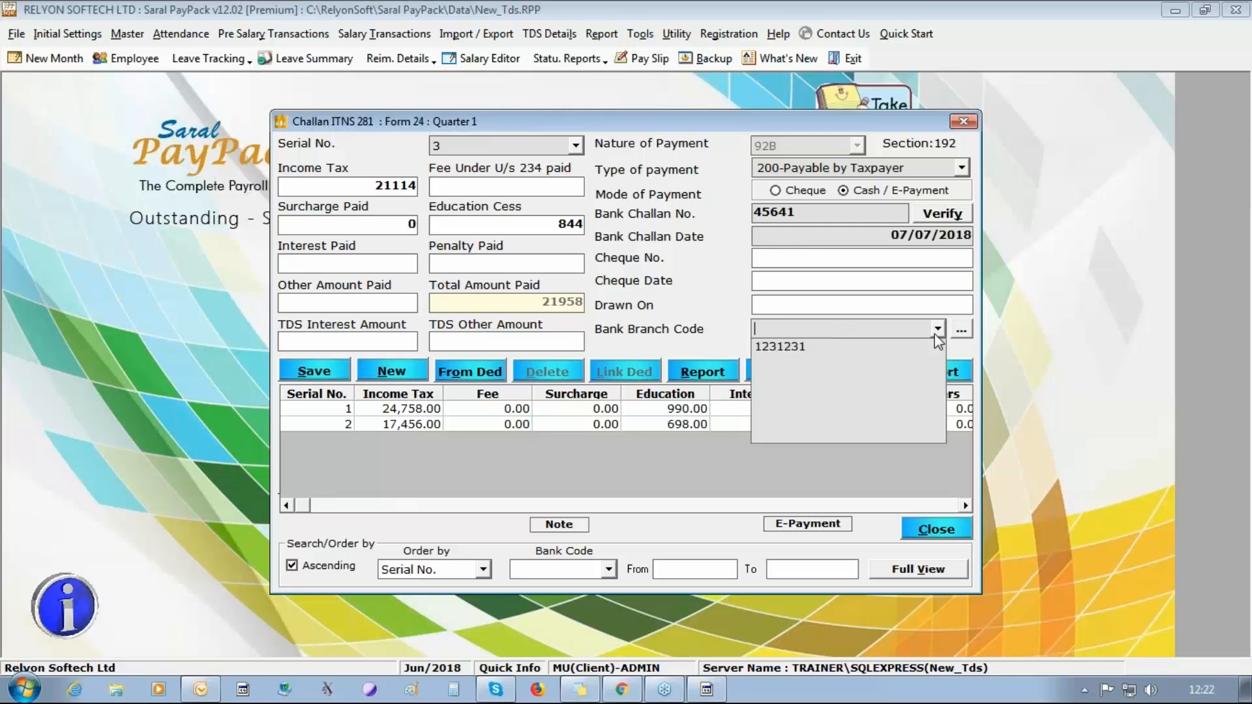
click(921, 352)
click(308, 377)
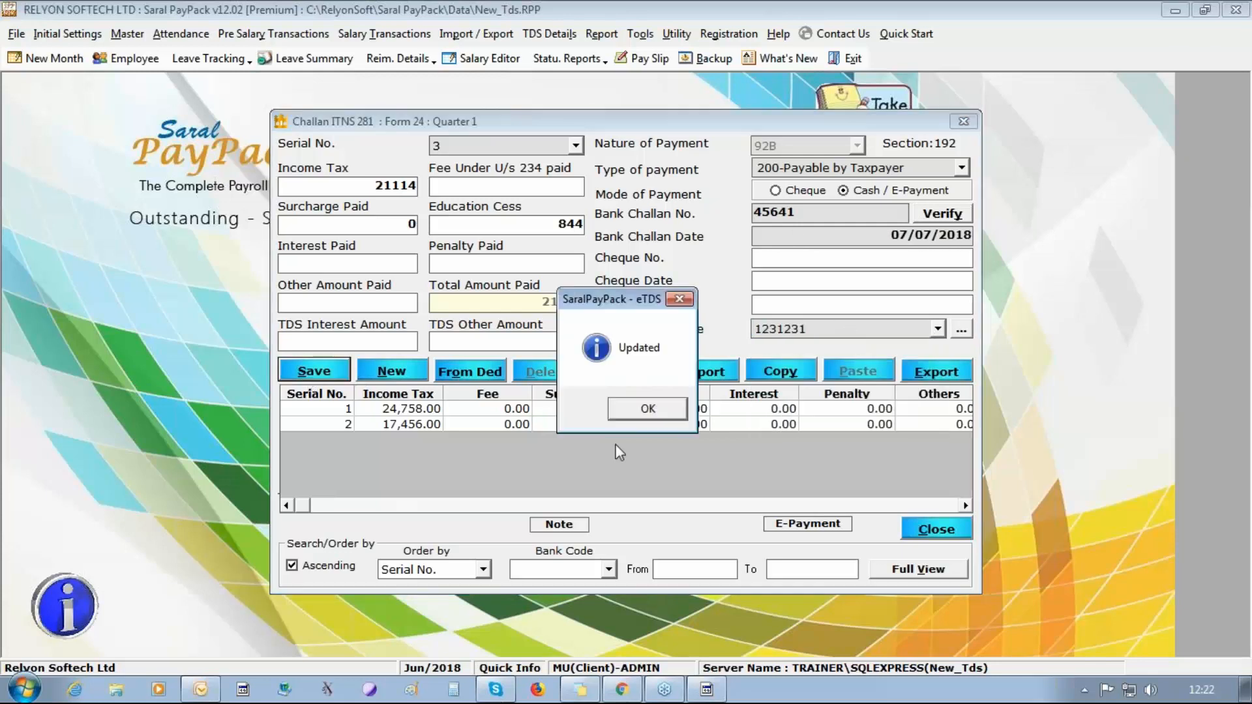
click(649, 408)
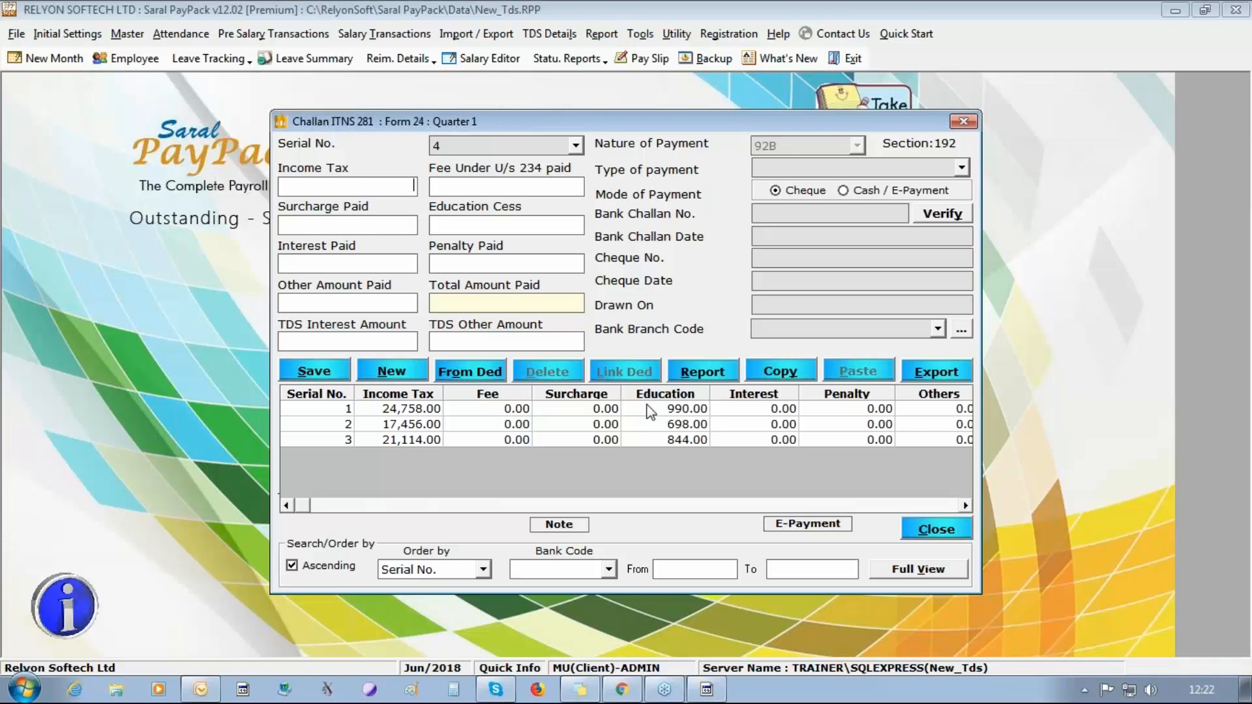
Close the challan entry and examine each of the three employees' deduction and linked challan details in the TDS ported/linked information.
click(920, 533)
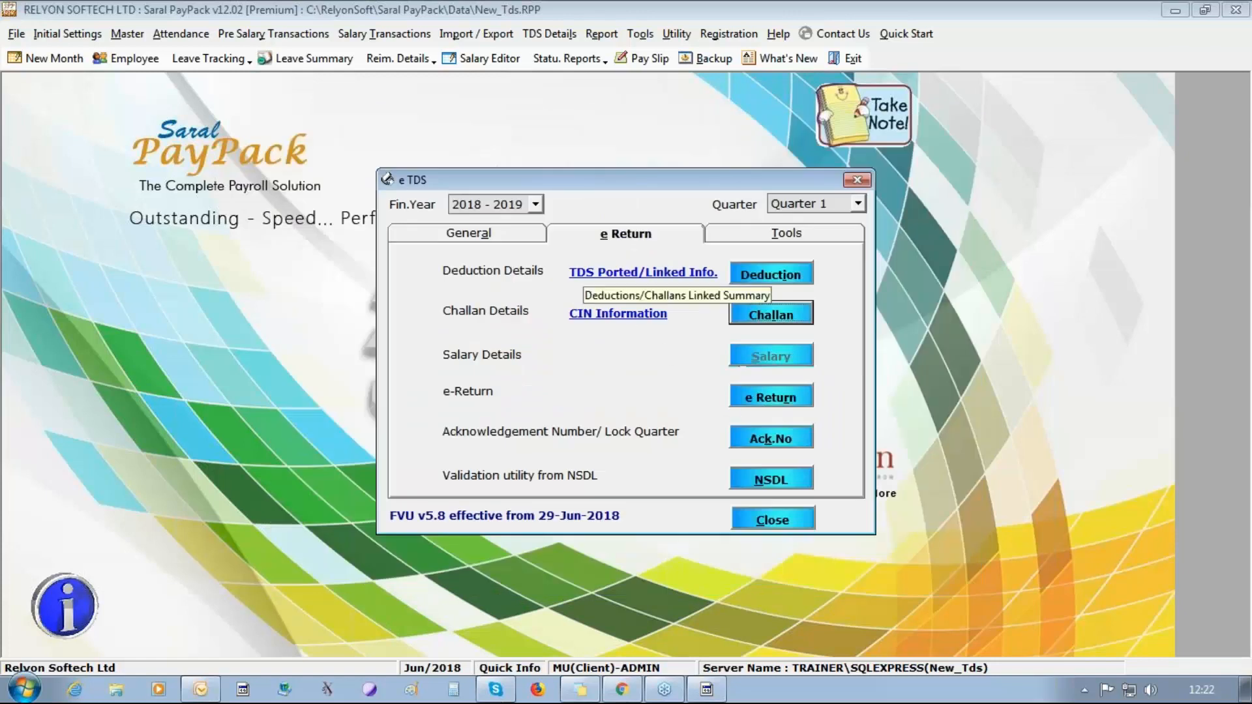
click(585, 273)
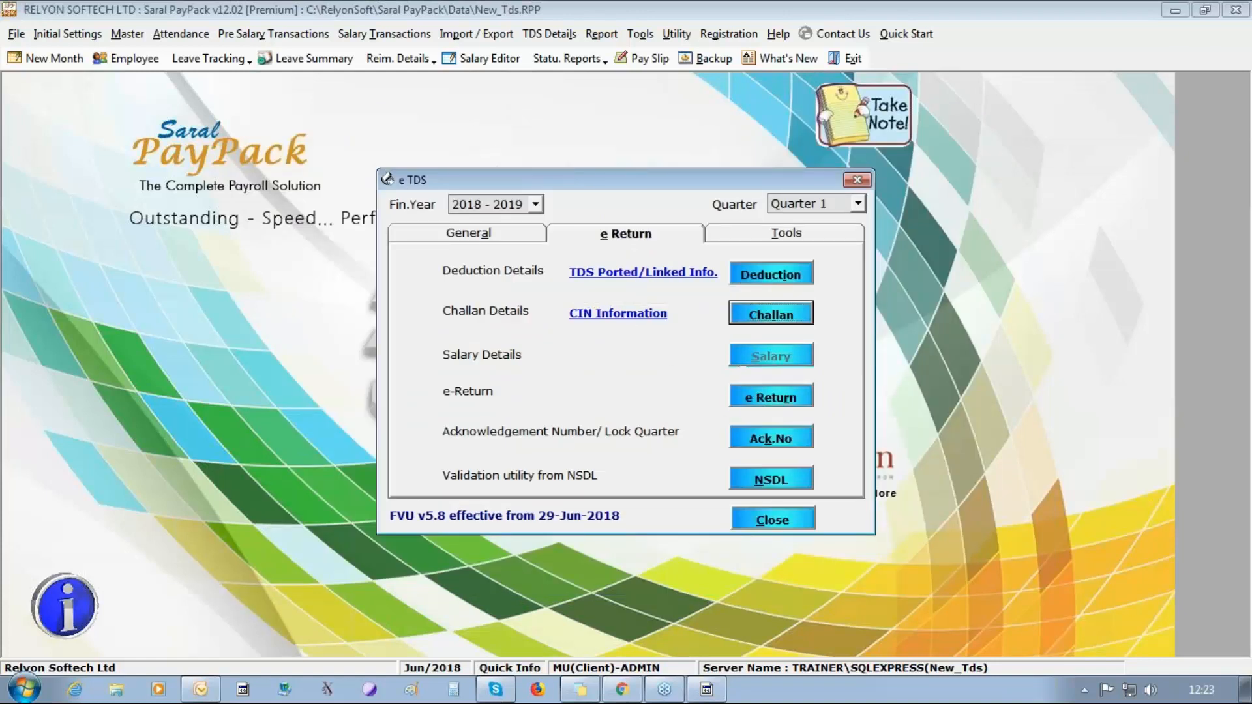
double_click(868, 184)
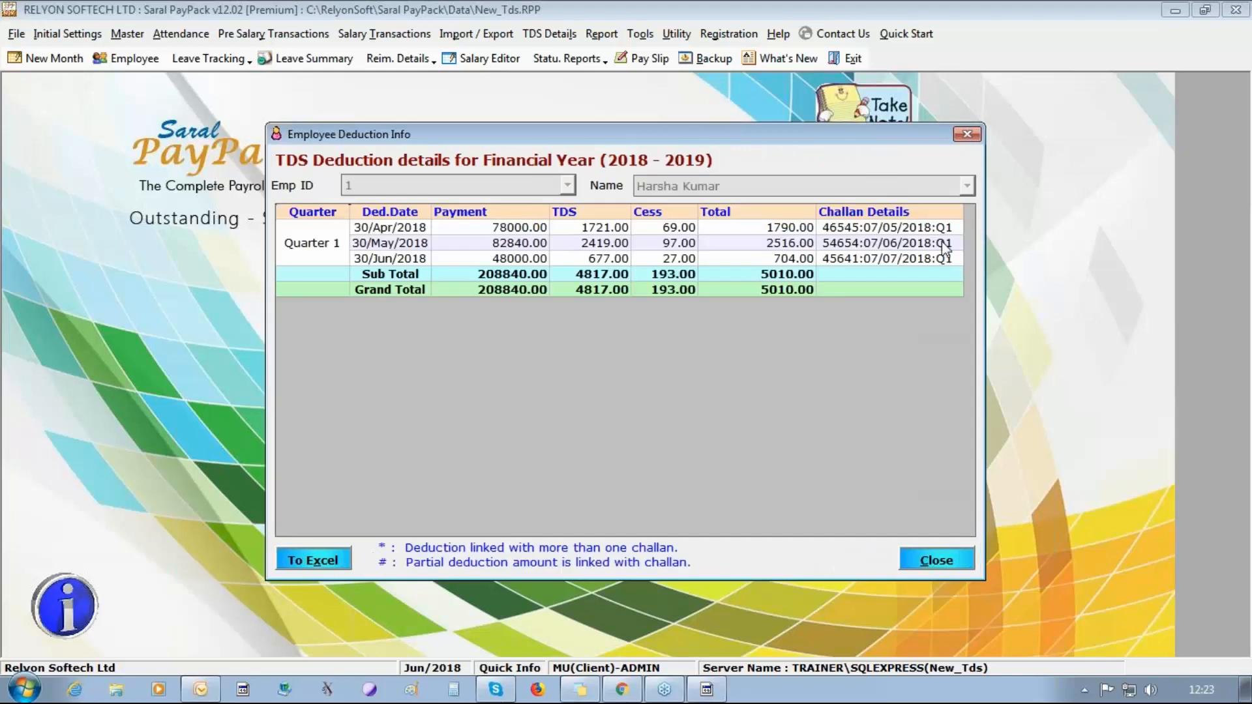
click(937, 560)
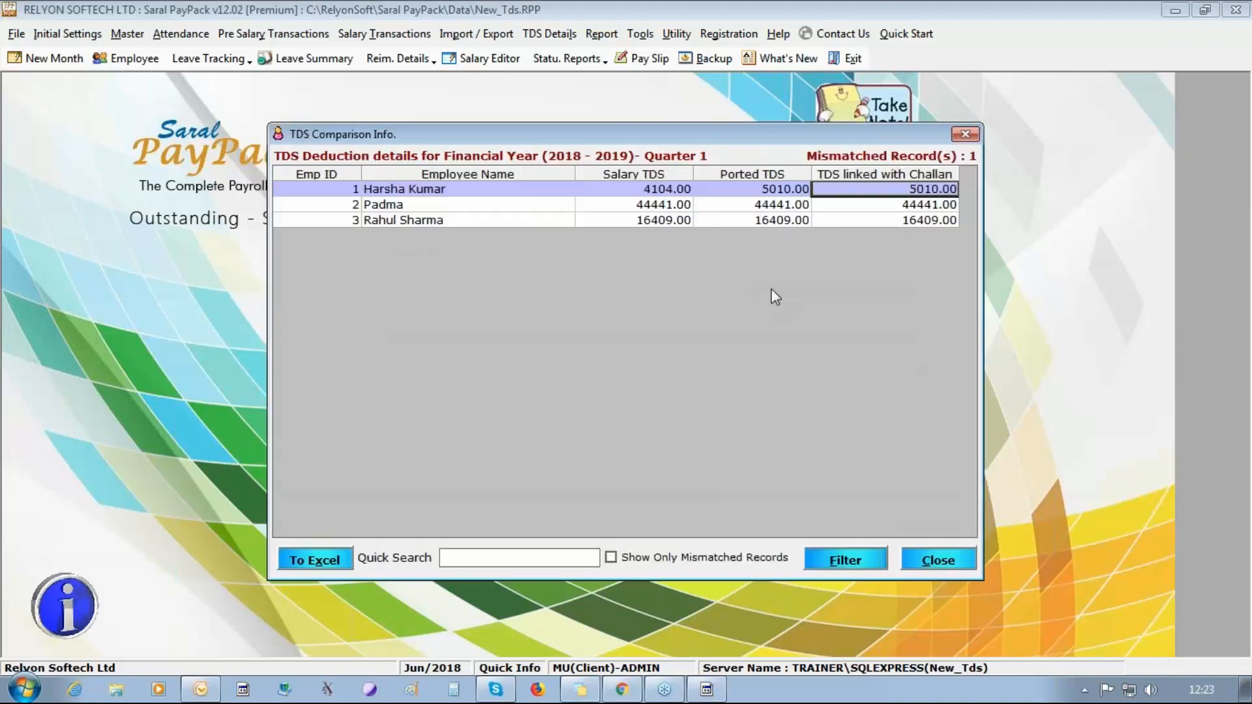
click(809, 204)
double_click(810, 204)
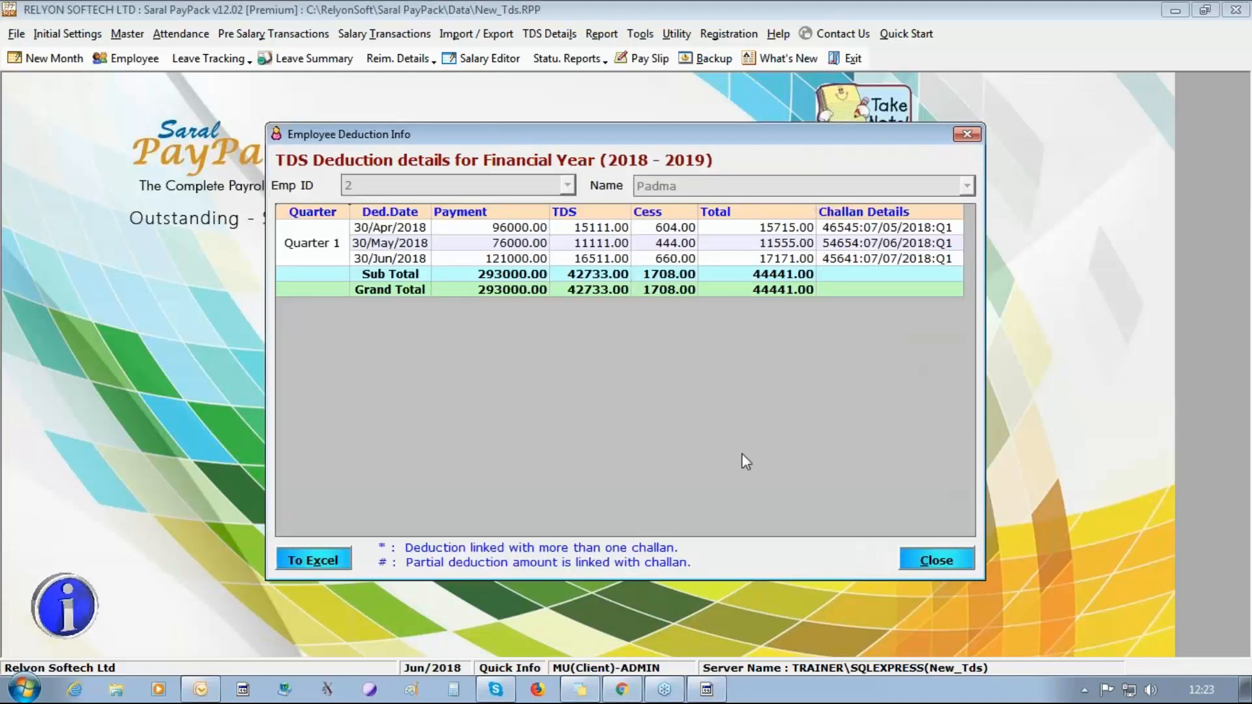
click(933, 560)
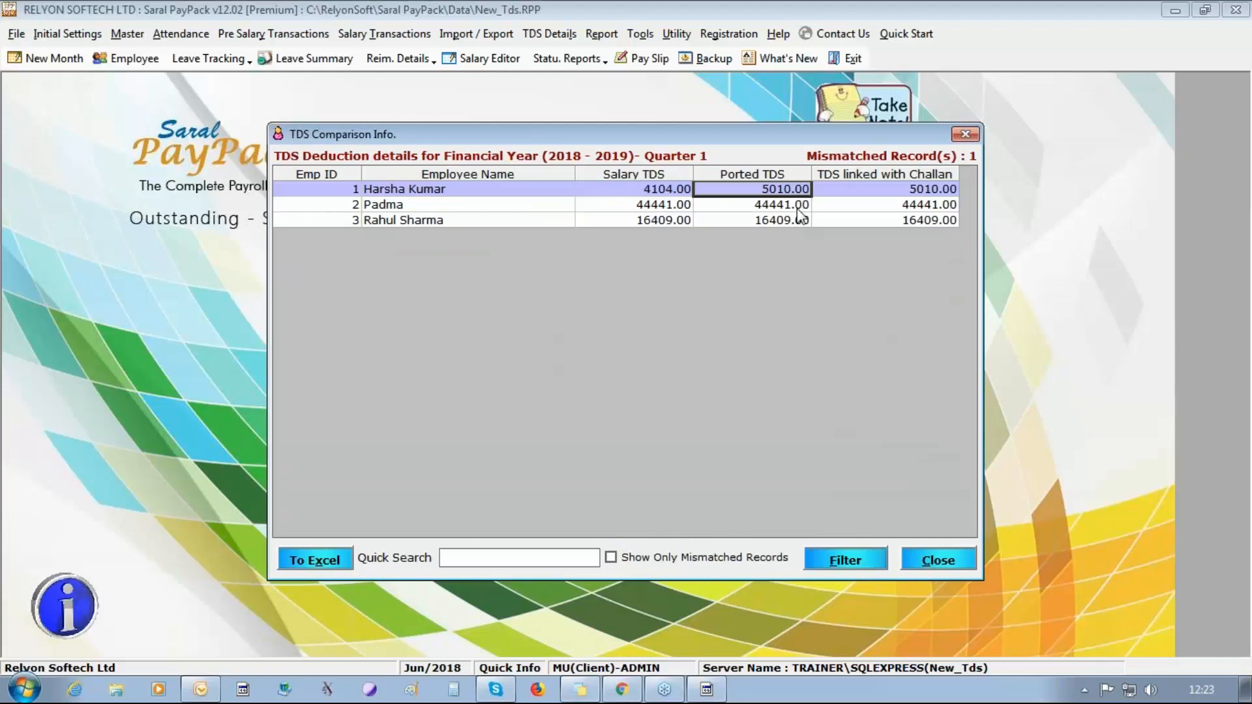
click(805, 224)
double_click(805, 222)
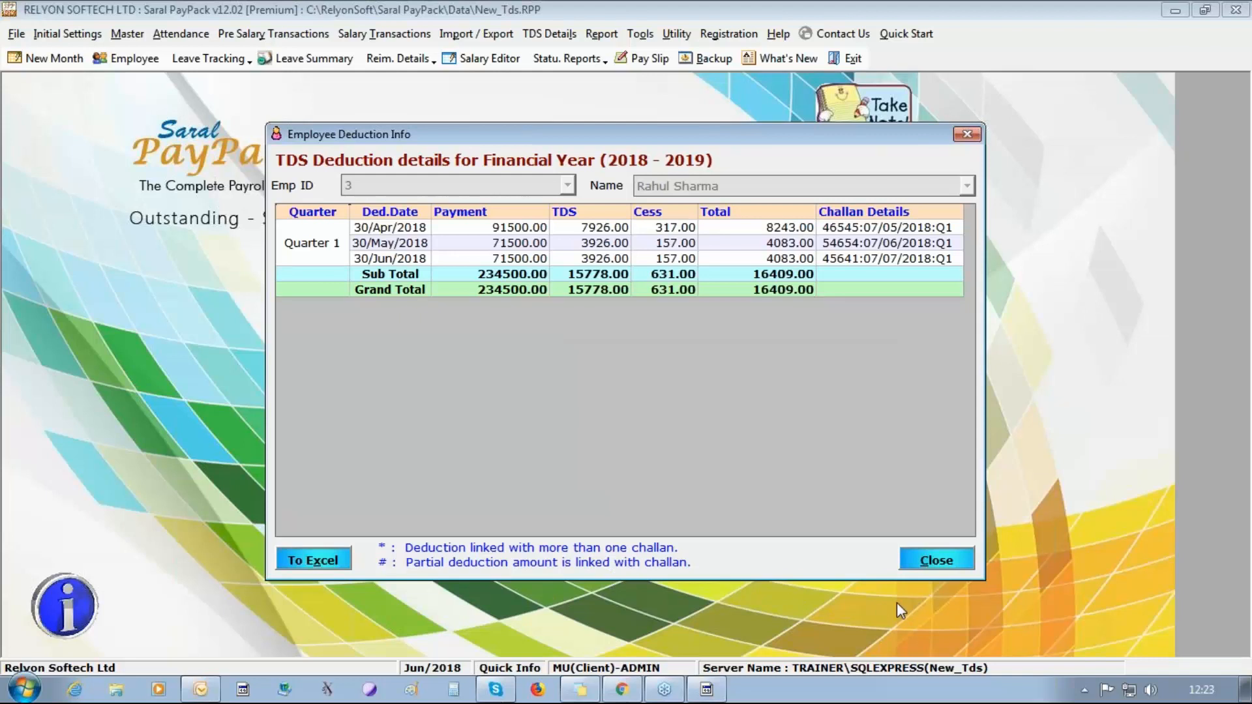
click(943, 563)
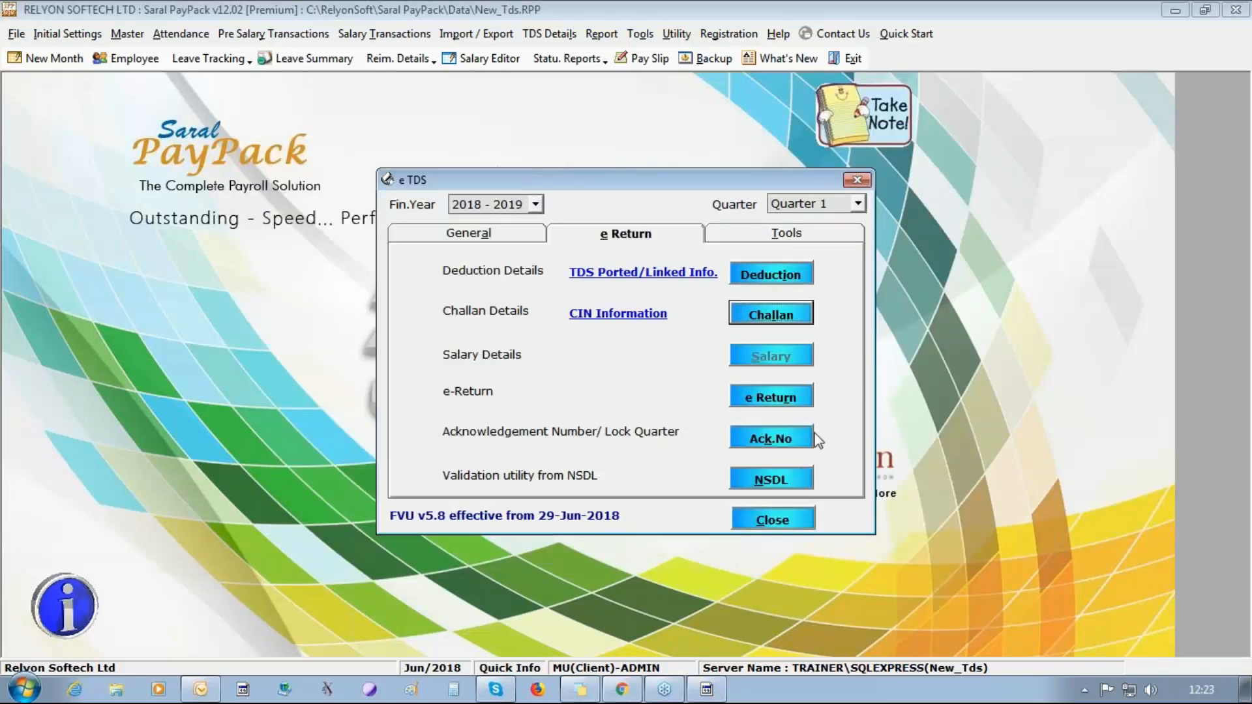
Open the Quarter 1 e-Return form and download the challan input file, entering the captcha text.
click(808, 400)
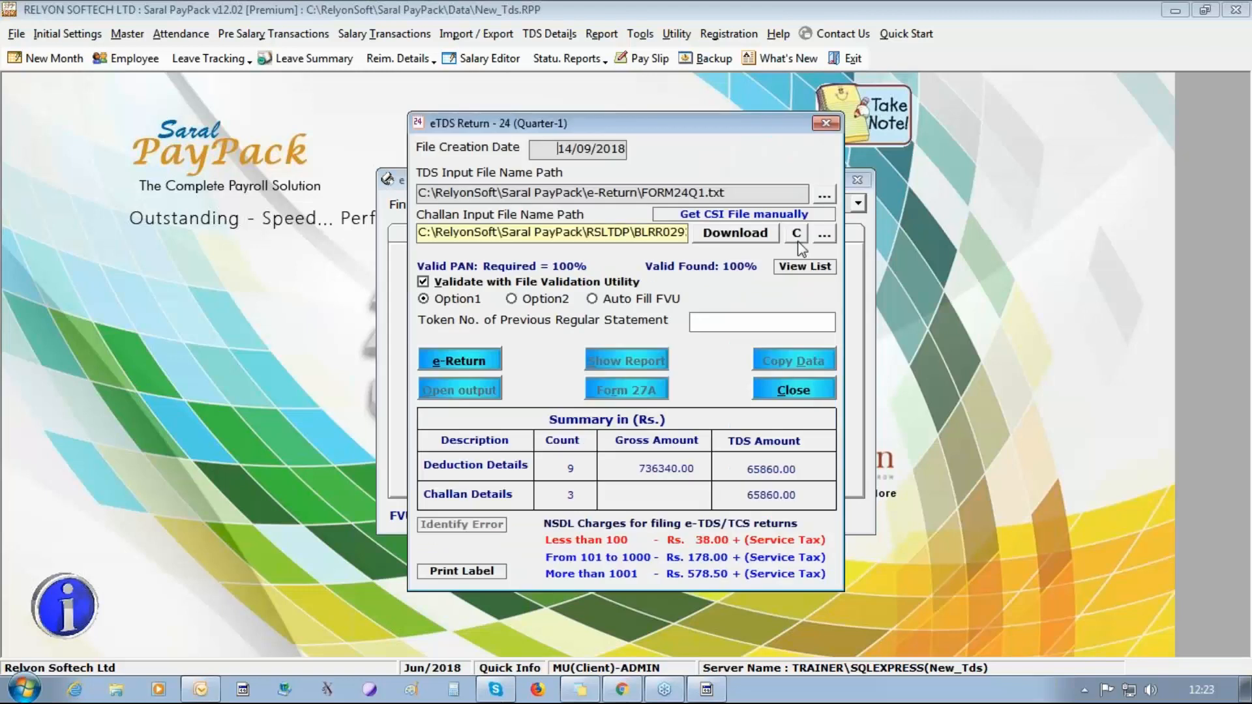
click(731, 236)
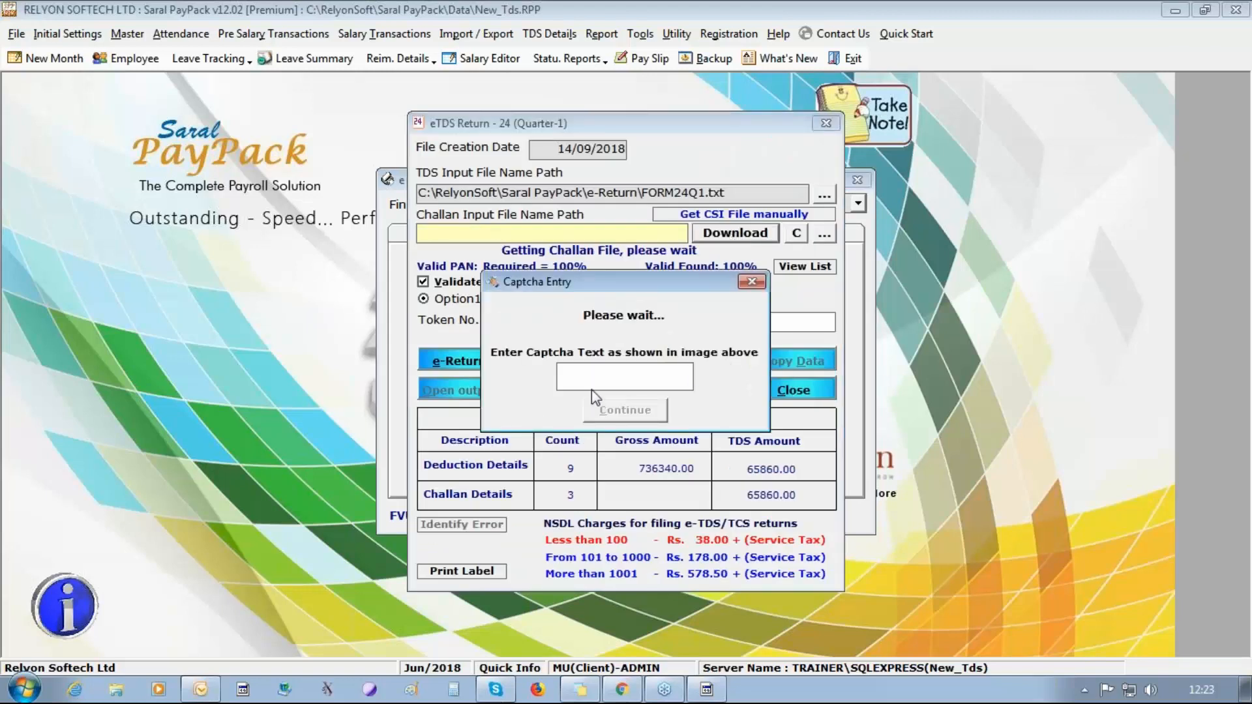
text(V)
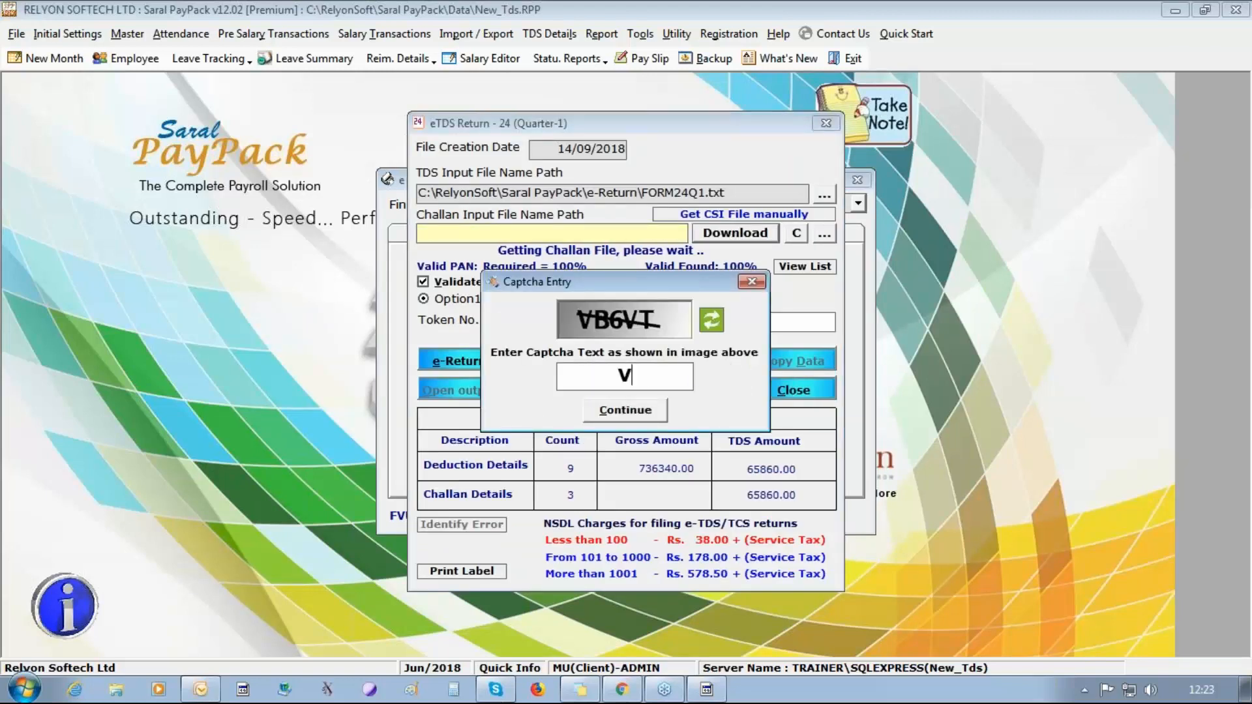
text(B6VT)
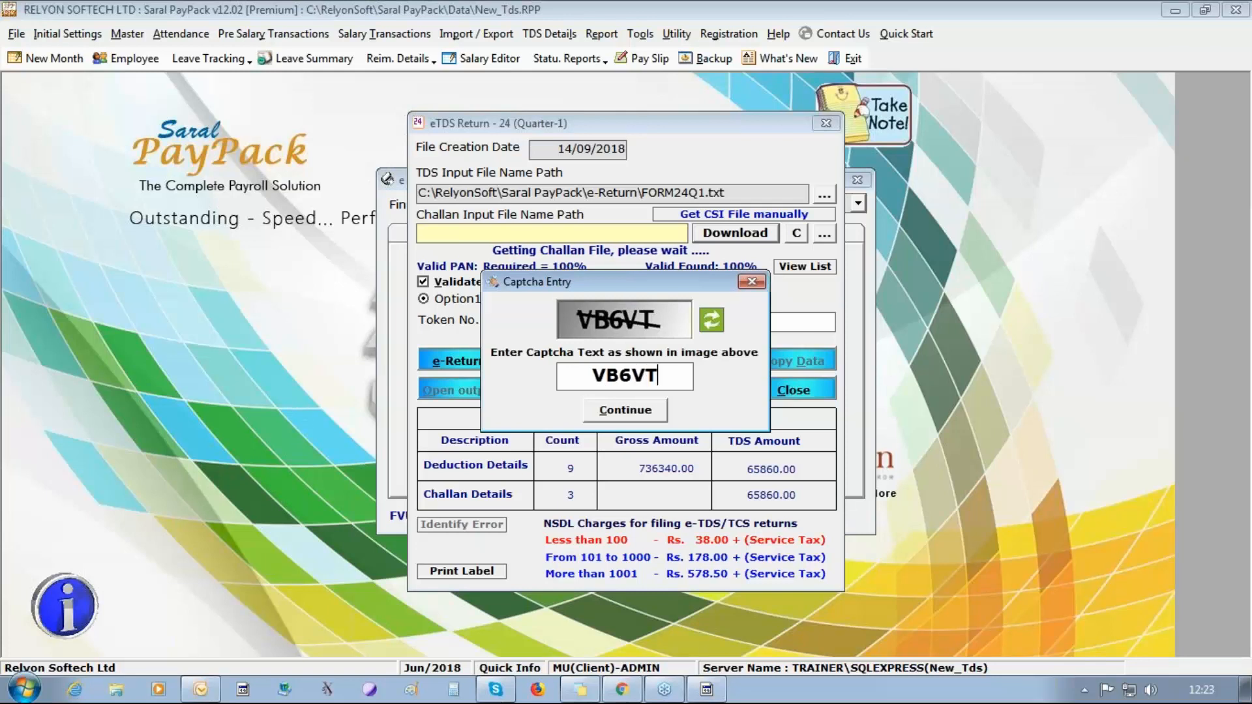
click(633, 411)
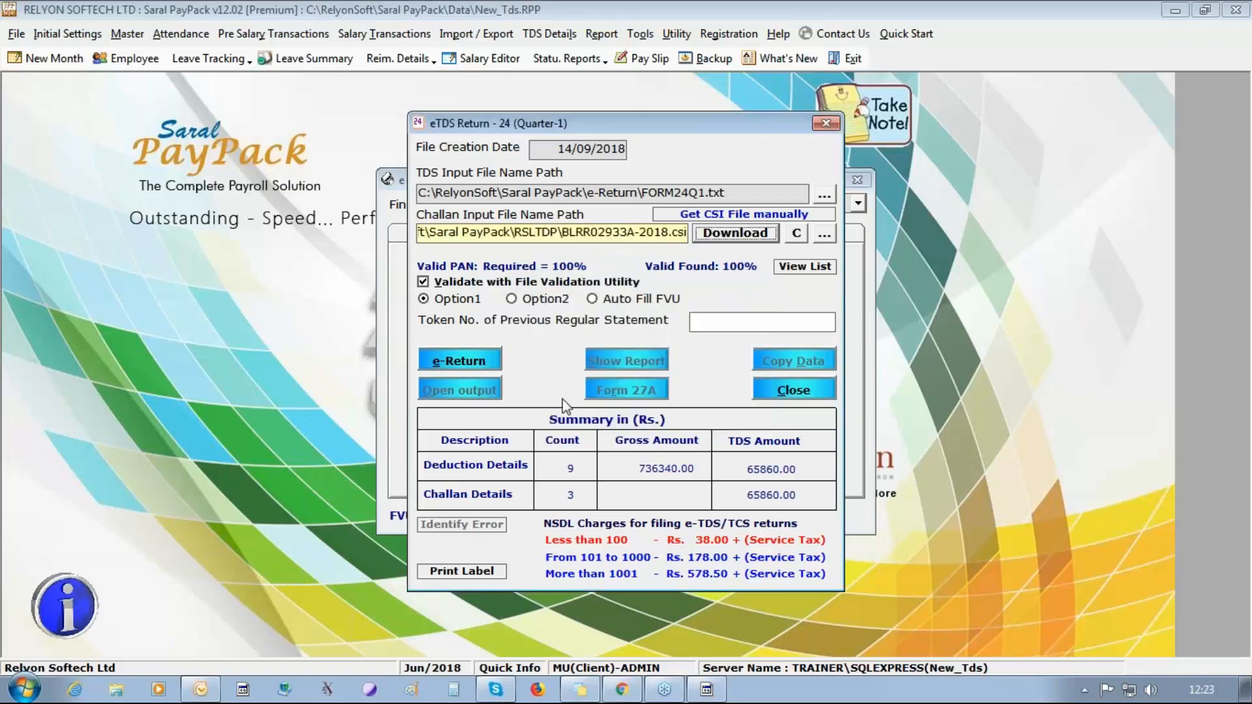
Generate and validate the Form 24 e-return, continuing without a previous statement's token number and acknowledging the validation messages.
click(460, 365)
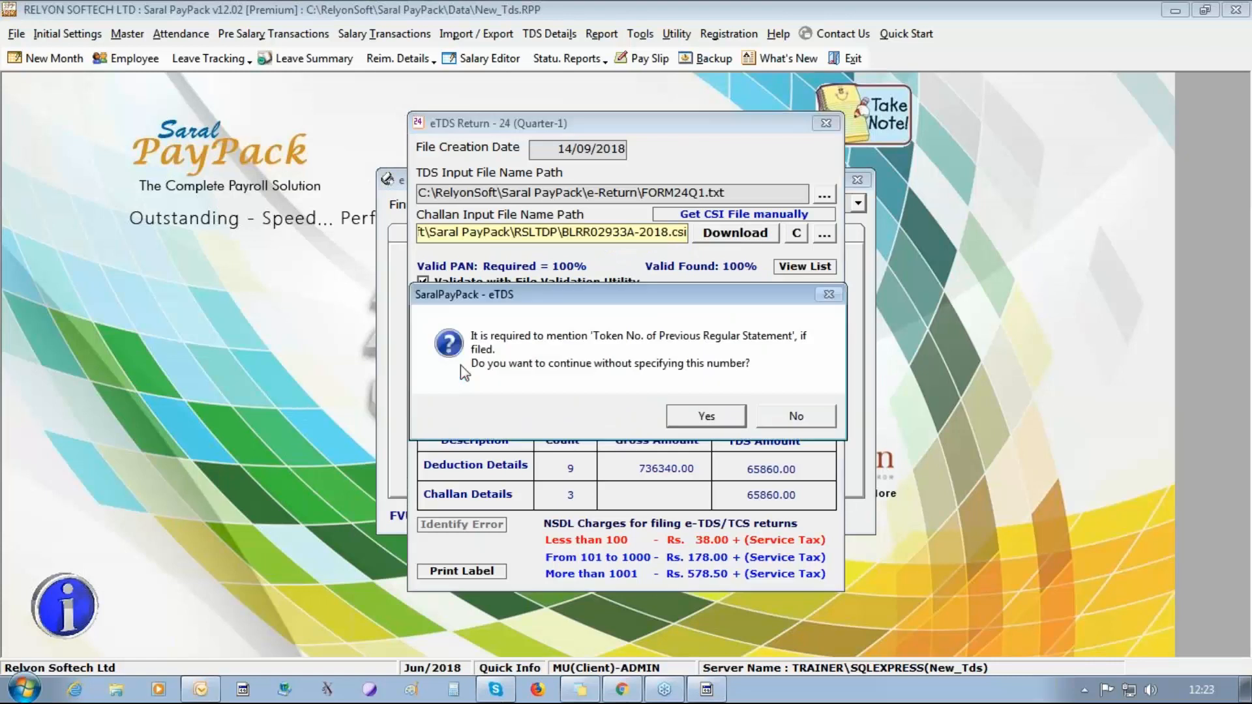
click(694, 419)
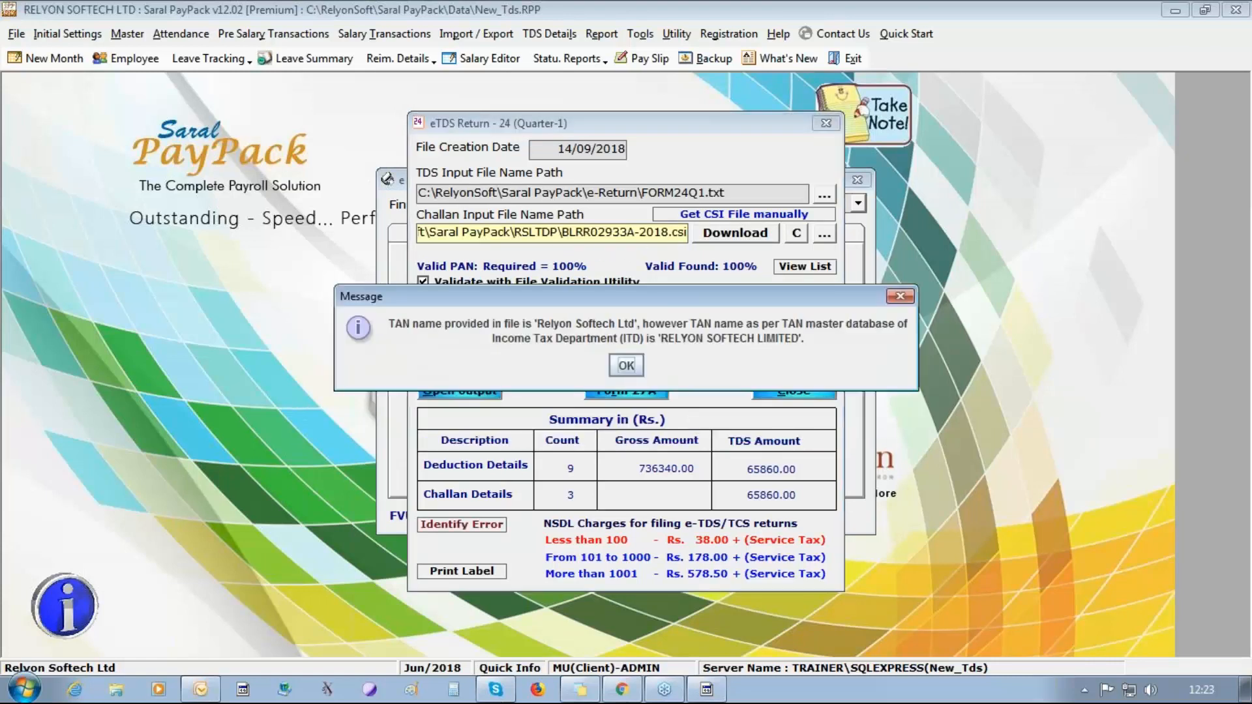
click(634, 367)
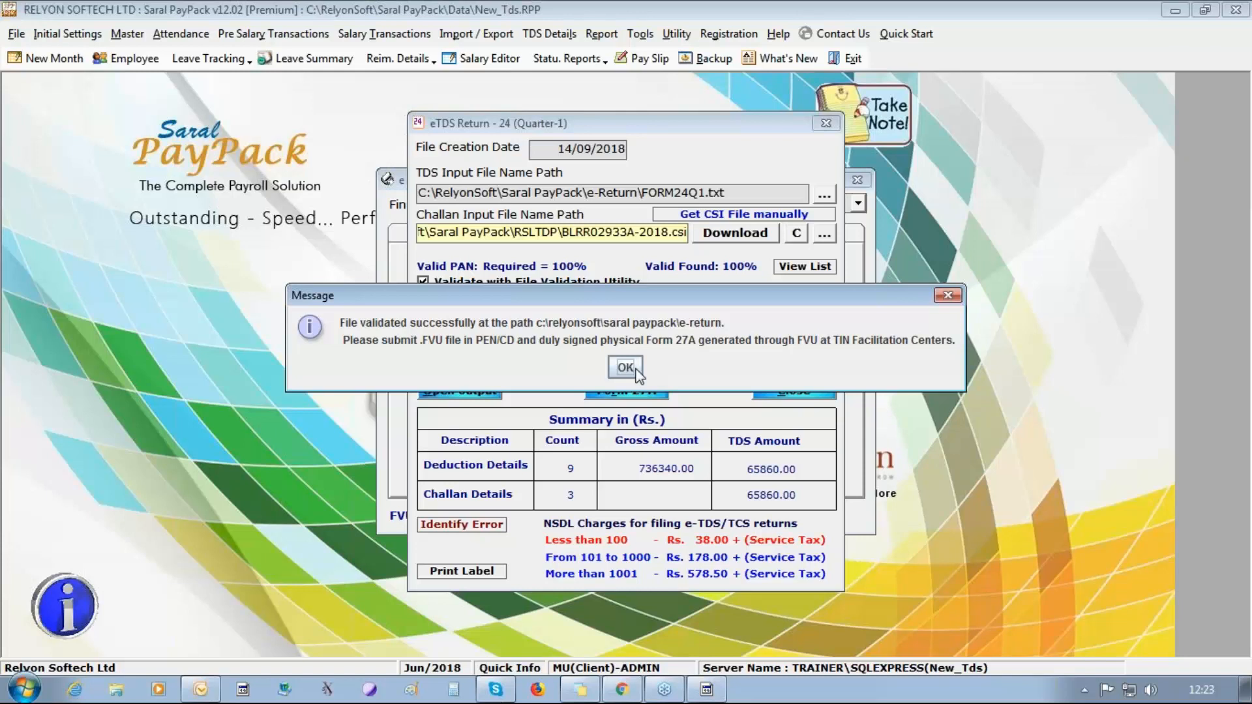
click(626, 368)
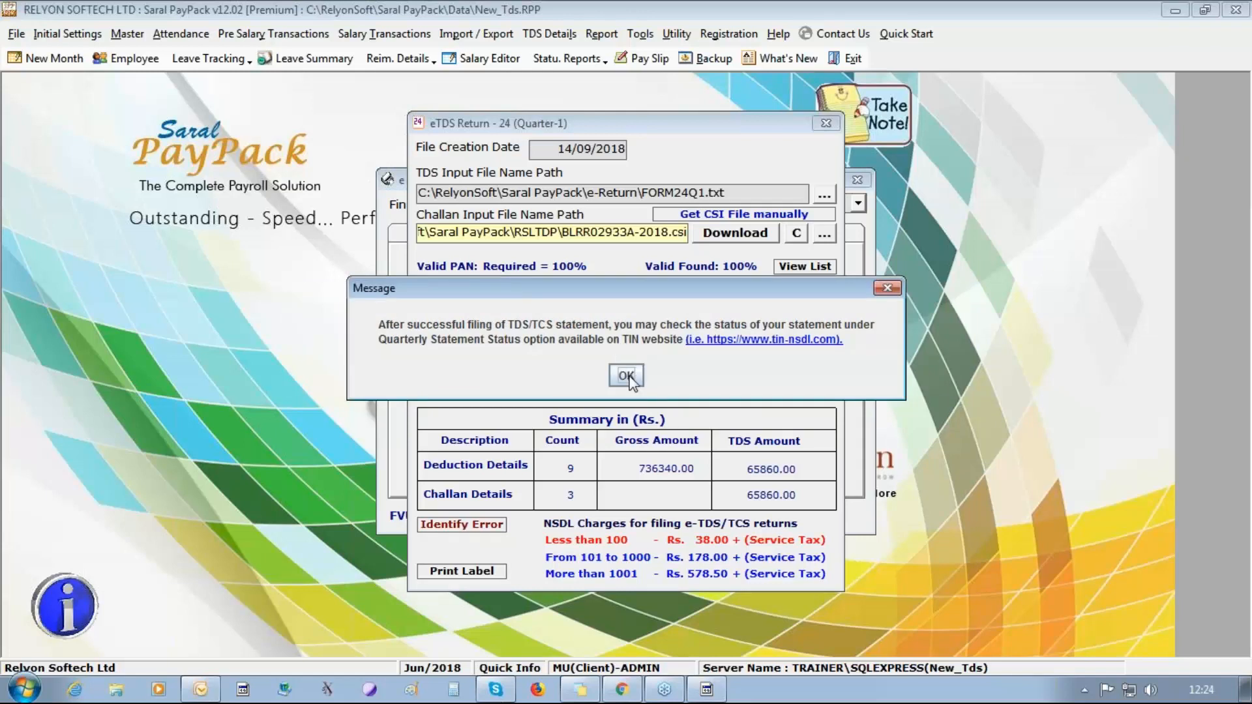
click(626, 376)
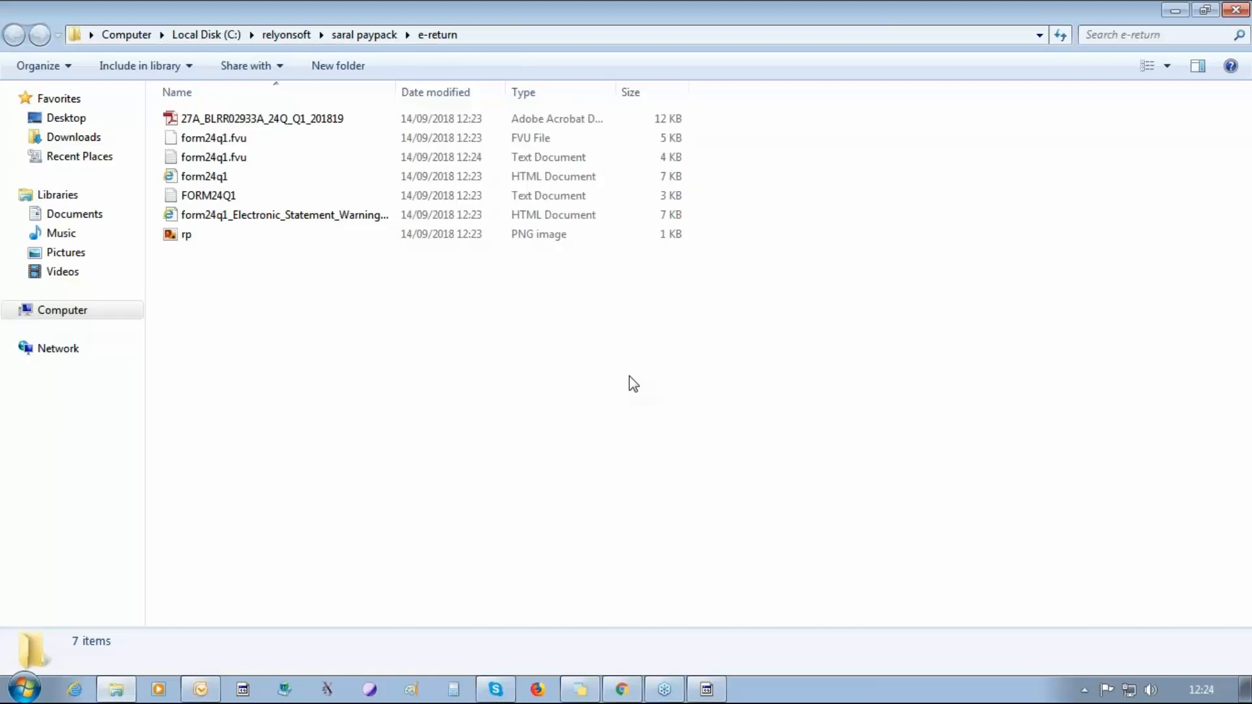
Check the e-return output folder's path, the Form 27A PDF and the form24q1 FVU file.
click(492, 37)
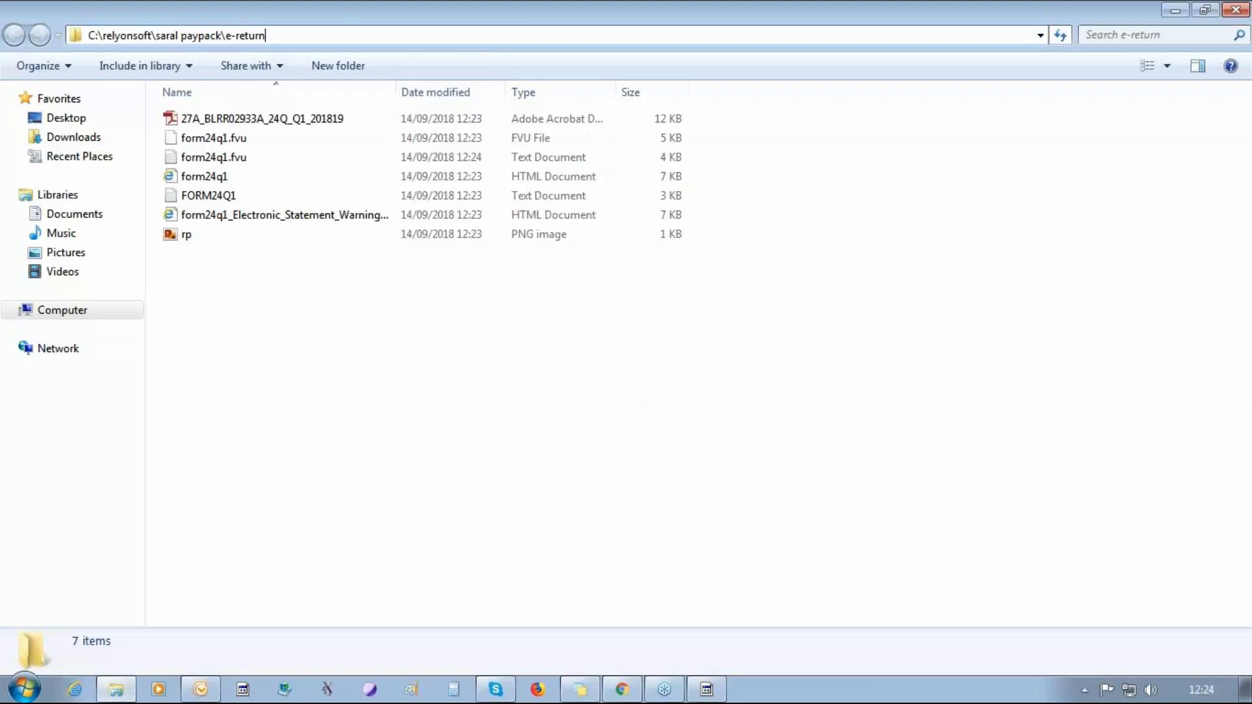
drag(266, 35, 86, 35)
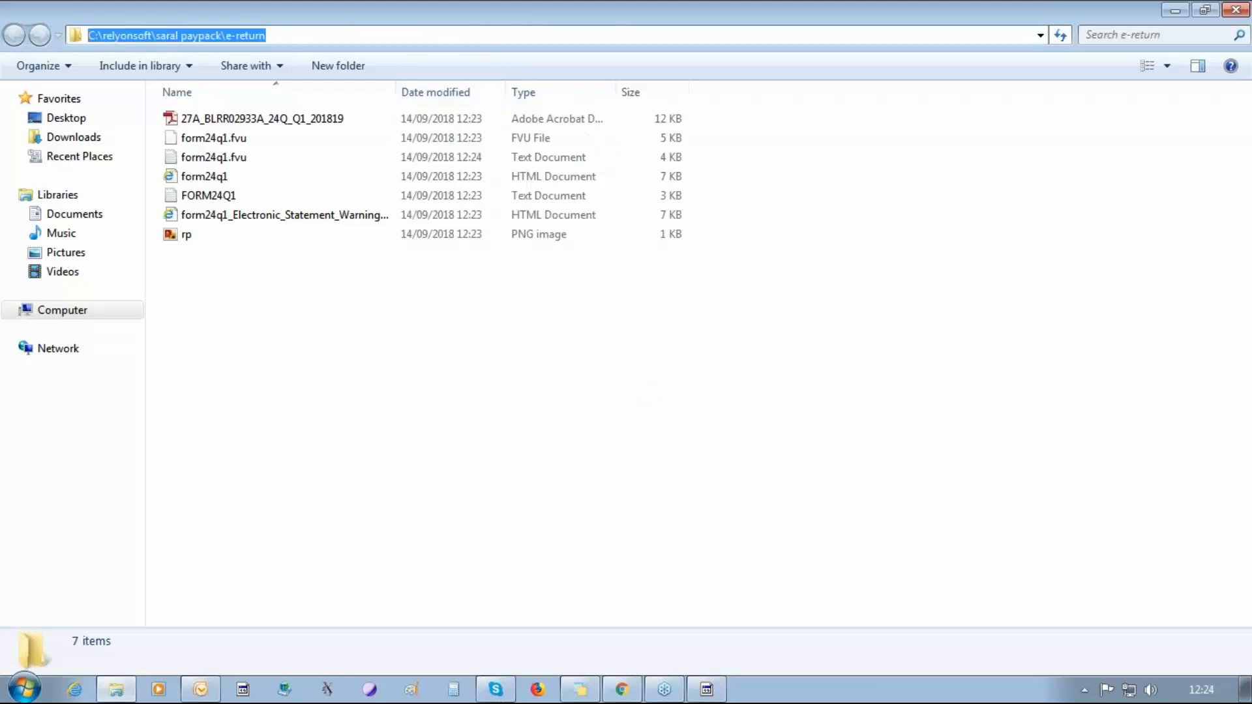
click(244, 120)
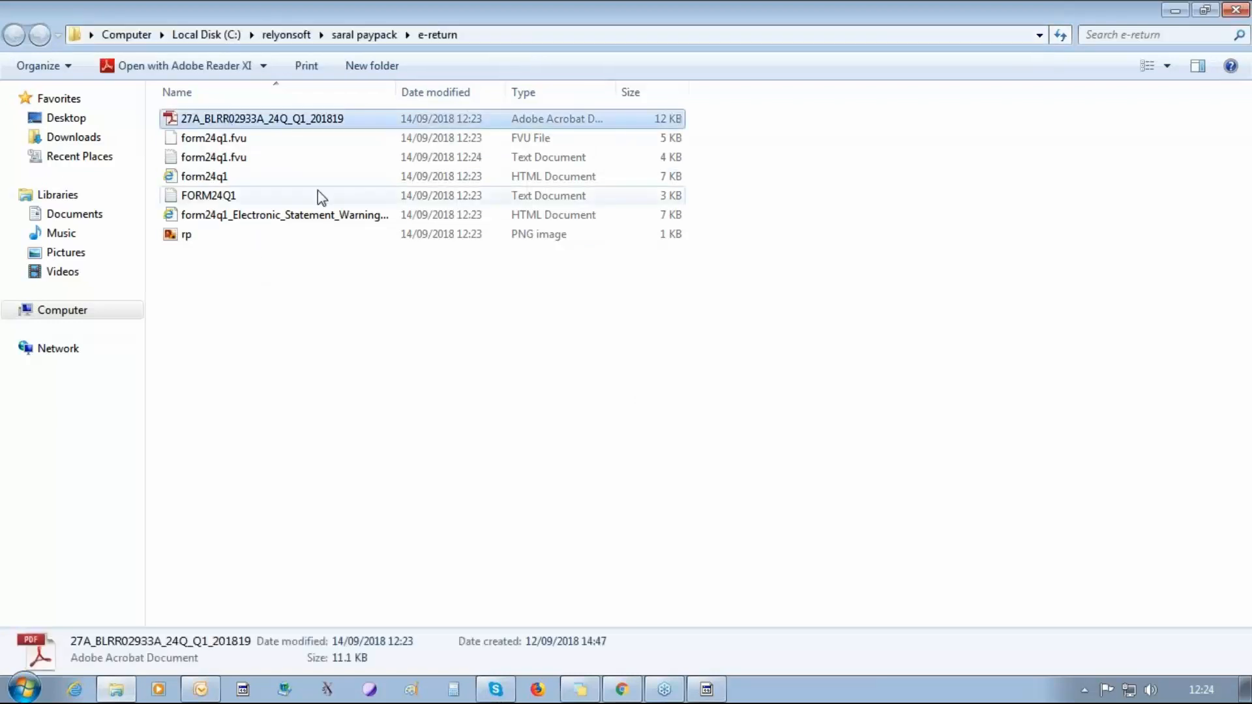
click(218, 137)
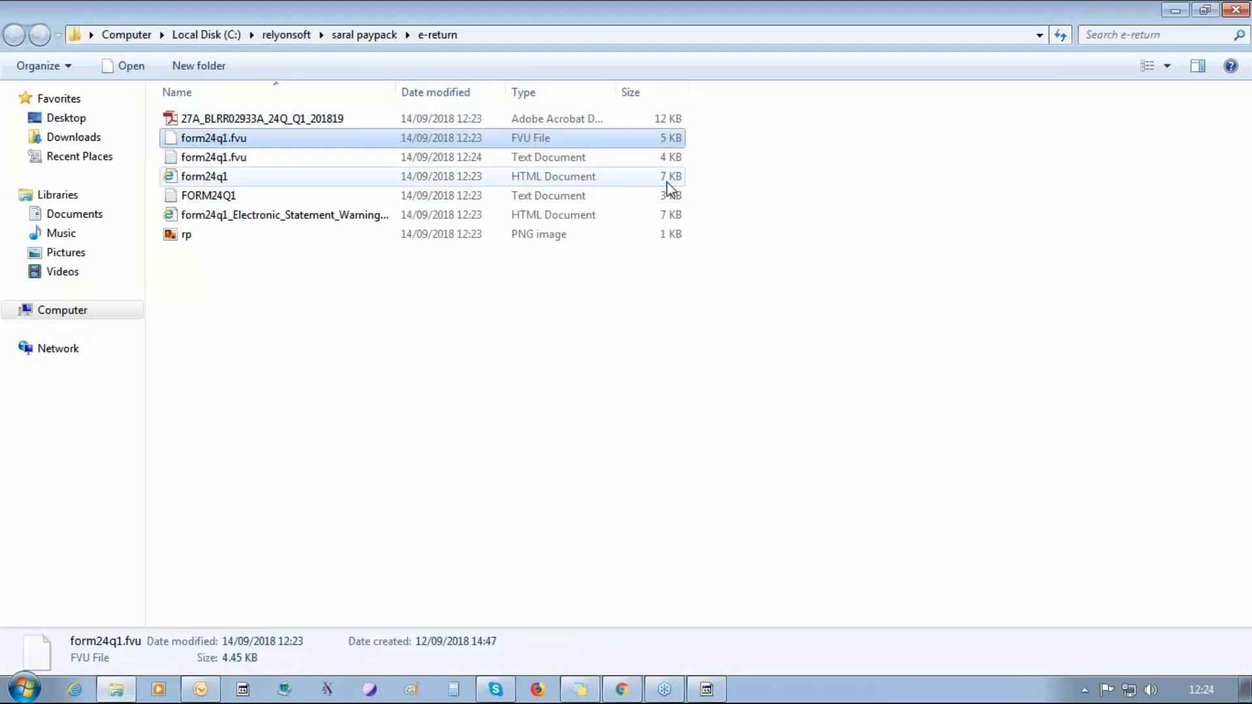
Open the Form 27A PDF for review, close it, point out the FVU file and close the output folder.
right_click(295, 121)
click(311, 134)
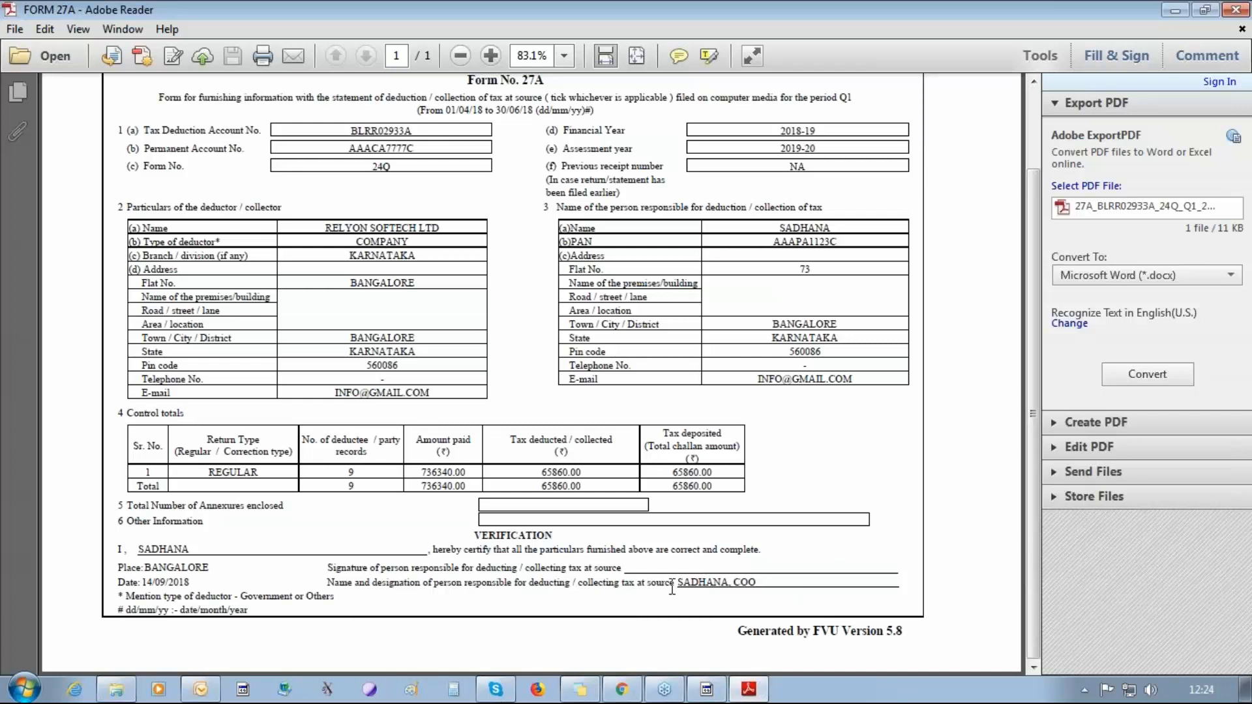
click(1246, 9)
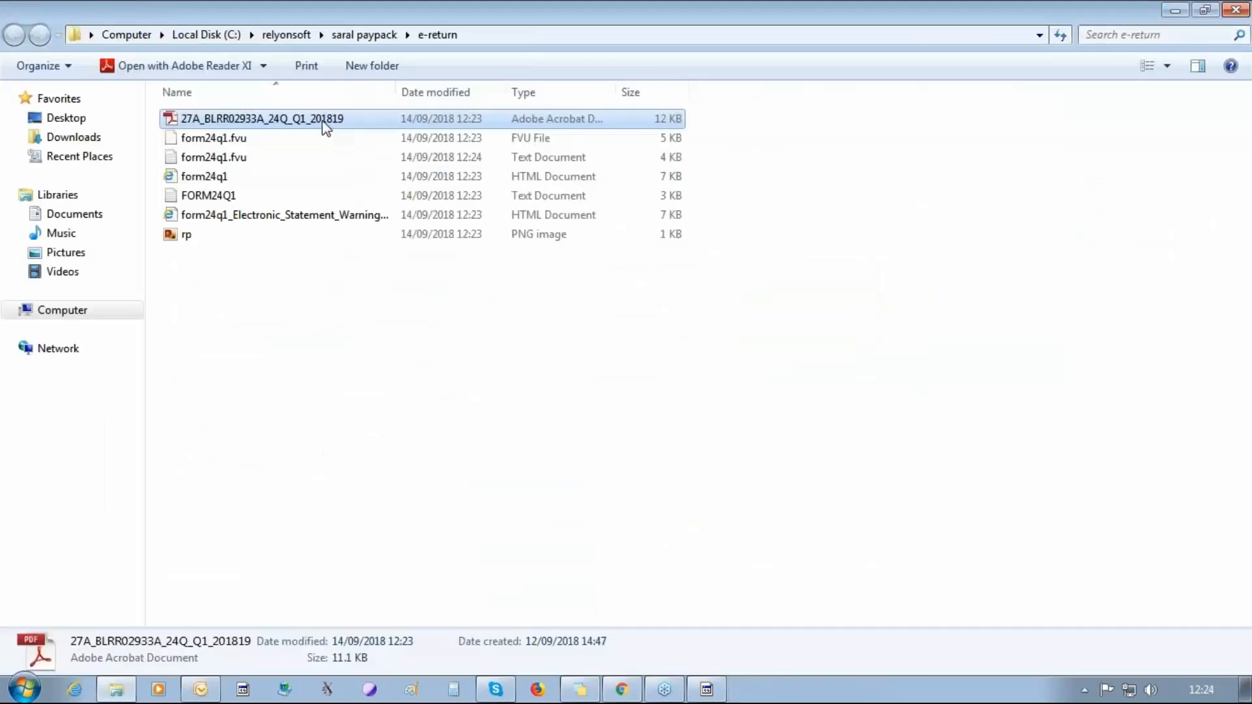
click(239, 139)
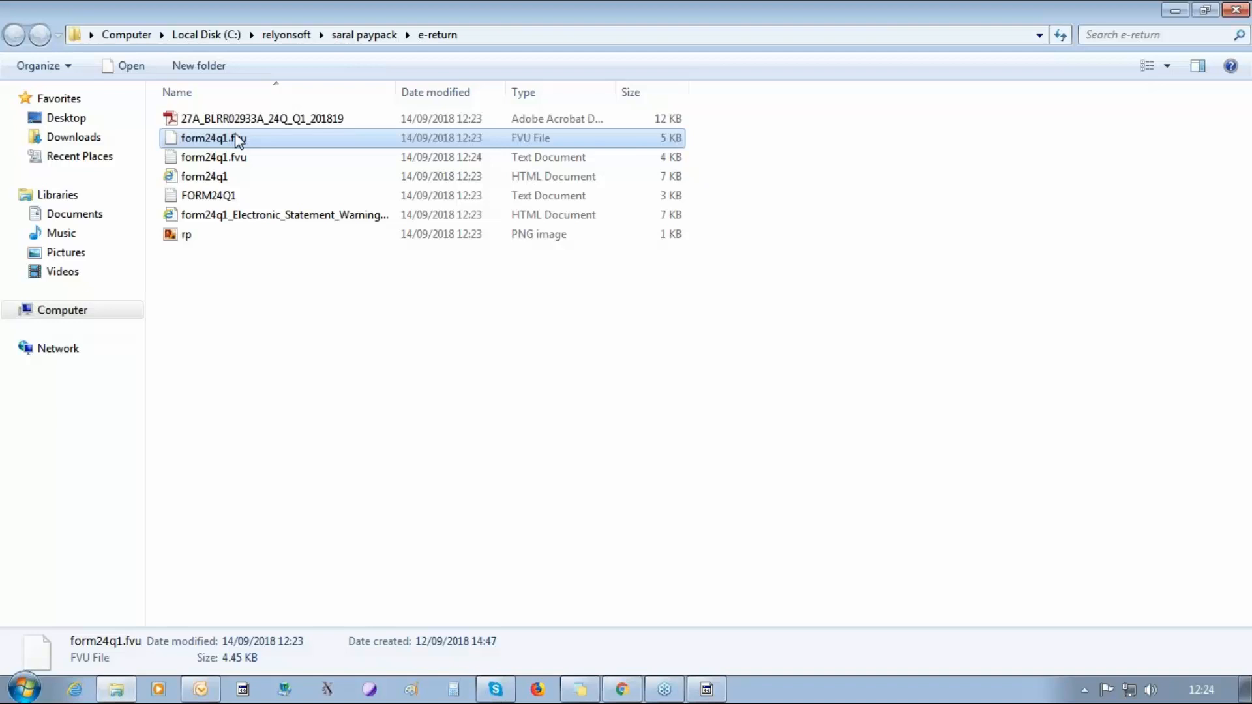
click(1230, 12)
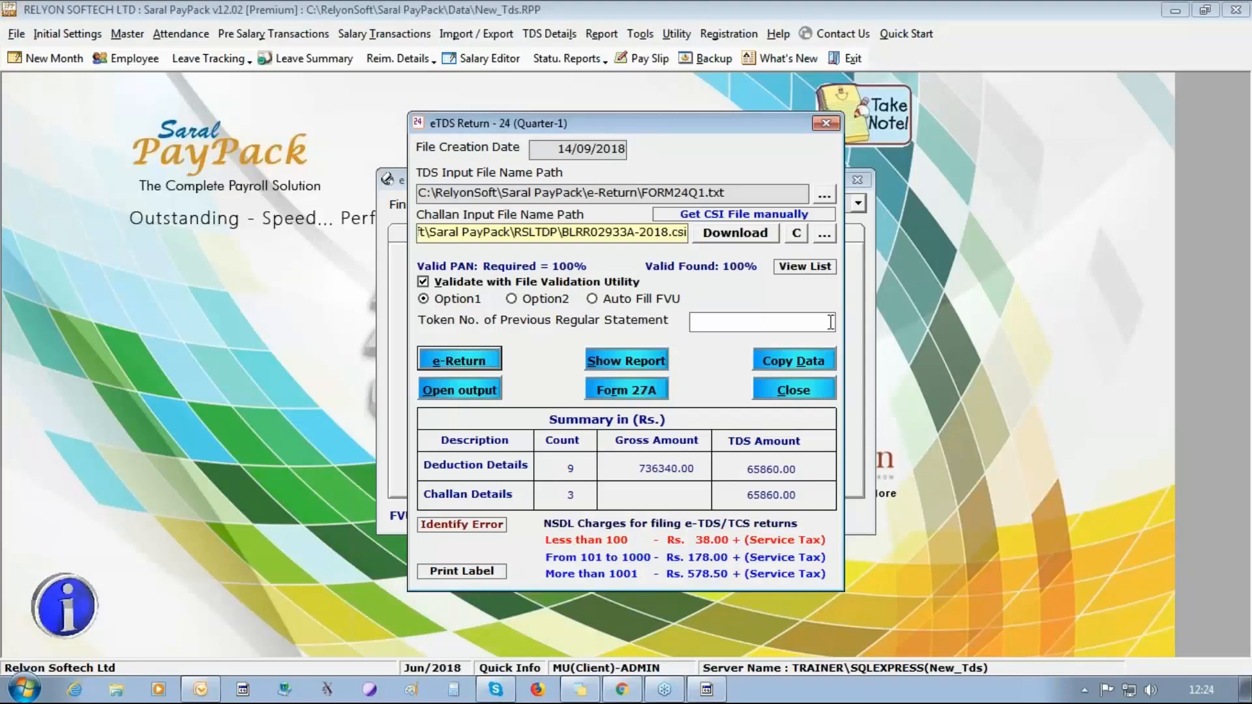
Leave the return form, review the Acknowledgement Number/Lock Quarter fields, and close them along with the e TDS window.
click(825, 124)
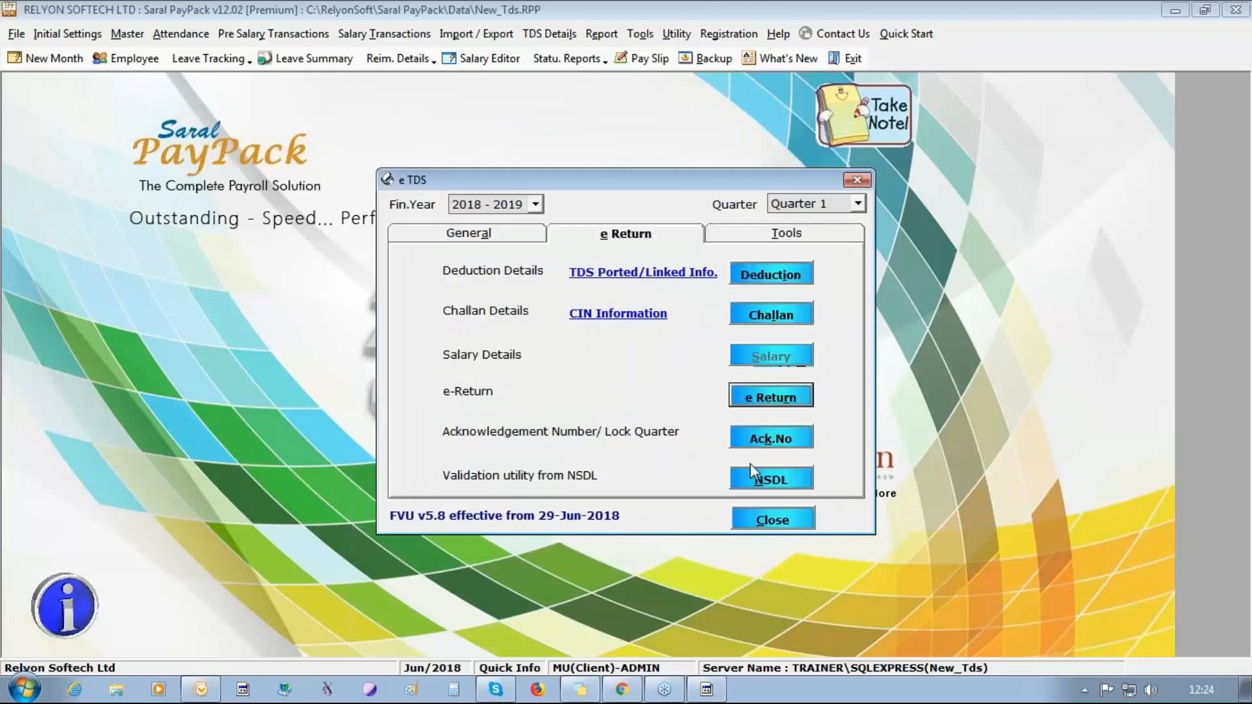
click(771, 439)
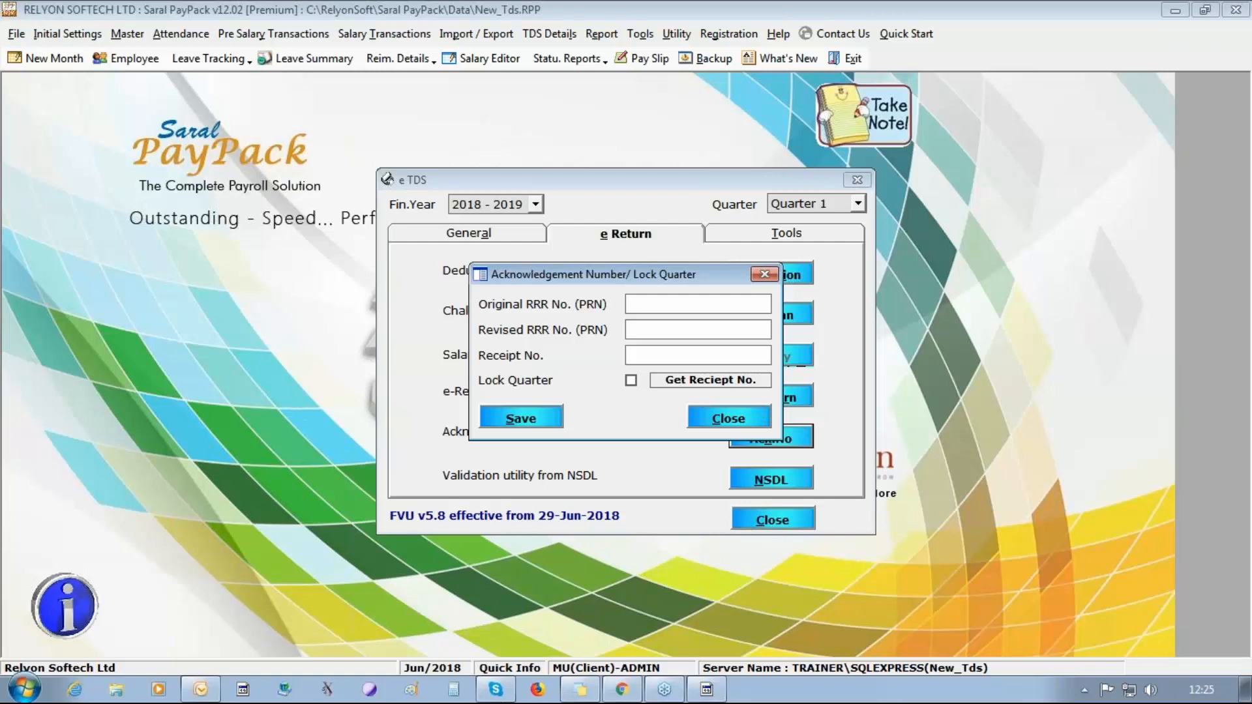
click(545, 419)
click(720, 409)
click(725, 420)
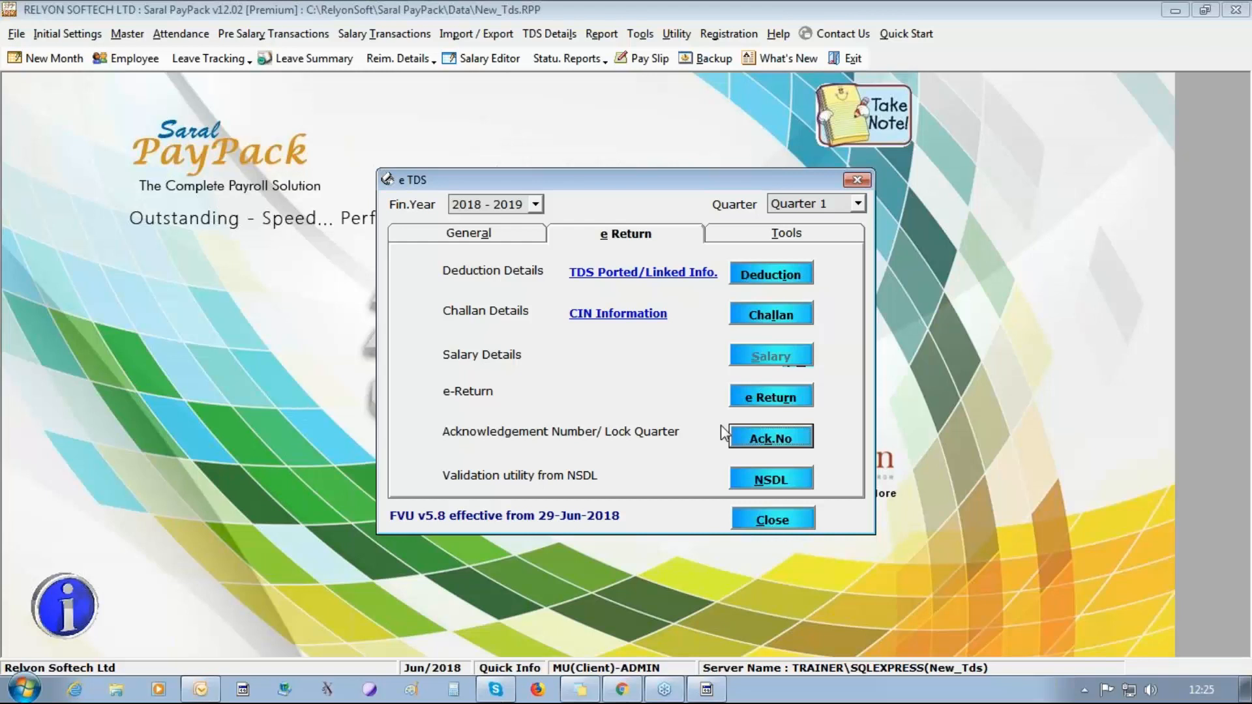
click(778, 521)
Open the recent data file TDS.RPP and complete its login.
click(16, 34)
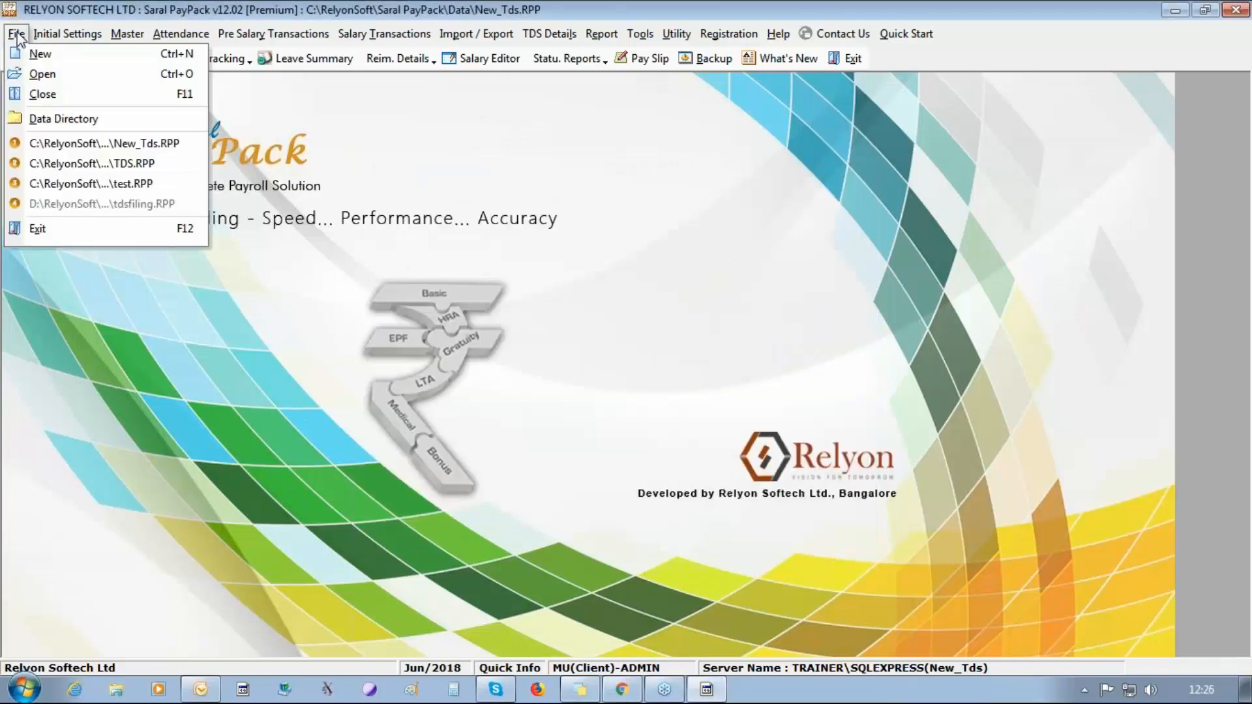
click(98, 163)
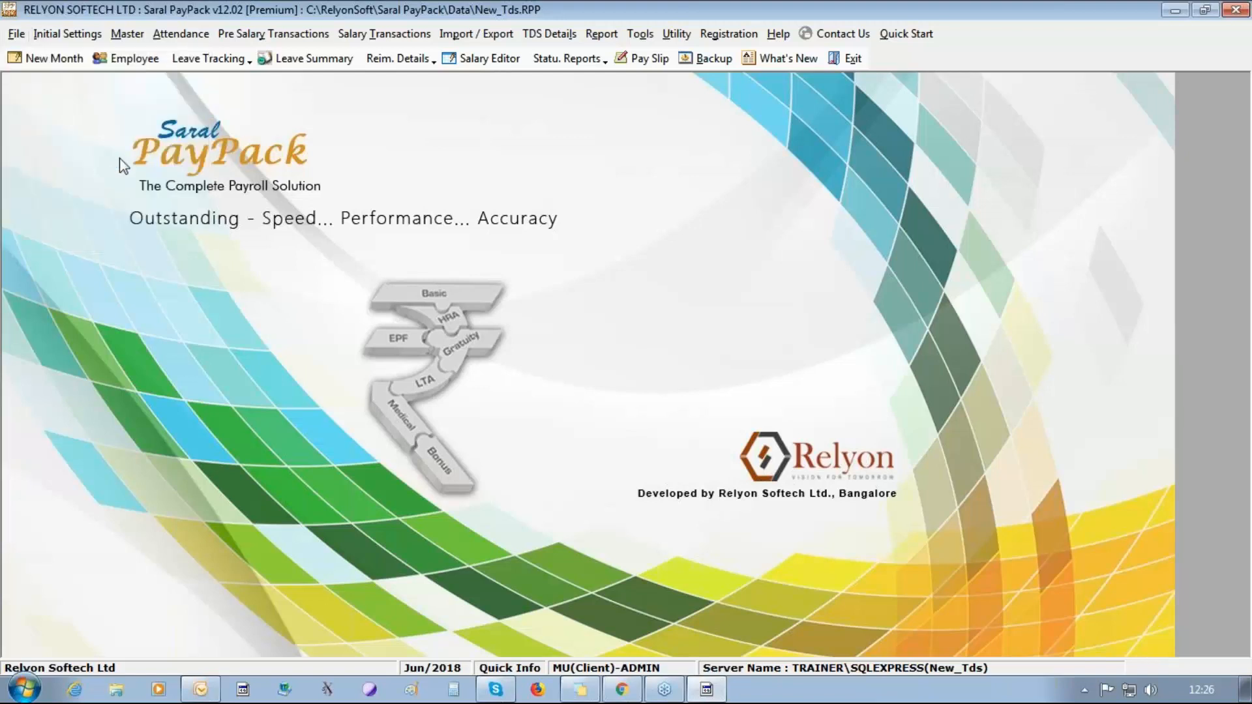
key(Return)
click(741, 409)
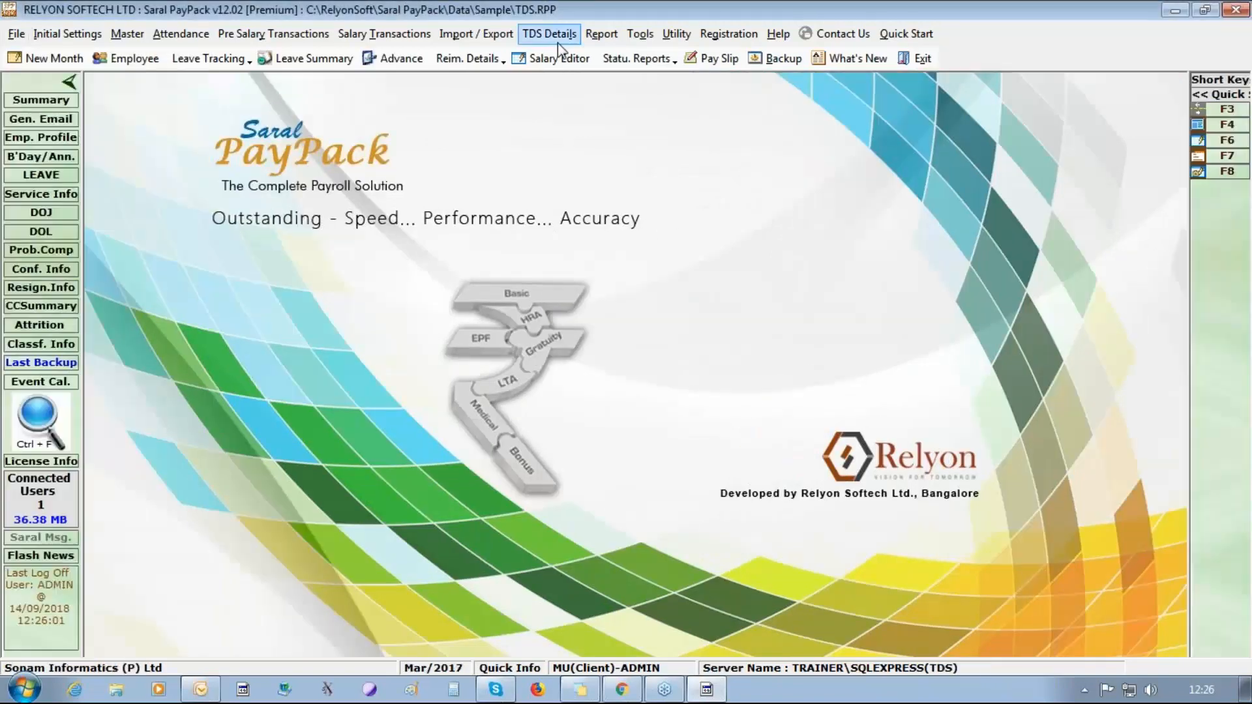
Open the TDS e-Return window and select Quarter 4 for financial year 2016 - 2017.
click(558, 42)
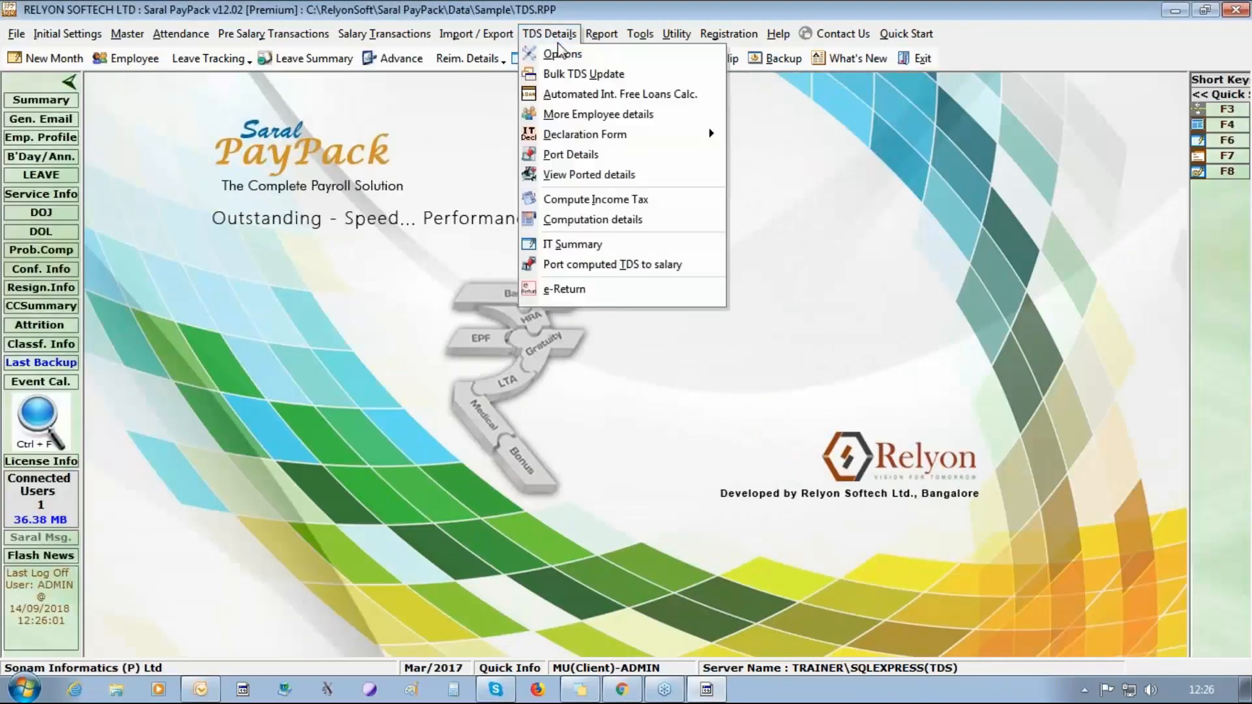
click(616, 291)
click(537, 203)
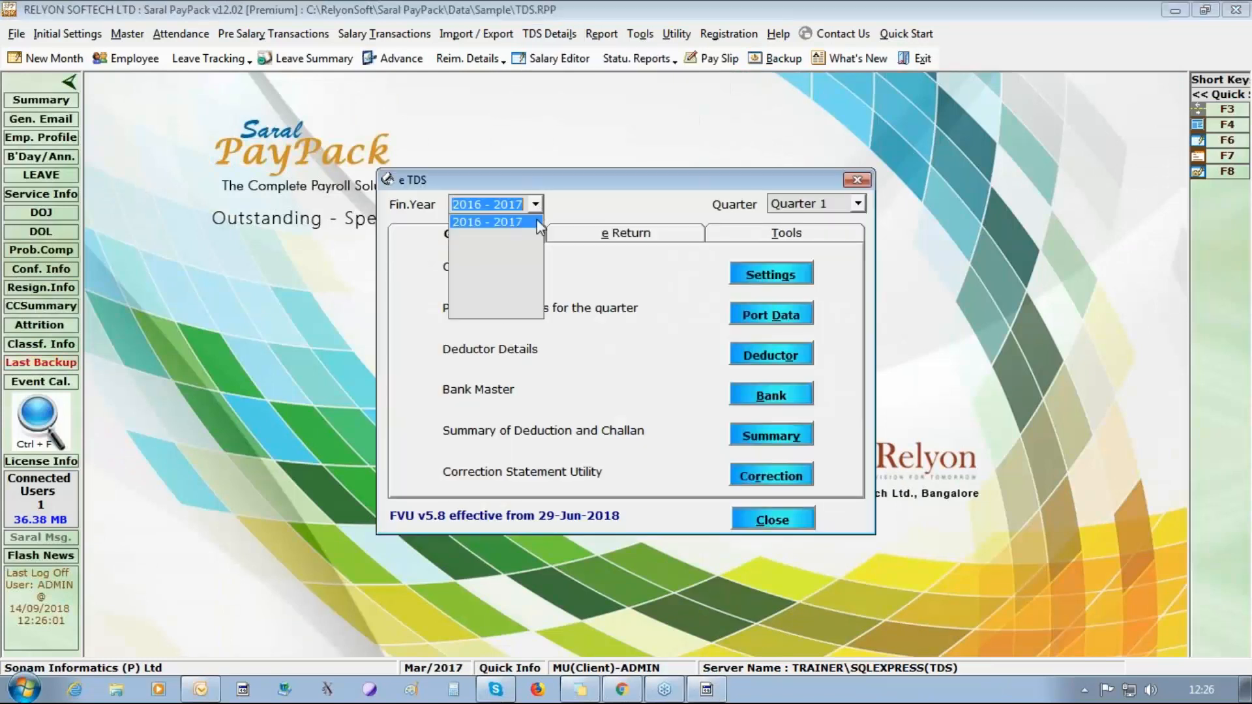
click(858, 204)
click(858, 204)
click(839, 260)
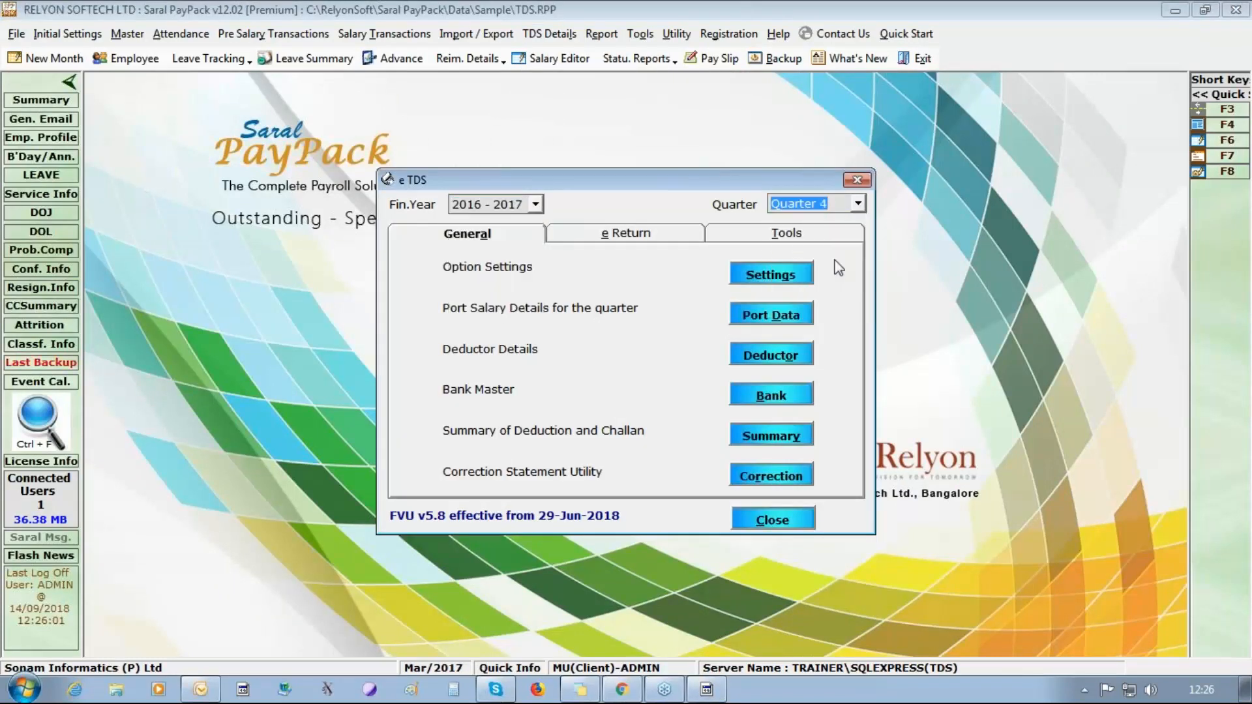
Open the Form 24 Salary Details for the Quarter 4 return and display the record with serial number 46.
click(629, 230)
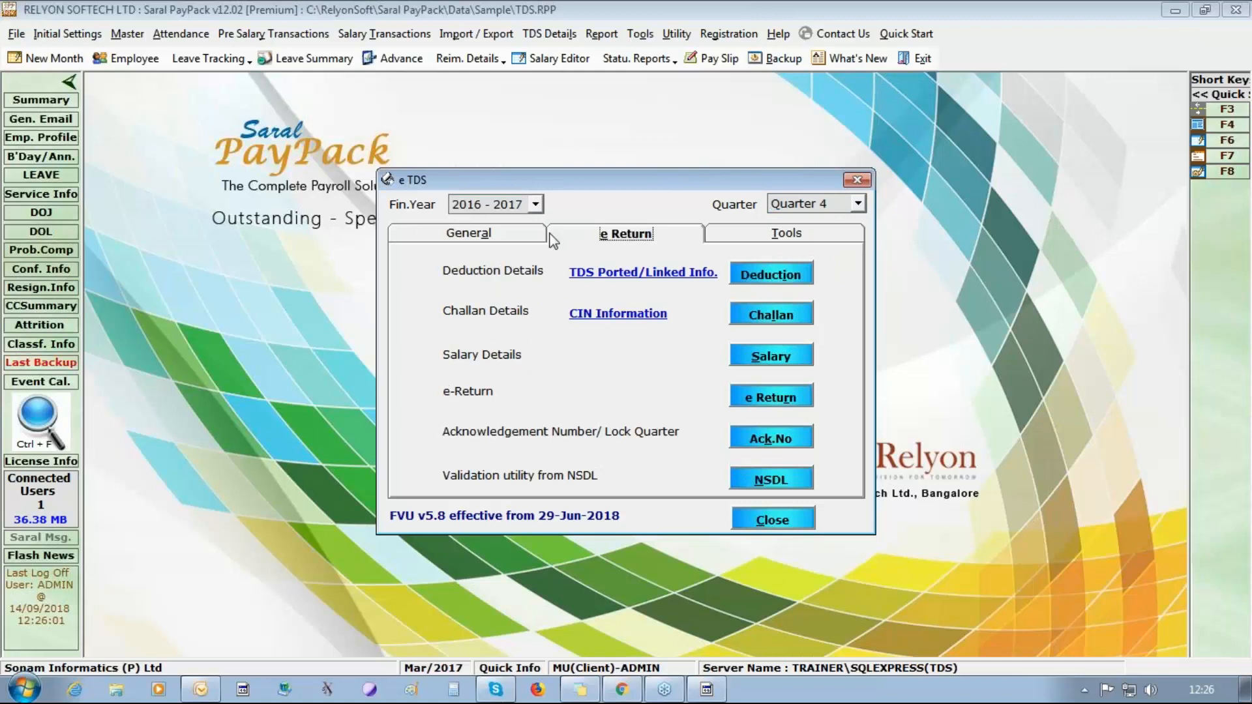
click(765, 357)
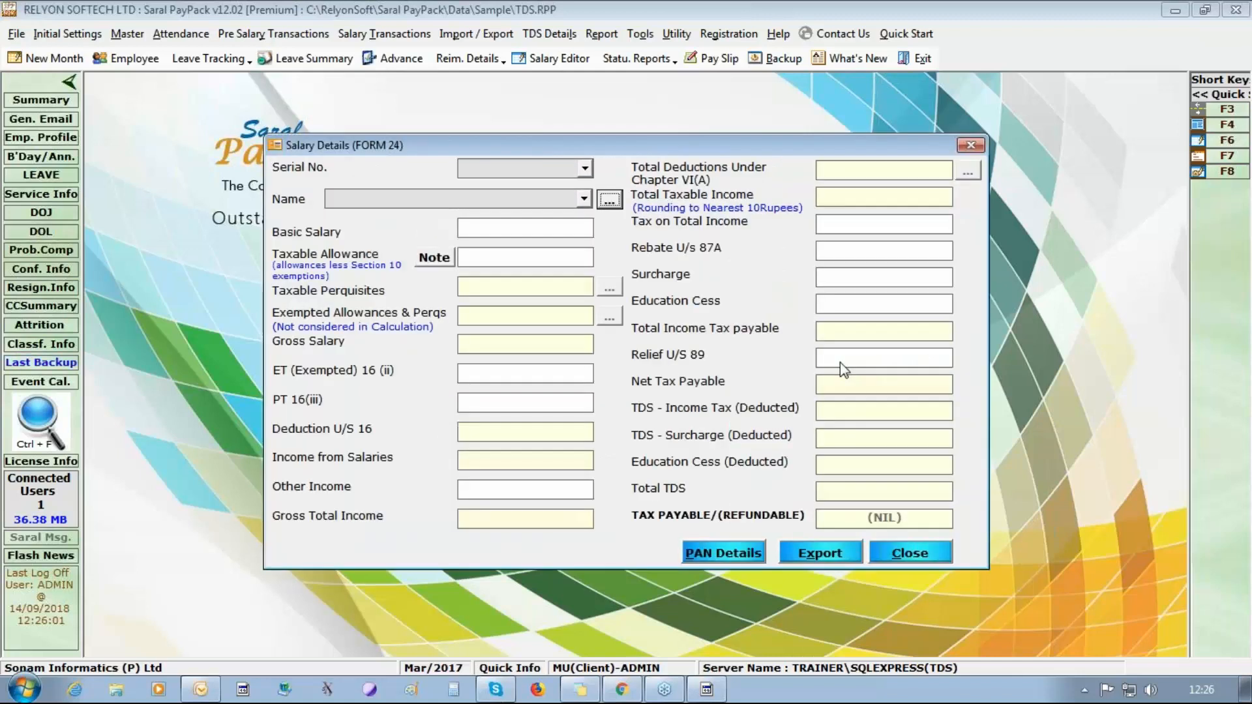
click(586, 169)
click(564, 187)
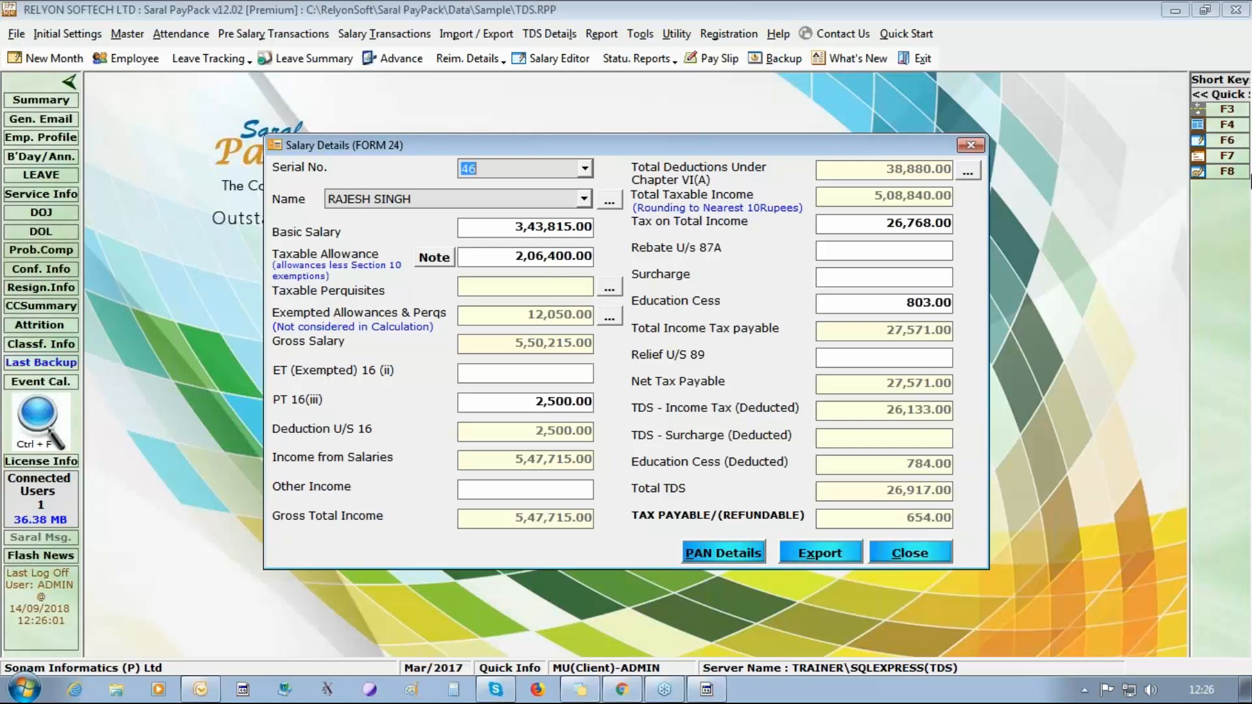
Review the Chapter VI(A) deduction sub-details of record 46, close them, and point out the Taxable Allowance amount.
click(968, 171)
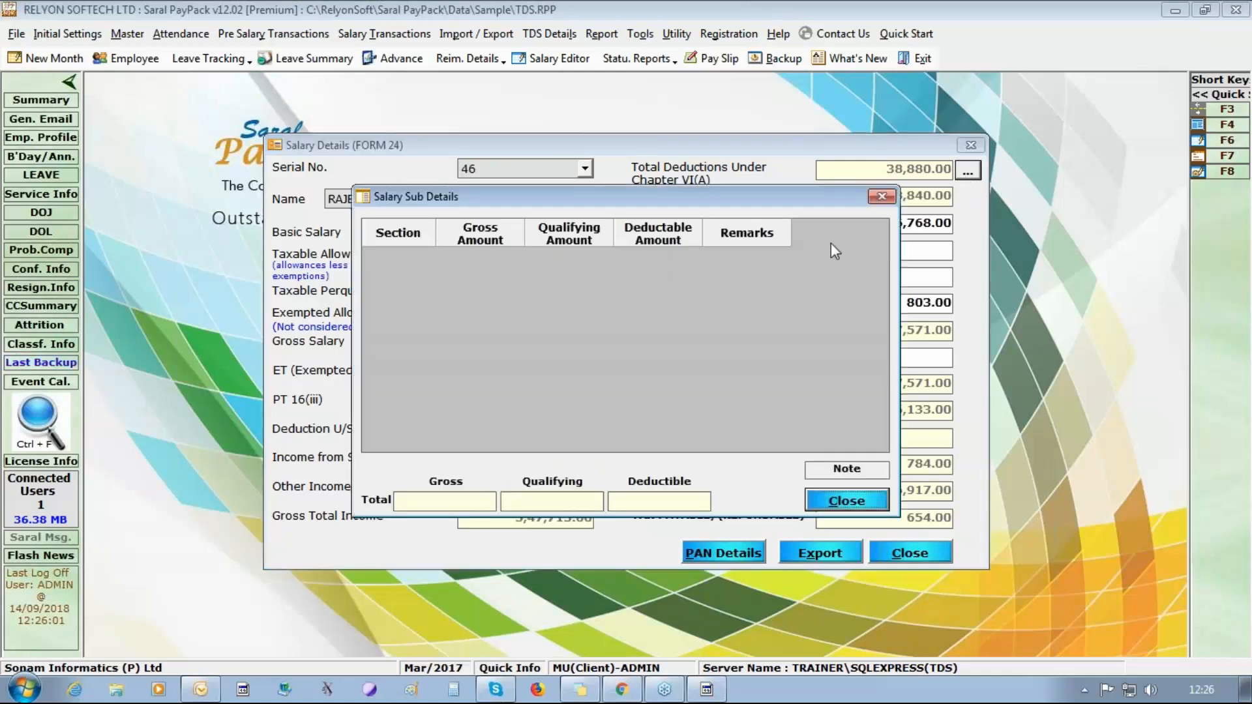
click(882, 196)
click(592, 255)
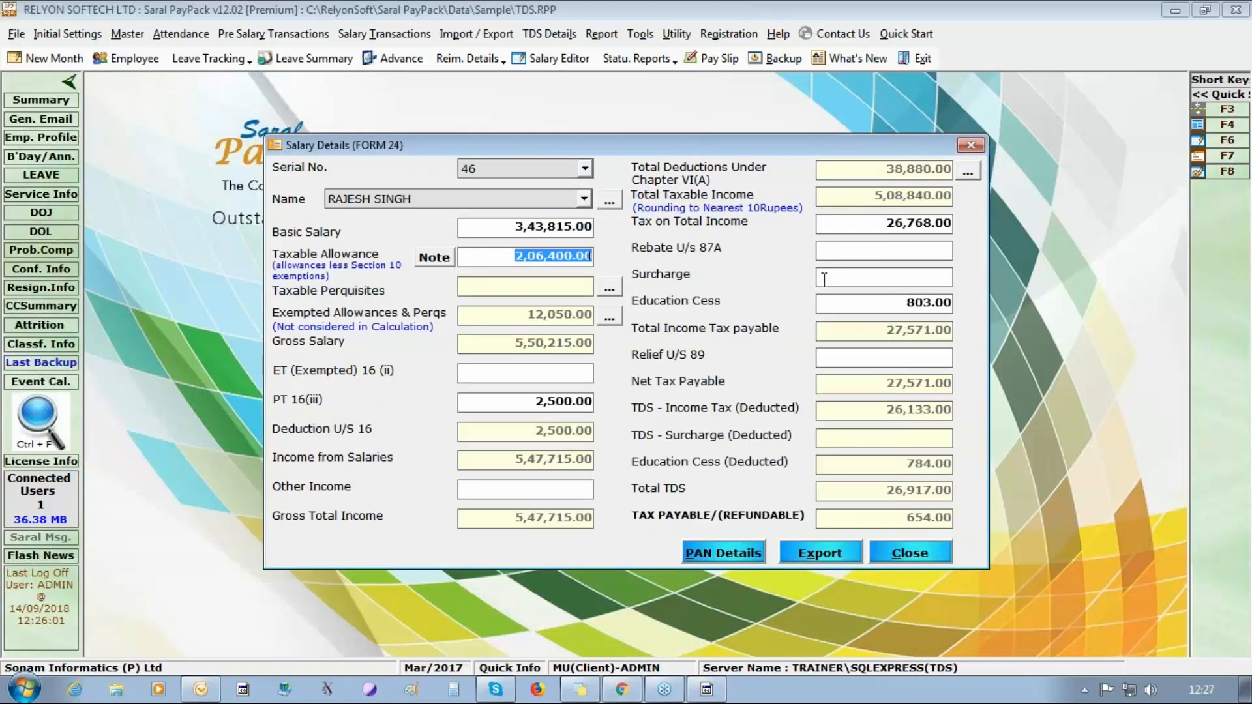
Switch to salary record 45 and review its exempted allowances and perquisites and the employee's further details, closing each one.
click(584, 168)
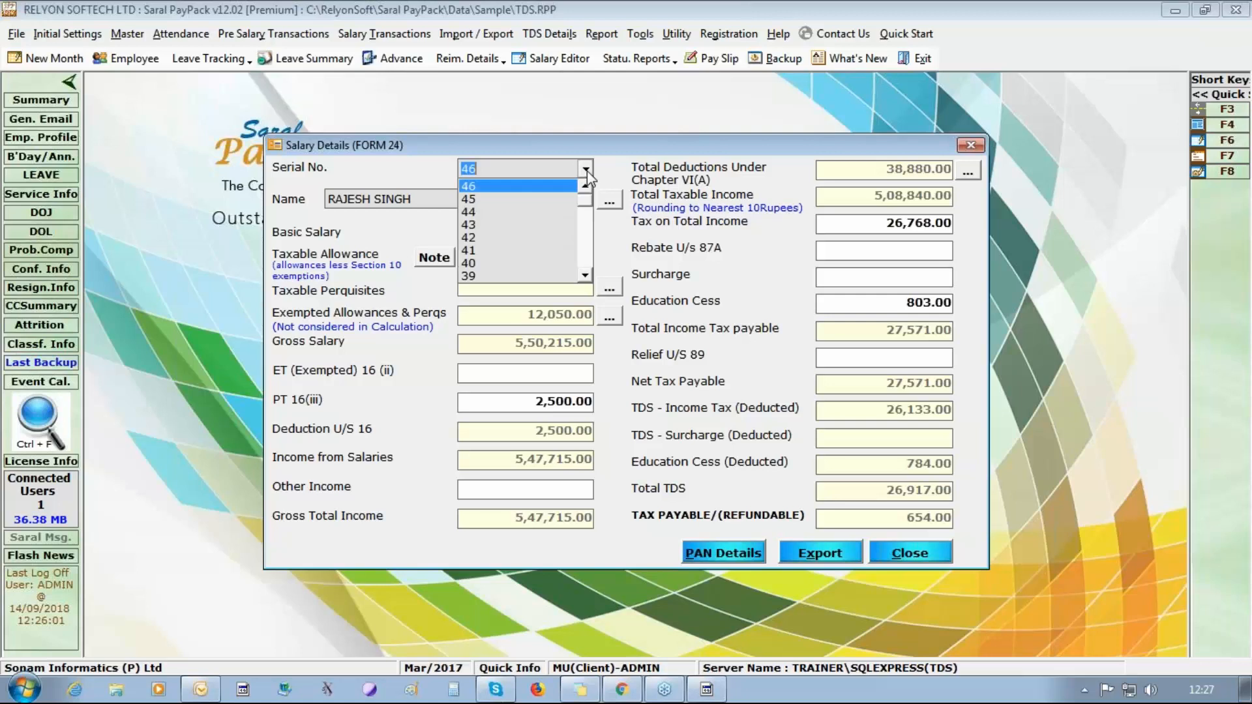
click(496, 196)
key(Down)
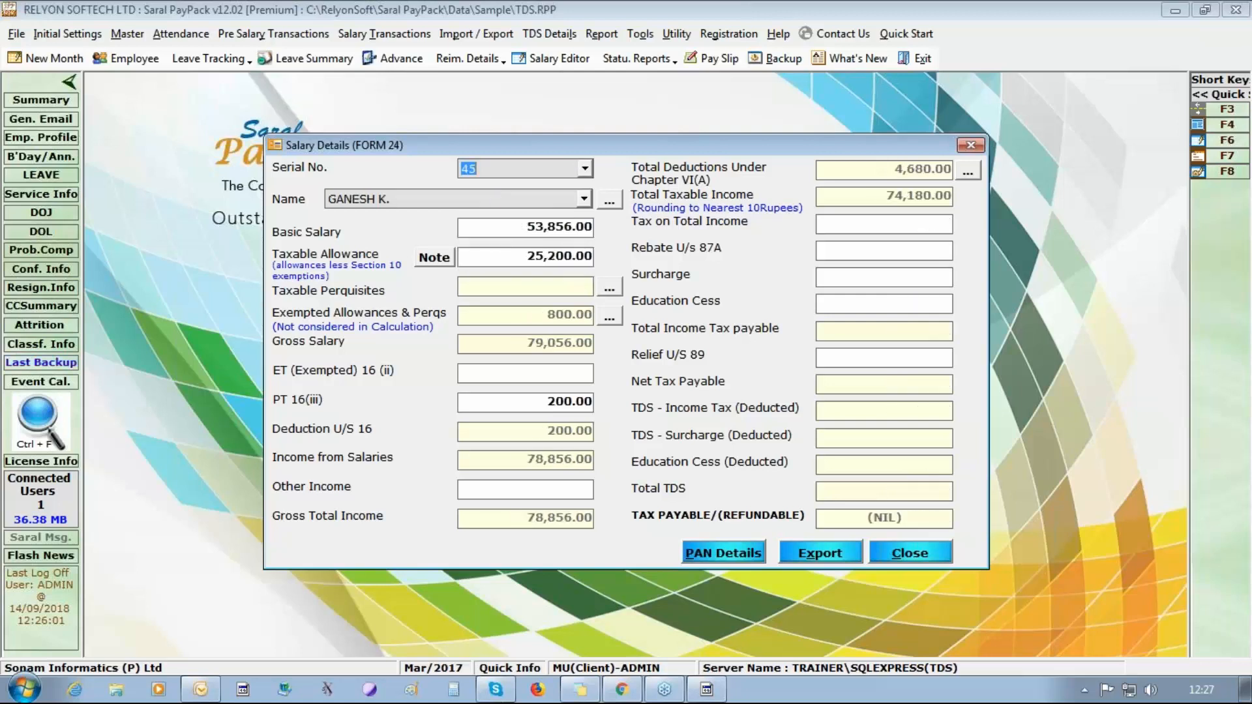
key(Up)
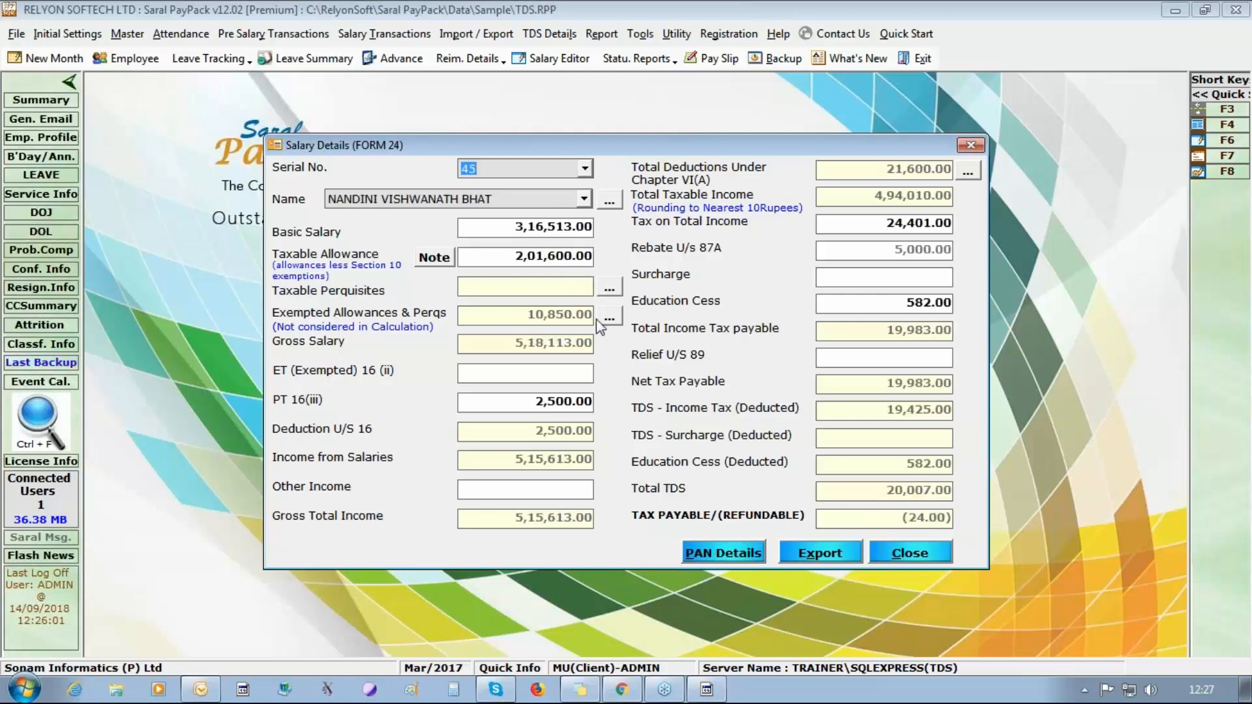
click(609, 319)
click(882, 212)
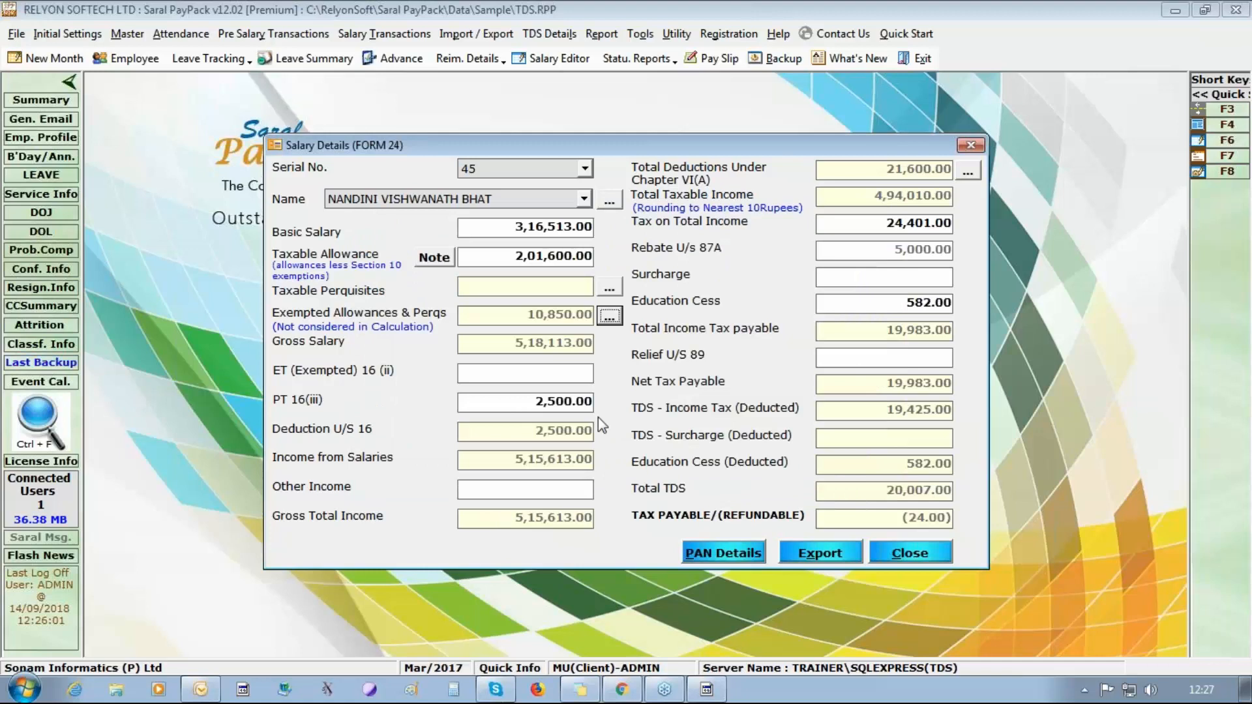
click(610, 201)
click(797, 158)
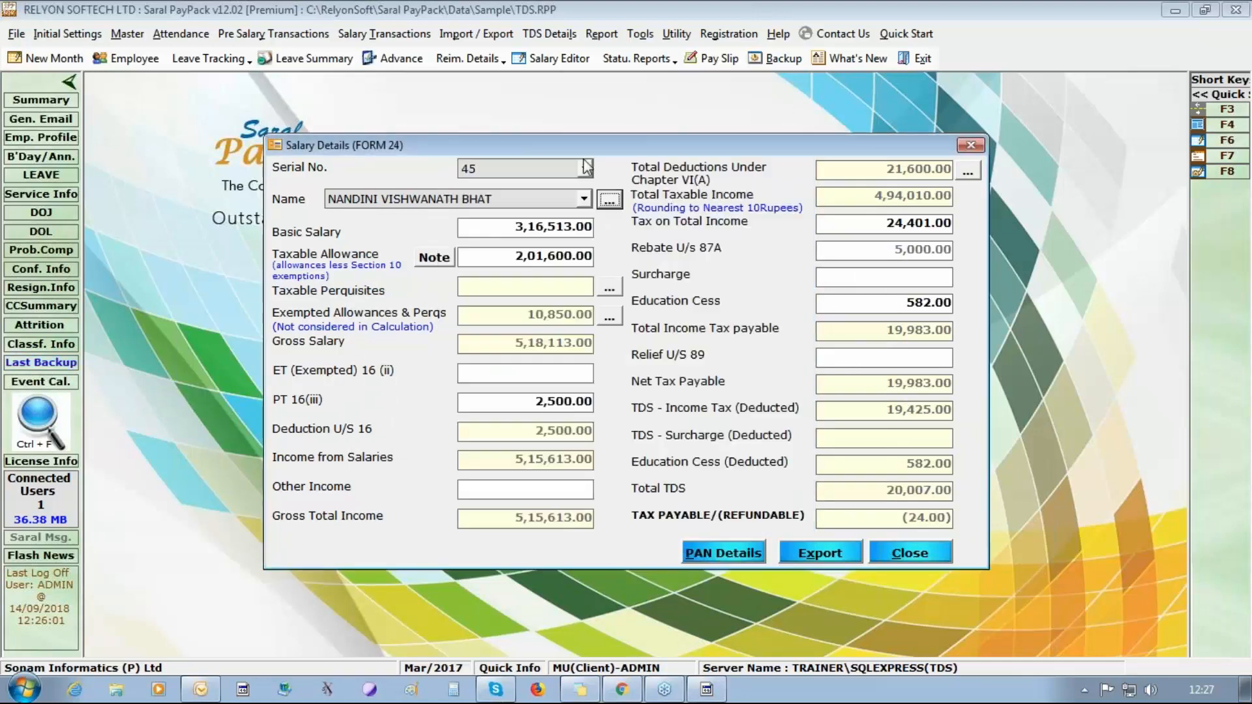
Switch to salary record 40 and review its Chapter VI(A) deductions and its exempted allowances and perquisites breakdown.
click(585, 169)
click(564, 250)
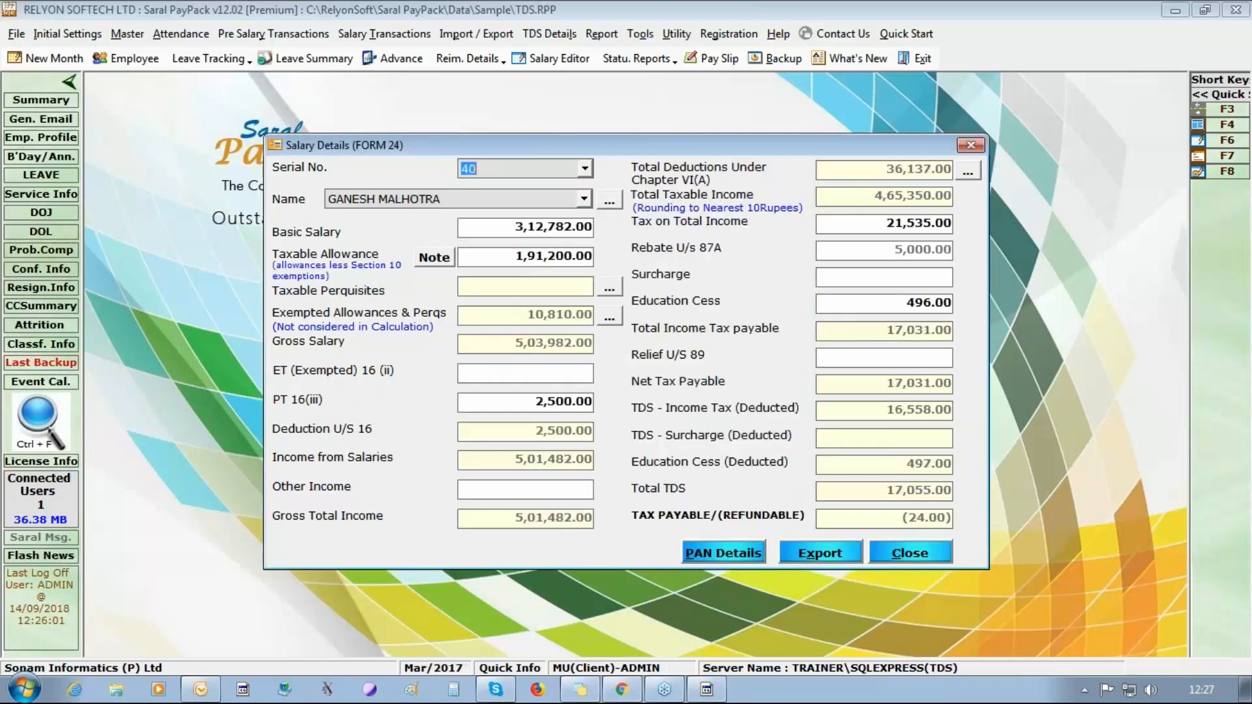
click(967, 172)
click(842, 508)
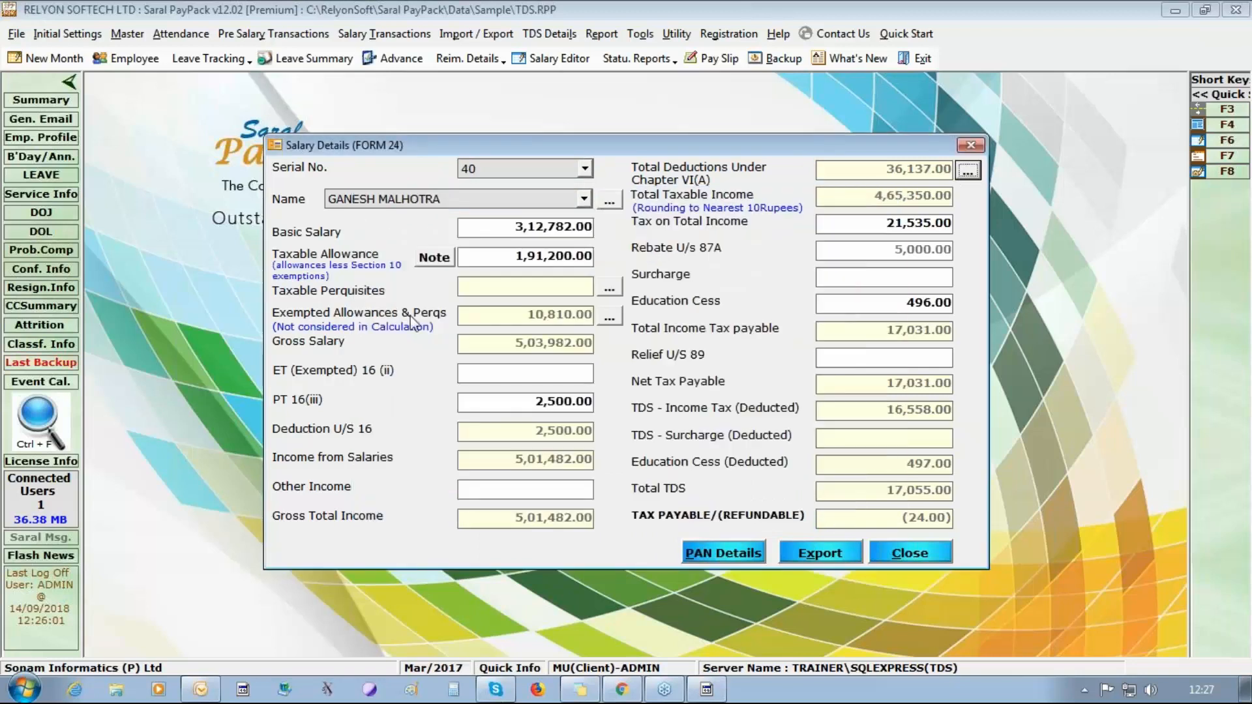
click(607, 319)
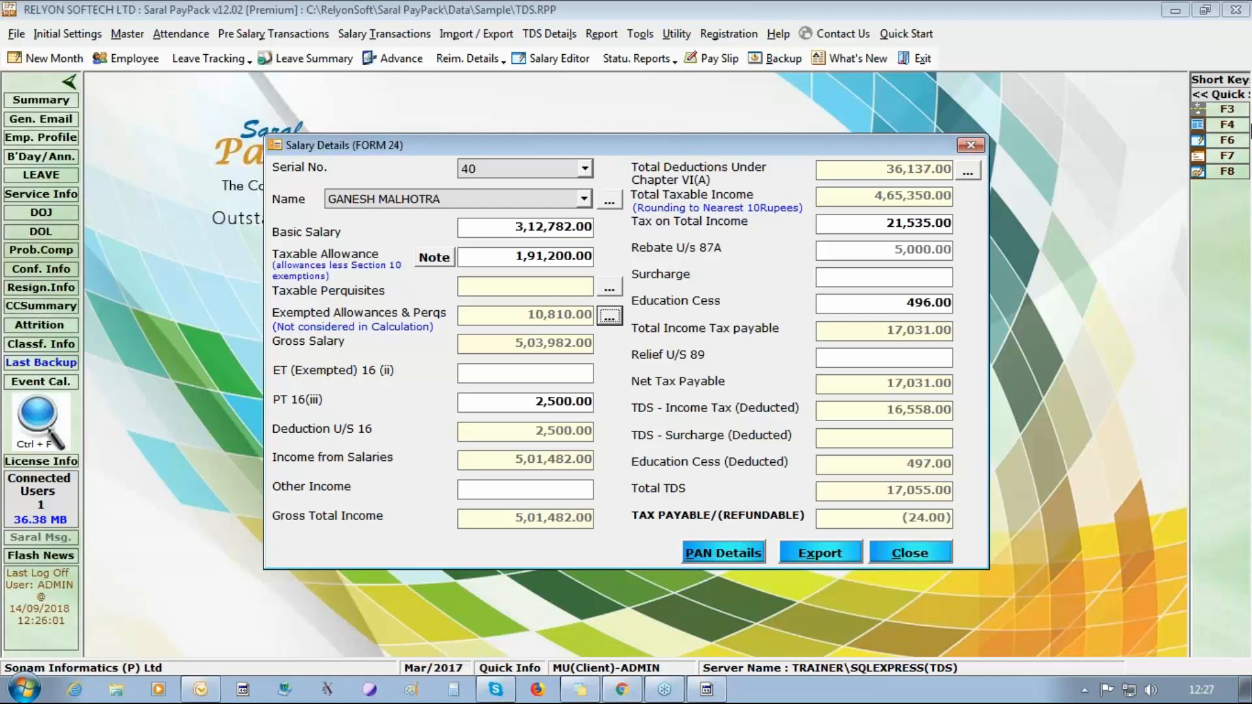
click(1237, 57)
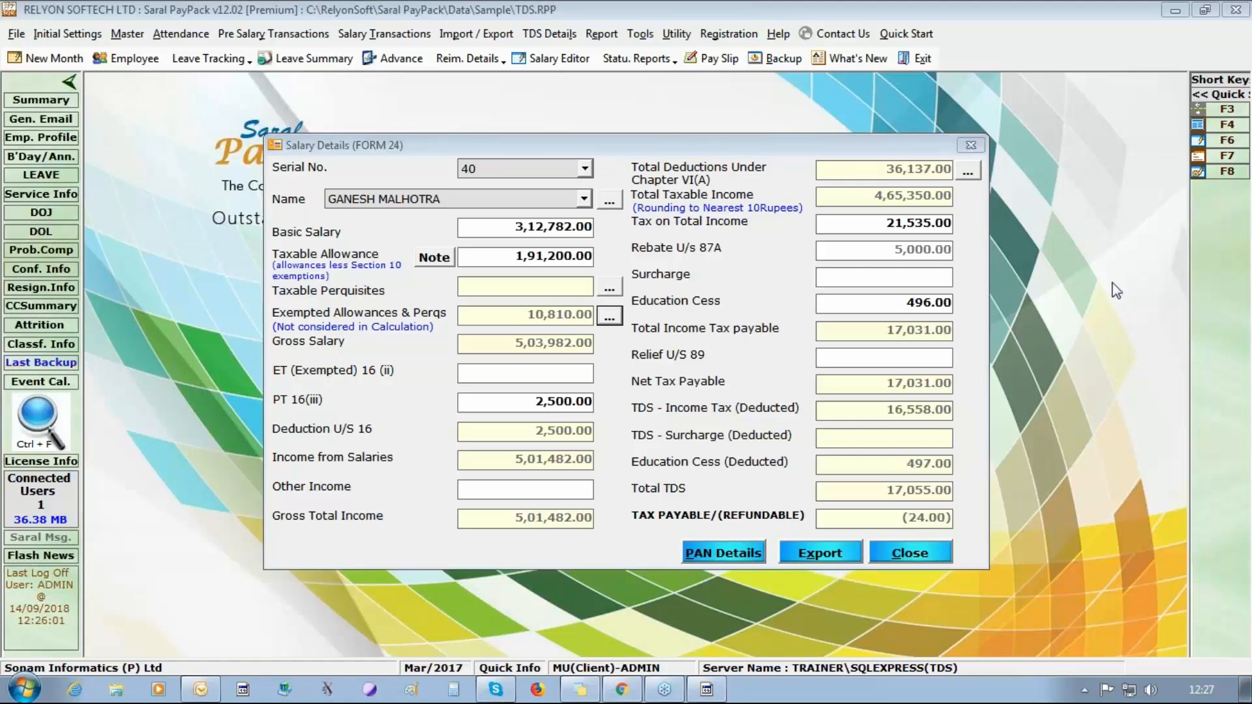